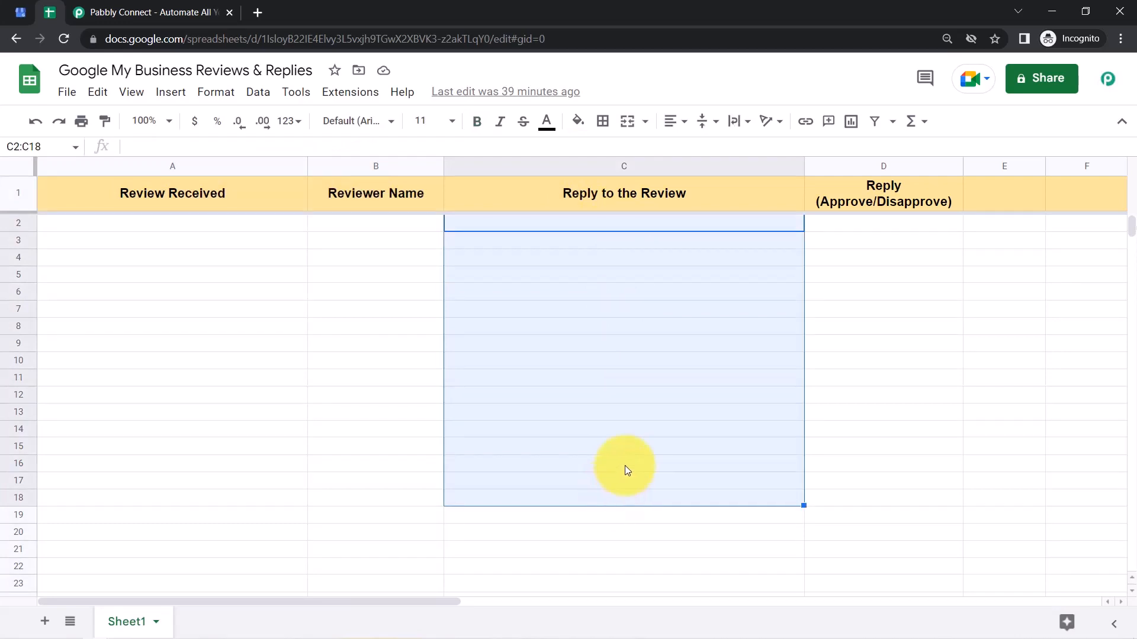
Review the empty review and reply spreadsheet and the business's reviews in Google Business Profile Manager
{"action": "left_click", "coordinate": [641, 393]}
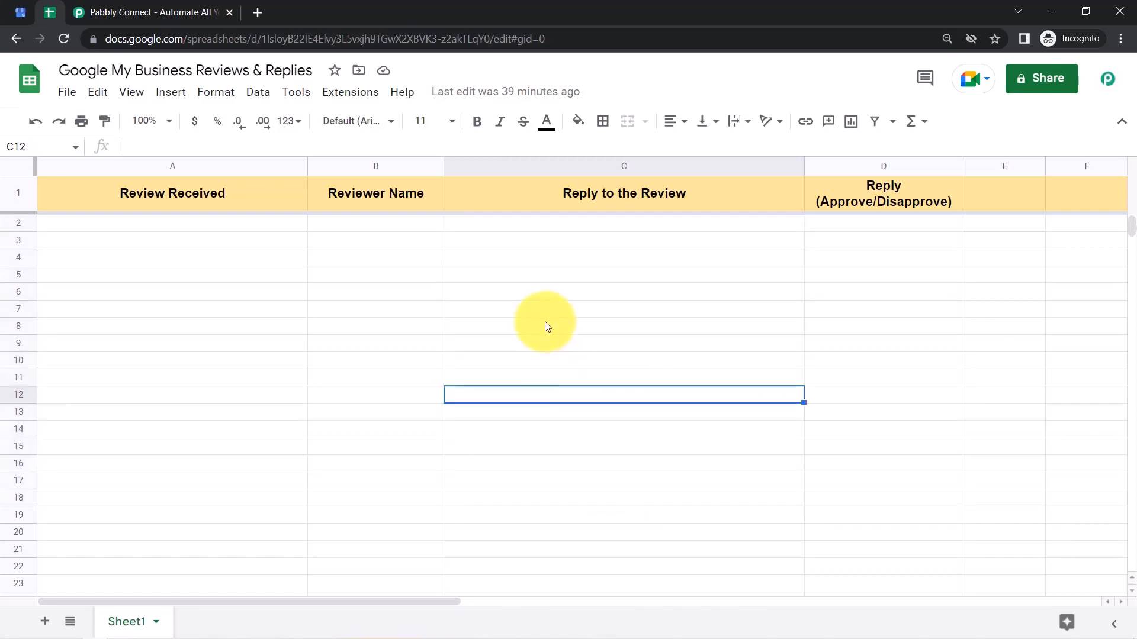
{"action": "left_click", "coordinate": [19, 13]}
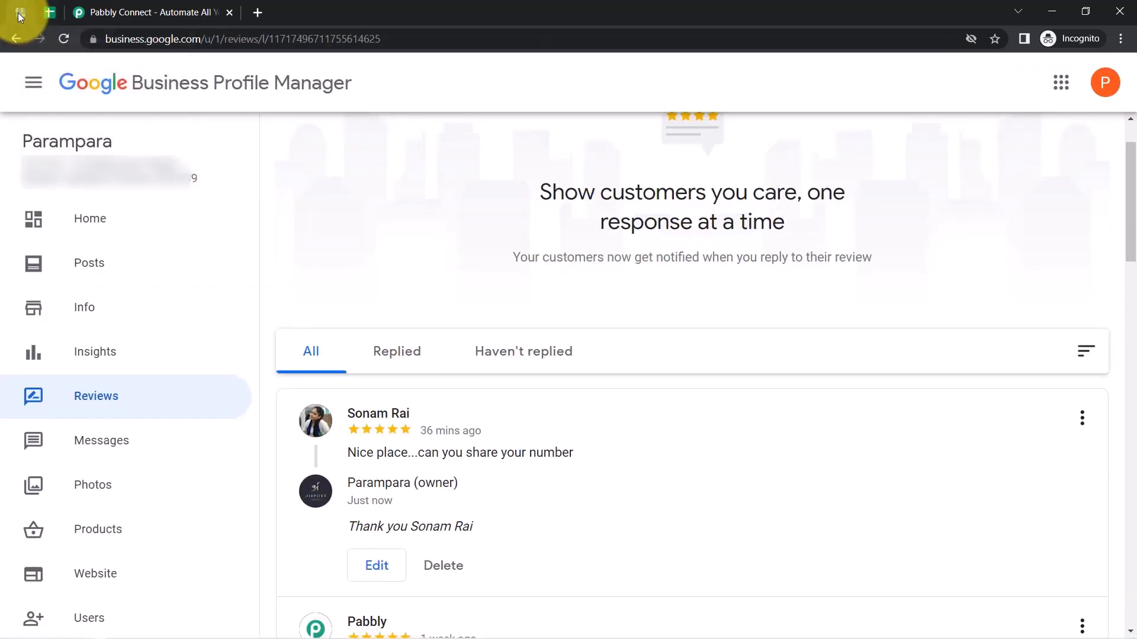
{"action": "left_click", "coordinate": [49, 12]}
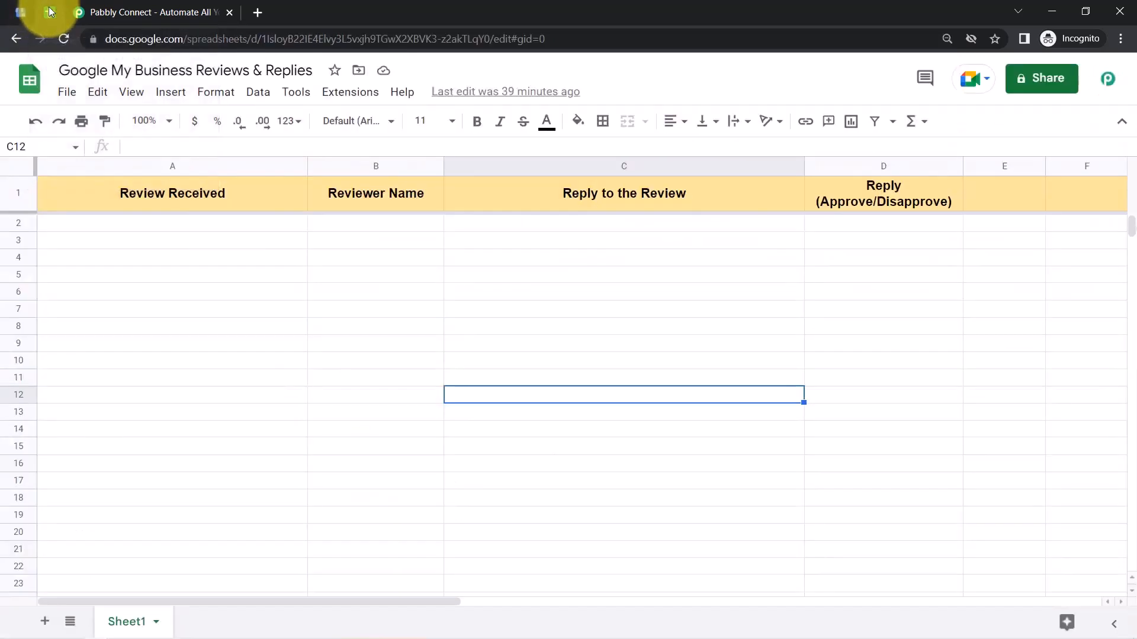
Switch to the Pabbly Connect site at pabbly.com/connect, sign in and open the Pabbly Connect dashboard
{"action": "left_click", "coordinate": [109, 6]}
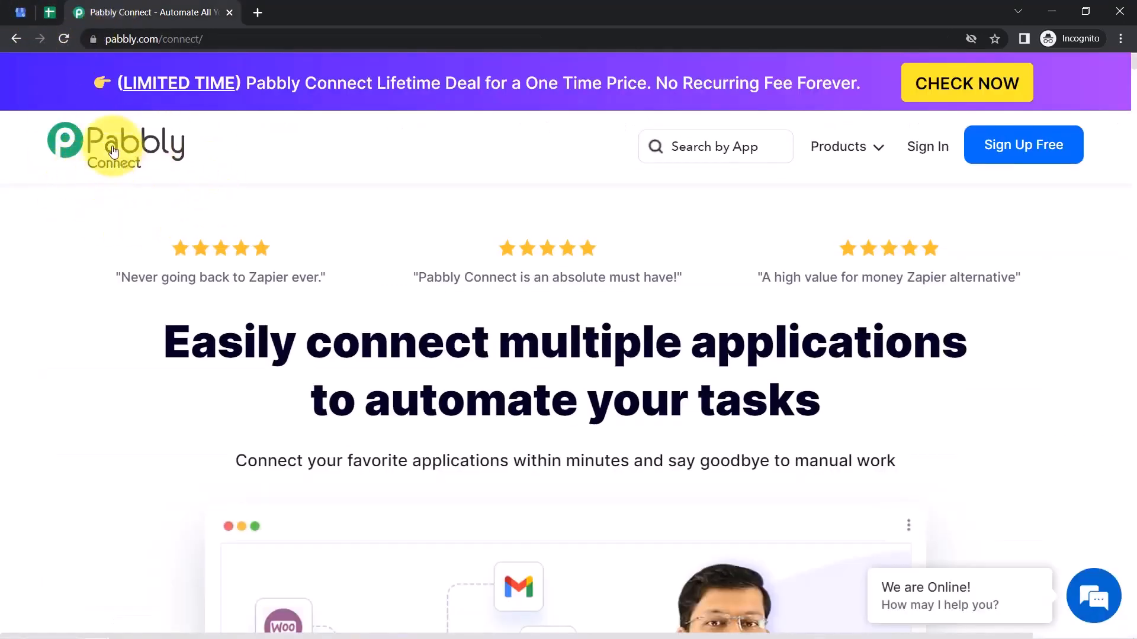
{"action": "left_click", "coordinate": [125, 43]}
{"action": "left_click_drag", "start_coordinate": [125, 42], "coordinate": [266, 40]}
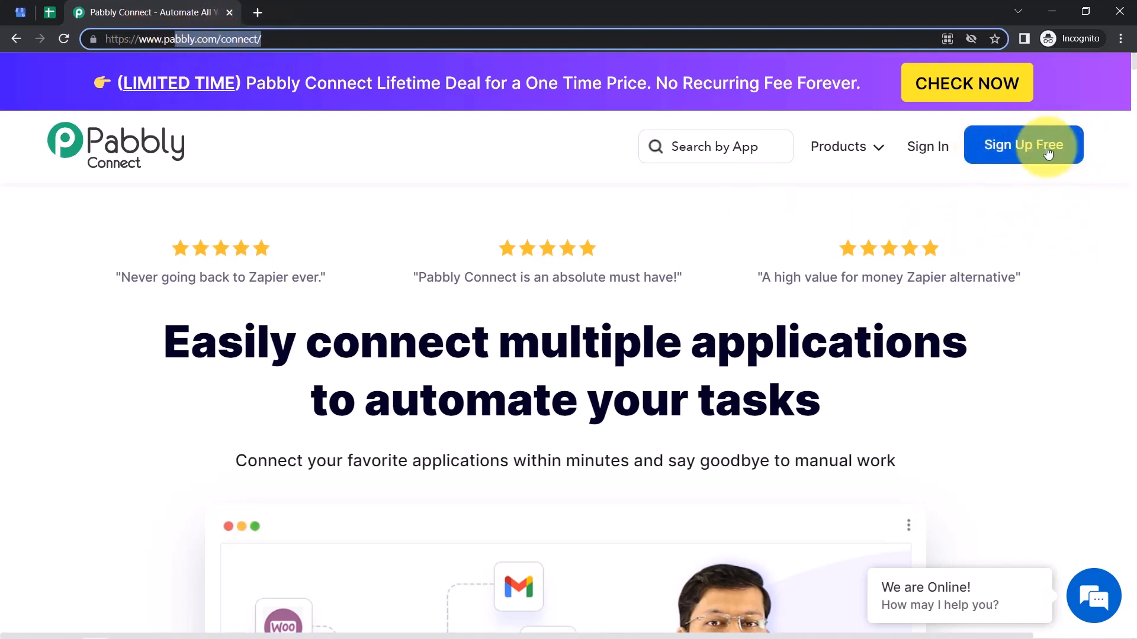
{"action": "left_click", "coordinate": [929, 150]}
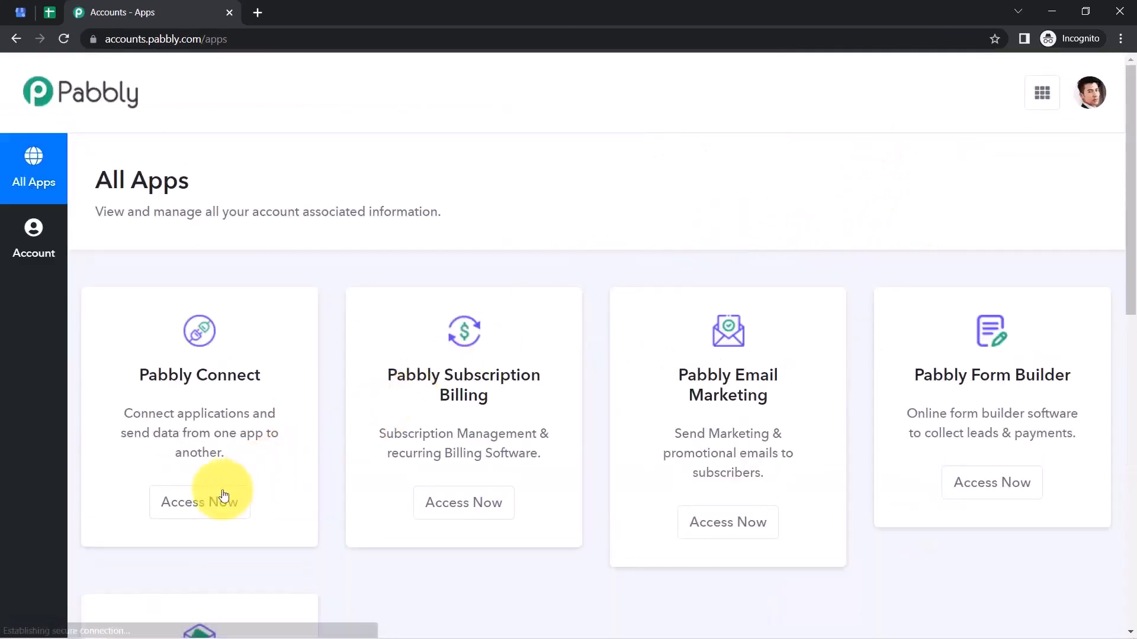
{"action": "left_click", "coordinate": [205, 507]}
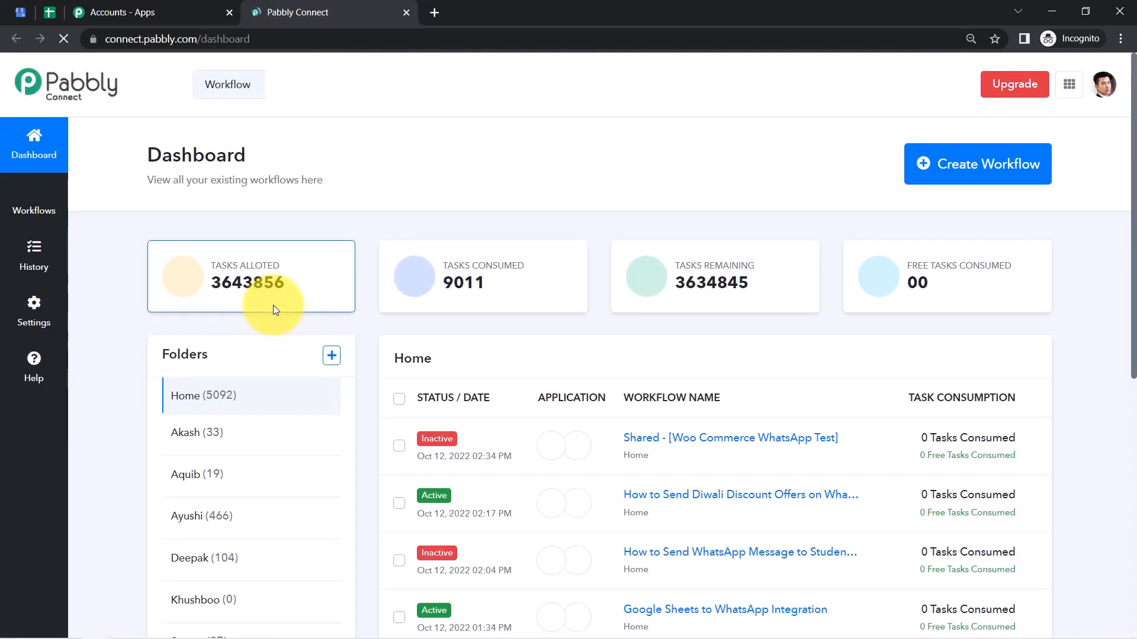
Enlarge the Pabbly Connect dashboard page by two browser zoom levels
{"action": "left_click_drag", "start_coordinate": [192, 155], "coordinate": [287, 148]}
{"action": "left_click", "coordinate": [1120, 39]}
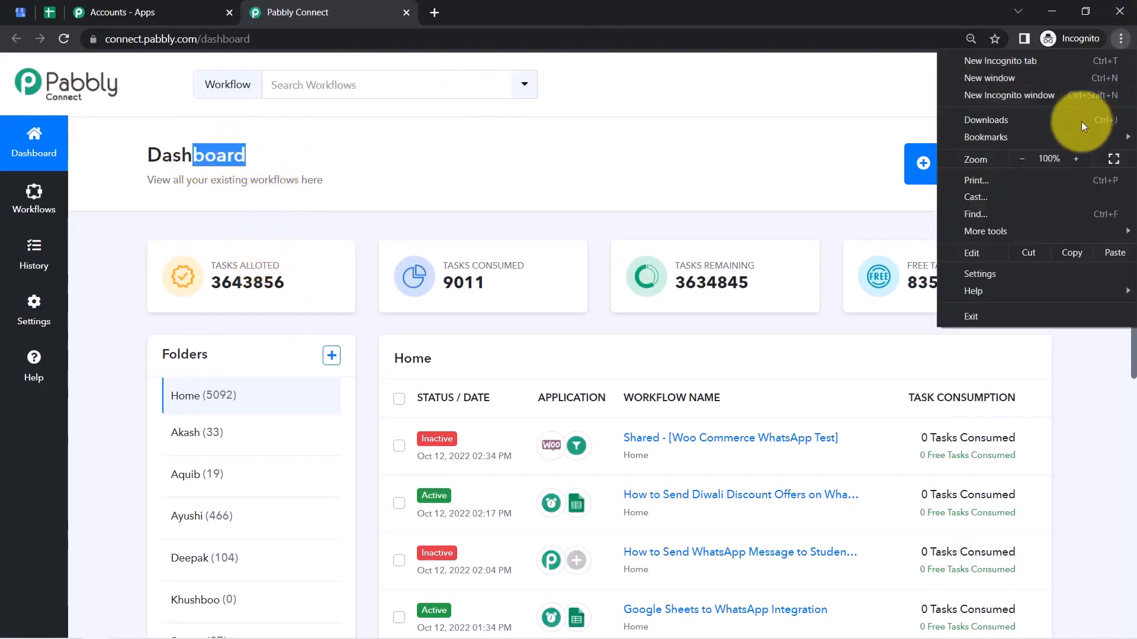
{"action": "left_click", "coordinate": [1075, 159]}
{"action": "left_click", "coordinate": [1077, 161]}
{"action": "left_click", "coordinate": [826, 164]}
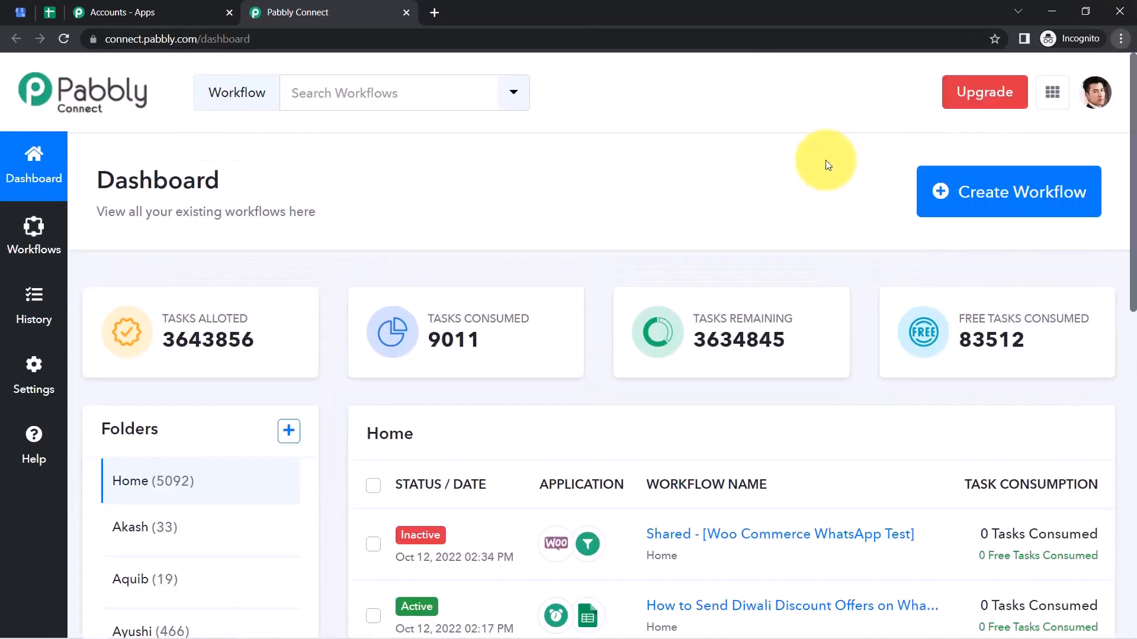
Start a new workflow and paste the name "When Review Received -> Auto-generate Reply -> Post Same Reply on Review"
{"action": "left_click", "coordinate": [1025, 203]}
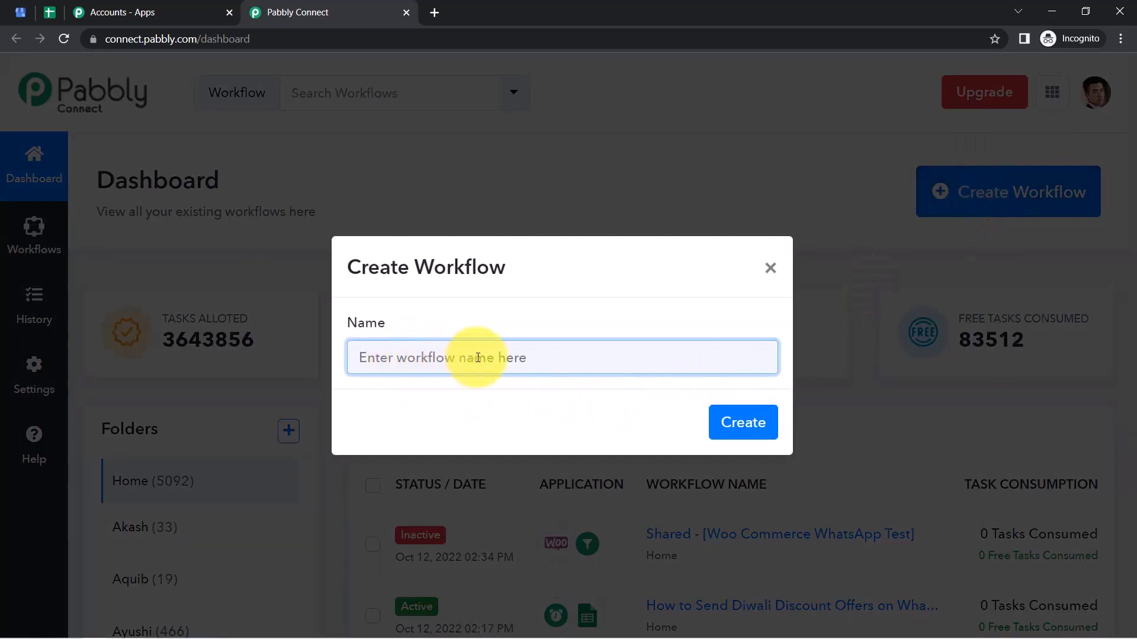
{"action": "left_click_drag", "start_coordinate": [390, 270], "coordinate": [506, 264]}
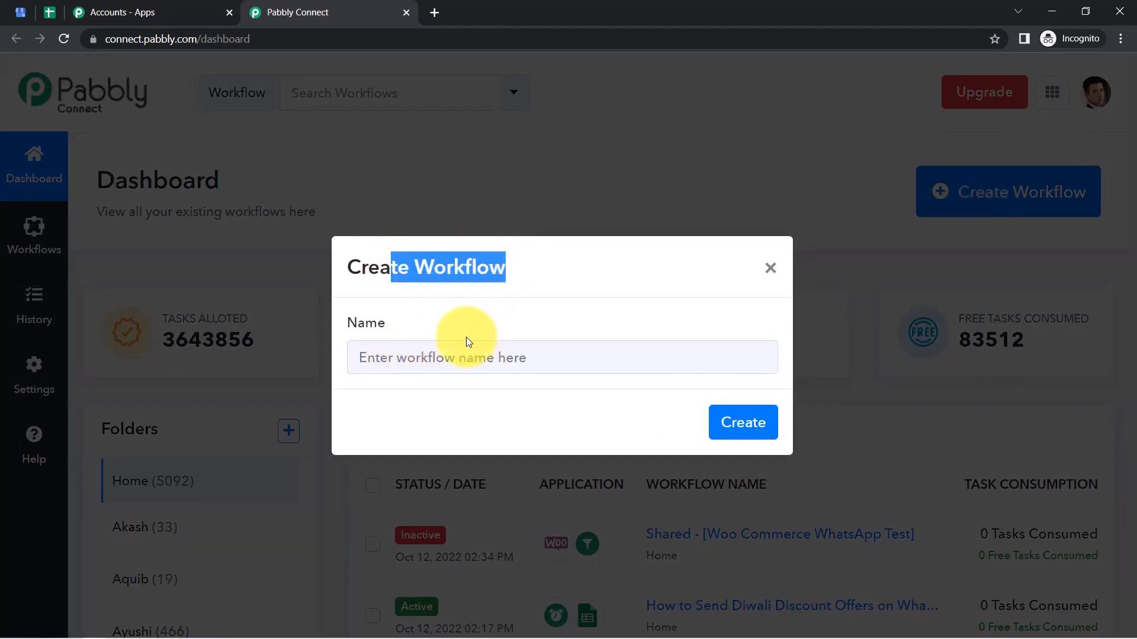
{"action": "left_click", "coordinate": [448, 356]}
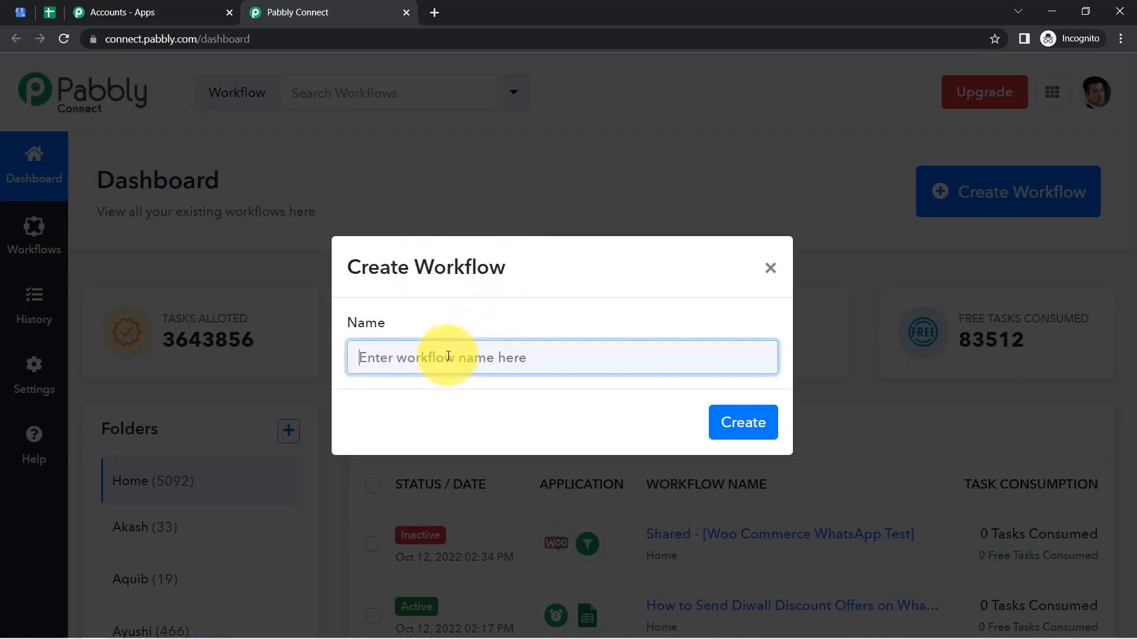
{"action": "key", "text": "ctrl+v"}
{"action": "left_click_drag", "start_coordinate": [434, 363], "coordinate": [312, 380]}
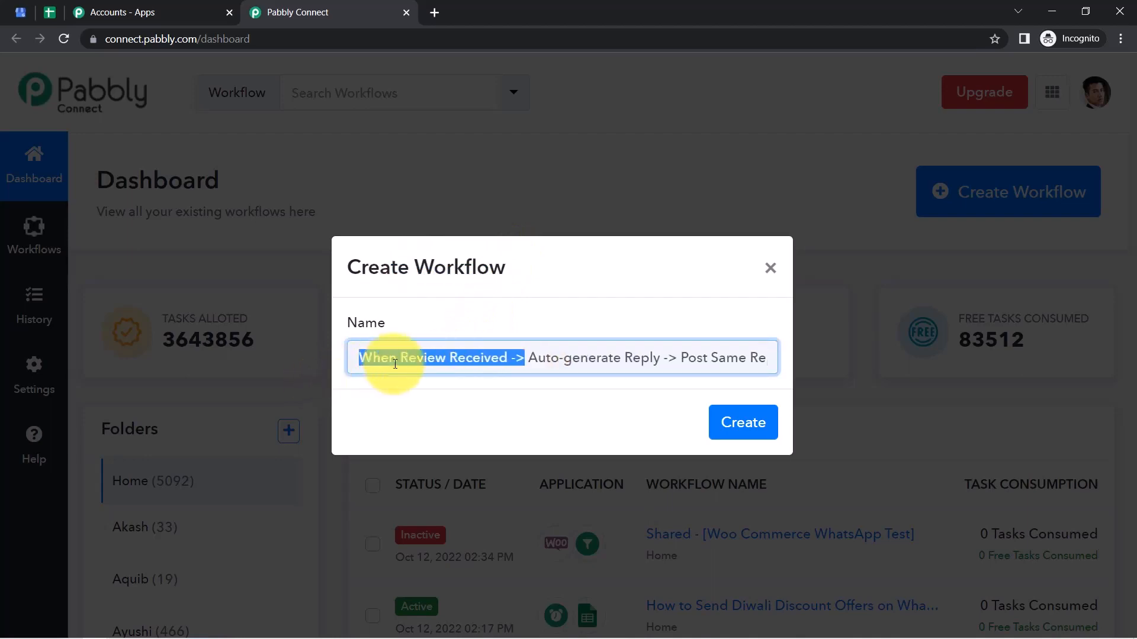
{"action": "left_click_drag", "start_coordinate": [372, 358], "coordinate": [487, 362]}
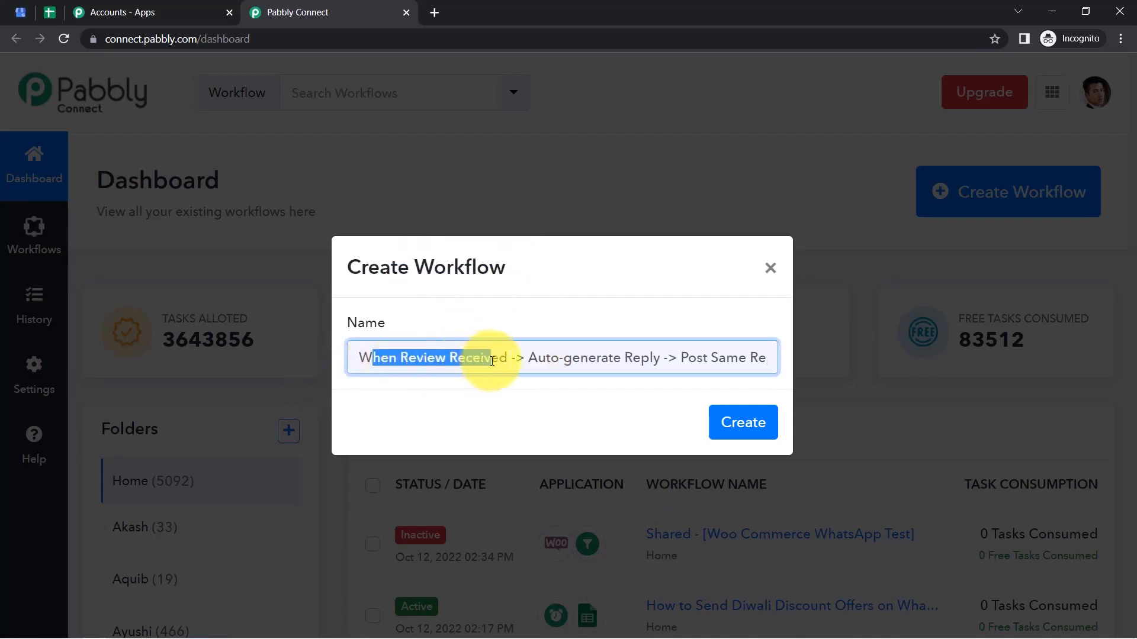
Correct the workflow name to "When Review Received > Auto-generate Reply > Post Same Reply on Review" and create the workflow
{"action": "left_click", "coordinate": [523, 358]}
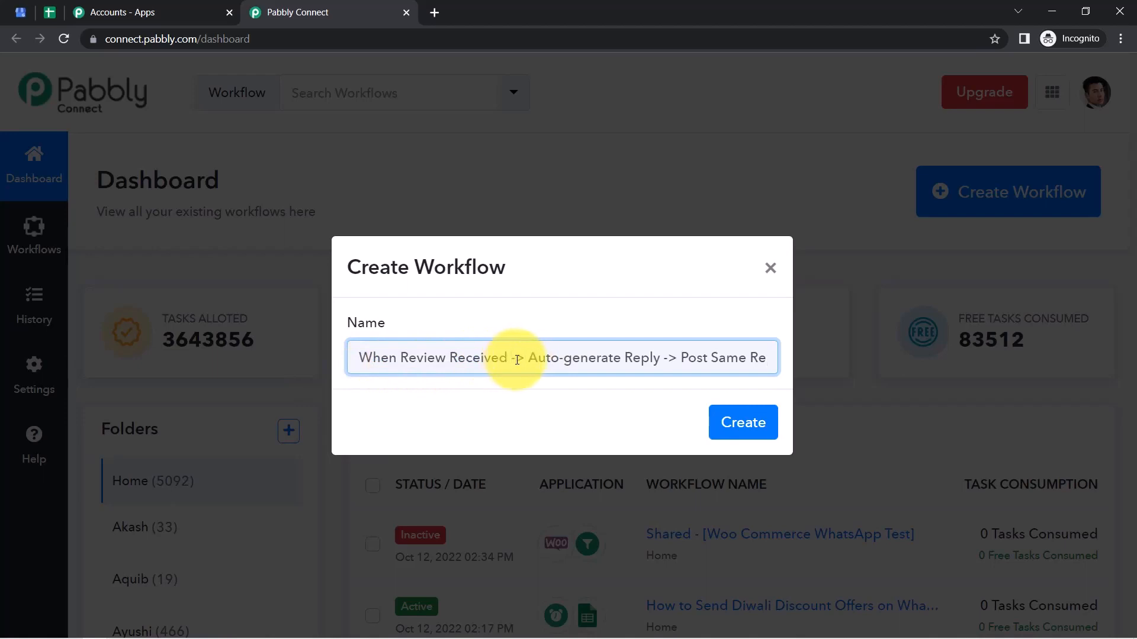
{"action": "key", "text": "BackSpace"}
{"action": "left_click", "coordinate": [666, 361]}
{"action": "key", "text": "Delete"}
{"action": "left_click_drag", "start_coordinate": [675, 358], "coordinate": [796, 357]}
{"action": "left_click", "coordinate": [728, 361]}
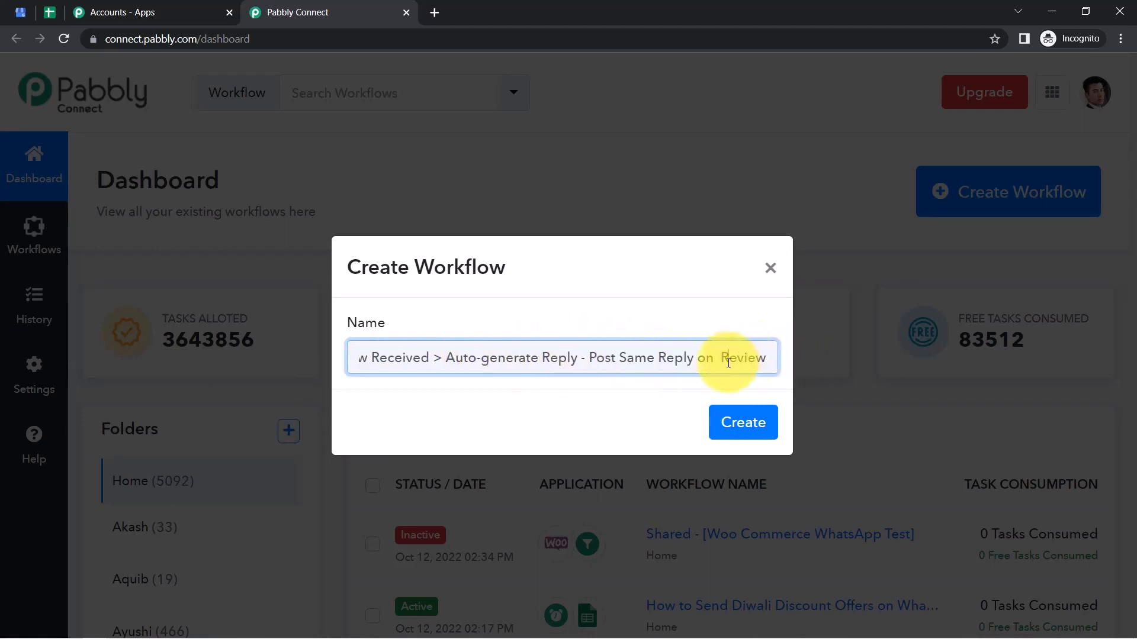
{"action": "left_click_drag", "start_coordinate": [699, 359], "coordinate": [550, 360]}
{"action": "left_click", "coordinate": [601, 361]}
{"action": "left_click", "coordinate": [591, 359]}
{"action": "key", "text": "BackSpace"}
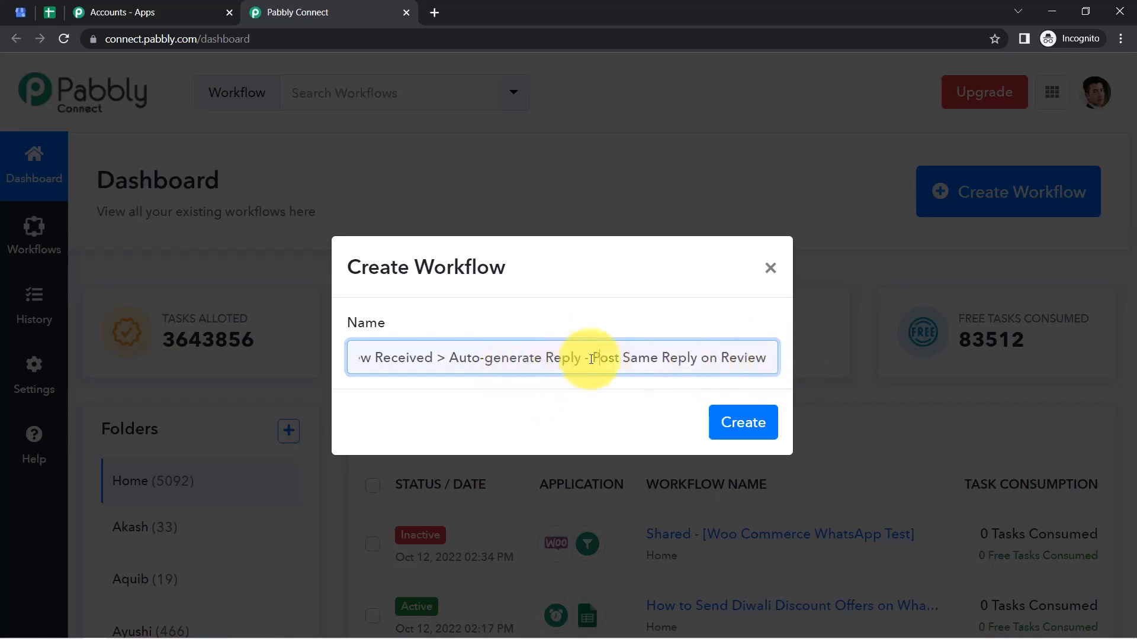
{"action": "left_click", "coordinate": [735, 422]}
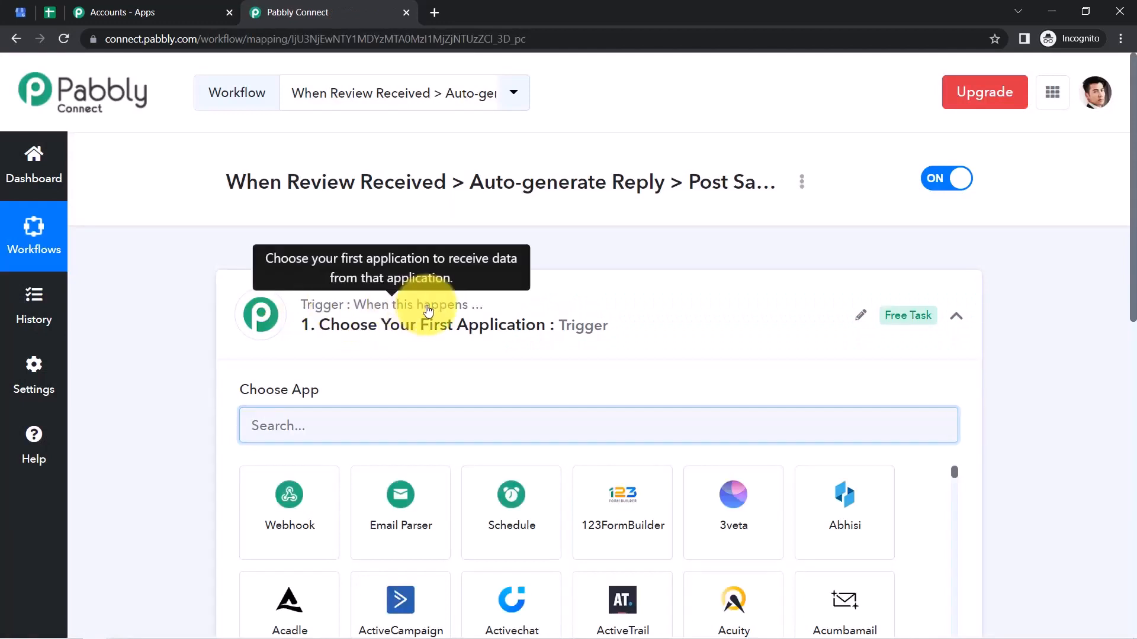
Set the workflow's trigger application to Google My Business with the New Review Multi Location event
{"action": "left_click", "coordinate": [409, 316]}
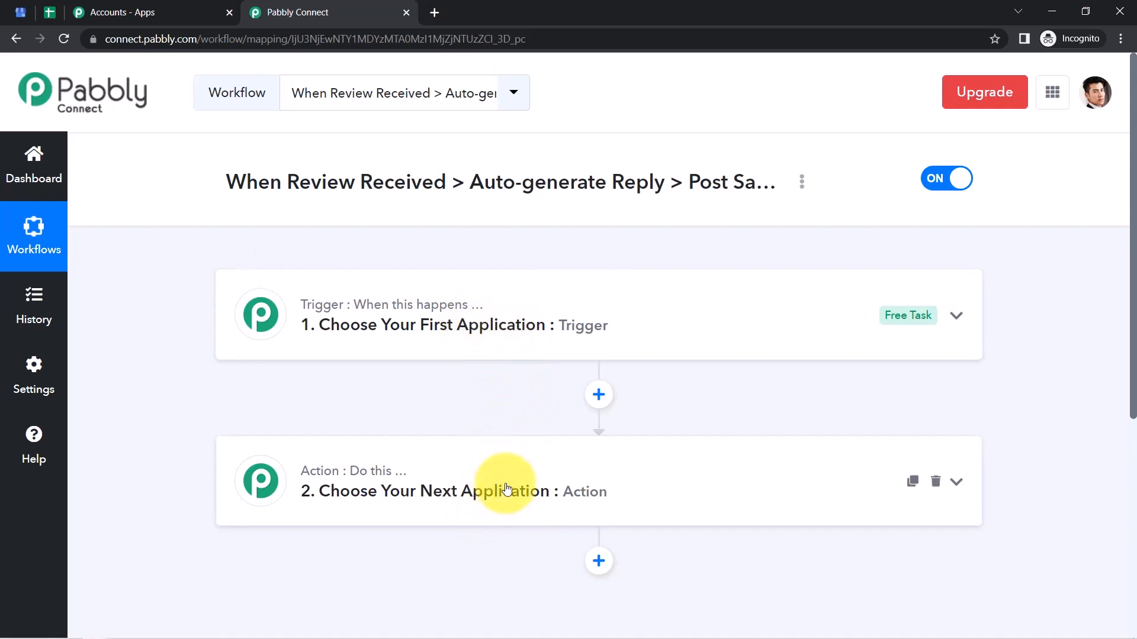
{"action": "left_click_drag", "start_coordinate": [245, 189], "coordinate": [445, 189]}
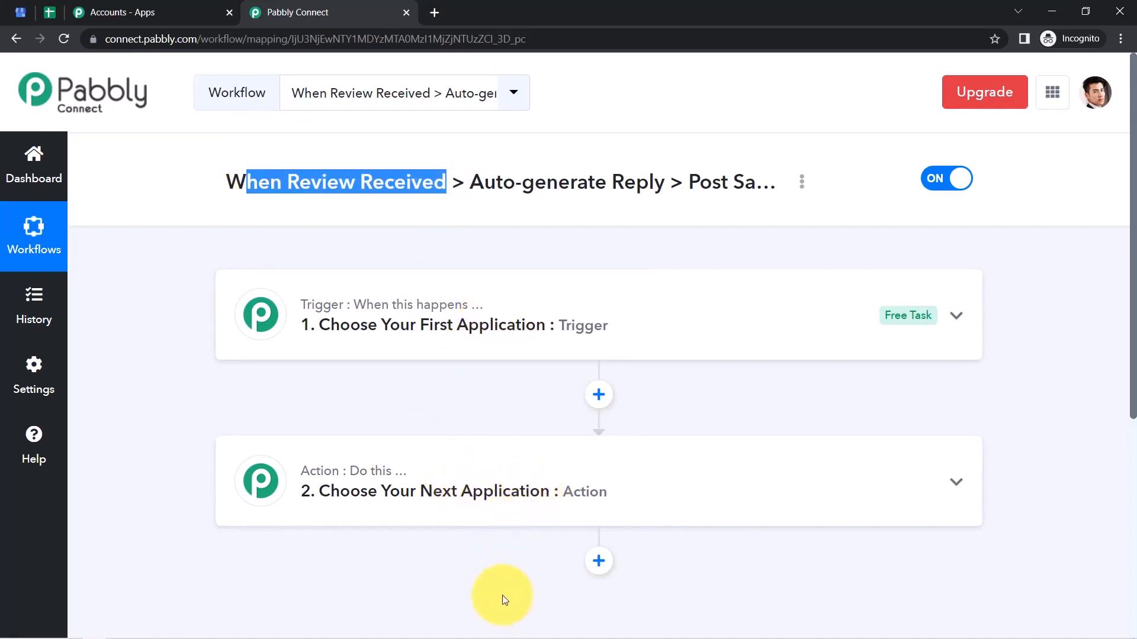
{"action": "left_click", "coordinate": [423, 334]}
{"action": "left_click_drag", "start_coordinate": [1134, 235], "coordinate": [1132, 266]}
{"action": "left_click", "coordinate": [320, 368]}
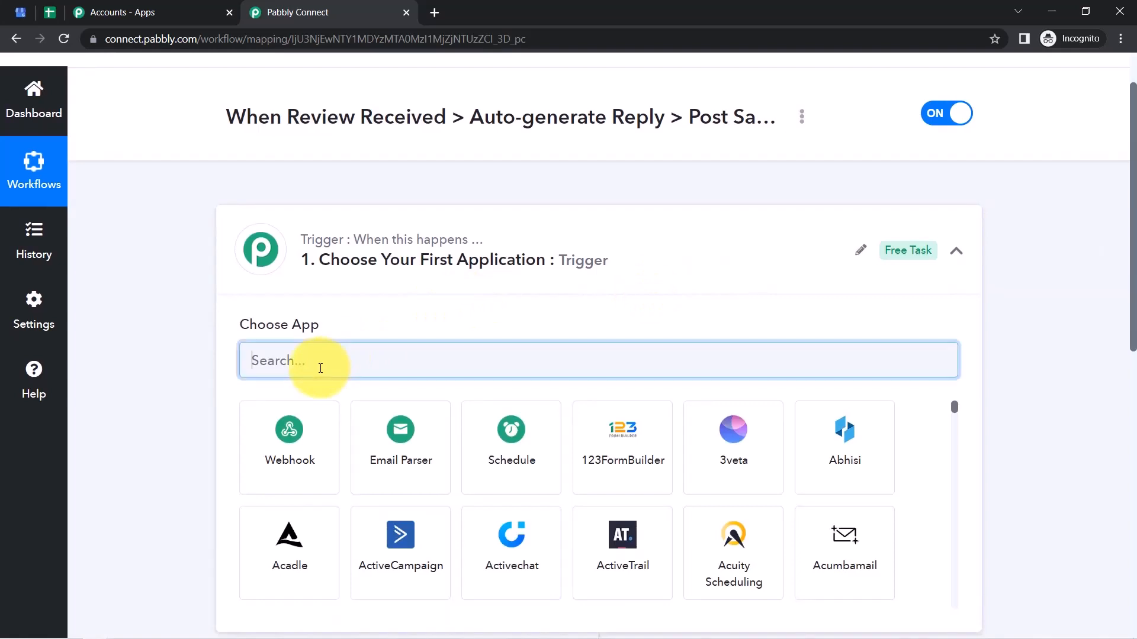
{"action": "type", "text": "g"}
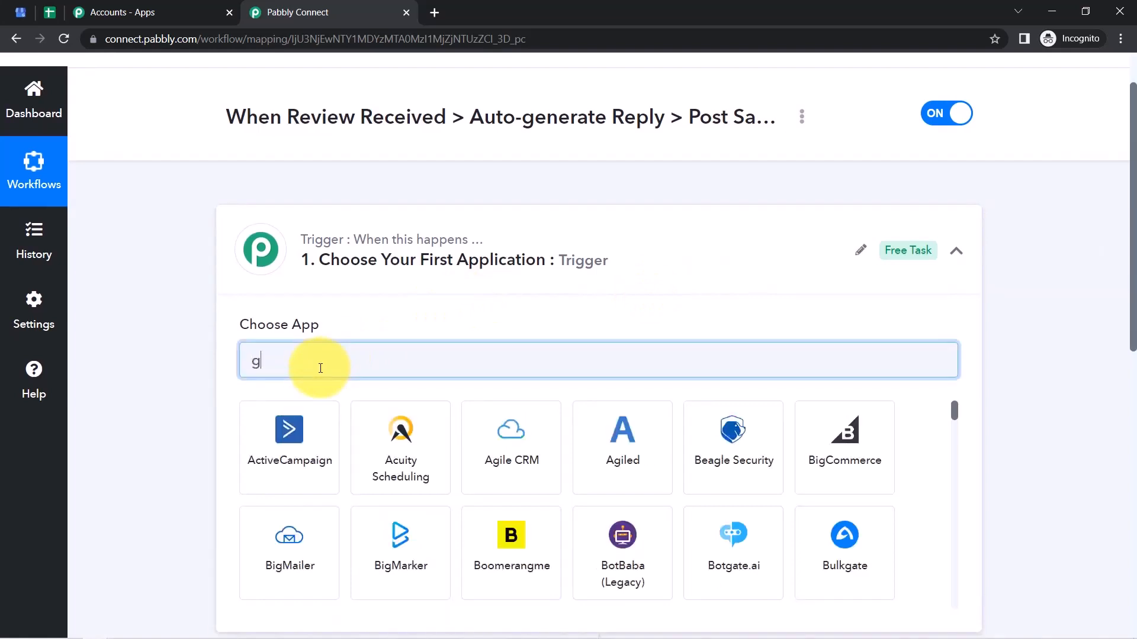
{"action": "type", "text": "oogle my bu"}
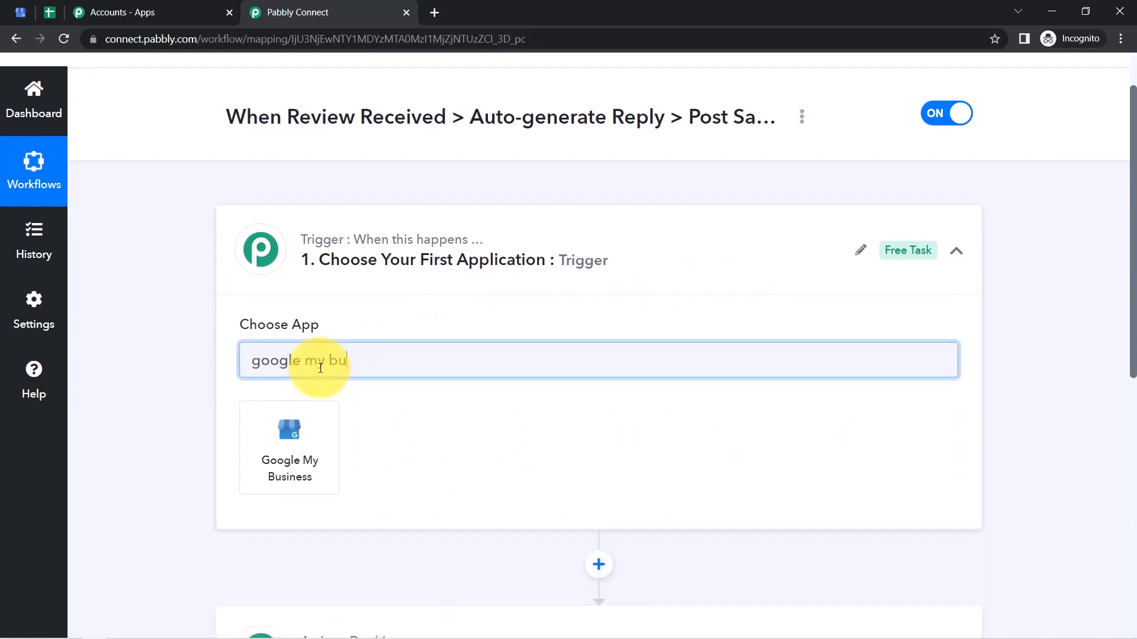
{"action": "left_click", "coordinate": [292, 453]}
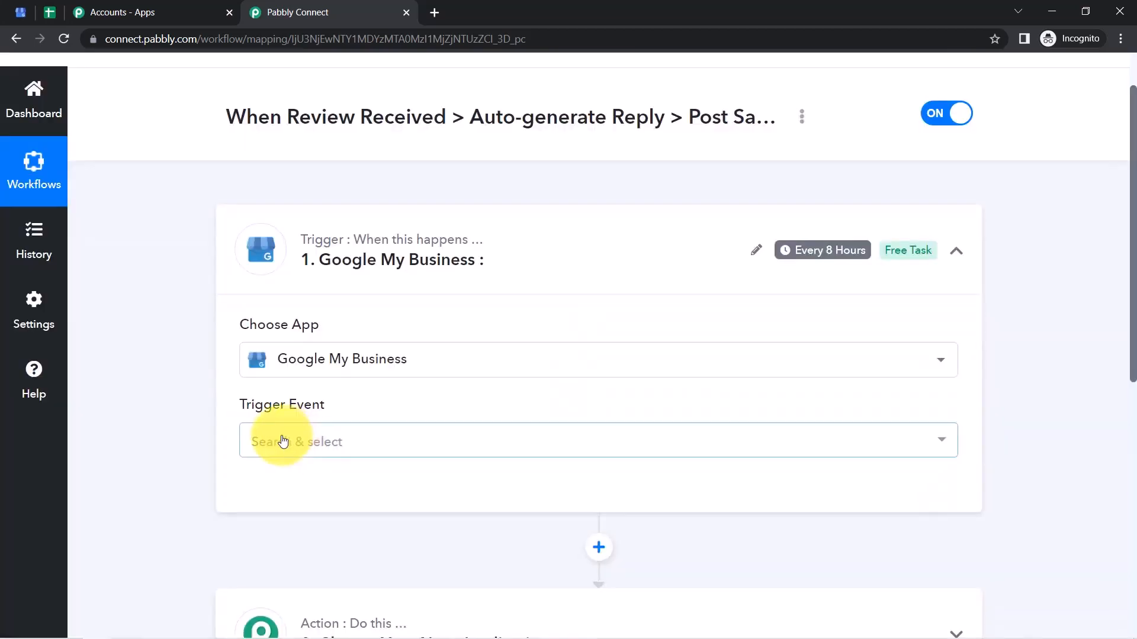
{"action": "left_click", "coordinate": [277, 442]}
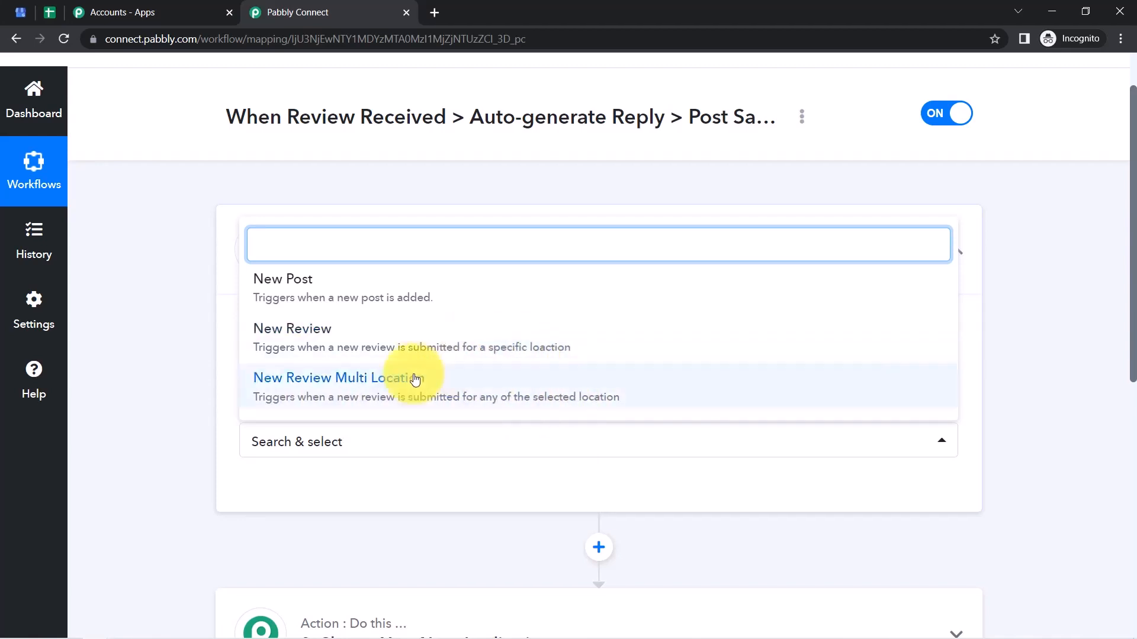
{"action": "left_click", "coordinate": [339, 391]}
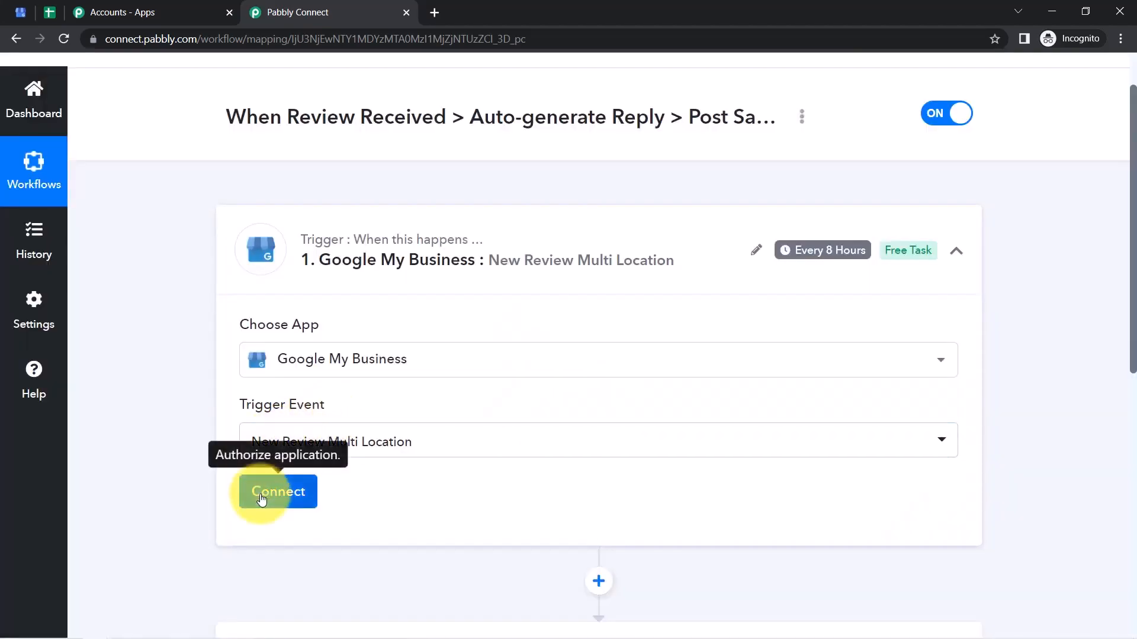
Add a new Google My Business connection for the trigger and authorize it with the business's Google account
{"action": "left_click", "coordinate": [261, 501]}
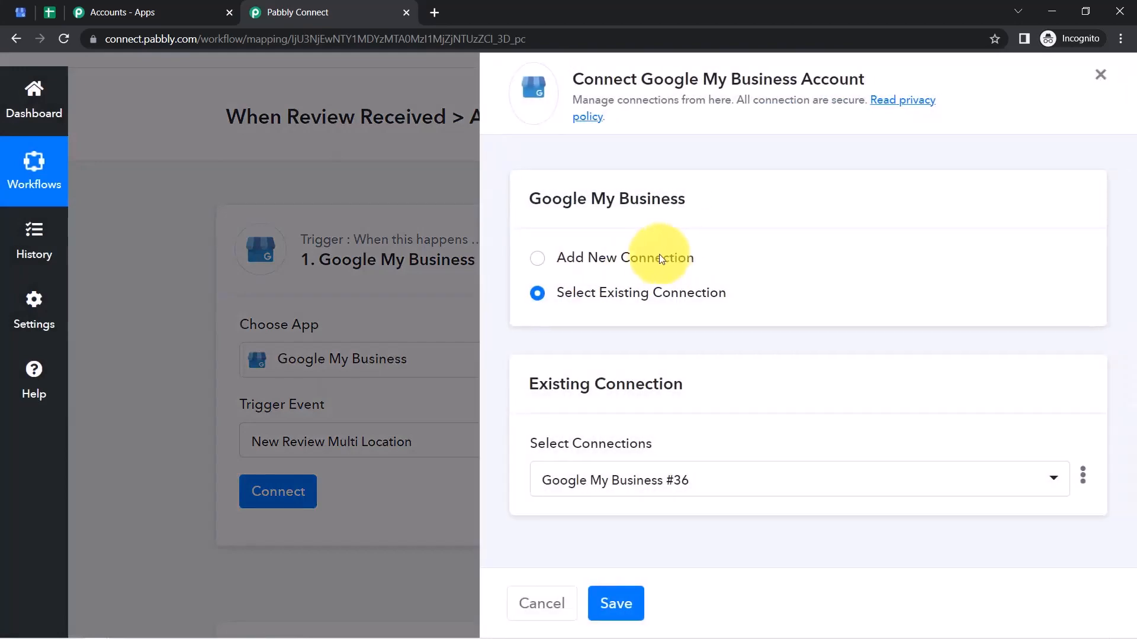
{"action": "left_click", "coordinate": [655, 257]}
{"action": "left_click", "coordinate": [579, 454]}
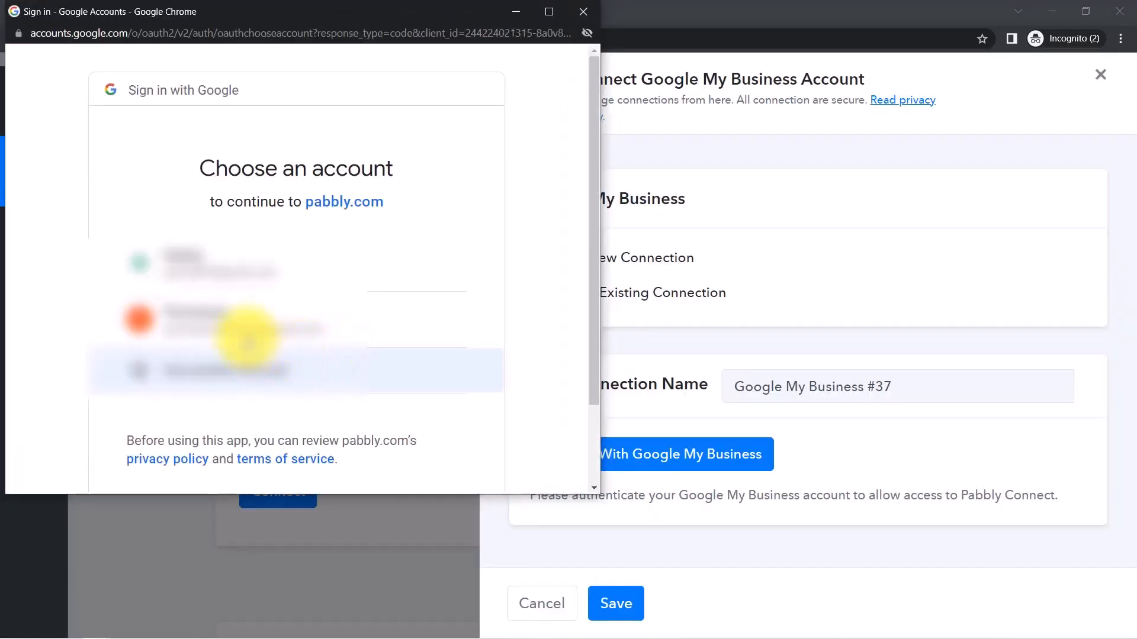
{"action": "left_click", "coordinate": [243, 330]}
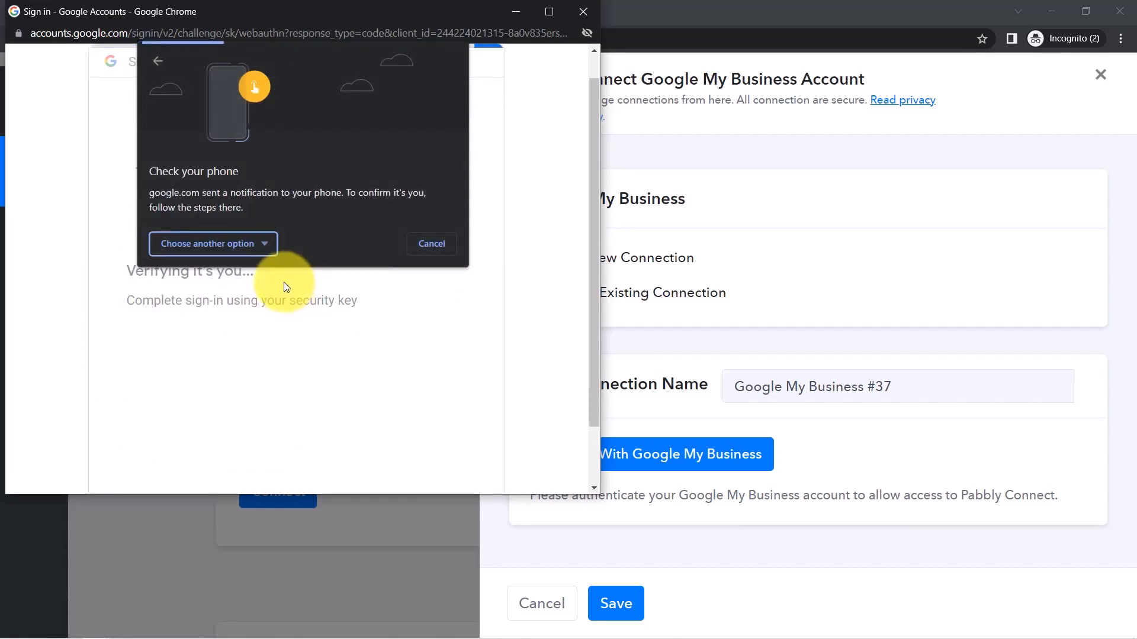
{"action": "left_click", "coordinate": [367, 357]}
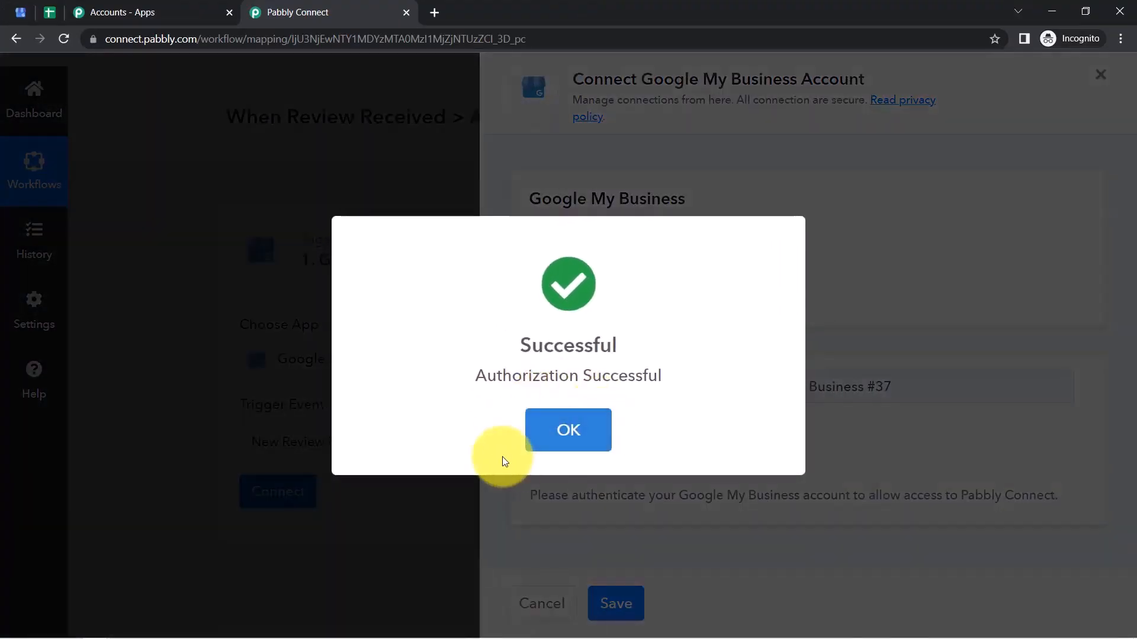
{"action": "left_click", "coordinate": [562, 417]}
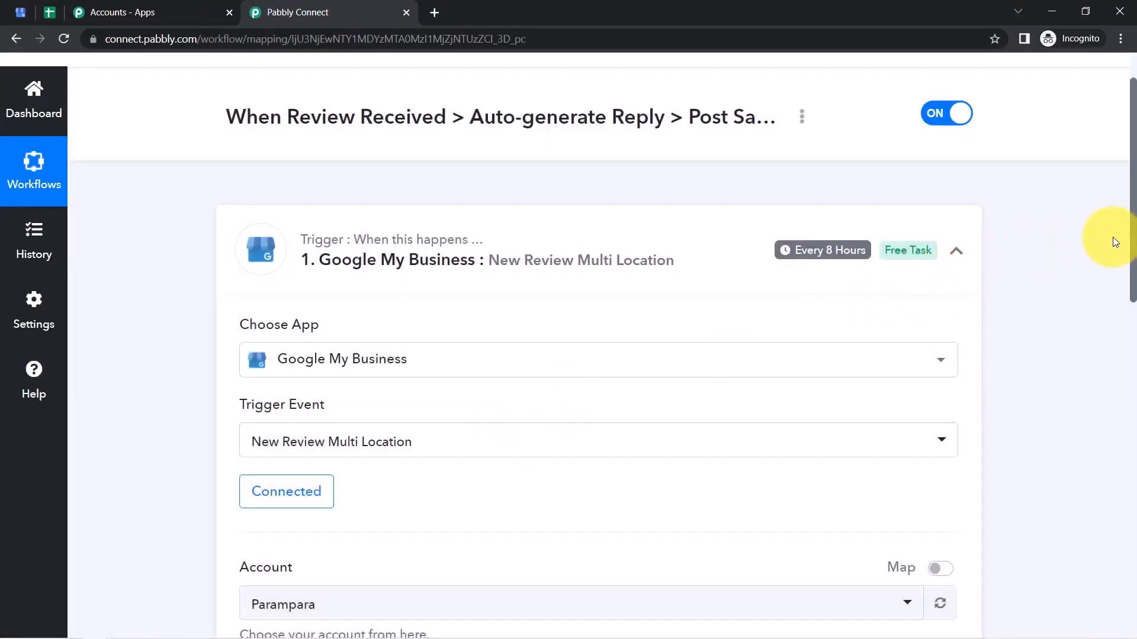
Compare the trigger's Account setting with the business name shown in Google Business Profile Manager
{"action": "left_click_drag", "start_coordinate": [1132, 244], "coordinate": [1128, 348]}
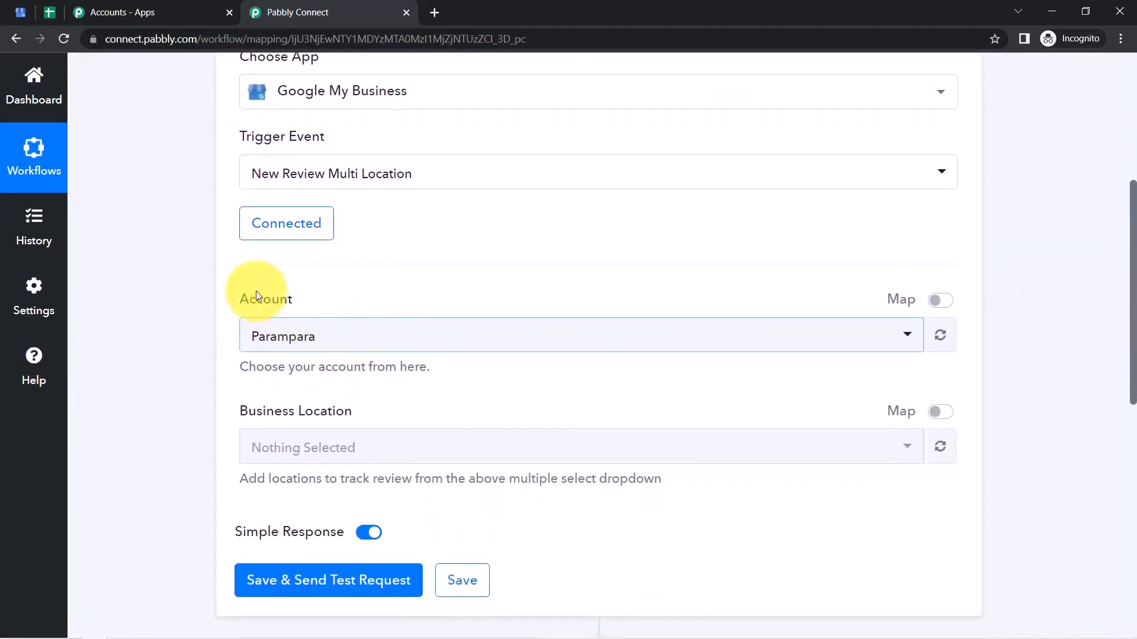
{"action": "left_click_drag", "start_coordinate": [238, 306], "coordinate": [322, 309]}
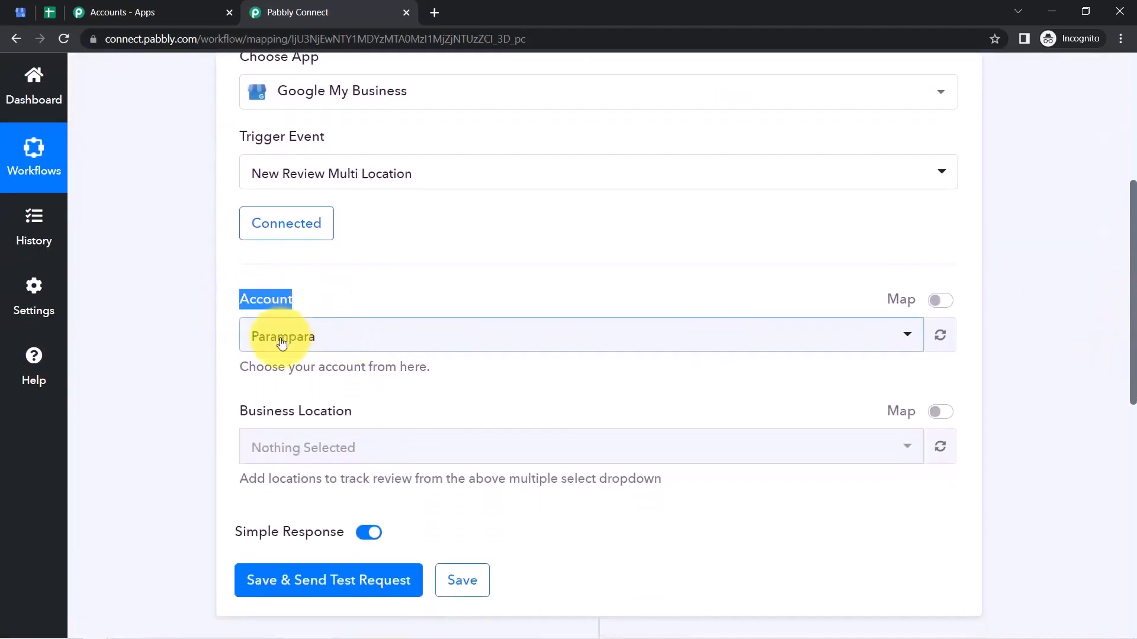
{"action": "left_click", "coordinate": [23, 11]}
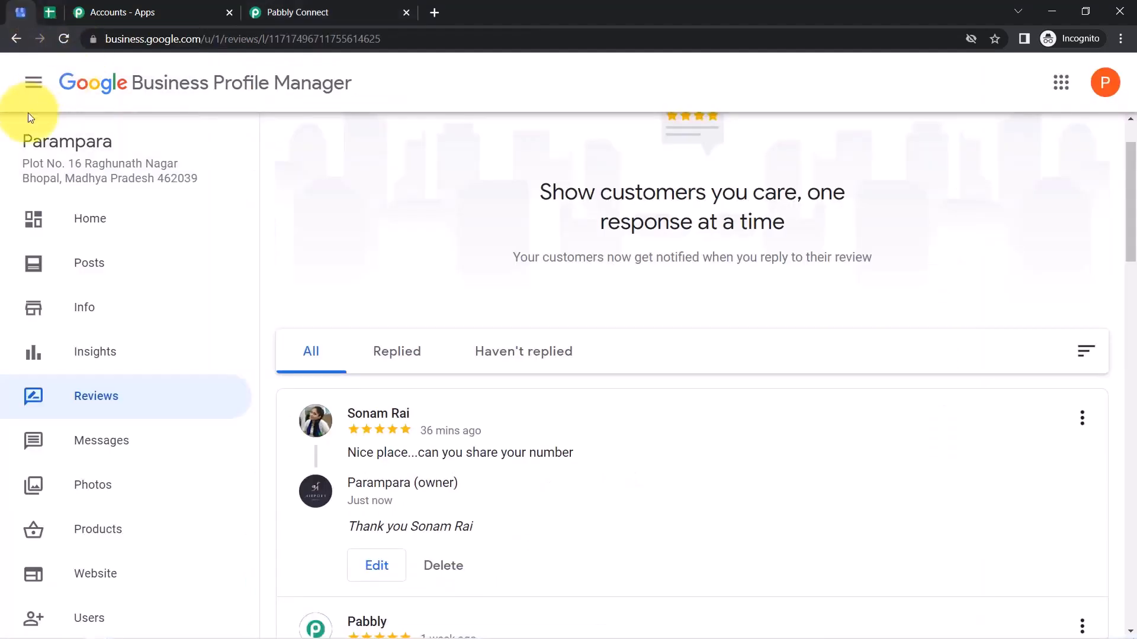
{"action": "left_click_drag", "start_coordinate": [33, 142], "coordinate": [140, 148]}
{"action": "left_click", "coordinate": [283, 11]}
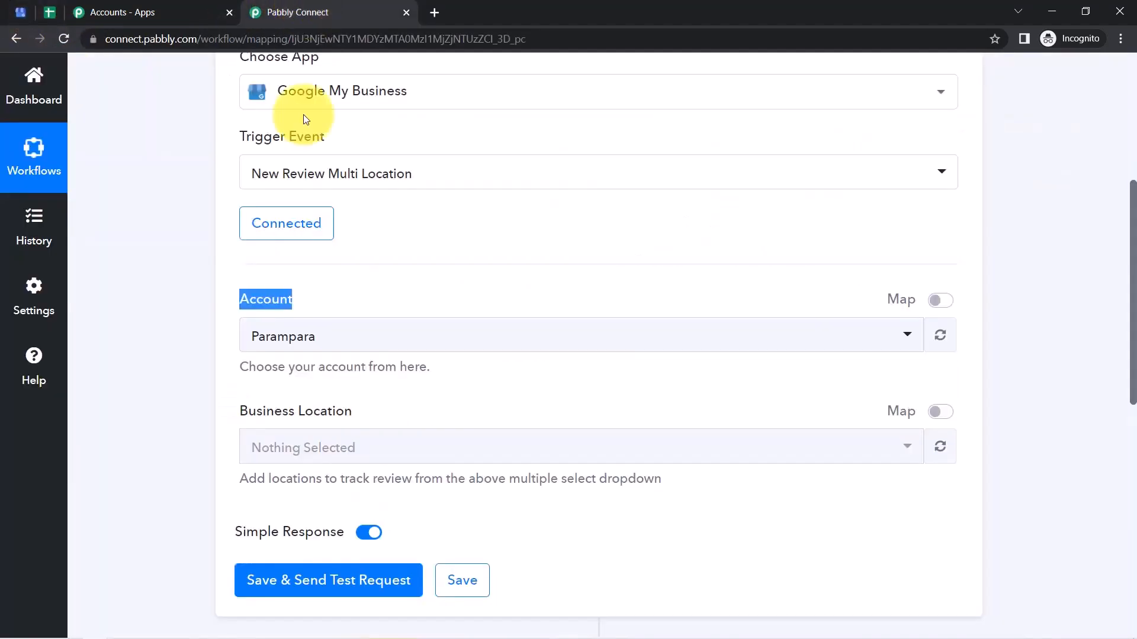
Set the trigger's Business Location to Parampara
{"action": "left_click_drag", "start_coordinate": [248, 411], "coordinate": [396, 418]}
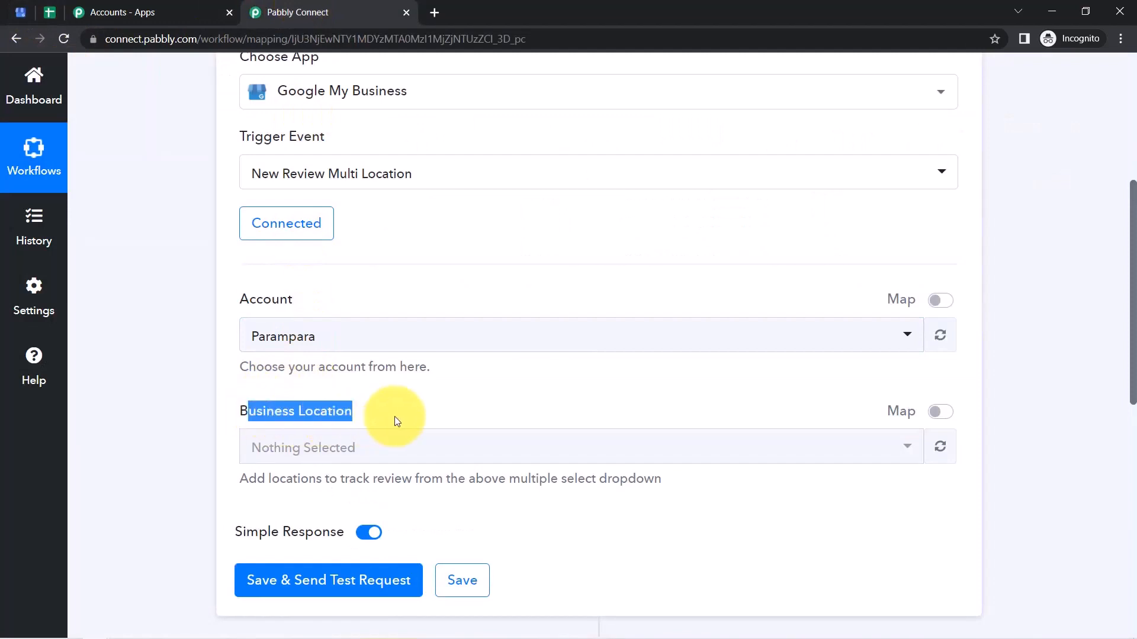
{"action": "left_click", "coordinate": [428, 453]}
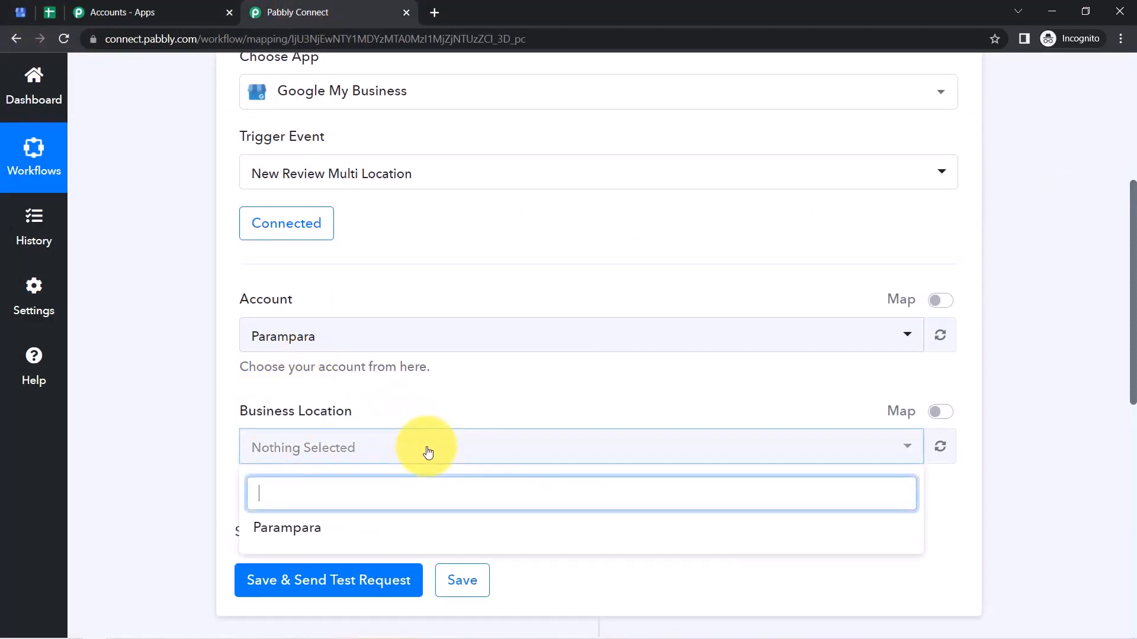
{"action": "left_click", "coordinate": [268, 535]}
{"action": "left_click", "coordinate": [216, 401]}
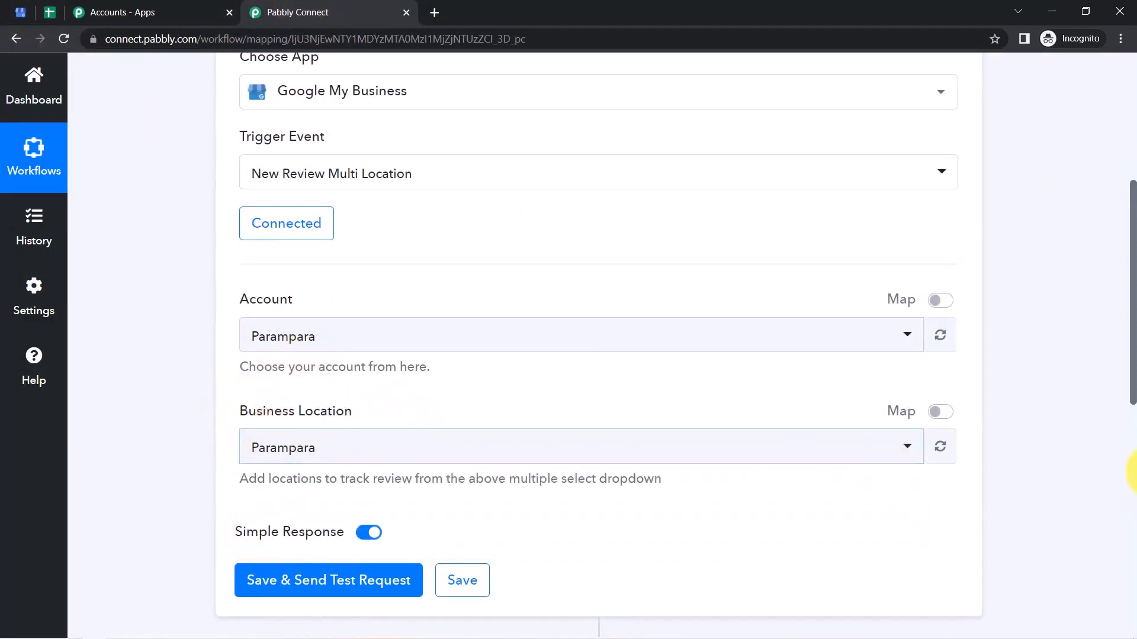
{"action": "scroll", "coordinate": [1123, 408], "scroll_direction": "down", "scroll_amount": 3}
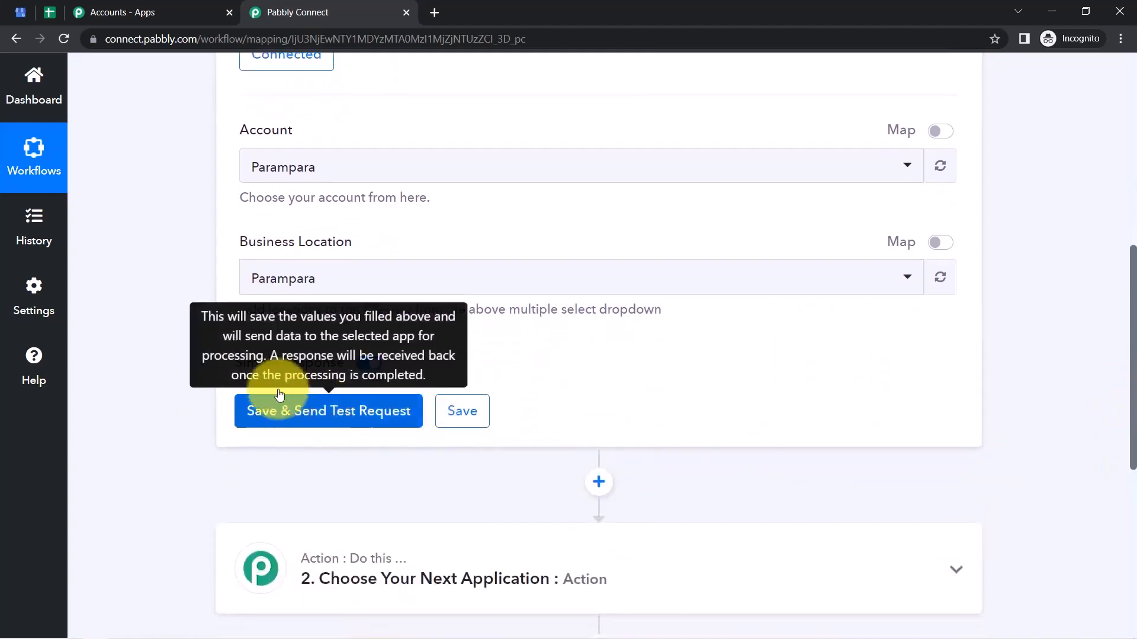
Check the existing reviews in Google Business Profile Manager and how often the Google My Business trigger checks for new data
{"action": "left_click", "coordinate": [21, 11]}
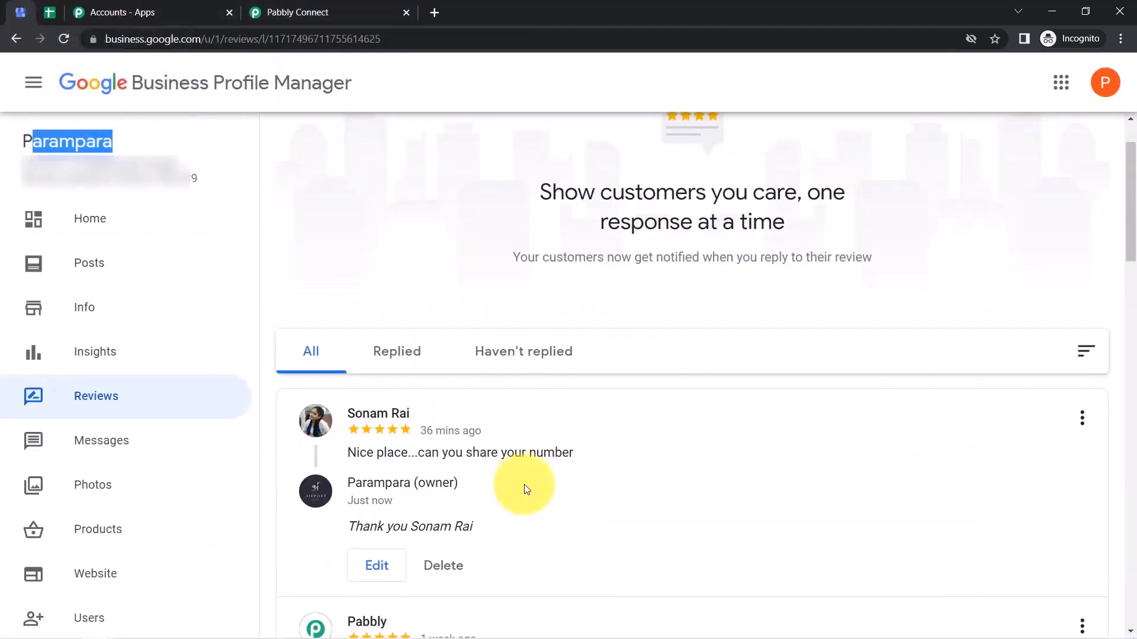
{"action": "left_click", "coordinate": [318, 15]}
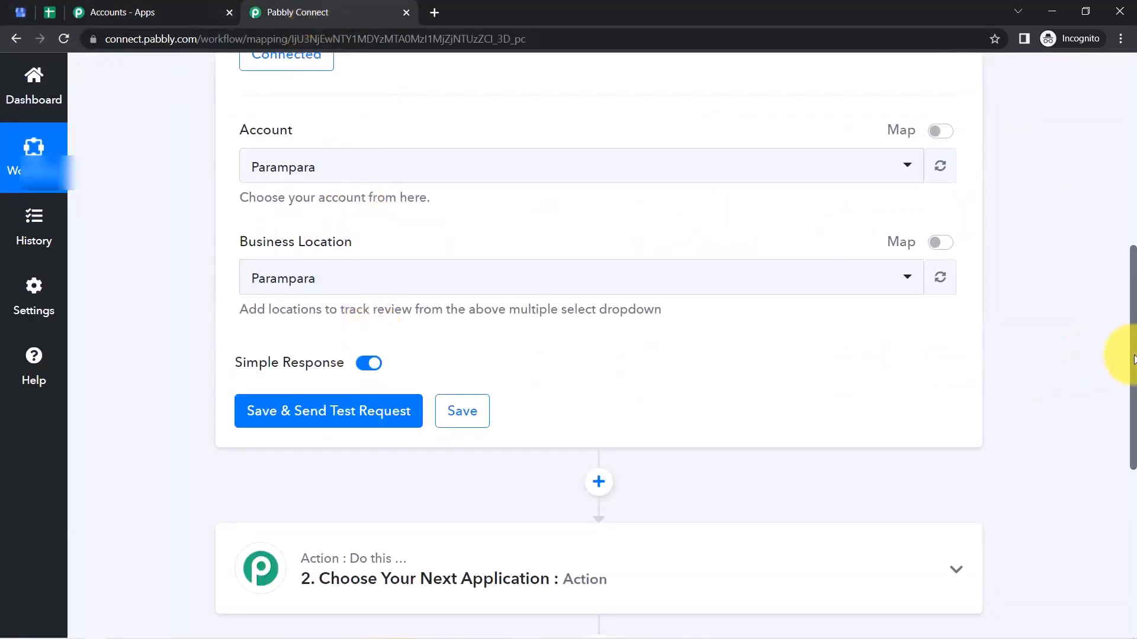
{"action": "scroll", "coordinate": [1119, 320], "scroll_direction": "up", "scroll_amount": 3}
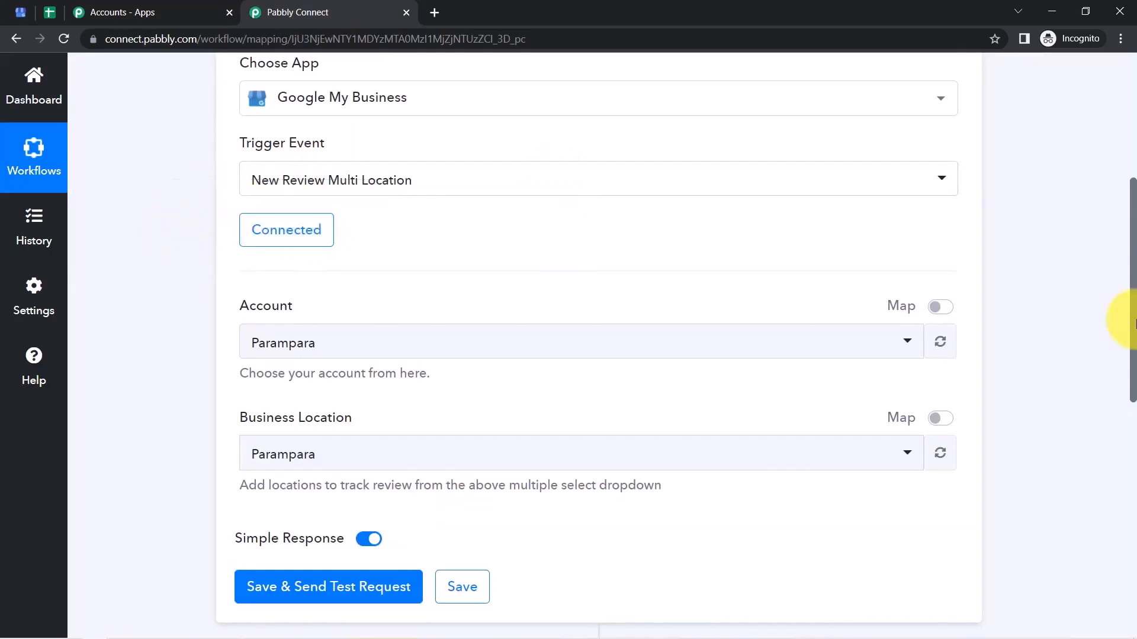
{"action": "scroll", "coordinate": [1122, 314], "scroll_direction": "up", "scroll_amount": 5}
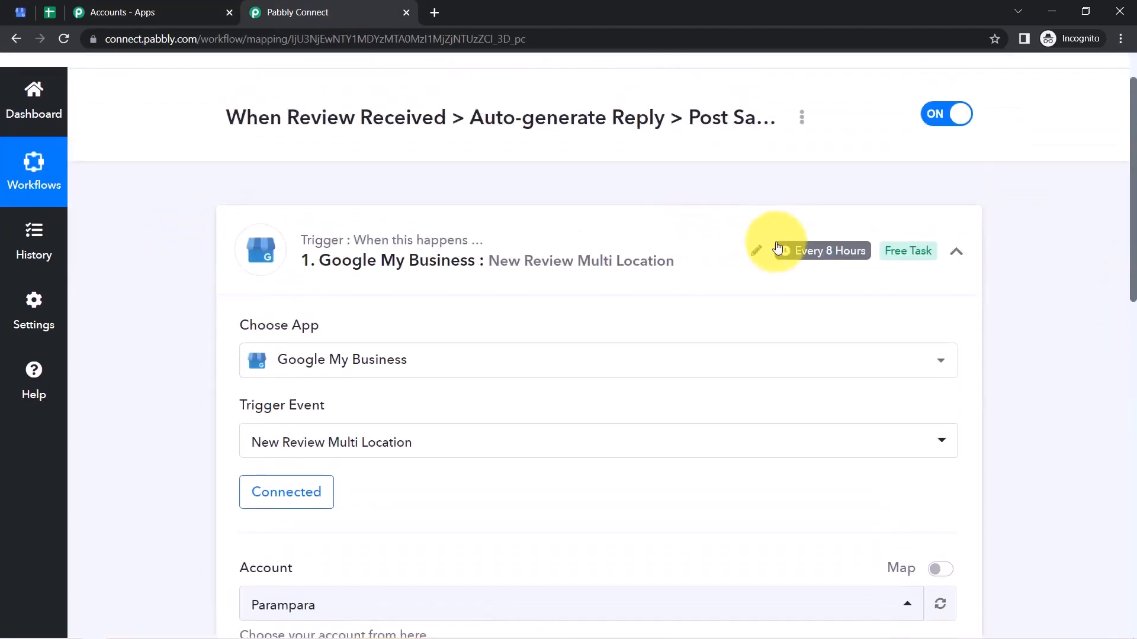
{"action": "left_click", "coordinate": [812, 259]}
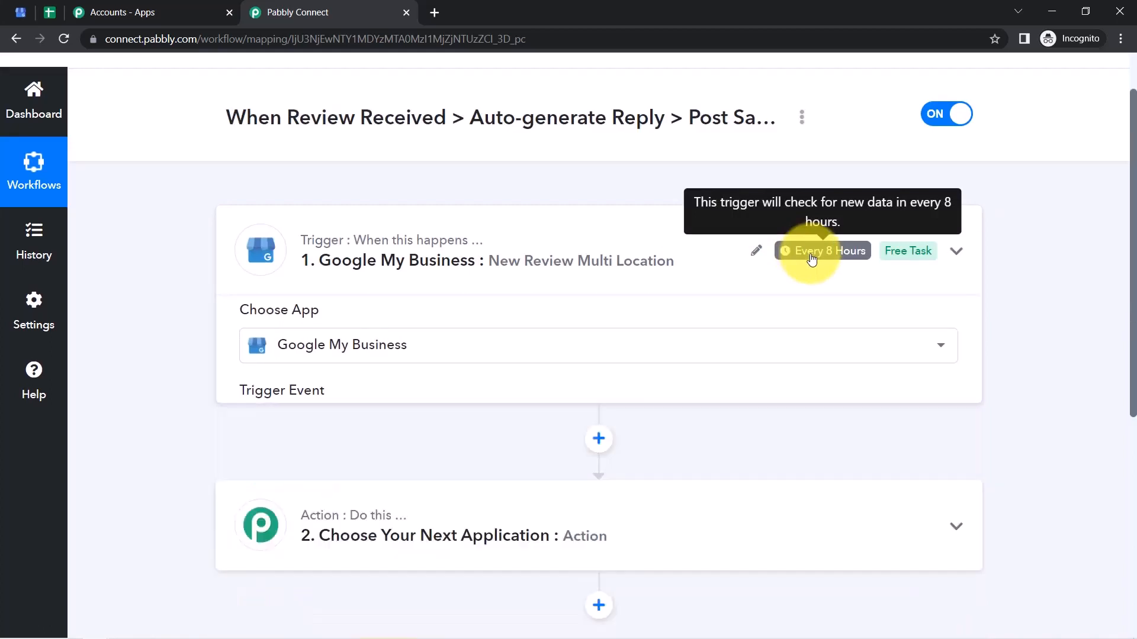
{"action": "left_click", "coordinate": [812, 259]}
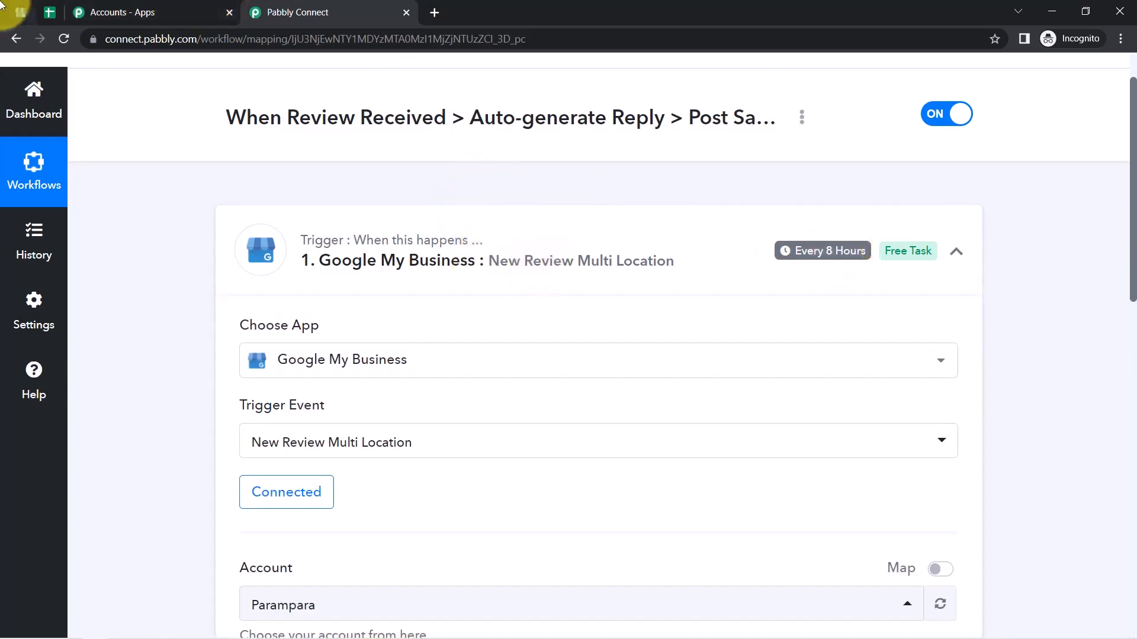
{"action": "left_click", "coordinate": [20, 12]}
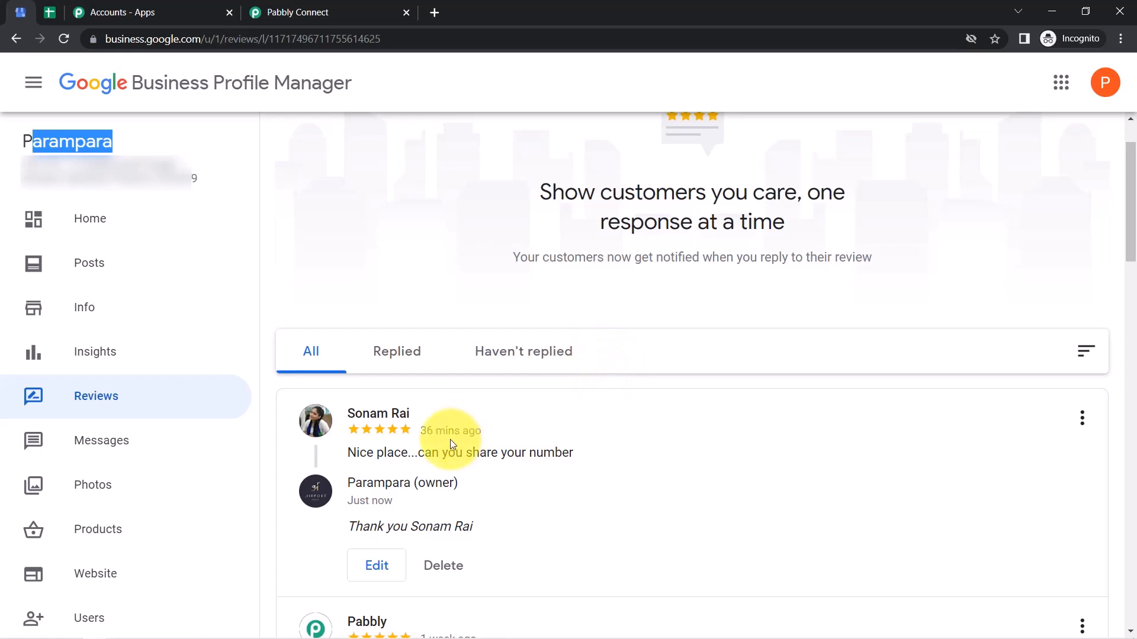
{"action": "left_click", "coordinate": [306, 12]}
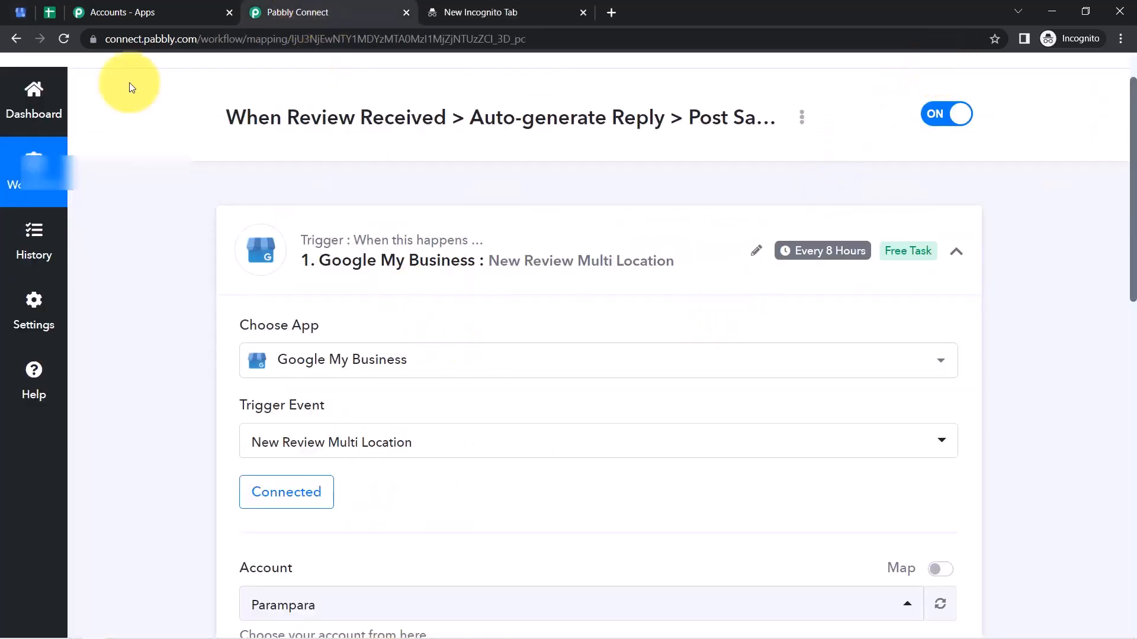
Switch to the Google search results window and open the review form for the Parampara listing
{"action": "left_click", "coordinate": [22, 10]}
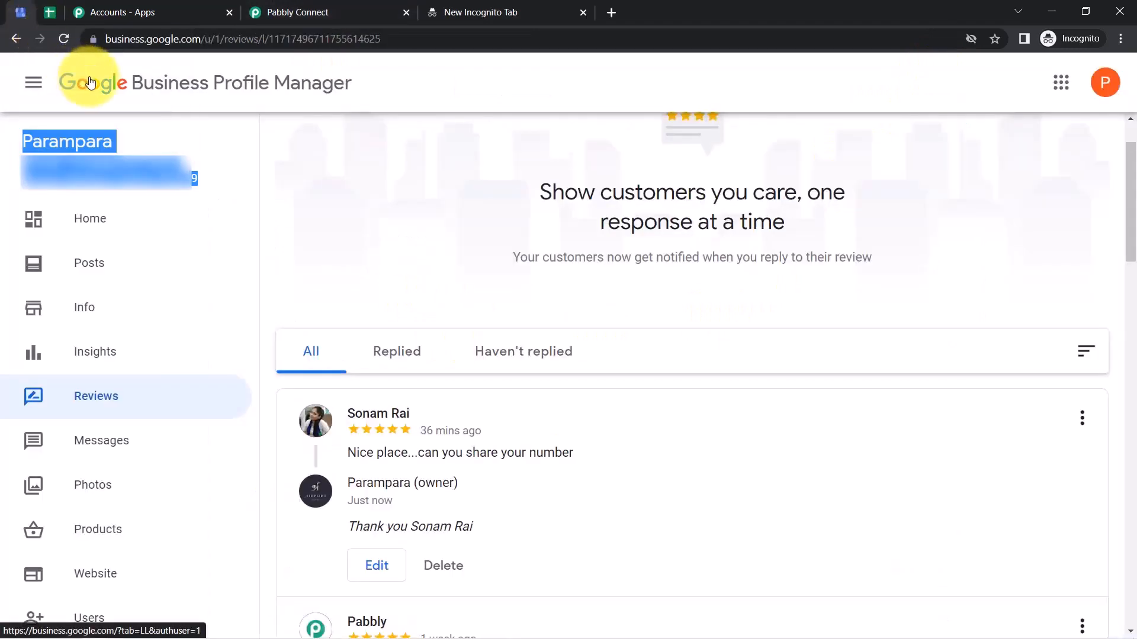
{"action": "left_click", "coordinate": [102, 630]}
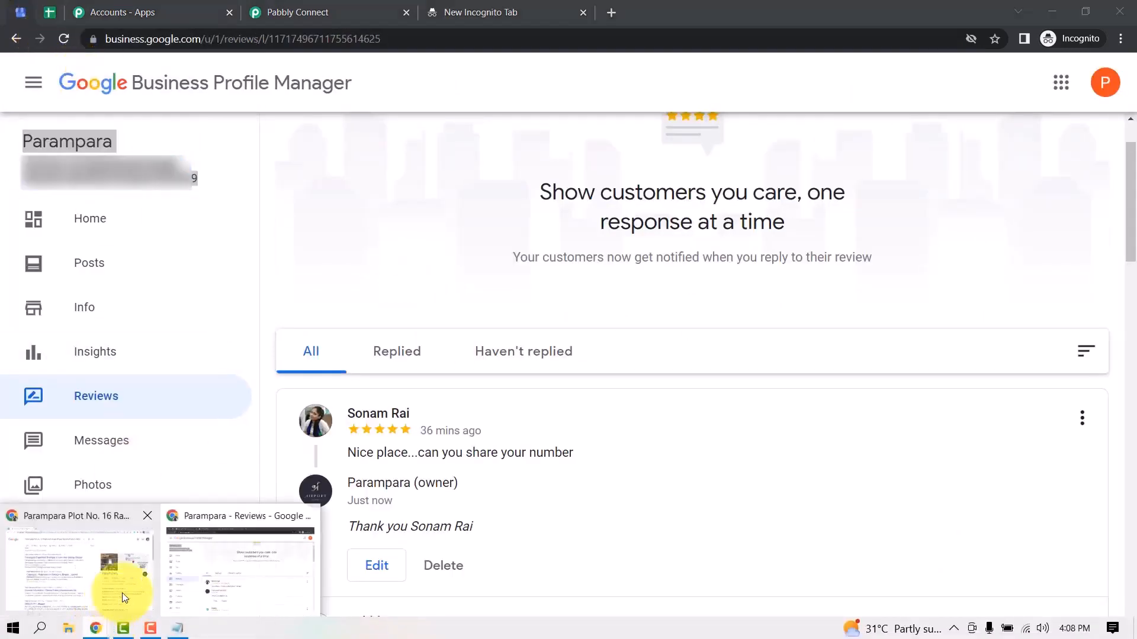
{"action": "left_click", "coordinate": [139, 570]}
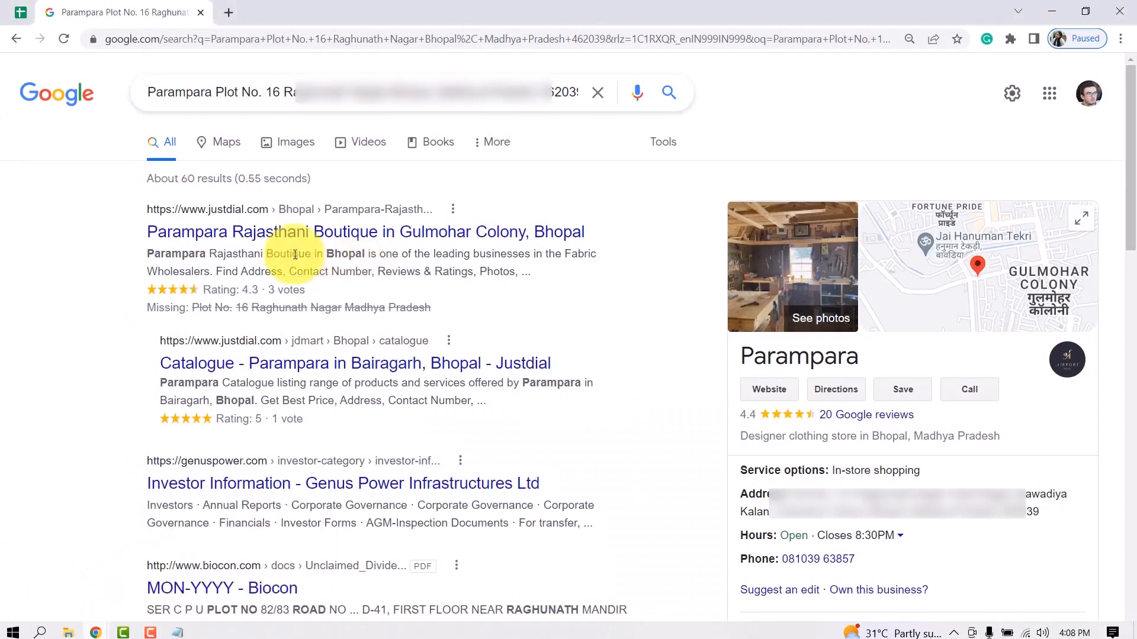
{"action": "left_click_drag", "start_coordinate": [146, 232], "coordinate": [509, 237]}
{"action": "left_click_drag", "start_coordinate": [1131, 193], "coordinate": [1119, 305]}
{"action": "scroll", "coordinate": [944, 406], "scroll_direction": "down", "scroll_amount": 1}
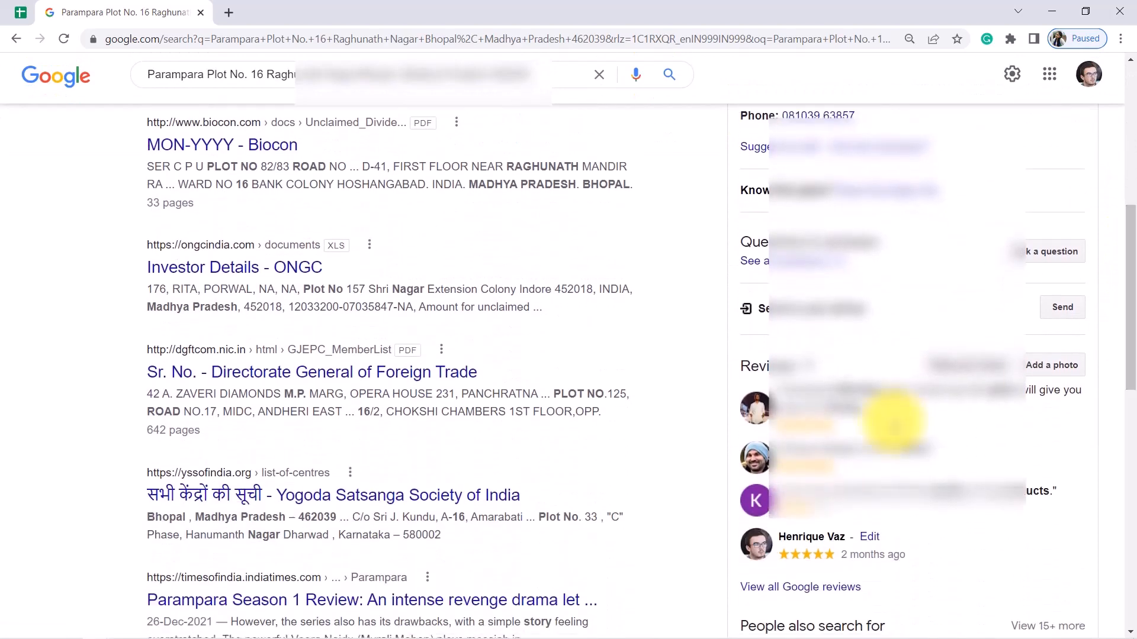
{"action": "left_click", "coordinate": [955, 375]}
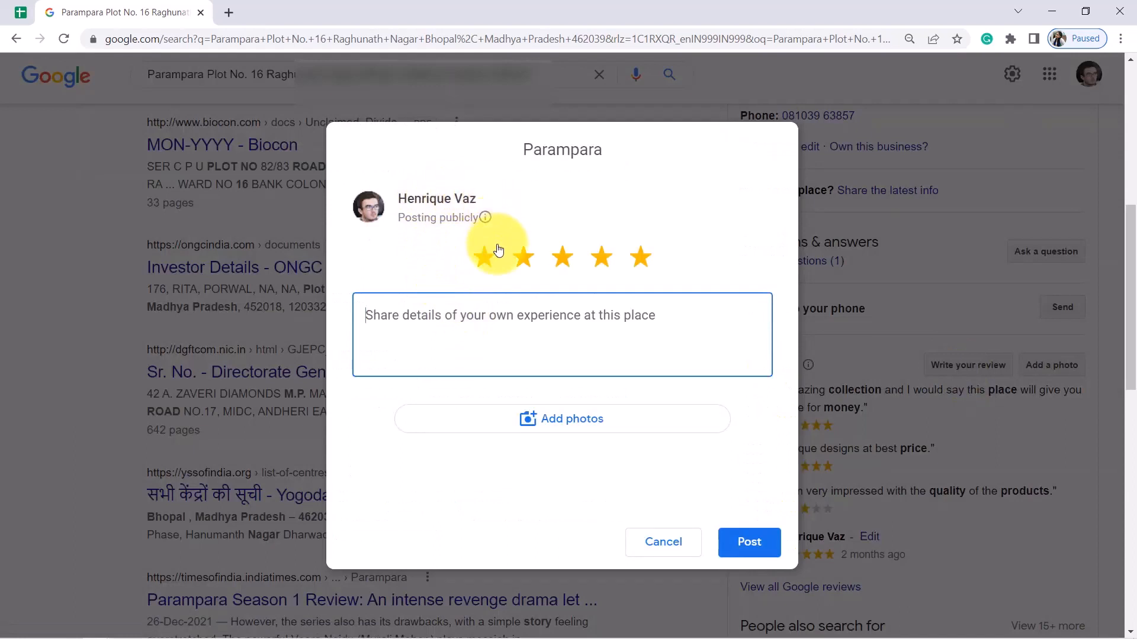
Post the five-star review "This clothing store is the really nice. They have a nice collection on their boutique. I bought a traditional cotton suit for my mother."
{"action": "left_click", "coordinate": [443, 318]}
{"action": "type", "text": "This clothing store is the really nice. They have a nice collection on their boutique. I bought a cotton suit from this shop."}
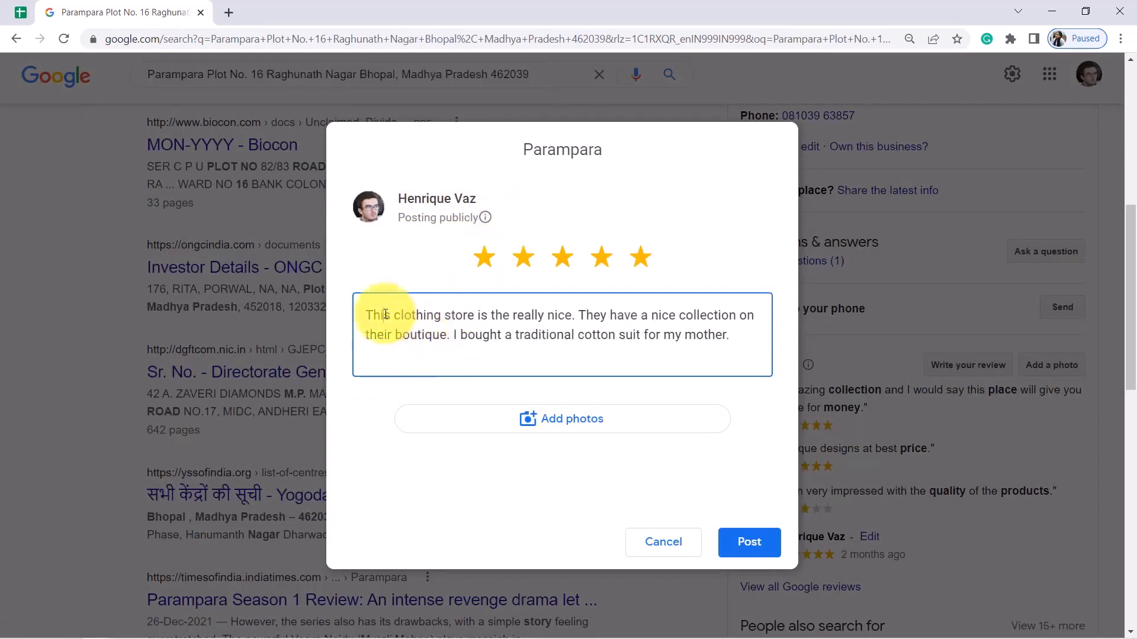
{"action": "left_click_drag", "start_coordinate": [384, 315], "coordinate": [725, 336]}
{"action": "left_click", "coordinate": [648, 317]}
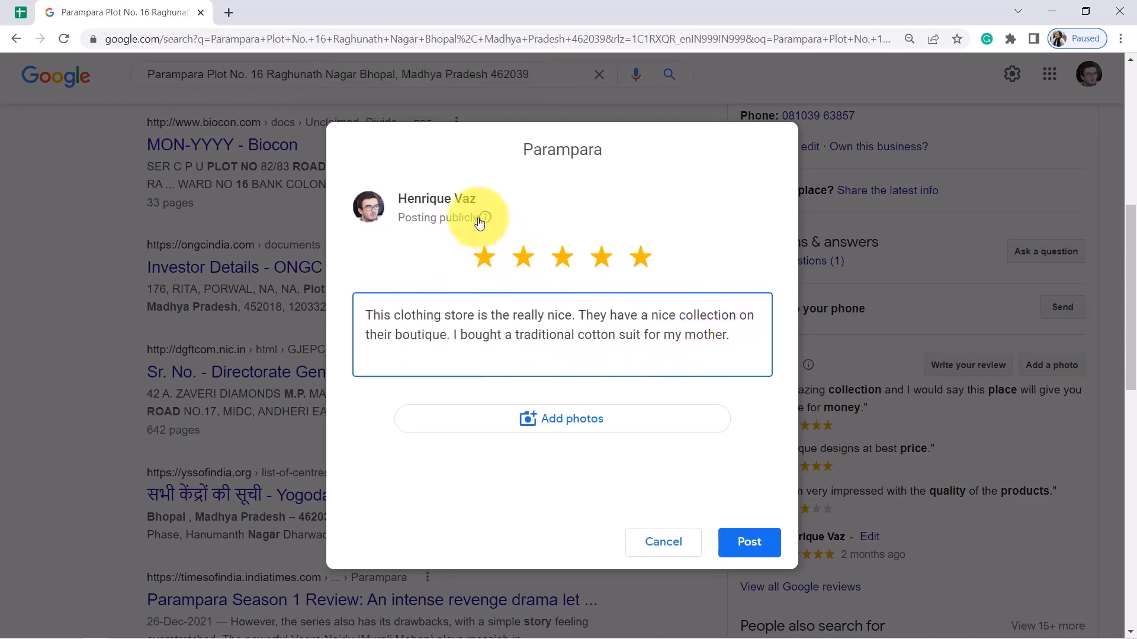
{"action": "left_click", "coordinate": [751, 540]}
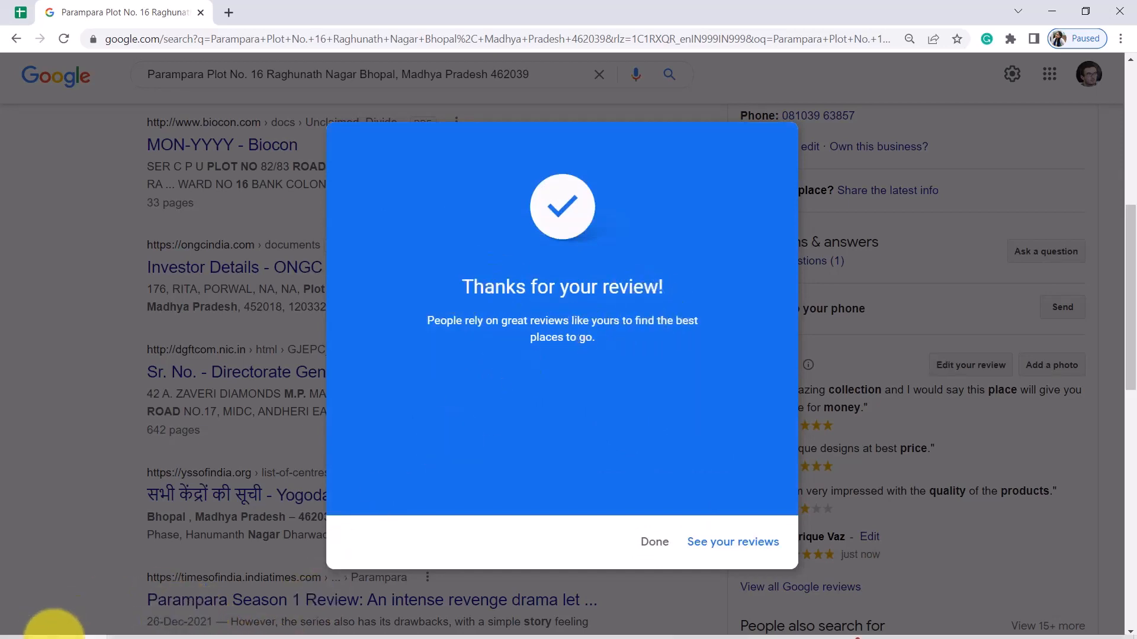
Switch back to Google Business Profile Manager and reload the Reviews page to check for the new review
{"action": "left_click", "coordinate": [95, 628]}
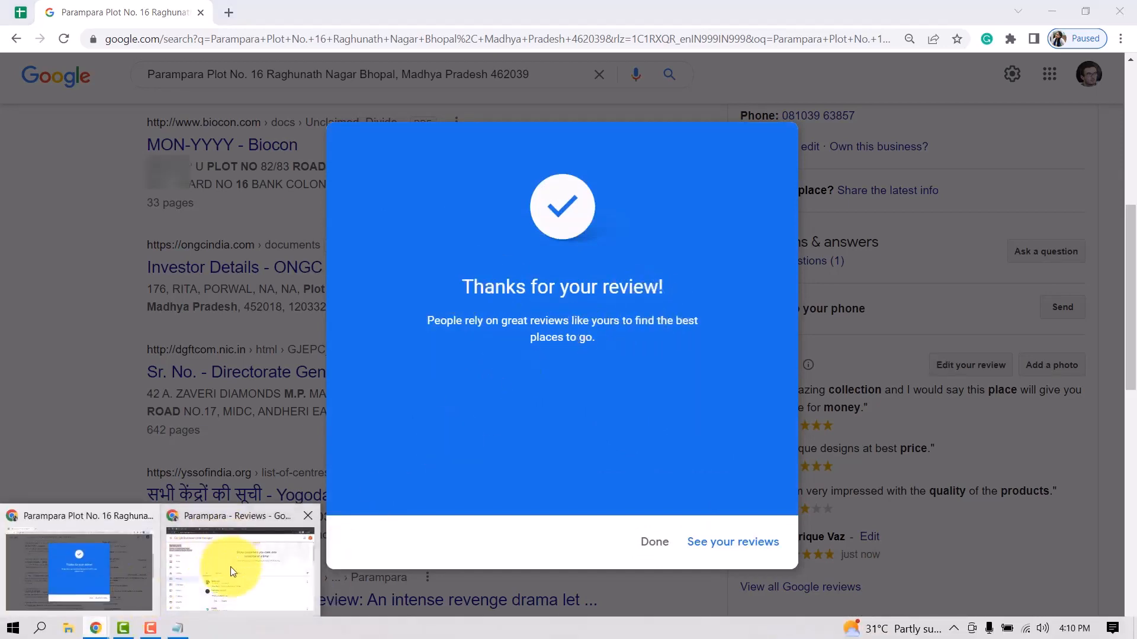
{"action": "left_click", "coordinate": [229, 567]}
{"action": "left_click", "coordinate": [61, 40]}
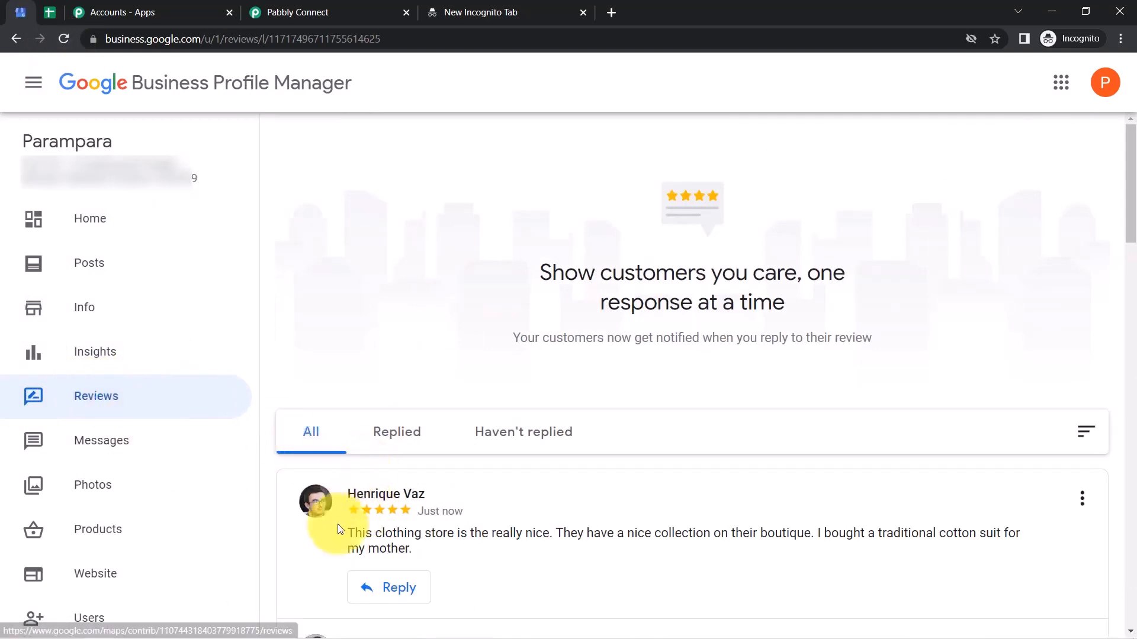
Return to the Pabbly Connect workflow, save the Google My Business trigger and send its test request
{"action": "left_click", "coordinate": [316, 8]}
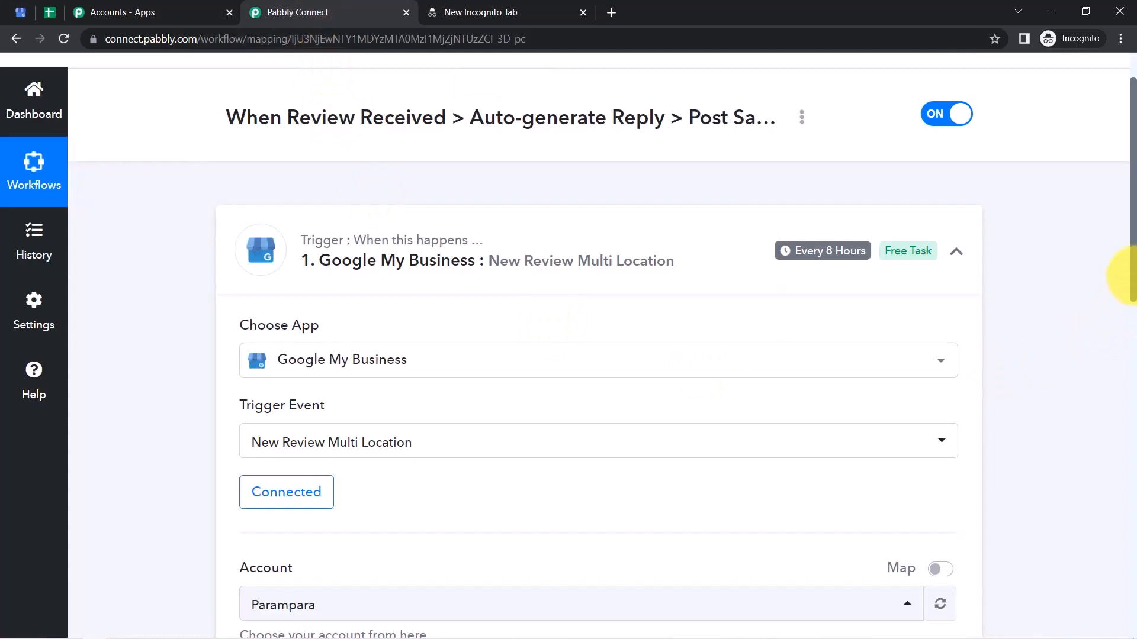
{"action": "left_click_drag", "start_coordinate": [1134, 278], "coordinate": [1132, 471]}
{"action": "left_click", "coordinate": [283, 360]}
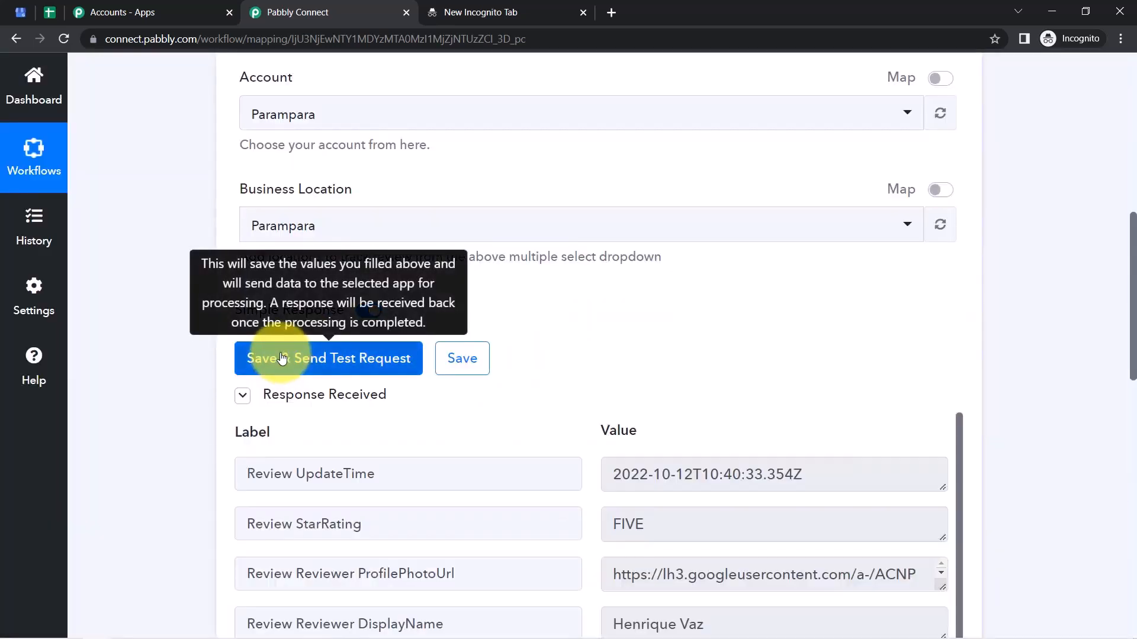
Examine the update time, star rating and reviewer display name in the trigger's received response
{"action": "left_click_drag", "start_coordinate": [1133, 302], "coordinate": [1133, 355]}
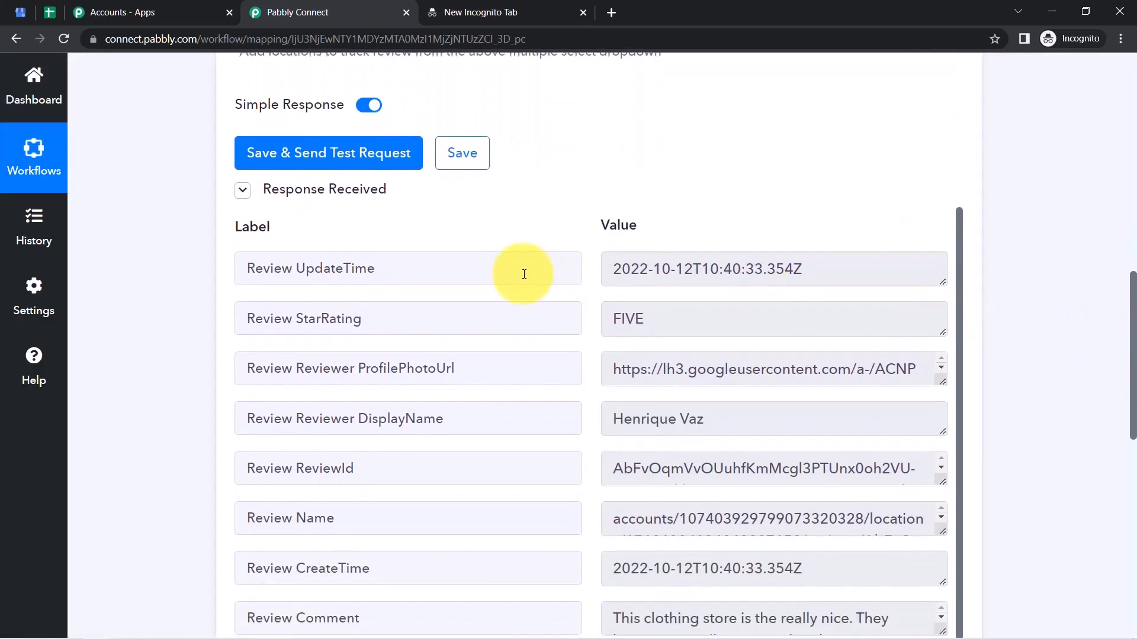
{"action": "left_click_drag", "start_coordinate": [617, 270], "coordinate": [763, 269]}
{"action": "left_click_drag", "start_coordinate": [673, 317], "coordinate": [626, 319]}
{"action": "left_click_drag", "start_coordinate": [697, 419], "coordinate": [609, 419]}
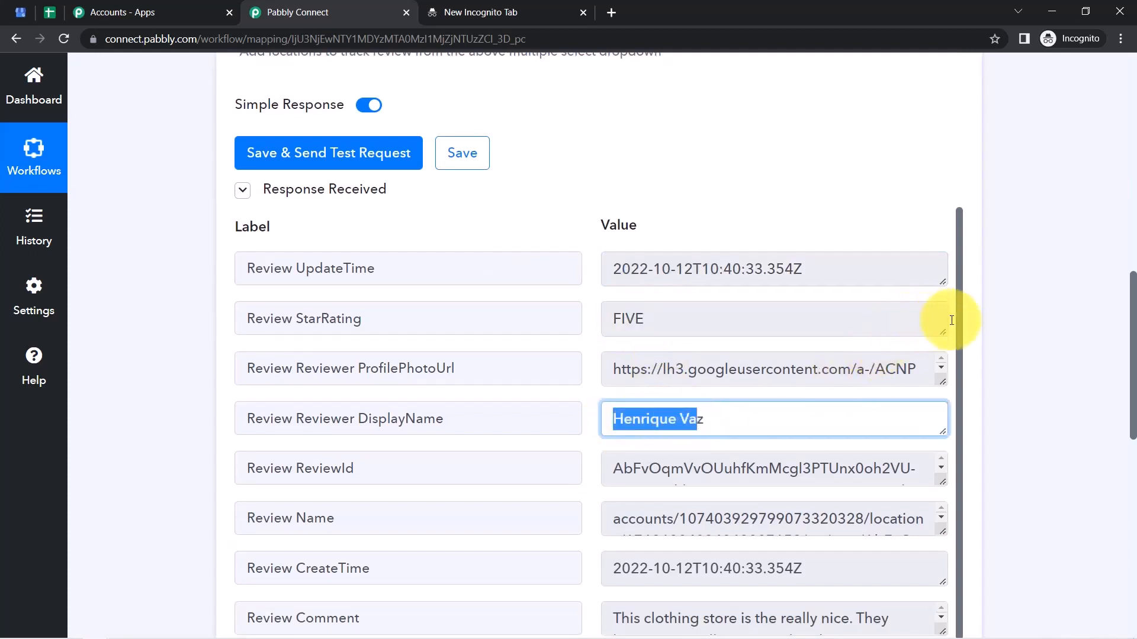
Enlarge the Review Comment value in the trigger response and read the full comment
{"action": "scroll", "coordinate": [965, 343], "scroll_direction": "down", "scroll_amount": 1}
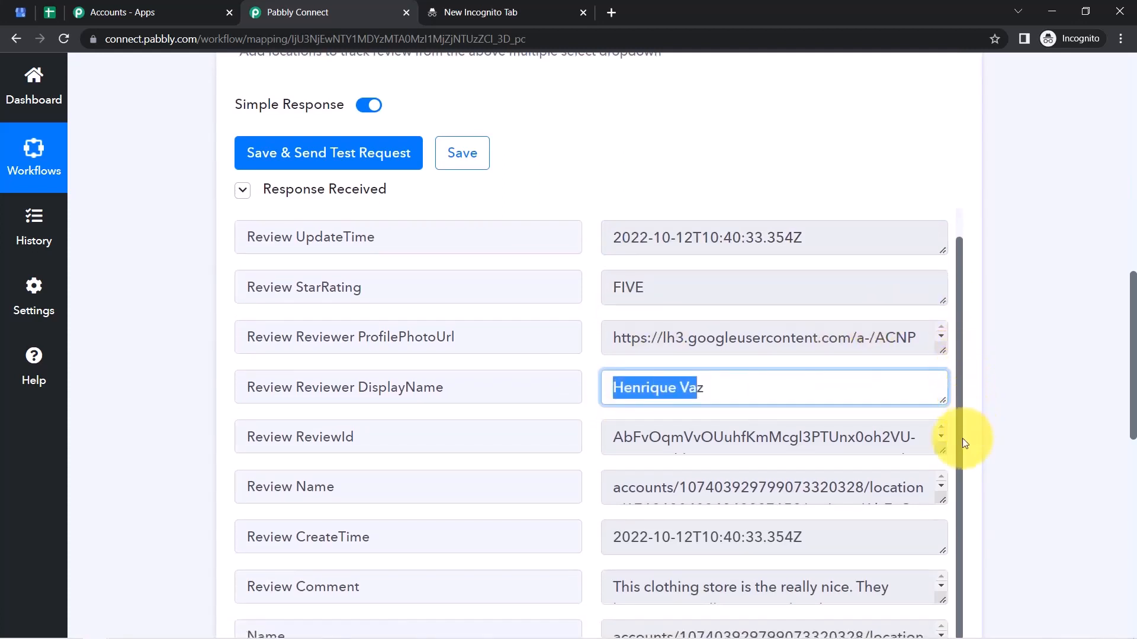
{"action": "left_click_drag", "start_coordinate": [941, 599], "coordinate": [943, 632]}
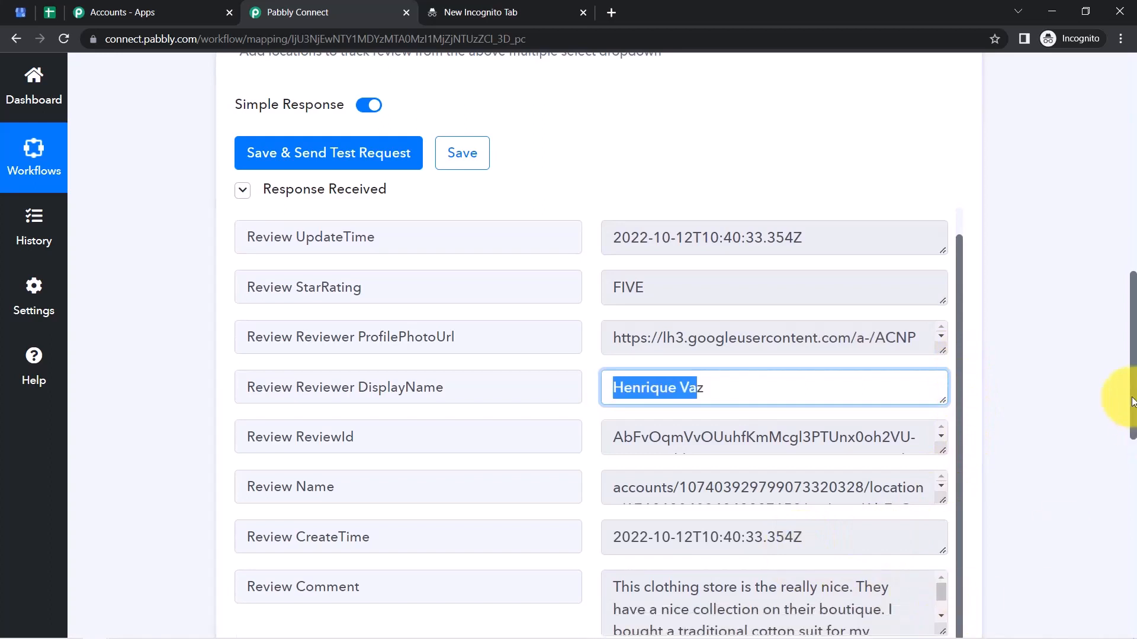
{"action": "scroll", "coordinate": [1132, 409], "scroll_direction": "down", "scroll_amount": 3}
{"action": "left_click_drag", "start_coordinate": [943, 425], "coordinate": [943, 489]}
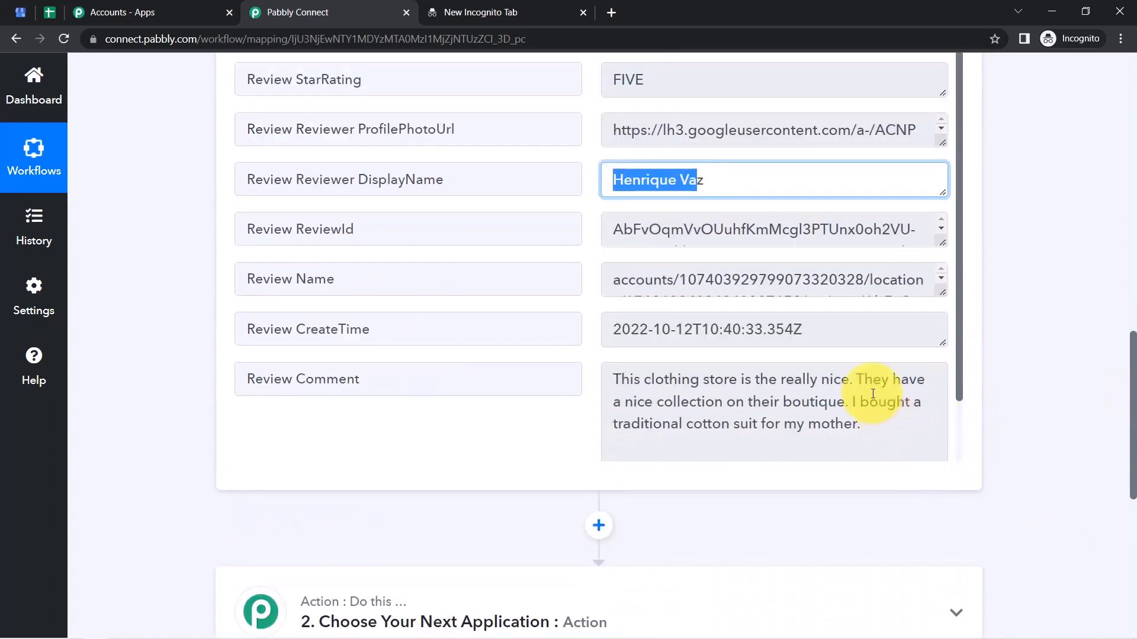
{"action": "scroll", "coordinate": [824, 309], "scroll_direction": "up", "scroll_amount": 1}
{"action": "scroll", "coordinate": [825, 309], "scroll_direction": "down", "scroll_amount": 1}
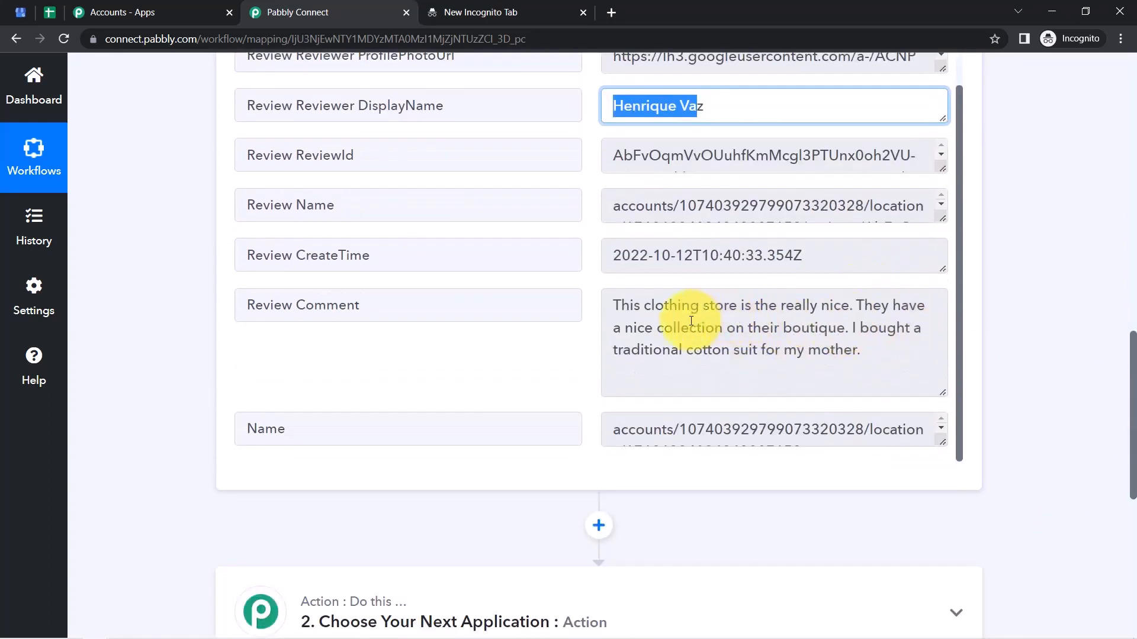
{"action": "left_click_drag", "start_coordinate": [681, 327], "coordinate": [858, 343]}
{"action": "left_click", "coordinate": [858, 342]}
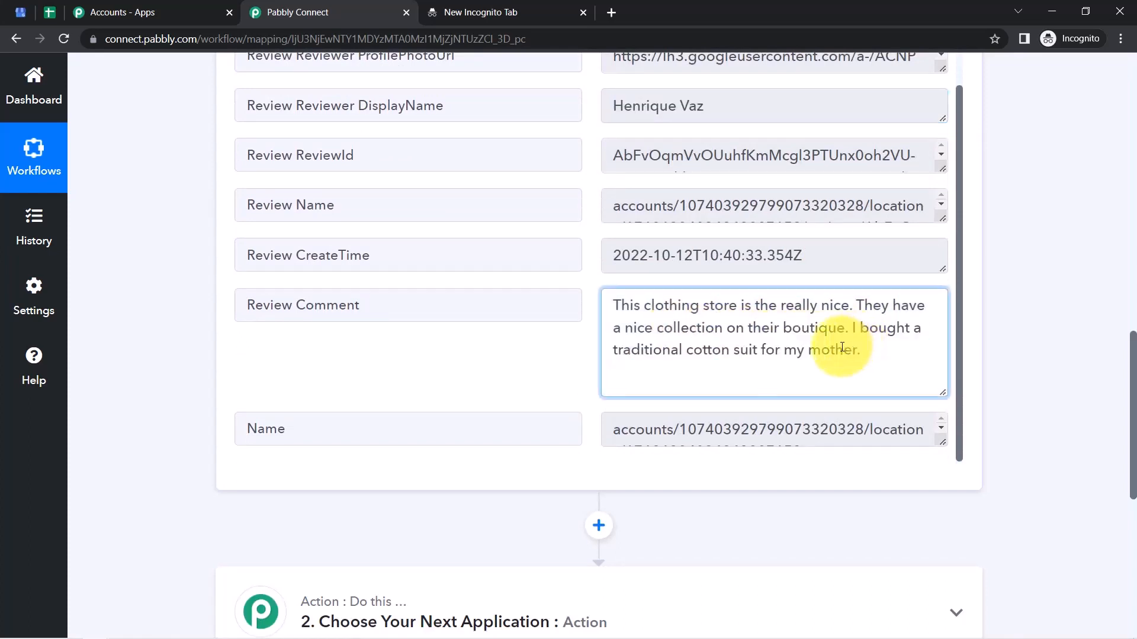
{"action": "left_click_drag", "start_coordinate": [696, 312], "coordinate": [758, 345]}
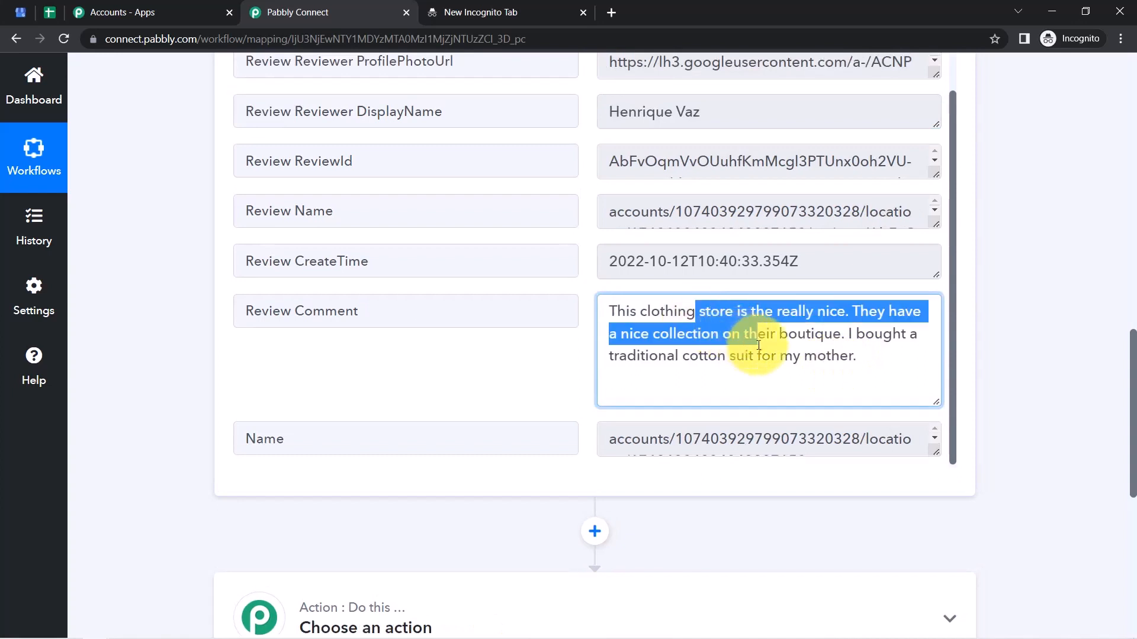
{"action": "triple_click", "coordinate": [759, 345]}
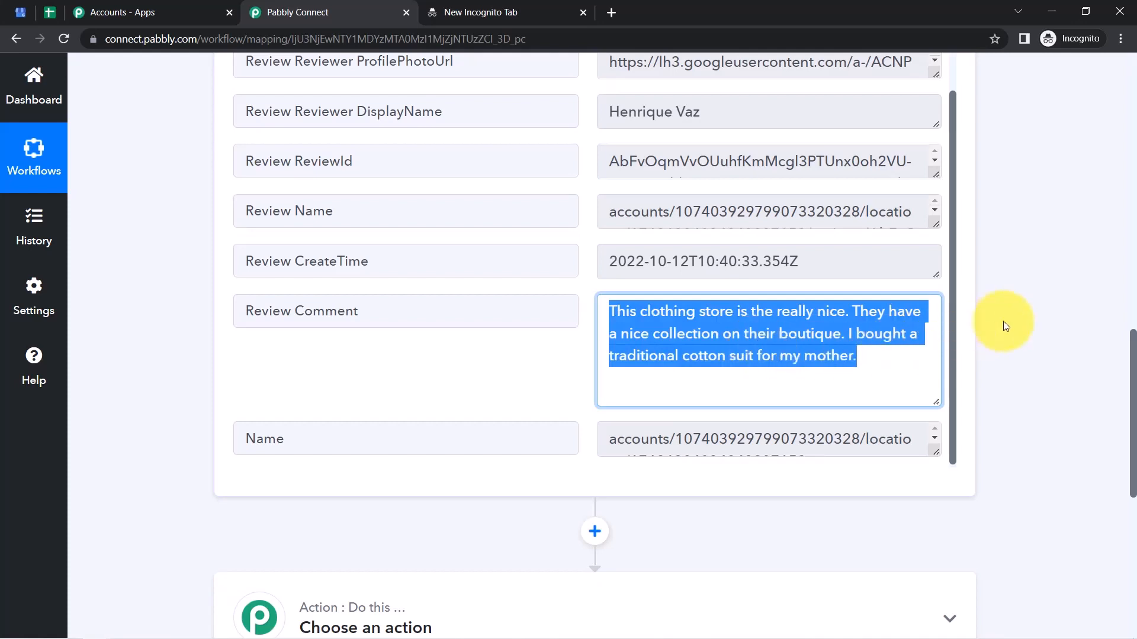
Choose OpenAI as the app for the workflow's empty action step
{"action": "left_click_drag", "start_coordinate": [1133, 402], "coordinate": [1109, 472]}
{"action": "left_click", "coordinate": [448, 400]}
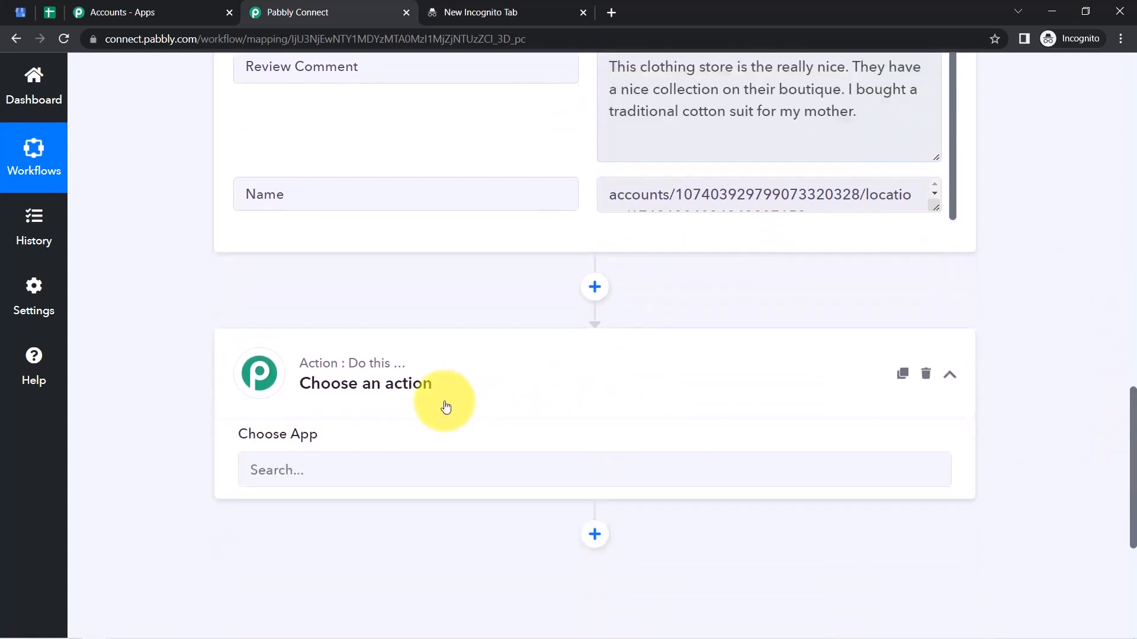
{"action": "left_click", "coordinate": [296, 482]}
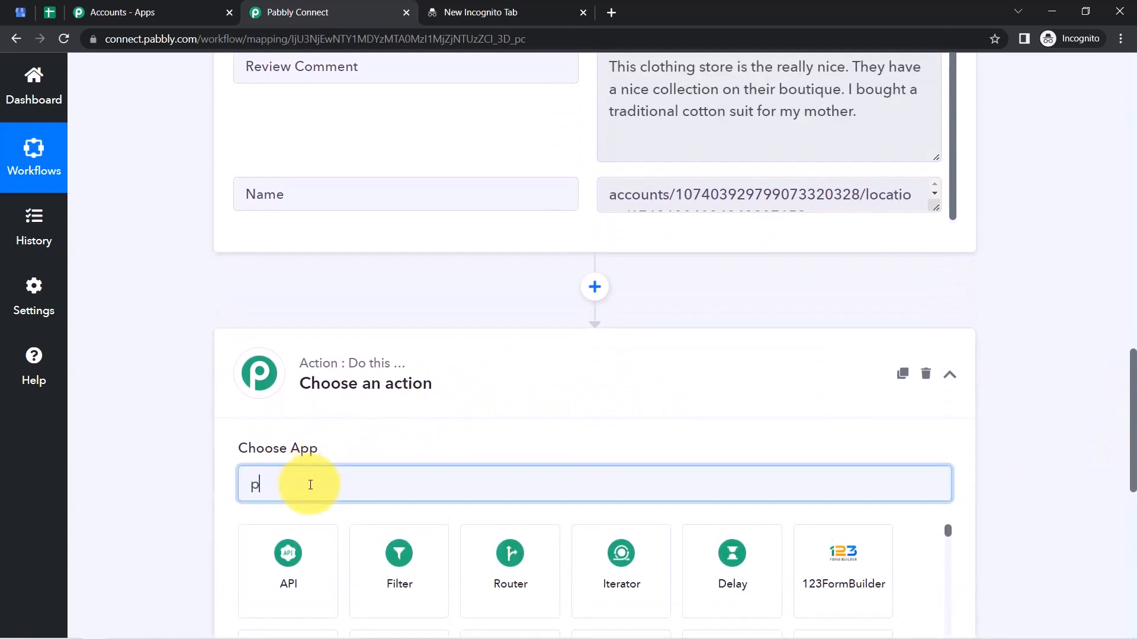
{"action": "type", "text": "openao"}
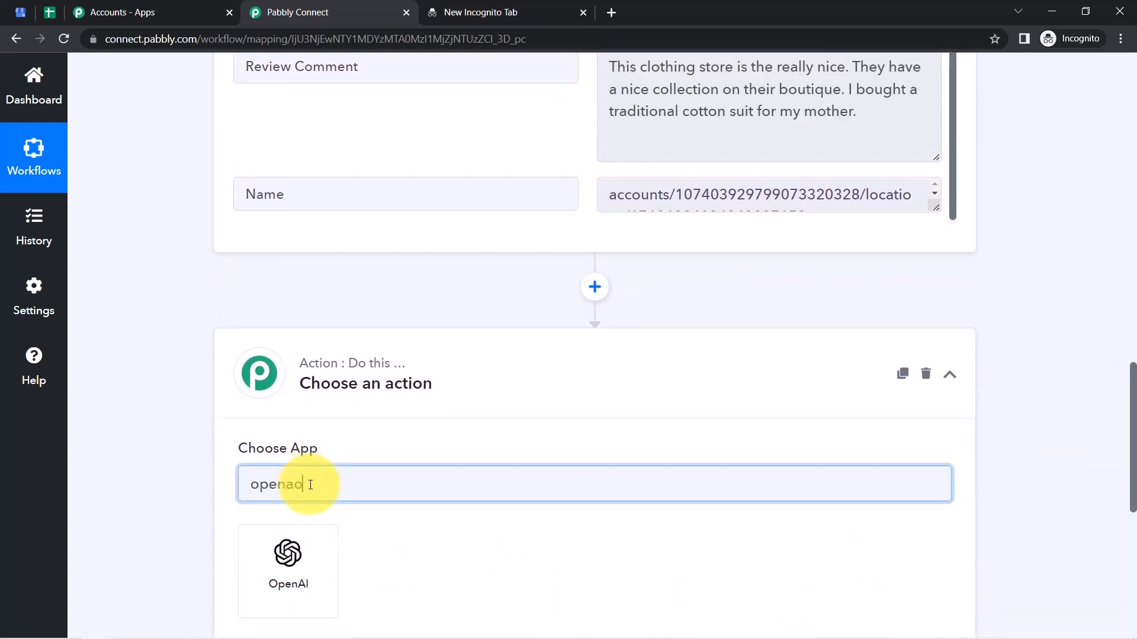
{"action": "key", "text": "BackSpace"}
{"action": "type", "text": "ai"}
{"action": "left_click", "coordinate": [276, 563]}
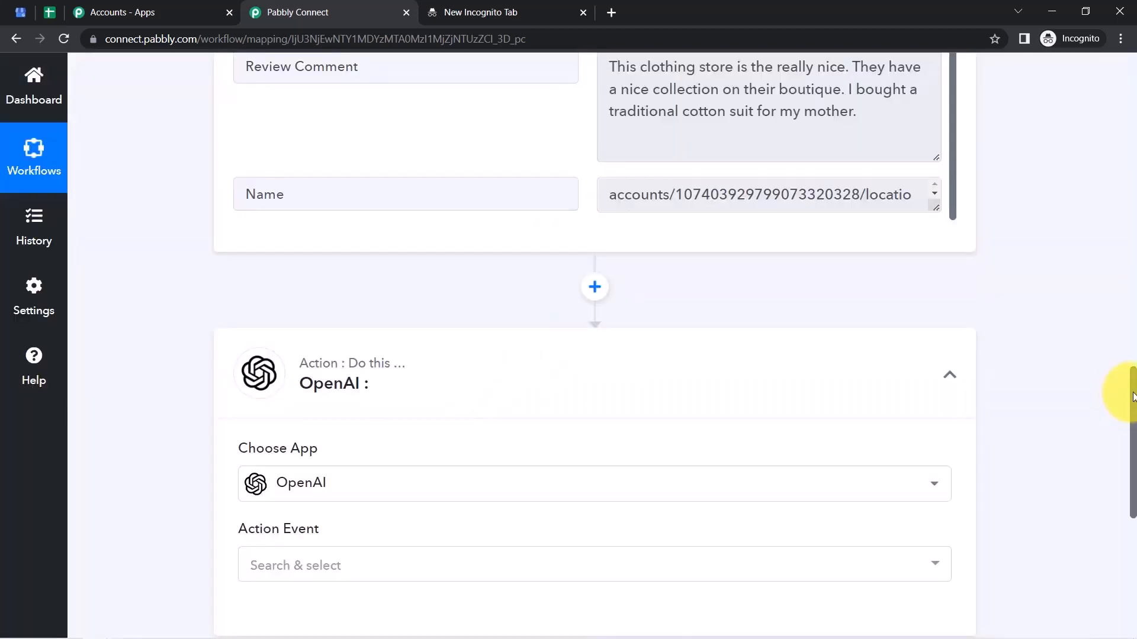
Set the OpenAI action's event to Generate Content
{"action": "left_click_drag", "start_coordinate": [1129, 396], "coordinate": [1129, 438]}
{"action": "left_click", "coordinate": [264, 412]}
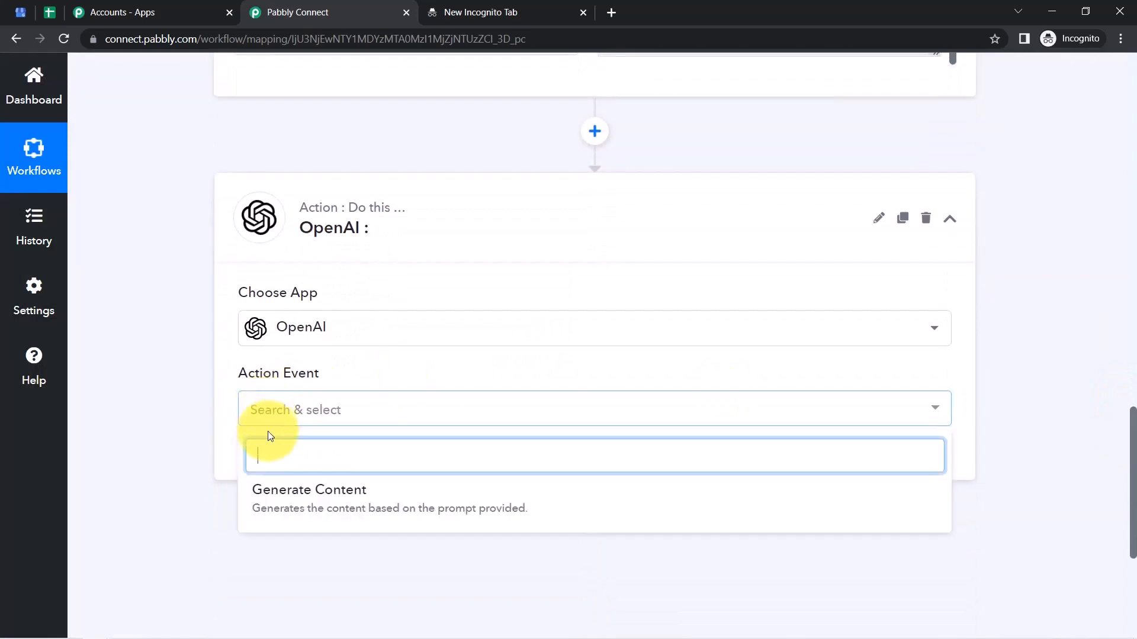
{"action": "left_click", "coordinate": [279, 500]}
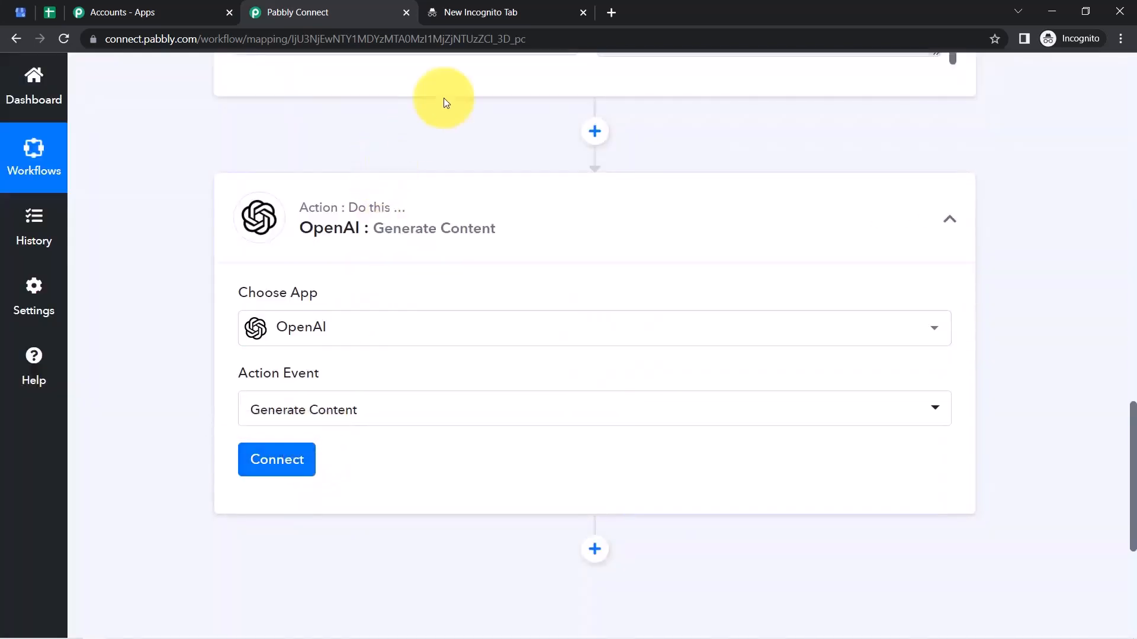
Switch to the empty browser tab and open the openai.com website
{"action": "left_click", "coordinate": [475, 8]}
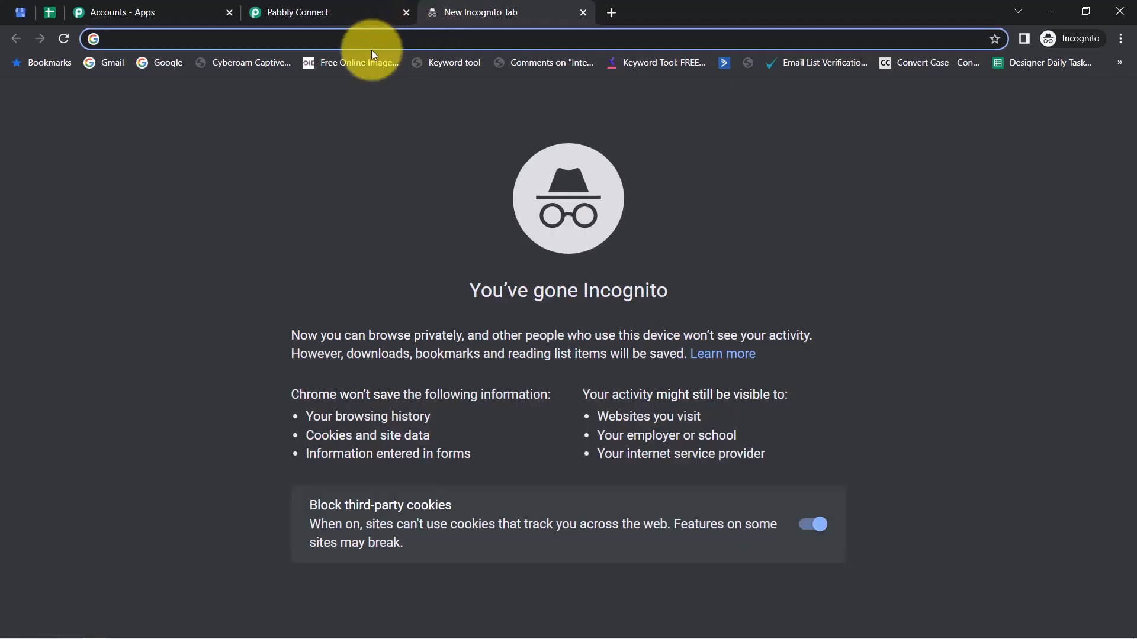
{"action": "type", "text": "opena"}
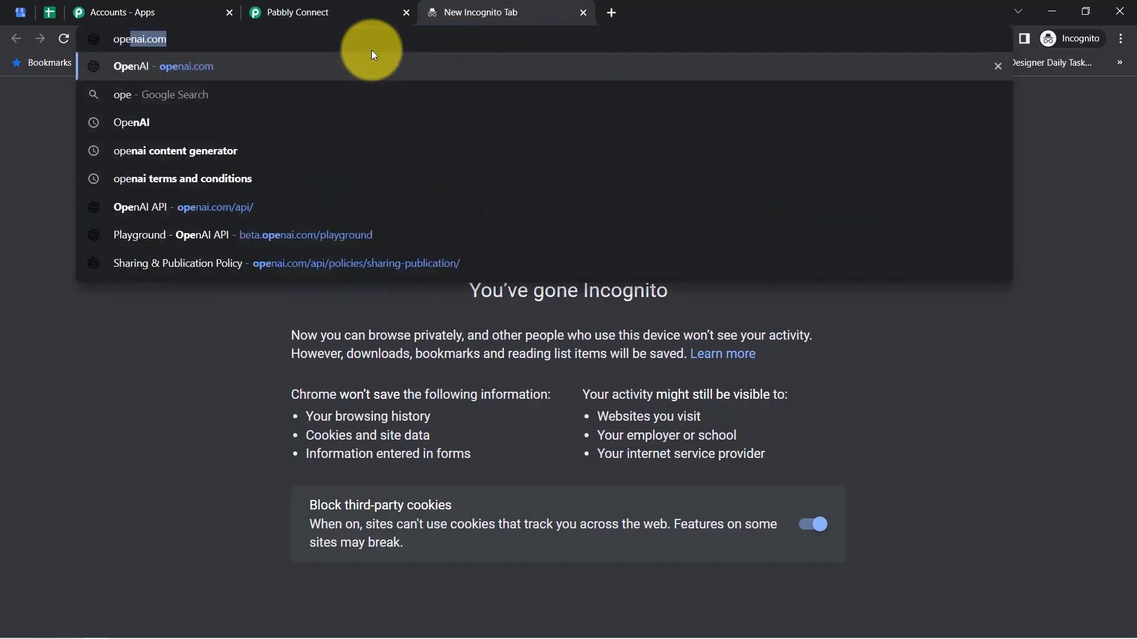
{"action": "type", "text": "i.com"}
{"action": "key", "text": "Return"}
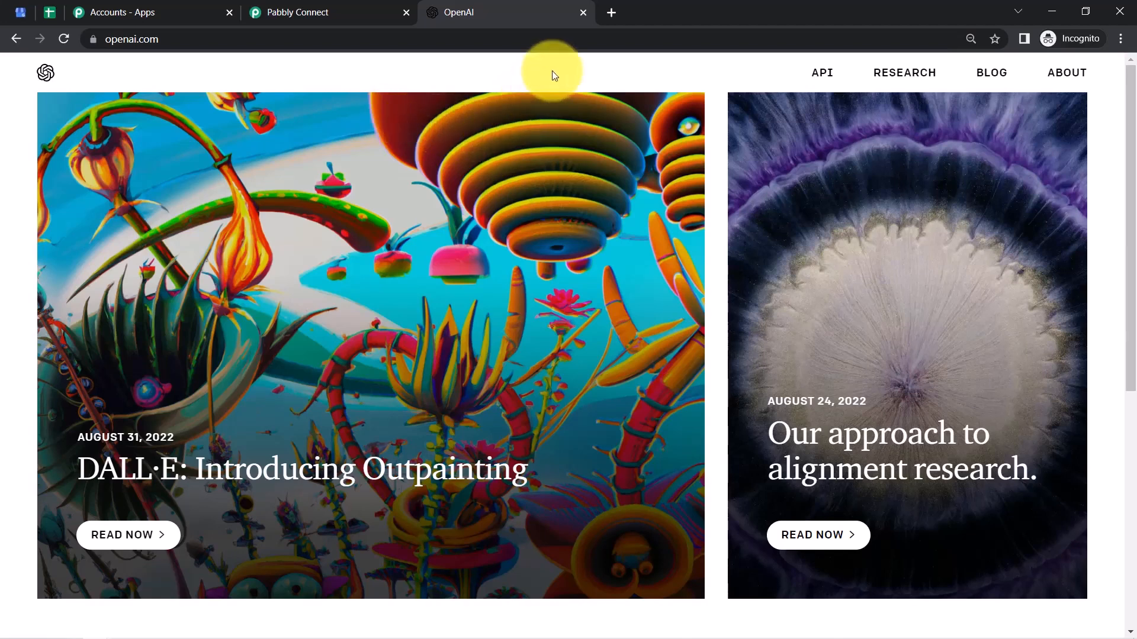
{"action": "left_click", "coordinate": [105, 39]}
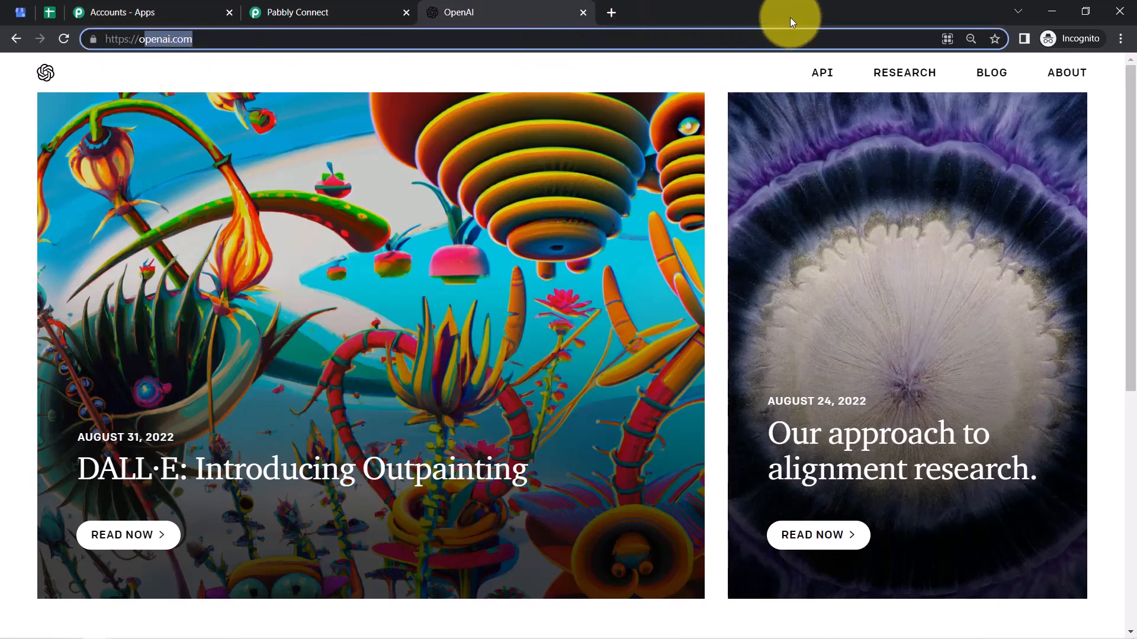
Log in through the website's API section and open the OpenAI Playground
{"action": "left_click", "coordinate": [821, 72]}
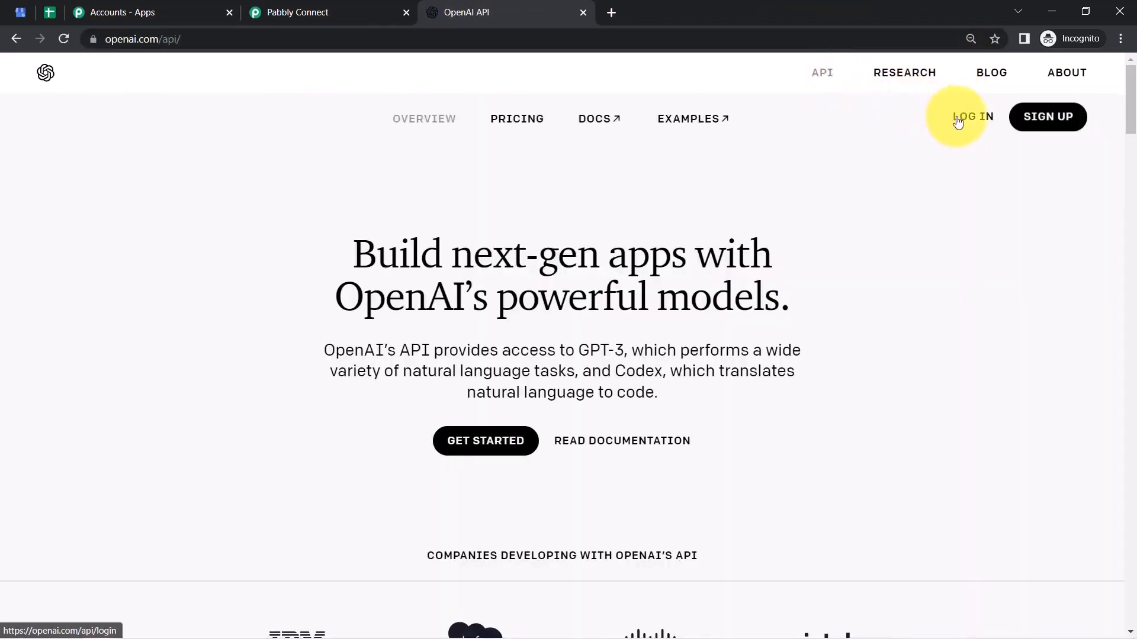
{"action": "left_click", "coordinate": [962, 122]}
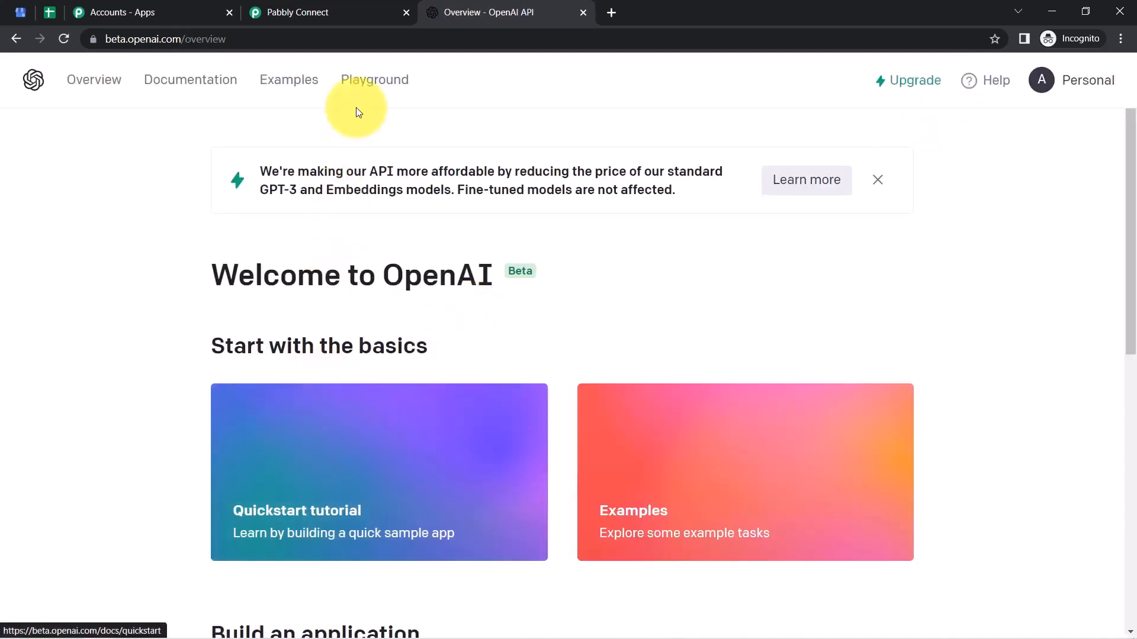
{"action": "left_click", "coordinate": [373, 81]}
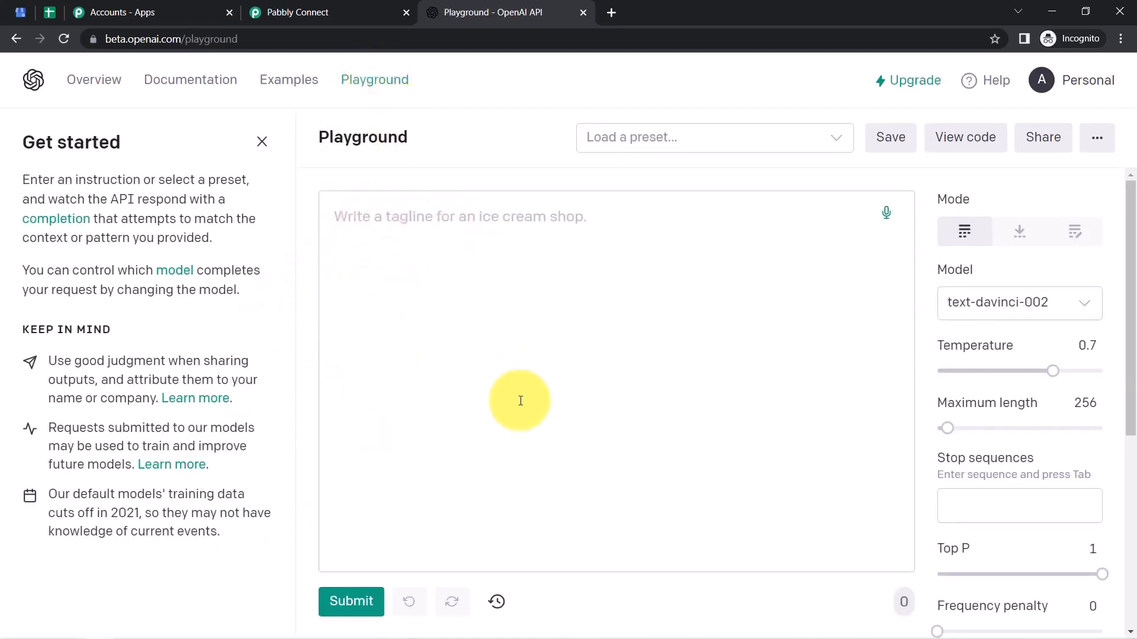
{"action": "left_click_drag", "start_coordinate": [418, 137], "coordinate": [317, 139]}
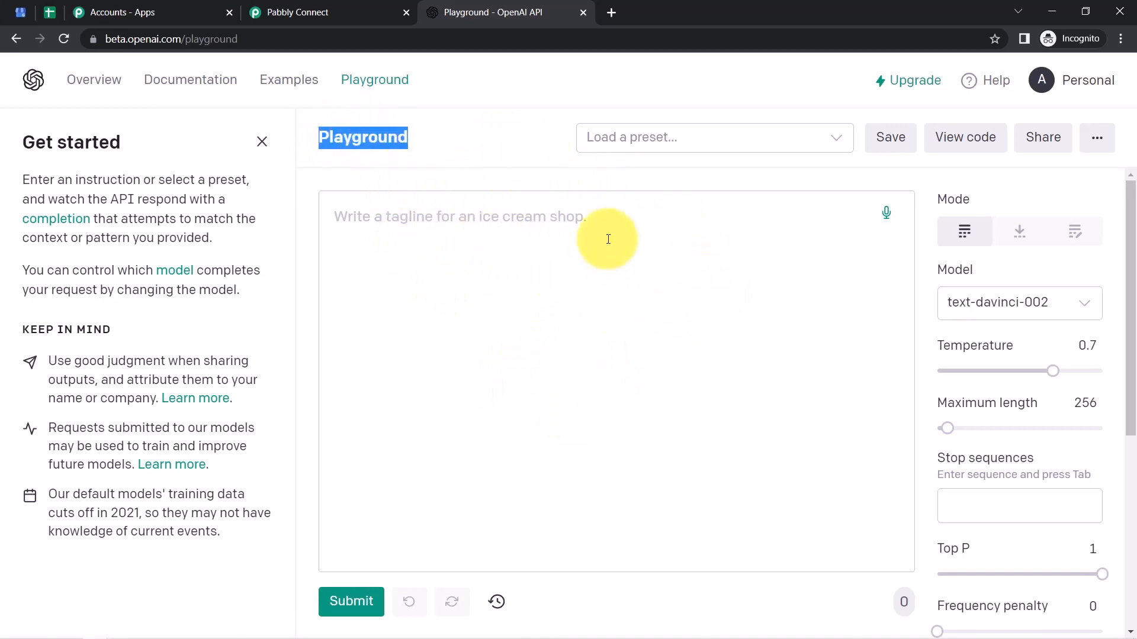
Close the Get started guide and submit the prompt "Write a story on Dog." in the Playground
{"action": "left_click", "coordinate": [261, 142]}
{"action": "left_click", "coordinate": [249, 222]}
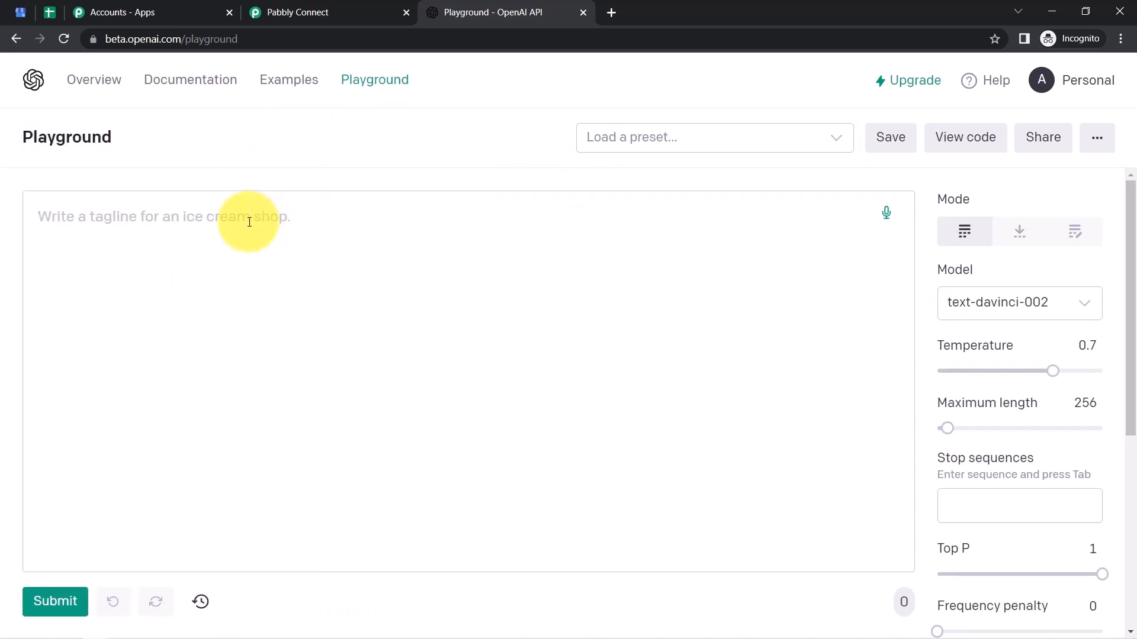
{"action": "type", "text": "Write a"}
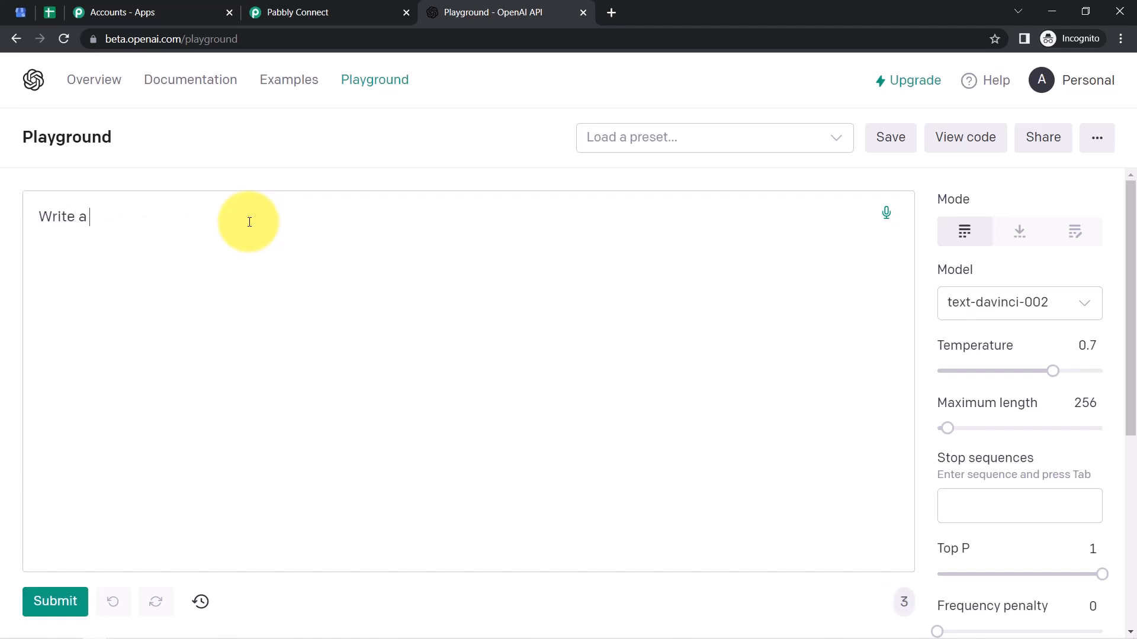
{"action": "type", "text": " story on Dog."}
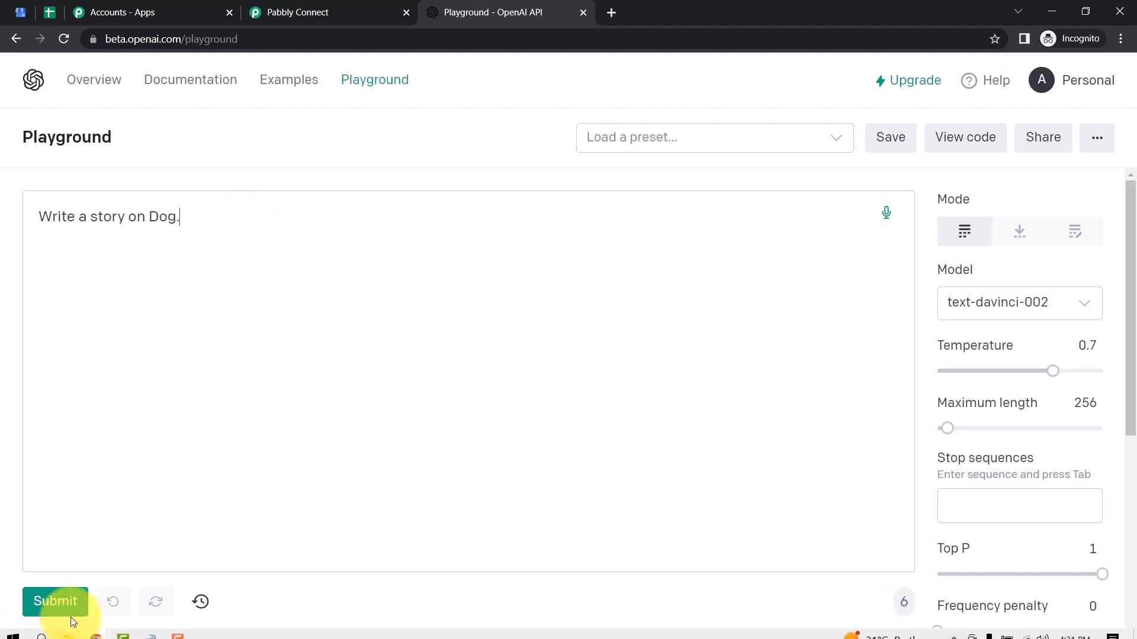
{"action": "left_click", "coordinate": [51, 601]}
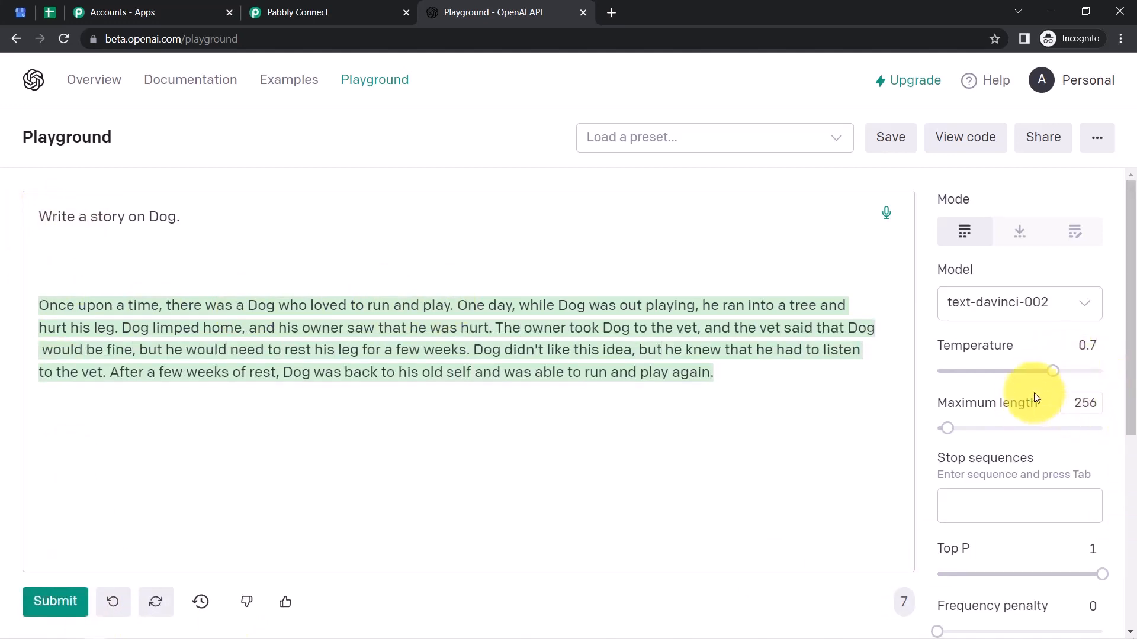
Examine the generated dog story against the Maximum length setting and its explanation
{"action": "mouse_move", "coordinate": [1030, 403]}
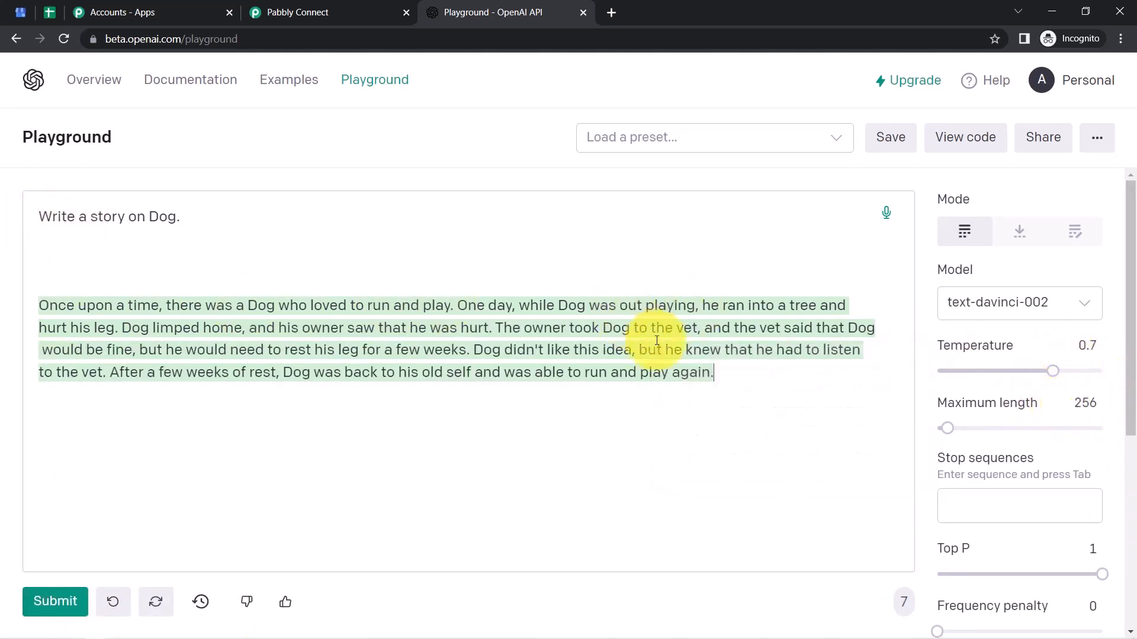
{"action": "left_click_drag", "start_coordinate": [782, 386], "coordinate": [382, 305]}
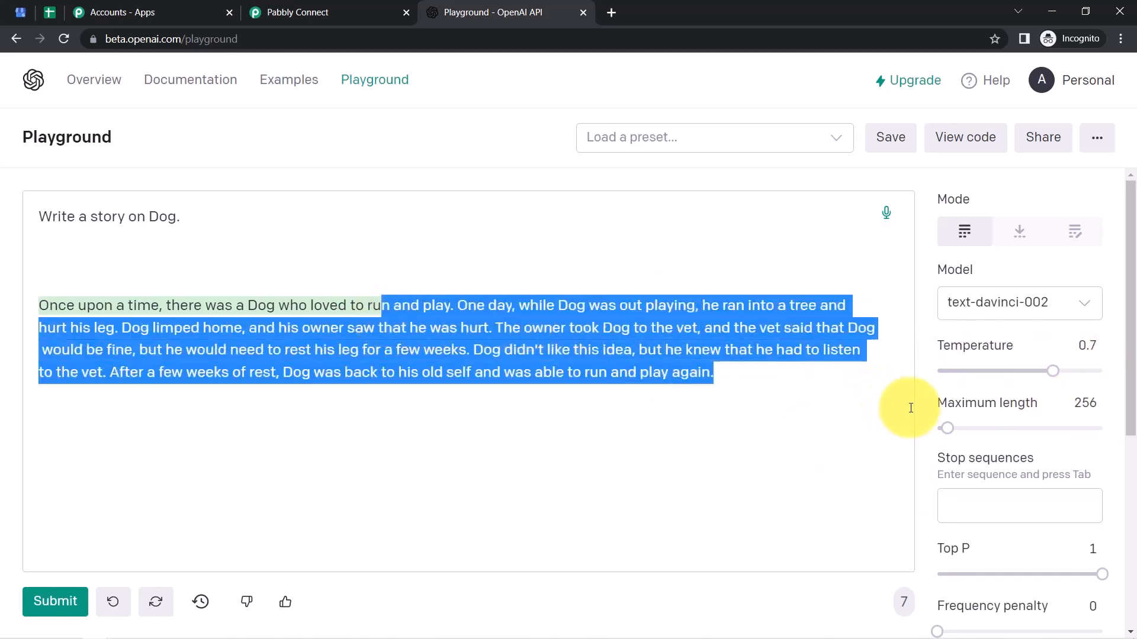
{"action": "left_click", "coordinate": [1080, 403]}
{"action": "left_click_drag", "start_coordinate": [1073, 403], "coordinate": [1112, 408]}
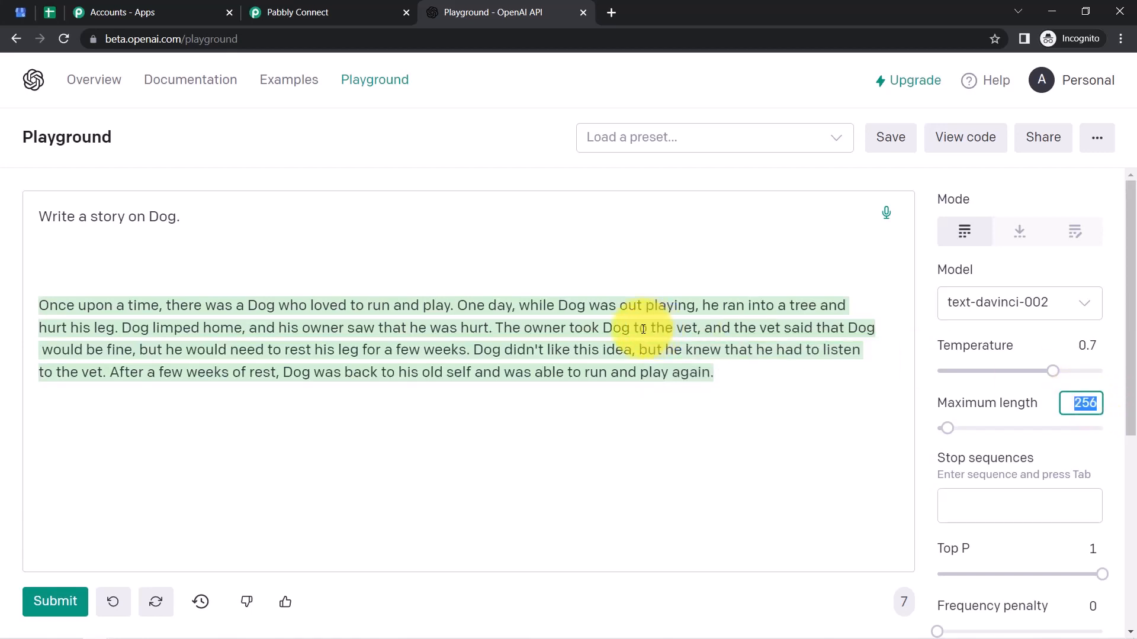
{"action": "left_click_drag", "start_coordinate": [731, 373], "coordinate": [193, 305]}
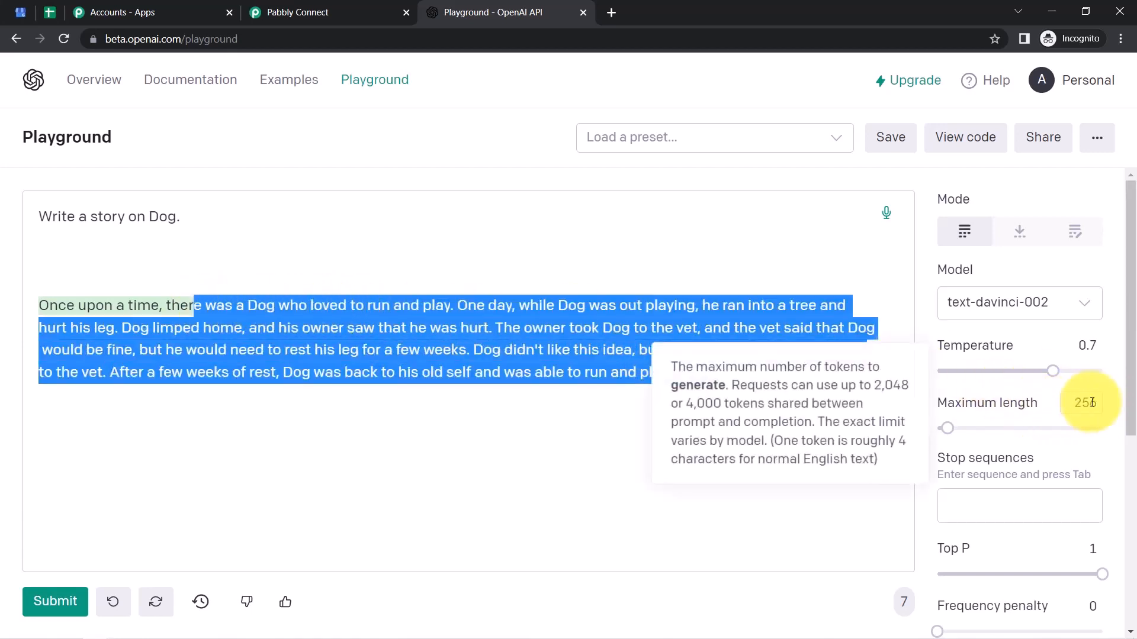
{"action": "left_click", "coordinate": [512, 328]}
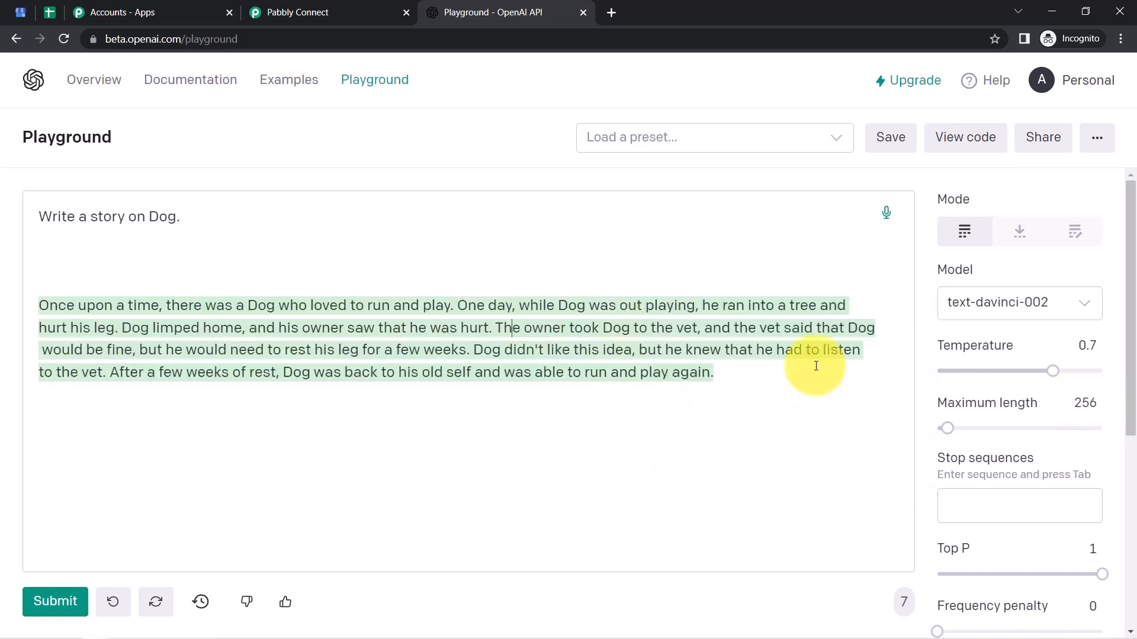
Set the Maximum length to 500 and regenerate the dog story in place of the old one
{"action": "double_click", "coordinate": [1101, 408]}
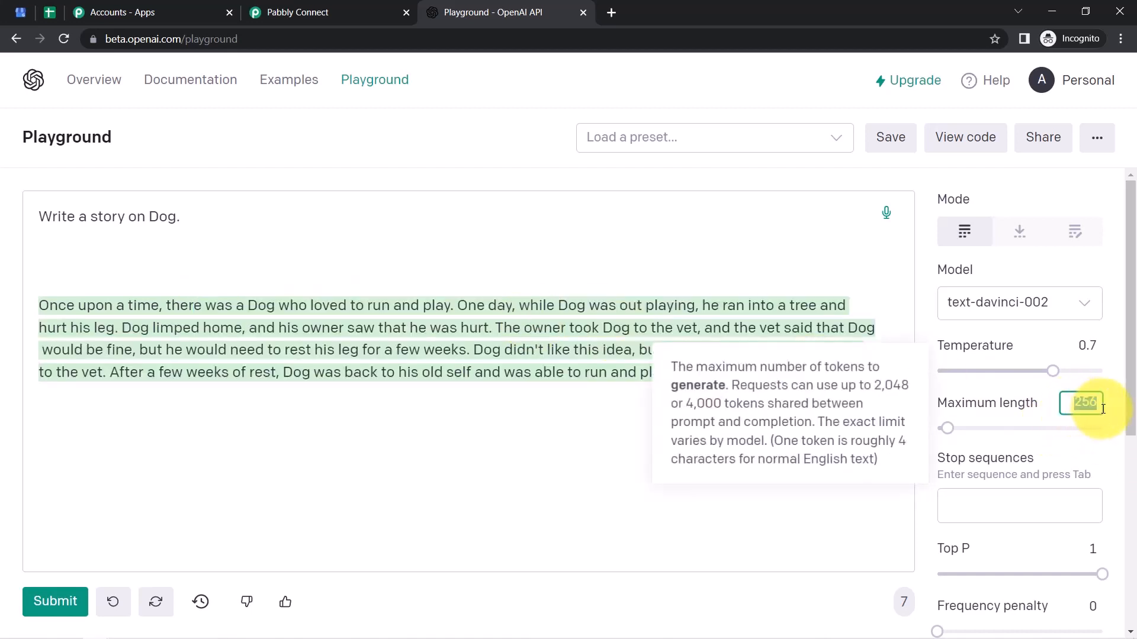
{"action": "type", "text": "500"}
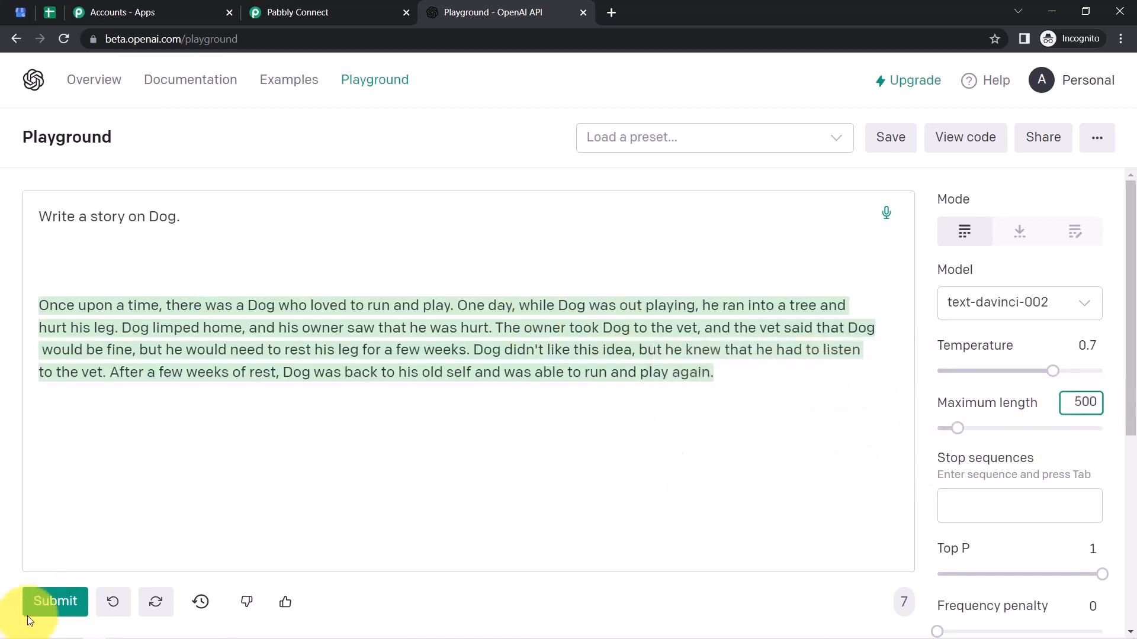
{"action": "left_click", "coordinate": [37, 608]}
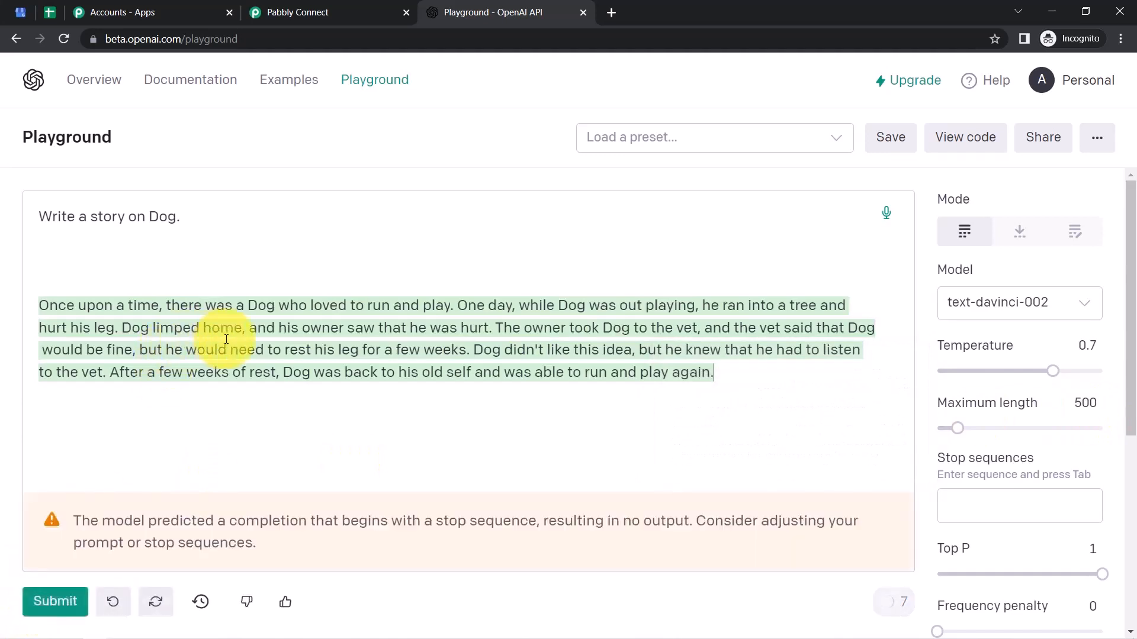
{"action": "left_click_drag", "start_coordinate": [715, 372], "coordinate": [32, 304]}
{"action": "key", "text": "BackSpace"}
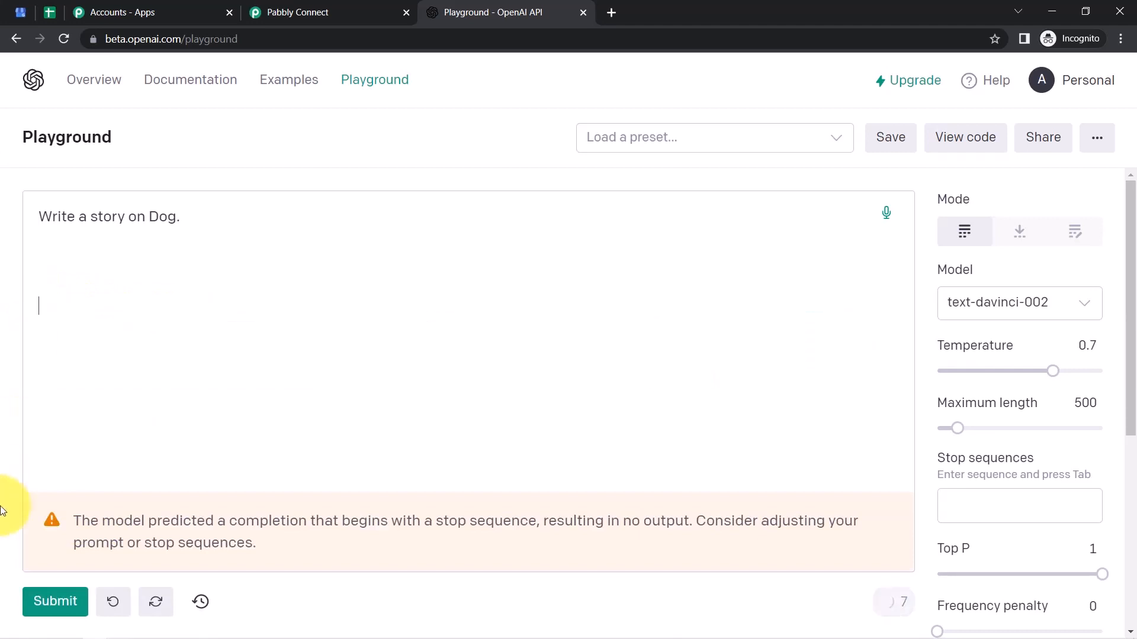
{"action": "left_click", "coordinate": [35, 604]}
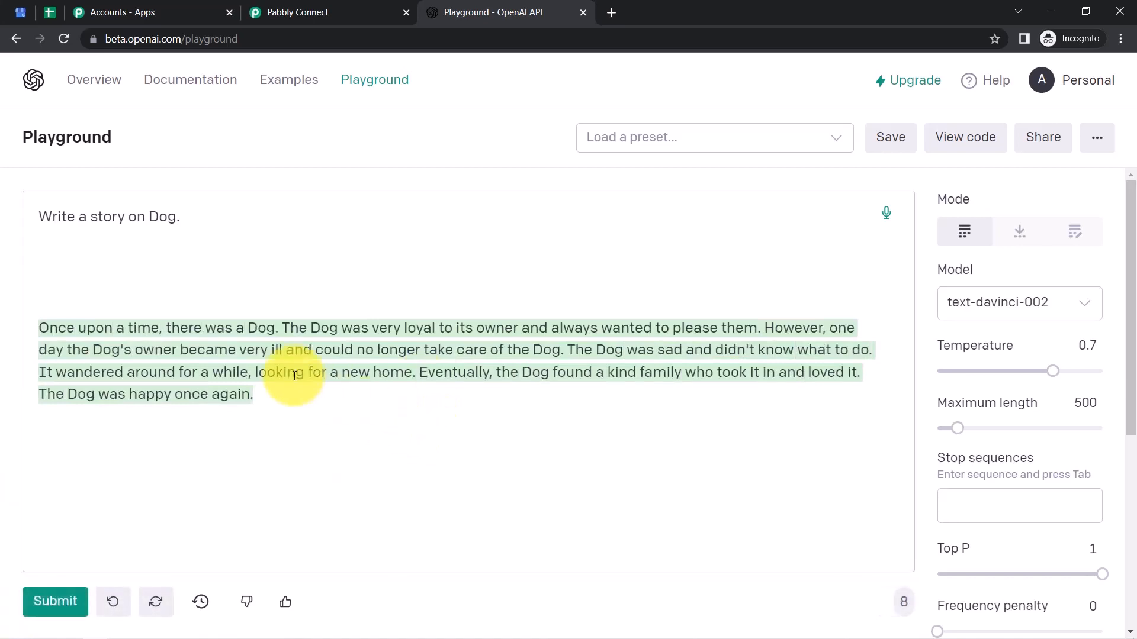
{"action": "key", "text": "ctrl+shift+Return"}
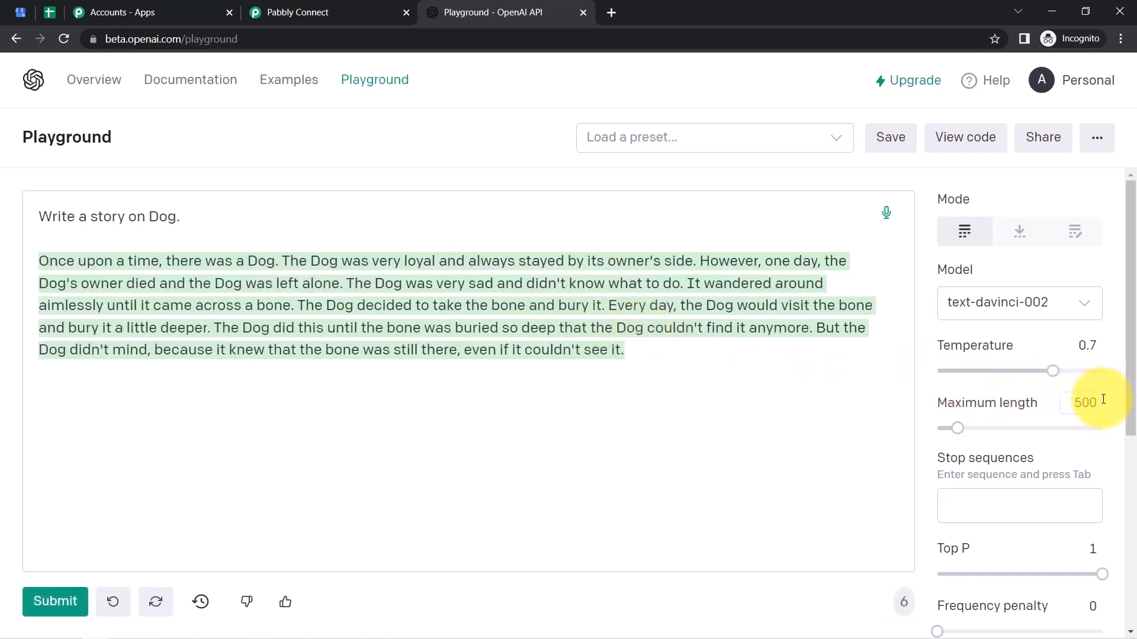
Replace the generated dog story in the Playground with the Review Comment copied from the Pabbly Connect trigger response
{"action": "left_click", "coordinate": [1060, 403]}
{"action": "triple_click", "coordinate": [127, 292]}
{"action": "key", "text": "BackSpace"}
{"action": "left_click", "coordinate": [319, 12]}
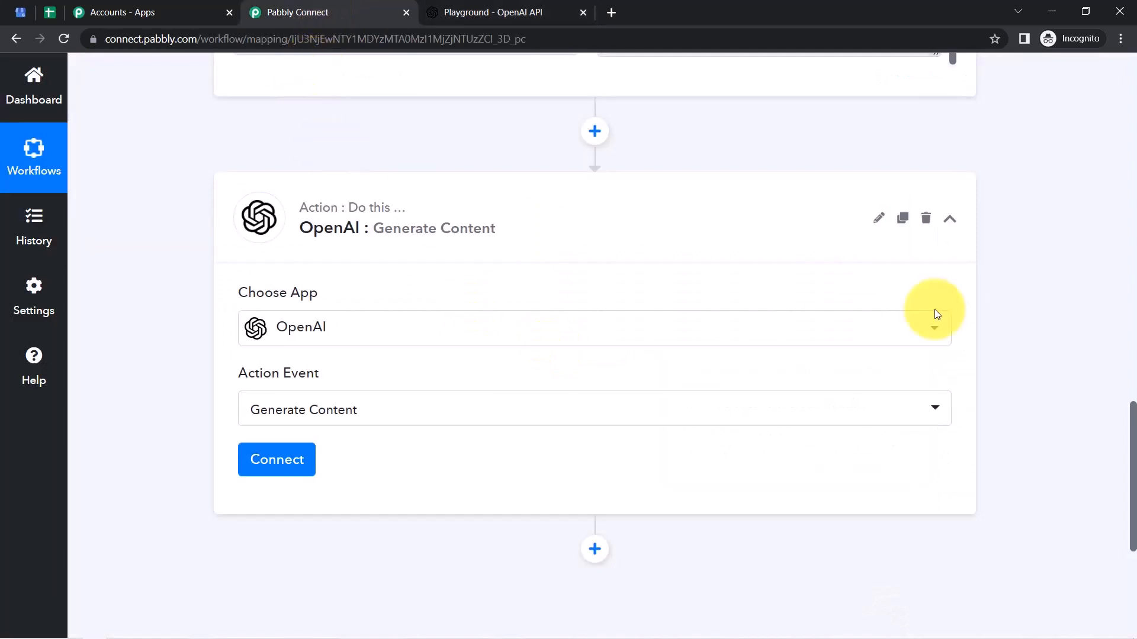
{"action": "left_click_drag", "start_coordinate": [1133, 456], "coordinate": [1131, 380]}
{"action": "triple_click", "coordinate": [861, 253]}
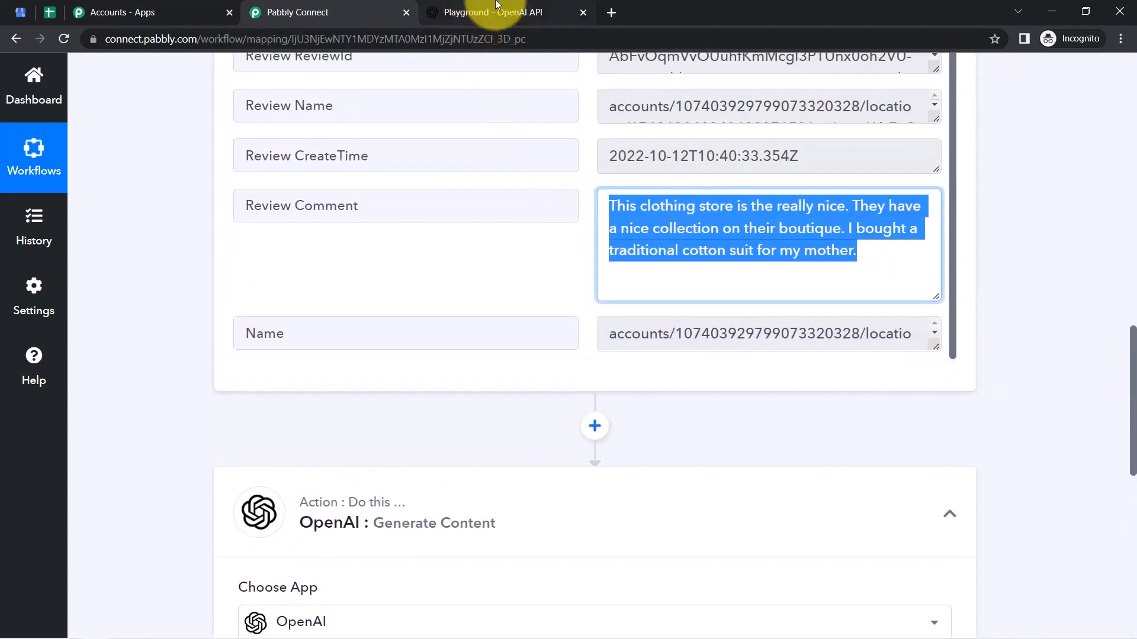
{"action": "left_click", "coordinate": [471, 14]}
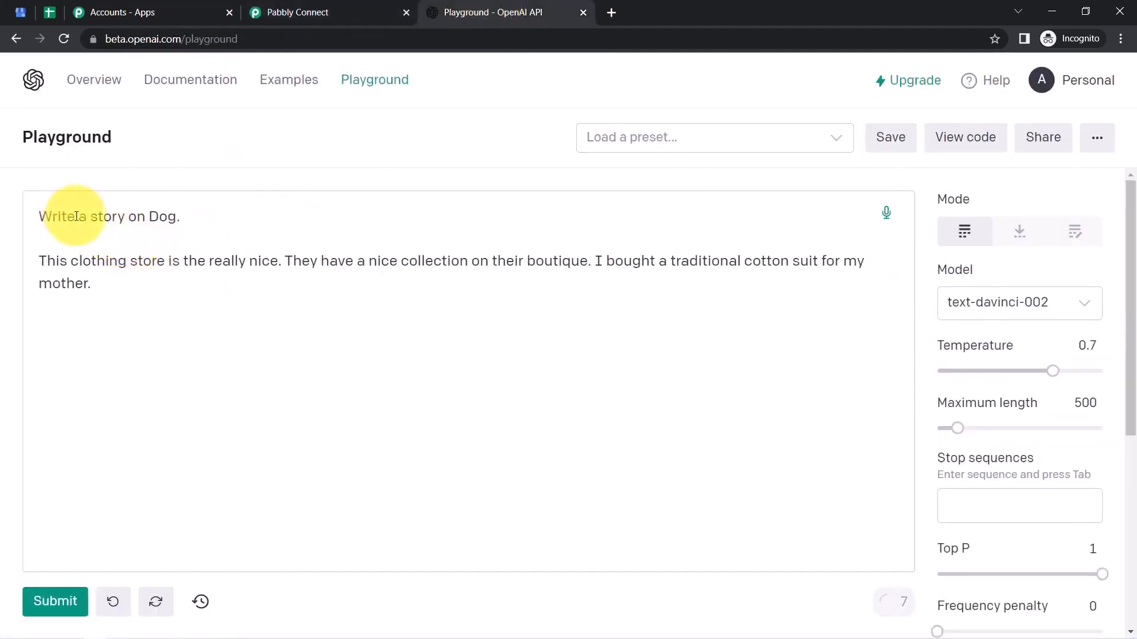
Change the instruction to "Write a reply to the Google my business review.", prefix the comment with "Review:" and submit the prompt
{"action": "left_click_drag", "start_coordinate": [76, 217], "coordinate": [205, 222]}
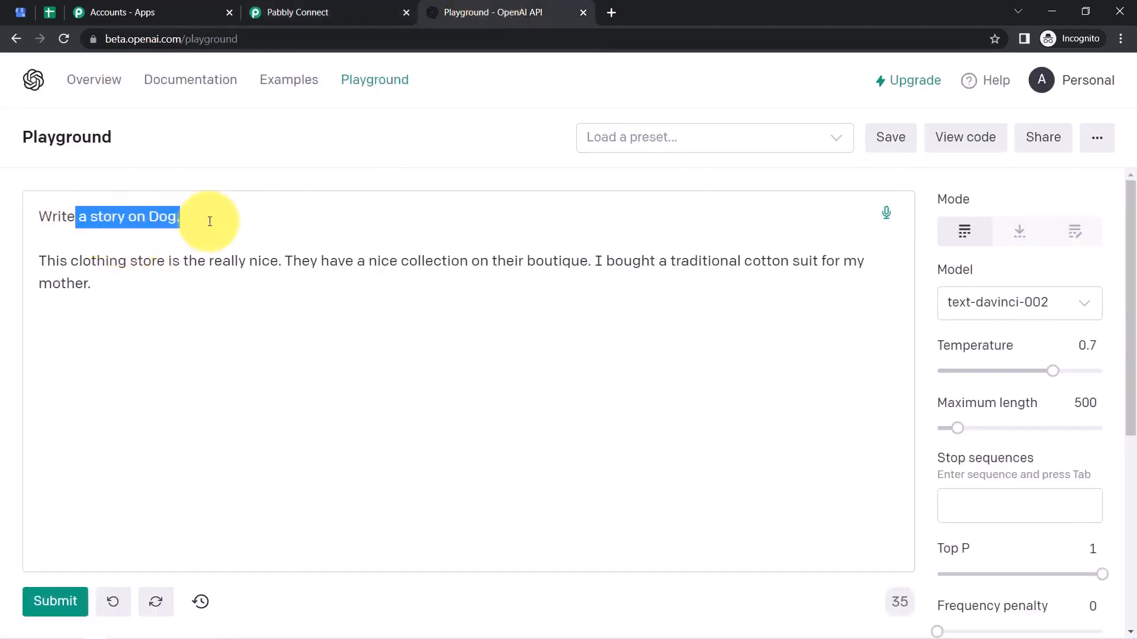
{"action": "key", "text": "BackSpace"}
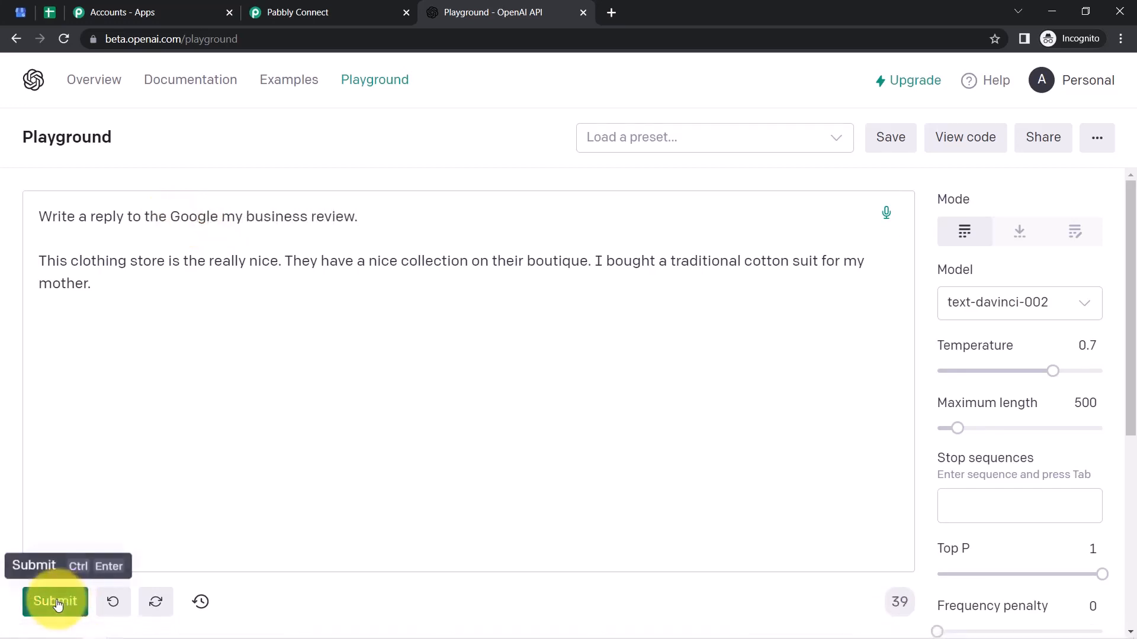
{"action": "left_click", "coordinate": [57, 602]}
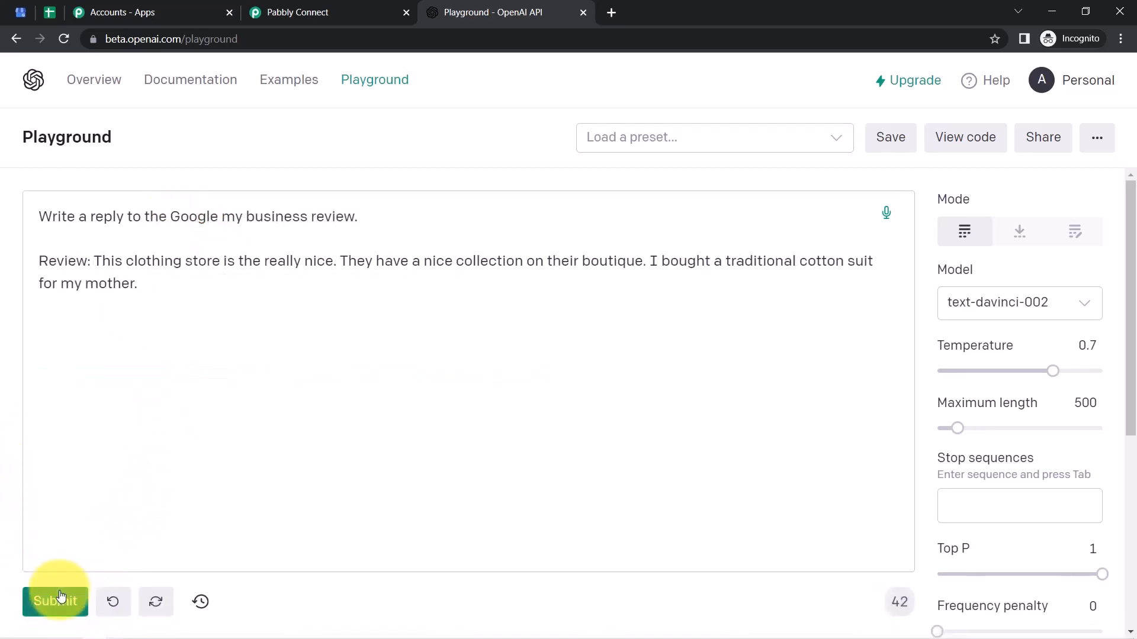
Submit the review-reply prompt to generate a reply, and read the reply against the instruction and the review
{"action": "left_click", "coordinate": [57, 601]}
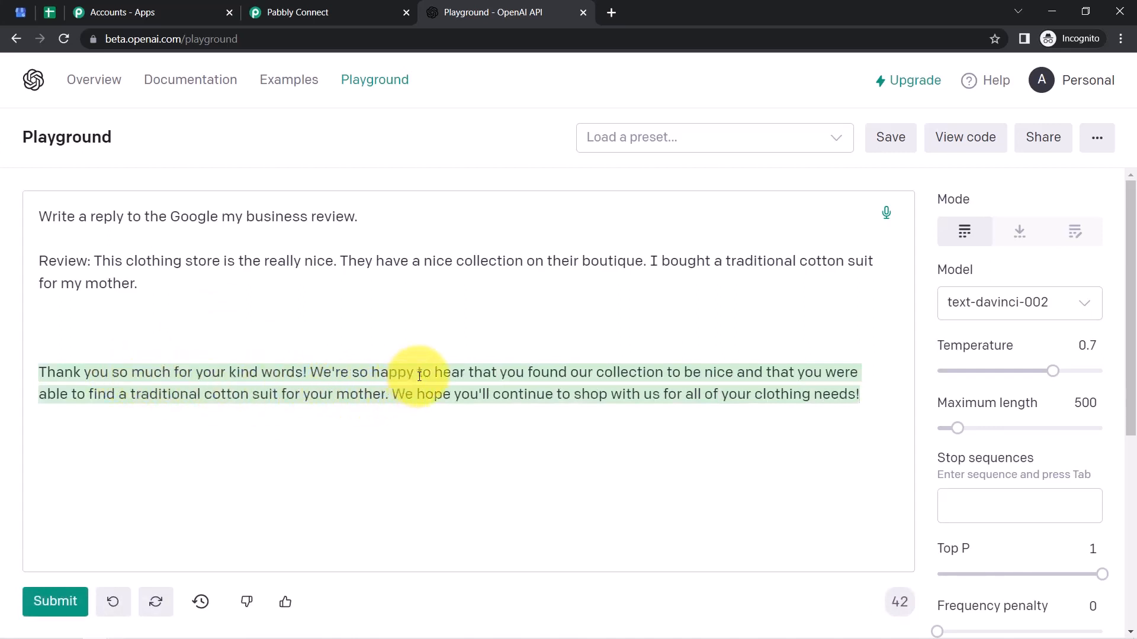
{"action": "left_click_drag", "start_coordinate": [545, 376], "coordinate": [365, 390]}
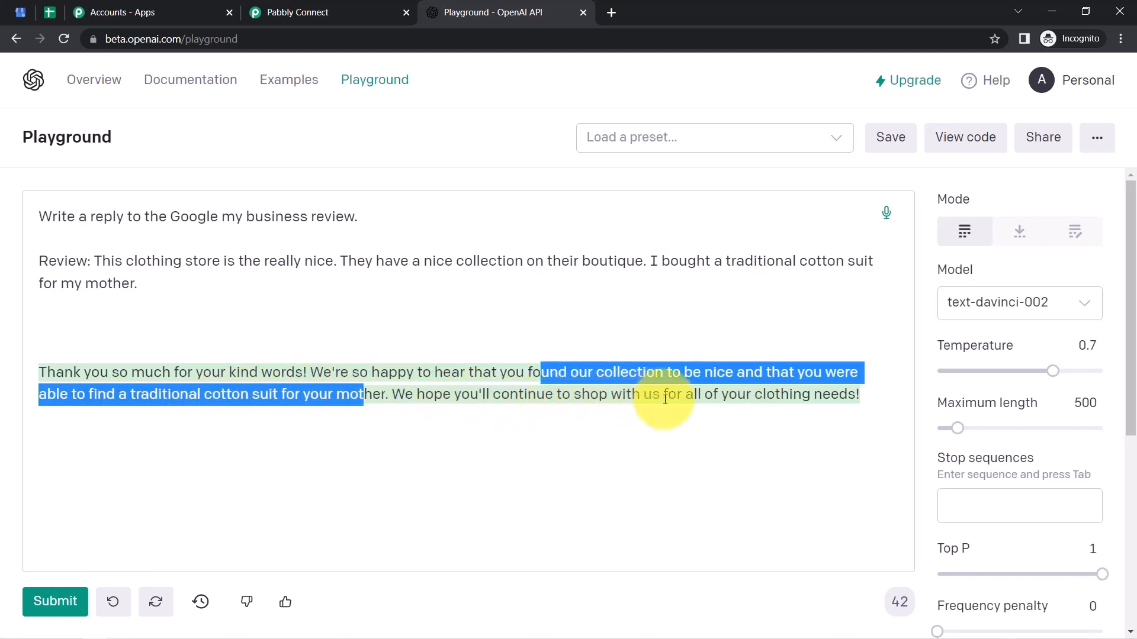
{"action": "left_click_drag", "start_coordinate": [705, 394], "coordinate": [858, 396]}
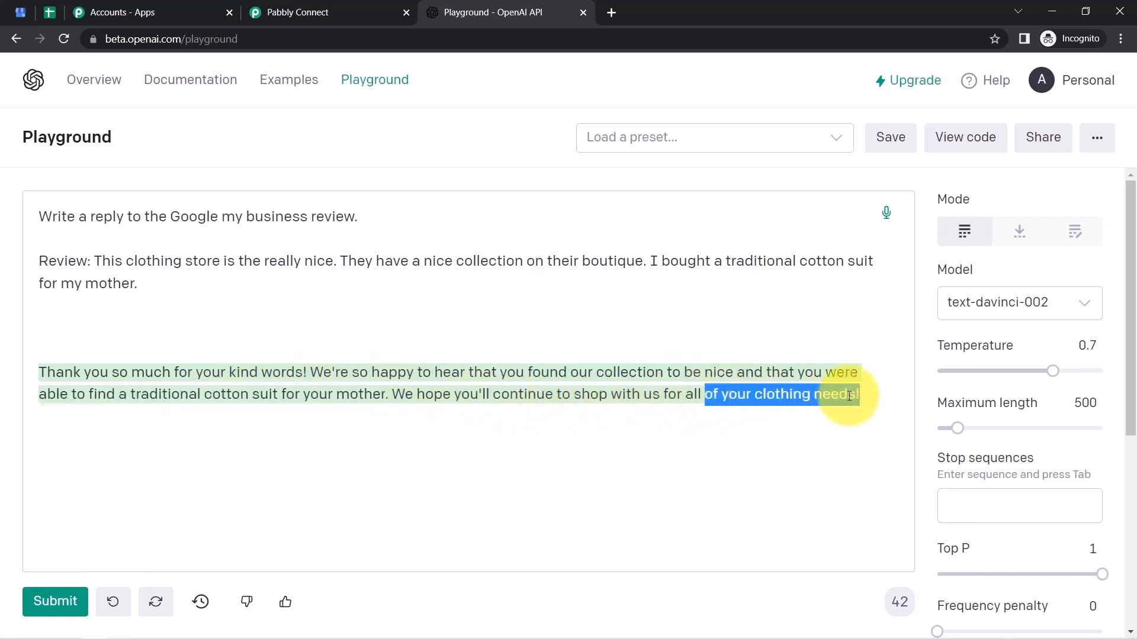
{"action": "left_click", "coordinate": [754, 373]}
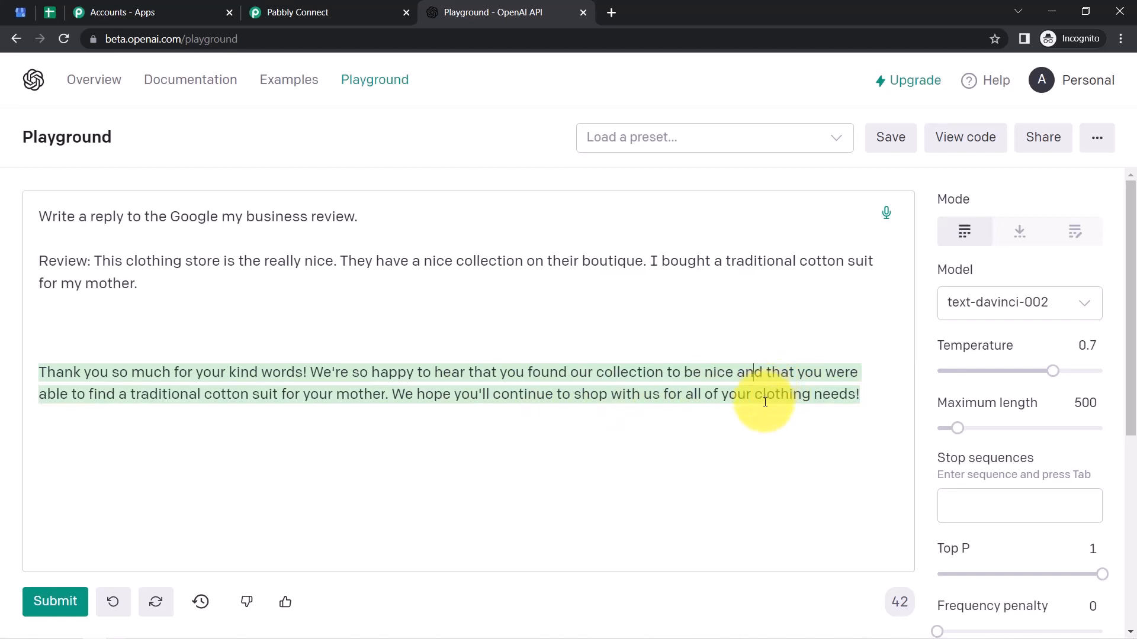
{"action": "left_click_drag", "start_coordinate": [755, 395], "coordinate": [77, 315]}
{"action": "left_click", "coordinate": [114, 374]}
{"action": "triple_click", "coordinate": [114, 374]}
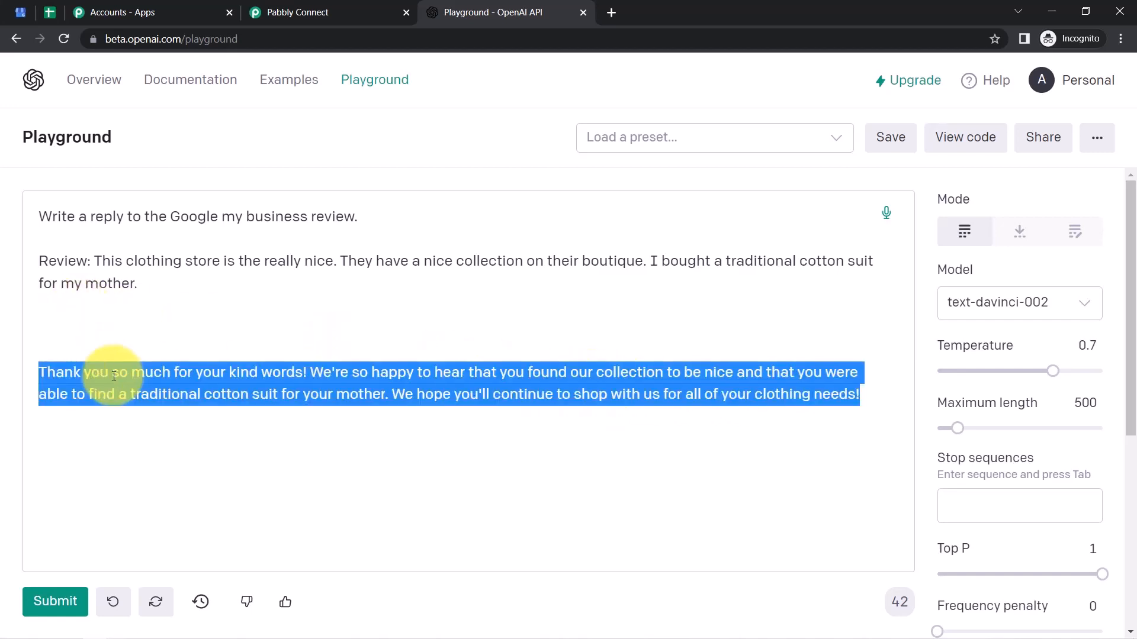
{"action": "left_click_drag", "start_coordinate": [52, 218], "coordinate": [324, 226]}
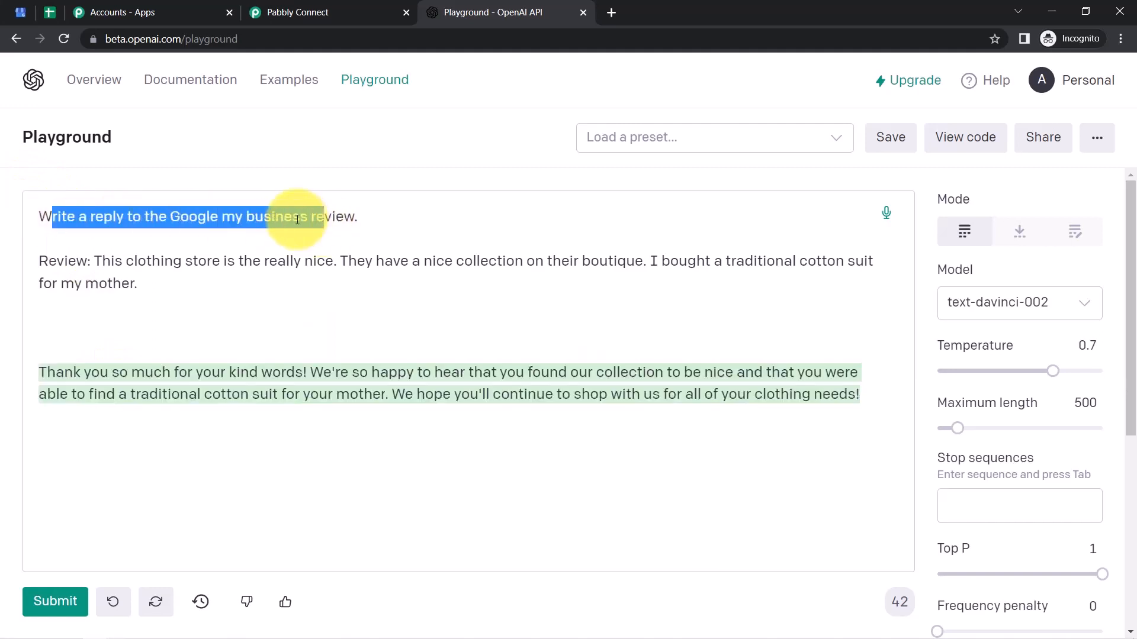
{"action": "left_click", "coordinate": [298, 219]}
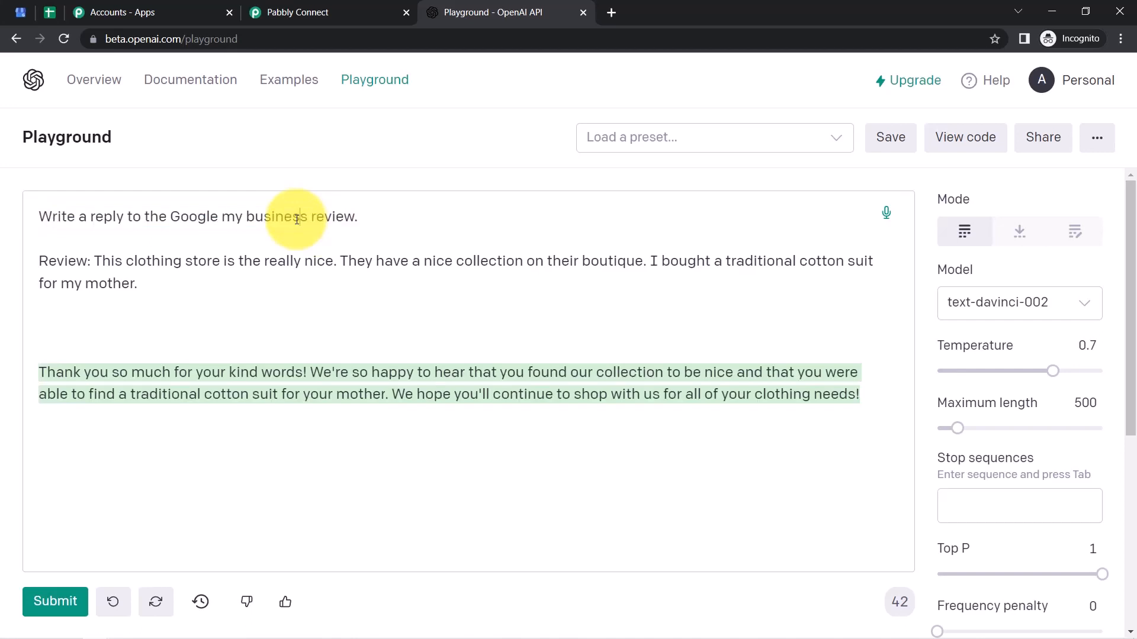
{"action": "triple_click", "coordinate": [217, 214]}
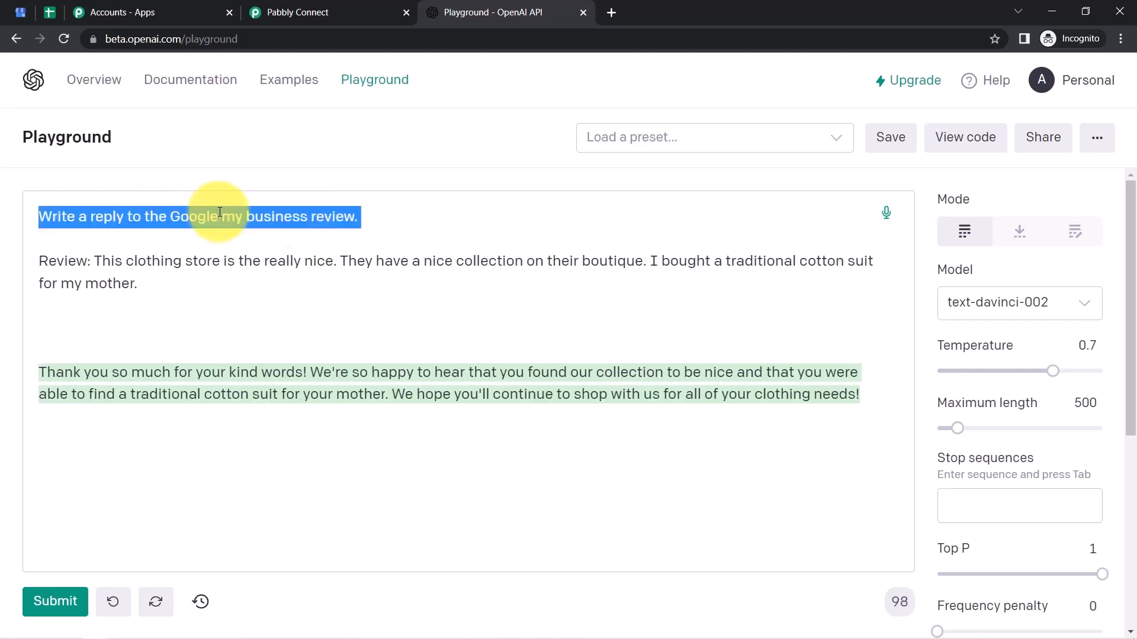
{"action": "triple_click", "coordinate": [219, 212]}
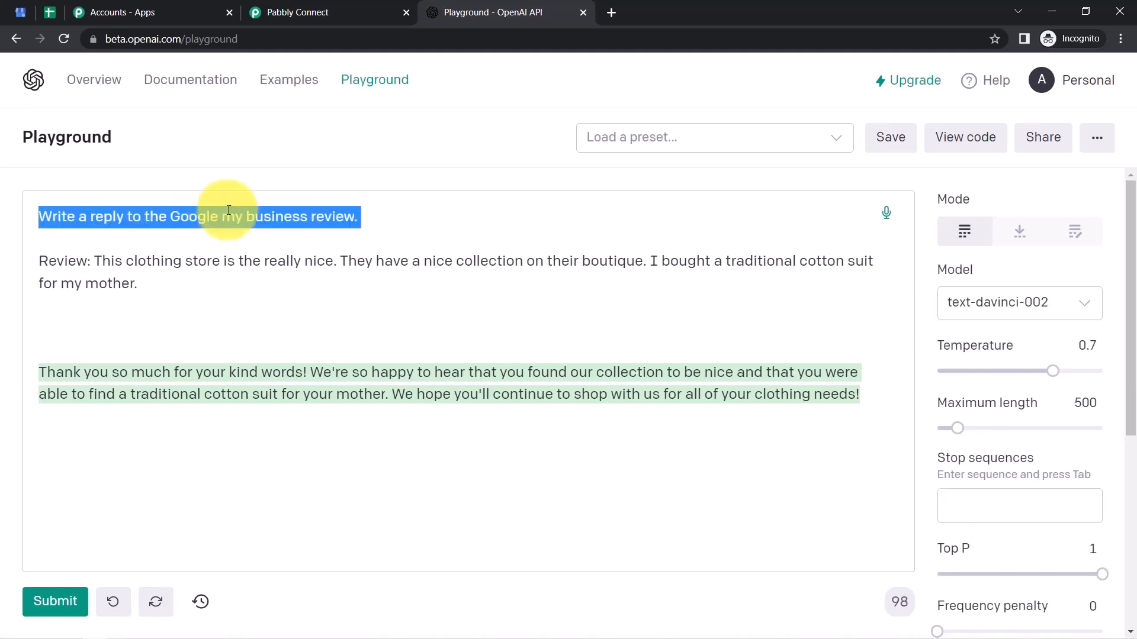
Examine the Mode, Model, Temperature and Maximum length settings with their explanations, including the description of the text-davinci-002 model
{"action": "left_click", "coordinate": [1064, 154]}
{"action": "scroll", "coordinate": [1117, 228], "scroll_direction": "down", "scroll_amount": 1}
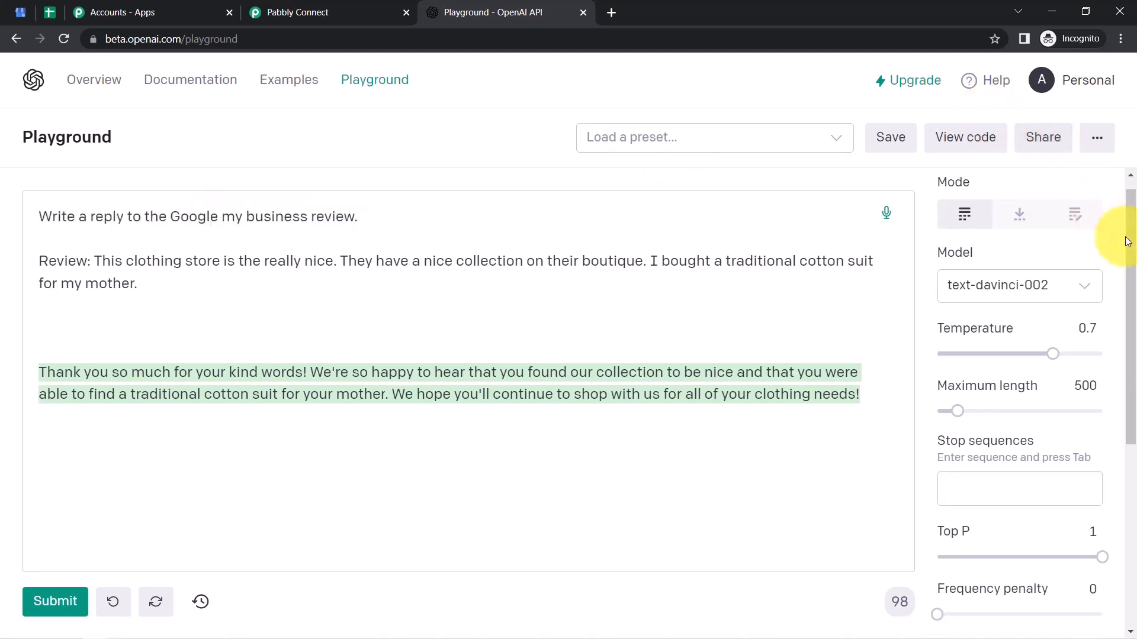
{"action": "mouse_move", "coordinate": [1132, 245]}
{"action": "left_mouse_down"}
{"action": "mouse_move", "coordinate": [1129, 464]}
{"action": "mouse_move", "coordinate": [1133, 228]}
{"action": "left_mouse_up"}
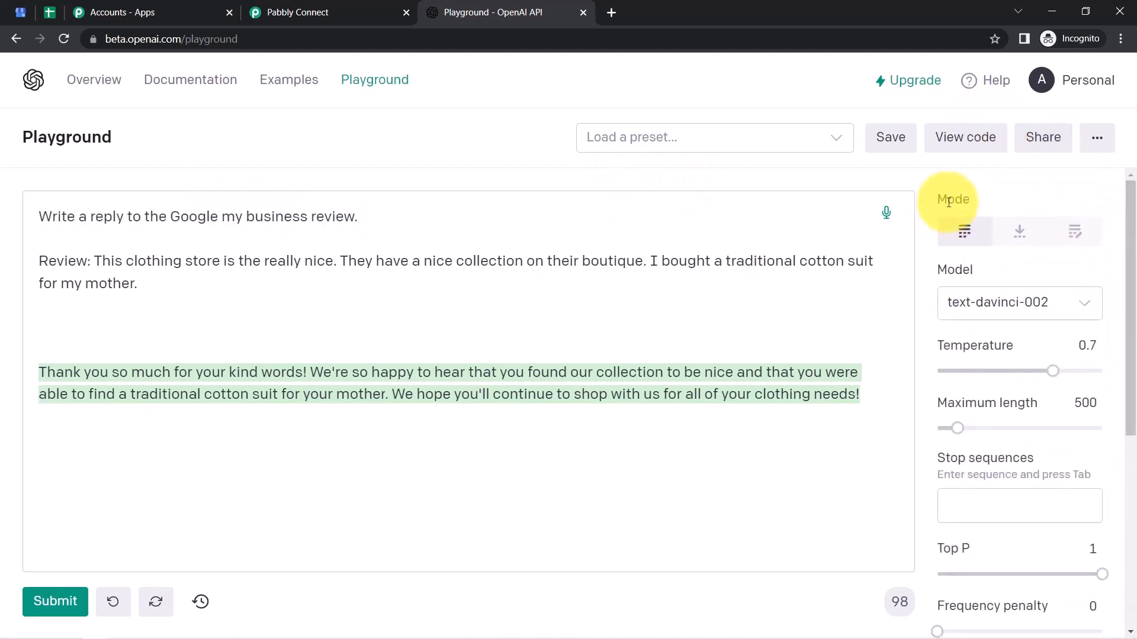
{"action": "left_click_drag", "start_coordinate": [939, 207], "coordinate": [977, 228]}
{"action": "left_click_drag", "start_coordinate": [946, 268], "coordinate": [989, 271]}
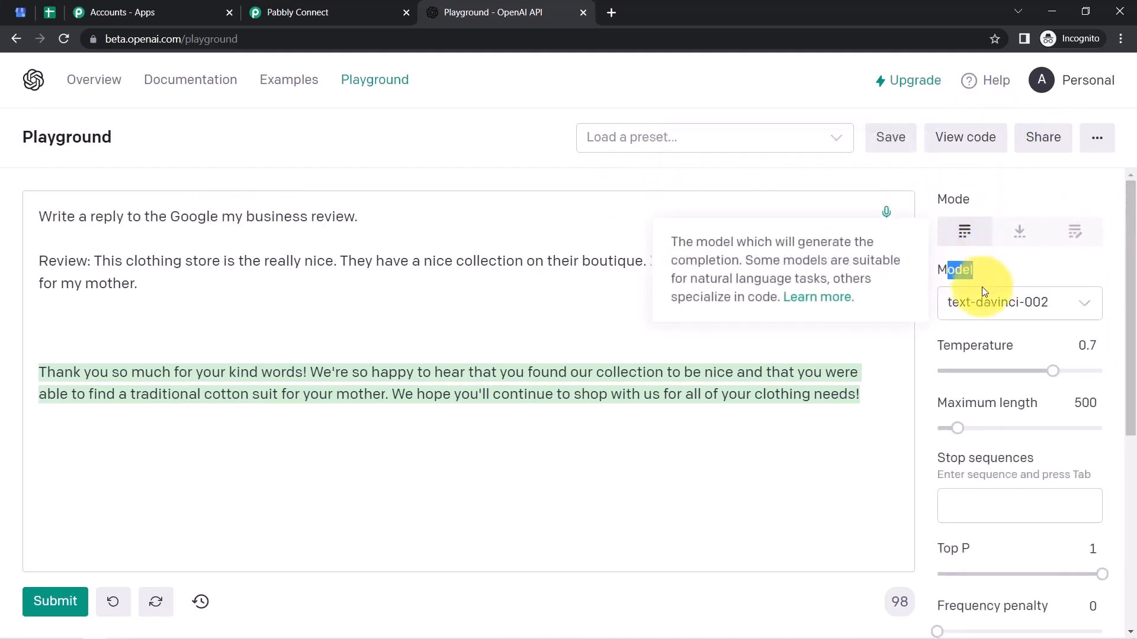
{"action": "left_click", "coordinate": [974, 300]}
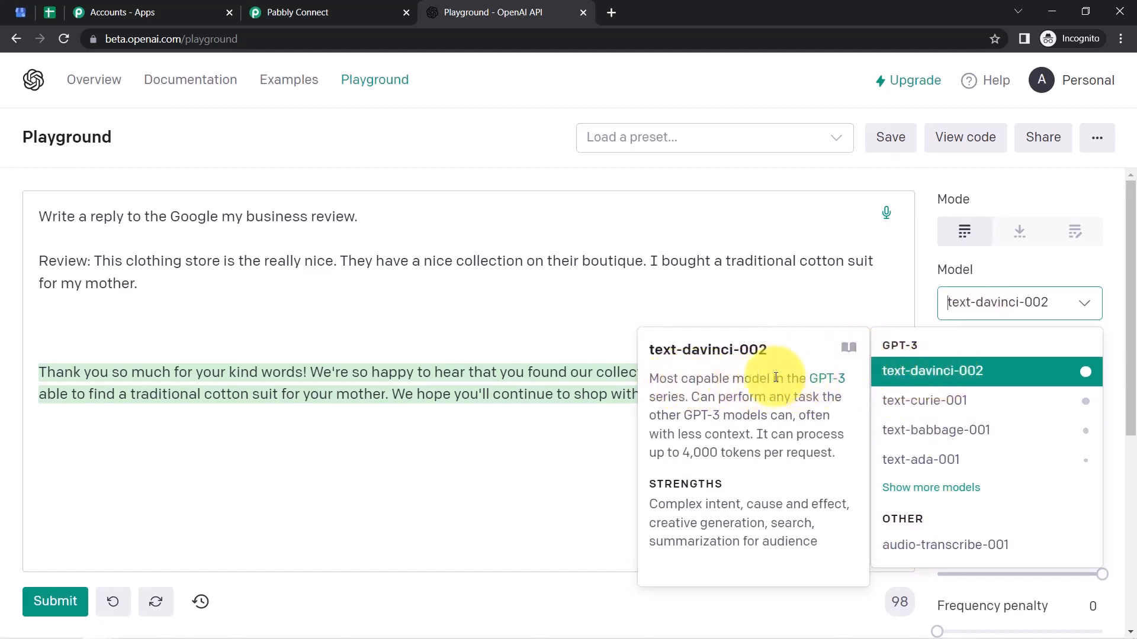
{"action": "left_click", "coordinate": [1040, 283]}
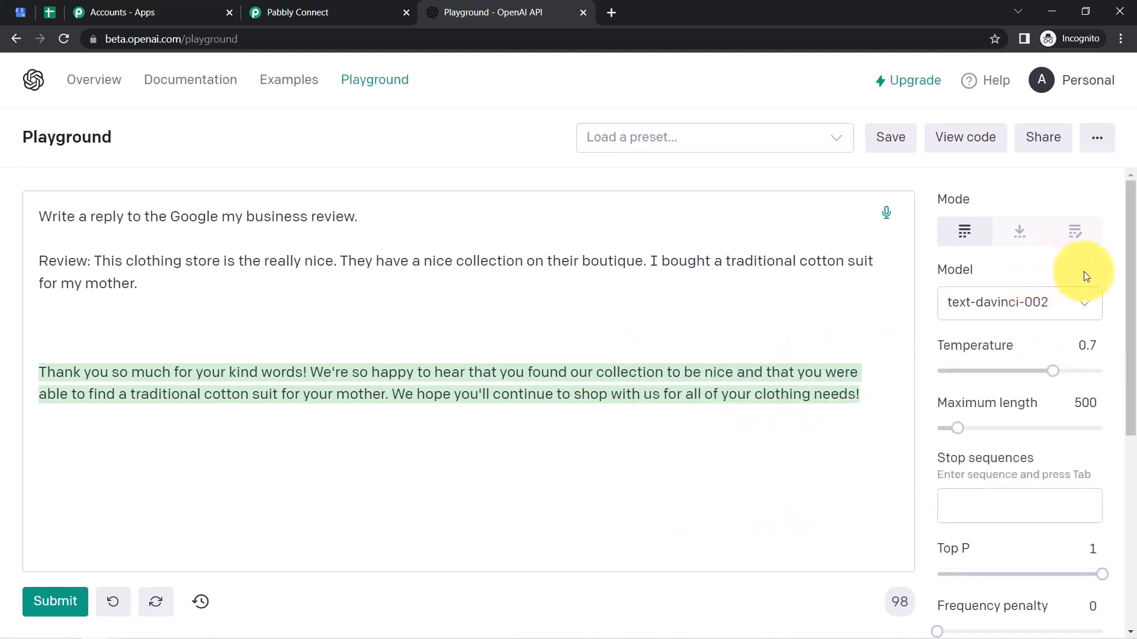
{"action": "scroll", "coordinate": [1128, 284], "scroll_direction": "down", "scroll_amount": 1}
{"action": "scroll", "coordinate": [1113, 296], "scroll_direction": "down", "scroll_amount": 2}
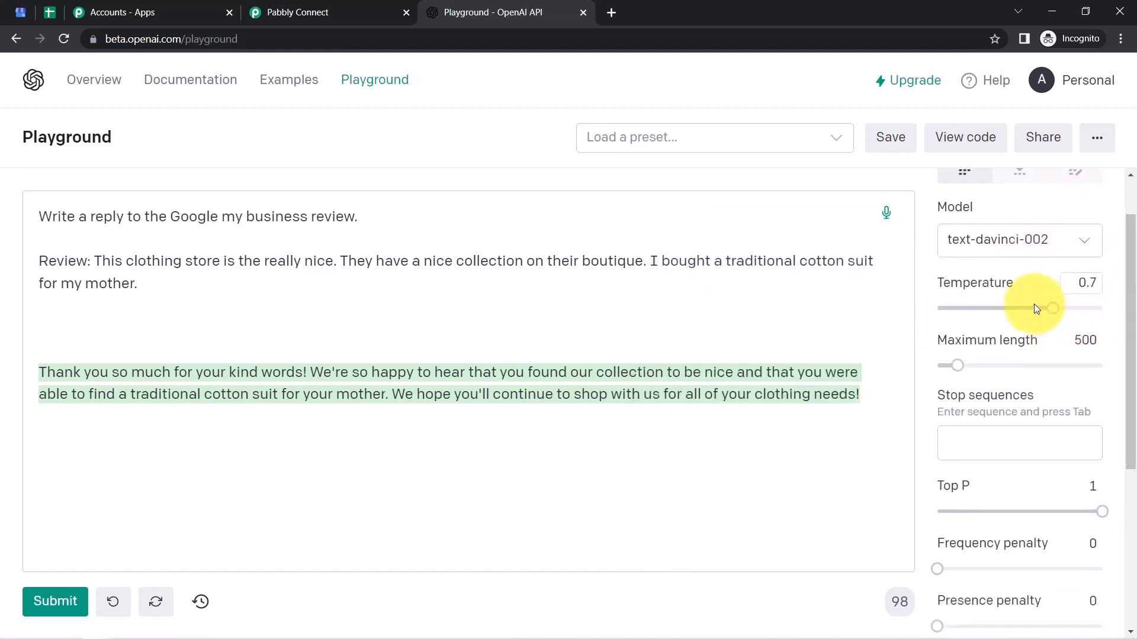
{"action": "mouse_move", "coordinate": [966, 283]}
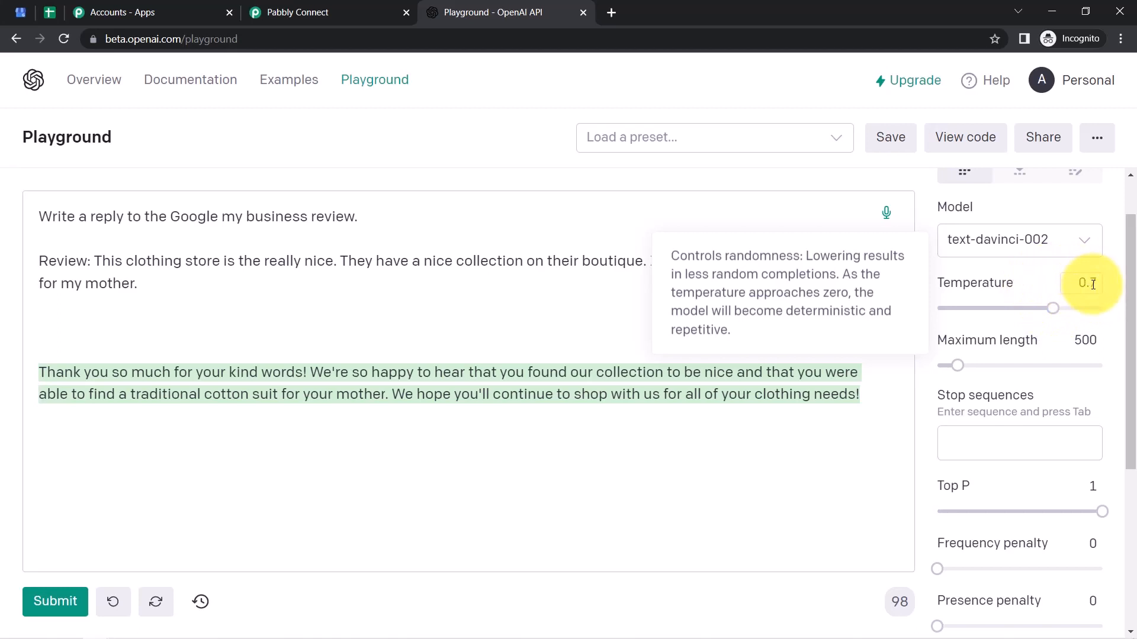
{"action": "scroll", "coordinate": [1131, 290], "scroll_direction": "down", "scroll_amount": 1}
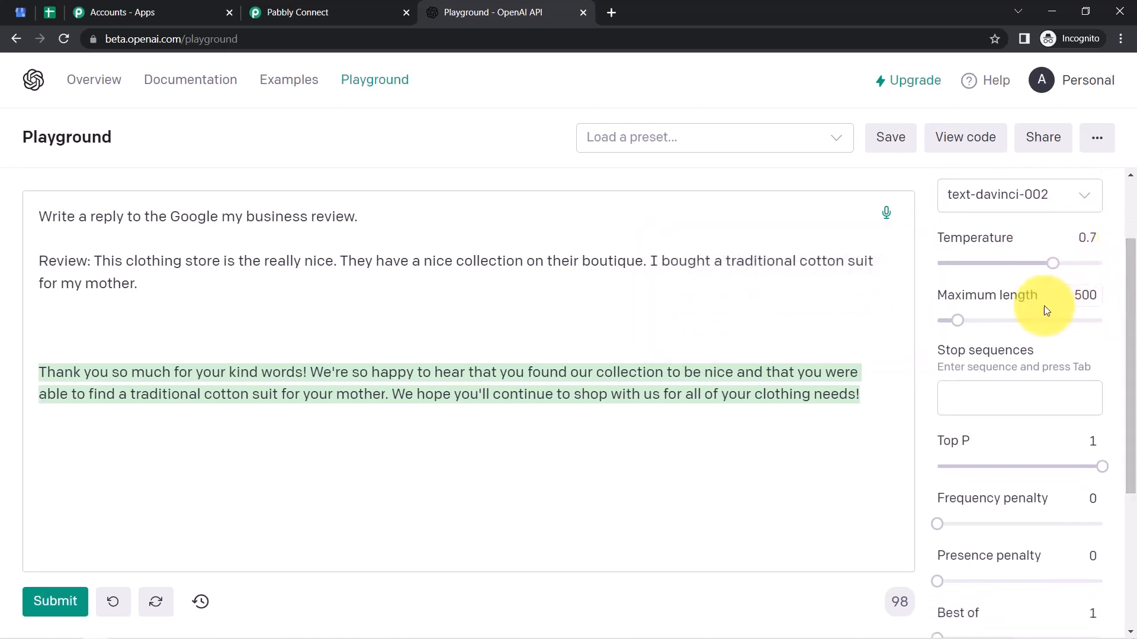
{"action": "mouse_move", "coordinate": [981, 314]}
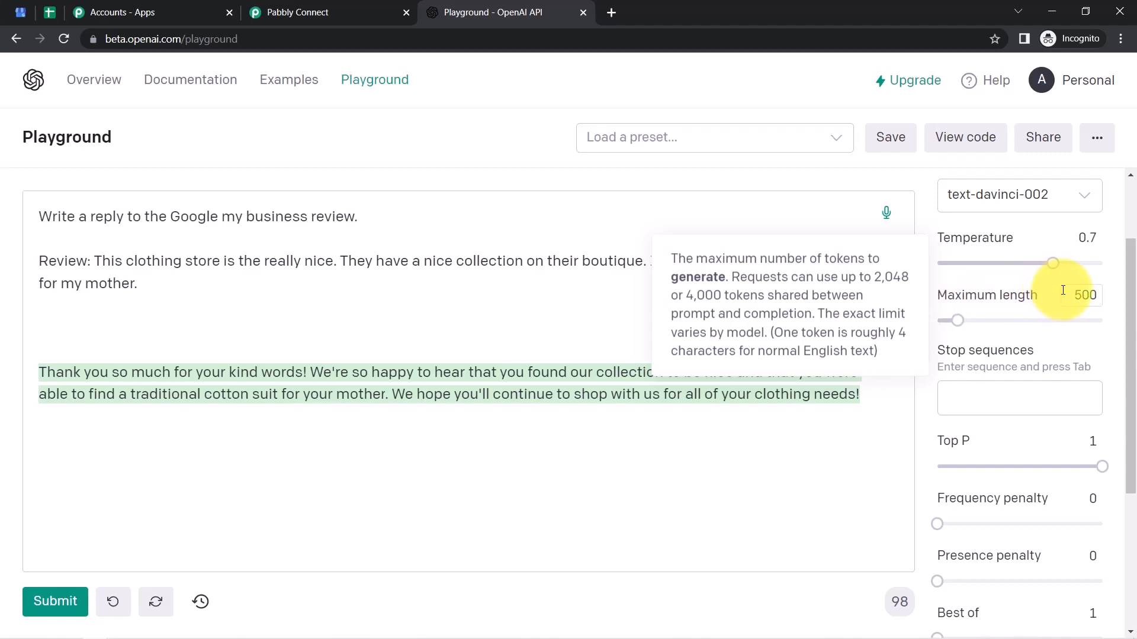
{"action": "left_click", "coordinate": [1084, 296]}
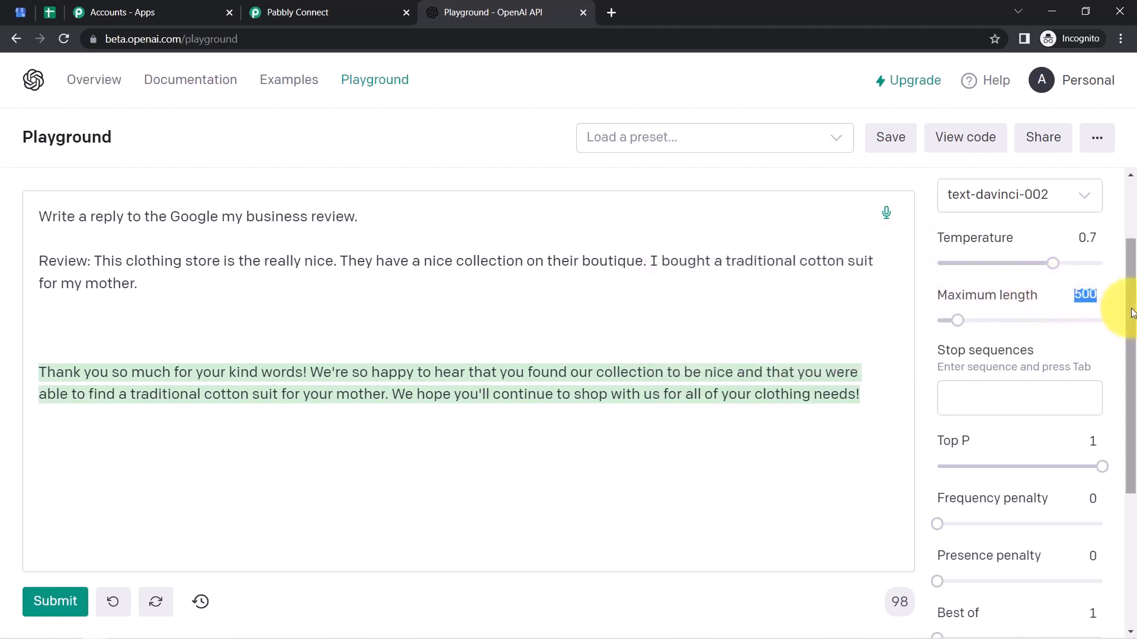
Add "##//" as a stop sequence in the Playground settings
{"action": "left_click_drag", "start_coordinate": [1129, 316], "coordinate": [1129, 337]}
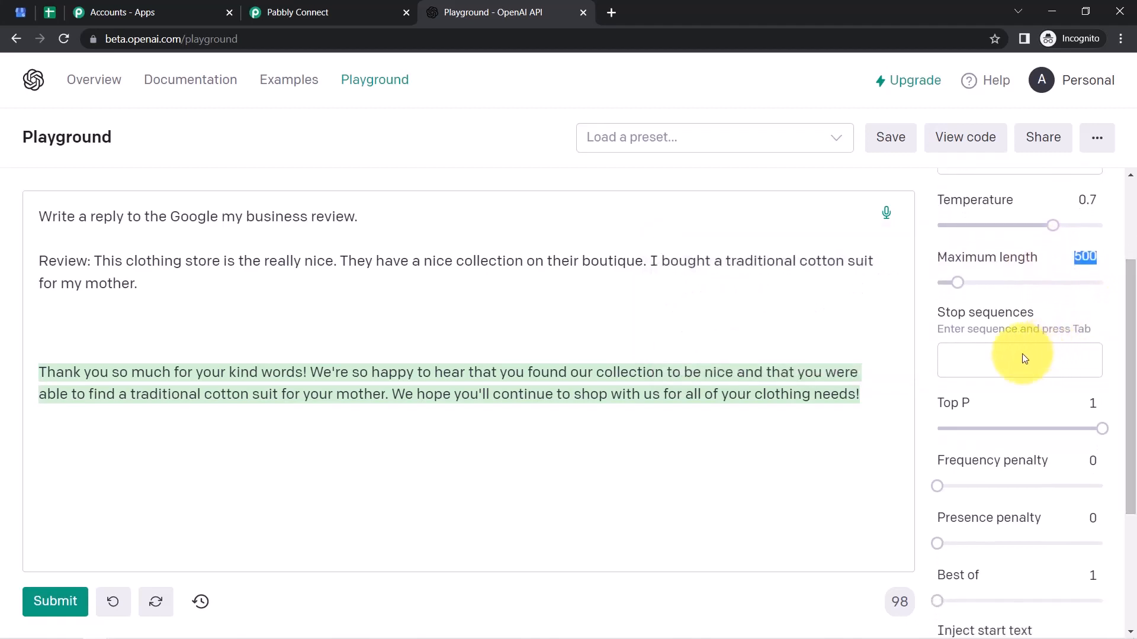
{"action": "left_click", "coordinate": [1005, 362]}
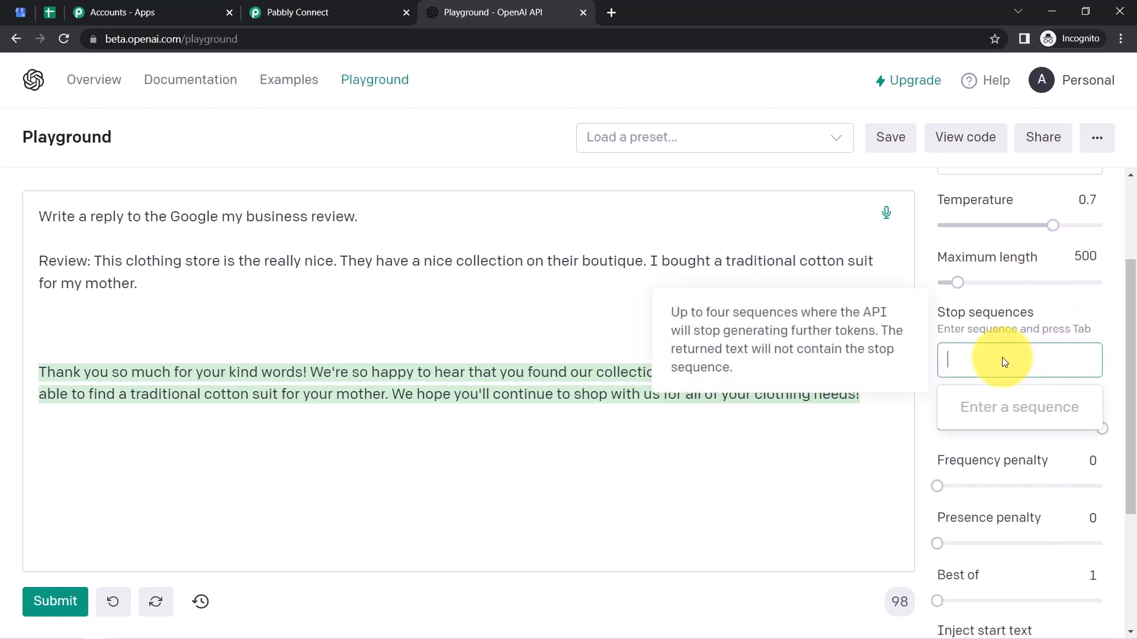
{"action": "type", "text": "##"}
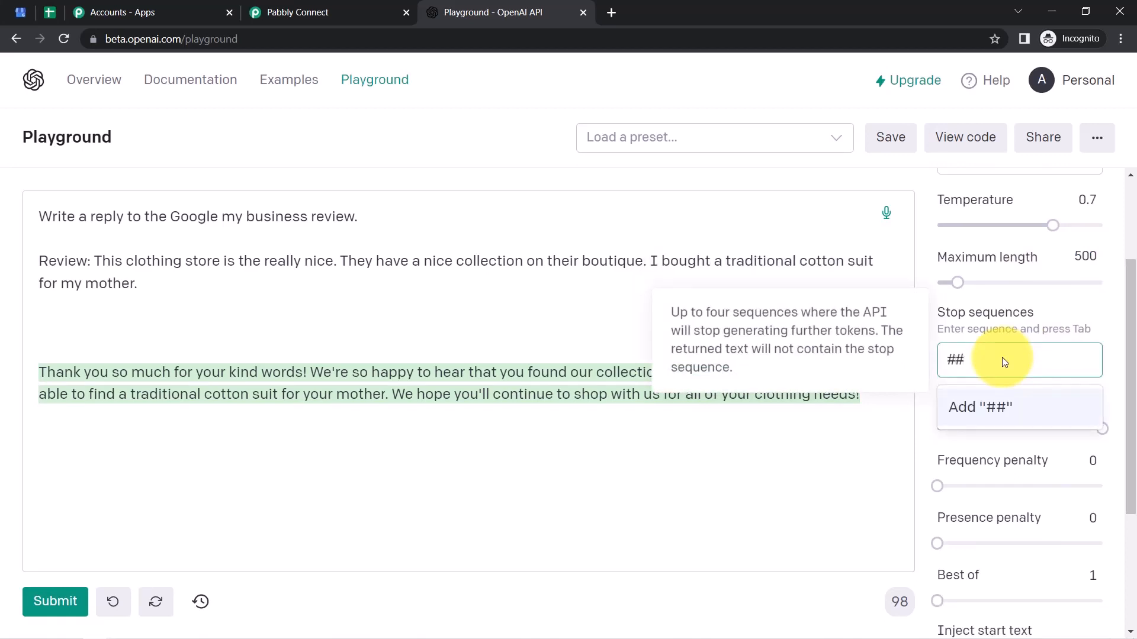
{"action": "type", "text": "//"}
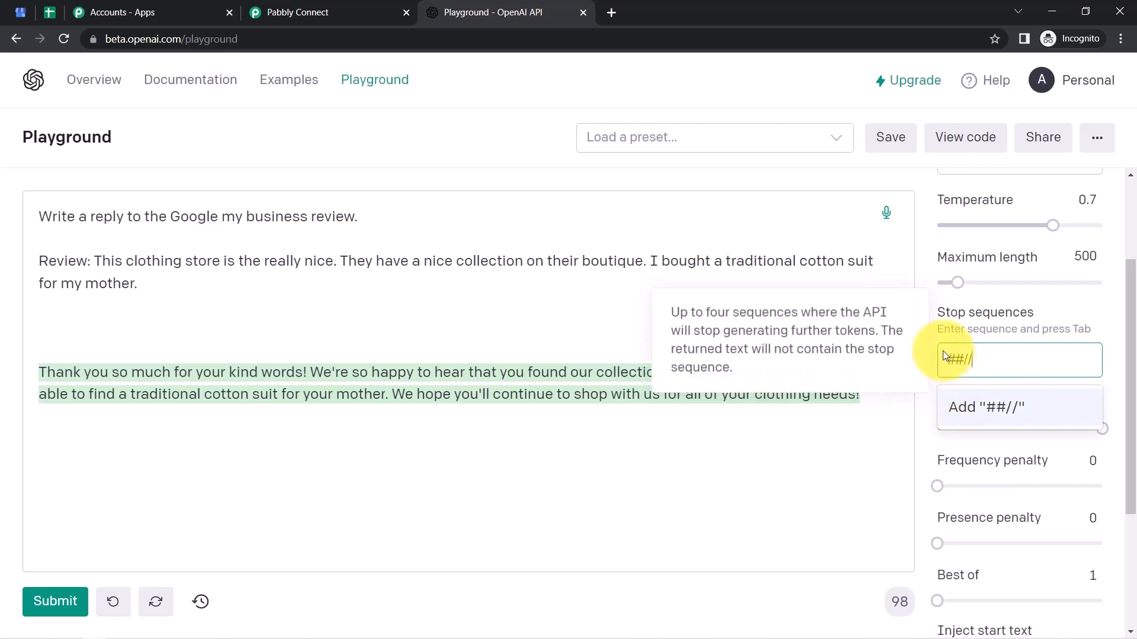
{"action": "triple_click", "coordinate": [98, 261]}
{"action": "left_click", "coordinate": [139, 284]}
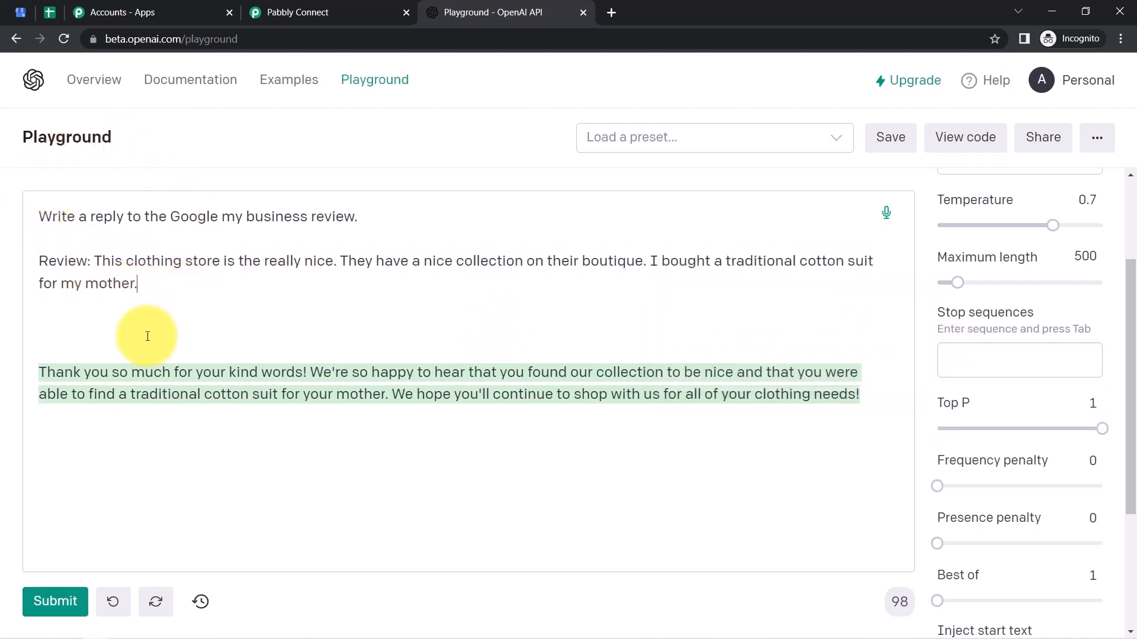
{"action": "triple_click", "coordinate": [150, 279]}
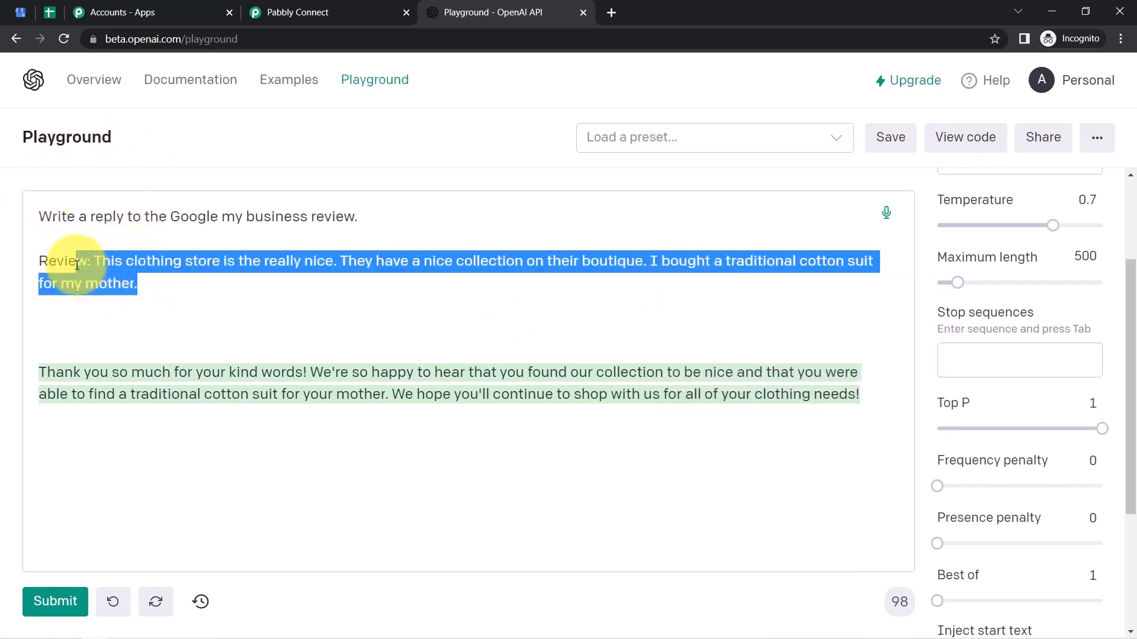
{"action": "left_click", "coordinate": [87, 261]}
{"action": "left_click", "coordinate": [973, 364]}
{"action": "type", "text": "##//"}
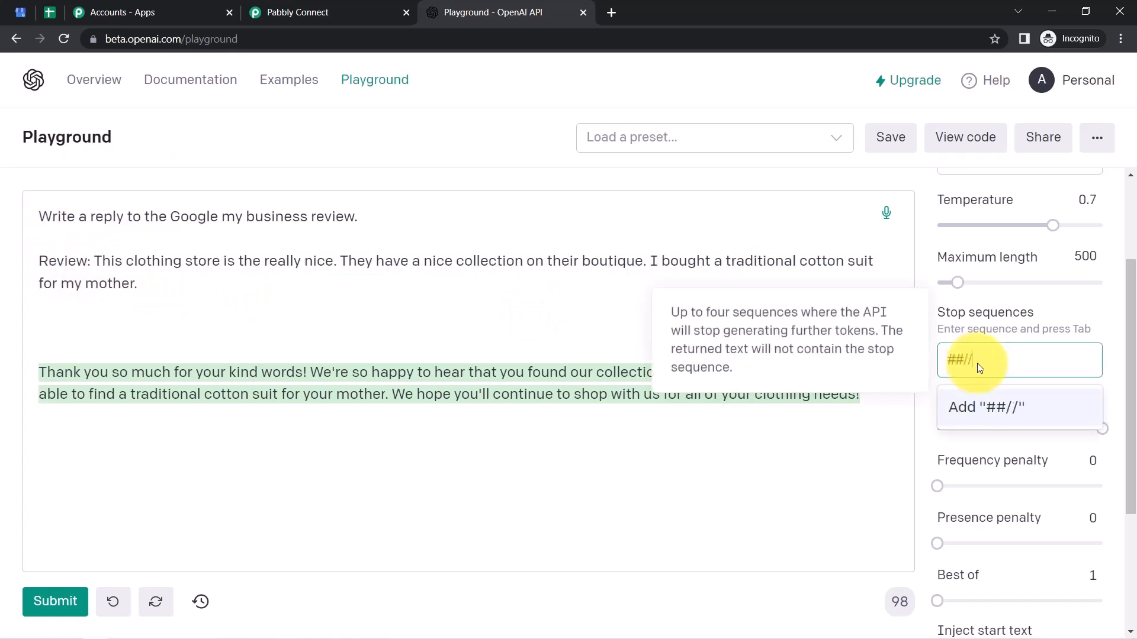
{"action": "left_click", "coordinate": [987, 400]}
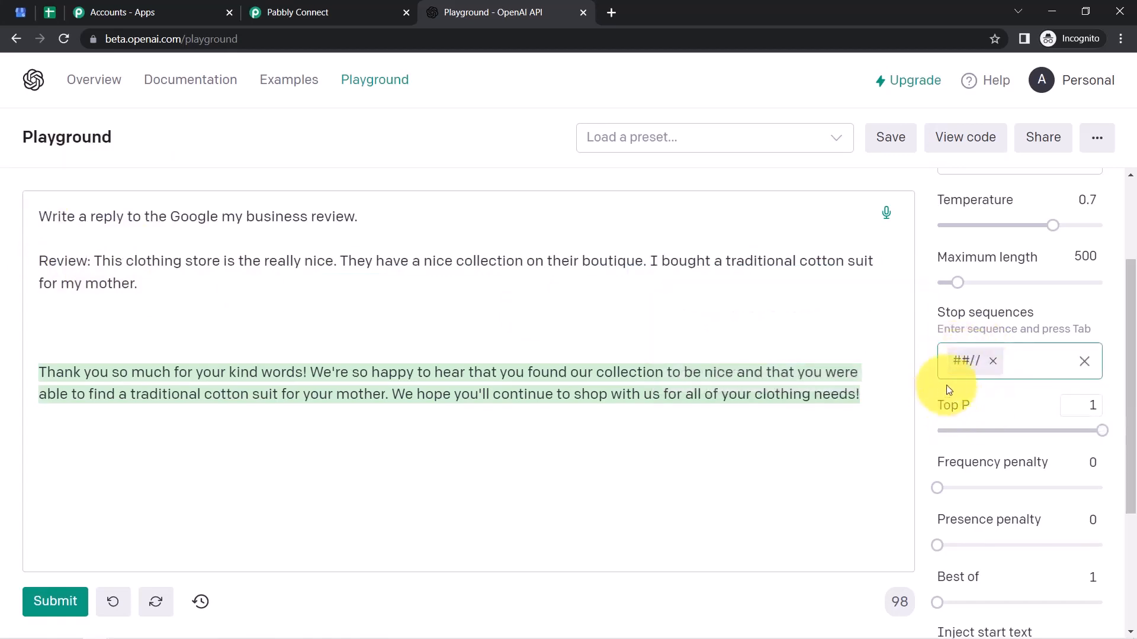
{"action": "left_click", "coordinate": [99, 318]}
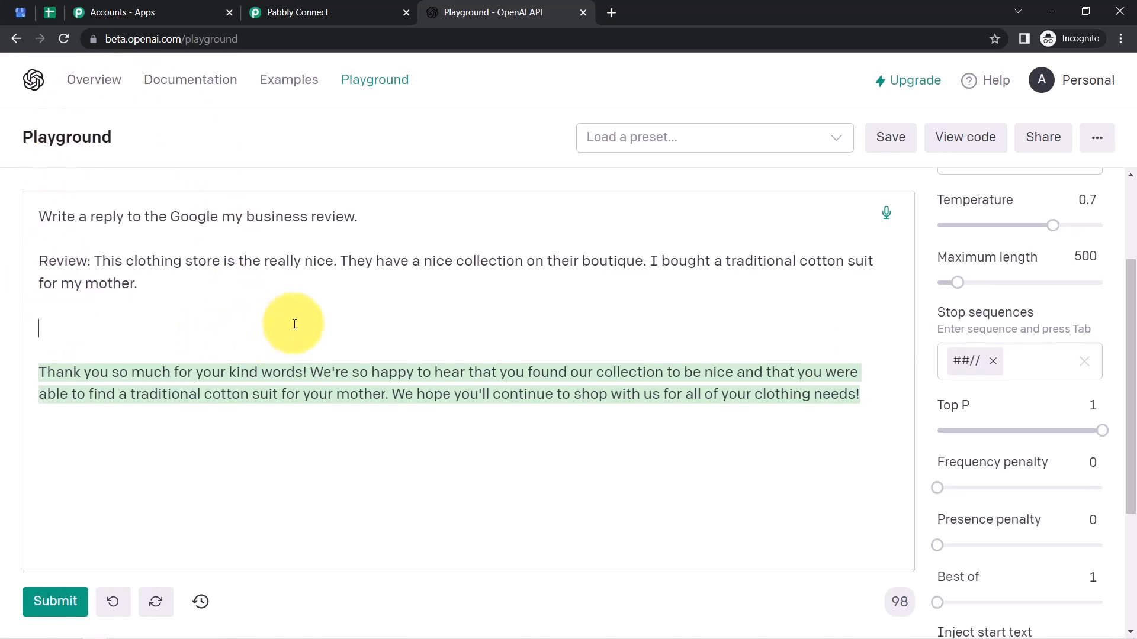
Set Top P to 0.71 and read the explanations of the Frequency penalty and Best of settings
{"action": "left_click", "coordinate": [943, 431]}
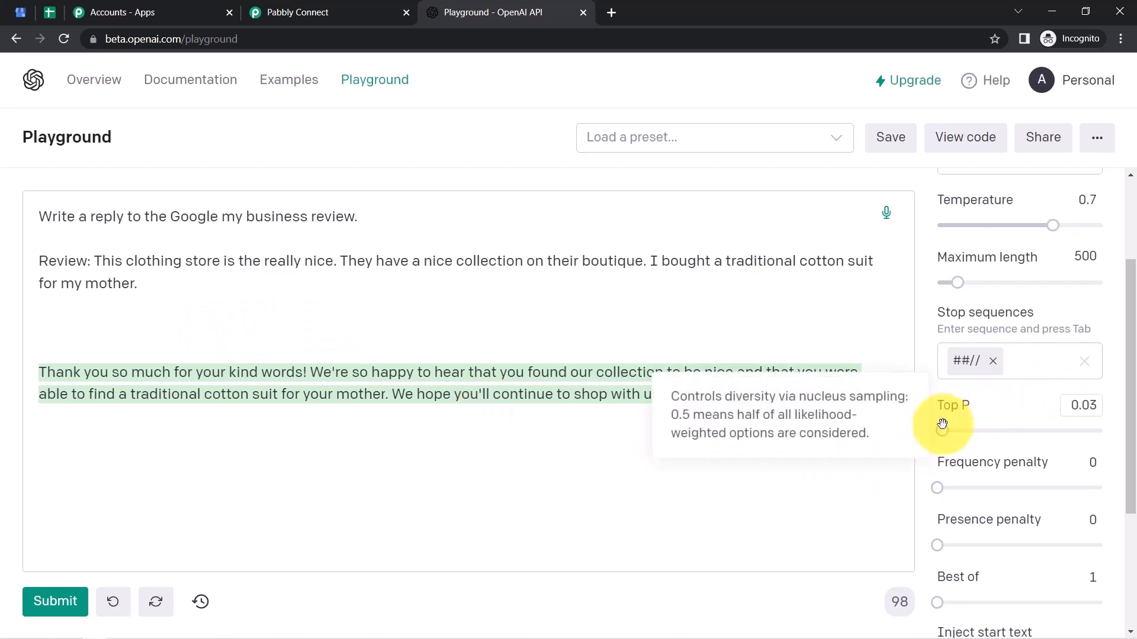
{"action": "left_click_drag", "start_coordinate": [943, 431], "coordinate": [1054, 432]}
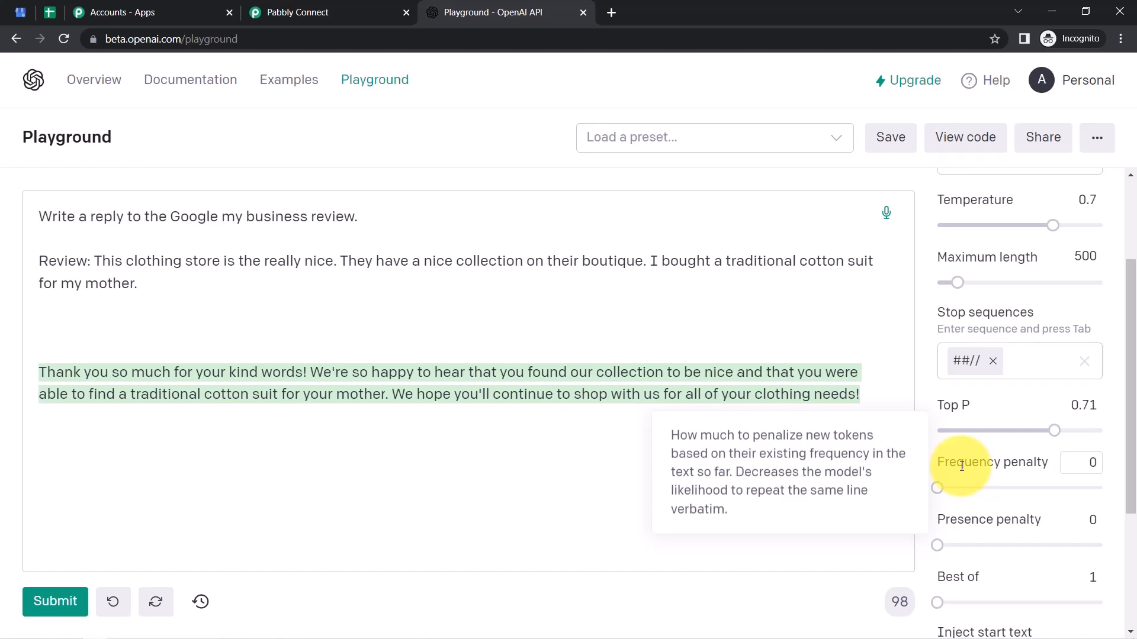
{"action": "mouse_move", "coordinate": [937, 487]}
{"action": "left_mouse_down"}
{"action": "mouse_move", "coordinate": [954, 488]}
{"action": "mouse_move", "coordinate": [936, 489]}
{"action": "left_mouse_up"}
{"action": "scroll", "coordinate": [1134, 440], "scroll_direction": "down", "scroll_amount": 2}
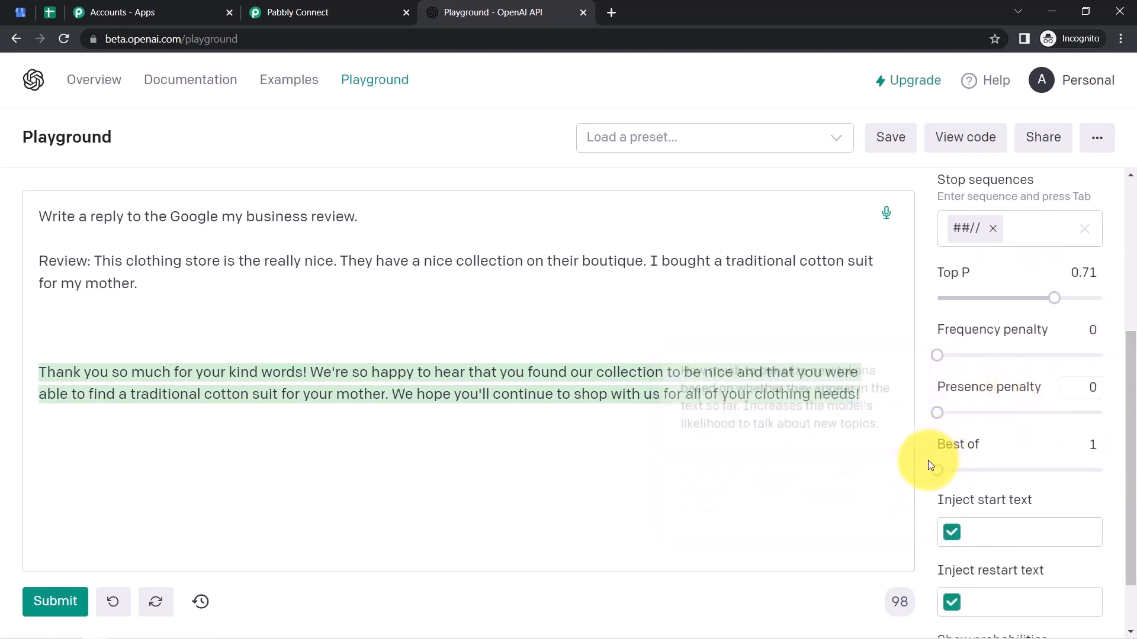
{"action": "mouse_move", "coordinate": [962, 441]}
{"action": "mouse_move", "coordinate": [964, 499]}
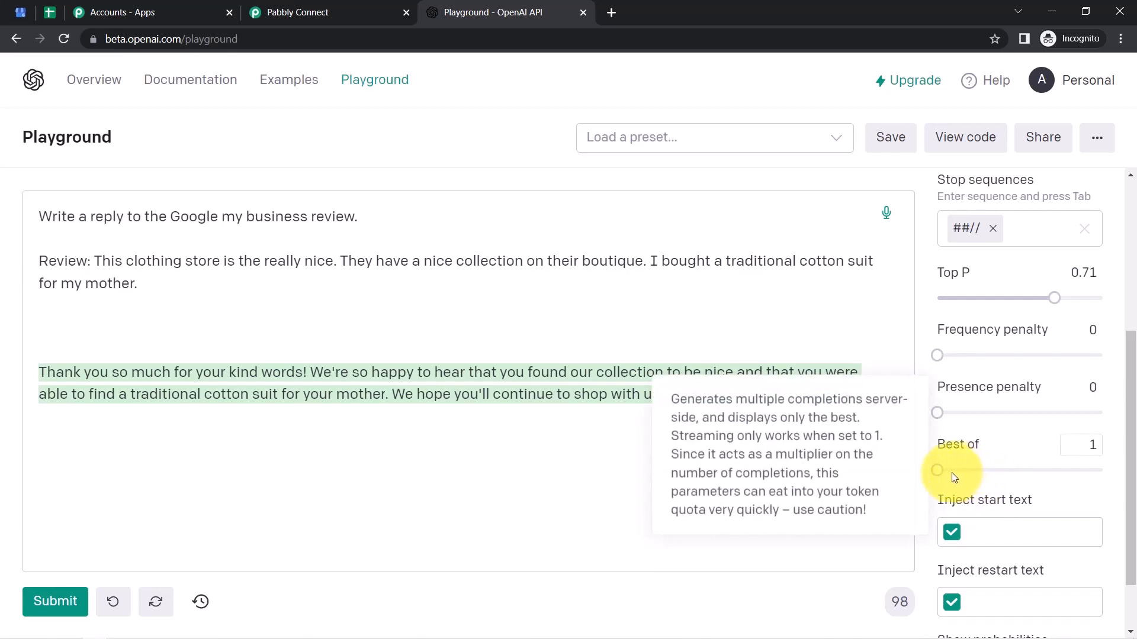
Switch to Pabbly Connect and open the account connection settings for the OpenAI Generate Content action
{"action": "left_click", "coordinate": [325, 8]}
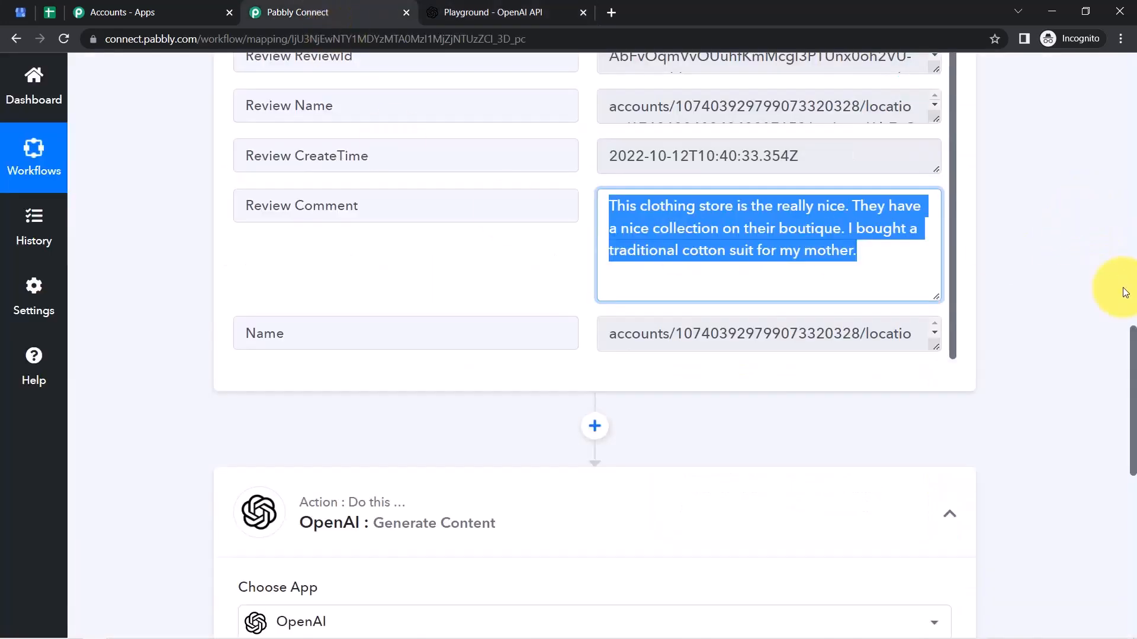
{"action": "mouse_move", "coordinate": [1132, 339]}
{"action": "left_mouse_down"}
{"action": "mouse_move", "coordinate": [1119, 337]}
{"action": "mouse_move", "coordinate": [1117, 428]}
{"action": "mouse_move", "coordinate": [1124, 341]}
{"action": "left_mouse_up"}
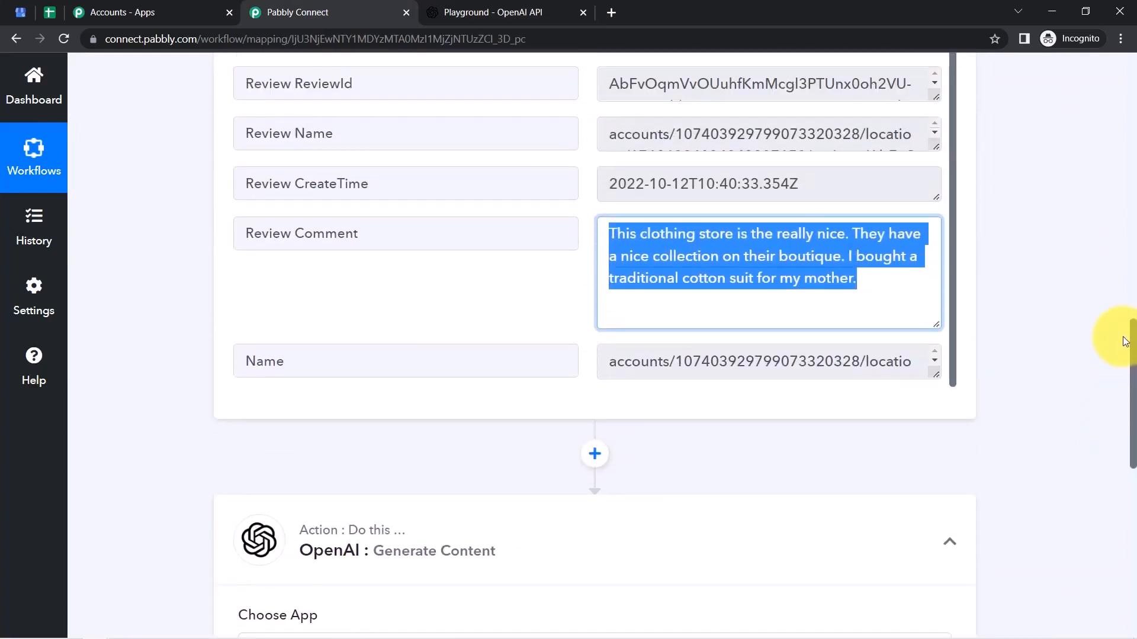
{"action": "left_click_drag", "start_coordinate": [1124, 340], "coordinate": [1119, 455]}
{"action": "left_click", "coordinate": [325, 297]}
{"action": "left_click", "coordinate": [325, 297]}
{"action": "left_click", "coordinate": [280, 351]}
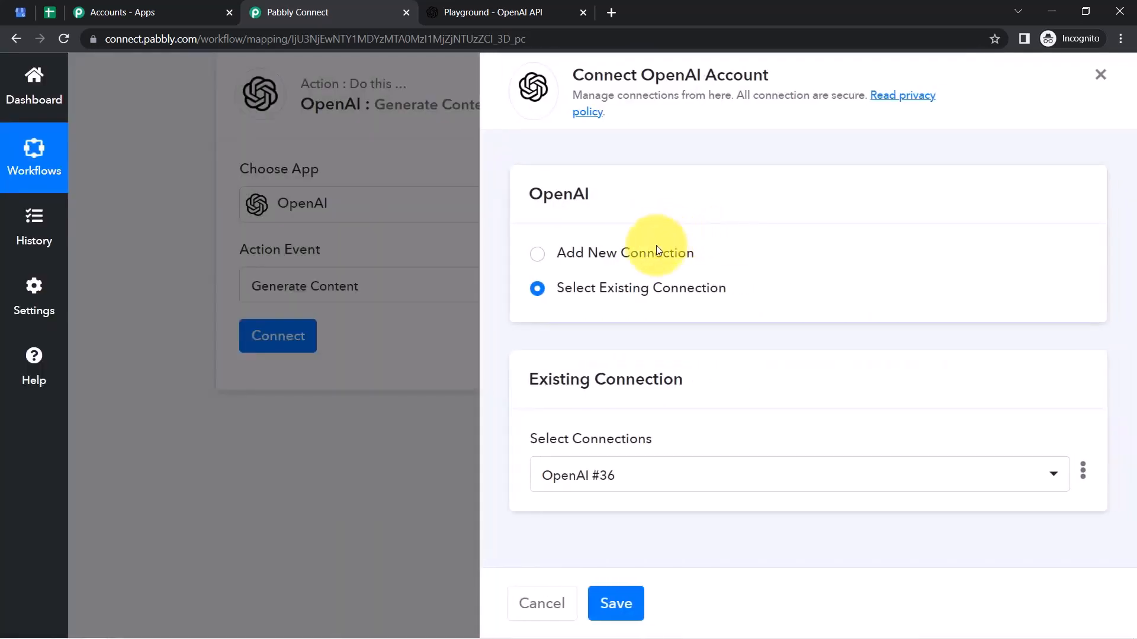
Choose to add a new OpenAI connection and copy the existing API key from the OpenAI API keys page
{"action": "left_click", "coordinate": [656, 249]}
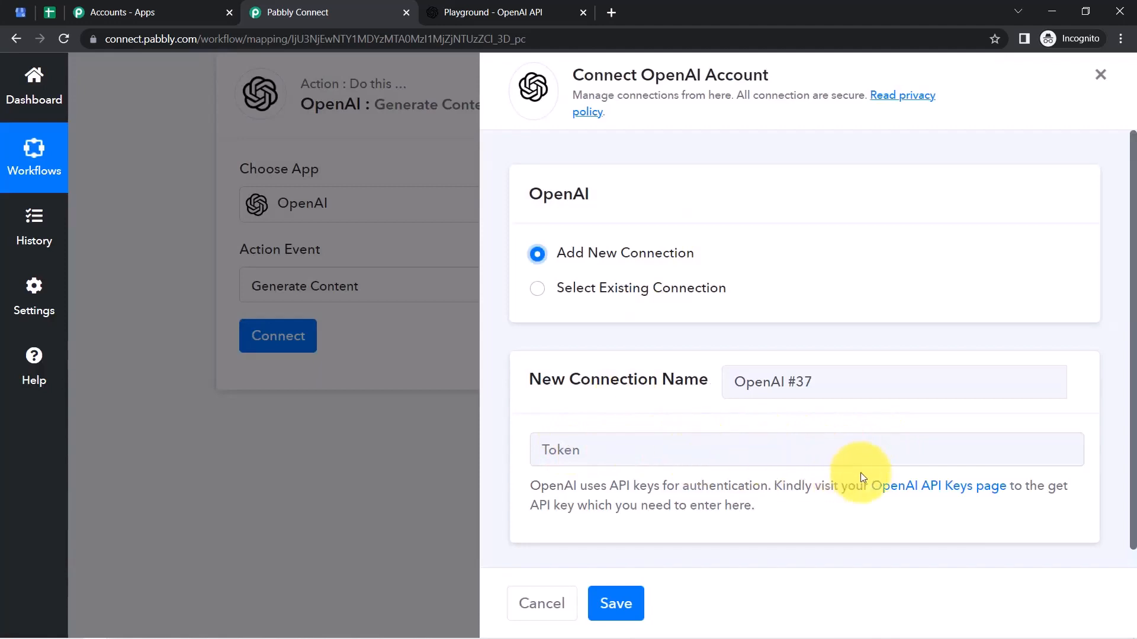
{"action": "right_click", "coordinate": [916, 492]}
{"action": "left_click", "coordinate": [944, 502]}
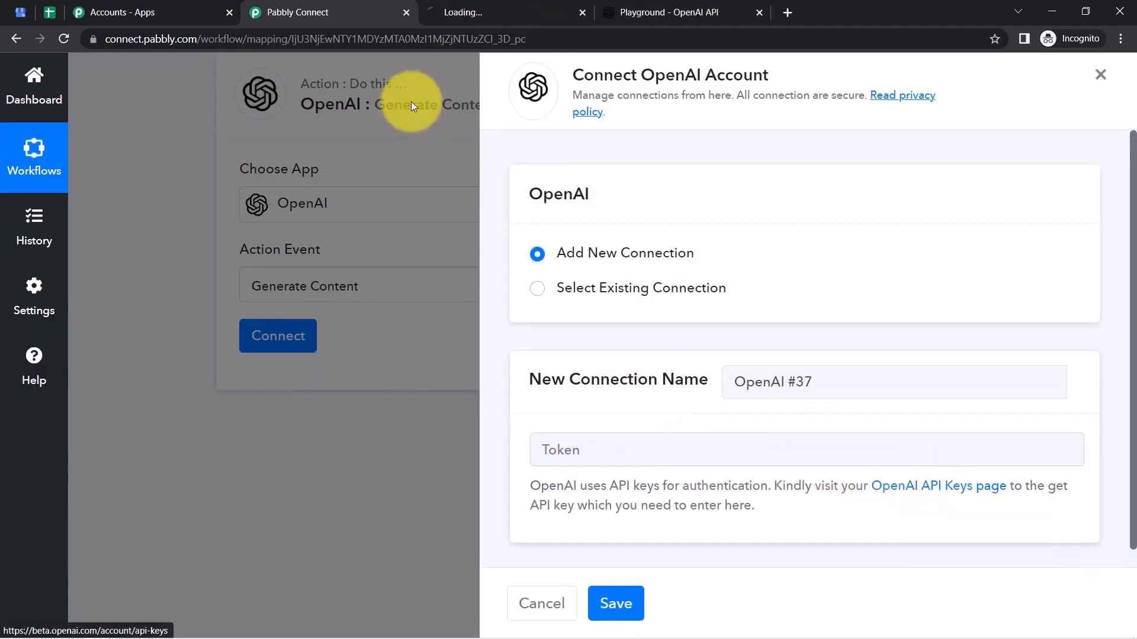
{"action": "left_click", "coordinate": [465, 12]}
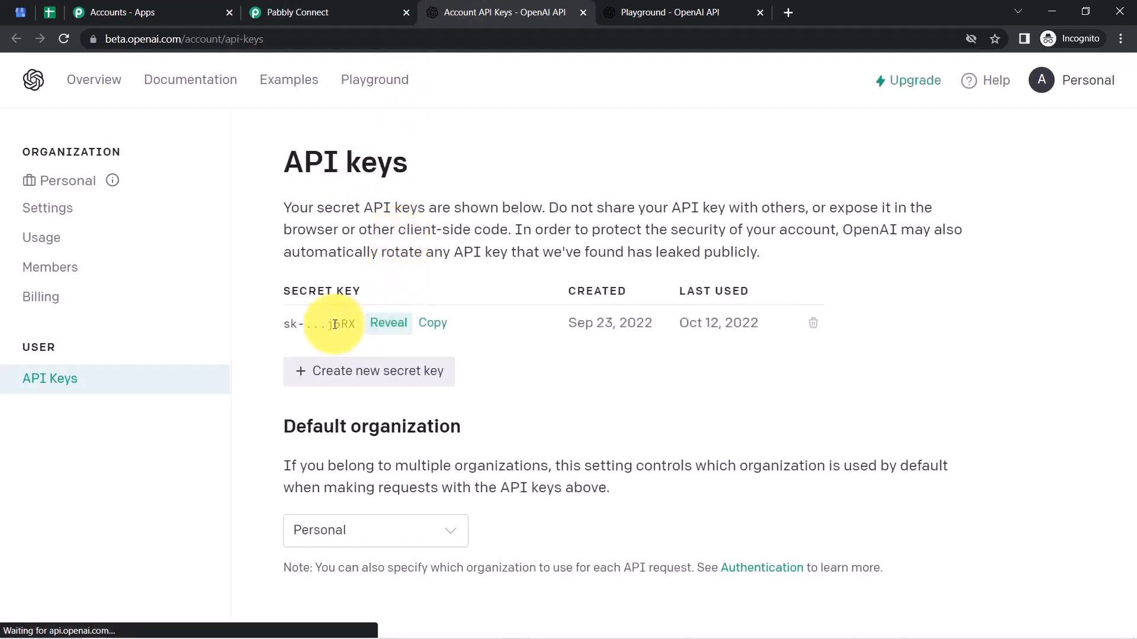
{"action": "left_click", "coordinate": [429, 324]}
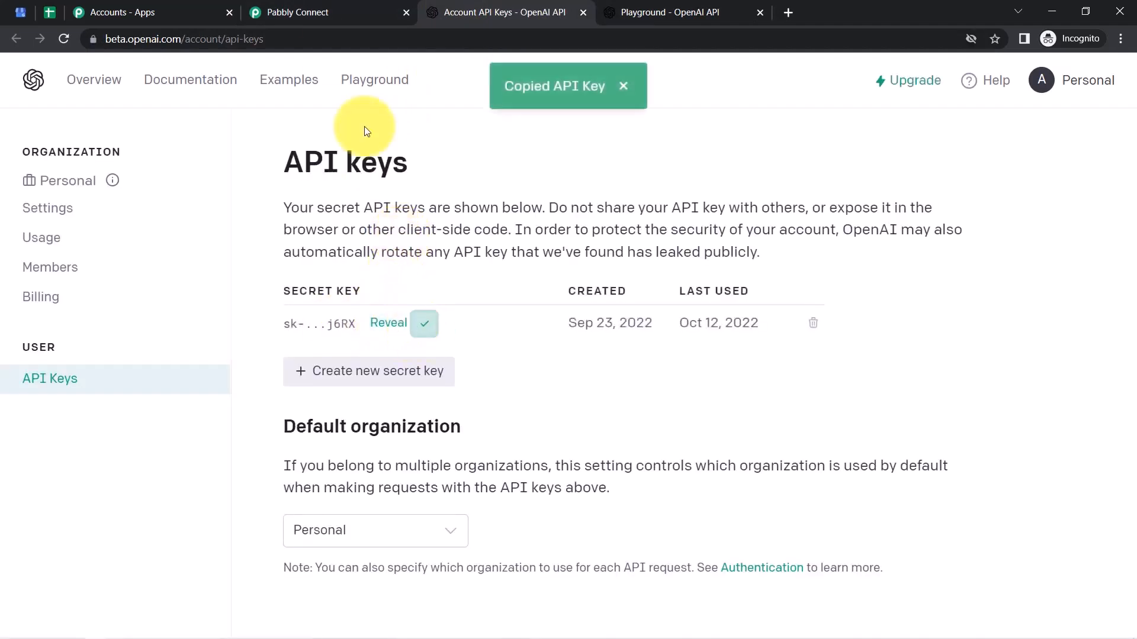
Return to Pabbly Connect, paste the API key as the connection token, and save the new OpenAI connection
{"action": "left_click", "coordinate": [340, 12]}
{"action": "left_click", "coordinate": [561, 449]}
{"action": "key", "text": "ctrl+v"}
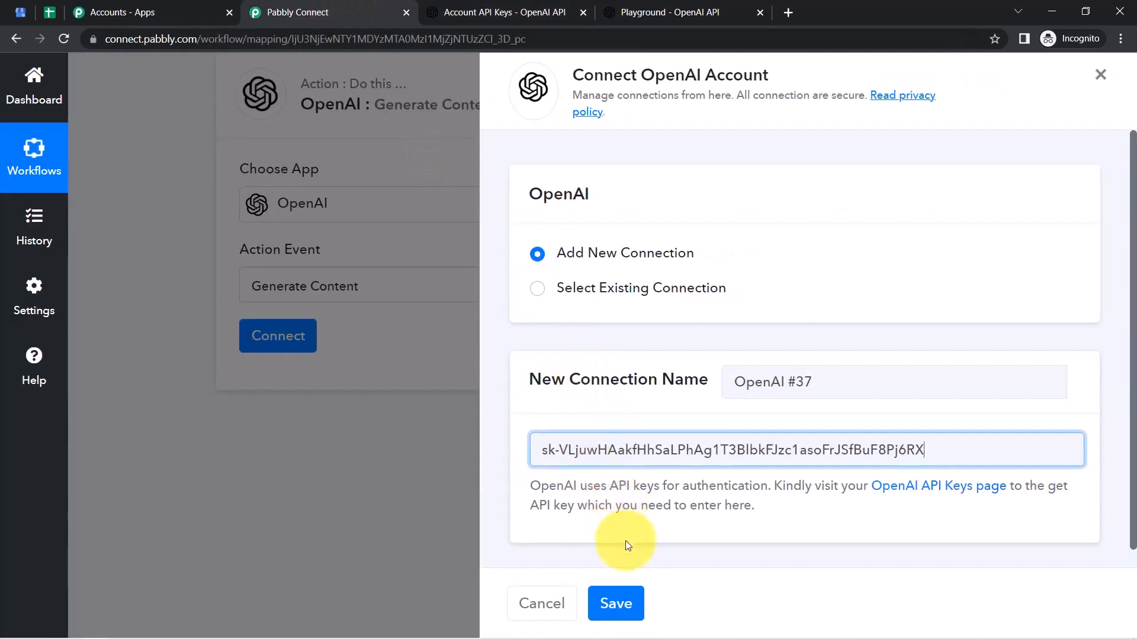
{"action": "left_click", "coordinate": [615, 602]}
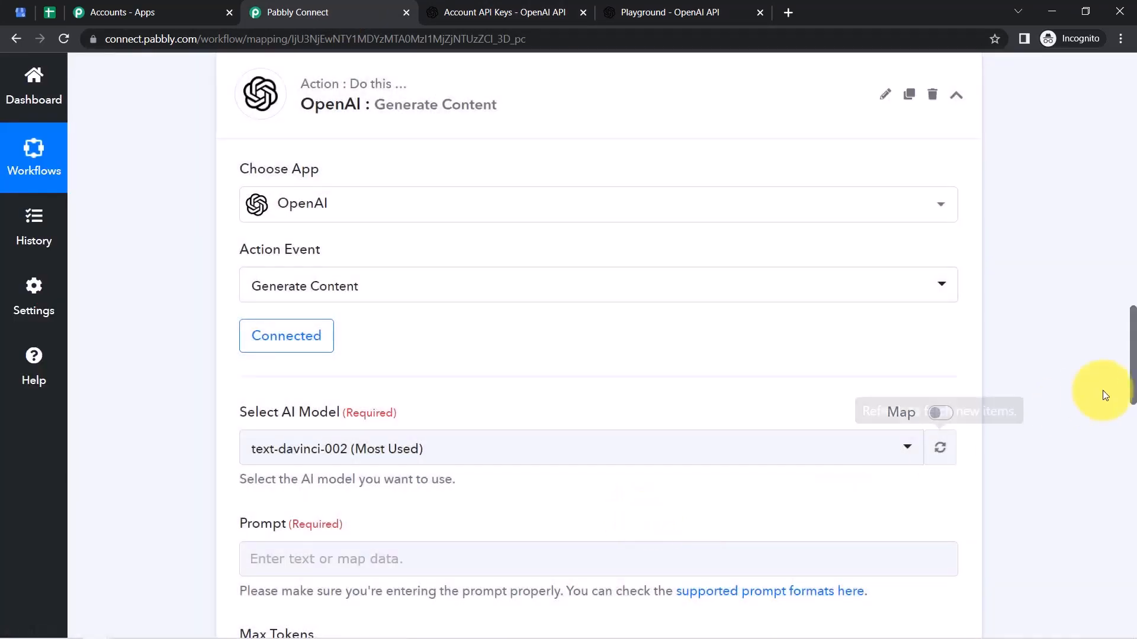
Choose text-davinci-002 (Most Used) as the AI model for the OpenAI Generate Content action
{"action": "left_click_drag", "start_coordinate": [1133, 368], "coordinate": [1134, 413]}
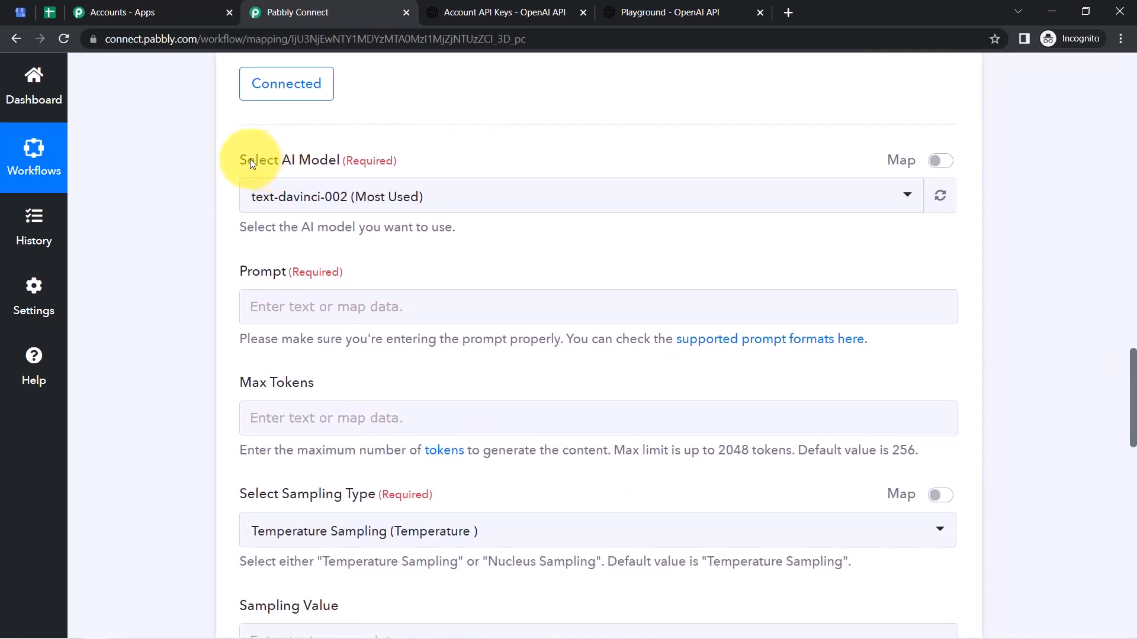
{"action": "left_click_drag", "start_coordinate": [247, 160], "coordinate": [375, 163]}
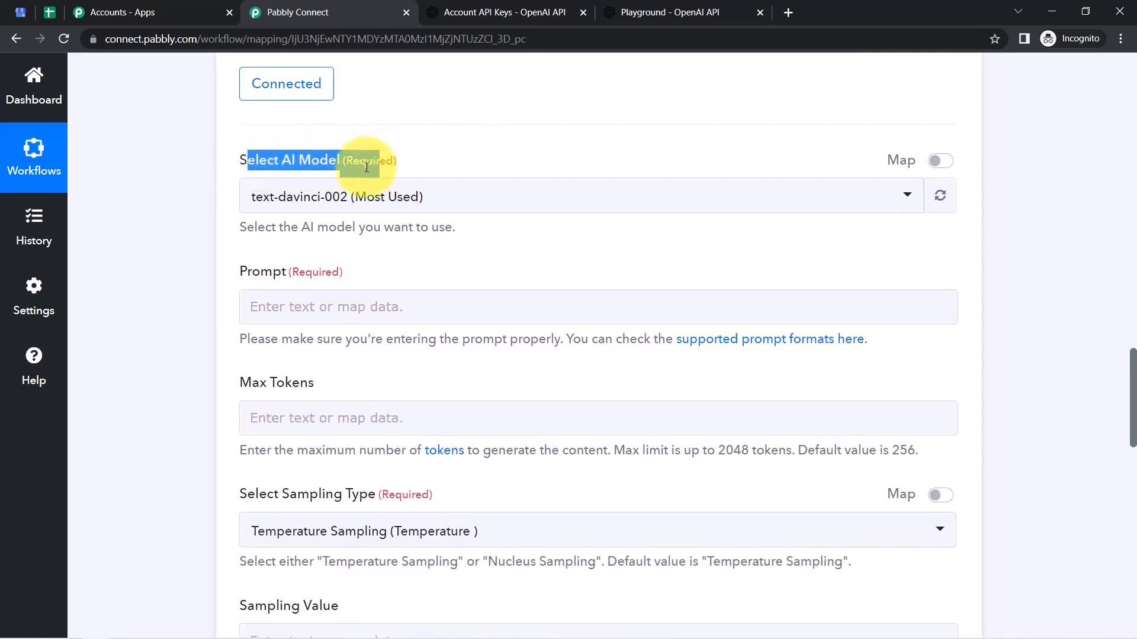
{"action": "left_click", "coordinate": [289, 195]}
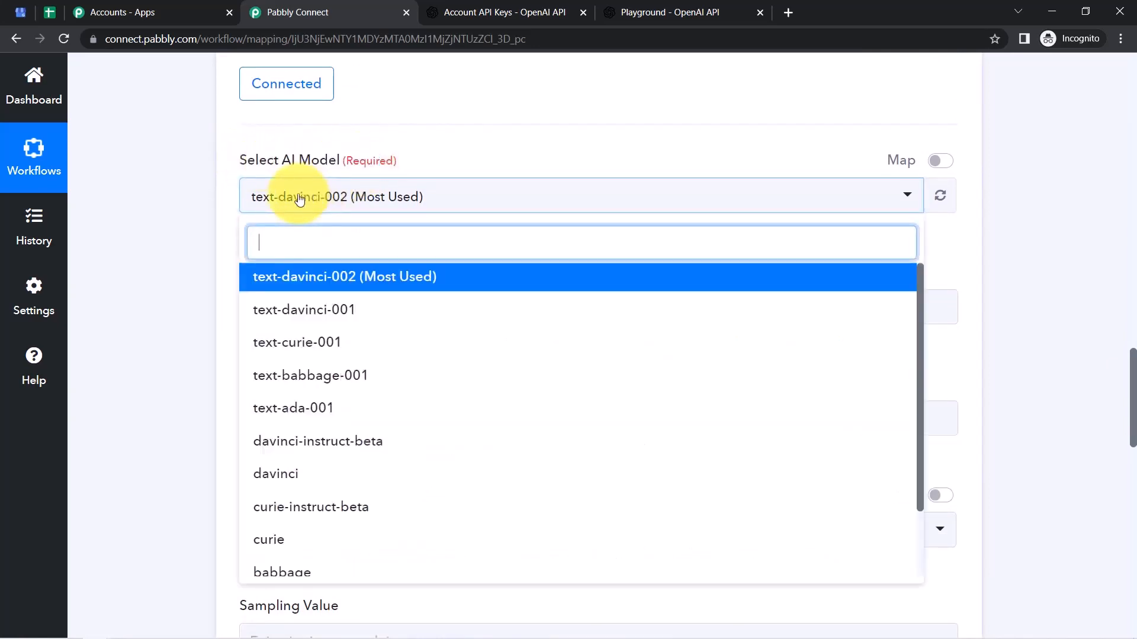
{"action": "left_click", "coordinate": [276, 285]}
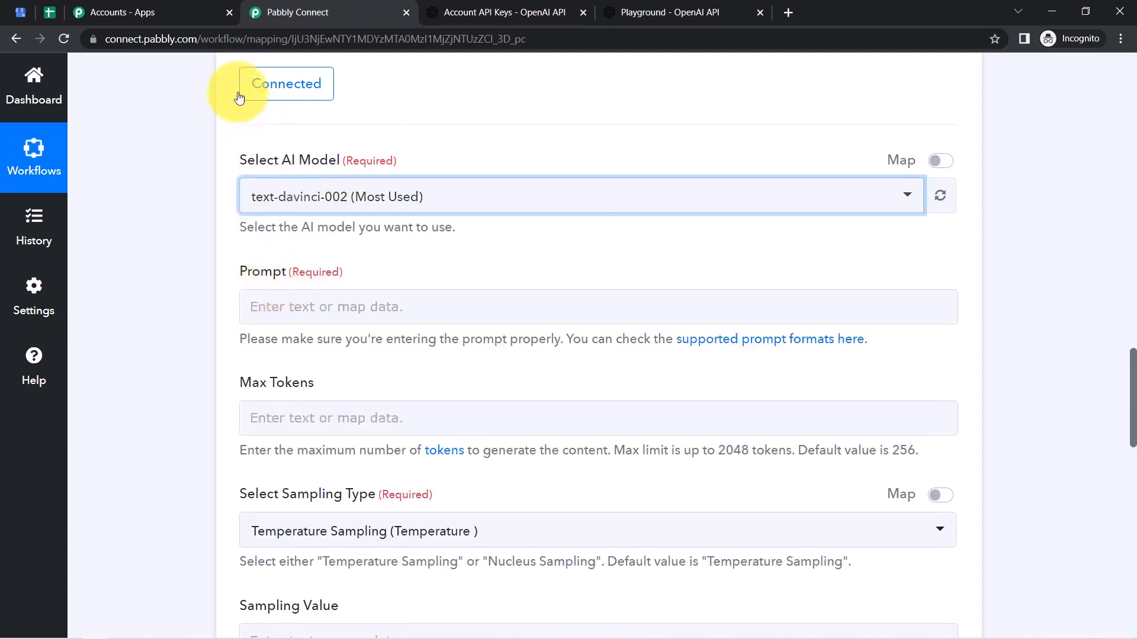
Check the model setting in the OpenAI Playground and read the prompt format guidance in the Pabbly Connect action
{"action": "left_click", "coordinate": [451, 19]}
{"action": "left_click_drag", "start_coordinate": [616, 18], "coordinate": [465, 13]}
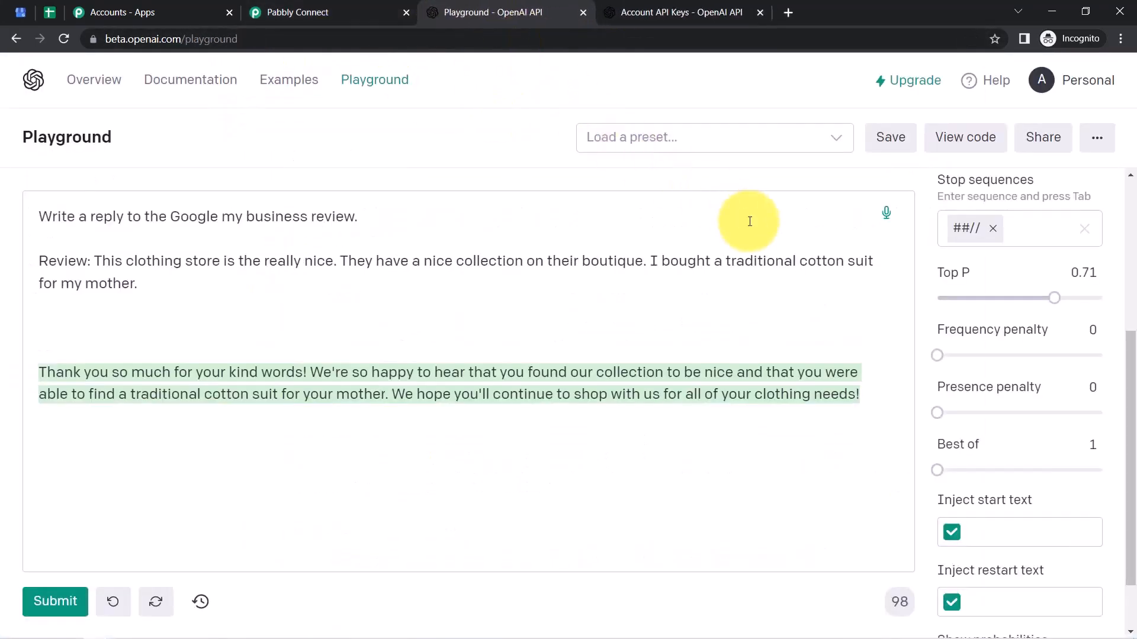
{"action": "left_click_drag", "start_coordinate": [1129, 349], "coordinate": [1132, 198]}
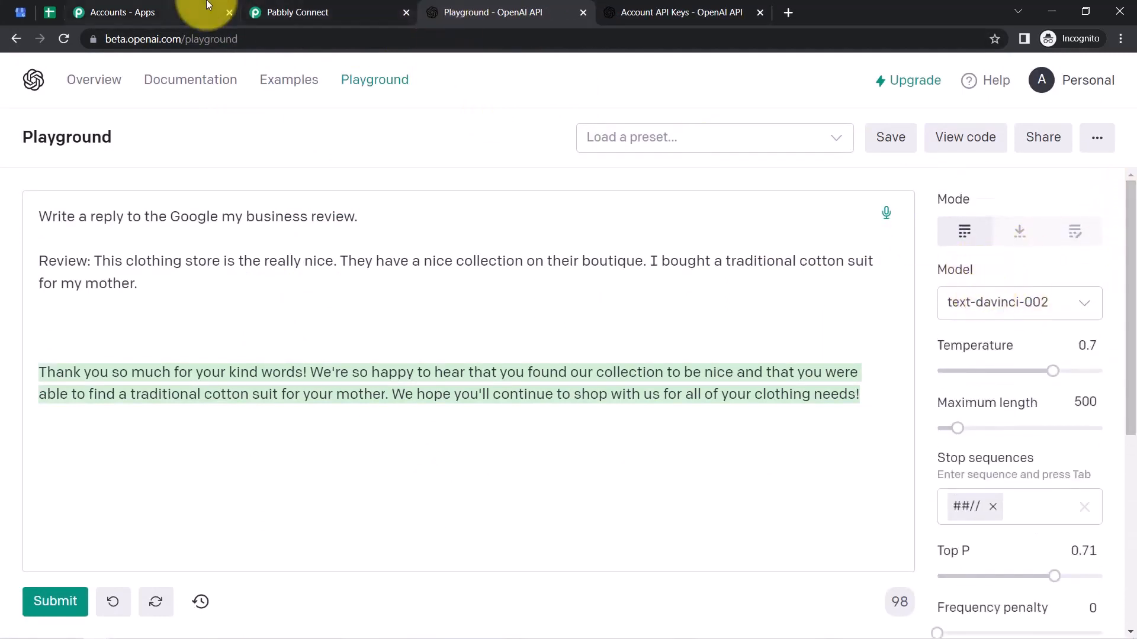
{"action": "left_click", "coordinate": [308, 13]}
{"action": "left_click_drag", "start_coordinate": [240, 272], "coordinate": [305, 268]}
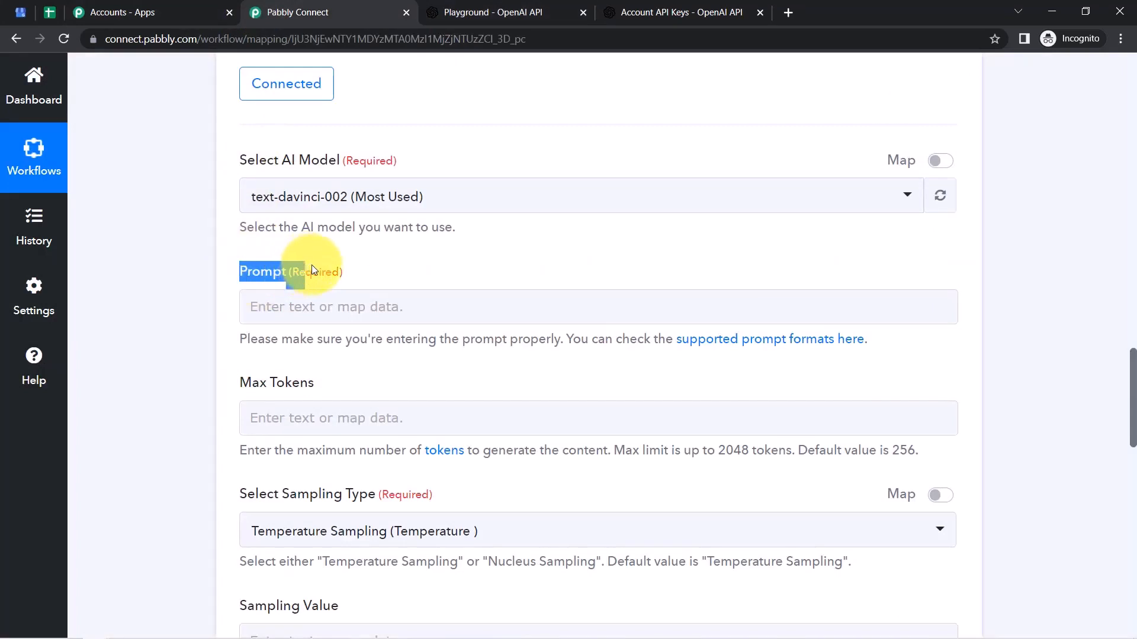
{"action": "left_click_drag", "start_coordinate": [247, 338], "coordinate": [645, 338]}
{"action": "left_click_drag", "start_coordinate": [858, 352], "coordinate": [693, 338]}
{"action": "left_click", "coordinate": [629, 340]}
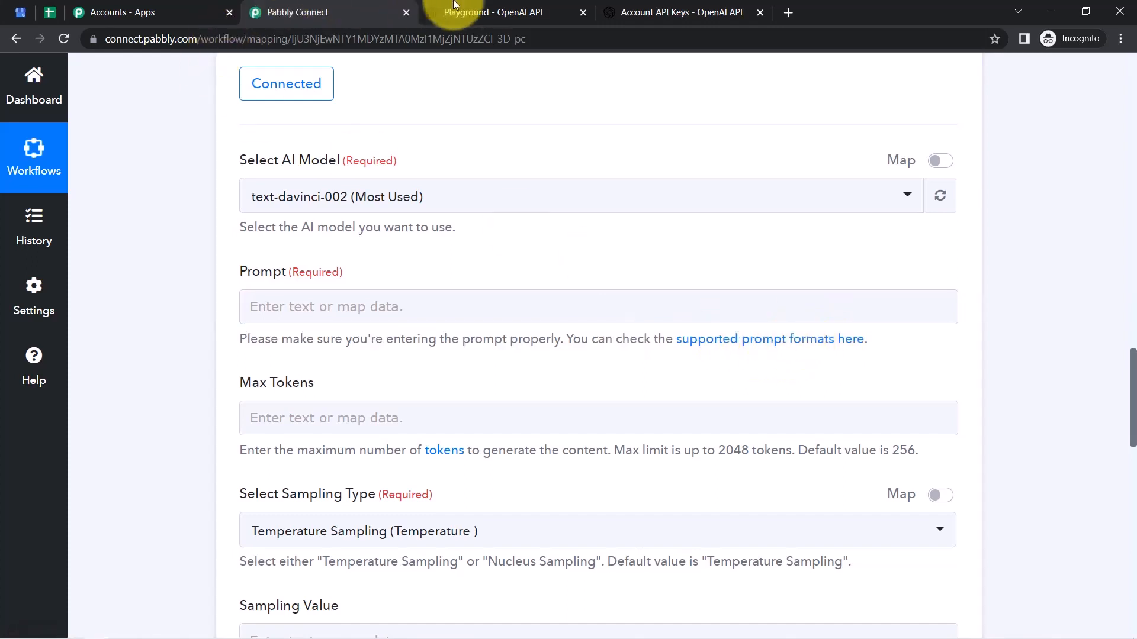
Copy "Write a reply to the Google my business review." from the Playground into the action's Prompt, followed by blank lines
{"action": "left_click", "coordinate": [473, 11]}
{"action": "left_click_drag", "start_coordinate": [362, 217], "coordinate": [24, 215]}
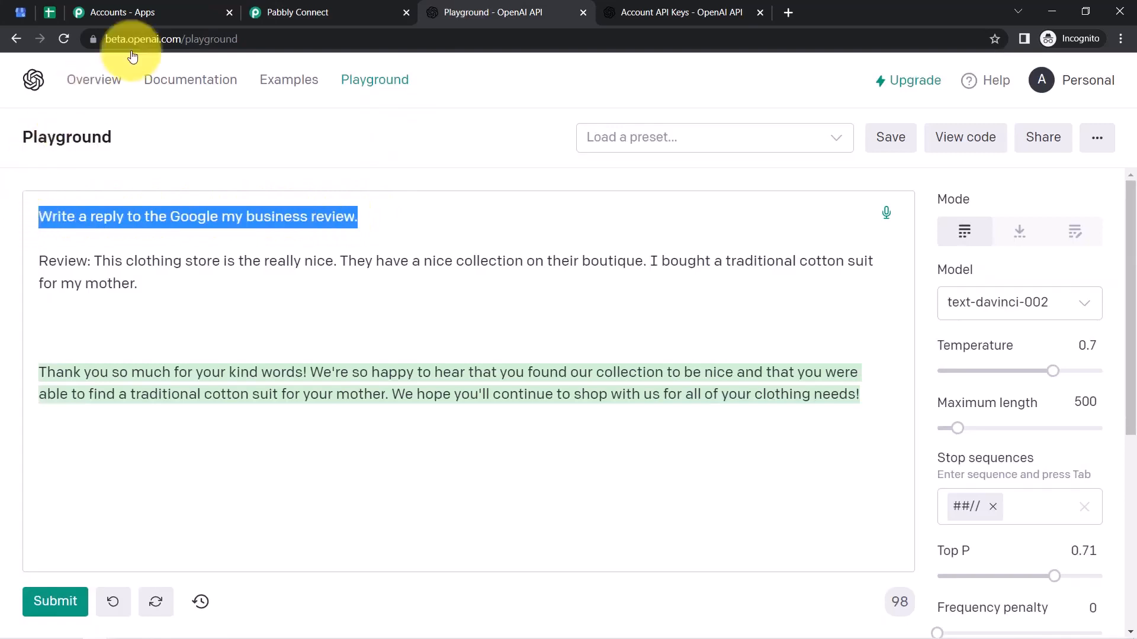
{"action": "left_click", "coordinate": [279, 10]}
{"action": "left_click", "coordinate": [279, 311]}
{"action": "key", "text": "ctrl+v"}
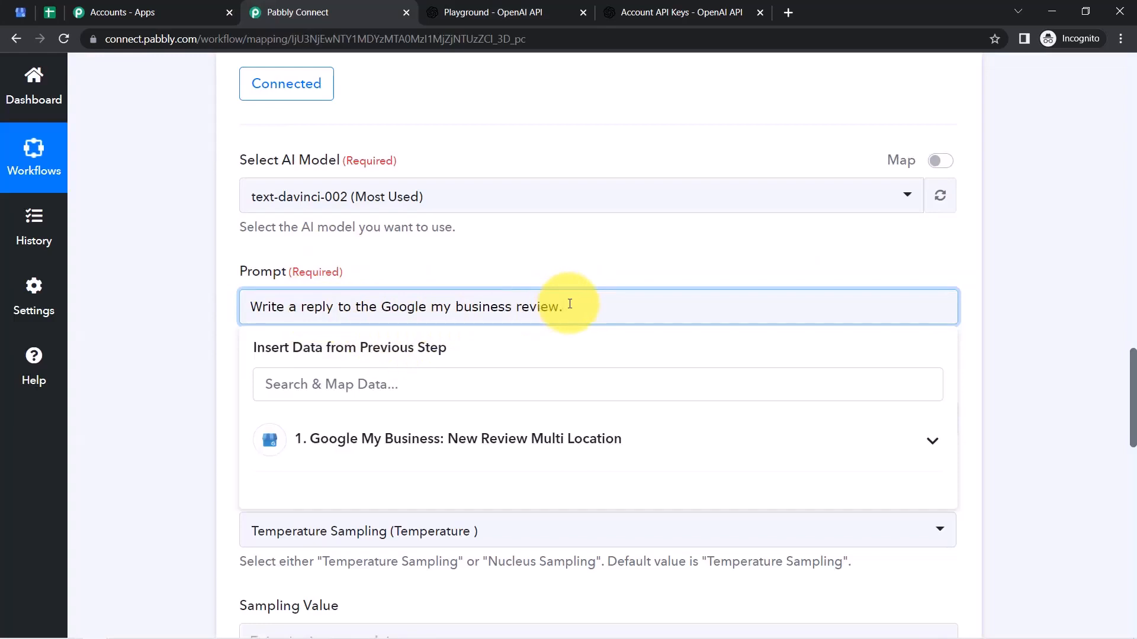
{"action": "key", "text": "Return"}
{"action": "key", "text": "Return"}
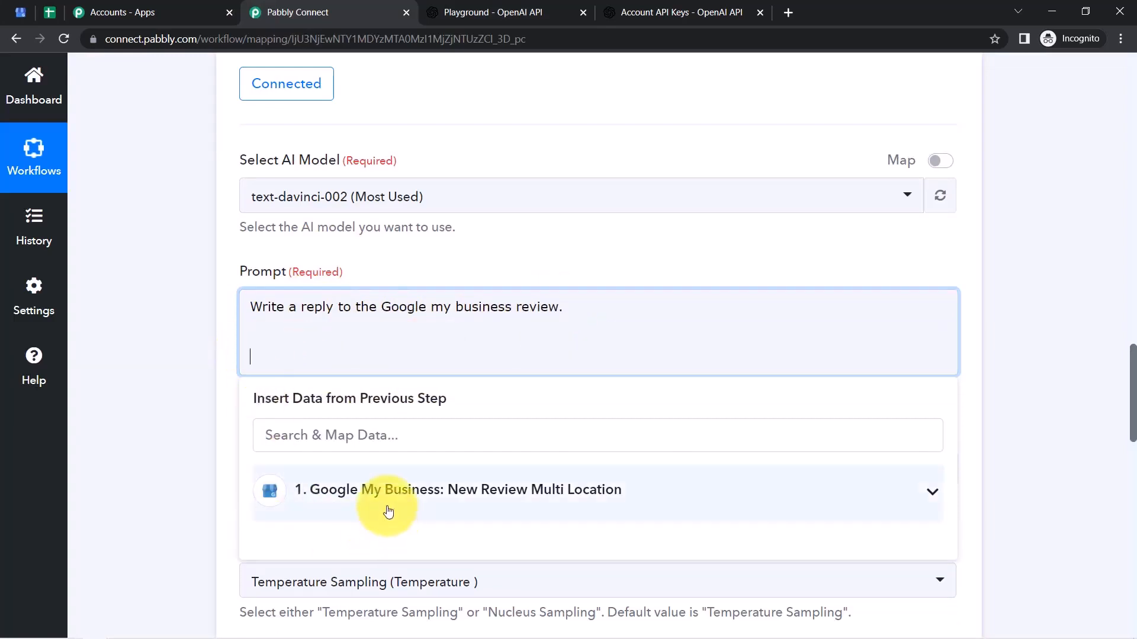
{"action": "left_click", "coordinate": [375, 491]}
{"action": "left_click", "coordinate": [375, 494]}
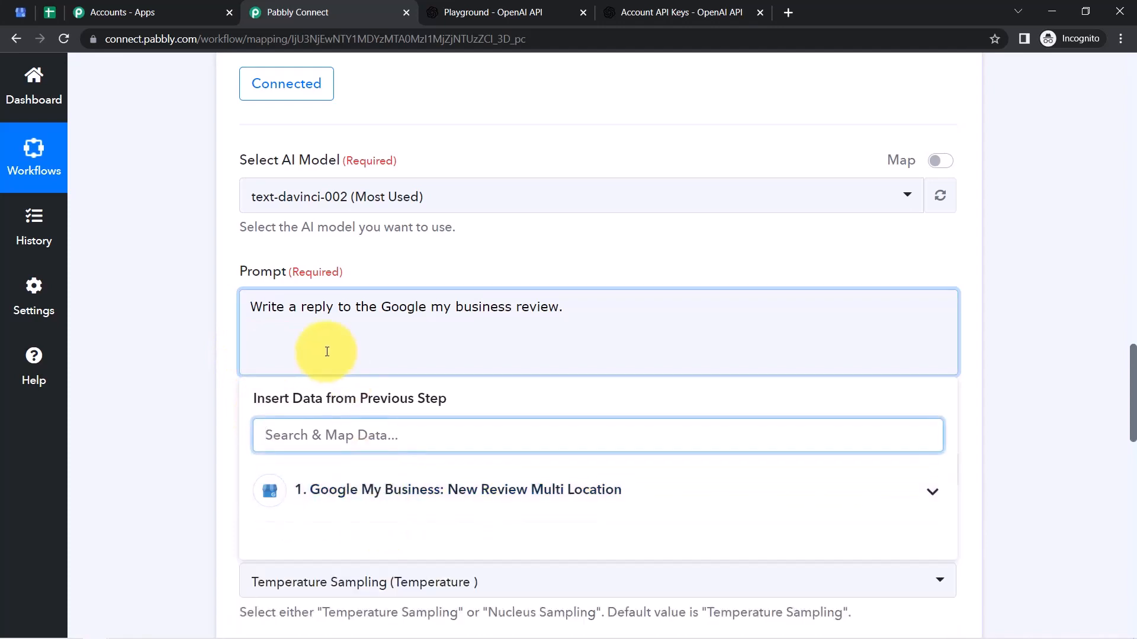
{"action": "left_click", "coordinate": [285, 357]}
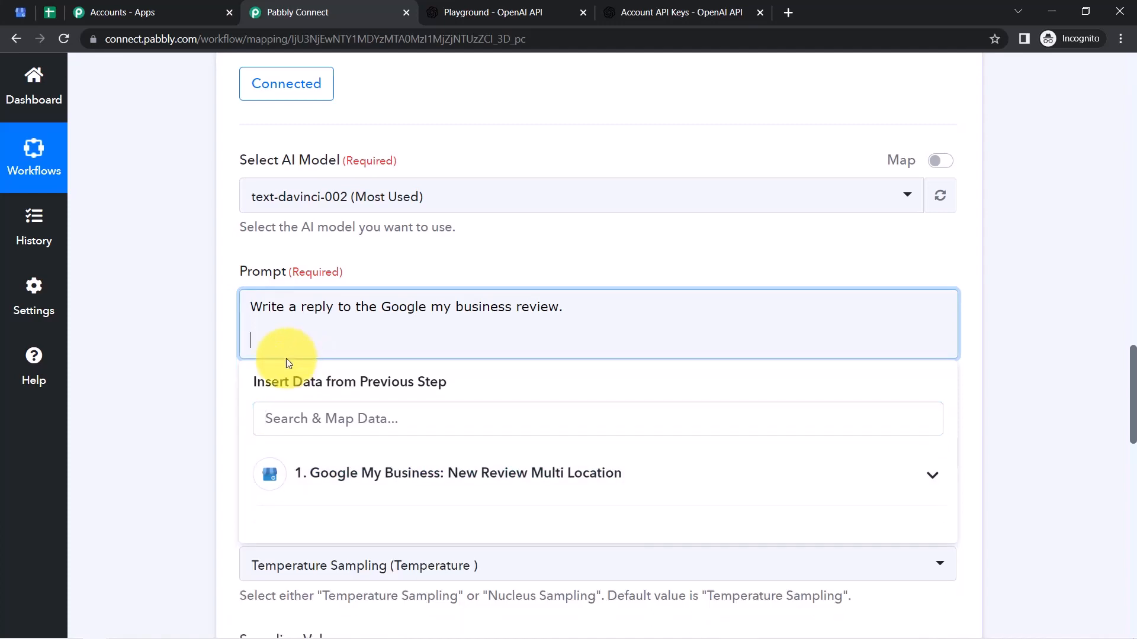
Reword the prompt instruction as "Write a professional reply to the Google My Business review."
{"action": "left_click", "coordinate": [296, 308]}
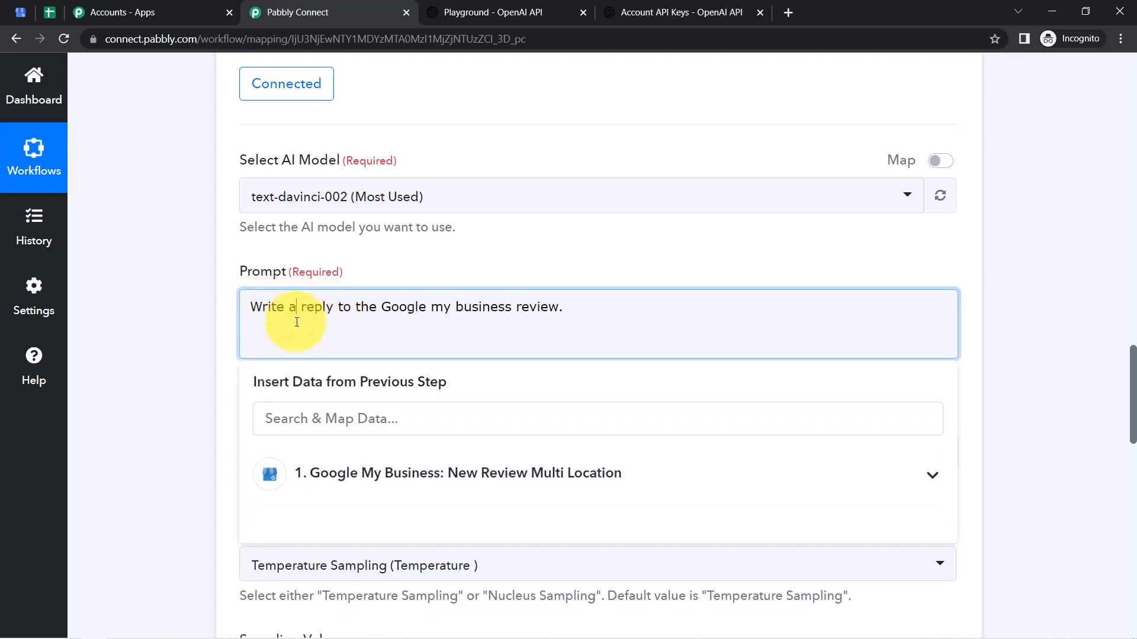
{"action": "type", "text": "professional"}
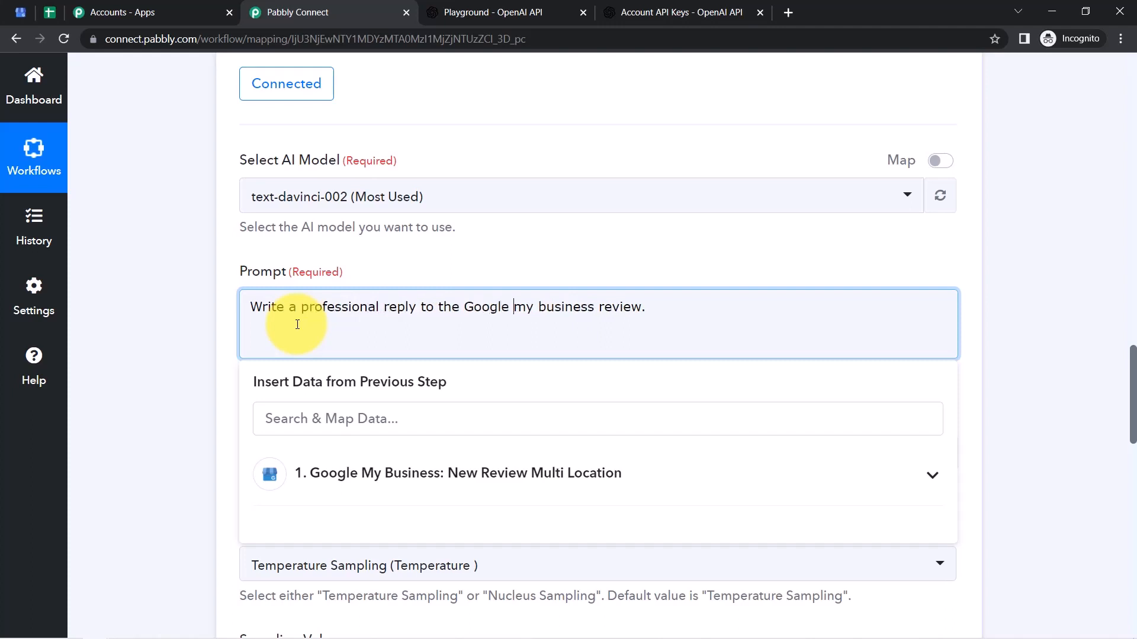
{"action": "key", "text": "Delete"}
{"action": "type", "text": "M"}
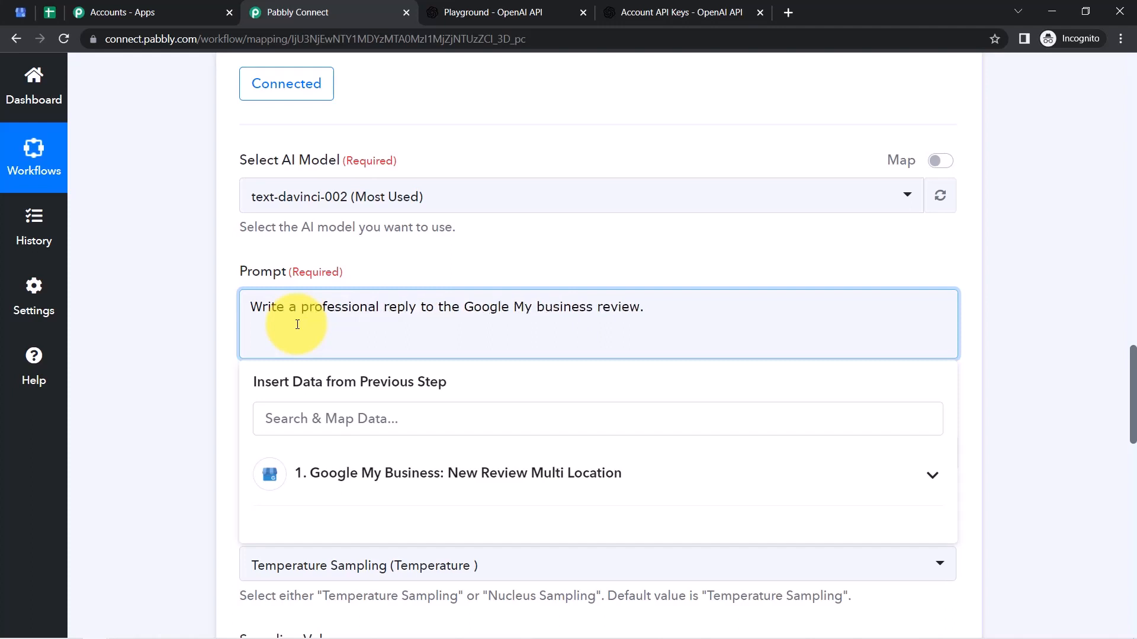
{"action": "key", "text": "Delete"}
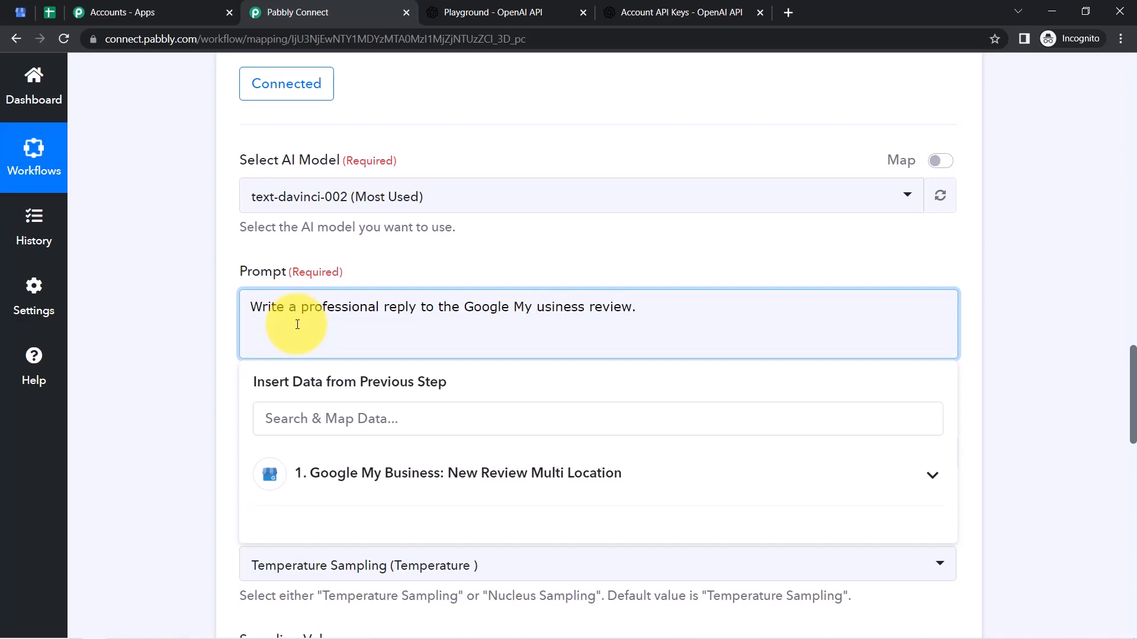
{"action": "type", "text": "B"}
{"action": "left_click", "coordinate": [207, 334]}
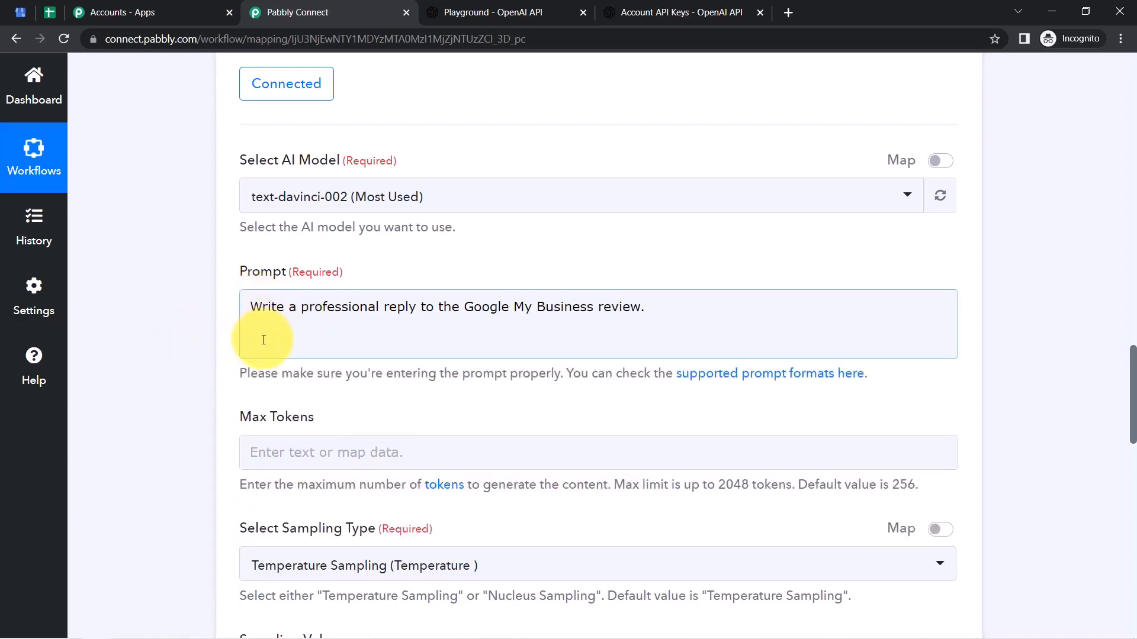
Check the Review Comment in the trigger response and map that field into the prompt below the instruction
{"action": "left_click", "coordinate": [263, 339]}
{"action": "left_click_drag", "start_coordinate": [1134, 422], "coordinate": [1133, 302]}
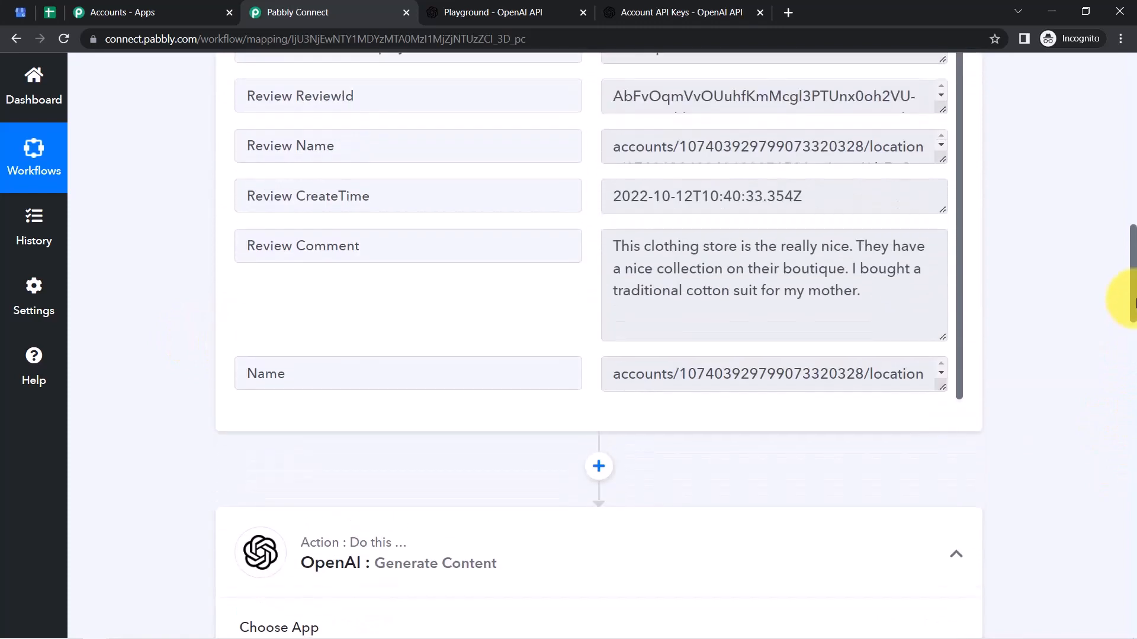
{"action": "left_click", "coordinate": [636, 272]}
{"action": "key", "text": "ctrl+a"}
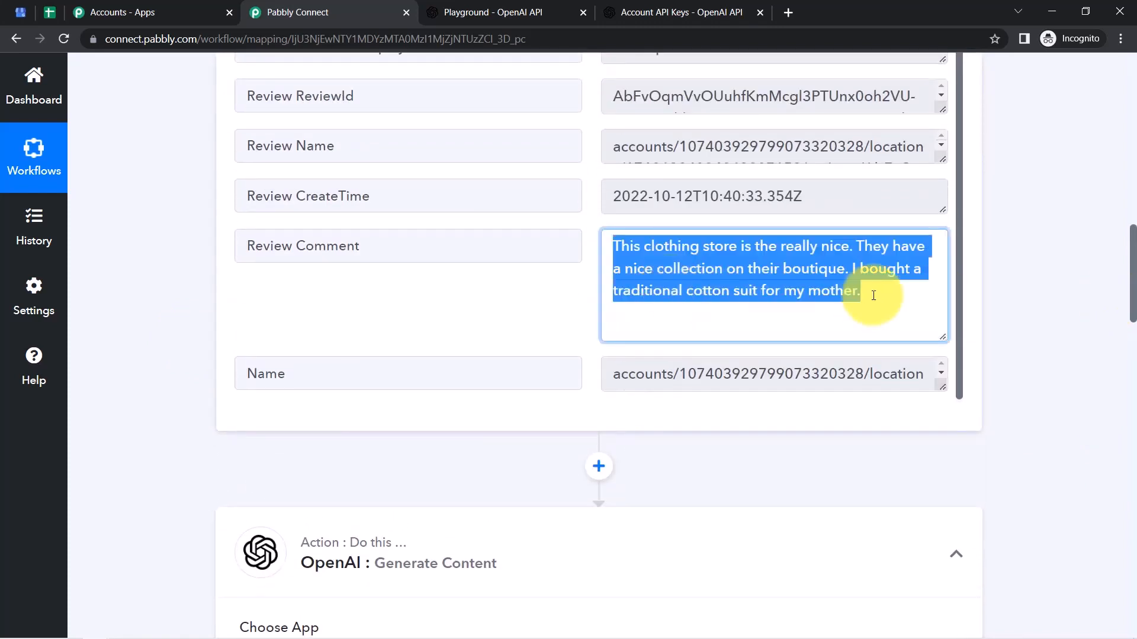
{"action": "left_click_drag", "start_coordinate": [1133, 283], "coordinate": [1119, 392]}
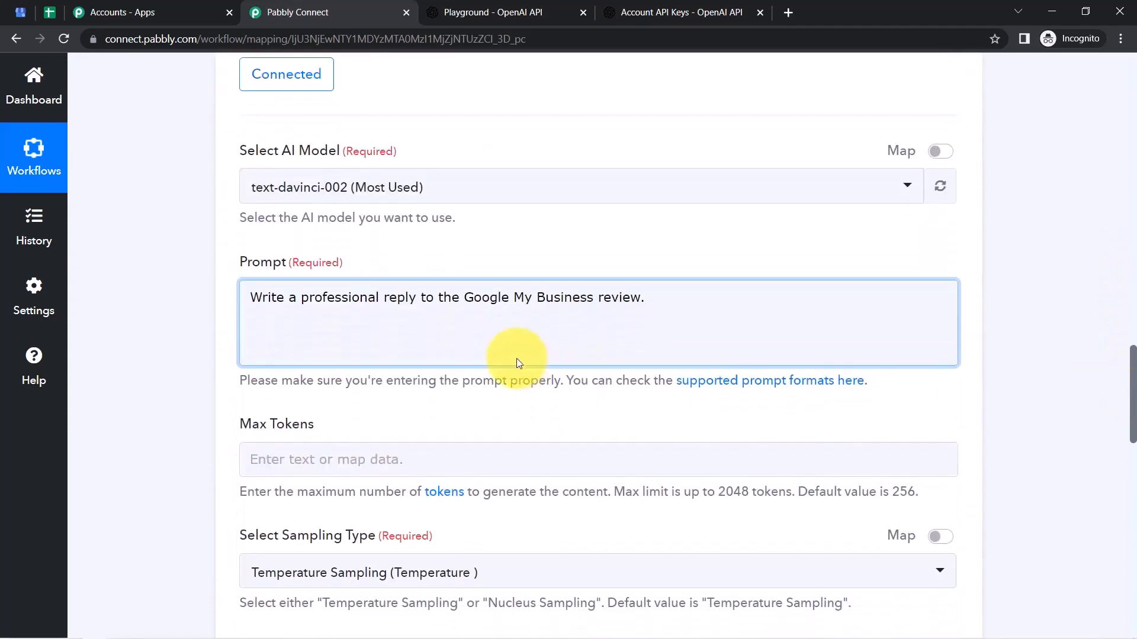
{"action": "left_click", "coordinate": [258, 334]}
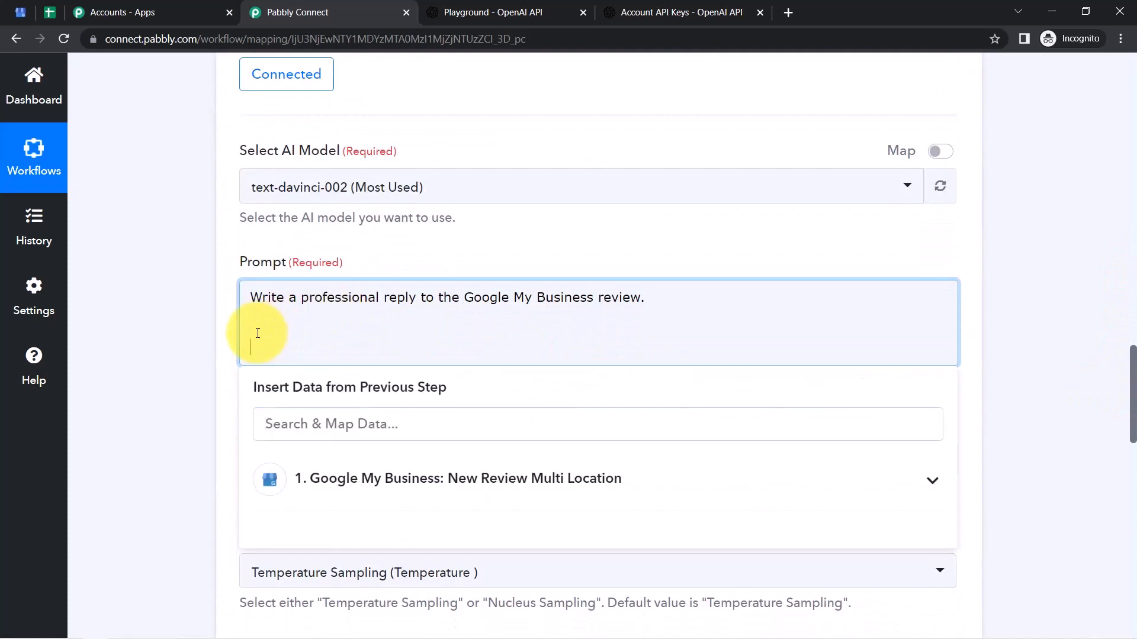
{"action": "left_click", "coordinate": [354, 480]}
{"action": "left_click", "coordinate": [302, 411]}
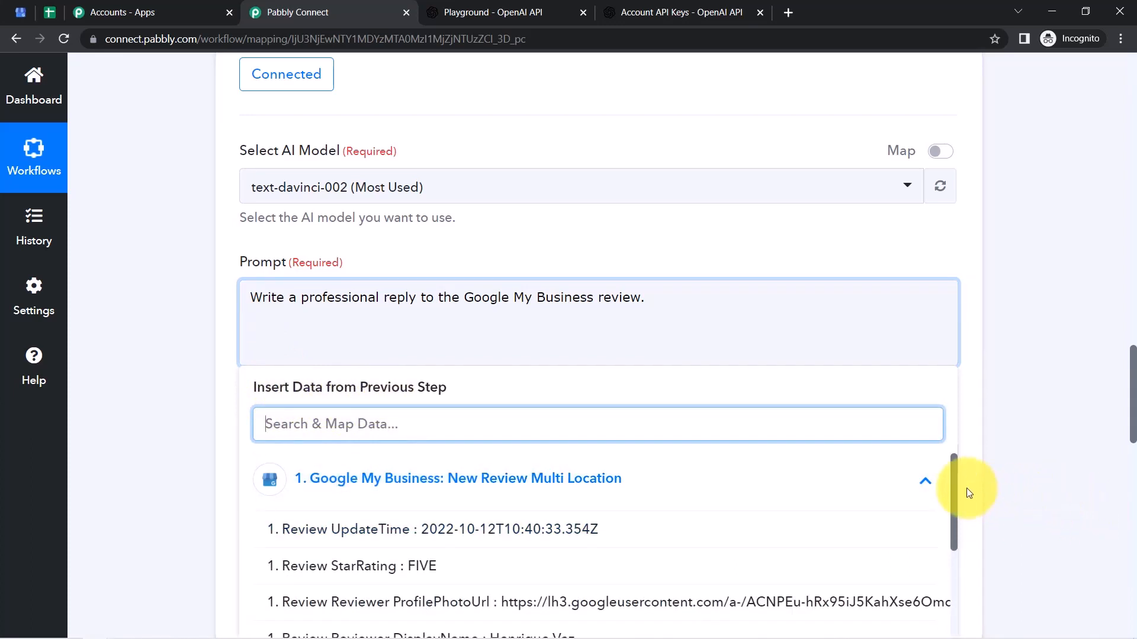
{"action": "left_click_drag", "start_coordinate": [956, 484], "coordinate": [930, 586]}
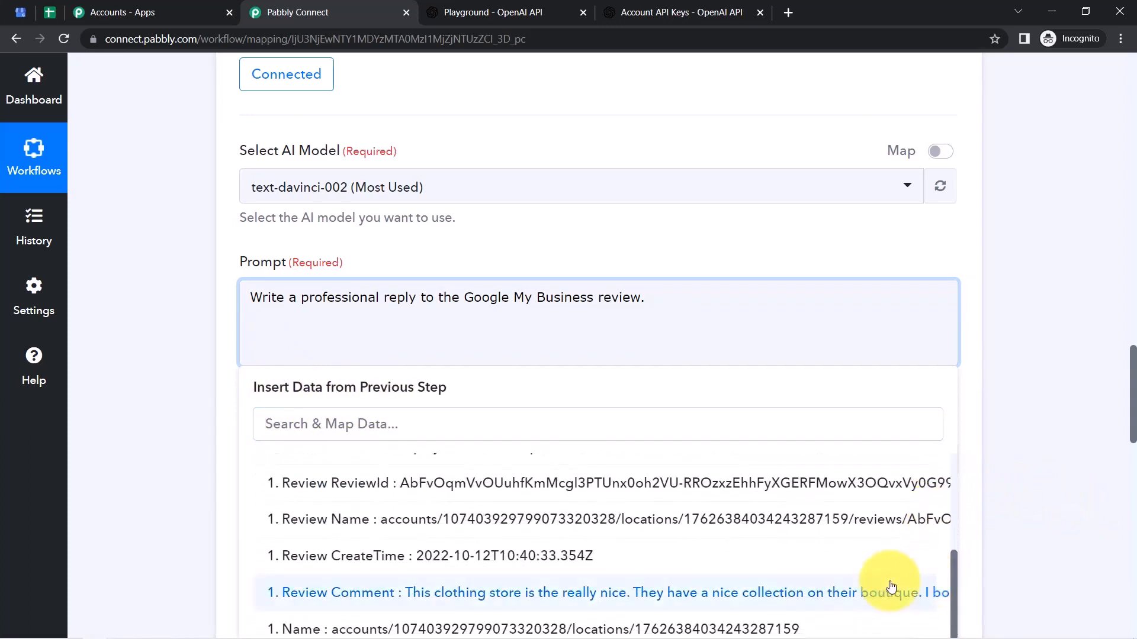
{"action": "left_click", "coordinate": [474, 598]}
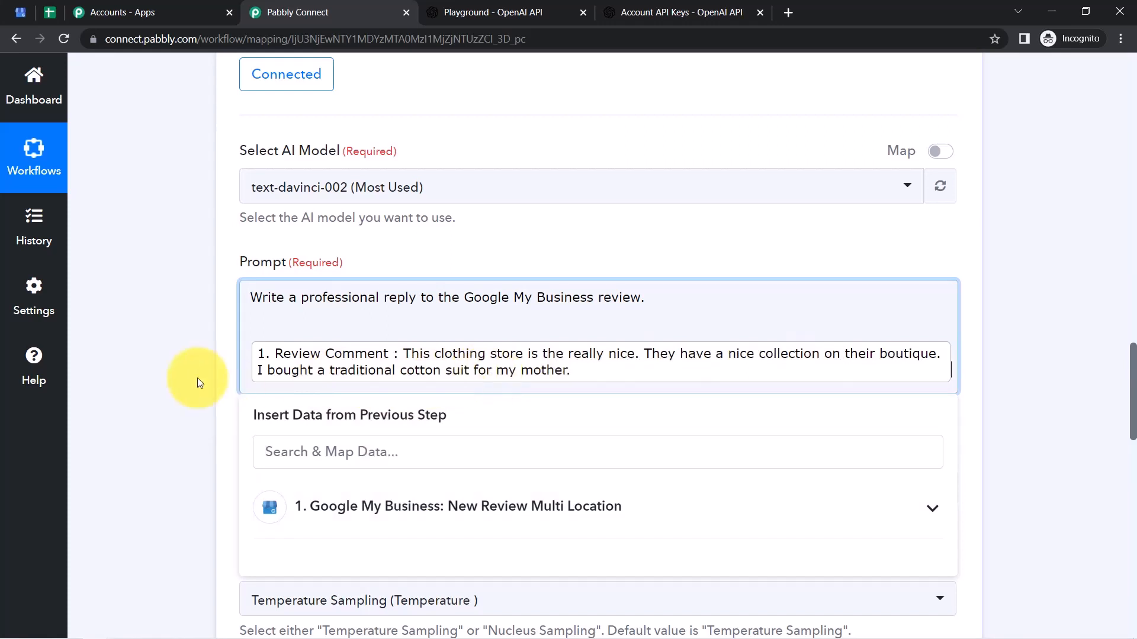
{"action": "left_click", "coordinate": [155, 374]}
Compare the penalty, stop sequence and Best Of fields with the Playground settings and read the penalties' default values
{"action": "left_click_drag", "start_coordinate": [1133, 369], "coordinate": [1129, 498]}
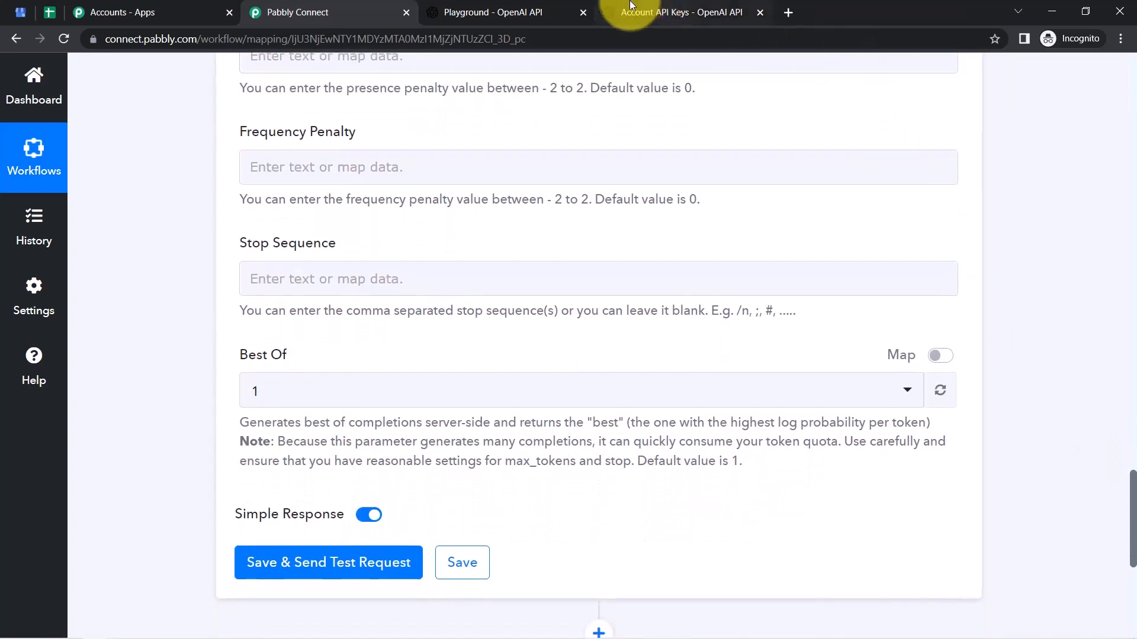
{"action": "left_click", "coordinate": [505, 12]}
{"action": "left_click_drag", "start_coordinate": [1131, 232], "coordinate": [1119, 334]}
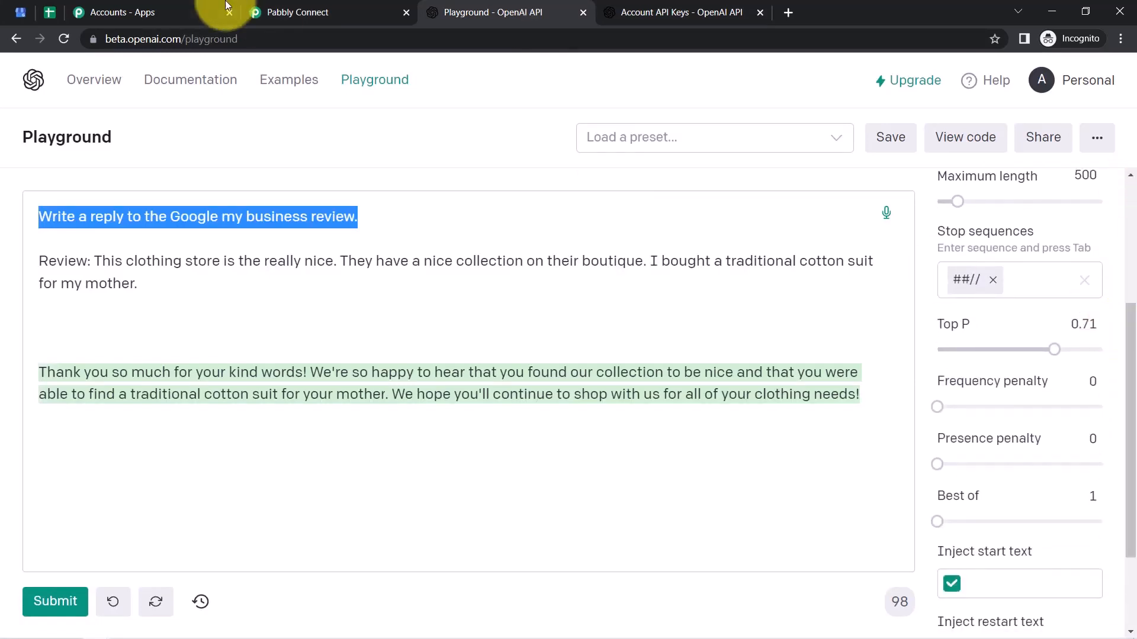
{"action": "left_click", "coordinate": [287, 5]}
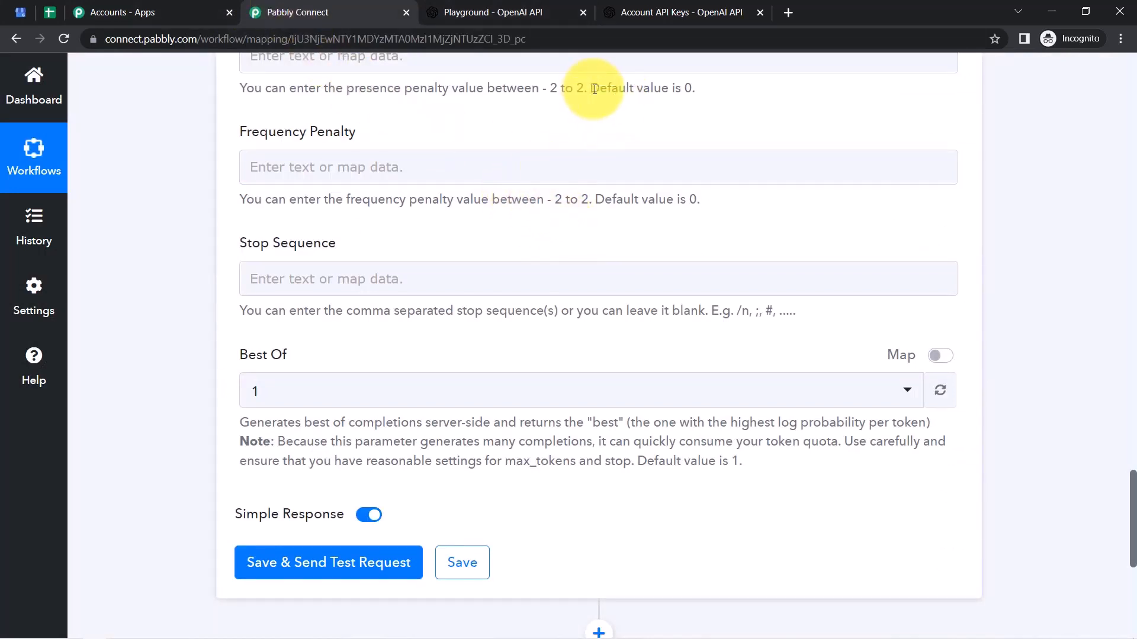
{"action": "left_click_drag", "start_coordinate": [592, 88], "coordinate": [661, 91]}
{"action": "left_click_drag", "start_coordinate": [595, 200], "coordinate": [754, 198]}
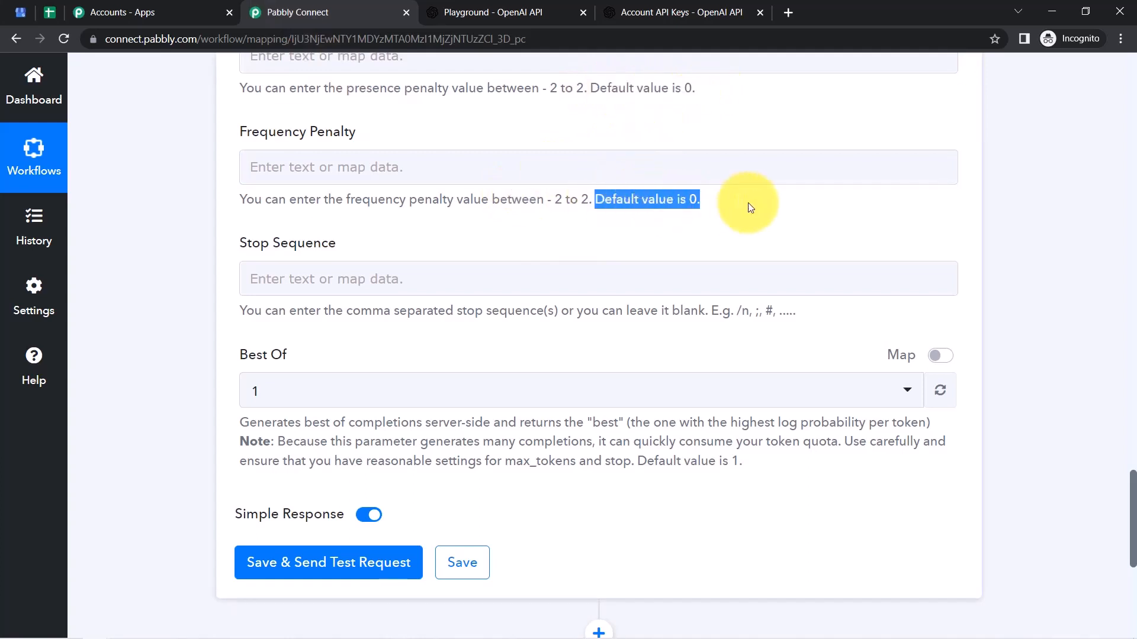
Keep the remaining OpenAI settings at their defaults, then save the action and send a test request
{"action": "left_click_drag", "start_coordinate": [1132, 490], "coordinate": [1133, 421]}
{"action": "scroll", "coordinate": [1134, 421], "scroll_direction": "down", "scroll_amount": 3}
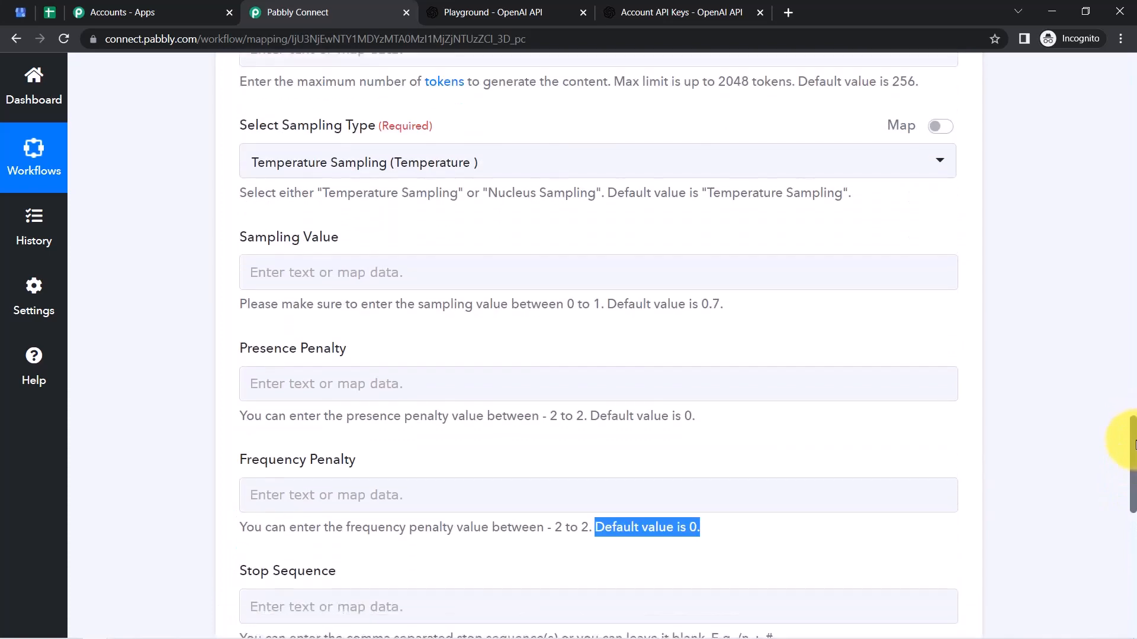
{"action": "scroll", "coordinate": [1131, 473], "scroll_direction": "down", "scroll_amount": 10}
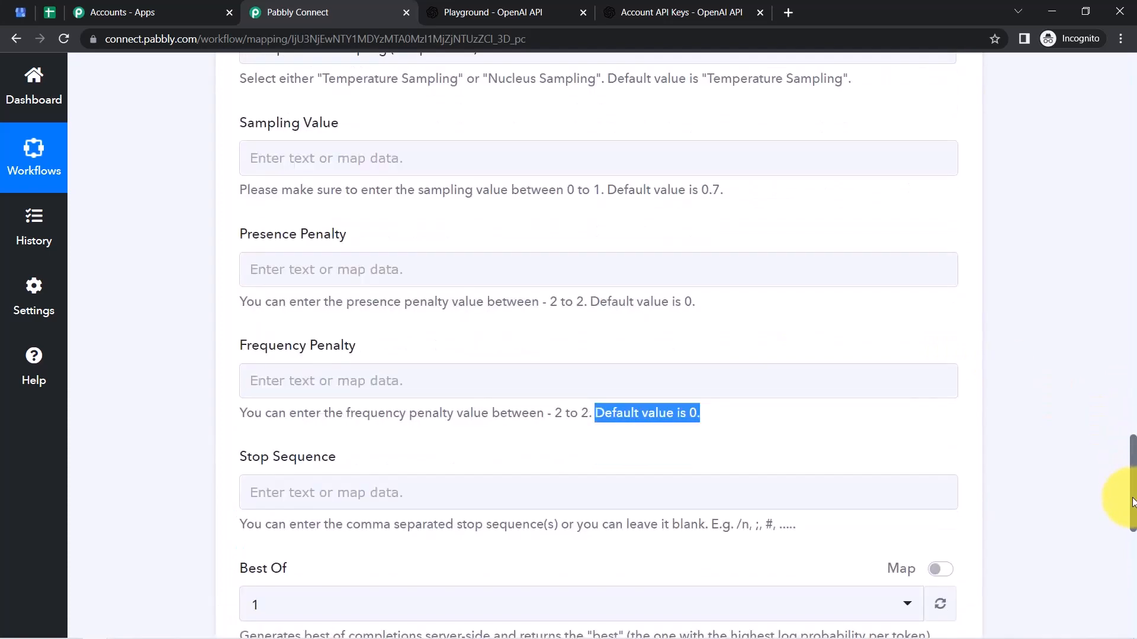
{"action": "left_click", "coordinate": [262, 288]}
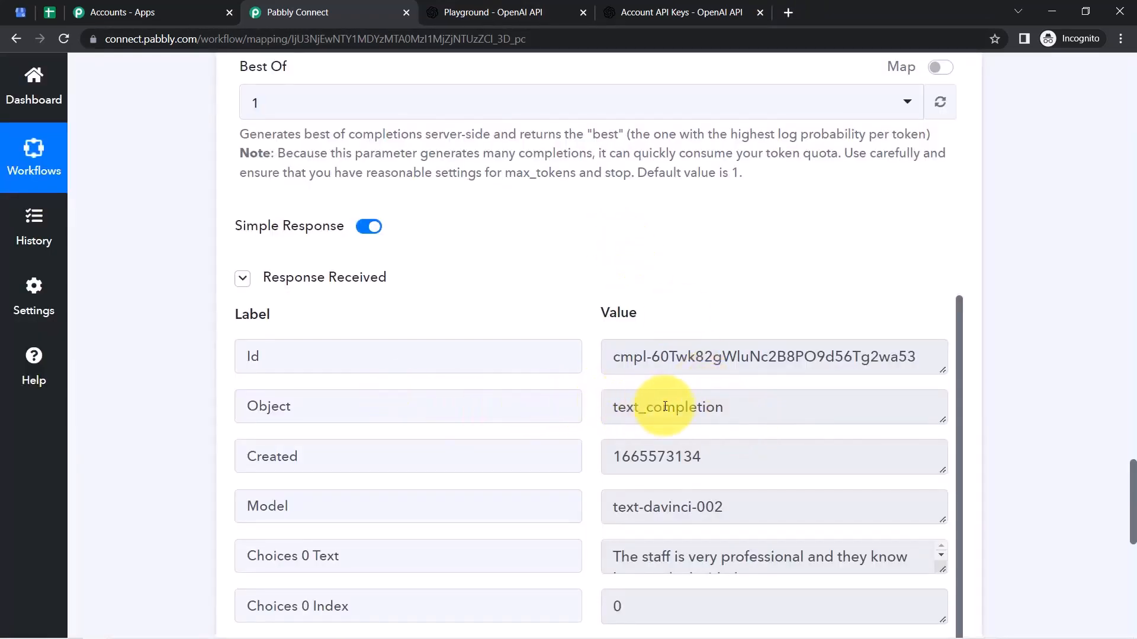
Locate Choices 0 Text in the received response and enlarge its value box
{"action": "left_click_drag", "start_coordinate": [662, 407], "coordinate": [617, 407]}
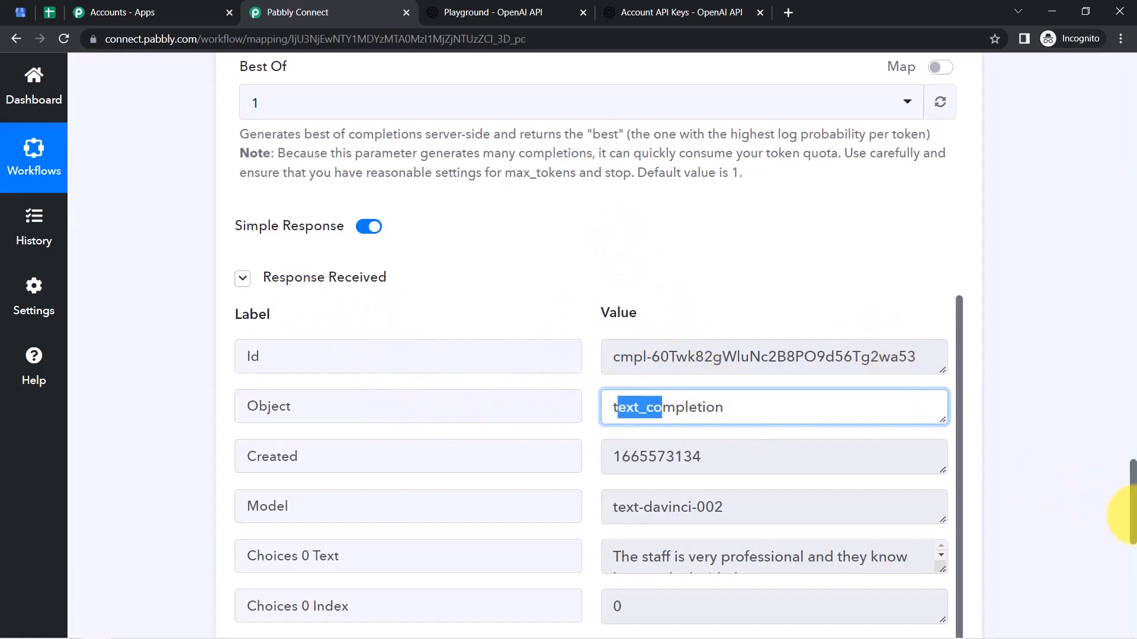
{"action": "left_click_drag", "start_coordinate": [1132, 504], "coordinate": [1131, 541]}
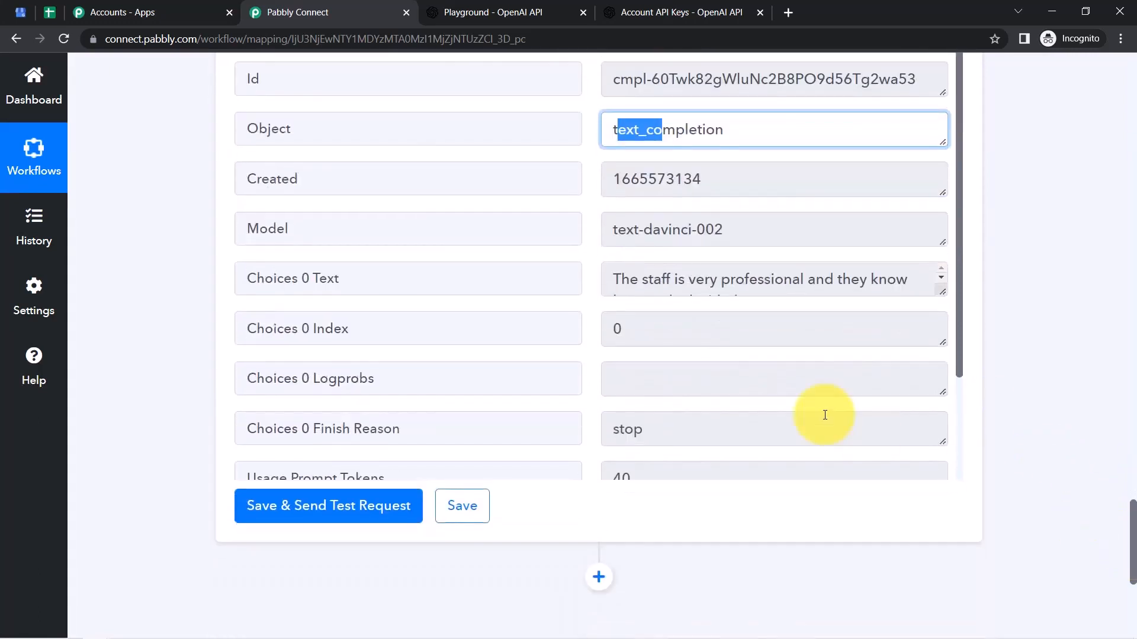
{"action": "left_click_drag", "start_coordinate": [265, 281], "coordinate": [380, 294]}
{"action": "left_click_drag", "start_coordinate": [944, 293], "coordinate": [944, 467]}
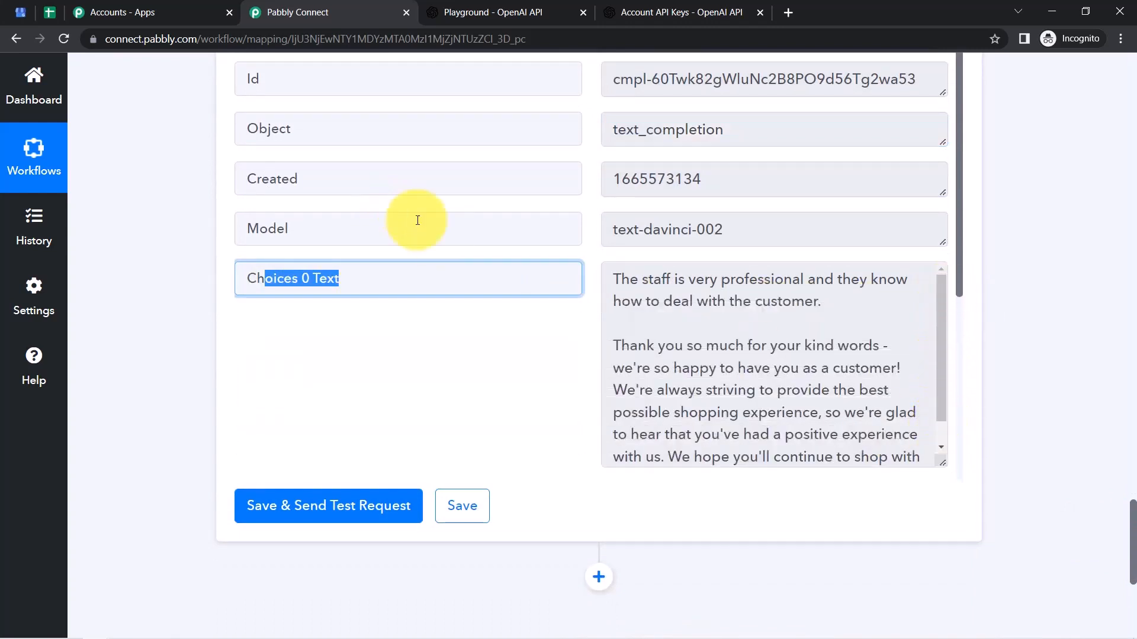
Read the whole generated review reply in the Choices 0 Text value
{"action": "left_click_drag", "start_coordinate": [715, 286], "coordinate": [815, 305]}
{"action": "left_click_drag", "start_coordinate": [663, 346], "coordinate": [806, 436]}
{"action": "left_click", "coordinate": [928, 325]}
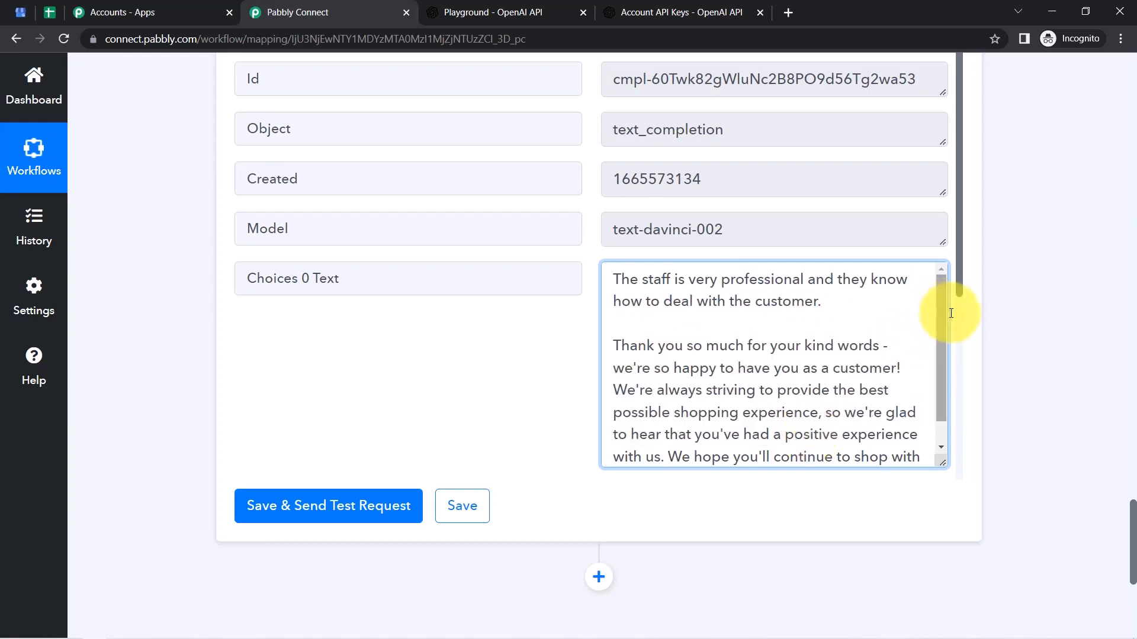
{"action": "left_click_drag", "start_coordinate": [944, 320], "coordinate": [939, 355]}
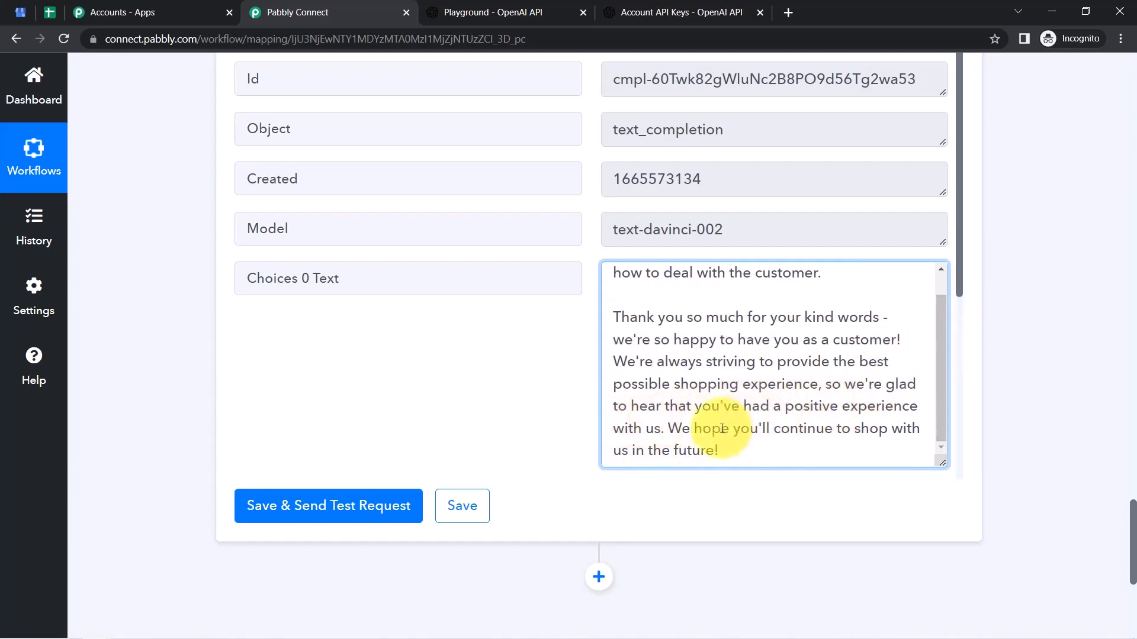
{"action": "left_click_drag", "start_coordinate": [700, 437], "coordinate": [729, 465]}
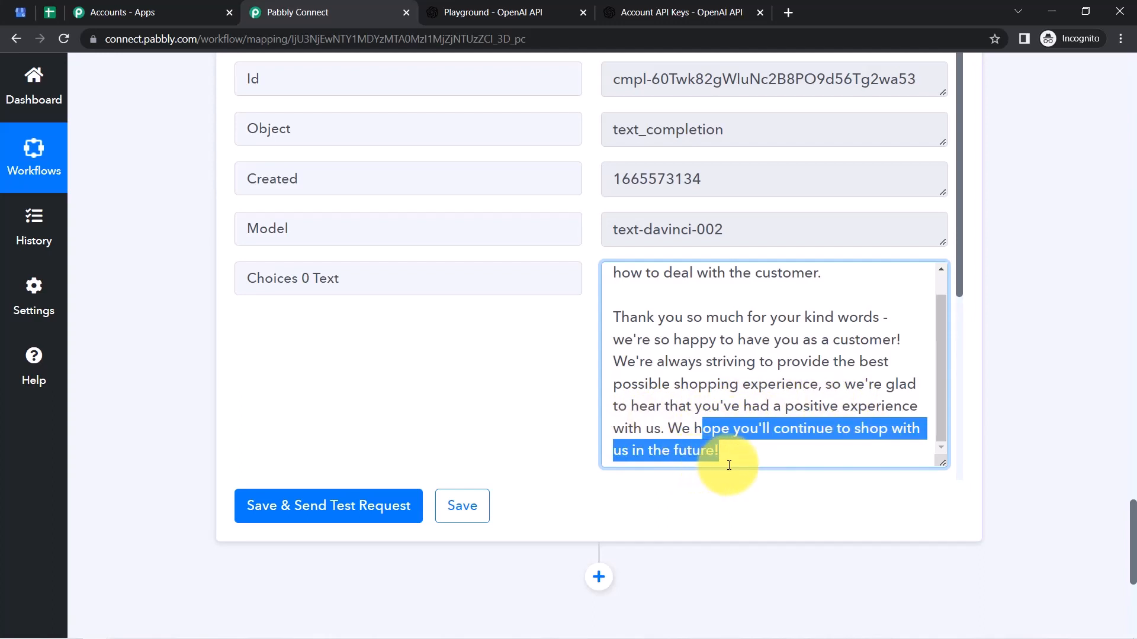
{"action": "left_click", "coordinate": [711, 351]}
{"action": "left_click_drag", "start_coordinate": [638, 267], "coordinate": [692, 423]}
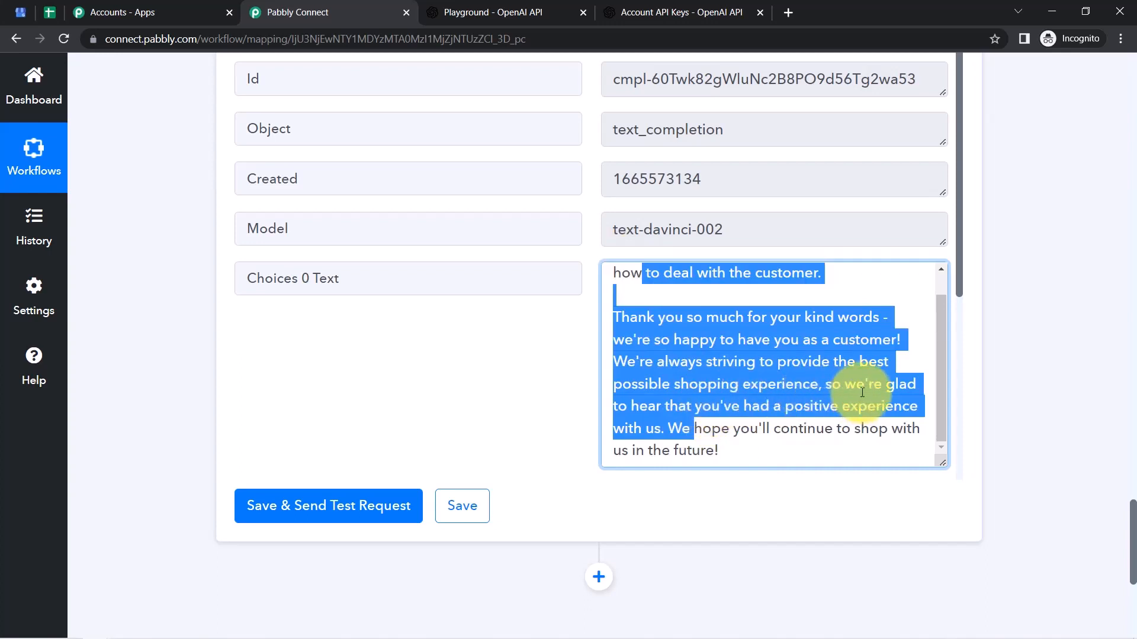
{"action": "left_click", "coordinate": [766, 374]}
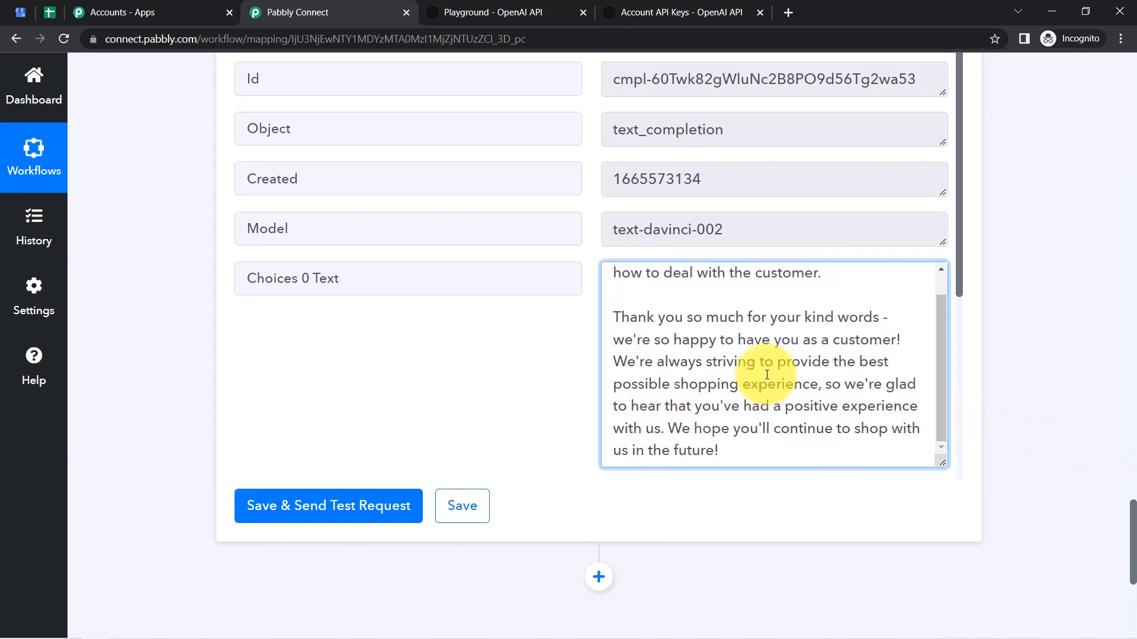
{"action": "triple_click", "coordinate": [767, 375]}
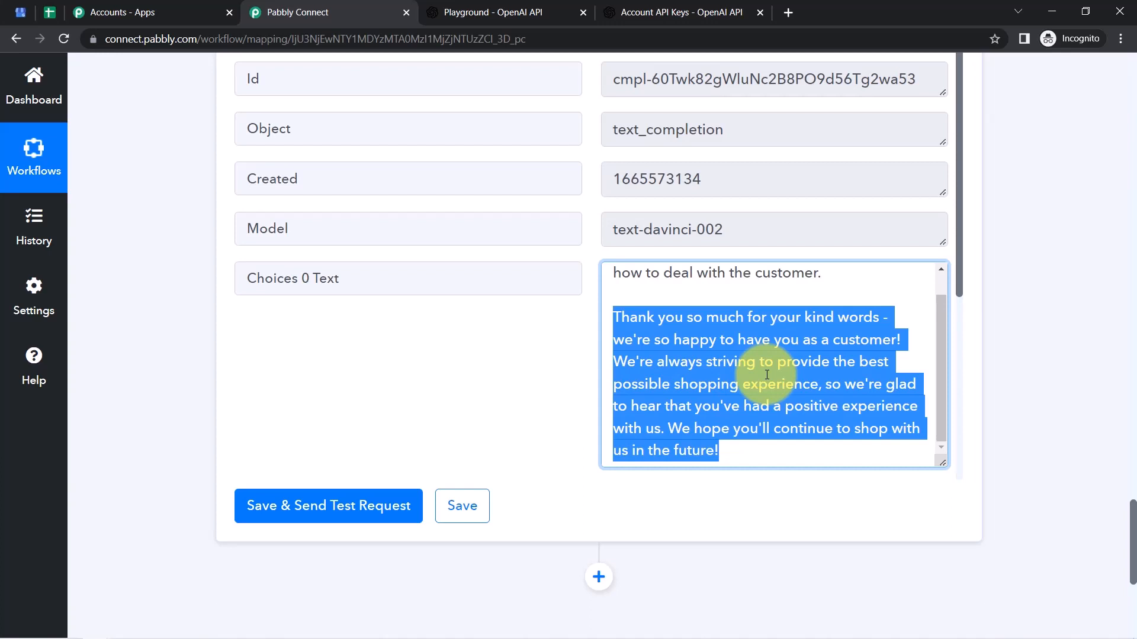
Add another action step below the OpenAI action and switch to the Google My Business Reviews & Replies spreadsheet
{"action": "left_click_drag", "start_coordinate": [1132, 514], "coordinate": [1132, 569]}
{"action": "left_click", "coordinate": [599, 211]}
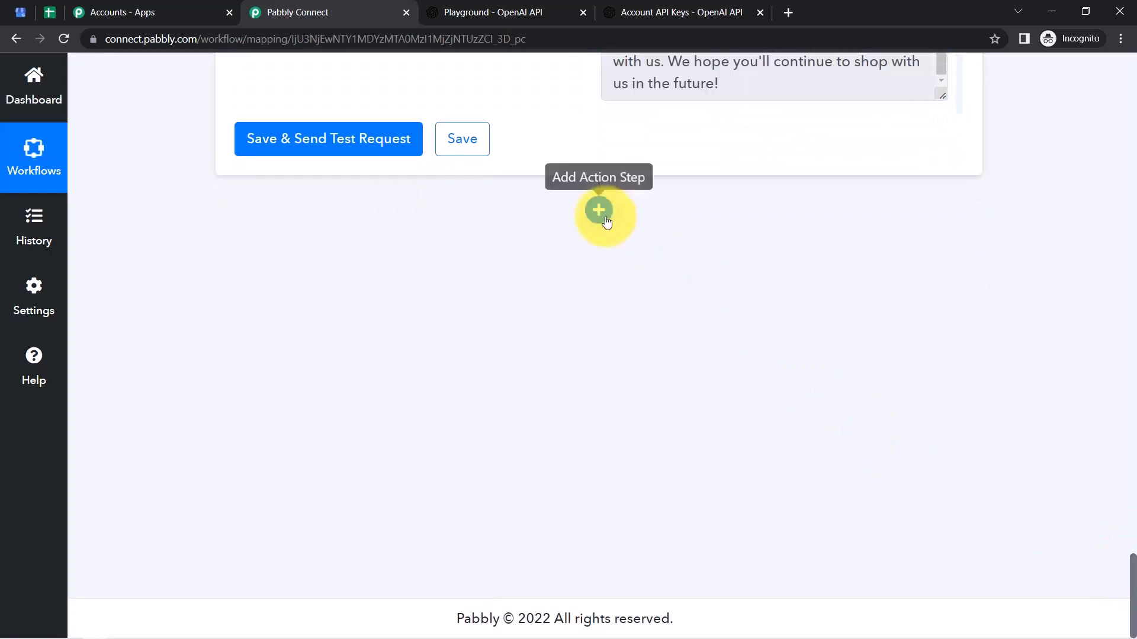
{"action": "left_click", "coordinate": [39, 15]}
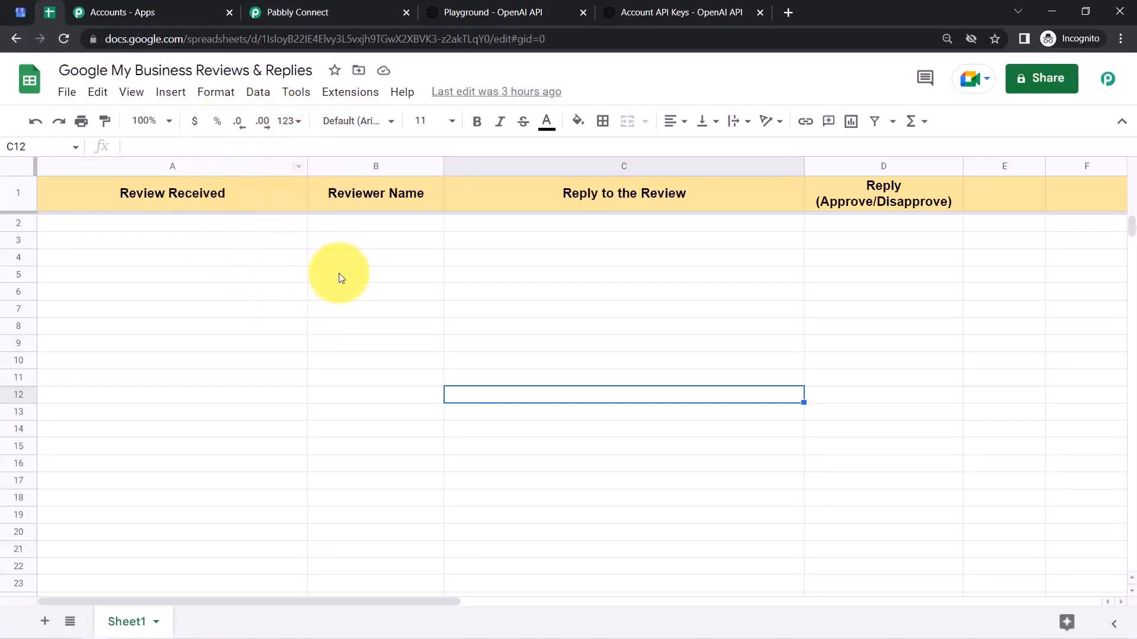
{"action": "left_click", "coordinate": [348, 278]}
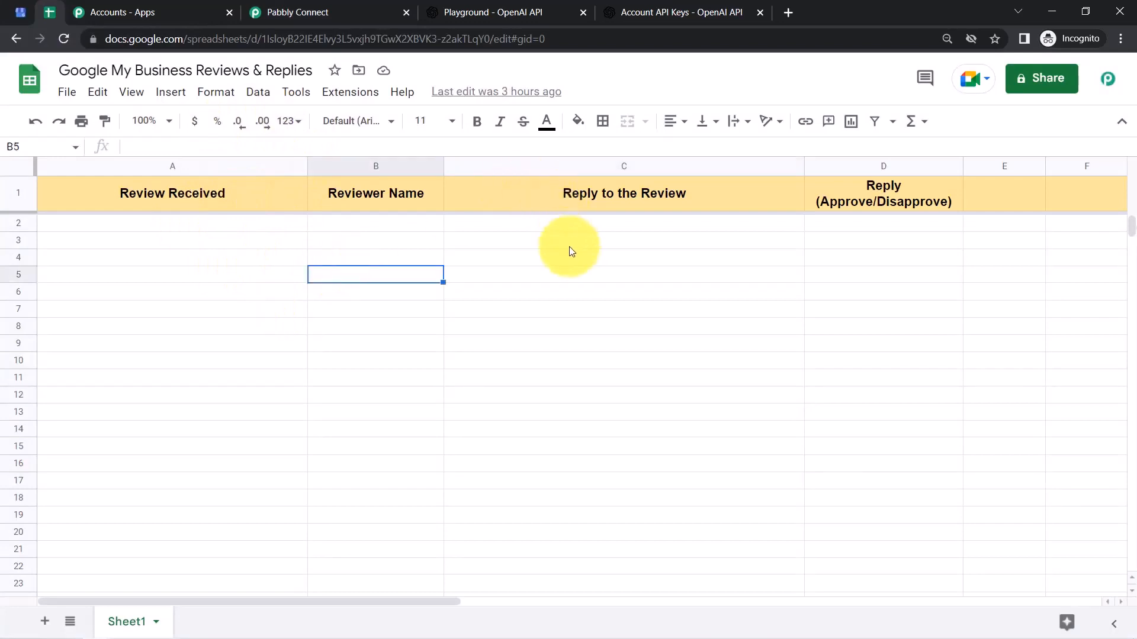
Insert a column before the Reply (Approve/Disapprove) column and give it the header "Review ID"
{"action": "left_click", "coordinate": [893, 167]}
{"action": "left_click", "coordinate": [169, 92]}
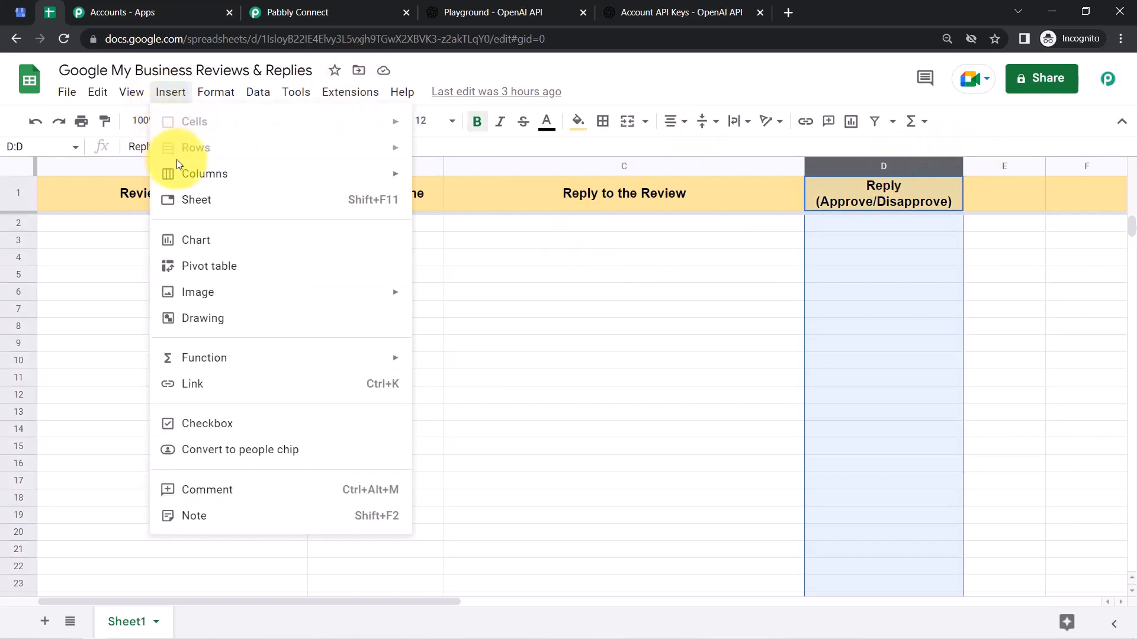
{"action": "mouse_move", "coordinate": [183, 176]}
{"action": "left_click", "coordinate": [432, 178]}
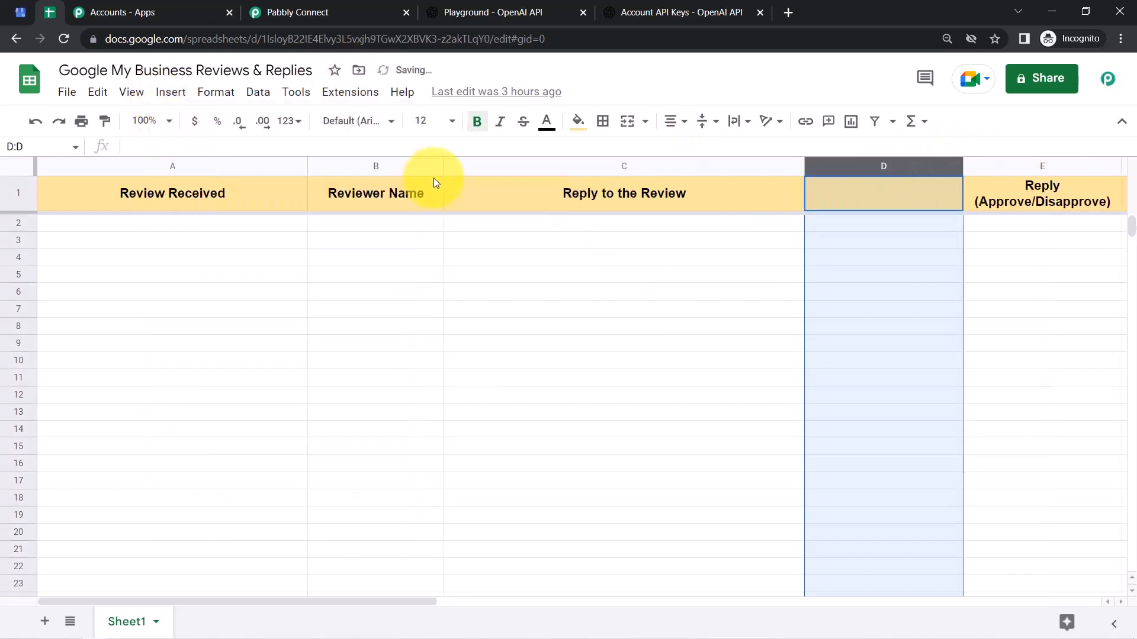
{"action": "left_click", "coordinate": [672, 342]}
{"action": "left_click", "coordinate": [849, 195]}
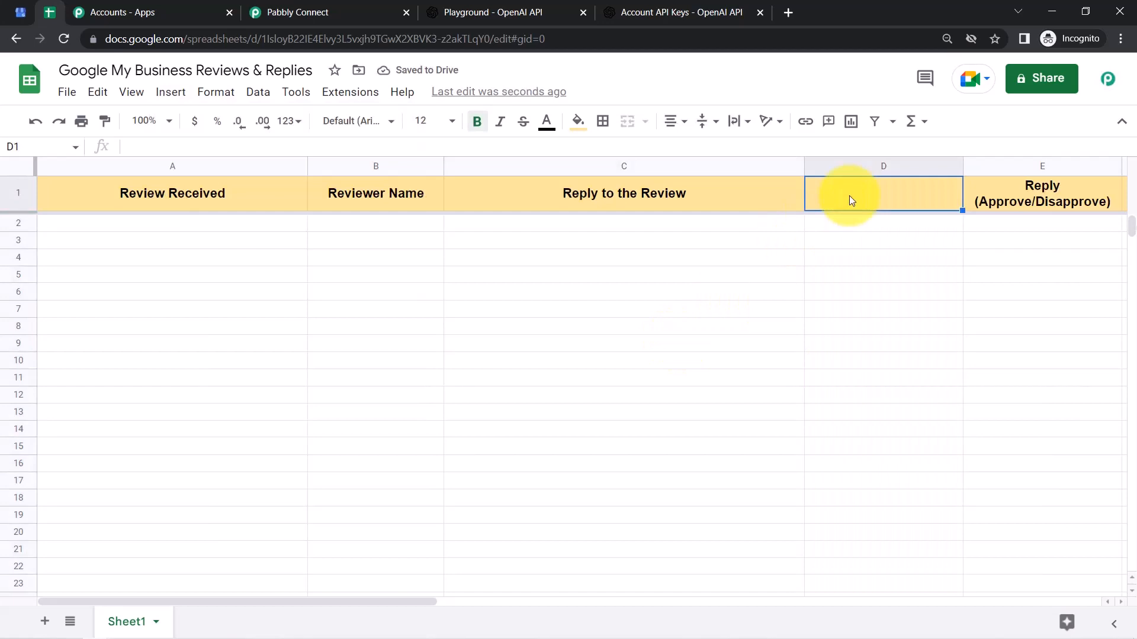
{"action": "type", "text": "Re"}
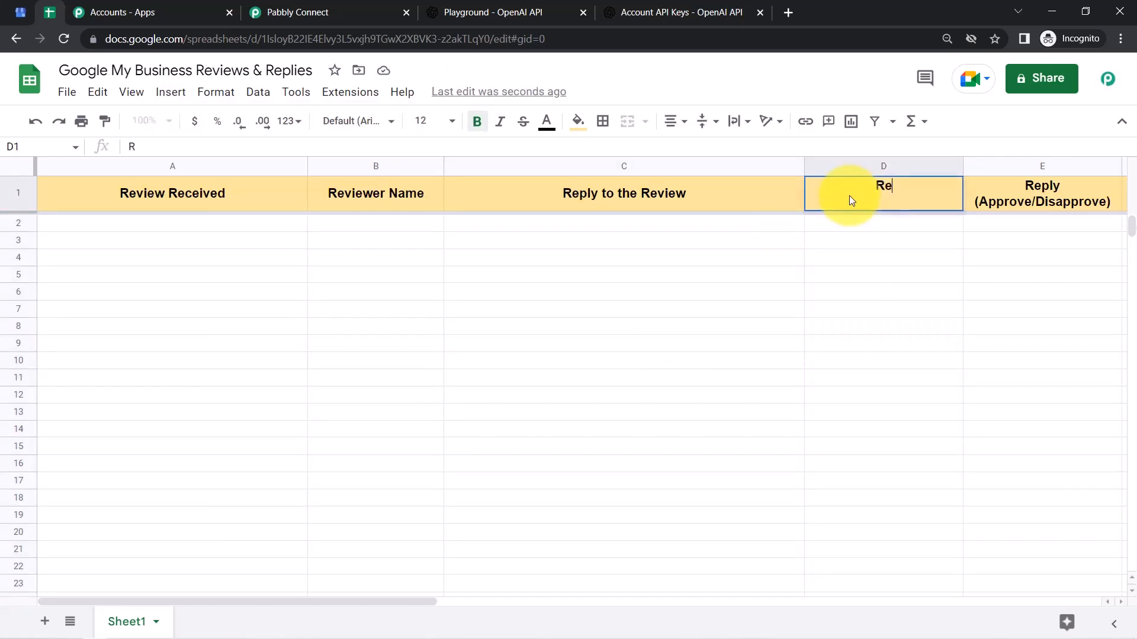
{"action": "type", "text": "view ID"}
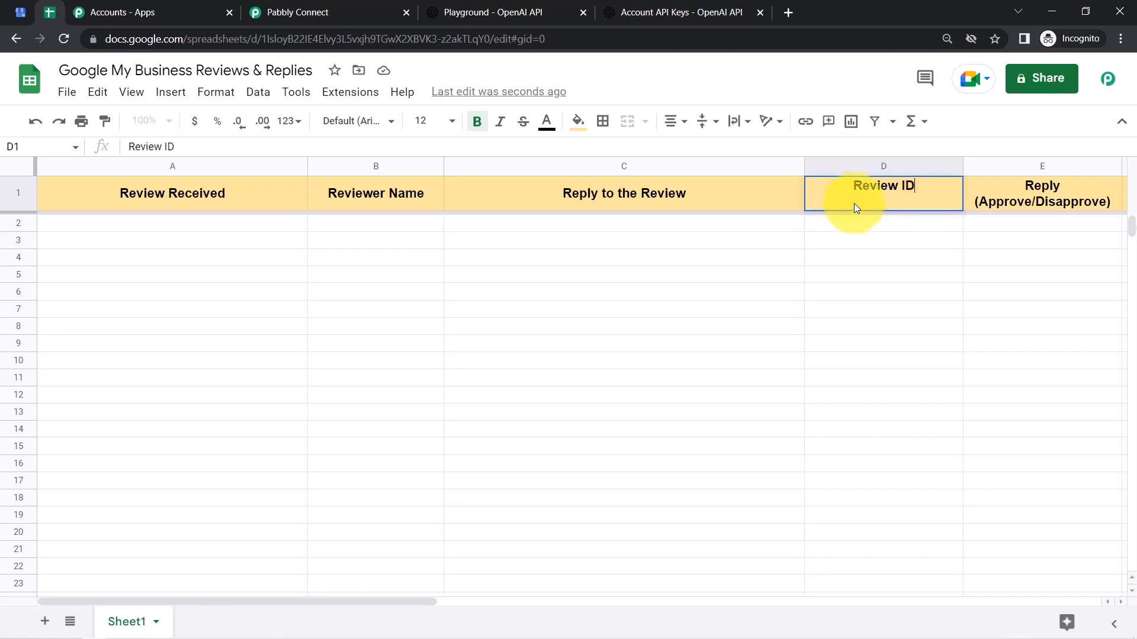
{"action": "left_click", "coordinate": [848, 274]}
Move the Review ID column to the front of the sheet and narrow it slightly
{"action": "left_click", "coordinate": [868, 166]}
{"action": "left_click_drag", "start_coordinate": [882, 159], "coordinate": [119, 201]}
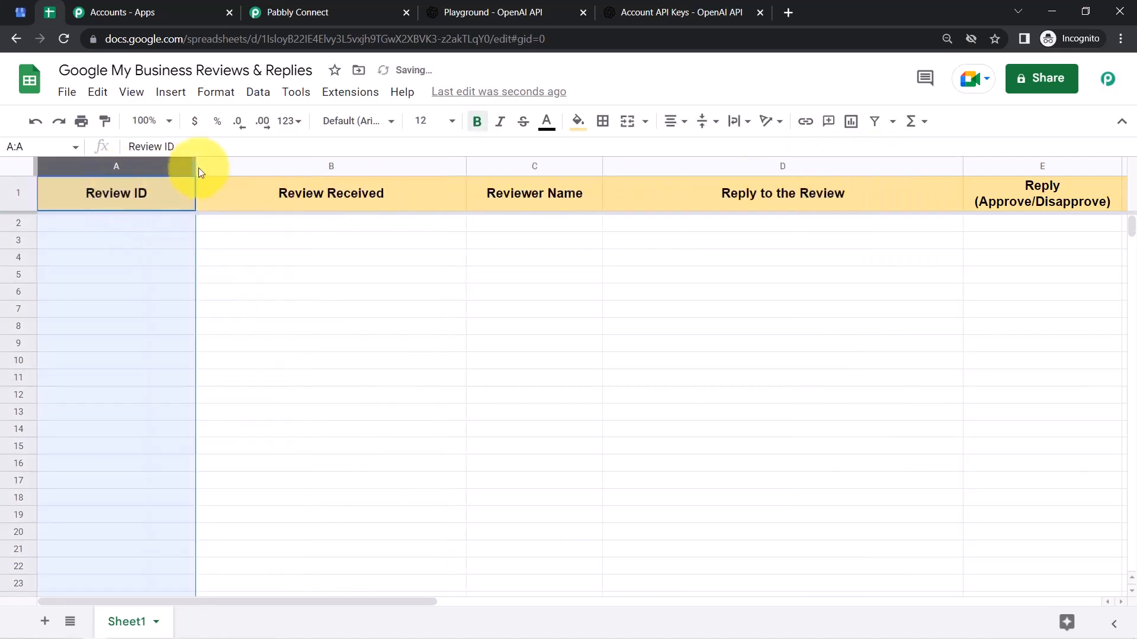
{"action": "left_click_drag", "start_coordinate": [196, 168], "coordinate": [164, 165]}
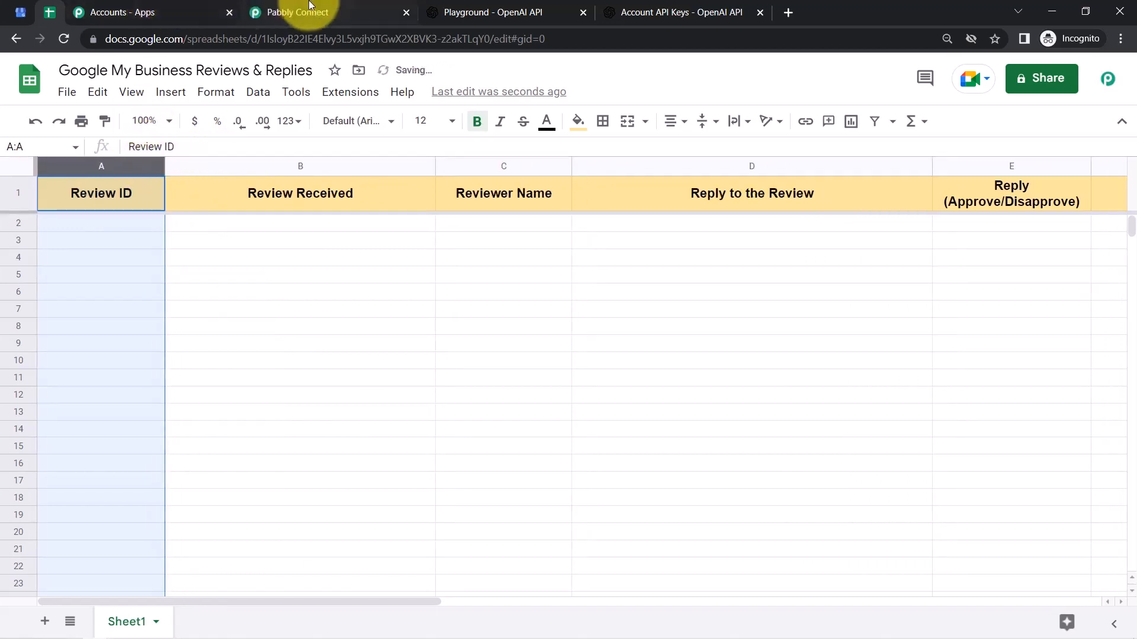
Return to the Pabbly Connect workflow and set the new action to Google Sheets with the Add New Row event
{"action": "left_click", "coordinate": [291, 12]}
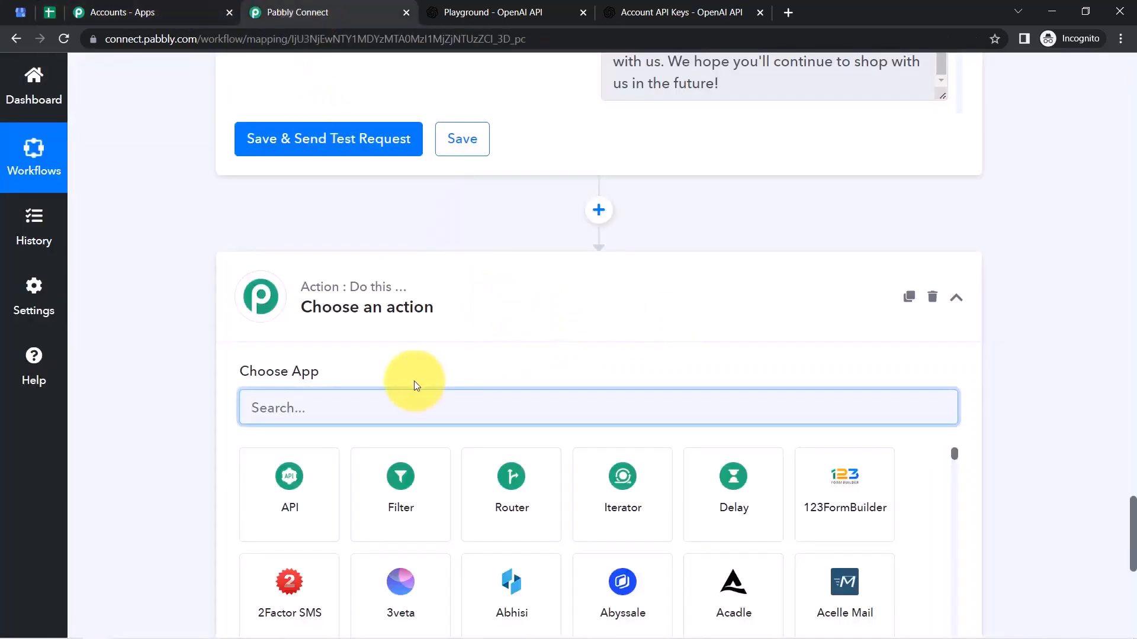
{"action": "type", "text": "google shee"}
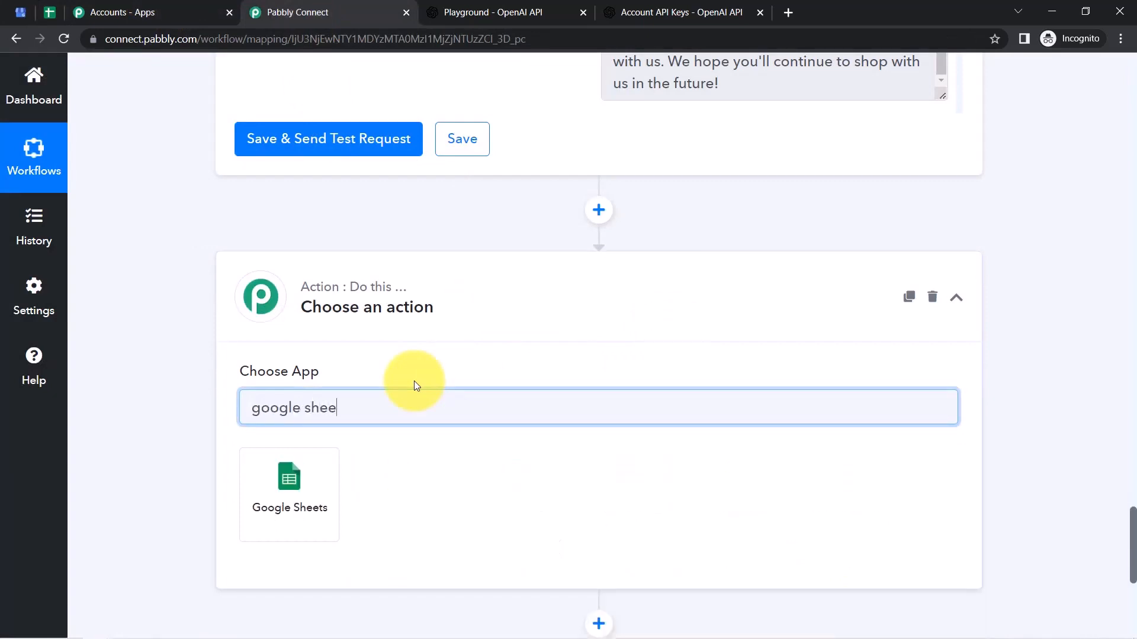
{"action": "left_click", "coordinate": [292, 475]}
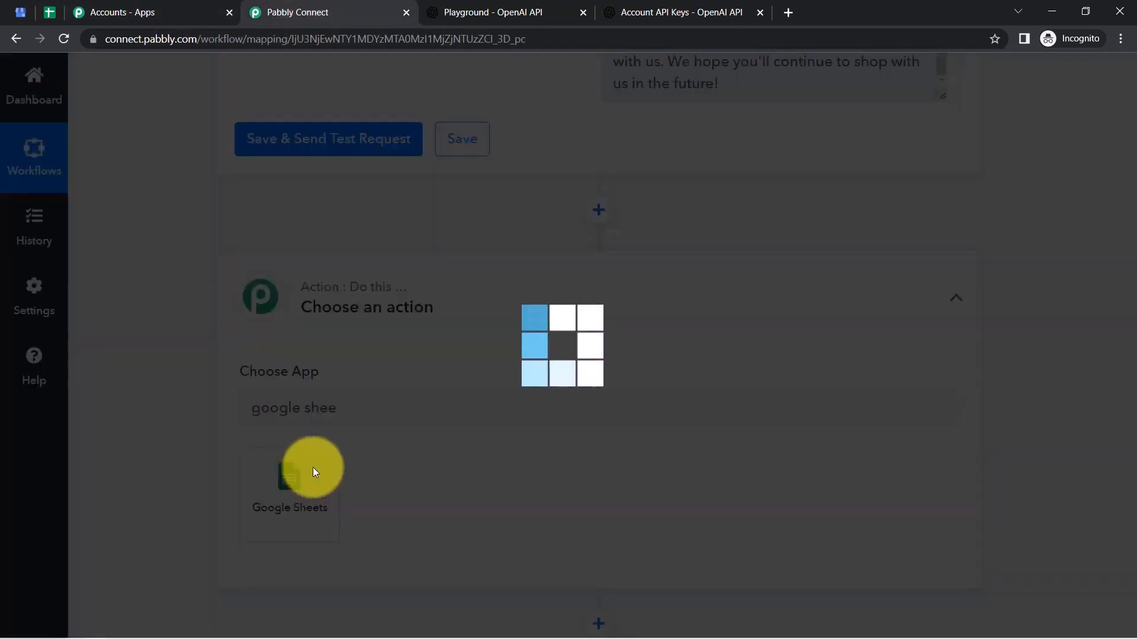
{"action": "left_click", "coordinate": [321, 487]}
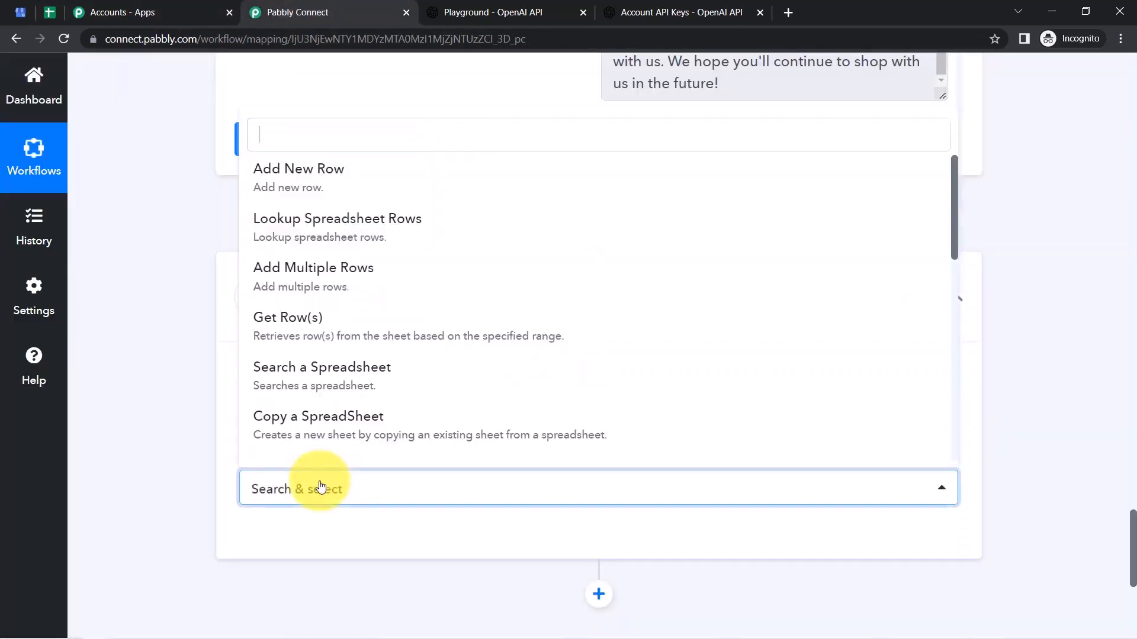
{"action": "left_click", "coordinate": [291, 185]}
Connect Google Sheets through a new connection, choosing the Google account and granting Pabbly Connect access
{"action": "left_click", "coordinate": [275, 539]}
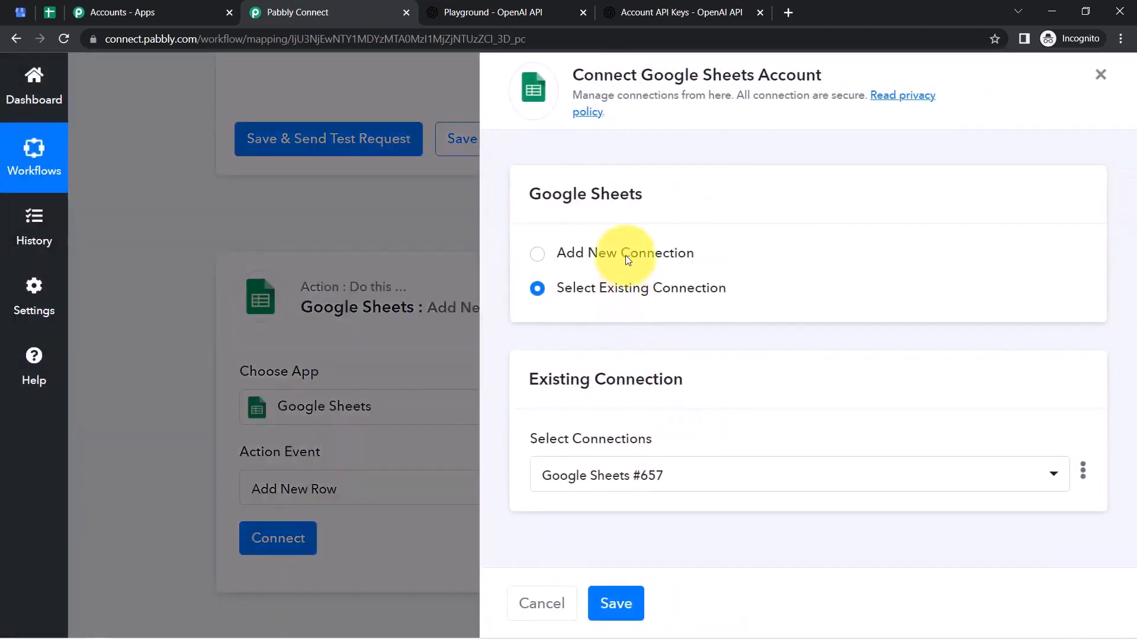
{"action": "left_click", "coordinate": [625, 254]}
{"action": "left_click", "coordinate": [609, 454]}
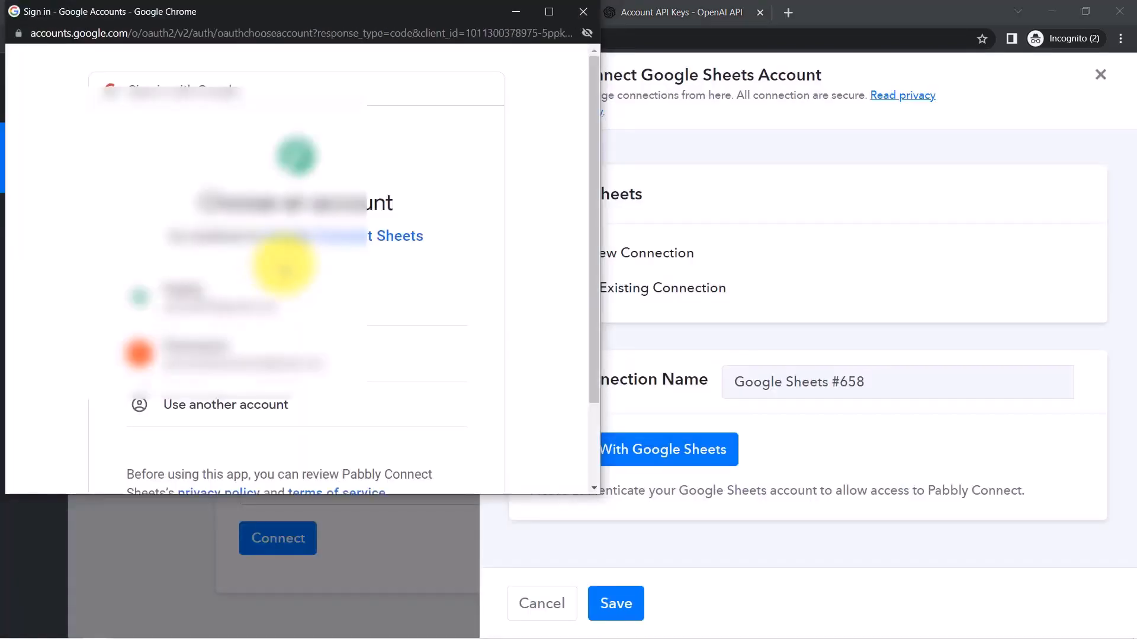
{"action": "left_click", "coordinate": [221, 303]}
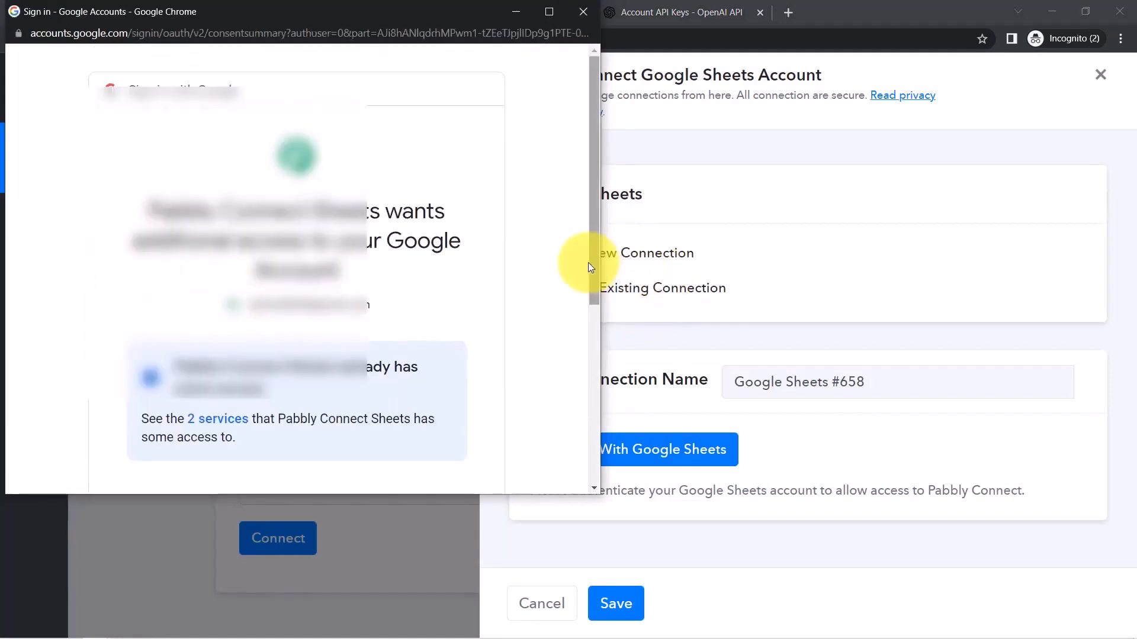
{"action": "left_click_drag", "start_coordinate": [597, 274], "coordinate": [596, 391]}
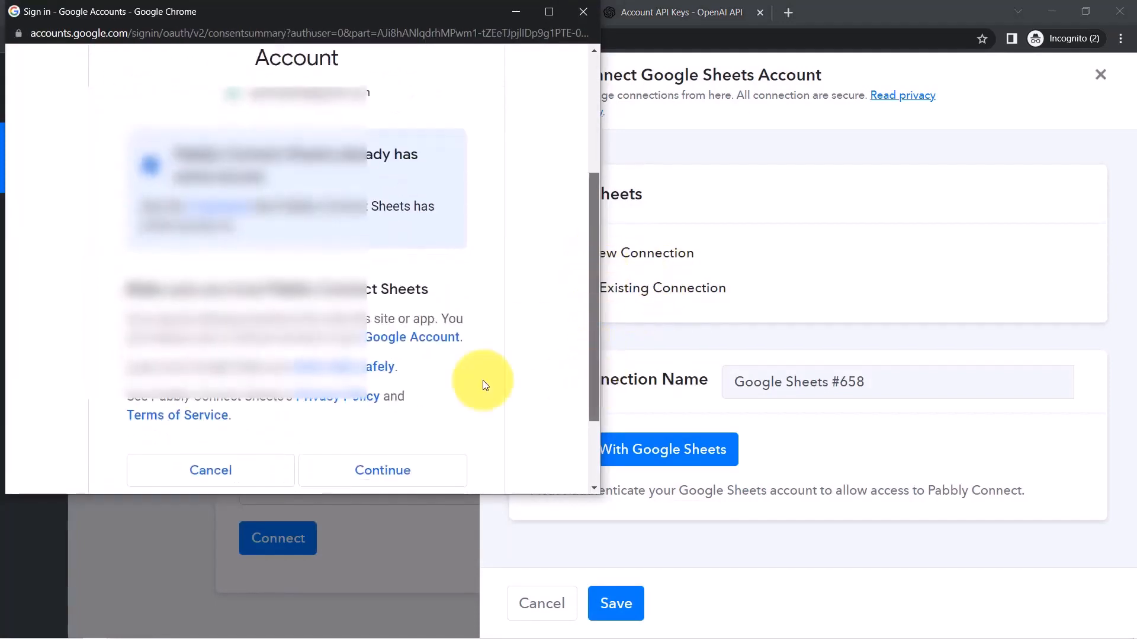
{"action": "left_click", "coordinate": [386, 471]}
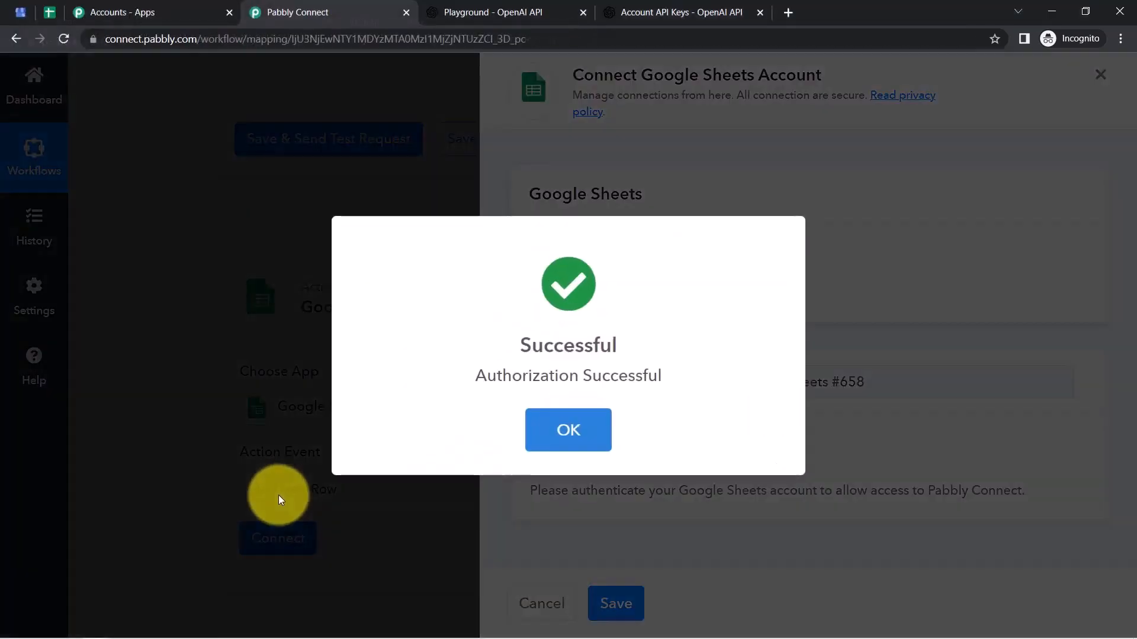
{"action": "left_click", "coordinate": [569, 421]}
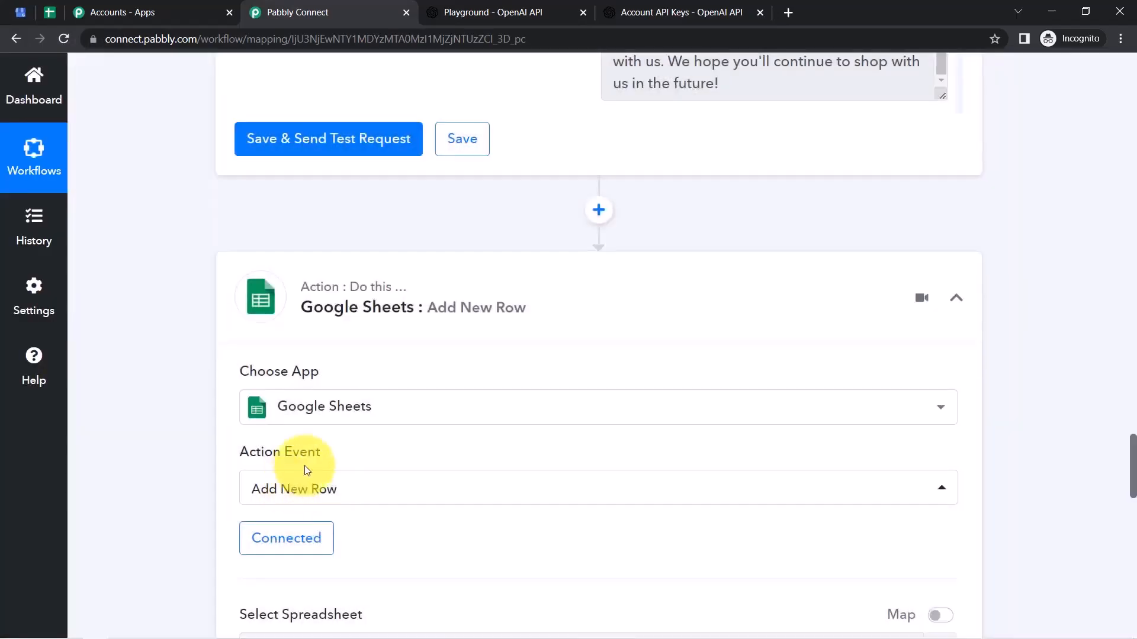
Check the chosen spreadsheet, sheet and column fields in the Add New Row action
{"action": "scroll", "coordinate": [1125, 468], "scroll_direction": "down", "scroll_amount": 7}
{"action": "left_click_drag", "start_coordinate": [267, 177], "coordinate": [287, 216]}
{"action": "left_click_drag", "start_coordinate": [247, 266], "coordinate": [318, 273]}
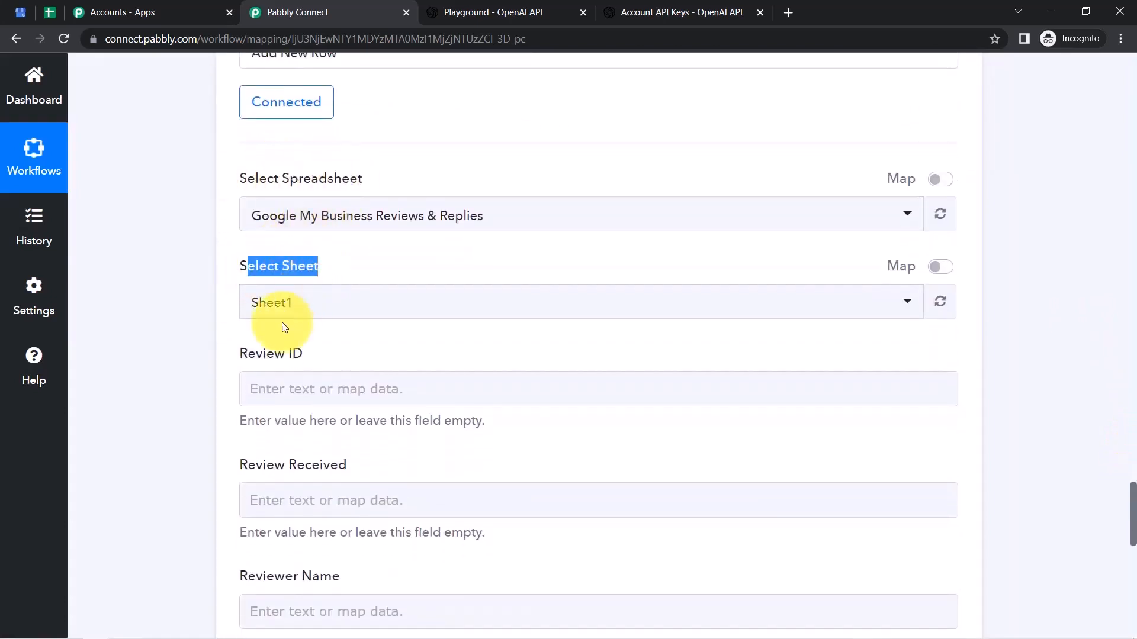
{"action": "left_click_drag", "start_coordinate": [256, 358], "coordinate": [303, 355]}
{"action": "left_click_drag", "start_coordinate": [267, 468], "coordinate": [330, 467]}
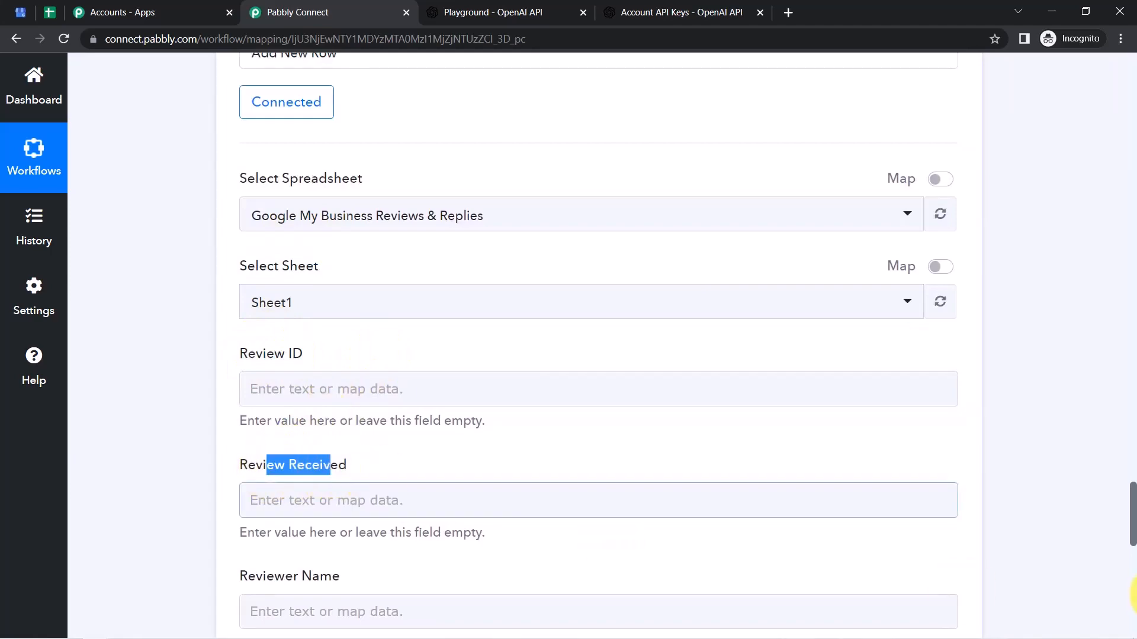
{"action": "left_click_drag", "start_coordinate": [1134, 506], "coordinate": [1134, 531]}
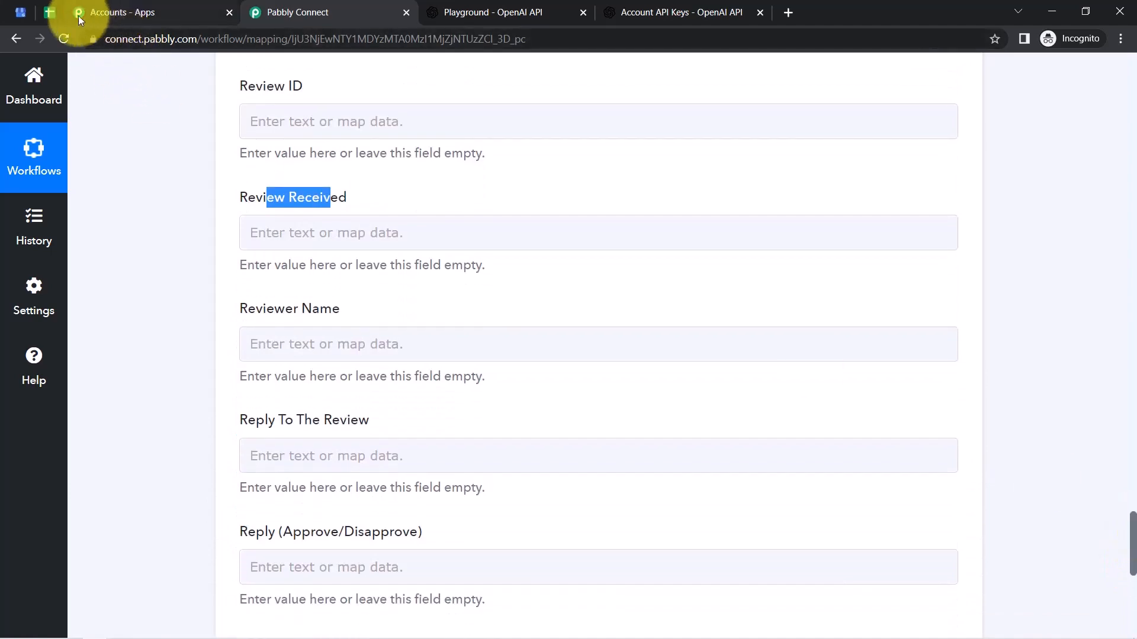
Compare the spreadsheet and sheet chosen in the Add New Row action with the Google My Business Reviews & Replies file
{"action": "left_click", "coordinate": [57, 14]}
{"action": "left_click", "coordinate": [97, 8]}
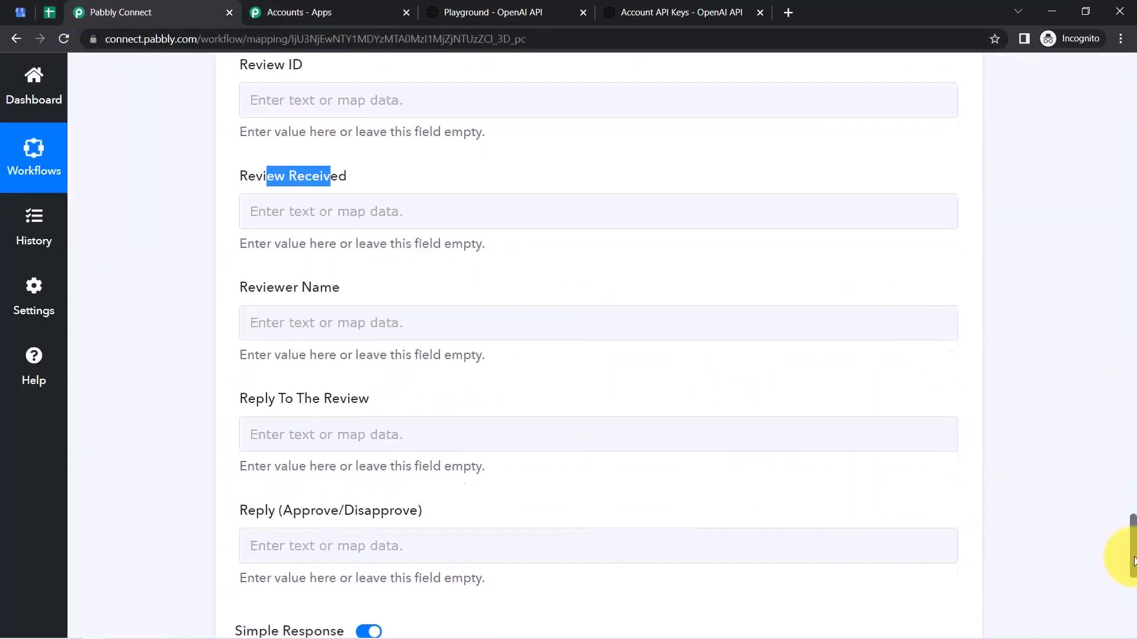
{"action": "left_click_drag", "start_coordinate": [1134, 555], "coordinate": [1132, 516]}
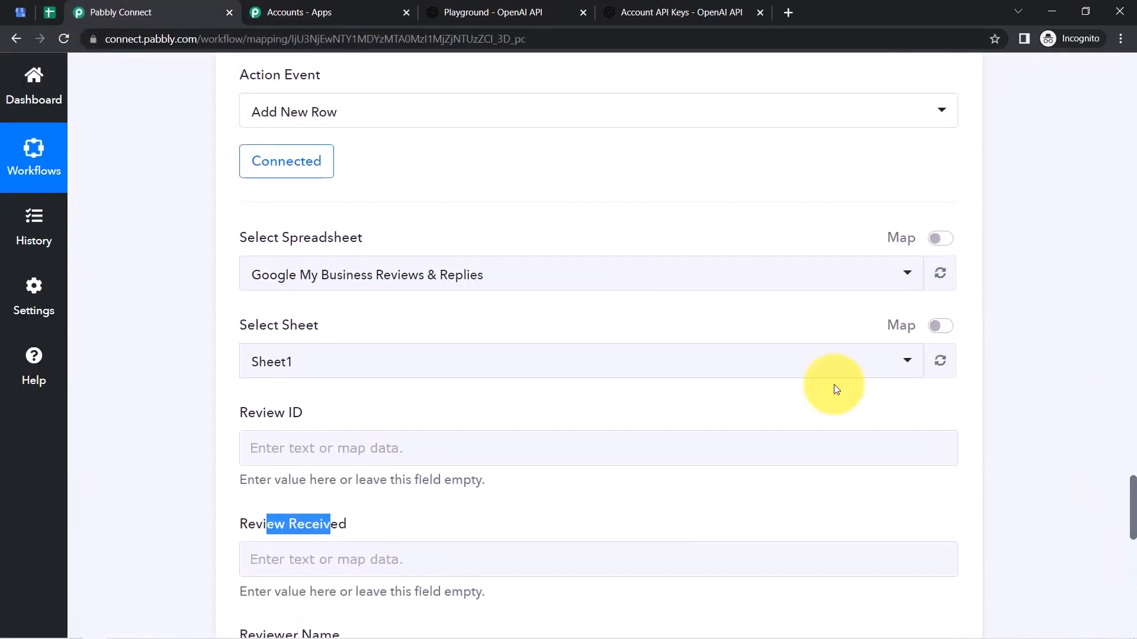
{"action": "left_click", "coordinate": [265, 274]}
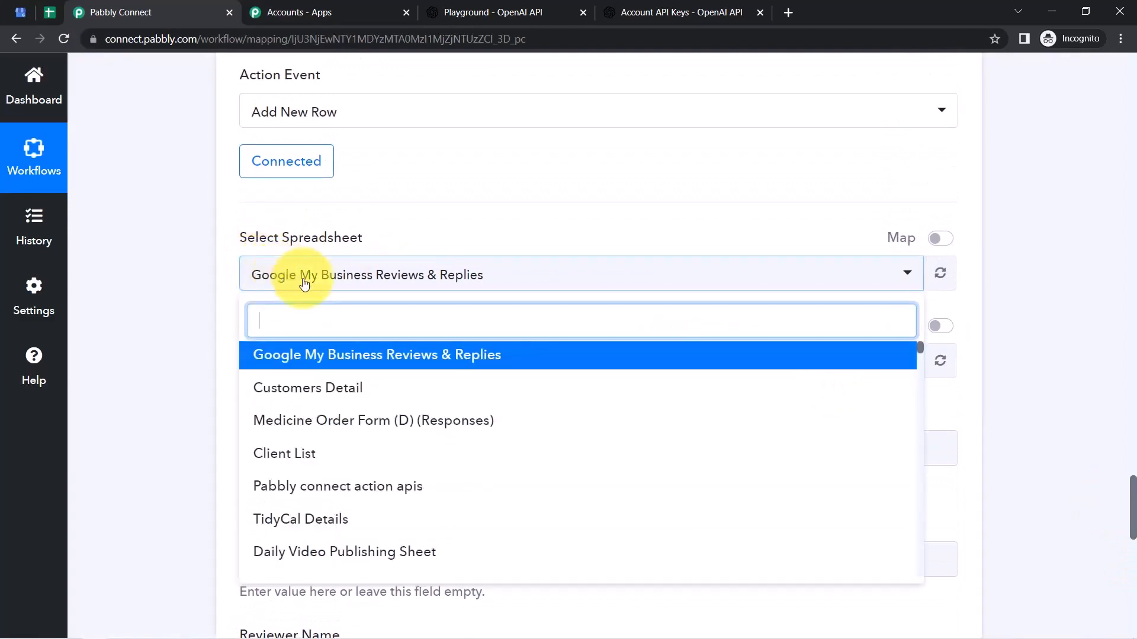
{"action": "left_click", "coordinate": [200, 280]}
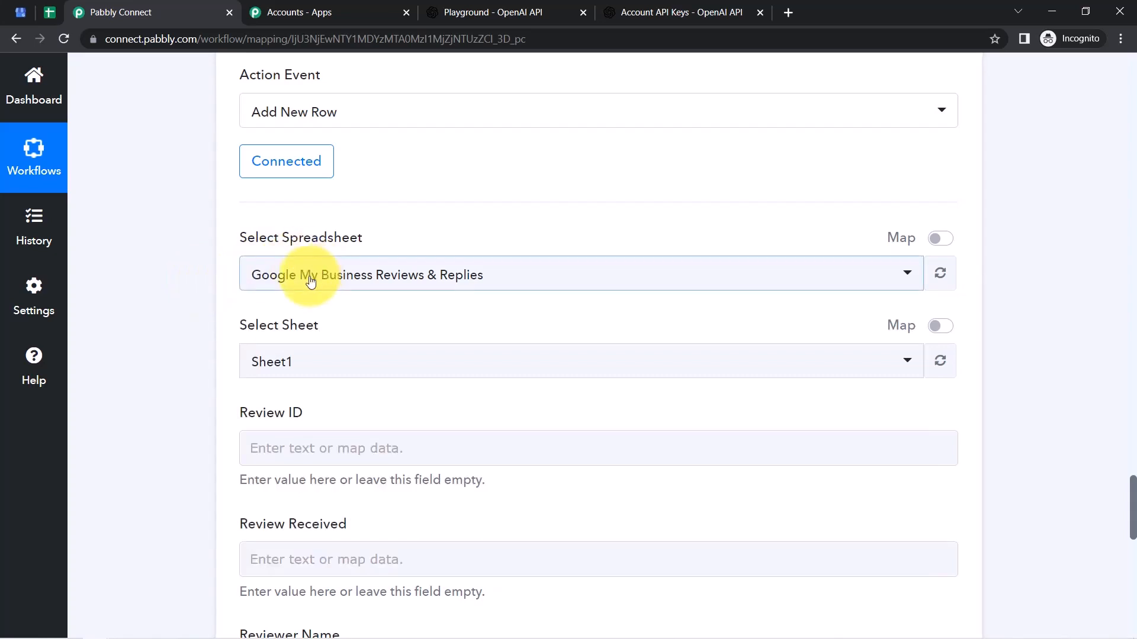
{"action": "left_click", "coordinate": [49, 12]}
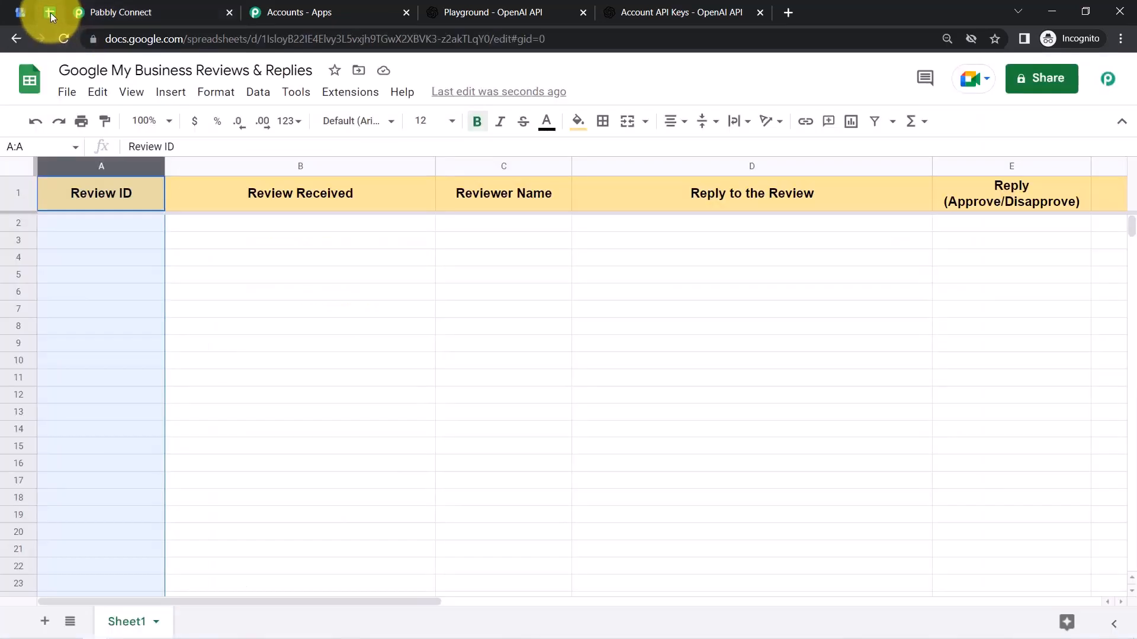
{"action": "left_click", "coordinate": [84, 4]}
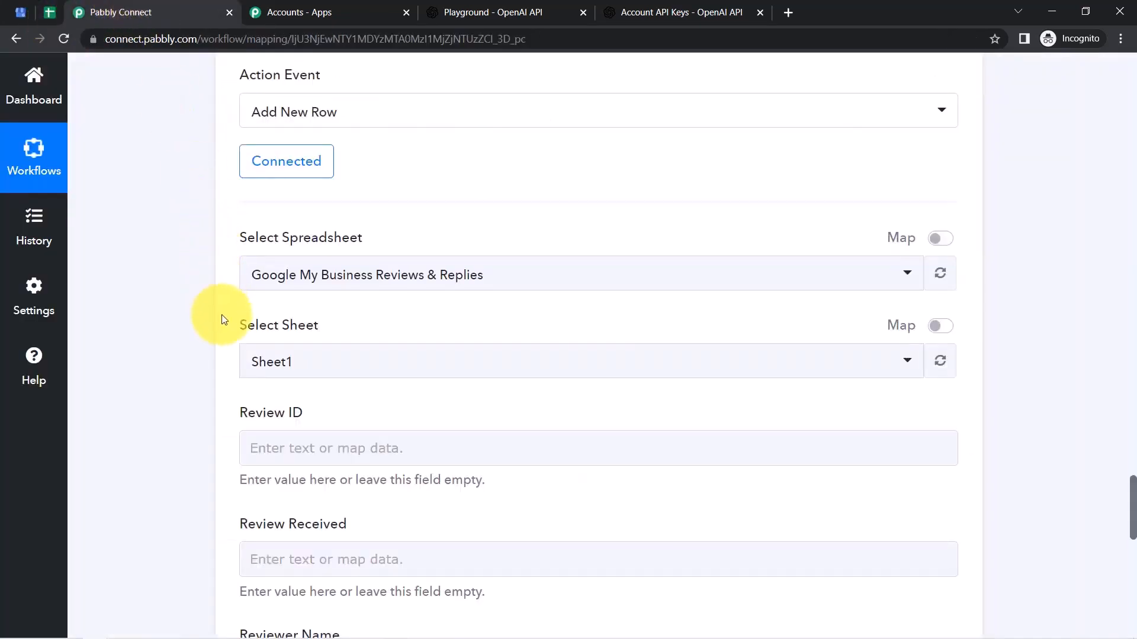
{"action": "left_click", "coordinate": [270, 361]}
{"action": "left_click", "coordinate": [269, 361]}
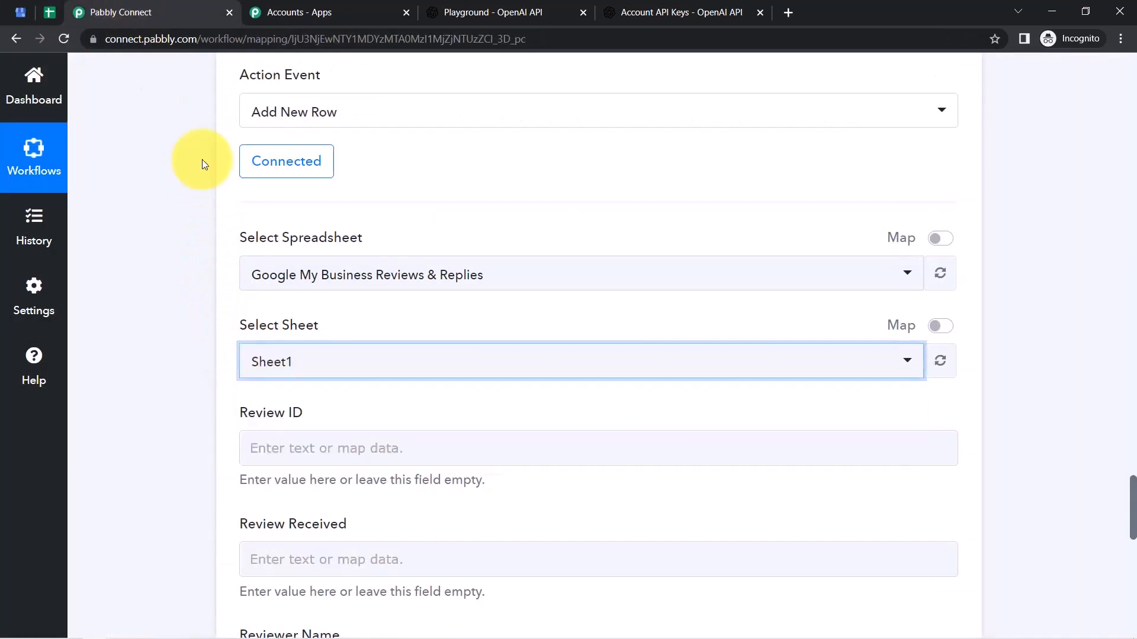
{"action": "left_click", "coordinate": [50, 11]}
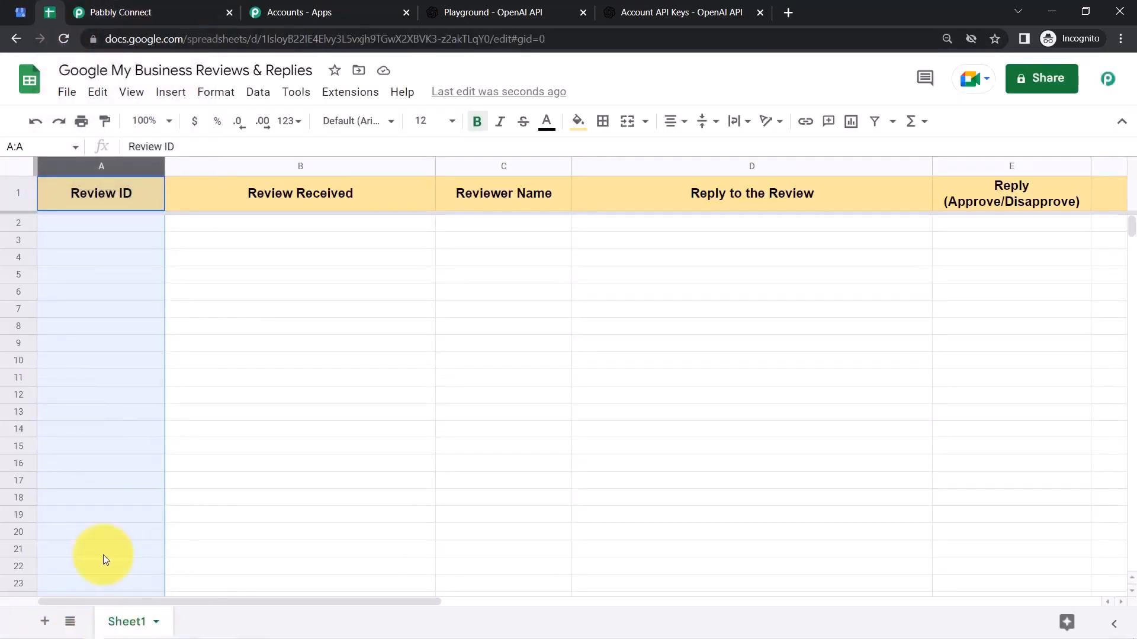
{"action": "left_click", "coordinate": [83, 10]}
{"action": "left_click", "coordinate": [155, 437]}
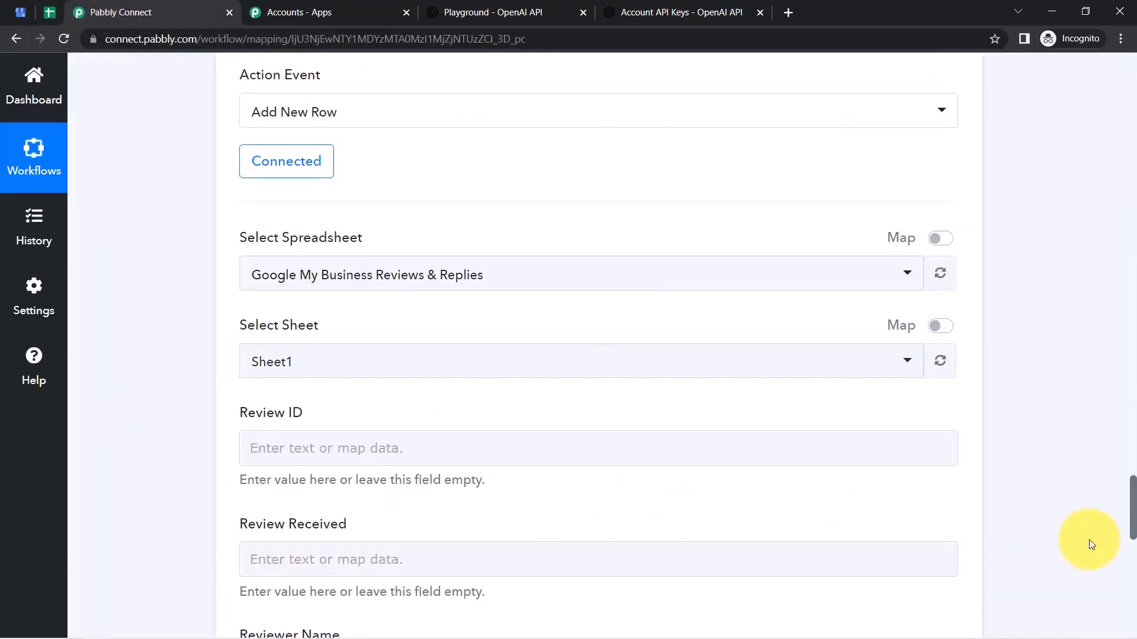
Map the Review ID field to the Review Name value from the Google My Business step
{"action": "left_click_drag", "start_coordinate": [1132, 509], "coordinate": [1119, 540]}
{"action": "left_click", "coordinate": [269, 191]}
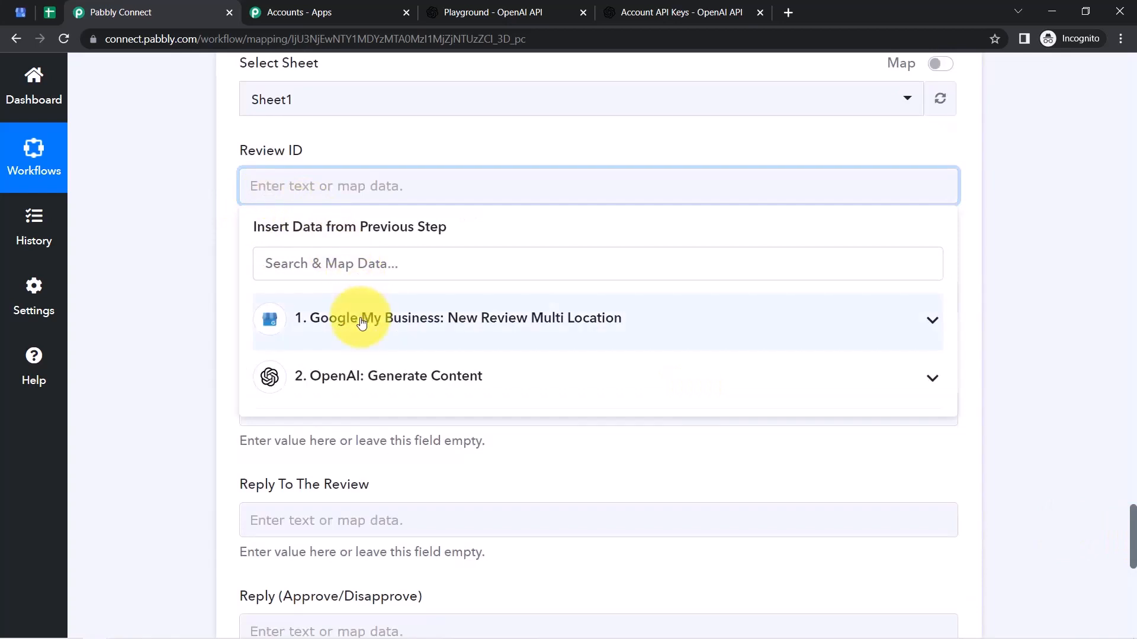
{"action": "left_click", "coordinate": [362, 323]}
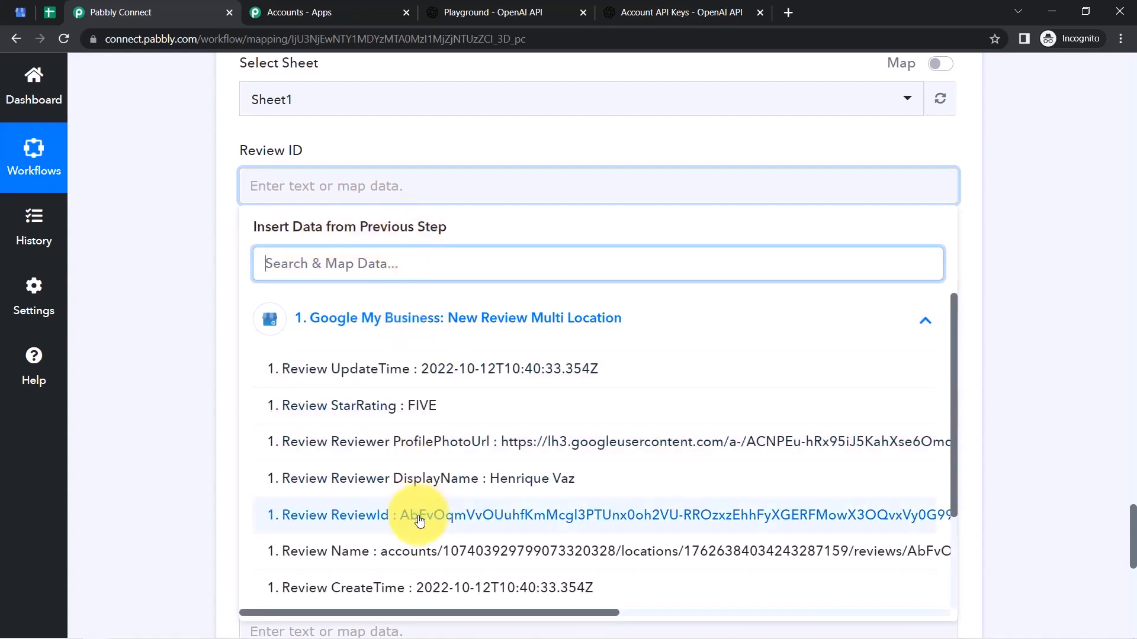
{"action": "left_click", "coordinate": [435, 551]}
{"action": "left_click", "coordinate": [208, 173]}
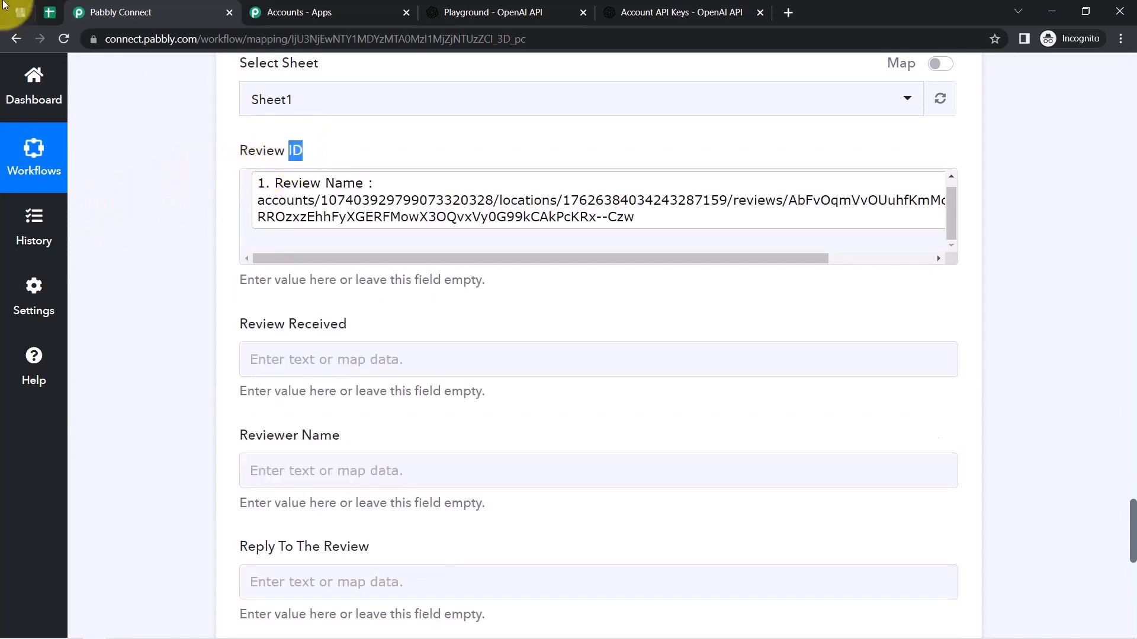
Switch to the Google Sheets file and rename the Review ID column header as Review Name
{"action": "left_click", "coordinate": [45, 12]}
{"action": "left_click", "coordinate": [140, 198]}
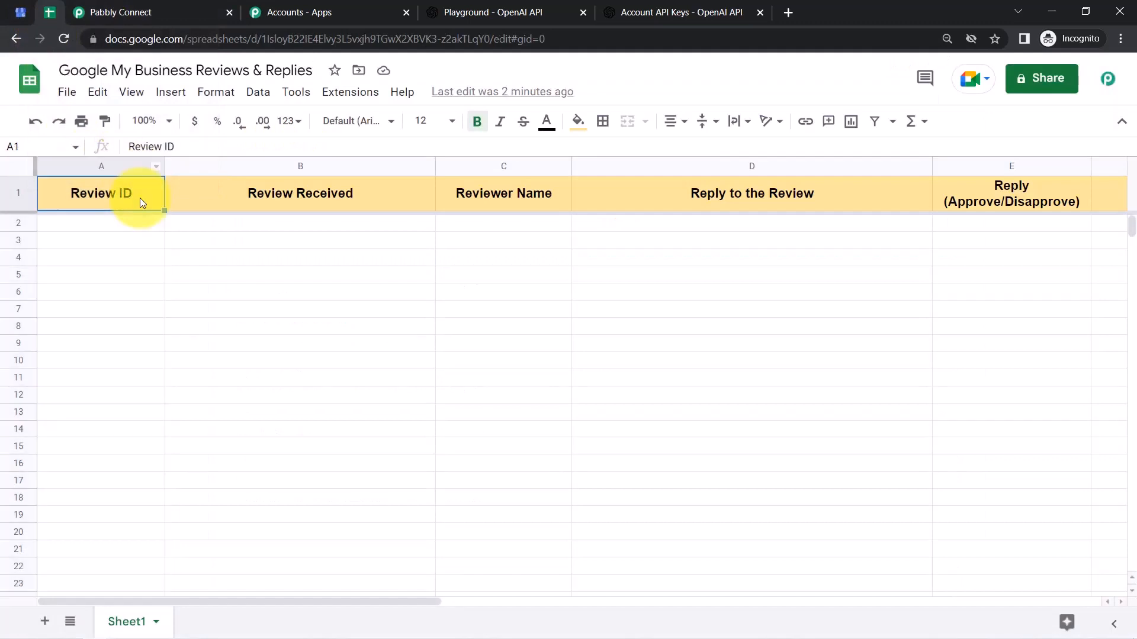
{"action": "double_click", "coordinate": [140, 198]}
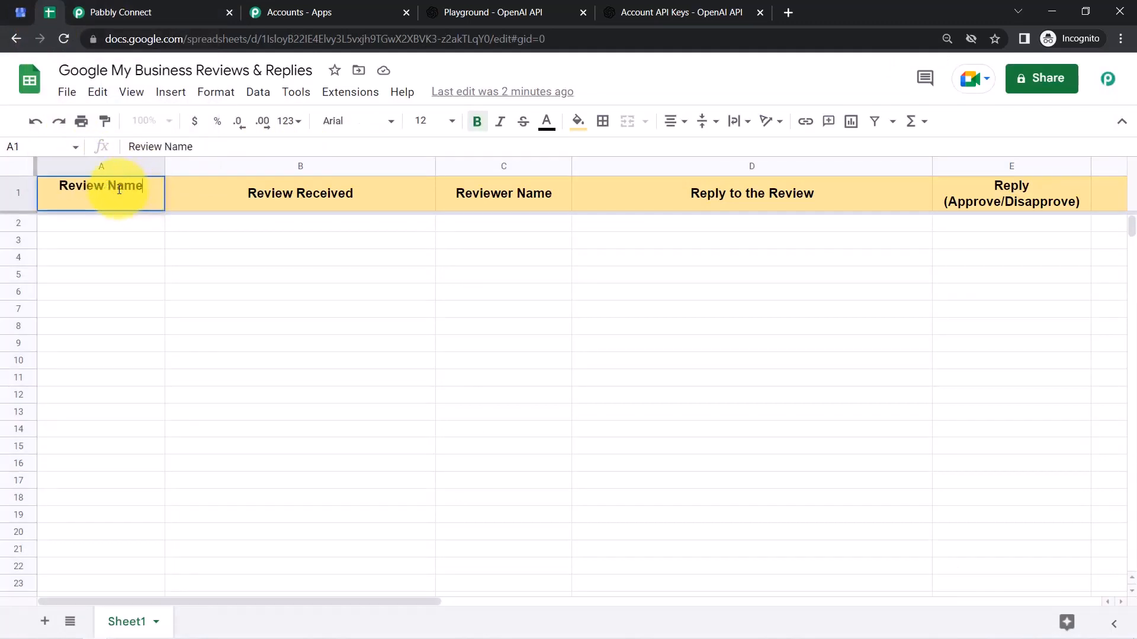
{"action": "type", "text": "Name"}
{"action": "key", "text": "Return"}
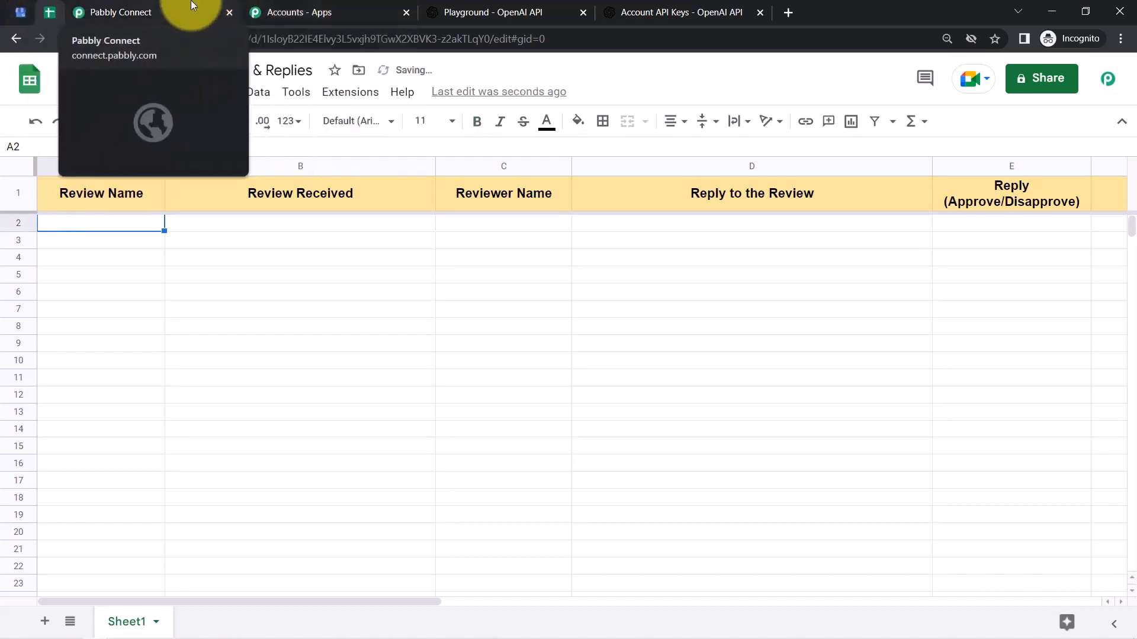
Return to the Pabbly Connect workflow and refresh the spreadsheet selection in the Add New Row action
{"action": "left_click", "coordinate": [148, 12]}
{"action": "left_click_drag", "start_coordinate": [1130, 524], "coordinate": [1131, 483]}
{"action": "left_click", "coordinate": [940, 367]}
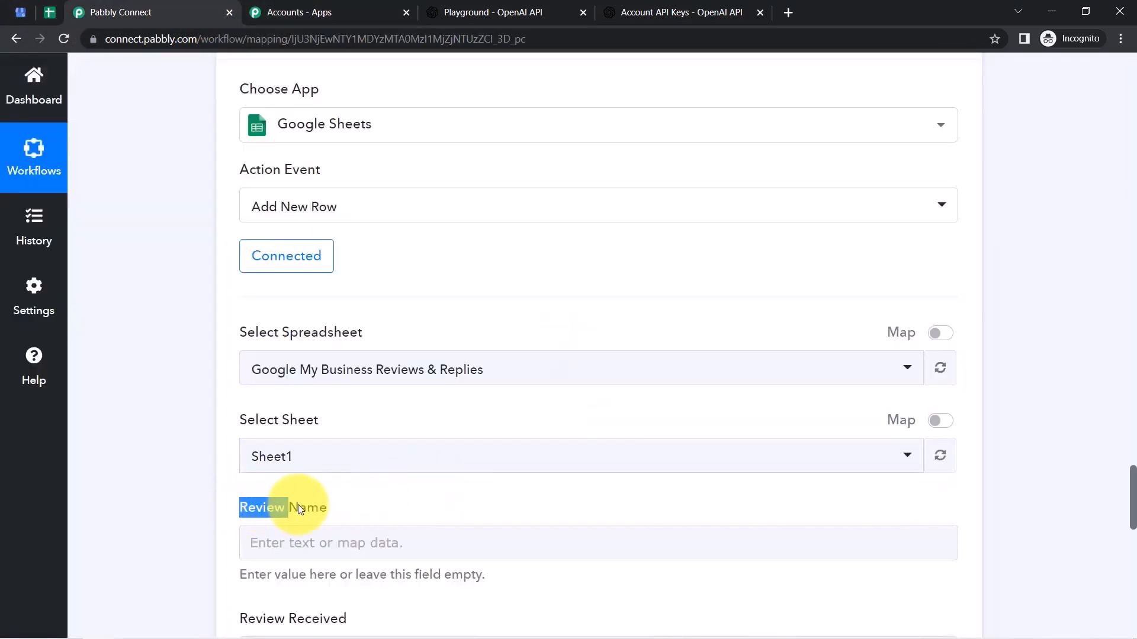
Map the Review Name field to the Review Name value from the Google My Business step
{"action": "left_click_drag", "start_coordinate": [1127, 476], "coordinate": [1133, 509]}
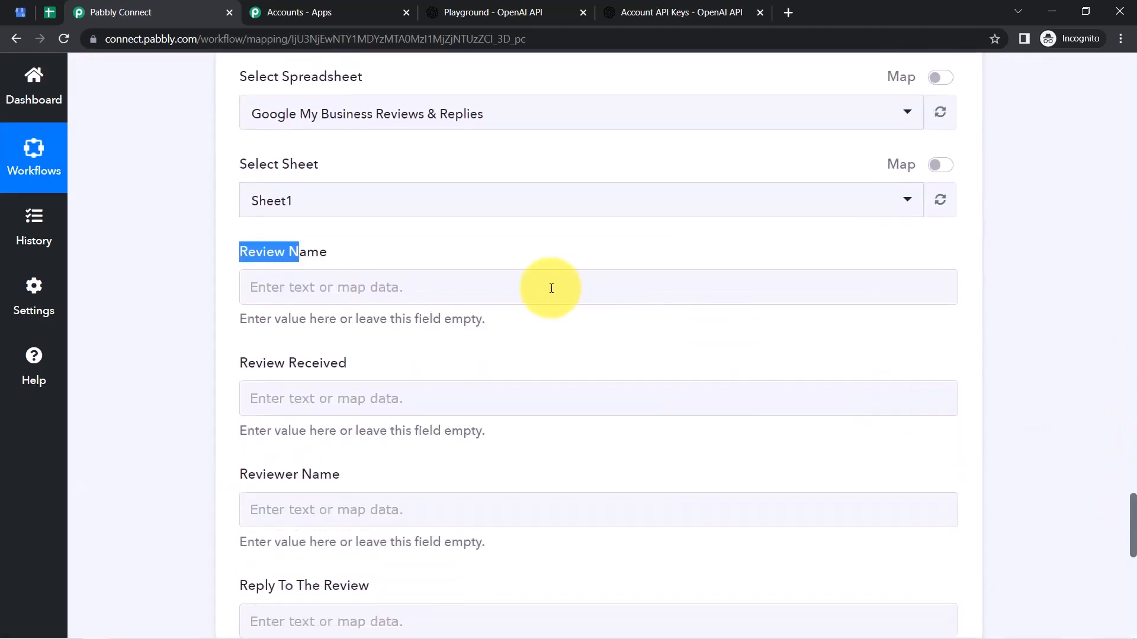
{"action": "left_click", "coordinate": [255, 288]}
{"action": "left_click", "coordinate": [285, 358]}
{"action": "type", "text": "re"}
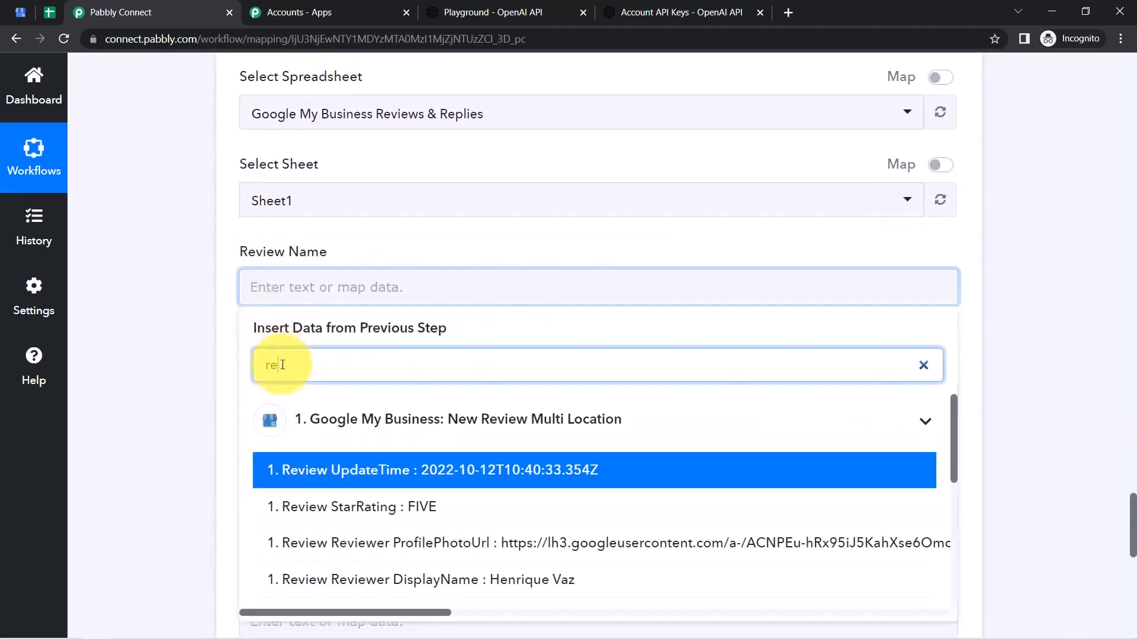
{"action": "type", "text": "view "}
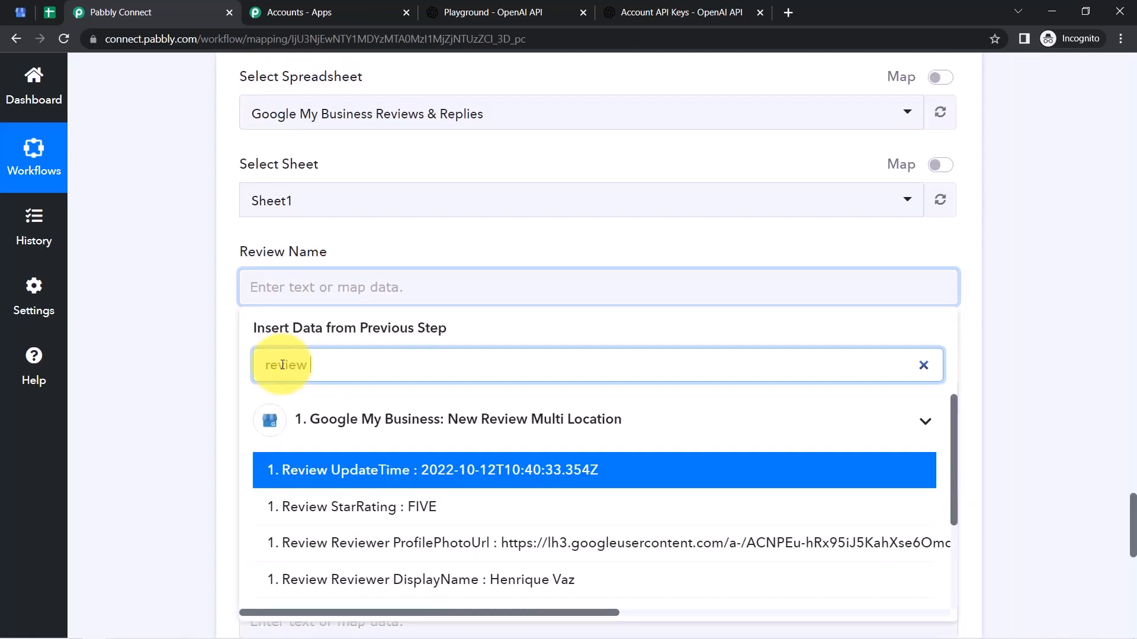
{"action": "type", "text": "n"}
{"action": "left_click", "coordinate": [330, 467]}
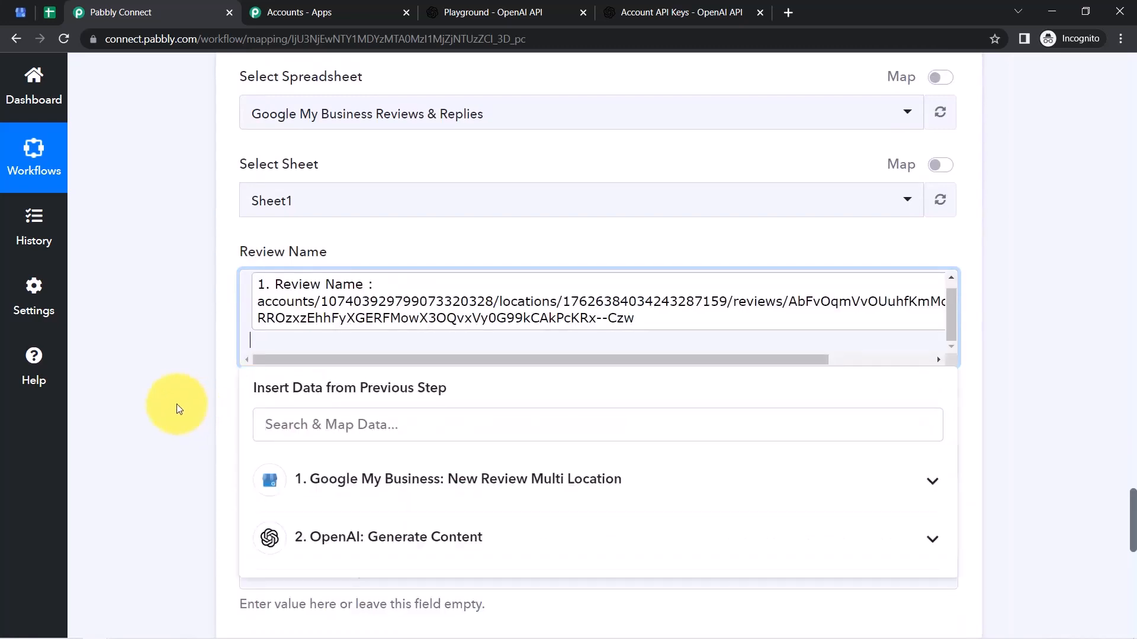
{"action": "left_click", "coordinate": [179, 409]}
Map the Review Received field to the Review Comment value from the Google My Business step
{"action": "left_click_drag", "start_coordinate": [1132, 502], "coordinate": [1132, 524]}
{"action": "left_click", "coordinate": [380, 260]}
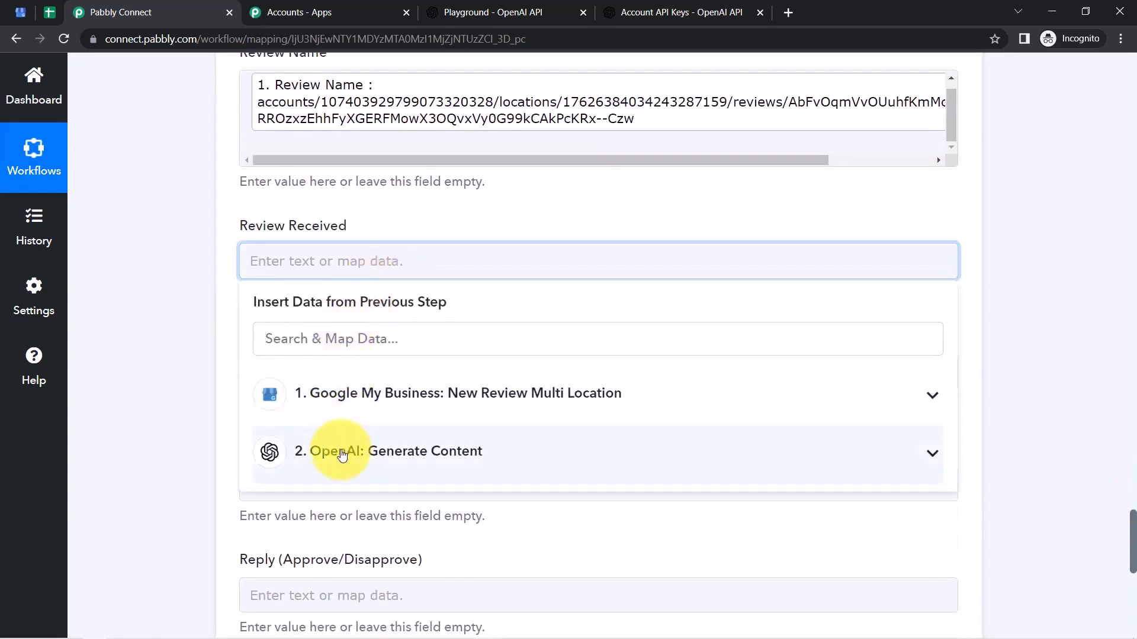
{"action": "left_click", "coordinate": [330, 398]}
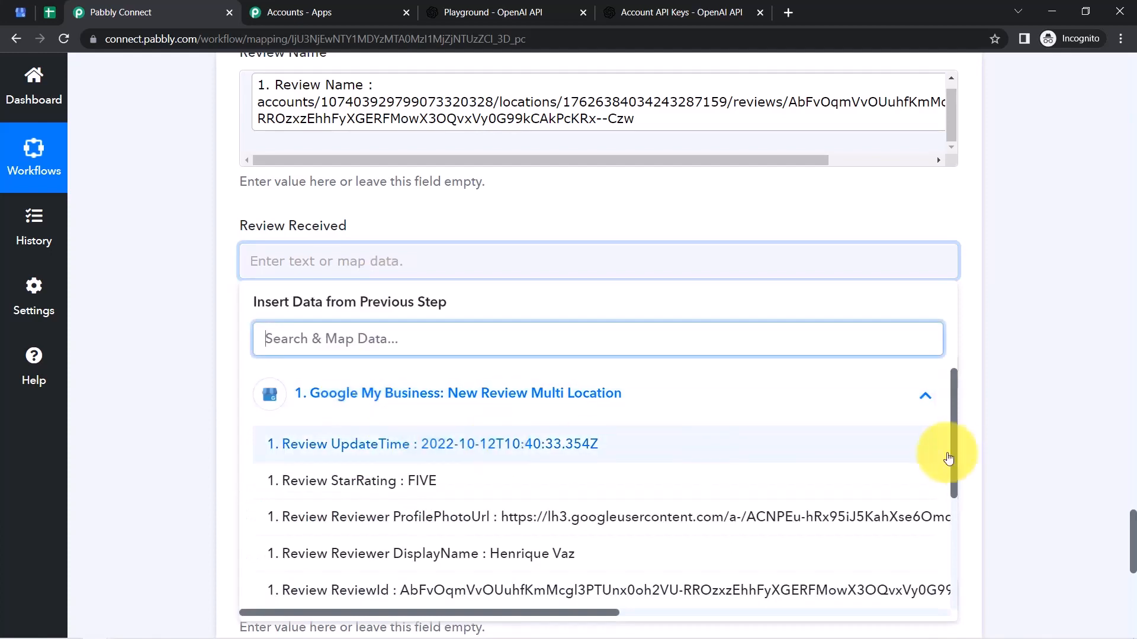
{"action": "left_click_drag", "start_coordinate": [952, 451], "coordinate": [951, 524]}
{"action": "left_click", "coordinate": [586, 543]}
{"action": "left_click", "coordinate": [172, 304]}
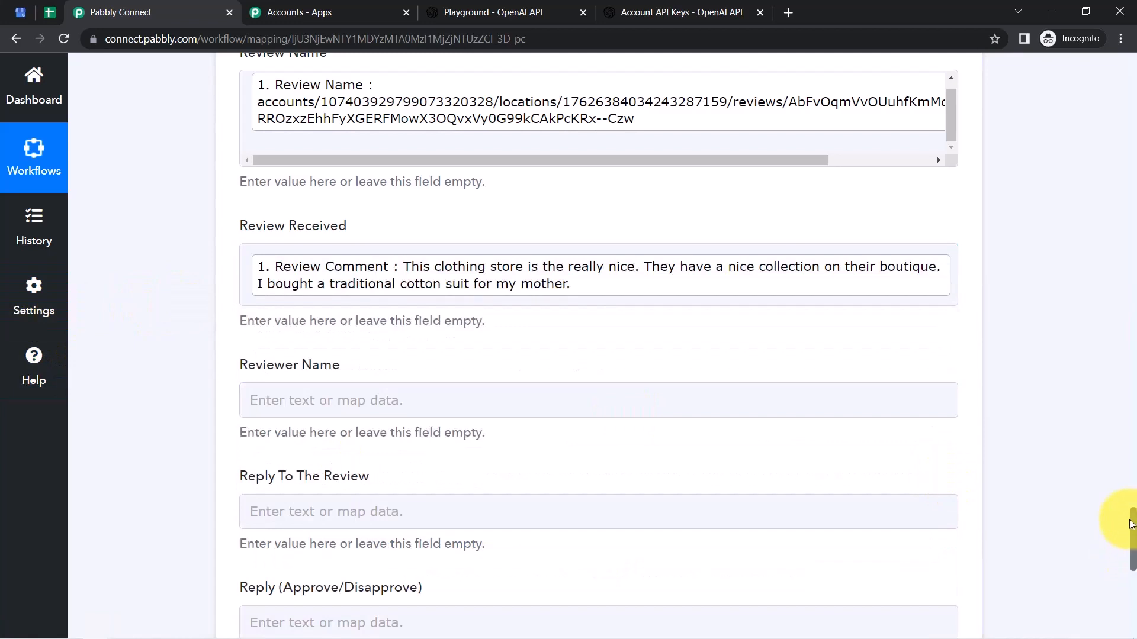
Map the Reviewer Name field to the Review Reviewer DisplayName value from the Google My Business step
{"action": "scroll", "coordinate": [1132, 525], "scroll_direction": "down", "scroll_amount": 3}
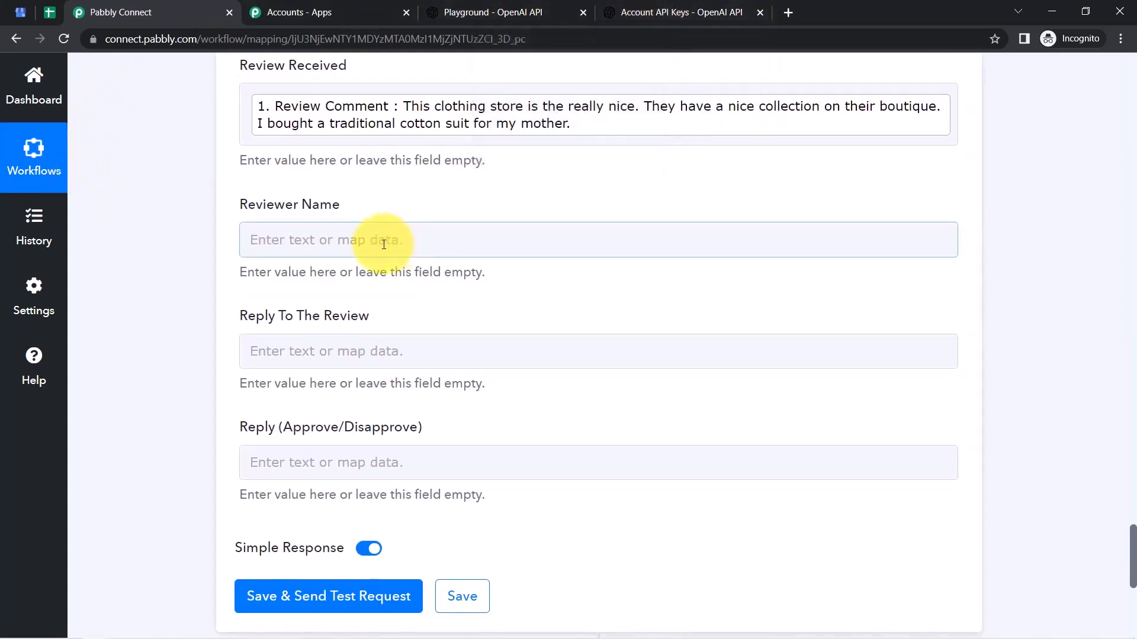
{"action": "left_click_drag", "start_coordinate": [248, 204], "coordinate": [337, 114]}
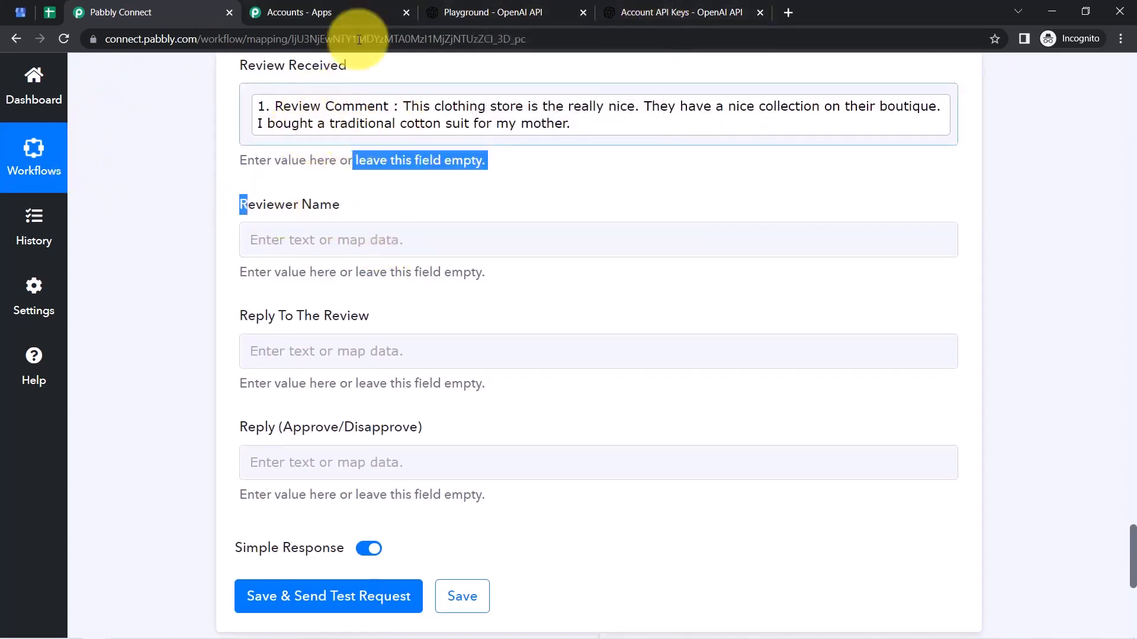
{"action": "left_click", "coordinate": [299, 237]}
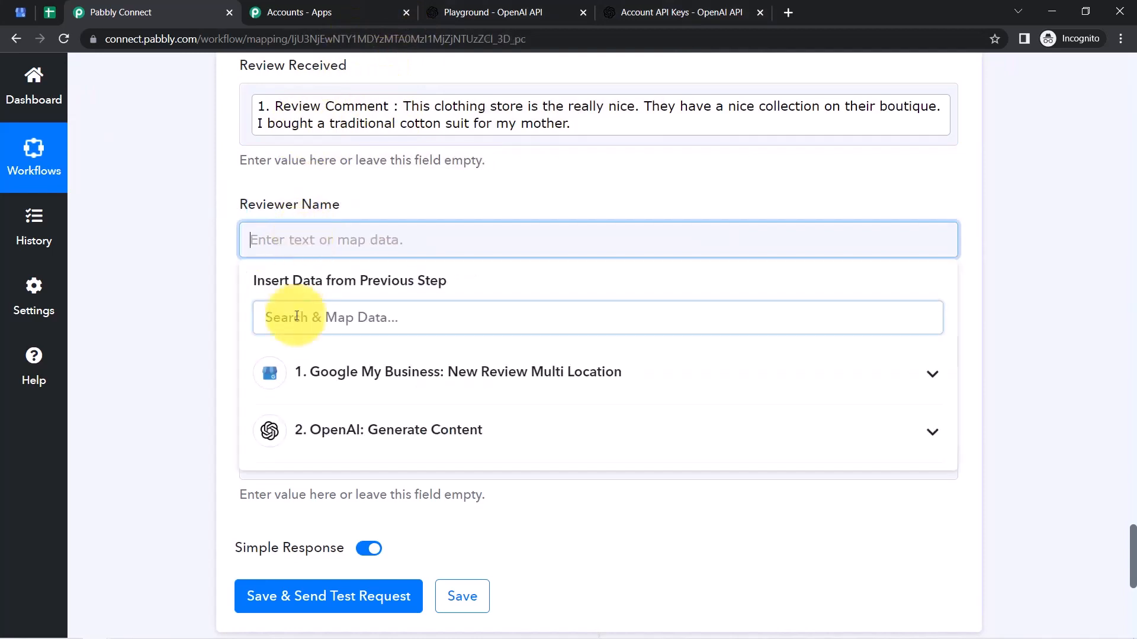
{"action": "left_click", "coordinate": [311, 362]}
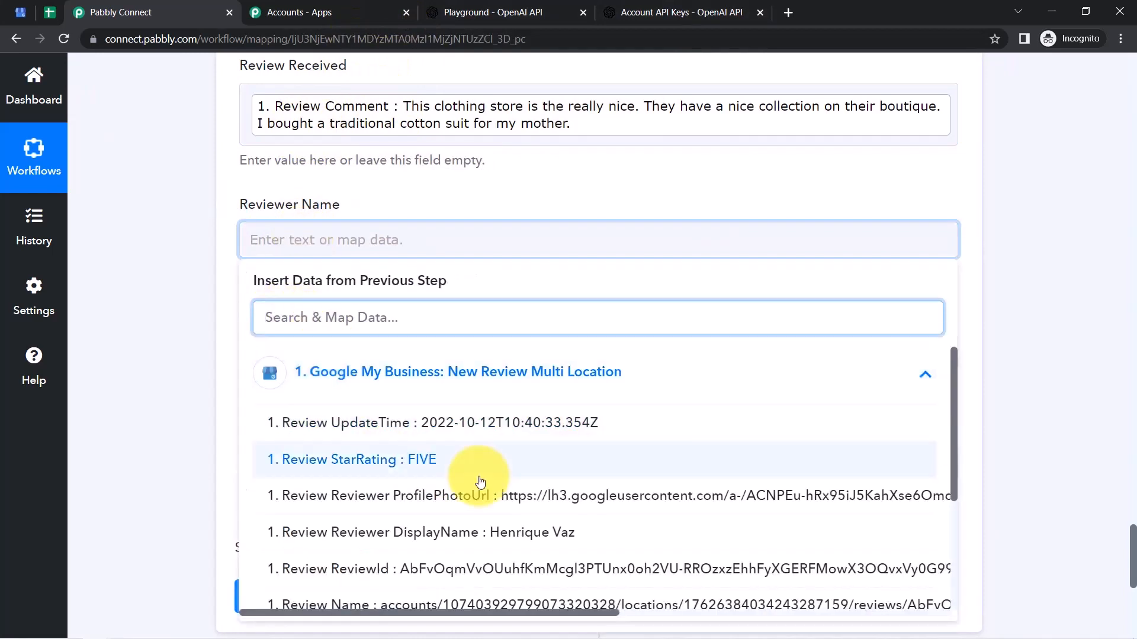
{"action": "left_click_drag", "start_coordinate": [953, 400], "coordinate": [956, 475]}
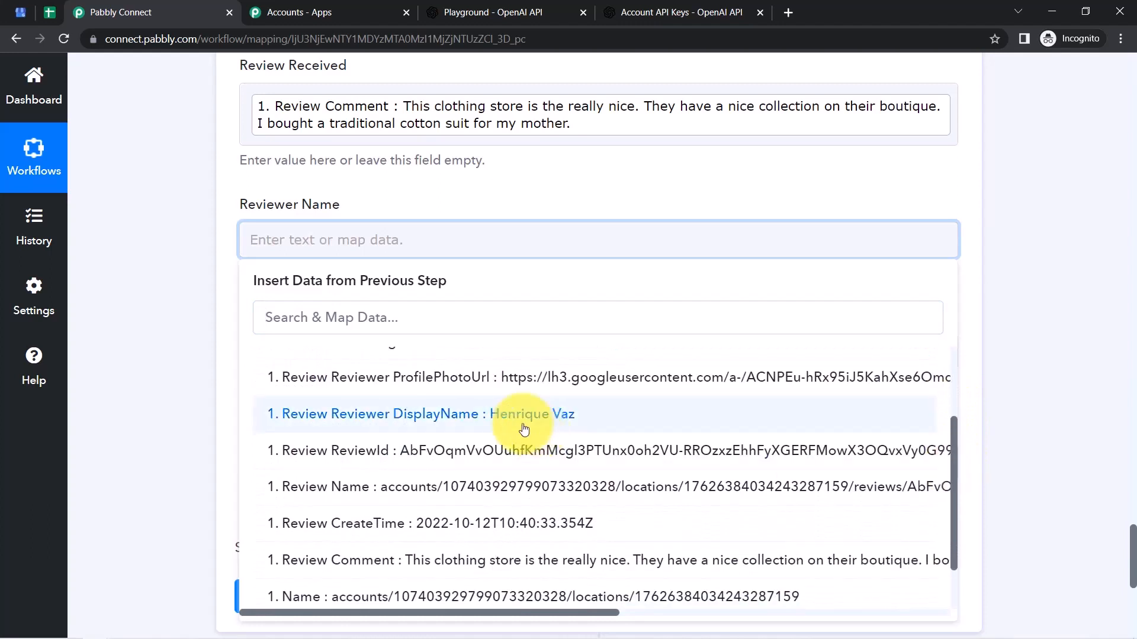
{"action": "left_click", "coordinate": [388, 425]}
{"action": "left_click", "coordinate": [151, 268]}
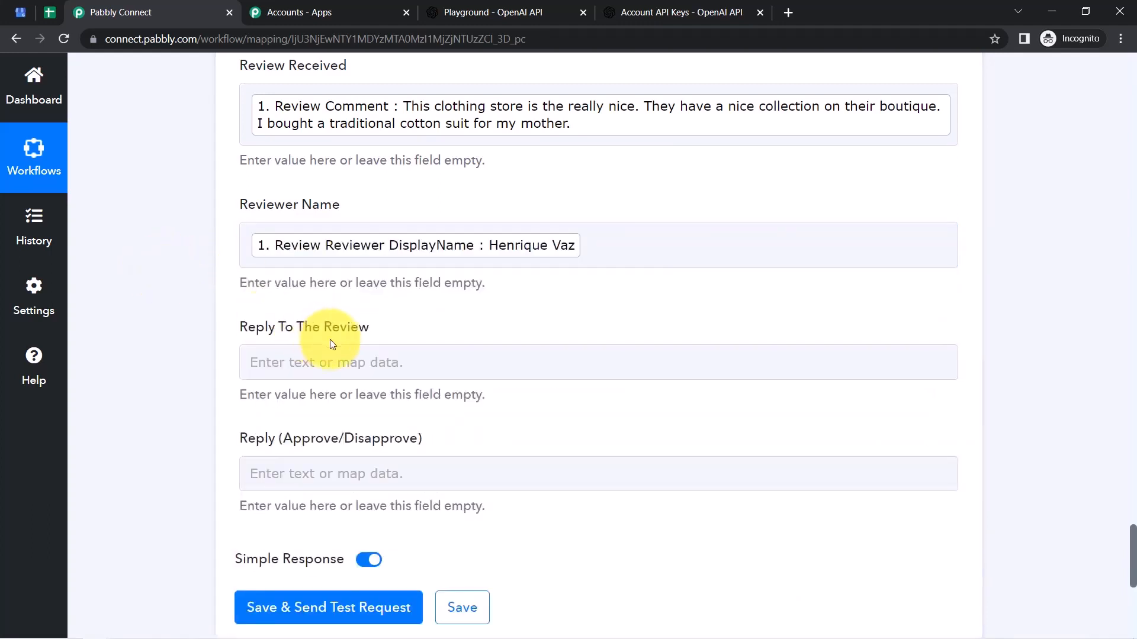
Map the Reply To The Review field to the Choices 0 Text value from the OpenAI Generate Content step
{"action": "left_click", "coordinate": [358, 367]}
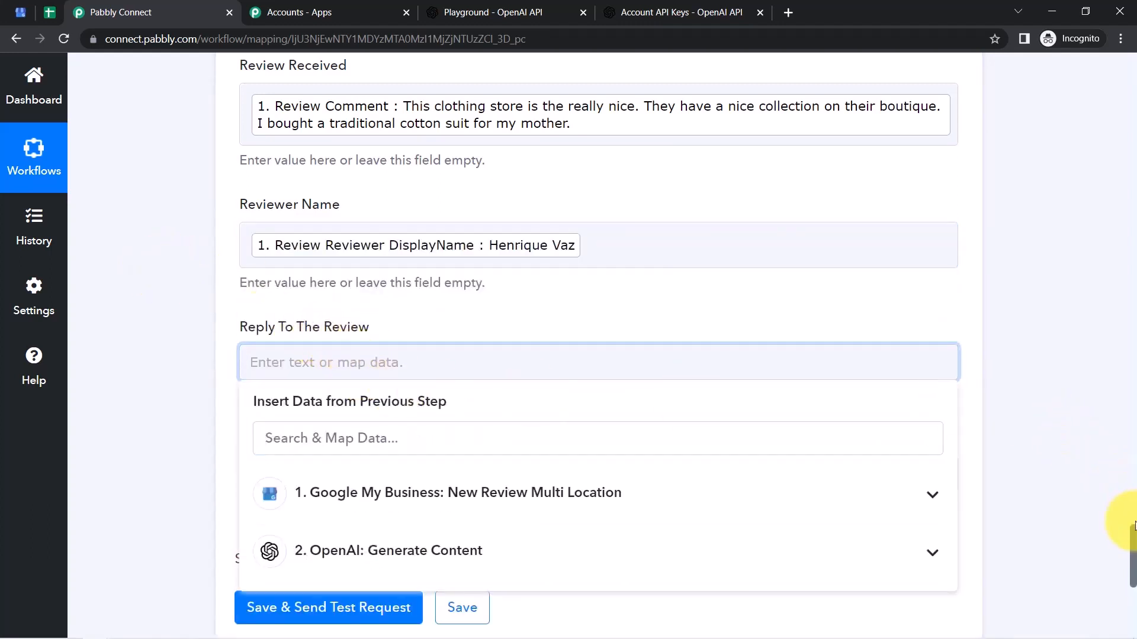
{"action": "left_click_drag", "start_coordinate": [1134, 536], "coordinate": [1134, 568]}
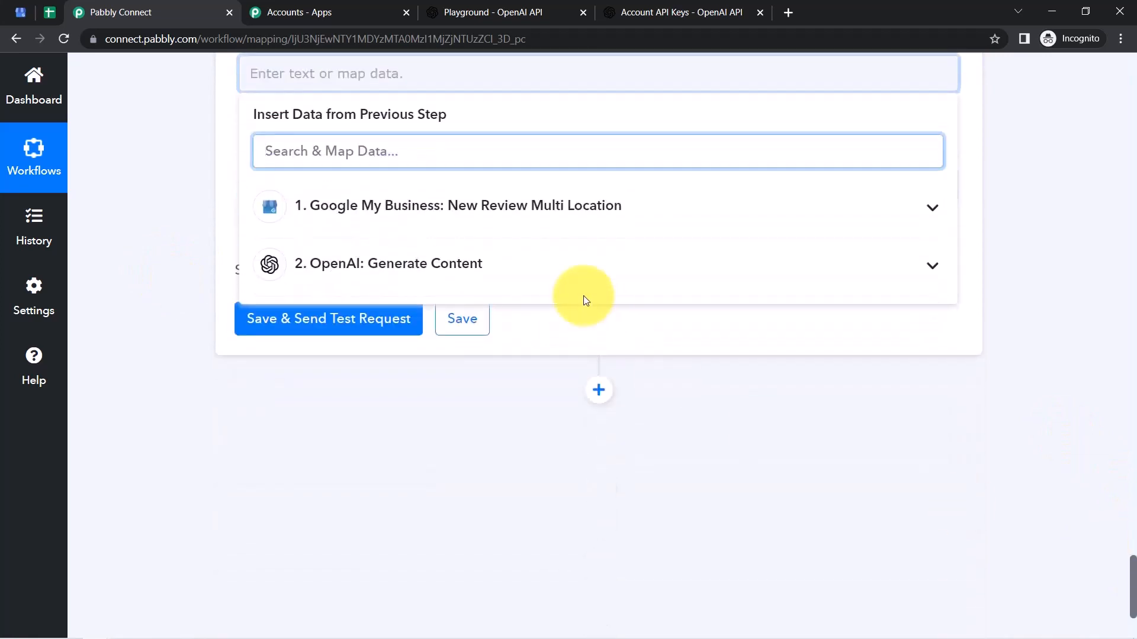
{"action": "left_click", "coordinate": [493, 269]}
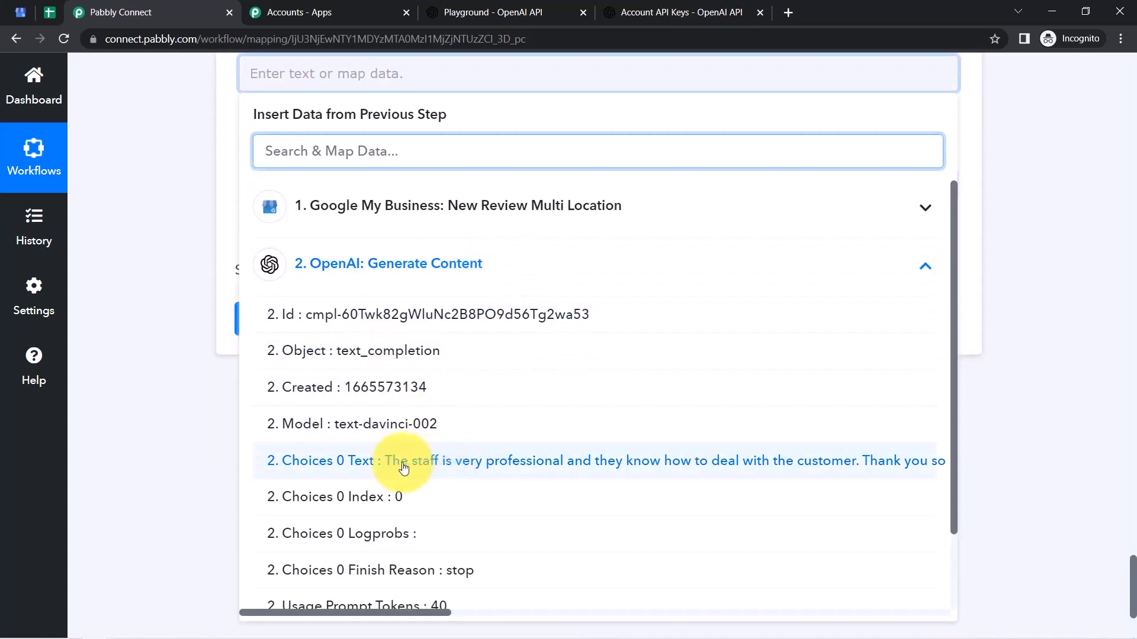
{"action": "left_click", "coordinate": [439, 448]}
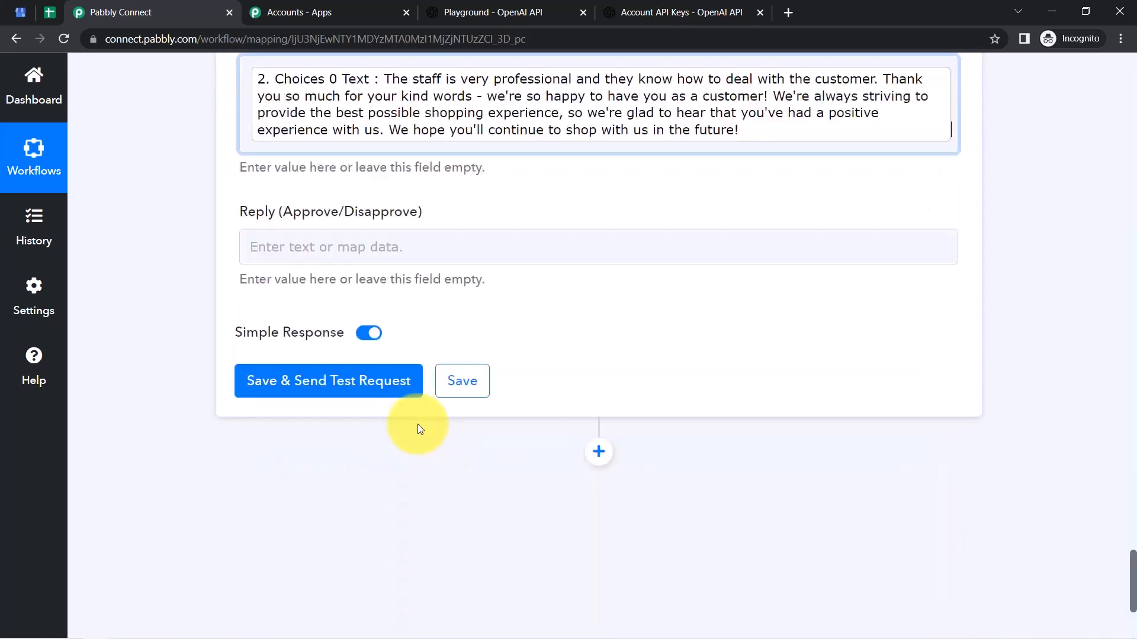
{"action": "left_click", "coordinate": [176, 289]}
Leave the Reply (Approve/Disapprove) field empty, then save the Add New Row action and send a test request
{"action": "left_click_drag", "start_coordinate": [256, 218], "coordinate": [390, 225]}
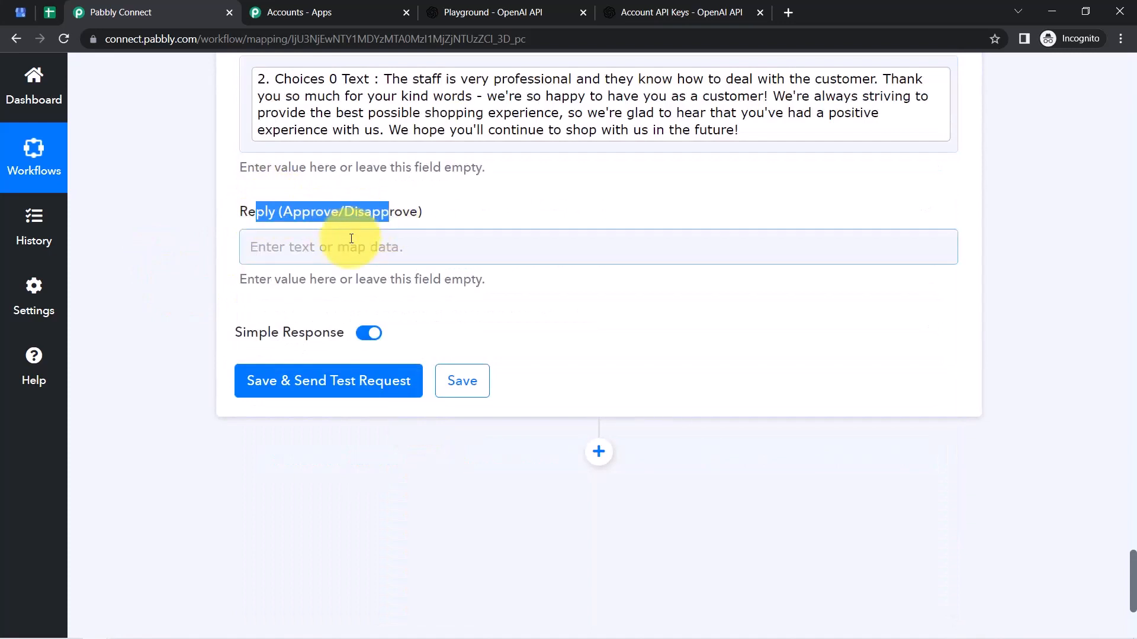
{"action": "left_click", "coordinate": [275, 388]}
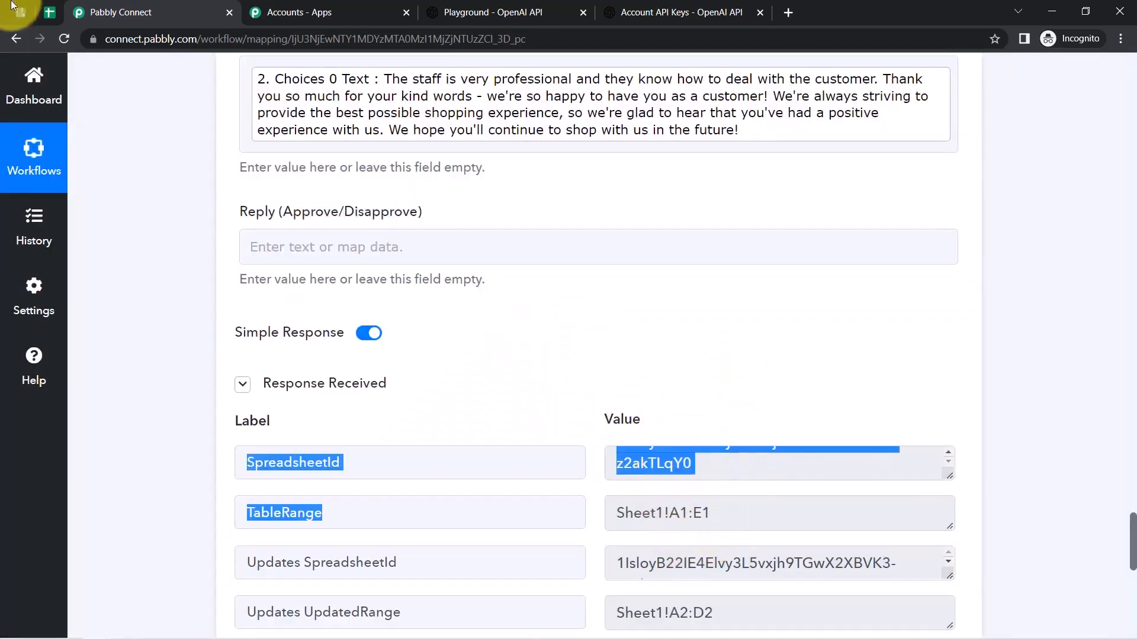
Switch to the Google Sheets spreadsheet and format row 2 with no fill colour, no bold and font size 11
{"action": "left_click", "coordinate": [50, 12]}
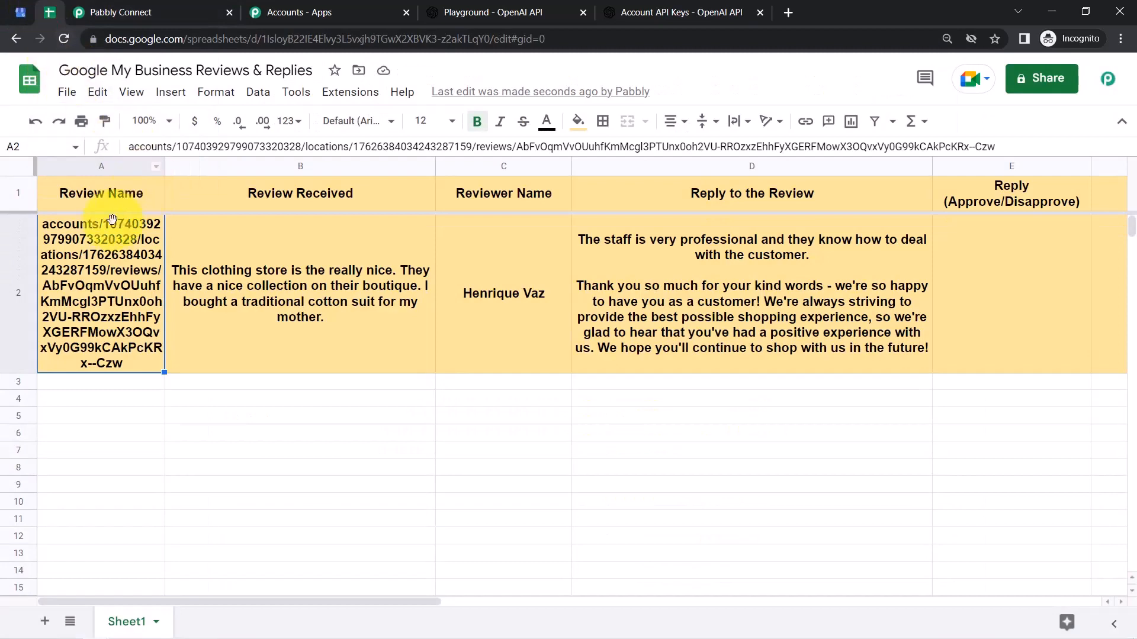
{"action": "left_click", "coordinate": [17, 292]}
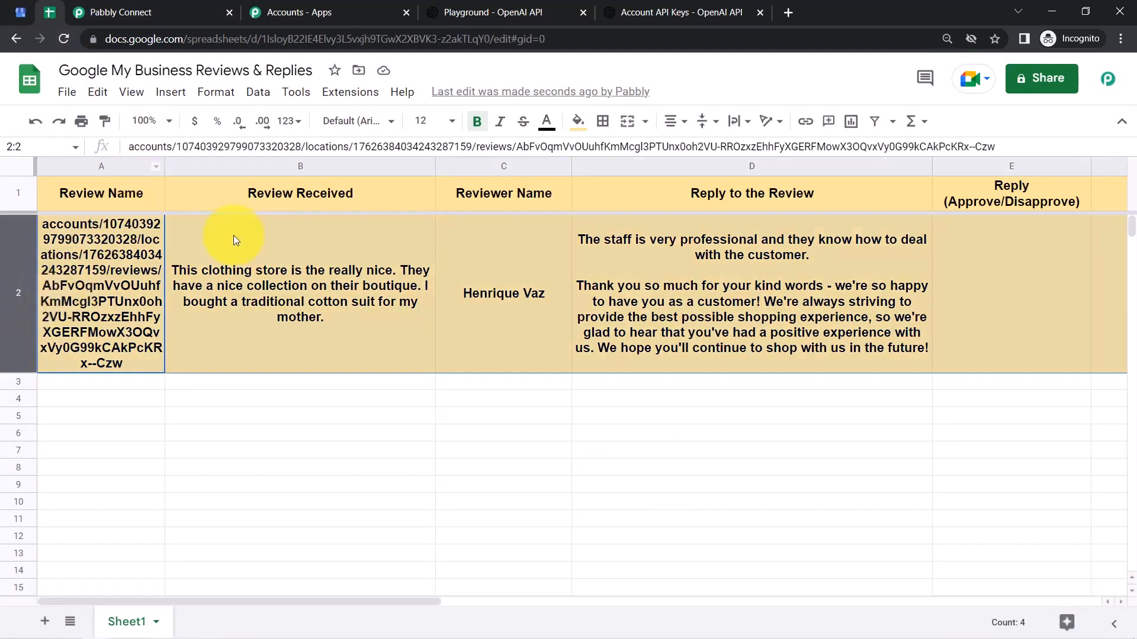
{"action": "left_click", "coordinate": [578, 123]}
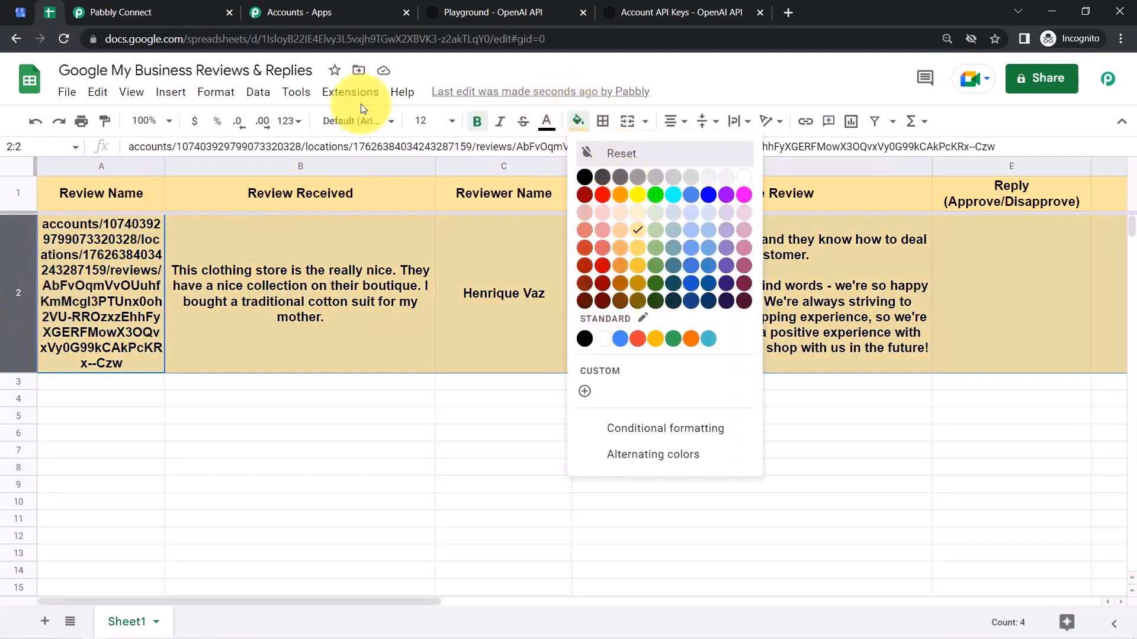
{"action": "left_click", "coordinate": [477, 122]}
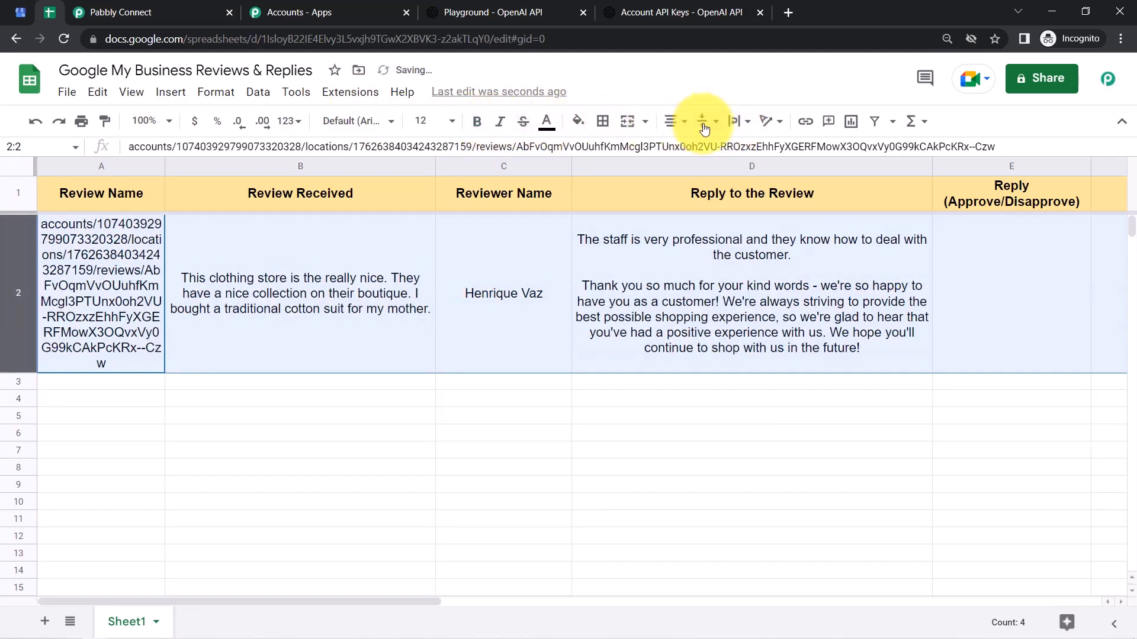
{"action": "left_click", "coordinate": [453, 123]}
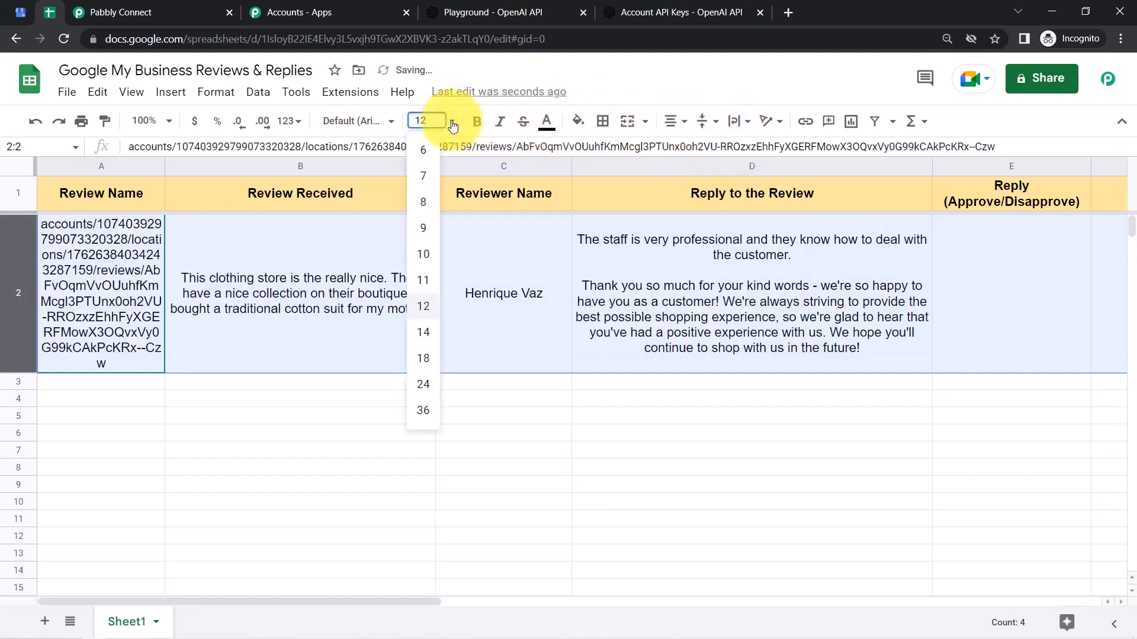
{"action": "left_click", "coordinate": [424, 281]}
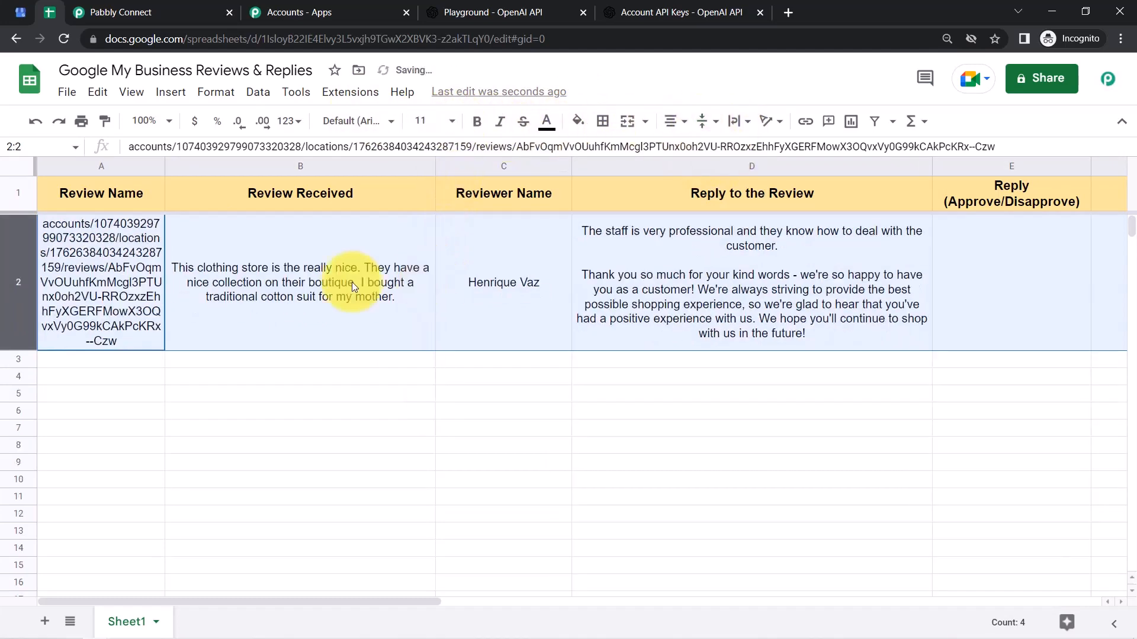
Turn off text wrapping for the Review Name column so its long values stay on one line
{"action": "left_click", "coordinate": [116, 159]}
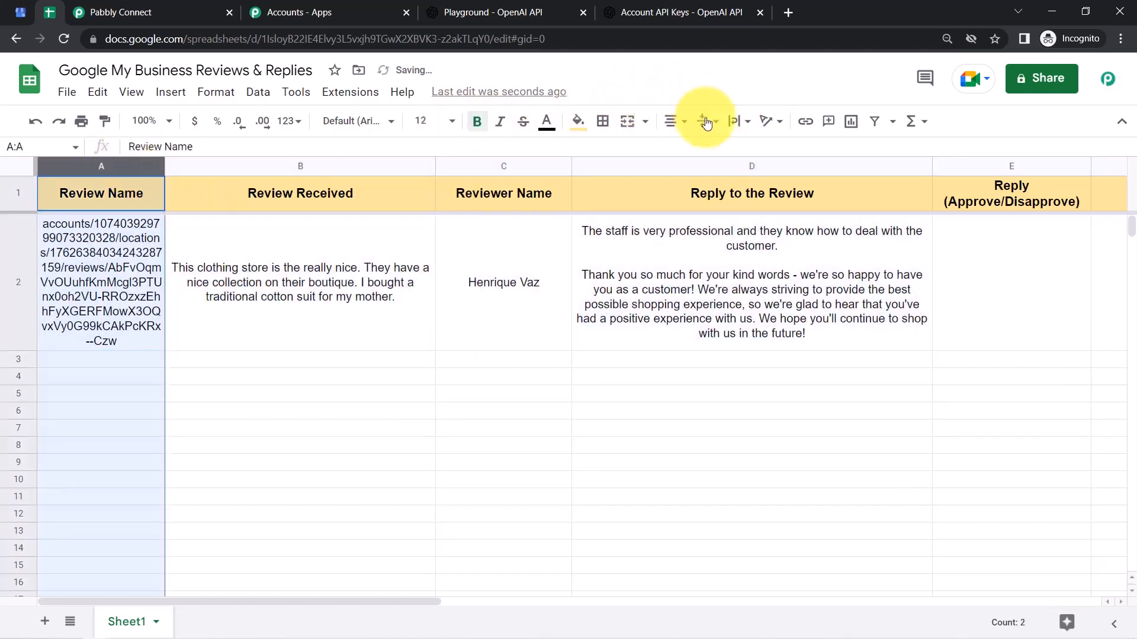
{"action": "left_click", "coordinate": [737, 122]}
{"action": "left_click", "coordinate": [778, 155]}
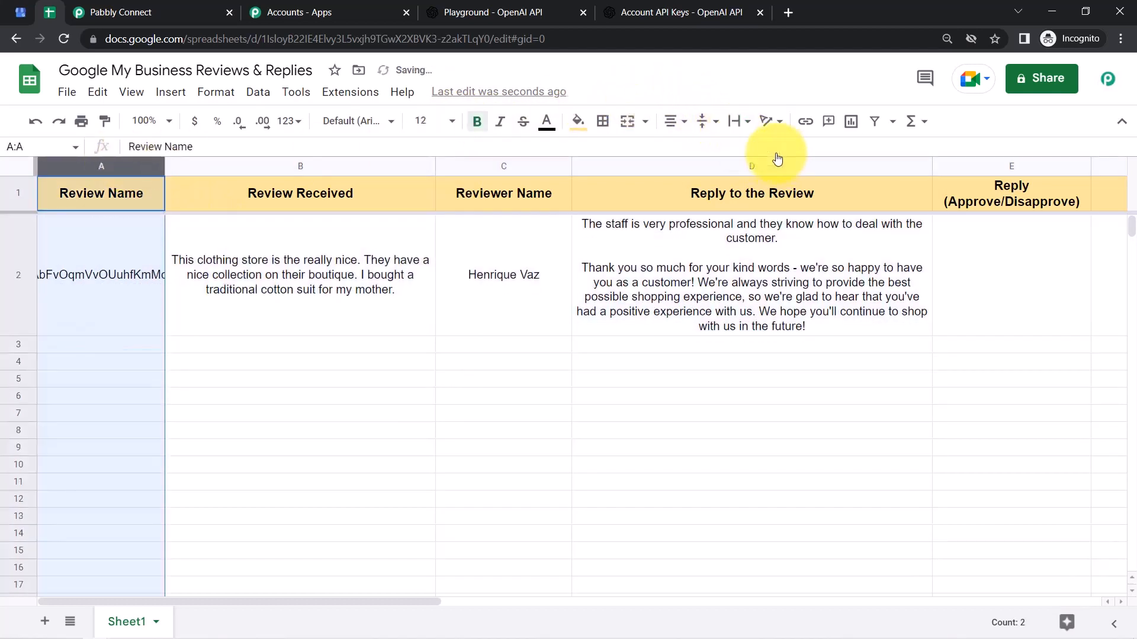
Check the review name, review text and generated reply logged in row 2
{"action": "left_click", "coordinate": [336, 297]}
{"action": "left_click", "coordinate": [737, 266]}
{"action": "left_click", "coordinate": [356, 278]}
{"action": "left_click", "coordinate": [142, 309]}
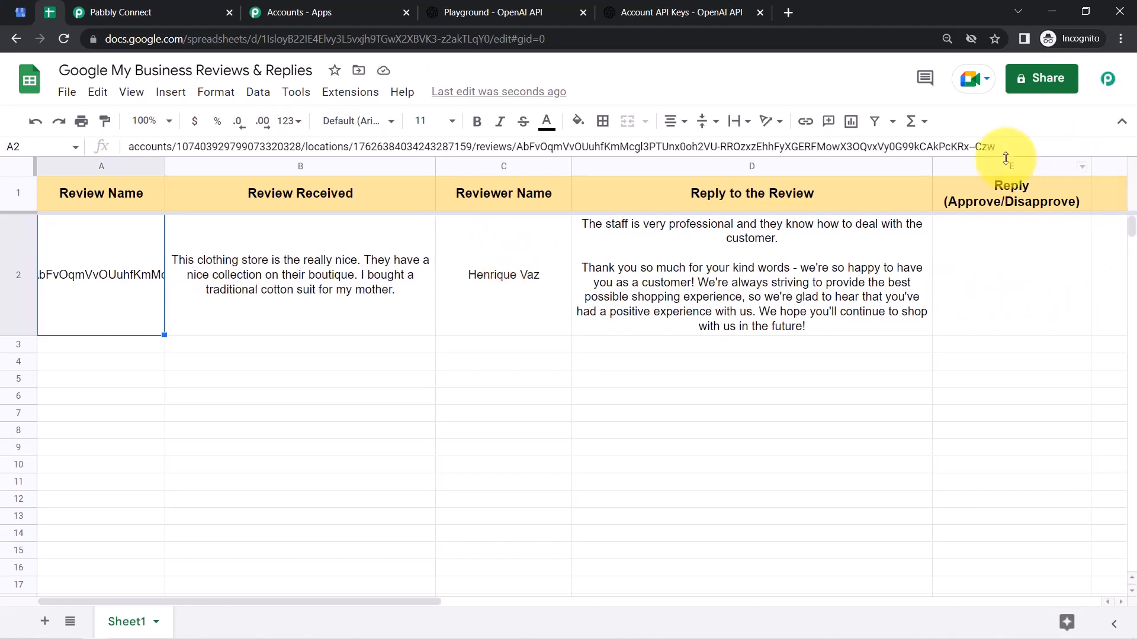
{"action": "left_click", "coordinate": [758, 245]}
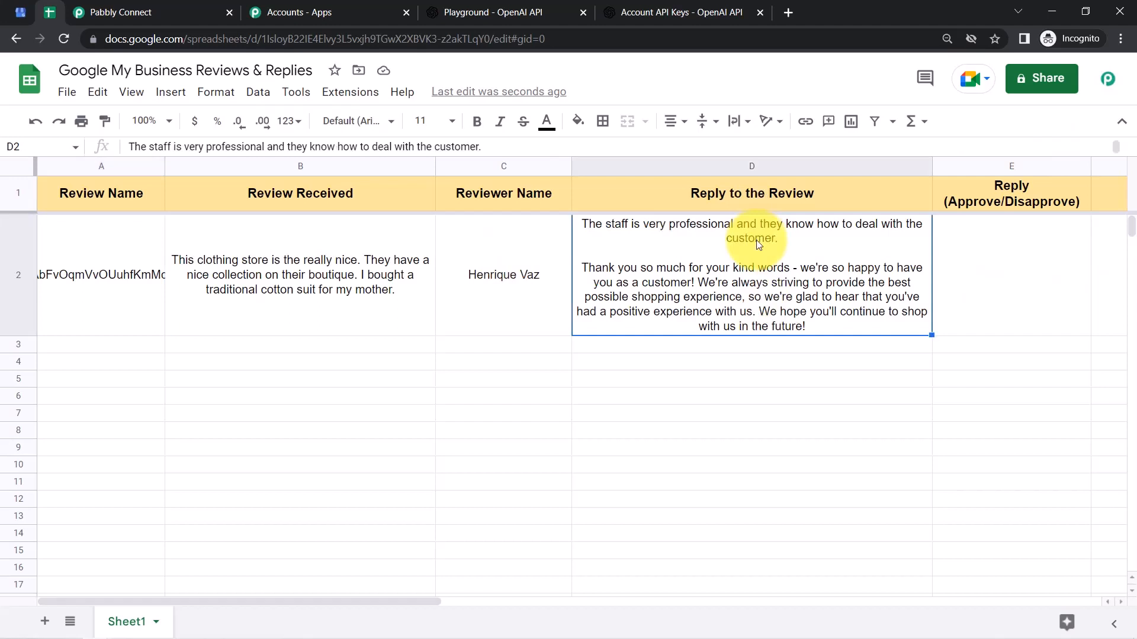
{"action": "left_click", "coordinate": [3, 166]}
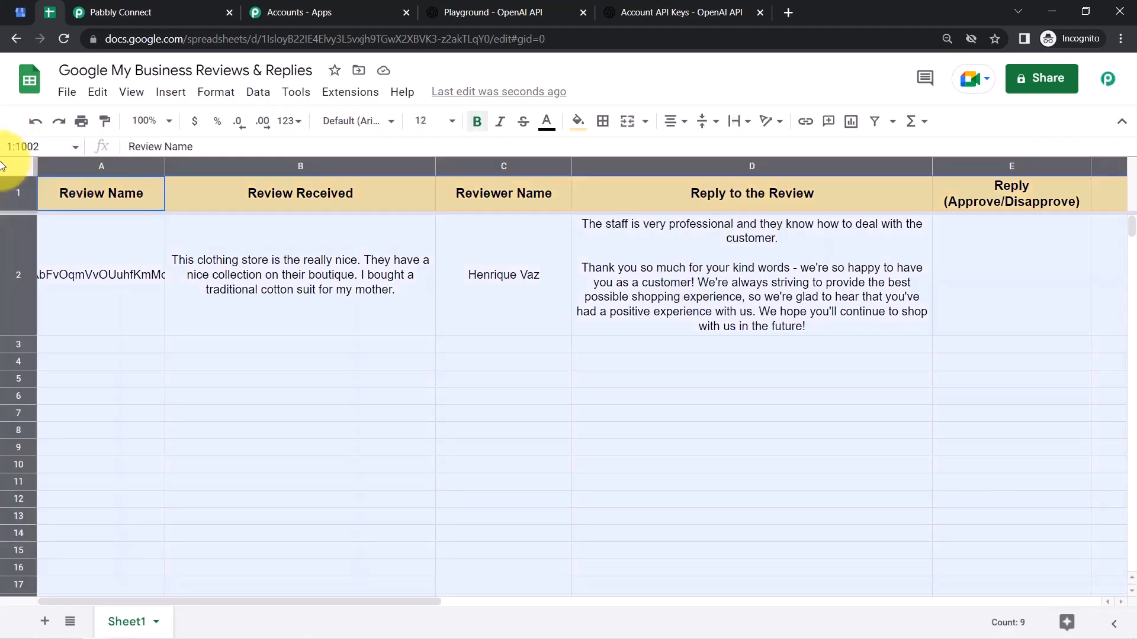
{"action": "left_click", "coordinate": [400, 302]}
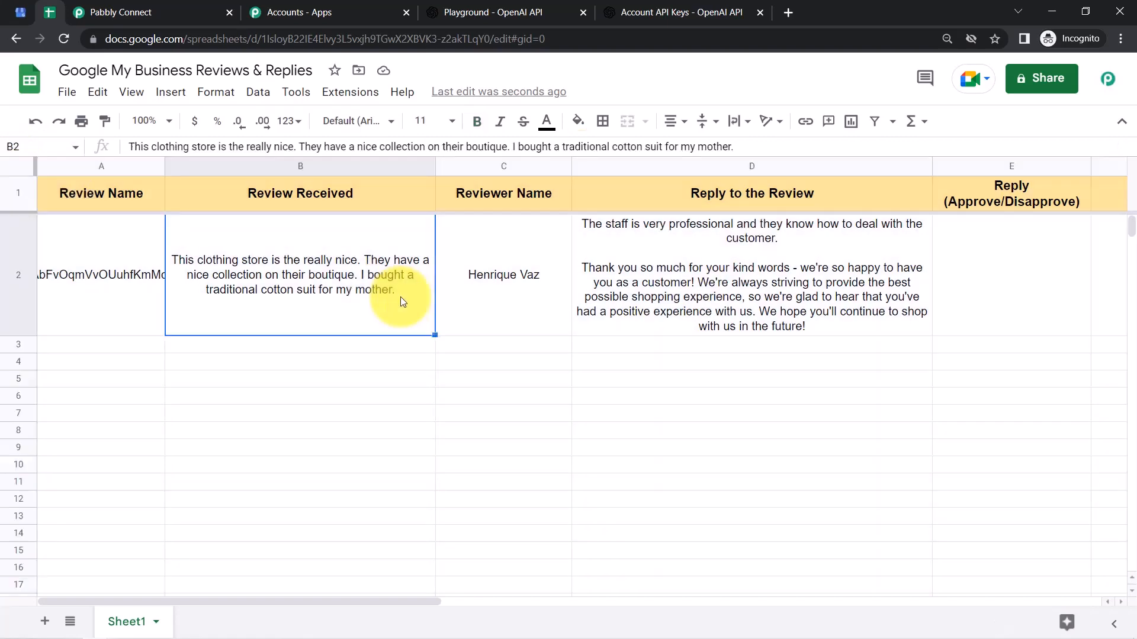
Examine the generated reply in row 2 alongside its empty Reply (Approve/Disapprove) cell
{"action": "key", "text": "Right"}
{"action": "key", "text": "Right"}
{"action": "key", "text": "Right"}
{"action": "key", "text": "Right"}
{"action": "key", "text": "Right"}
{"action": "left_click", "coordinate": [357, 303]}
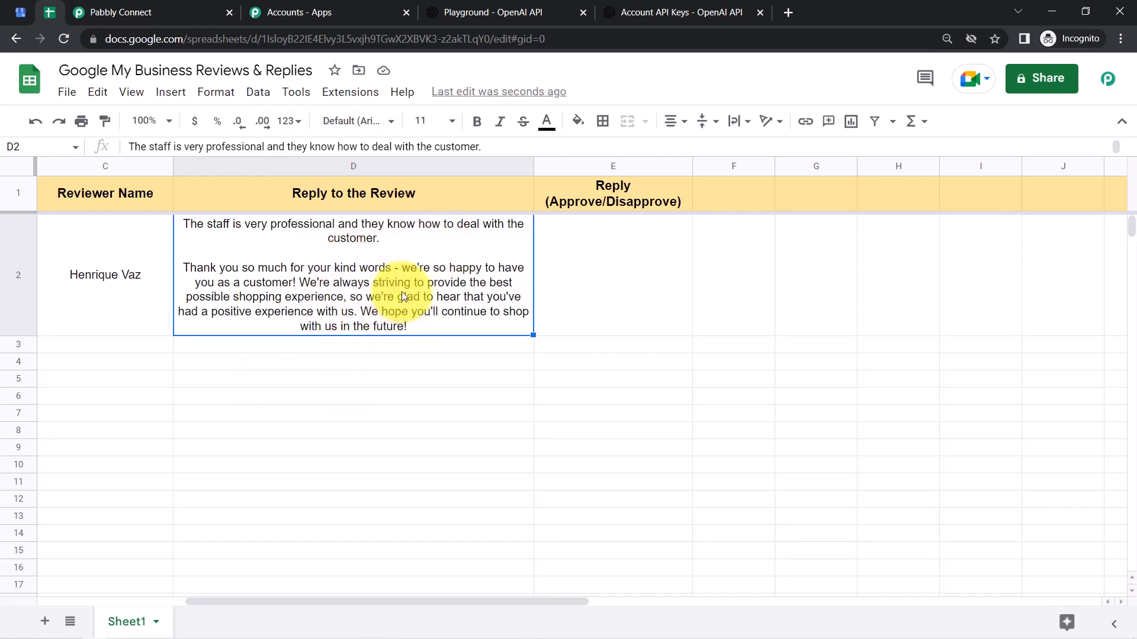
{"action": "left_click", "coordinate": [605, 243]}
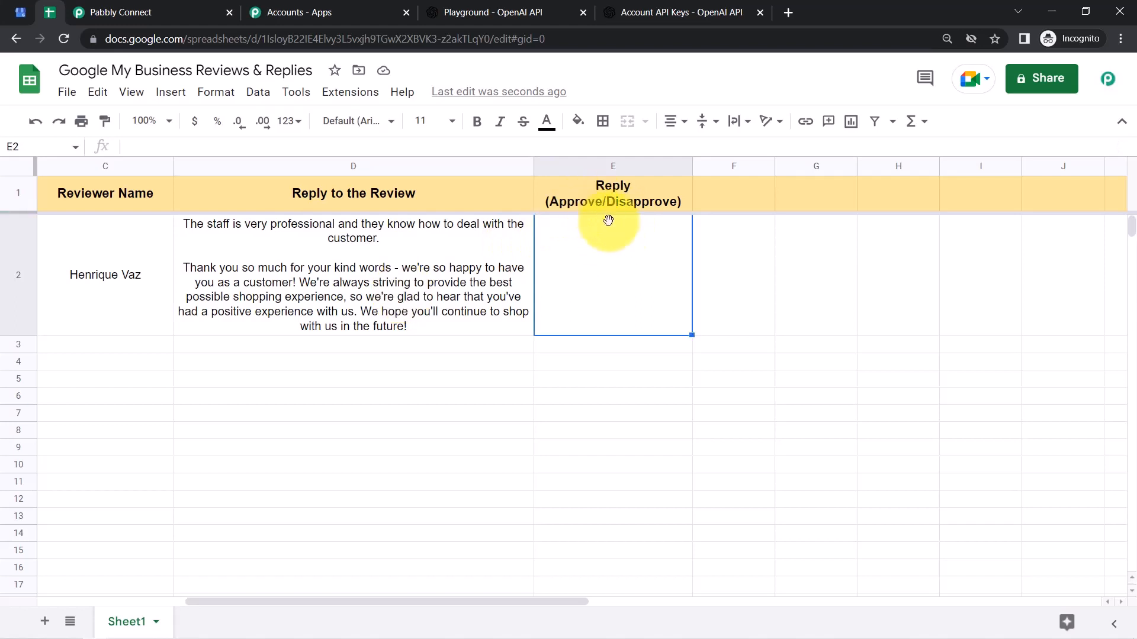
{"action": "left_click", "coordinate": [461, 274]}
{"action": "left_click", "coordinate": [585, 271]}
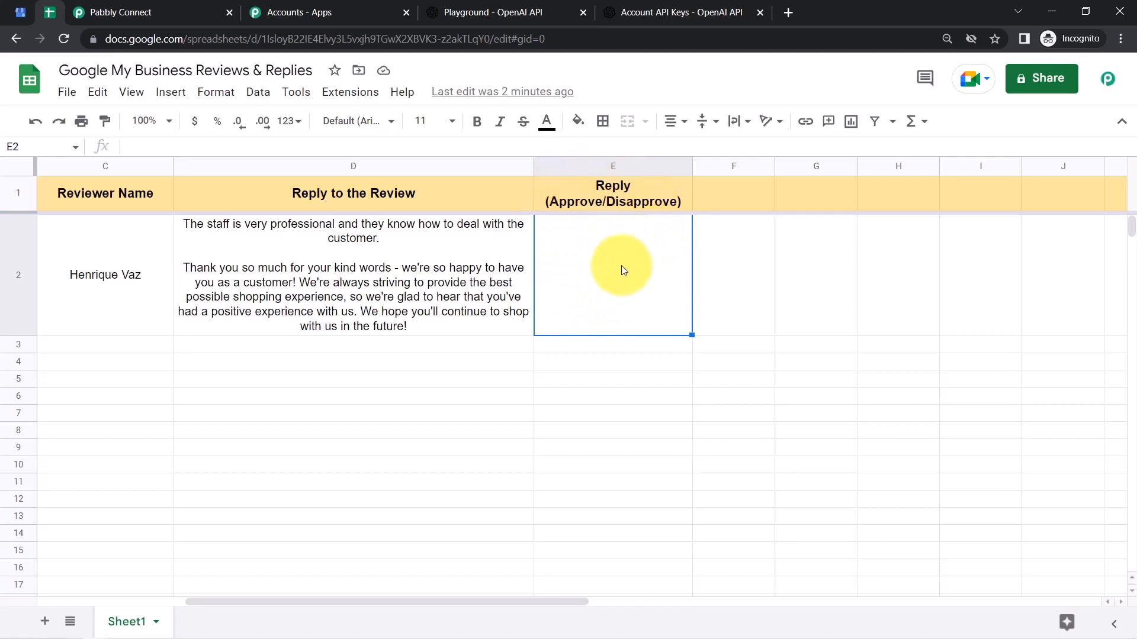
{"action": "left_click", "coordinate": [456, 256]}
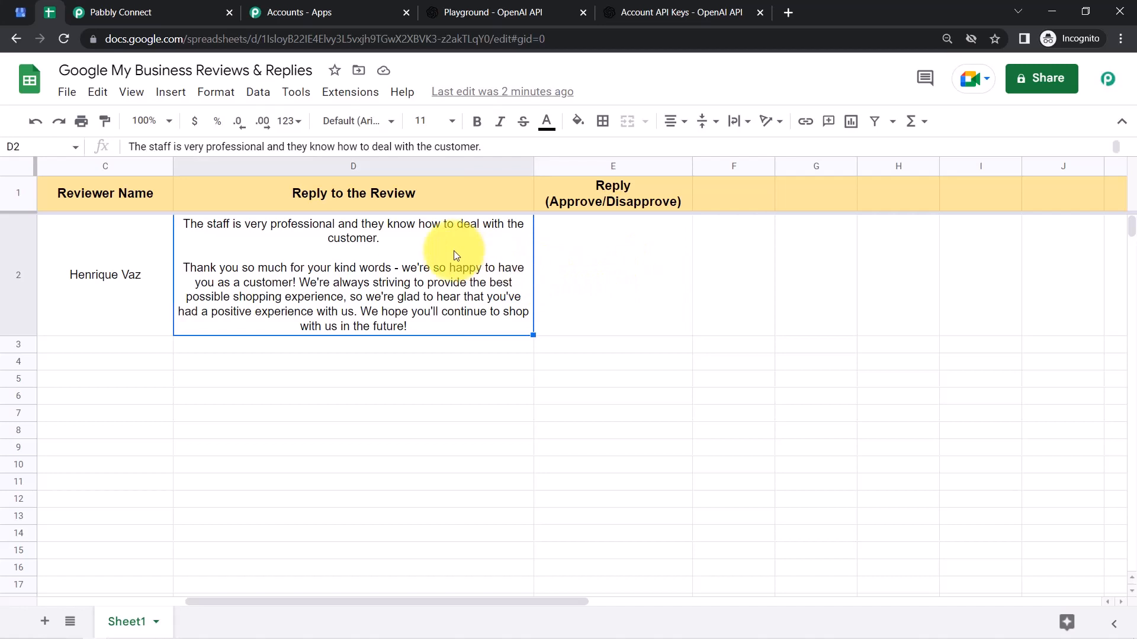
Add data validation to cell E2 as a dropdown list of the items Approve and Disapporve
{"action": "left_click", "coordinate": [639, 265]}
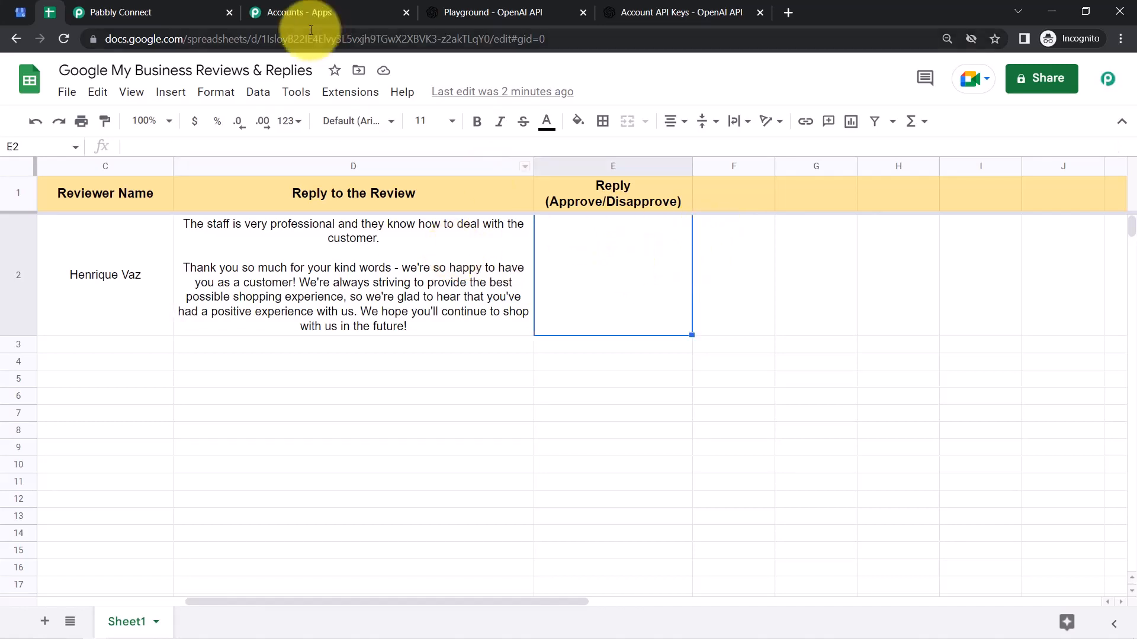
{"action": "left_click", "coordinate": [258, 93]}
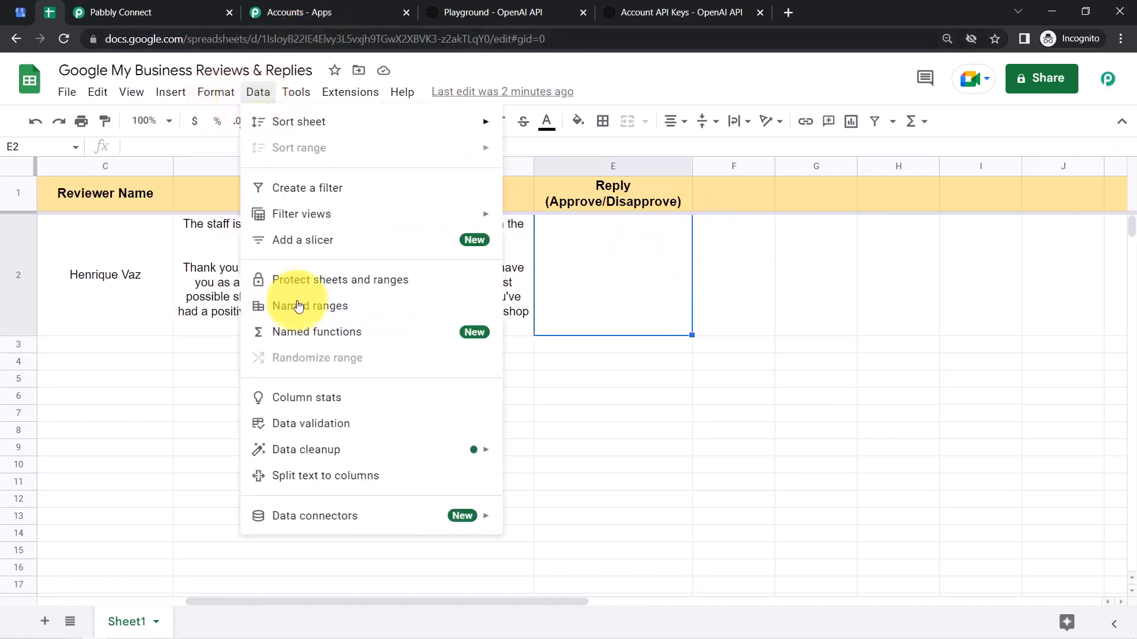
{"action": "left_click", "coordinate": [296, 424]}
{"action": "left_click", "coordinate": [461, 305]}
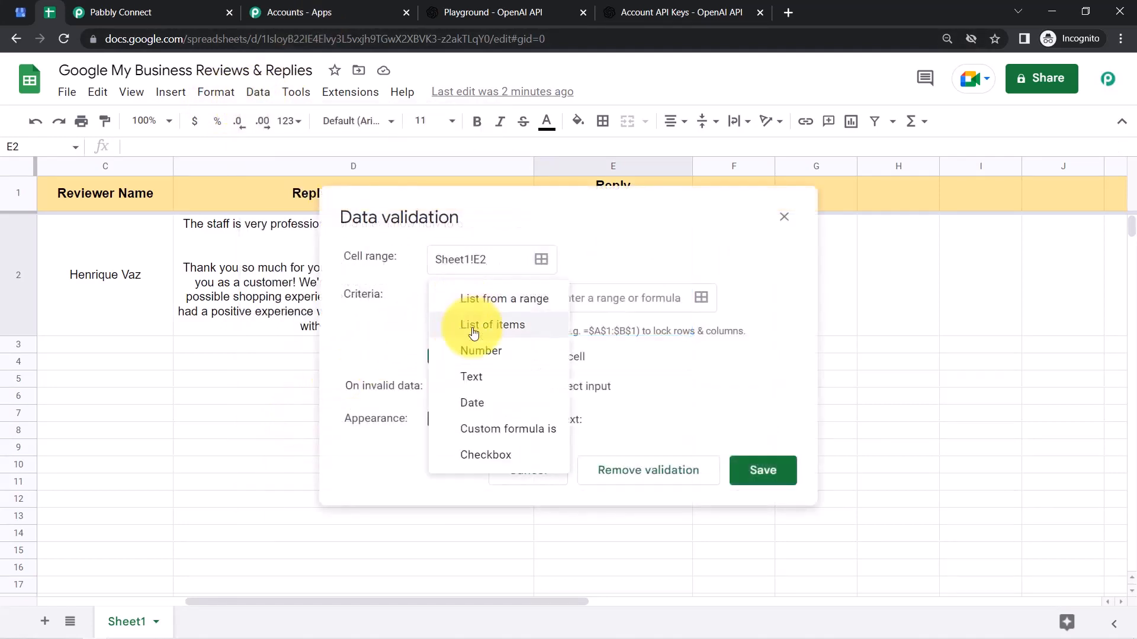
{"action": "left_click", "coordinate": [472, 322]}
{"action": "left_click", "coordinate": [574, 297]}
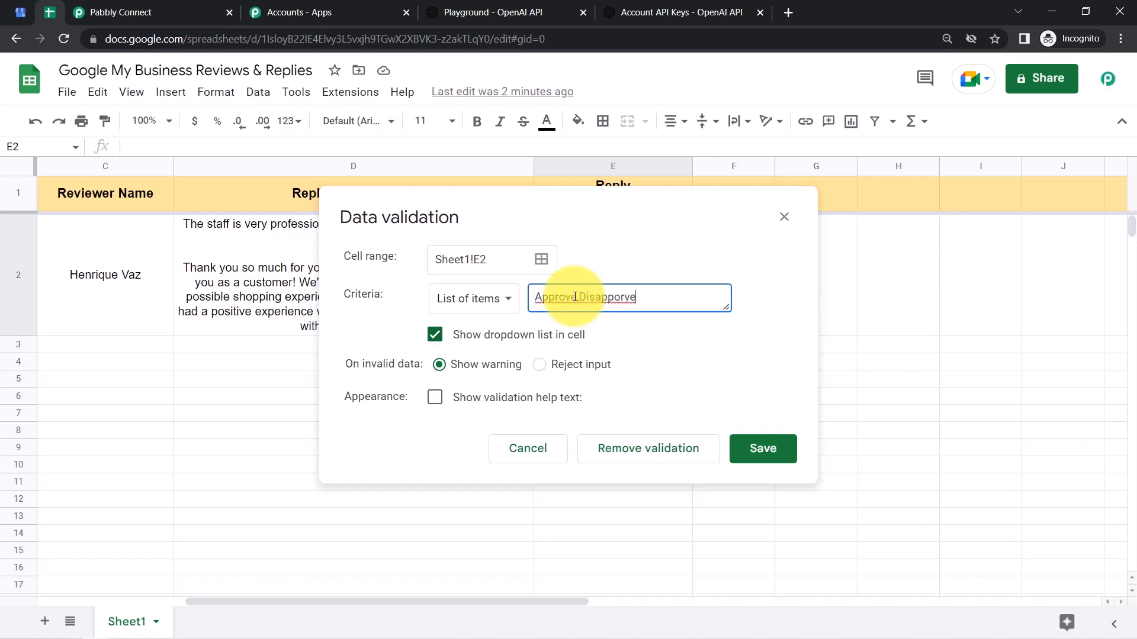
{"action": "key", "text": "Return"}
Choose Approve in cell E2's dropdown for the generated reply and return to the start of the row
{"action": "left_click", "coordinate": [685, 272]}
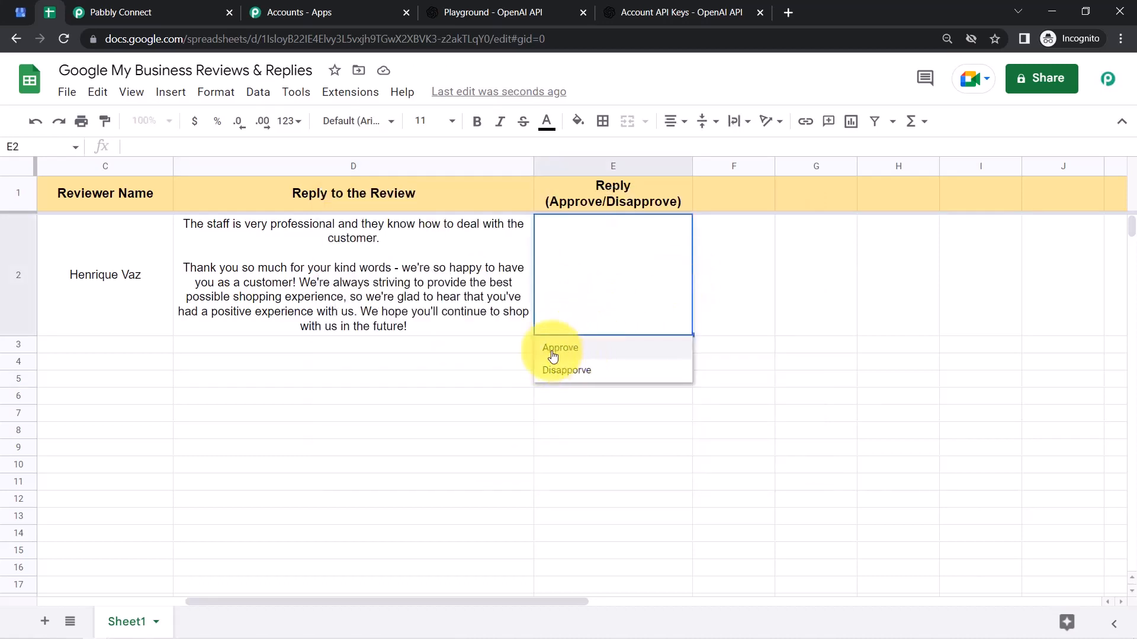
{"action": "left_click", "coordinate": [512, 400]}
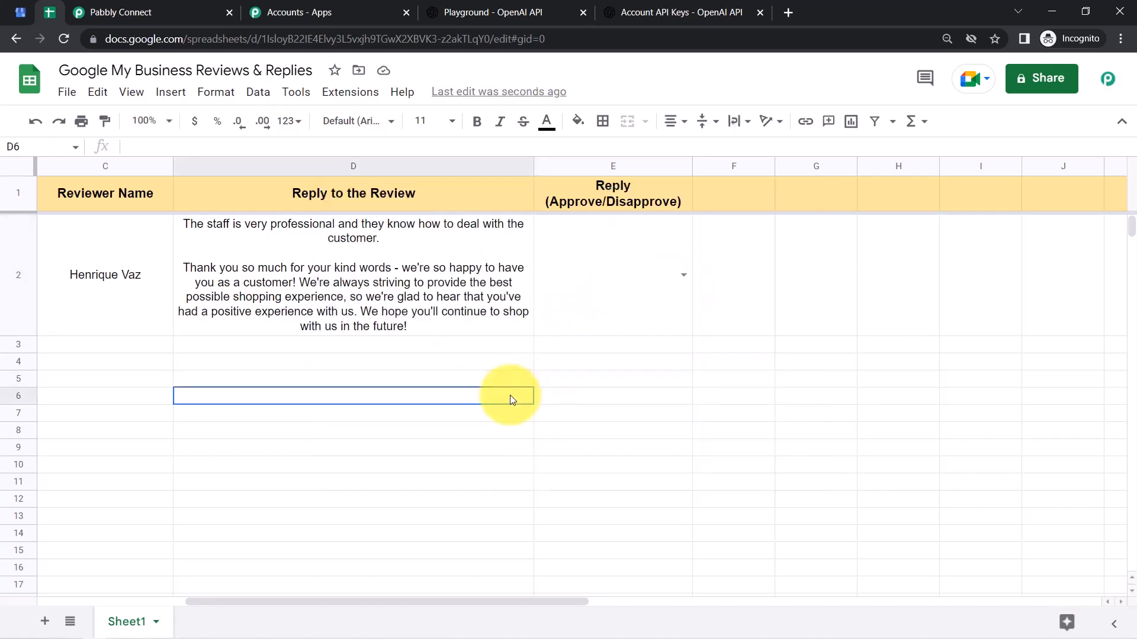
{"action": "left_click", "coordinate": [400, 307]}
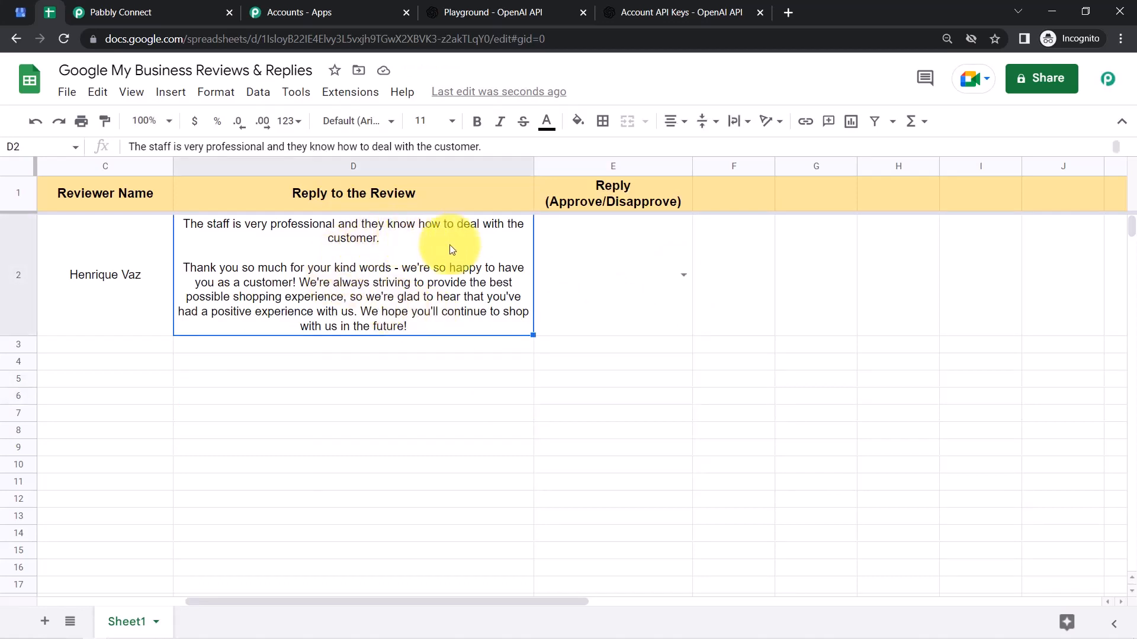
{"action": "left_click", "coordinate": [682, 276]}
{"action": "left_click", "coordinate": [565, 353]}
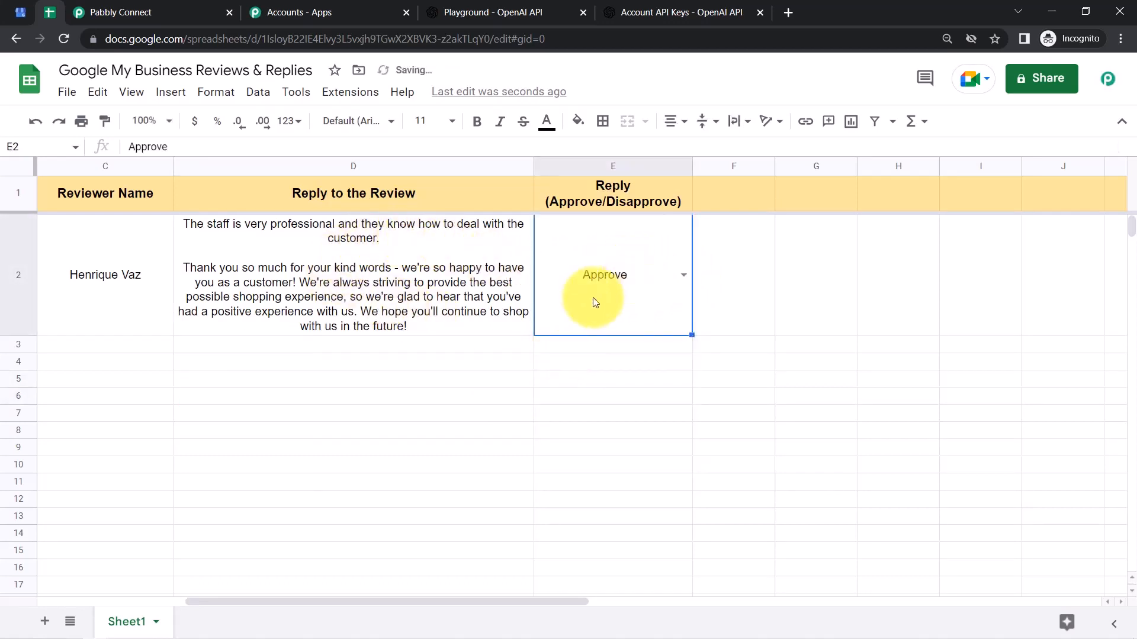
{"action": "key", "text": "Left"}
{"action": "key", "text": "Left"}
{"action": "key", "text": "Left"}
{"action": "key", "text": "Left"}
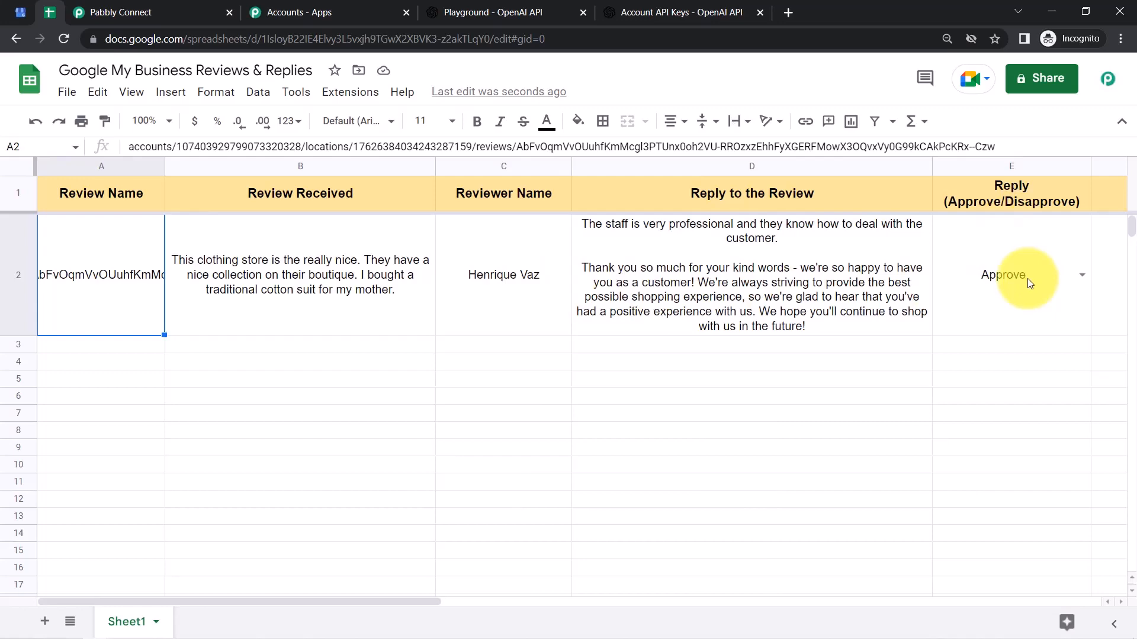
Switch to Pabbly Connect and rename the workflow by adding (Part1) to the end of its name
{"action": "left_click", "coordinate": [194, 5]}
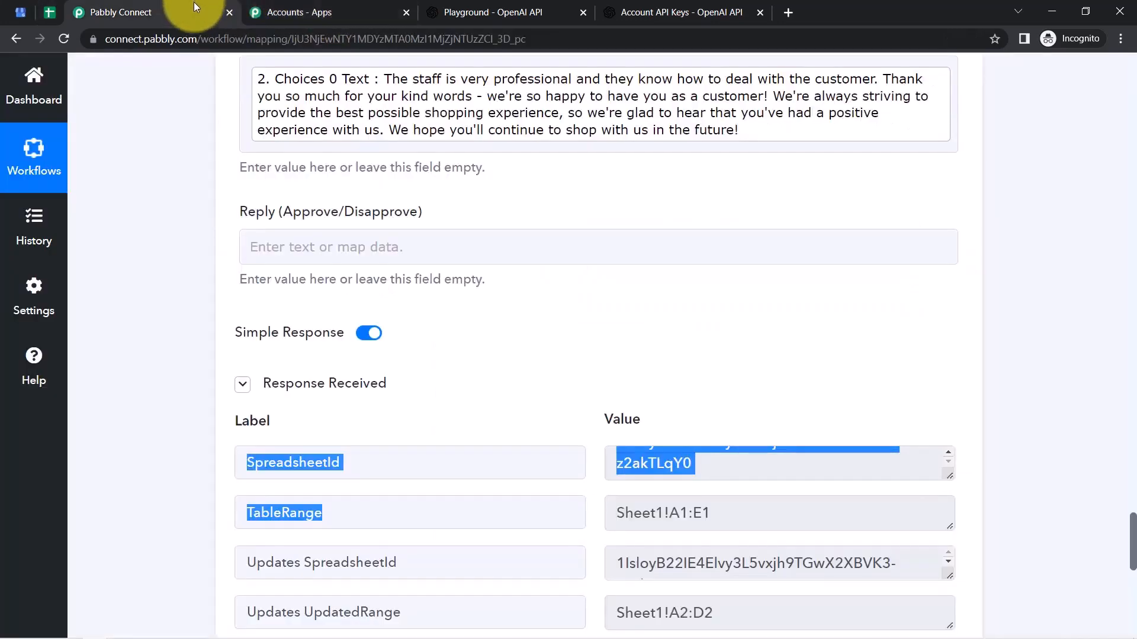
{"action": "left_click", "coordinate": [1019, 308]}
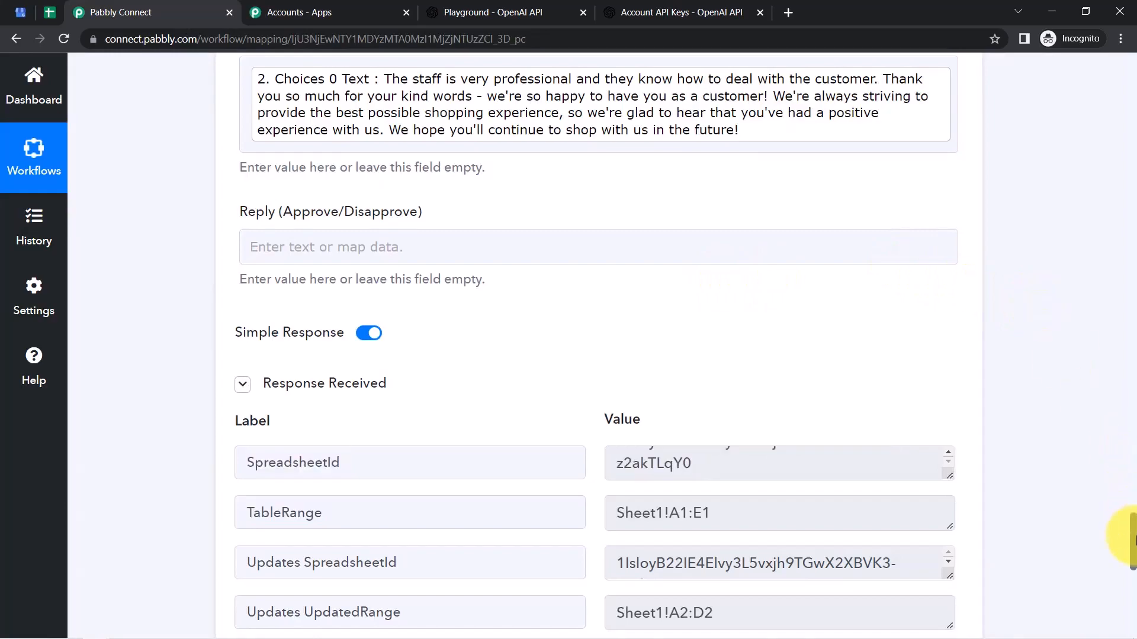
{"action": "left_click_drag", "start_coordinate": [1132, 533], "coordinate": [1132, 65]}
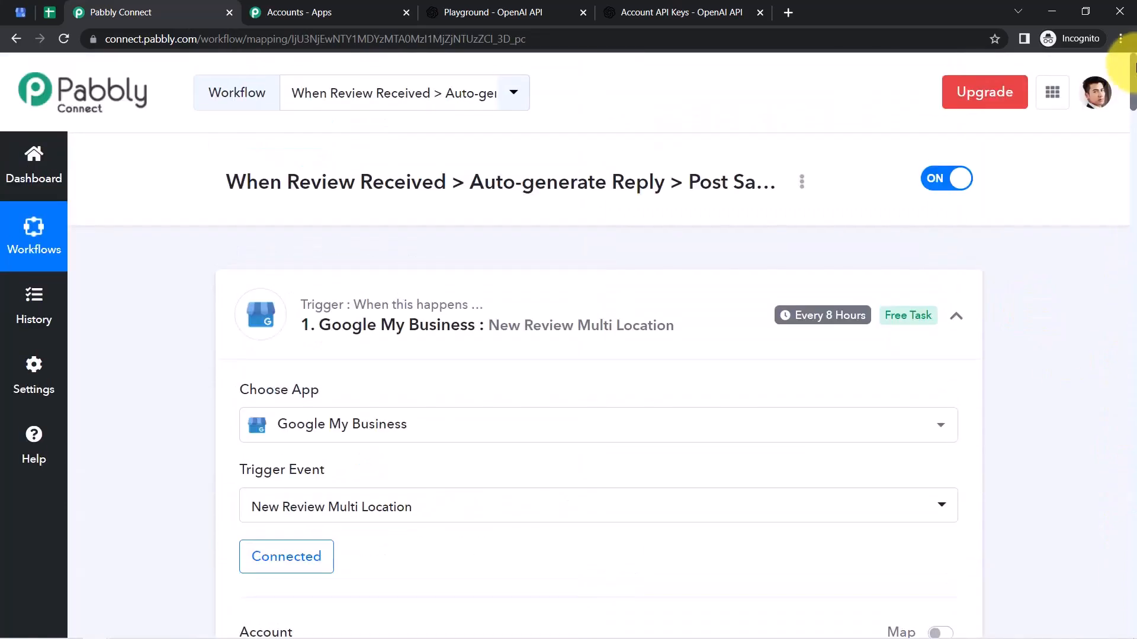
{"action": "left_click", "coordinate": [801, 182]}
{"action": "left_click", "coordinate": [800, 182]}
{"action": "left_click", "coordinate": [800, 183]}
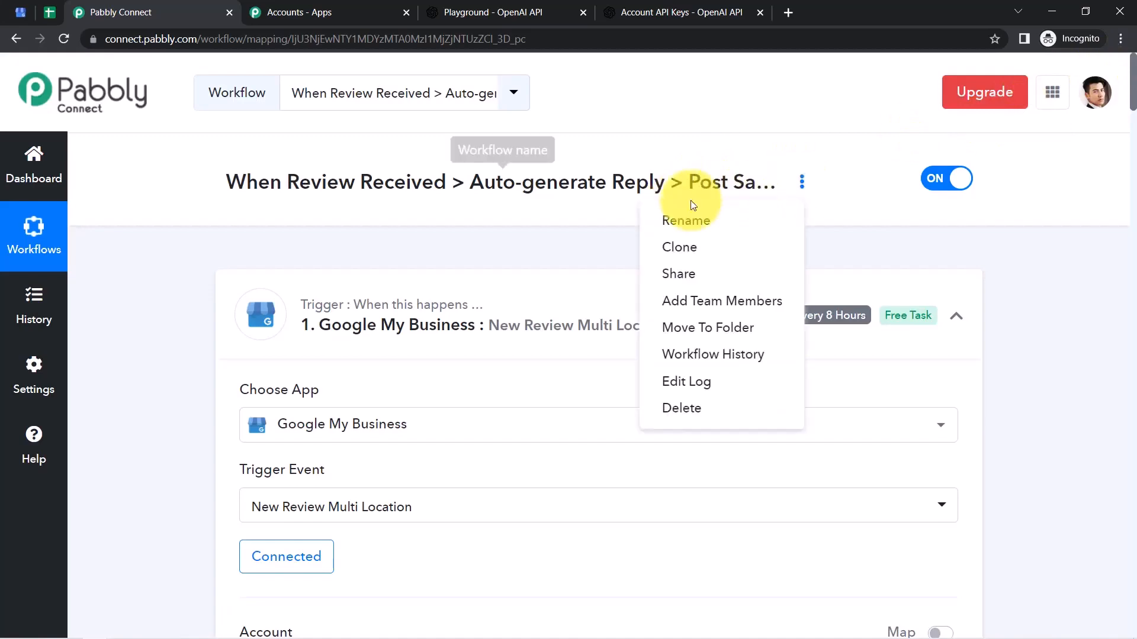
{"action": "left_click", "coordinate": [672, 230]}
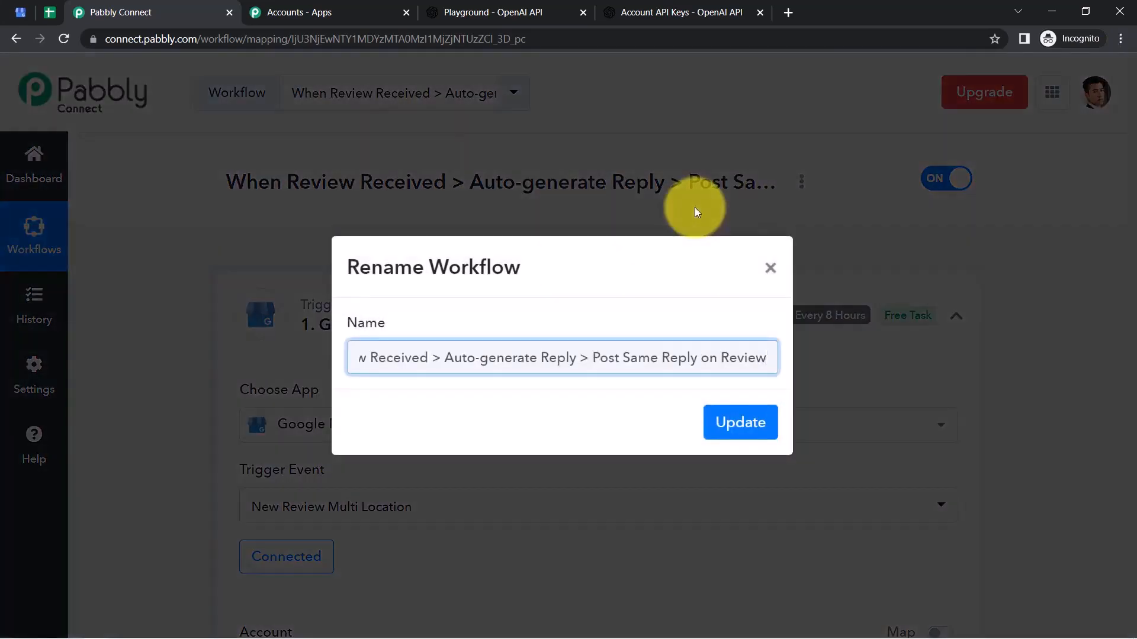
{"action": "type", "text": "(Pa"}
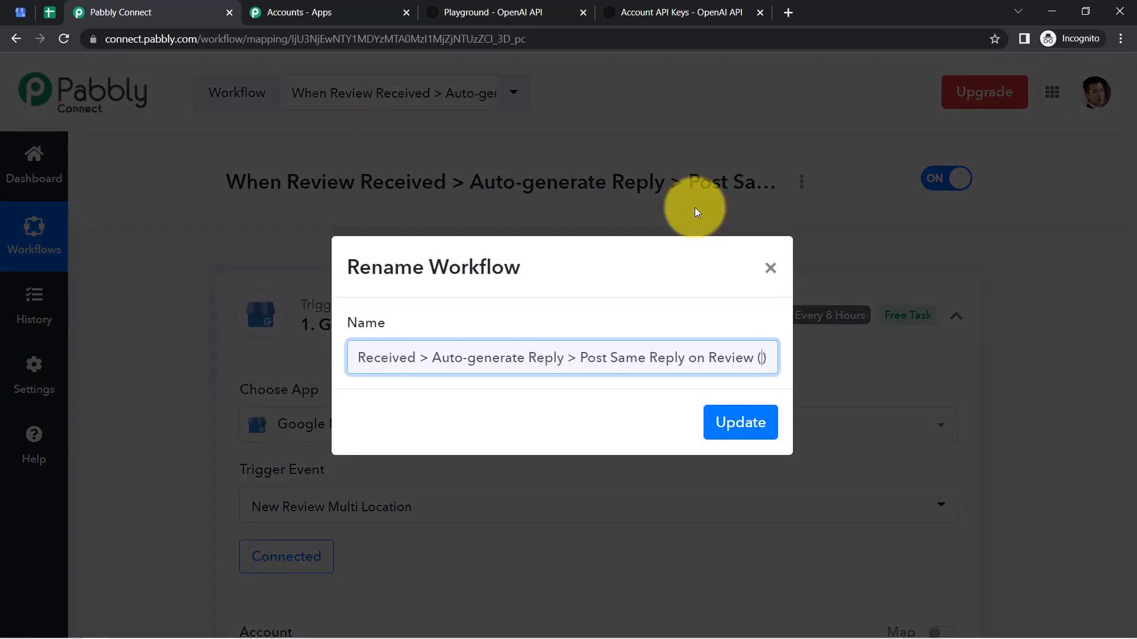
{"action": "type", "text": "rt1"}
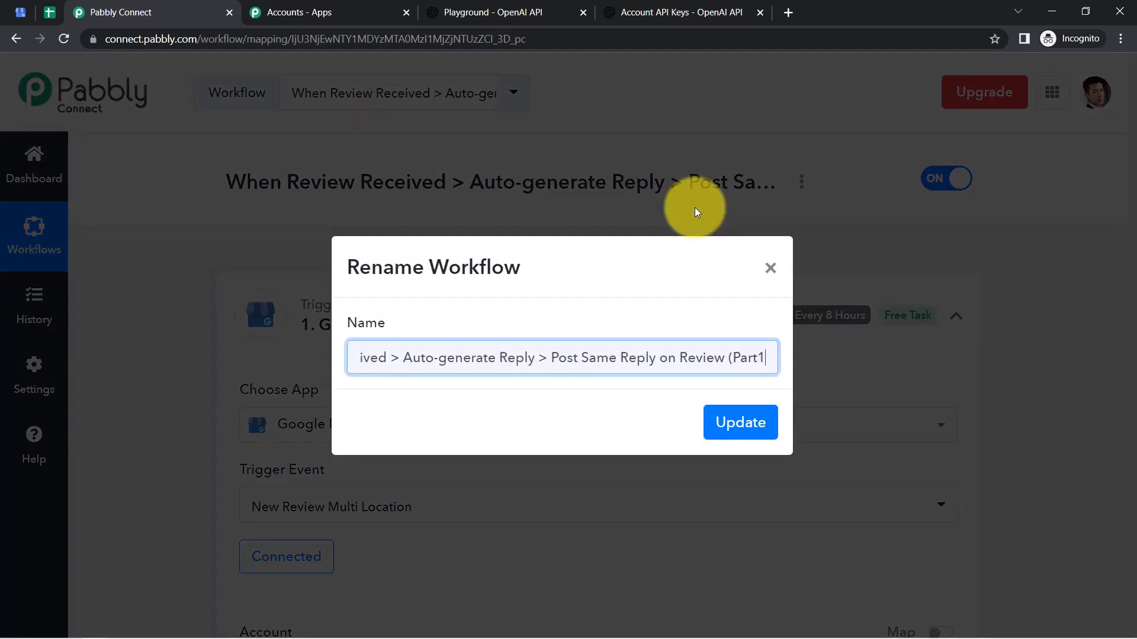
{"action": "type", "text": ")"}
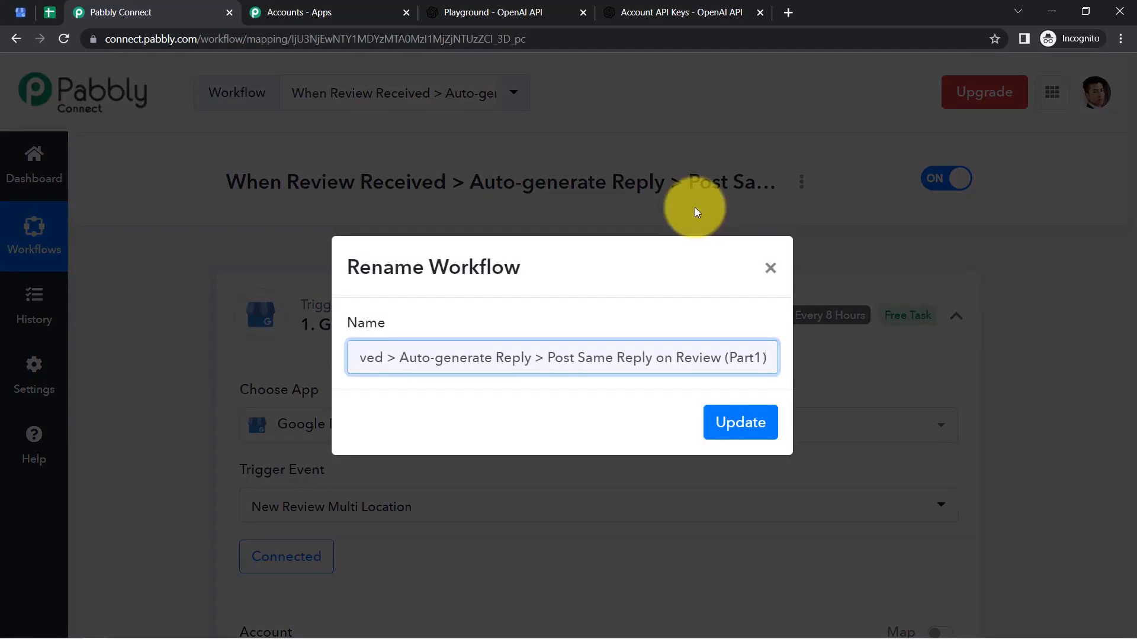
{"action": "key", "text": "Return"}
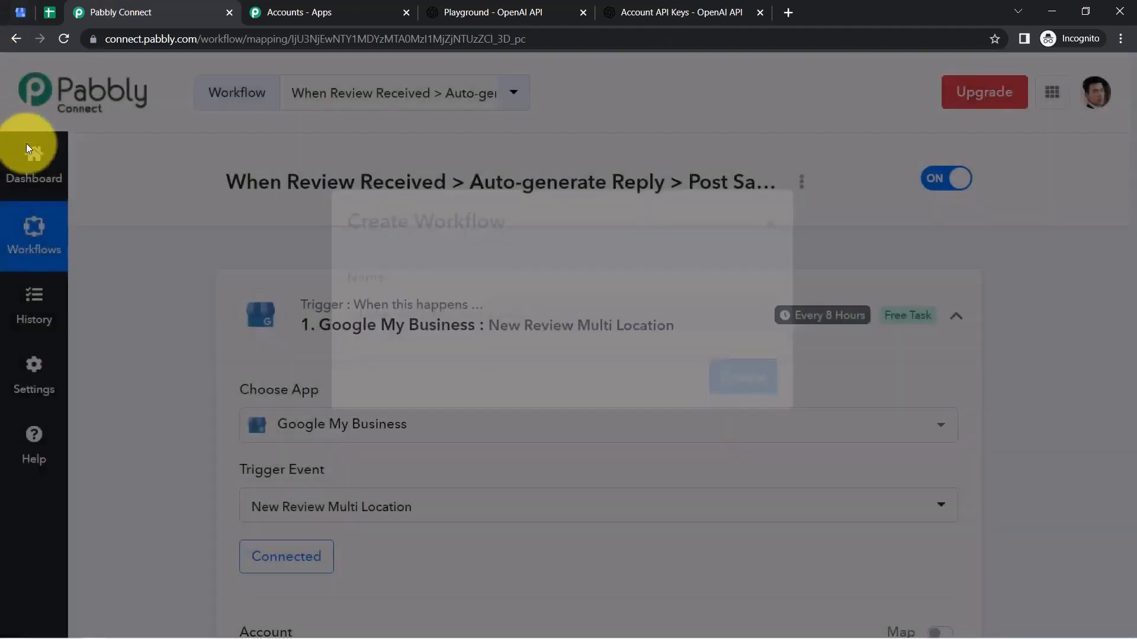
Create a new workflow named Auto-Reply to Google My Business Reviews (Part2) from the dashboard
{"action": "left_click", "coordinate": [30, 173]}
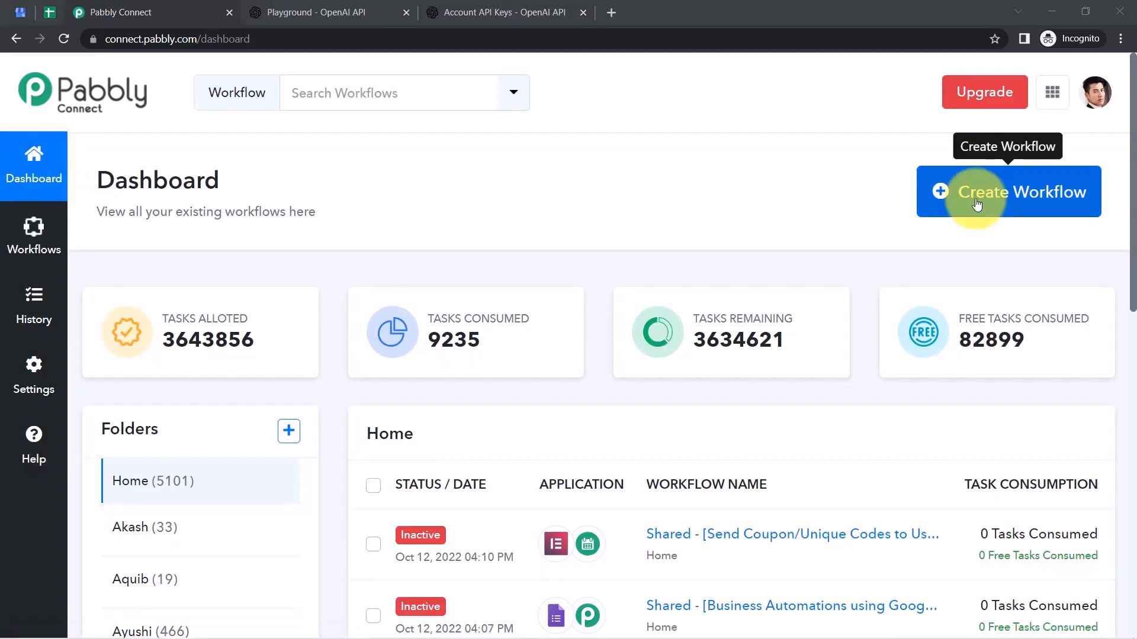
{"action": "left_click", "coordinate": [976, 204]}
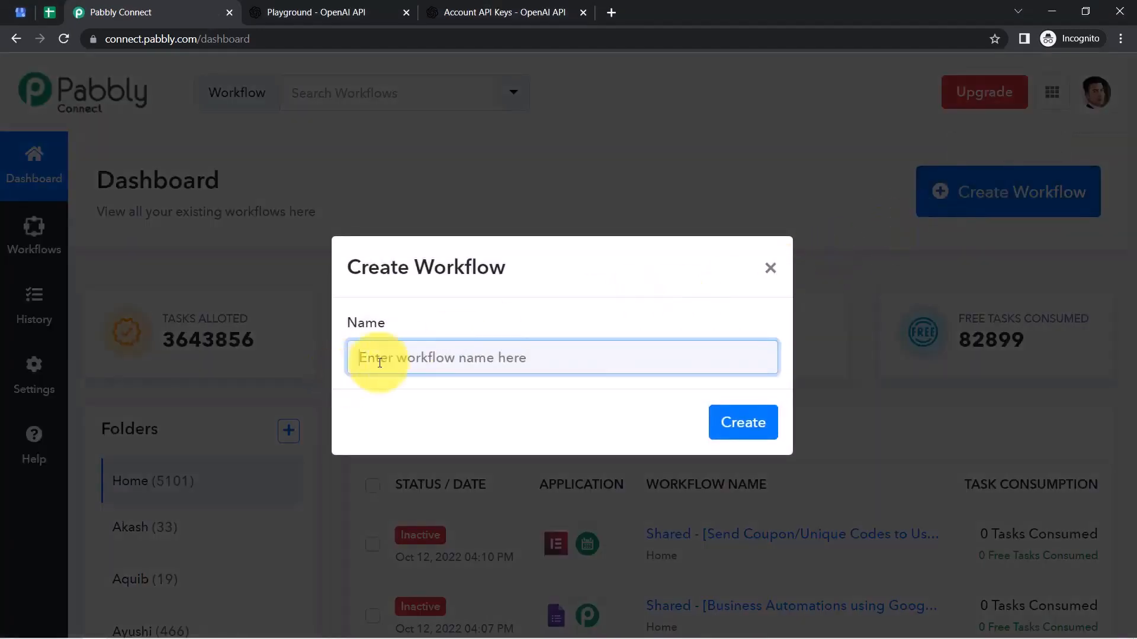
{"action": "type", "text": "Auto-Reply to Google My Business Reviews (Part2)"}
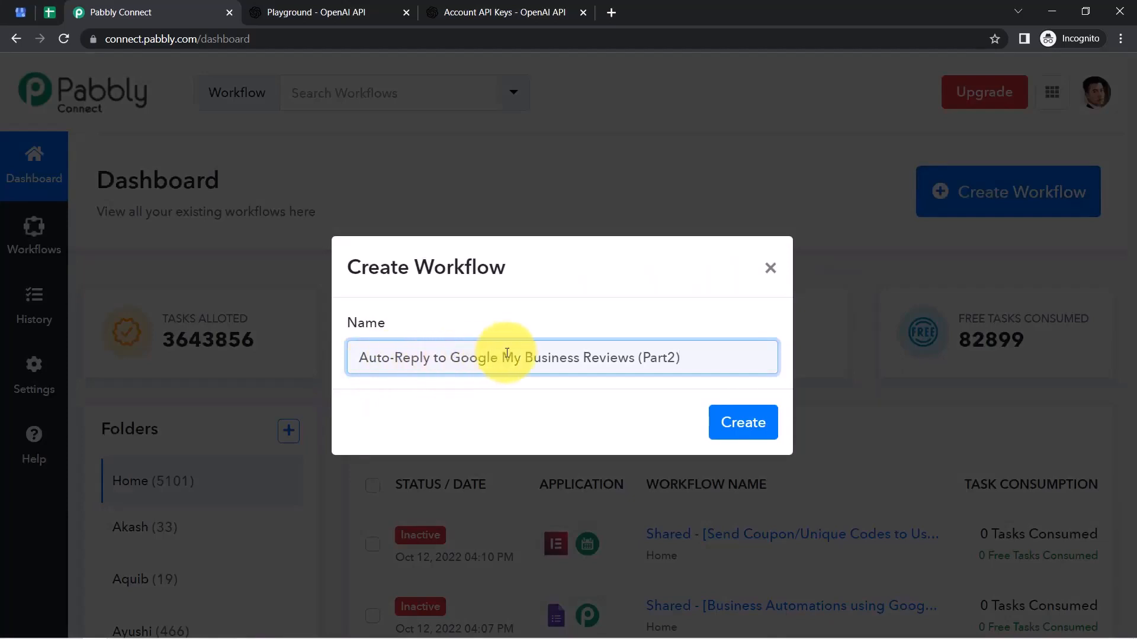
{"action": "left_click", "coordinate": [737, 421]}
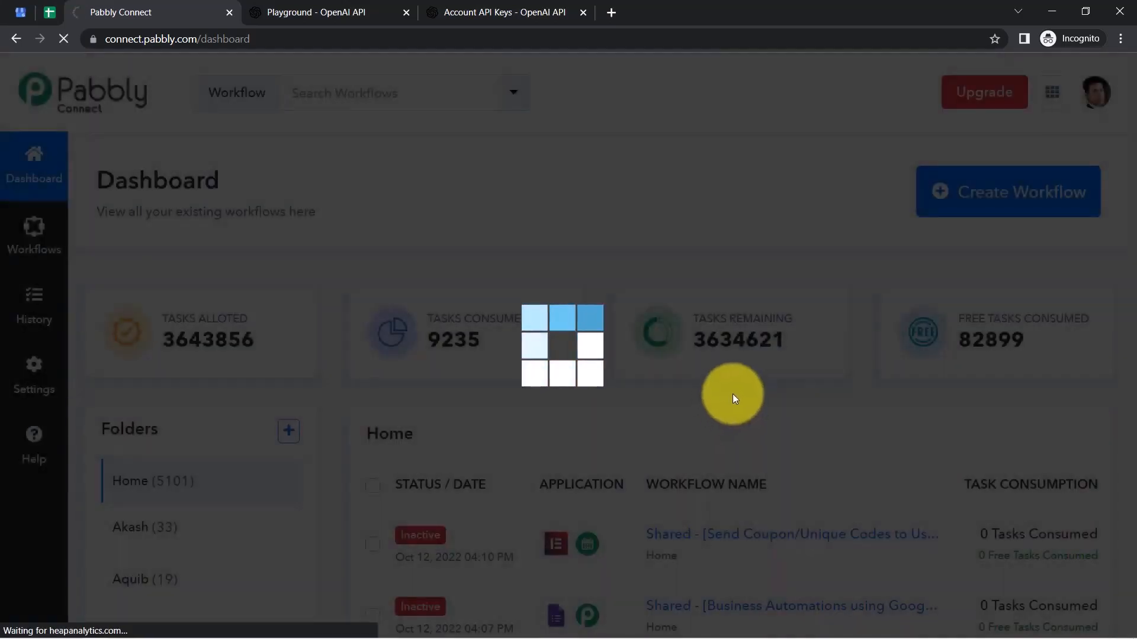
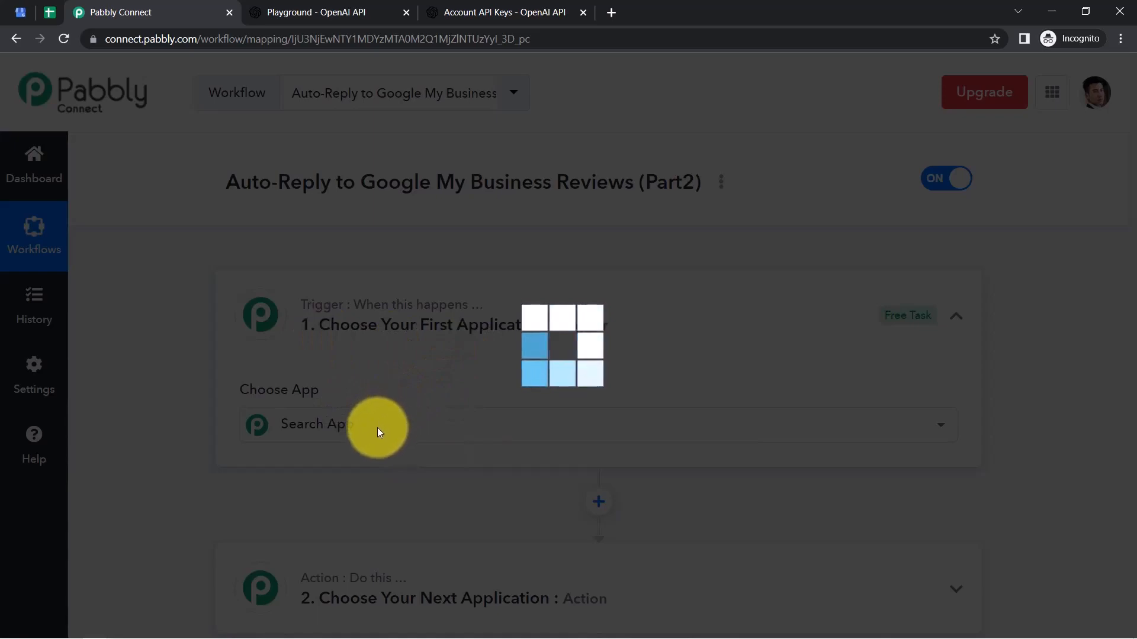
Check row 2 of the reviews sheet, then set the new workflow's trigger to Google Sheets with the New or Updated Spreadsheet Row event
{"action": "left_click", "coordinate": [47, 13]}
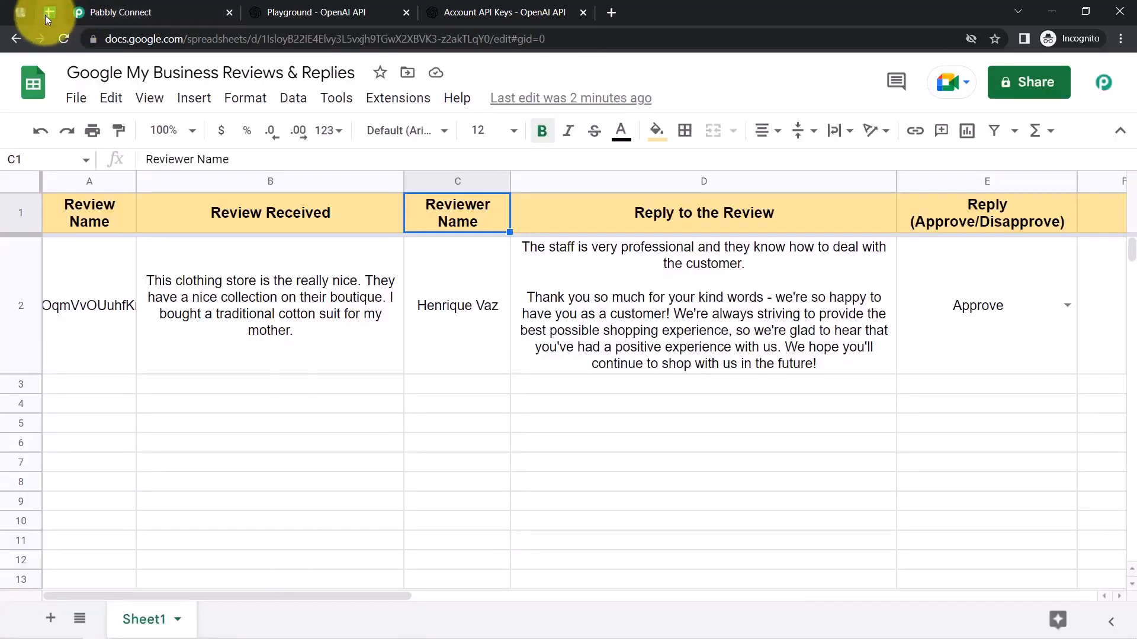
{"action": "left_click", "coordinate": [24, 302]}
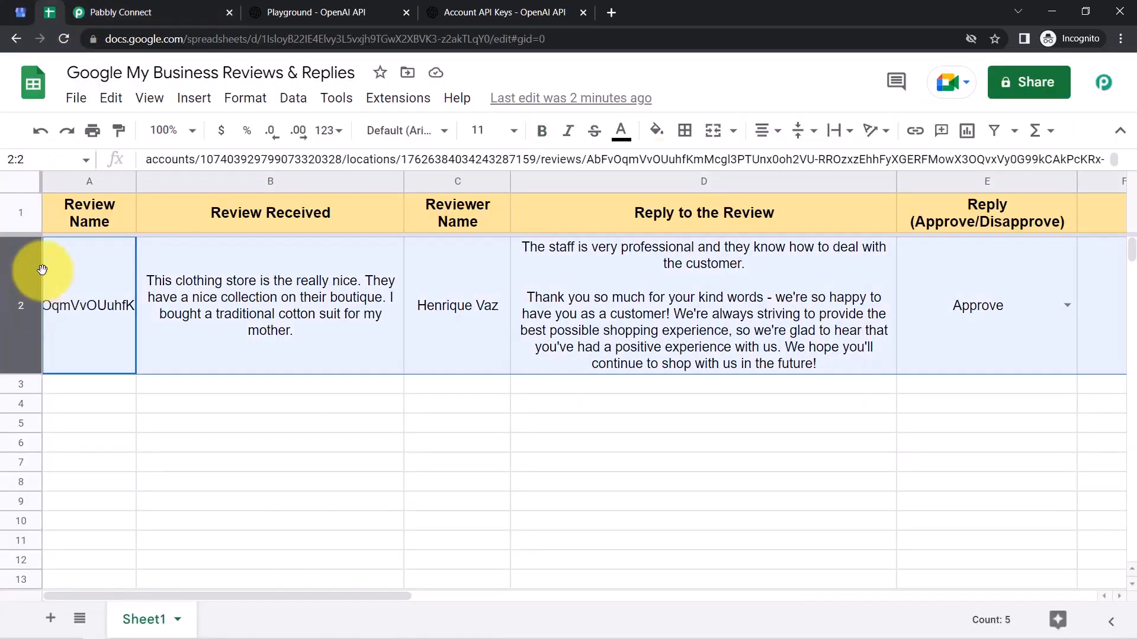
{"action": "left_click", "coordinate": [149, 12]}
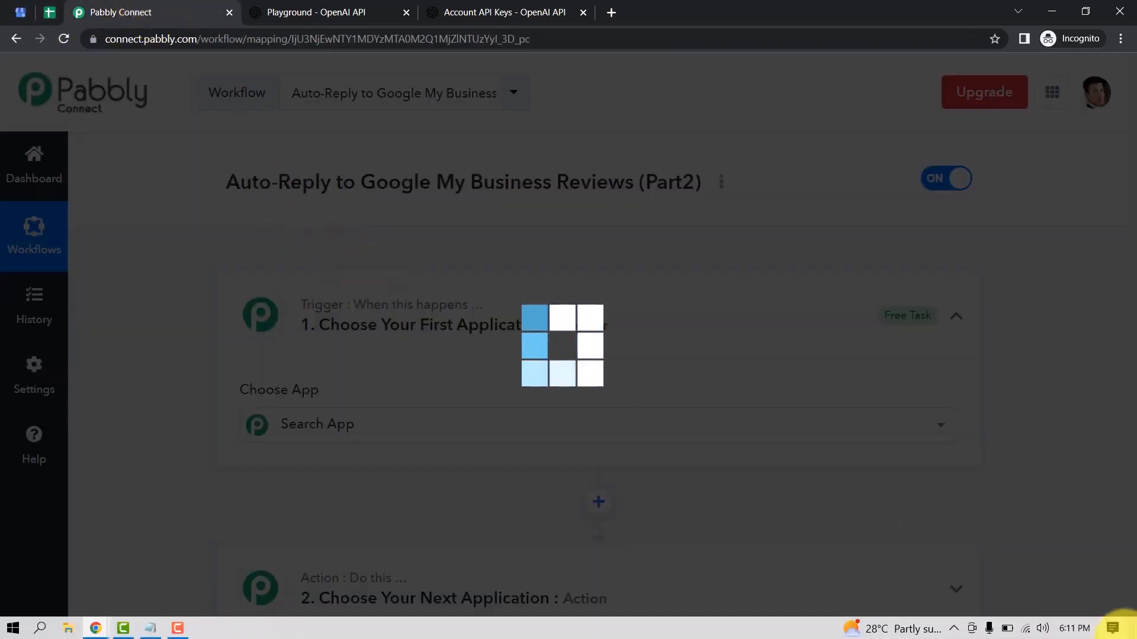
{"action": "left_click", "coordinate": [295, 425]}
{"action": "type", "text": "google sh"}
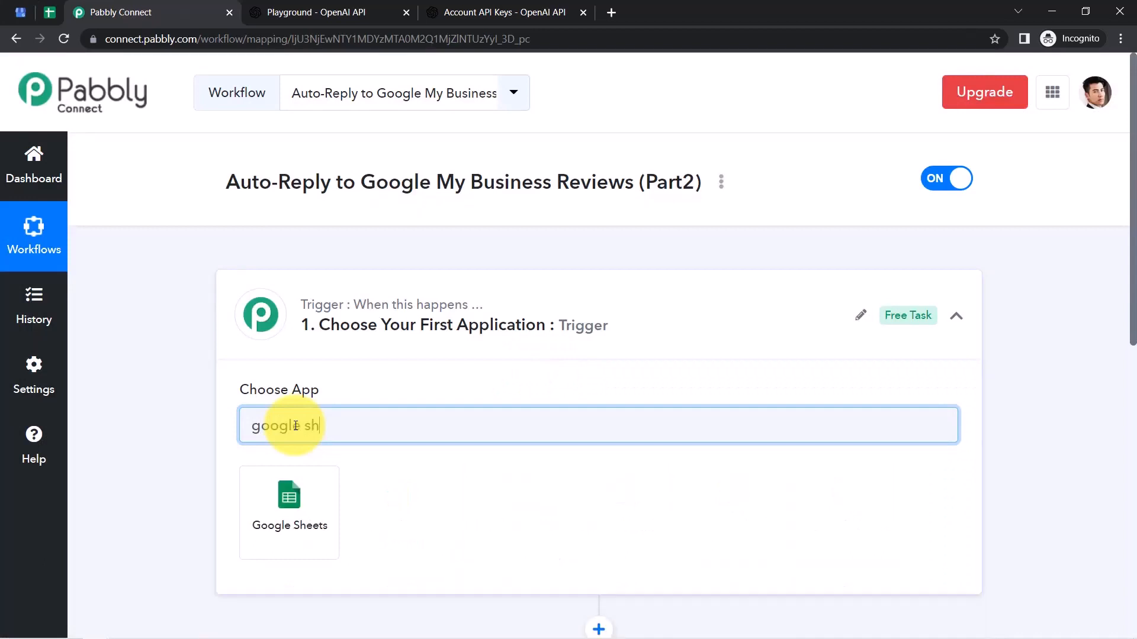
{"action": "left_click", "coordinate": [256, 518]}
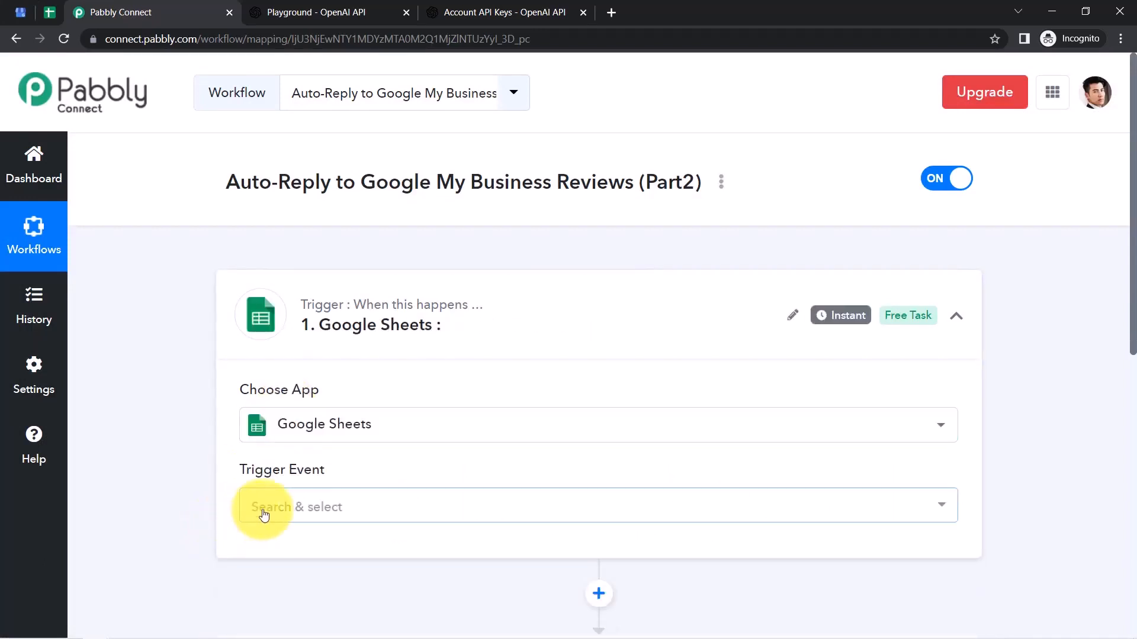
{"action": "left_click", "coordinate": [269, 505]}
{"action": "left_click", "coordinate": [303, 469]}
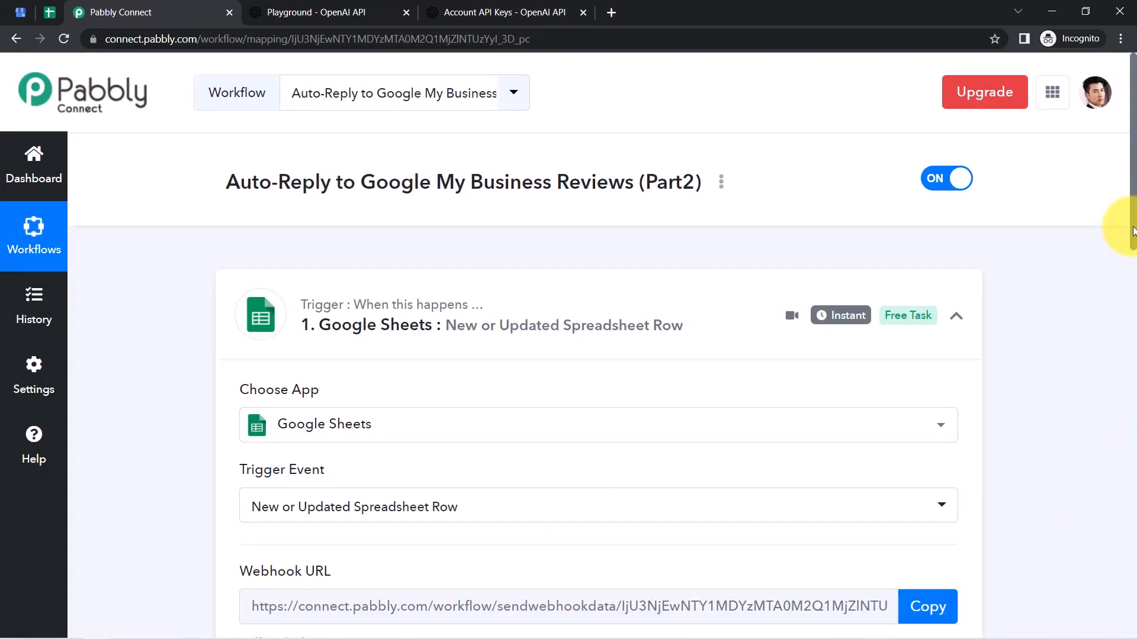
Review the trigger's setup instructions and copy its webhook URL
{"action": "left_click_drag", "start_coordinate": [1133, 230], "coordinate": [1132, 317]}
{"action": "left_click_drag", "start_coordinate": [254, 375], "coordinate": [325, 514]}
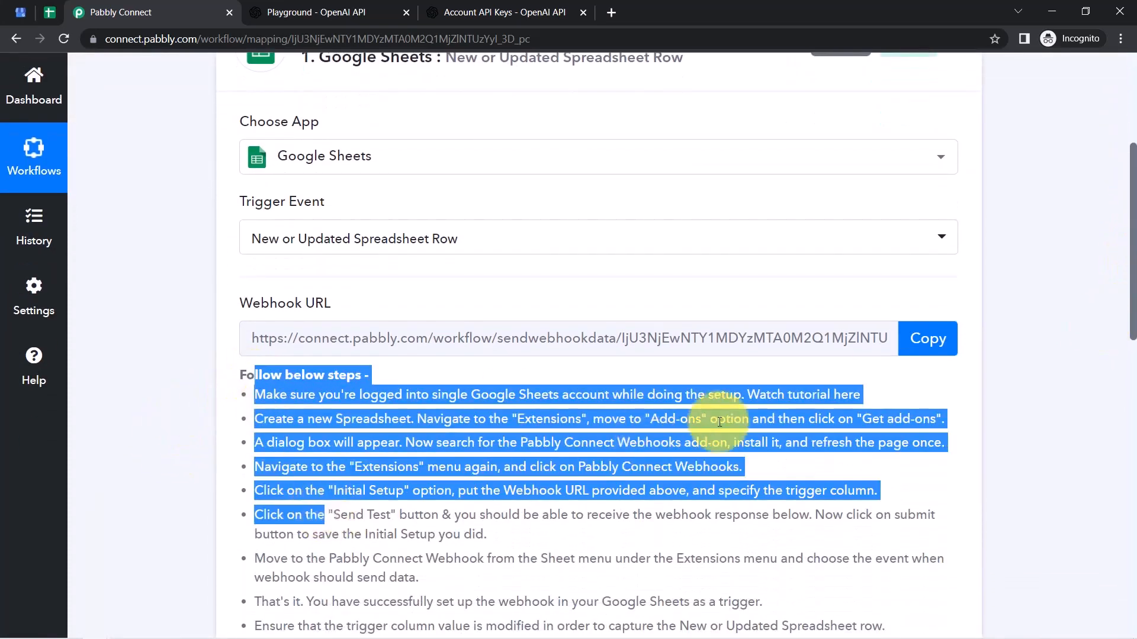
{"action": "left_click", "coordinate": [930, 338]}
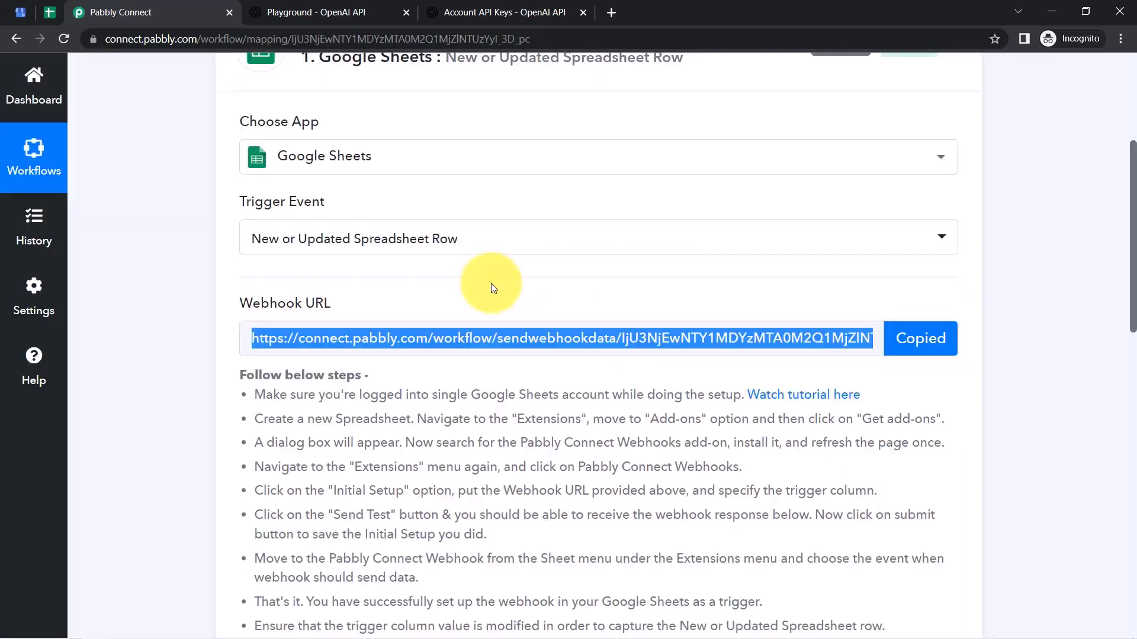
Switch to the reviews spreadsheet and look up the Pabbly Connect Webhooks add-on in the Google Workspace Marketplace to check its installation
{"action": "left_click", "coordinate": [50, 12]}
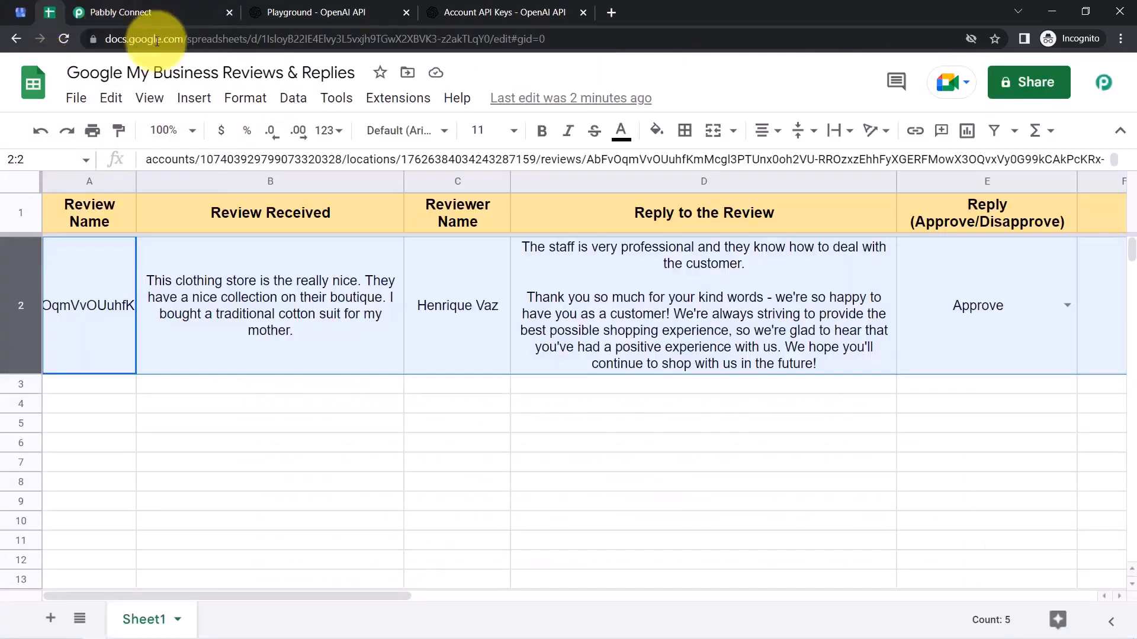
{"action": "left_click", "coordinate": [393, 106]}
{"action": "mouse_move", "coordinate": [424, 132]}
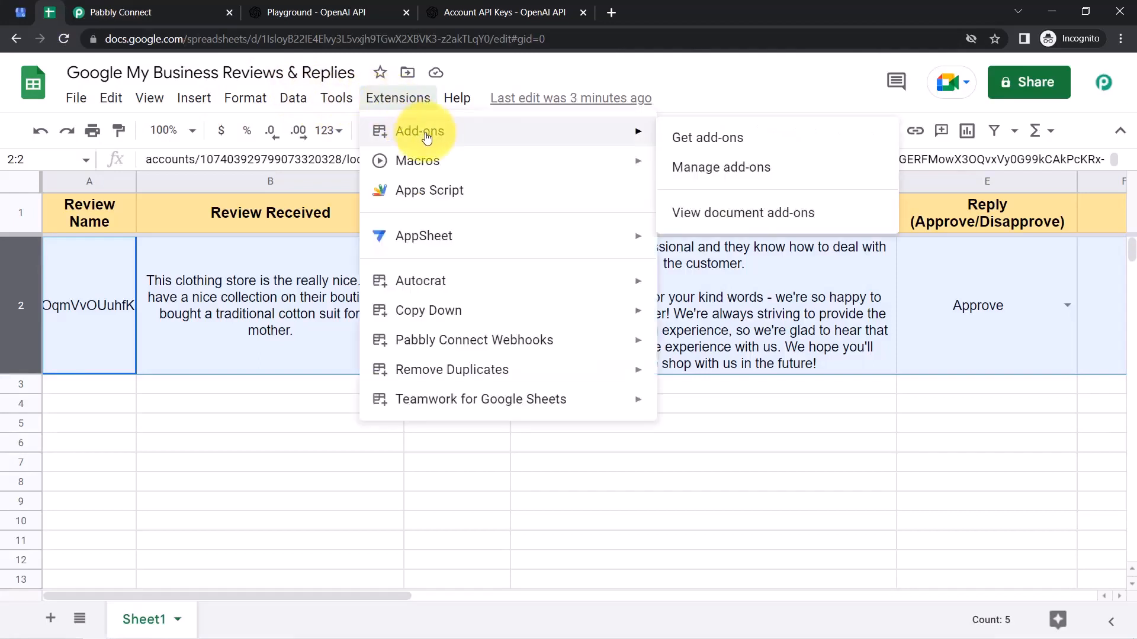
{"action": "left_click", "coordinate": [707, 138]}
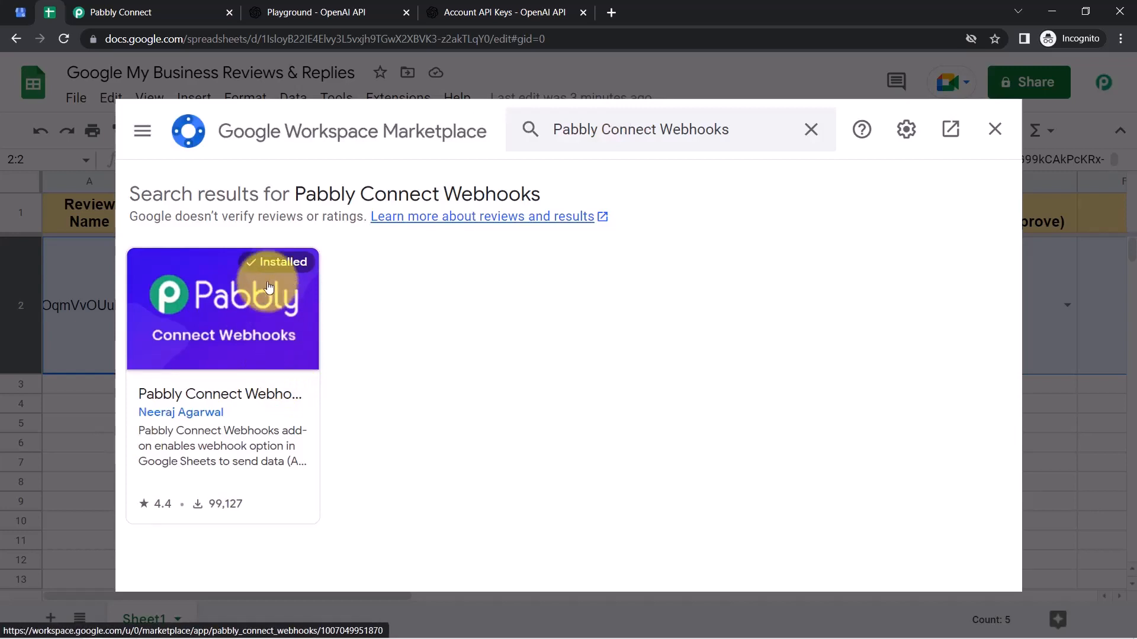
{"action": "left_click", "coordinate": [265, 304]}
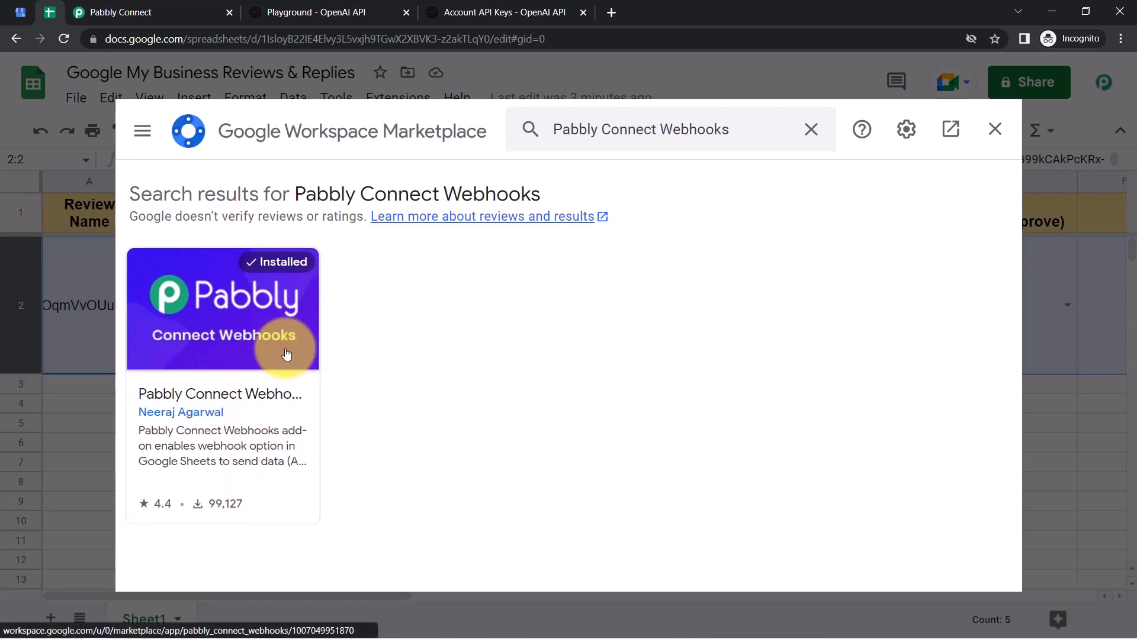
{"action": "left_click", "coordinate": [993, 131]}
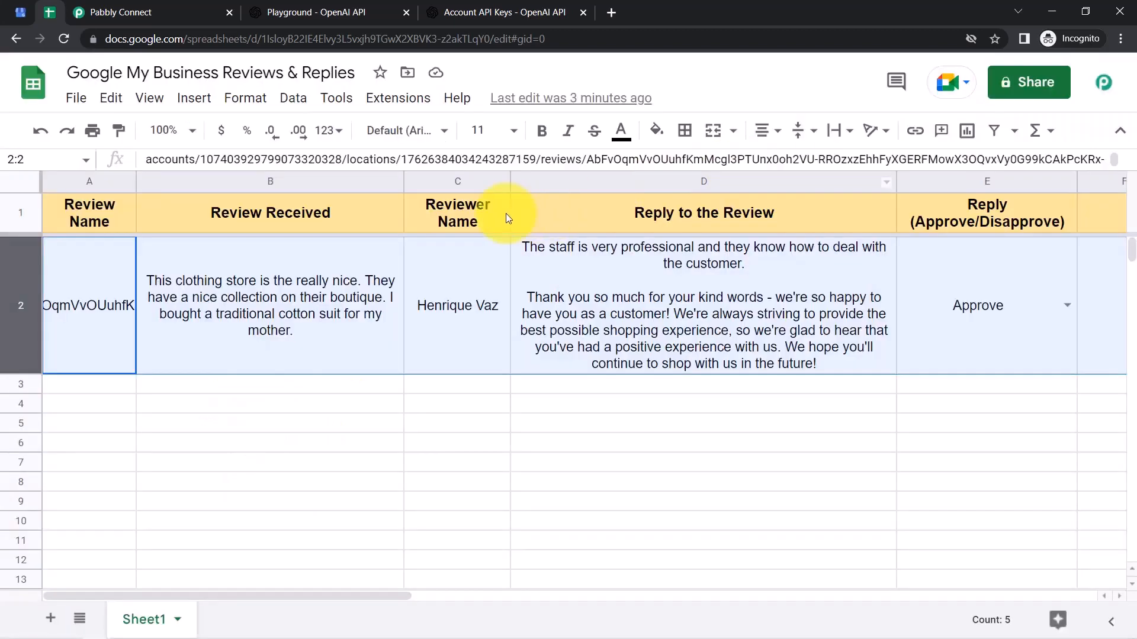
Open the Pabbly Connect Webhooks initial setup for Sheet1 and fill in the webhook URL copied from the Pabbly Connect trigger
{"action": "left_click", "coordinate": [402, 99]}
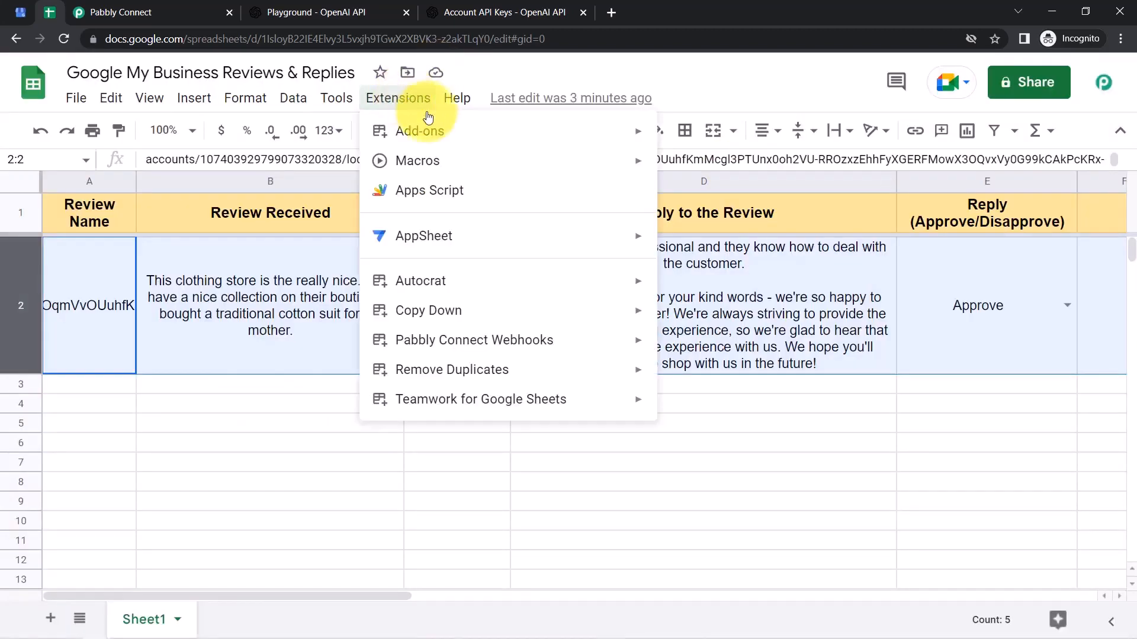
{"action": "mouse_move", "coordinate": [482, 342]}
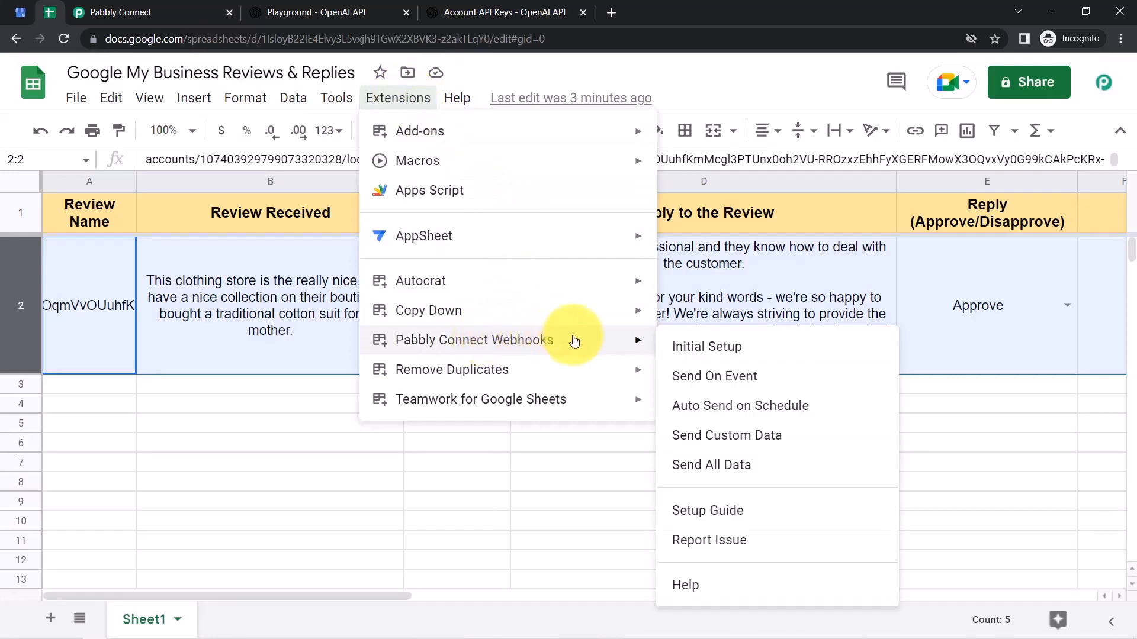
{"action": "left_click", "coordinate": [668, 347]}
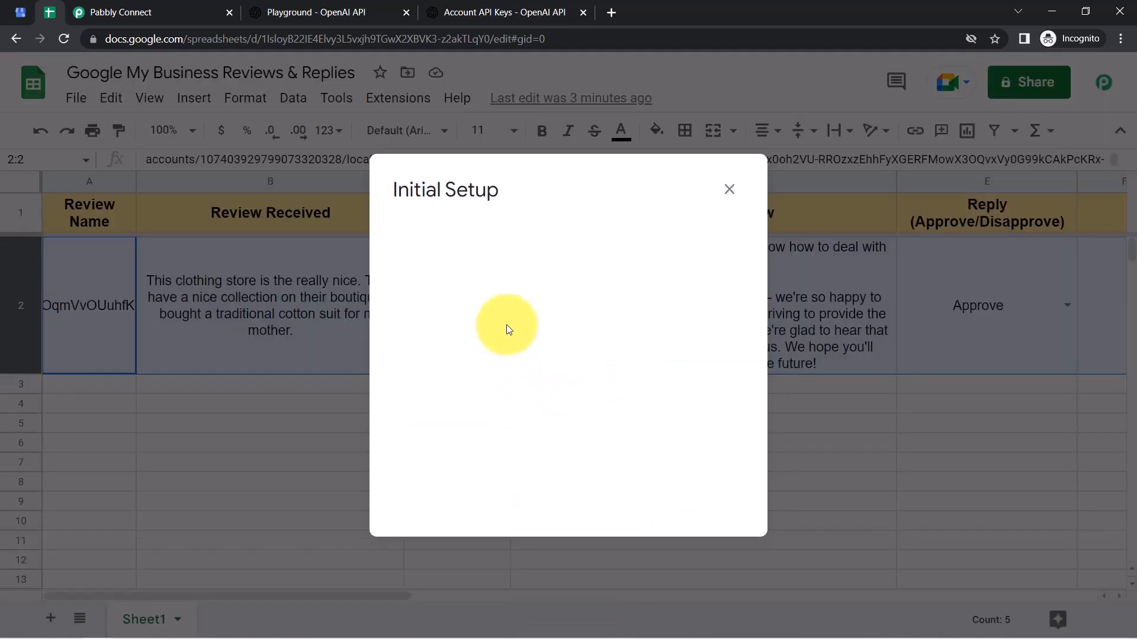
{"action": "left_click", "coordinate": [113, 12]}
{"action": "left_click", "coordinate": [942, 338]}
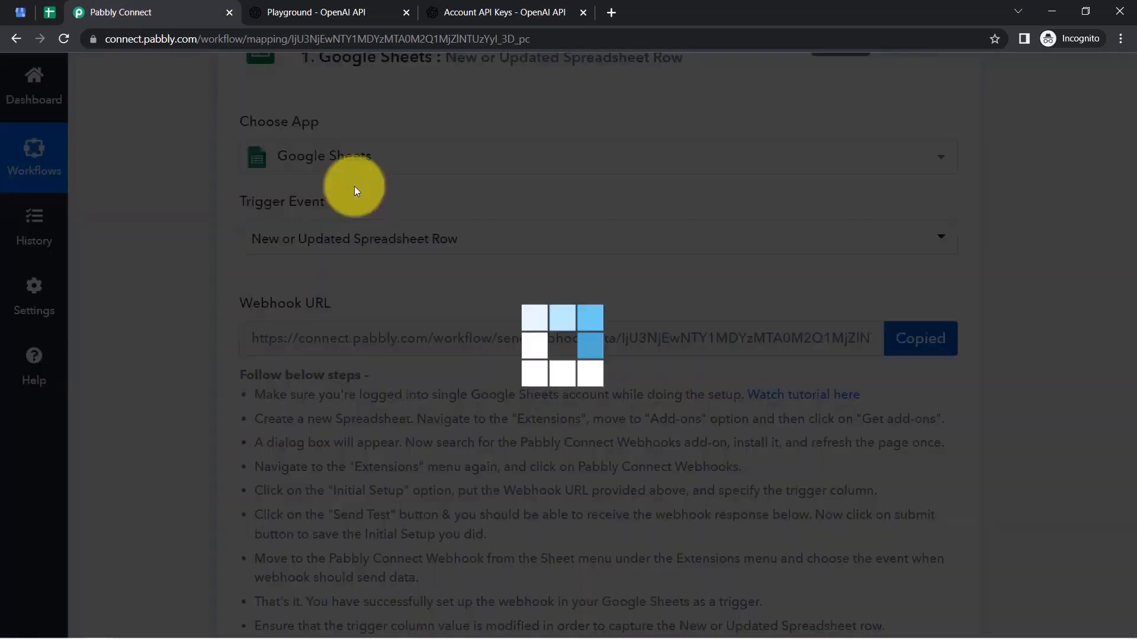
{"action": "left_click", "coordinate": [50, 12]}
{"action": "left_click", "coordinate": [466, 330]}
{"action": "key", "text": "ctrl+v"}
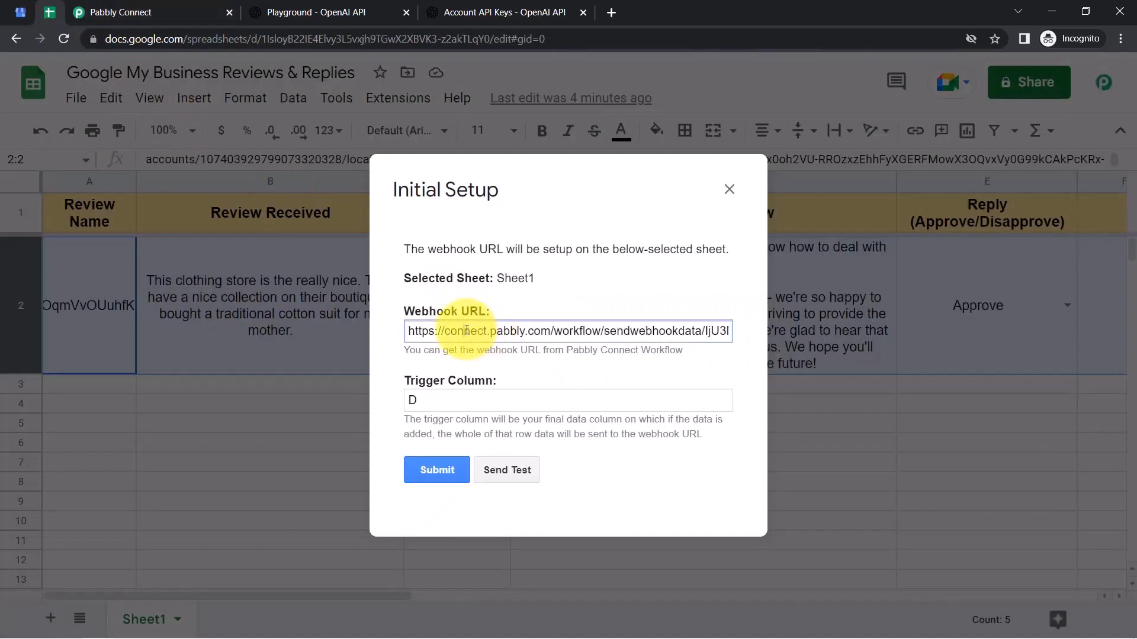
{"action": "triple_click", "coordinate": [467, 329]}
{"action": "key", "text": "End"}
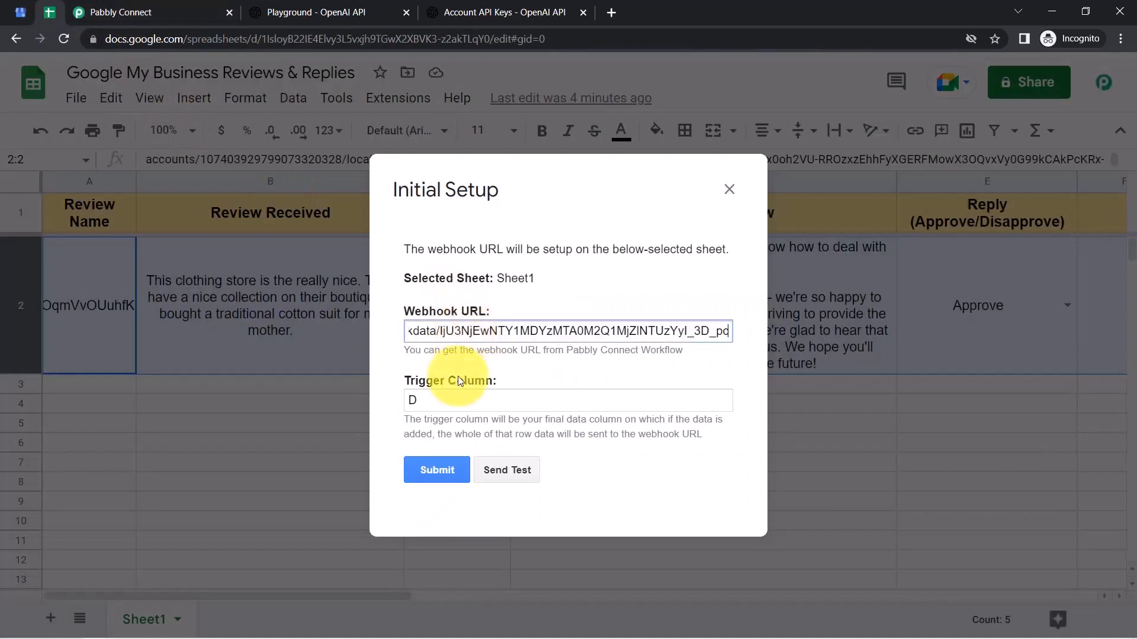
Read the trigger column description in the initial setup and set the trigger column to E
{"action": "left_click", "coordinate": [416, 383]}
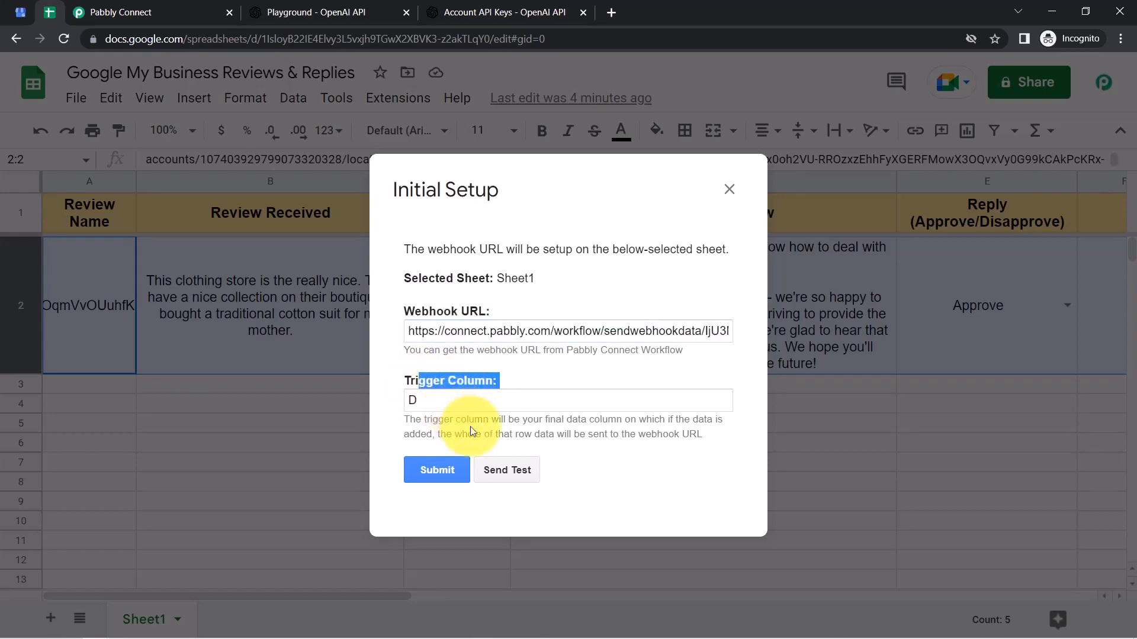
{"action": "left_click_drag", "start_coordinate": [430, 419], "coordinate": [692, 423]}
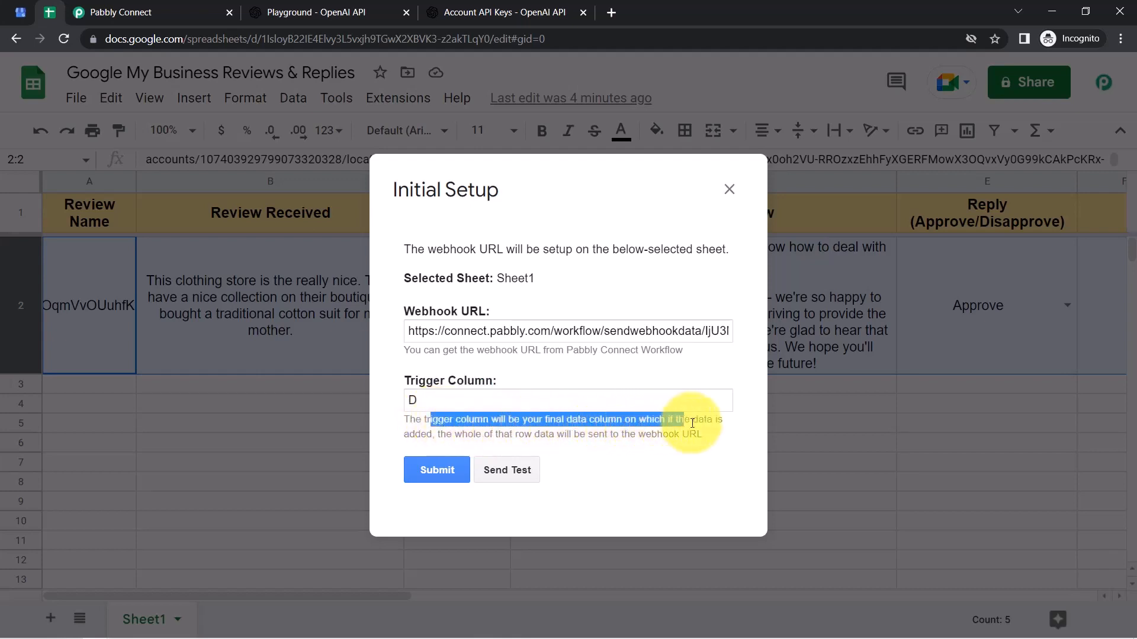
{"action": "left_click_drag", "start_coordinate": [442, 433], "coordinate": [705, 443]}
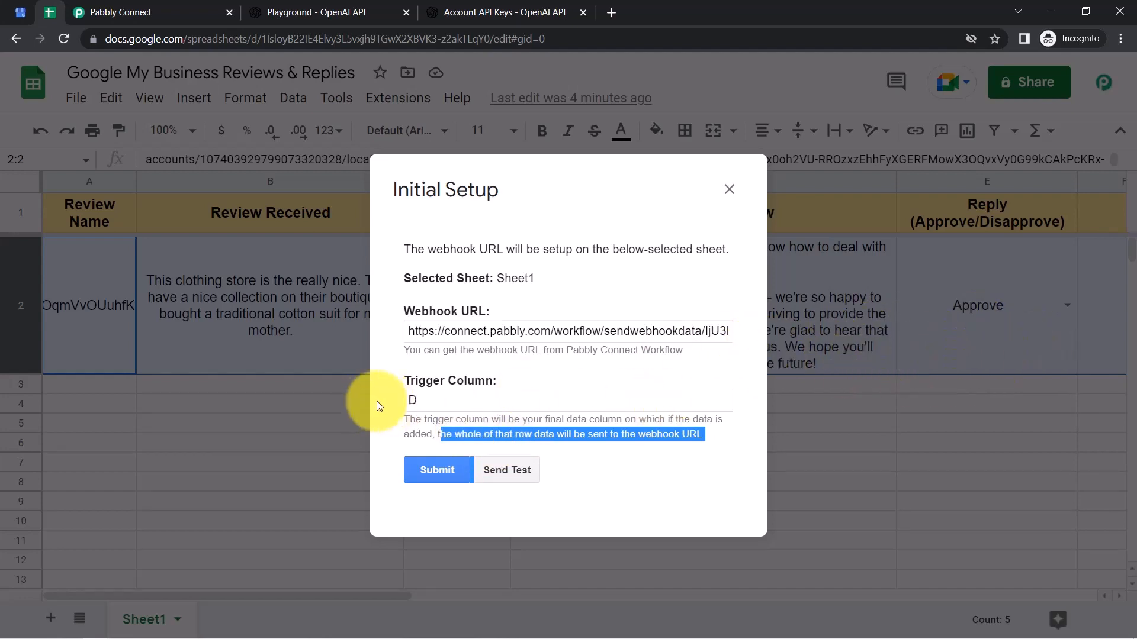
{"action": "left_click_drag", "start_coordinate": [436, 394], "coordinate": [335, 408]}
{"action": "type", "text": "E"}
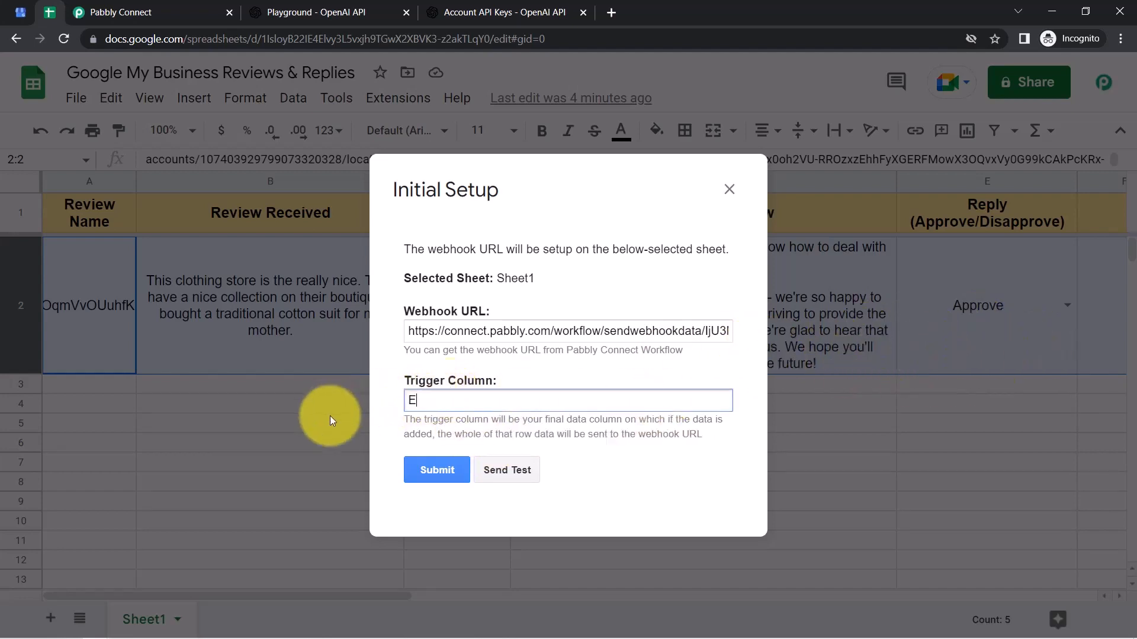
Send test data to the webhook, review the transmitted row data, and submit the initial setup
{"action": "left_click", "coordinate": [504, 473]}
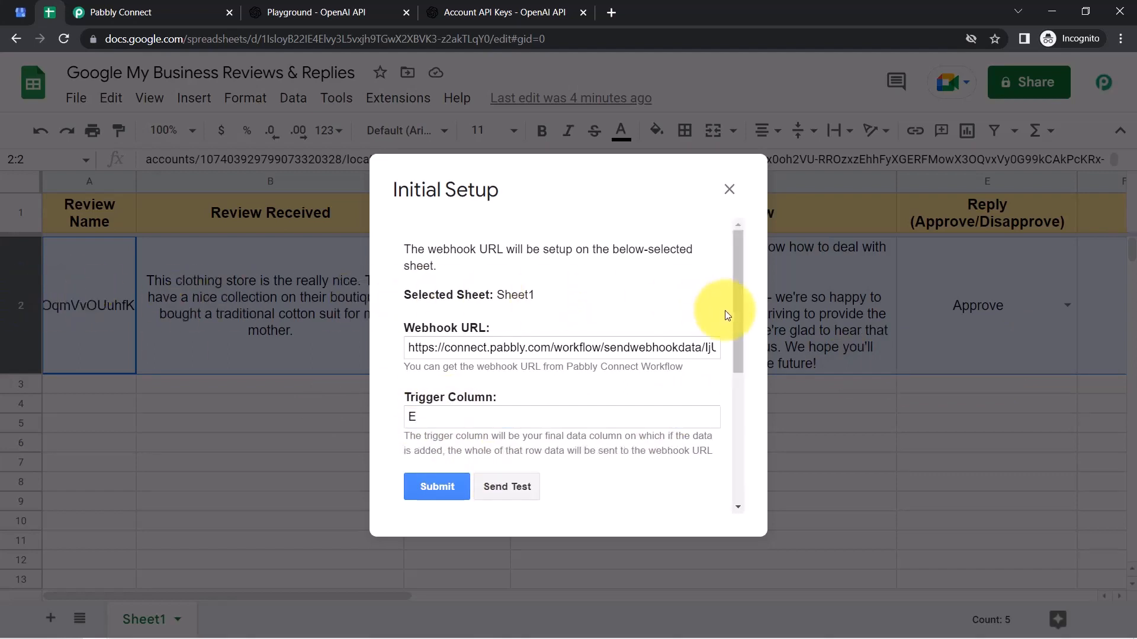
{"action": "left_click_drag", "start_coordinate": [734, 315], "coordinate": [734, 415]}
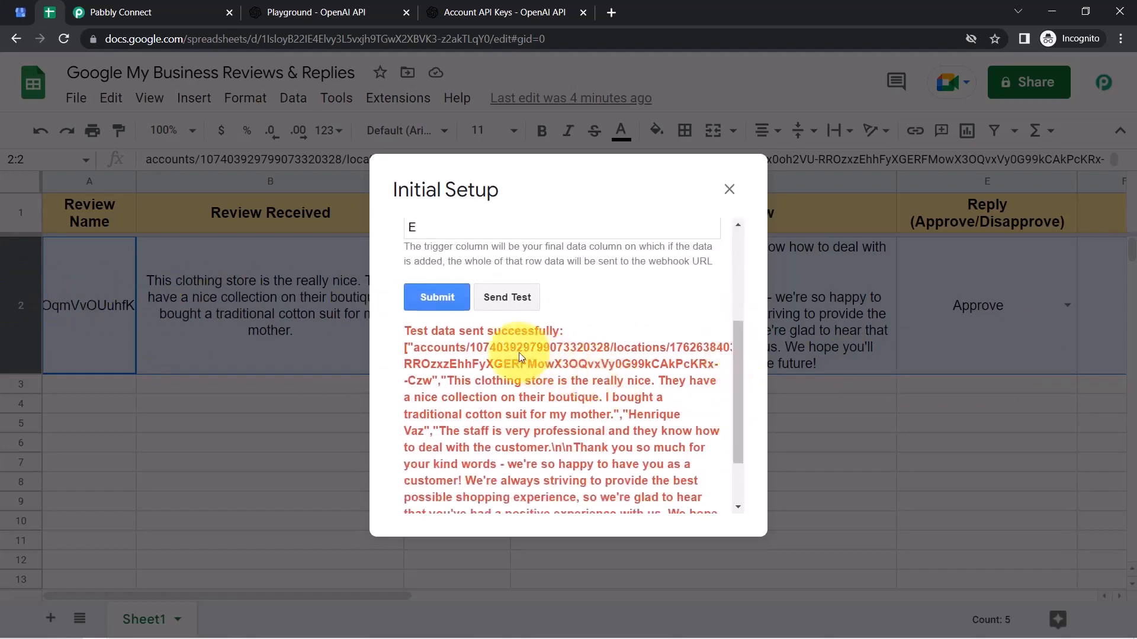
{"action": "left_click_drag", "start_coordinate": [431, 332], "coordinate": [558, 332]}
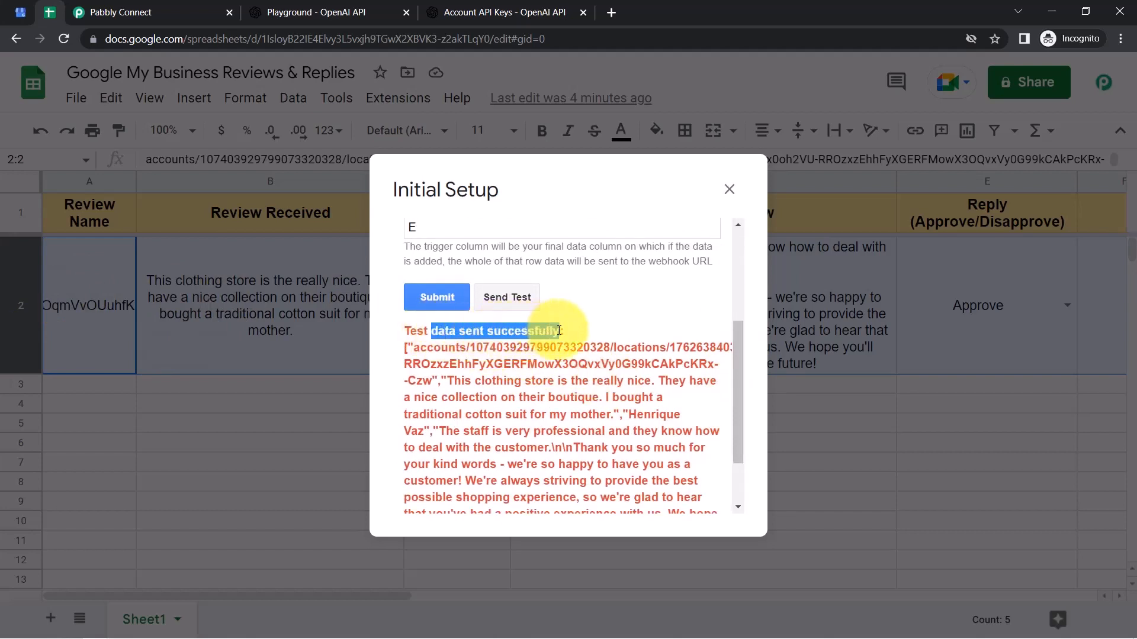
{"action": "left_click_drag", "start_coordinate": [430, 352], "coordinate": [489, 358]}
{"action": "left_click_drag", "start_coordinate": [464, 382], "coordinate": [619, 448]}
{"action": "left_click_drag", "start_coordinate": [739, 399], "coordinate": [736, 474]}
{"action": "left_click", "coordinate": [436, 227]}
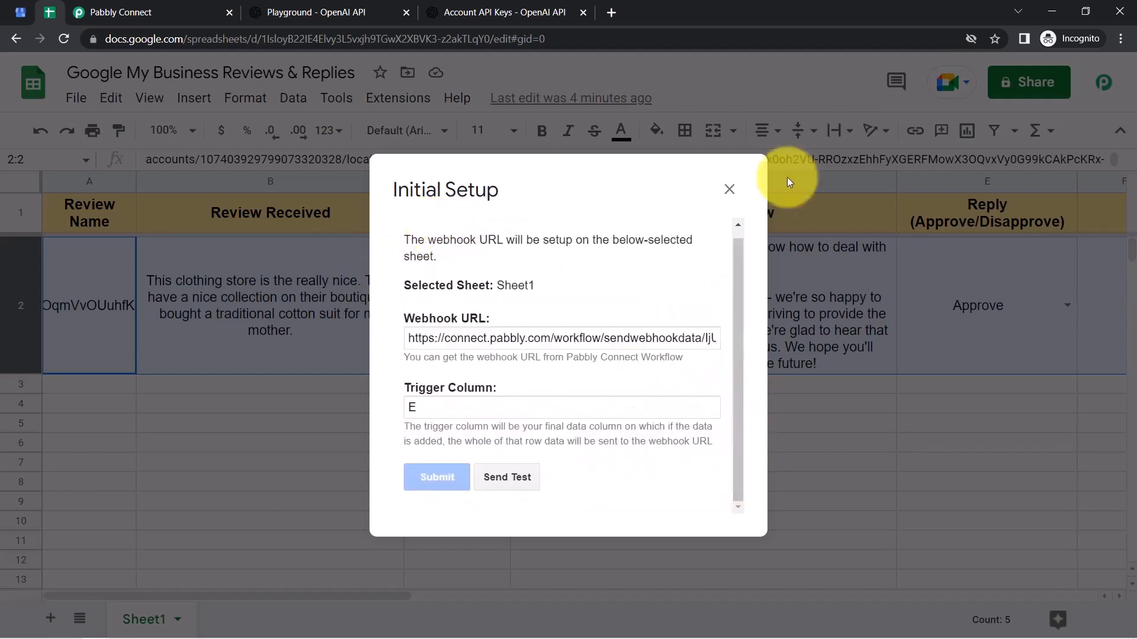
{"action": "left_click", "coordinate": [730, 189]}
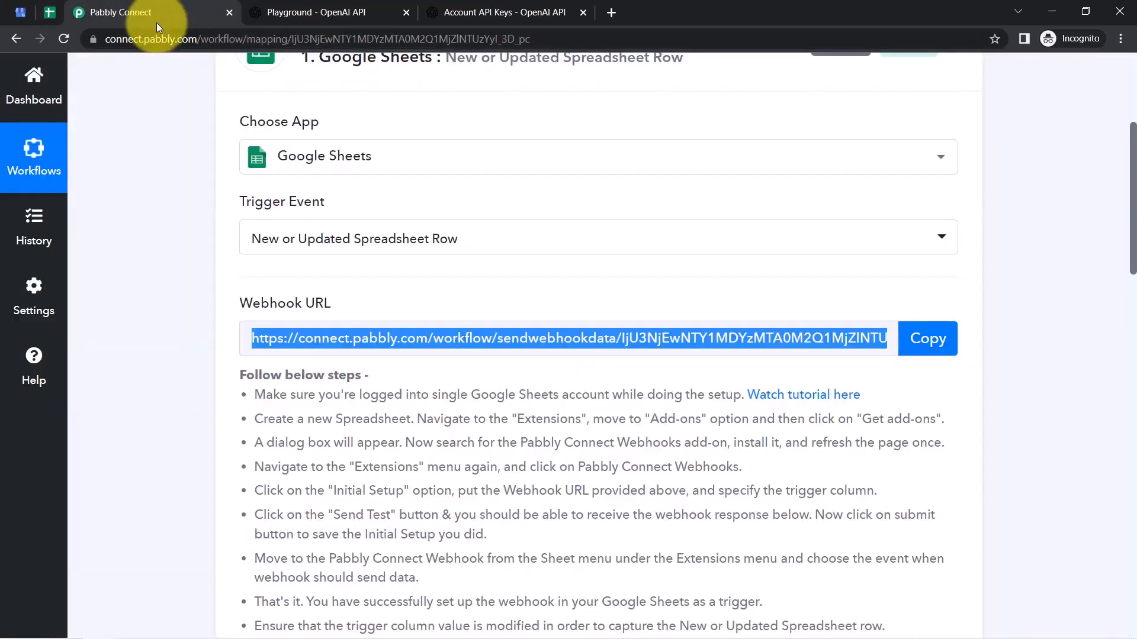
Switch to the reviews spreadsheet, enable Send On Event for the Pabbly Connect Webhooks add-on, and check that the option is active
{"action": "left_click", "coordinate": [50, 12]}
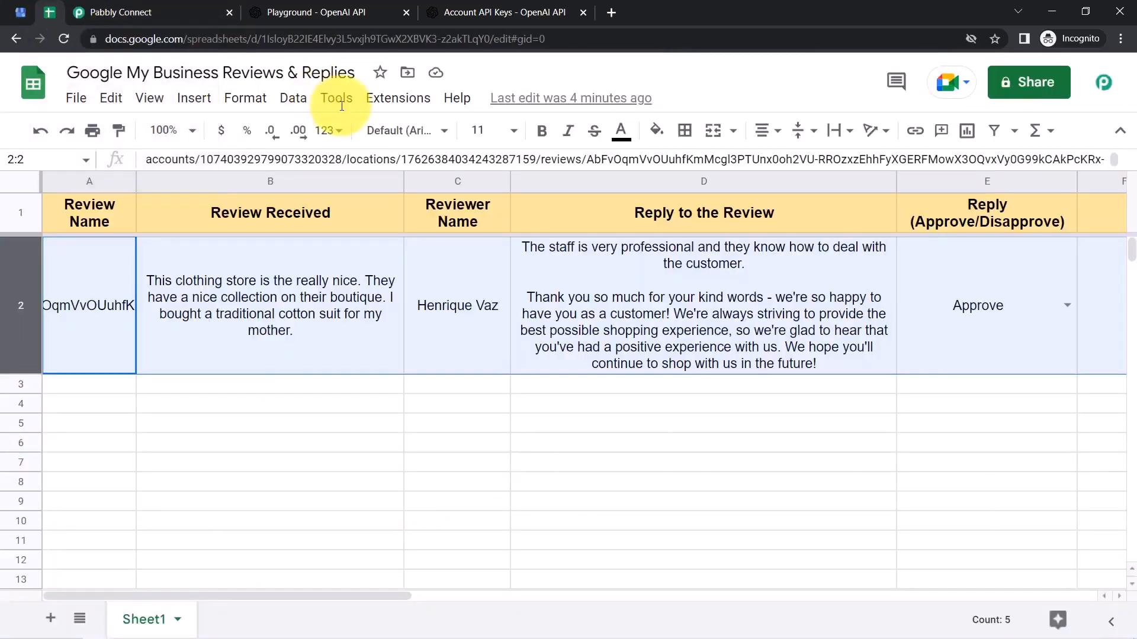
{"action": "left_click", "coordinate": [382, 112]}
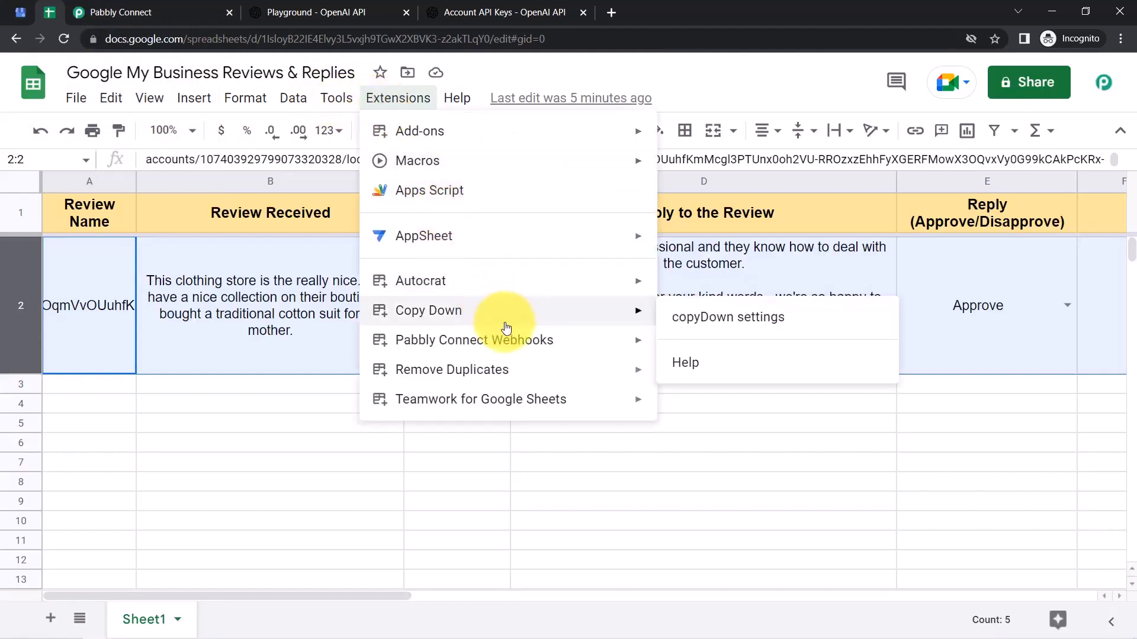
{"action": "mouse_move", "coordinate": [523, 347]}
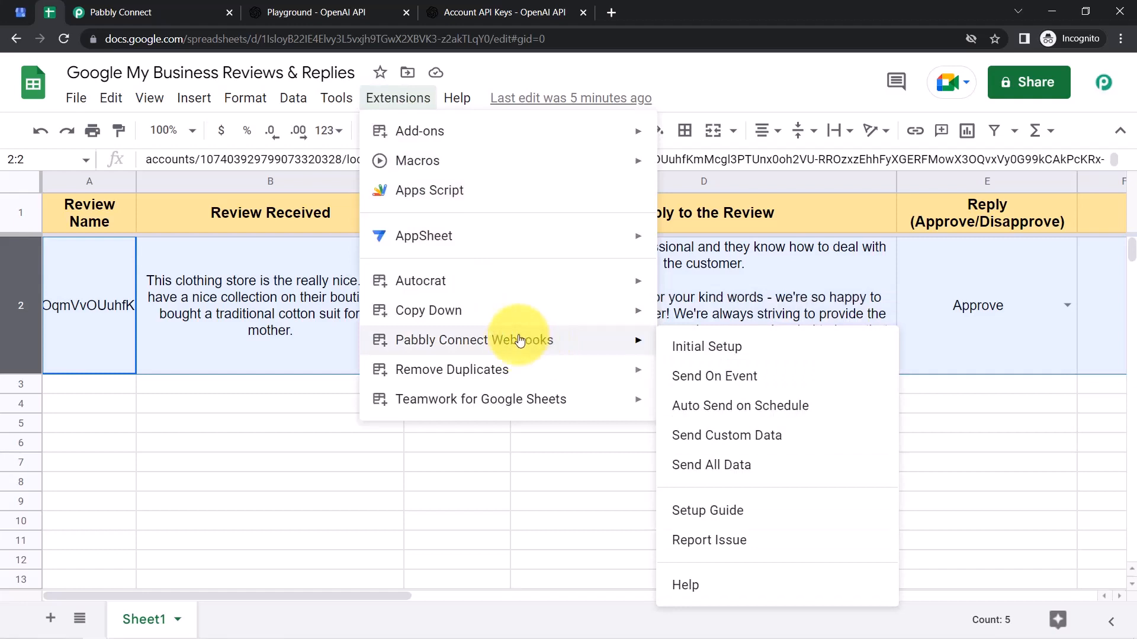
{"action": "left_click", "coordinate": [682, 381]}
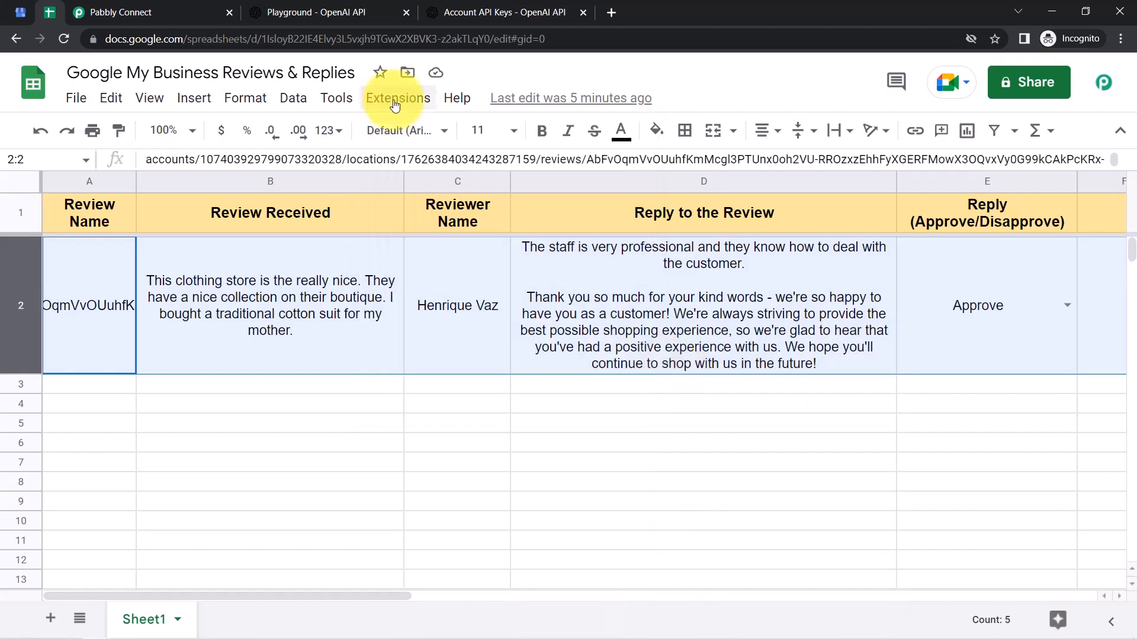
{"action": "left_click", "coordinate": [395, 106]}
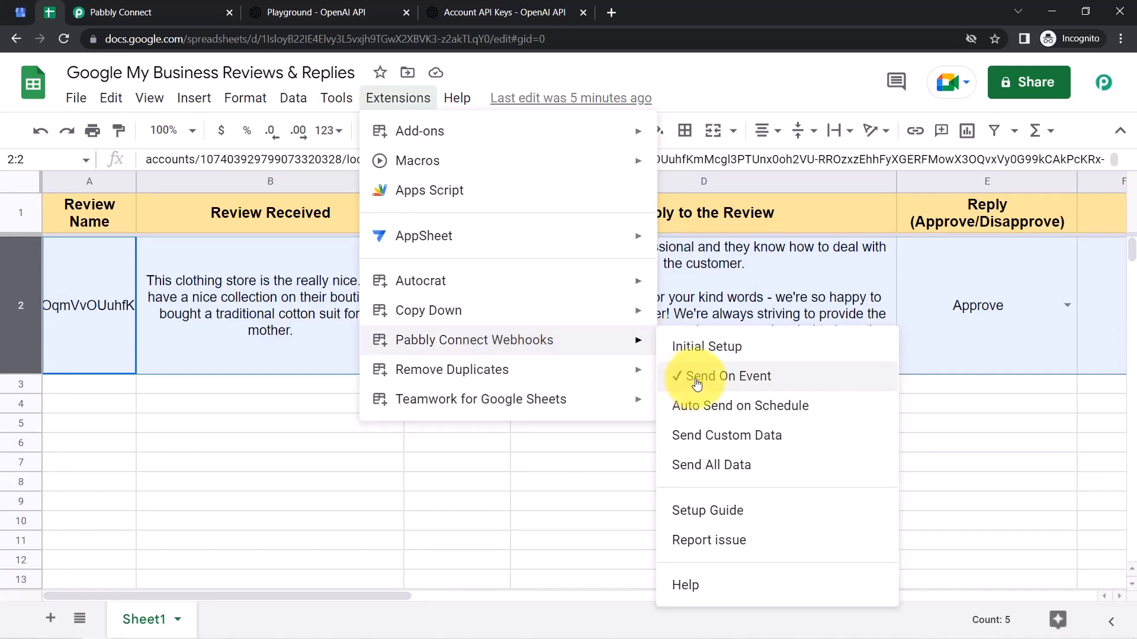
Return to the Part2 workflow and examine the captured Google Sheets trigger response, from the trigger column to the reply and approval fields
{"action": "left_click", "coordinate": [118, 12]}
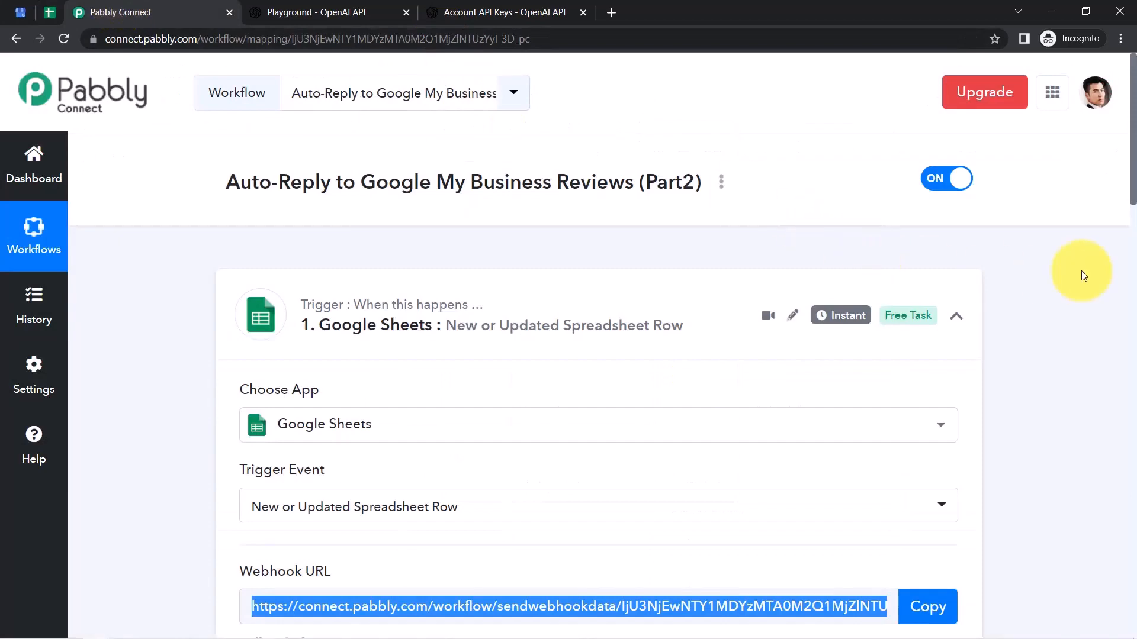
{"action": "left_click_drag", "start_coordinate": [1131, 170], "coordinate": [1129, 438]}
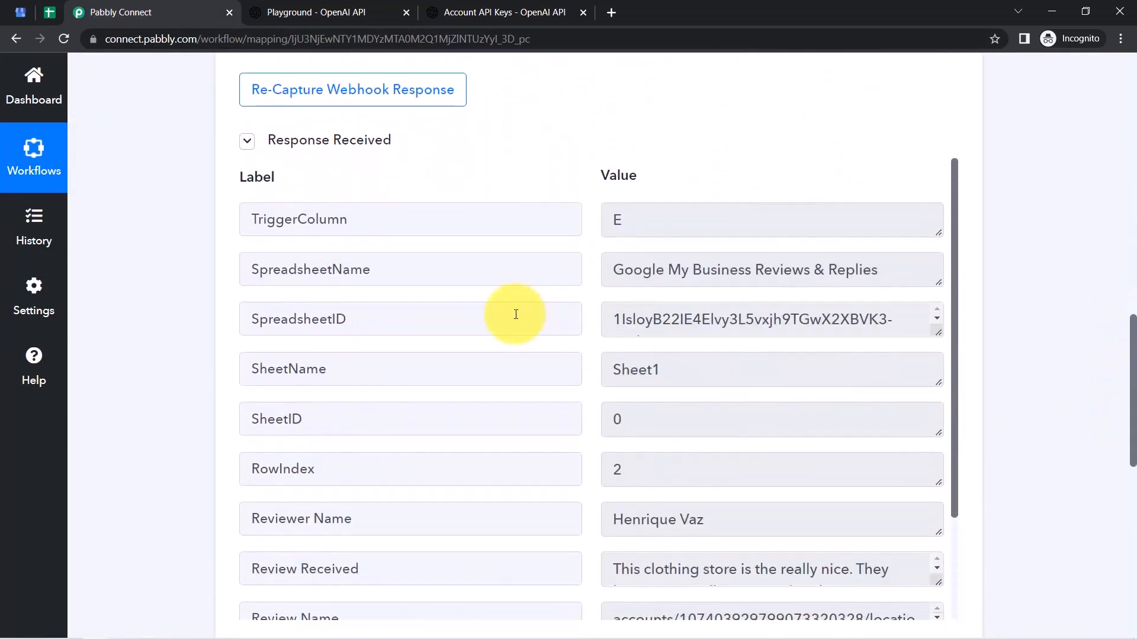
{"action": "double_click", "coordinate": [617, 222]}
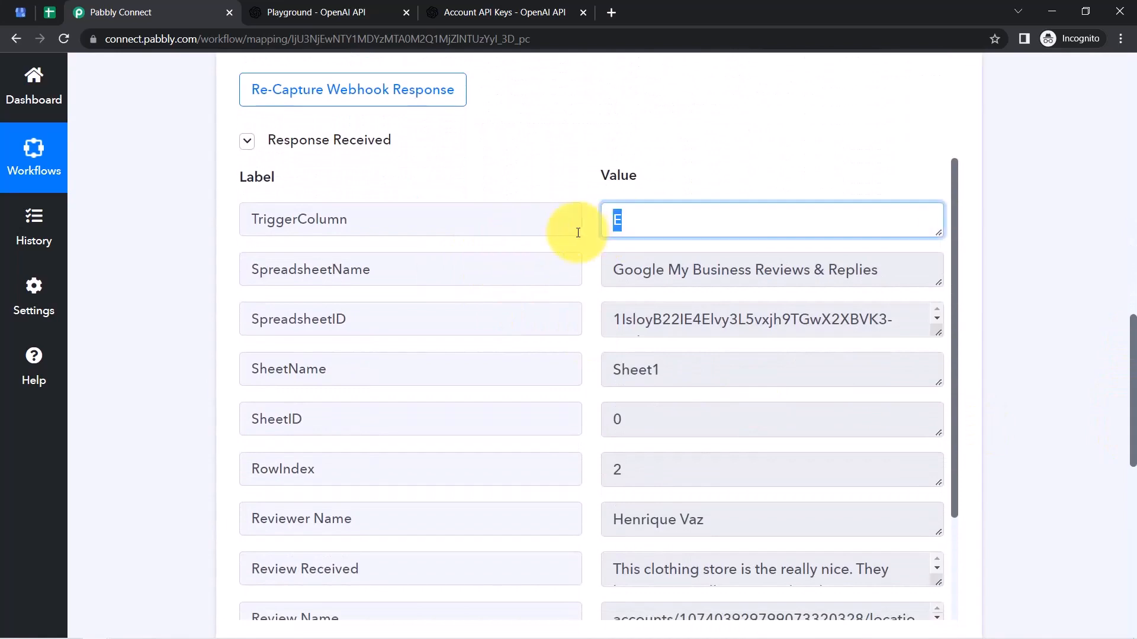
{"action": "left_click_drag", "start_coordinate": [668, 269], "coordinate": [731, 270]}
{"action": "left_click", "coordinate": [657, 330]}
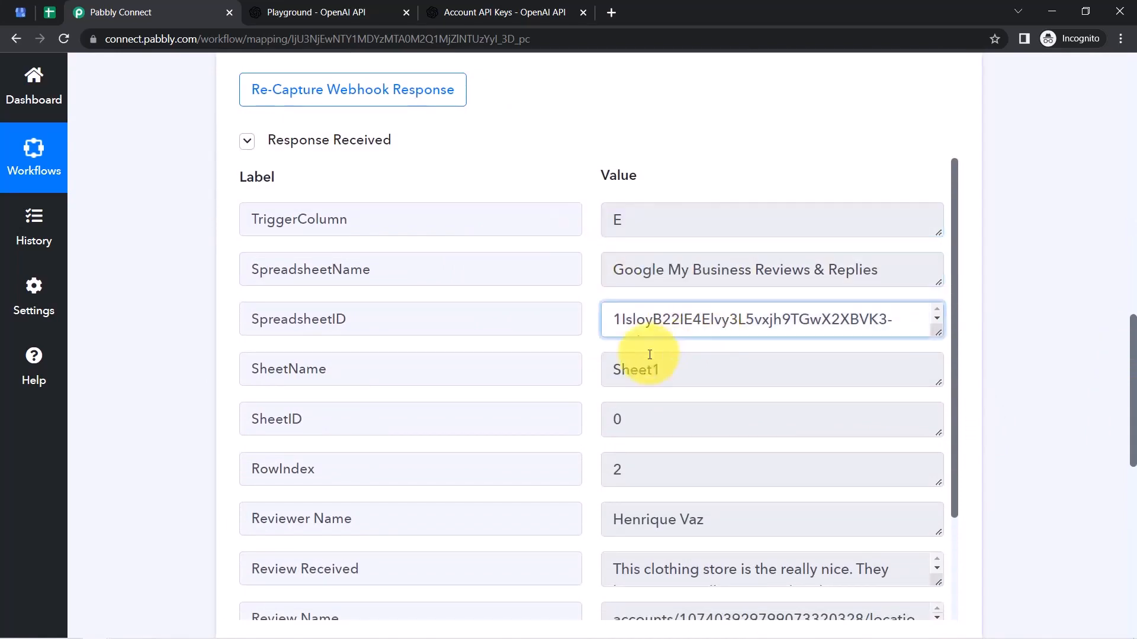
{"action": "double_click", "coordinate": [635, 371]}
{"action": "left_click", "coordinate": [665, 422]}
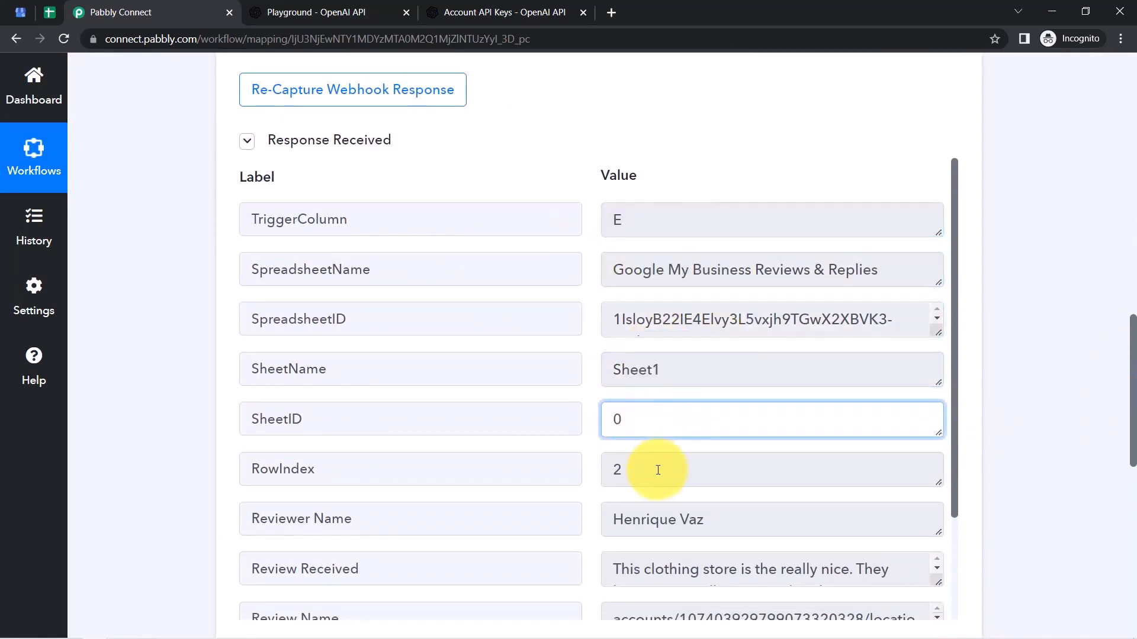
{"action": "double_click", "coordinate": [665, 470]}
{"action": "left_click_drag", "start_coordinate": [954, 282], "coordinate": [948, 431]}
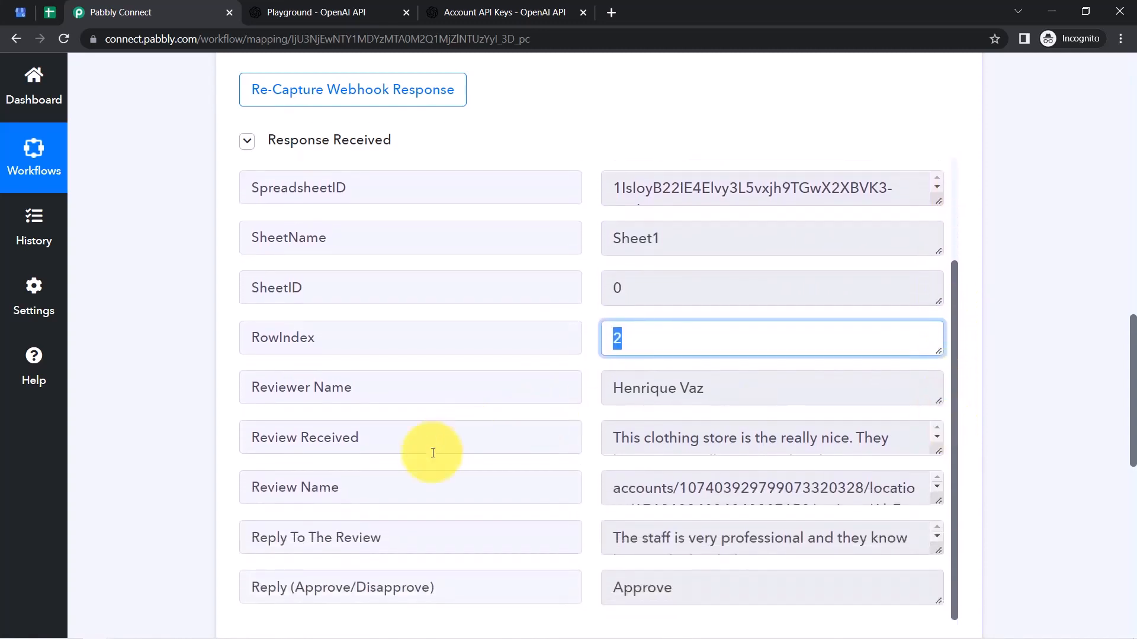
{"action": "left_click_drag", "start_coordinate": [245, 480], "coordinate": [406, 538]}
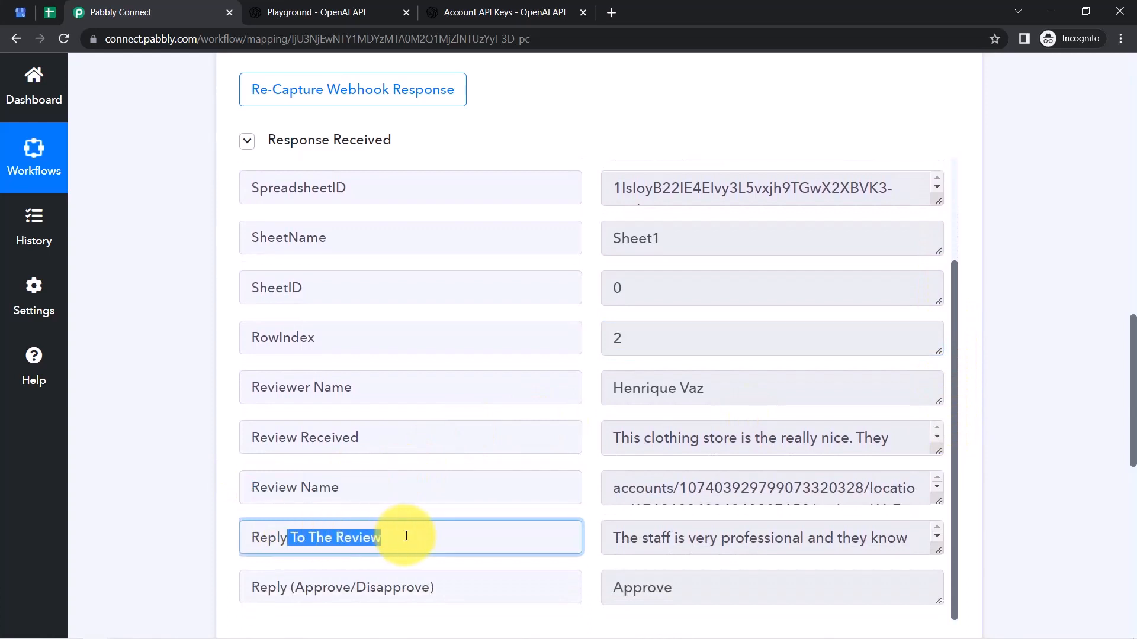
{"action": "left_click_drag", "start_coordinate": [314, 587], "coordinate": [463, 587]}
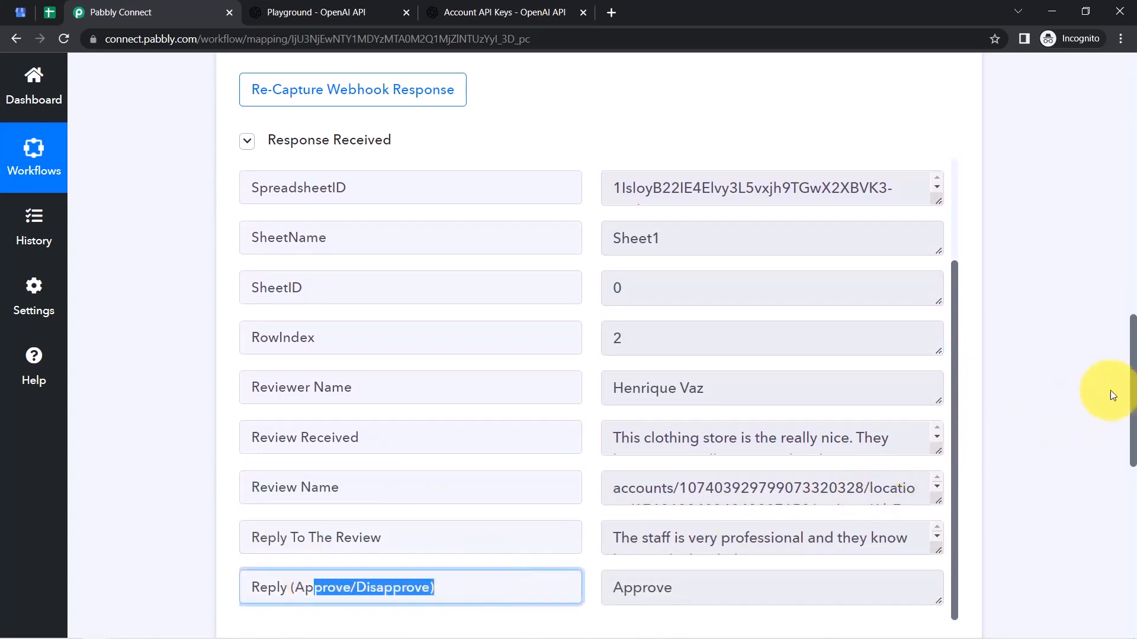
Choose Filter by Pabbly as the application for the workflow's second action
{"action": "left_click_drag", "start_coordinate": [1133, 355], "coordinate": [1119, 479]}
{"action": "scroll", "coordinate": [1119, 482], "scroll_direction": "down", "scroll_amount": 1}
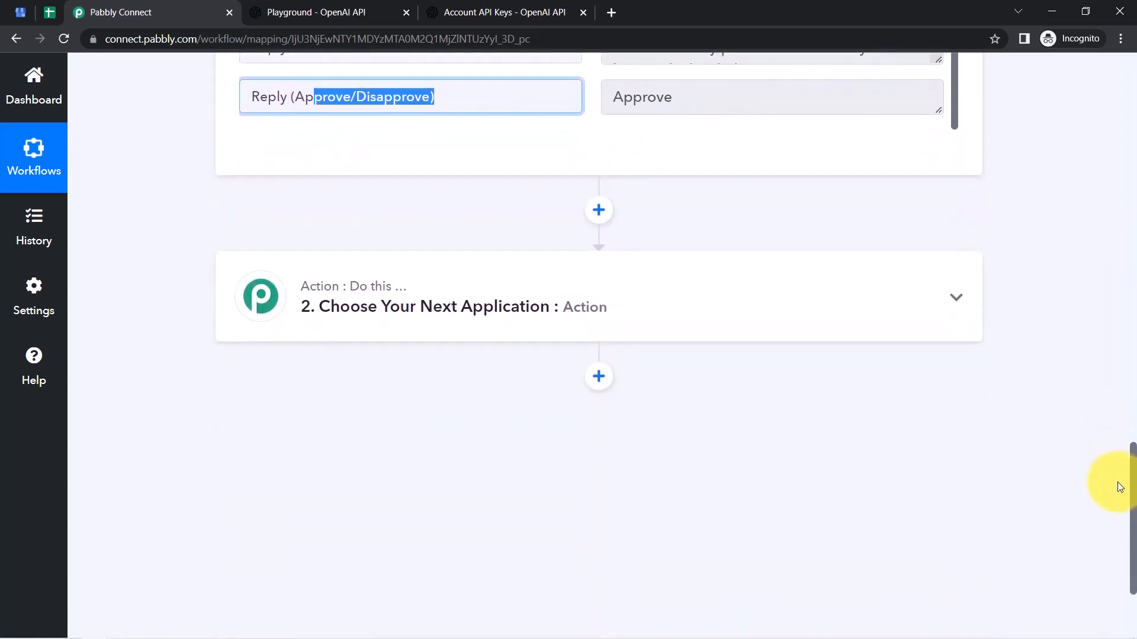
{"action": "left_click", "coordinate": [520, 270]}
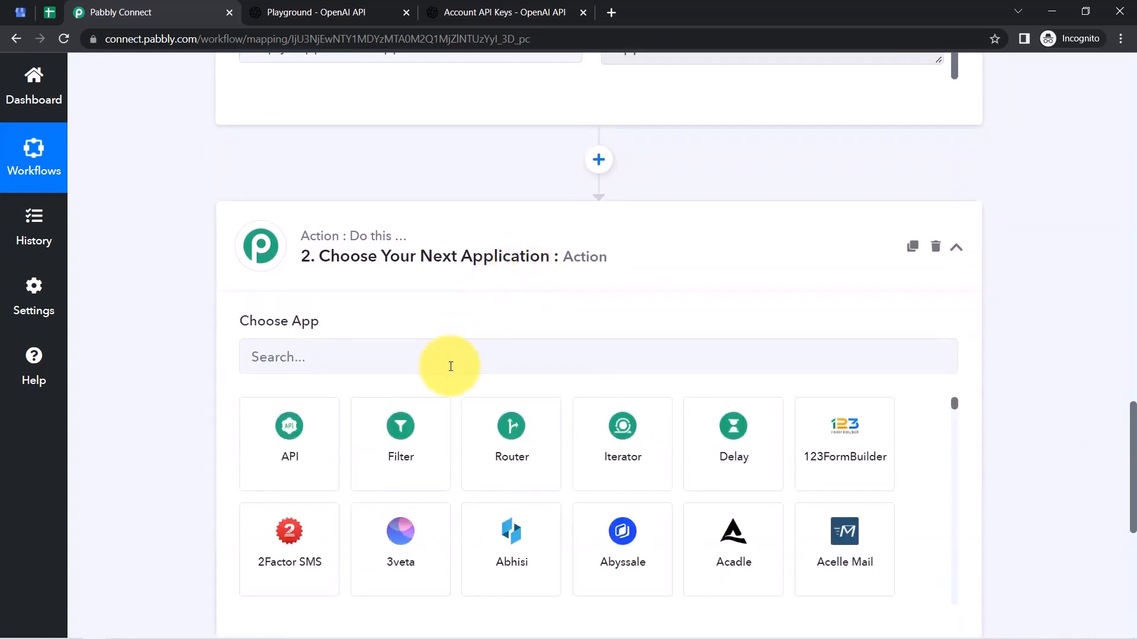
{"action": "left_click", "coordinate": [406, 456]}
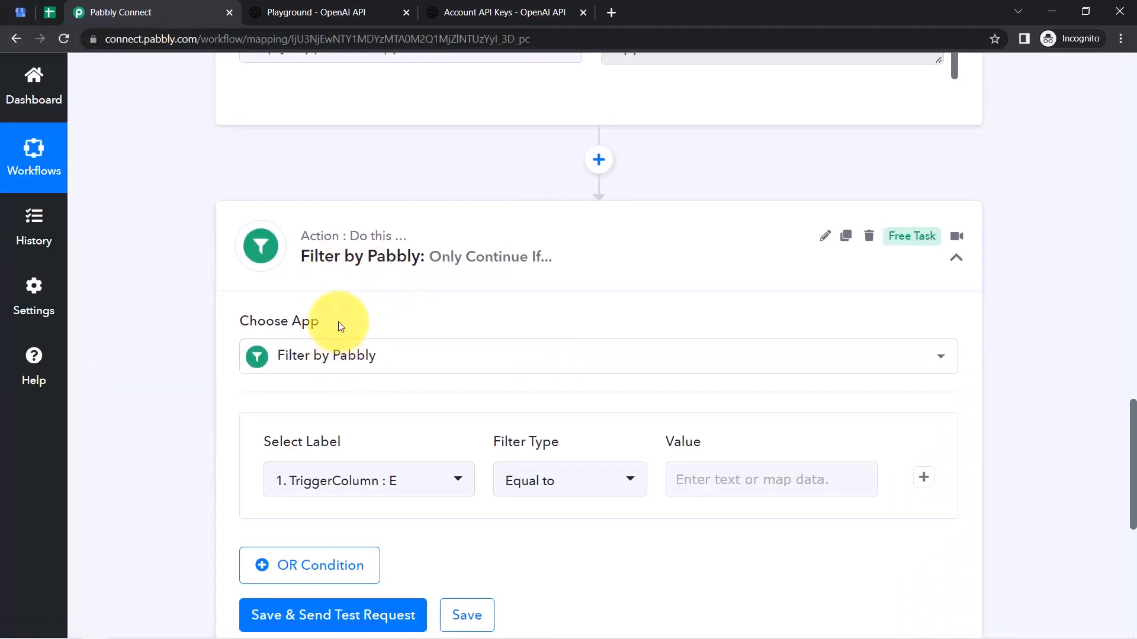
{"action": "mouse_move", "coordinate": [400, 283]}
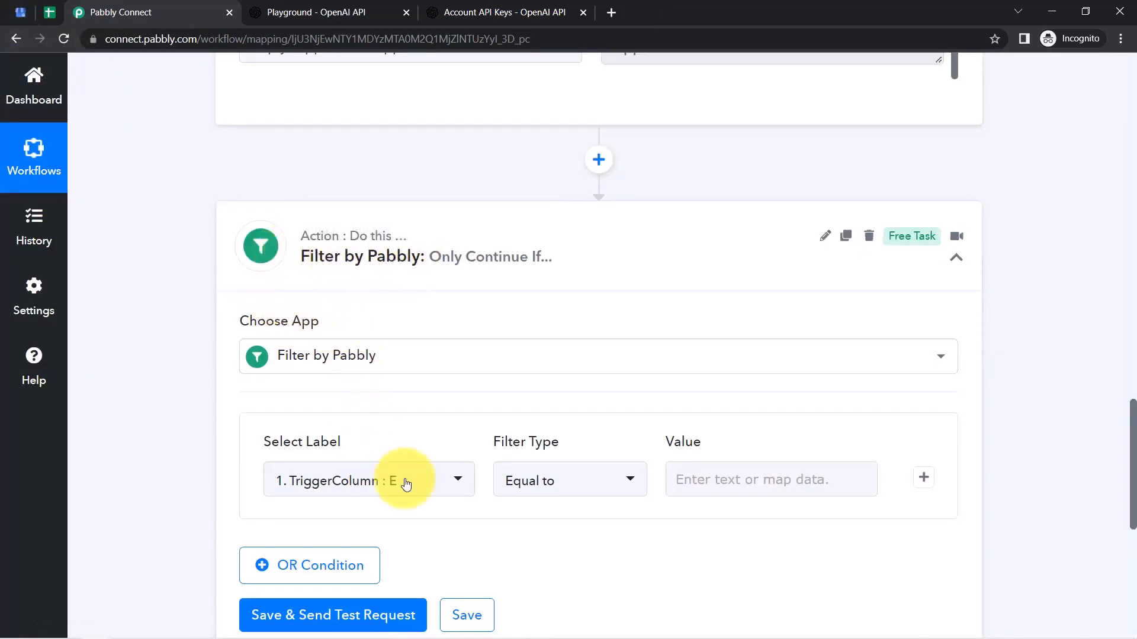
{"action": "scroll", "coordinate": [1132, 410], "scroll_direction": "down", "scroll_amount": 1}
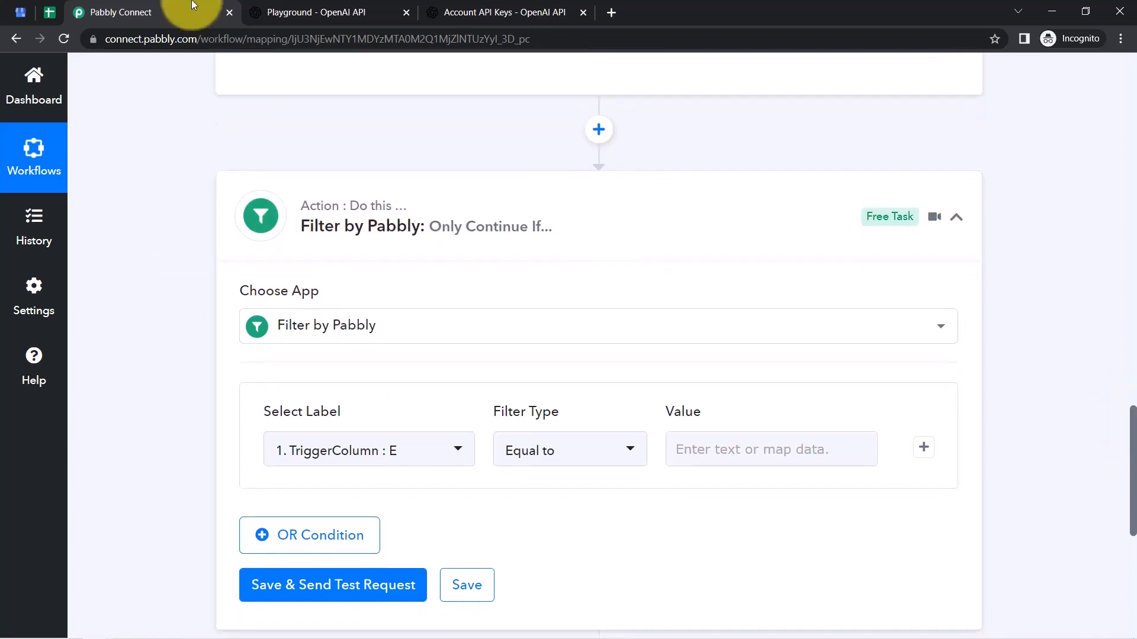
Check the approval column in the spreadsheet and set the filter condition's label to the trigger's Reply (Approve/Disapprove) field
{"action": "left_click", "coordinate": [51, 13]}
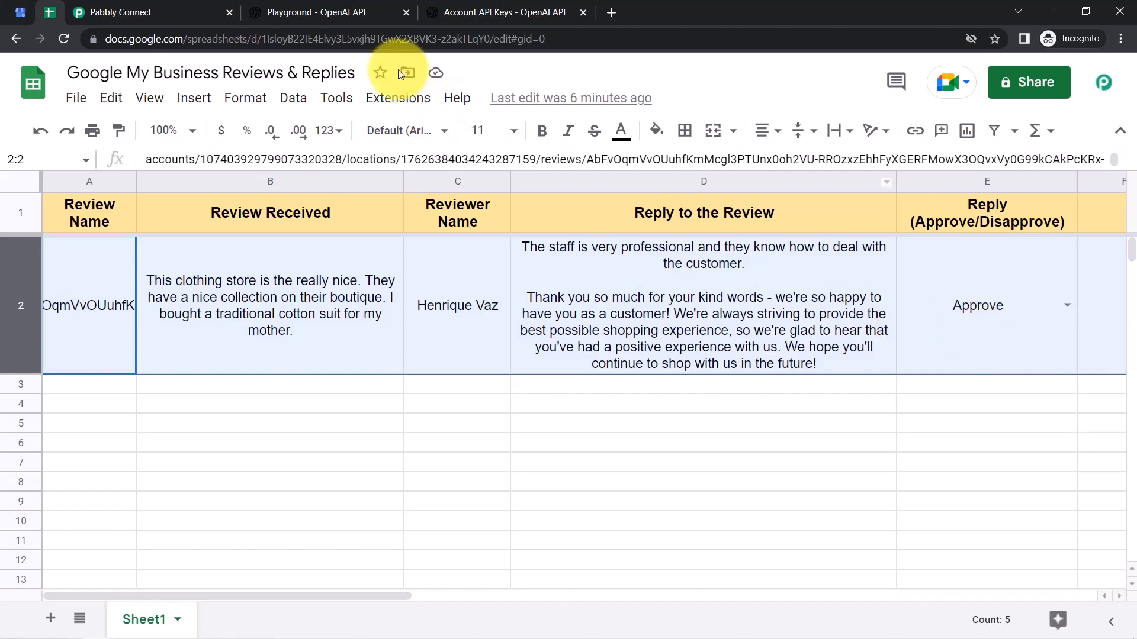
{"action": "left_click", "coordinate": [153, 10]}
{"action": "left_click", "coordinate": [367, 448]}
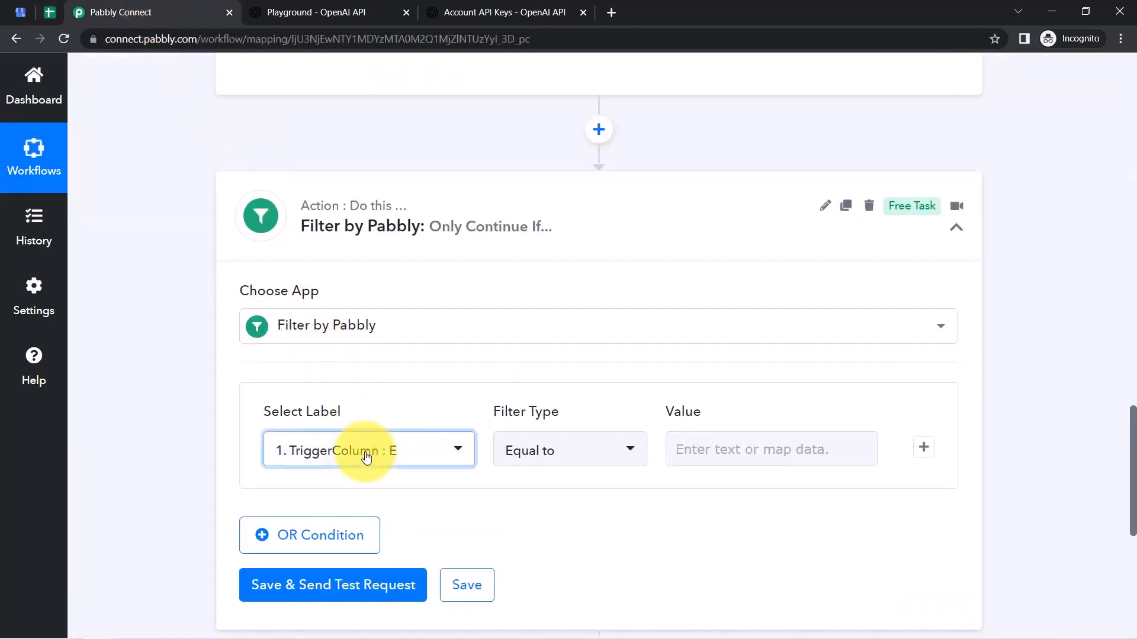
{"action": "left_click", "coordinate": [555, 360]}
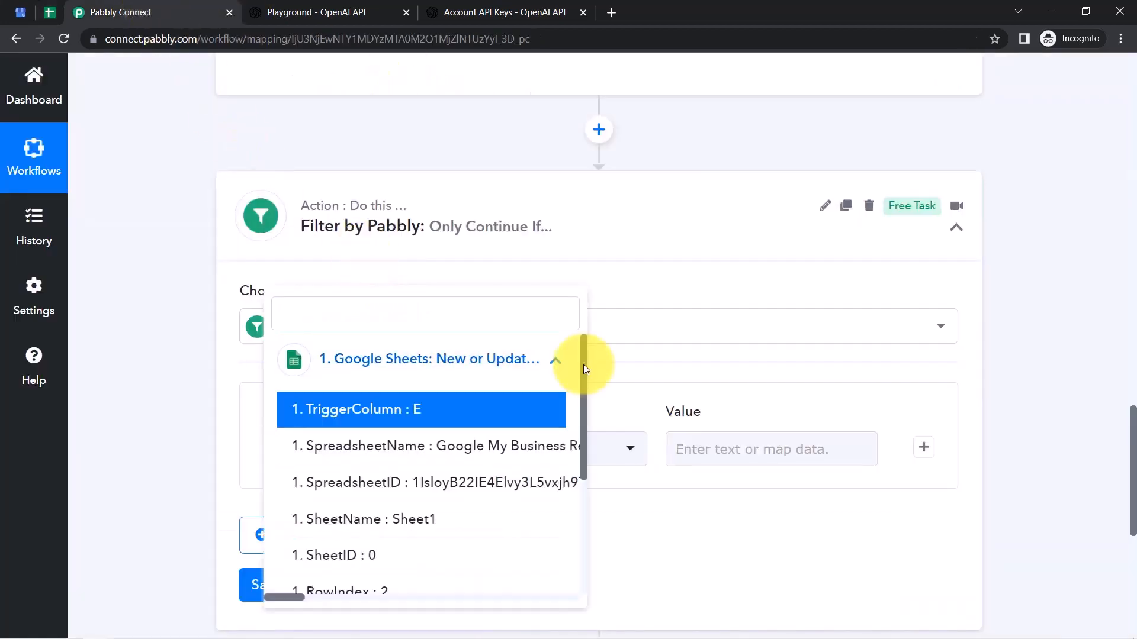
{"action": "left_click_drag", "start_coordinate": [583, 364], "coordinate": [577, 499]}
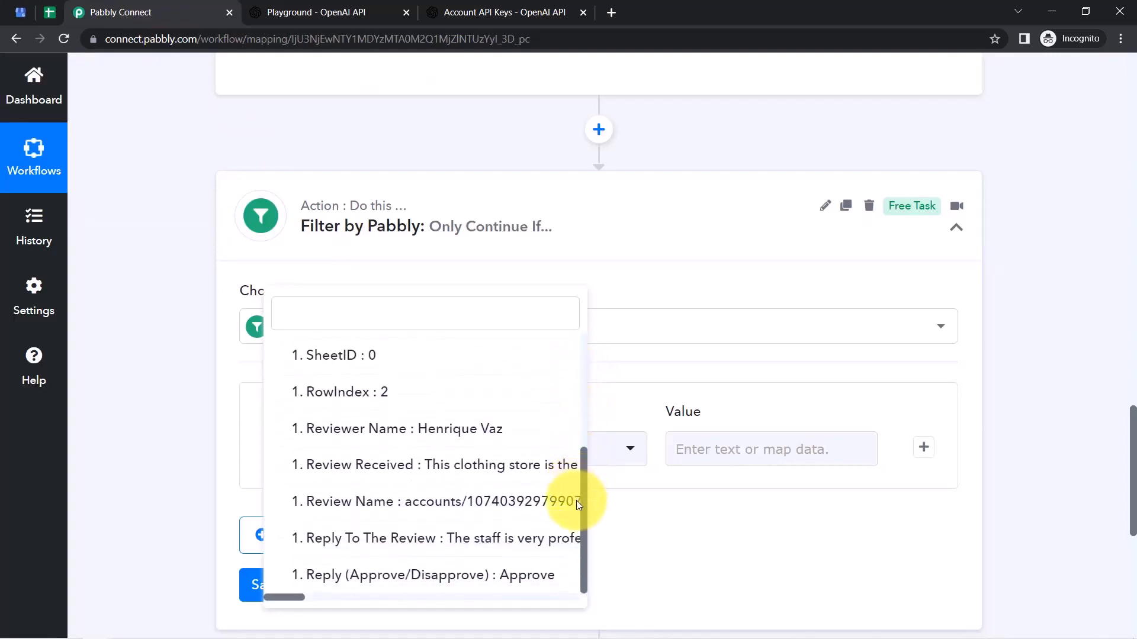
{"action": "left_click", "coordinate": [422, 589]}
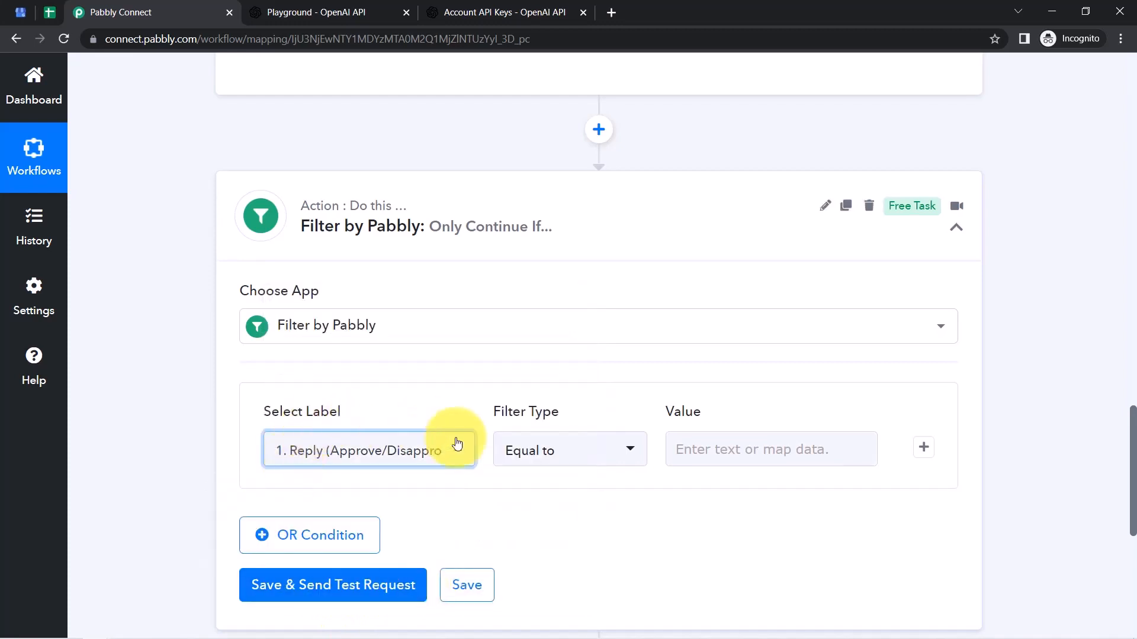
Set the filter condition to Equal to Approve, save it with a test request, and check the response
{"action": "left_click", "coordinate": [723, 448]}
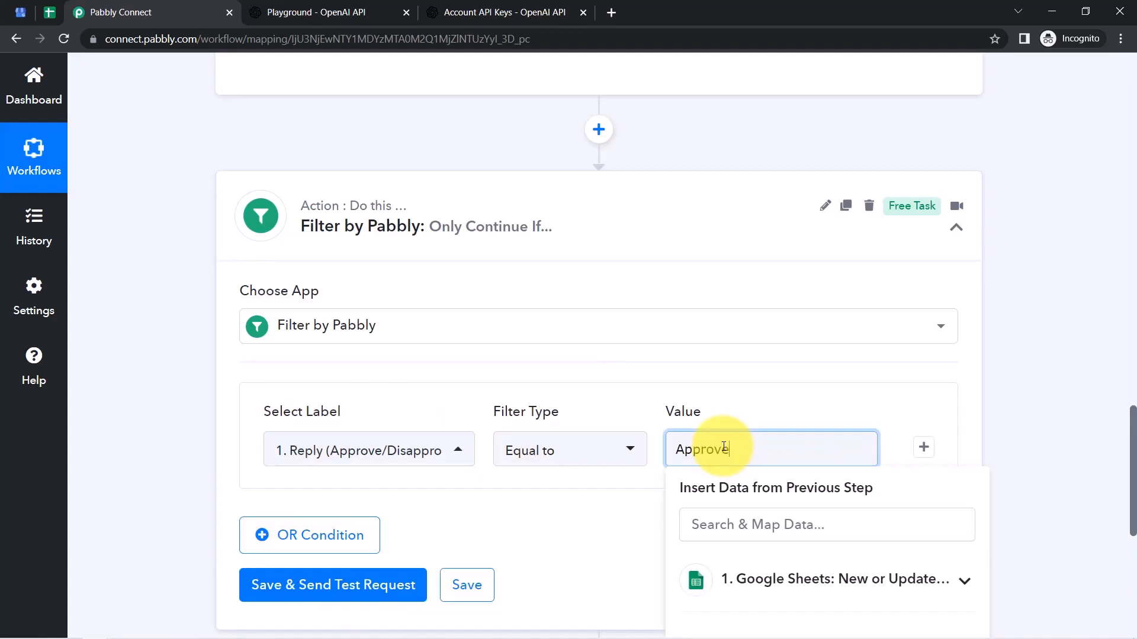
{"action": "left_click", "coordinate": [532, 454]}
{"action": "left_click", "coordinate": [532, 453]}
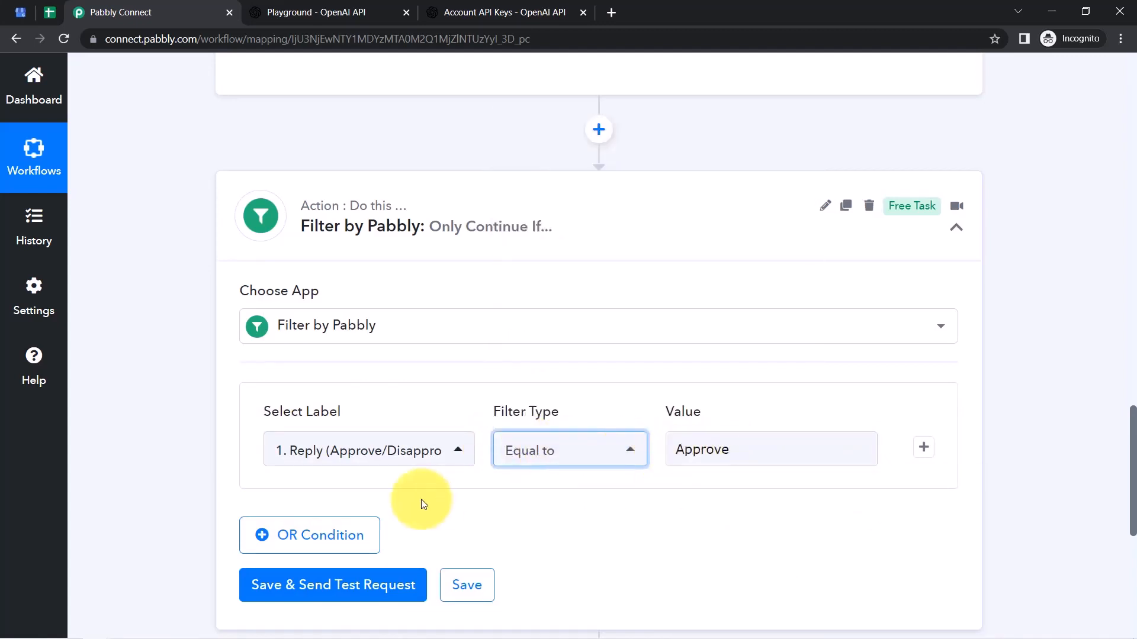
{"action": "left_click", "coordinate": [287, 584]}
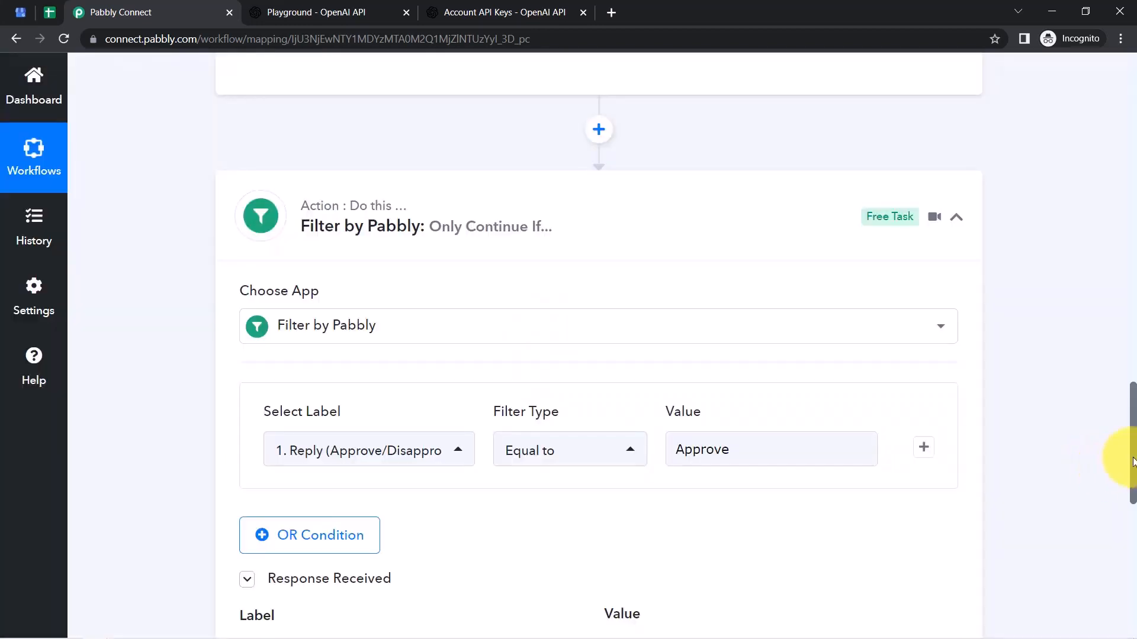
{"action": "scroll", "coordinate": [1133, 462], "scroll_direction": "down", "scroll_amount": 4}
{"action": "left_click", "coordinate": [685, 208]}
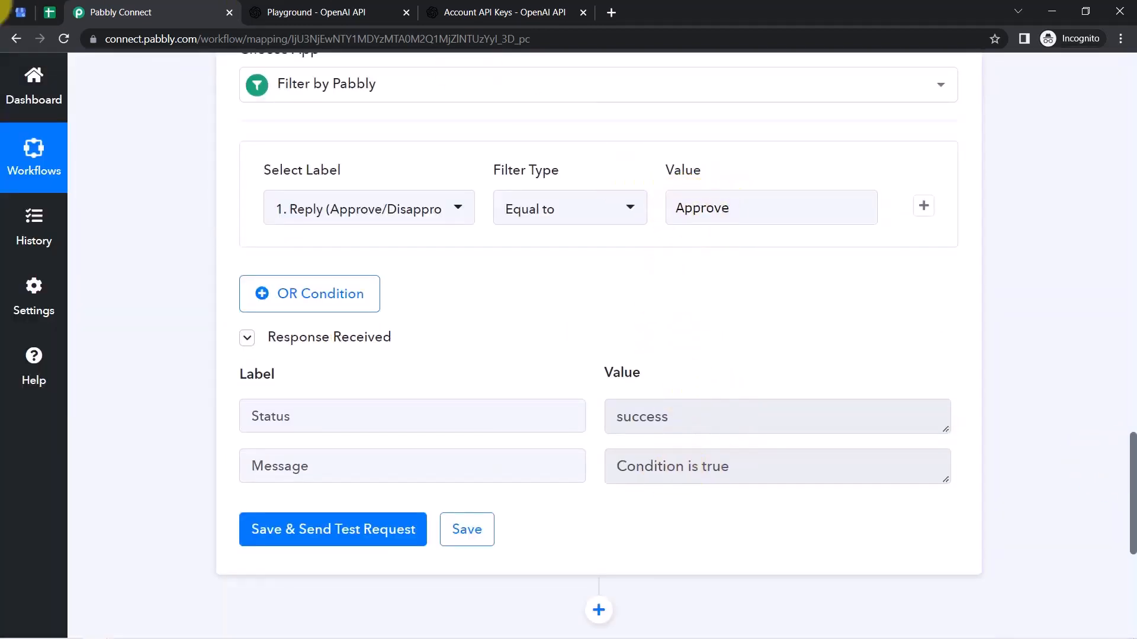
Compare the approval value in the spreadsheet's Reply (Approve/Disapprove) column with the filter condition in Pabbly Connect
{"action": "left_click", "coordinate": [49, 12]}
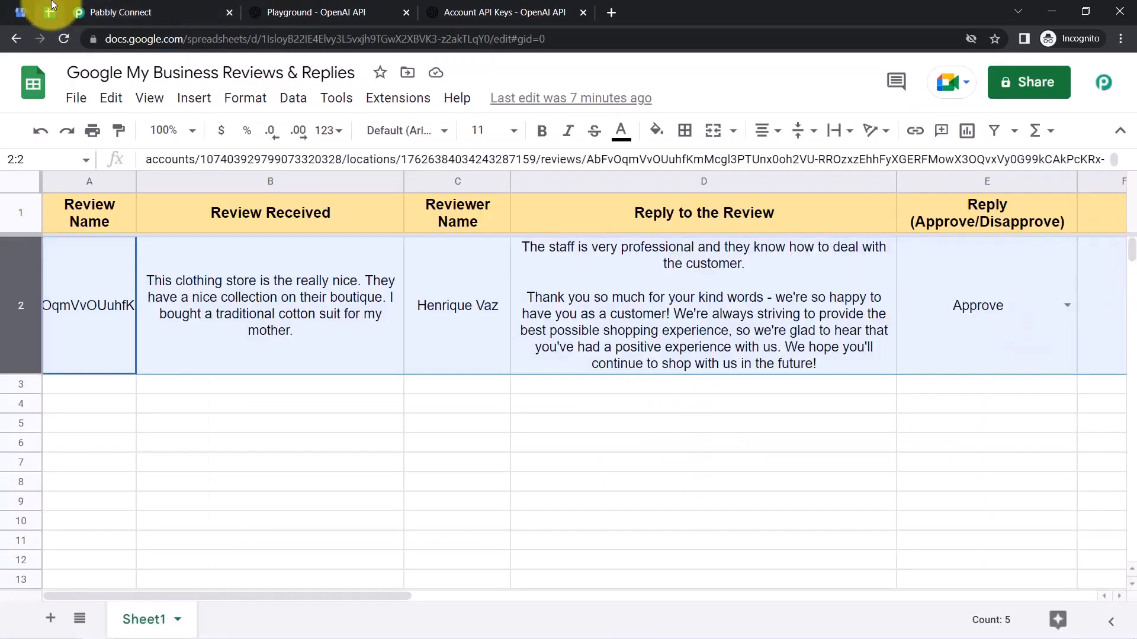
{"action": "left_click", "coordinate": [136, 12]}
{"action": "left_click", "coordinate": [58, 11]}
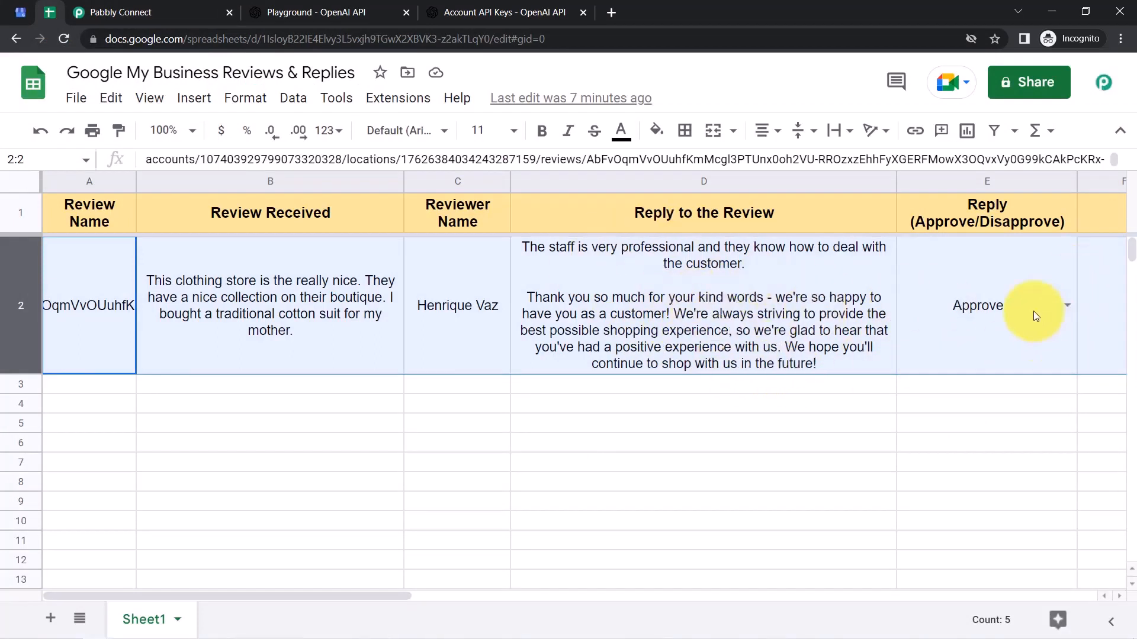
{"action": "left_click", "coordinate": [83, 12]}
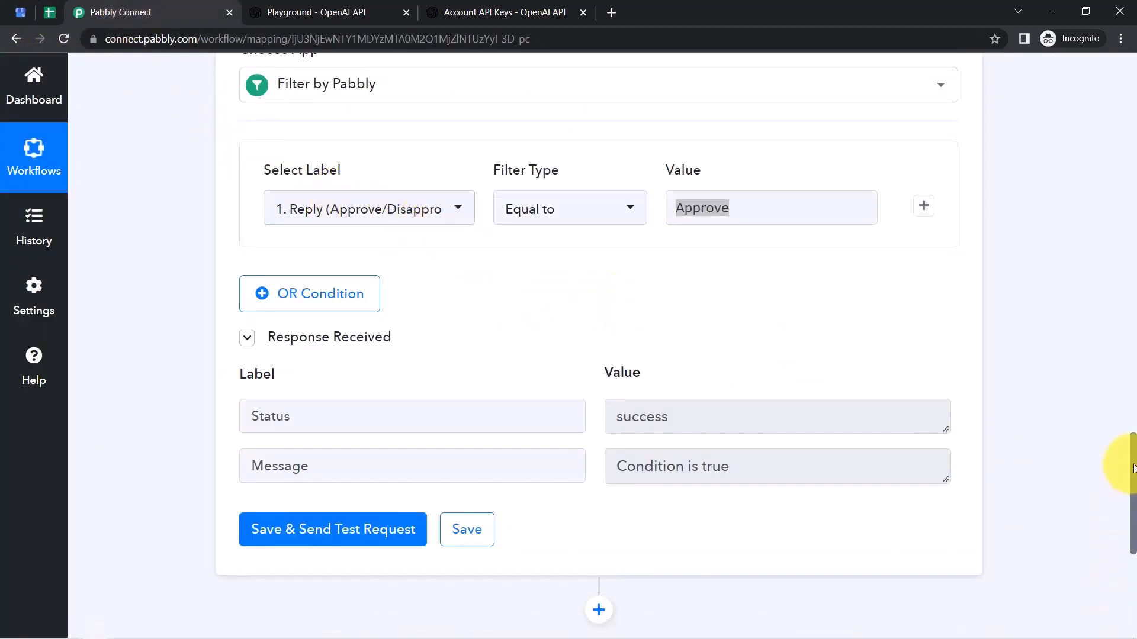
Add an action after the filter and choose Google My Business as its app
{"action": "scroll", "coordinate": [1125, 500], "scroll_direction": "down", "scroll_amount": 3}
{"action": "scroll", "coordinate": [1125, 504], "scroll_direction": "down", "scroll_amount": 2}
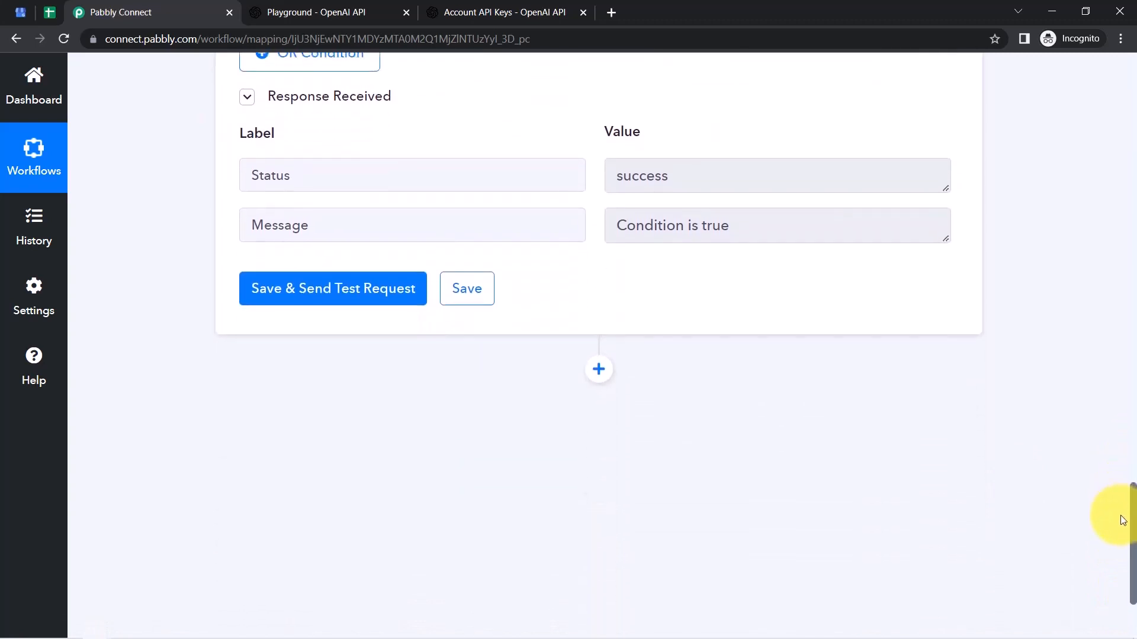
{"action": "left_click", "coordinate": [595, 367]}
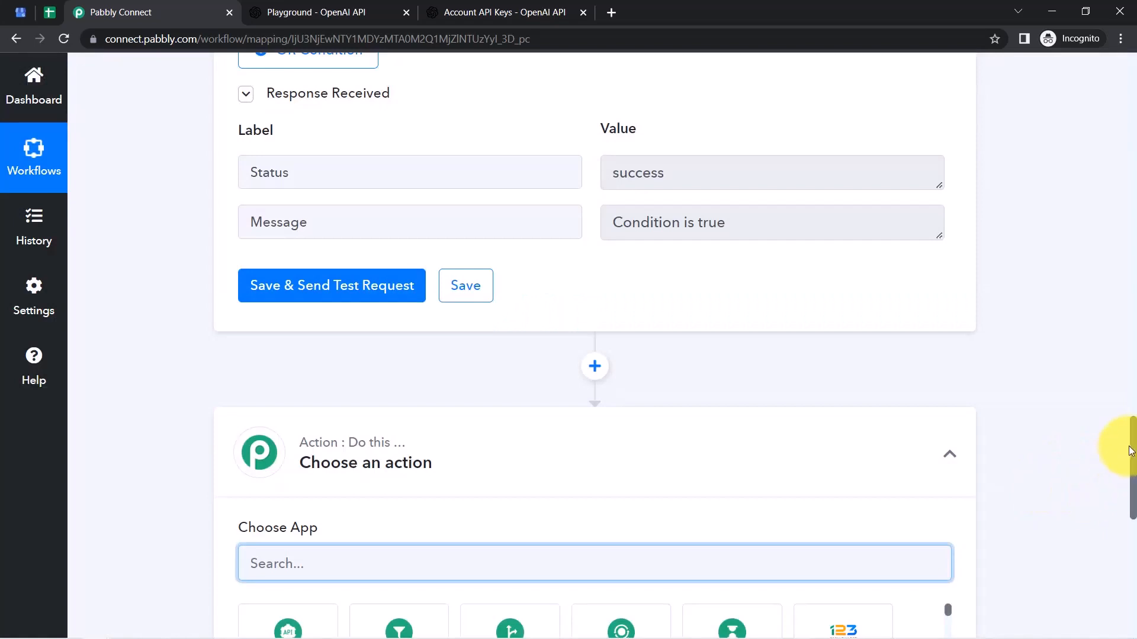
{"action": "left_click_drag", "start_coordinate": [1131, 451], "coordinate": [1123, 511]}
{"action": "type", "text": "google my bu"}
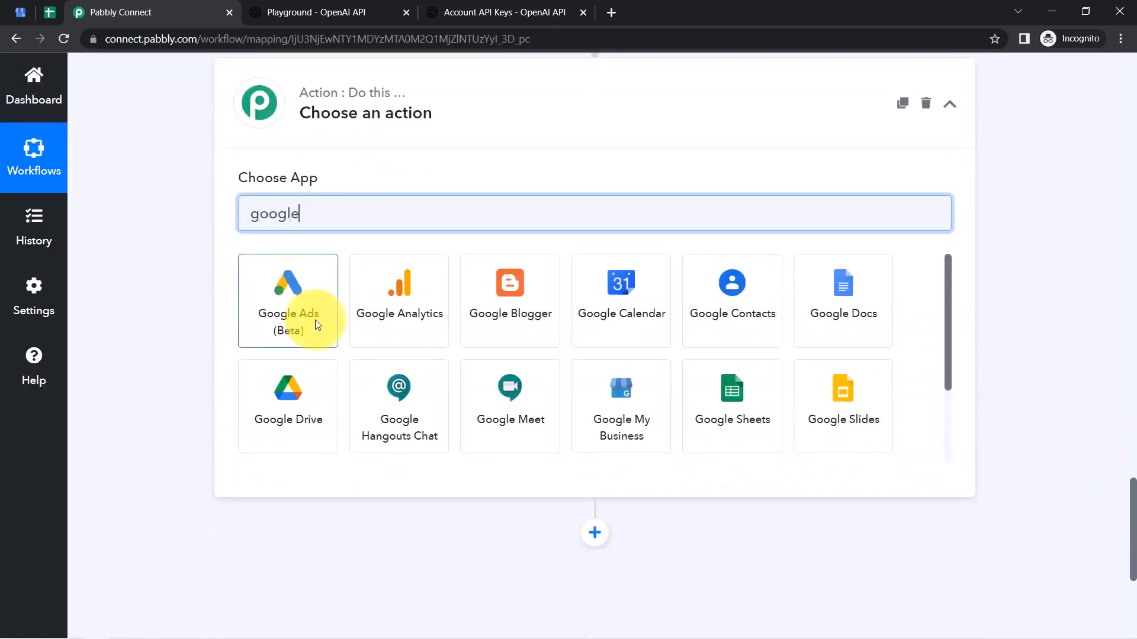
{"action": "type", "text": "si"}
{"action": "left_click", "coordinate": [315, 322]}
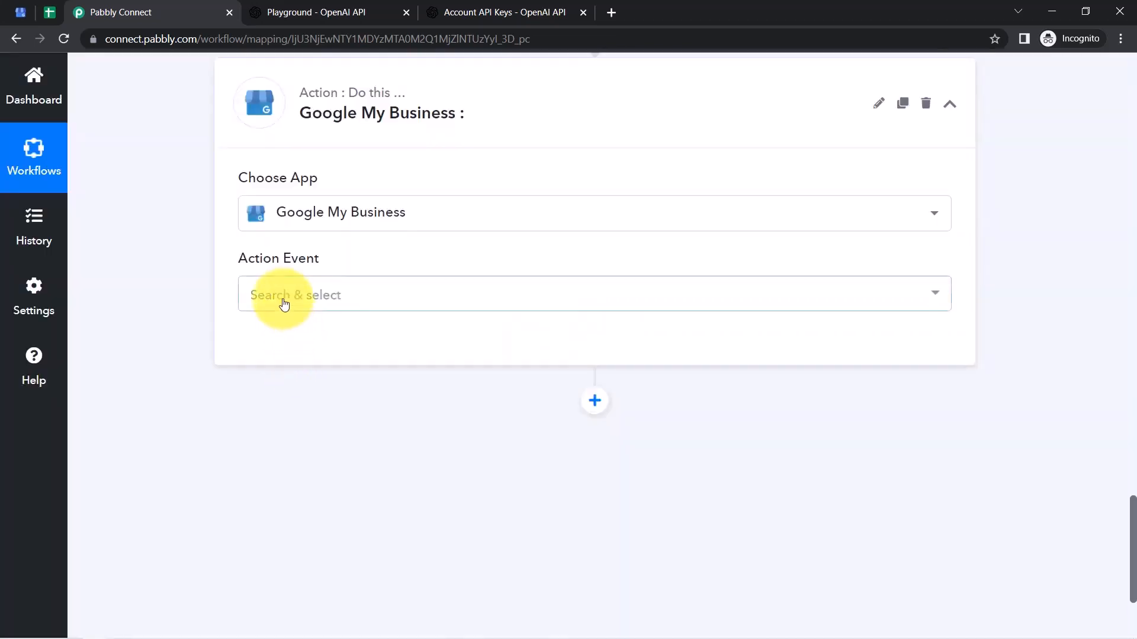
Set the action event to Create Reply and connect it through the existing connection Google My Business #37
{"action": "left_click", "coordinate": [283, 299]}
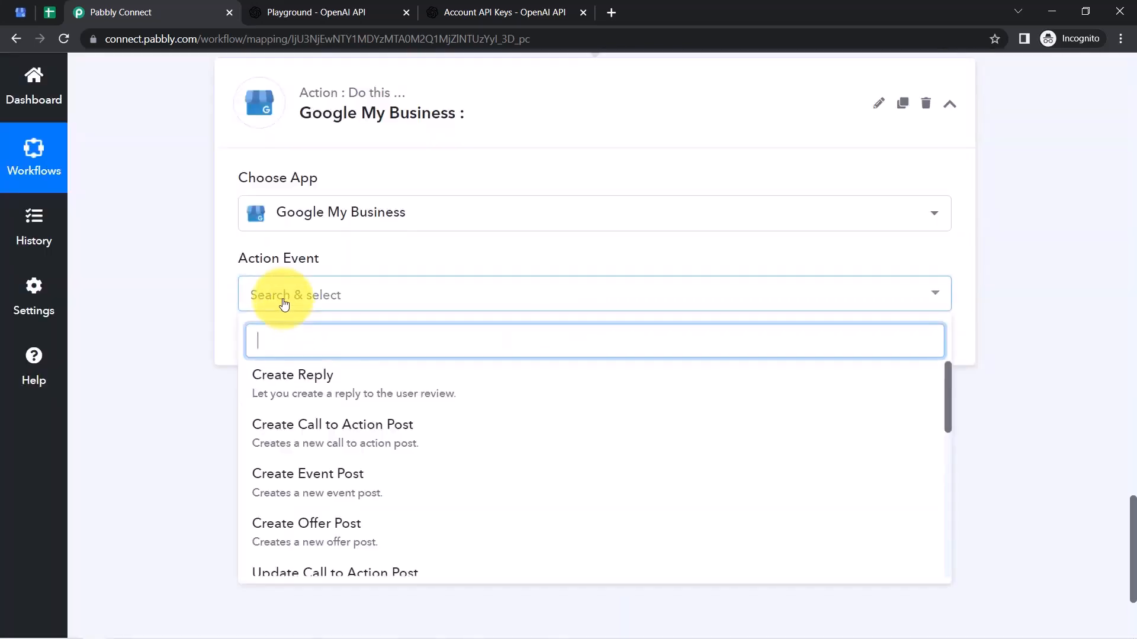
{"action": "left_click", "coordinate": [280, 391]}
{"action": "left_click", "coordinate": [269, 345]}
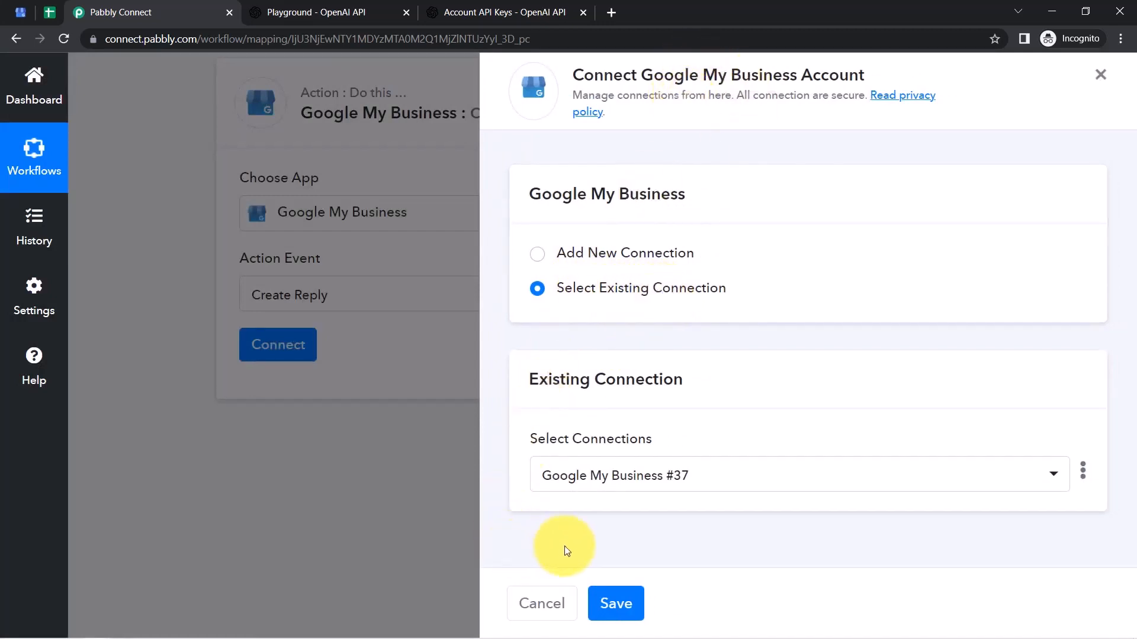
{"action": "left_click", "coordinate": [611, 603]}
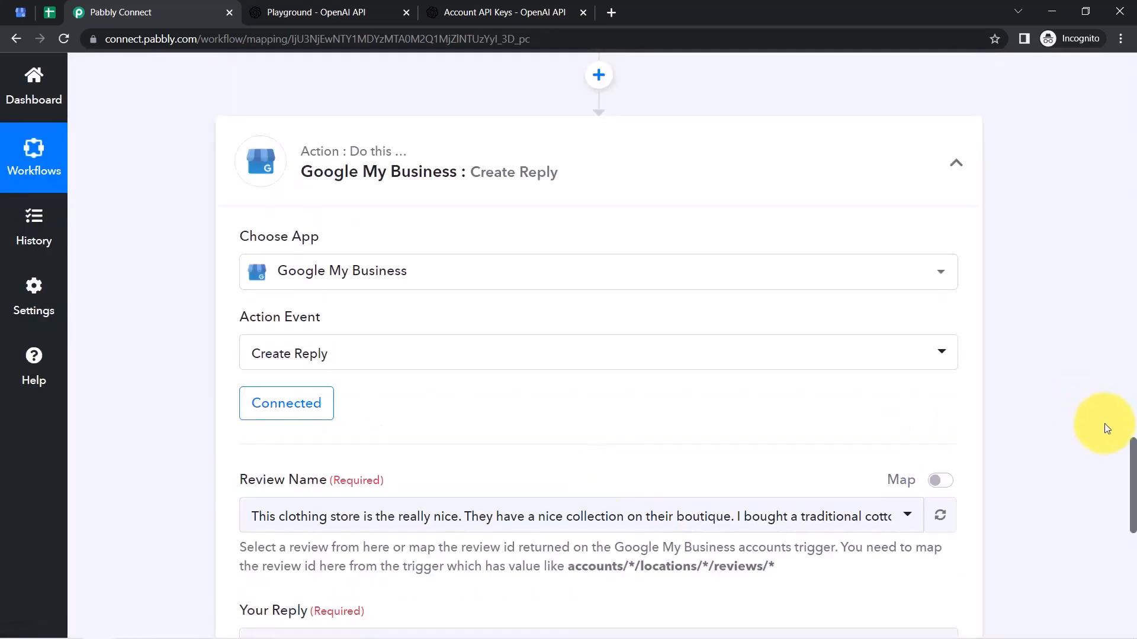
Examine the reply action's required fields and selectable reviews, comparing the expected review ID format with the spreadsheet's Review Name cell
{"action": "left_click_drag", "start_coordinate": [1131, 448], "coordinate": [1124, 490]}
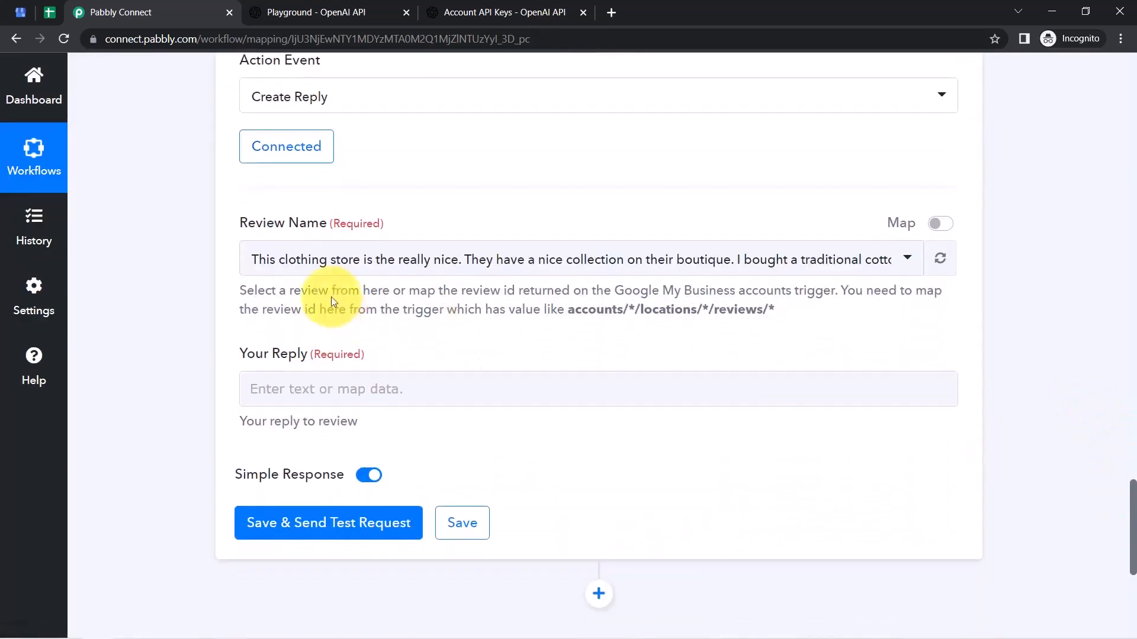
{"action": "left_click_drag", "start_coordinate": [275, 228], "coordinate": [315, 226]}
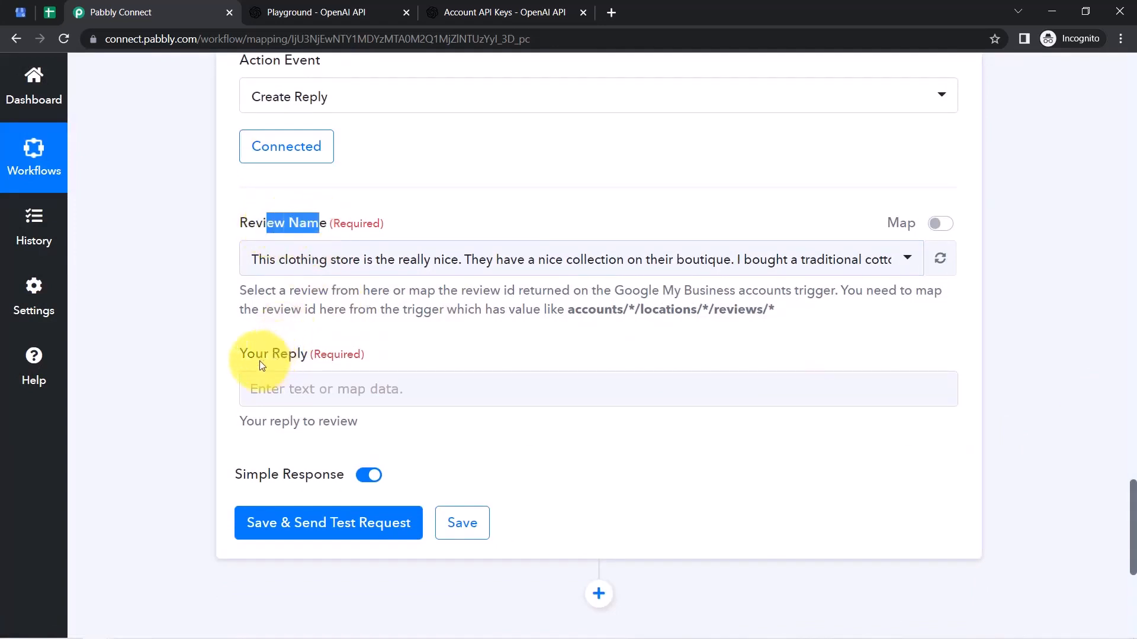
{"action": "left_click_drag", "start_coordinate": [256, 359], "coordinate": [312, 362]}
{"action": "left_click_drag", "start_coordinate": [279, 290], "coordinate": [738, 315]}
{"action": "left_click", "coordinate": [45, 8]}
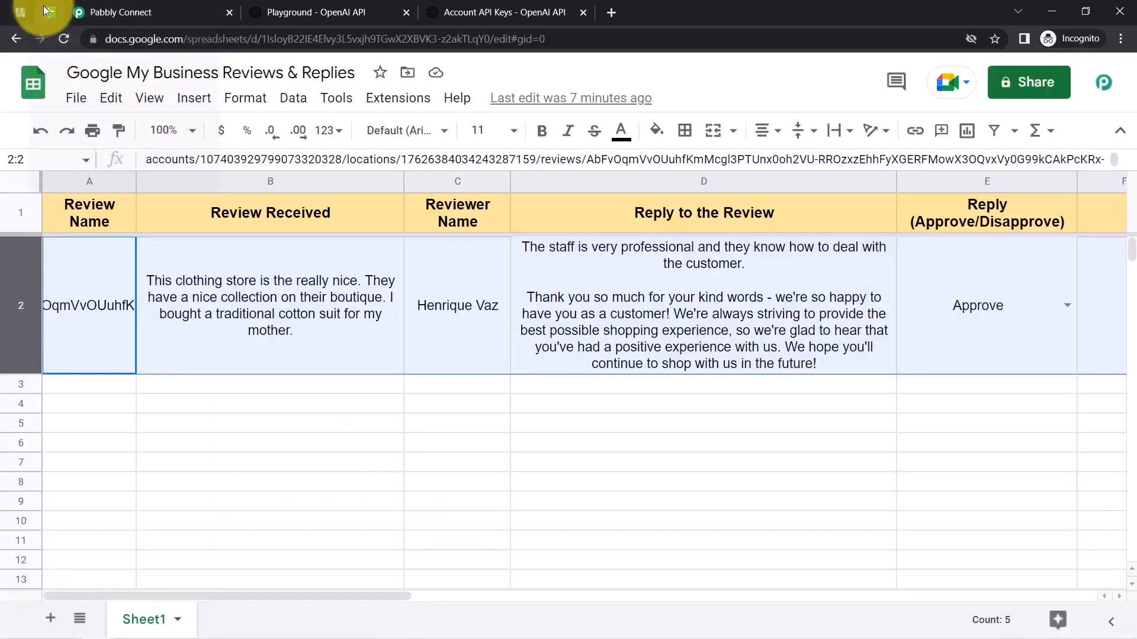
{"action": "double_click", "coordinate": [76, 273]}
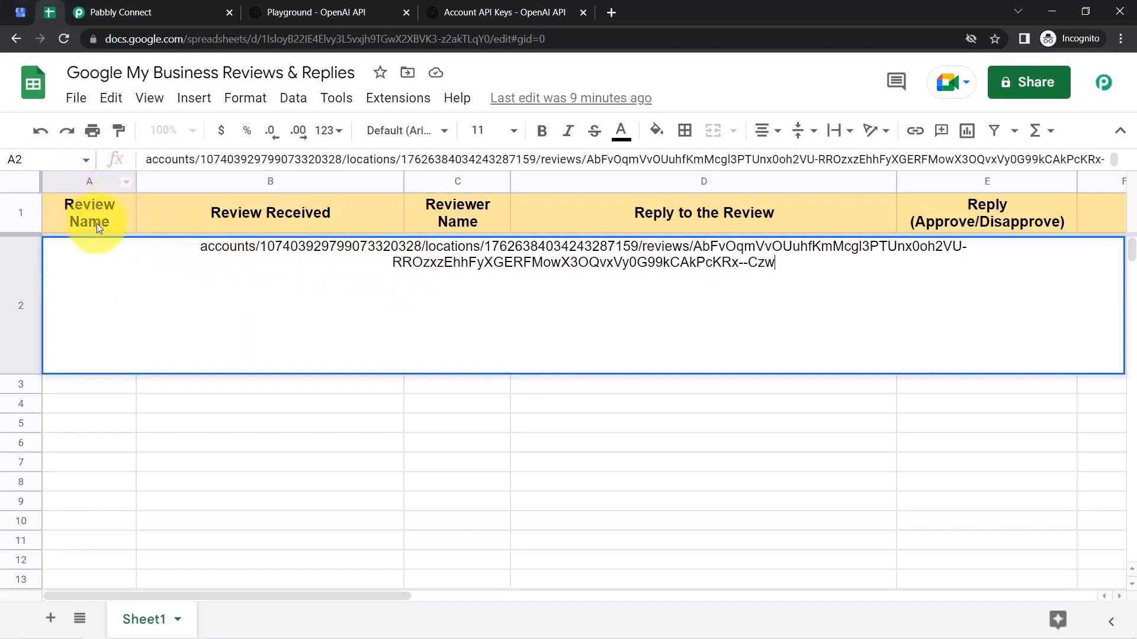
{"action": "left_click_drag", "start_coordinate": [202, 250], "coordinate": [679, 264]}
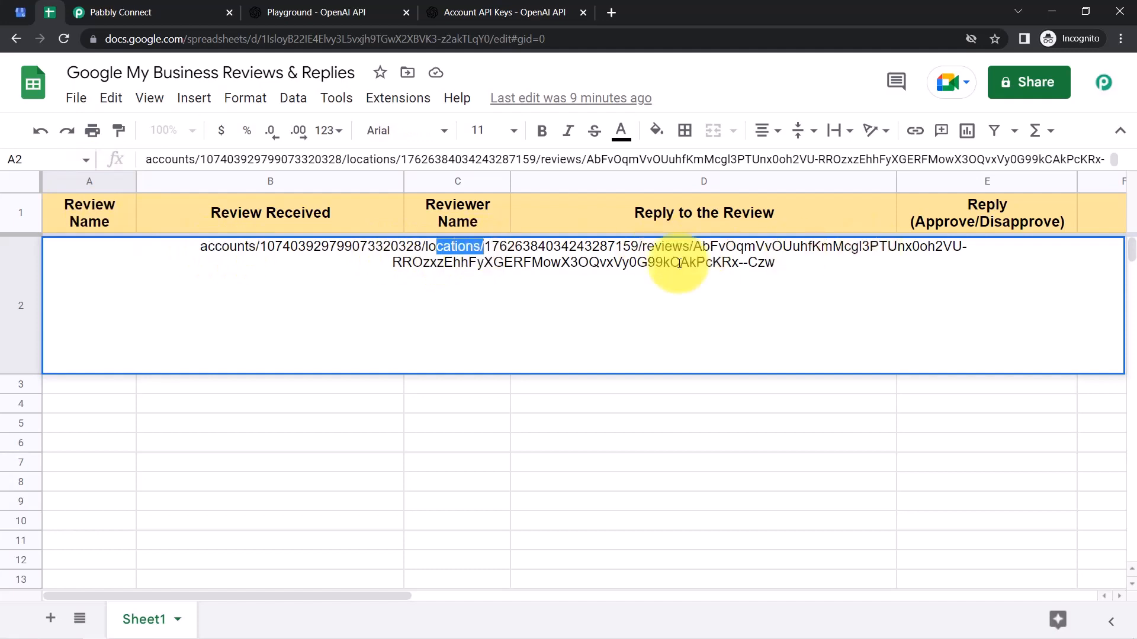
{"action": "double_click", "coordinate": [649, 246]}
{"action": "left_click", "coordinate": [113, 12]}
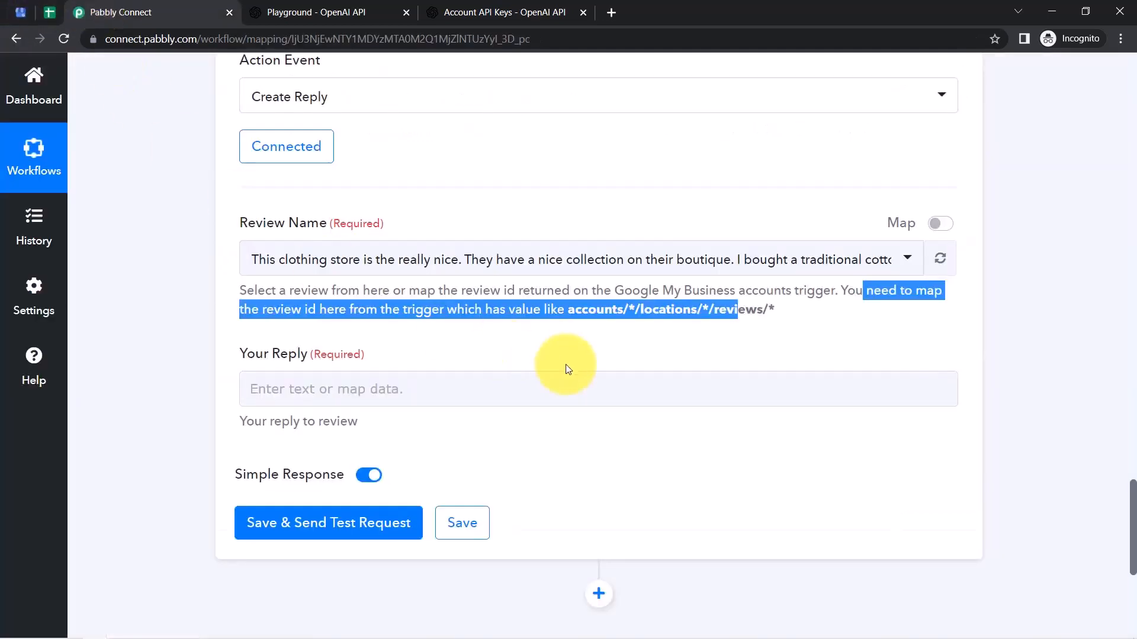
{"action": "left_click_drag", "start_coordinate": [566, 310], "coordinate": [696, 314]}
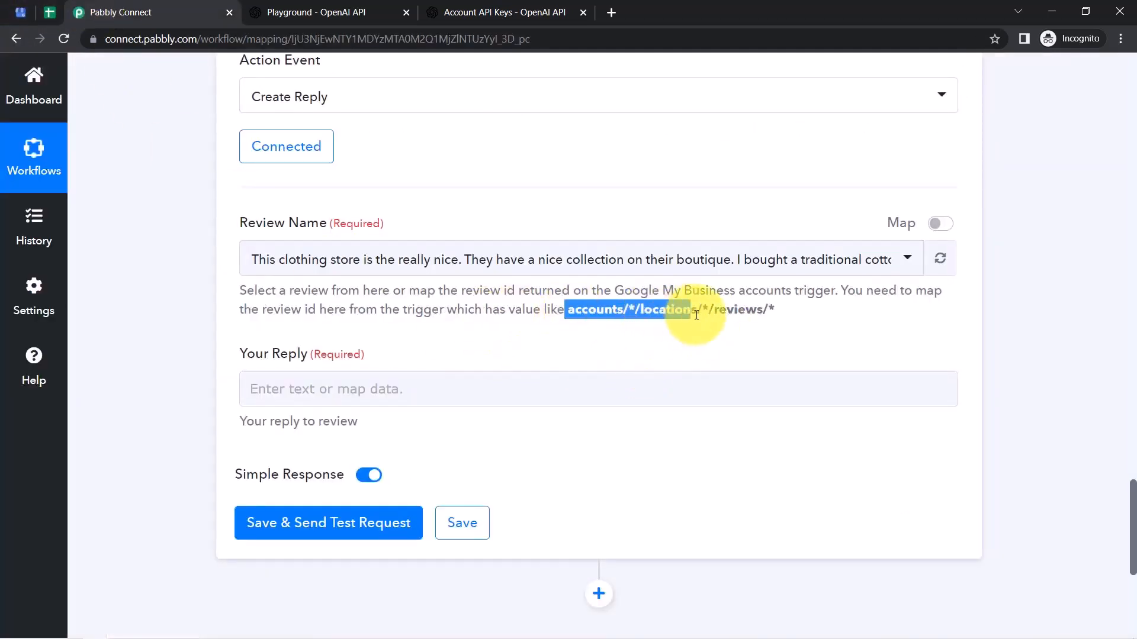
{"action": "left_click", "coordinate": [527, 260]}
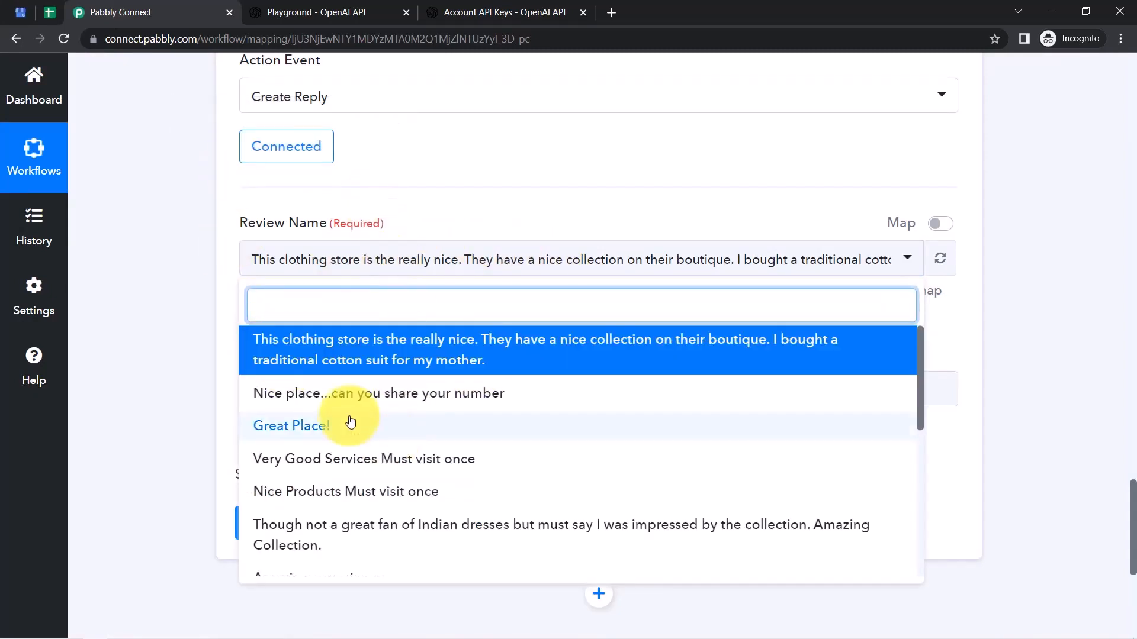
{"action": "left_click", "coordinate": [175, 309]}
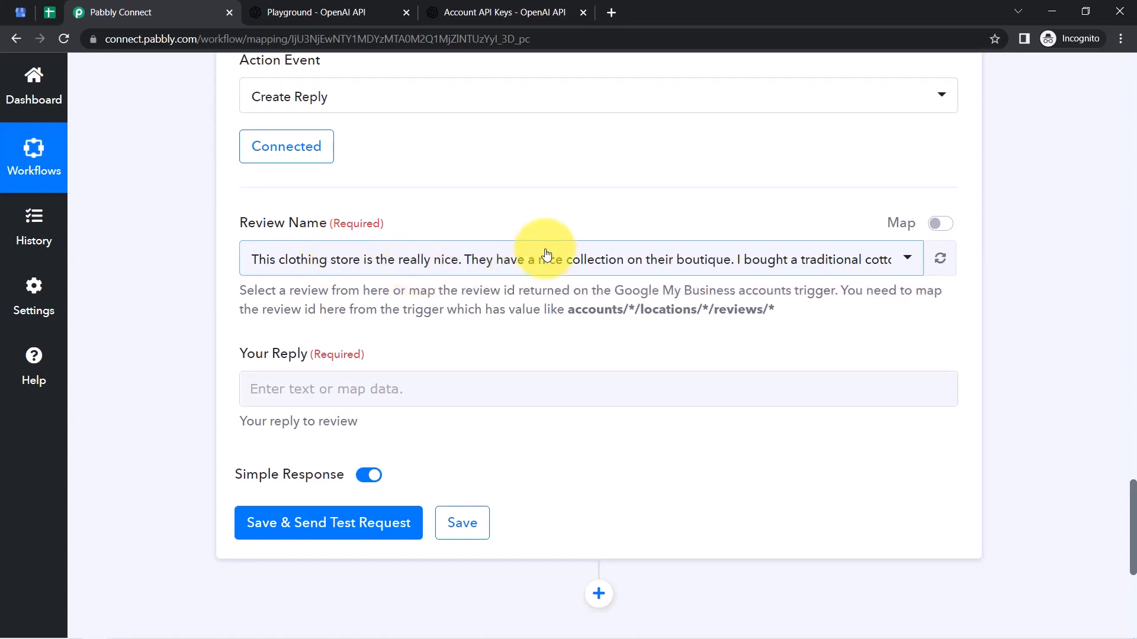
Enable mapping for the action's Review Name and map it to the Review Name value from the Google Sheets trigger
{"action": "left_click", "coordinate": [933, 228]}
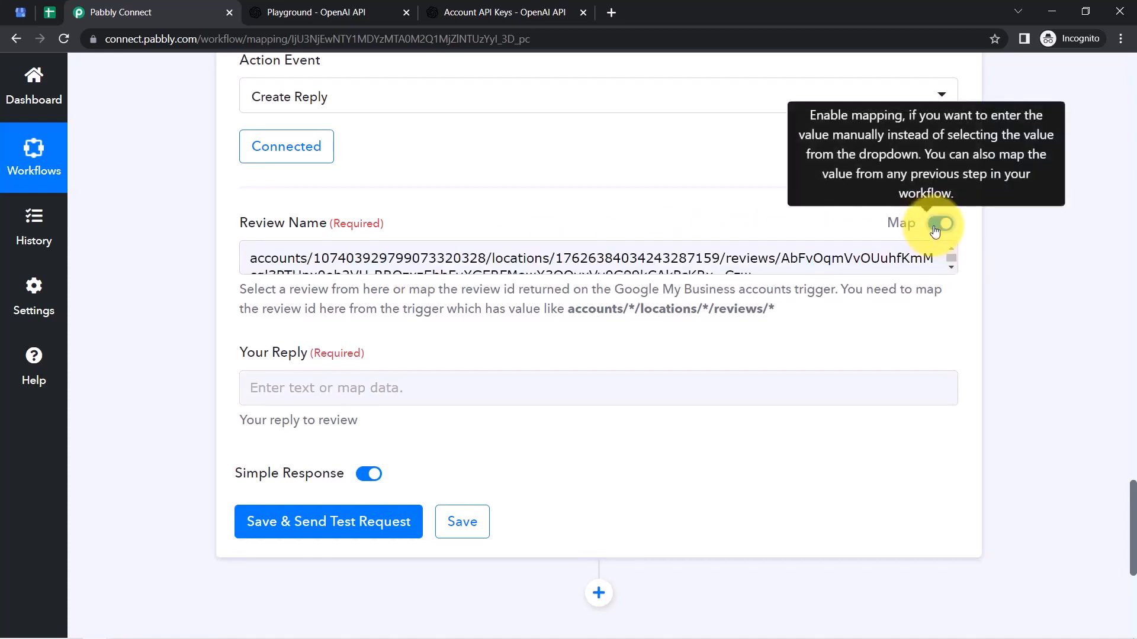
{"action": "left_click", "coordinate": [728, 269]}
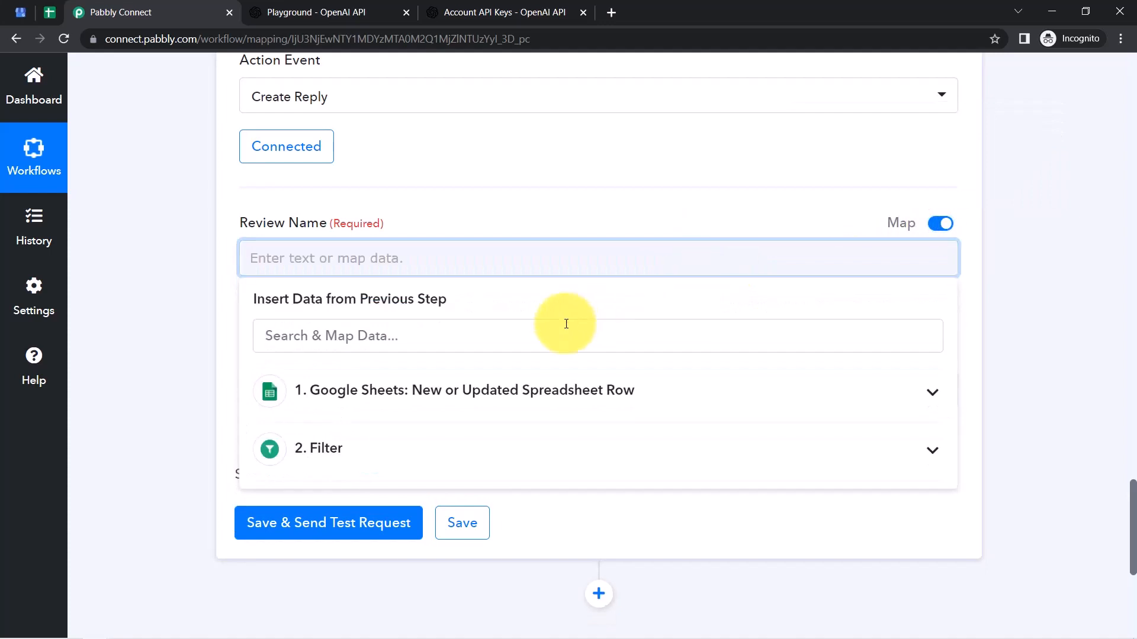
{"action": "left_click", "coordinate": [457, 395]}
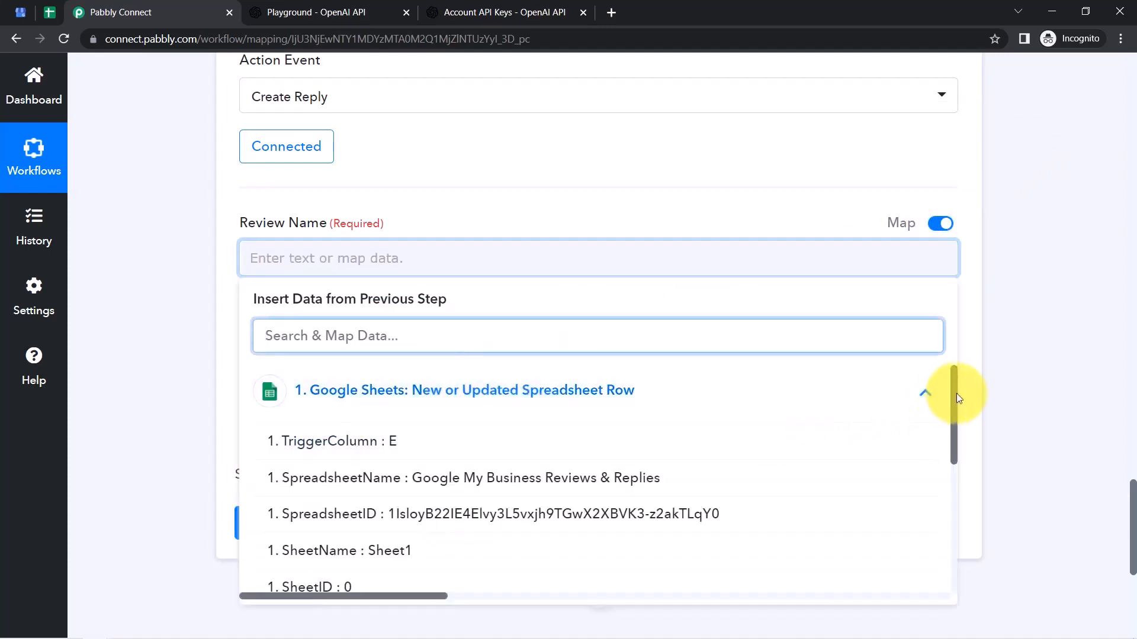
{"action": "left_click_drag", "start_coordinate": [953, 394], "coordinate": [951, 492]}
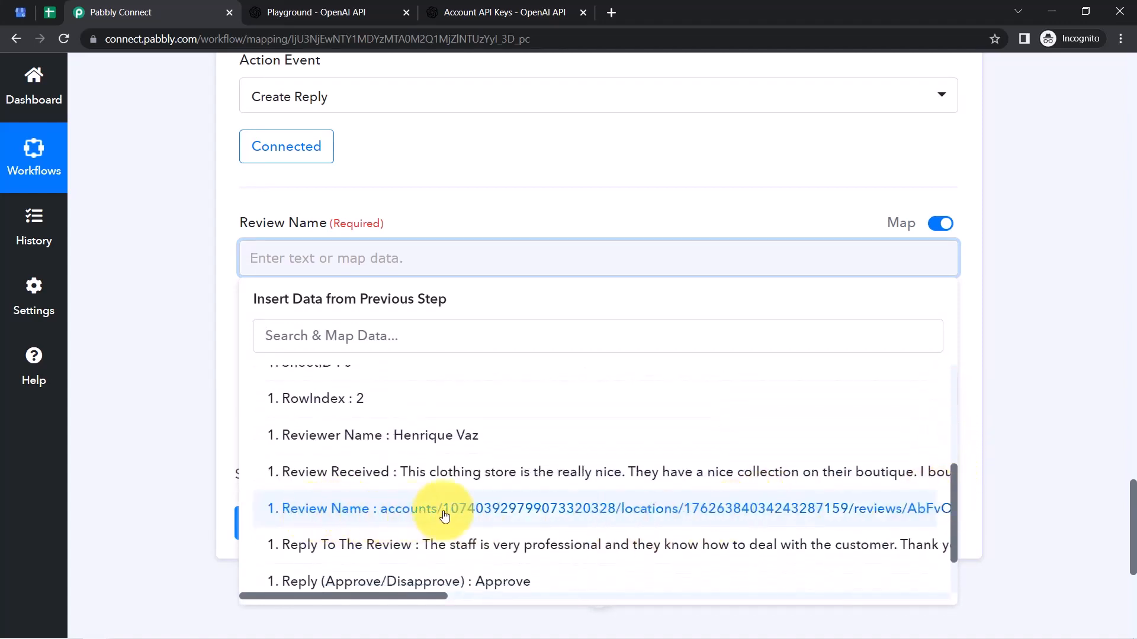
{"action": "left_click", "coordinate": [517, 512]}
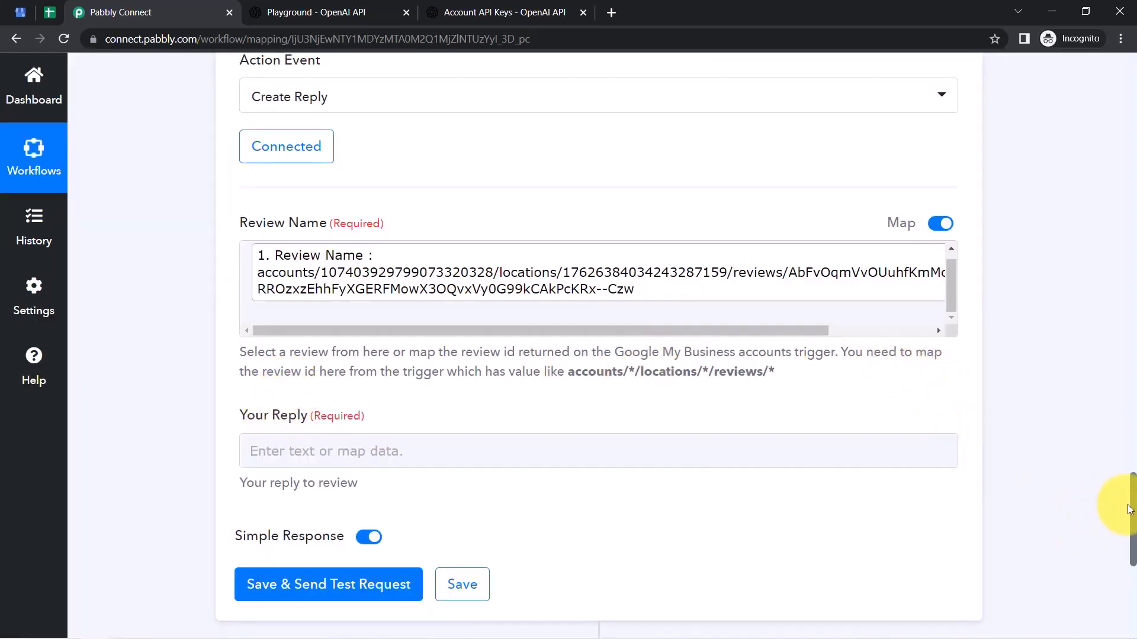
Map Your Reply to the Google Sheets Reply To The Review value, then save the action and send a test request
{"action": "scroll", "coordinate": [1117, 523], "scroll_direction": "down", "scroll_amount": 3}
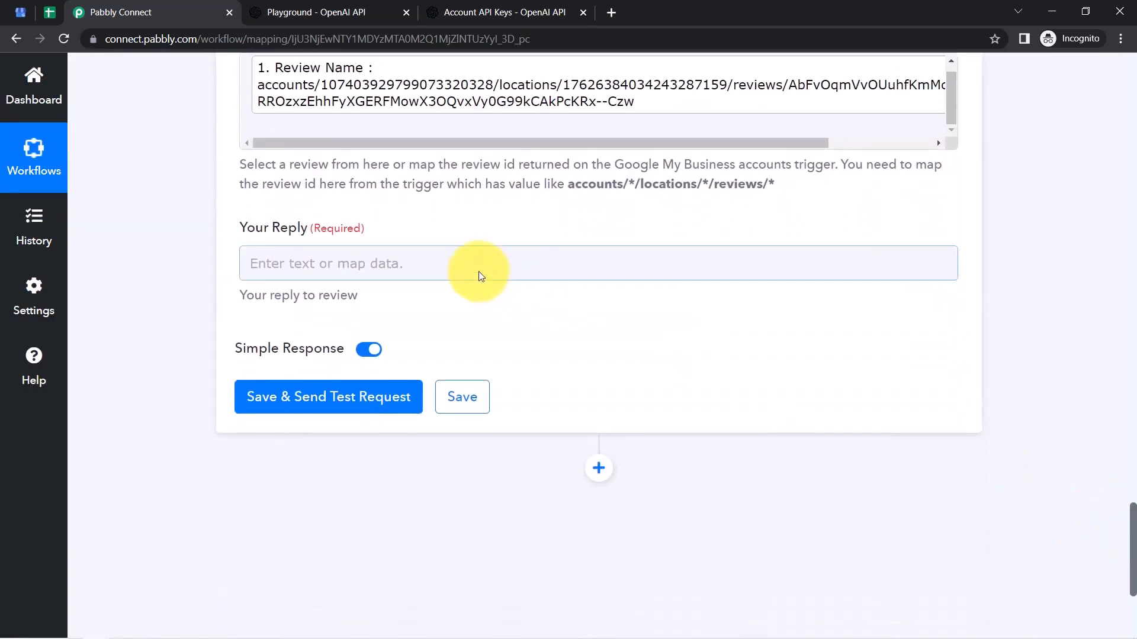
{"action": "left_click", "coordinate": [478, 271]}
{"action": "left_click", "coordinate": [464, 400]}
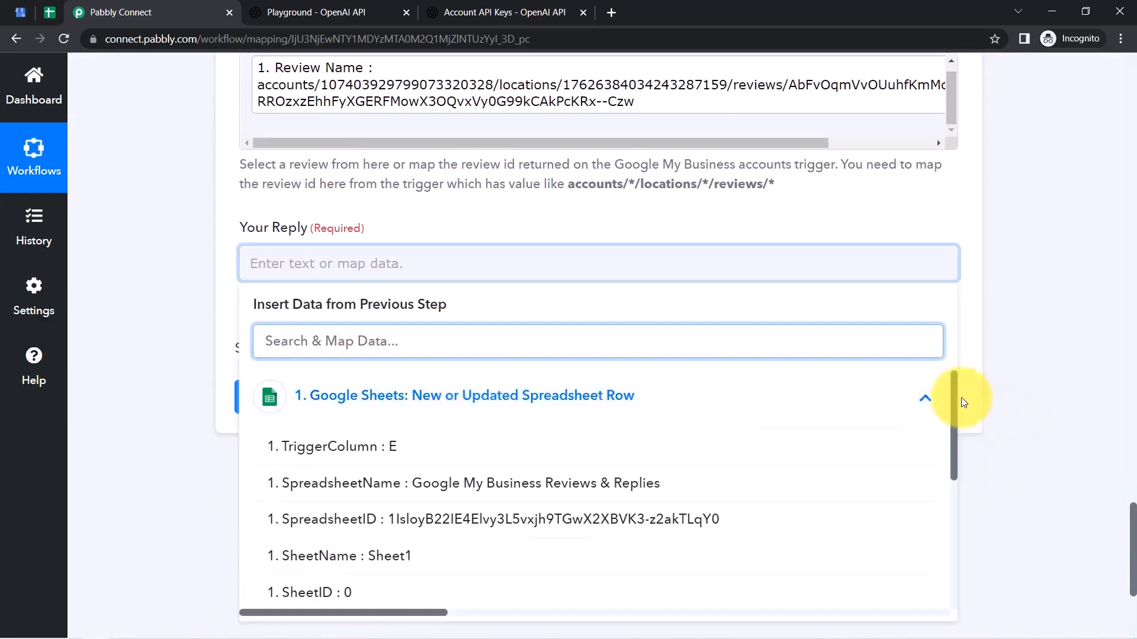
{"action": "left_click_drag", "start_coordinate": [954, 396], "coordinate": [957, 521]}
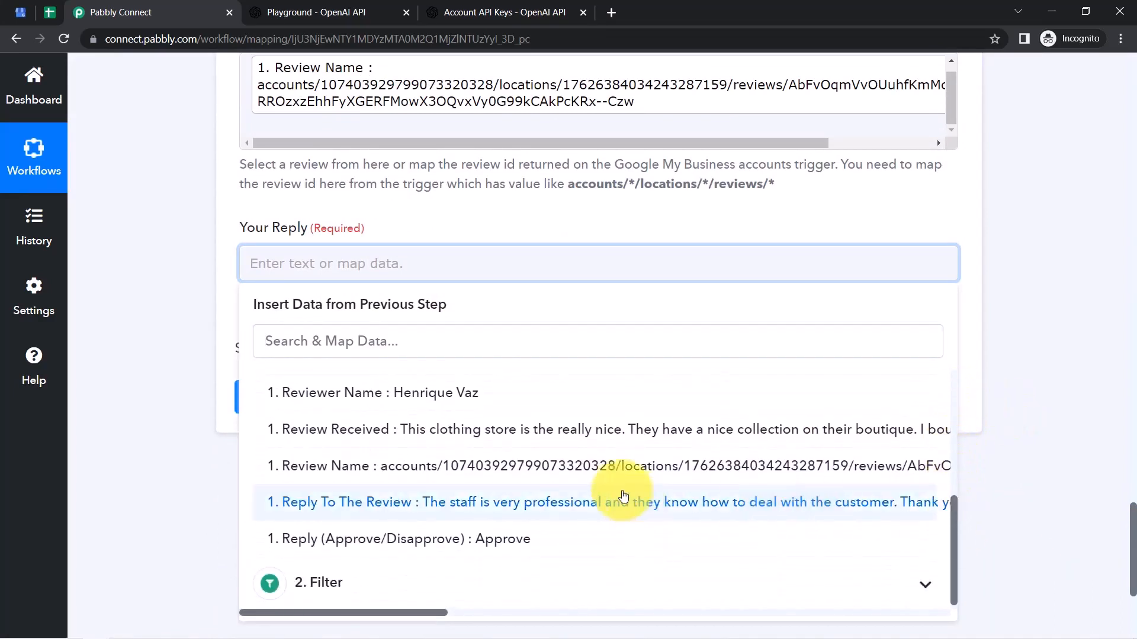
{"action": "left_click", "coordinate": [492, 502]}
{"action": "left_click", "coordinate": [175, 414]}
{"action": "left_click", "coordinate": [265, 459]}
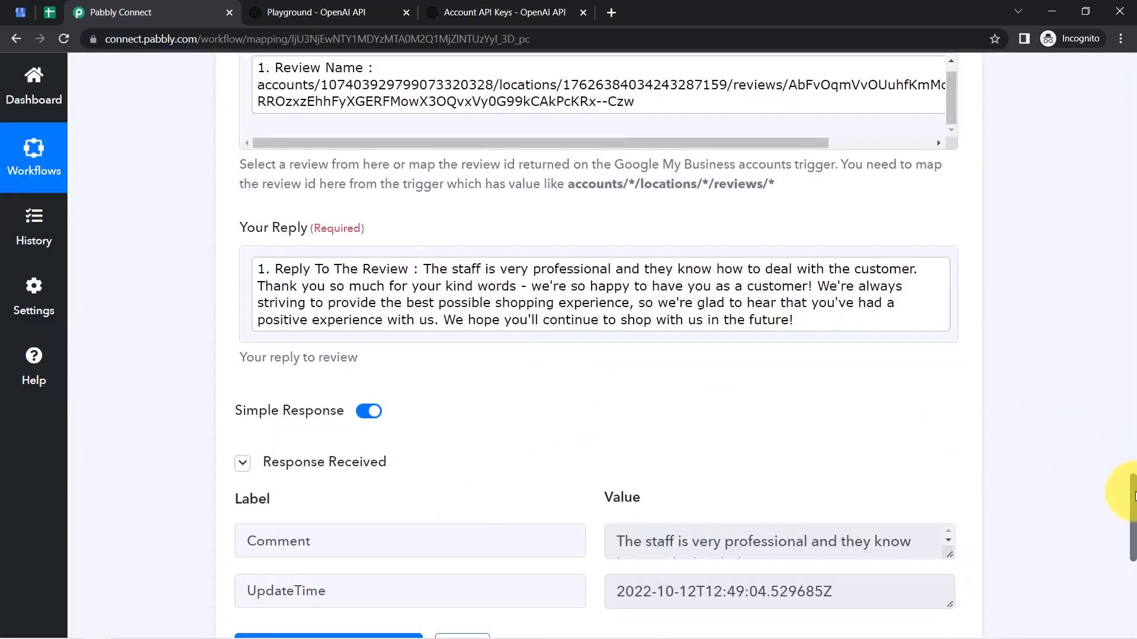
{"action": "left_click_drag", "start_coordinate": [1134, 496], "coordinate": [1133, 516]}
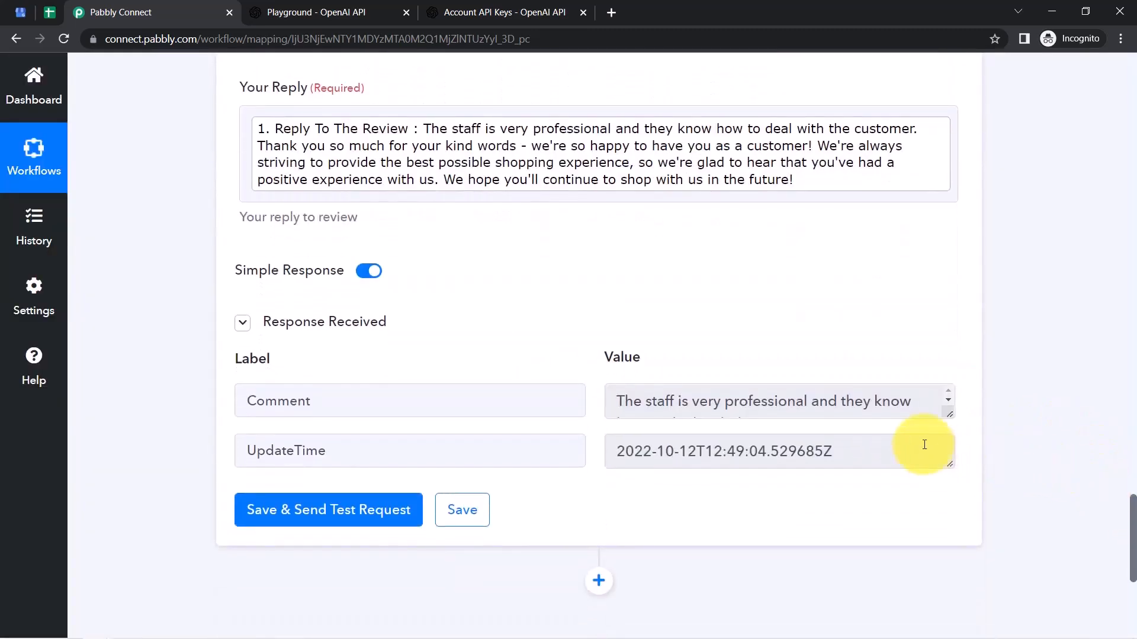
Switch to Google Business Profile Manager, reload the reviews, and compare the owner's reply on the newest review with the spreadsheet's reply
{"action": "left_click", "coordinate": [20, 12]}
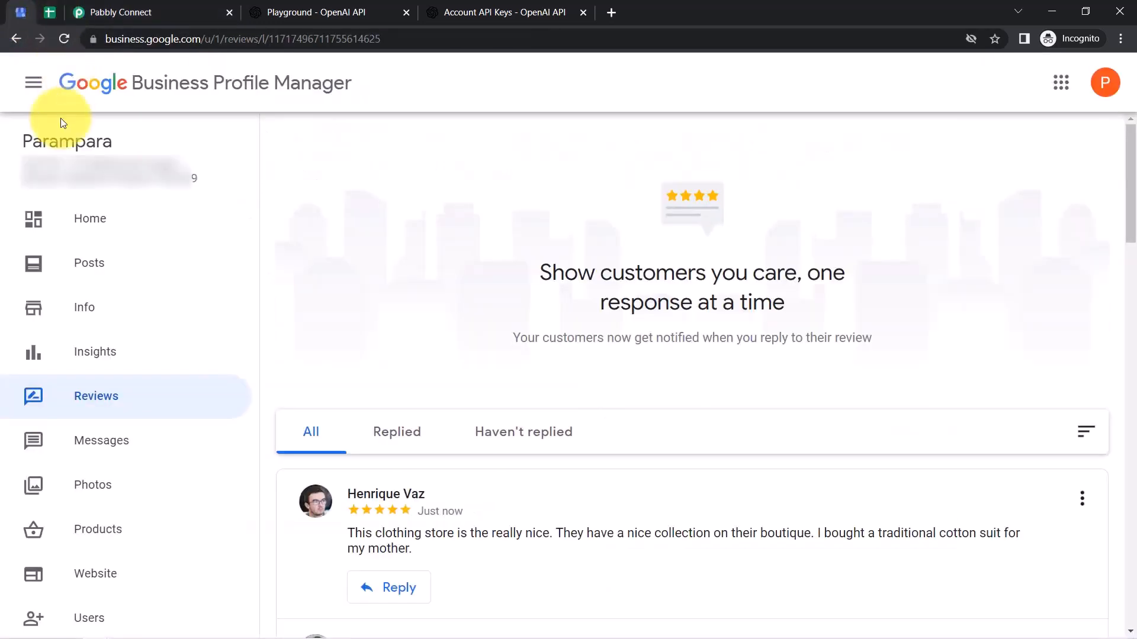
{"action": "left_click", "coordinate": [104, 41]}
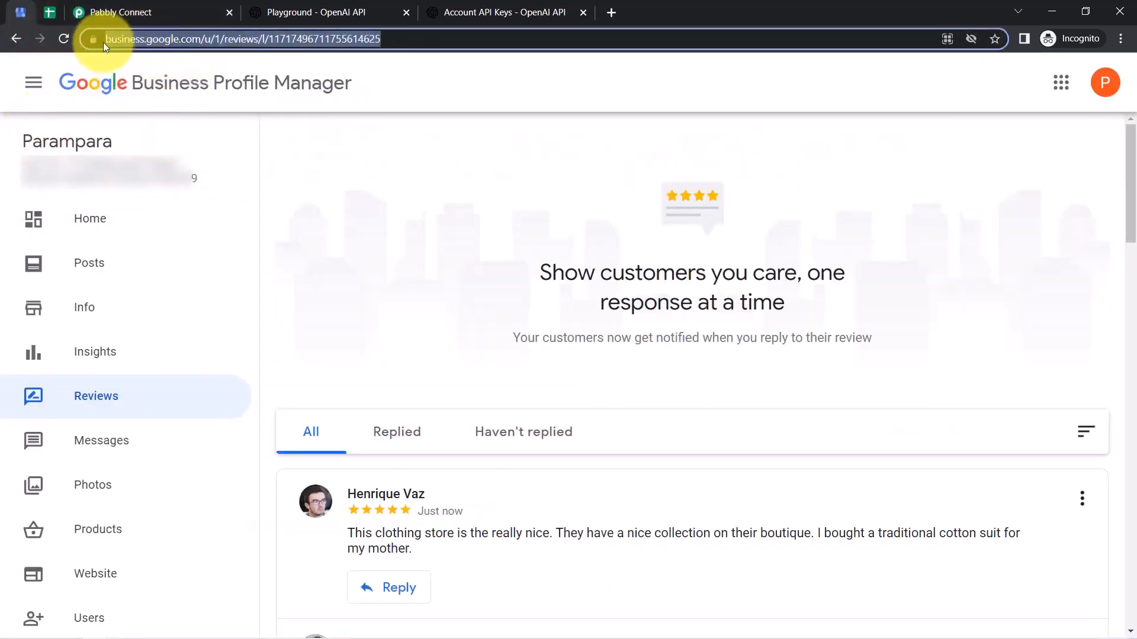
{"action": "left_click", "coordinate": [65, 42]}
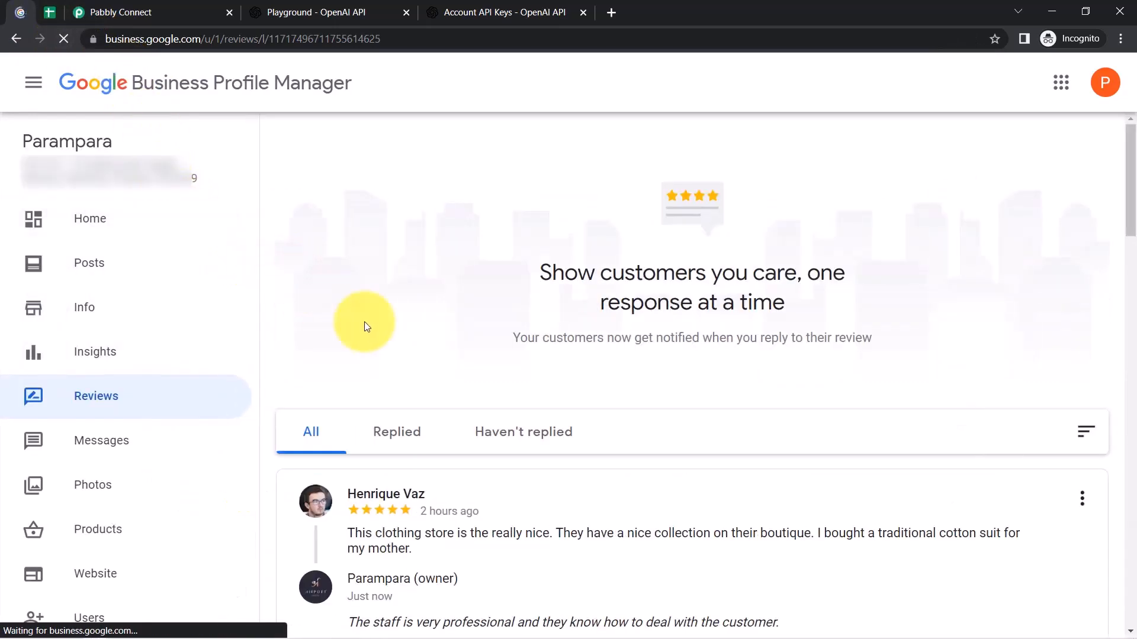
{"action": "left_click_drag", "start_coordinate": [1132, 168], "coordinate": [1128, 222]}
{"action": "left_click_drag", "start_coordinate": [371, 370], "coordinate": [485, 430]}
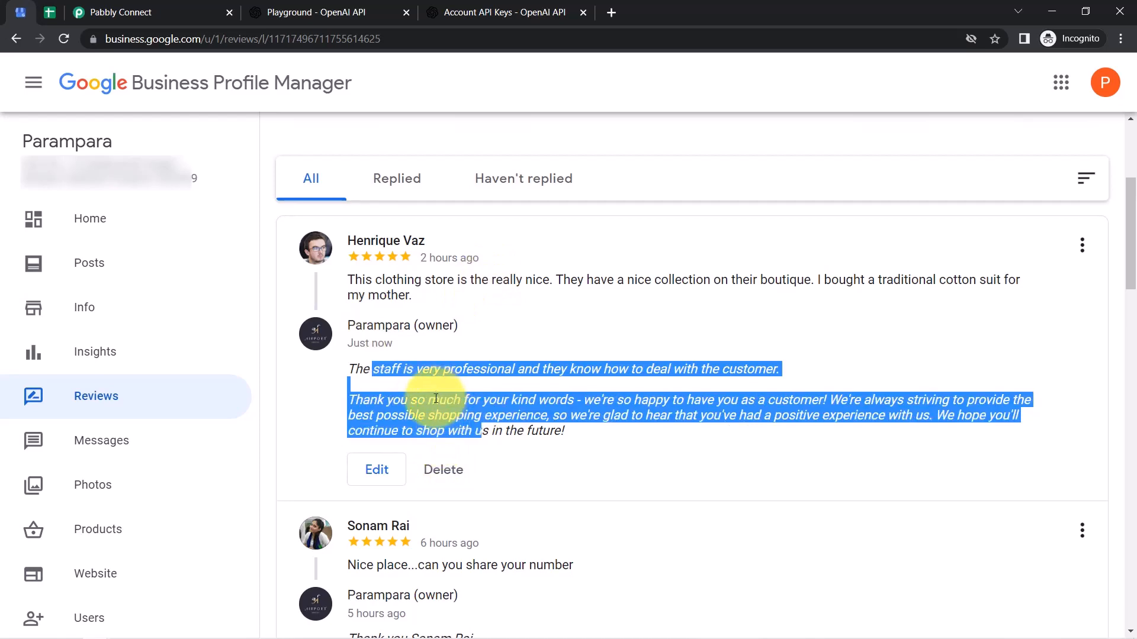
{"action": "left_click", "coordinate": [38, 12]}
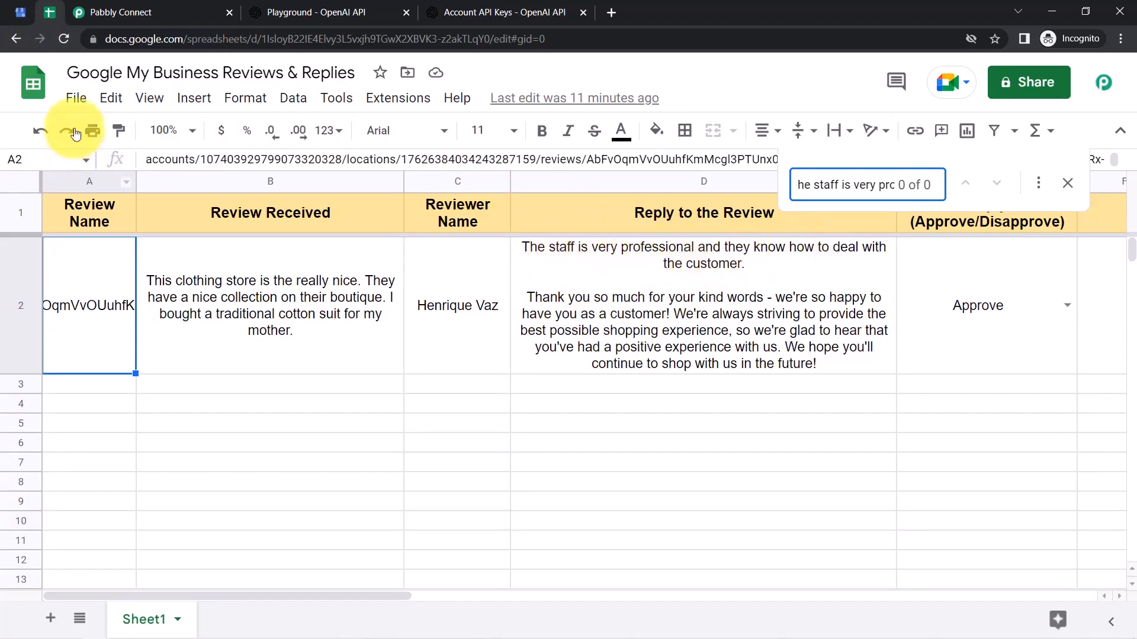
{"action": "left_click", "coordinate": [20, 12]}
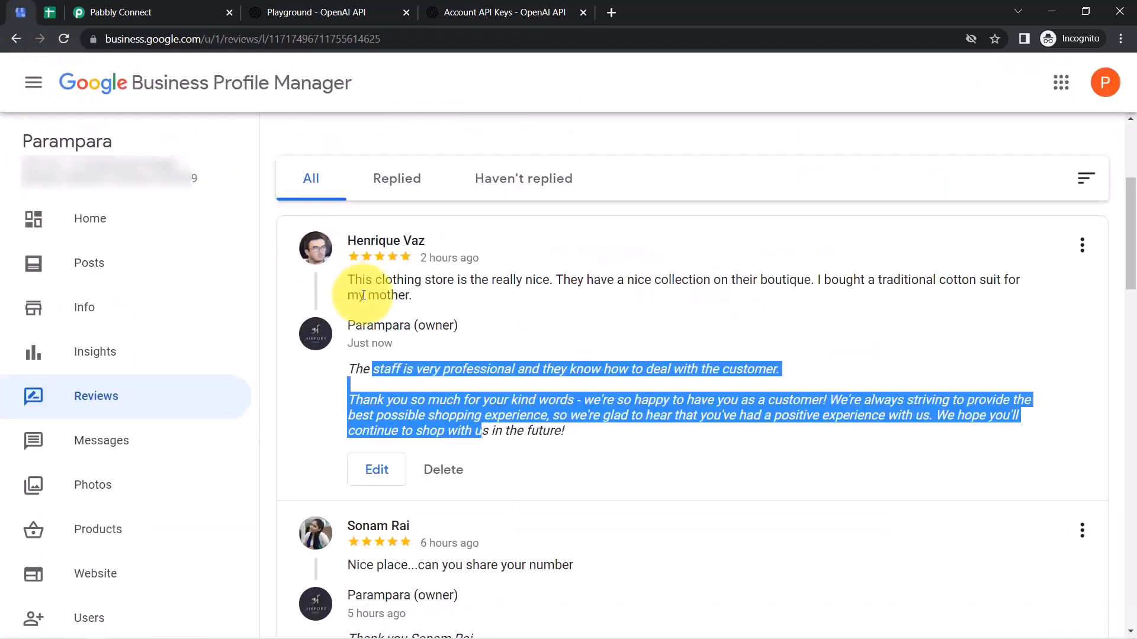
Review the text of the owner's posted reply under the newest customer review
{"action": "left_click", "coordinate": [357, 374]}
{"action": "triple_click", "coordinate": [371, 374]}
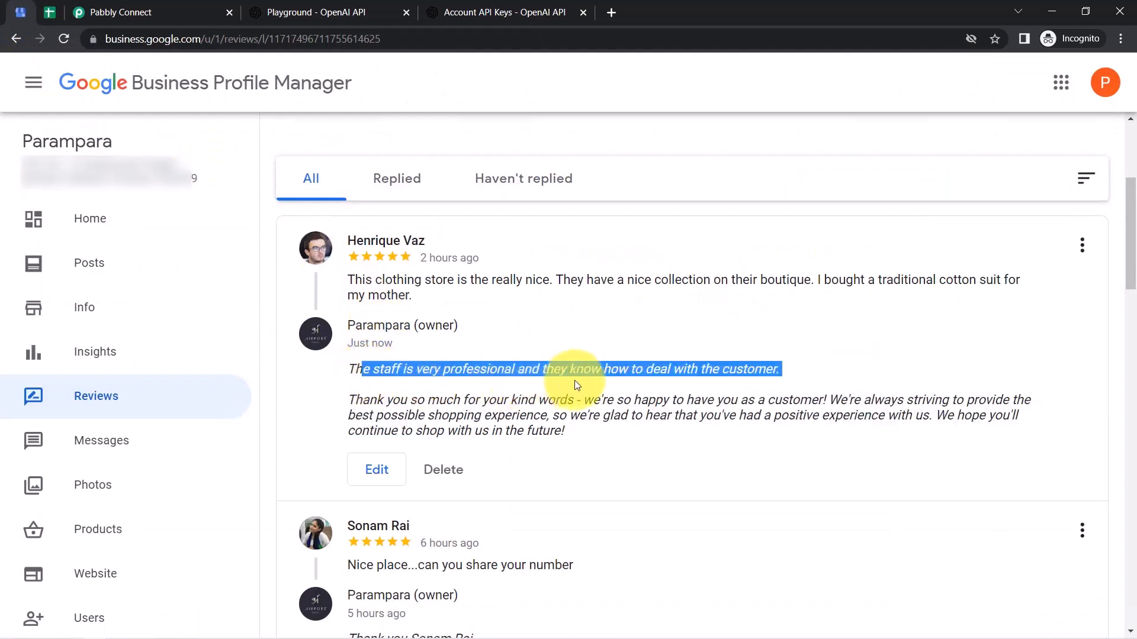
{"action": "scroll", "coordinate": [1109, 203], "scroll_direction": "up", "scroll_amount": 1}
{"action": "scroll", "coordinate": [1117, 241], "scroll_direction": "down", "scroll_amount": 1}
{"action": "mouse_move", "coordinate": [1132, 234]}
{"action": "left_mouse_down"}
{"action": "mouse_move", "coordinate": [1130, 204]}
{"action": "mouse_move", "coordinate": [1131, 227]}
{"action": "left_mouse_up"}
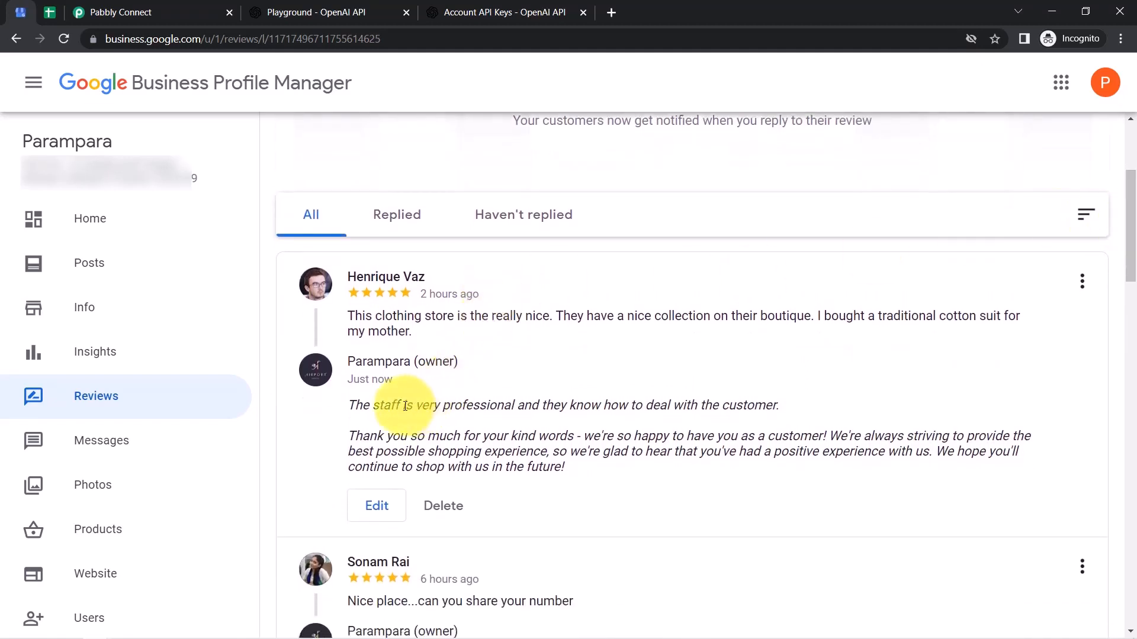
{"action": "left_click_drag", "start_coordinate": [380, 406], "coordinate": [521, 454]}
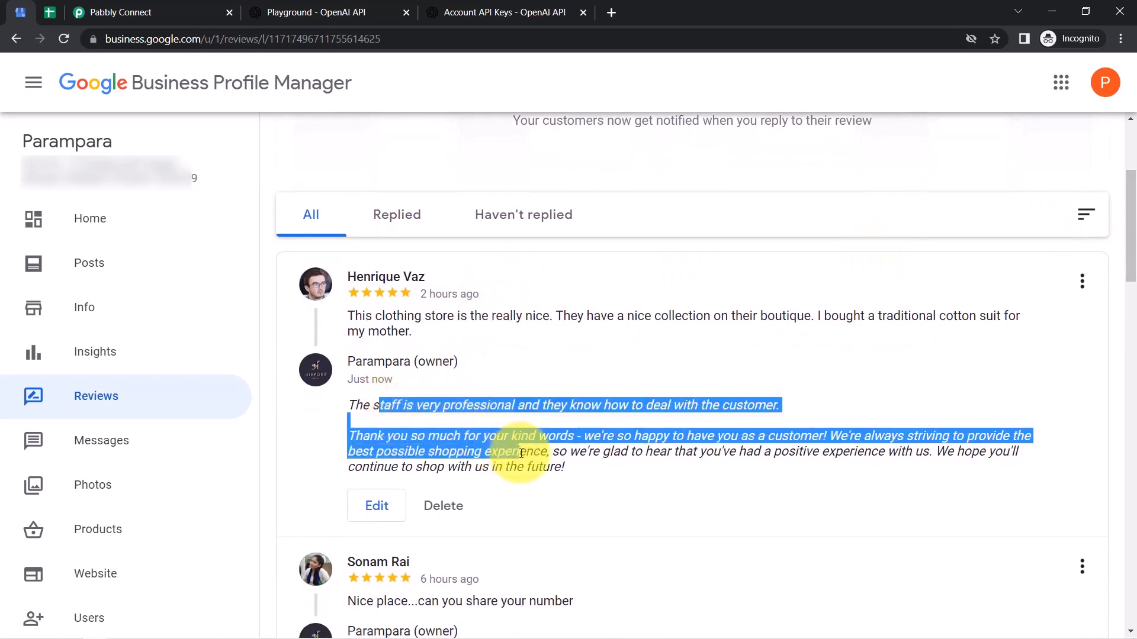
{"action": "left_click", "coordinate": [458, 460]}
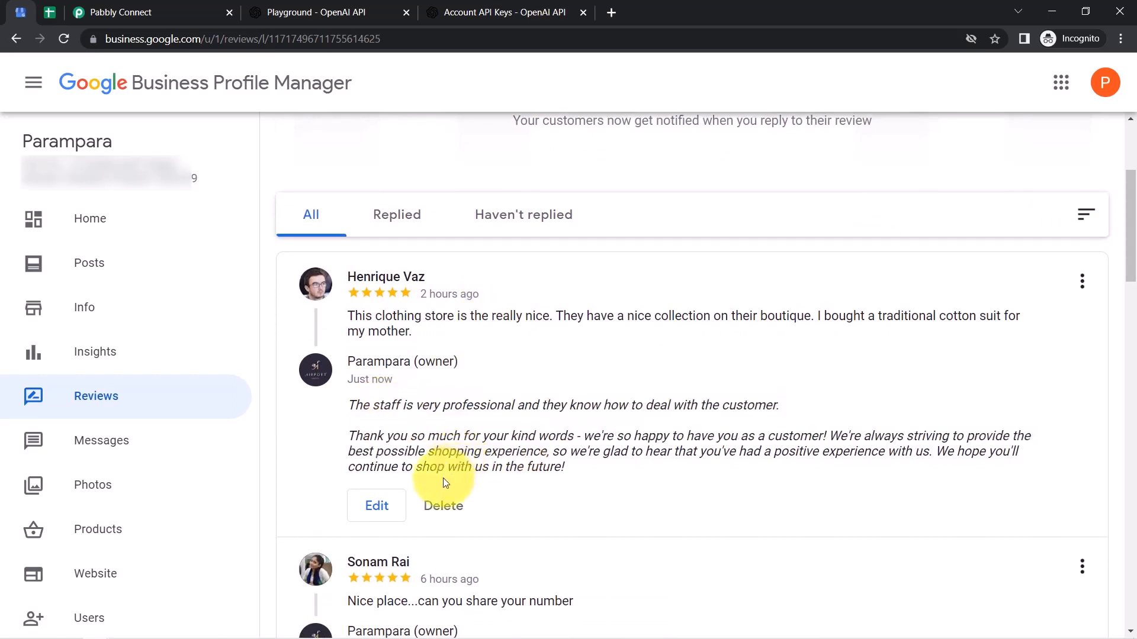
Switch to Pabbly Connect and collapse the workflow's Google Sheets trigger, Filter by Pabbly step and Google My Business action
{"action": "left_click", "coordinate": [122, 12]}
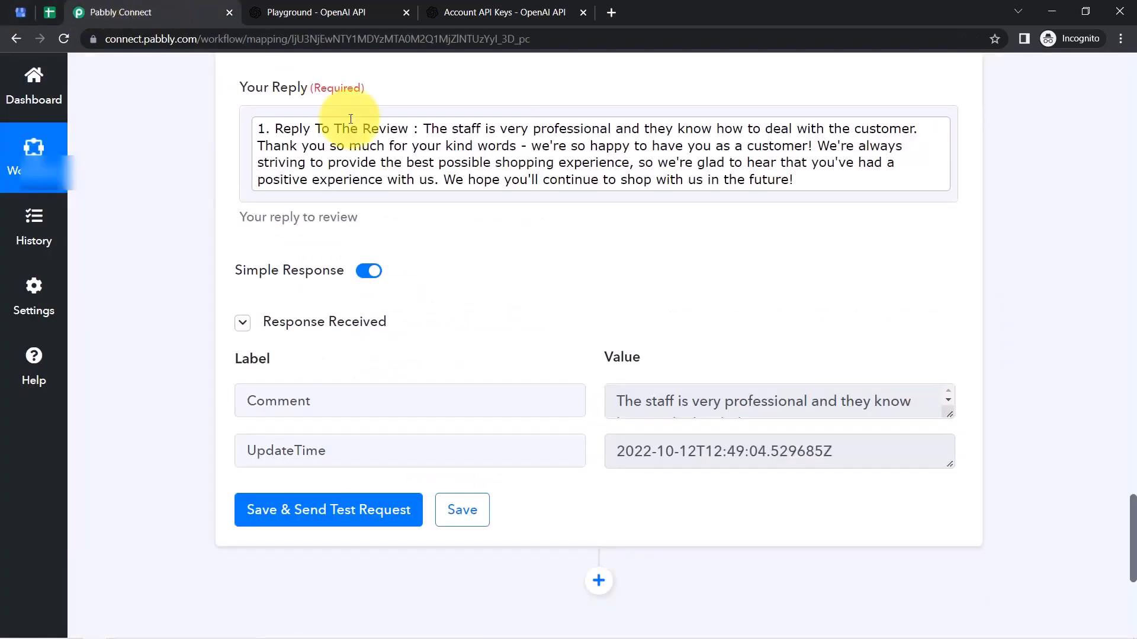
{"action": "left_click_drag", "start_coordinate": [1132, 546], "coordinate": [1116, 77]}
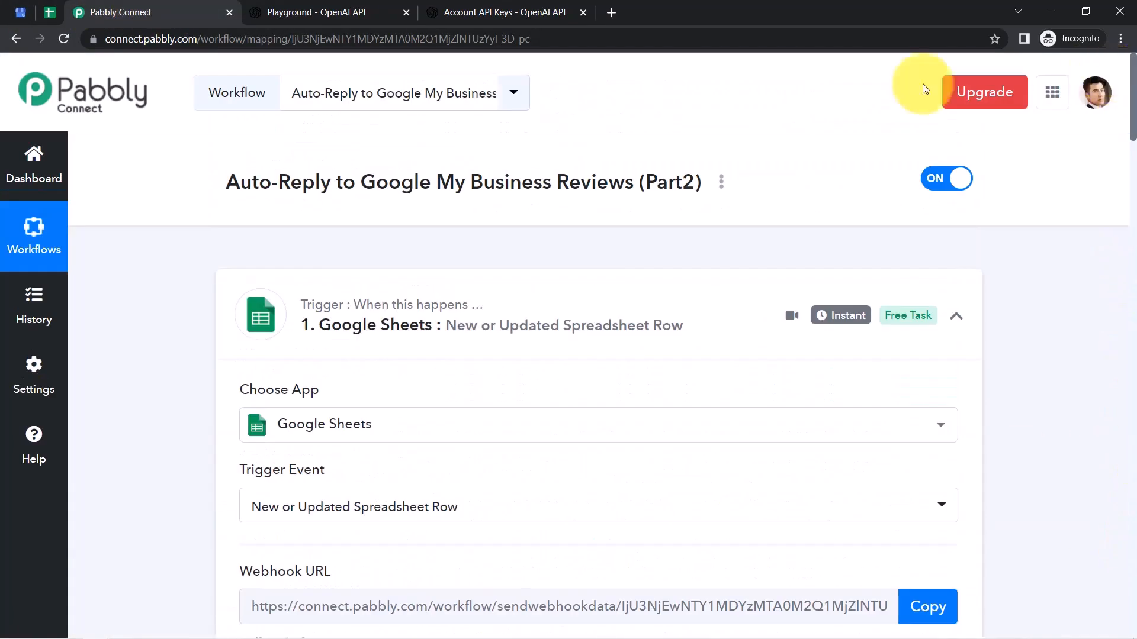
{"action": "left_click", "coordinate": [450, 308]}
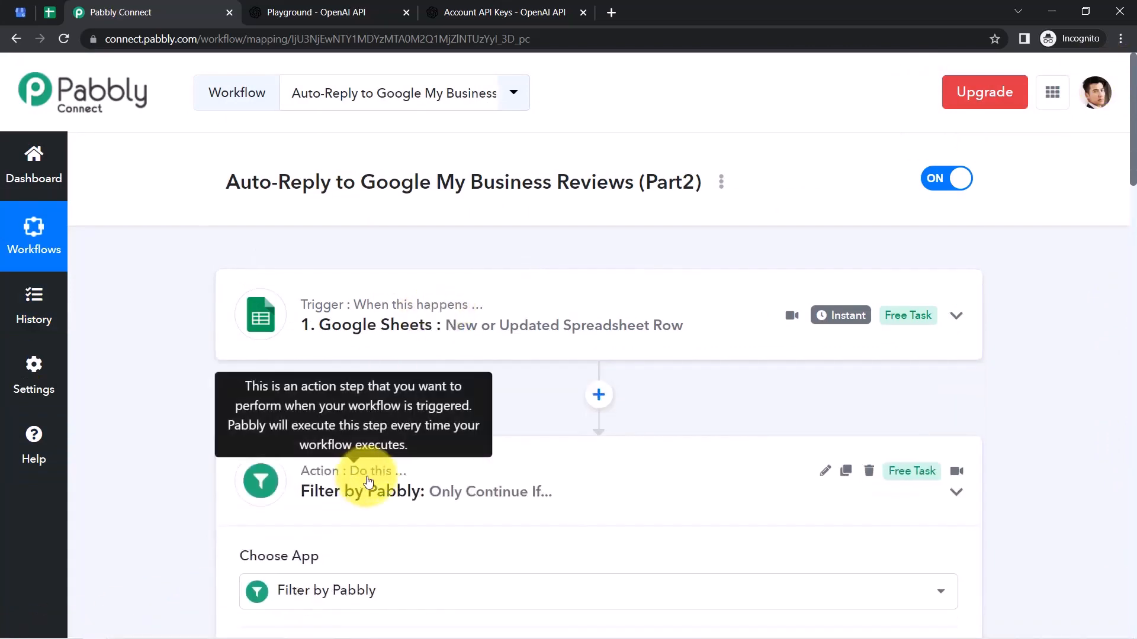
{"action": "left_click", "coordinate": [372, 471]}
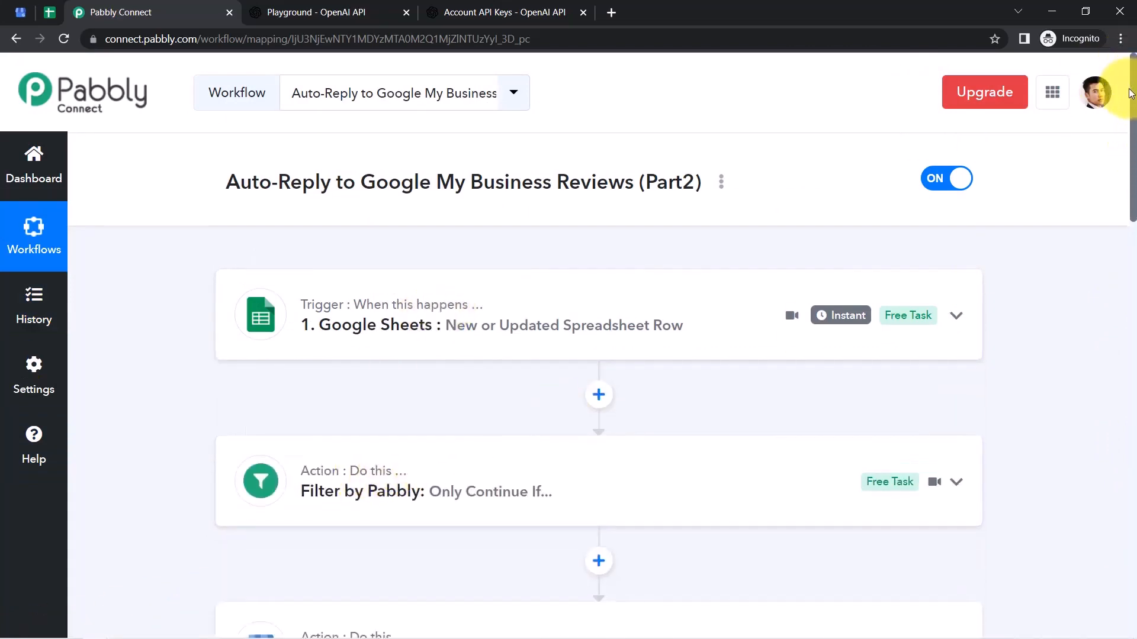
{"action": "scroll", "coordinate": [1132, 102], "scroll_direction": "down", "scroll_amount": 2}
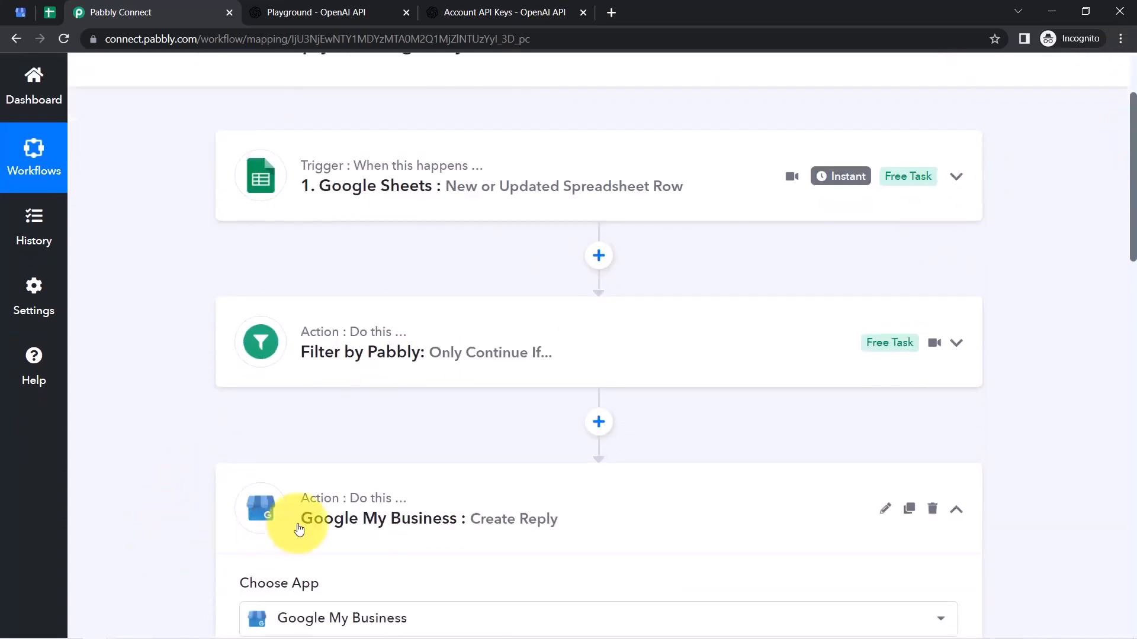
{"action": "left_click", "coordinate": [450, 513]}
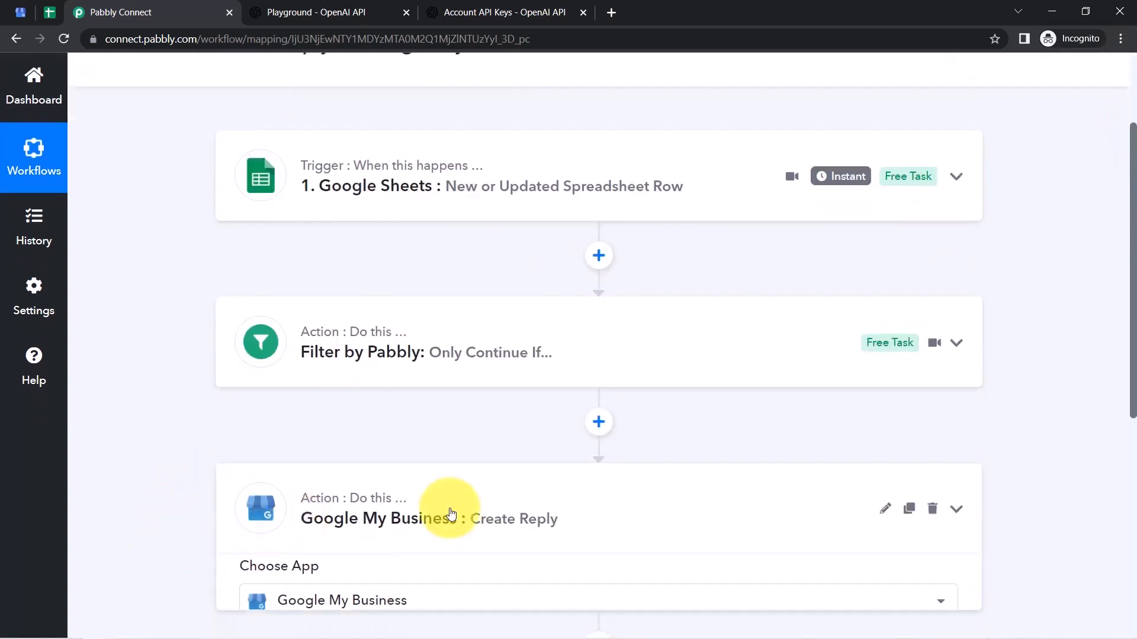
Generate the share link for the Auto-Reply to Google My Business Reviews (Part2) workflow and highlight part of its URL
{"action": "scroll", "coordinate": [1132, 387], "scroll_direction": "up", "scroll_amount": 1}
{"action": "scroll", "coordinate": [1124, 363], "scroll_direction": "down", "scroll_amount": 1}
{"action": "scroll", "coordinate": [1116, 246], "scroll_direction": "up", "scroll_amount": 3}
{"action": "scroll", "coordinate": [1133, 157], "scroll_direction": "up", "scroll_amount": 1}
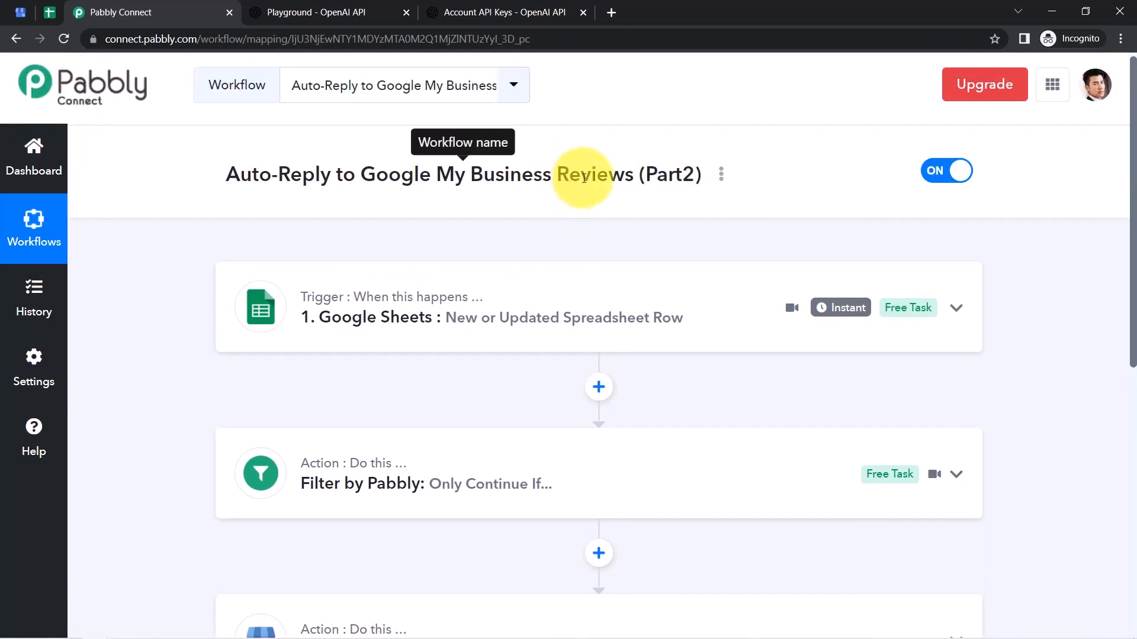
{"action": "left_click", "coordinate": [721, 177]}
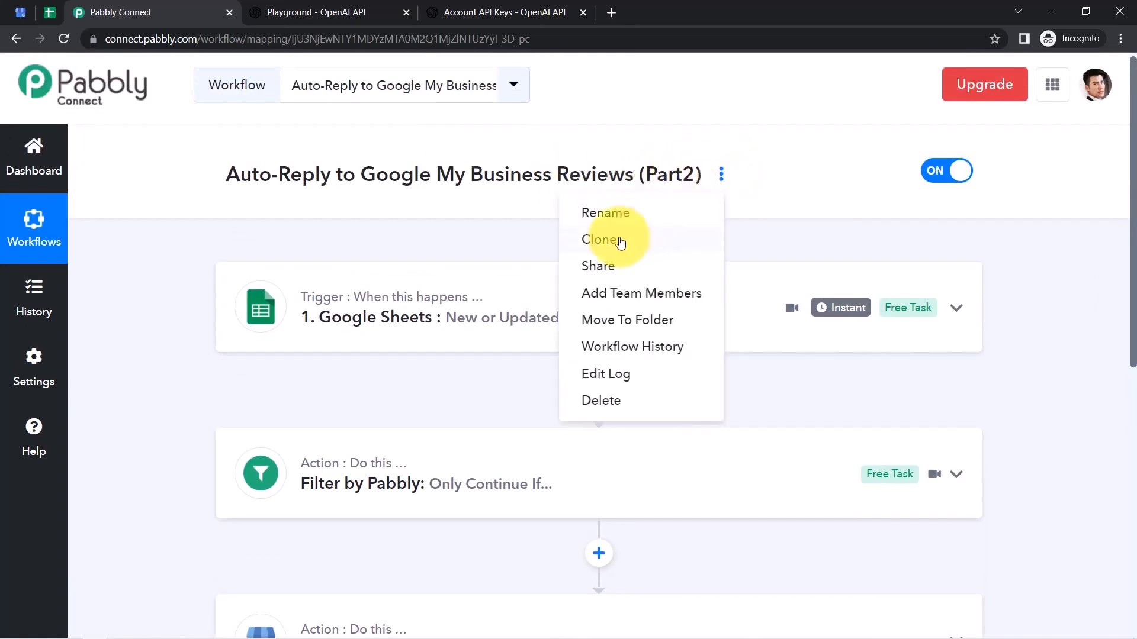
{"action": "left_click", "coordinate": [592, 267]}
{"action": "left_click_drag", "start_coordinate": [404, 356], "coordinate": [644, 364]}
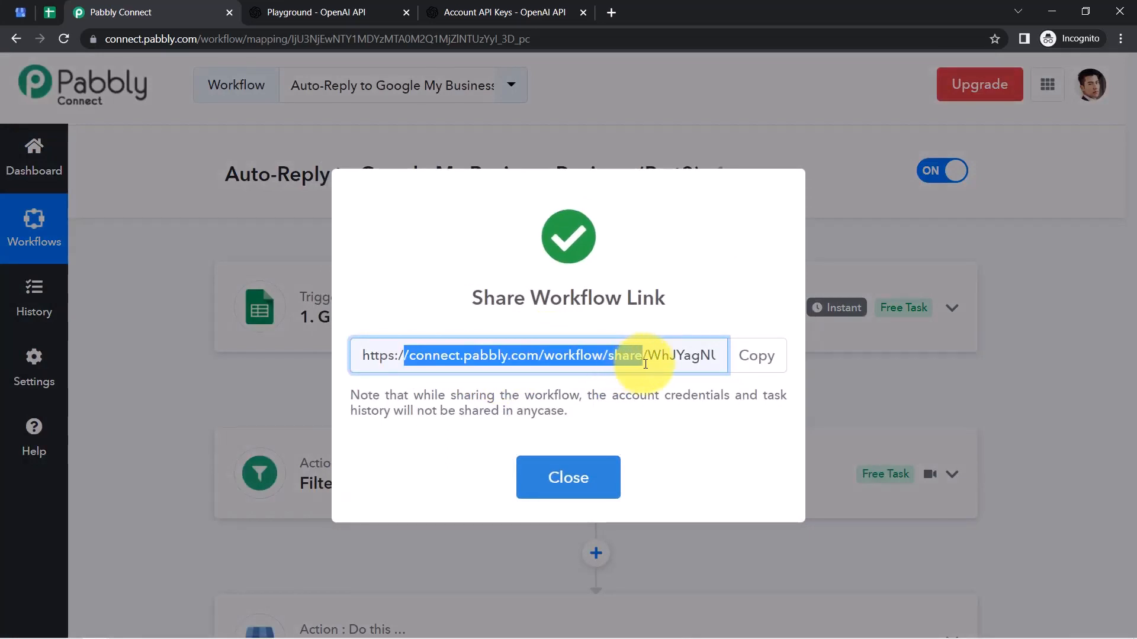
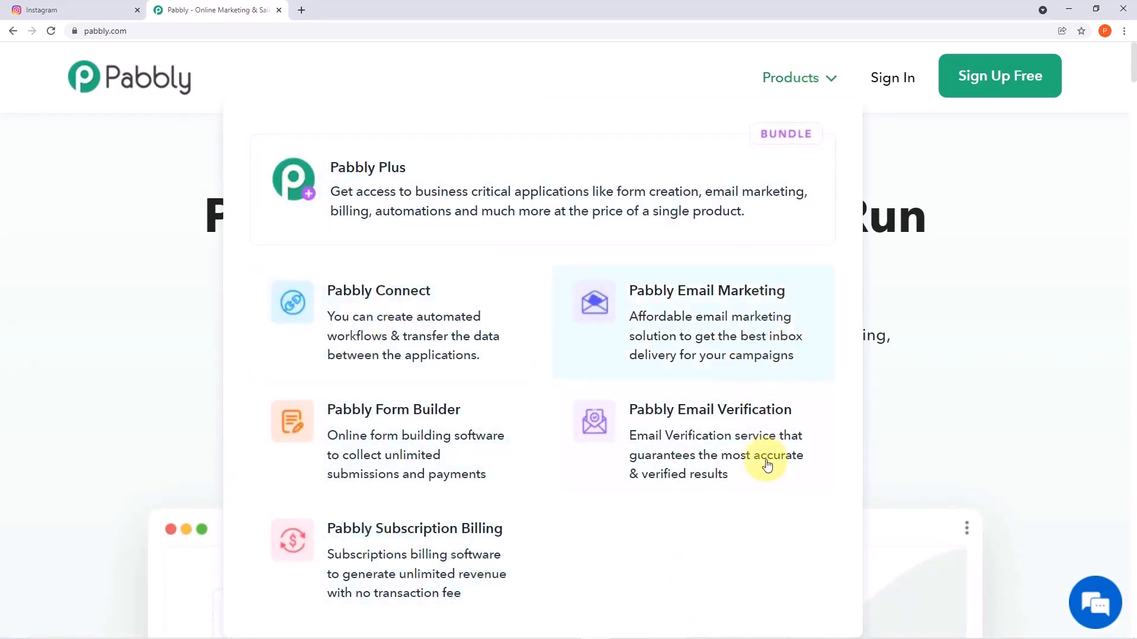
Open the Pabbly Connect product page from the Pabbly website, sign in, and access the Pabbly Connect dashboard
{"action": "left_click", "coordinate": [486, 520]}
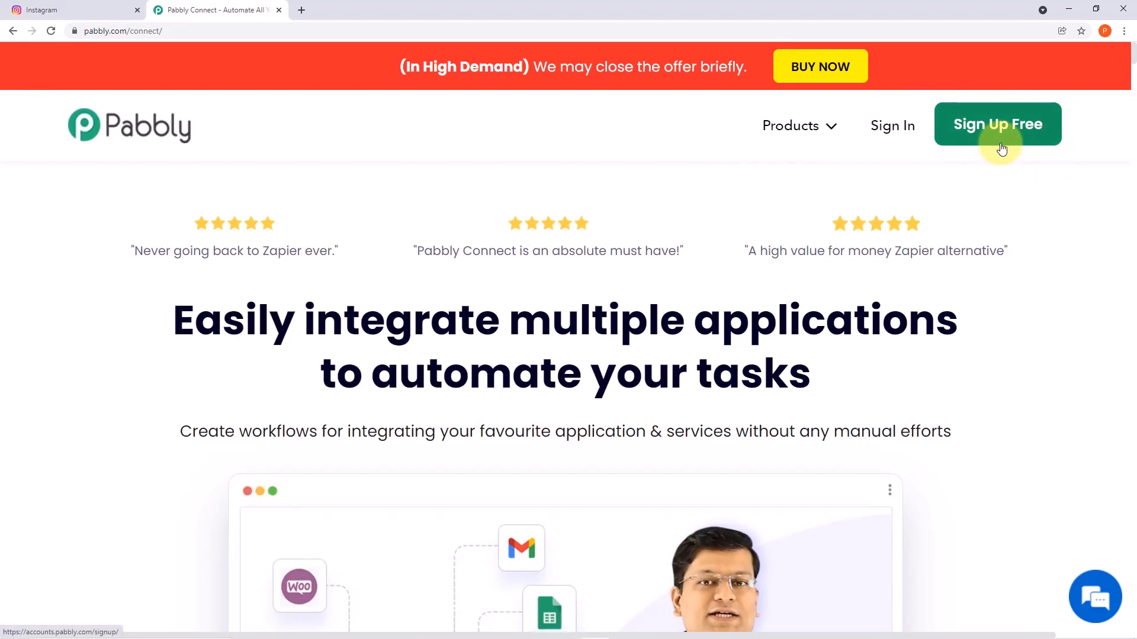
{"action": "left_click", "coordinate": [893, 124]}
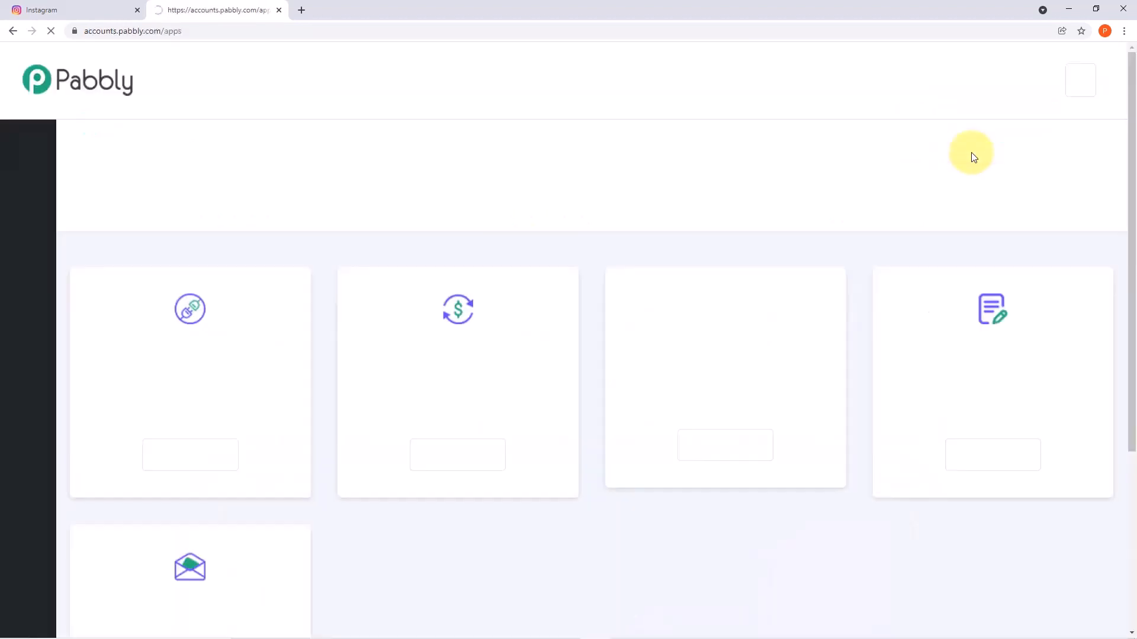
{"action": "scroll", "coordinate": [943, 157], "scroll_direction": "down", "scroll_amount": 2}
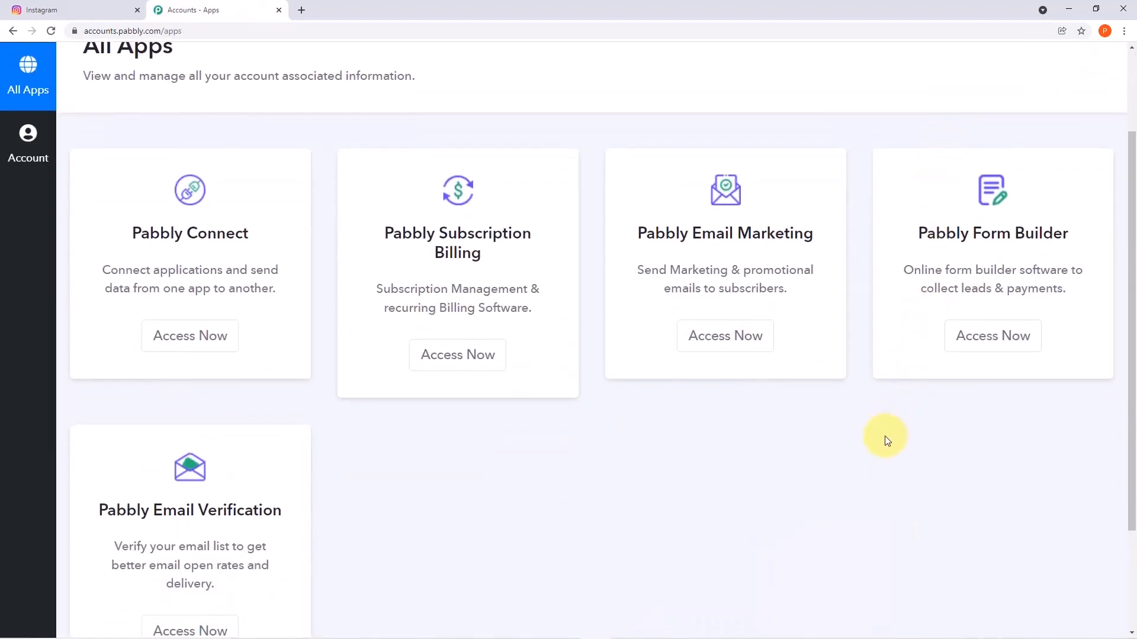
{"action": "scroll", "coordinate": [885, 437], "scroll_direction": "down", "scroll_amount": 1}
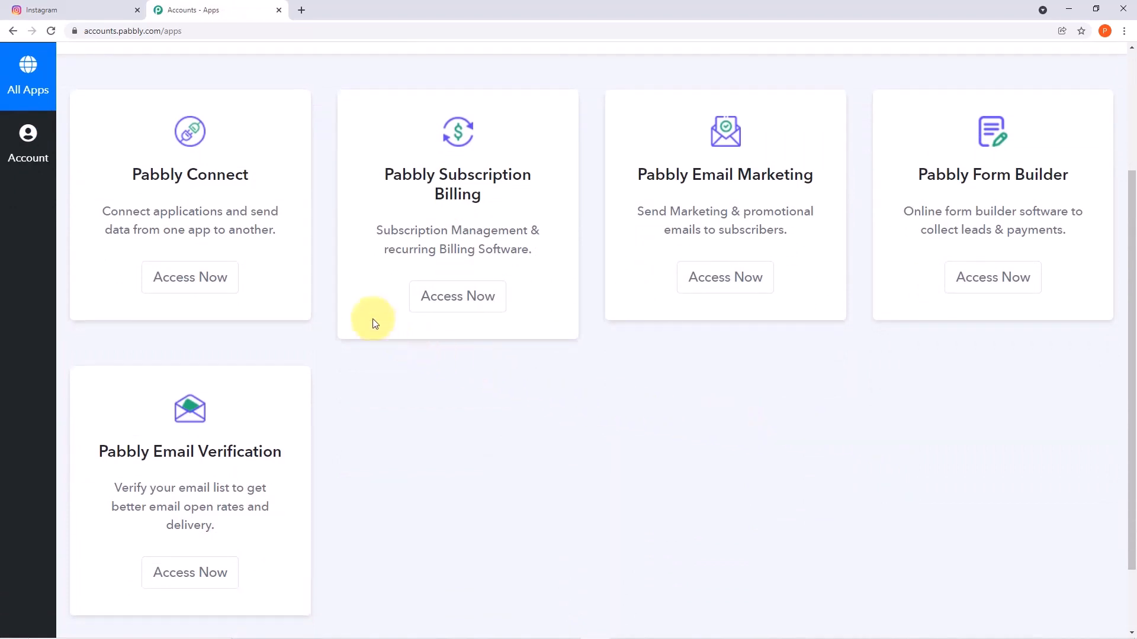
{"action": "left_click", "coordinate": [203, 277]}
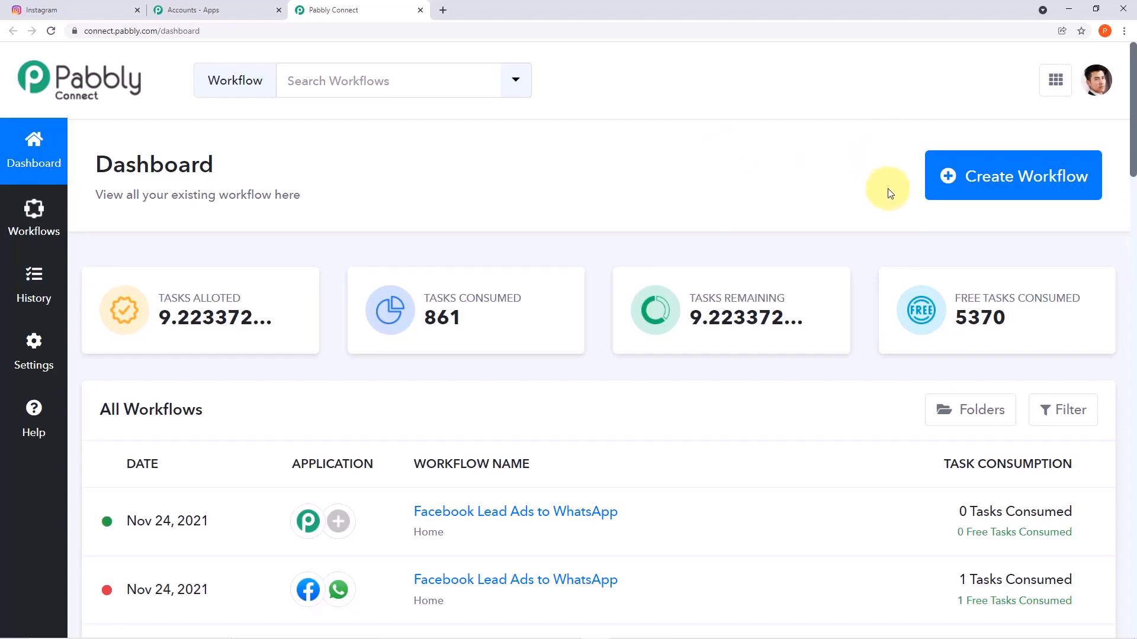
Create a new workflow named Instagram to Google My Business
{"action": "left_click", "coordinate": [1024, 197]}
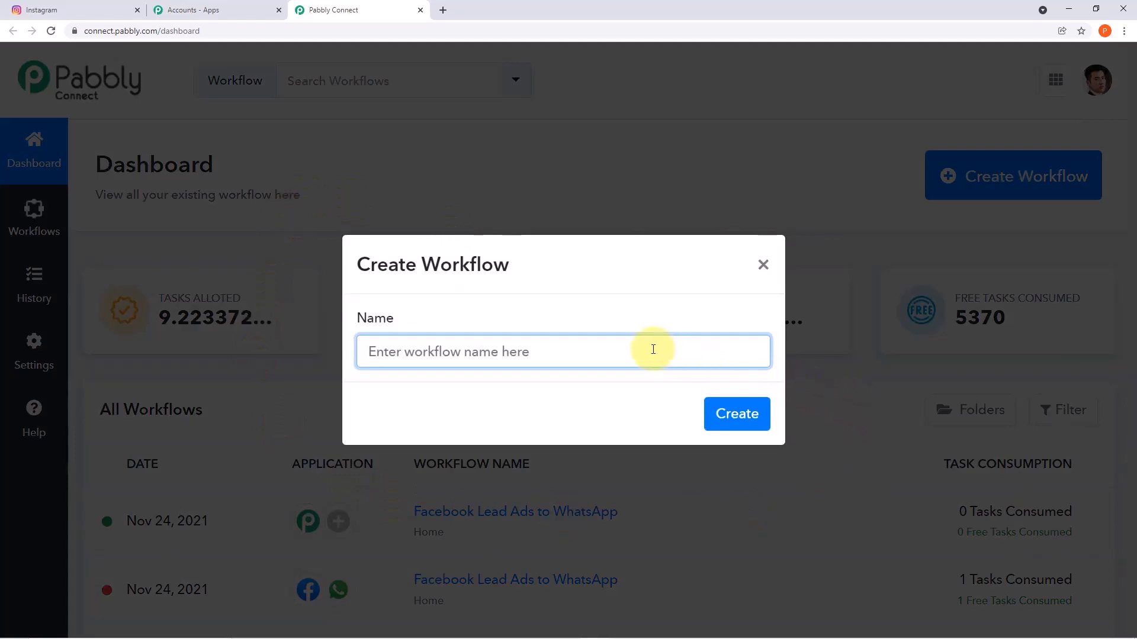
{"action": "type", "text": "In"}
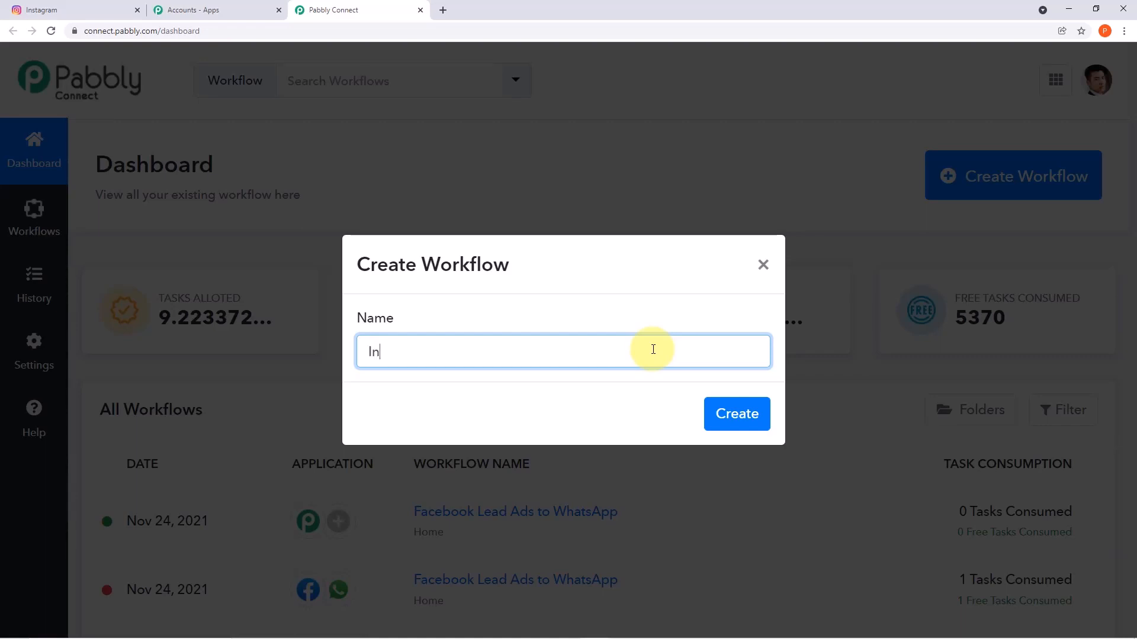
{"action": "type", "text": "stagram to Google "}
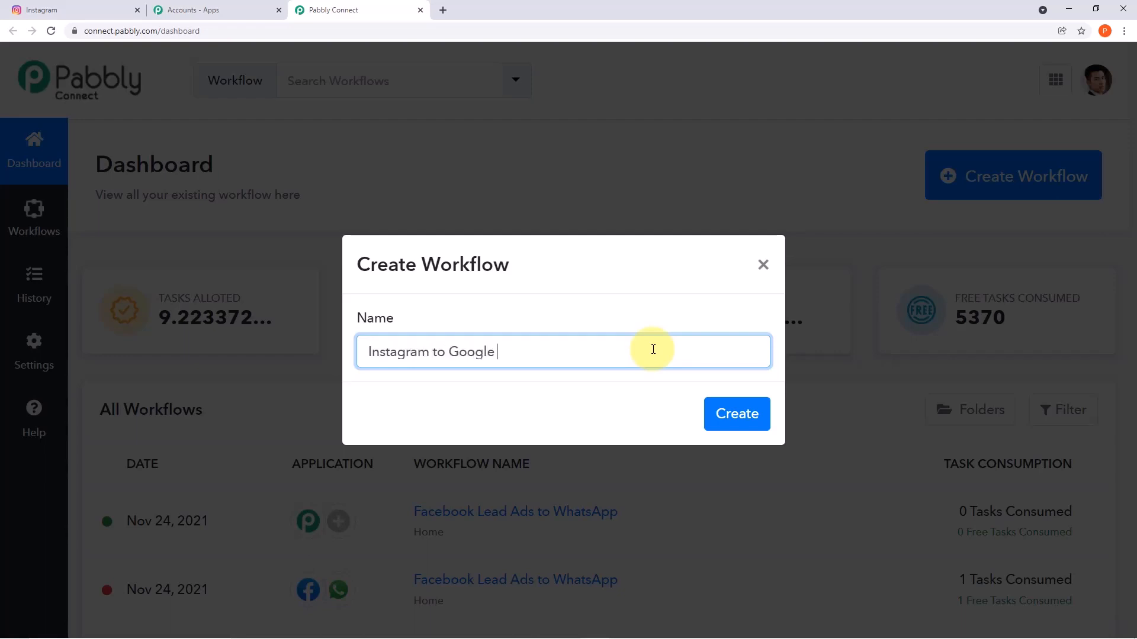
{"action": "type", "text": "business"}
{"action": "type", "text": "M"}
{"action": "type", "text": "y"}
{"action": "key", "text": "Delete"}
{"action": "type", "text": "B"}
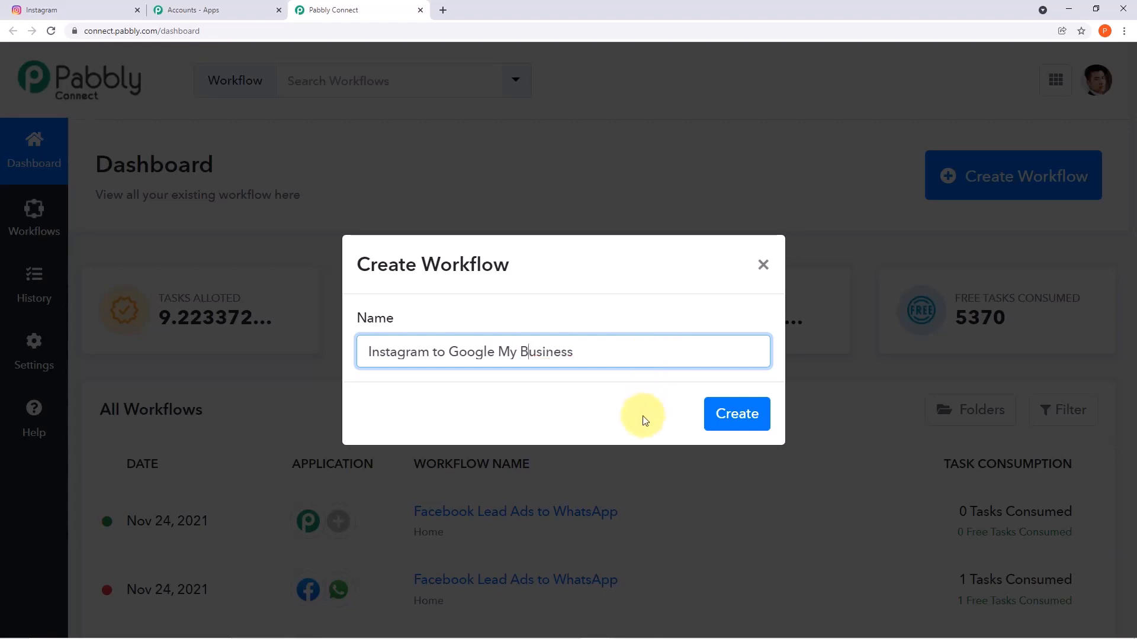
{"action": "left_click", "coordinate": [652, 401]}
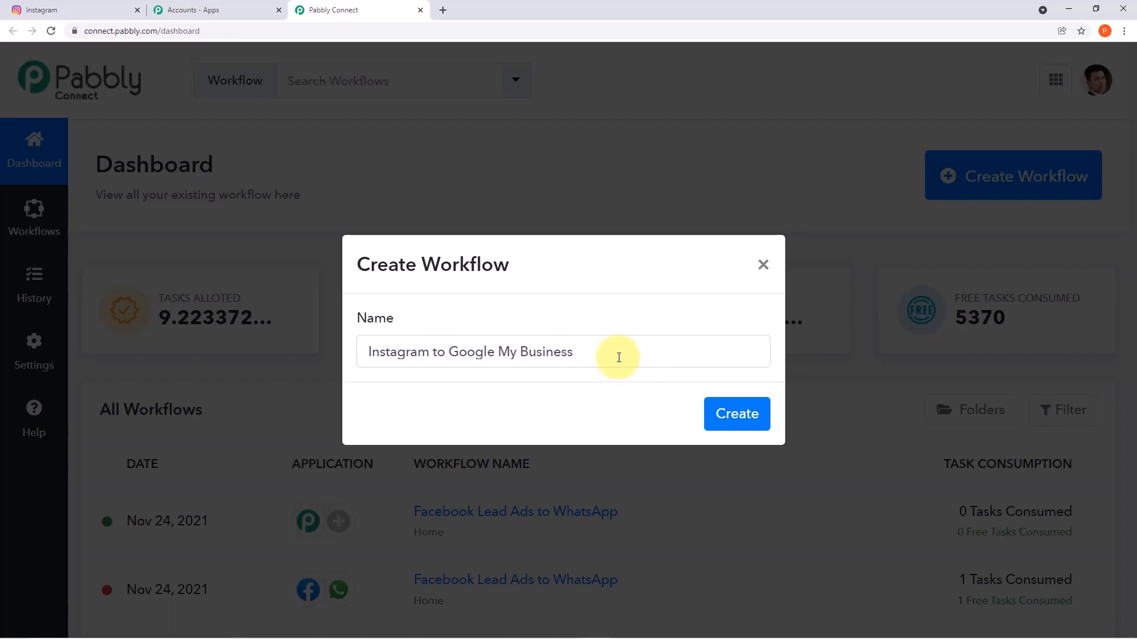
{"action": "left_click", "coordinate": [725, 423]}
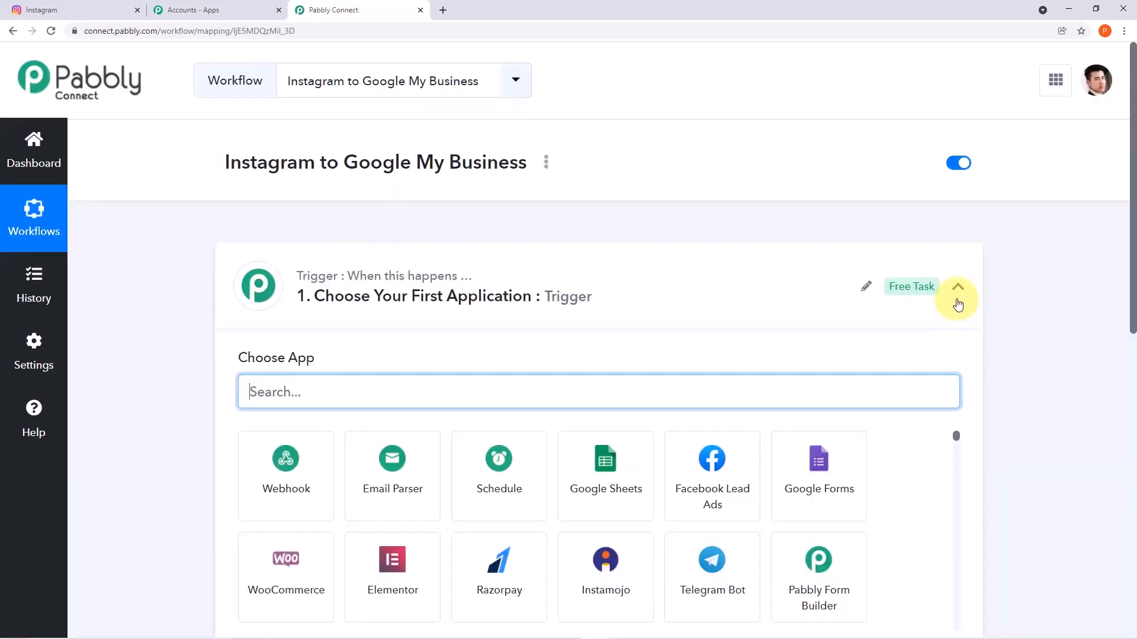
Search the trigger apps for instagram and choose Instagram for Business as the workflow's trigger application
{"action": "left_click", "coordinate": [956, 289]}
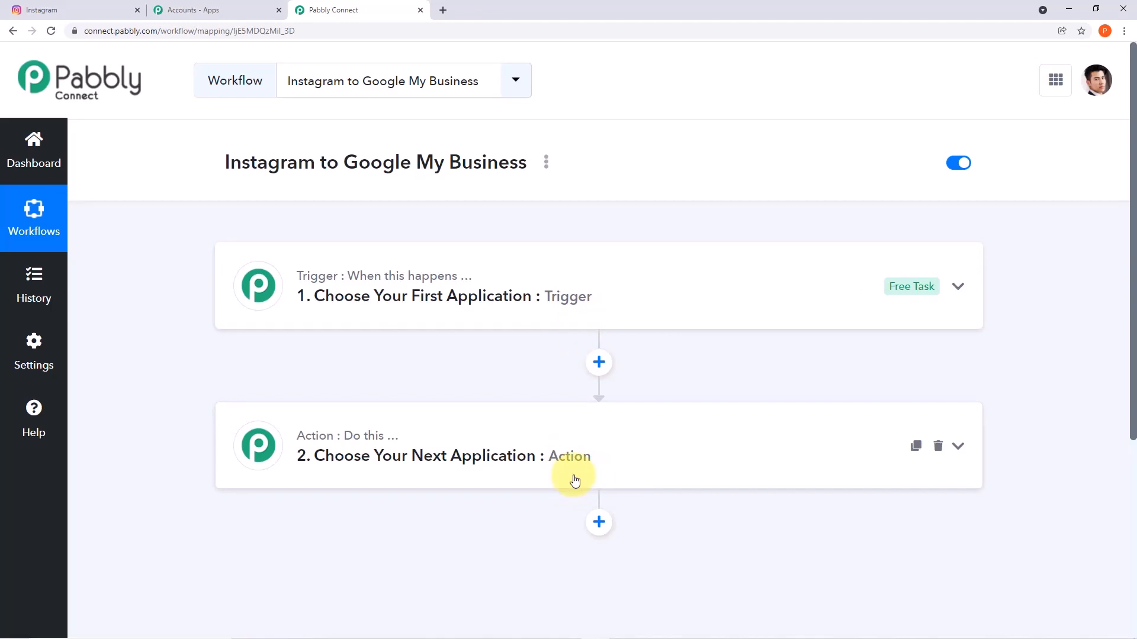
{"action": "left_click", "coordinate": [663, 284]}
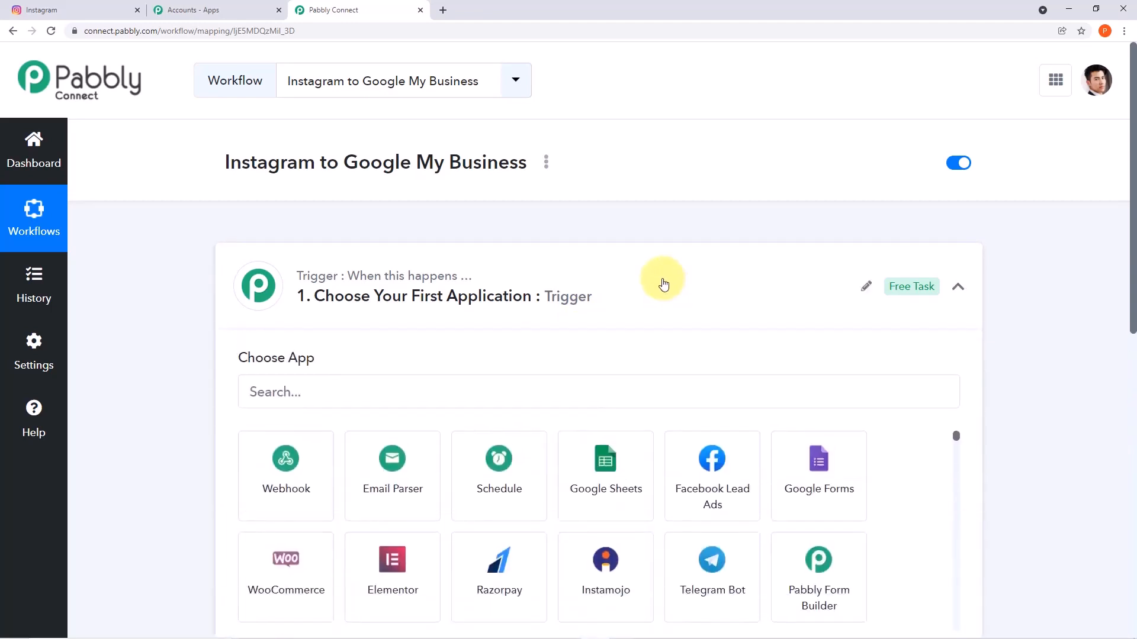
{"action": "left_click", "coordinate": [521, 386]}
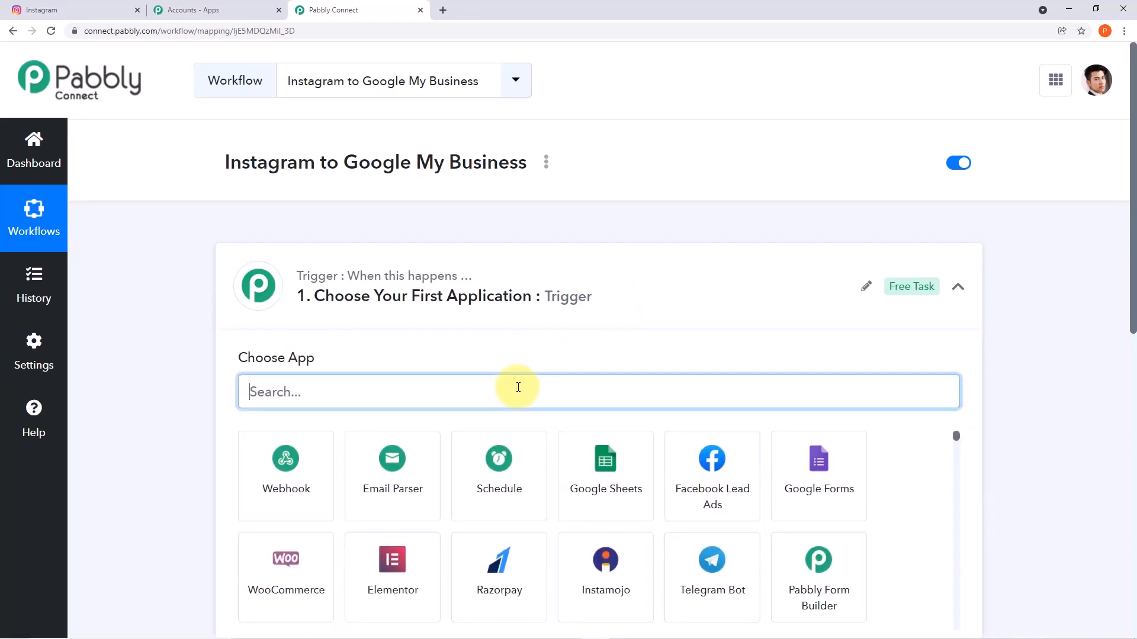
{"action": "type", "text": "insta"}
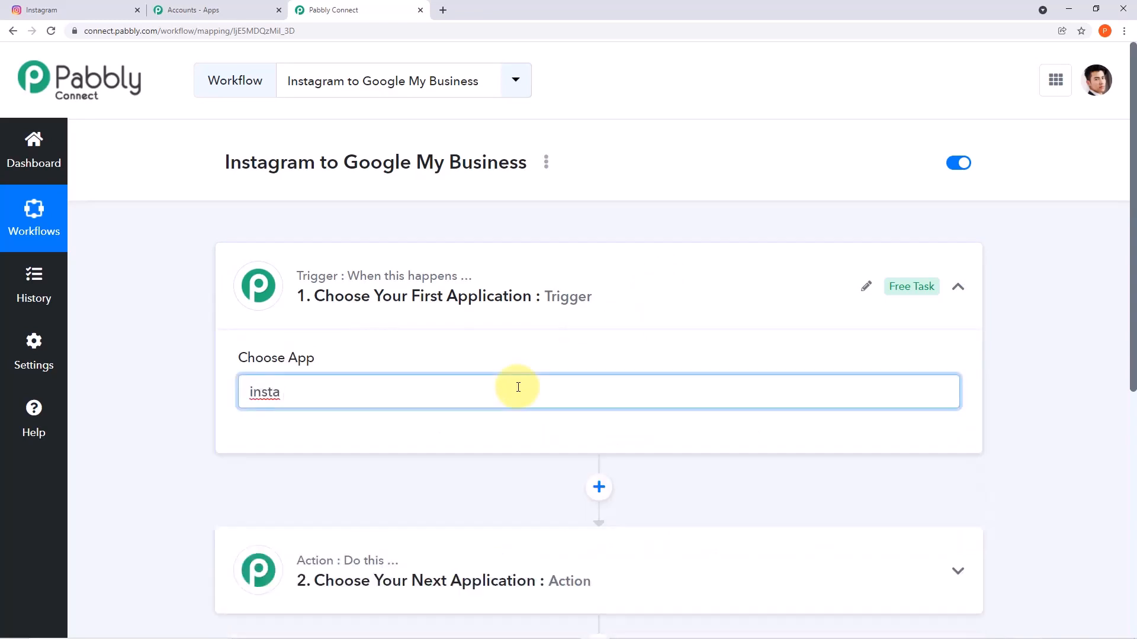
{"action": "key", "text": "BackSpace"}
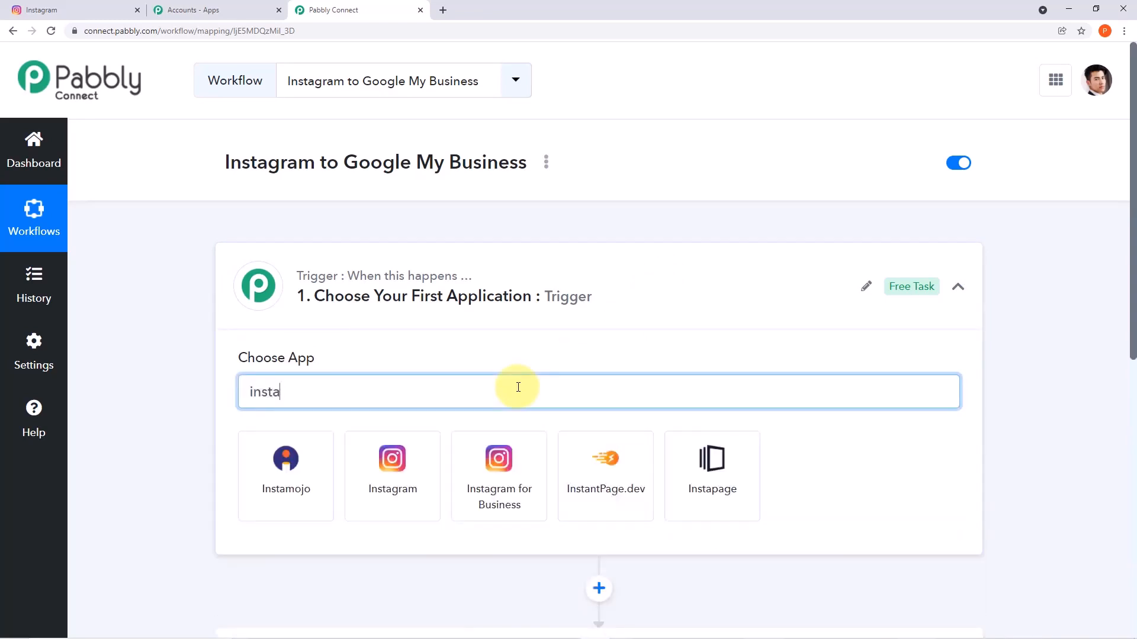
{"action": "type", "text": "gra"}
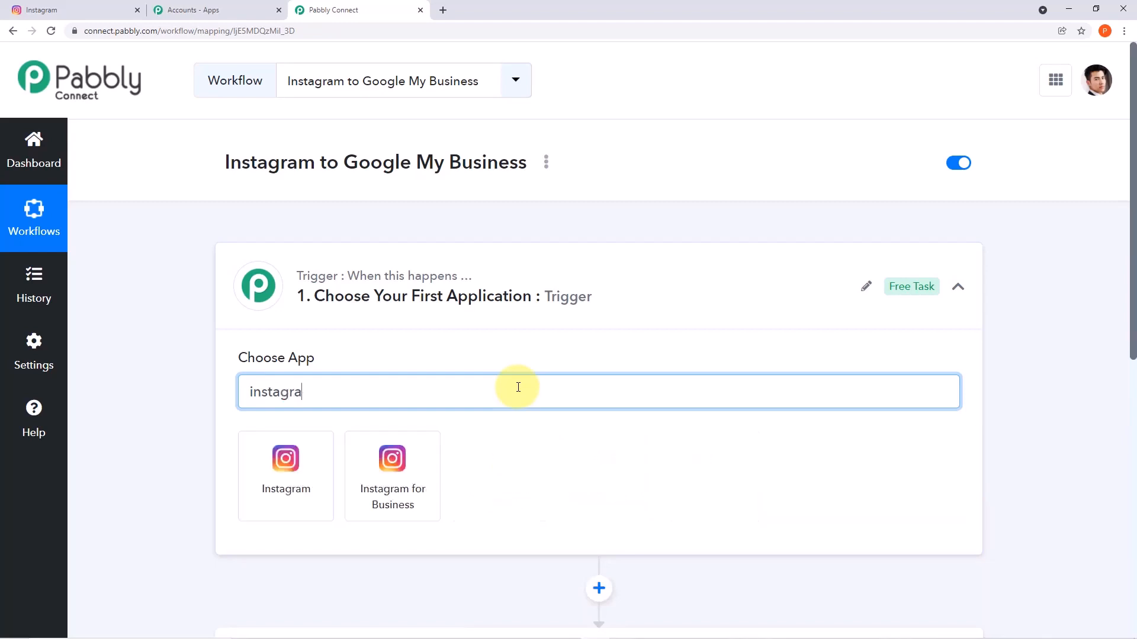
{"action": "type", "text": "m"}
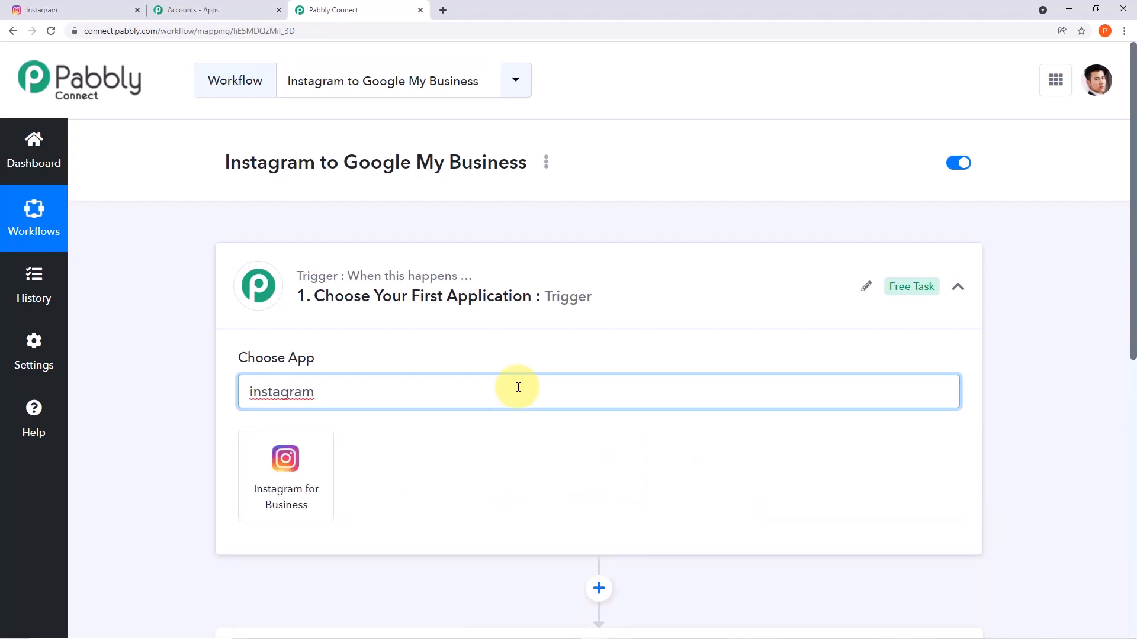
{"action": "left_click", "coordinate": [302, 492]}
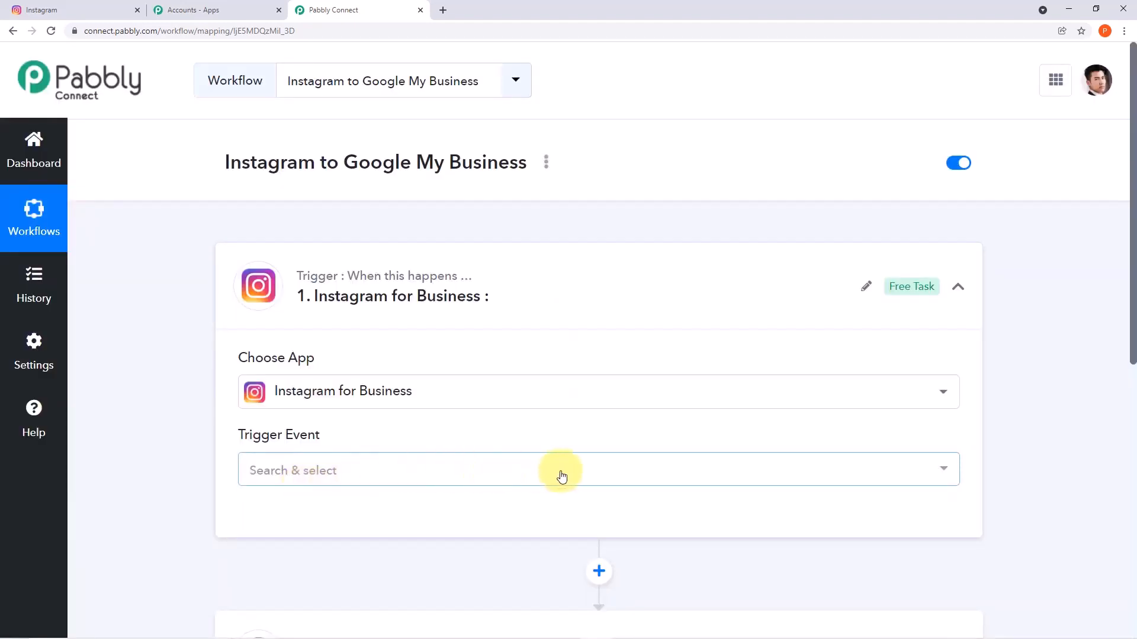
Set the trigger event of the Instagram for Business step to New Media Posted in My Account
{"action": "left_click", "coordinate": [947, 476]}
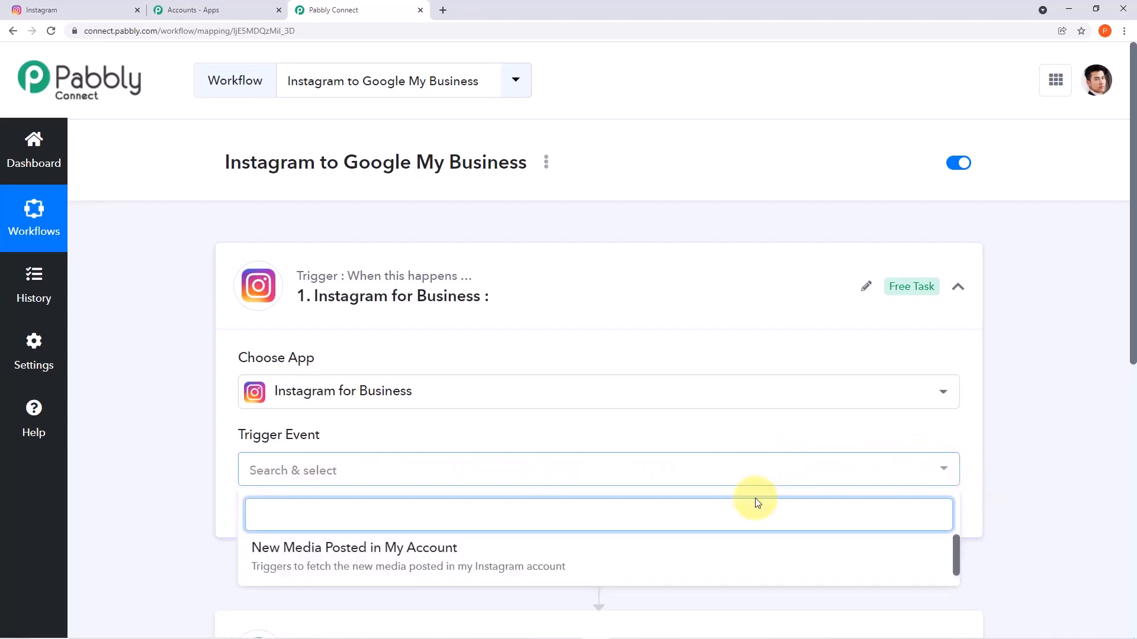
{"action": "scroll", "coordinate": [756, 500], "scroll_direction": "down", "scroll_amount": 1}
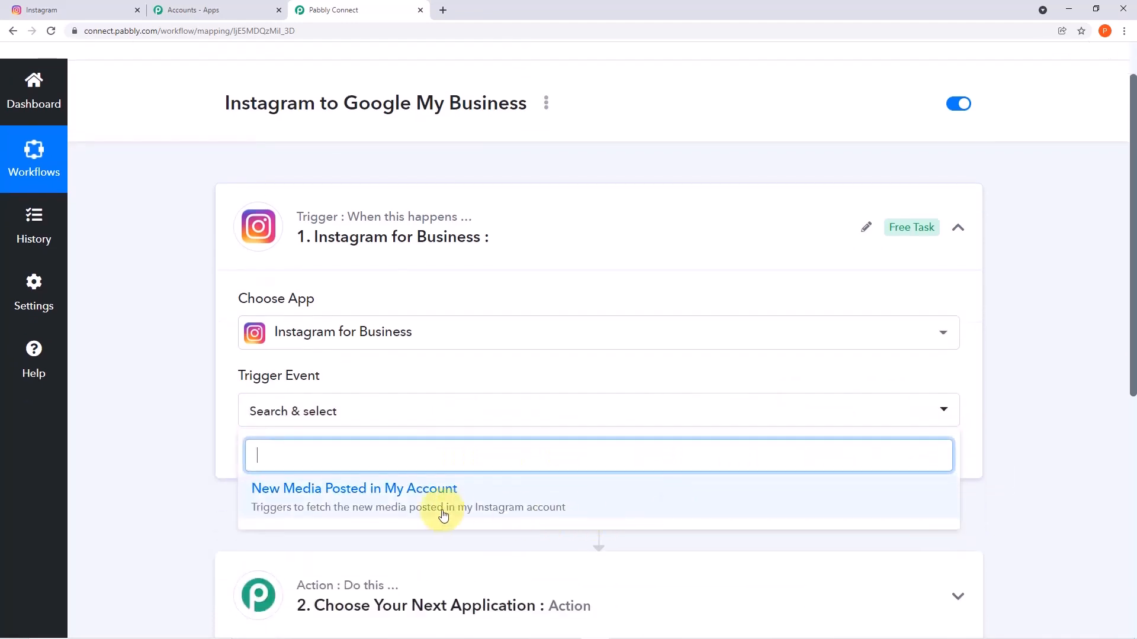
{"action": "left_click", "coordinate": [397, 505]}
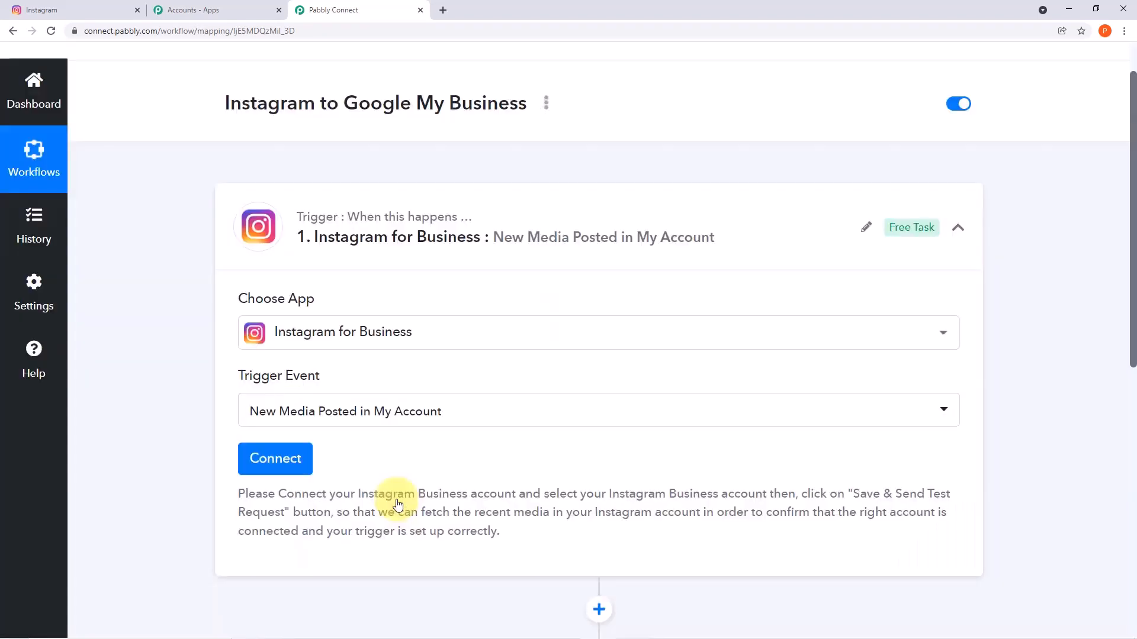
Add a new connection for the trigger and authenticate it with Instagram for Business
{"action": "left_click", "coordinate": [277, 461]}
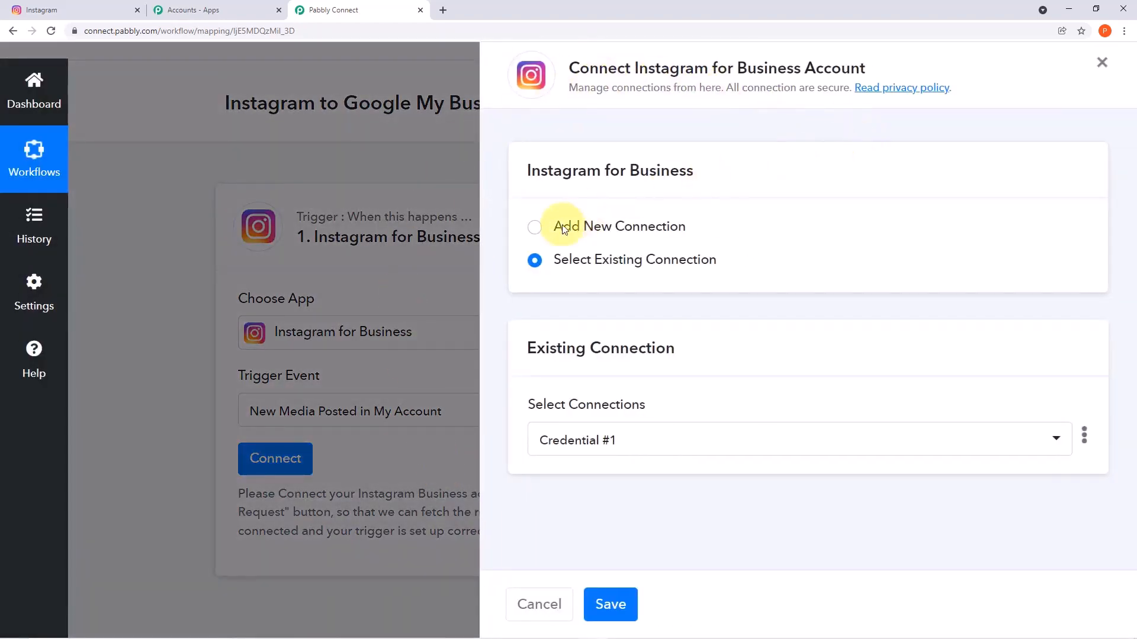
{"action": "left_click", "coordinate": [534, 226]}
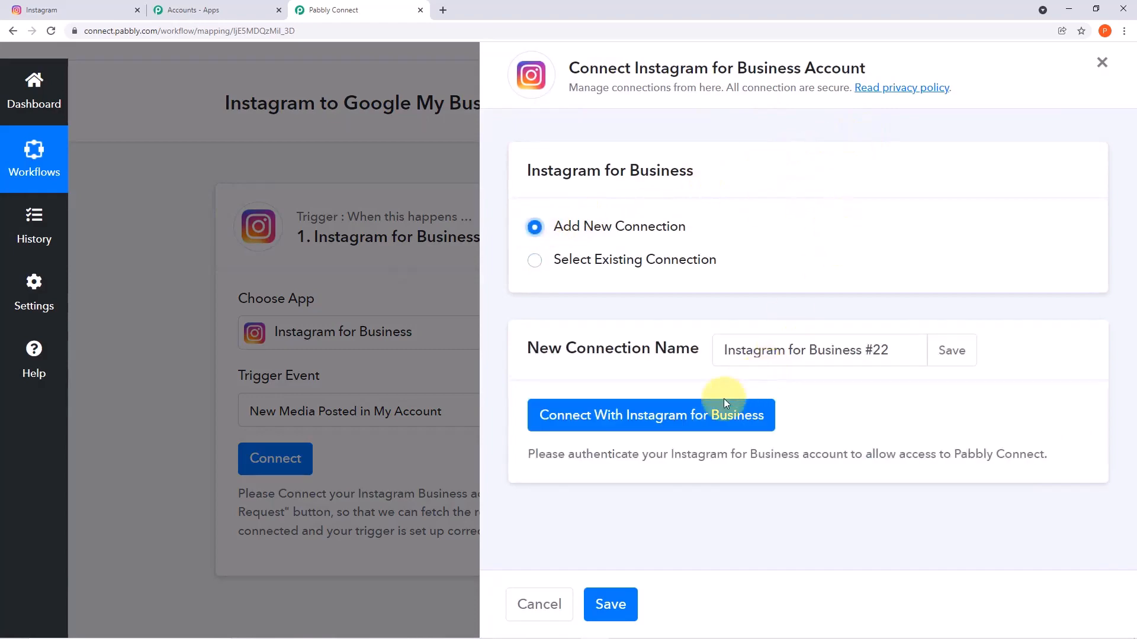
{"action": "left_click", "coordinate": [690, 412]}
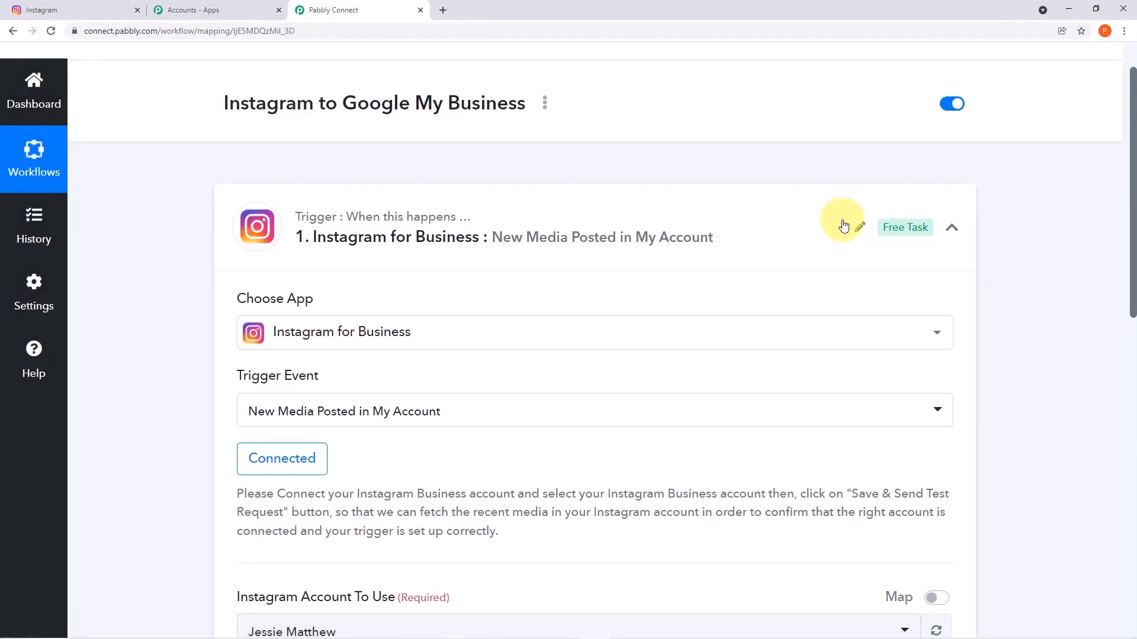
Check the trigger's selected Instagram account against the account signed in on Instagram, and save the trigger setup without sending a test request
{"action": "scroll", "coordinate": [843, 230], "scroll_direction": "down", "scroll_amount": 3}
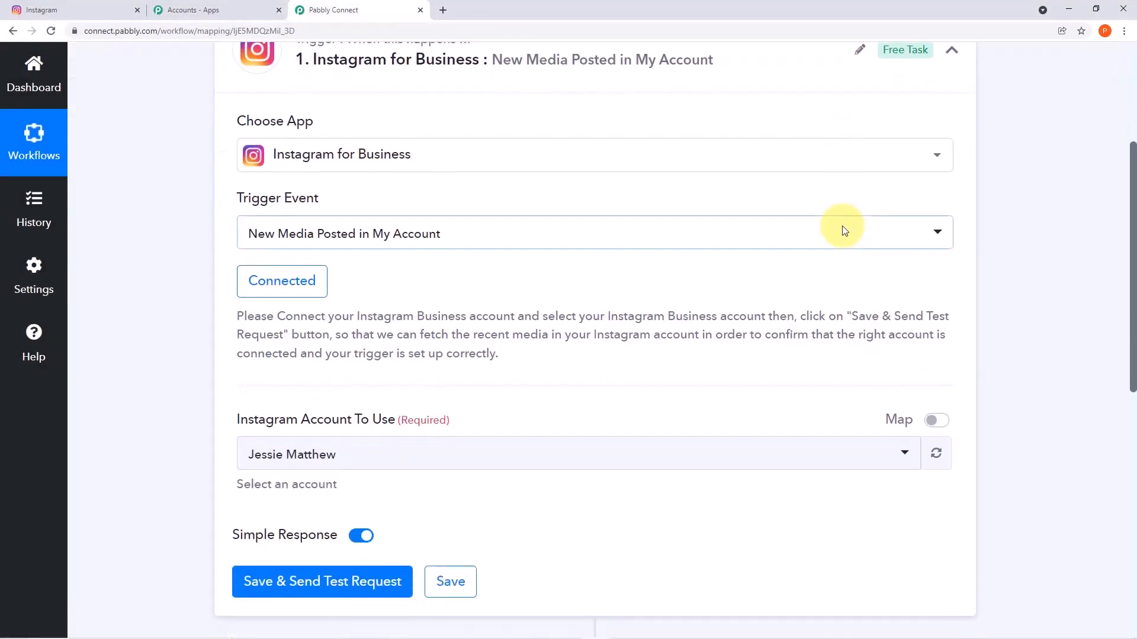
{"action": "scroll", "coordinate": [844, 235], "scroll_direction": "down", "scroll_amount": 2}
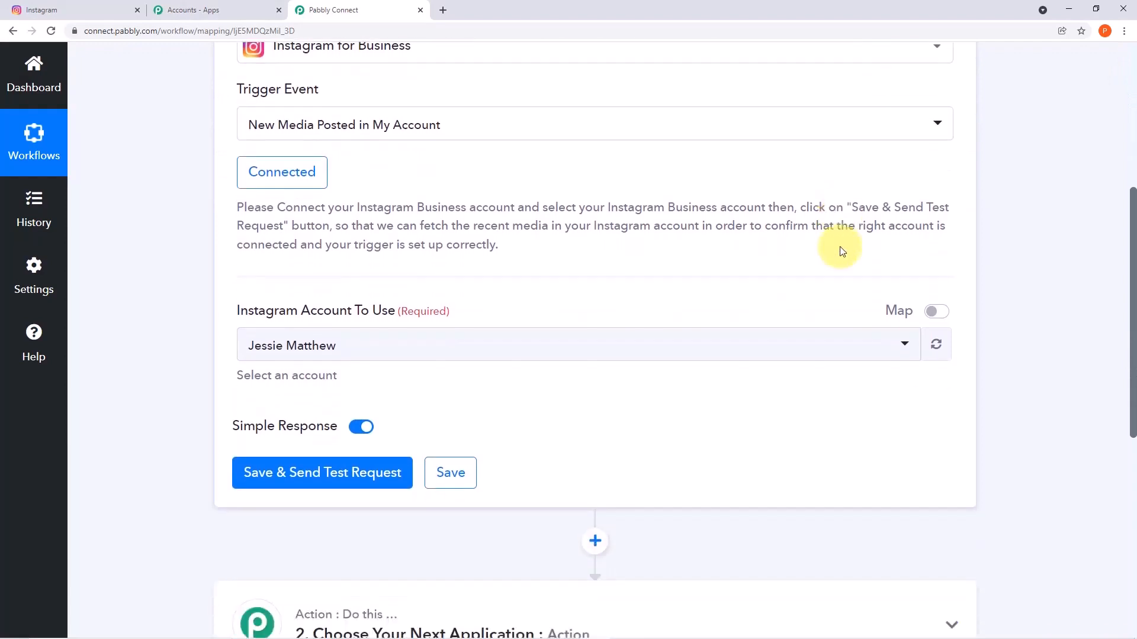
{"action": "scroll", "coordinate": [837, 249], "scroll_direction": "up", "scroll_amount": 1}
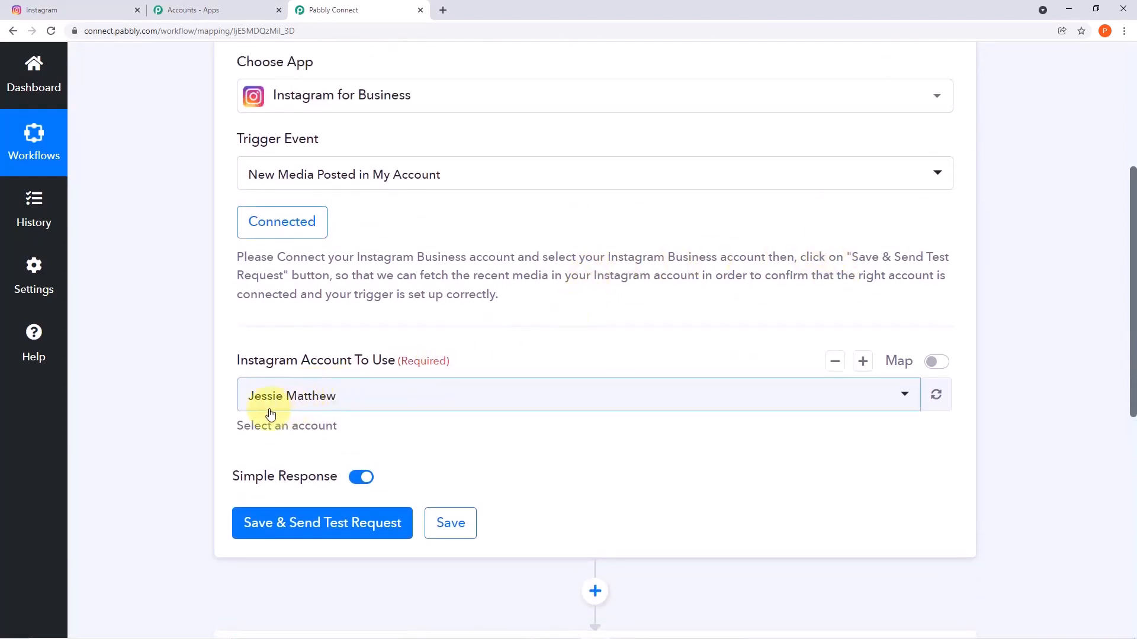
{"action": "left_click", "coordinate": [83, 10]}
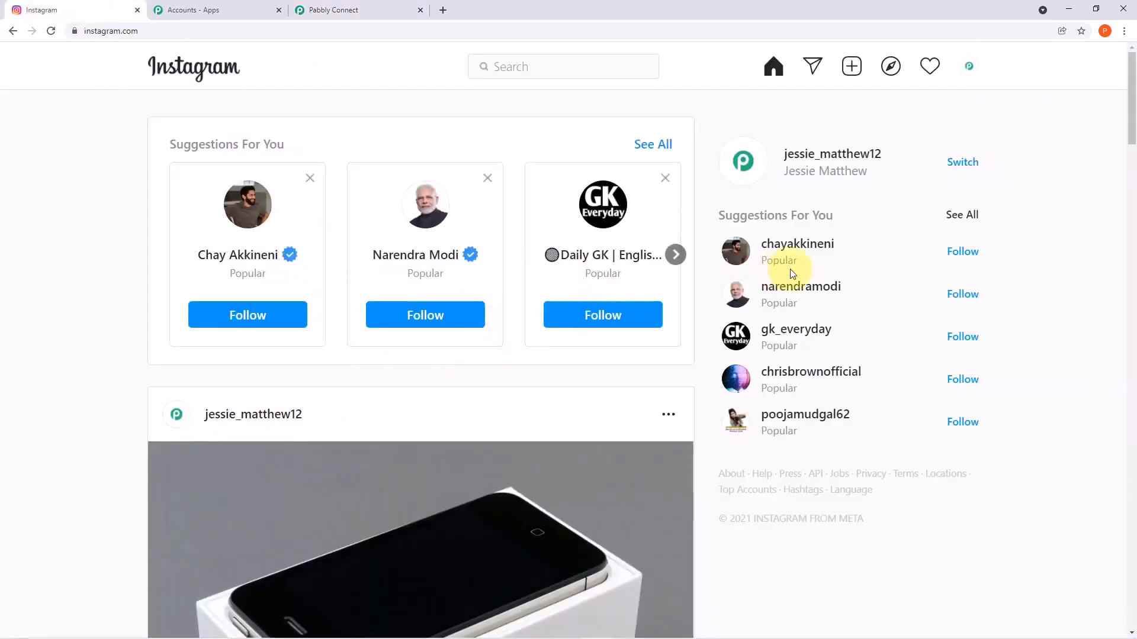
{"action": "left_click", "coordinate": [355, 8]}
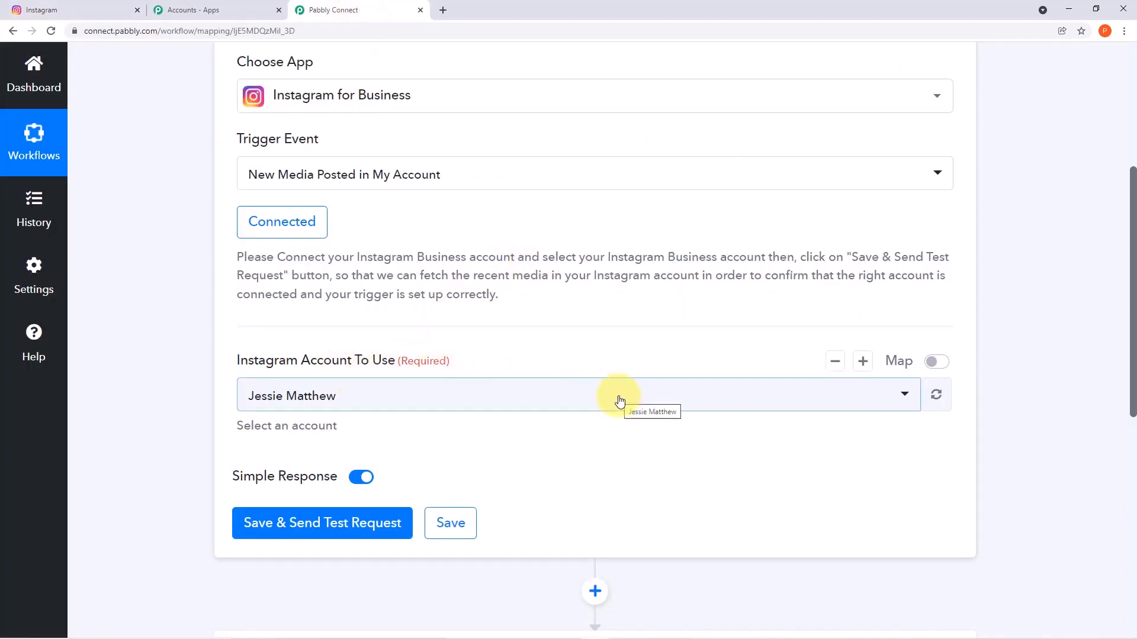
{"action": "left_click", "coordinate": [89, 9]}
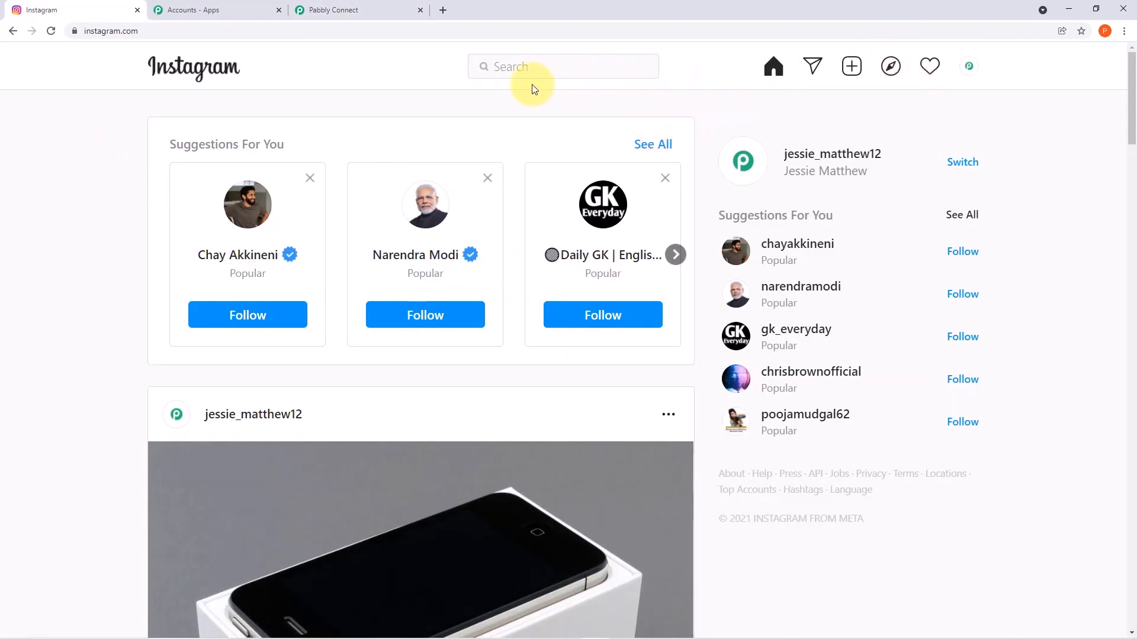
{"action": "left_click", "coordinate": [378, 11]}
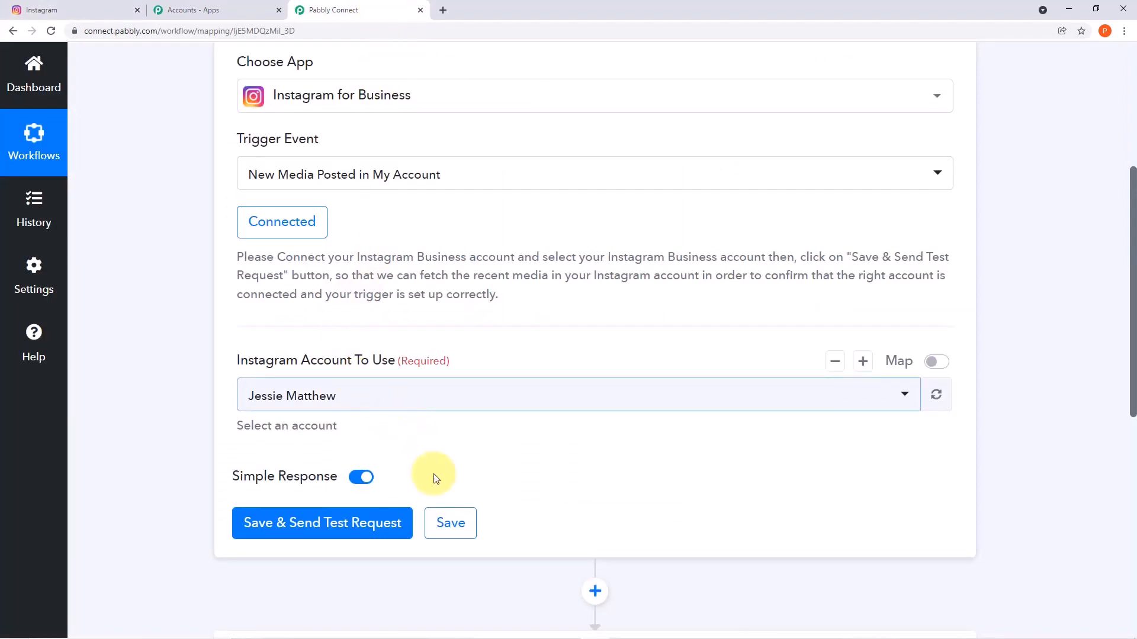
{"action": "left_click", "coordinate": [448, 521]}
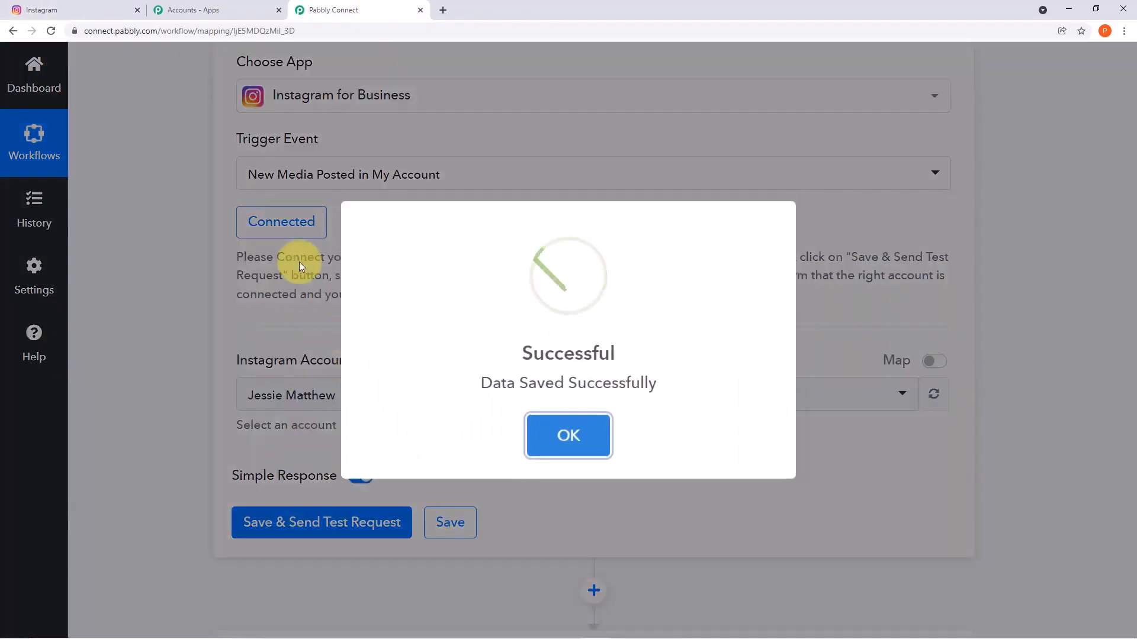
Switch to Instagram and view the profile of the signed-in account
{"action": "left_click", "coordinate": [107, 10]}
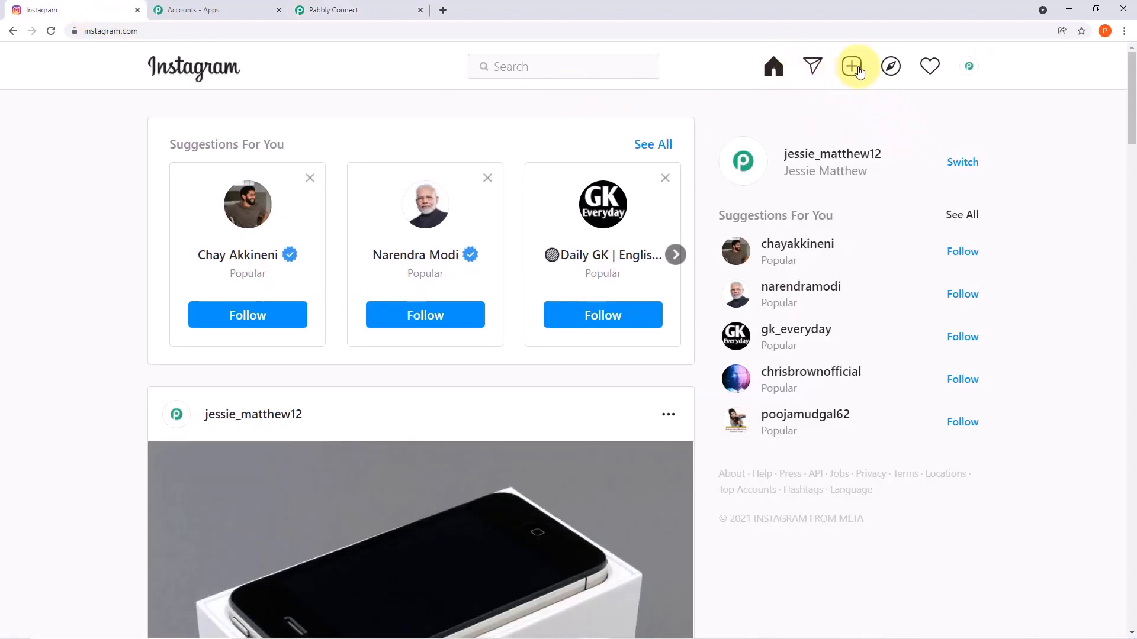
{"action": "left_click", "coordinate": [965, 75]}
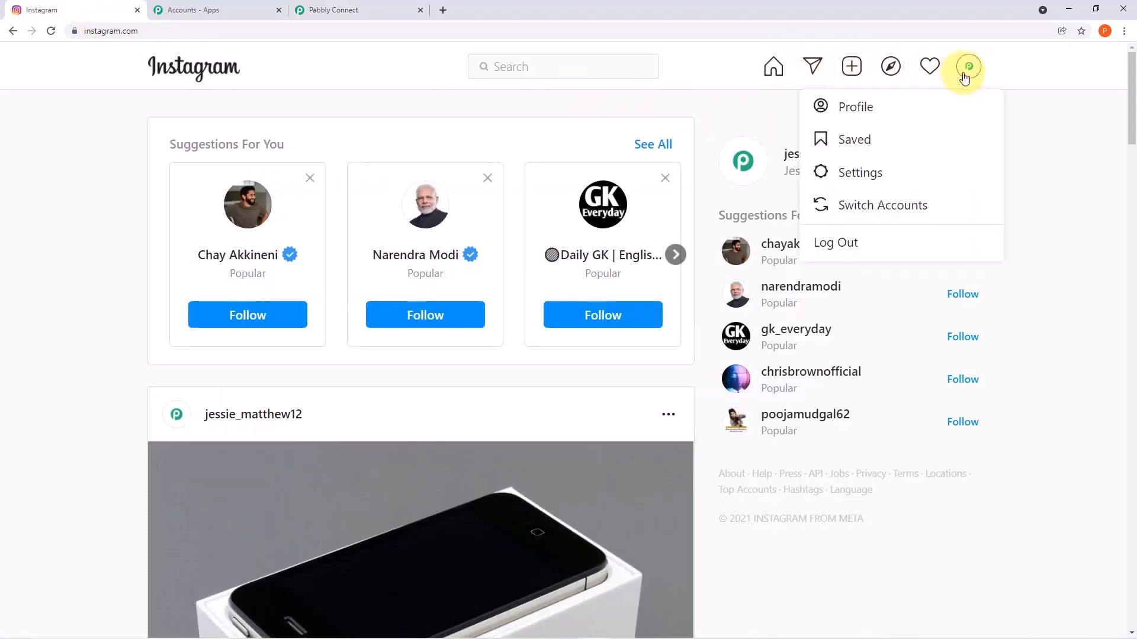
{"action": "left_click", "coordinate": [939, 107]}
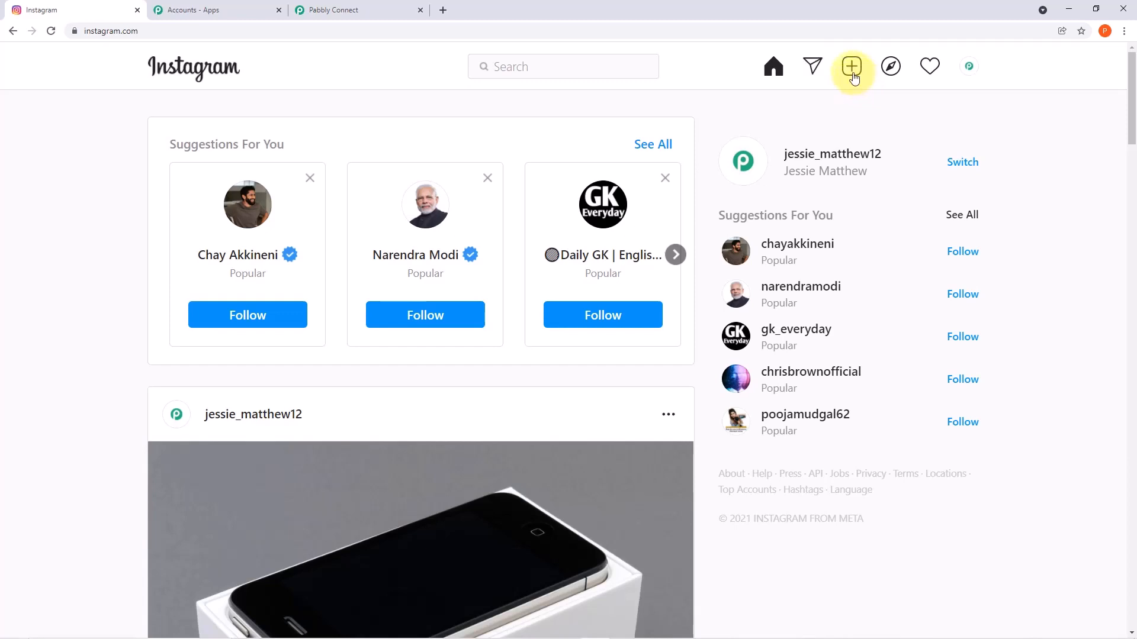
Start a new Instagram post with the online-boutique-for-dresses image from Downloads, keeping the default crop and the Original filter
{"action": "left_click", "coordinate": [852, 77]}
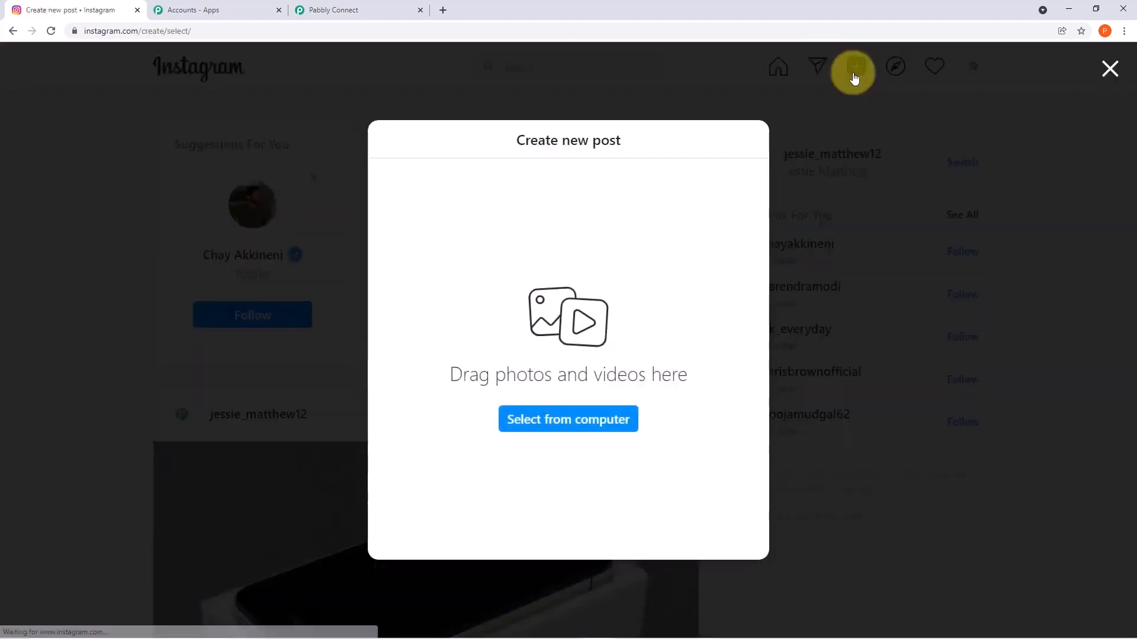
{"action": "left_click", "coordinate": [598, 421]}
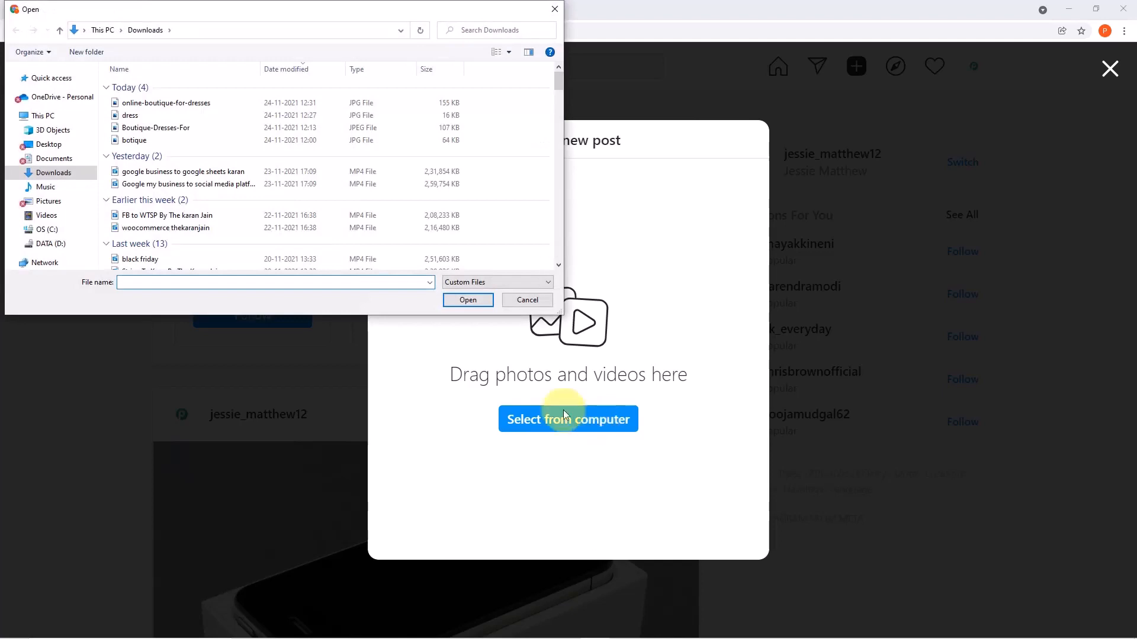
{"action": "left_click", "coordinate": [178, 103]}
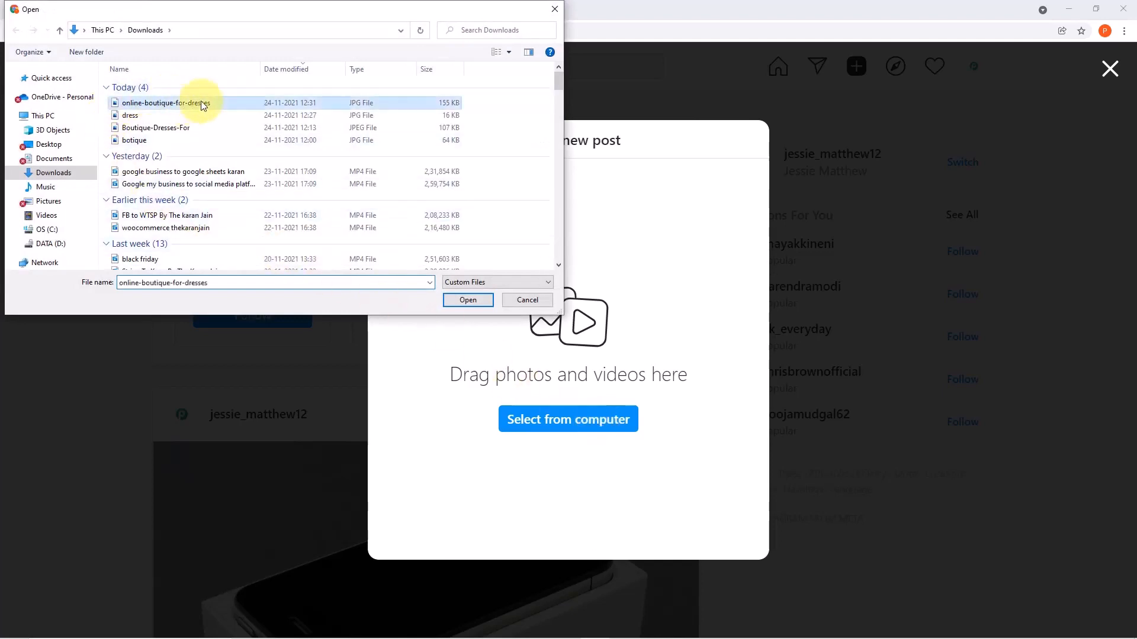
{"action": "left_click", "coordinate": [465, 300]}
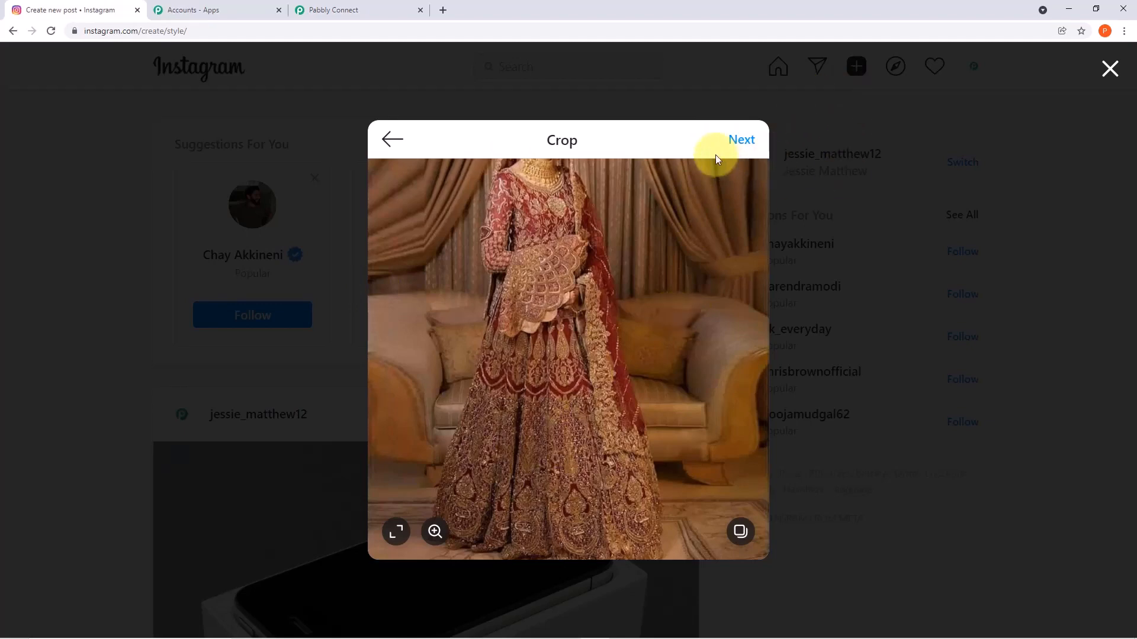
{"action": "left_click", "coordinate": [740, 142]}
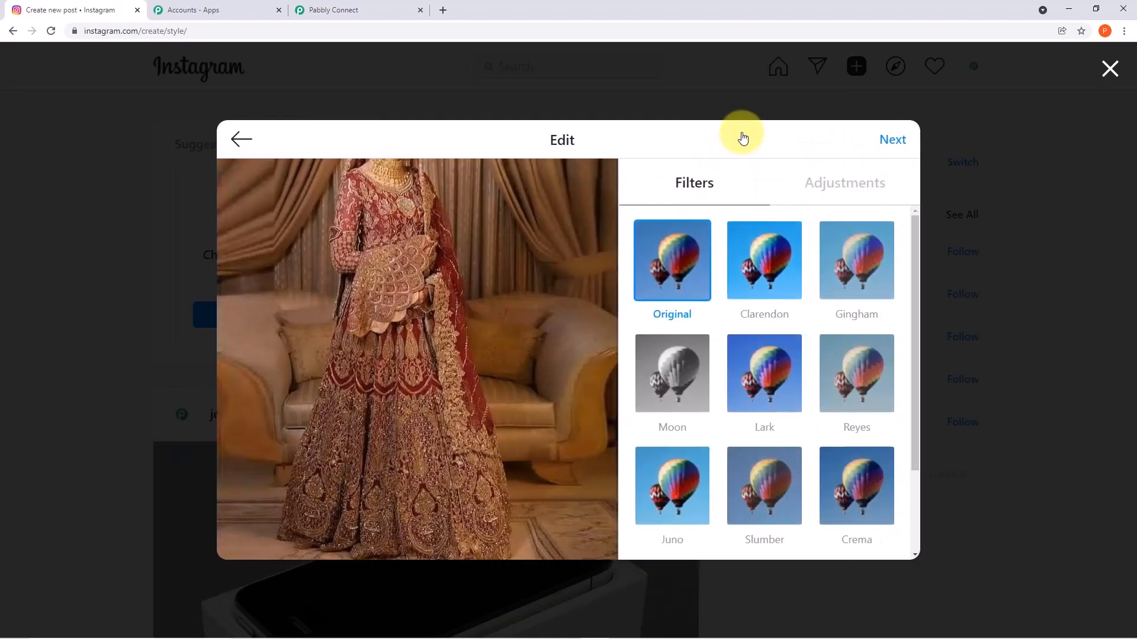
{"action": "left_click", "coordinate": [893, 142]}
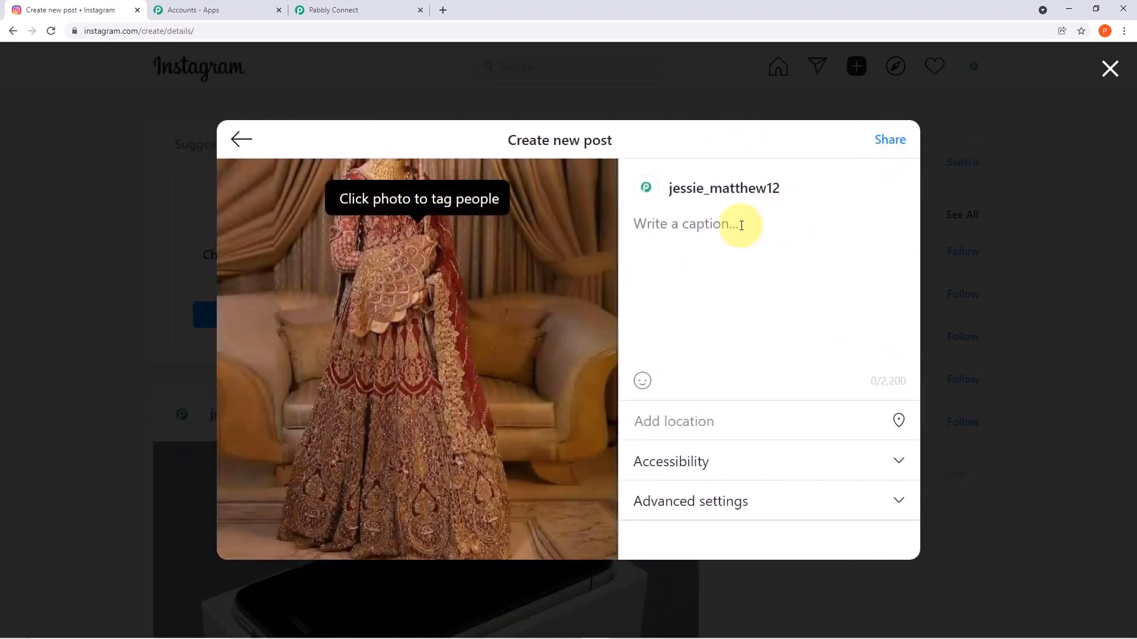
Caption the post "New Collection Added", share it, and close the post dialog
{"action": "type", "text": "New Collection Added"}
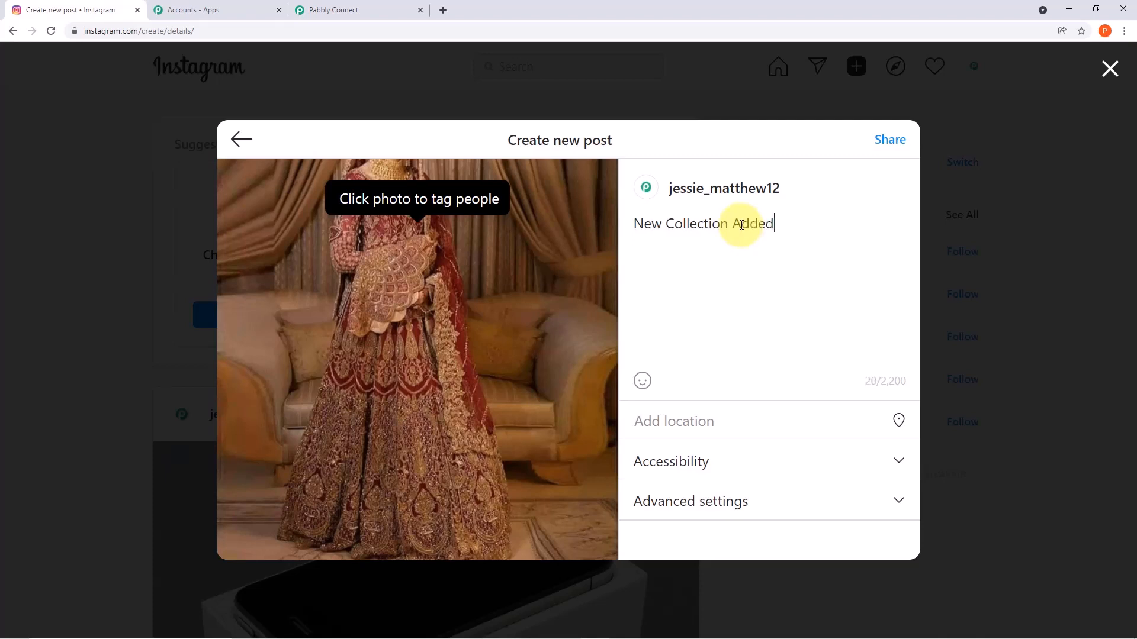
{"action": "left_click", "coordinate": [880, 142]}
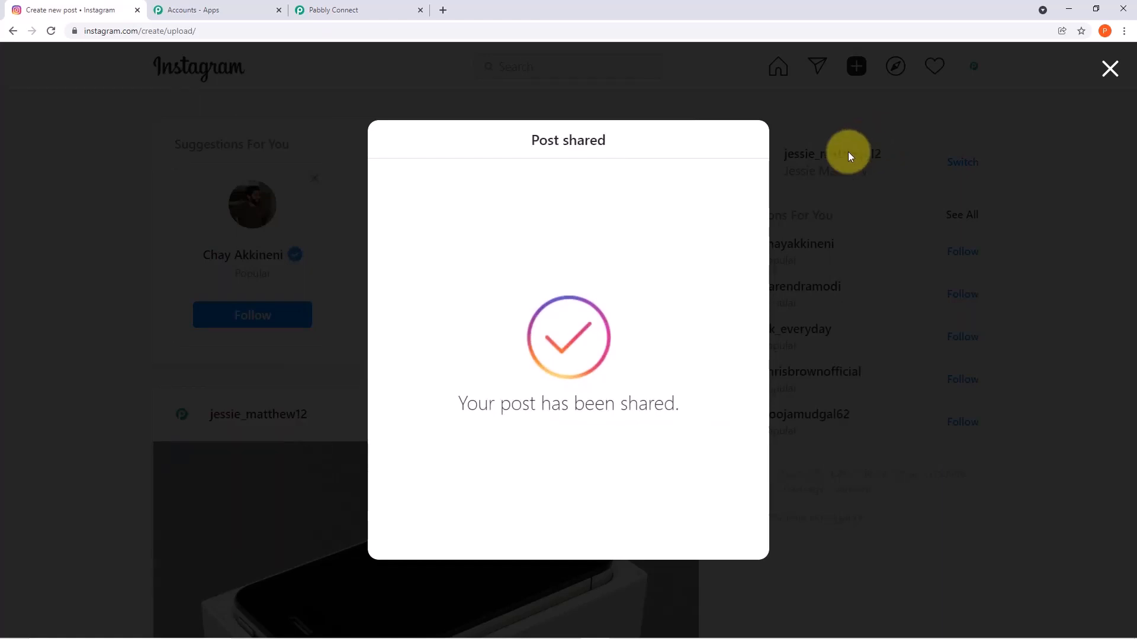
{"action": "left_click", "coordinate": [728, 101]}
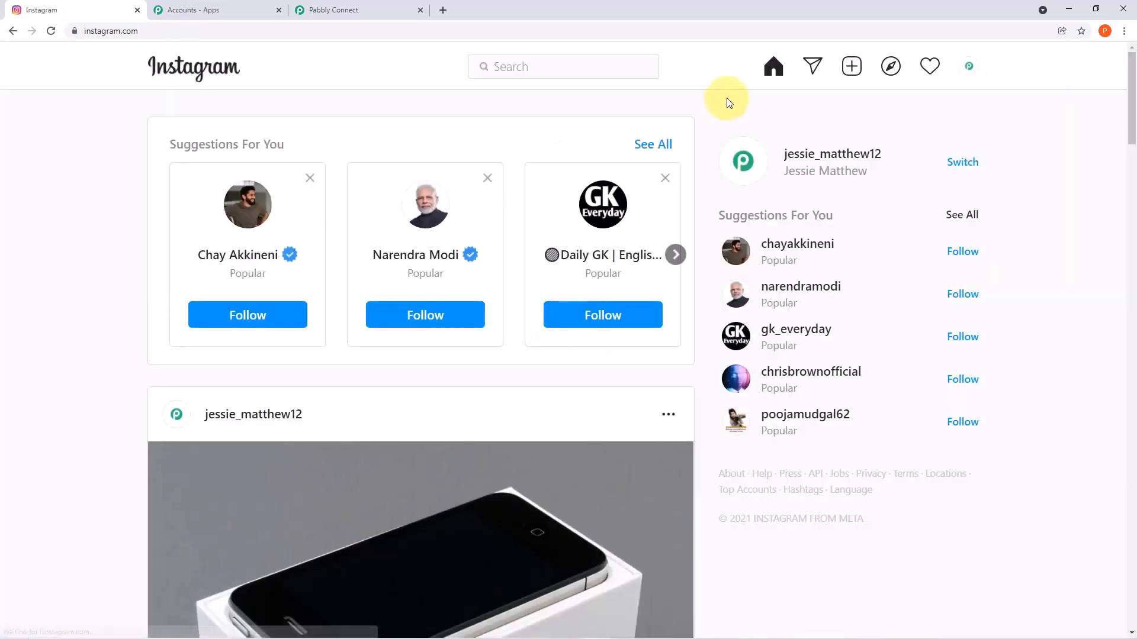
Open the account's Instagram profile and reload it to check the posts grid for the dress image
{"action": "left_click", "coordinate": [972, 67]}
{"action": "left_click", "coordinate": [934, 111]}
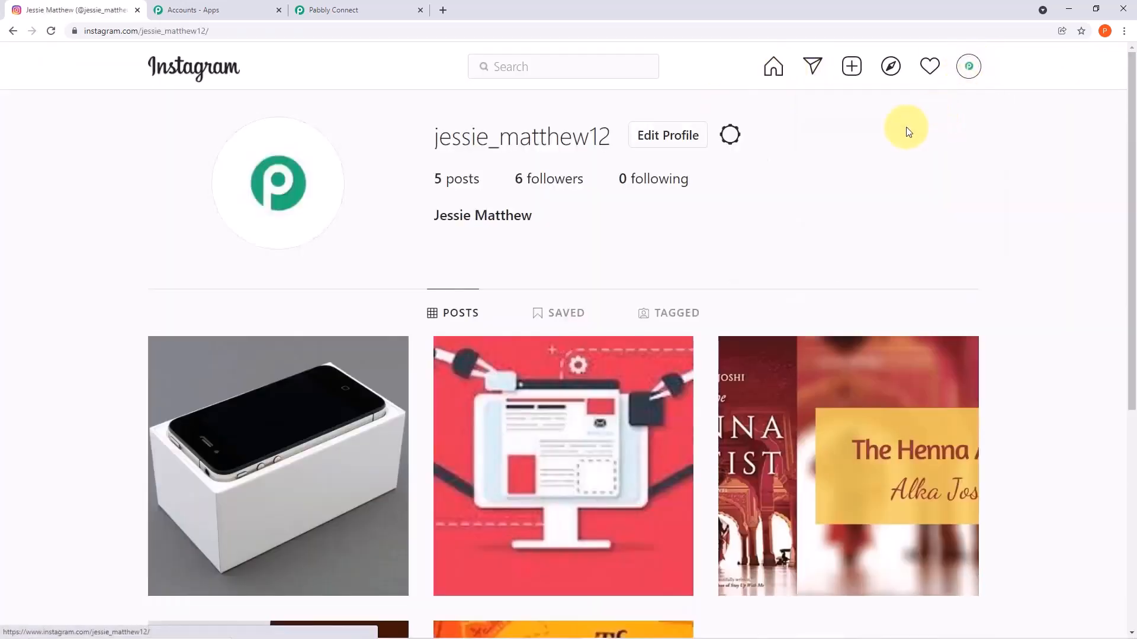
{"action": "scroll", "coordinate": [717, 204], "scroll_direction": "down", "scroll_amount": 4}
{"action": "scroll", "coordinate": [718, 204], "scroll_direction": "up", "scroll_amount": 4}
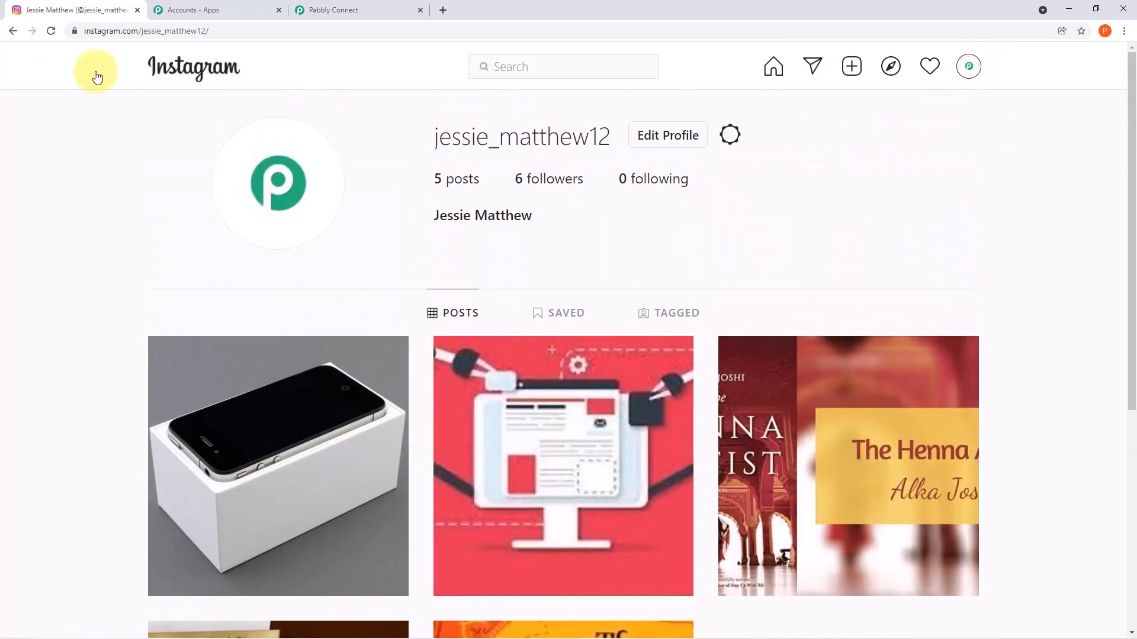
{"action": "left_click", "coordinate": [51, 31]}
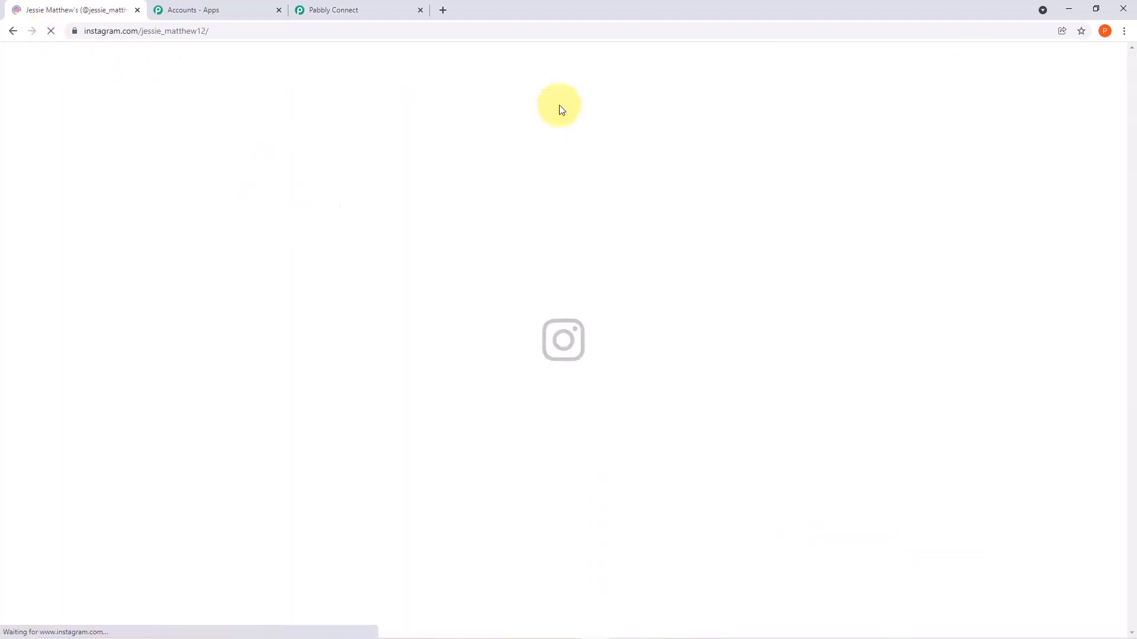
{"action": "scroll", "coordinate": [567, 147], "scroll_direction": "down", "scroll_amount": 2}
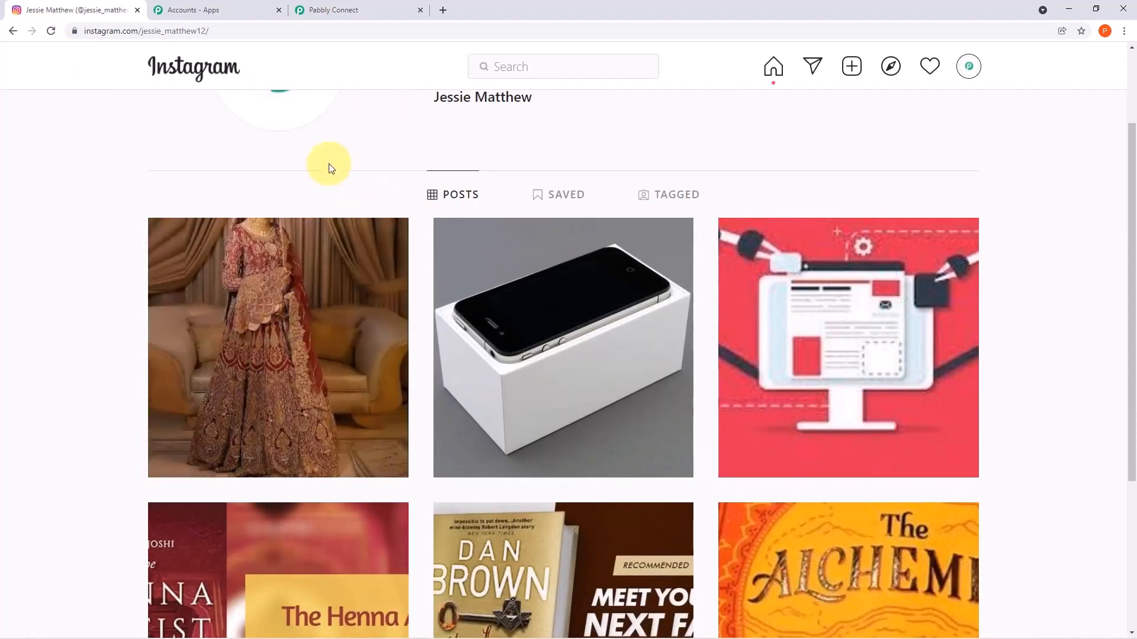
Return to Pabbly Connect, save the trigger with a test request, and review the received media URL, permalink and caption fields
{"action": "left_click", "coordinate": [403, 6]}
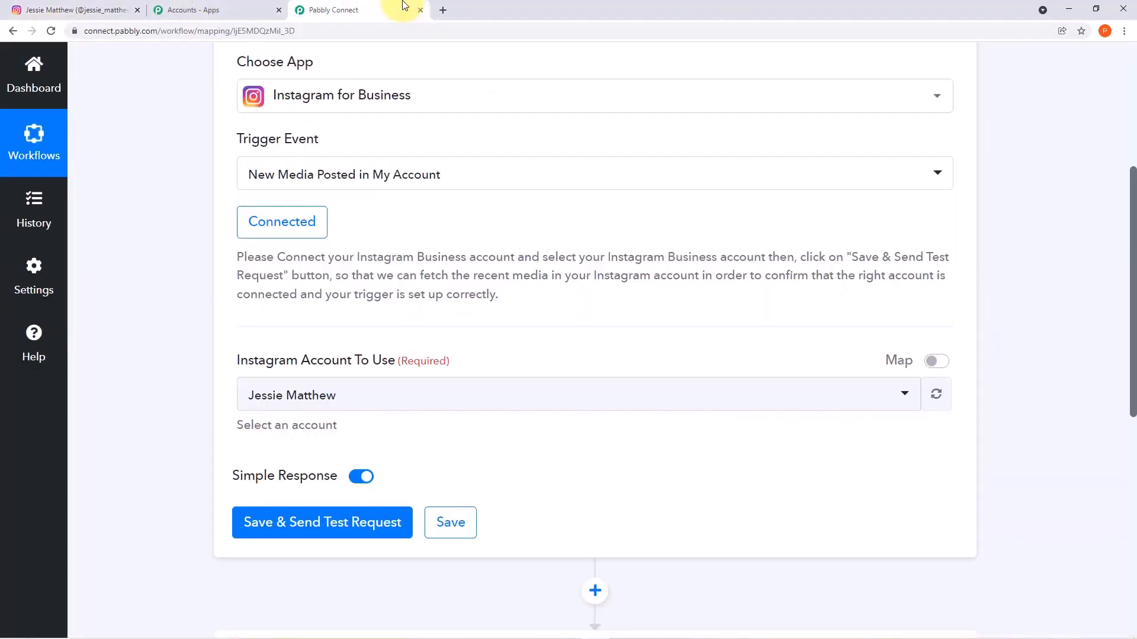
{"action": "left_click", "coordinate": [399, 521]}
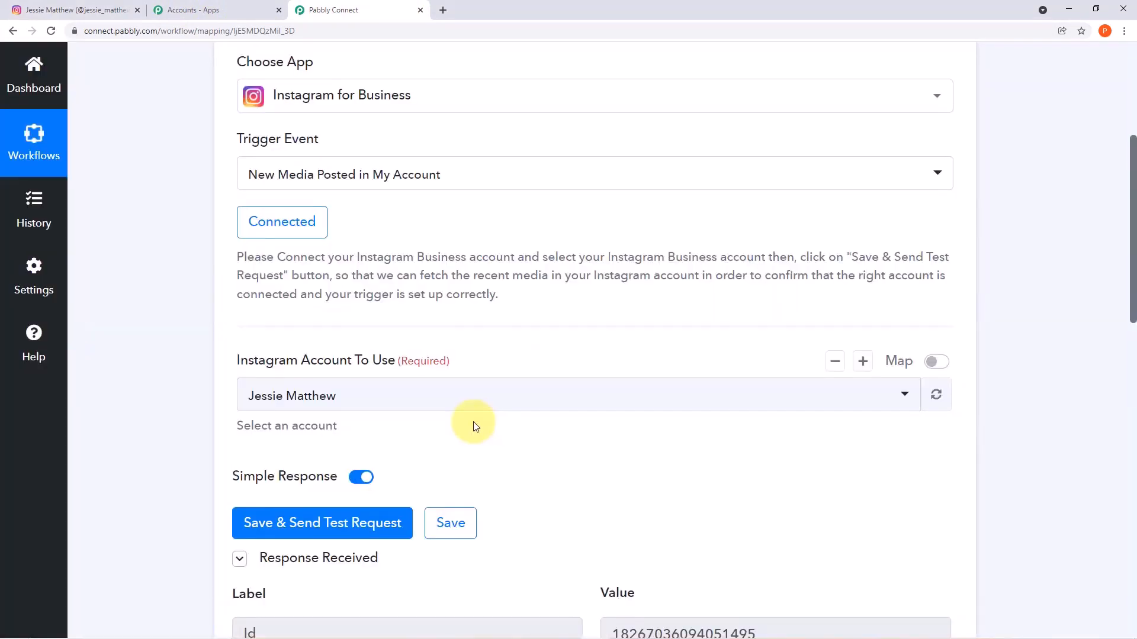
{"action": "scroll", "coordinate": [571, 418], "scroll_direction": "down", "scroll_amount": 6}
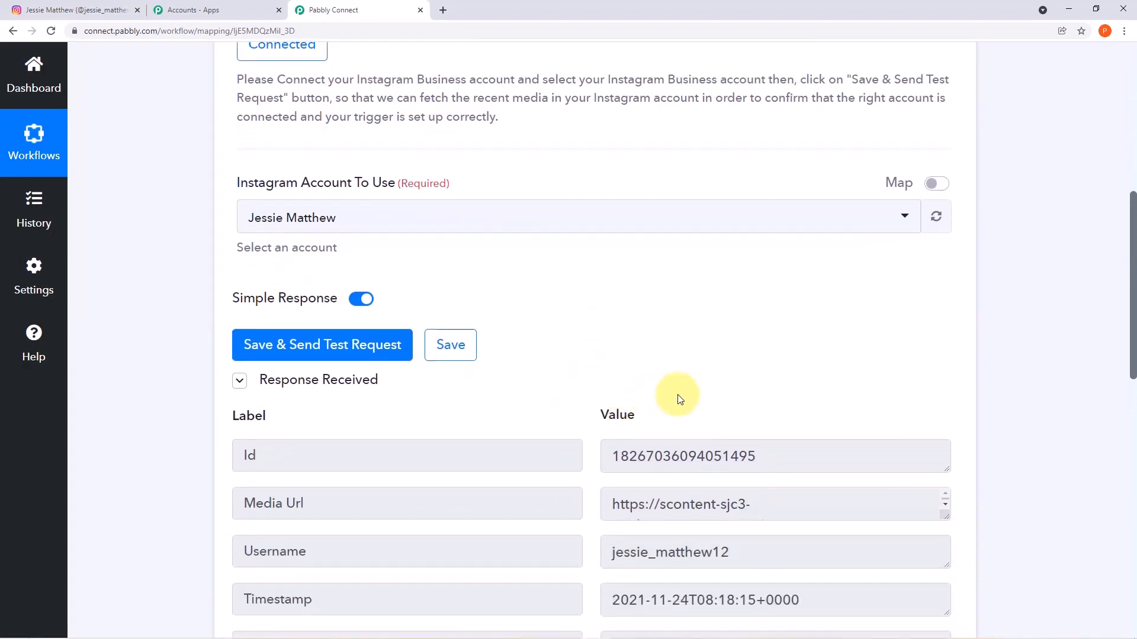
{"action": "scroll", "coordinate": [817, 380], "scroll_direction": "up", "scroll_amount": 2}
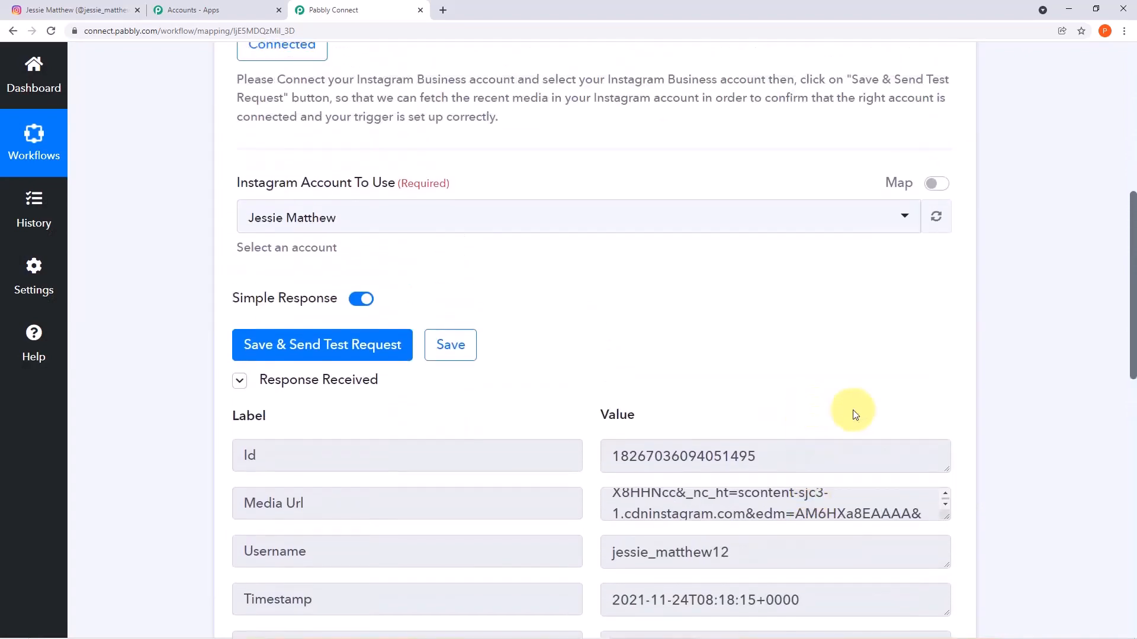
{"action": "scroll", "coordinate": [853, 410], "scroll_direction": "down", "scroll_amount": 5}
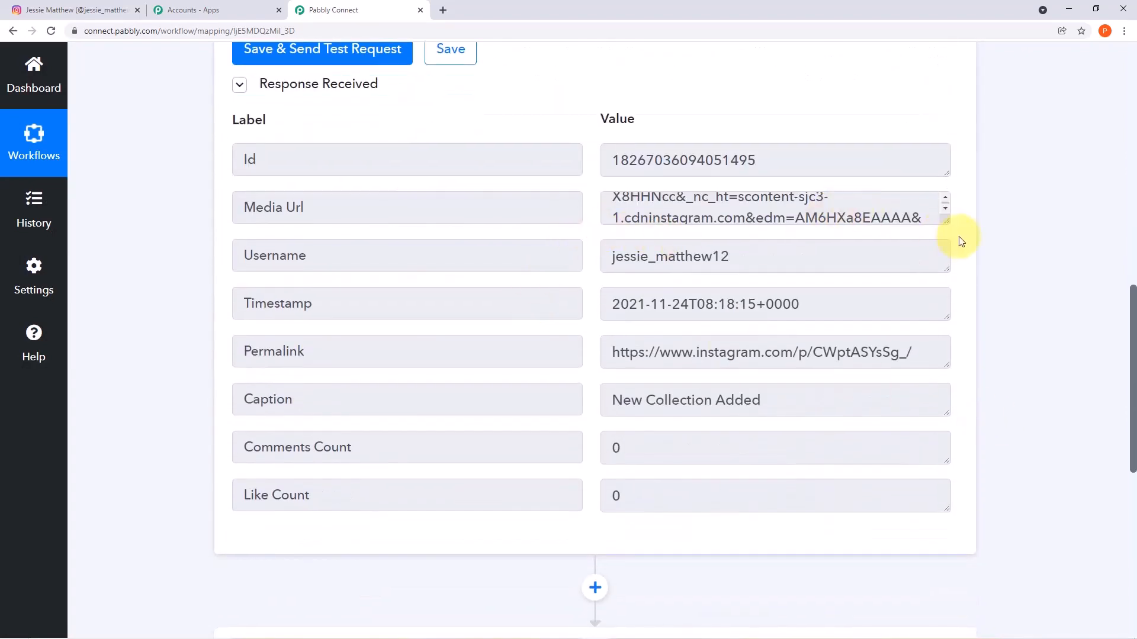
Enlarge the Media Url value box in the trigger response and copy the complete image link
{"action": "left_click_drag", "start_coordinate": [946, 222], "coordinate": [942, 361]}
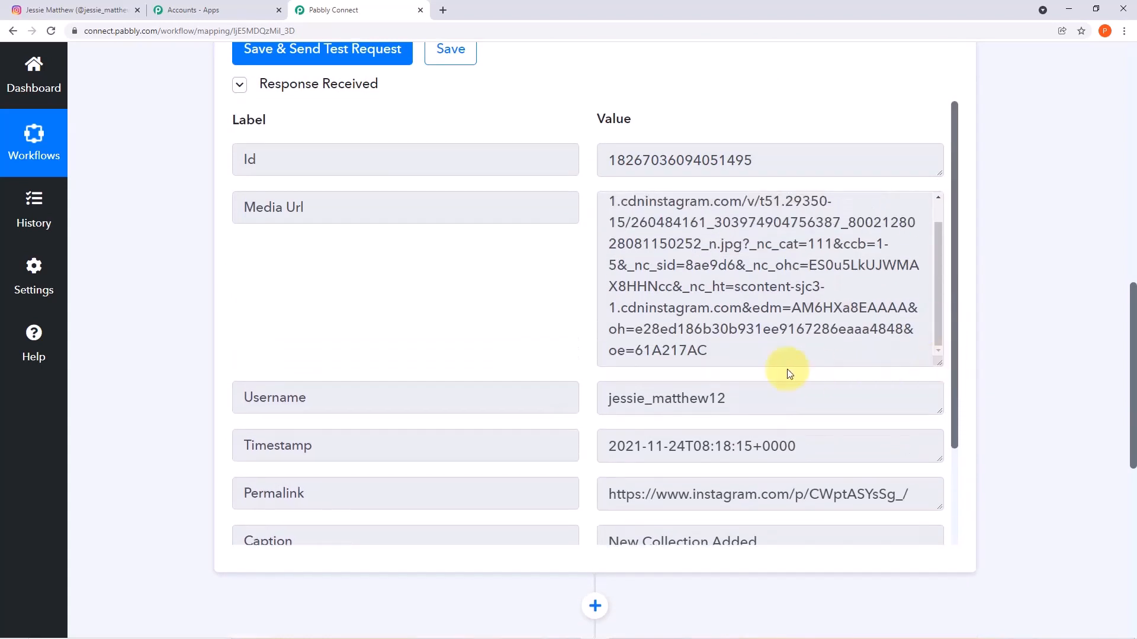
{"action": "scroll", "coordinate": [820, 323], "scroll_direction": "up", "scroll_amount": 1}
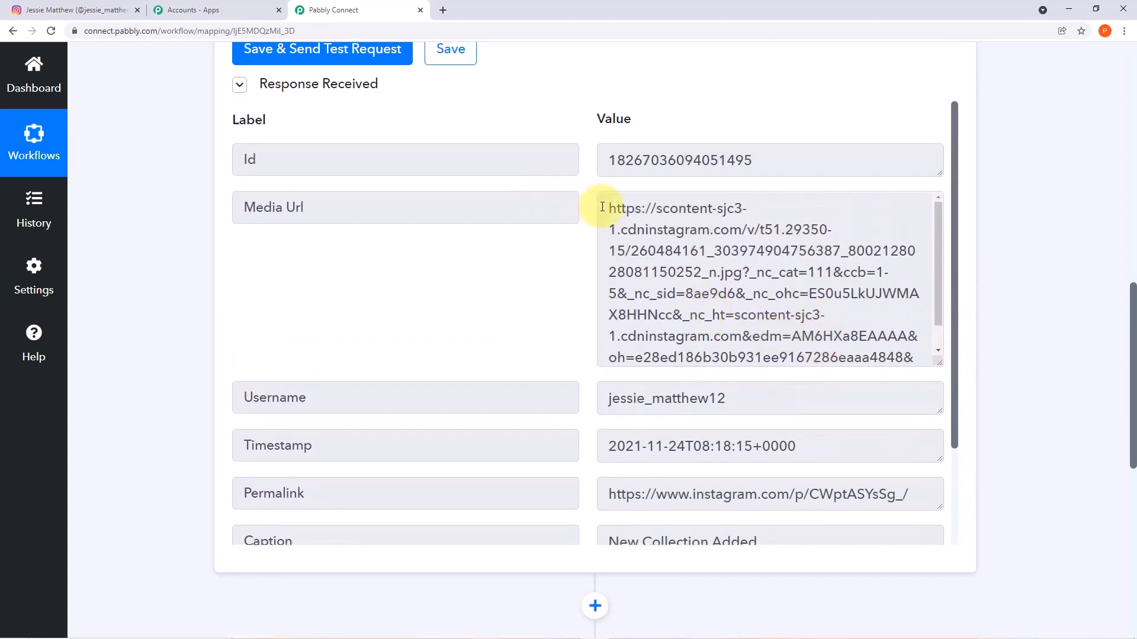
{"action": "left_click_drag", "start_coordinate": [603, 204], "coordinate": [742, 385]}
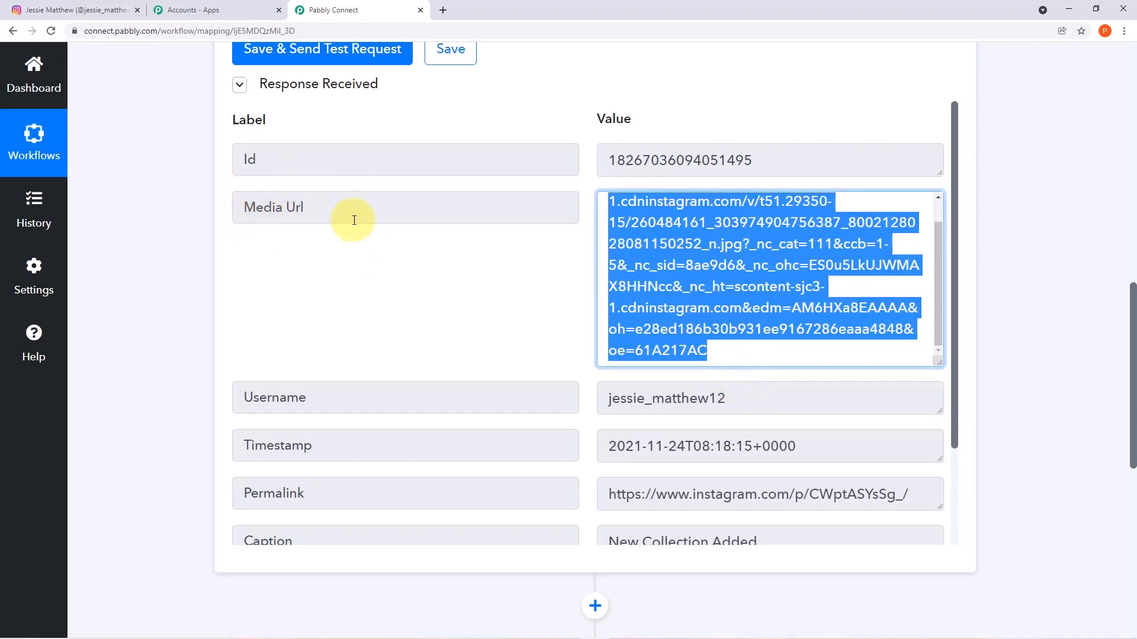
{"action": "left_click", "coordinate": [725, 356]}
{"action": "scroll", "coordinate": [681, 350], "scroll_direction": "up", "scroll_amount": 2}
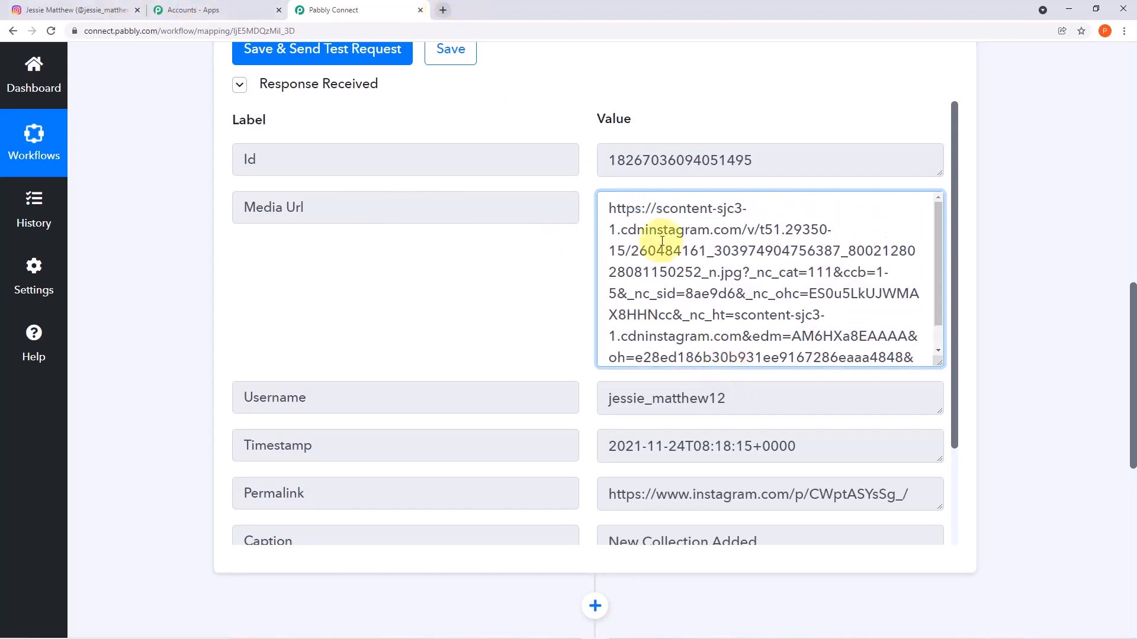
{"action": "left_click_drag", "start_coordinate": [609, 208], "coordinate": [673, 251]}
{"action": "left_click_drag", "start_coordinate": [817, 384], "coordinate": [845, 402]}
{"action": "key", "text": "ctrl+c"}
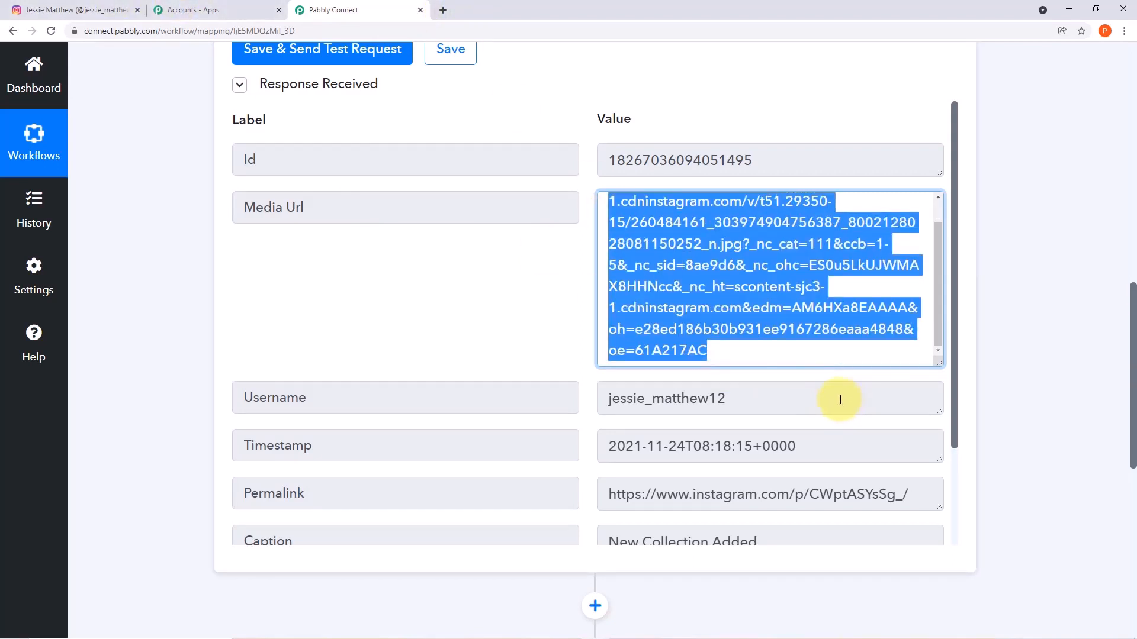
Open the copied media link in a new browser tab, inspect the image, and close that tab
{"action": "left_click", "coordinate": [443, 11]}
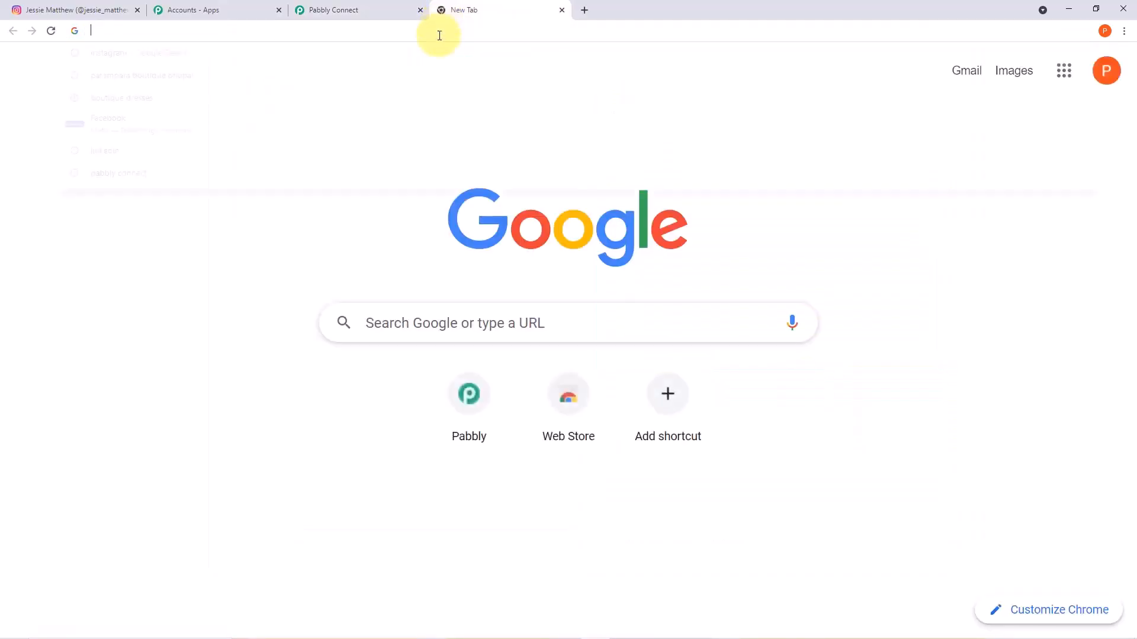
{"action": "key", "text": "ctrl+v"}
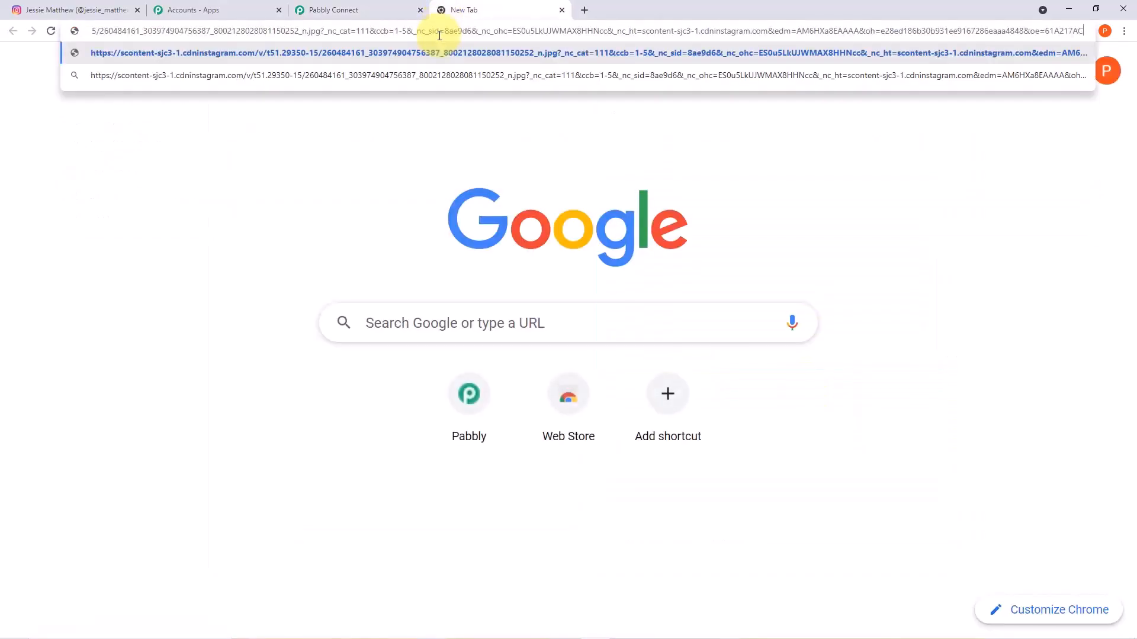
{"action": "key", "text": "Return"}
{"action": "scroll", "coordinate": [693, 174], "scroll_direction": "down", "scroll_amount": 4}
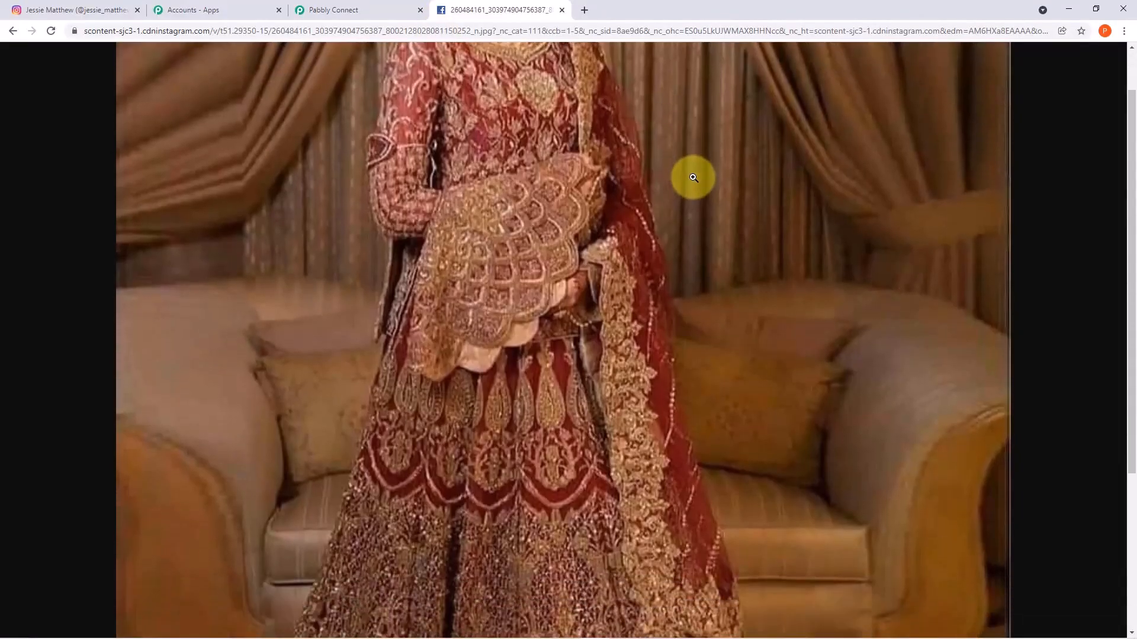
{"action": "scroll", "coordinate": [701, 229], "scroll_direction": "up", "scroll_amount": 4}
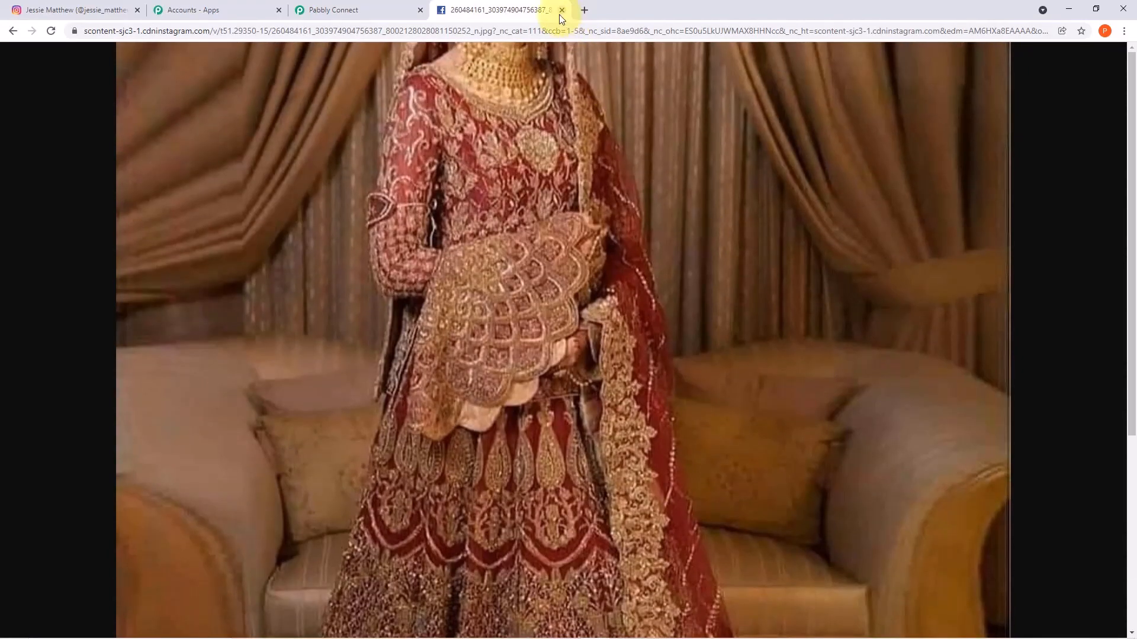
{"action": "left_click", "coordinate": [562, 10]}
{"action": "left_click", "coordinate": [1030, 247]}
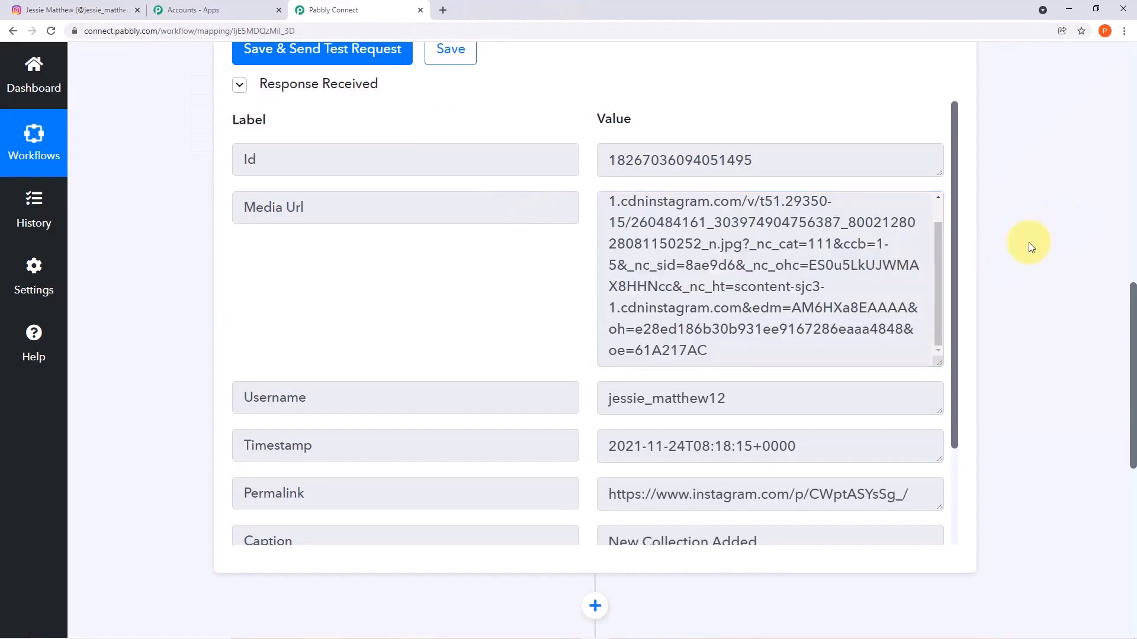
Look over the Instagram for Business trigger settings and collapse the trigger step
{"action": "scroll", "coordinate": [1030, 248], "scroll_direction": "up", "scroll_amount": 3}
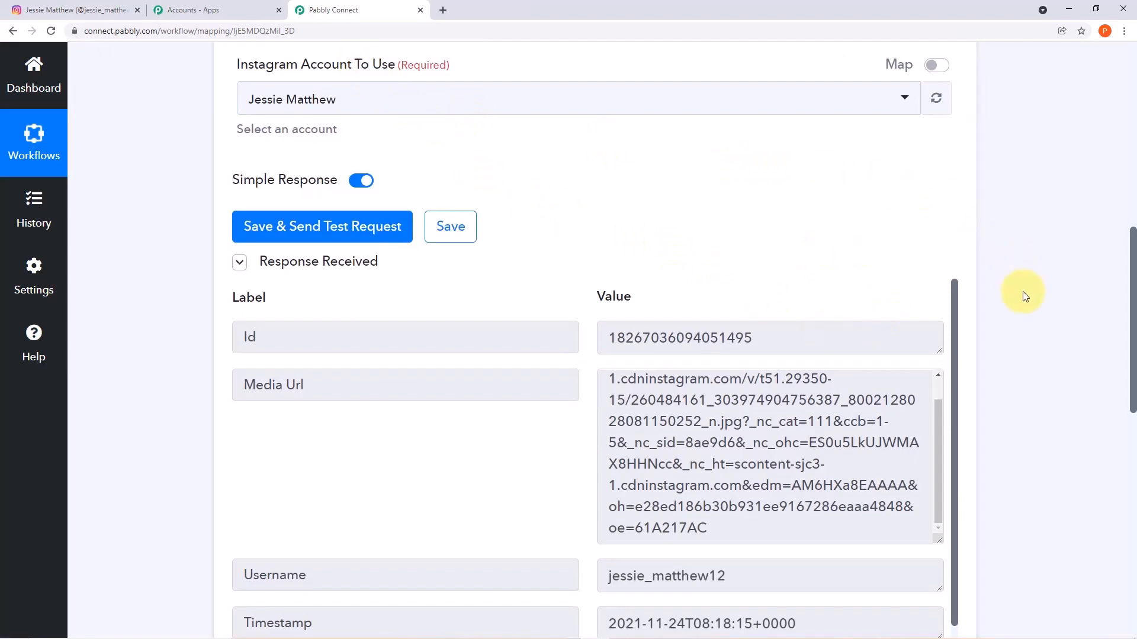
{"action": "scroll", "coordinate": [1025, 295], "scroll_direction": "down", "scroll_amount": 2}
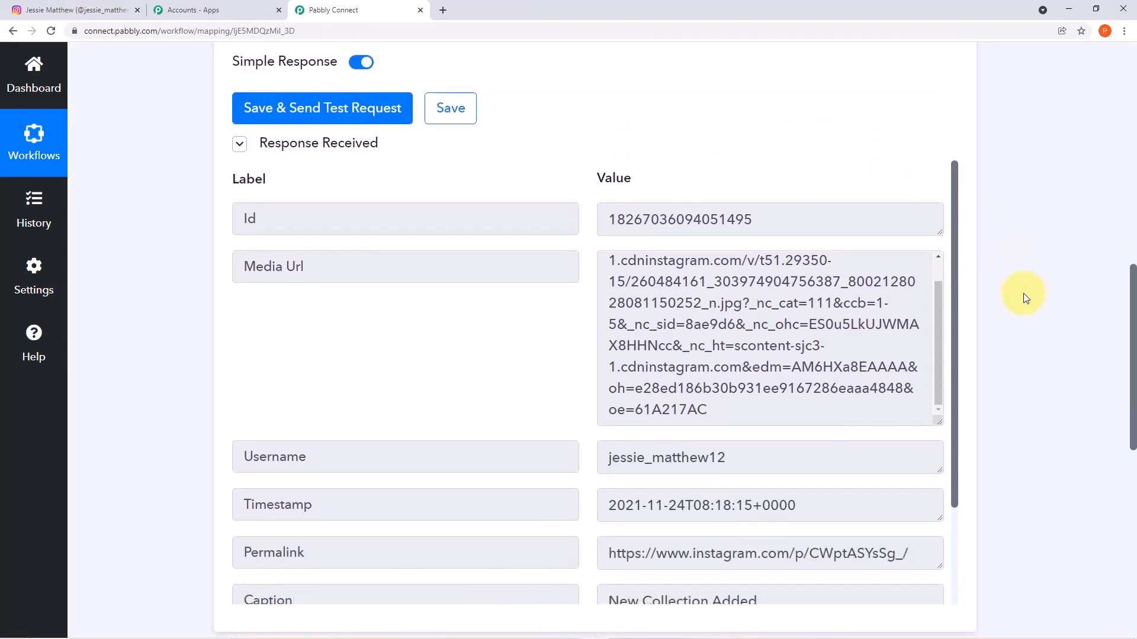
{"action": "scroll", "coordinate": [1025, 294], "scroll_direction": "up", "scroll_amount": 6}
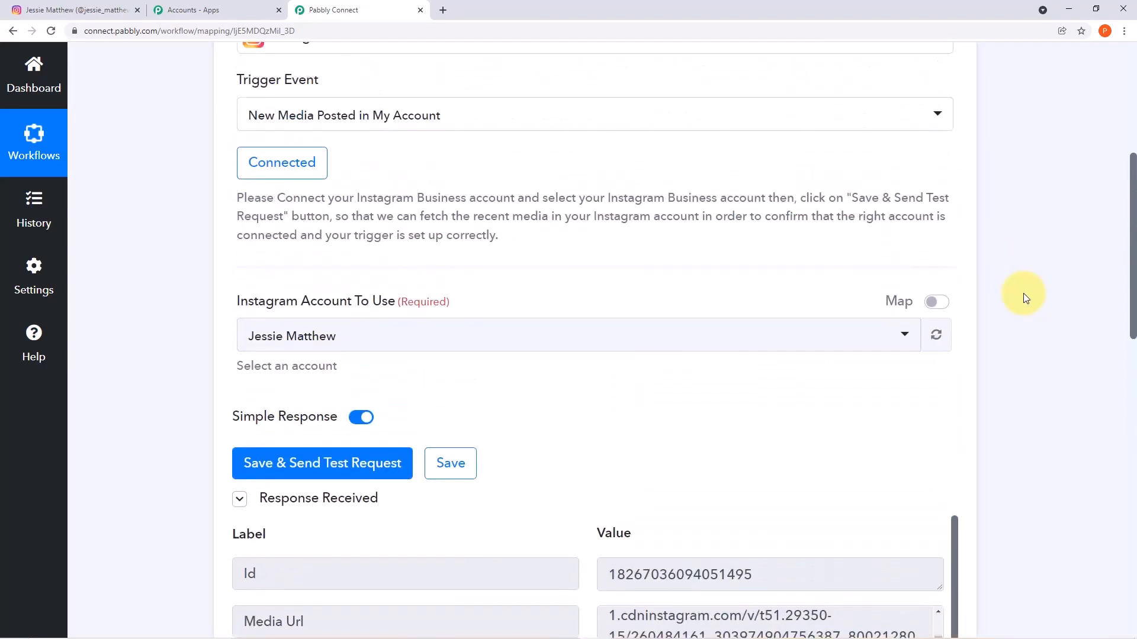
{"action": "scroll", "coordinate": [1024, 294], "scroll_direction": "up", "scroll_amount": 2}
{"action": "scroll", "coordinate": [758, 222], "scroll_direction": "up", "scroll_amount": 2}
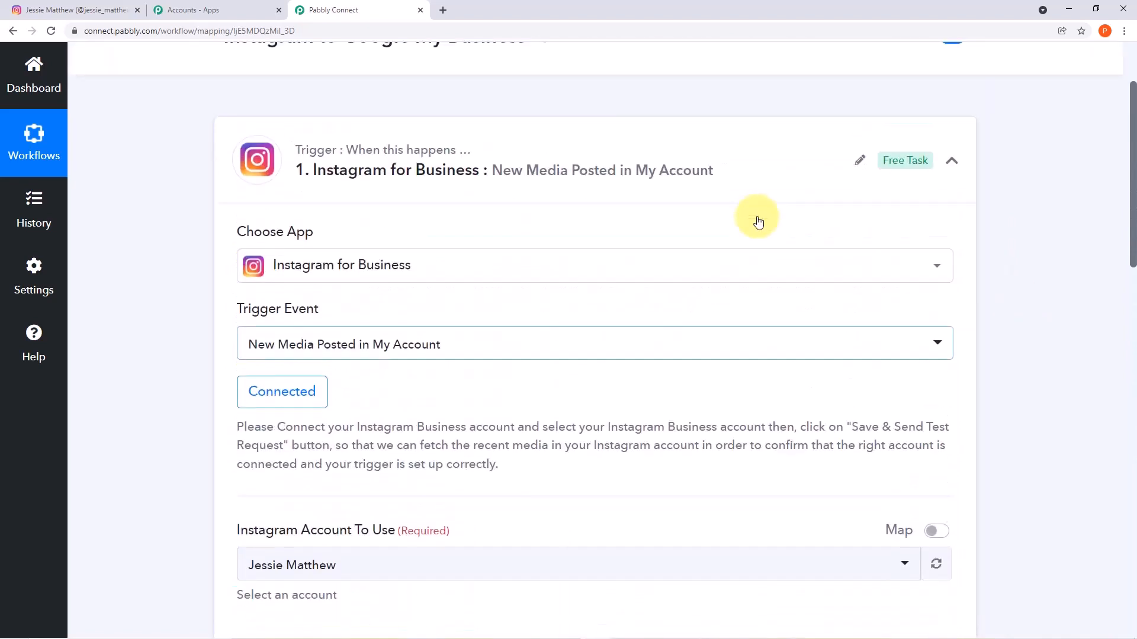
{"action": "left_click", "coordinate": [950, 170]}
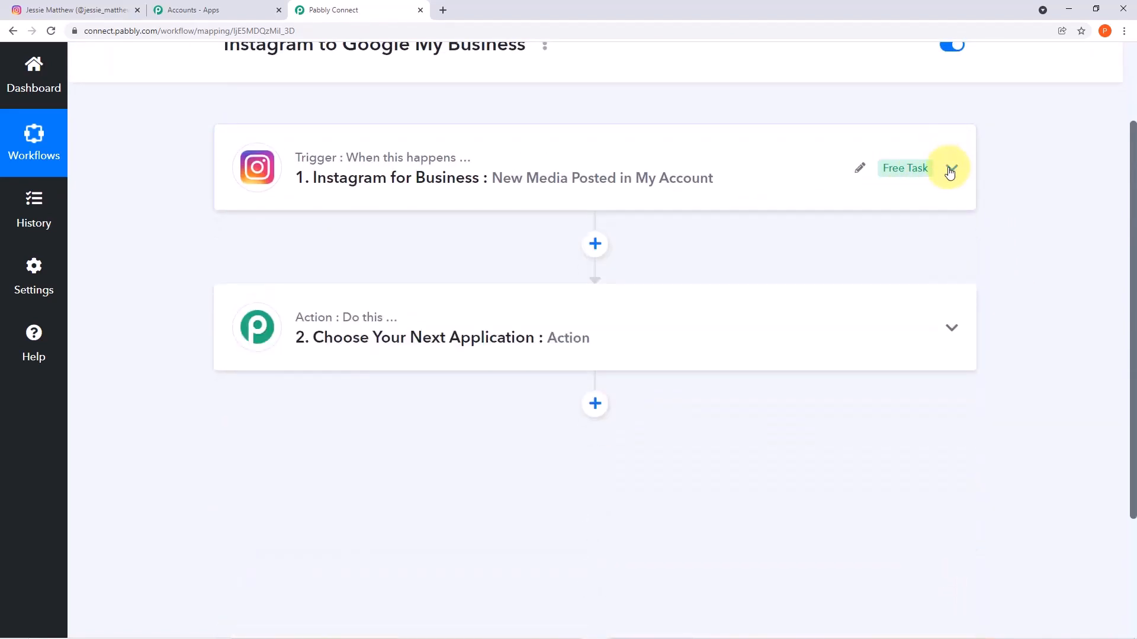
Expand the workflow's second step and choose Google My Business as its action app
{"action": "scroll", "coordinate": [1036, 207], "scroll_direction": "down", "scroll_amount": 1}
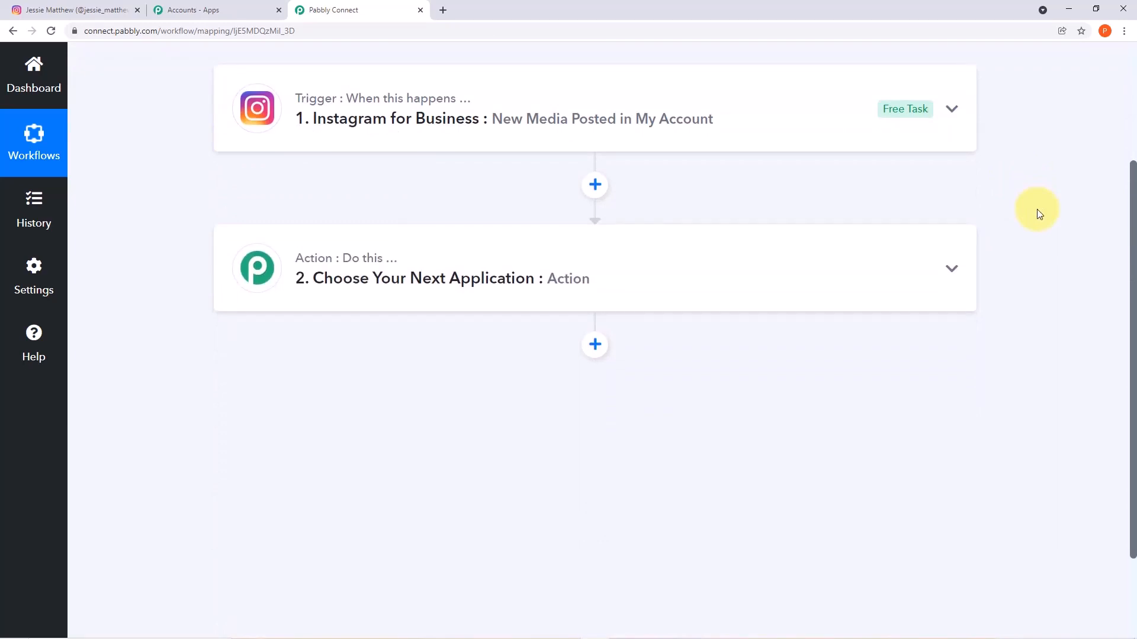
{"action": "left_click", "coordinate": [701, 260]}
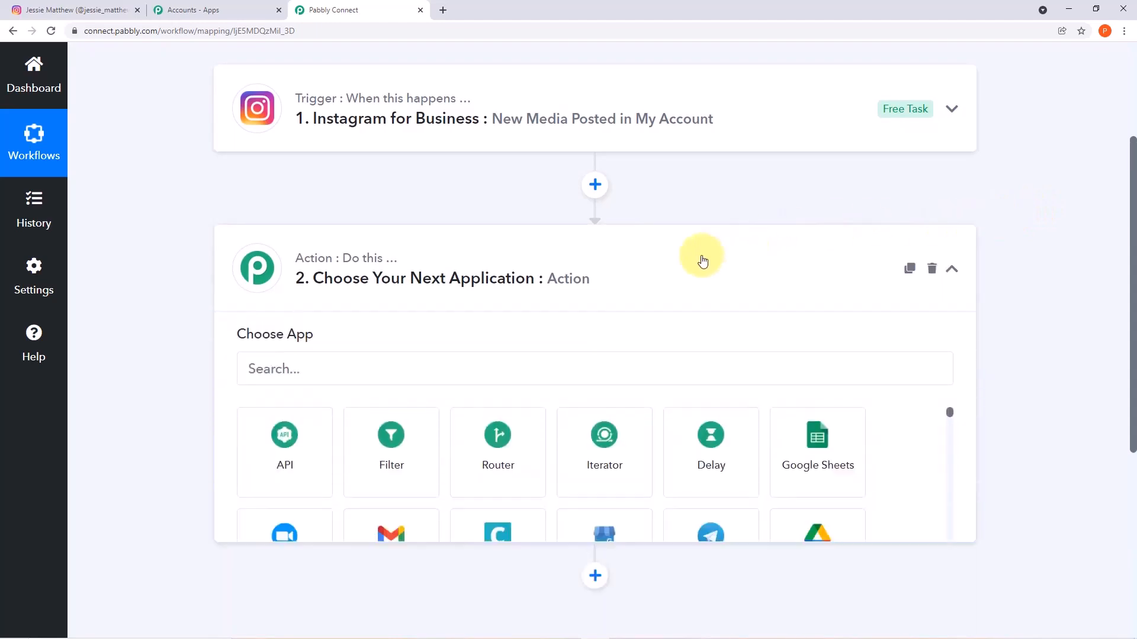
{"action": "scroll", "coordinate": [532, 278], "scroll_direction": "down", "scroll_amount": 1}
{"action": "left_click", "coordinate": [475, 308]}
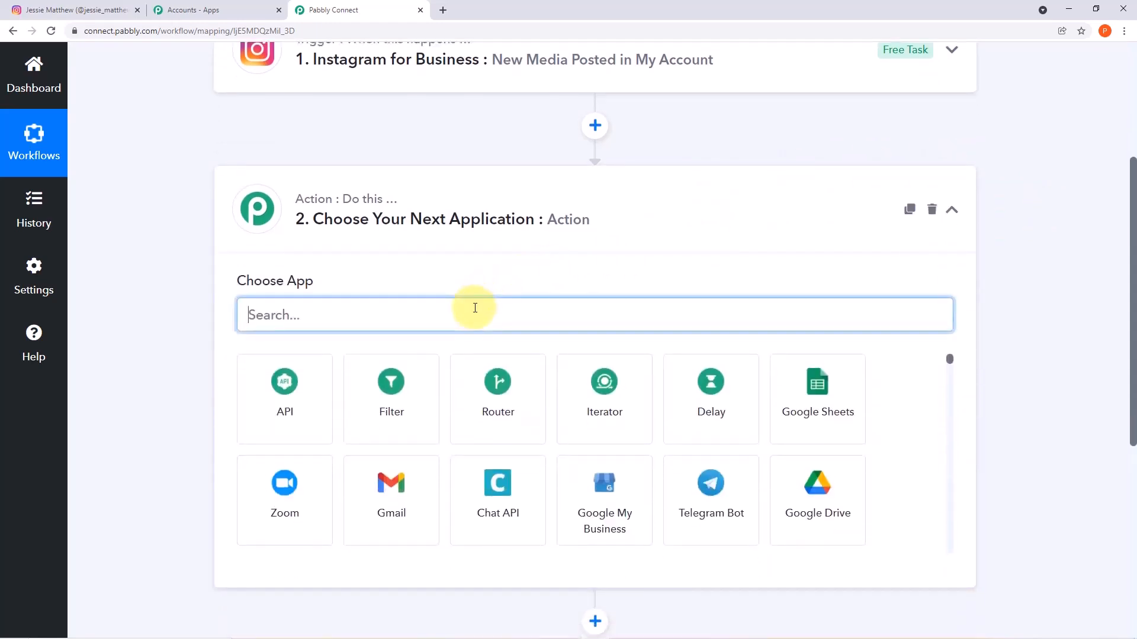
{"action": "type", "text": "goo"}
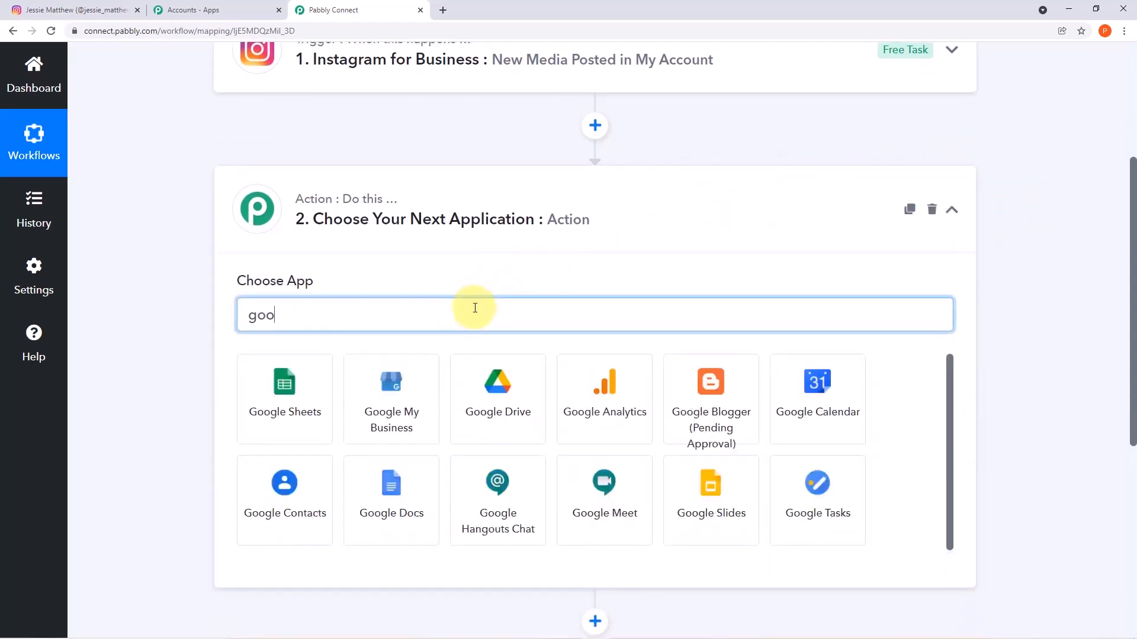
{"action": "type", "text": "gle my"}
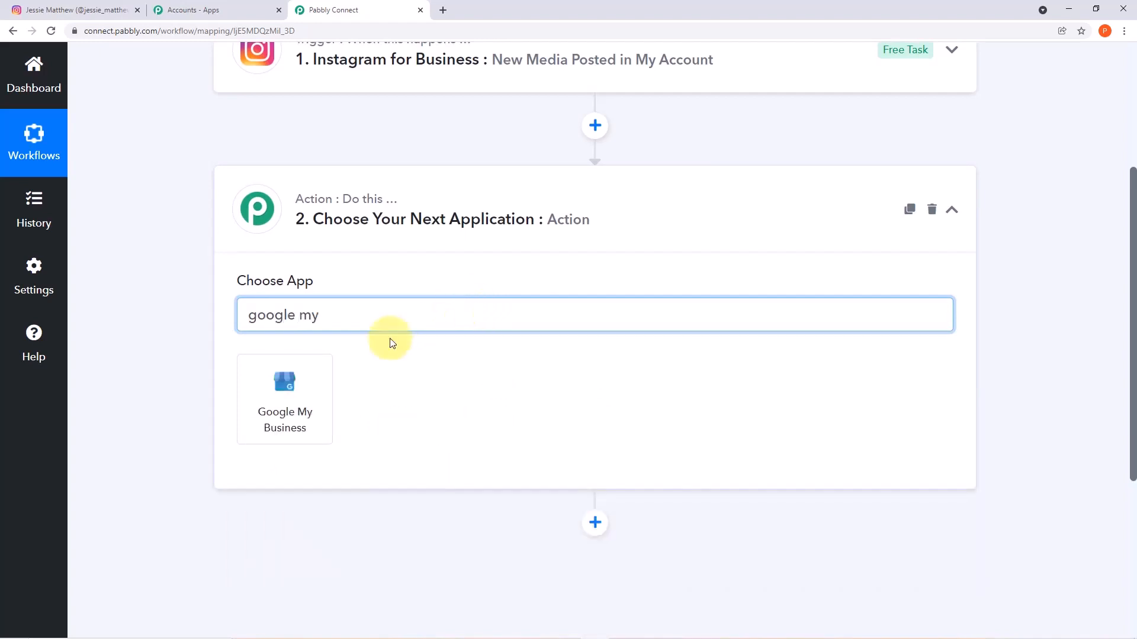
{"action": "left_click", "coordinate": [308, 389]}
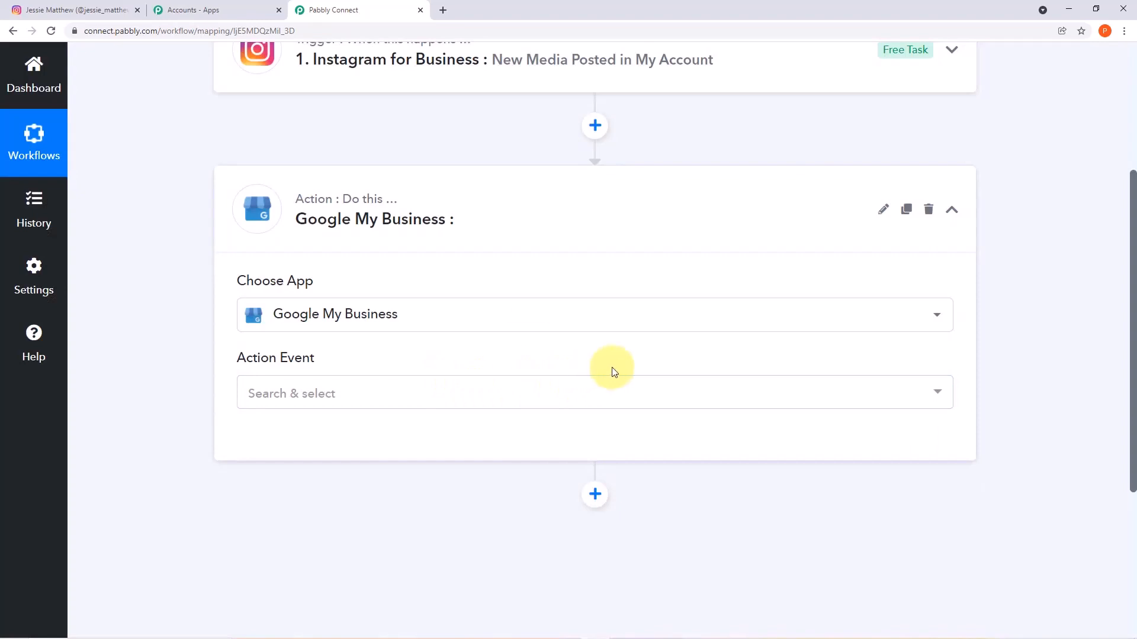
Set the Google My Business action event to Upload Media Photo
{"action": "left_click", "coordinate": [937, 396]}
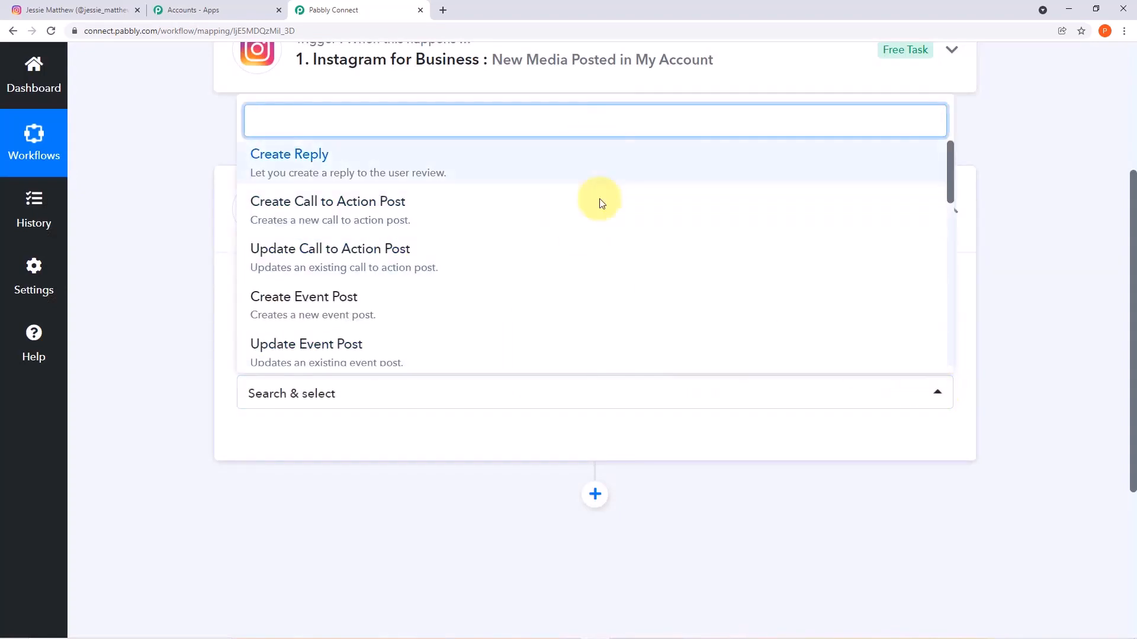
{"action": "scroll", "coordinate": [641, 239], "scroll_direction": "down", "scroll_amount": 8}
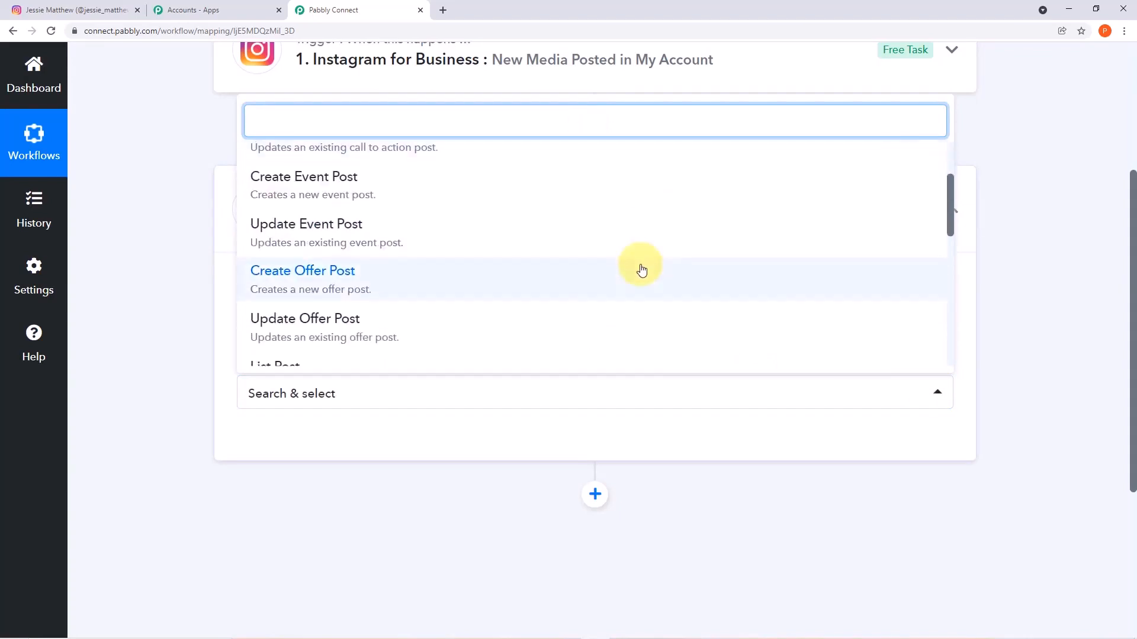
{"action": "scroll", "coordinate": [642, 268], "scroll_direction": "down", "scroll_amount": 2}
{"action": "scroll", "coordinate": [532, 252], "scroll_direction": "up", "scroll_amount": 3}
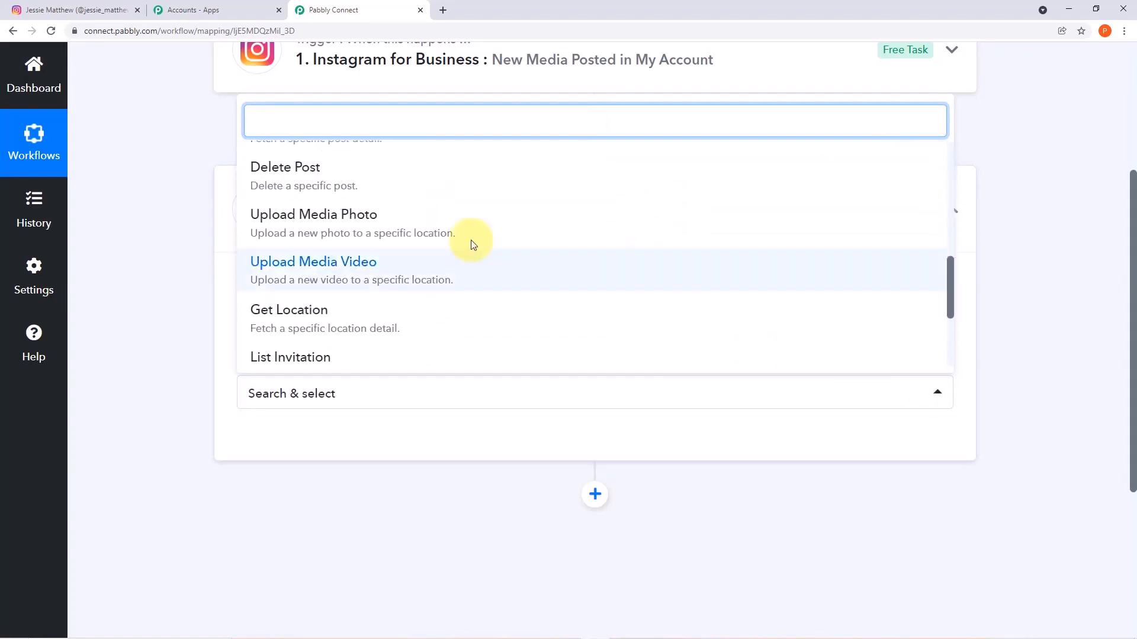
{"action": "left_click", "coordinate": [357, 231]}
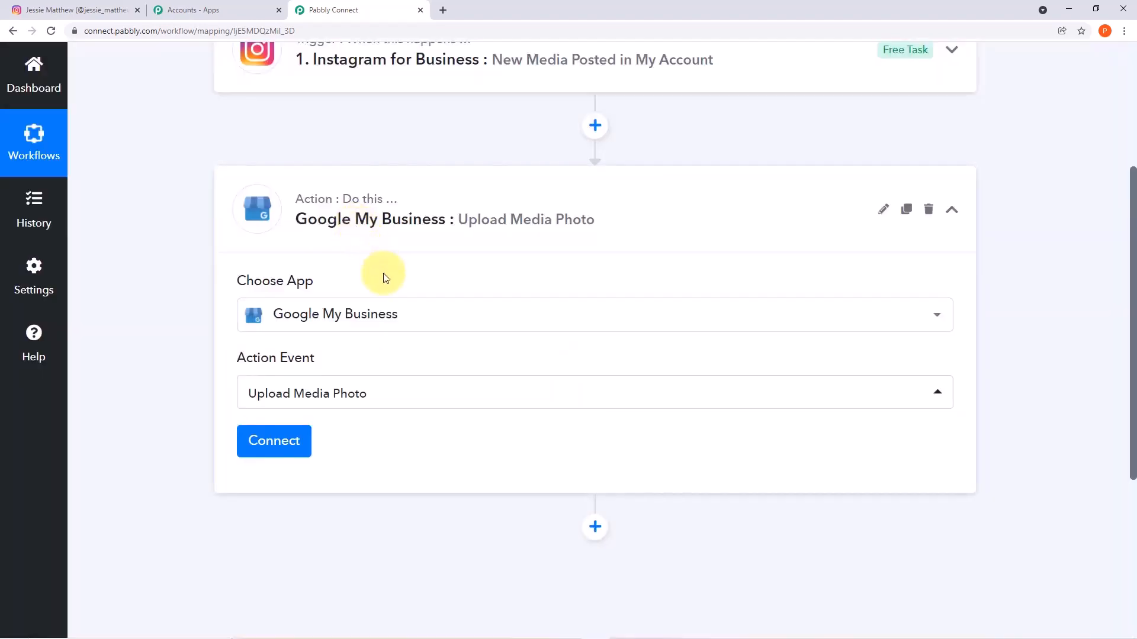
Add a new Google My Business connection and authorize Pabbly's access with the listed Google account
{"action": "left_click", "coordinate": [304, 447]}
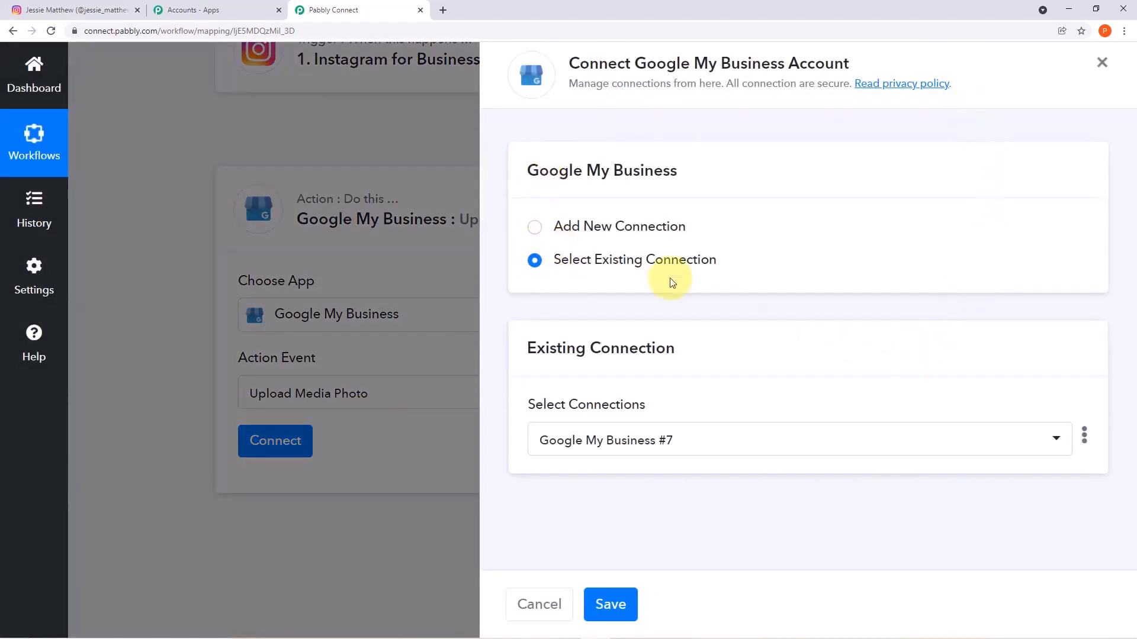
{"action": "left_click", "coordinate": [532, 228]}
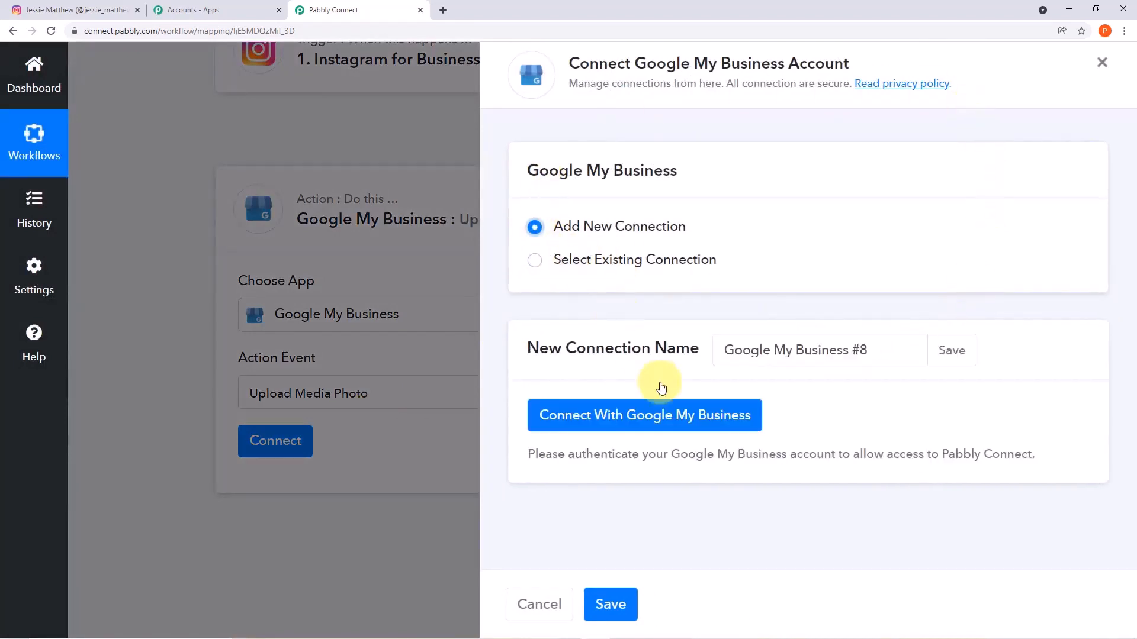
{"action": "left_click", "coordinate": [667, 420]}
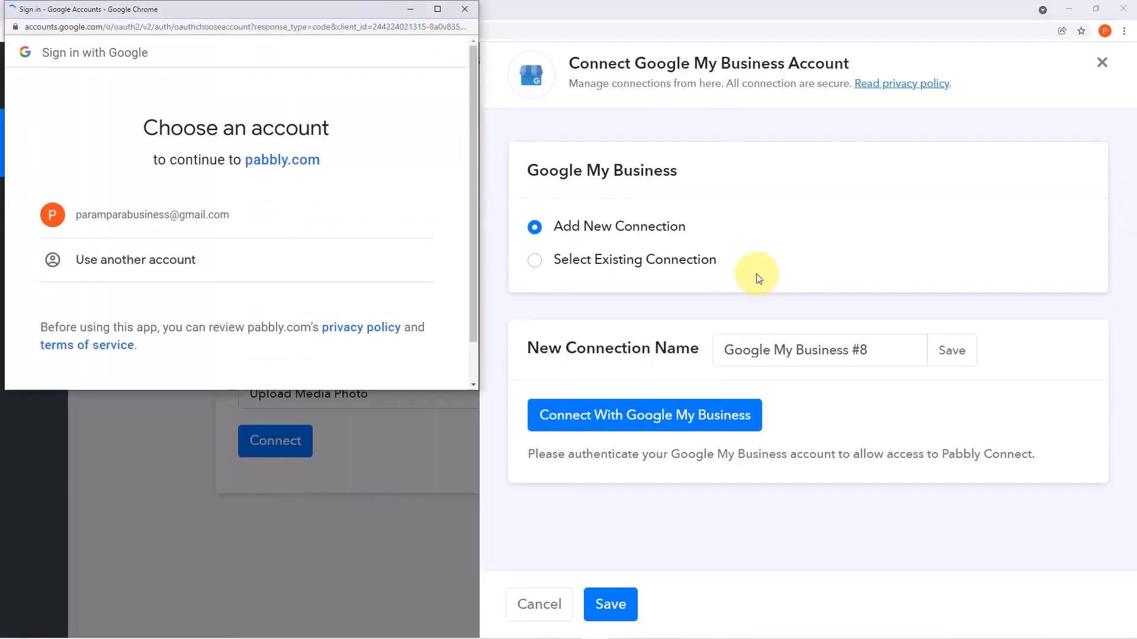
{"action": "left_click", "coordinate": [243, 232]}
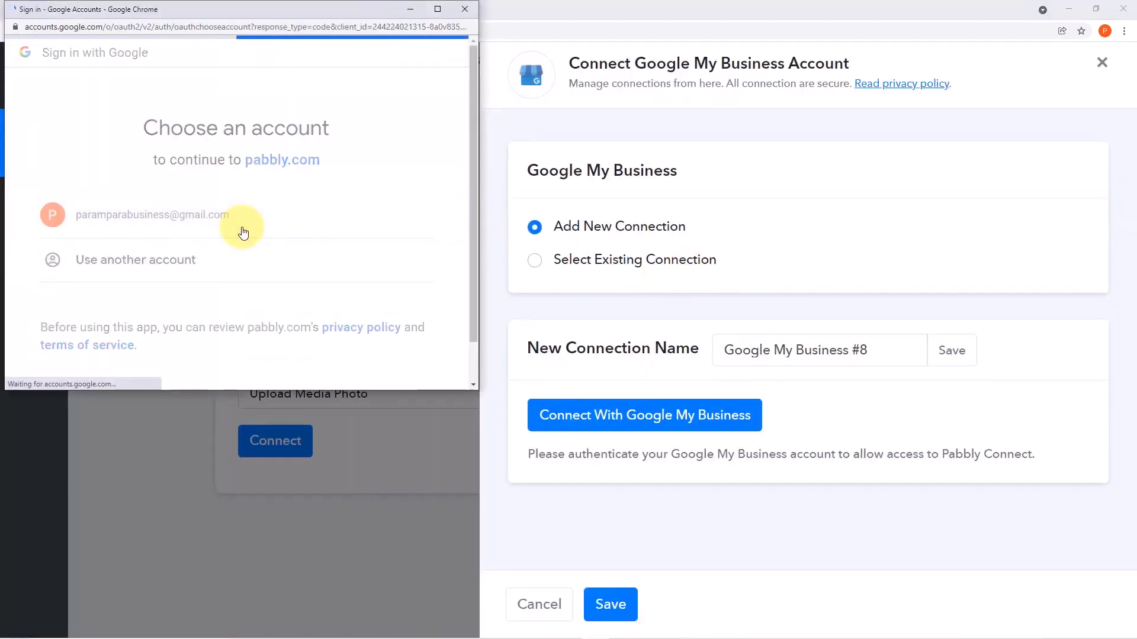
{"action": "scroll", "coordinate": [243, 232], "scroll_direction": "down", "scroll_amount": 2}
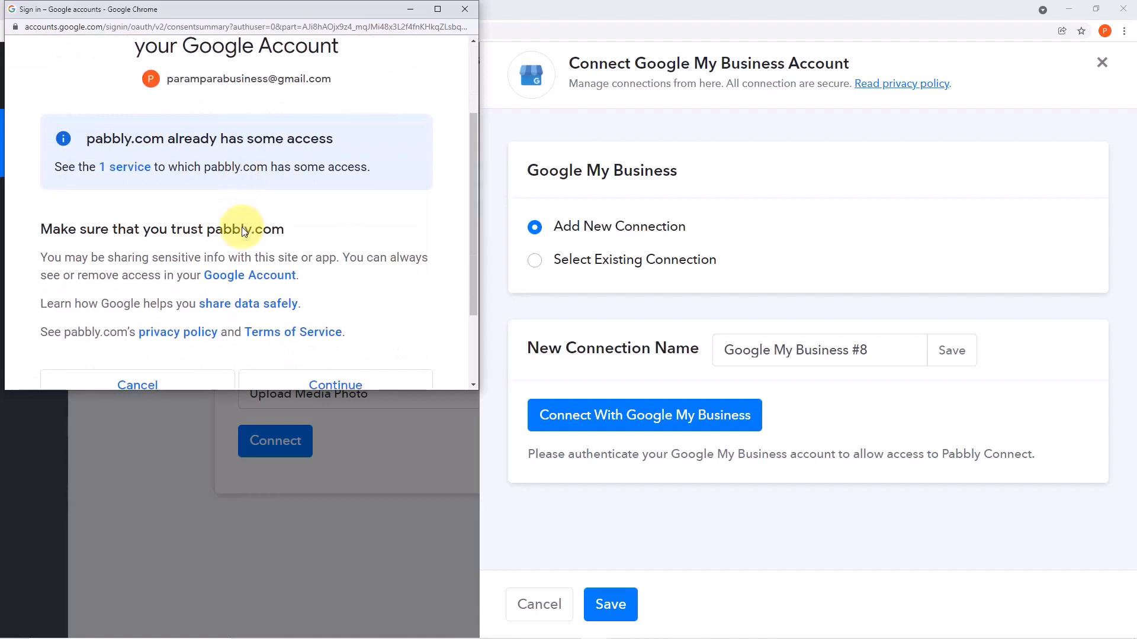
{"action": "scroll", "coordinate": [243, 232], "scroll_direction": "down", "scroll_amount": 1}
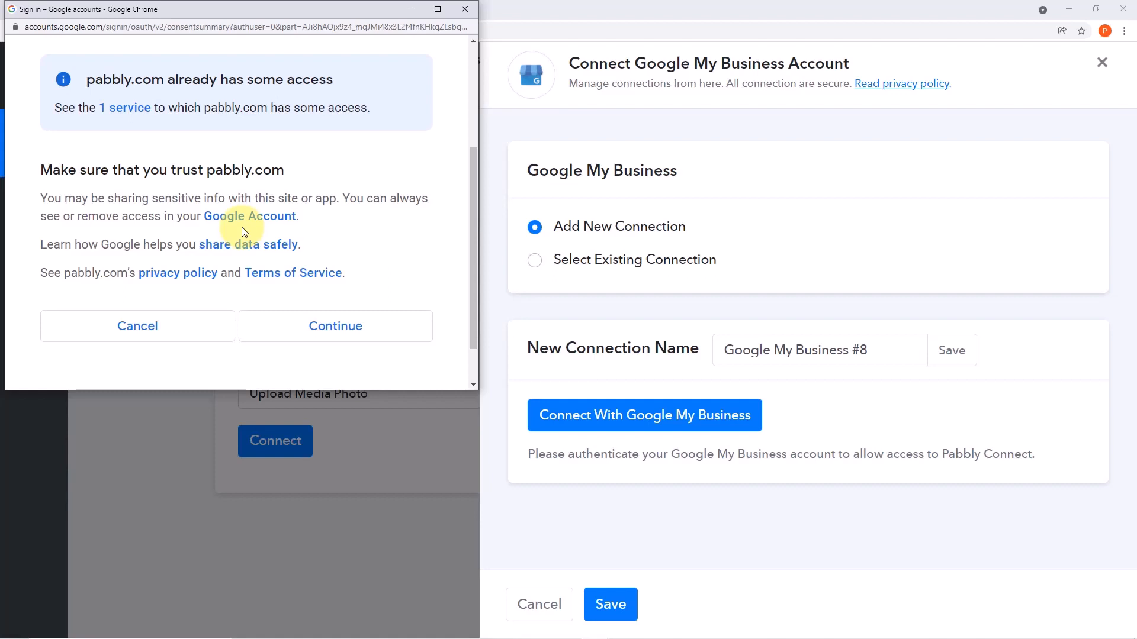
{"action": "scroll", "coordinate": [243, 232], "scroll_direction": "down", "scroll_amount": 1}
{"action": "left_click", "coordinate": [354, 289]}
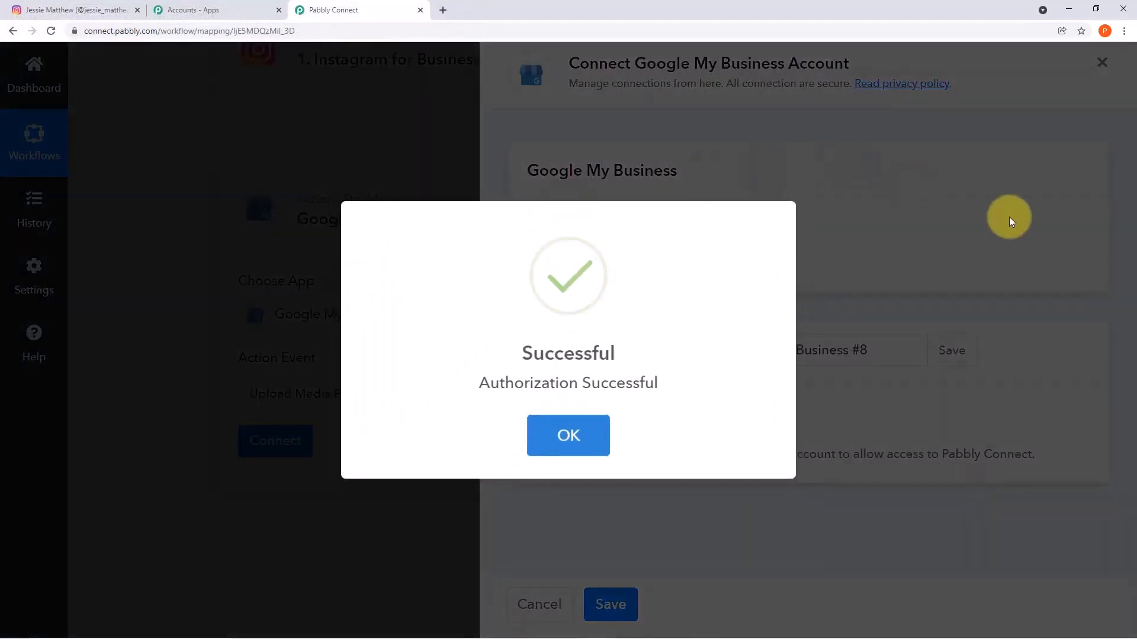
Review the upload action's Account, Location, Source URL and Association Category fields, and expand the Instagram trigger step again
{"action": "scroll", "coordinate": [718, 389], "scroll_direction": "down", "scroll_amount": 3}
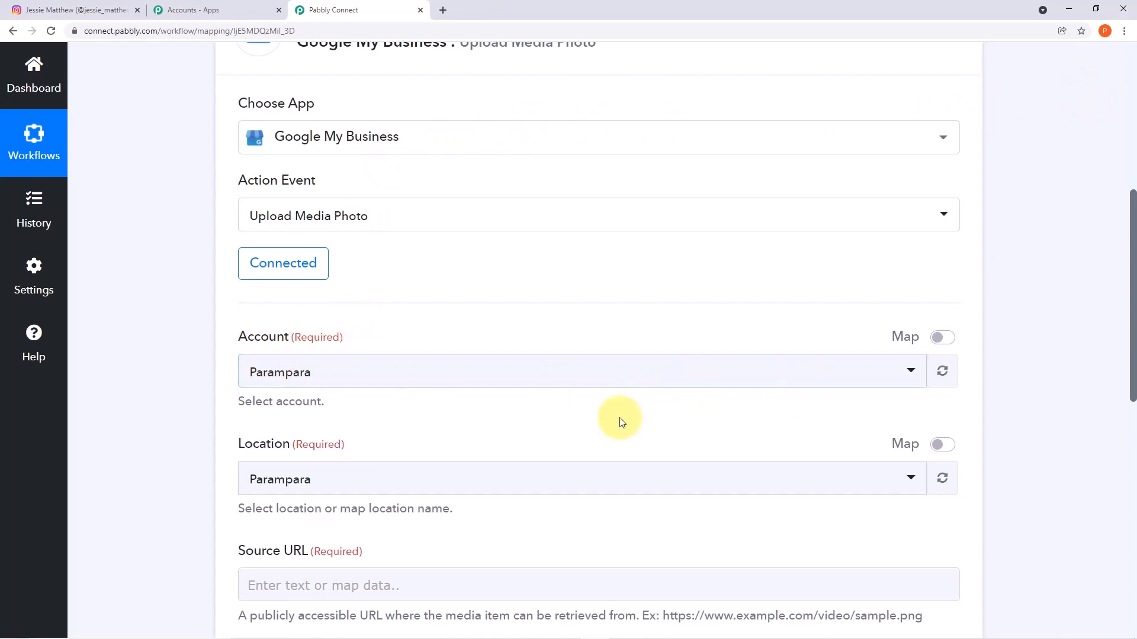
{"action": "scroll", "coordinate": [660, 436], "scroll_direction": "down", "scroll_amount": 3}
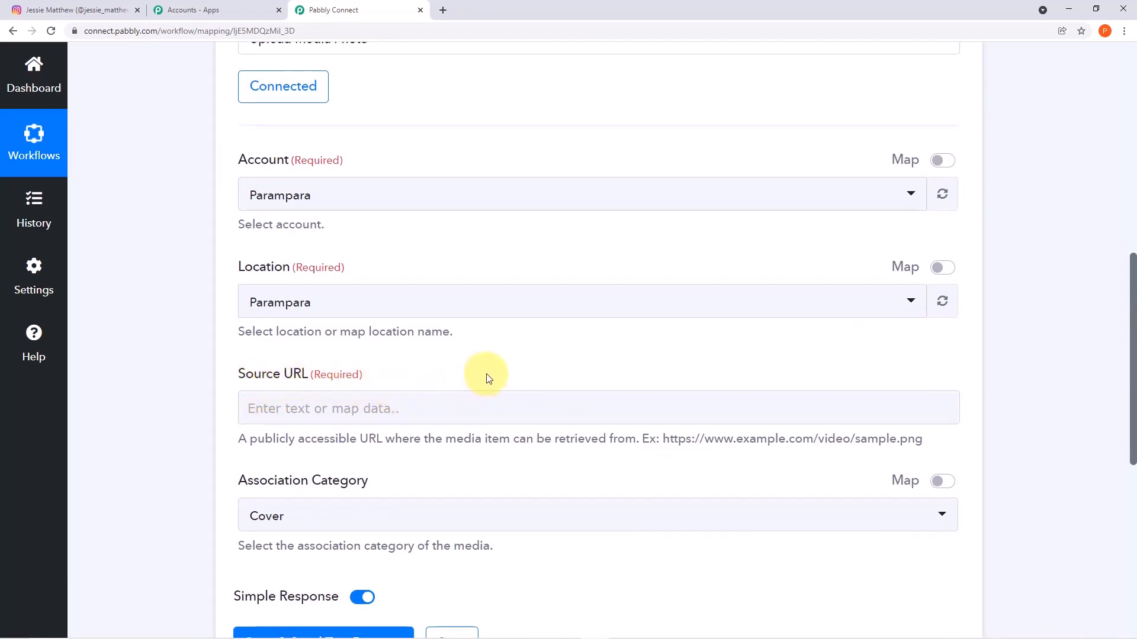
{"action": "scroll", "coordinate": [512, 377], "scroll_direction": "up", "scroll_amount": 4}
{"action": "scroll", "coordinate": [512, 377], "scroll_direction": "up", "scroll_amount": 6}
{"action": "left_click", "coordinate": [764, 299]}
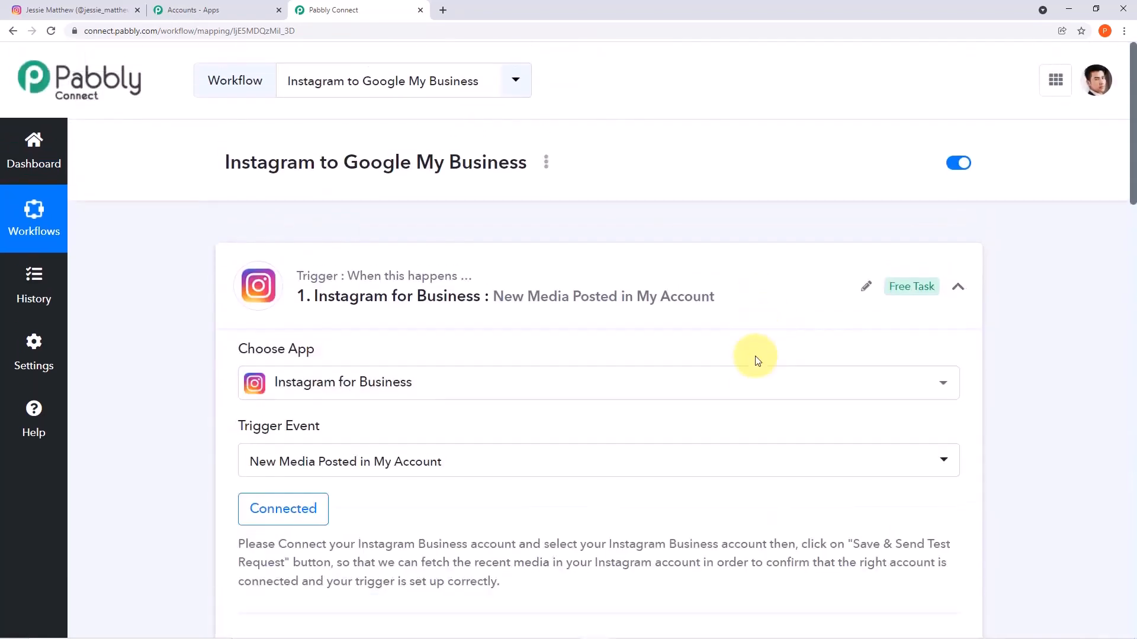
Map the Media Url from the Instagram for Business trigger response into the upload action's Source URL
{"action": "scroll", "coordinate": [754, 361], "scroll_direction": "down", "scroll_amount": 6}
{"action": "scroll", "coordinate": [753, 388], "scroll_direction": "down", "scroll_amount": 6}
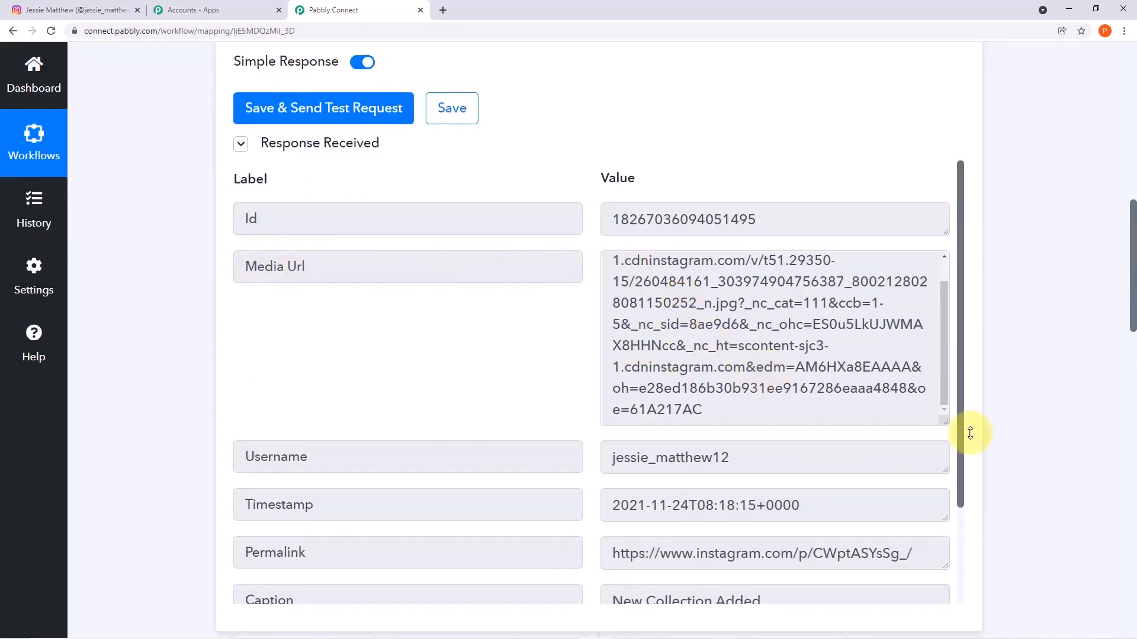
{"action": "scroll", "coordinate": [1014, 460], "scroll_direction": "down", "scroll_amount": 10}
{"action": "scroll", "coordinate": [554, 424], "scroll_direction": "down", "scroll_amount": 3}
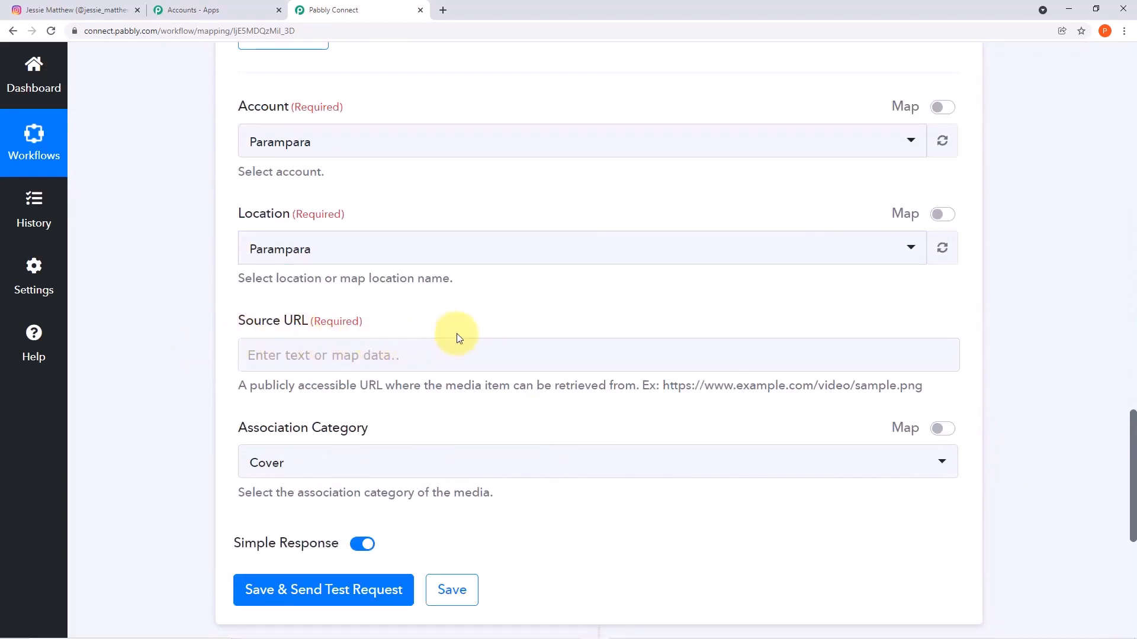
{"action": "left_click", "coordinate": [432, 355]}
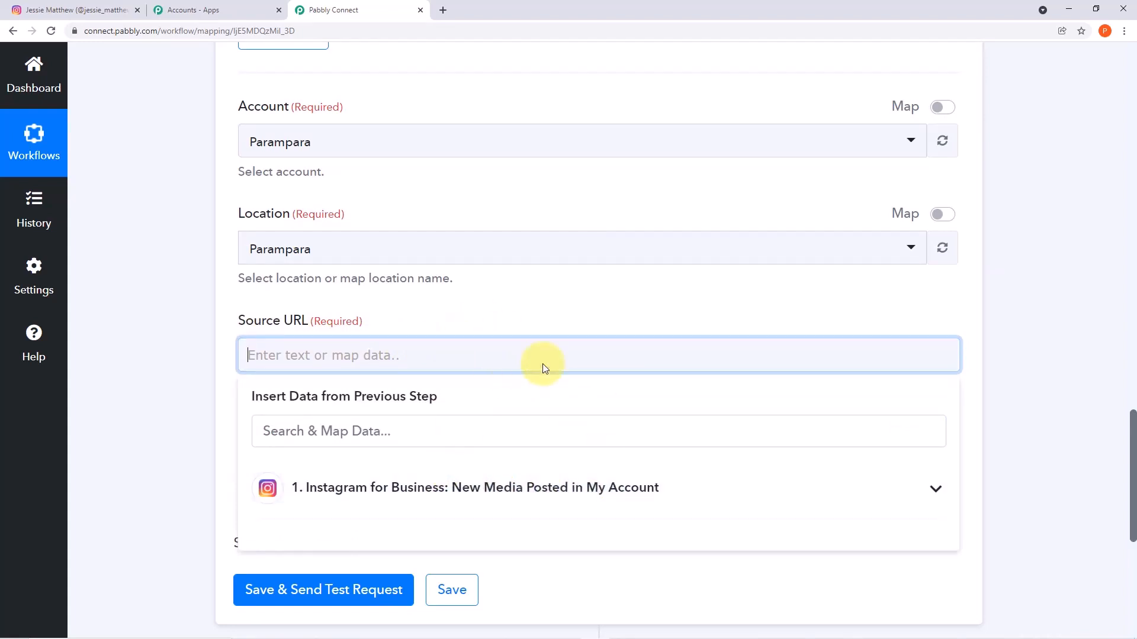
{"action": "left_click", "coordinate": [584, 505]}
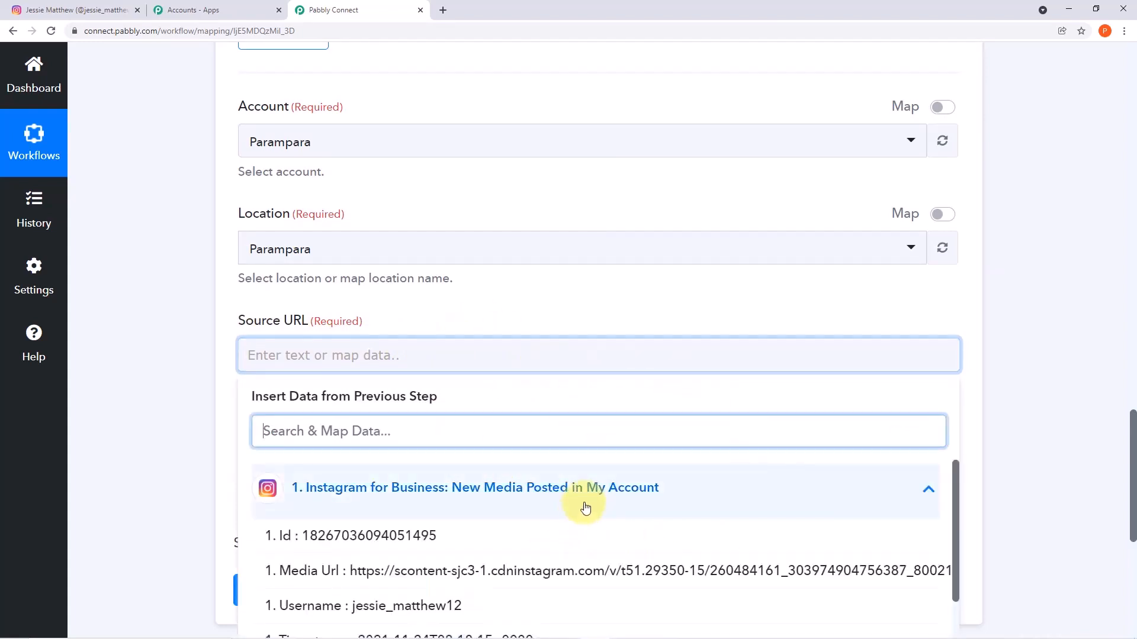
{"action": "scroll", "coordinate": [585, 503], "scroll_direction": "down", "scroll_amount": 2}
{"action": "scroll", "coordinate": [585, 504], "scroll_direction": "up", "scroll_amount": 1}
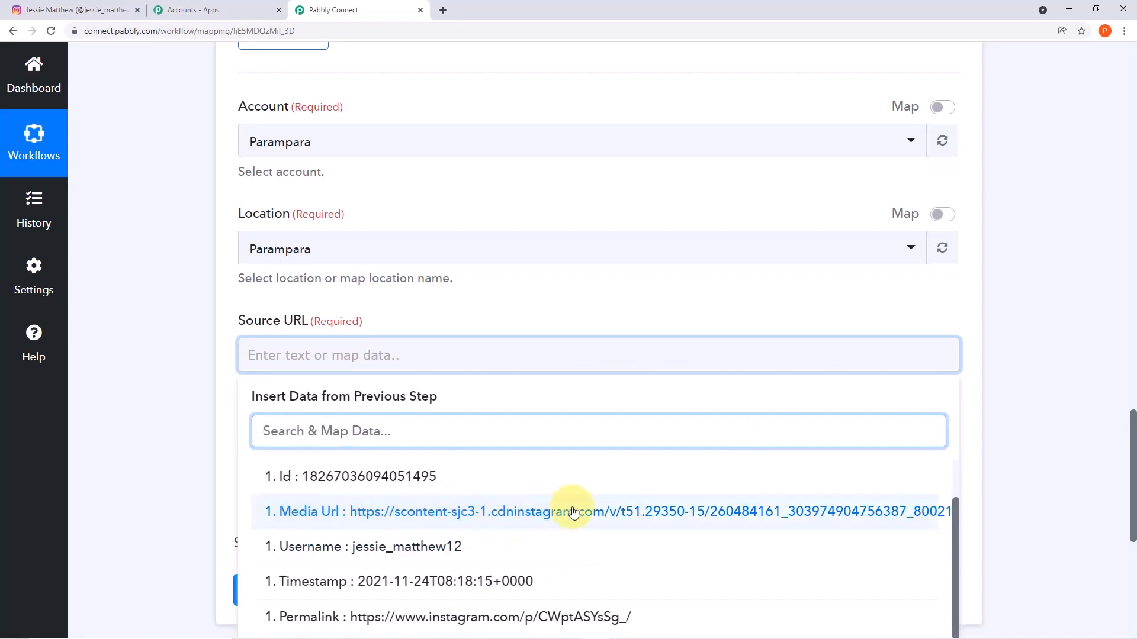
{"action": "left_click", "coordinate": [620, 512]}
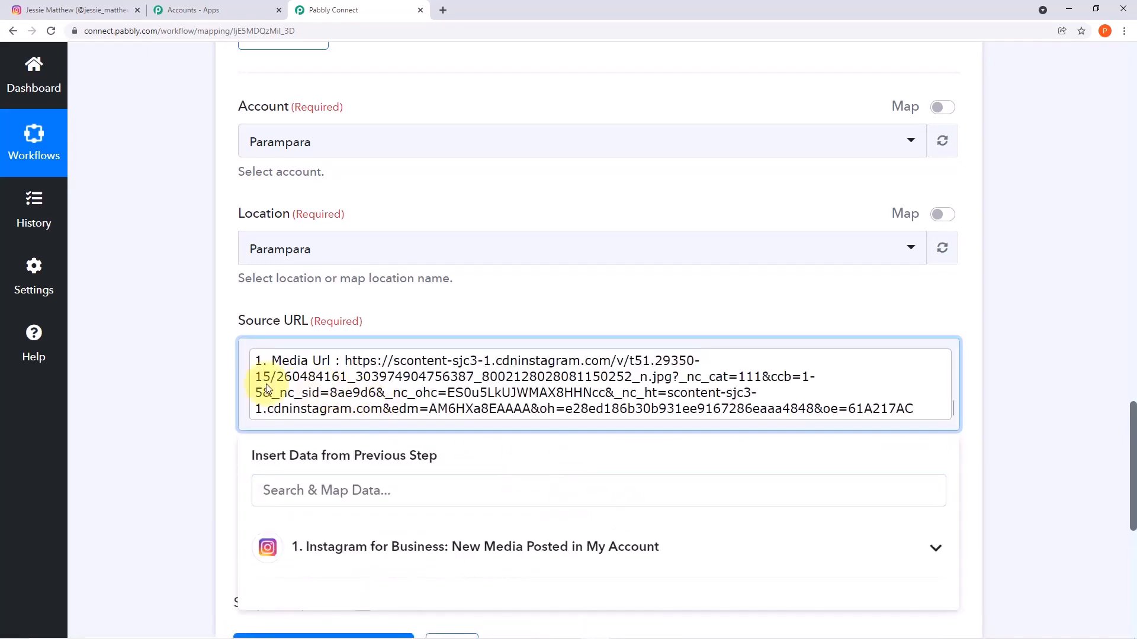
{"action": "left_click", "coordinate": [215, 375]}
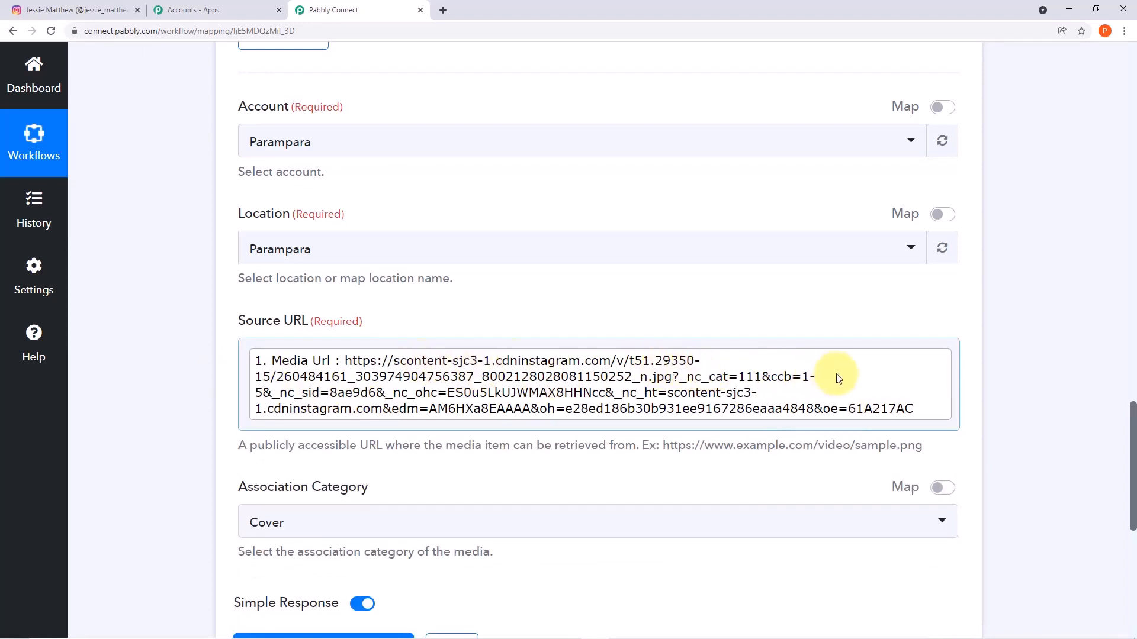
{"action": "left_click", "coordinate": [1089, 379]}
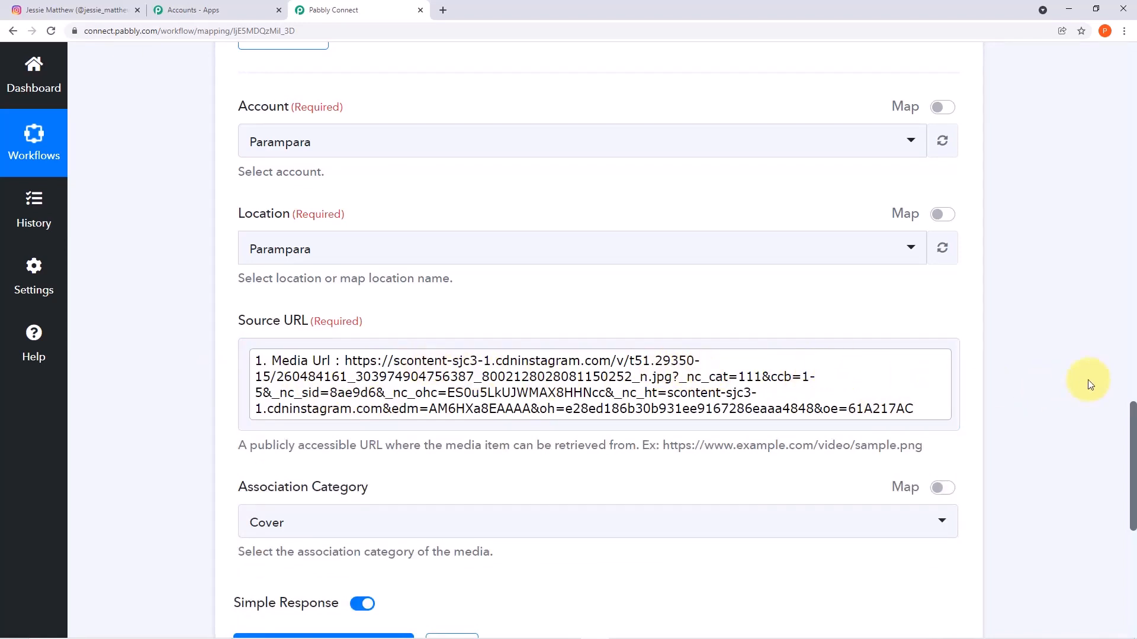
Set the Association Category of the uploaded media to Product
{"action": "scroll", "coordinate": [1078, 380], "scroll_direction": "down", "scroll_amount": 2}
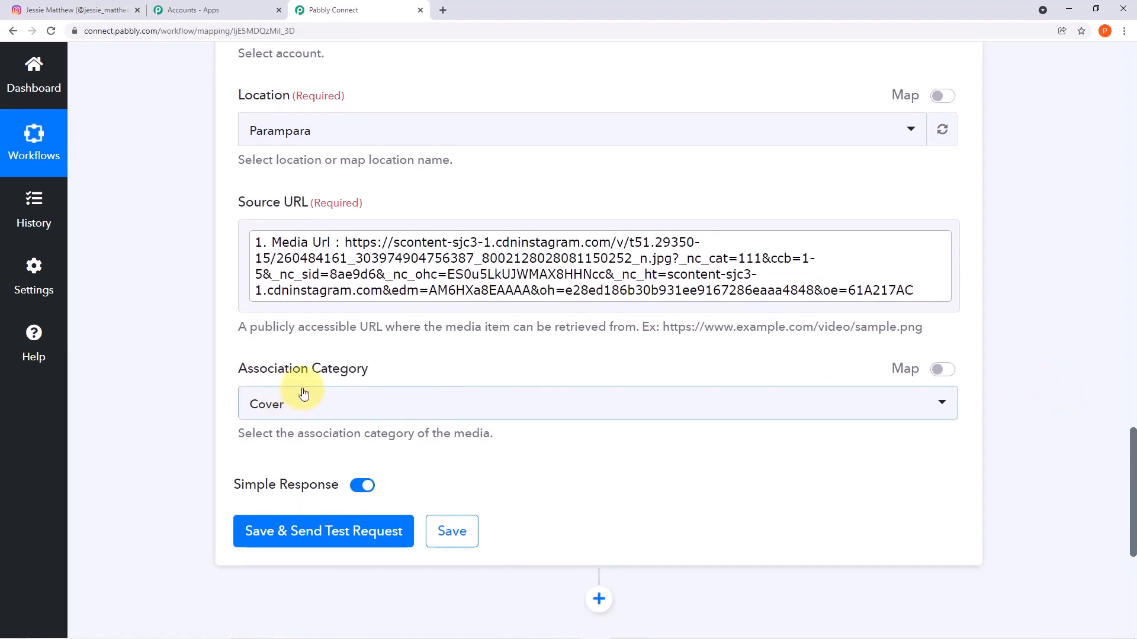
{"action": "left_click", "coordinate": [940, 406]}
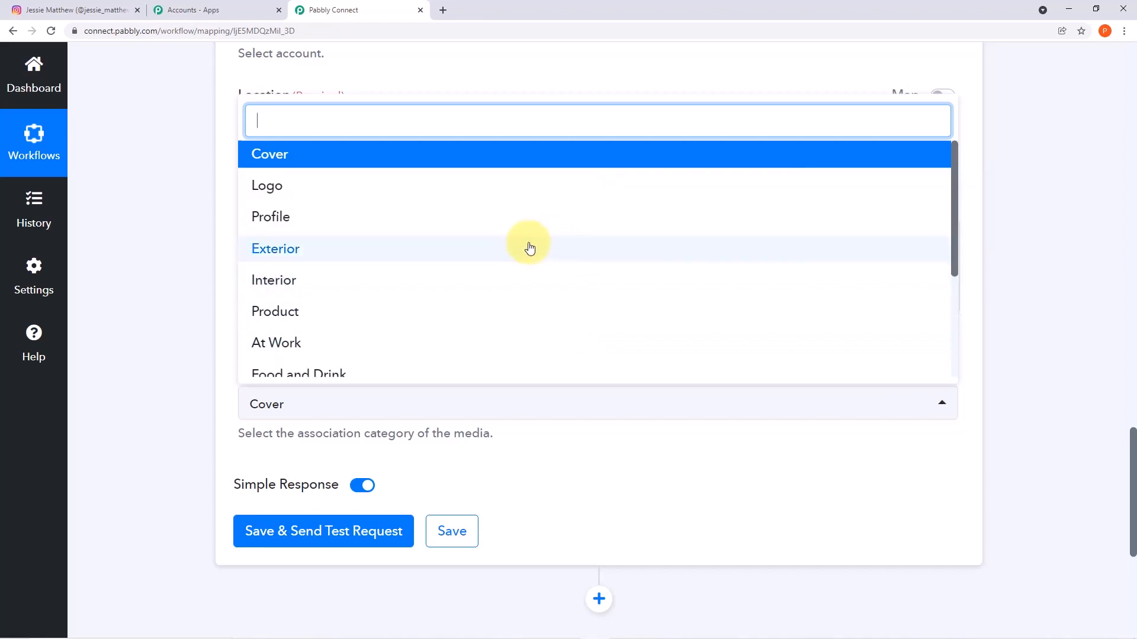
{"action": "scroll", "coordinate": [521, 252], "scroll_direction": "down", "scroll_amount": 4}
{"action": "scroll", "coordinate": [516, 257], "scroll_direction": "up", "scroll_amount": 4}
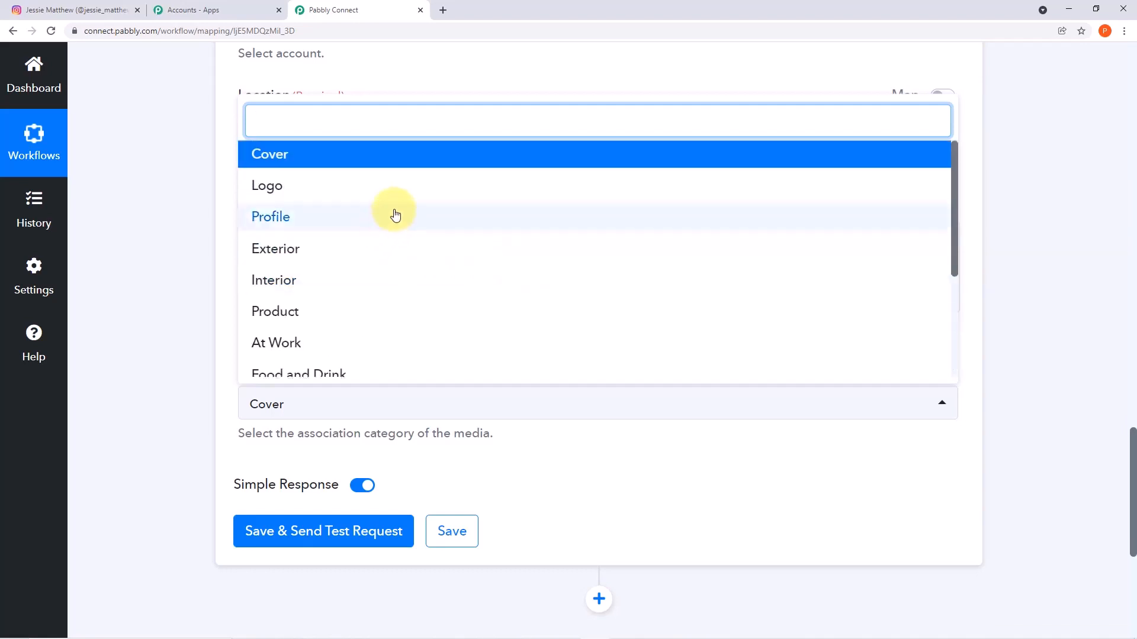
{"action": "left_click", "coordinate": [393, 310]}
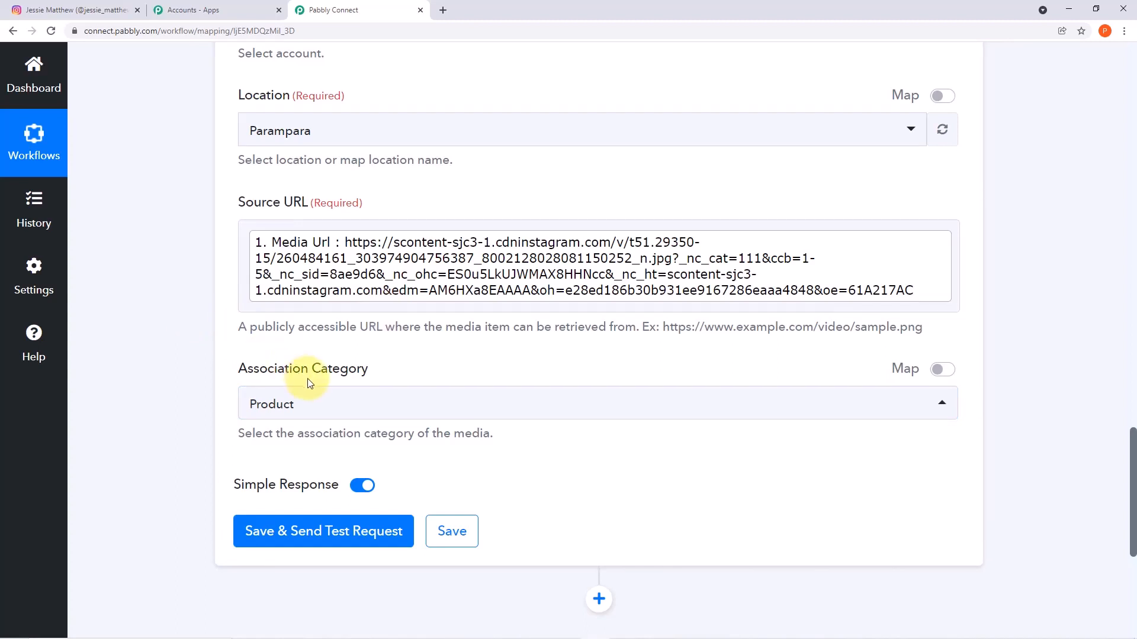
Save the Google My Business upload action, send a test request, and review the response fields
{"action": "left_click", "coordinate": [317, 543]}
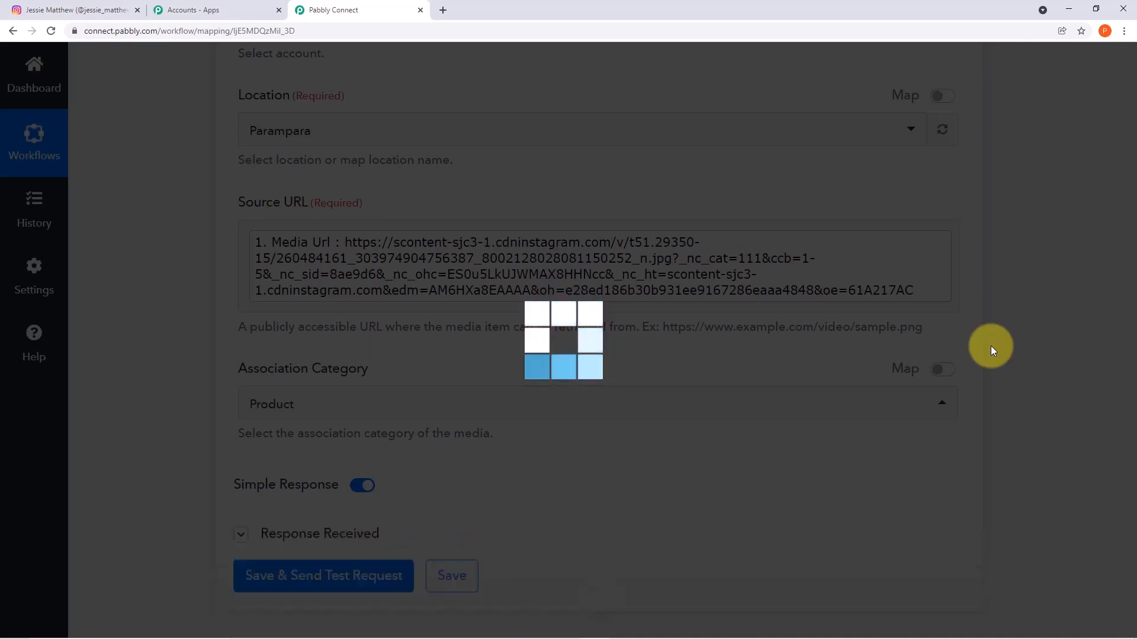
{"action": "scroll", "coordinate": [986, 358], "scroll_direction": "down", "scroll_amount": 3}
{"action": "scroll", "coordinate": [987, 357], "scroll_direction": "down", "scroll_amount": 5}
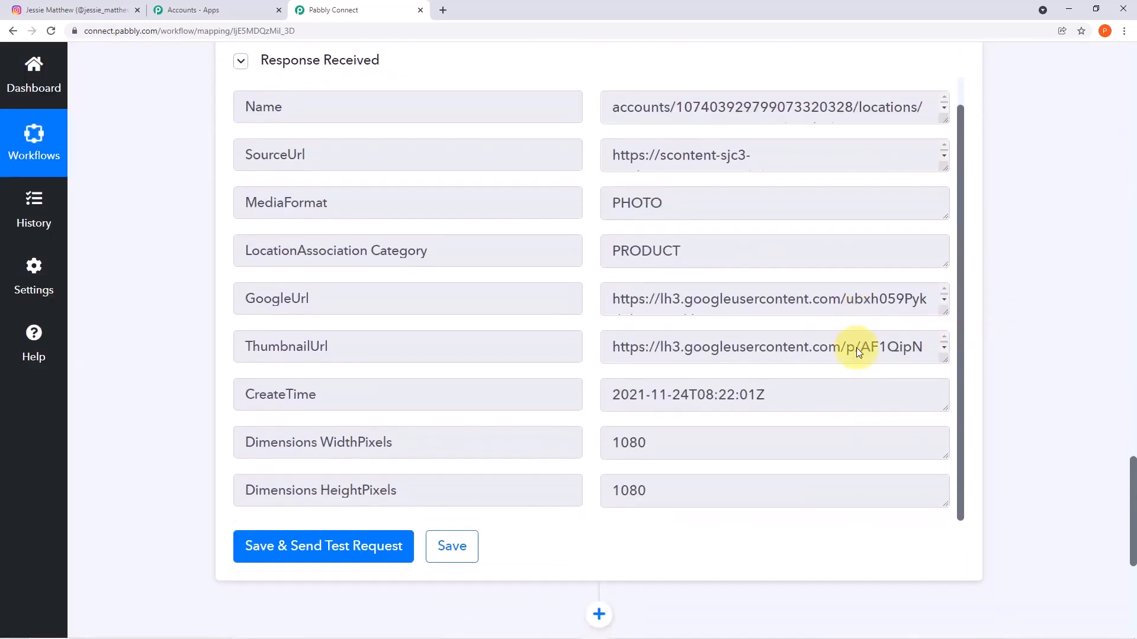
{"action": "scroll", "coordinate": [856, 347], "scroll_direction": "up", "scroll_amount": 1}
{"action": "scroll", "coordinate": [857, 348], "scroll_direction": "up", "scroll_amount": 3}
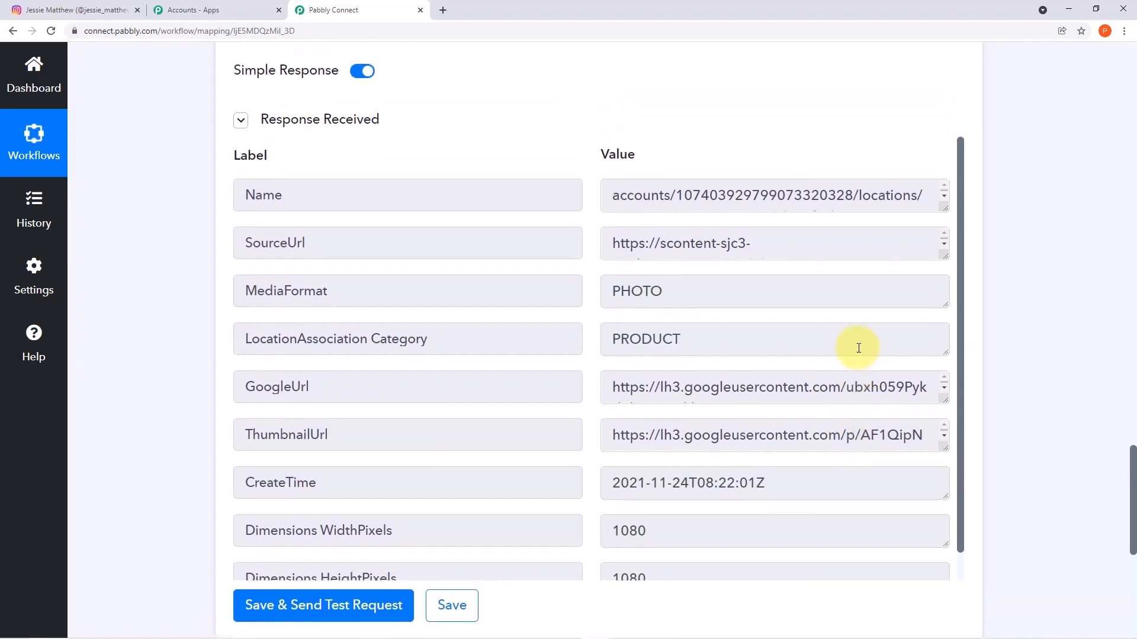
{"action": "scroll", "coordinate": [860, 347], "scroll_direction": "up", "scroll_amount": 2}
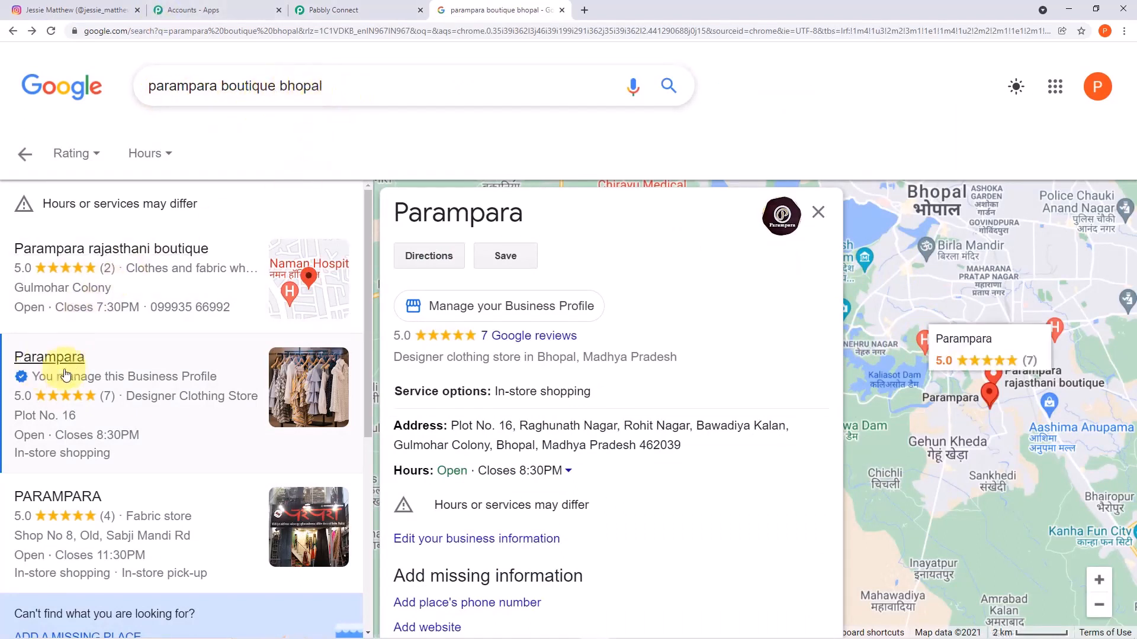
Check the photos on the Parampara business listing in Google Search, viewing the red dress photo full size before returning to the listing
{"action": "scroll", "coordinate": [567, 348], "scroll_direction": "down", "scroll_amount": 4}
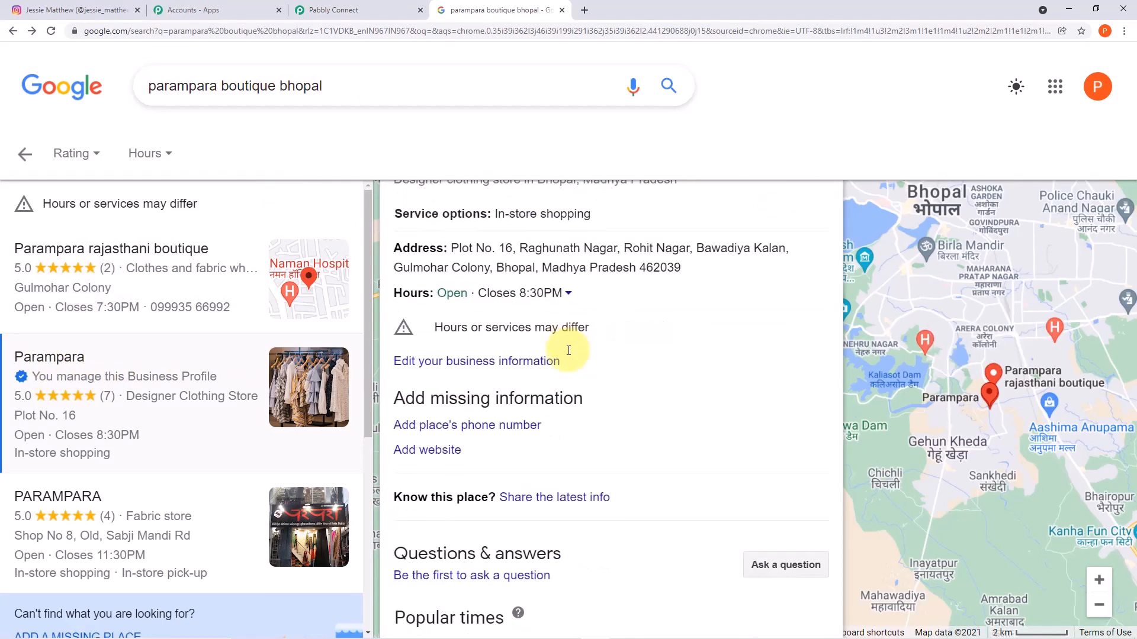
{"action": "scroll", "coordinate": [568, 350], "scroll_direction": "down", "scroll_amount": 6}
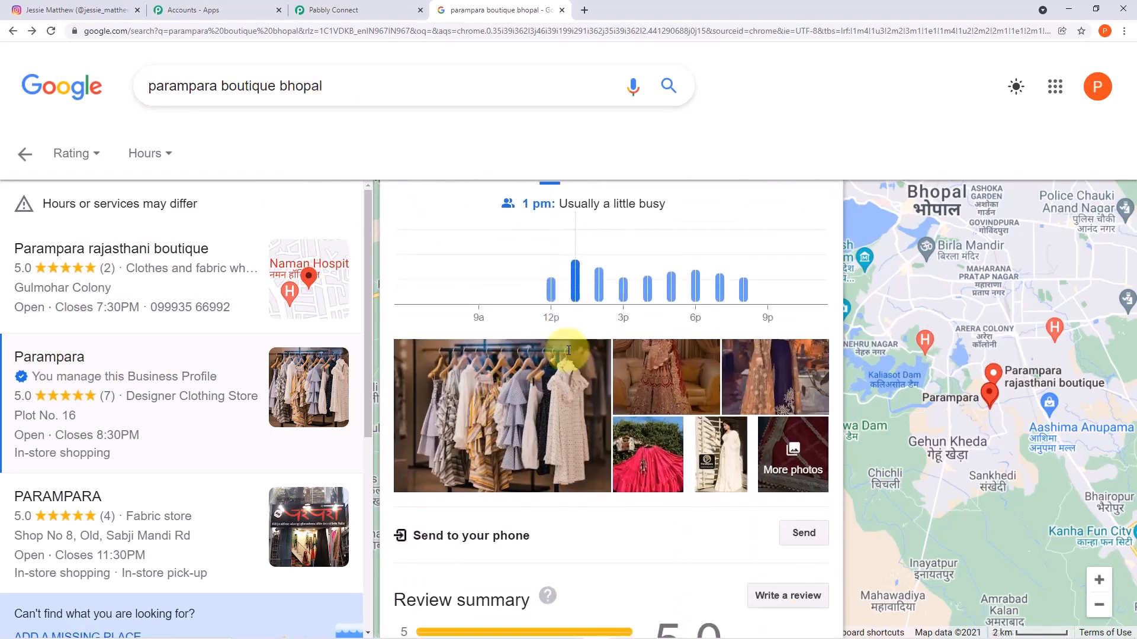
{"action": "left_click", "coordinate": [674, 386]}
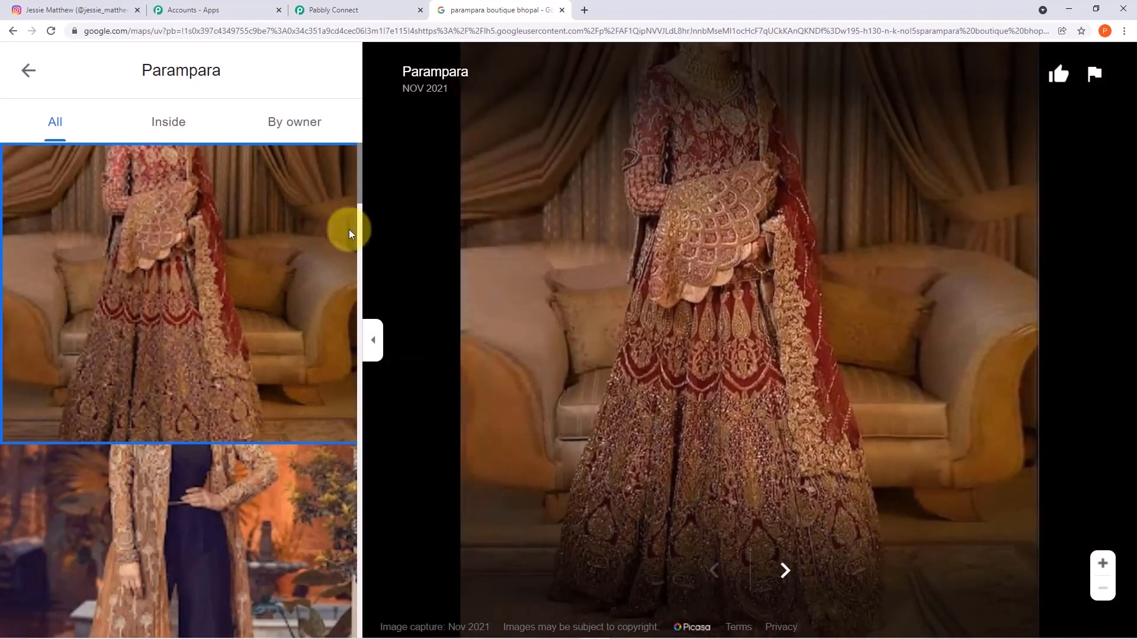
{"action": "left_click", "coordinate": [28, 70]}
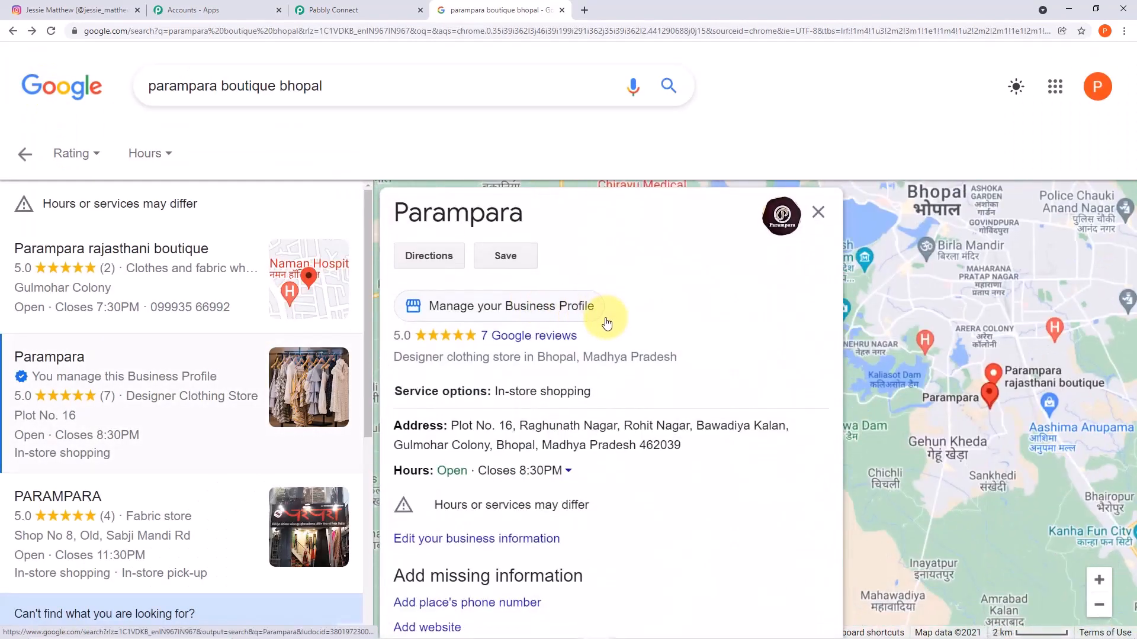
Return to the Pabbly Connect workflow and collapse both the Google My Business action and the Instagram trigger steps
{"action": "left_click", "coordinate": [360, 16]}
{"action": "scroll", "coordinate": [979, 415], "scroll_direction": "up", "scroll_amount": 3}
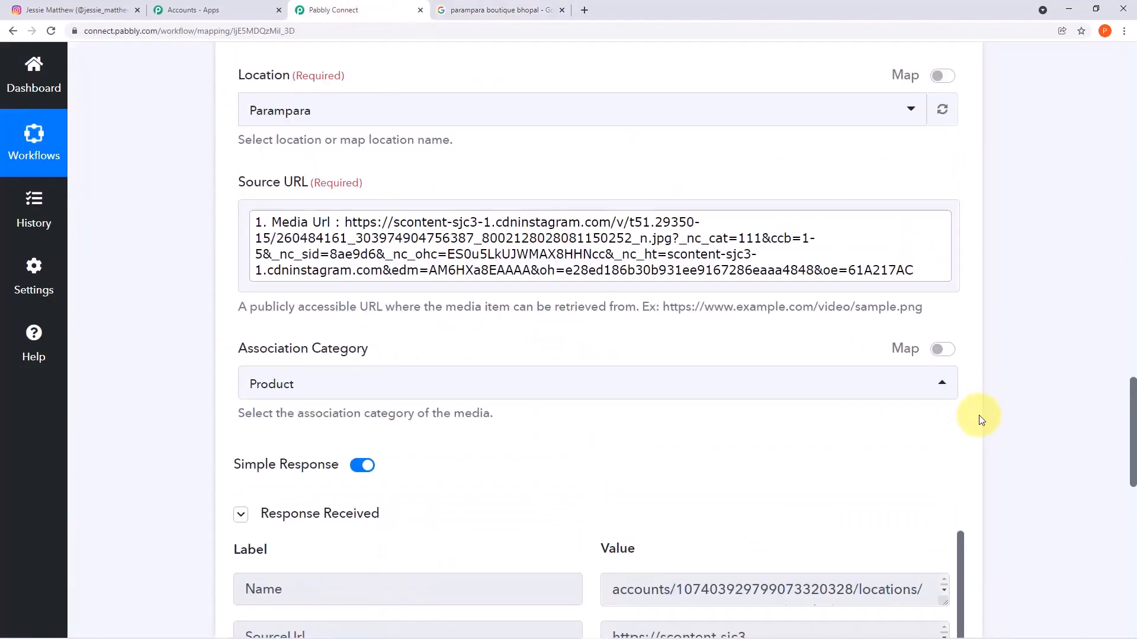
{"action": "scroll", "coordinate": [979, 414], "scroll_direction": "up", "scroll_amount": 10}
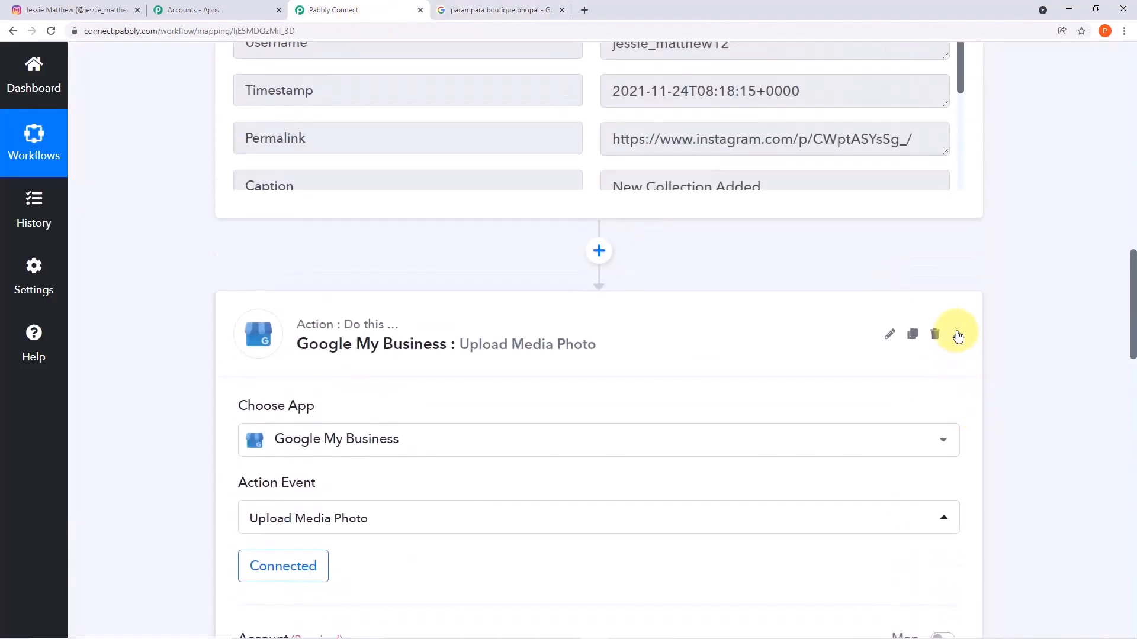
{"action": "left_click", "coordinate": [957, 336]}
{"action": "scroll", "coordinate": [951, 331], "scroll_direction": "up", "scroll_amount": 12}
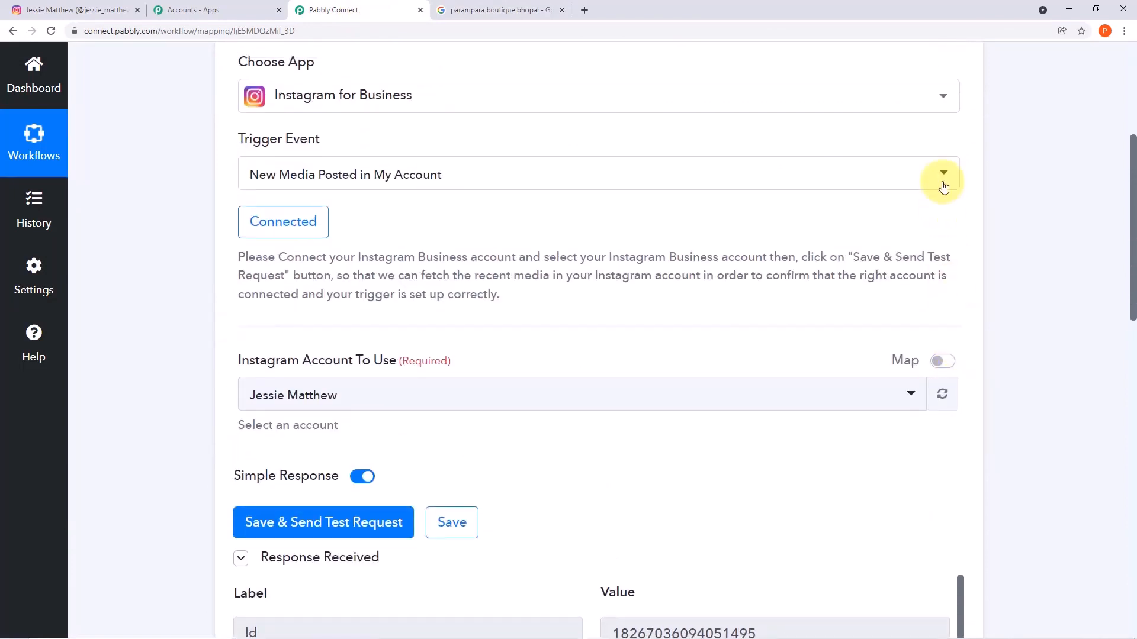
{"action": "scroll", "coordinate": [943, 178], "scroll_direction": "up", "scroll_amount": 5}
{"action": "left_click", "coordinate": [956, 232]}
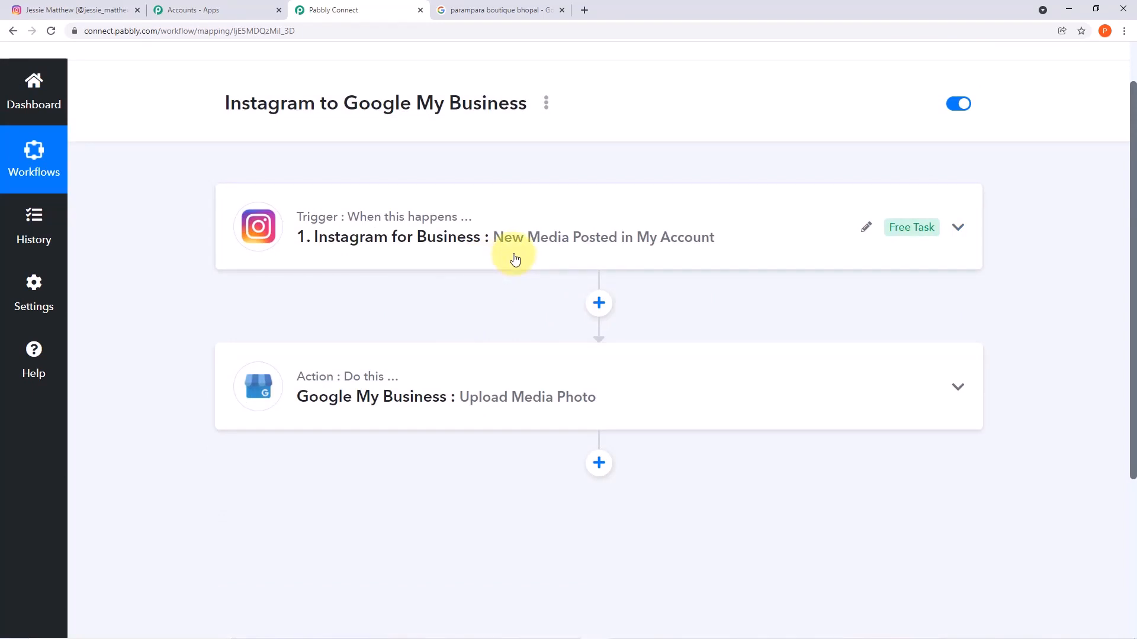
{"action": "scroll", "coordinate": [515, 259], "scroll_direction": "down", "scroll_amount": 1}
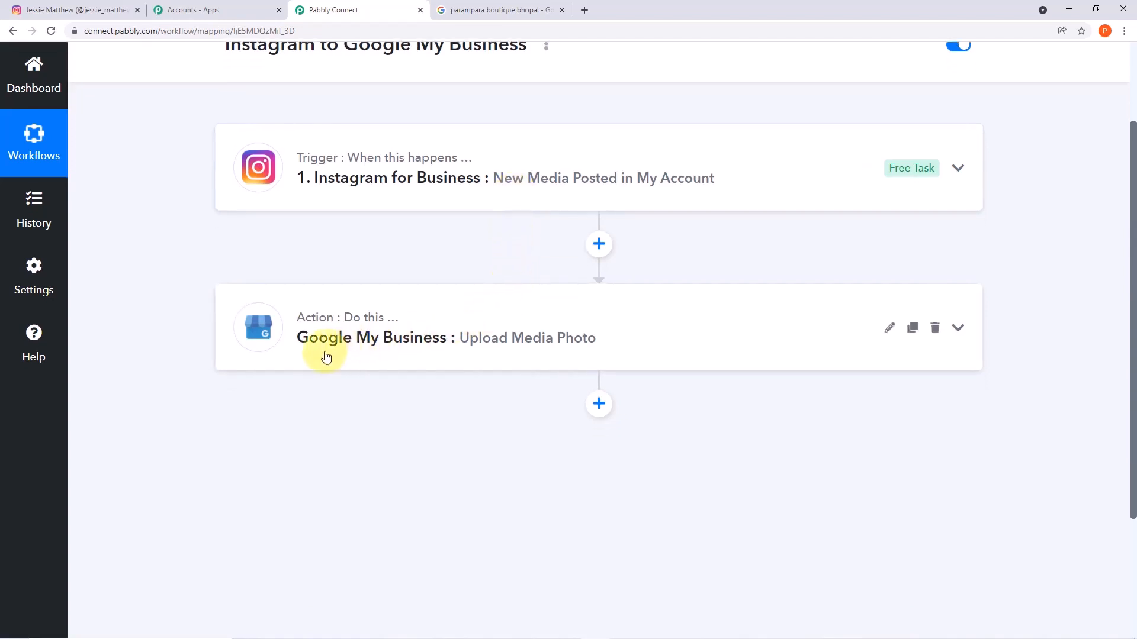
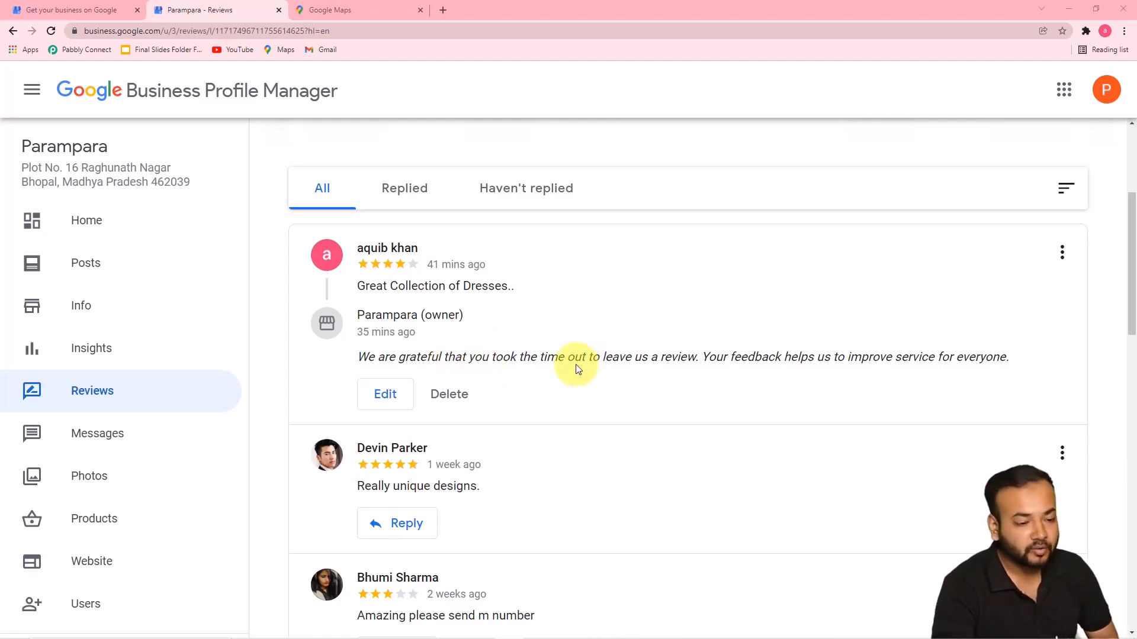
{"action": "scroll", "coordinate": [540, 319], "scroll_direction": "down", "scroll_amount": 1}
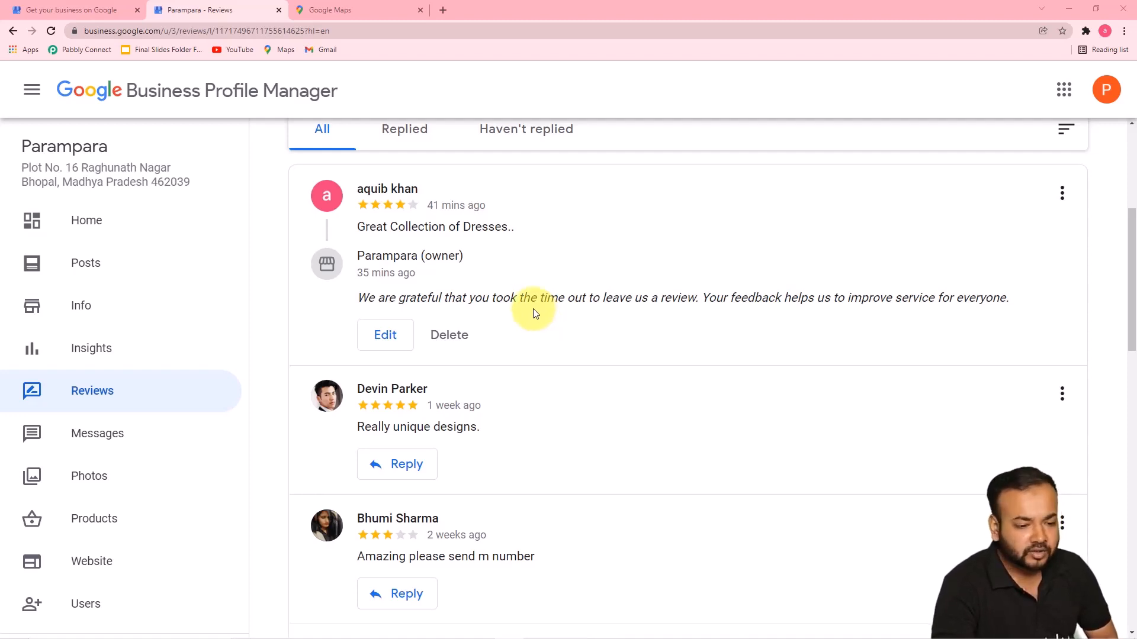
{"action": "scroll", "coordinate": [553, 312], "scroll_direction": "up", "scroll_amount": 5}
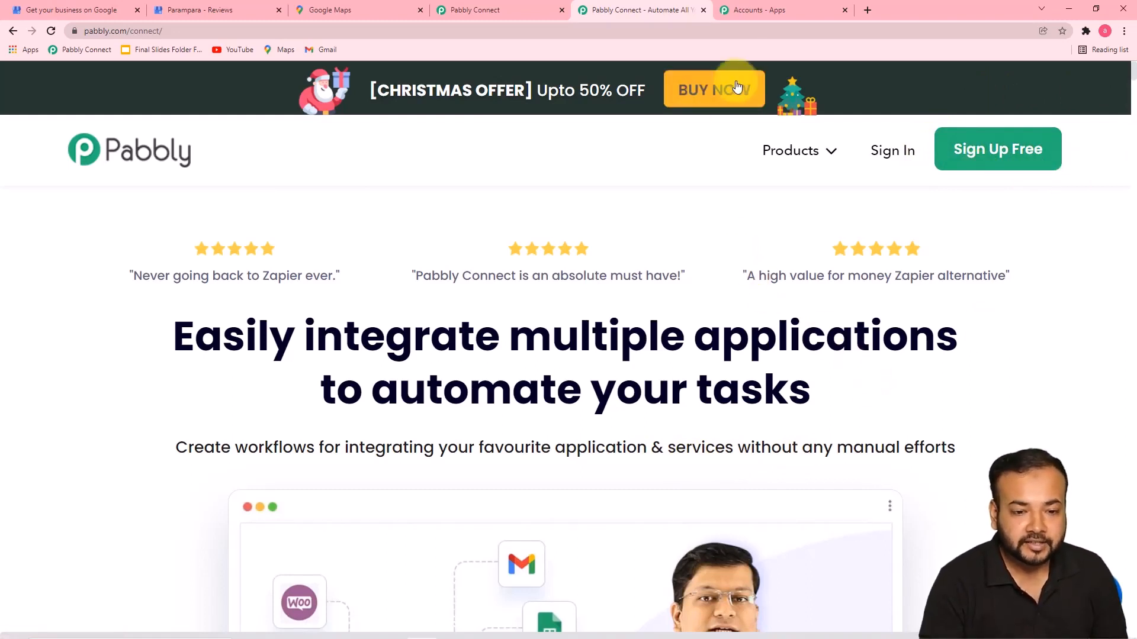
Look over the available products on the Pabbly All Apps page
{"action": "left_click", "coordinate": [746, 16]}
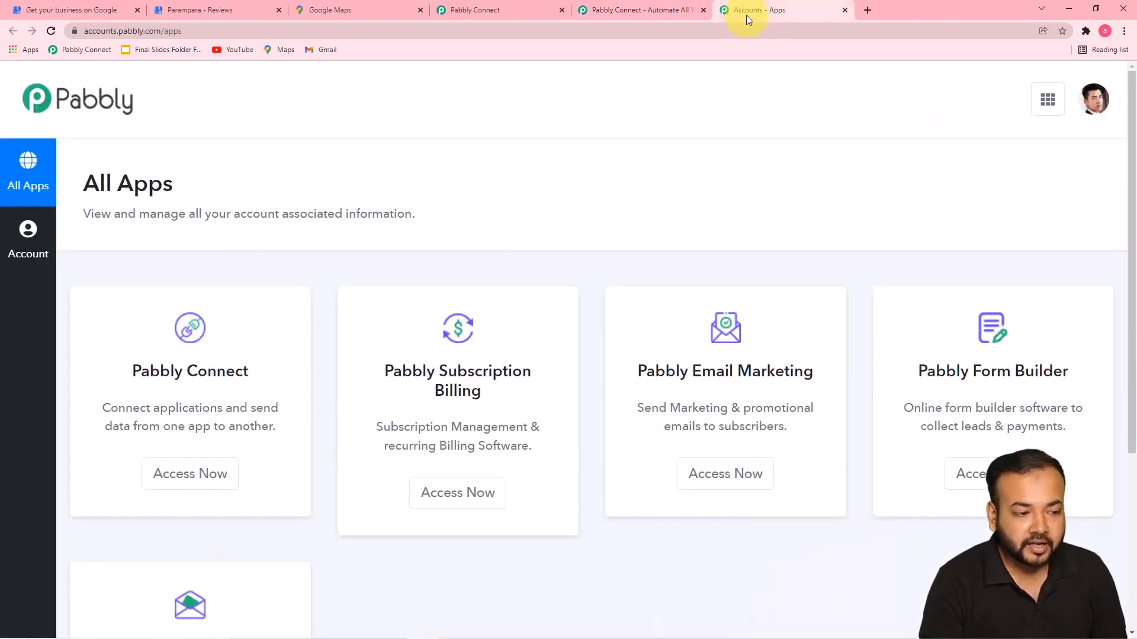
{"action": "scroll", "coordinate": [334, 244], "scroll_direction": "down", "scroll_amount": 1}
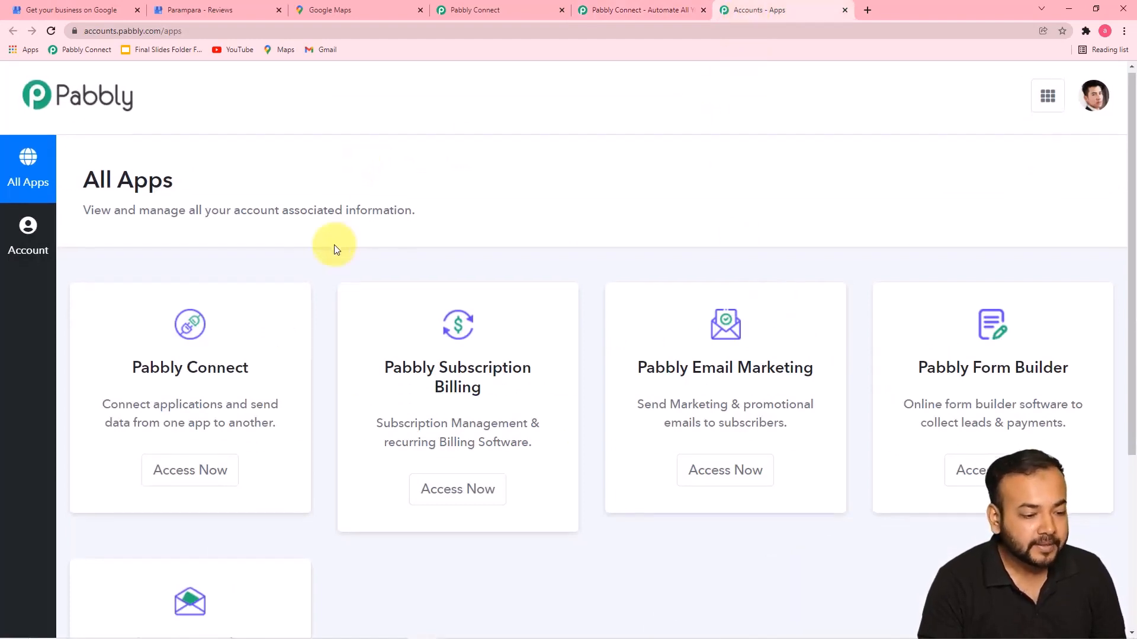
{"action": "scroll", "coordinate": [334, 243], "scroll_direction": "down", "scroll_amount": 2}
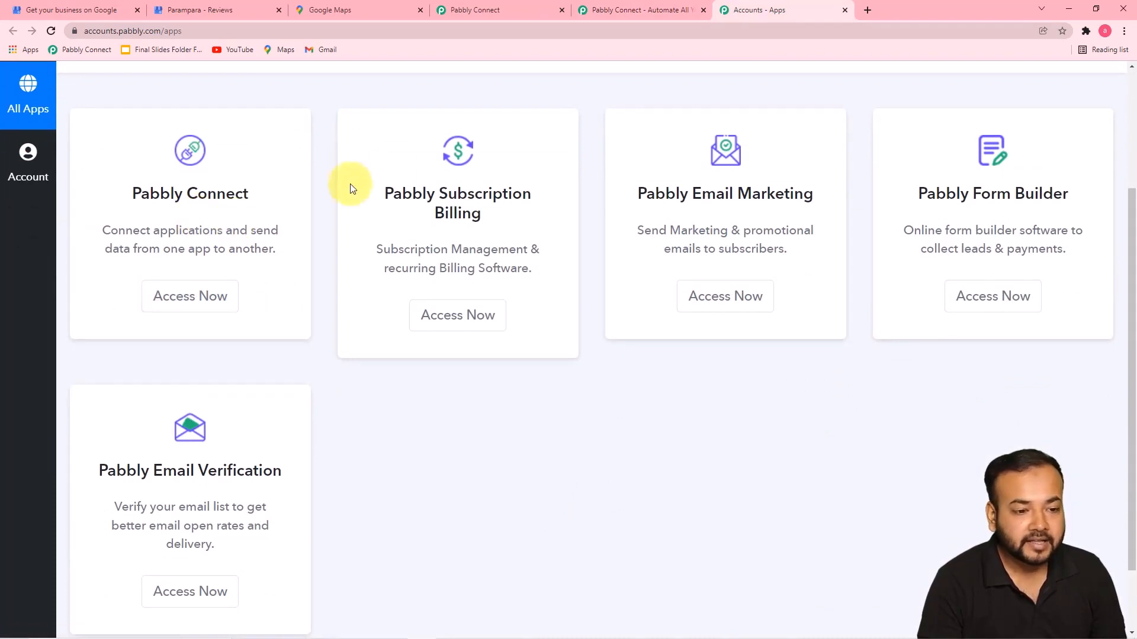
Return to the Pabbly Connect dashboard and create a workflow named "Automatically Reply to Google My business Reviews"
{"action": "left_click", "coordinate": [472, 11]}
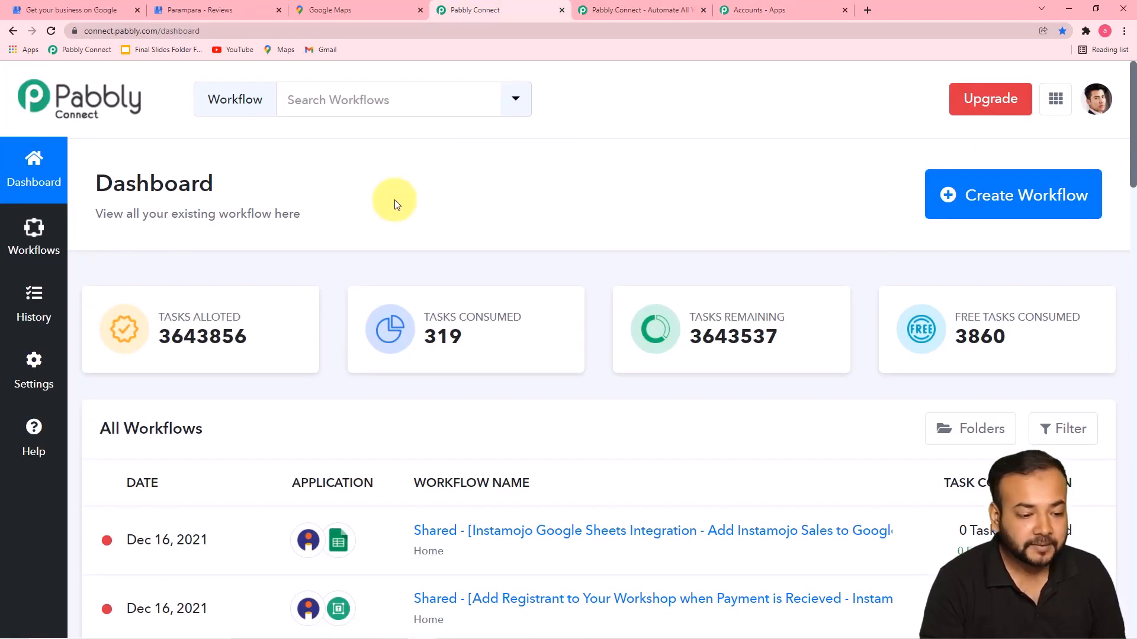
{"action": "scroll", "coordinate": [394, 200], "scroll_direction": "down", "scroll_amount": 5}
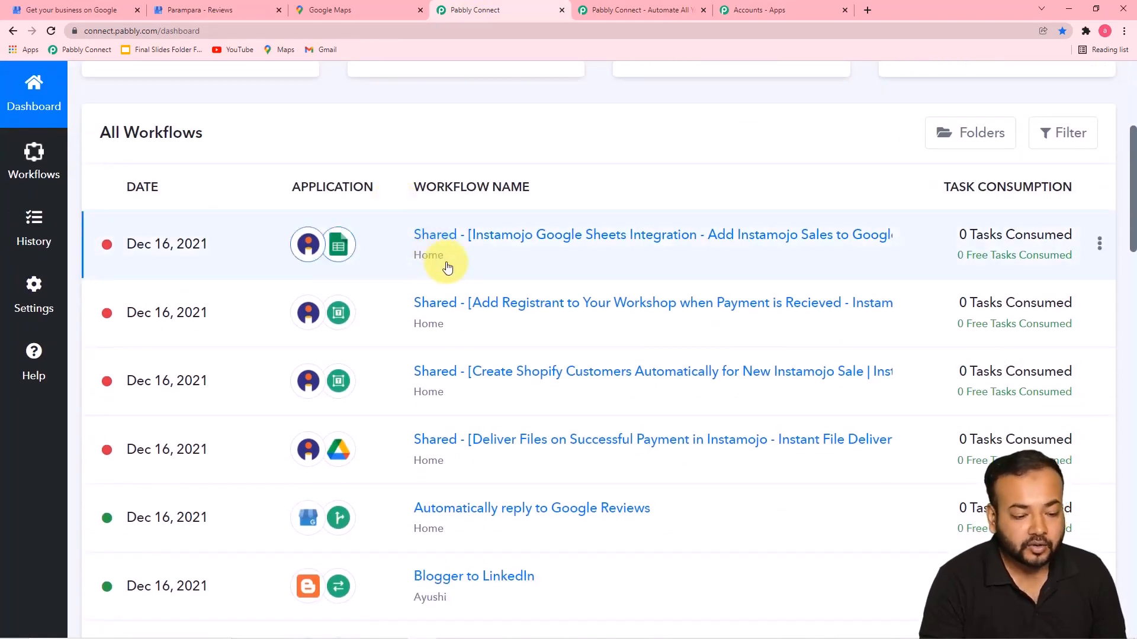
{"action": "scroll", "coordinate": [447, 267], "scroll_direction": "up", "scroll_amount": 5}
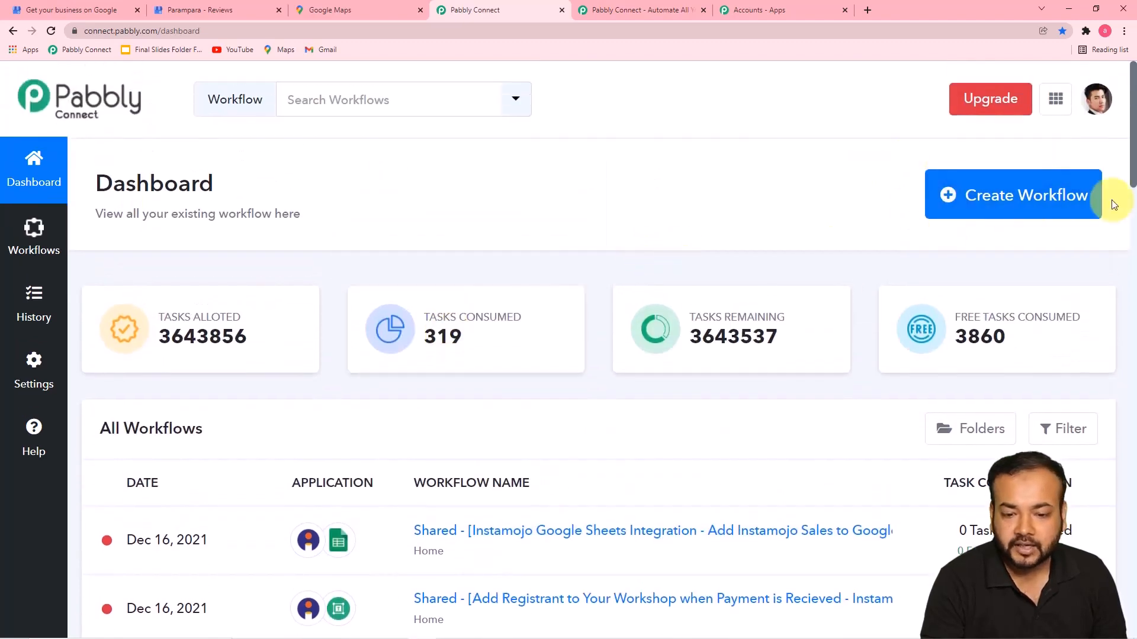
{"action": "left_click", "coordinate": [973, 198]}
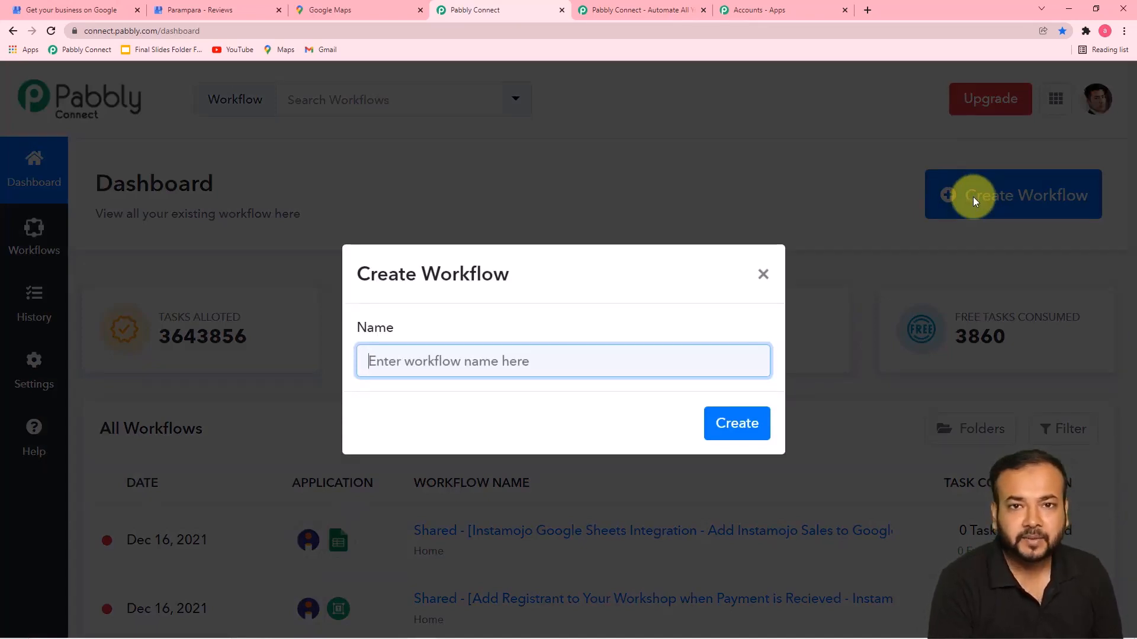
{"action": "type", "text": "Automatically Reply to Google My business Reviews"}
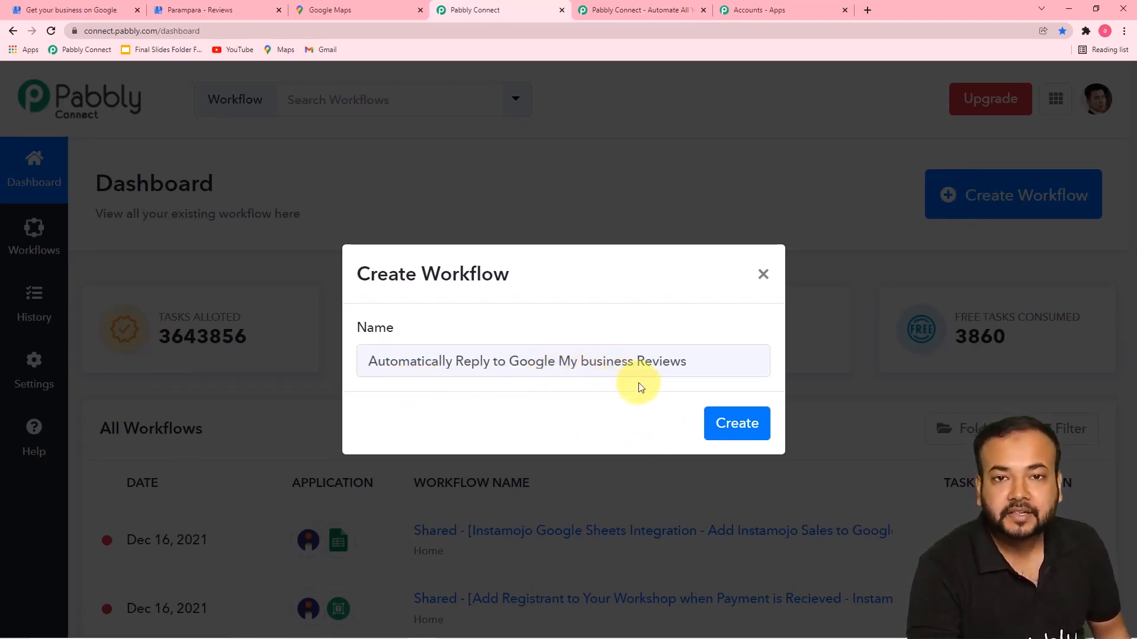
{"action": "left_click", "coordinate": [722, 431]}
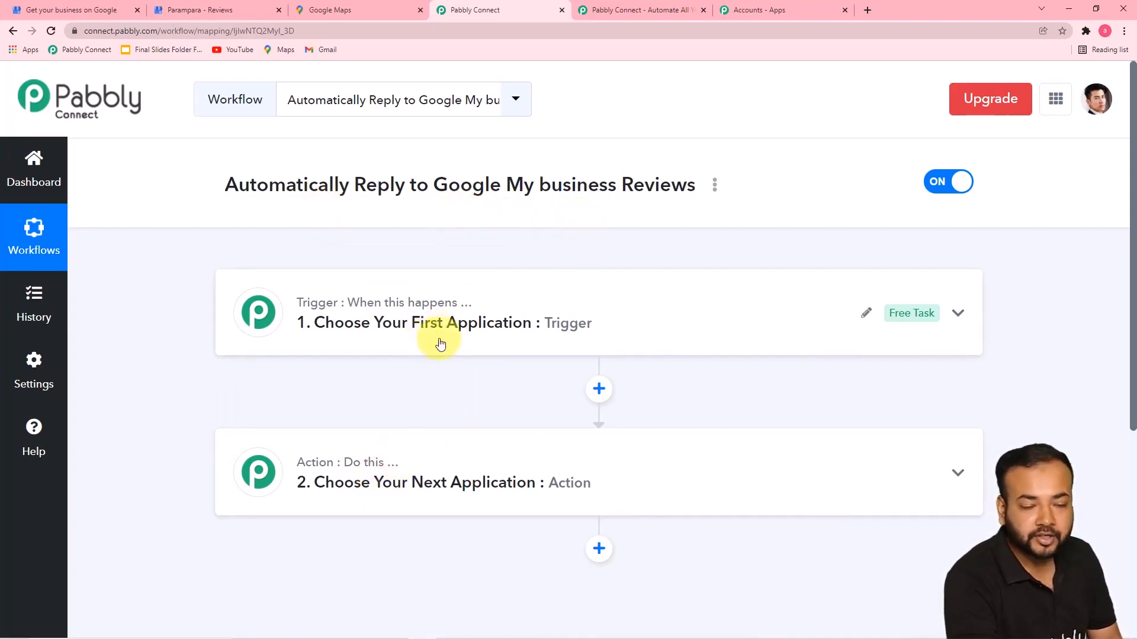
Set the workflow's trigger to the Google My Business app with the New Review event
{"action": "left_click", "coordinate": [408, 339]}
{"action": "scroll", "coordinate": [405, 267], "scroll_direction": "down", "scroll_amount": 2}
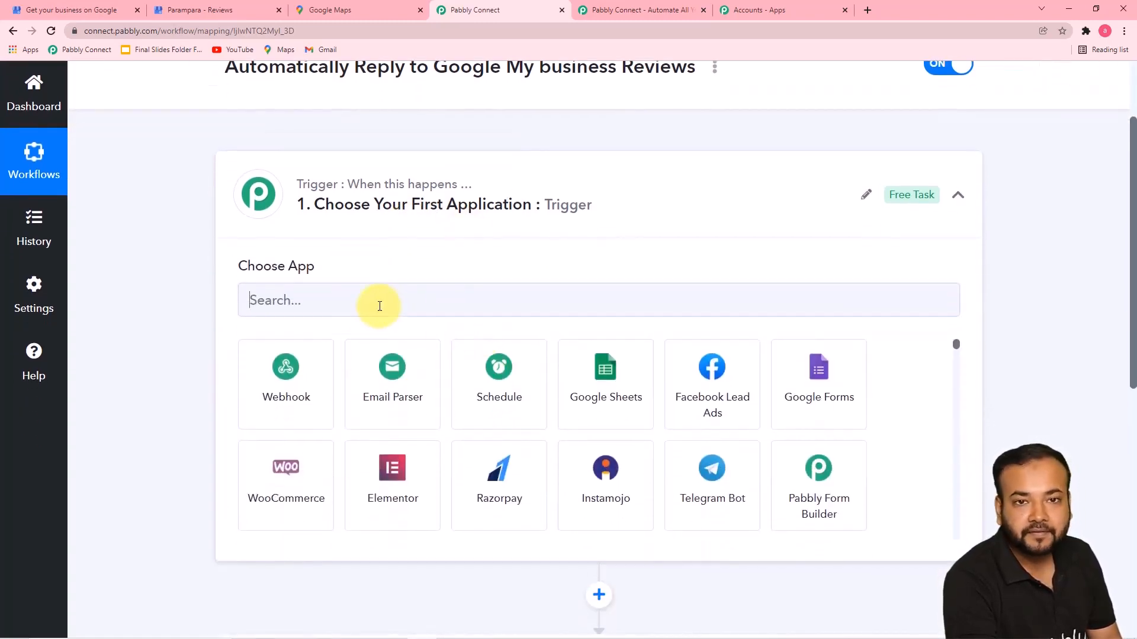
{"action": "left_click", "coordinate": [379, 306]}
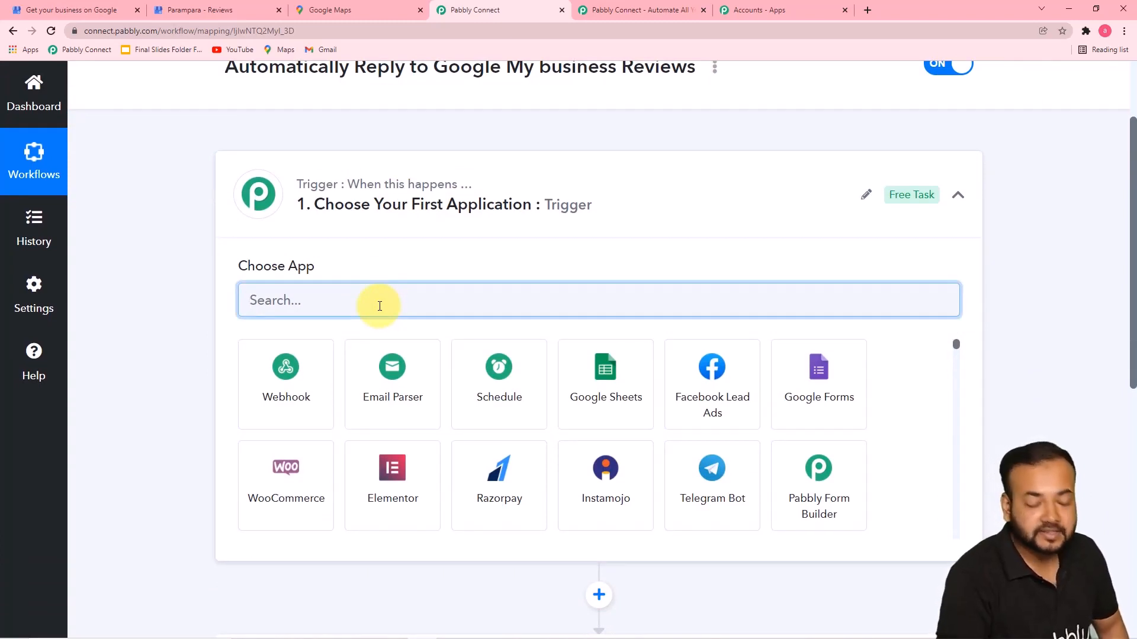
{"action": "type", "text": "goog"}
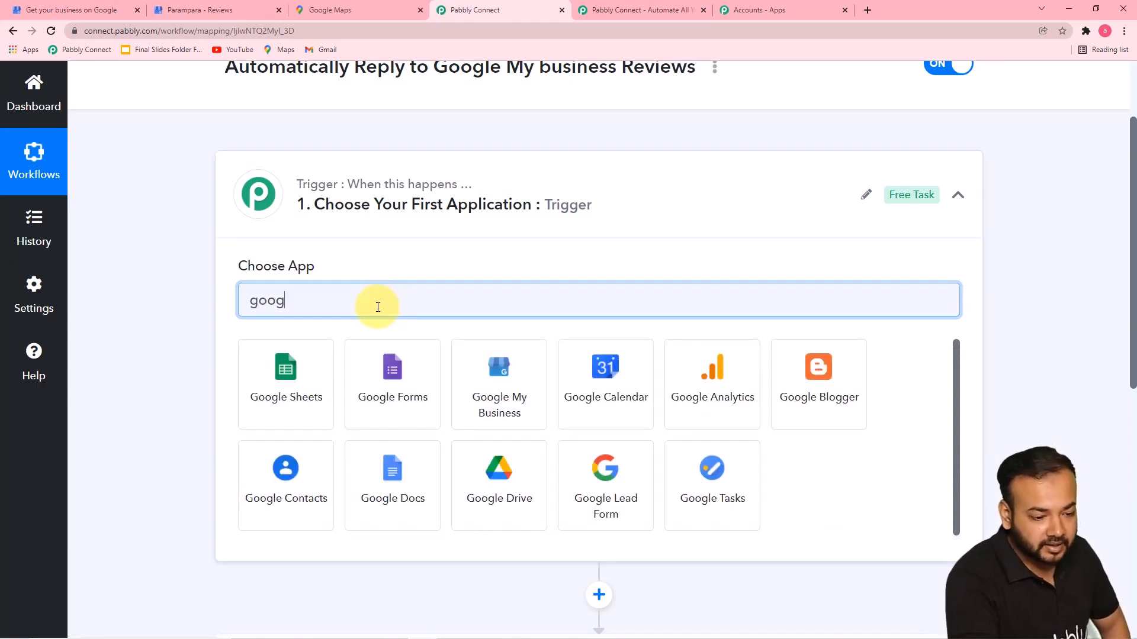
{"action": "type", "text": "l"}
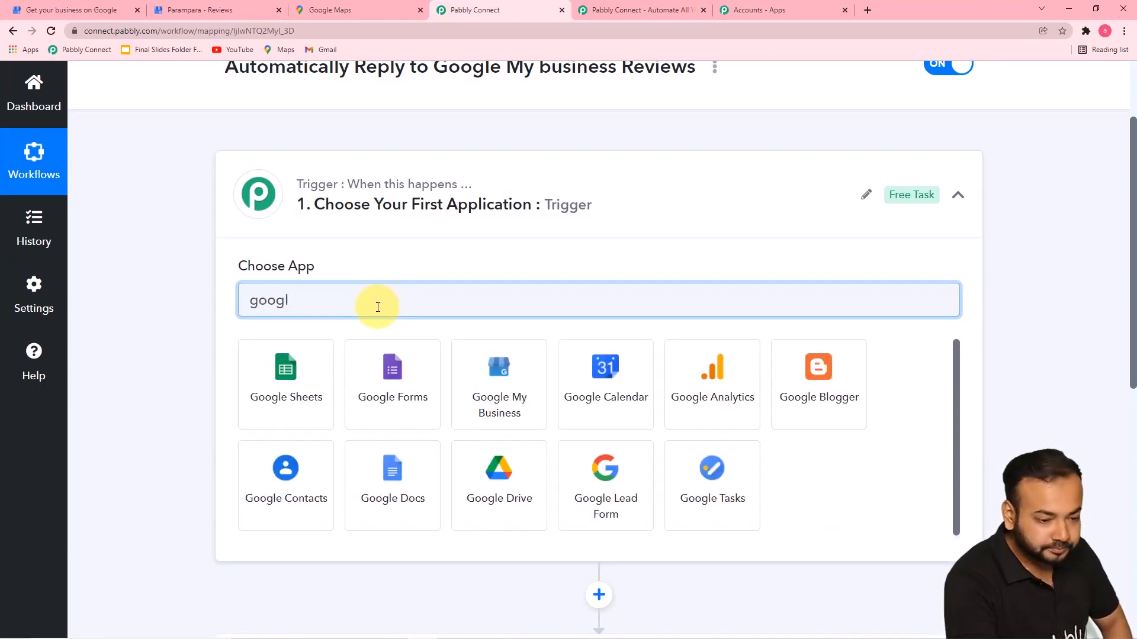
{"action": "type", "text": "e"}
{"action": "left_click", "coordinate": [517, 409]}
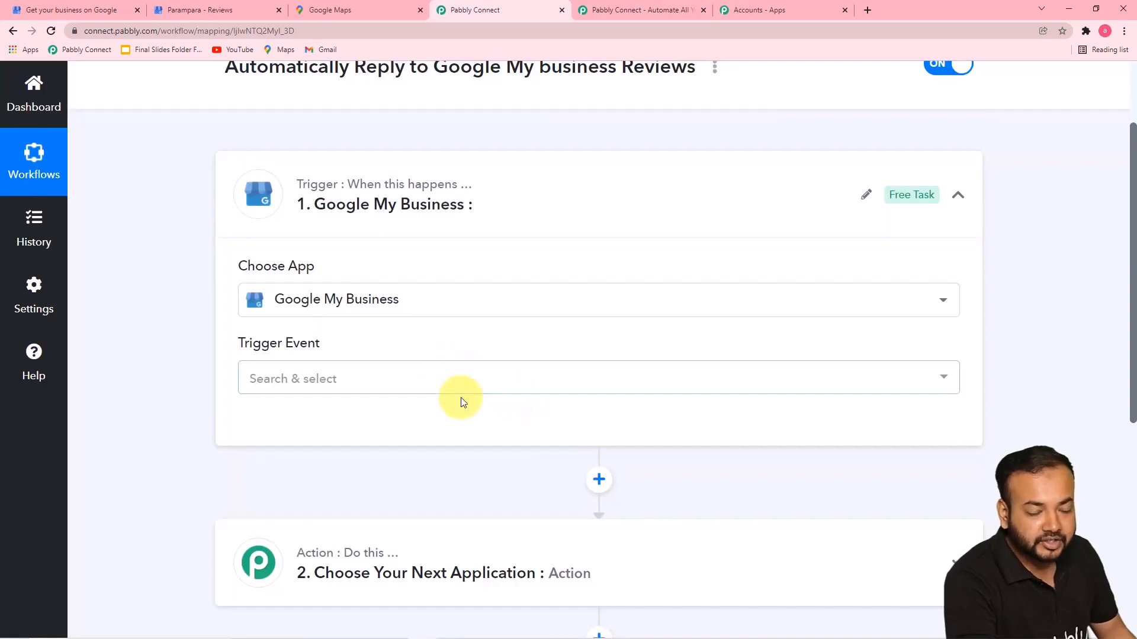
{"action": "left_click", "coordinate": [340, 387]}
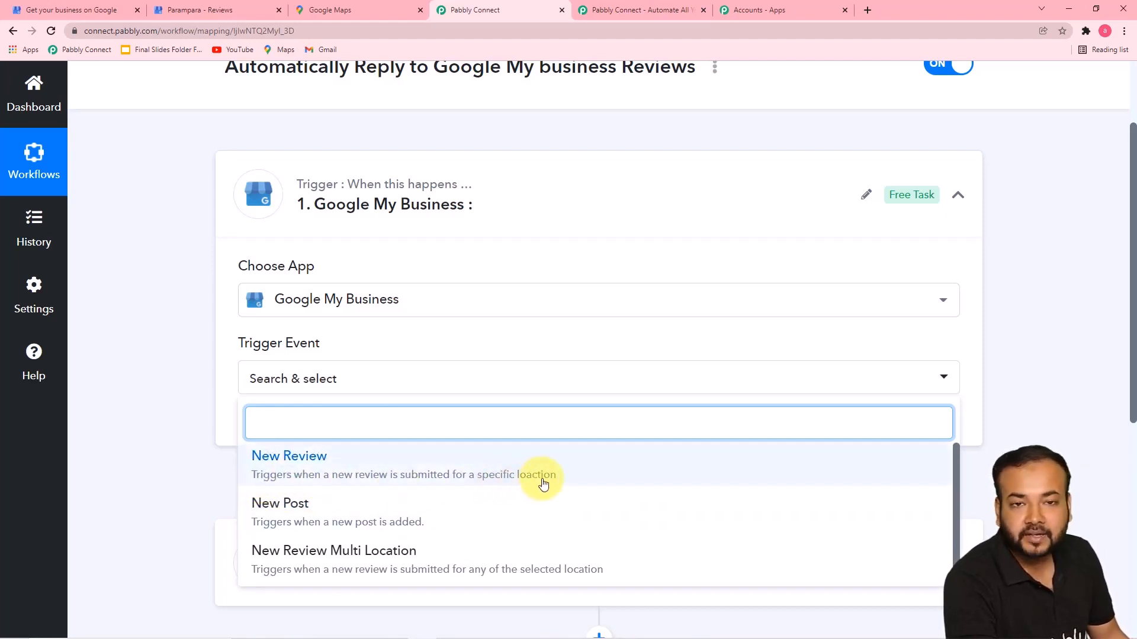
{"action": "left_click", "coordinate": [382, 456]}
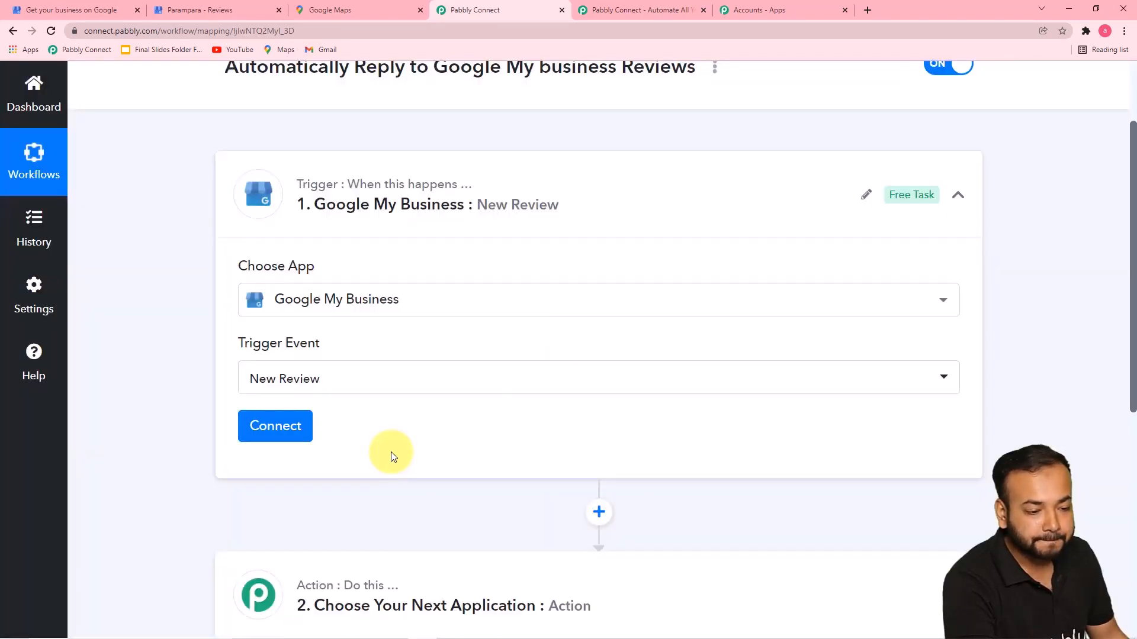
Add a new Google My Business connection to the trigger and authorize Pabbly with the Parampara business account
{"action": "scroll", "coordinate": [391, 456], "scroll_direction": "down", "scroll_amount": 1}
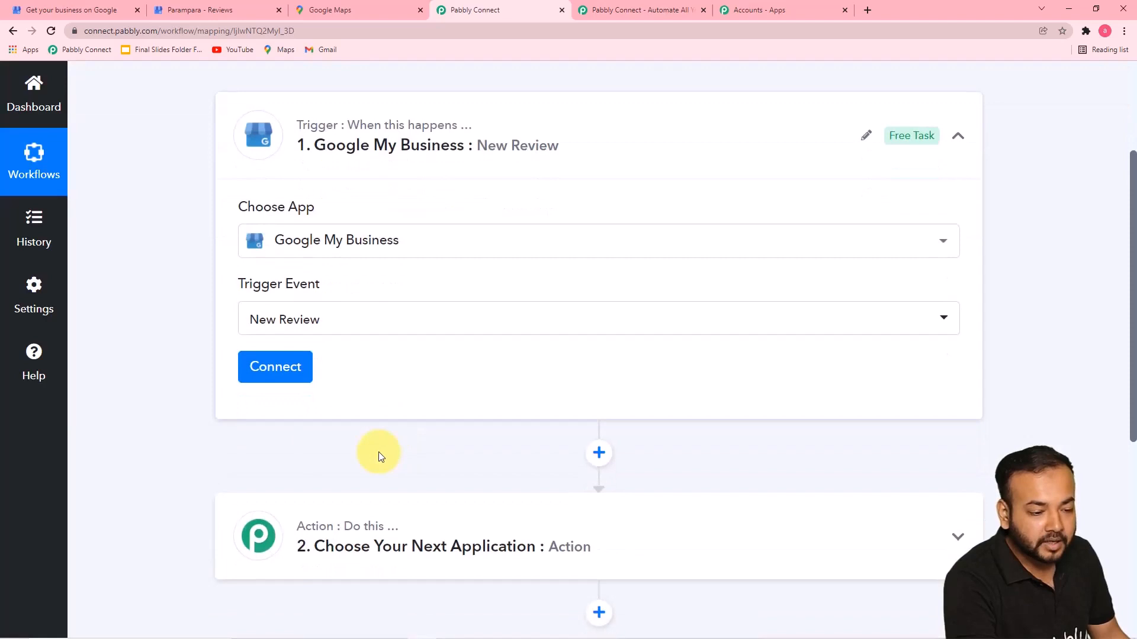
{"action": "left_click", "coordinate": [265, 364]}
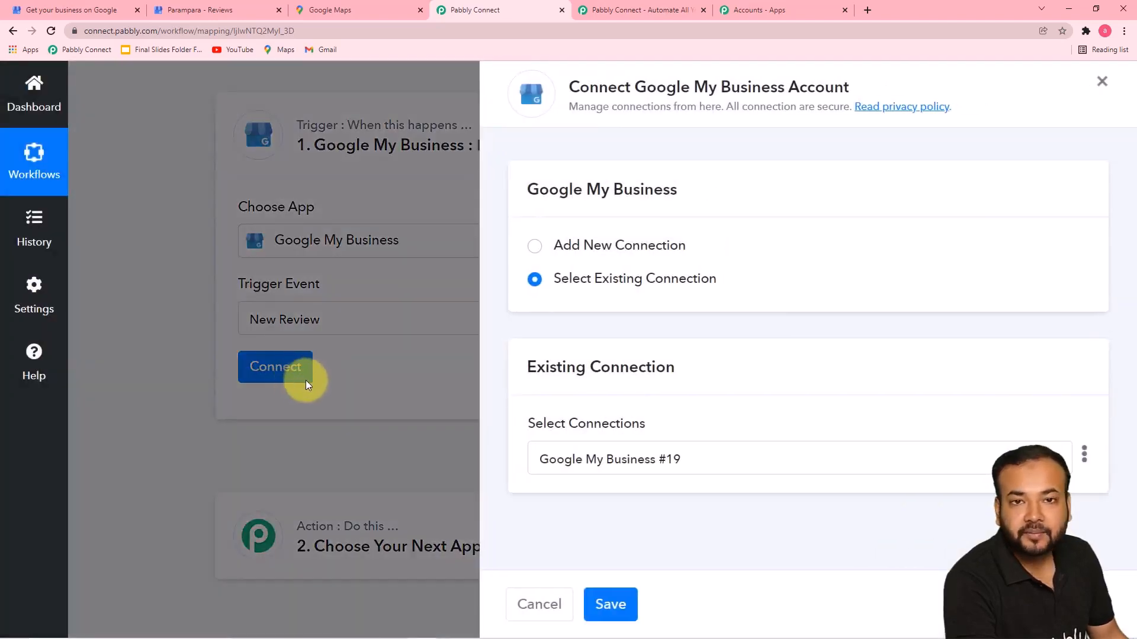
{"action": "left_click", "coordinate": [534, 250]}
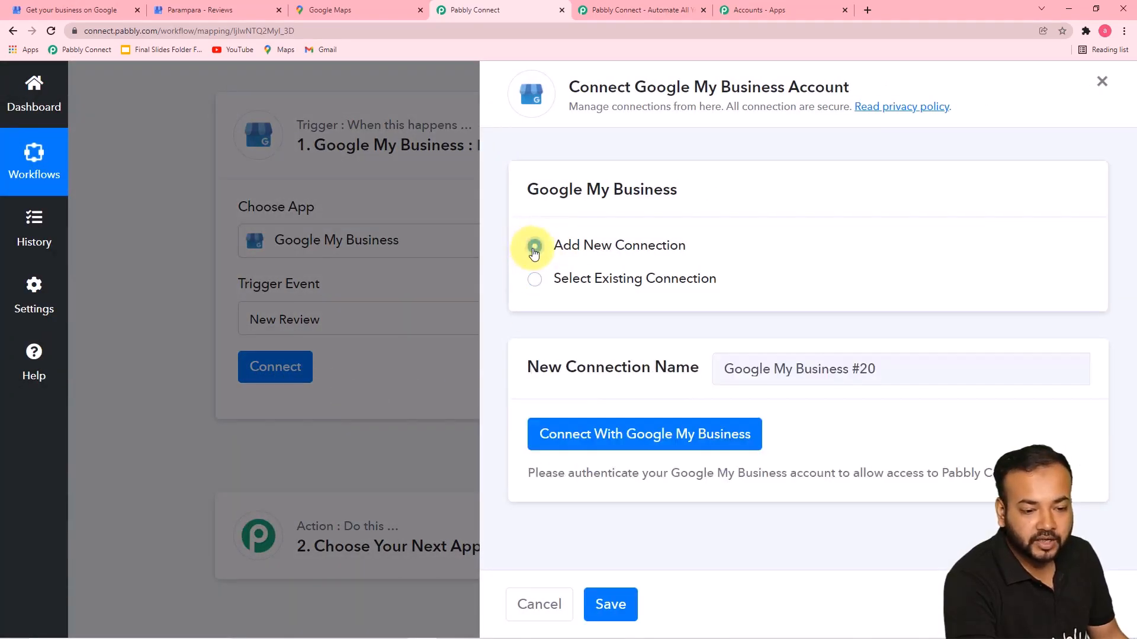
{"action": "left_click", "coordinate": [623, 443]}
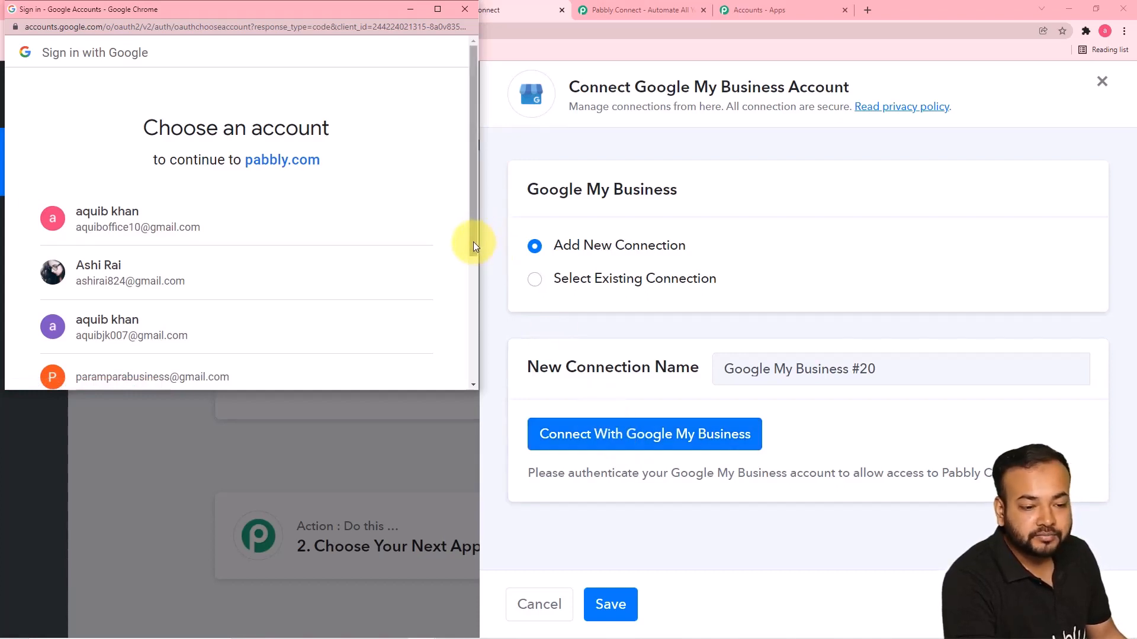
{"action": "left_click_drag", "start_coordinate": [474, 241], "coordinate": [474, 321]}
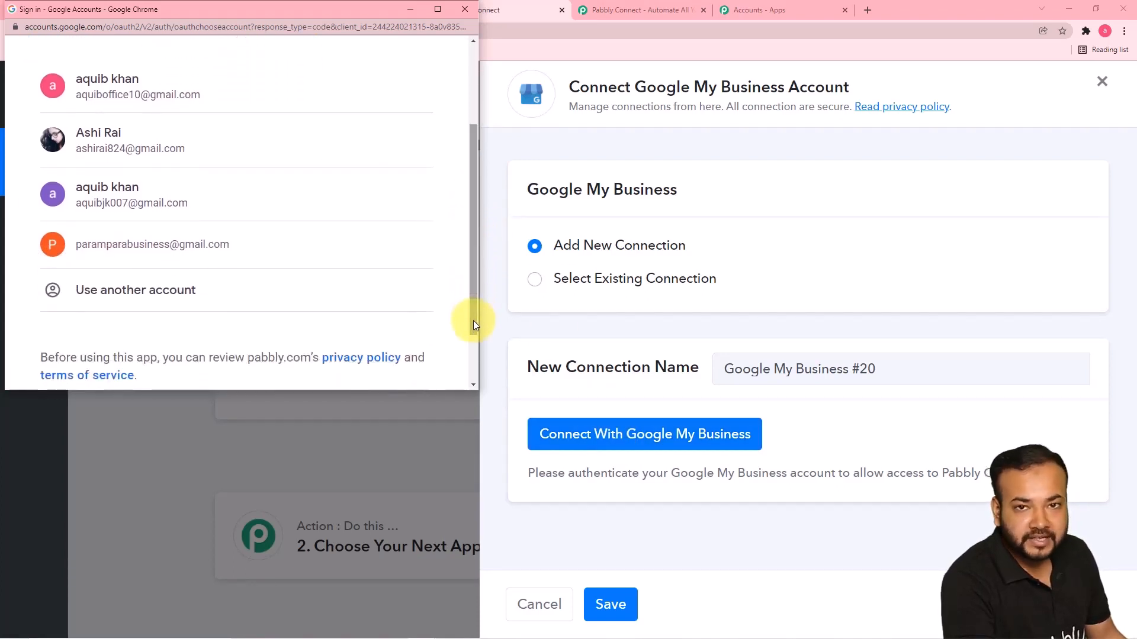
{"action": "left_click", "coordinate": [269, 249]}
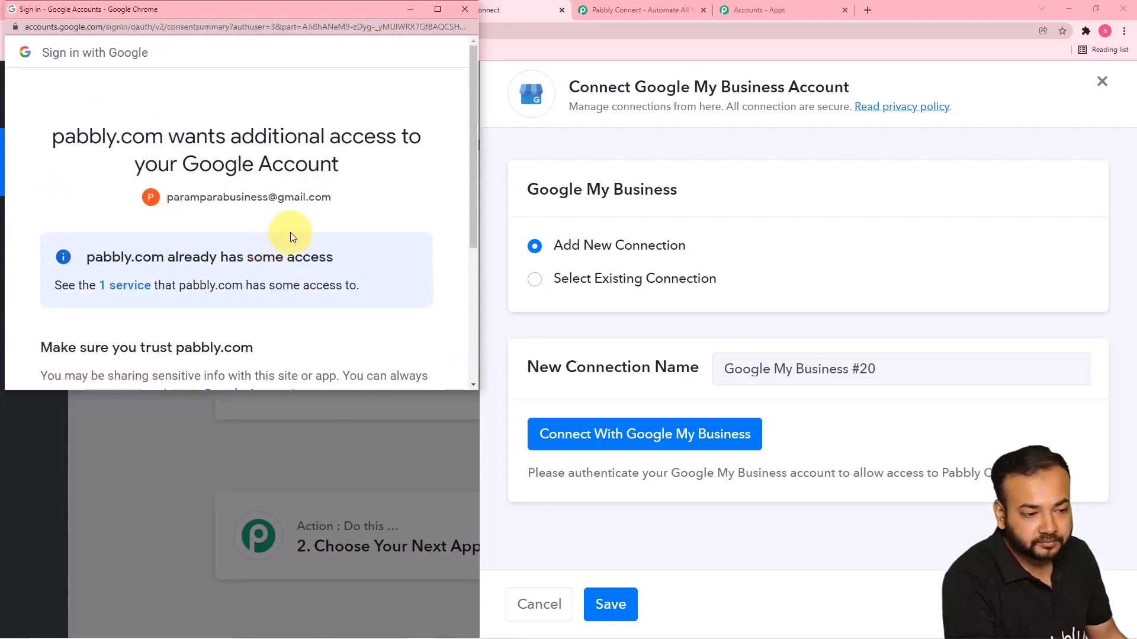
{"action": "scroll", "coordinate": [291, 227], "scroll_direction": "down", "scroll_amount": 4}
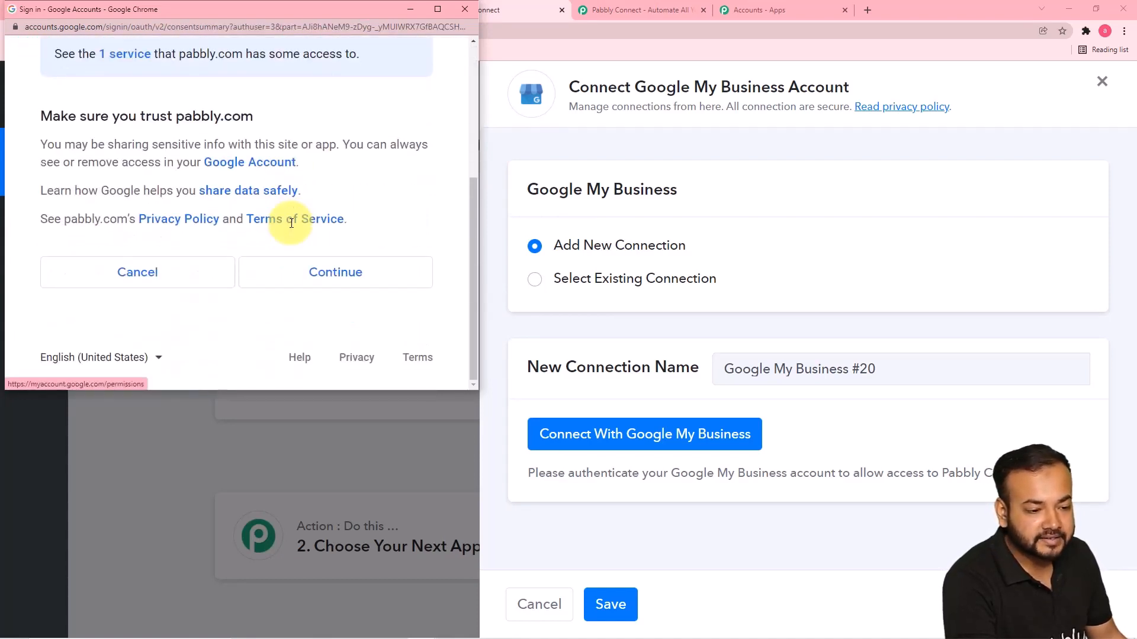
{"action": "left_click", "coordinate": [352, 276]}
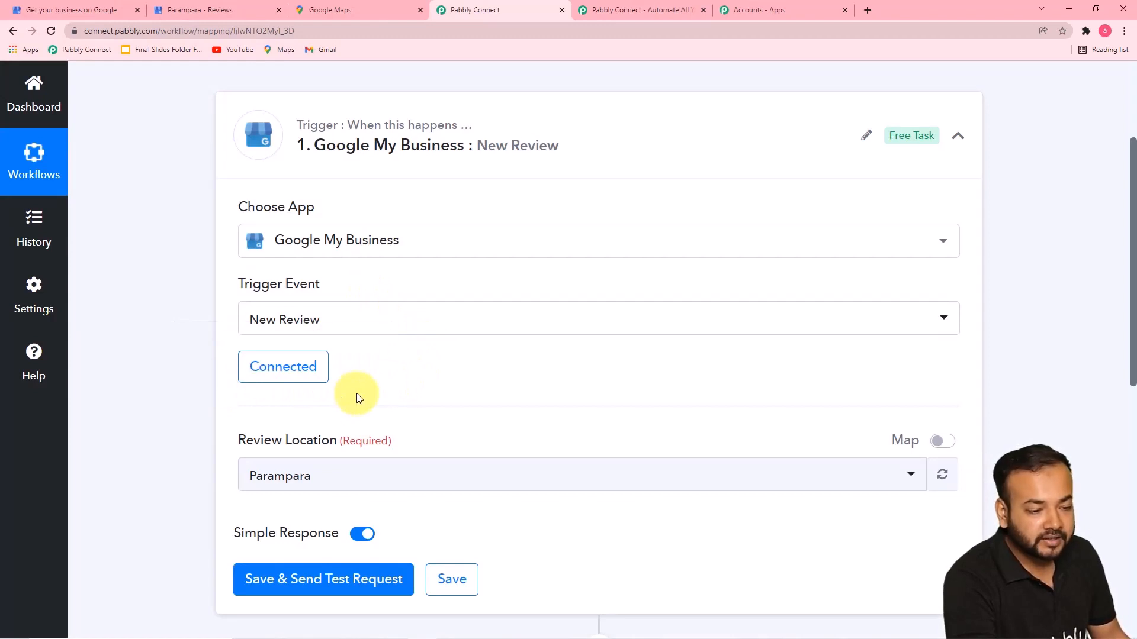
Open the Review Location choices, check the business's name in Google Business Profile Manager, and return to the workflow
{"action": "scroll", "coordinate": [356, 396], "scroll_direction": "down", "scroll_amount": 1}
{"action": "scroll", "coordinate": [406, 393], "scroll_direction": "down", "scroll_amount": 3}
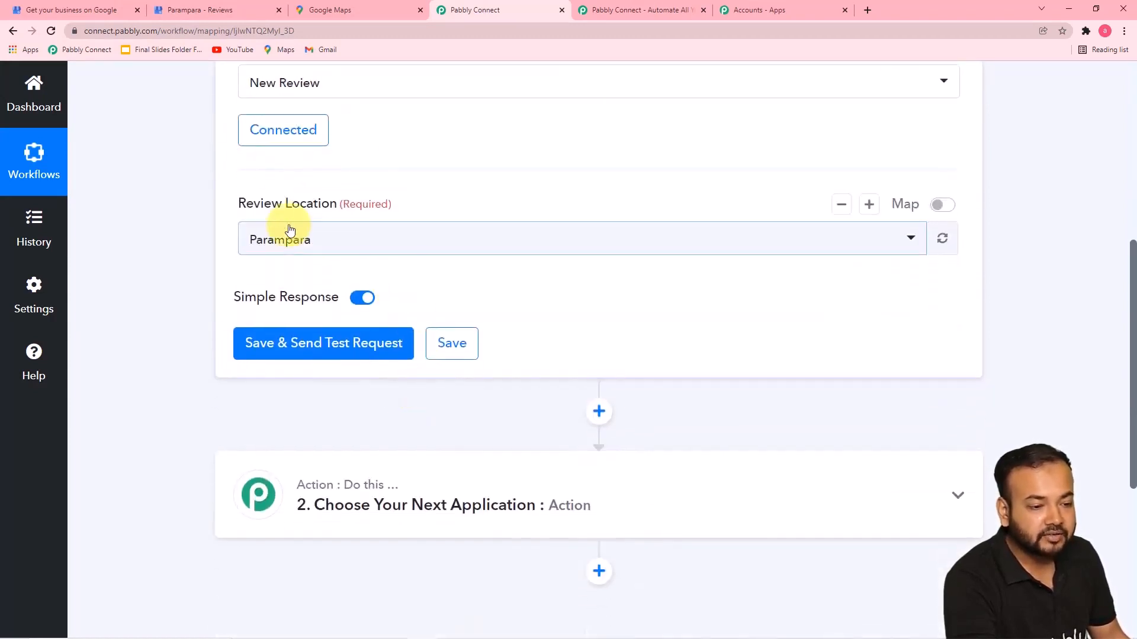
{"action": "left_click", "coordinate": [480, 249]}
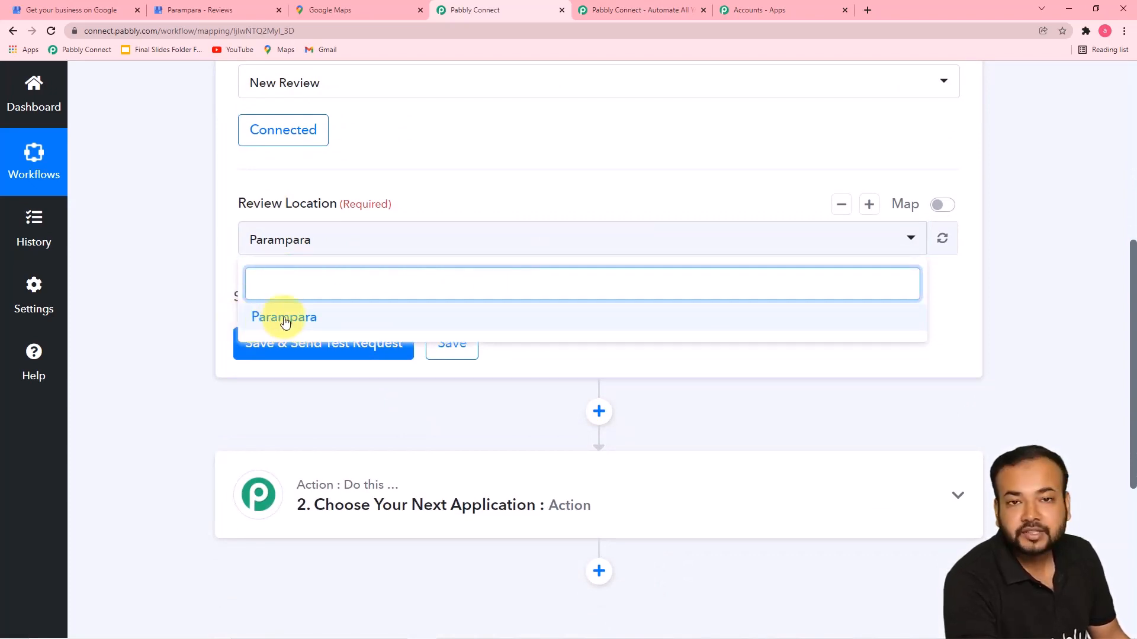
{"action": "left_click", "coordinate": [178, 10]}
{"action": "left_click", "coordinate": [82, 10]}
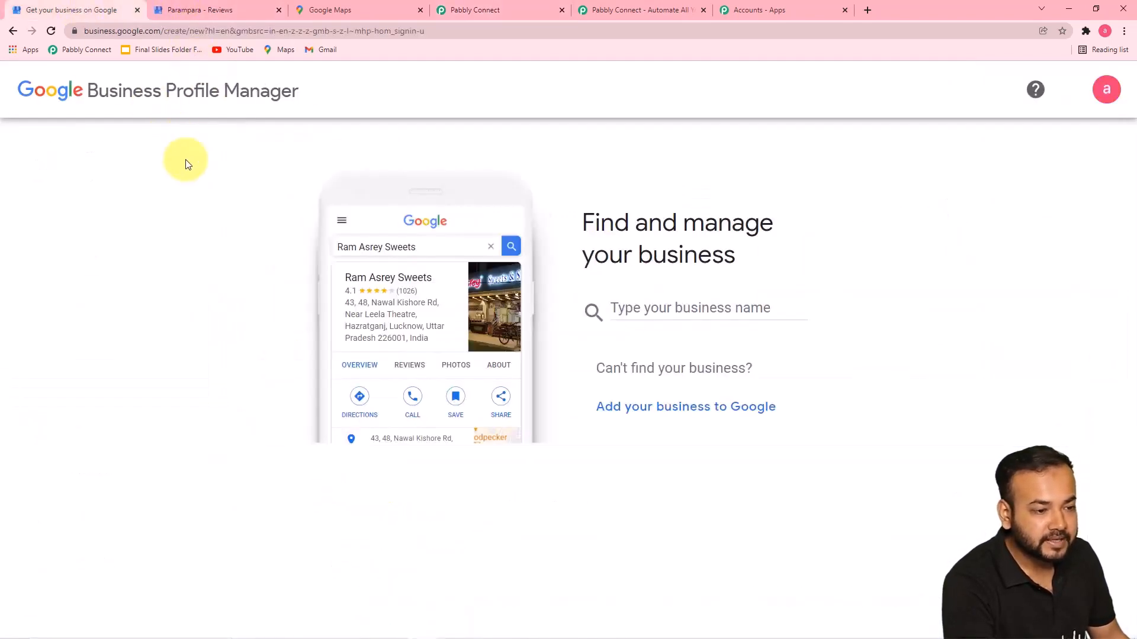
{"action": "left_click", "coordinate": [189, 11]}
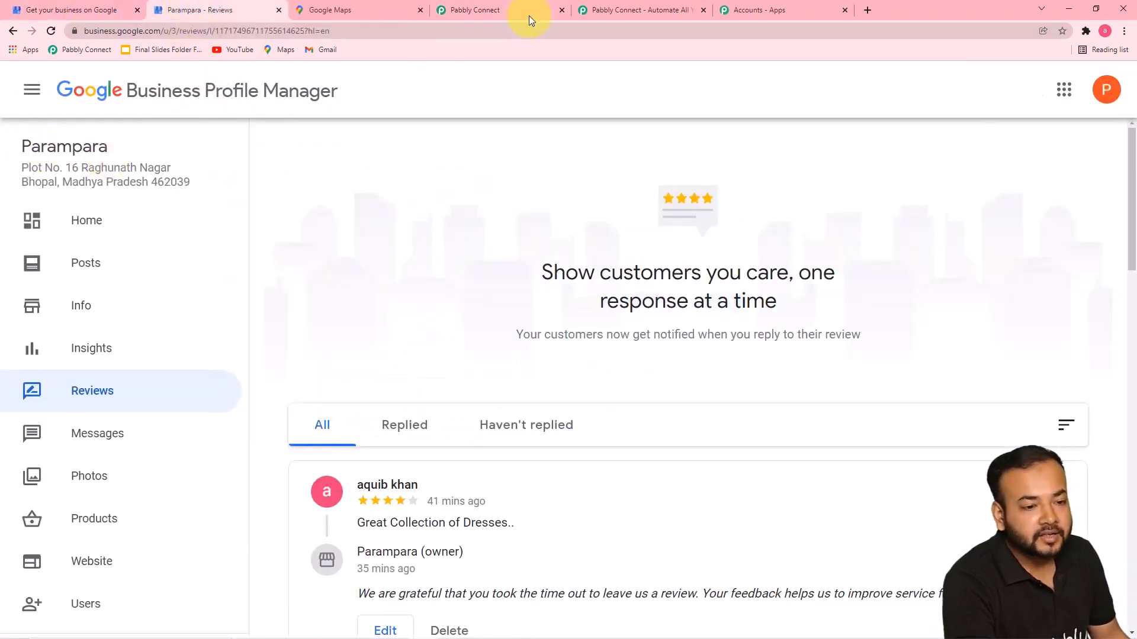
{"action": "left_click", "coordinate": [495, 6]}
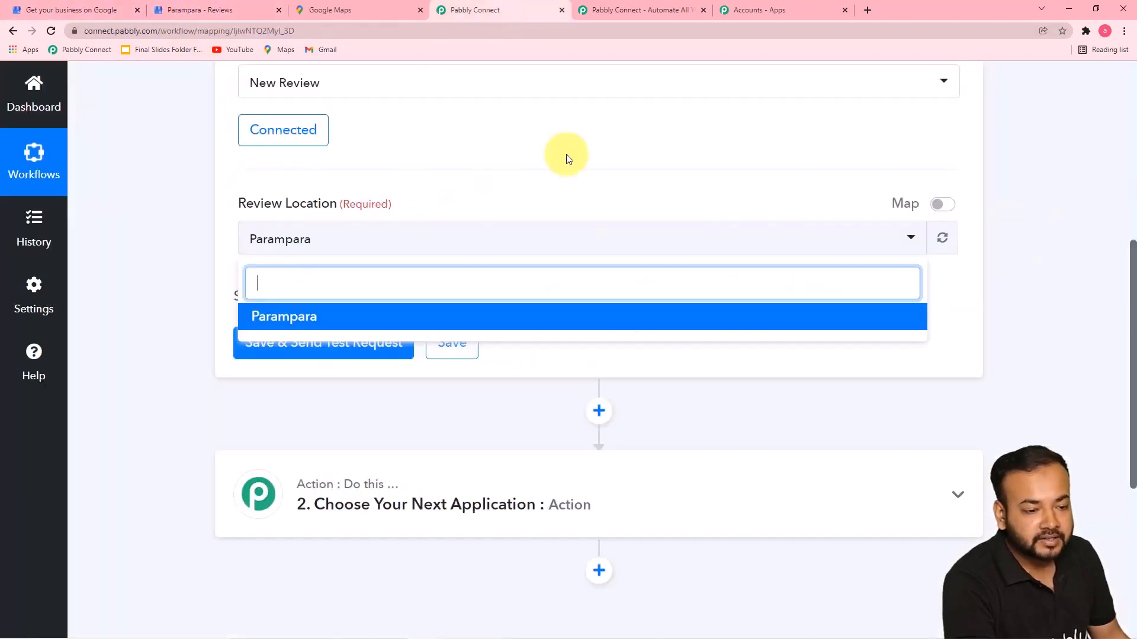
Select Parampara as the trigger's Review Location
{"action": "left_click", "coordinate": [213, 209]}
{"action": "left_click", "coordinate": [419, 246]}
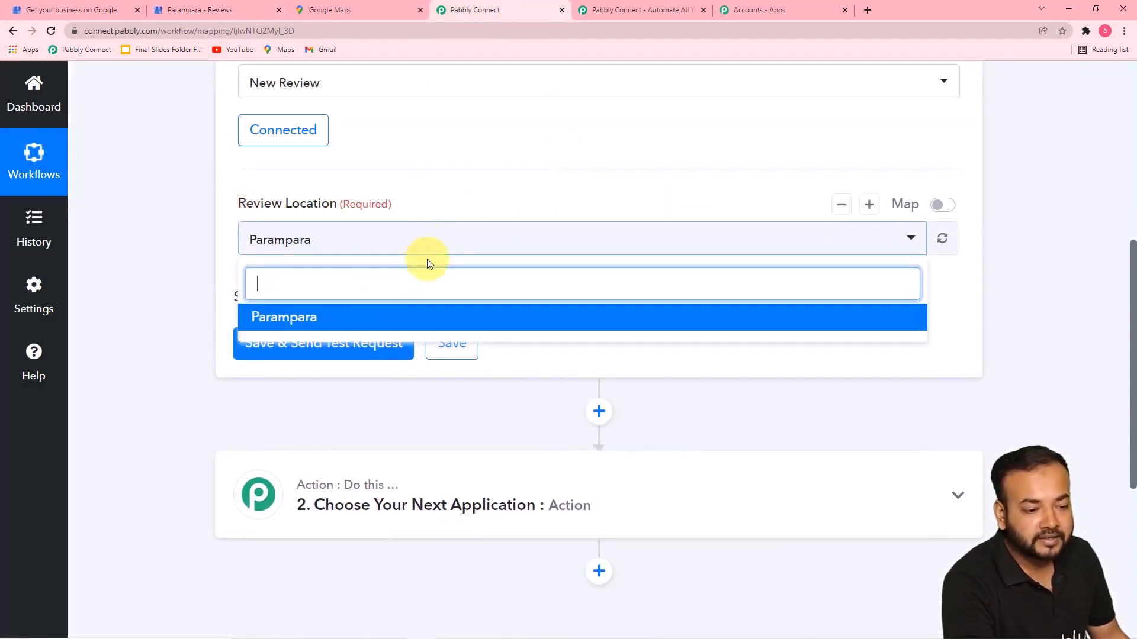
{"action": "left_click", "coordinate": [281, 321]}
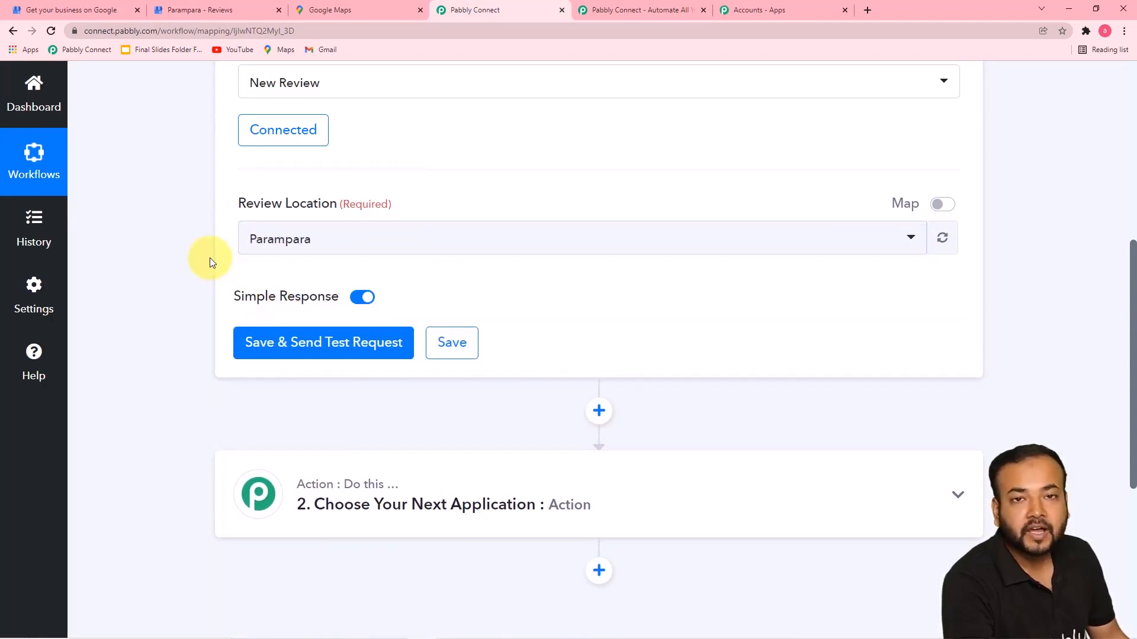
{"action": "left_click", "coordinate": [420, 254]}
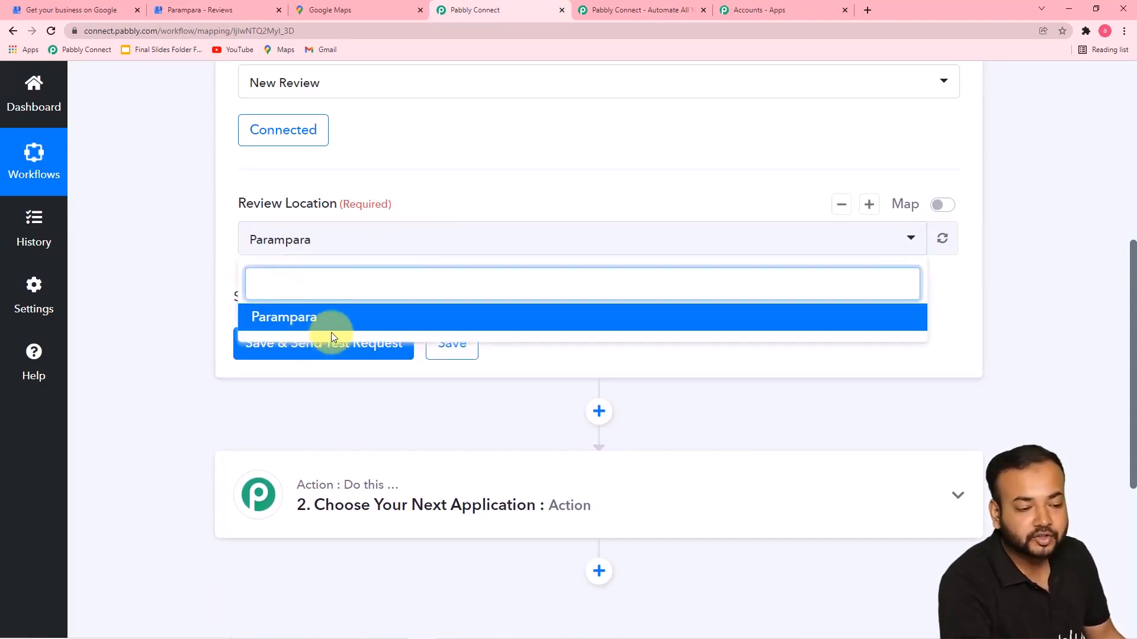
{"action": "left_click", "coordinate": [281, 320]}
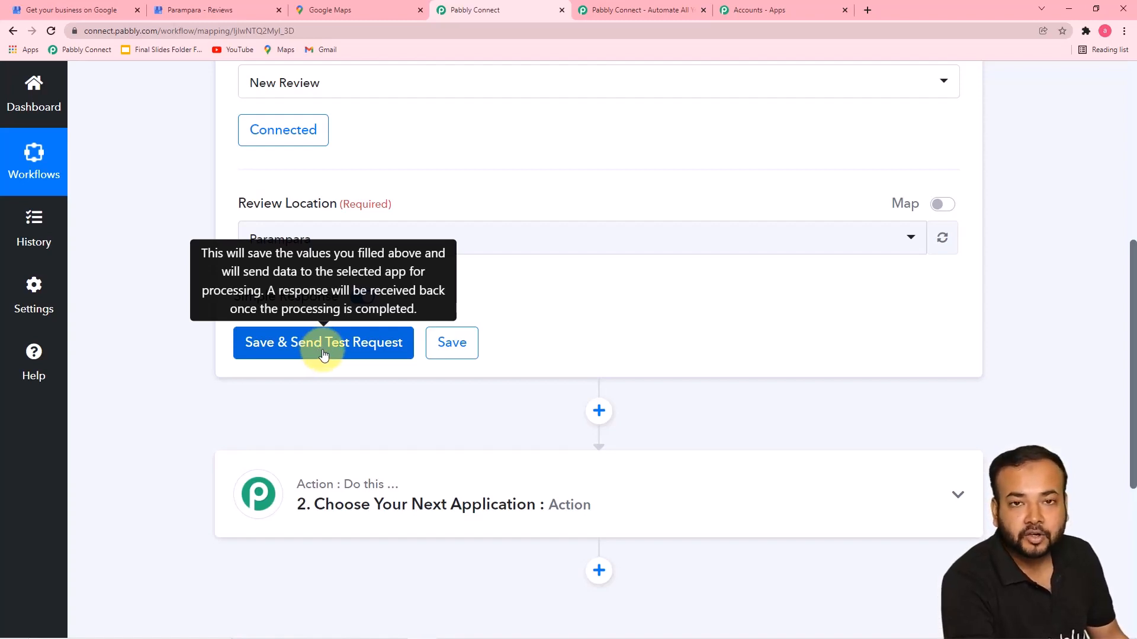
Check the latest customer review of Parampara in Google Business Profile Manager and return to the Pabbly Connect workflow
{"action": "left_click", "coordinate": [185, 10]}
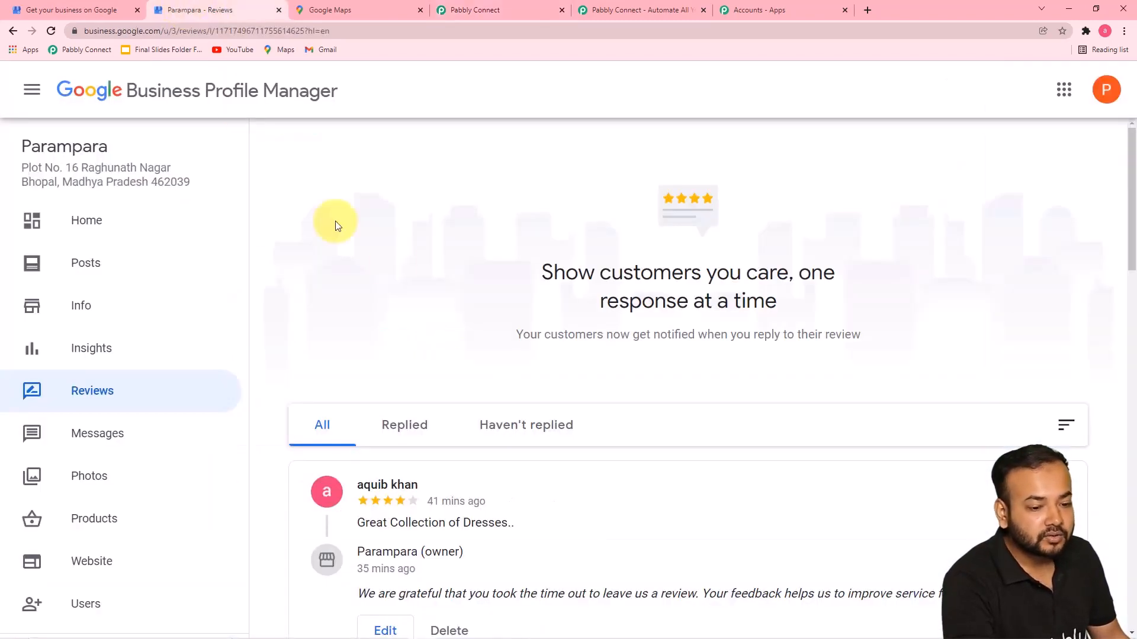
{"action": "scroll", "coordinate": [404, 284], "scroll_direction": "down", "scroll_amount": 3}
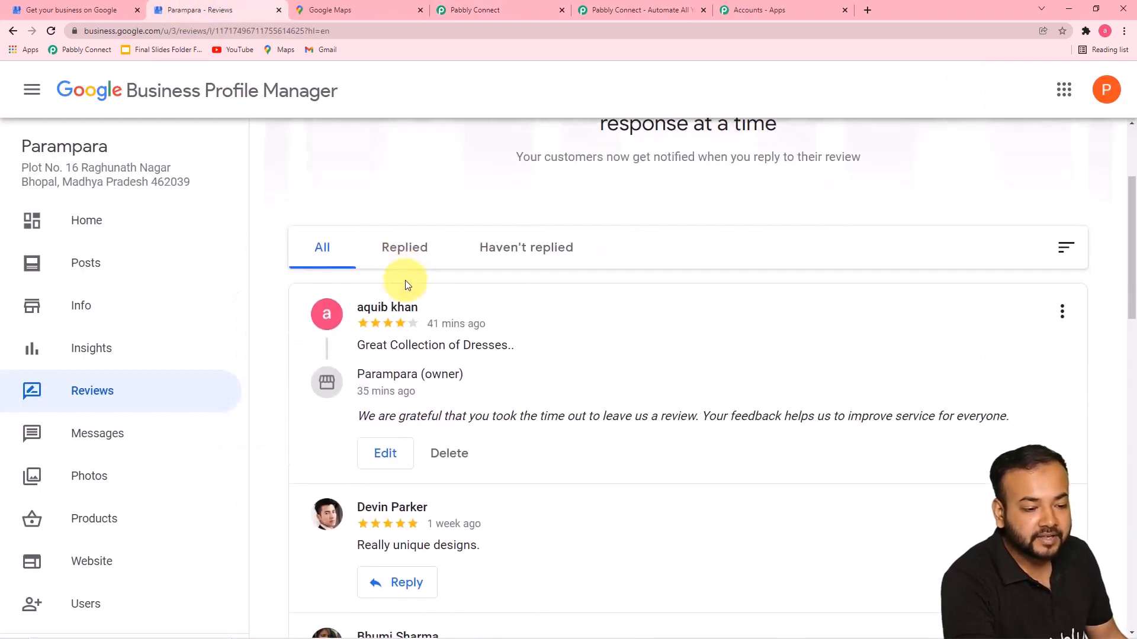
{"action": "scroll", "coordinate": [327, 345], "scroll_direction": "down", "scroll_amount": 1}
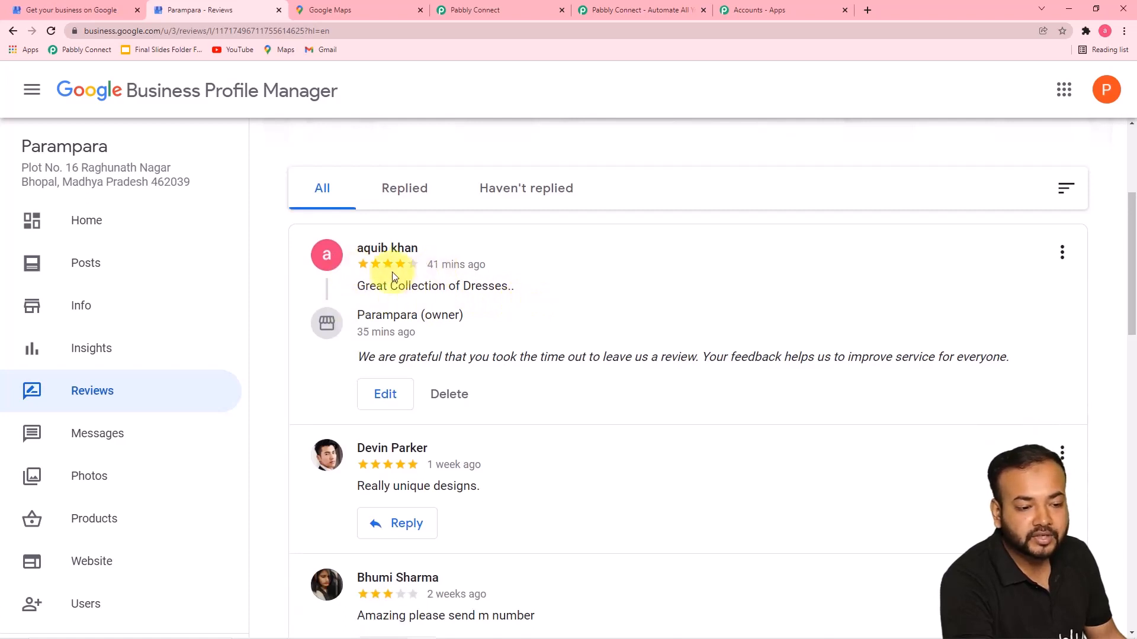
{"action": "left_click", "coordinate": [519, 11]}
Save the New Review trigger with a test request and look through the review fields in the received response
{"action": "left_click", "coordinate": [276, 343]}
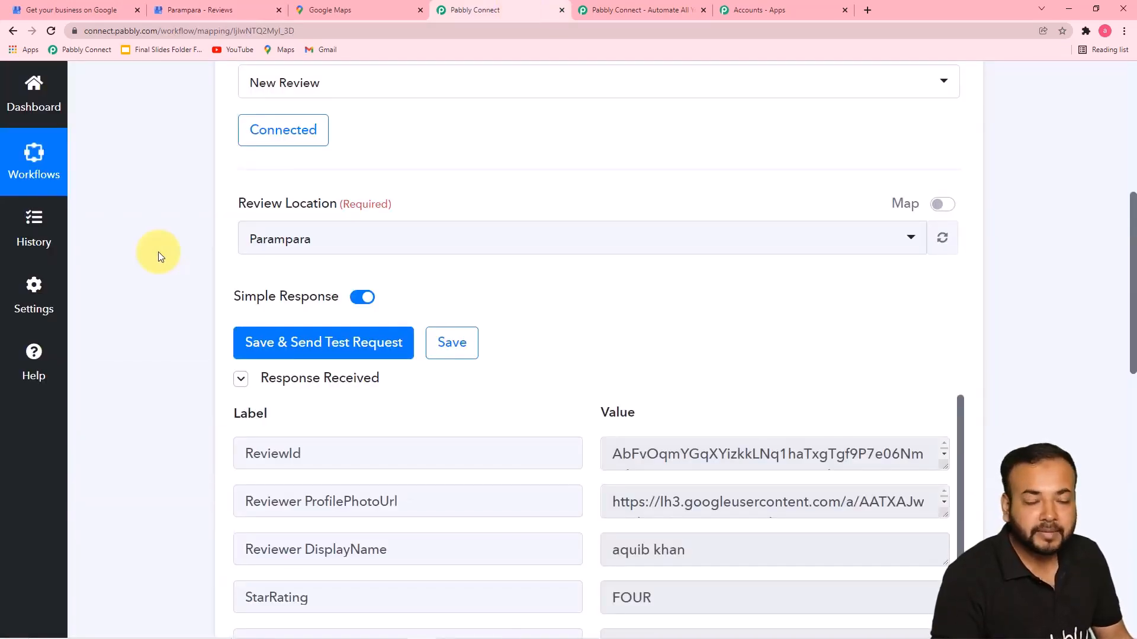
{"action": "scroll", "coordinate": [209, 319], "scroll_direction": "down", "scroll_amount": 6}
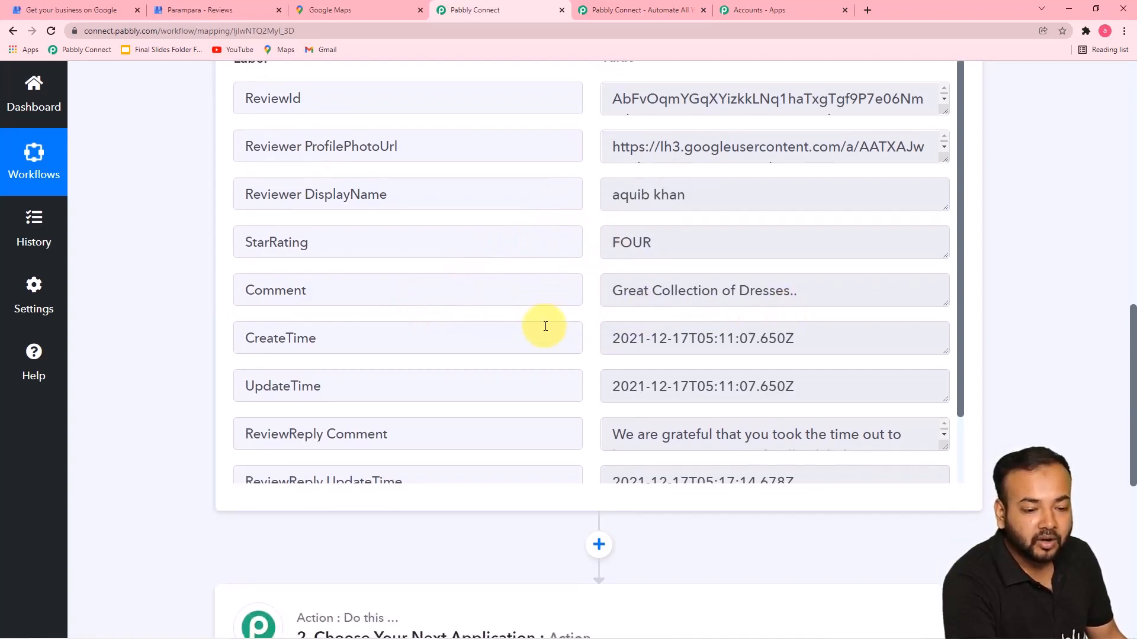
{"action": "scroll", "coordinate": [554, 305], "scroll_direction": "down", "scroll_amount": 1}
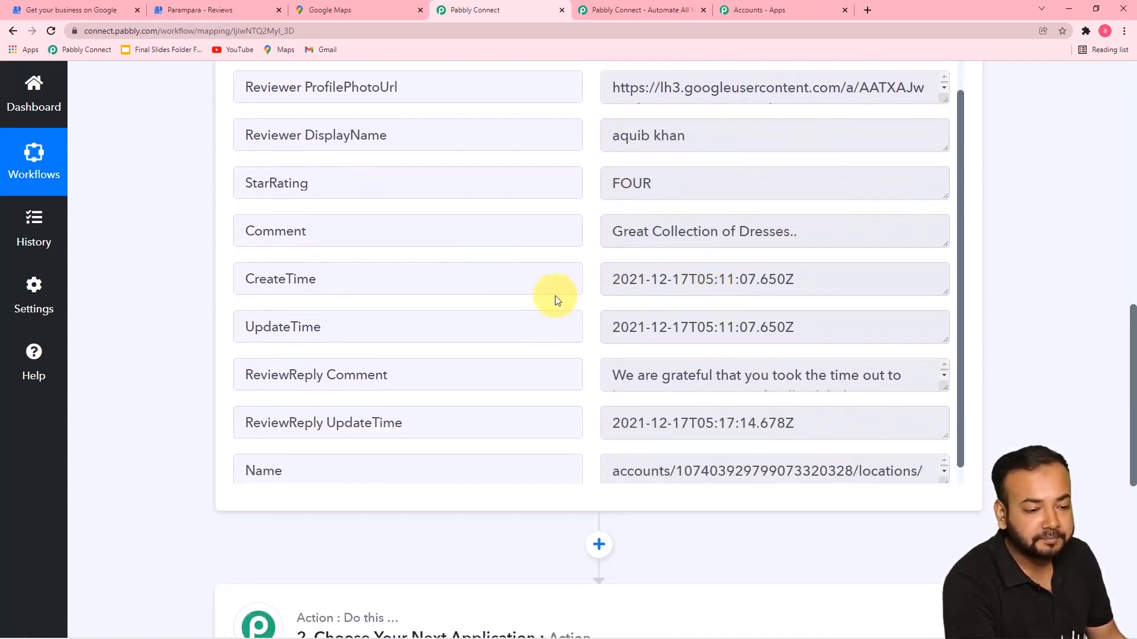
{"action": "scroll", "coordinate": [555, 297], "scroll_direction": "down", "scroll_amount": 1}
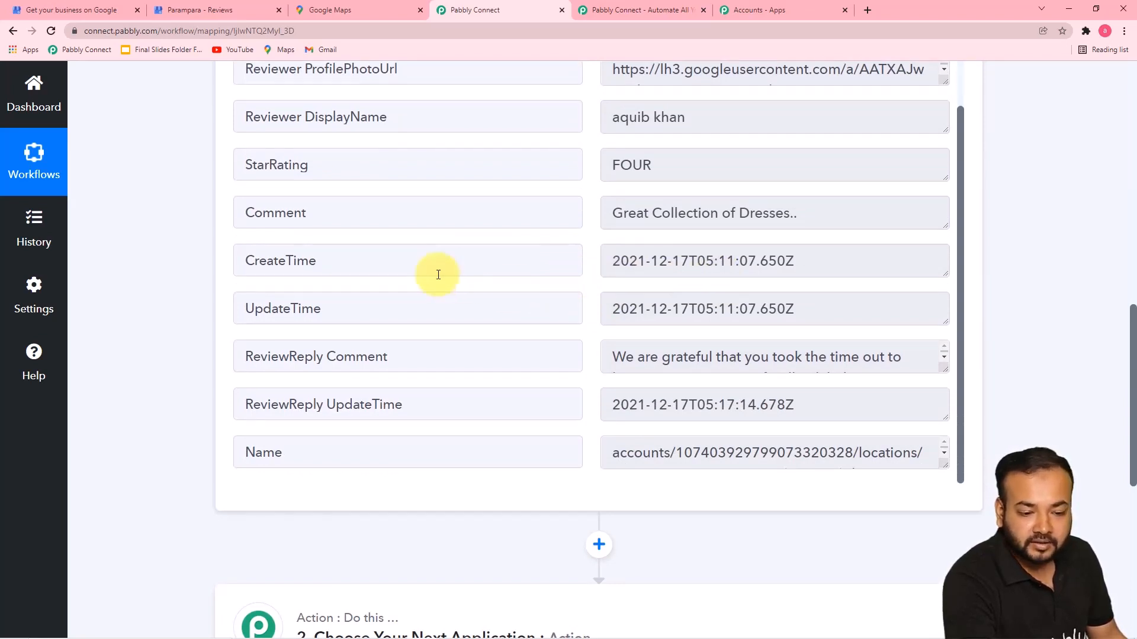
{"action": "scroll", "coordinate": [169, 283], "scroll_direction": "down", "scroll_amount": 3}
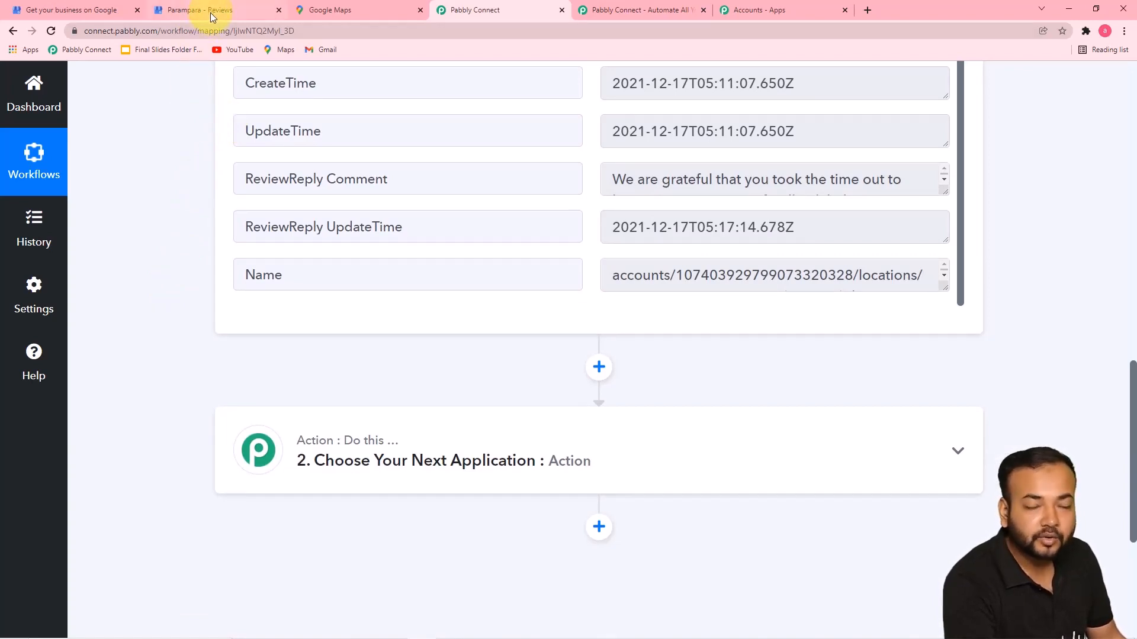
Set the app of the workflow's second step to Router by Pabbly
{"action": "scroll", "coordinate": [165, 256], "scroll_direction": "down", "scroll_amount": 1}
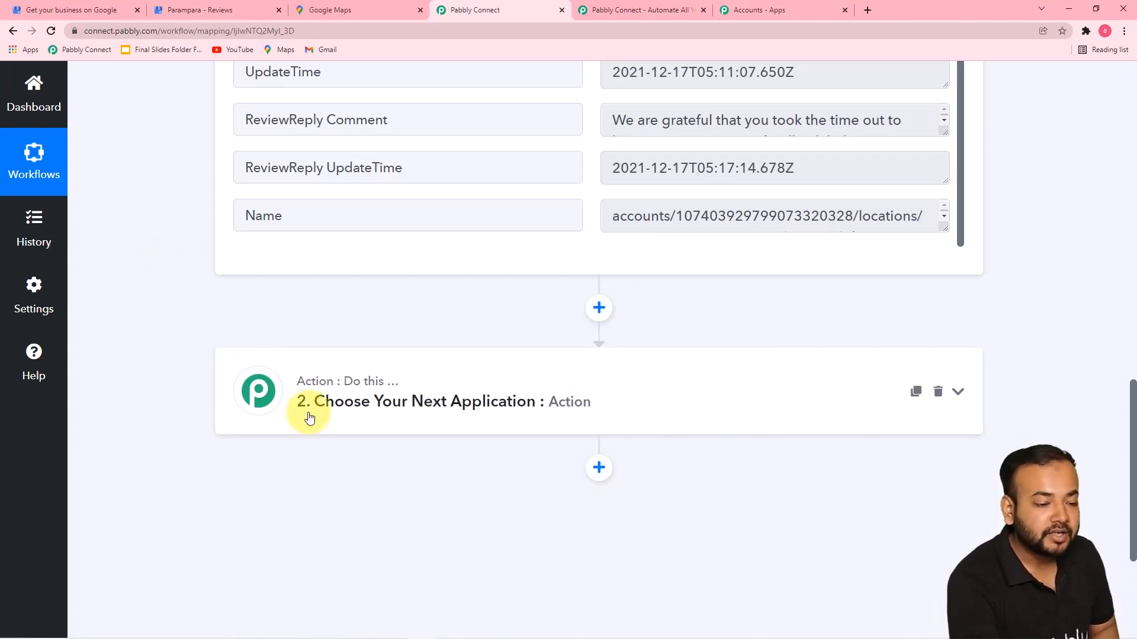
{"action": "left_click", "coordinate": [358, 413]}
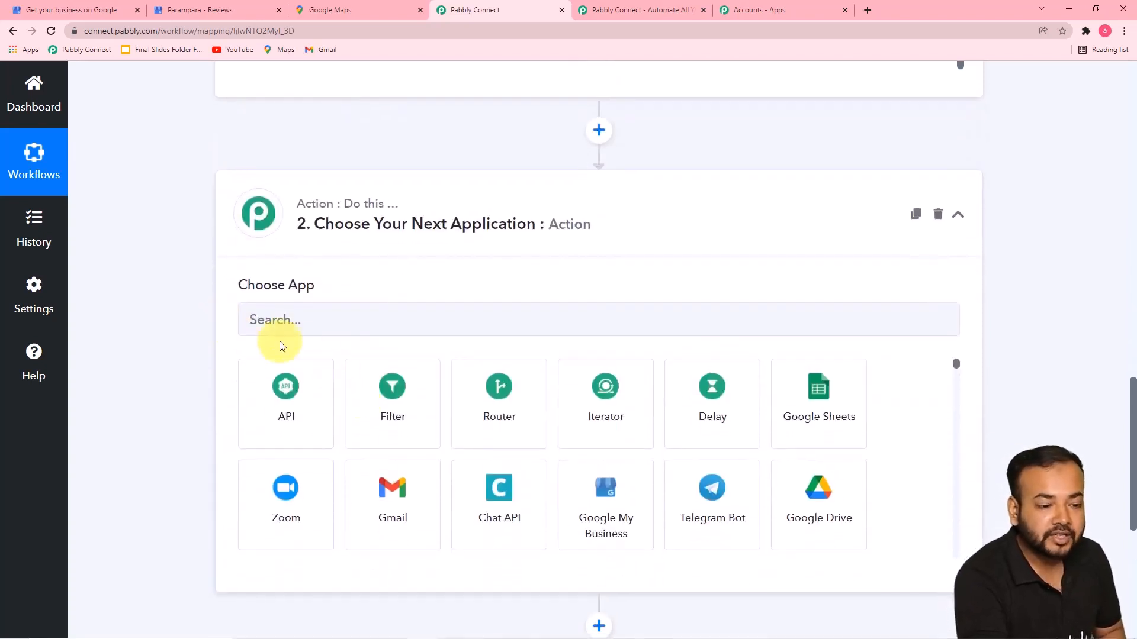
{"action": "left_click", "coordinate": [322, 322]}
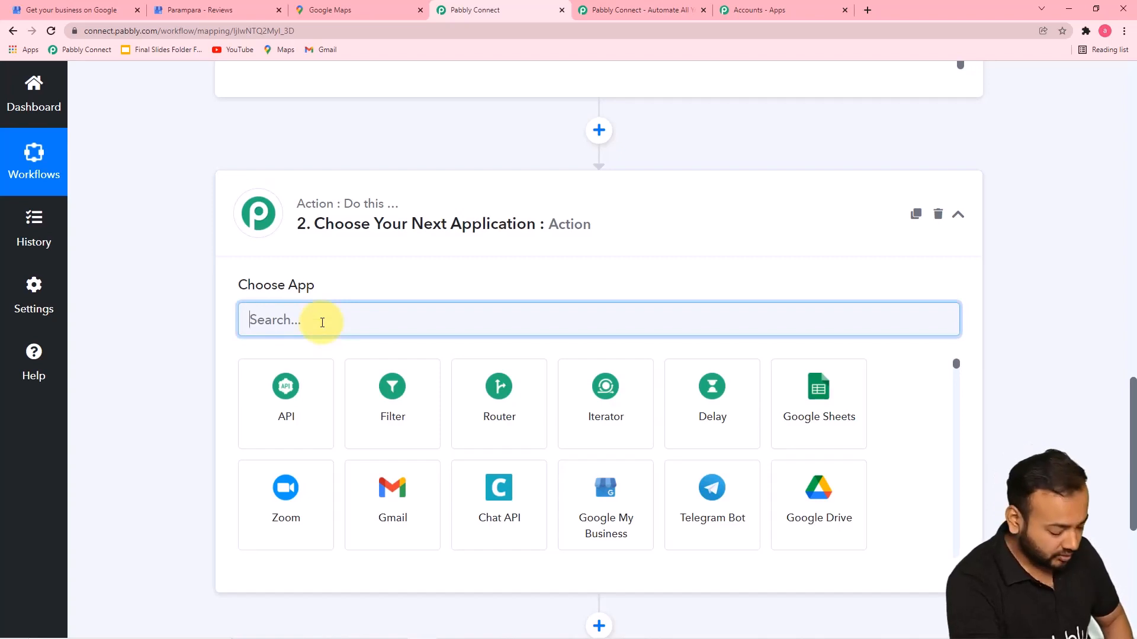
{"action": "type", "text": "ro"}
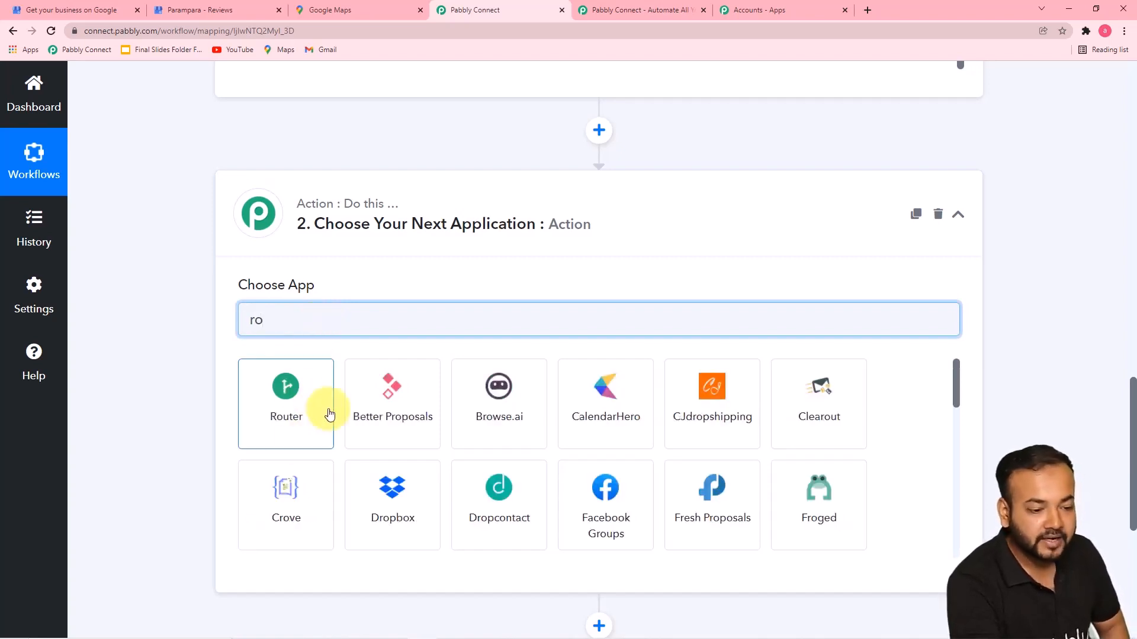
{"action": "left_click", "coordinate": [290, 420]}
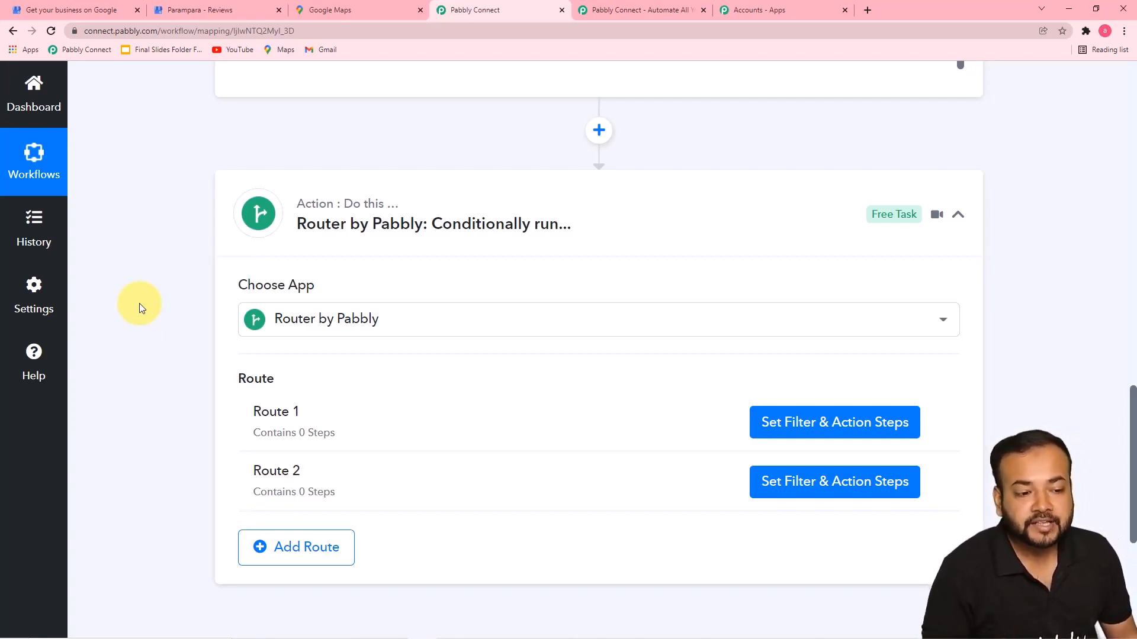
Rename the router's Route 1 as "For Five Star"
{"action": "scroll", "coordinate": [139, 303], "scroll_direction": "up", "scroll_amount": 5}
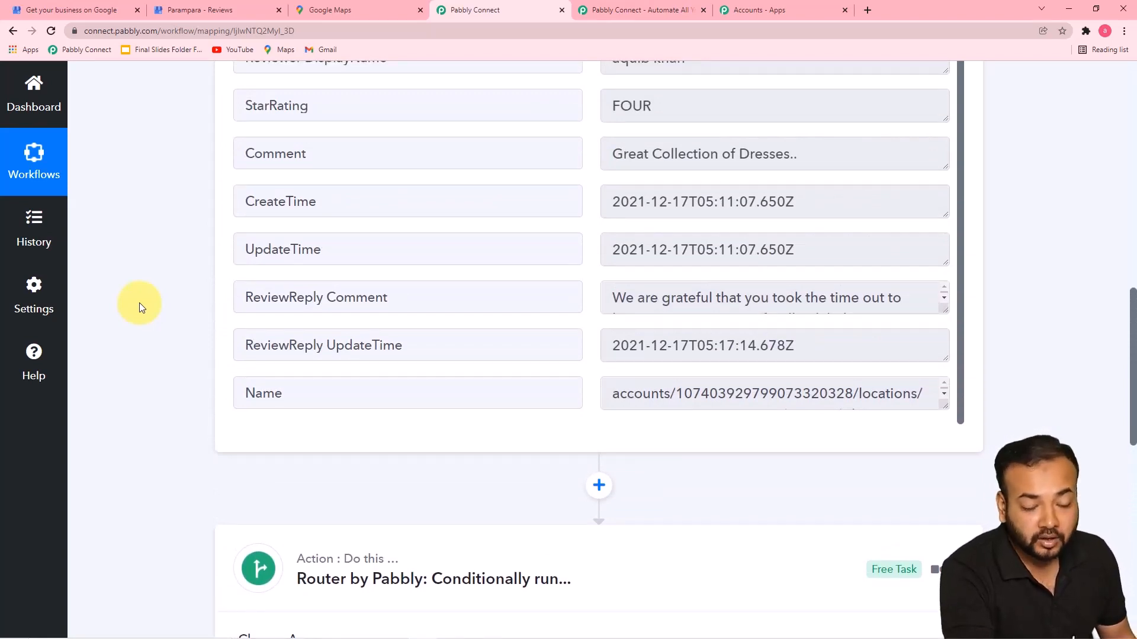
{"action": "scroll", "coordinate": [140, 303], "scroll_direction": "down", "scroll_amount": 3}
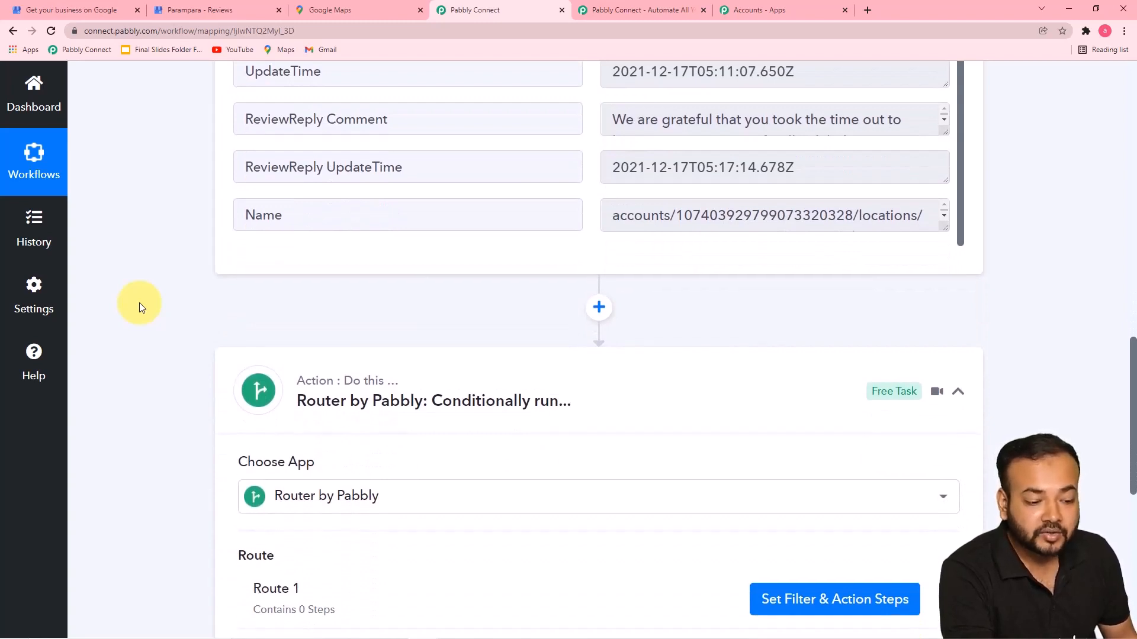
{"action": "scroll", "coordinate": [140, 303], "scroll_direction": "down", "scroll_amount": 2}
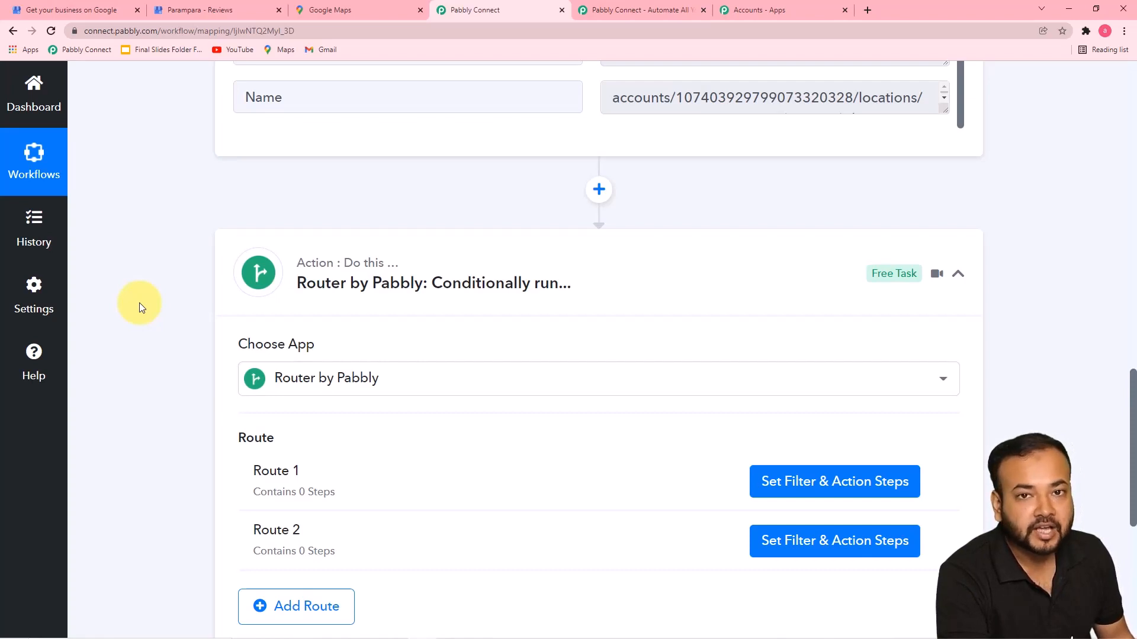
{"action": "scroll", "coordinate": [140, 303], "scroll_direction": "down", "scroll_amount": 4}
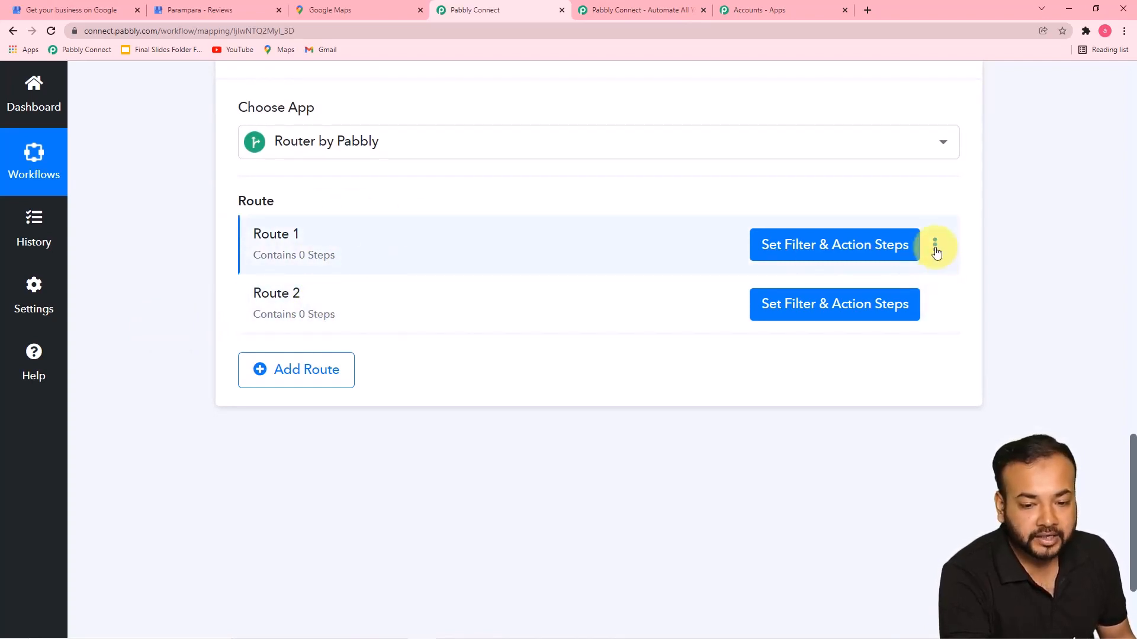
{"action": "left_click", "coordinate": [935, 252]}
{"action": "left_click", "coordinate": [876, 276]}
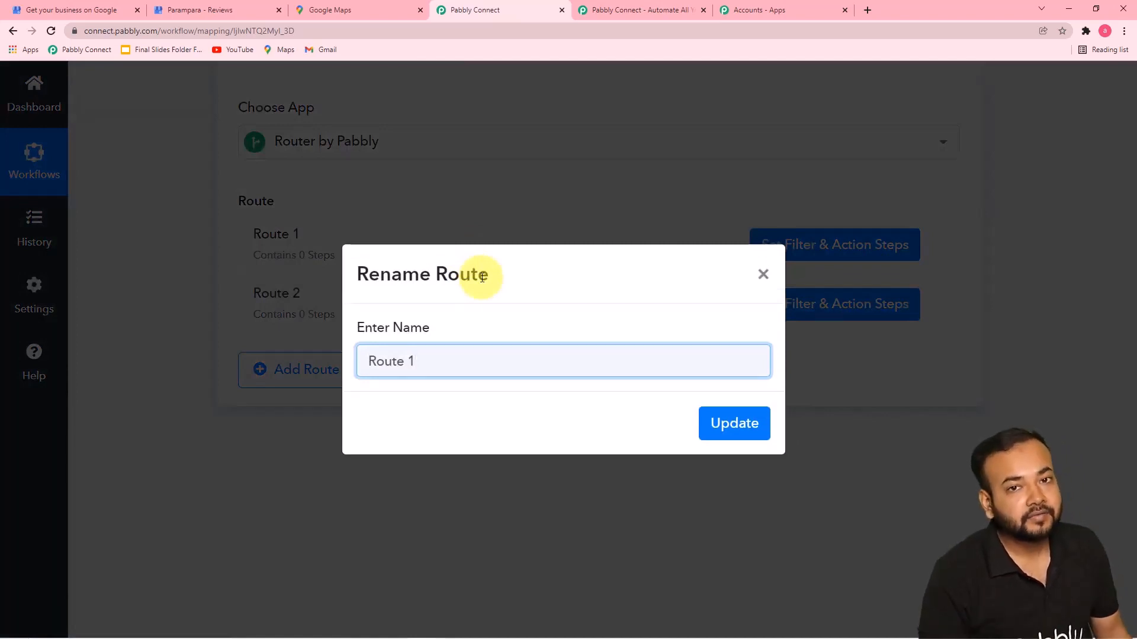
{"action": "key", "text": "BackSpace"}
{"action": "key", "text": "BackSpace"}
{"action": "key", "text": "BackSpace"}
{"action": "key", "text": "BackSpace"}
{"action": "key", "text": "BackSpace"}
{"action": "key", "text": "BackSpace"}
{"action": "key", "text": "BackSpace"}
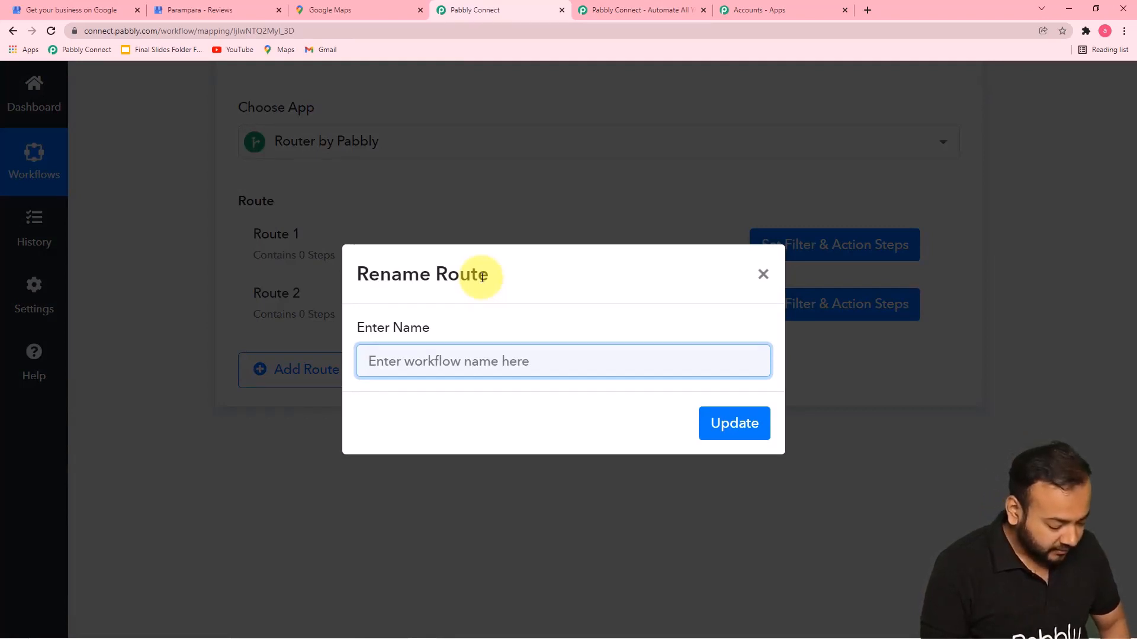
{"action": "type", "text": "For"}
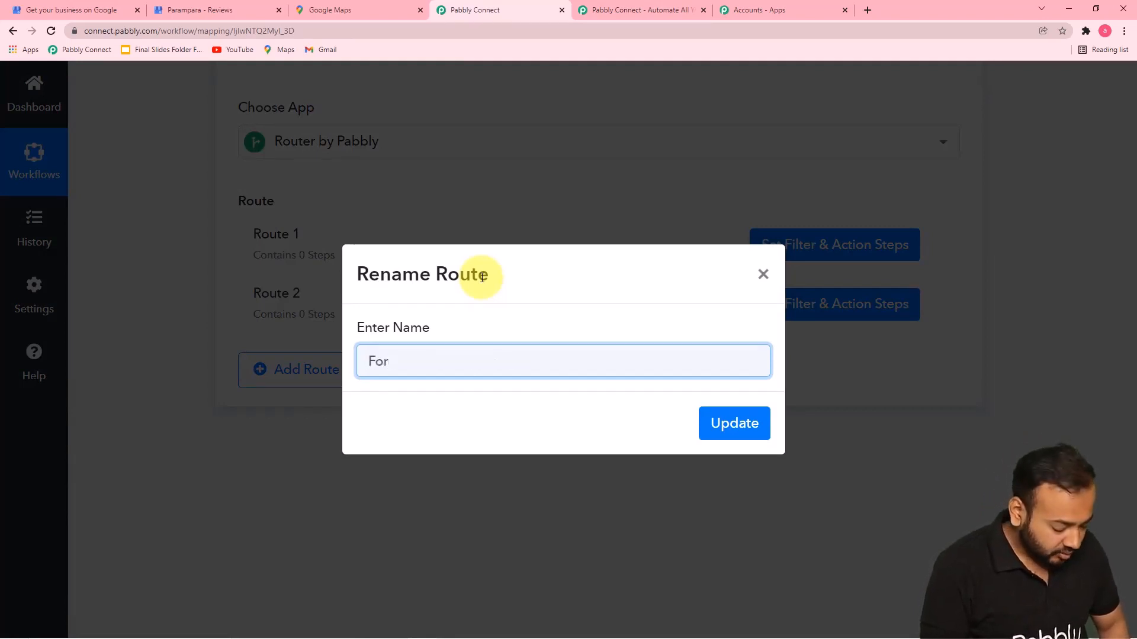
{"action": "type", "text": " Five"}
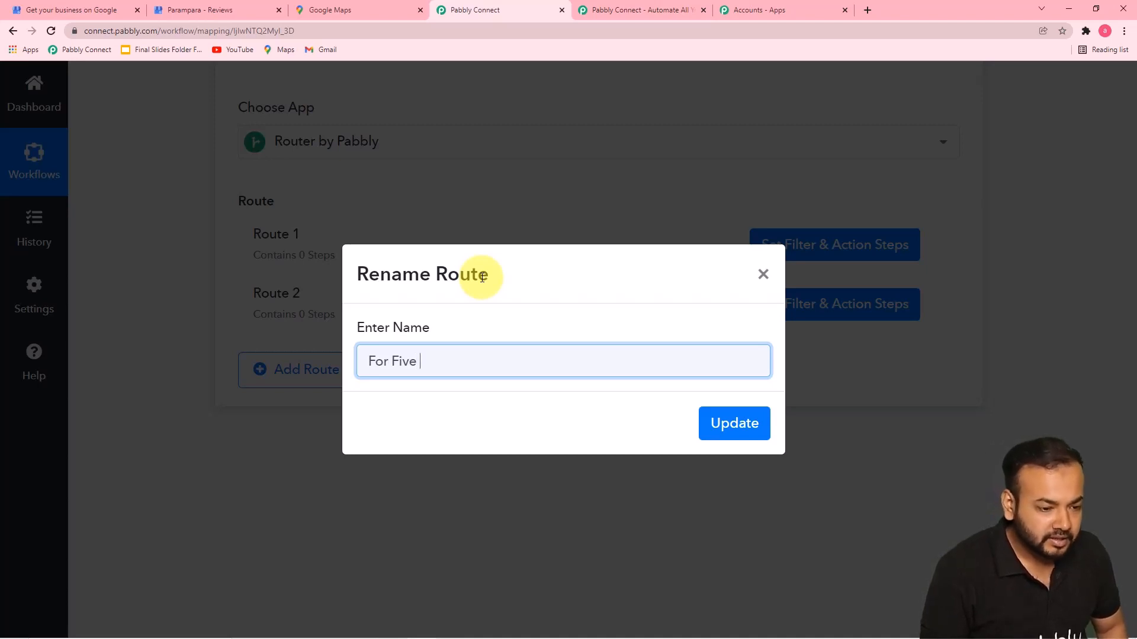
{"action": "type", "text": "Star"}
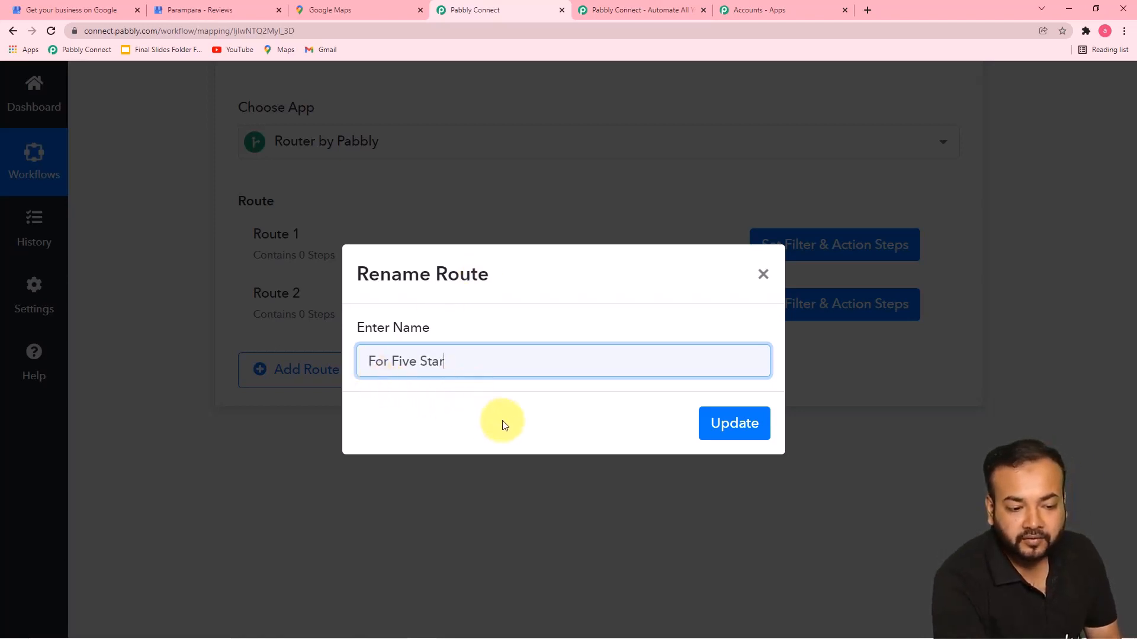
{"action": "left_click", "coordinate": [732, 423]}
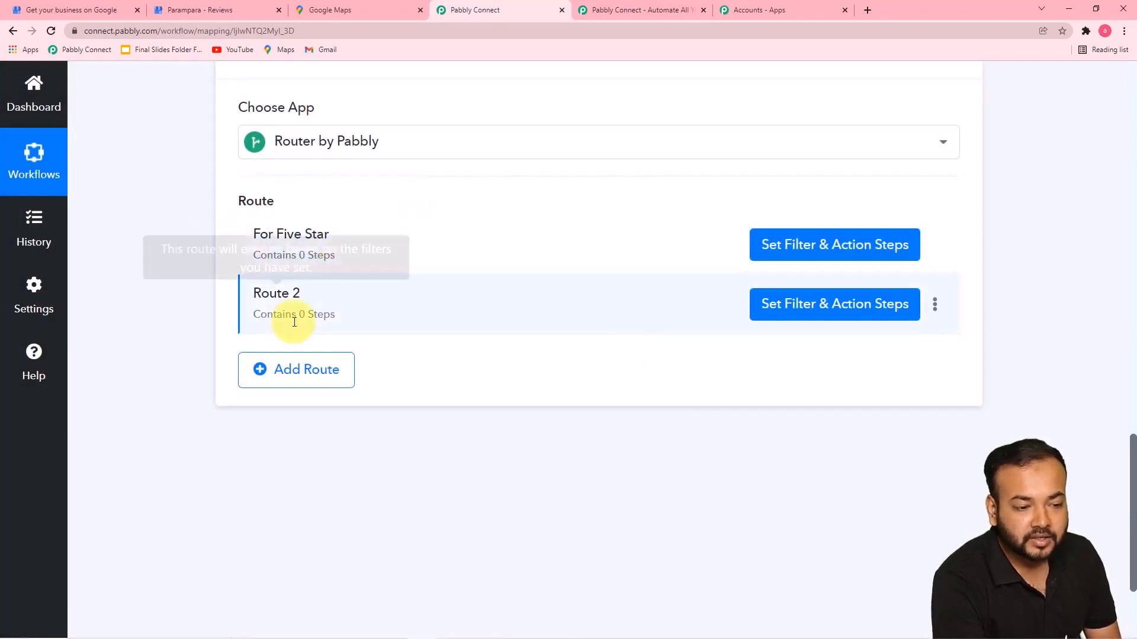
Preview the For Five Star route's filter settings and examine the StarRating field in the trigger's response
{"action": "left_click", "coordinate": [782, 254]}
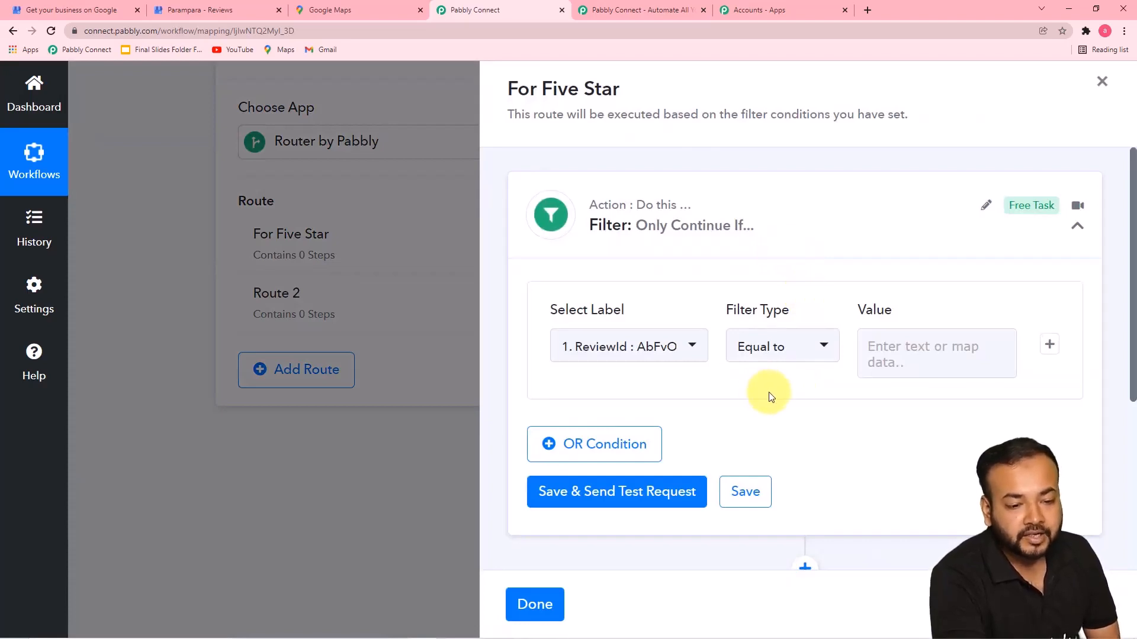
{"action": "scroll", "coordinate": [771, 389], "scroll_direction": "down", "scroll_amount": 1}
{"action": "scroll", "coordinate": [771, 388], "scroll_direction": "up", "scroll_amount": 1}
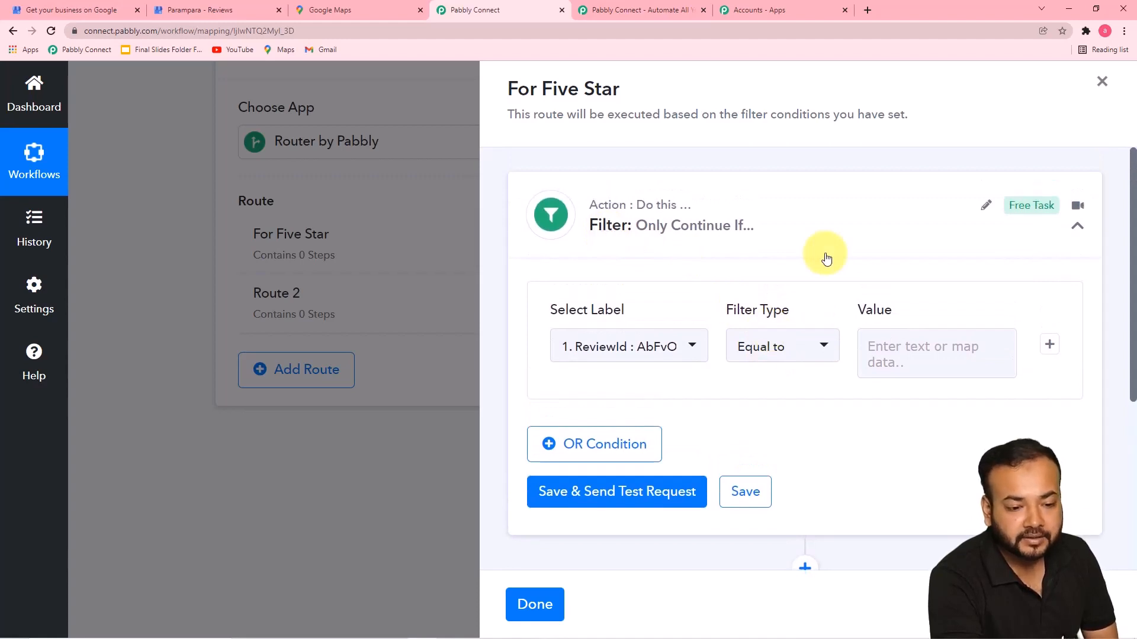
{"action": "mouse_move", "coordinate": [604, 322]}
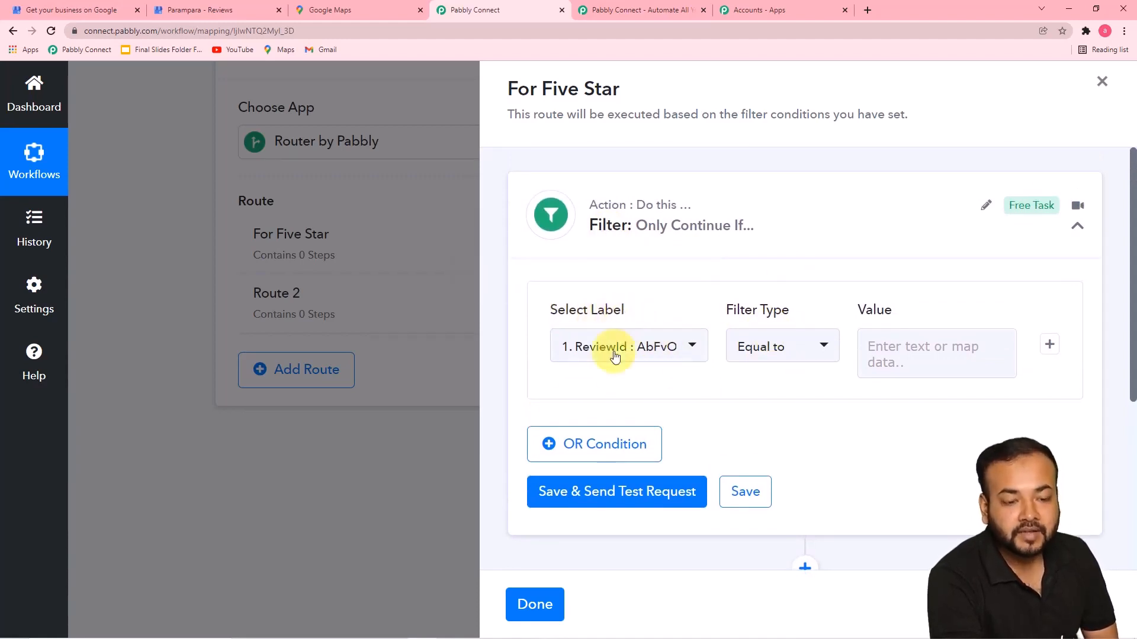
{"action": "left_click", "coordinate": [534, 610]}
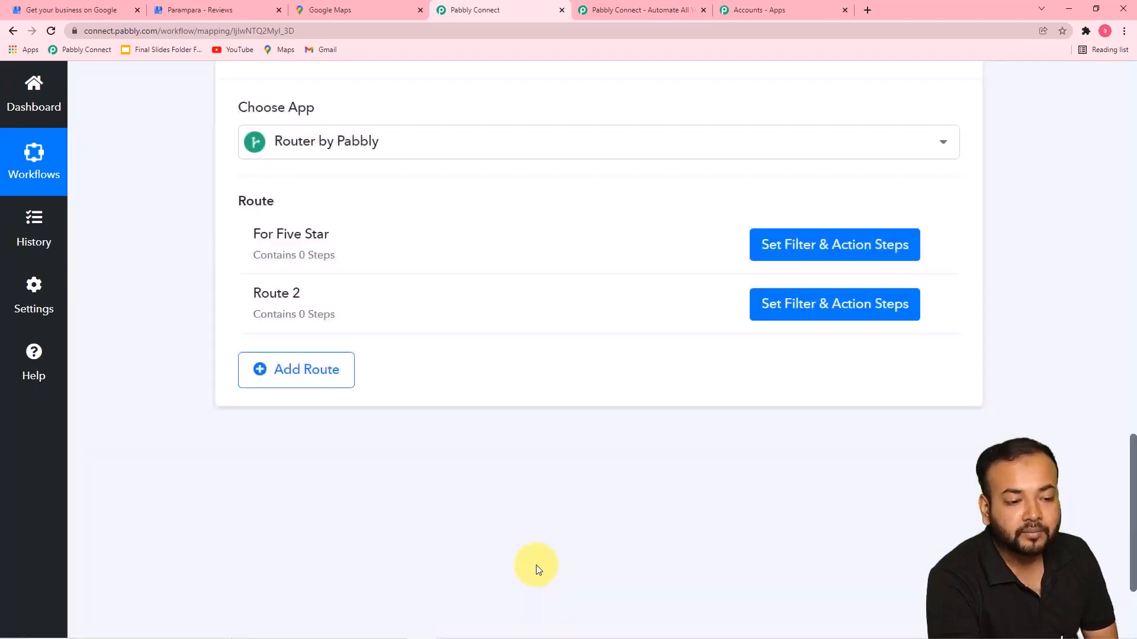
{"action": "scroll", "coordinate": [531, 523], "scroll_direction": "up", "scroll_amount": 15}
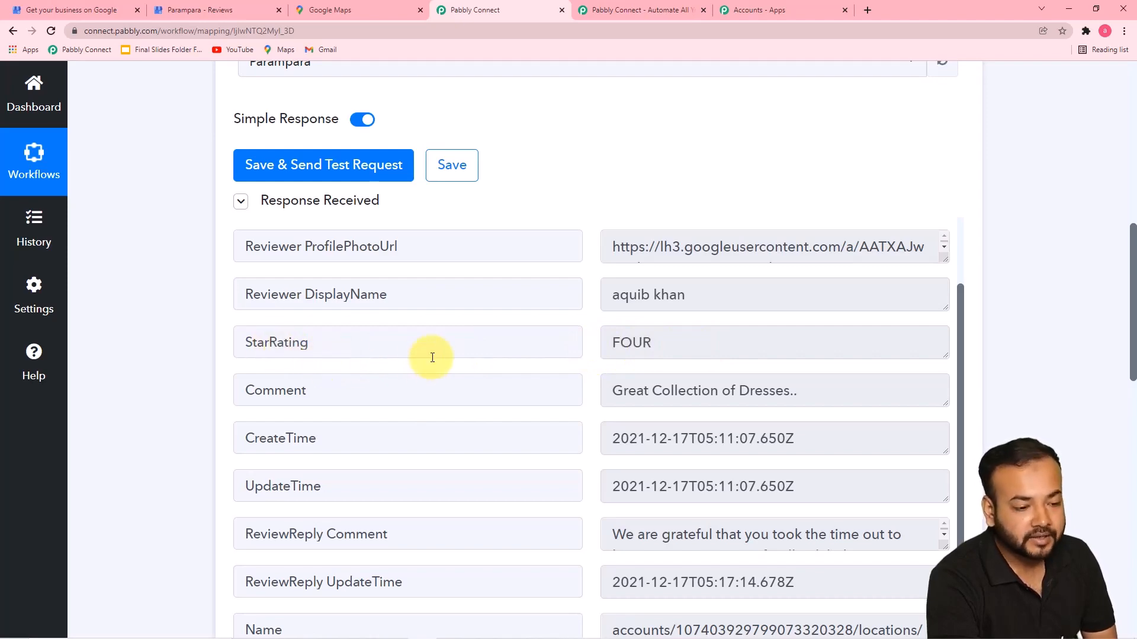
{"action": "scroll", "coordinate": [200, 354], "scroll_direction": "down", "scroll_amount": 12}
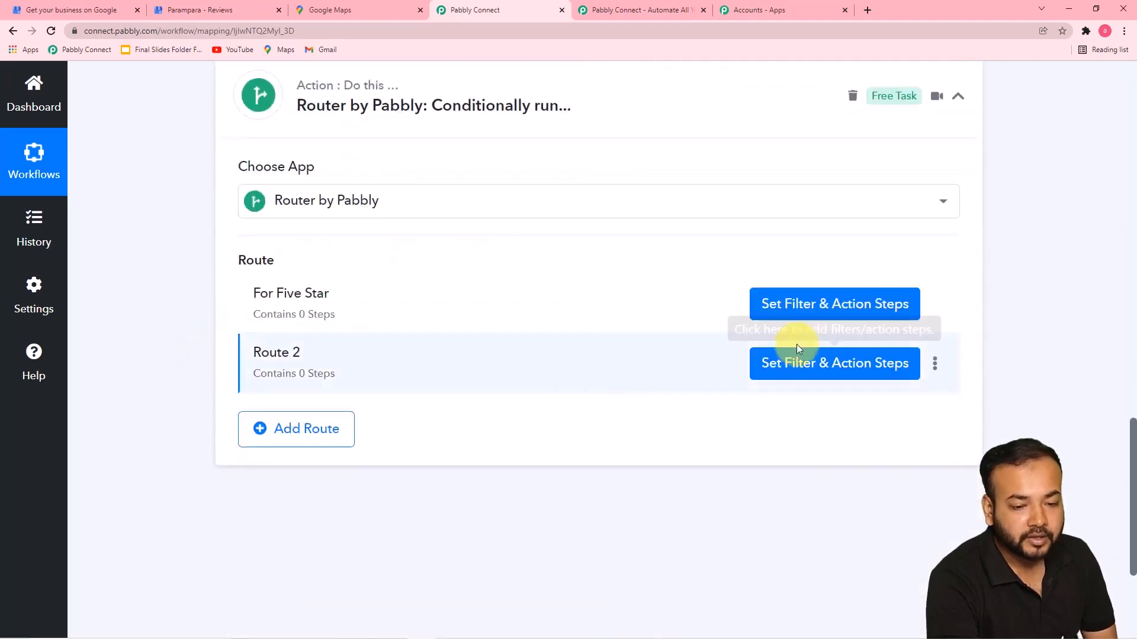
Set the label of the For Five Star route's filter condition to the trigger's StarRating field
{"action": "left_click", "coordinate": [795, 306]}
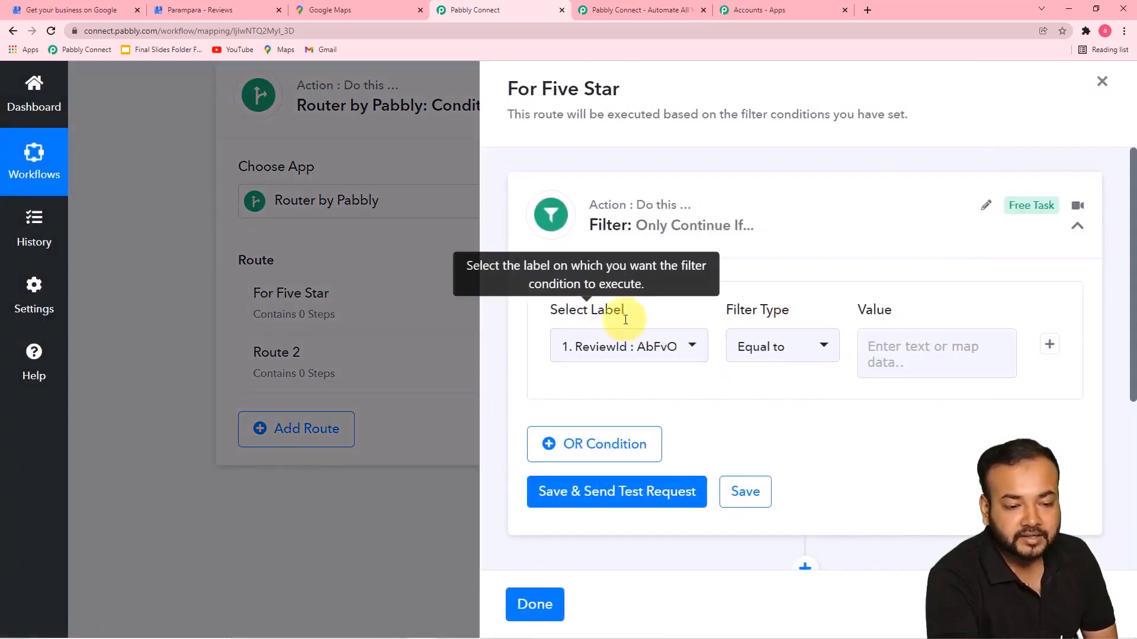
{"action": "left_click", "coordinate": [690, 349]}
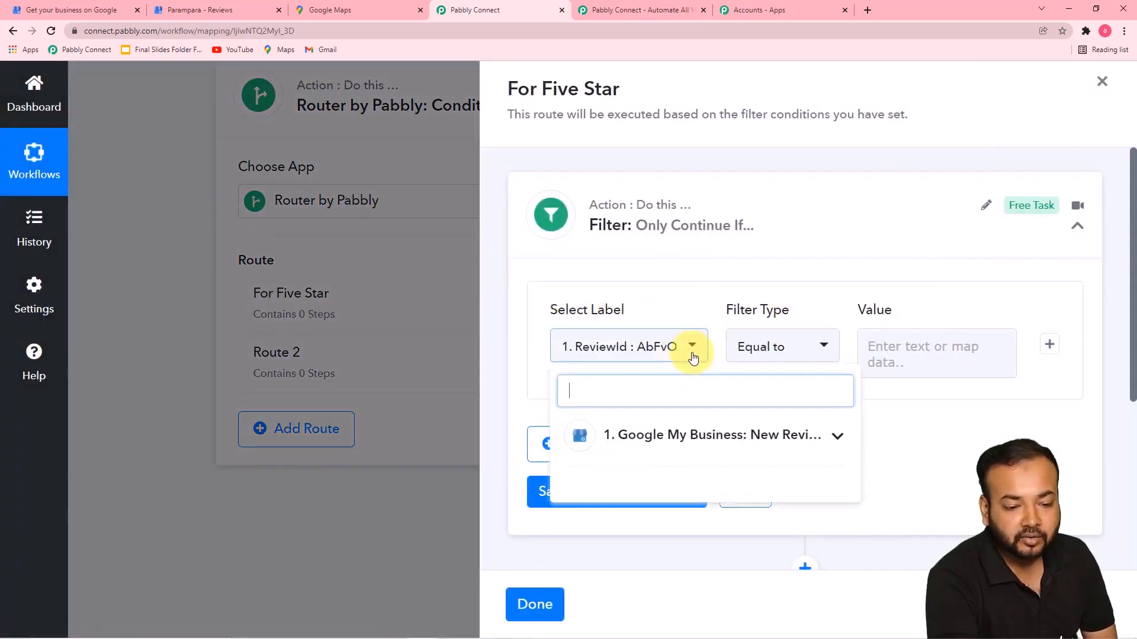
{"action": "left_click", "coordinate": [696, 445]}
{"action": "scroll", "coordinate": [692, 491], "scroll_direction": "down", "scroll_amount": 2}
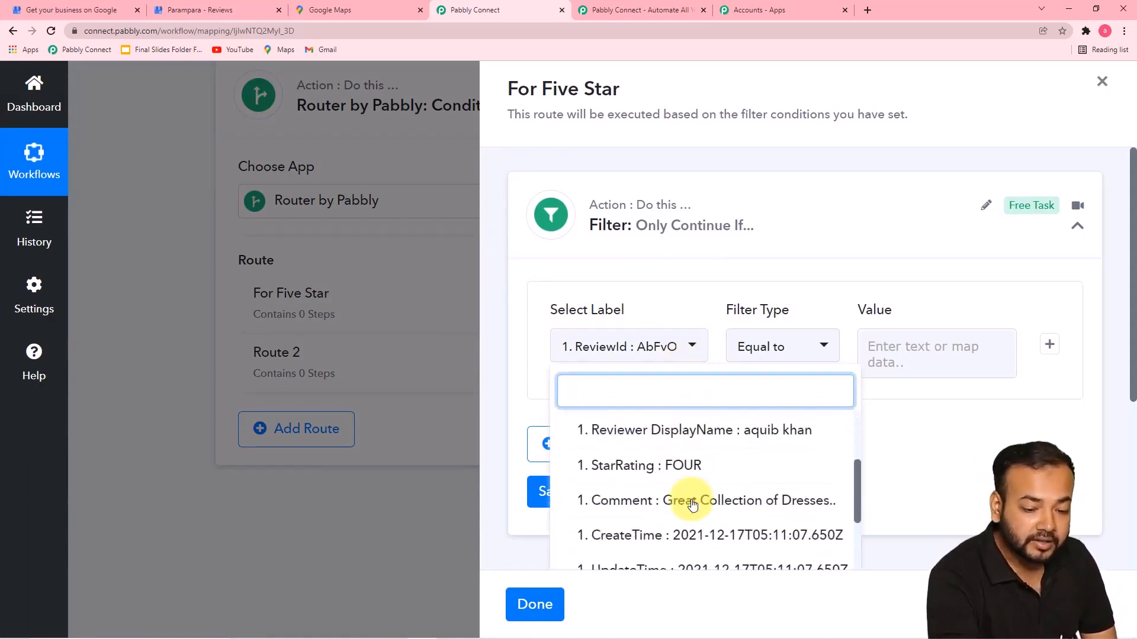
{"action": "scroll", "coordinate": [692, 504], "scroll_direction": "down", "scroll_amount": 1}
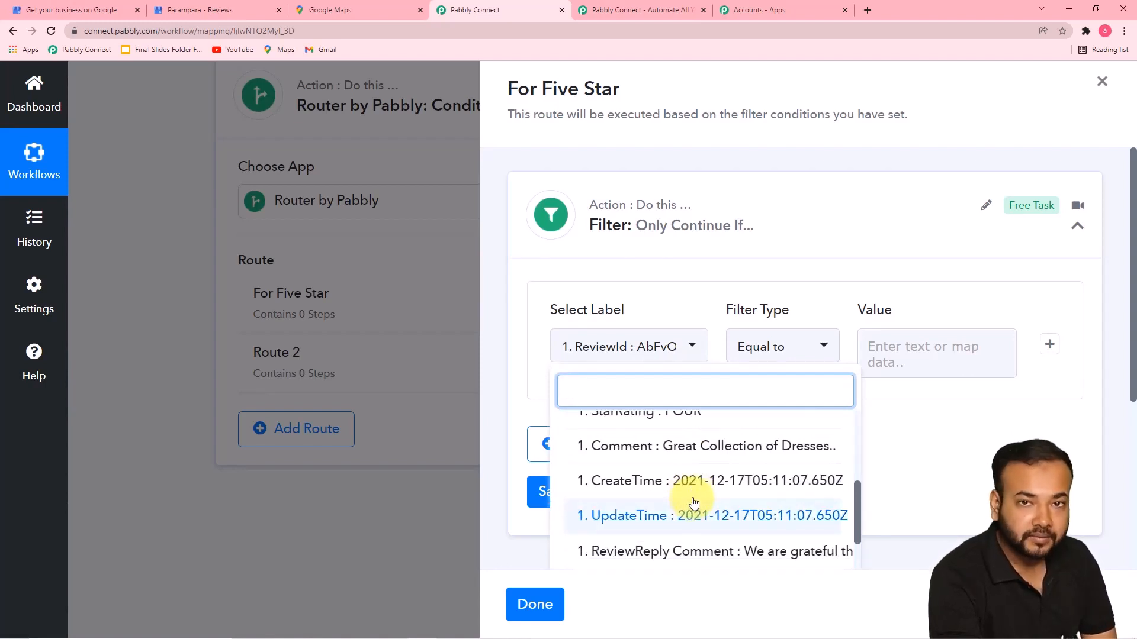
{"action": "scroll", "coordinate": [742, 521], "scroll_direction": "up", "scroll_amount": 2}
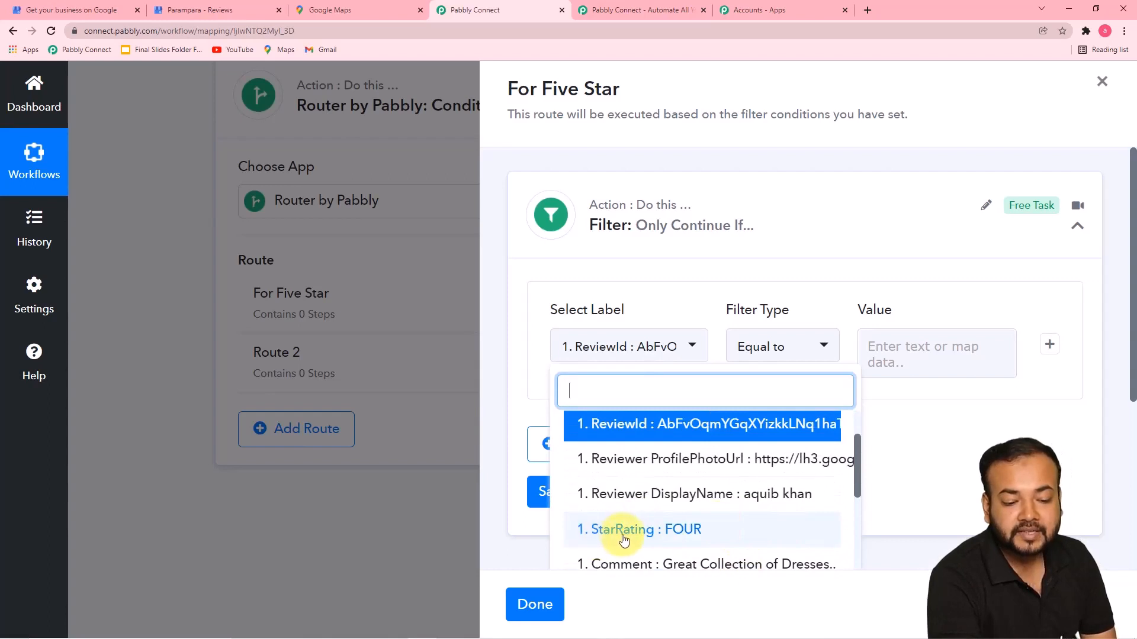
{"action": "left_click", "coordinate": [682, 540]}
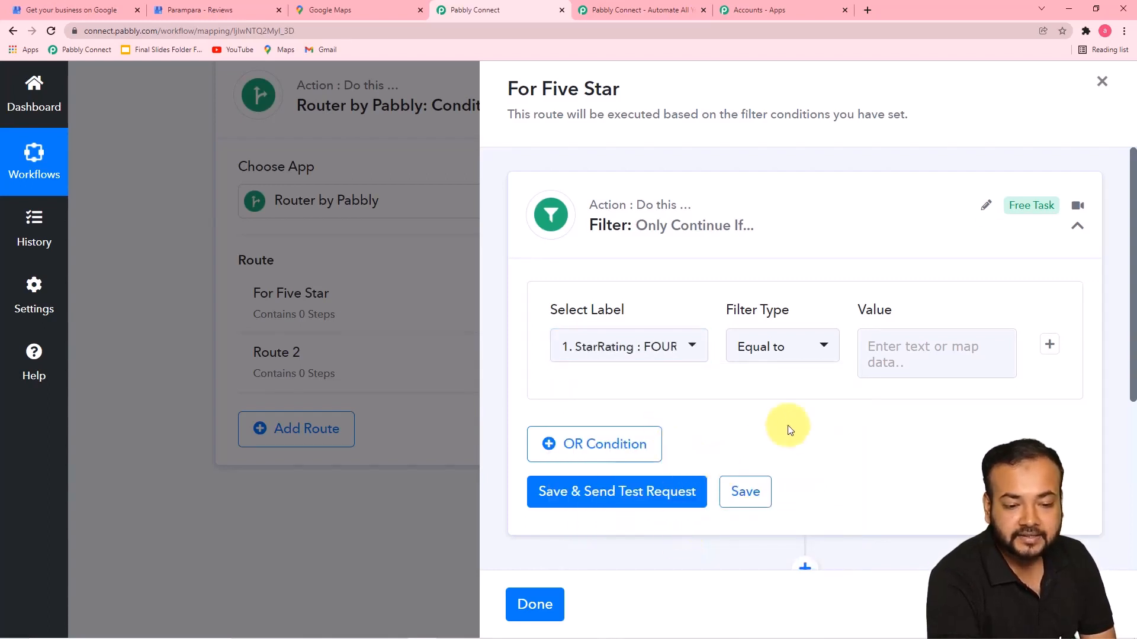
Set the For Five Star filter's StarRating condition to Equal to FIVE, save it and send a test request
{"action": "left_click", "coordinate": [769, 350]}
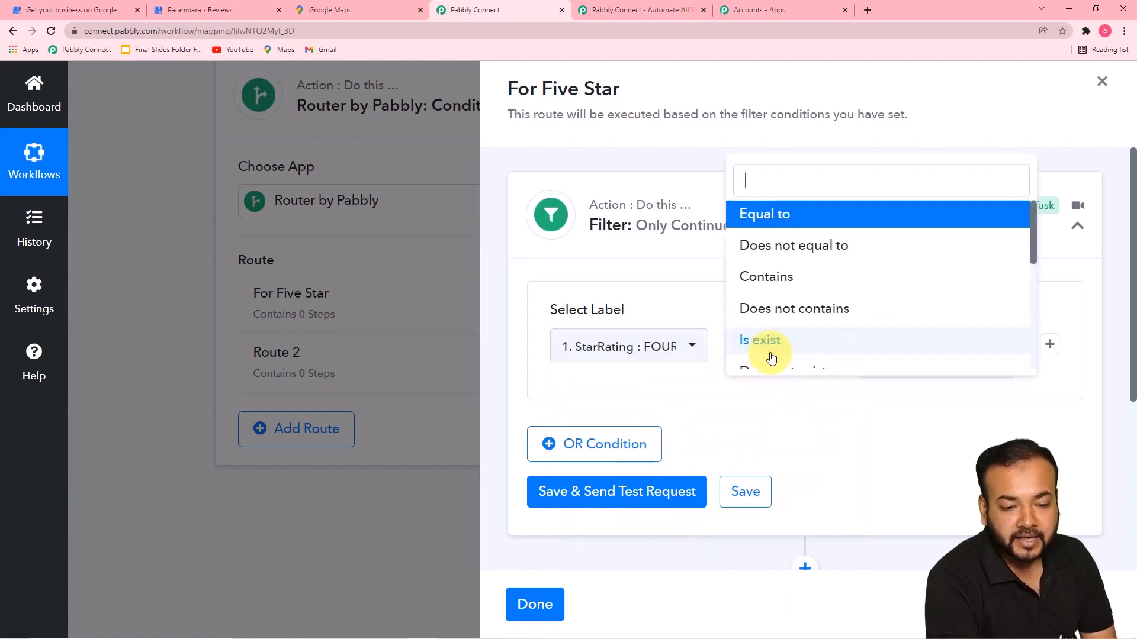
{"action": "left_click", "coordinate": [792, 226]}
{"action": "left_click", "coordinate": [877, 352]}
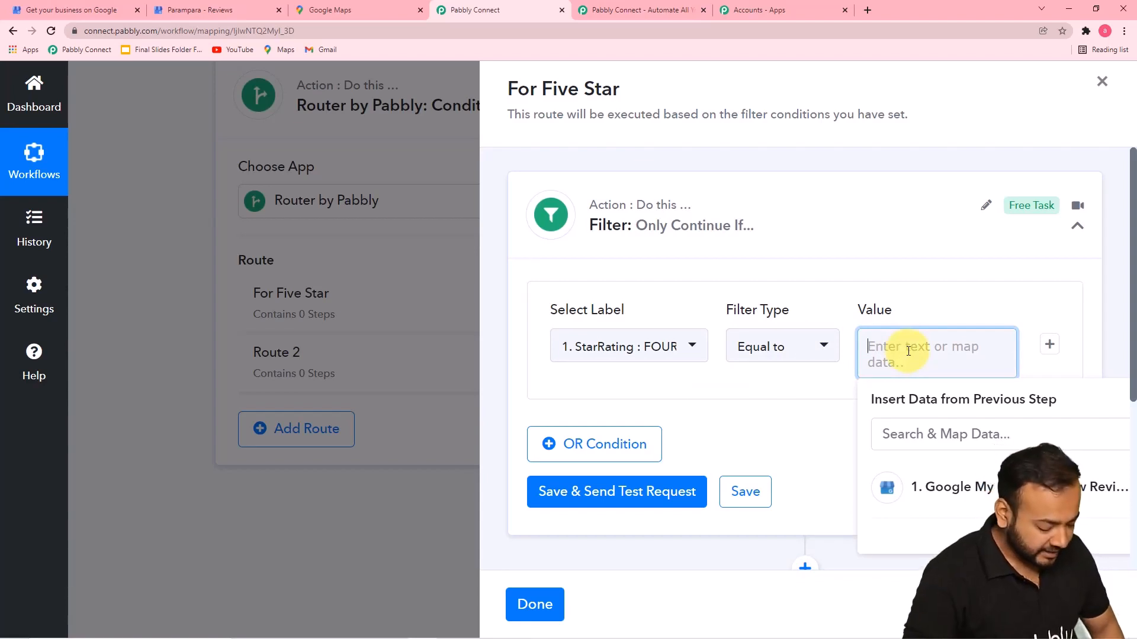
{"action": "type", "text": "FIVE"}
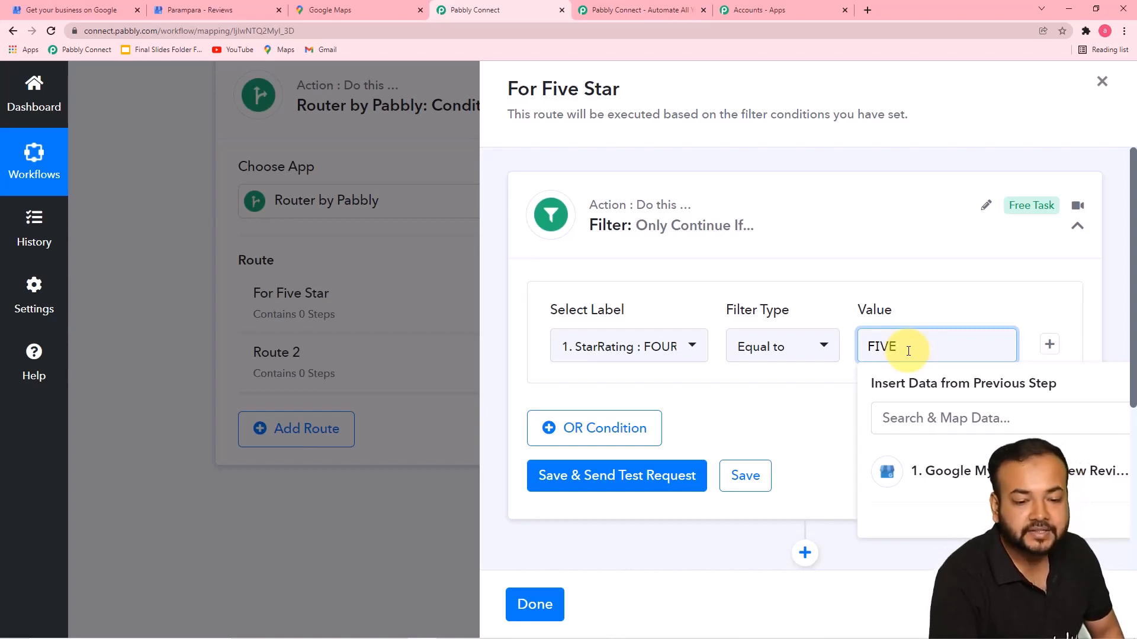
{"action": "left_click", "coordinate": [806, 426]}
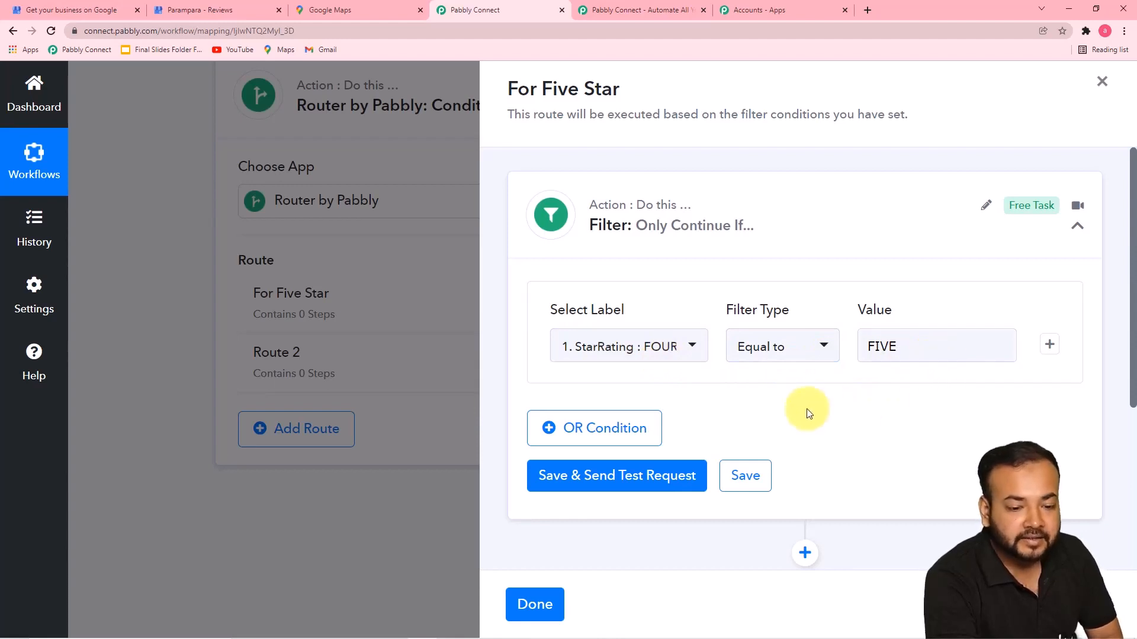
{"action": "scroll", "coordinate": [806, 408], "scroll_direction": "down", "scroll_amount": 2}
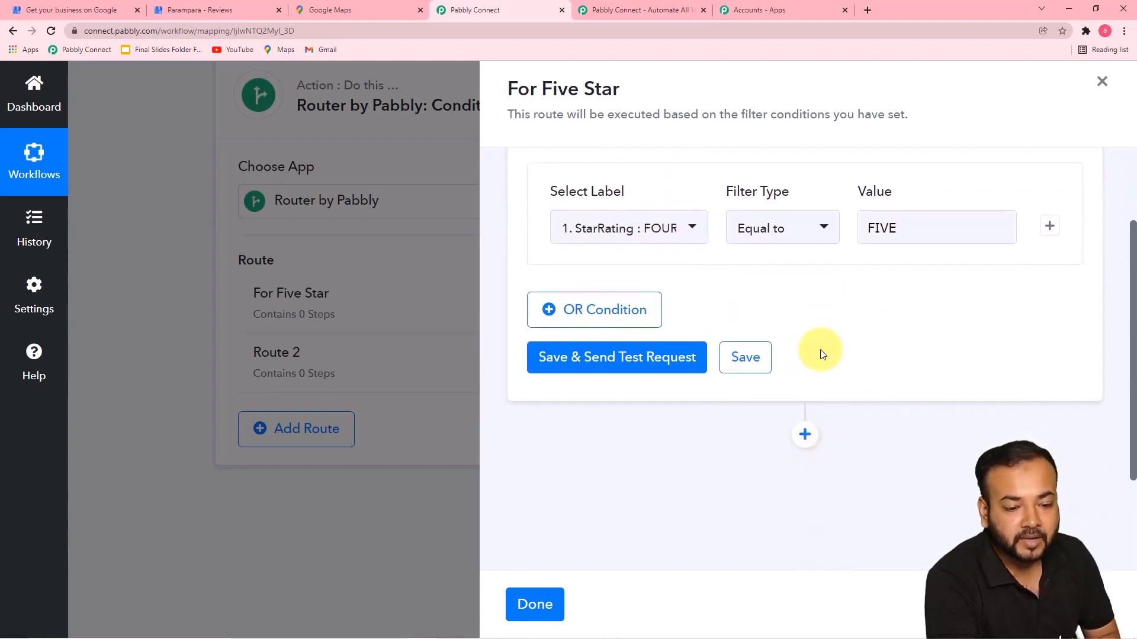
{"action": "left_click", "coordinate": [596, 369]}
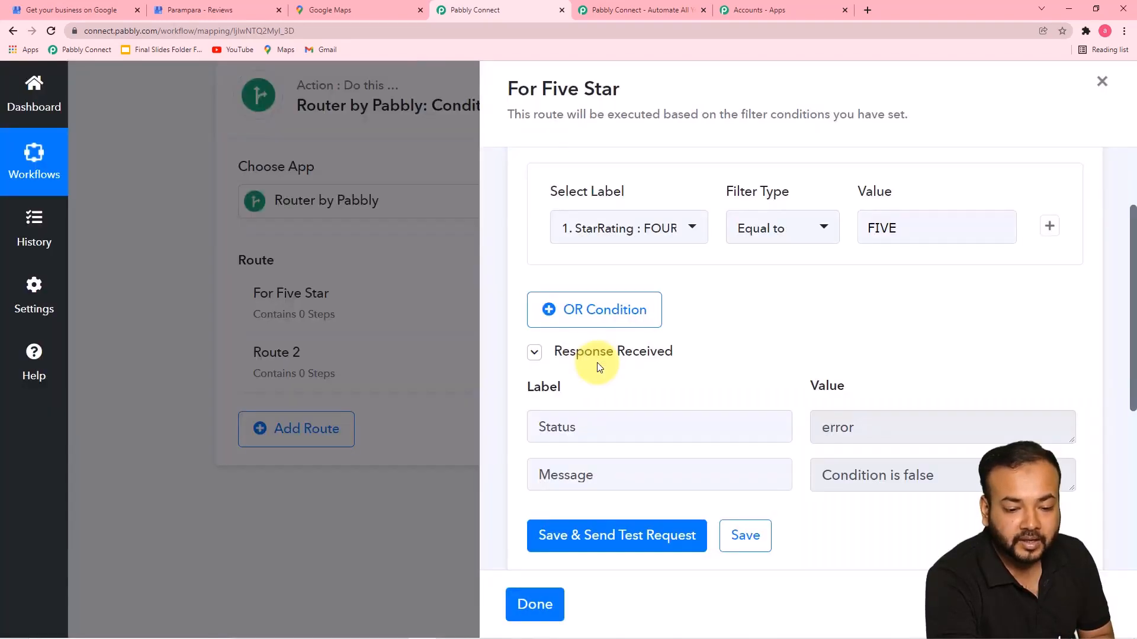
Examine the filter's test response status and message against the StarRating condition in the For Five Star route
{"action": "scroll", "coordinate": [622, 398], "scroll_direction": "down", "scroll_amount": 2}
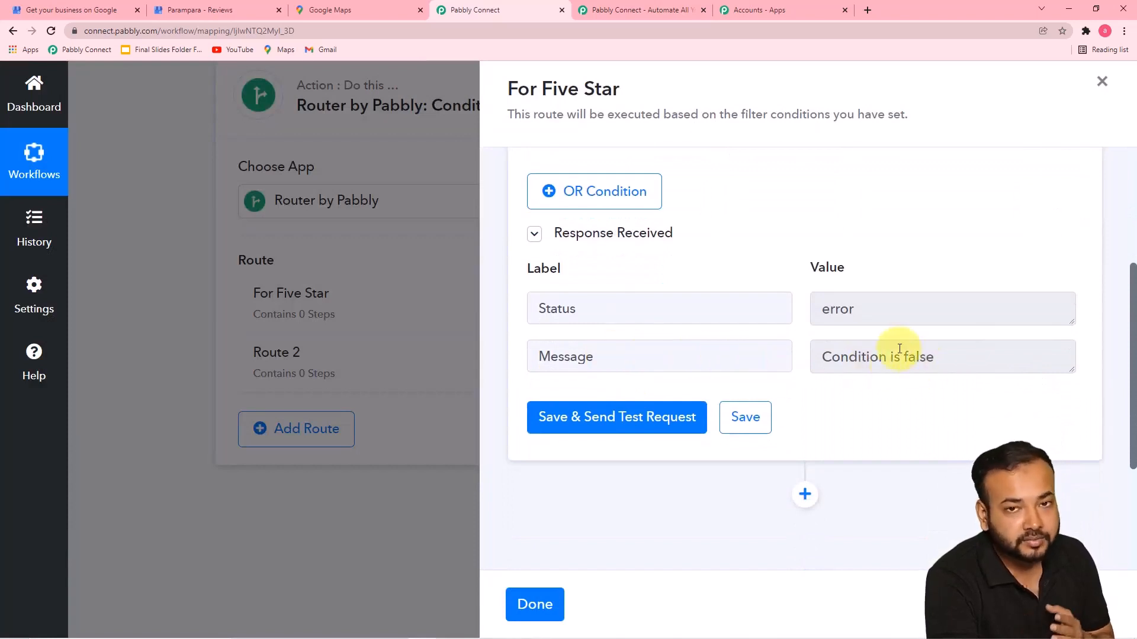
{"action": "scroll", "coordinate": [823, 269], "scroll_direction": "up", "scroll_amount": 4}
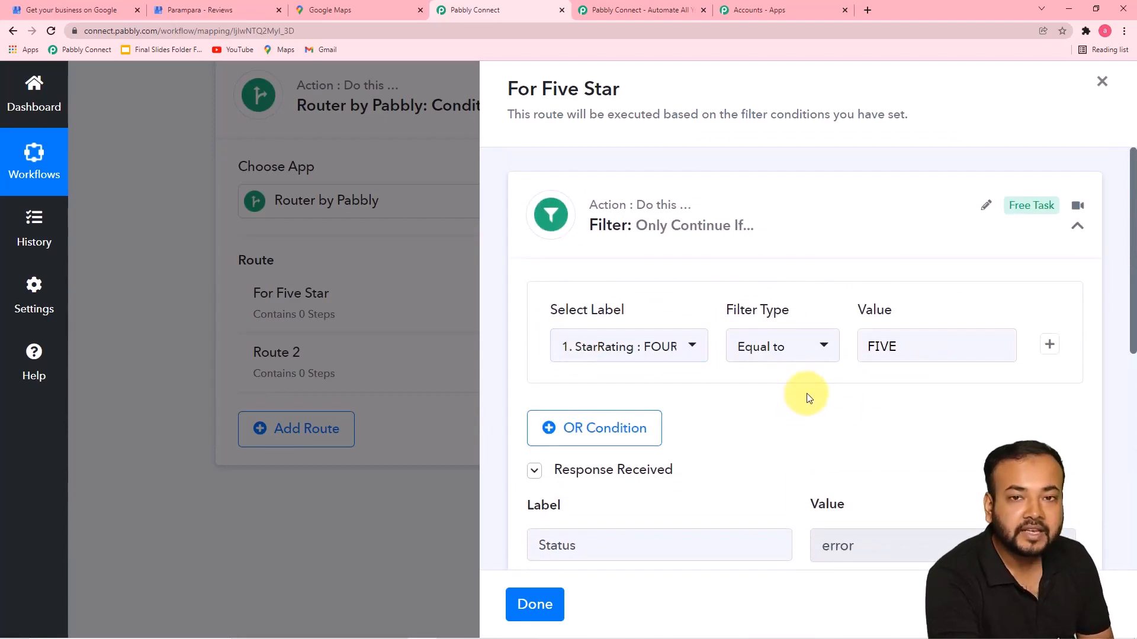
{"action": "scroll", "coordinate": [748, 411], "scroll_direction": "down", "scroll_amount": 2}
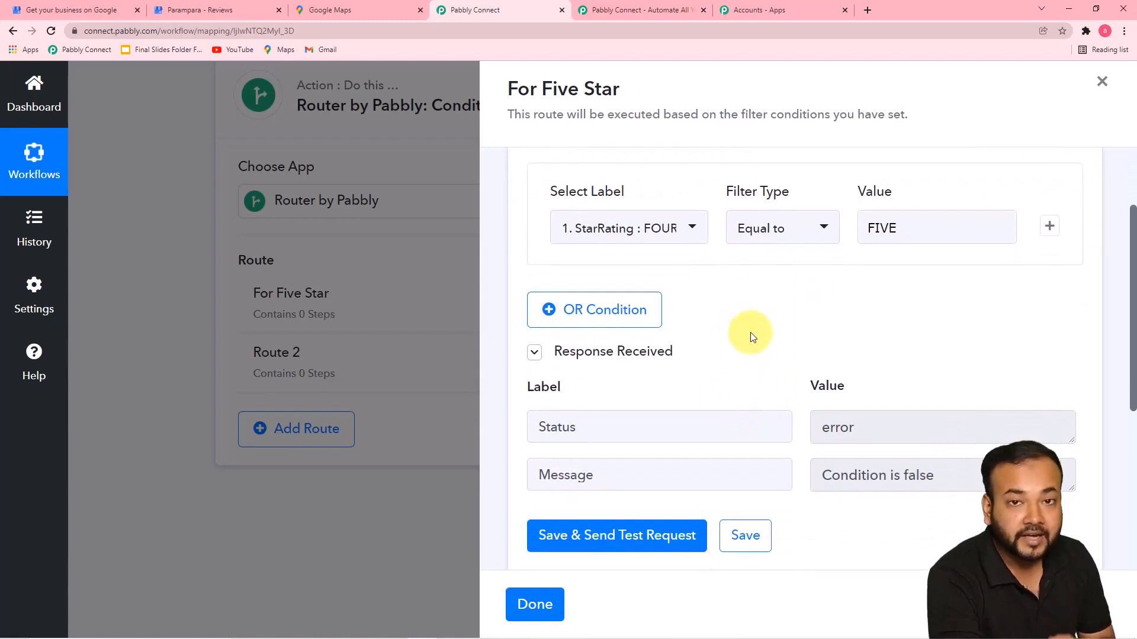
{"action": "scroll", "coordinate": [748, 343], "scroll_direction": "down", "scroll_amount": 1}
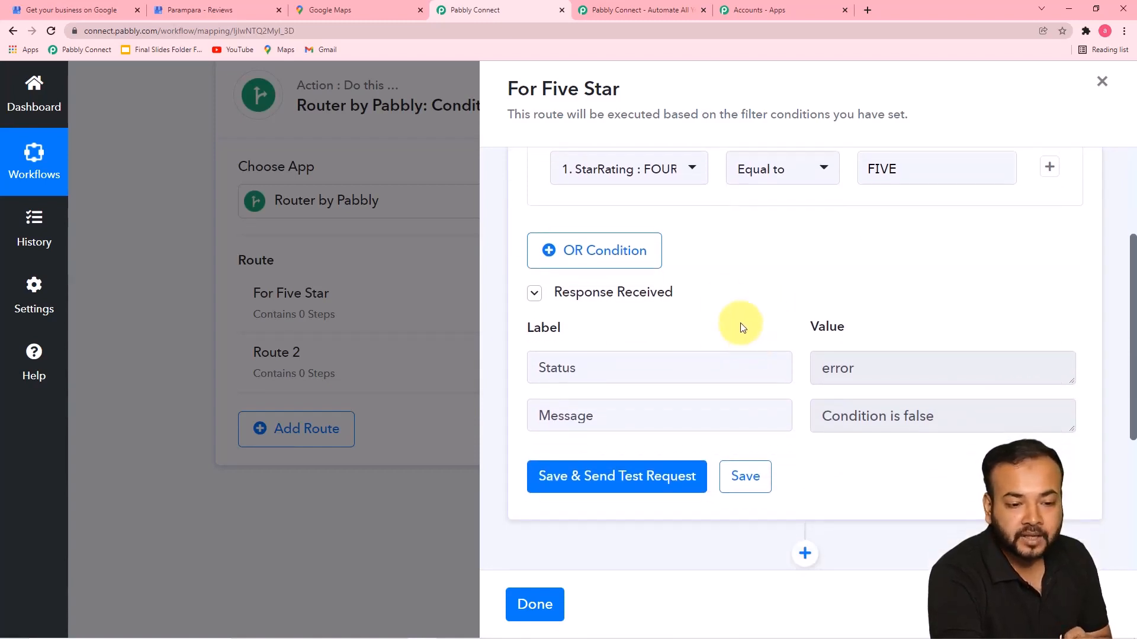
{"action": "scroll", "coordinate": [730, 306], "scroll_direction": "up", "scroll_amount": 1}
{"action": "scroll", "coordinate": [716, 314], "scroll_direction": "up", "scroll_amount": 2}
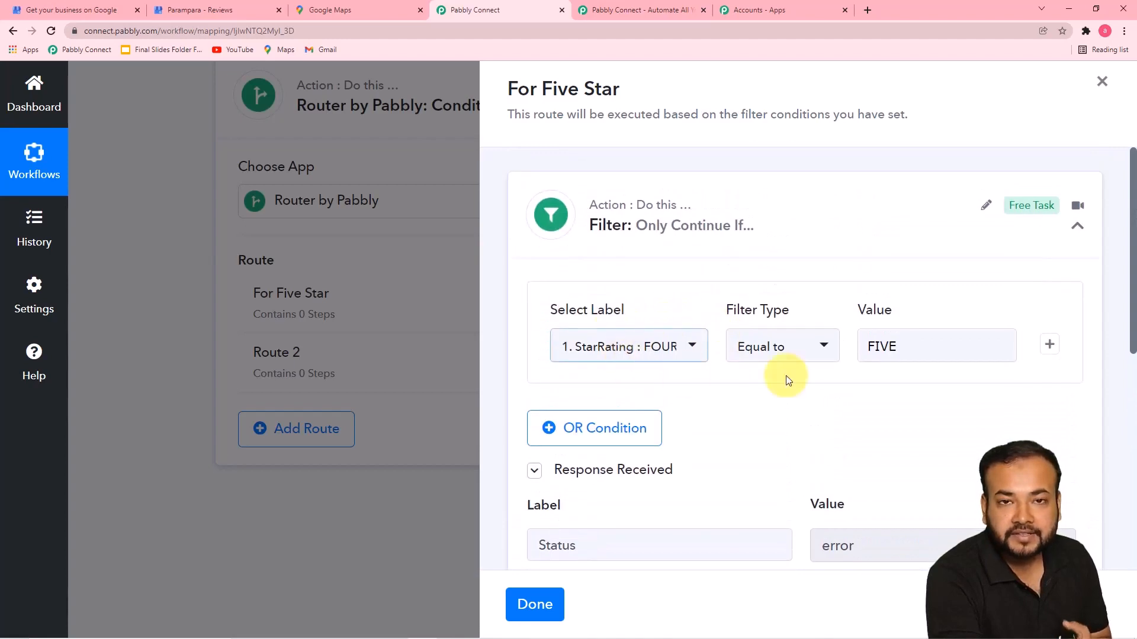
{"action": "scroll", "coordinate": [837, 375], "scroll_direction": "down", "scroll_amount": 3}
{"action": "scroll", "coordinate": [837, 375], "scroll_direction": "down", "scroll_amount": 2}
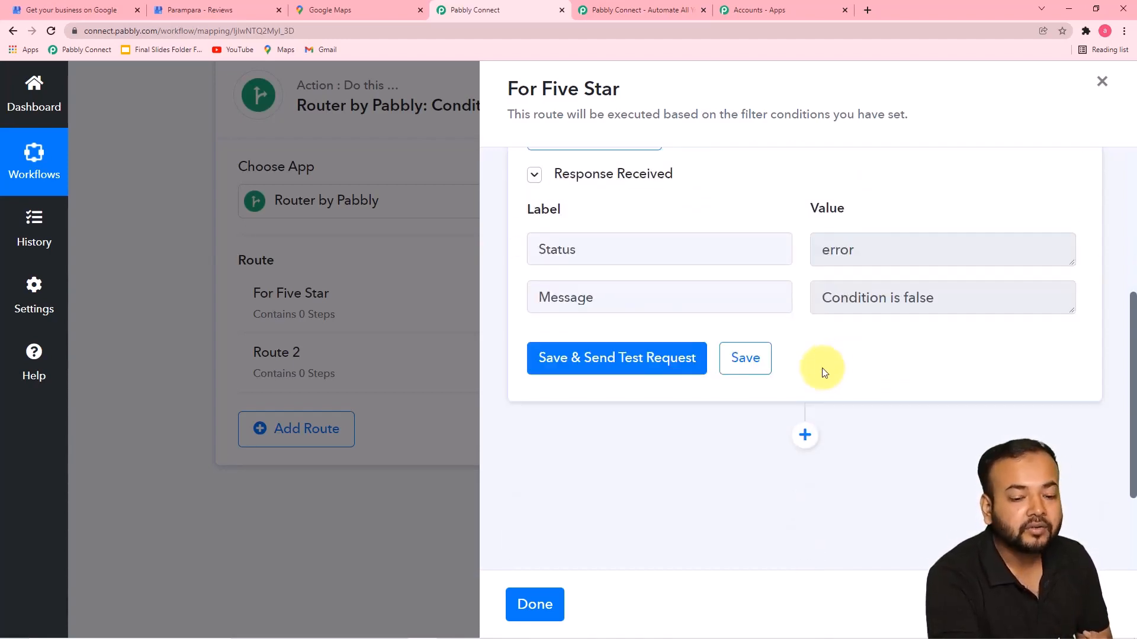
Add an action step below the For Five Star route's filter and set its app to Google My Business
{"action": "left_click", "coordinate": [805, 436]}
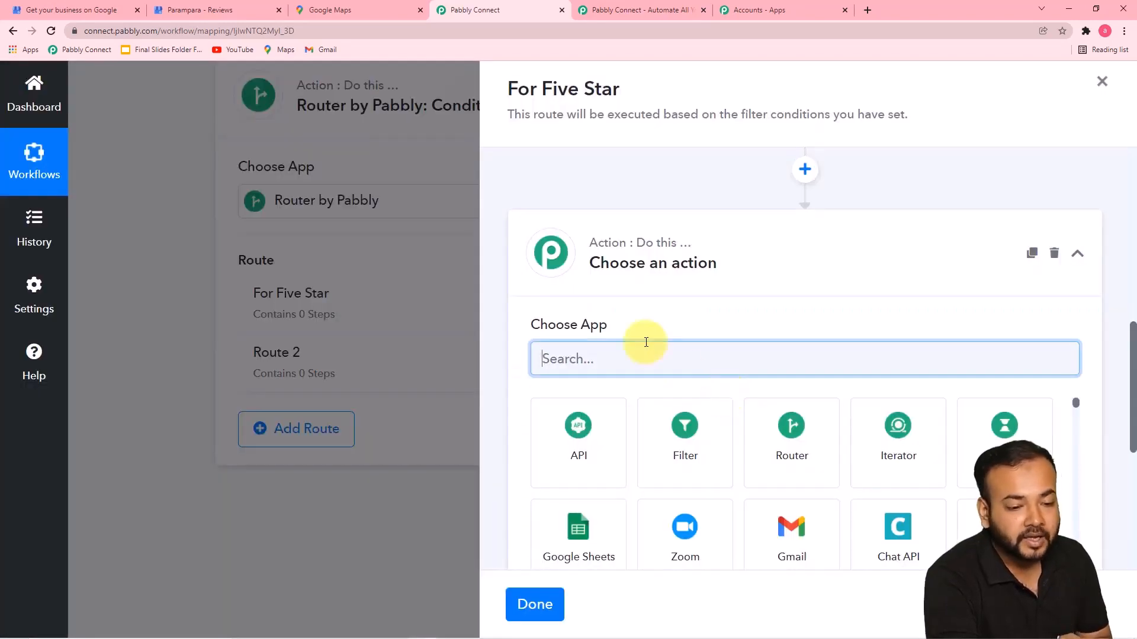
{"action": "scroll", "coordinate": [644, 339], "scroll_direction": "down", "scroll_amount": 3}
{"action": "scroll", "coordinate": [686, 307], "scroll_direction": "up", "scroll_amount": 3}
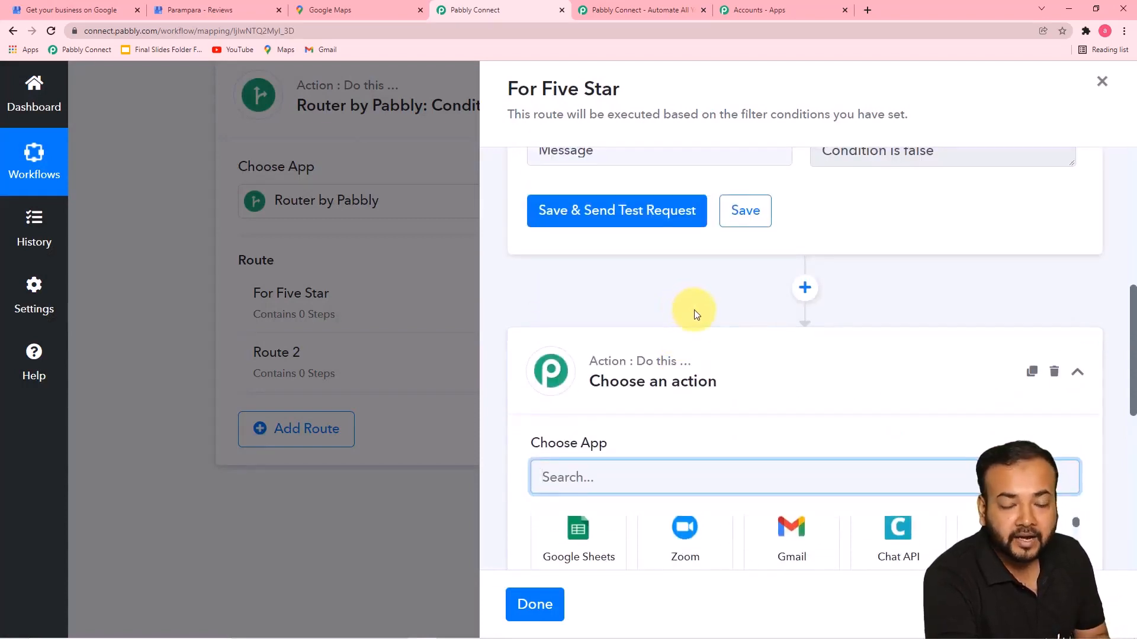
{"action": "scroll", "coordinate": [693, 310], "scroll_direction": "down", "scroll_amount": 1}
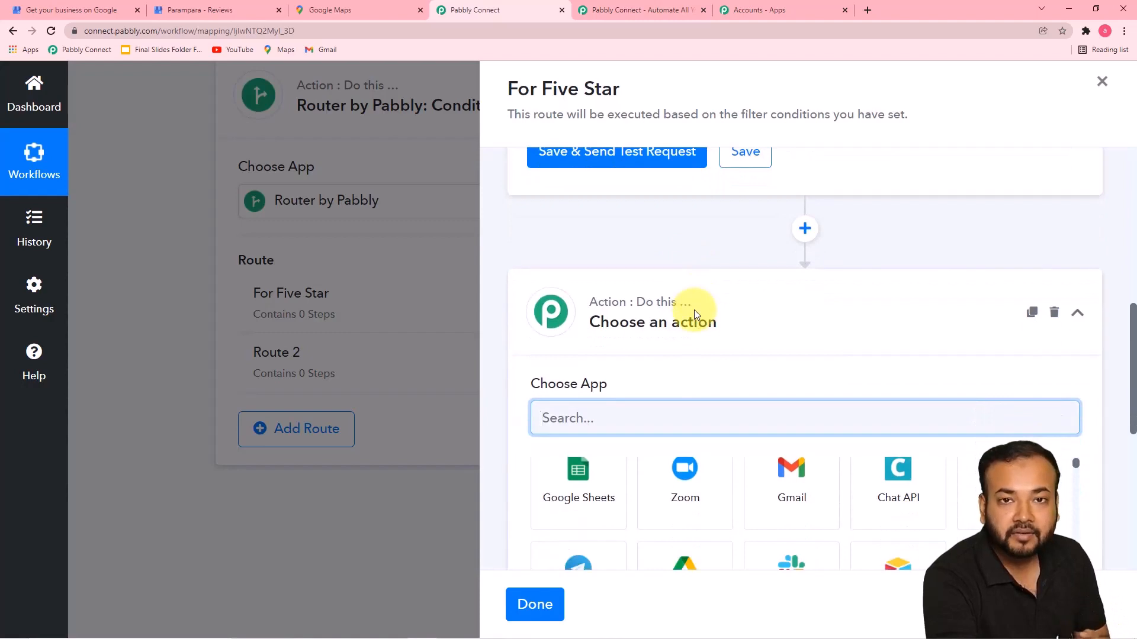
{"action": "scroll", "coordinate": [694, 313], "scroll_direction": "down", "scroll_amount": 1}
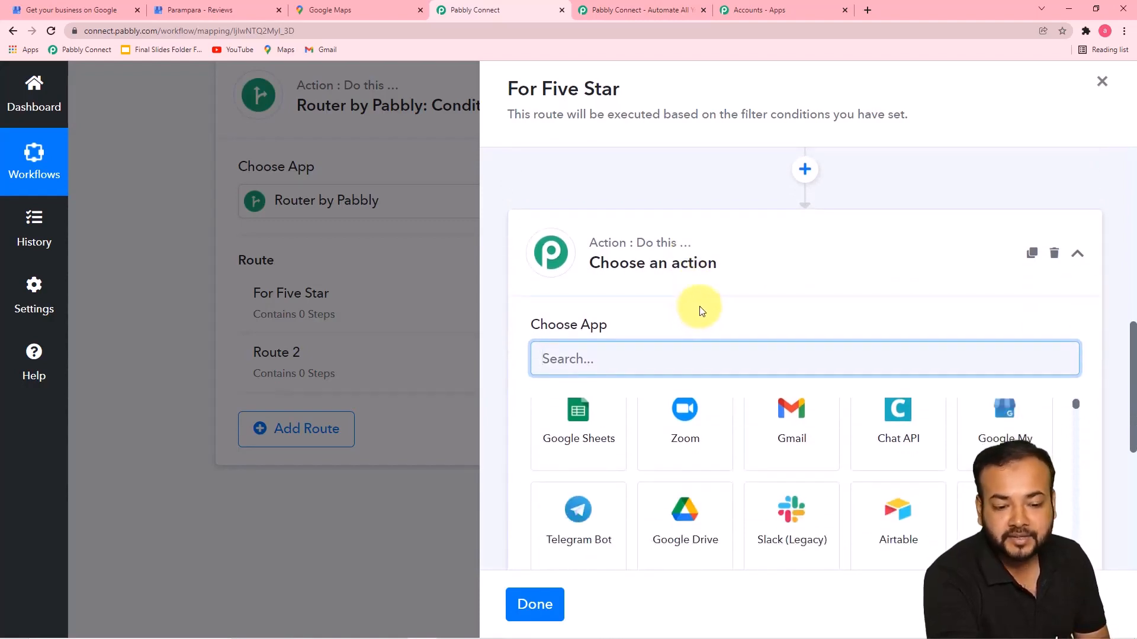
{"action": "scroll", "coordinate": [702, 312], "scroll_direction": "down", "scroll_amount": 2}
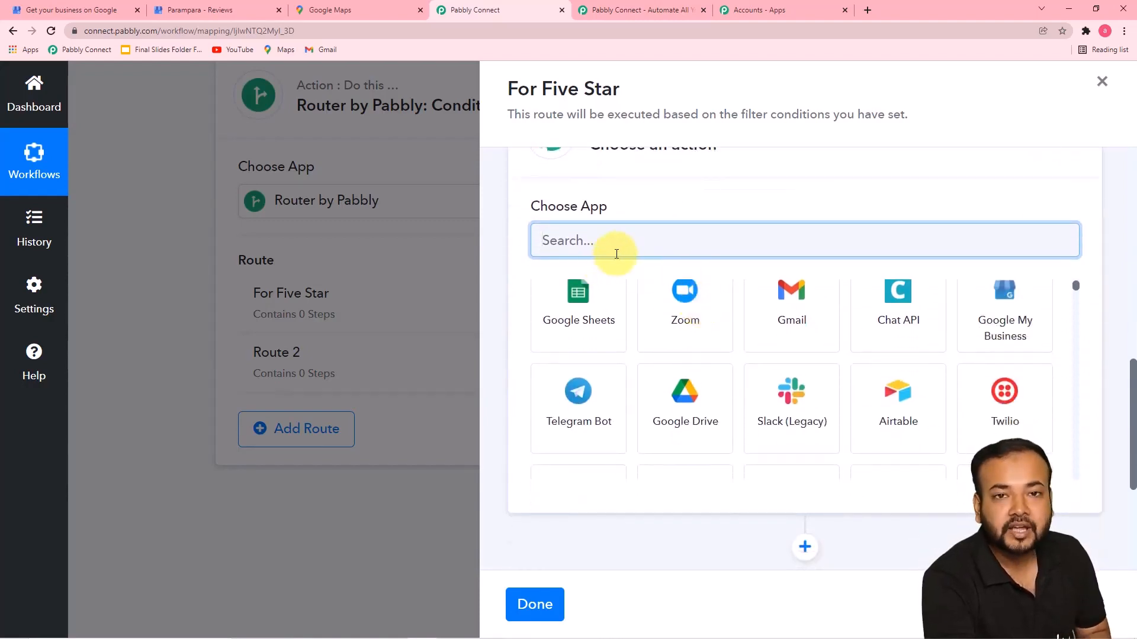
{"action": "type", "text": "goo"}
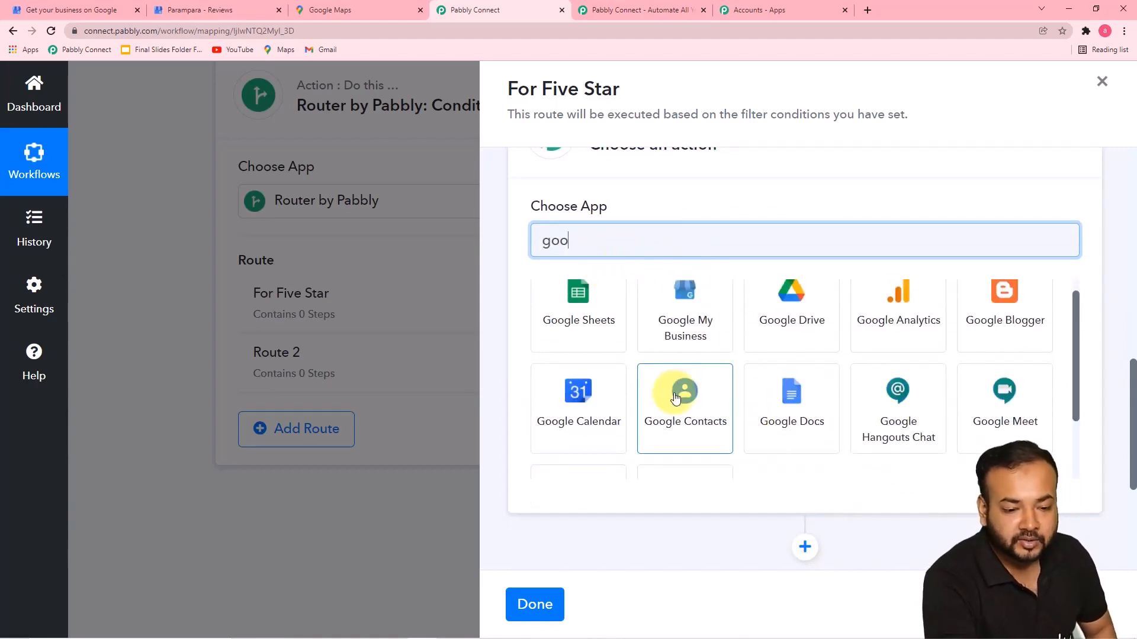
{"action": "left_click", "coordinate": [690, 327]}
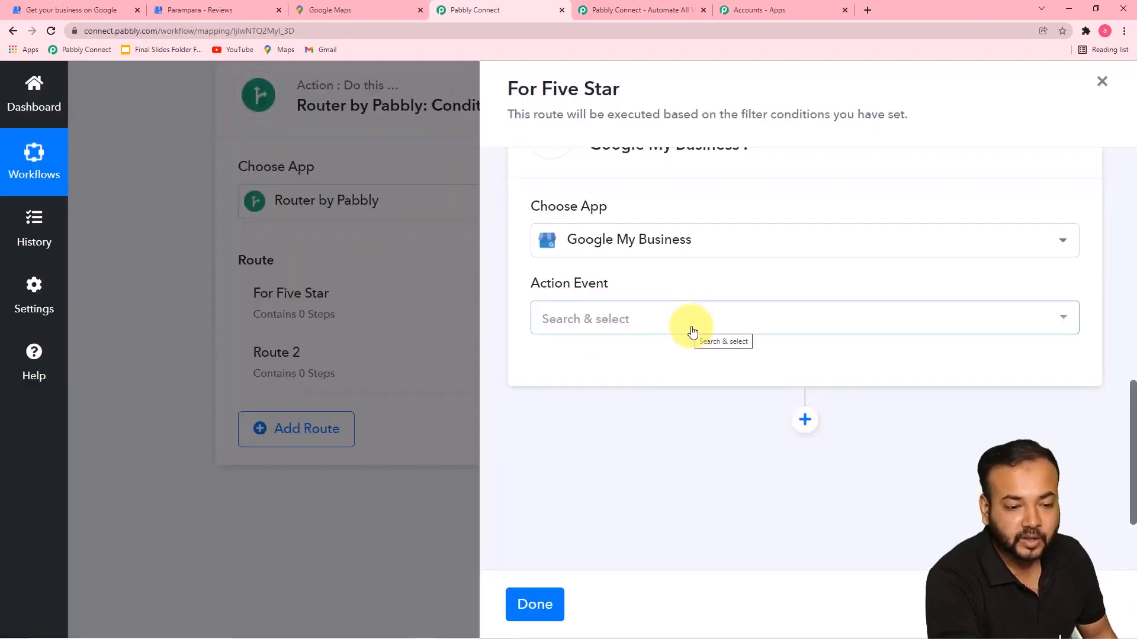
Set the action event of the route's Google My Business step to Create Reply
{"action": "left_click", "coordinate": [645, 335]}
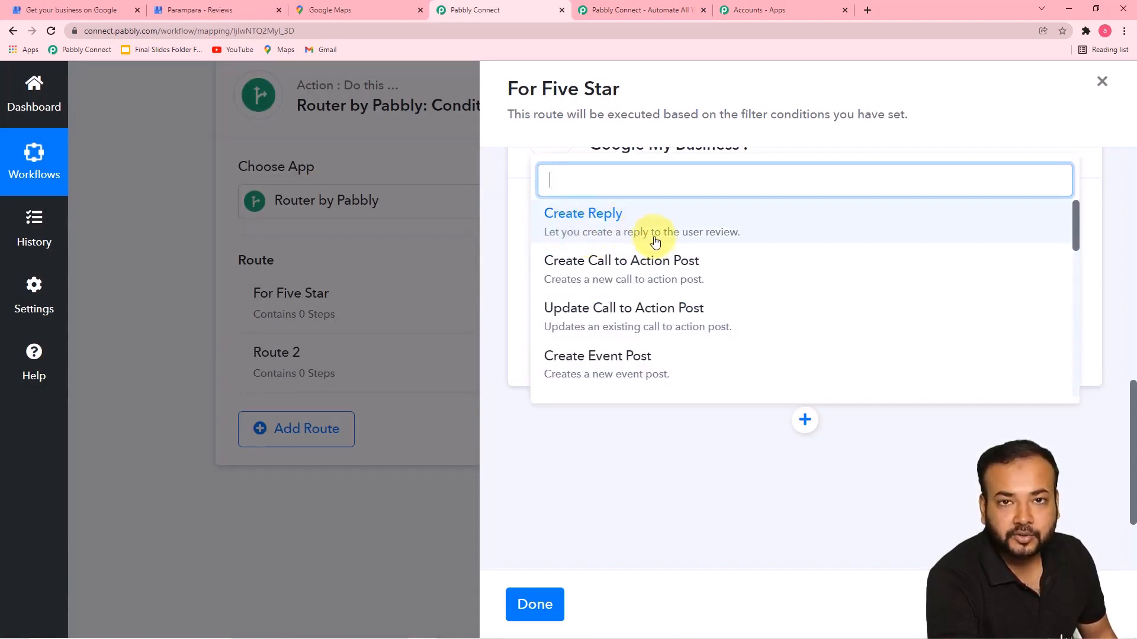
{"action": "left_click", "coordinate": [595, 232]}
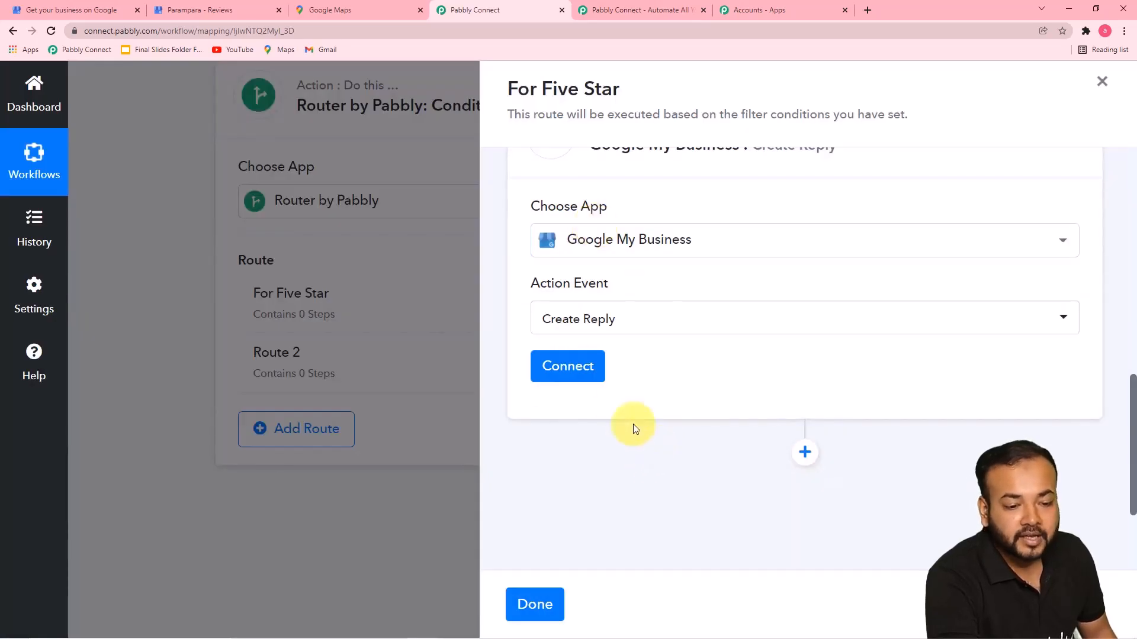
{"action": "left_click", "coordinate": [668, 329]}
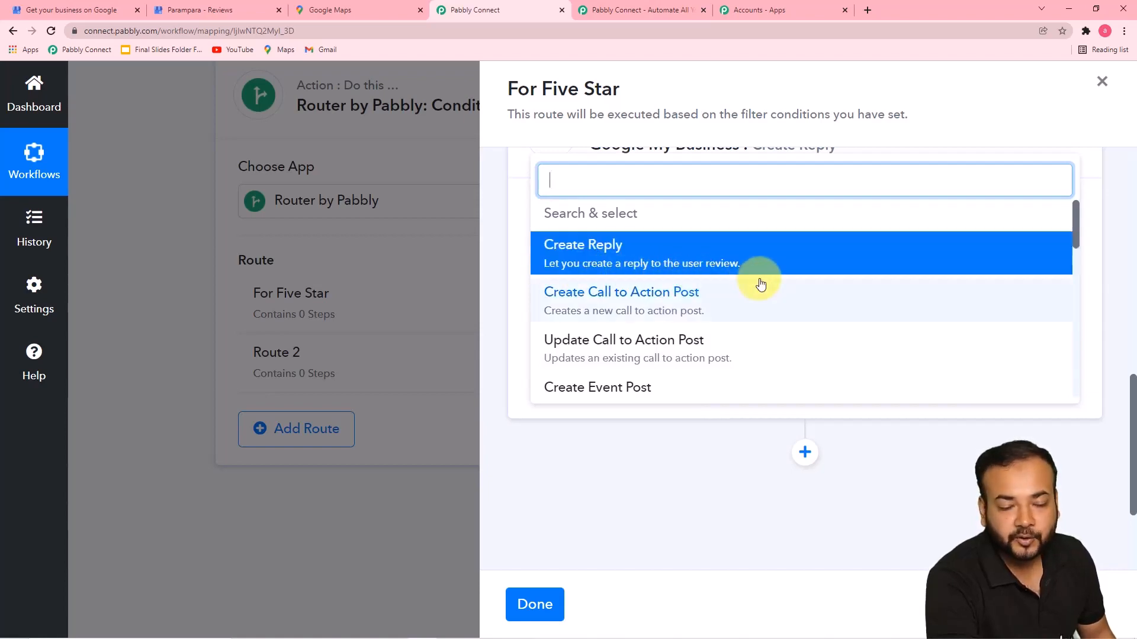
{"action": "left_click", "coordinate": [622, 255]}
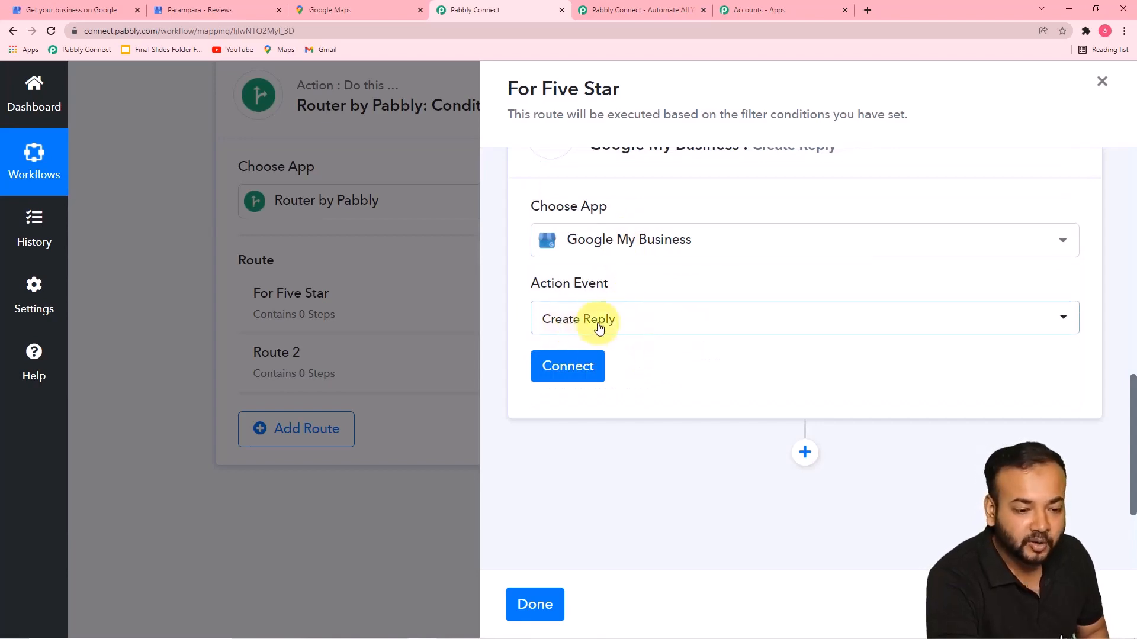
Add a new Google My Business connection for the Create Reply action and authorize it with the Parampara business Google account
{"action": "left_click", "coordinate": [583, 367]}
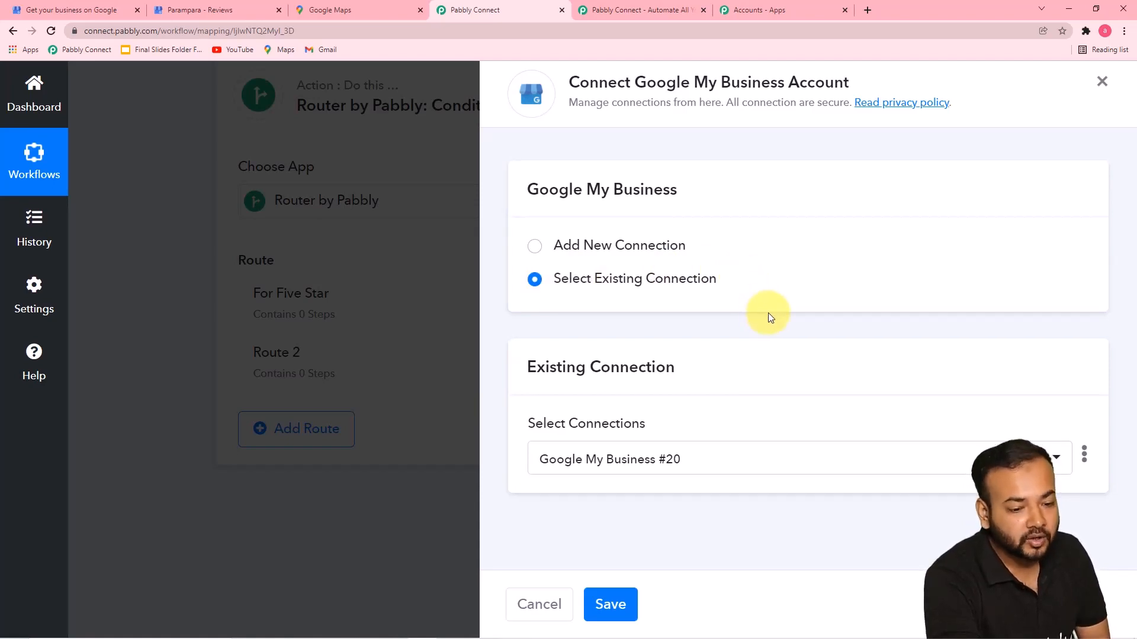
{"action": "left_click", "coordinate": [535, 248]}
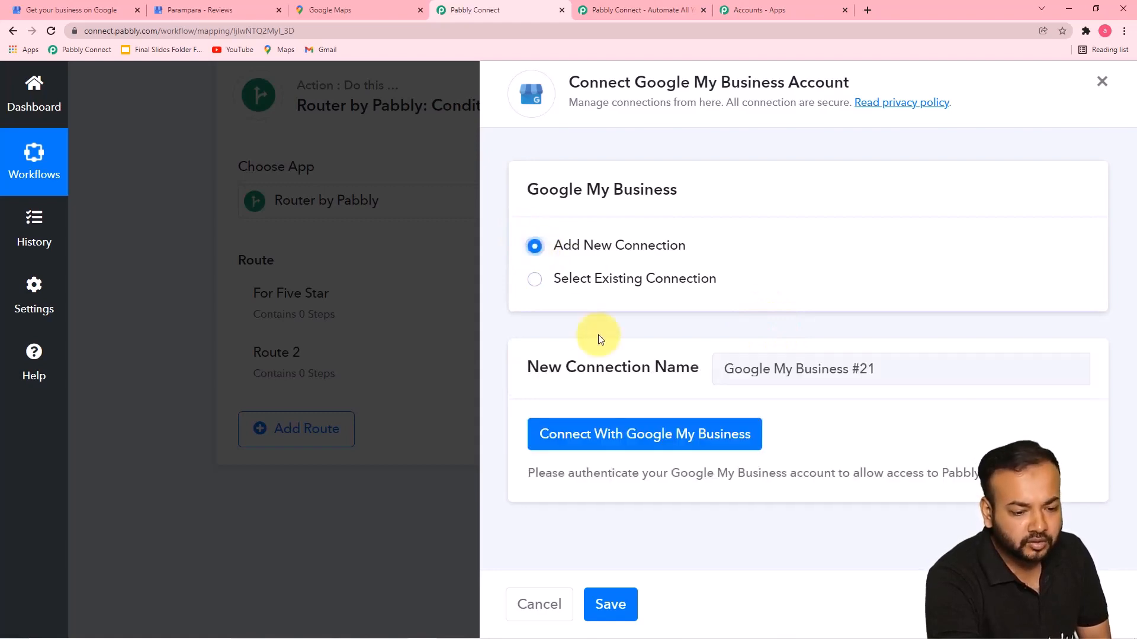
{"action": "left_click", "coordinate": [585, 436]}
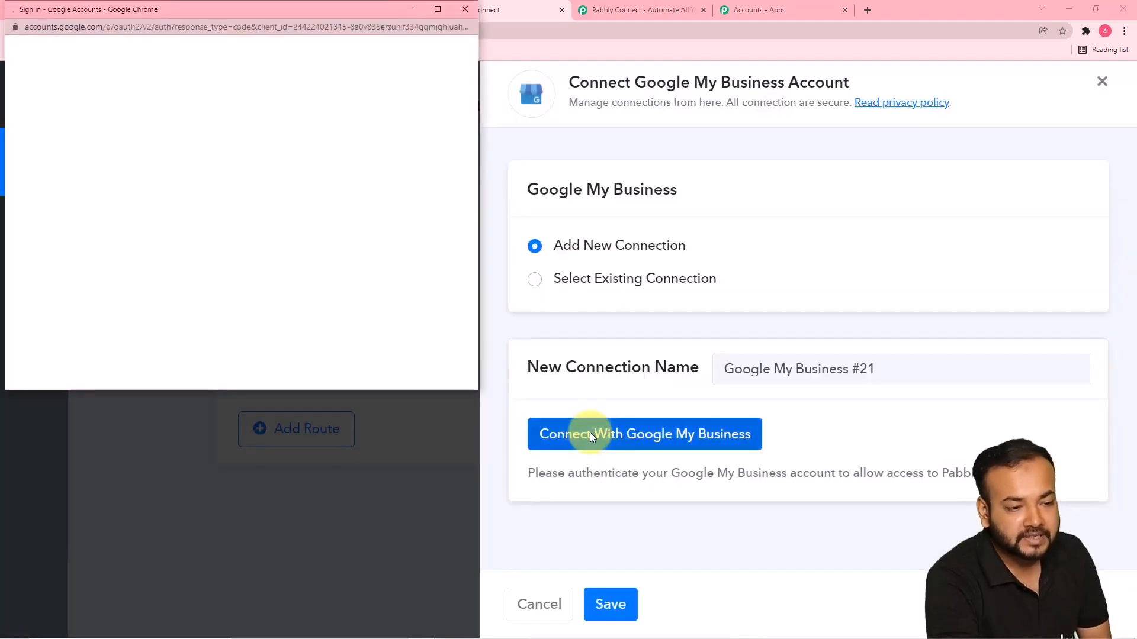
{"action": "scroll", "coordinate": [289, 133], "scroll_direction": "down", "scroll_amount": 4}
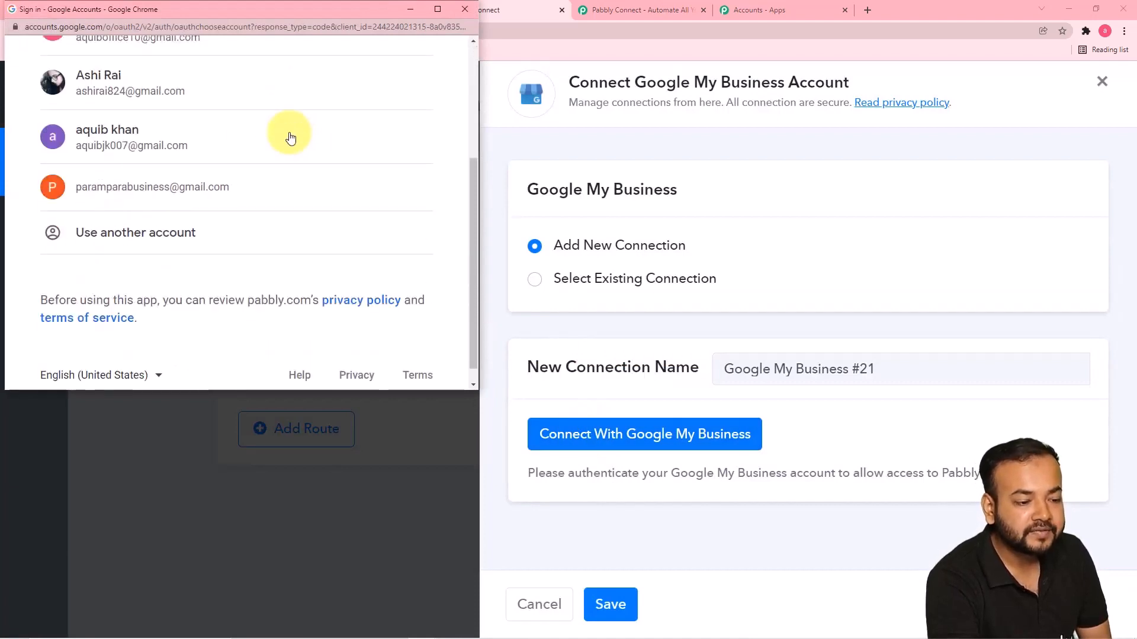
{"action": "left_click", "coordinate": [186, 173]}
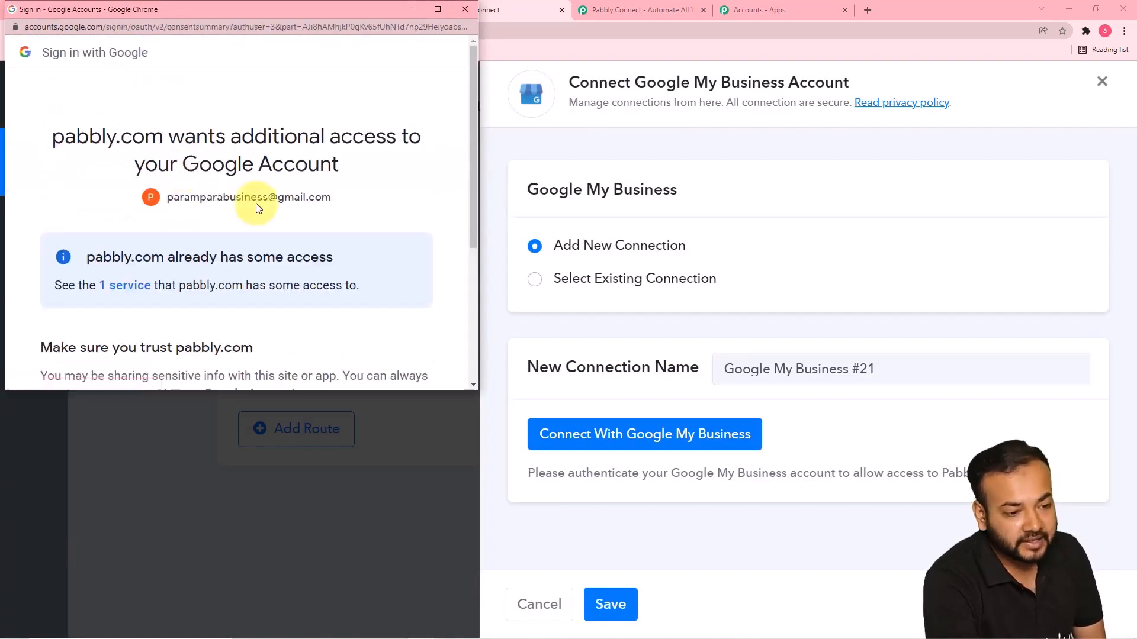
{"action": "scroll", "coordinate": [356, 210], "scroll_direction": "down", "scroll_amount": 4}
{"action": "left_click", "coordinate": [325, 285]}
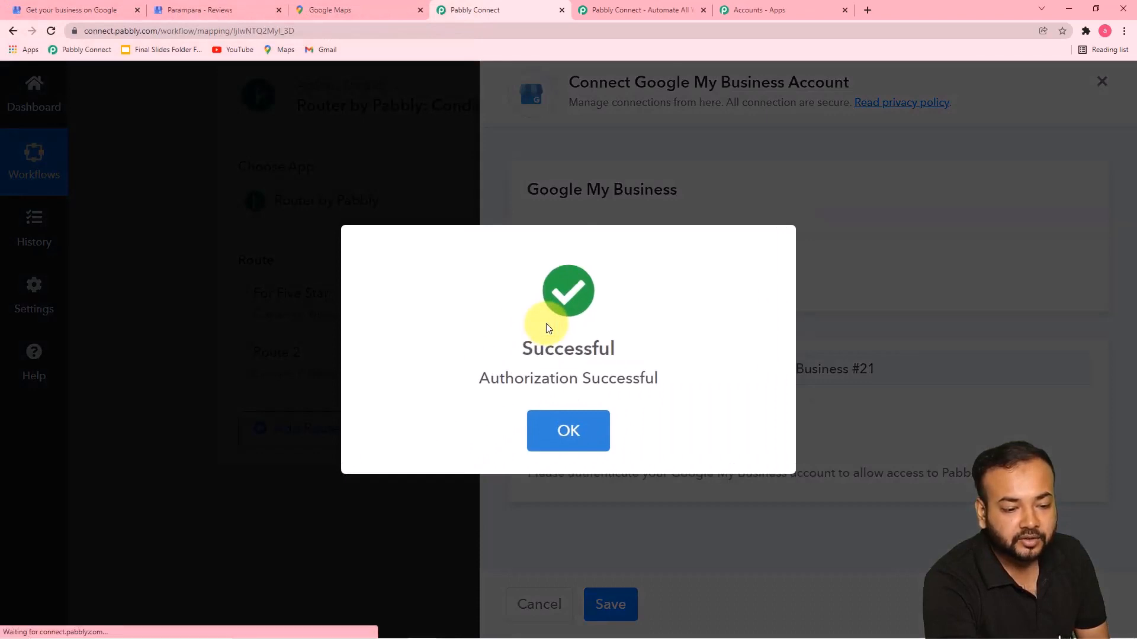
{"action": "key", "text": "Return"}
Save the Create Reply action with its Name and Your Reply fields empty, and finish editing the For Five Star route
{"action": "scroll", "coordinate": [665, 362], "scroll_direction": "down", "scroll_amount": 2}
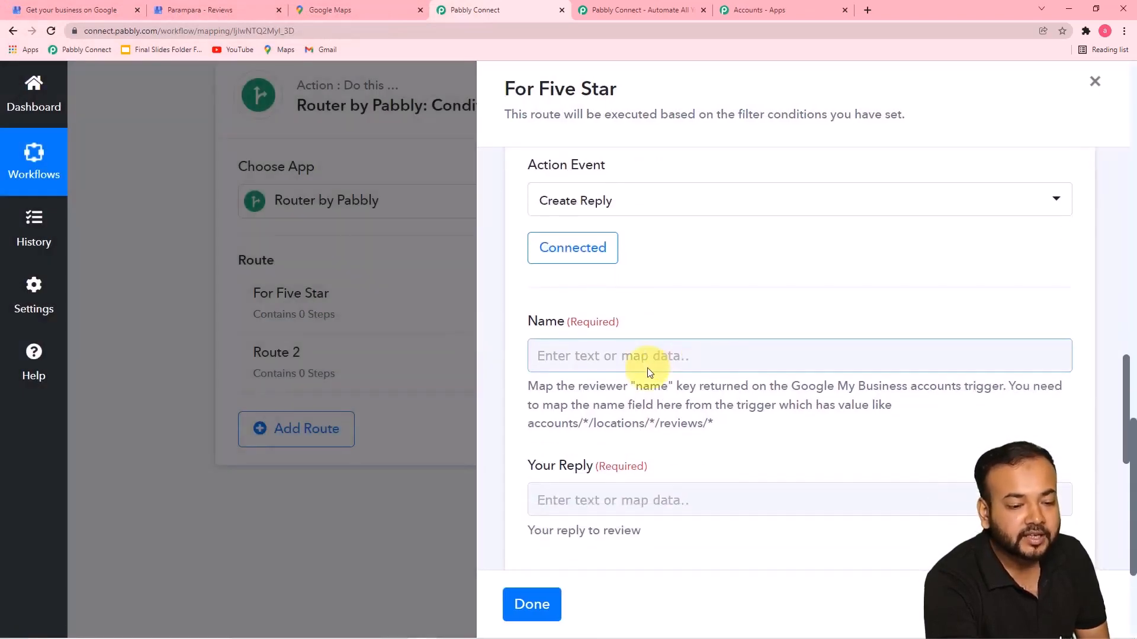
{"action": "scroll", "coordinate": [649, 372], "scroll_direction": "down", "scroll_amount": 1}
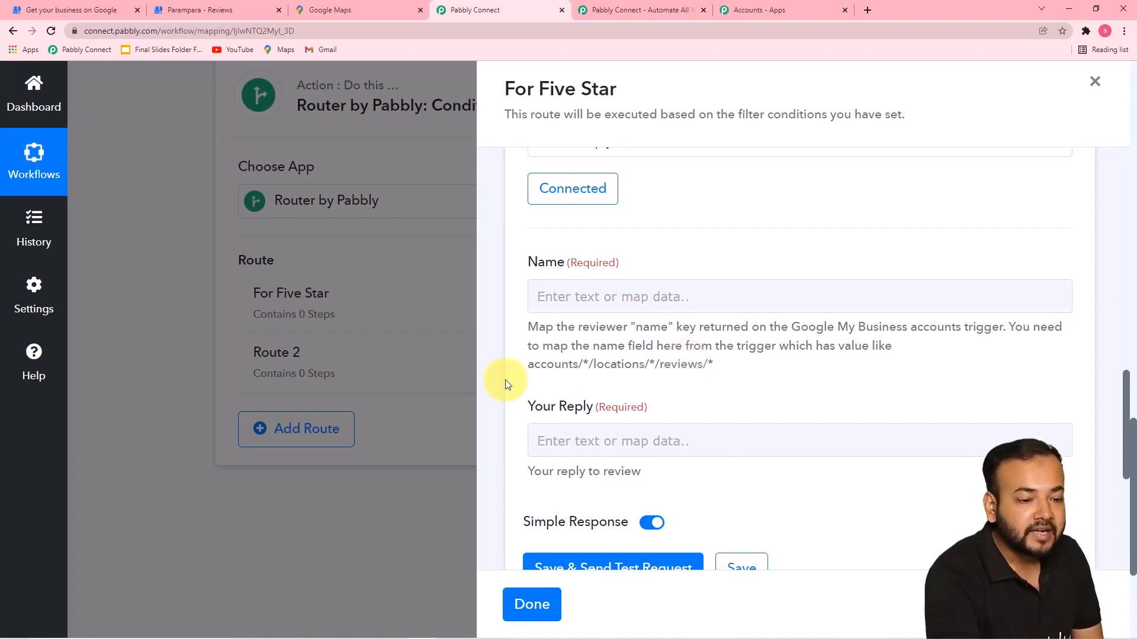
{"action": "scroll", "coordinate": [680, 427], "scroll_direction": "down", "scroll_amount": 2}
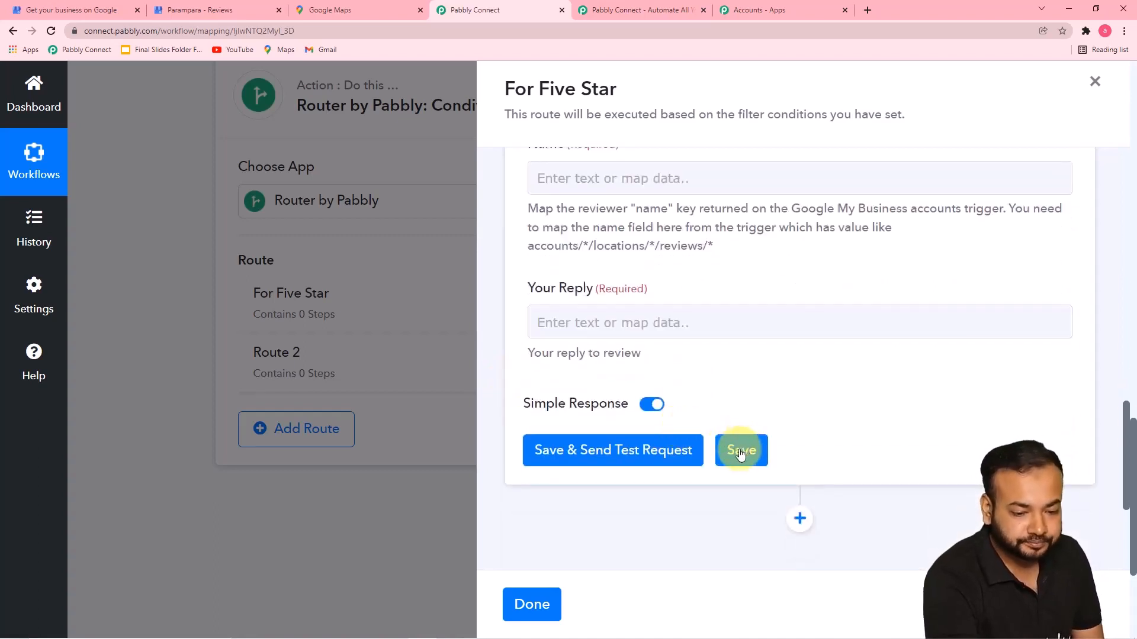
{"action": "left_click", "coordinate": [743, 449]}
{"action": "left_click", "coordinate": [568, 429]}
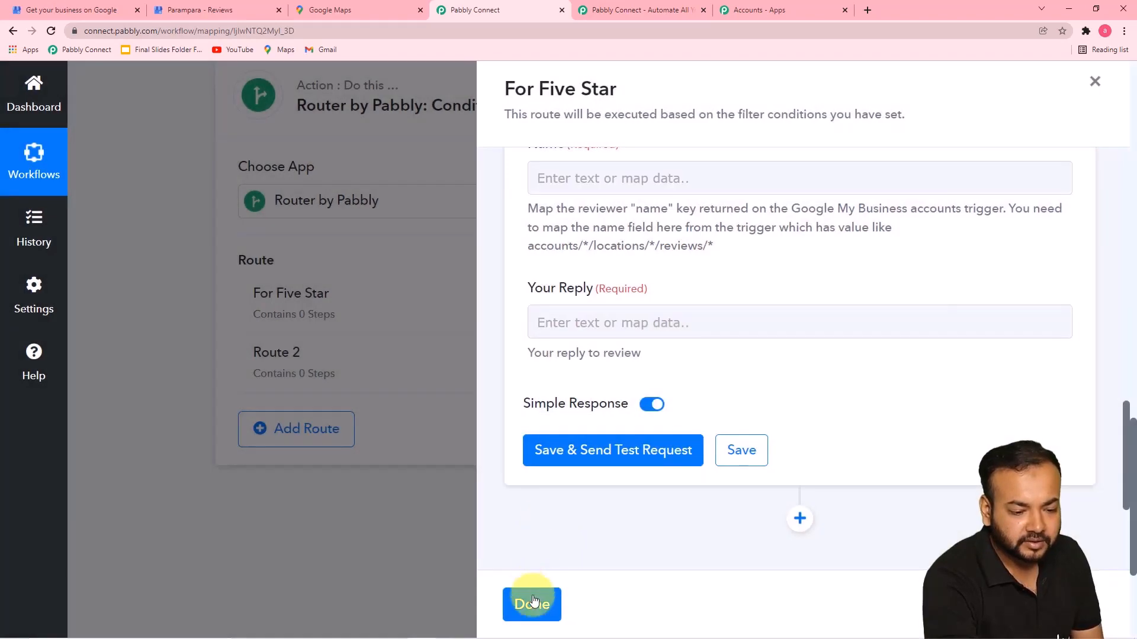
{"action": "left_click", "coordinate": [530, 603]}
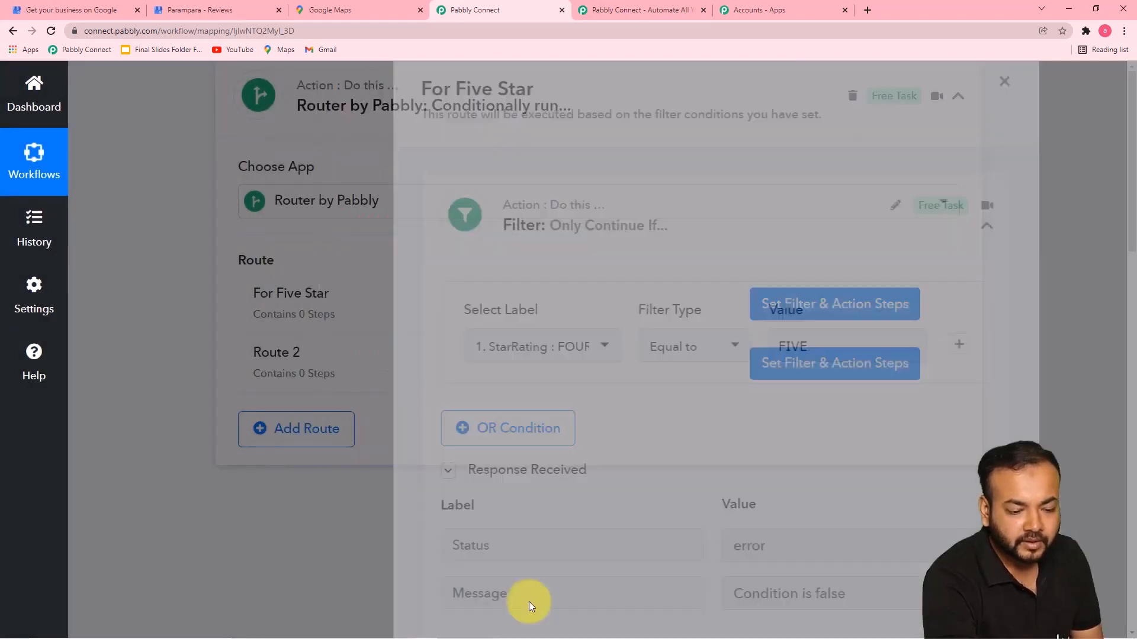
Examine the fields received by the New Review trigger, enlarging the Name value to read the full review path
{"action": "scroll", "coordinate": [419, 391], "scroll_direction": "up", "scroll_amount": 9}
{"action": "scroll", "coordinate": [419, 391], "scroll_direction": "up", "scroll_amount": 4}
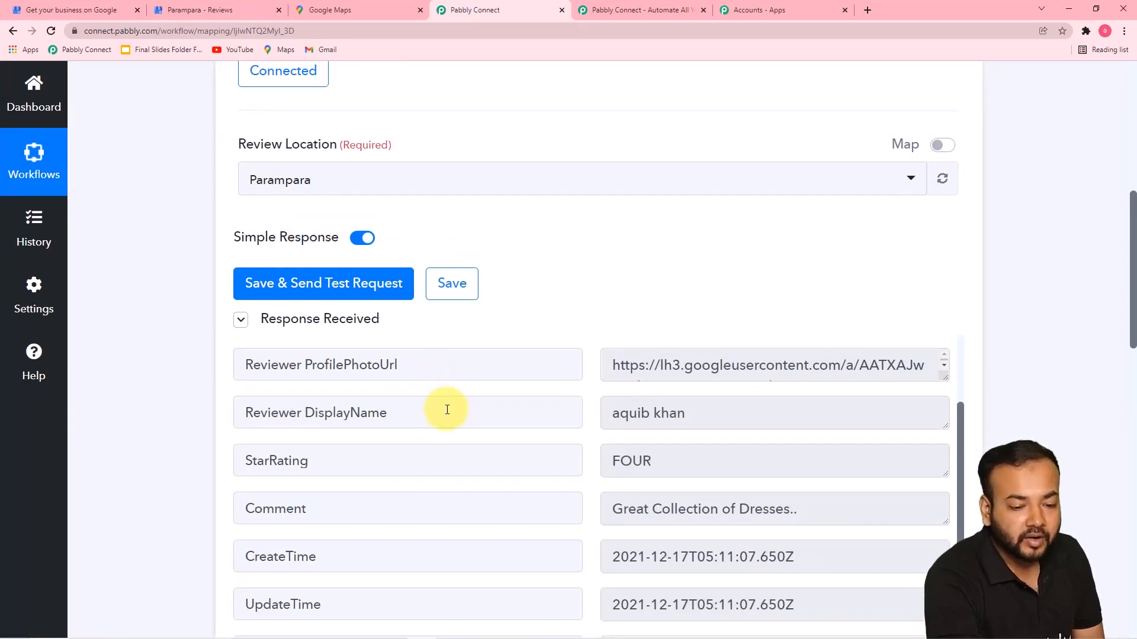
{"action": "scroll", "coordinate": [180, 361], "scroll_direction": "down", "scroll_amount": 2}
{"action": "scroll", "coordinate": [180, 361], "scroll_direction": "down", "scroll_amount": 2}
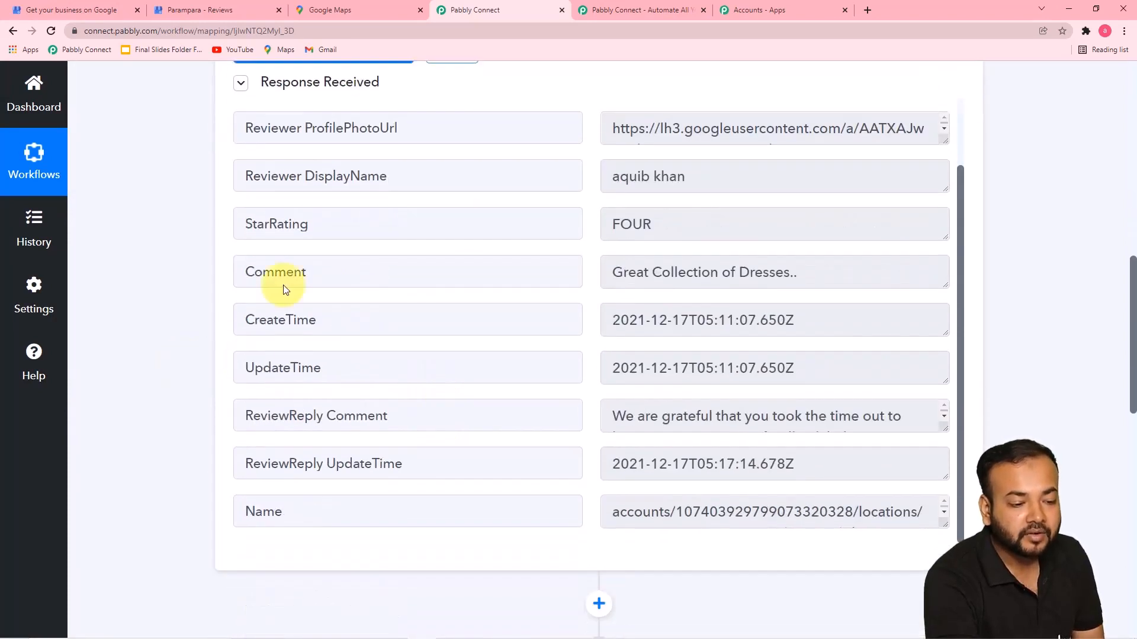
{"action": "scroll", "coordinate": [350, 464], "scroll_direction": "down", "scroll_amount": 1}
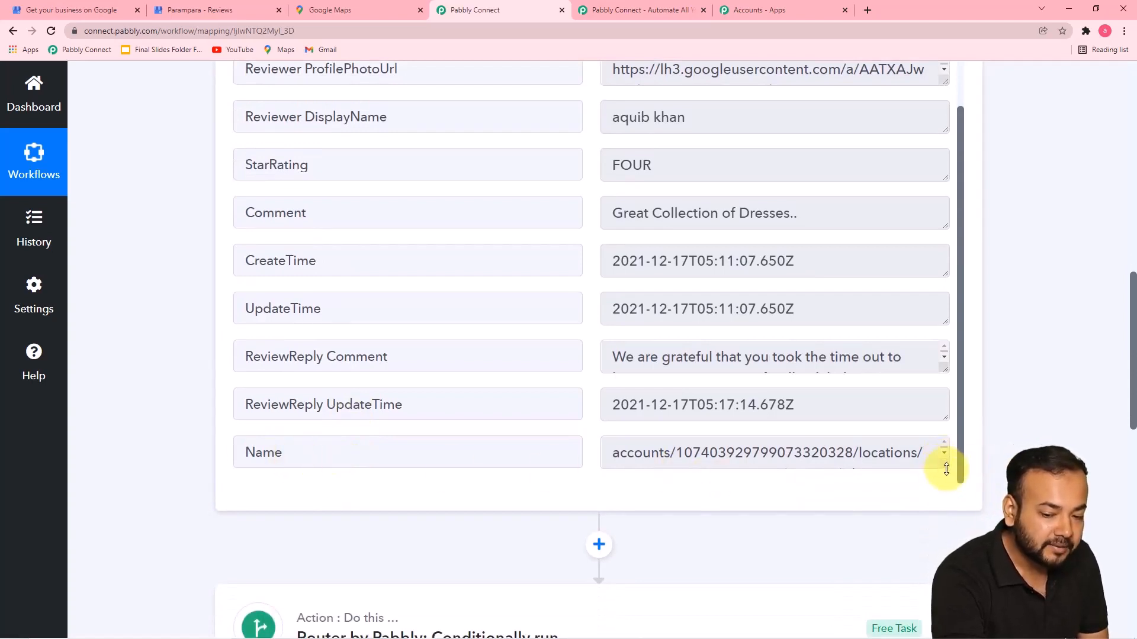
{"action": "left_click_drag", "start_coordinate": [946, 469], "coordinate": [951, 523]}
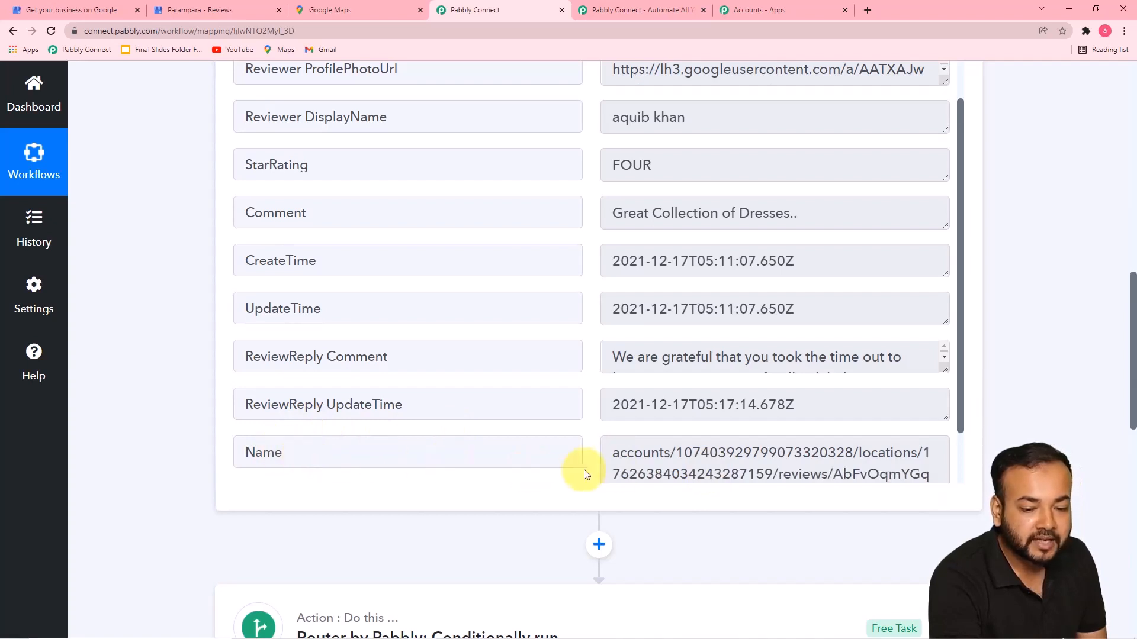
{"action": "scroll", "coordinate": [655, 459], "scroll_direction": "down", "scroll_amount": 1}
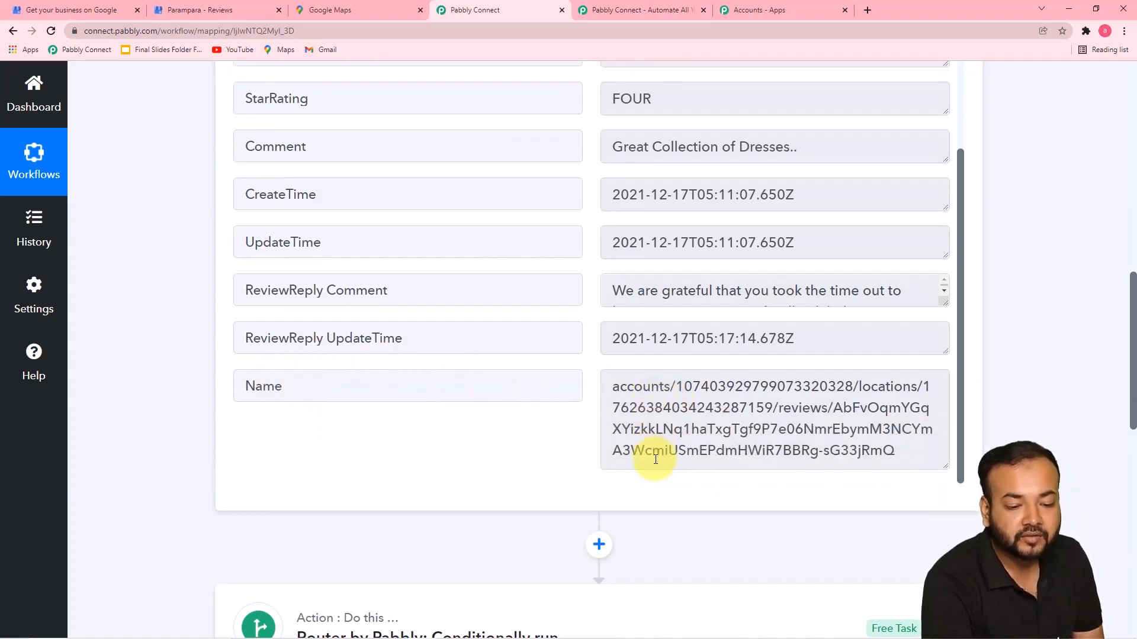
{"action": "scroll", "coordinate": [699, 422], "scroll_direction": "down", "scroll_amount": 2}
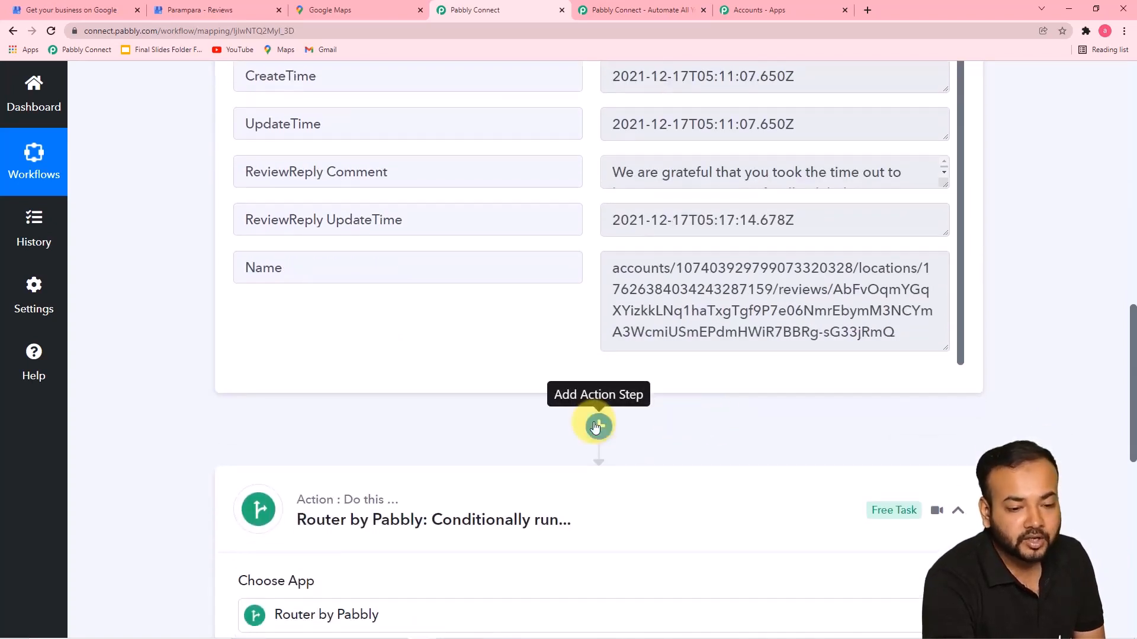
Add an action step below the filter in the router's For Five Star route and choose Google My Business as its app
{"action": "scroll", "coordinate": [733, 419], "scroll_direction": "down", "scroll_amount": 3}
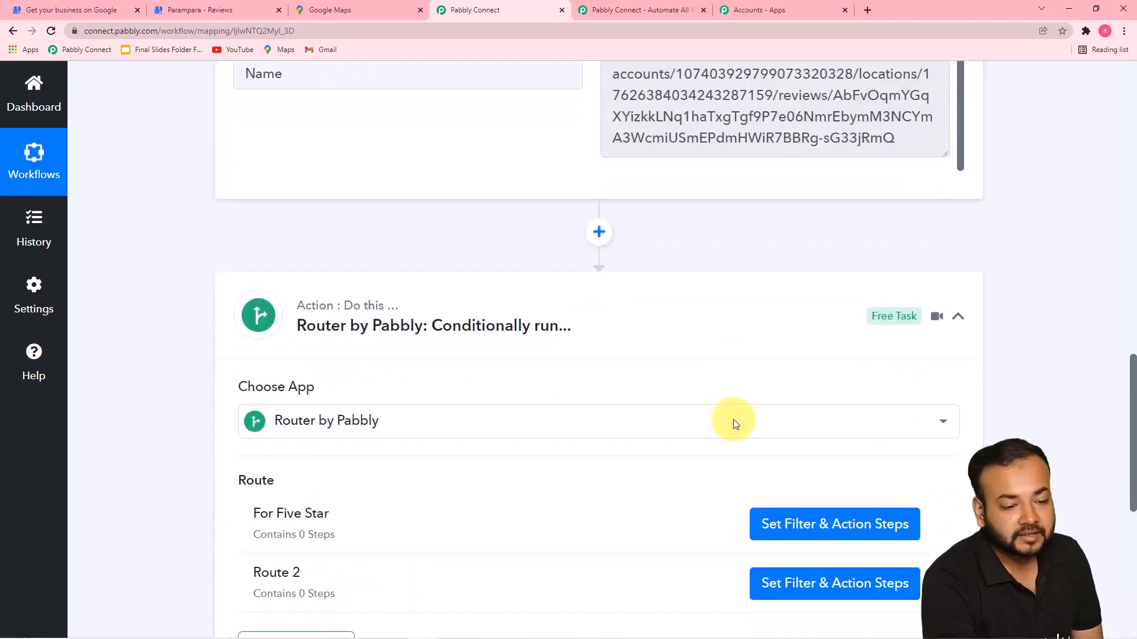
{"action": "scroll", "coordinate": [732, 420], "scroll_direction": "down", "scroll_amount": 3}
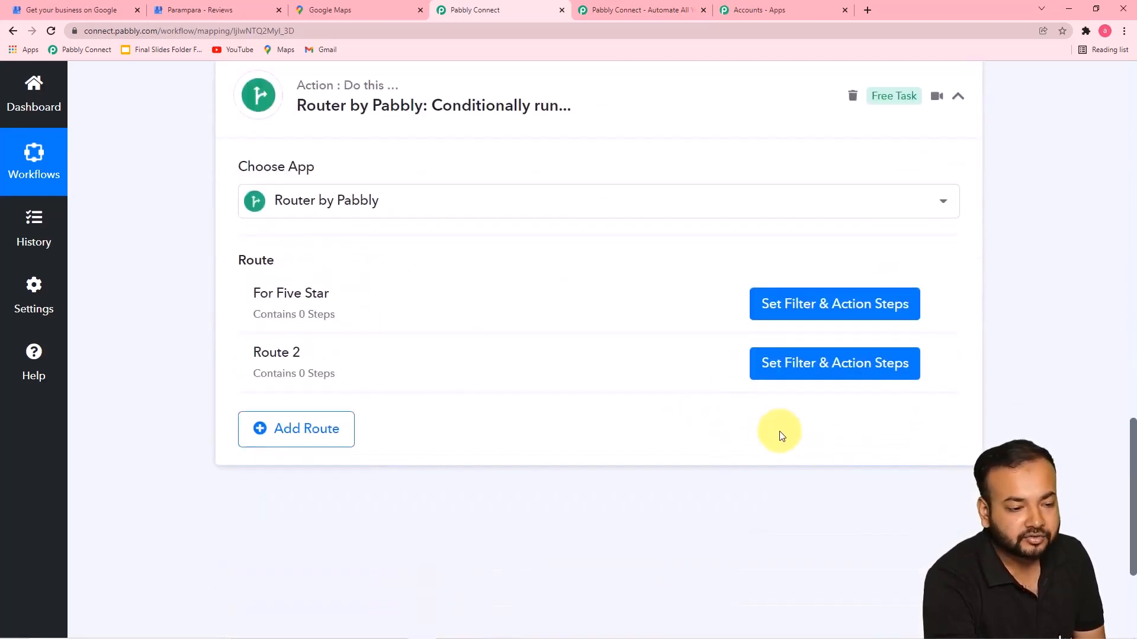
{"action": "left_click", "coordinate": [777, 310]}
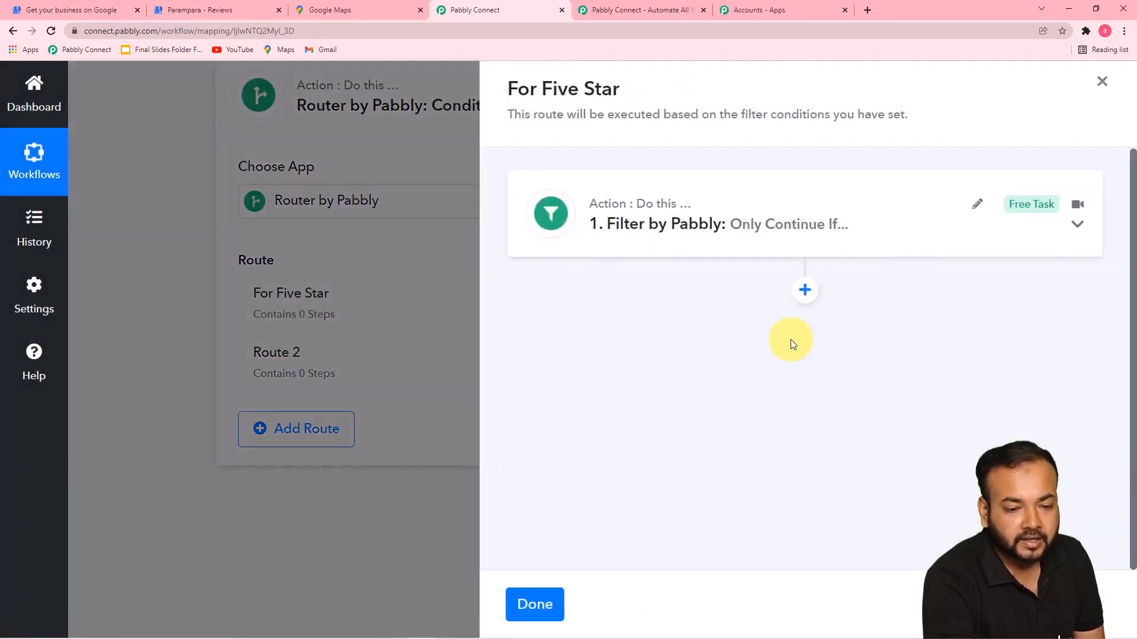
{"action": "left_click", "coordinate": [802, 301]}
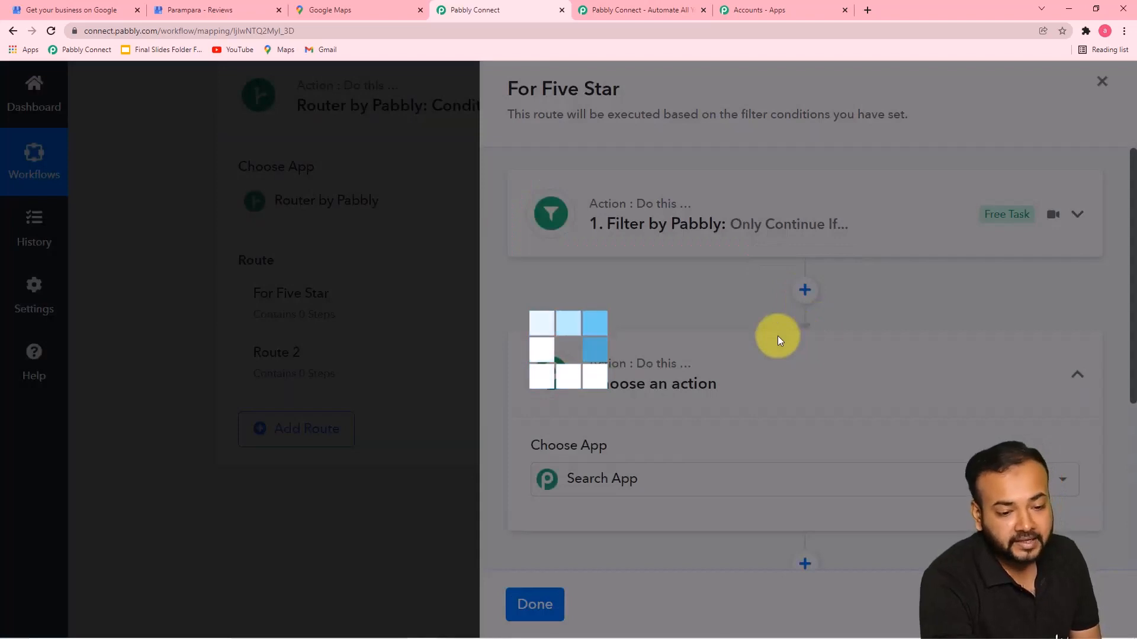
{"action": "scroll", "coordinate": [656, 322], "scroll_direction": "down", "scroll_amount": 2}
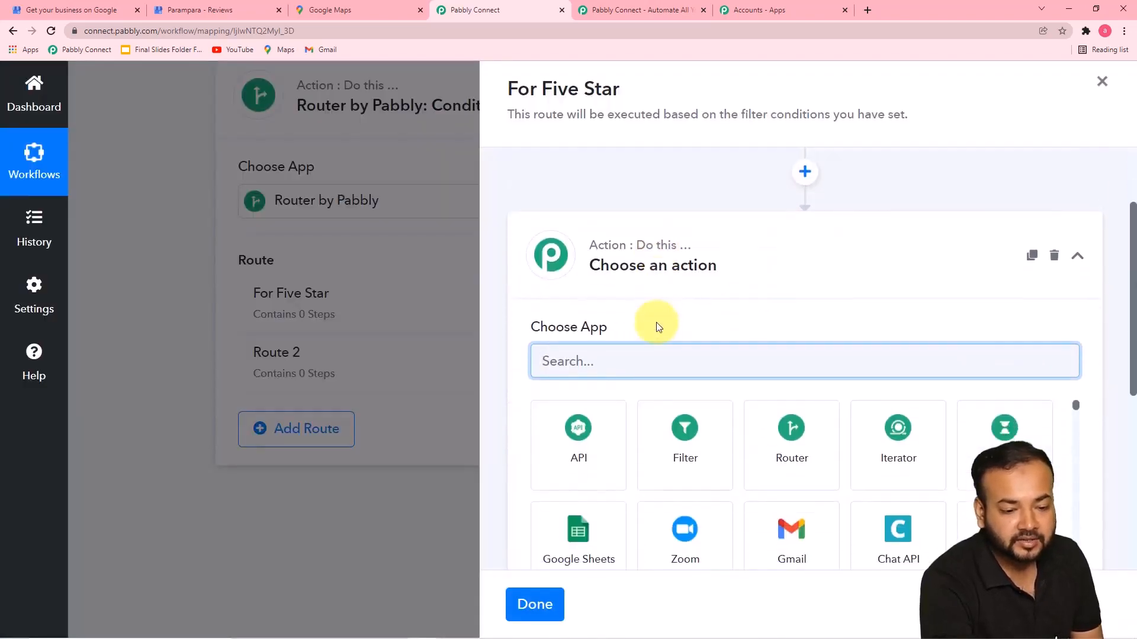
{"action": "scroll", "coordinate": [656, 322], "scroll_direction": "down", "scroll_amount": 3}
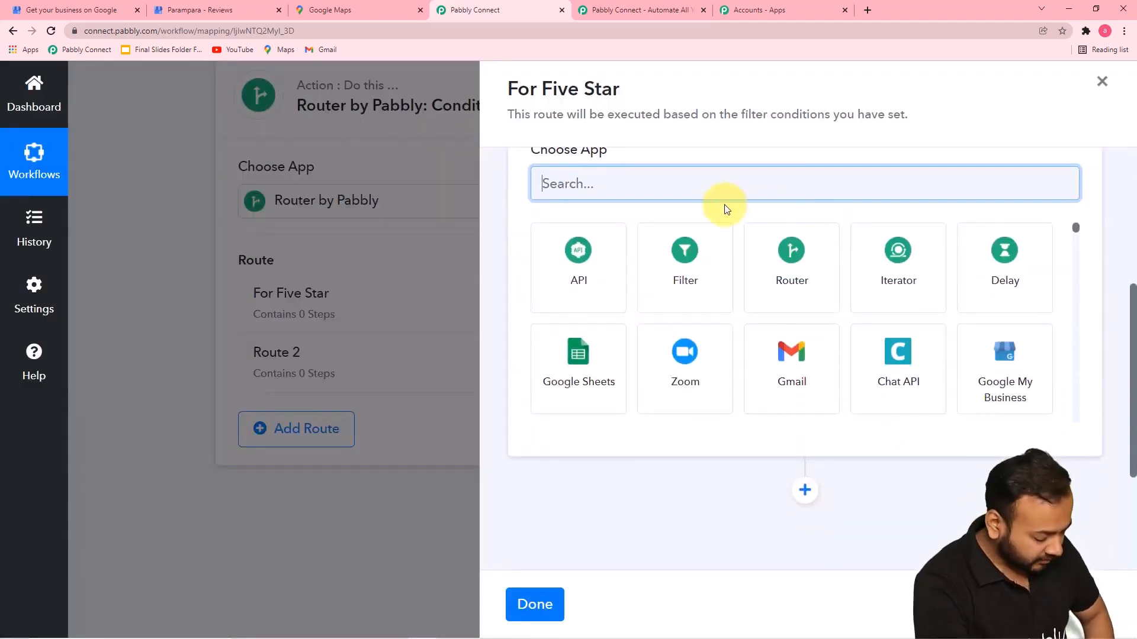
{"action": "type", "text": "goo"}
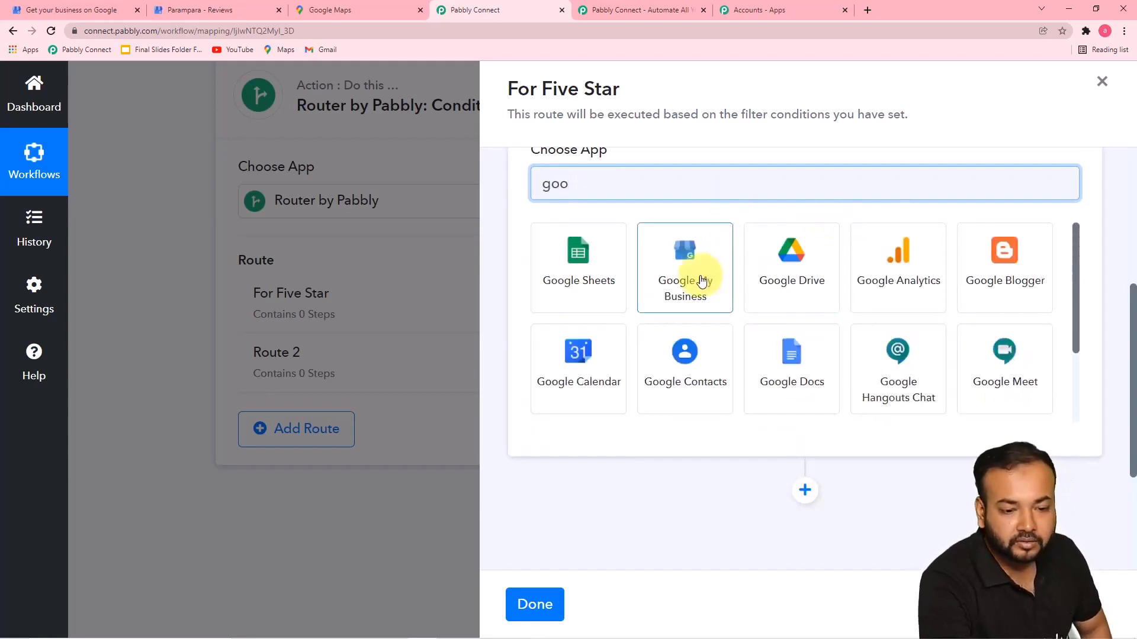
{"action": "left_click", "coordinate": [702, 281]}
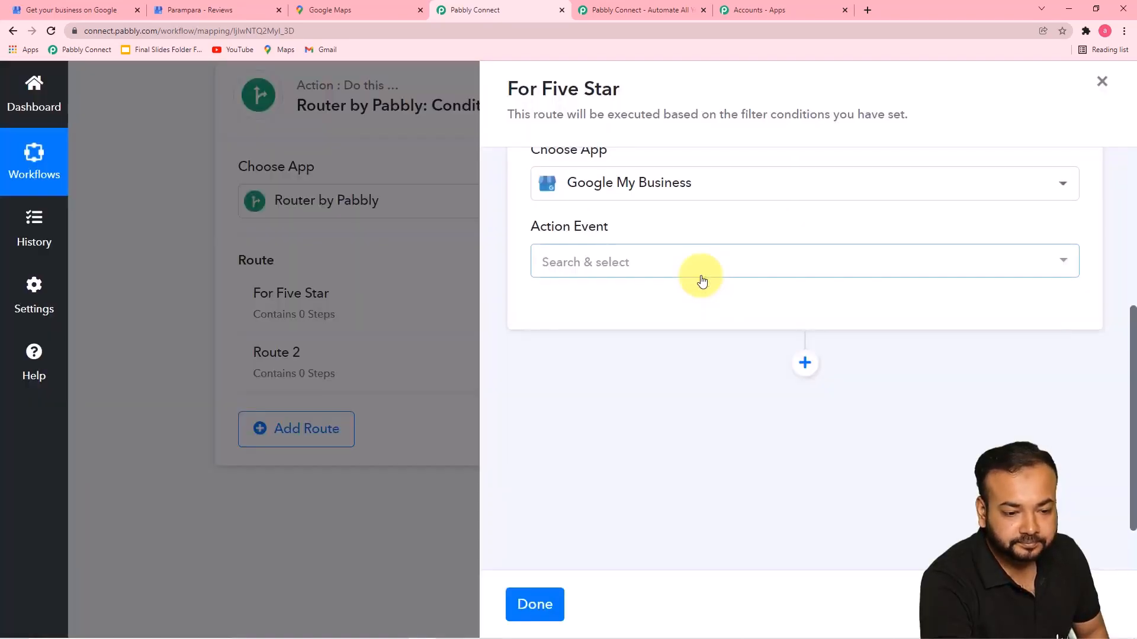
Set the new step's action event to Create Reply and connect it through the existing connection Google My Business #21
{"action": "left_click", "coordinate": [702, 262]}
{"action": "left_click", "coordinate": [621, 224]}
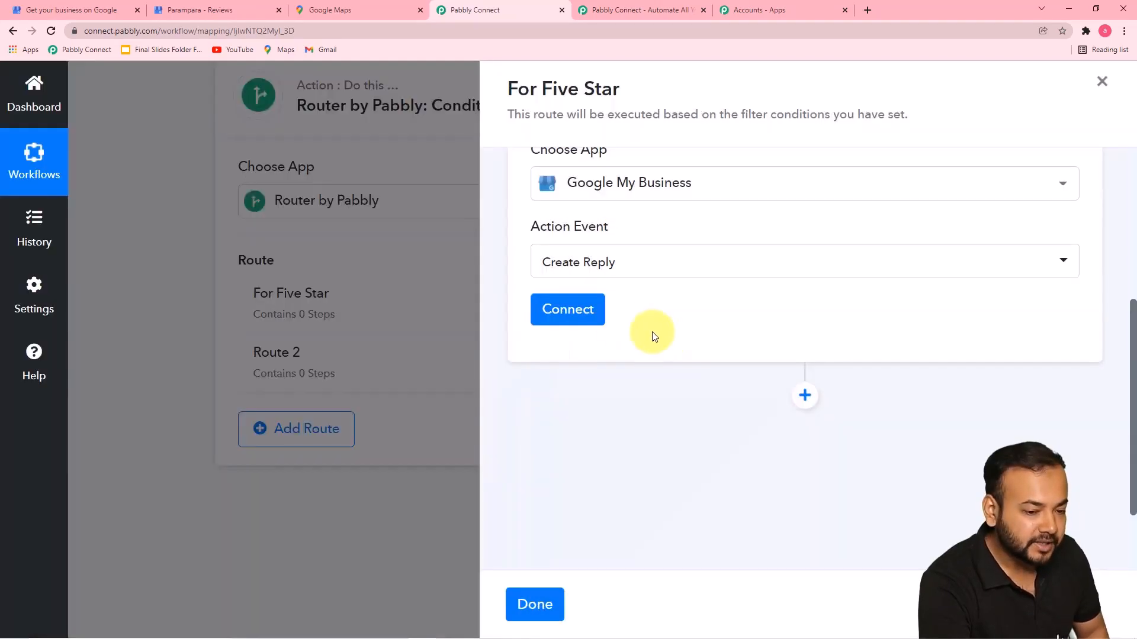
{"action": "left_click", "coordinate": [589, 309]}
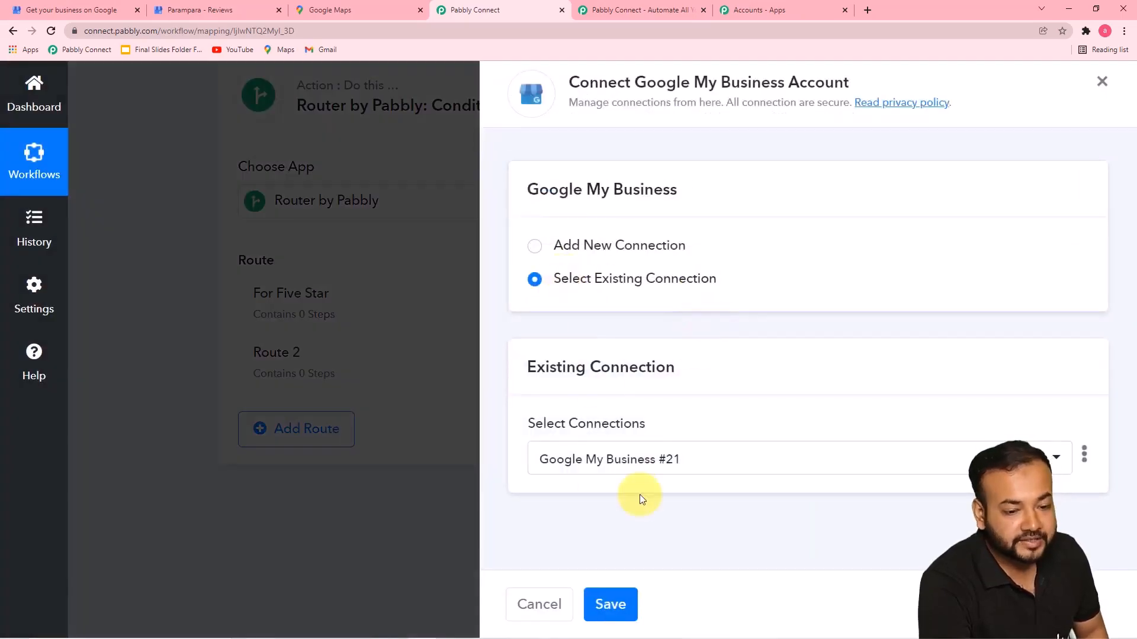
{"action": "left_click", "coordinate": [613, 605]}
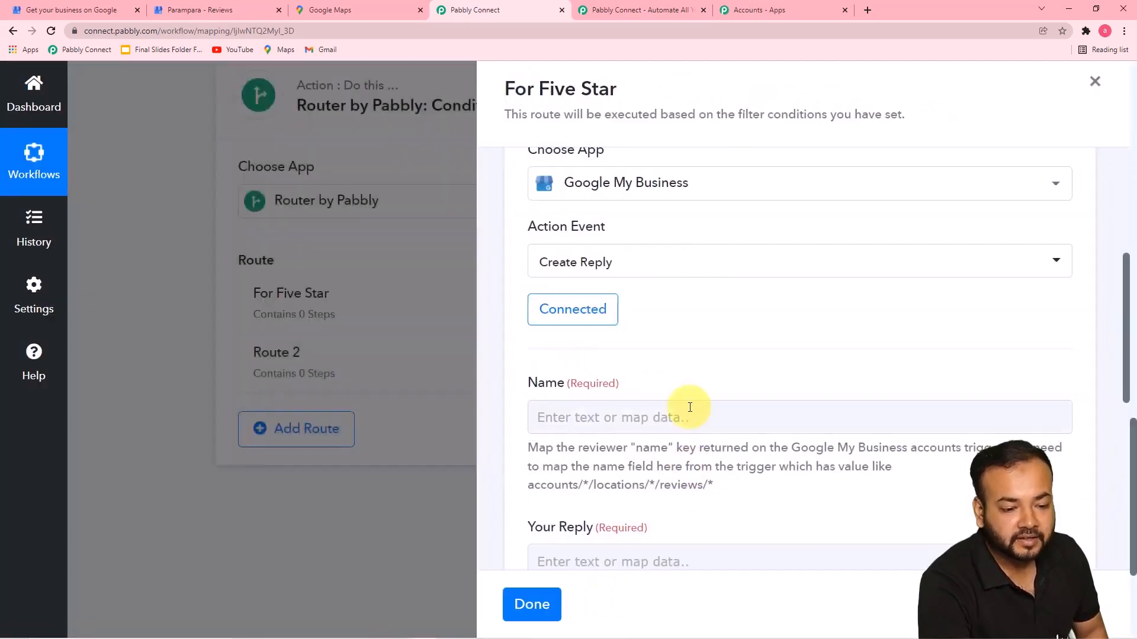
Map the Create Reply action's Name field to the Name value from the Google My Business New Review trigger
{"action": "scroll", "coordinate": [684, 384], "scroll_direction": "down", "scroll_amount": 2}
{"action": "left_click", "coordinate": [578, 296]}
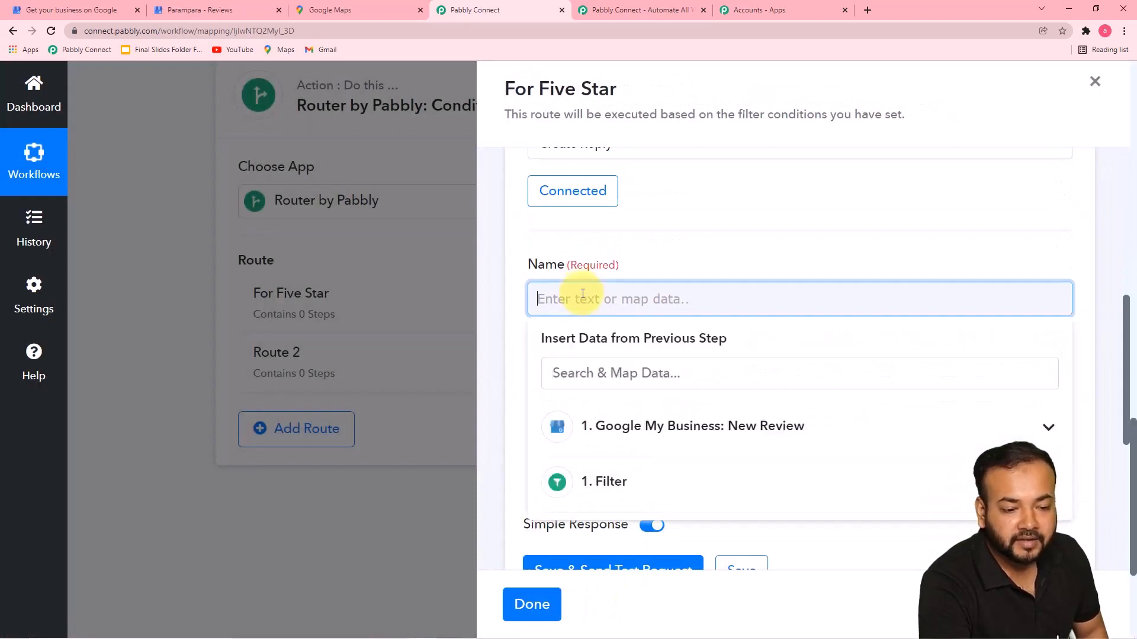
{"action": "scroll", "coordinate": [592, 299], "scroll_direction": "down", "scroll_amount": 4}
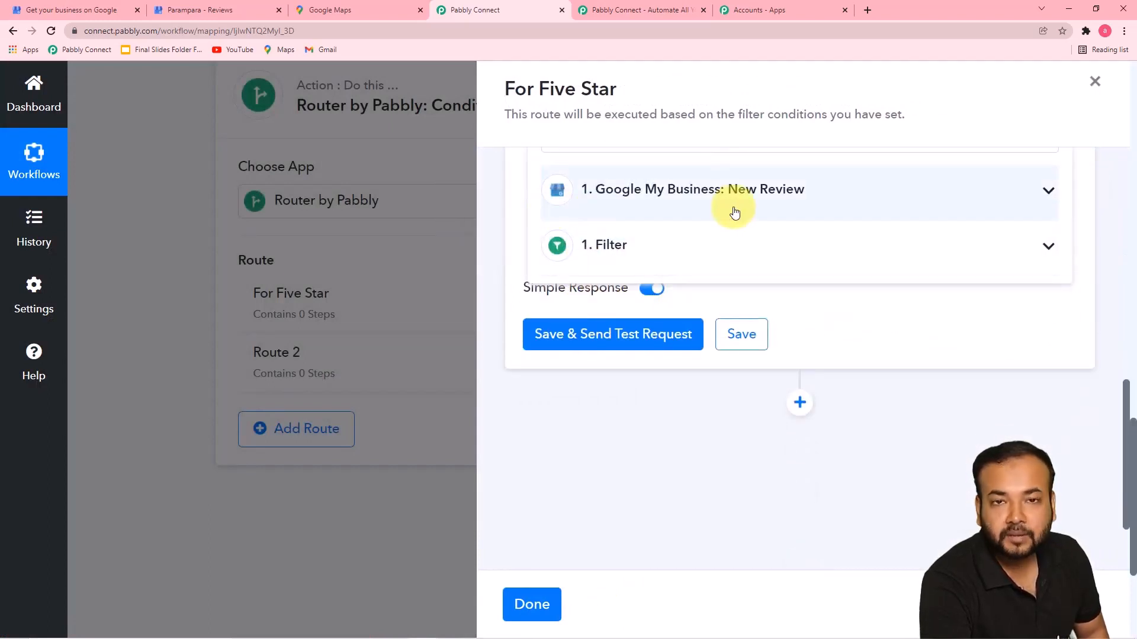
{"action": "left_click", "coordinate": [758, 204]}
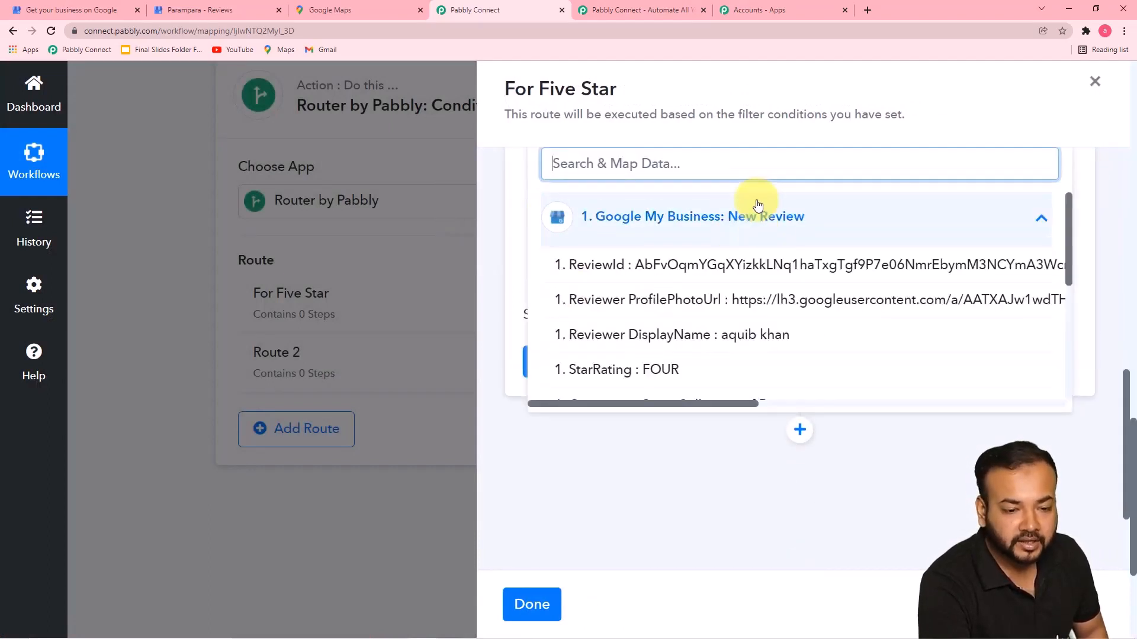
{"action": "scroll", "coordinate": [744, 287], "scroll_direction": "down", "scroll_amount": 3}
{"action": "scroll", "coordinate": [744, 288], "scroll_direction": "down", "scroll_amount": 1}
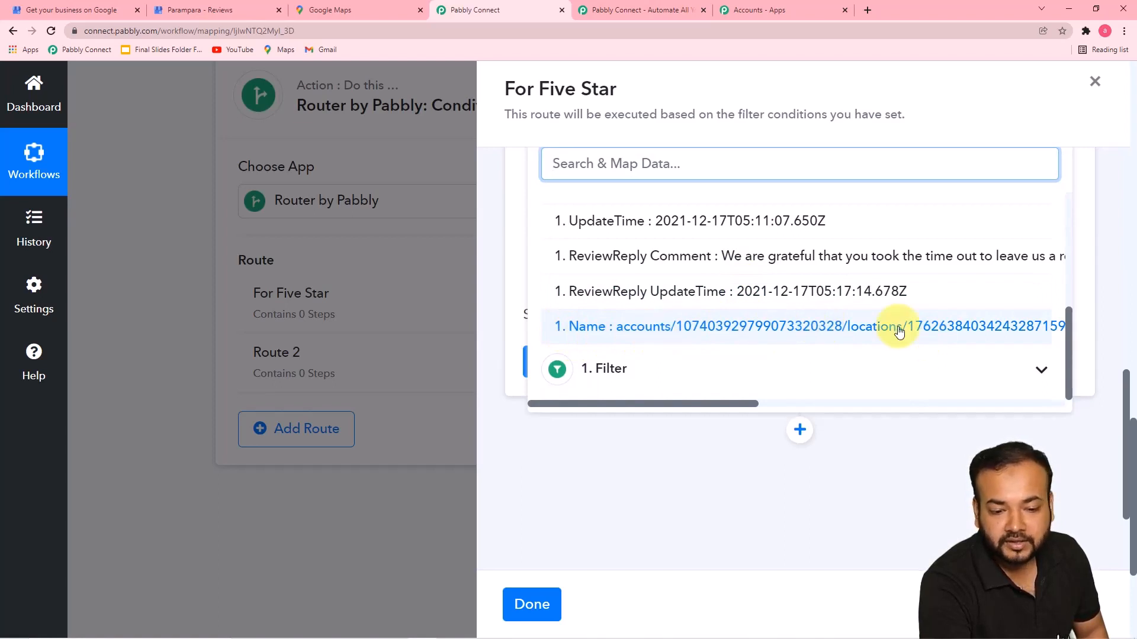
{"action": "left_click", "coordinate": [763, 331]}
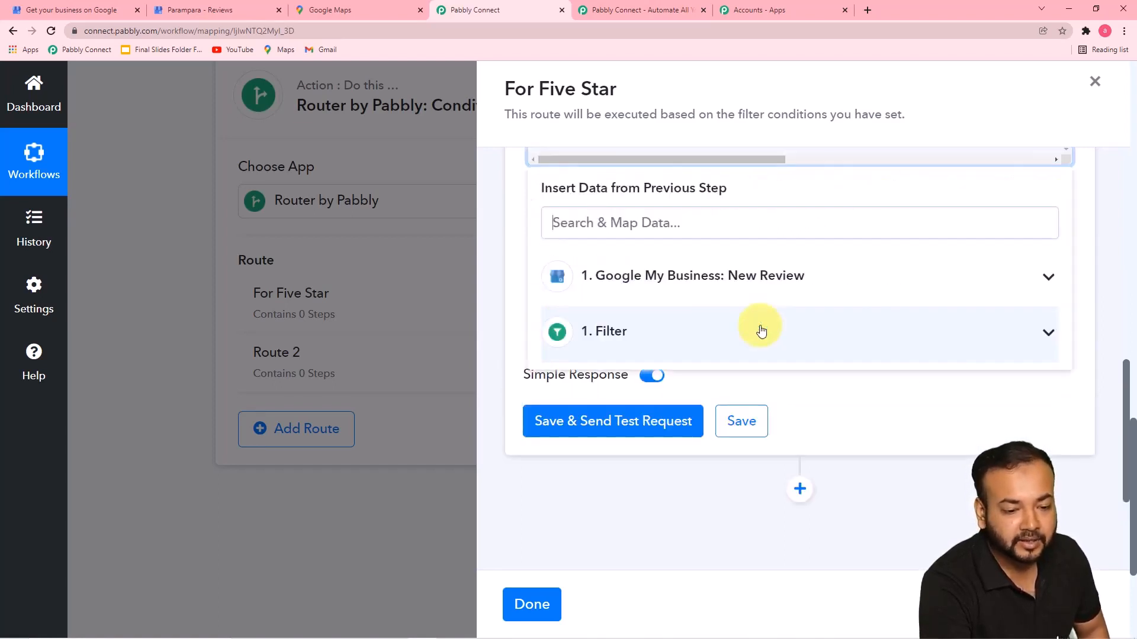
{"action": "left_click", "coordinate": [852, 401]}
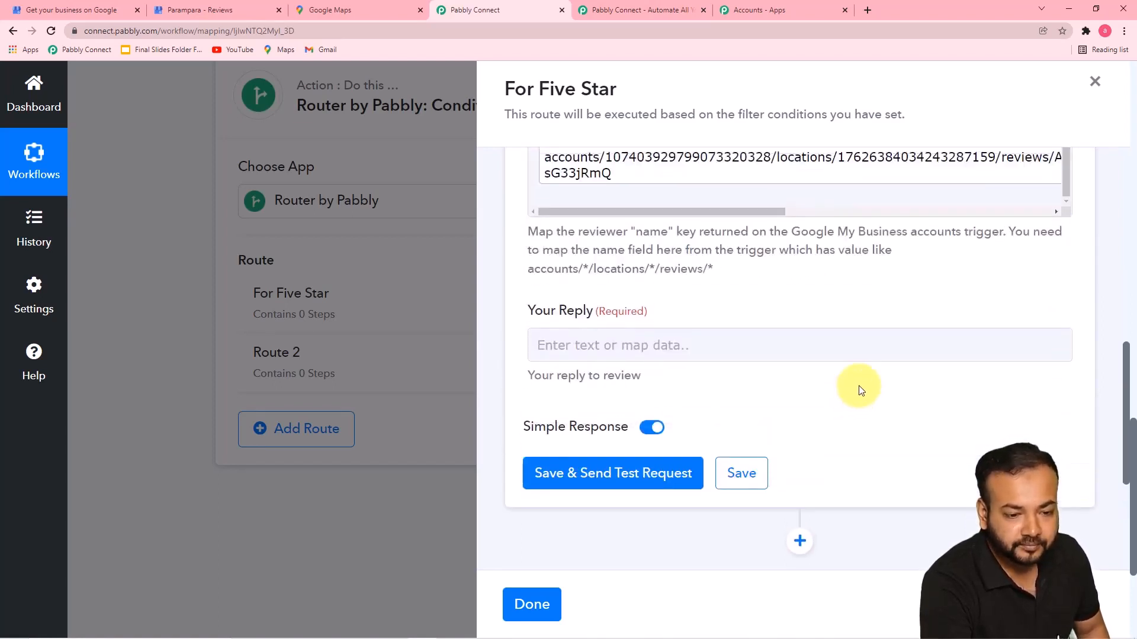
Set Your Reply to "Dear [Reviewer DisplayName], Thanks for leaving our business a 5-star rating. It is truly appreciated!", mapping the name from the New Review trigger
{"action": "scroll", "coordinate": [863, 389], "scroll_direction": "down", "scroll_amount": 2}
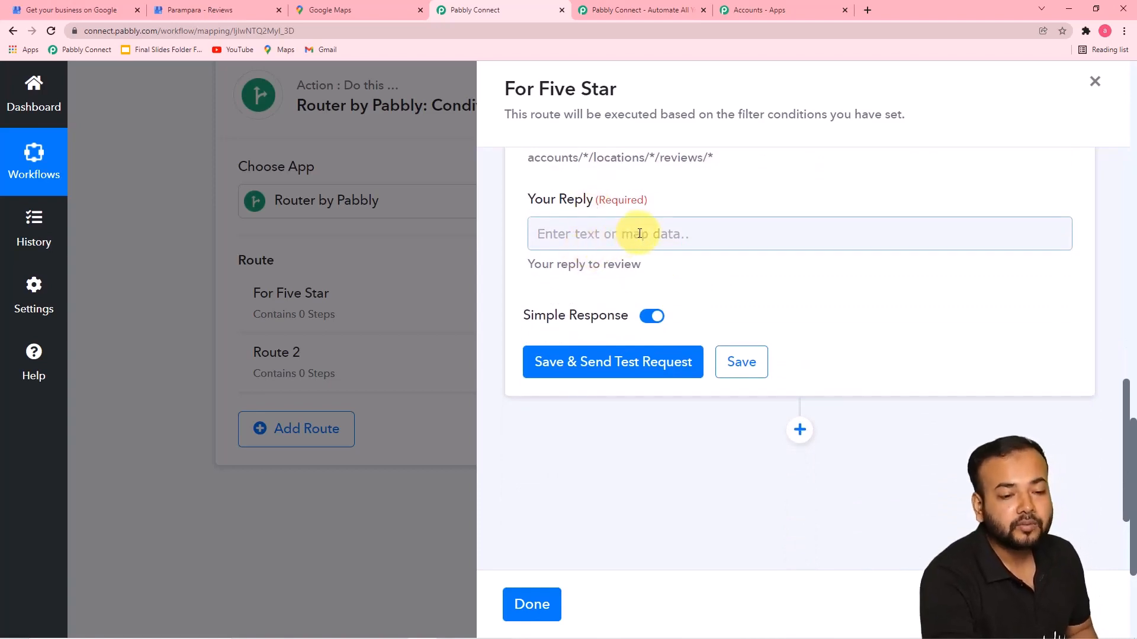
{"action": "left_click", "coordinate": [582, 239]}
{"action": "type", "text": "Dear Thanks for leaving our business a 5-star rating. It is truly appreciated!"}
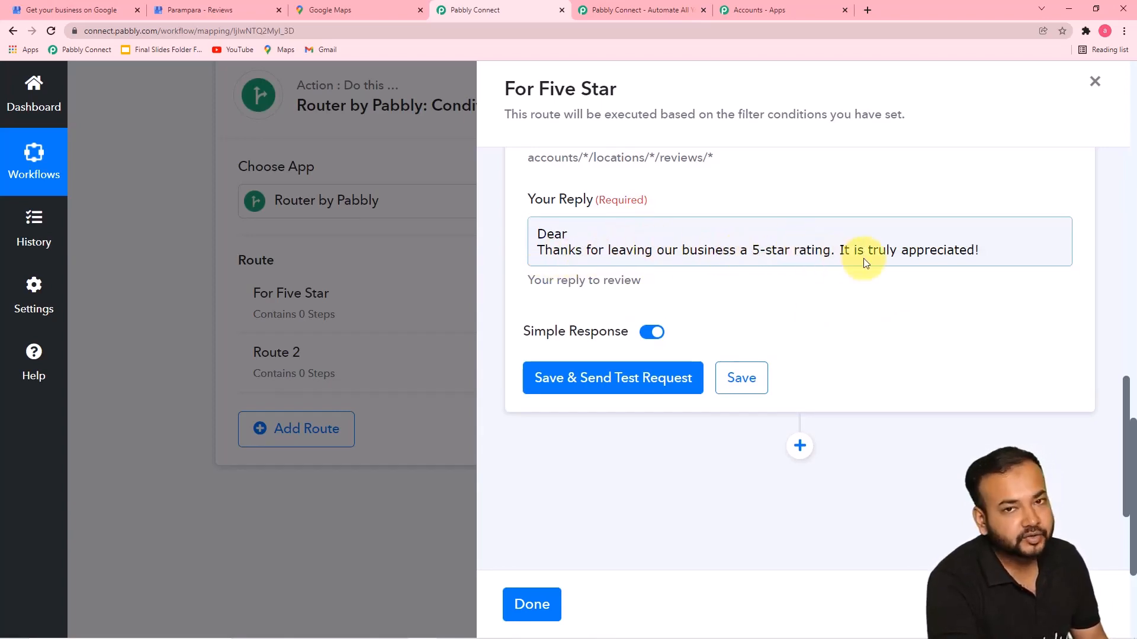
{"action": "left_click", "coordinate": [580, 234]}
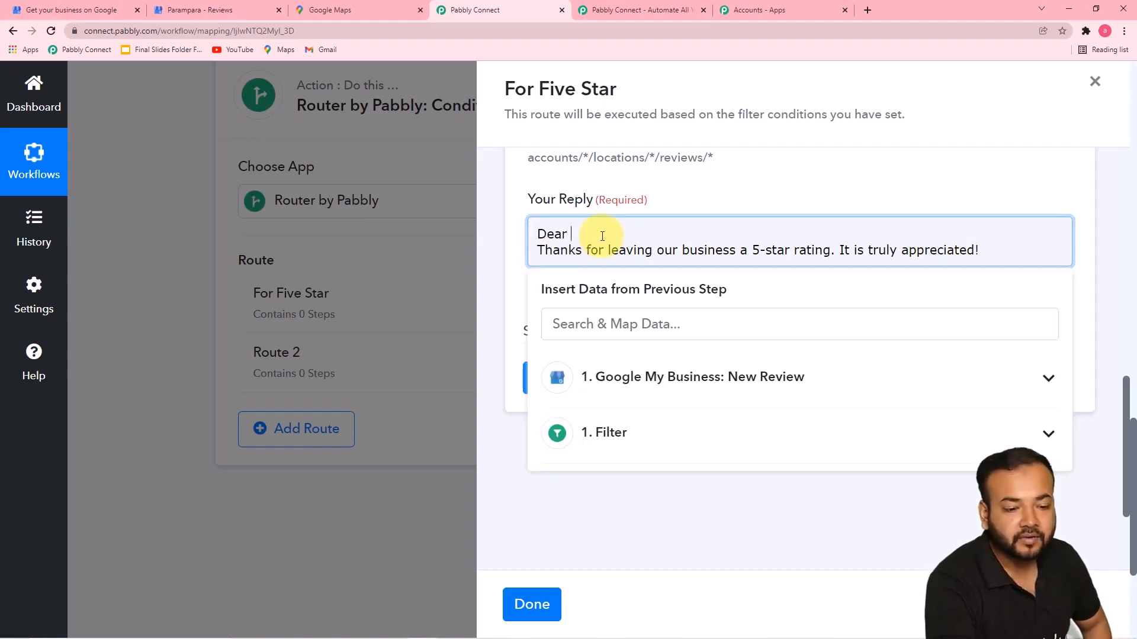
{"action": "left_click", "coordinate": [670, 394]}
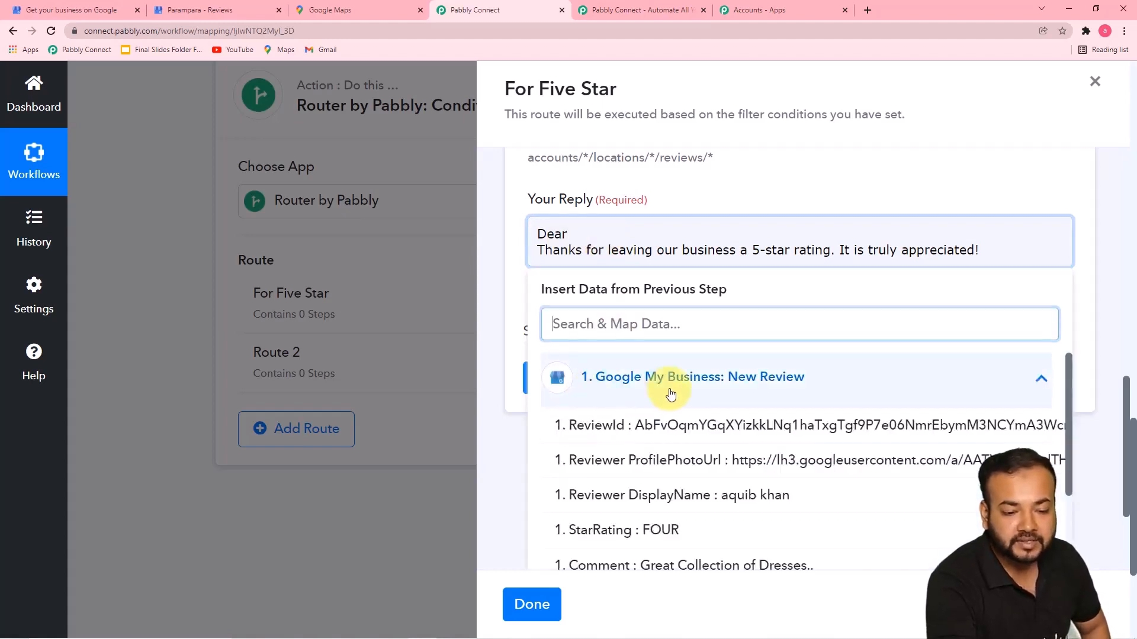
{"action": "left_click", "coordinate": [703, 504]}
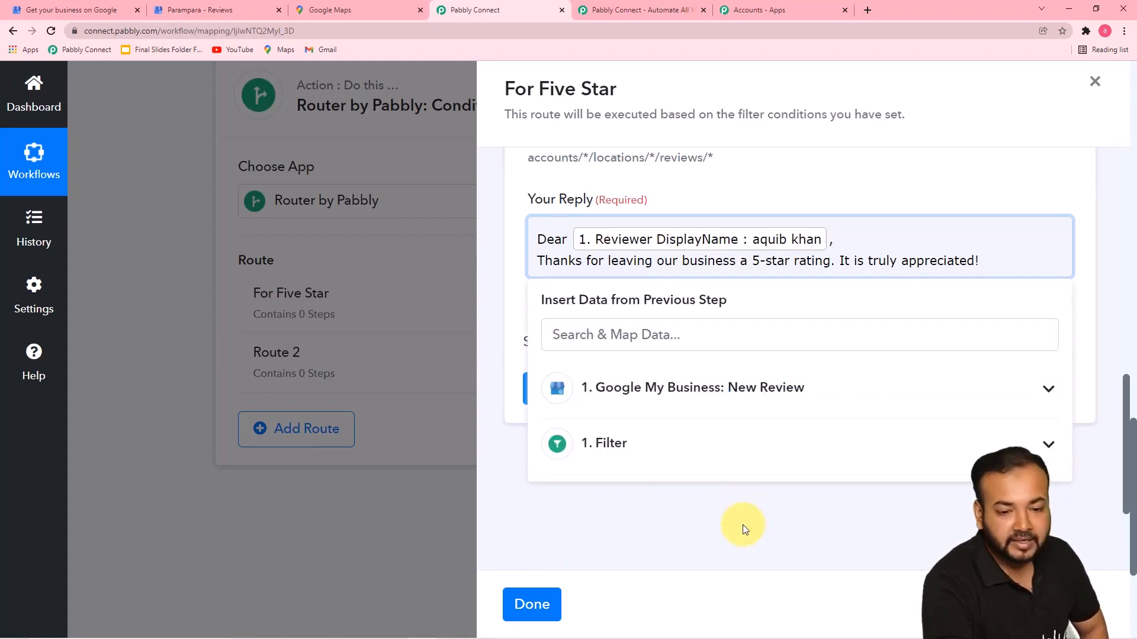
{"action": "left_click", "coordinate": [742, 524]}
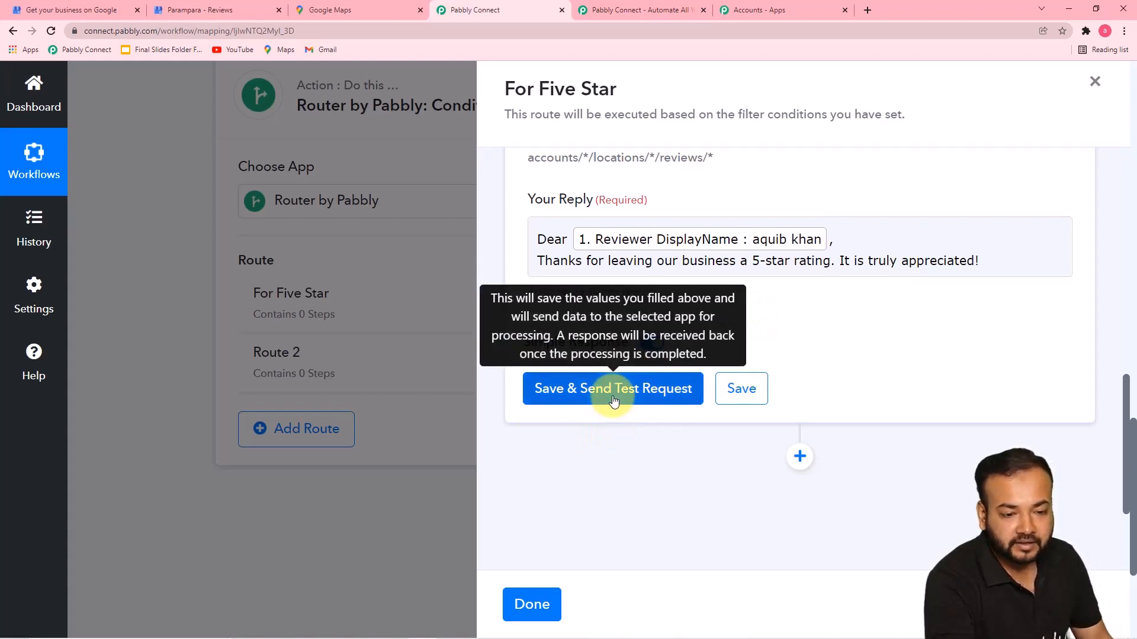
Review the Create Reply settings, save the action without sending a test request, and finish editing the For Five Star route
{"action": "scroll", "coordinate": [833, 343], "scroll_direction": "up", "scroll_amount": 2}
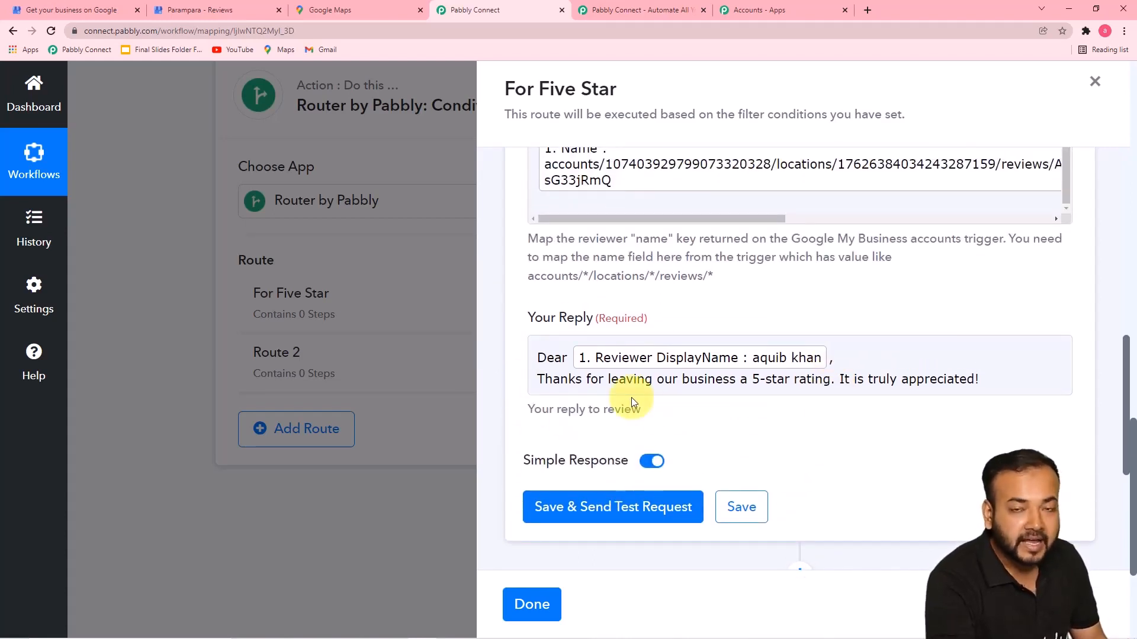
{"action": "scroll", "coordinate": [639, 355], "scroll_direction": "up", "scroll_amount": 5}
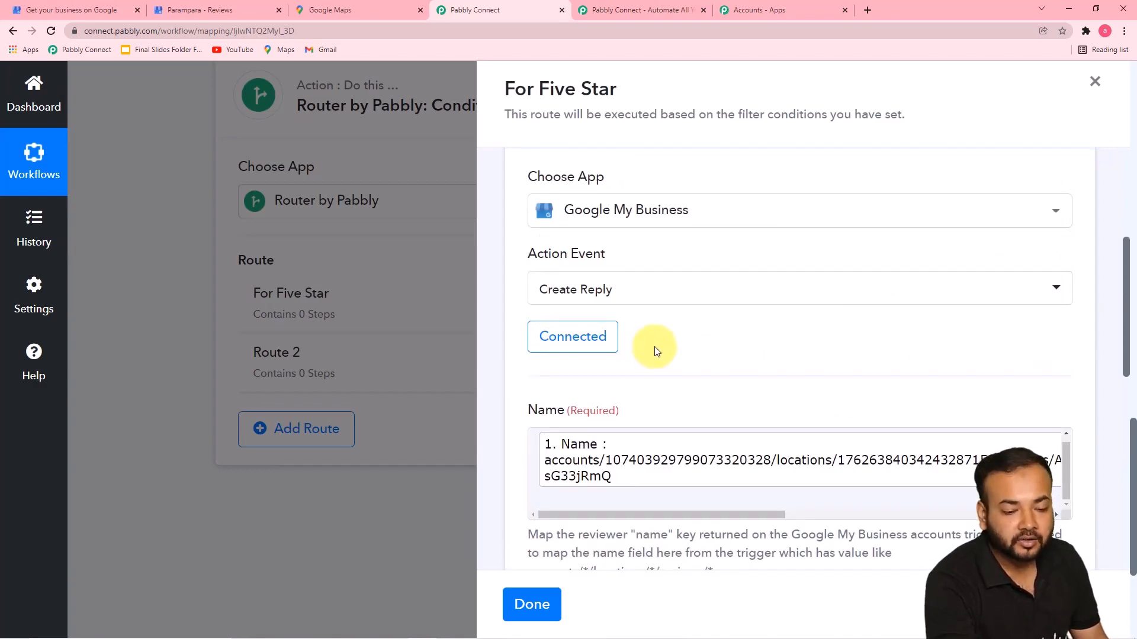
{"action": "scroll", "coordinate": [655, 346], "scroll_direction": "down", "scroll_amount": 5}
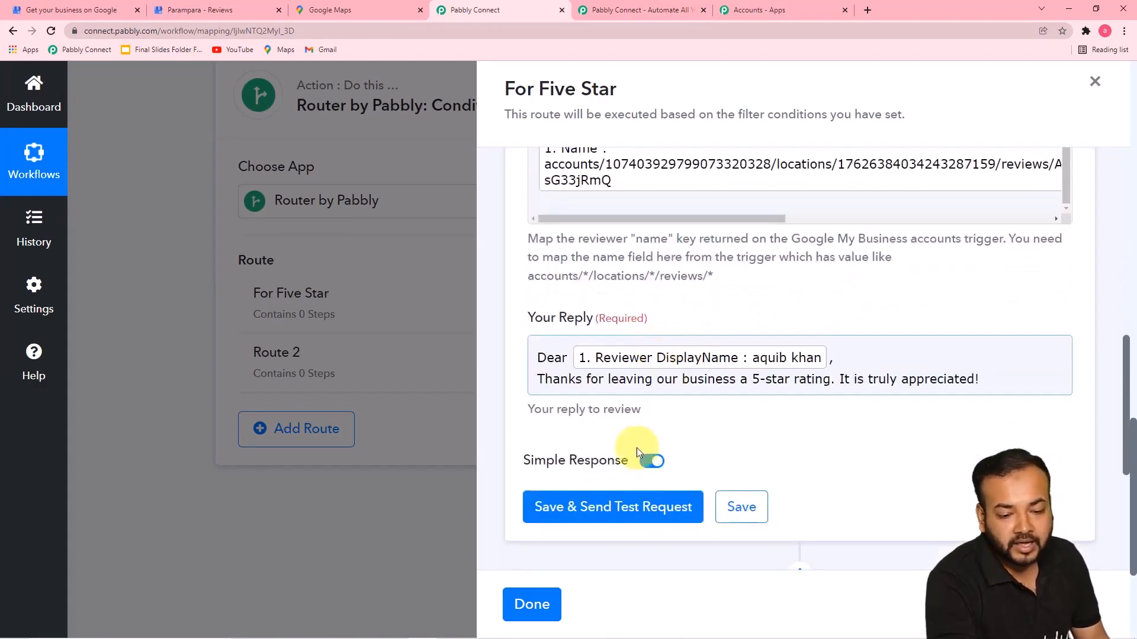
{"action": "left_click", "coordinate": [751, 518]}
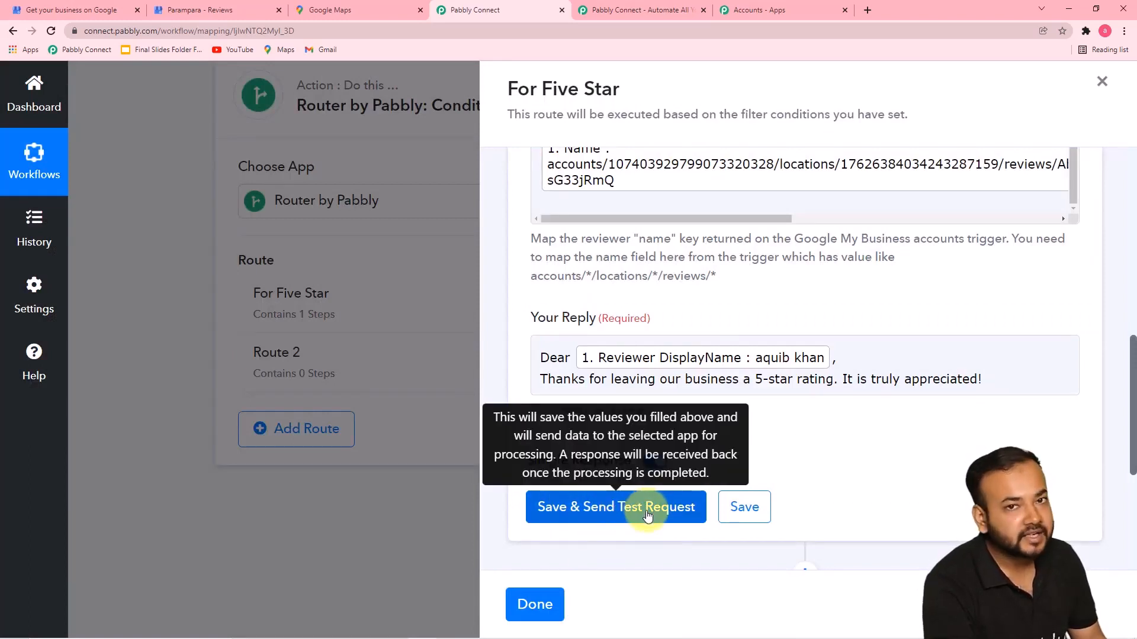
{"action": "scroll", "coordinate": [770, 500], "scroll_direction": "down", "scroll_amount": 1}
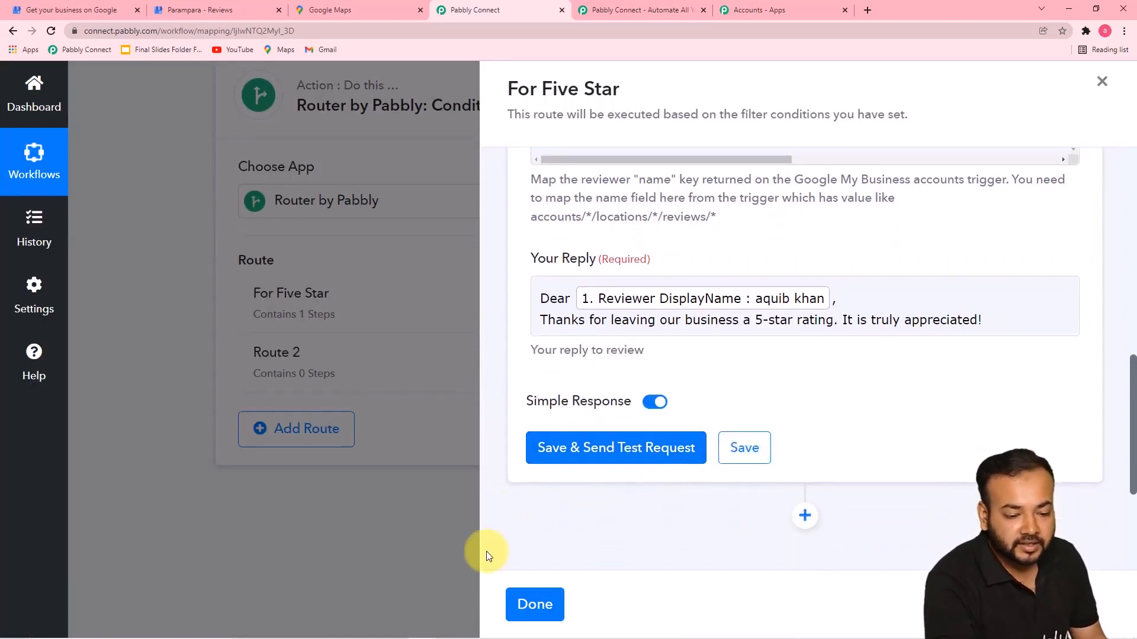
{"action": "left_click", "coordinate": [534, 605]}
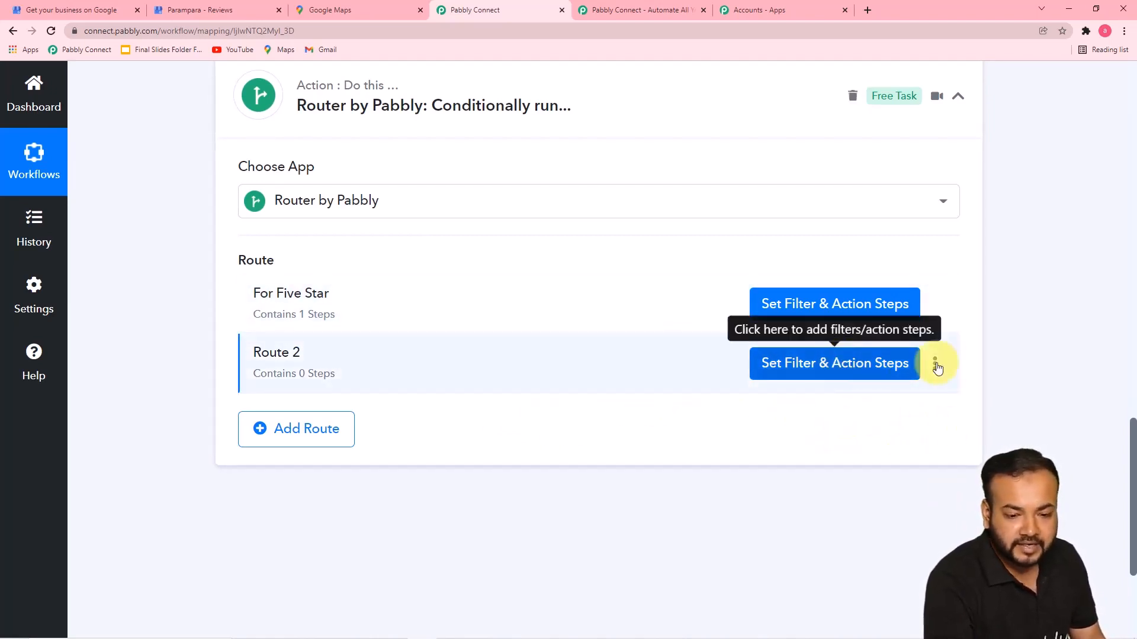
Delete the empty Route 2 from the router and confirm the deletion
{"action": "left_click", "coordinate": [933, 363]}
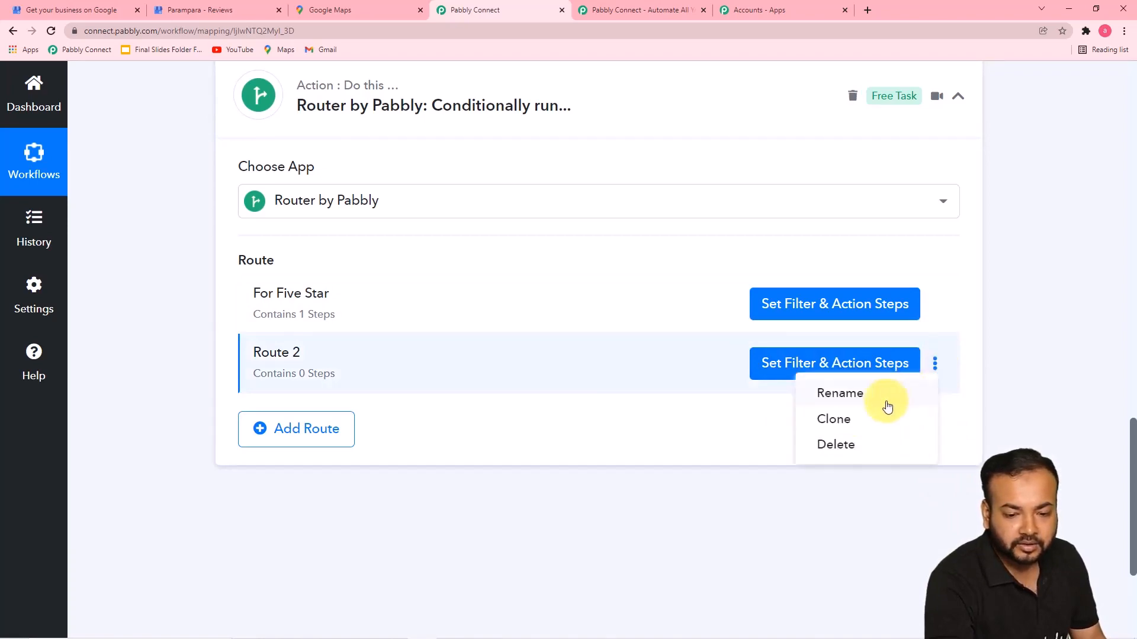
{"action": "left_click", "coordinate": [841, 444]}
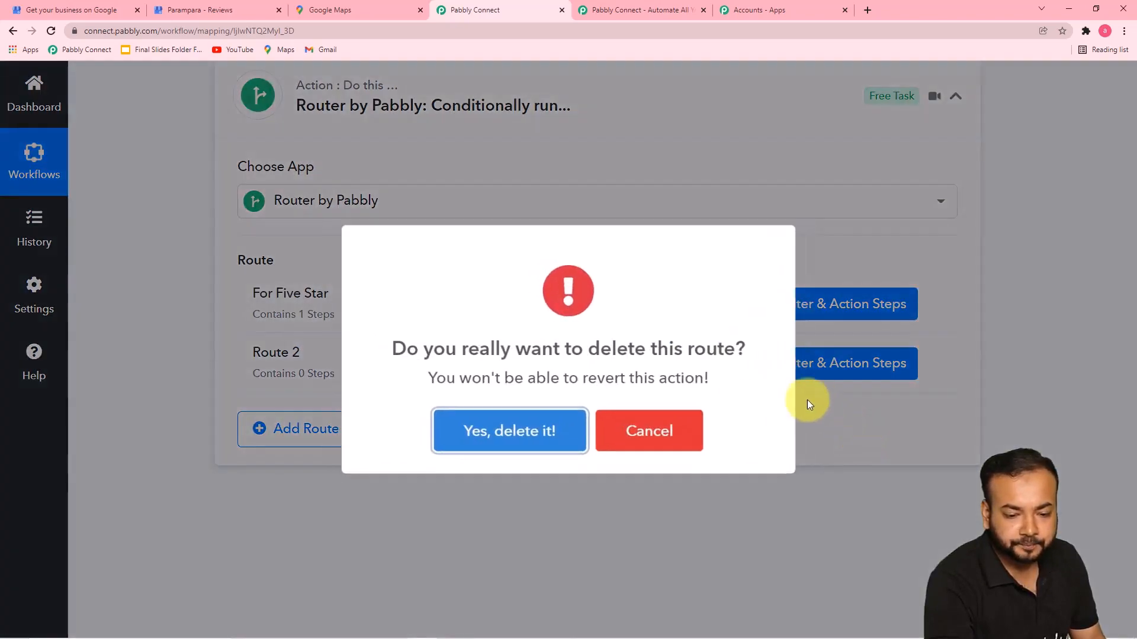
{"action": "left_click", "coordinate": [571, 432]}
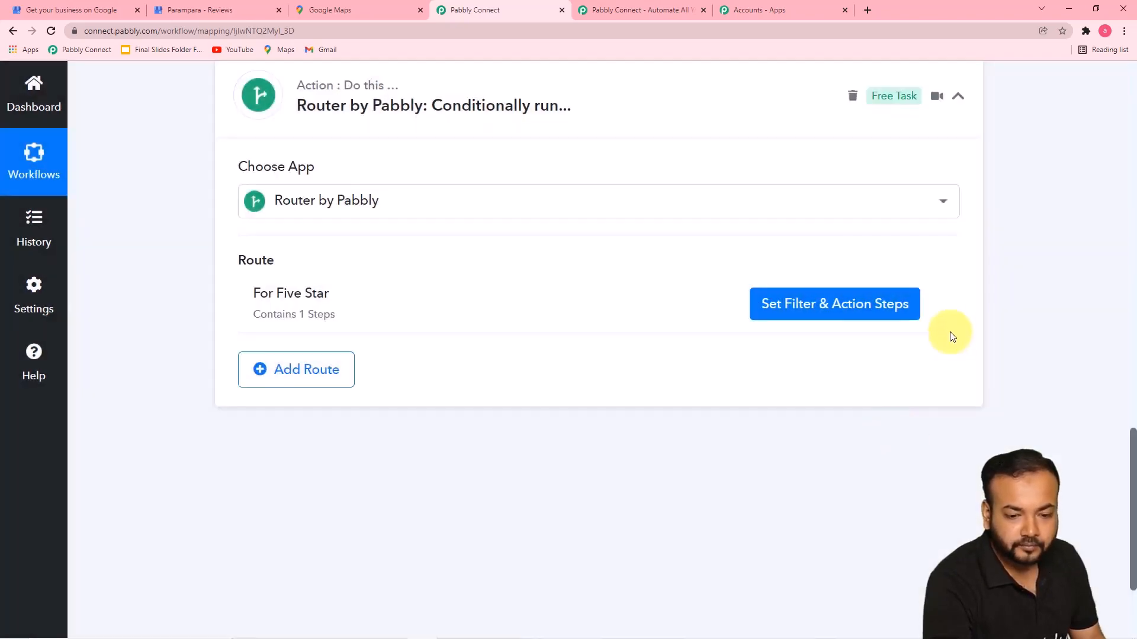
Clone the For Five Star route in the router and dismiss the resulting confirmation
{"action": "left_click", "coordinate": [935, 305]}
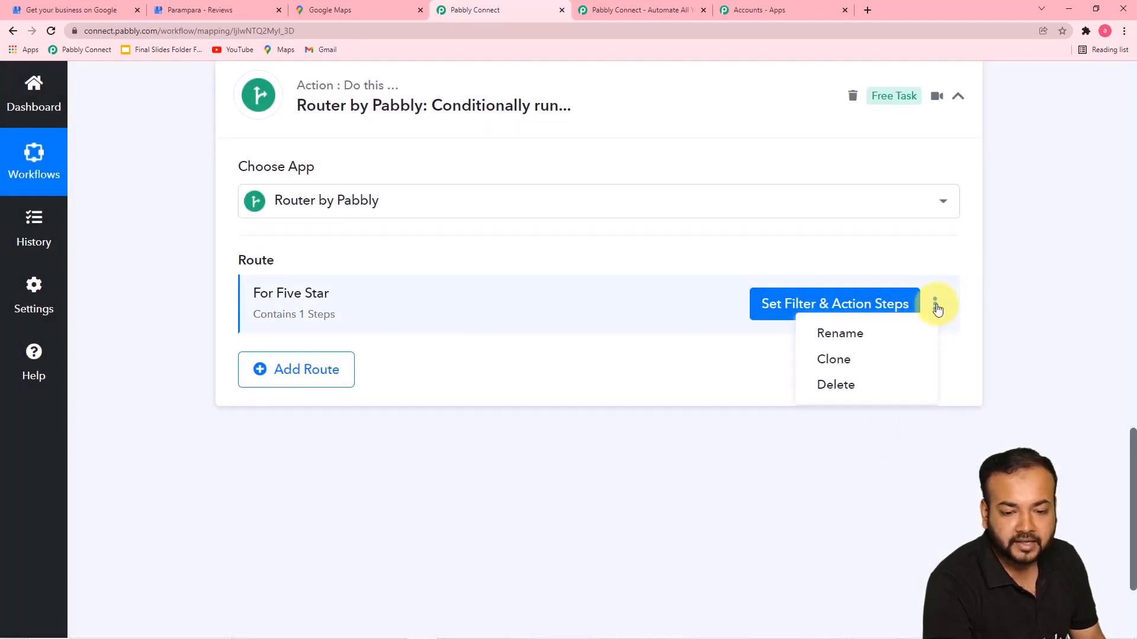
{"action": "left_click", "coordinate": [835, 361]}
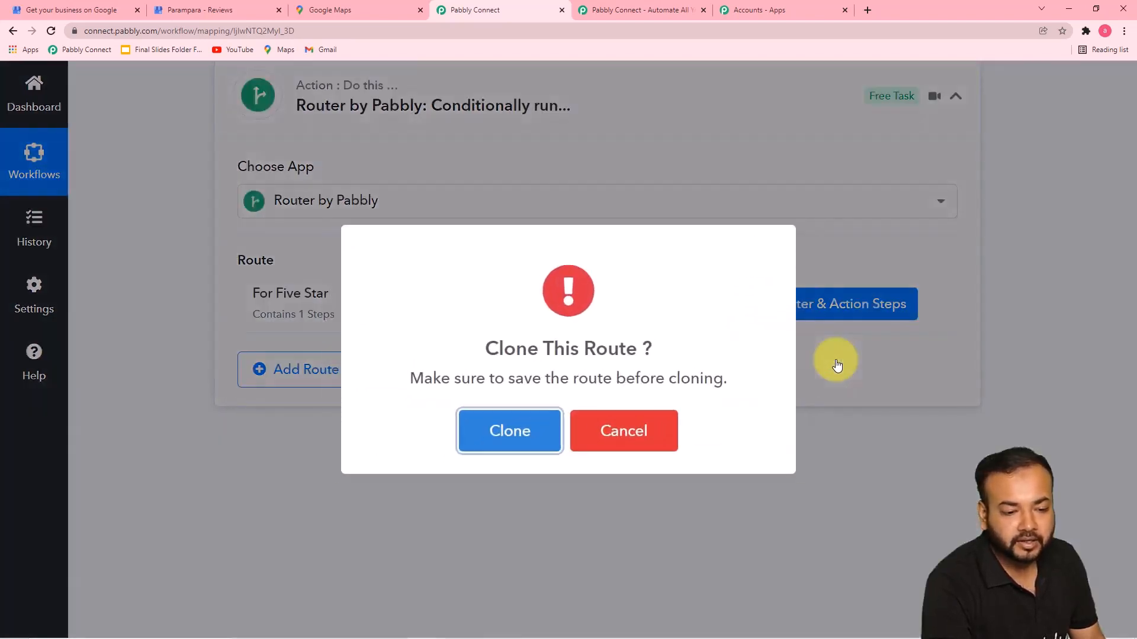
{"action": "left_click", "coordinate": [527, 426]}
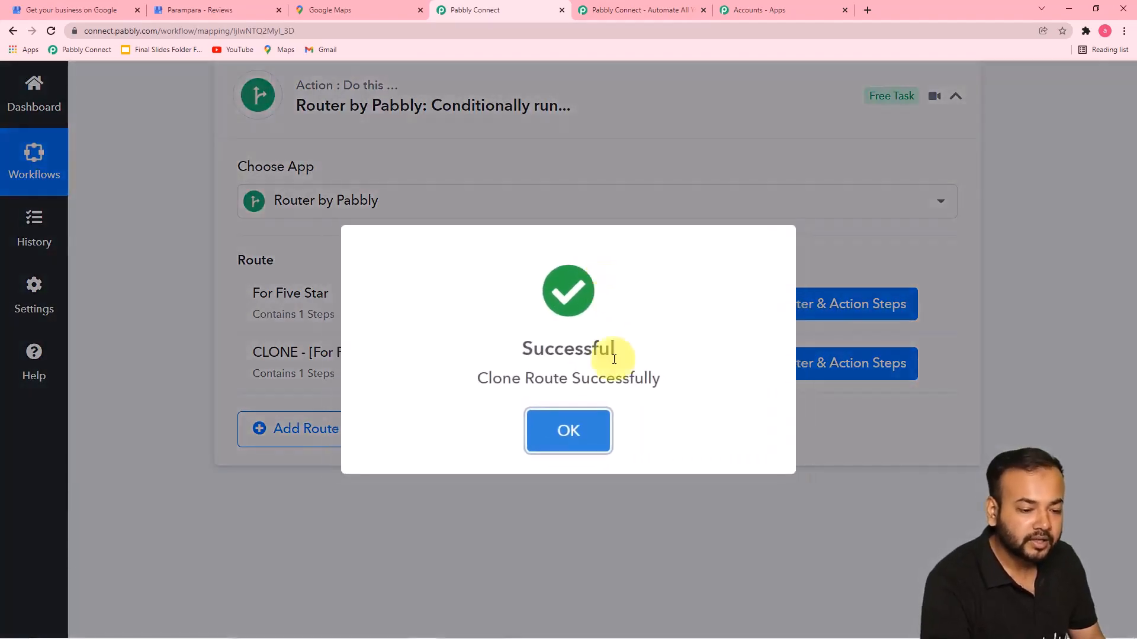
{"action": "left_click", "coordinate": [592, 425]}
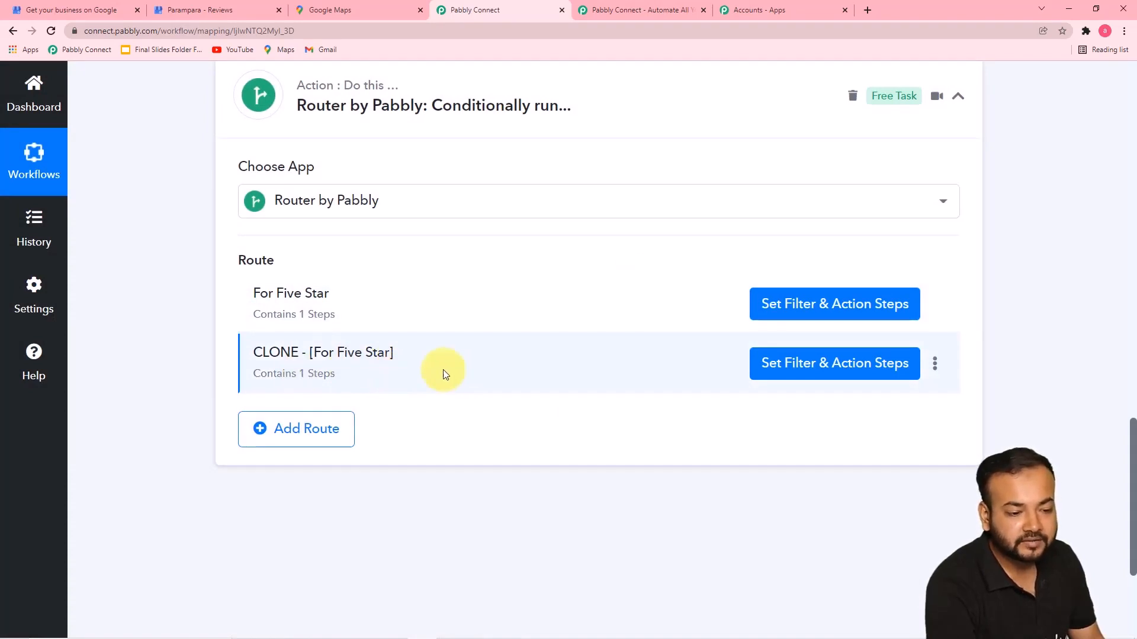
Rename the cloned For Five Star route to "For Four Stars"
{"action": "left_click", "coordinate": [936, 366]}
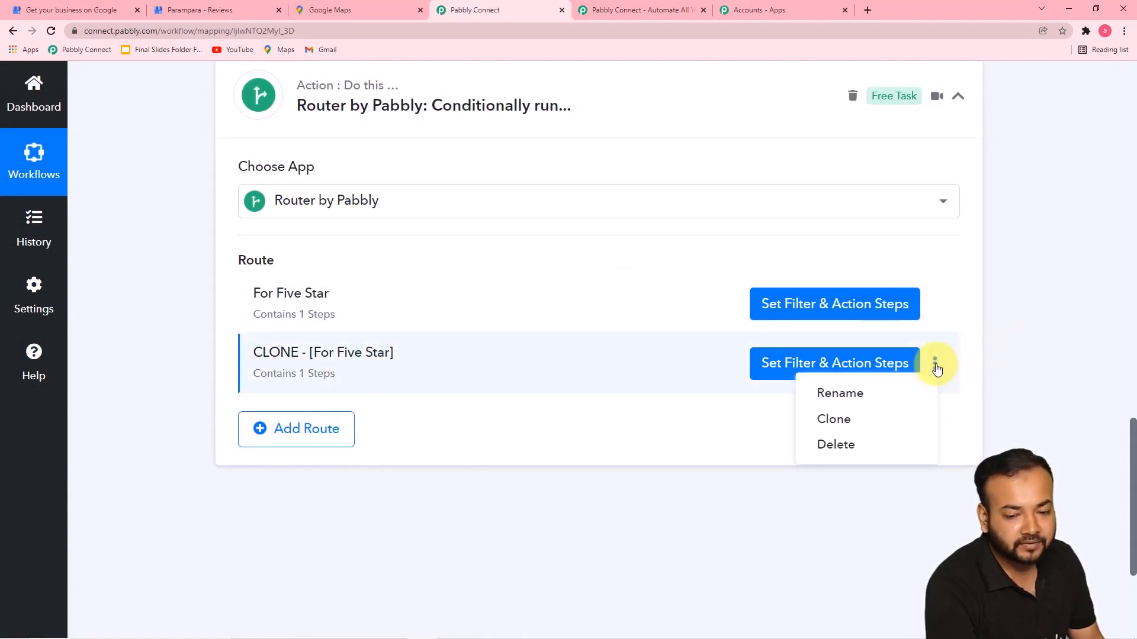
{"action": "left_click", "coordinate": [837, 393]}
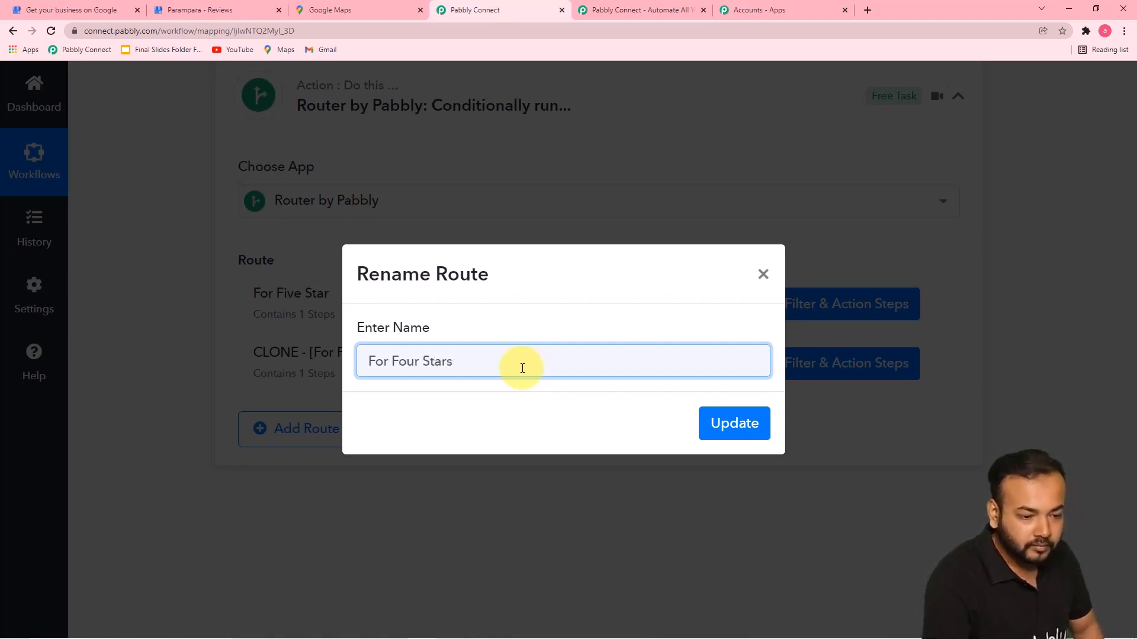
{"action": "left_click", "coordinate": [734, 434]}
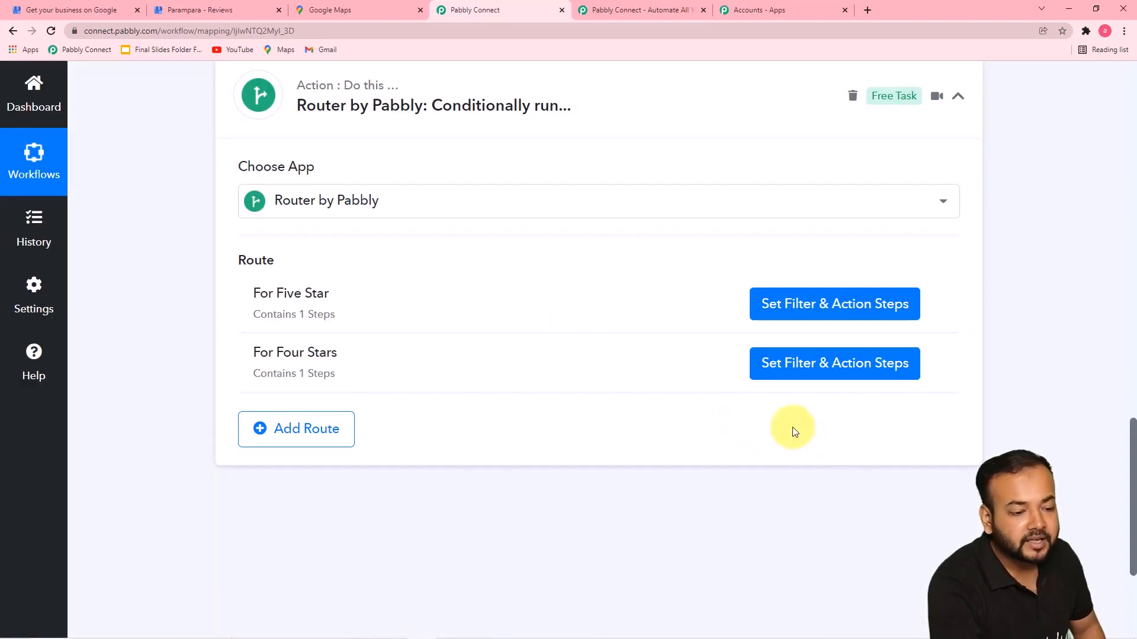
In the For Four Stars route's filter, set the StarRating comparison value to FOUR, then save and send a test request
{"action": "left_click", "coordinate": [804, 370]}
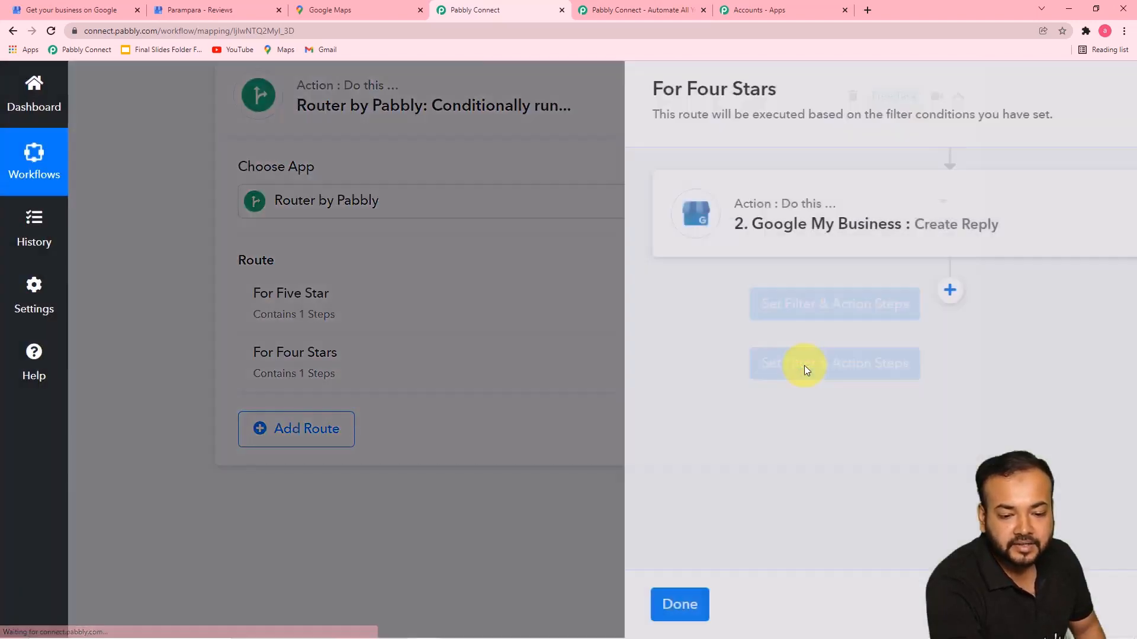
{"action": "scroll", "coordinate": [811, 396], "scroll_direction": "up", "scroll_amount": 2}
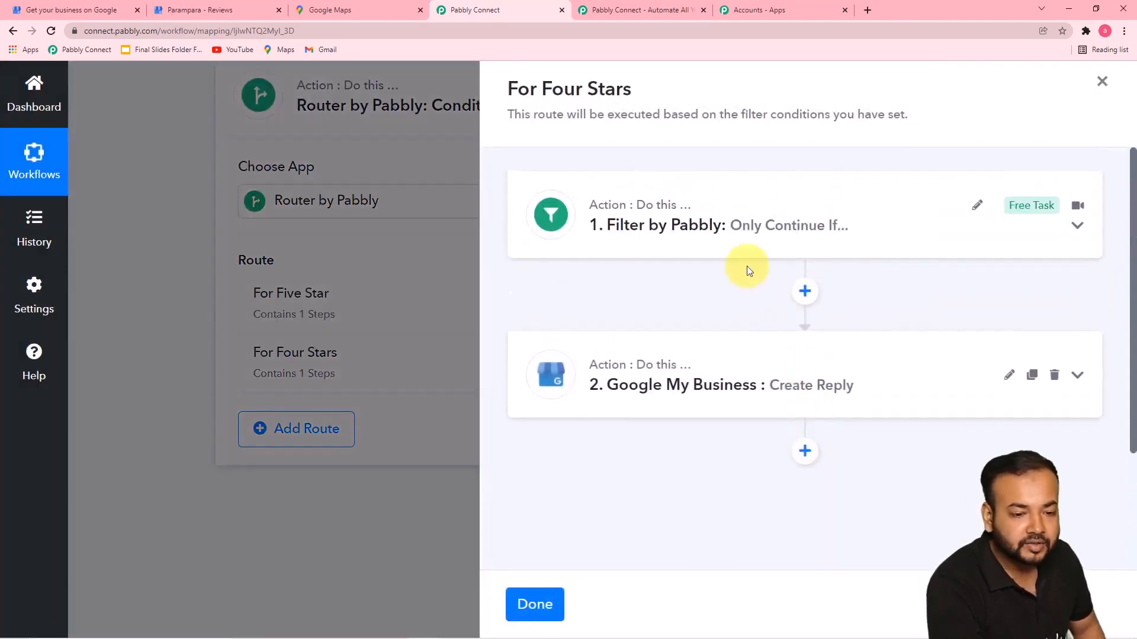
{"action": "scroll", "coordinate": [811, 396], "scroll_direction": "up", "scroll_amount": 1}
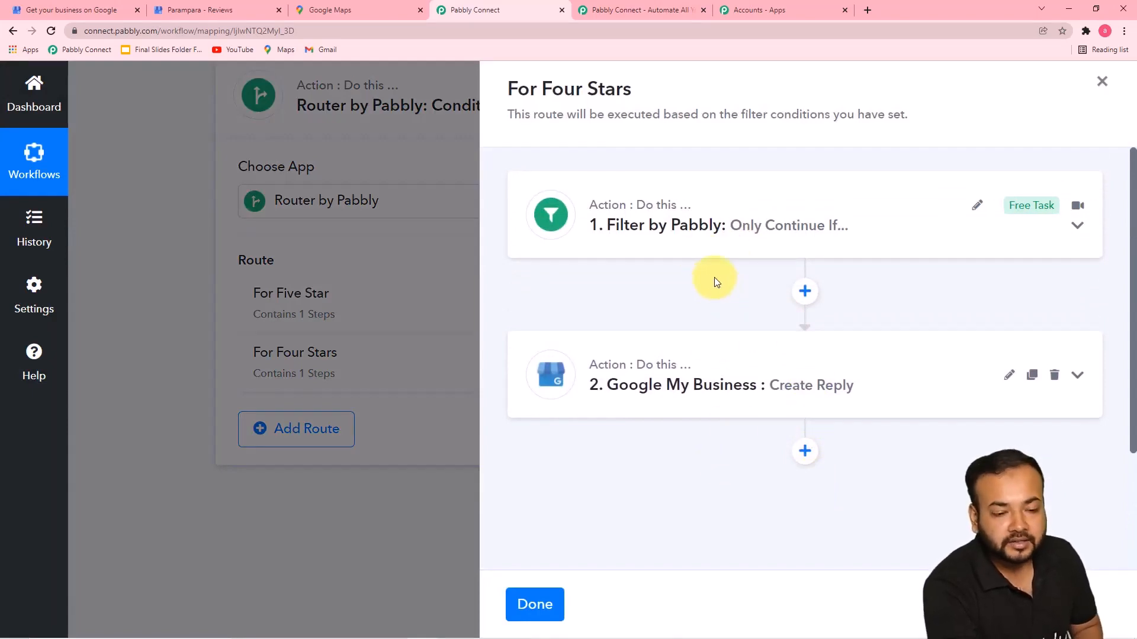
{"action": "left_click", "coordinate": [680, 234]}
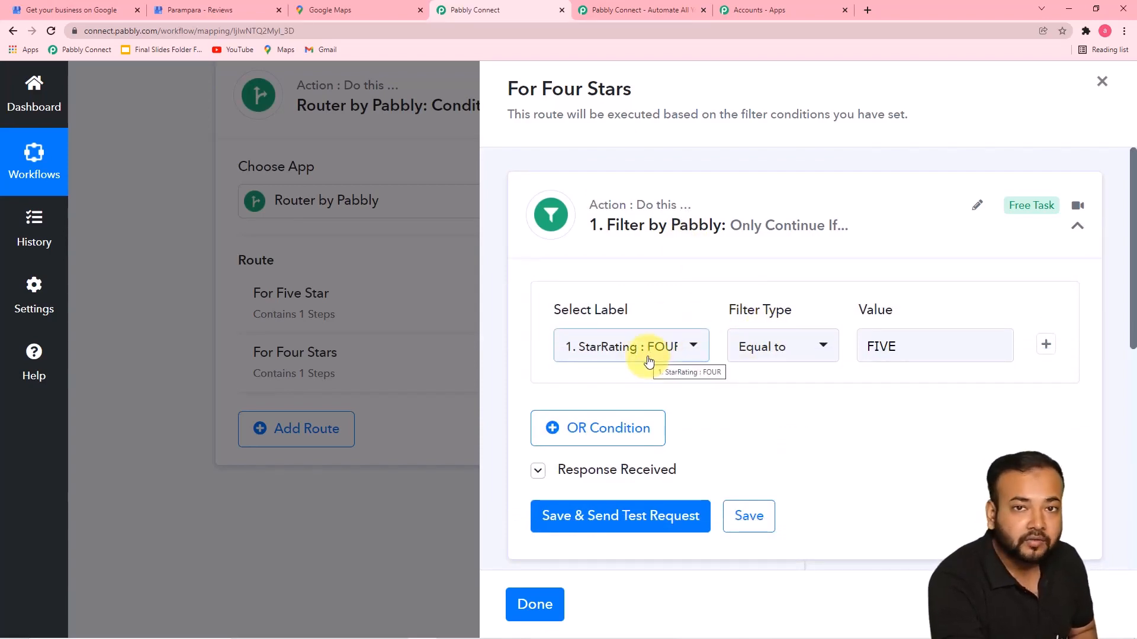
{"action": "left_click", "coordinate": [915, 347]}
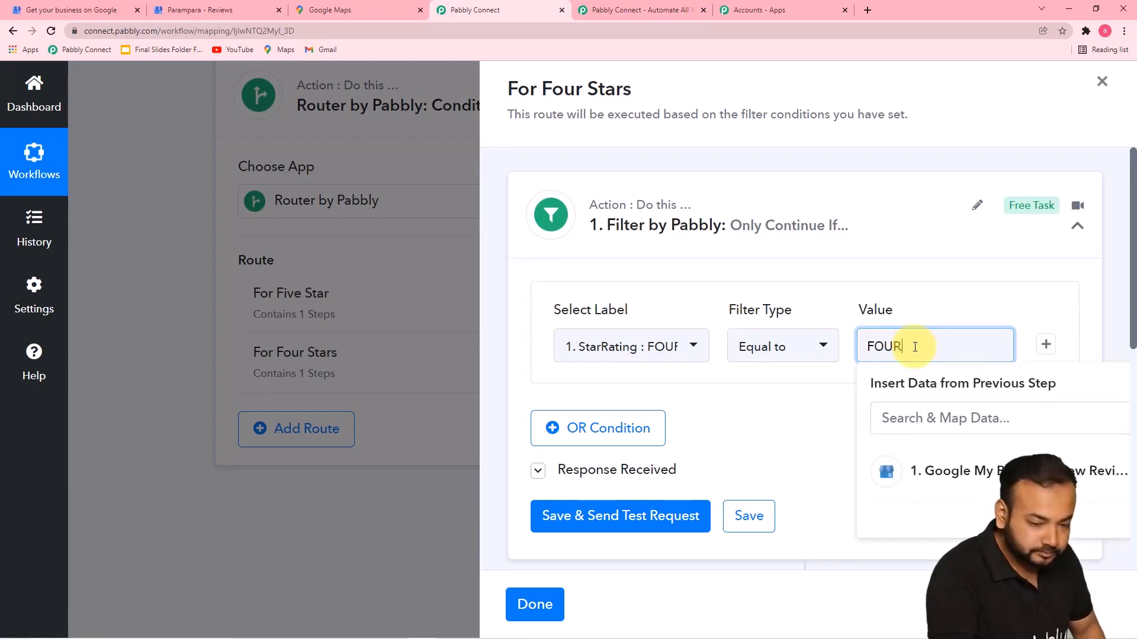
{"action": "left_click", "coordinate": [823, 400]}
{"action": "scroll", "coordinate": [824, 408], "scroll_direction": "down", "scroll_amount": 1}
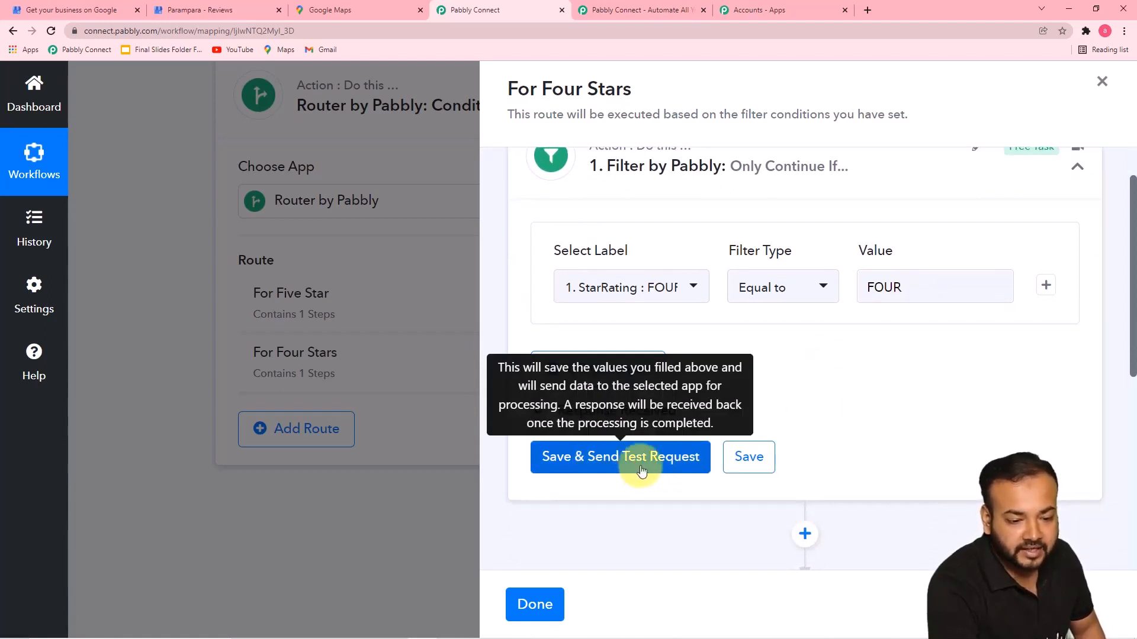
{"action": "left_click", "coordinate": [644, 468]}
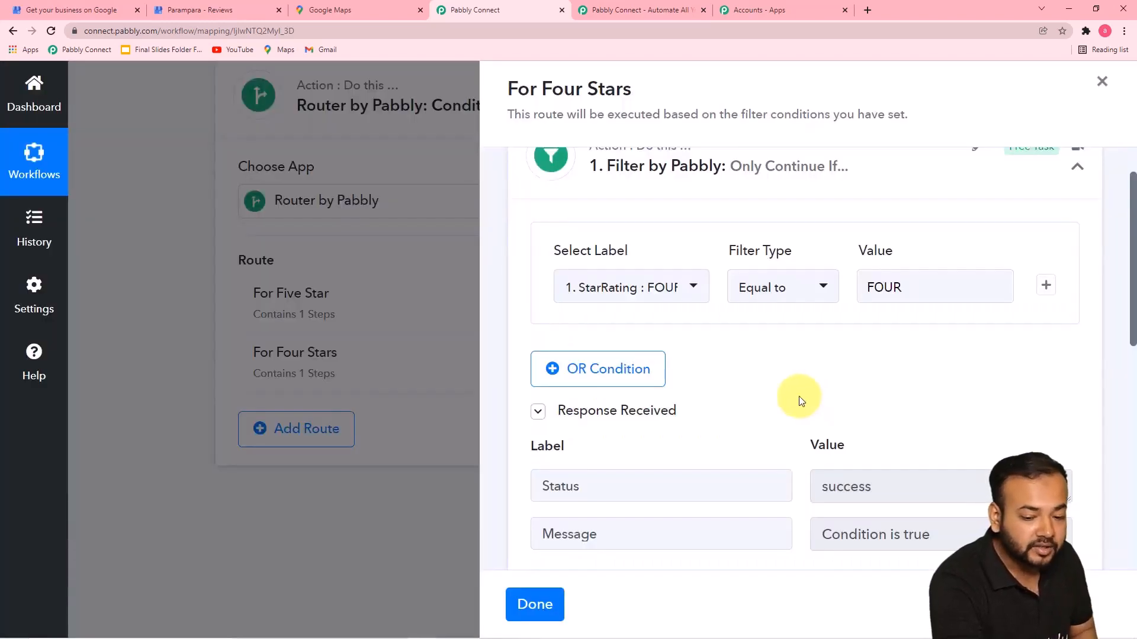
Set Your Reply to "We are grateful that you took the time out to leave us a review. Your feedback helps us to improve service for everyone."
{"action": "scroll", "coordinate": [769, 378], "scroll_direction": "down", "scroll_amount": 3}
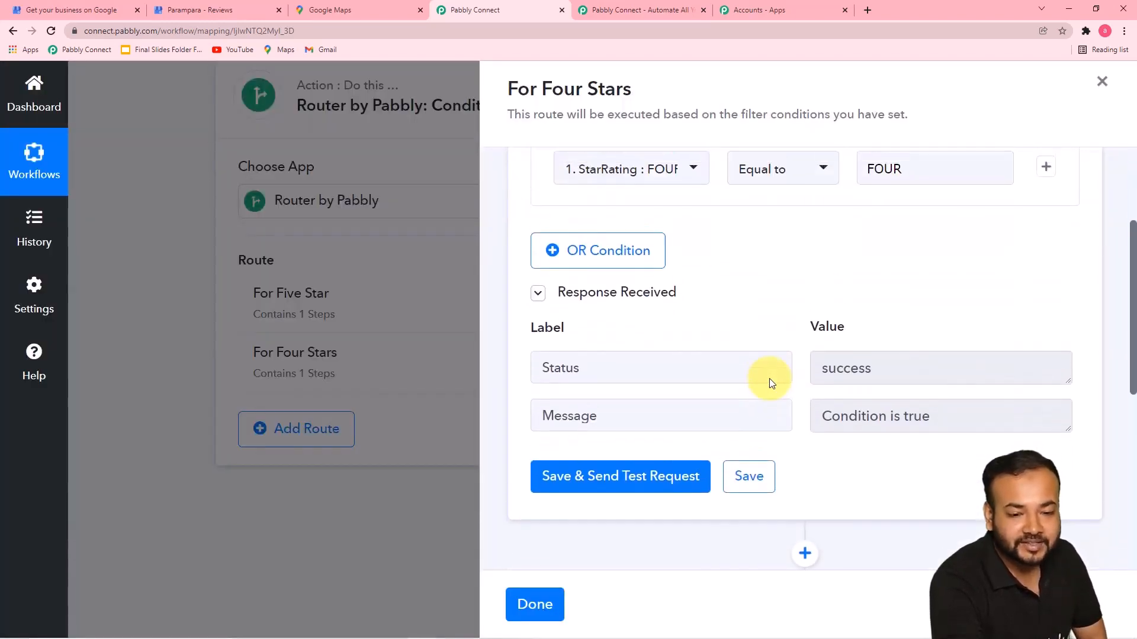
{"action": "scroll", "coordinate": [769, 378], "scroll_direction": "down", "scroll_amount": 5}
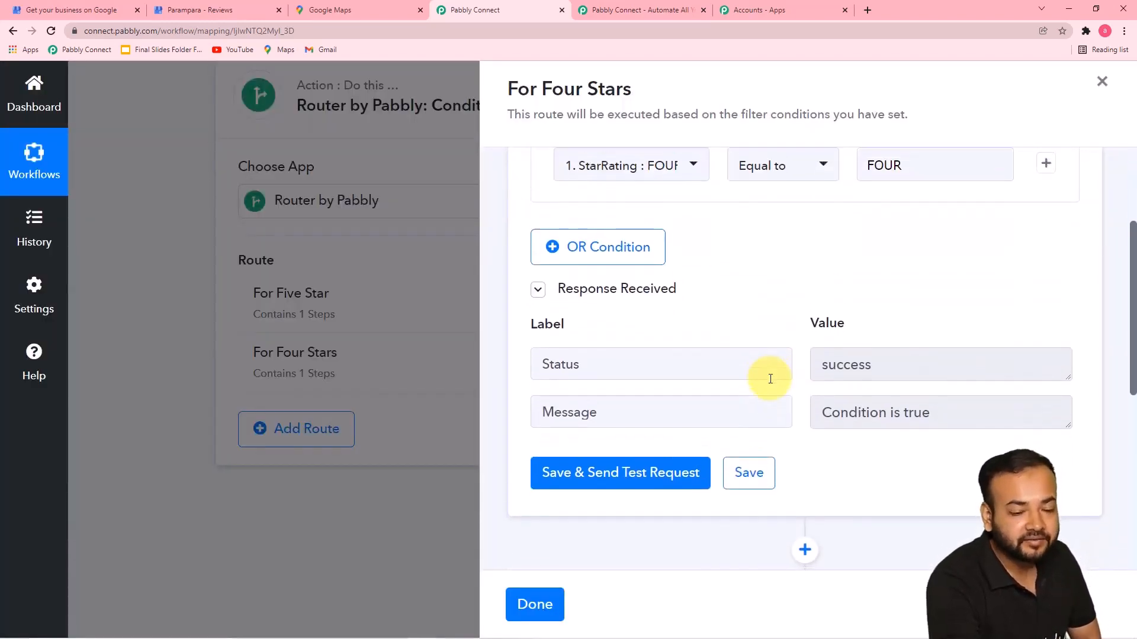
{"action": "left_click", "coordinate": [713, 368]}
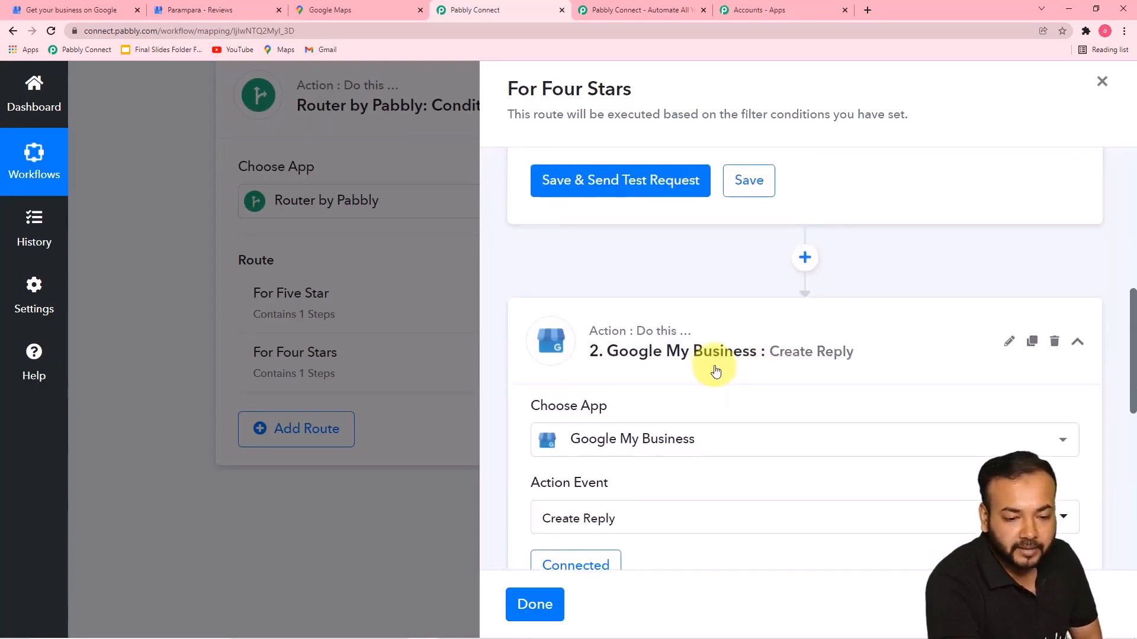
{"action": "scroll", "coordinate": [735, 370], "scroll_direction": "down", "scroll_amount": 5}
{"action": "scroll", "coordinate": [736, 371], "scroll_direction": "down", "scroll_amount": 4}
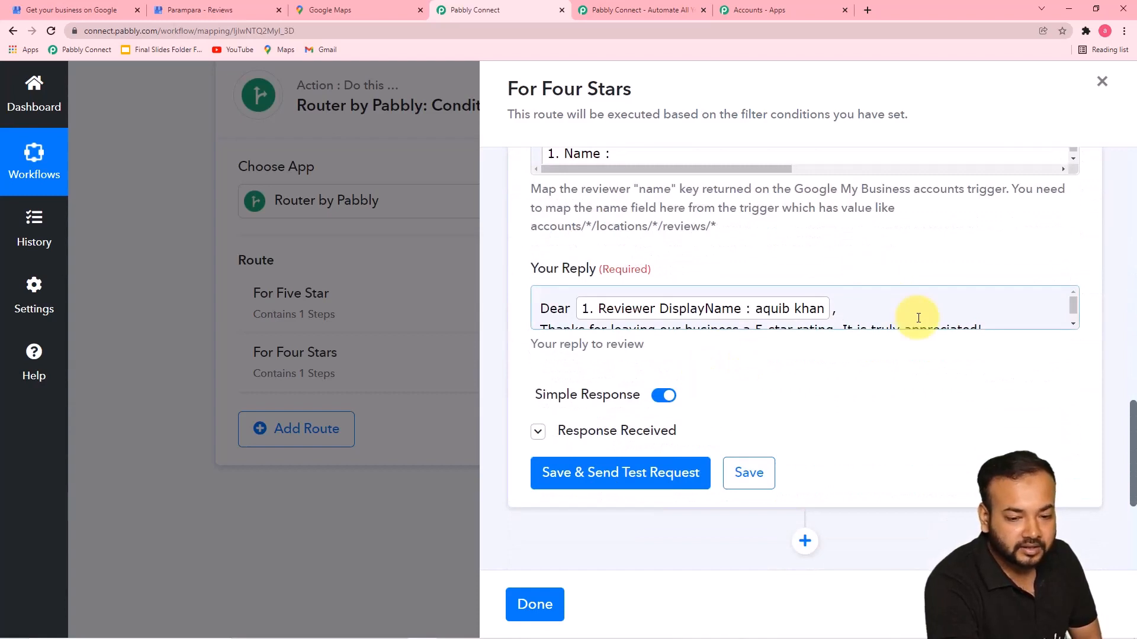
{"action": "left_click", "coordinate": [918, 318]}
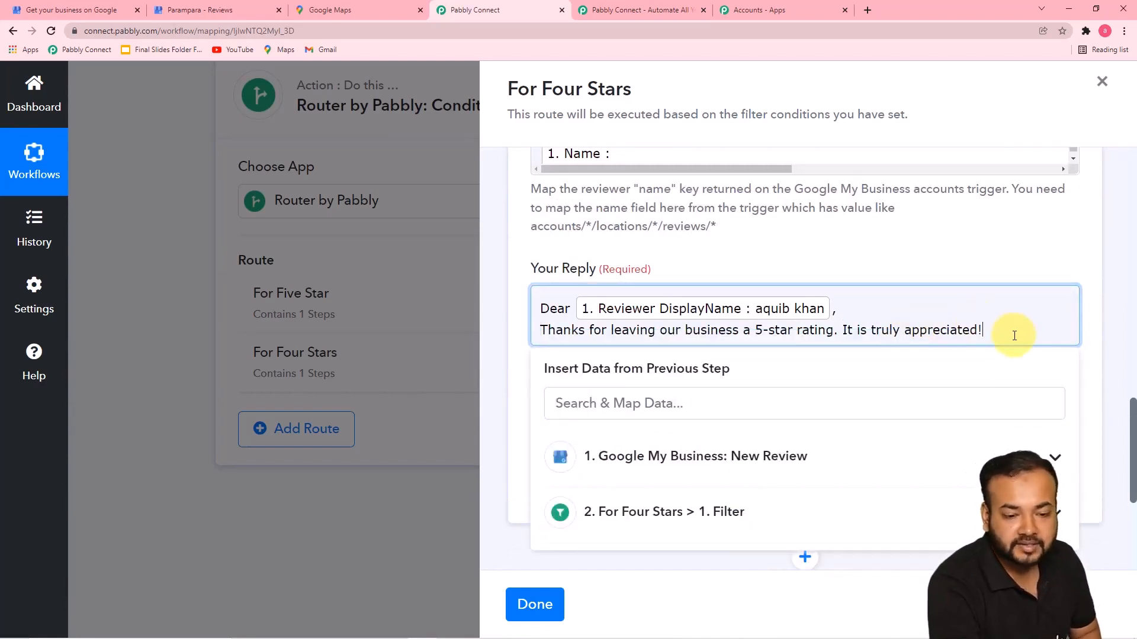
{"action": "left_click", "coordinate": [846, 416]}
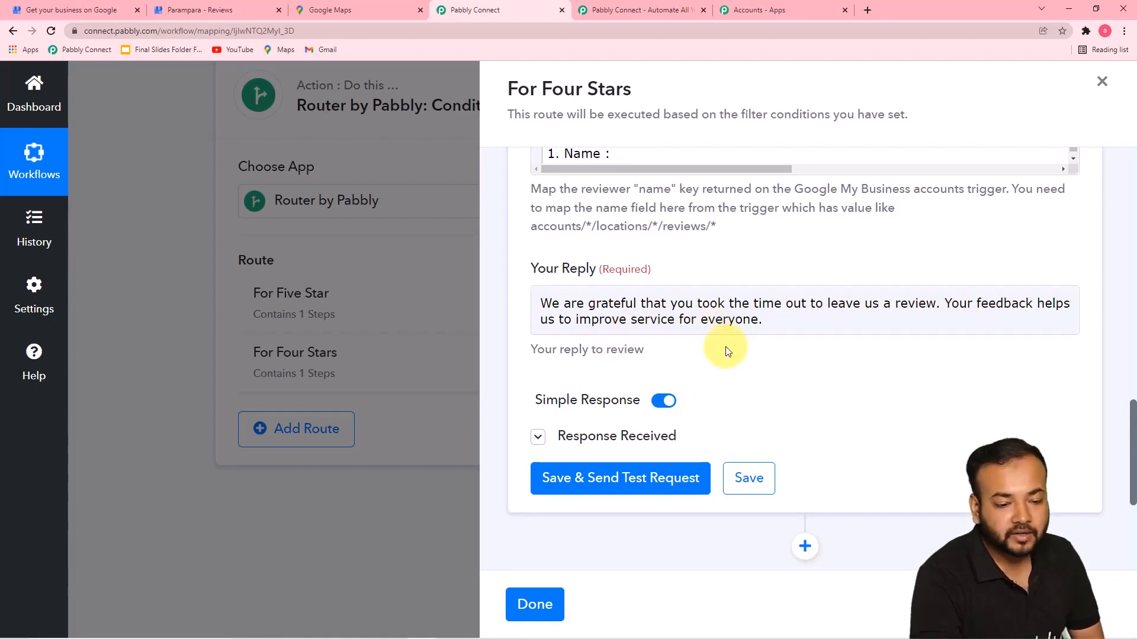
Save the Create Reply action without sending a test request and finish editing the For Four Stars route
{"action": "left_click", "coordinate": [750, 477]}
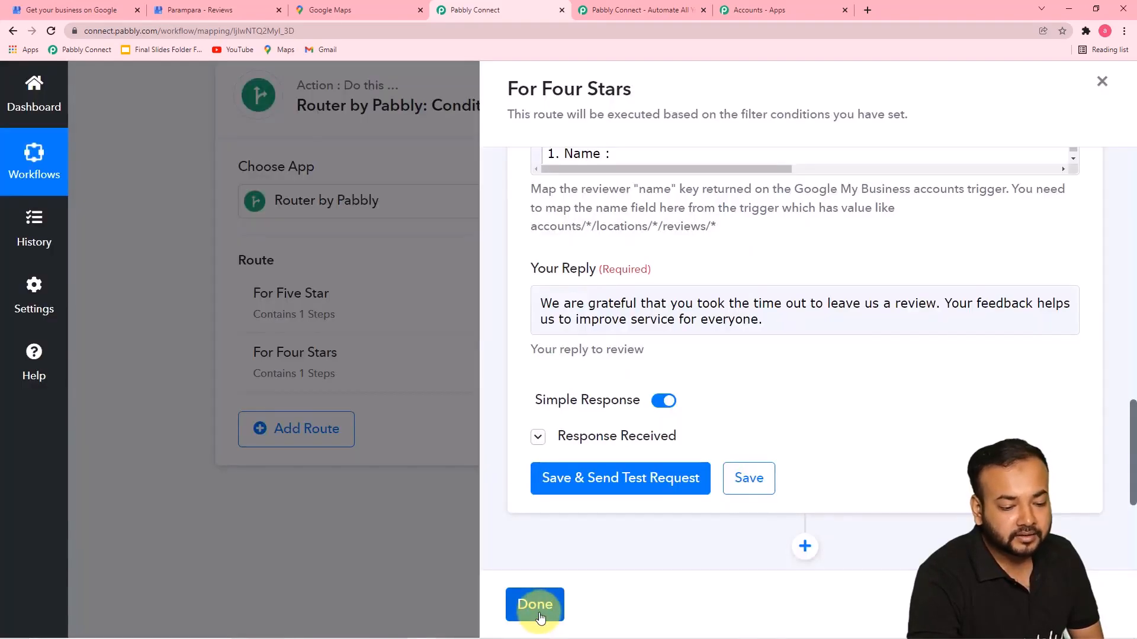
{"action": "left_click", "coordinate": [559, 602]}
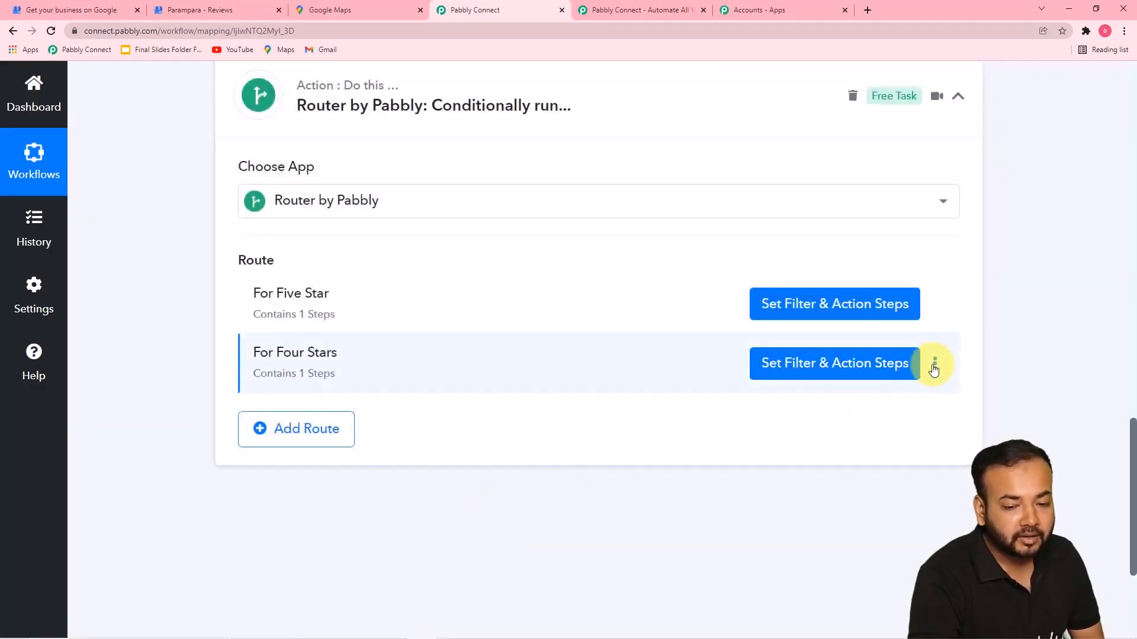
{"action": "left_click", "coordinate": [934, 366]}
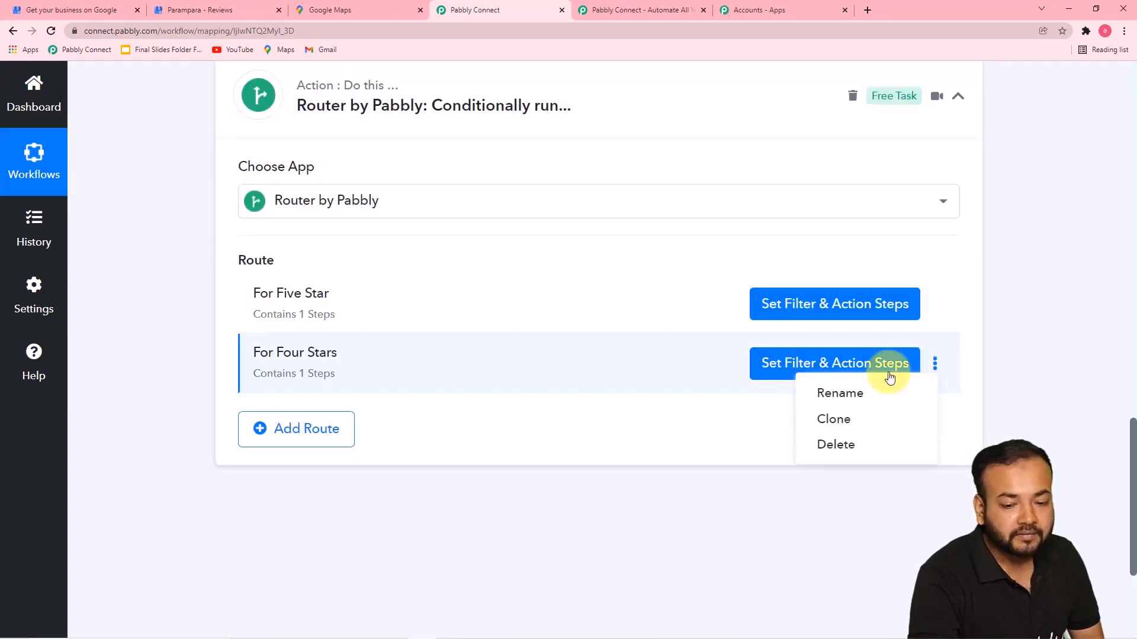
{"action": "left_click", "coordinate": [859, 404]}
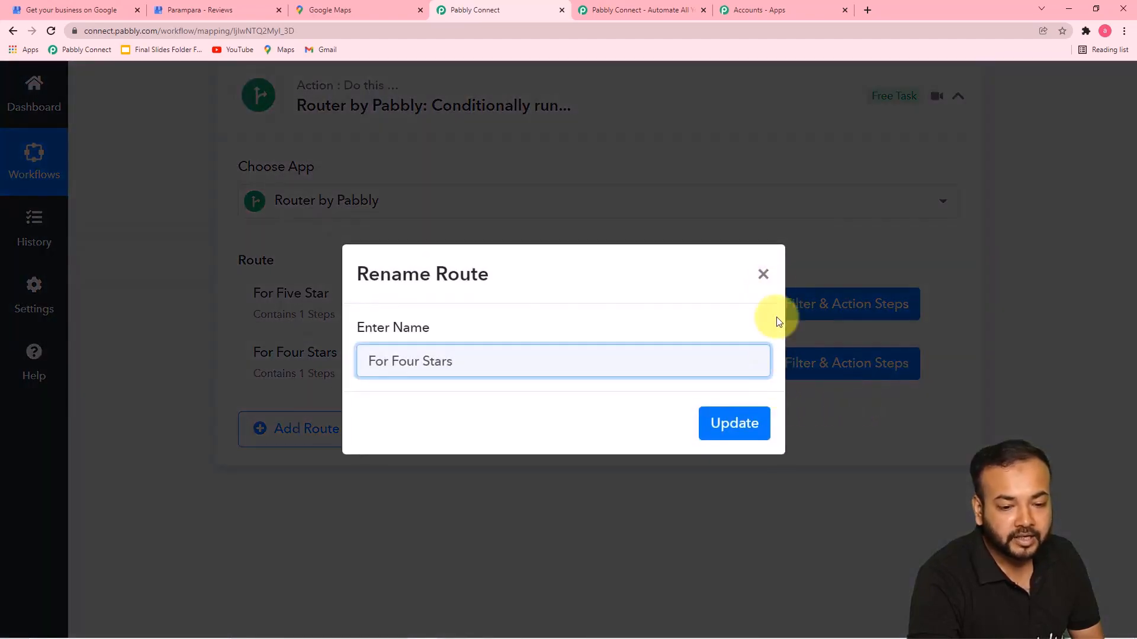
{"action": "left_click", "coordinate": [763, 274]}
Clone the For Four Stars route in the router and dismiss the resulting confirmation
{"action": "left_click", "coordinate": [934, 365]}
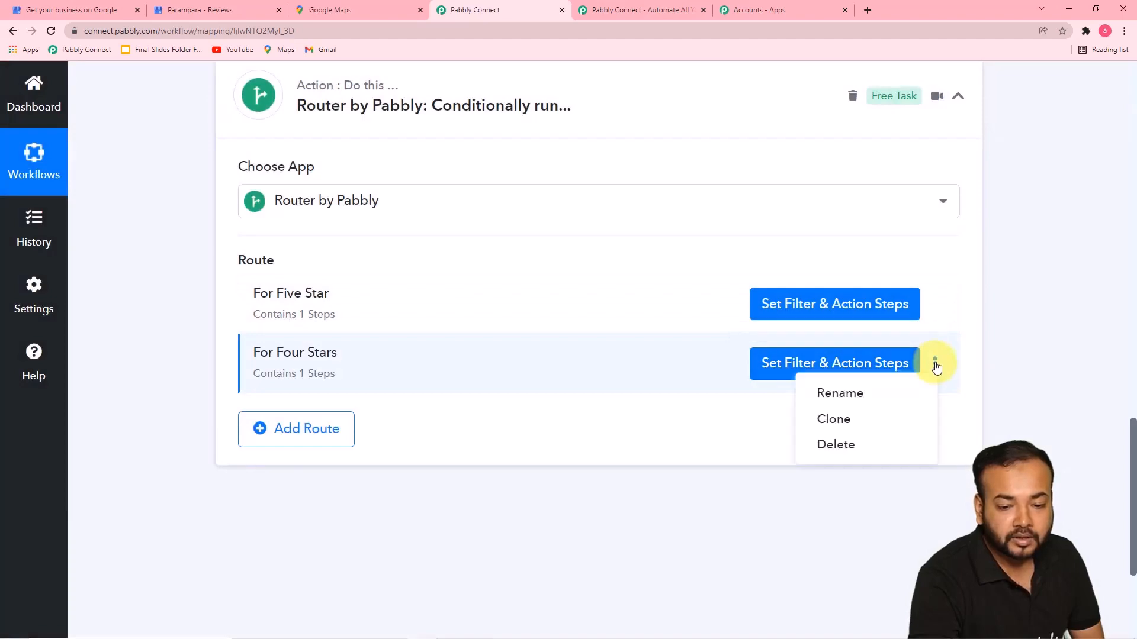
{"action": "left_click", "coordinate": [848, 419]}
{"action": "left_click", "coordinate": [530, 431]}
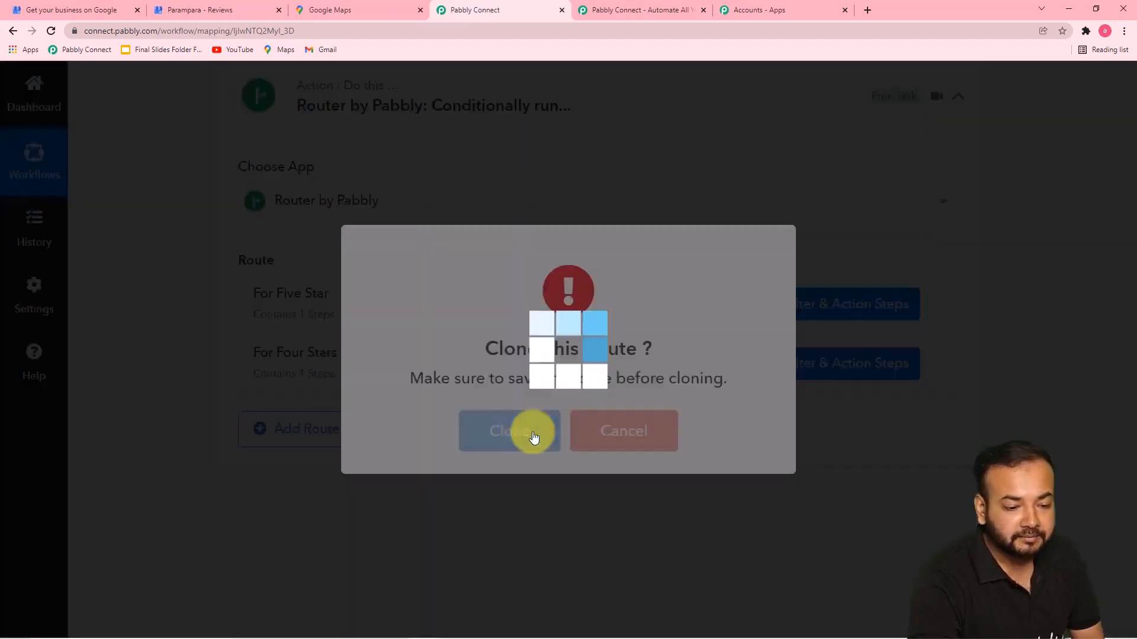
{"action": "left_click", "coordinate": [574, 429]}
Clone the copy of the For Four Stars route to add a fourth route to the router
{"action": "mouse_move", "coordinate": [304, 414]}
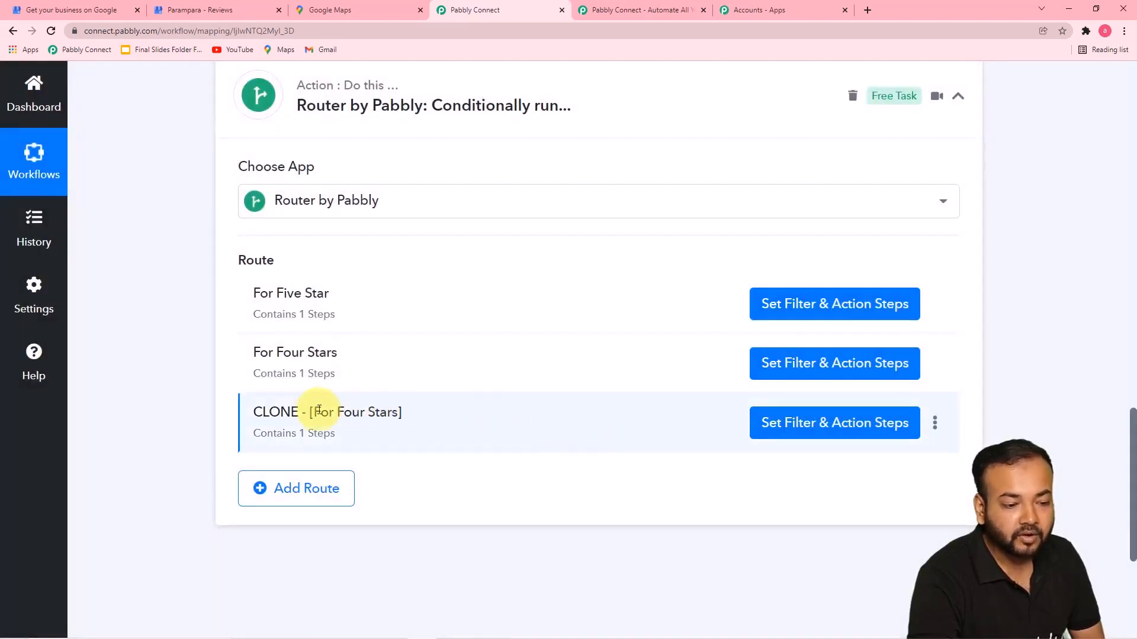
{"action": "left_click", "coordinate": [935, 425]}
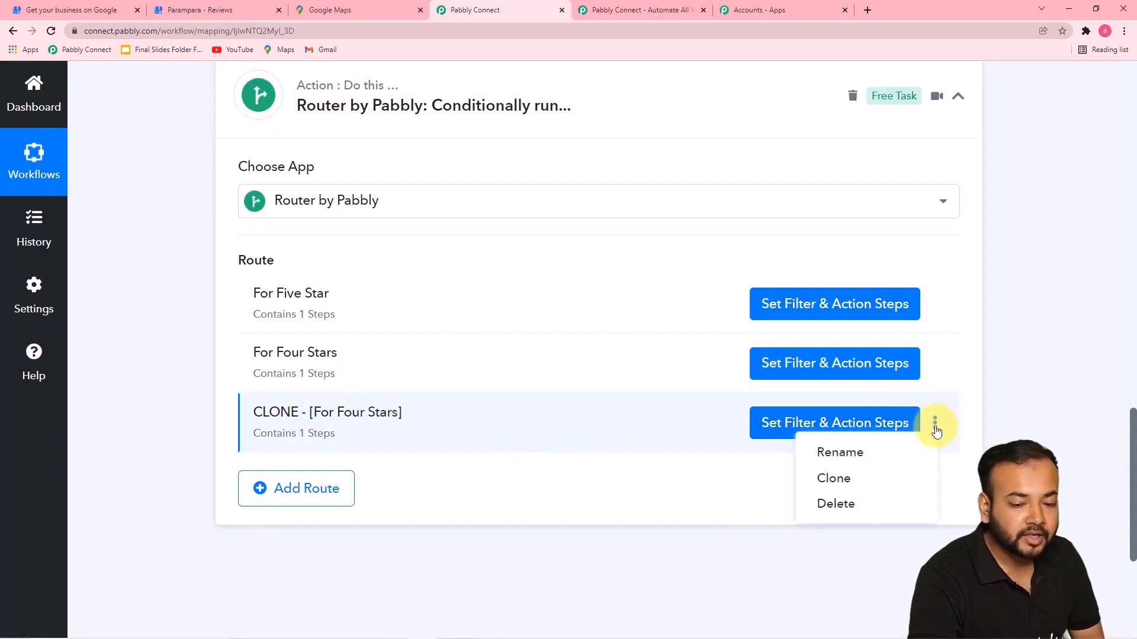
{"action": "left_click", "coordinate": [853, 474]}
{"action": "left_click", "coordinate": [531, 435]}
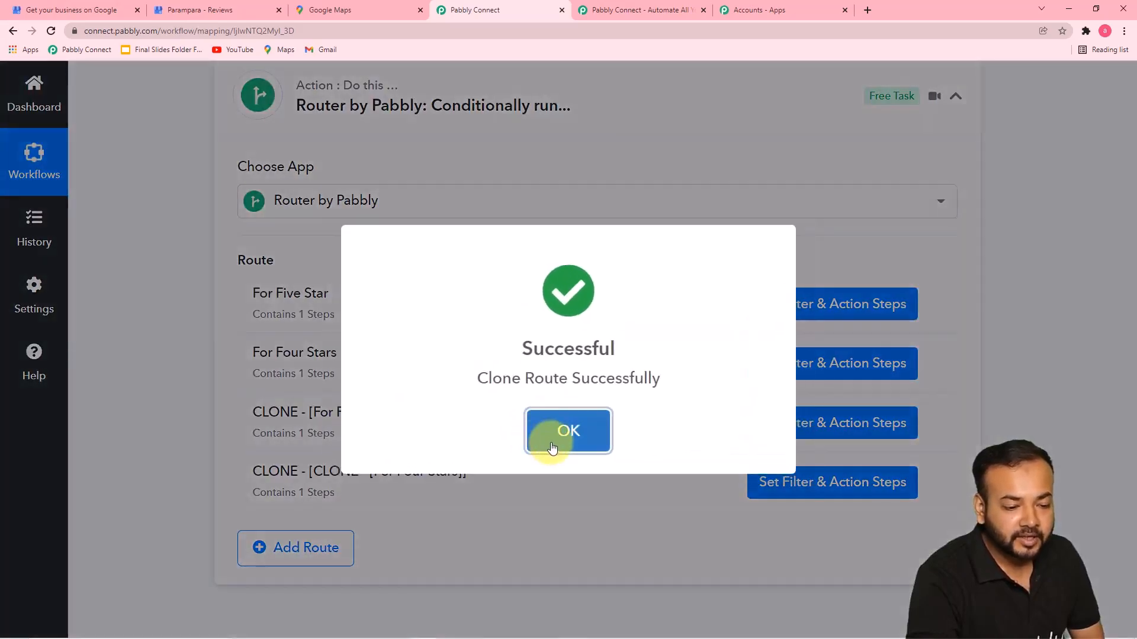
{"action": "left_click", "coordinate": [552, 447]}
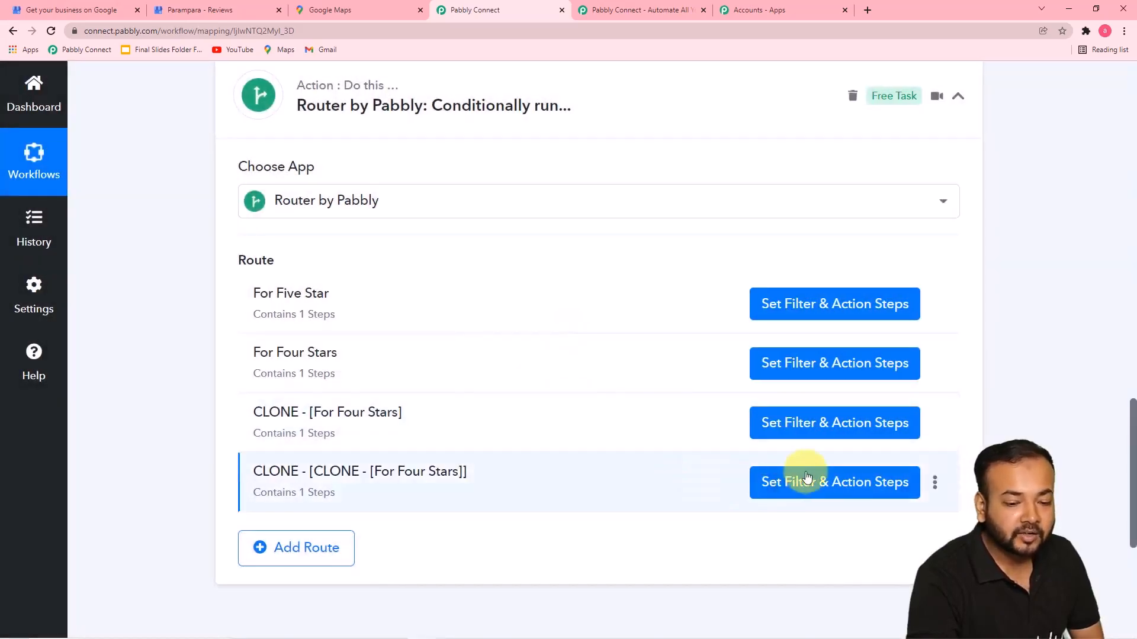
Clone the last route, CLONE - [CLONE - [For Four Stars]], to add a fifth route to the router
{"action": "left_click", "coordinate": [934, 483]}
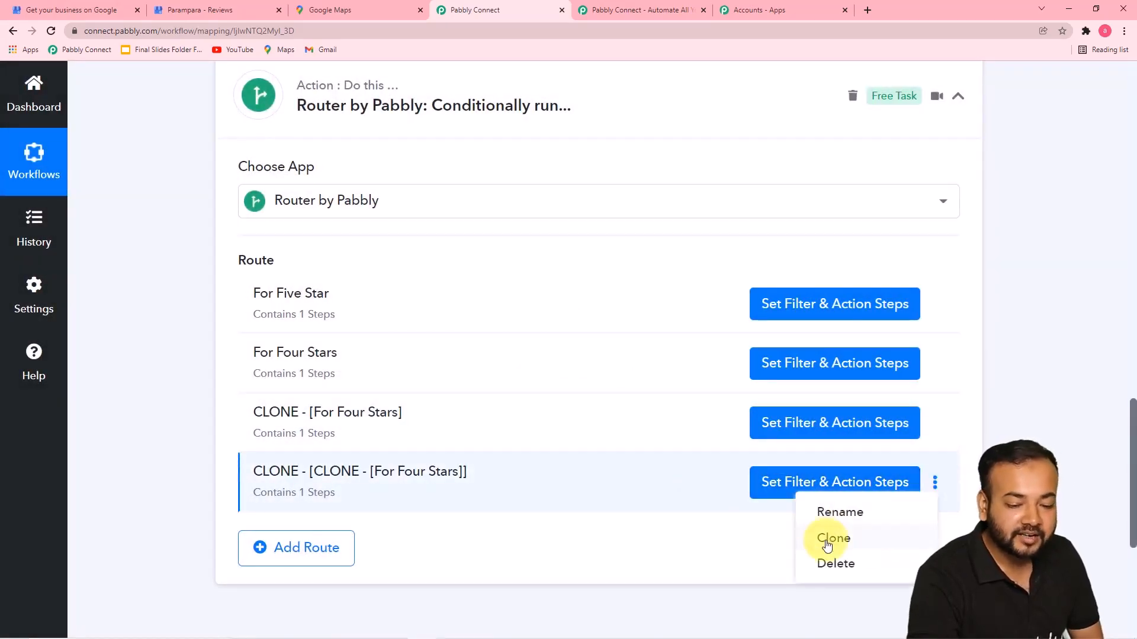
{"action": "left_click", "coordinate": [826, 538]}
{"action": "left_click", "coordinate": [522, 436]}
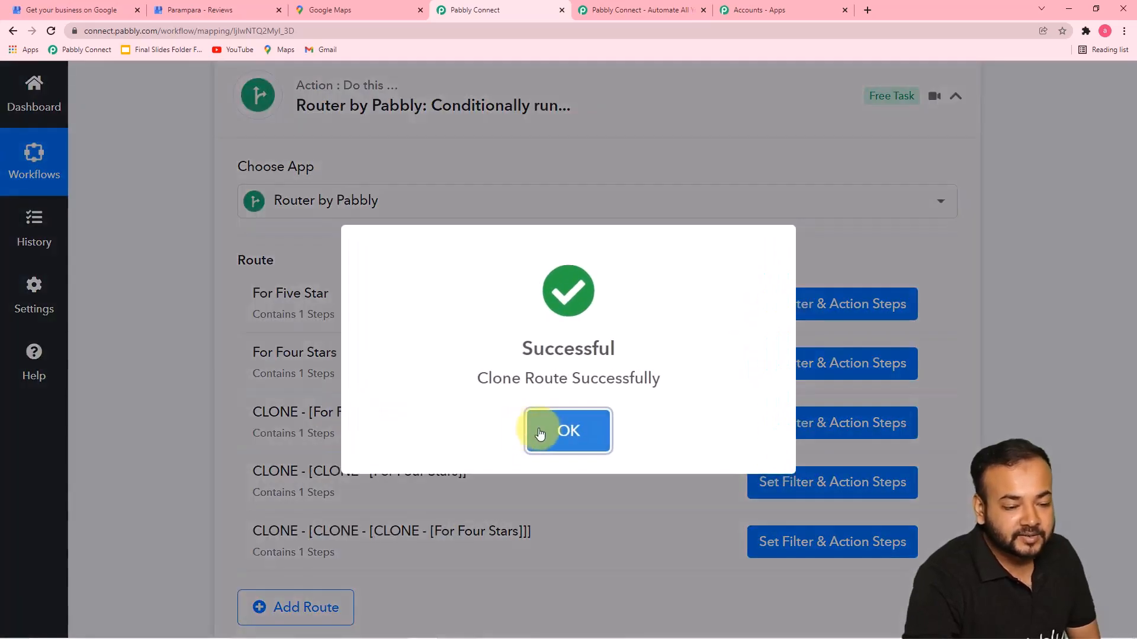
{"action": "left_click", "coordinate": [543, 434]}
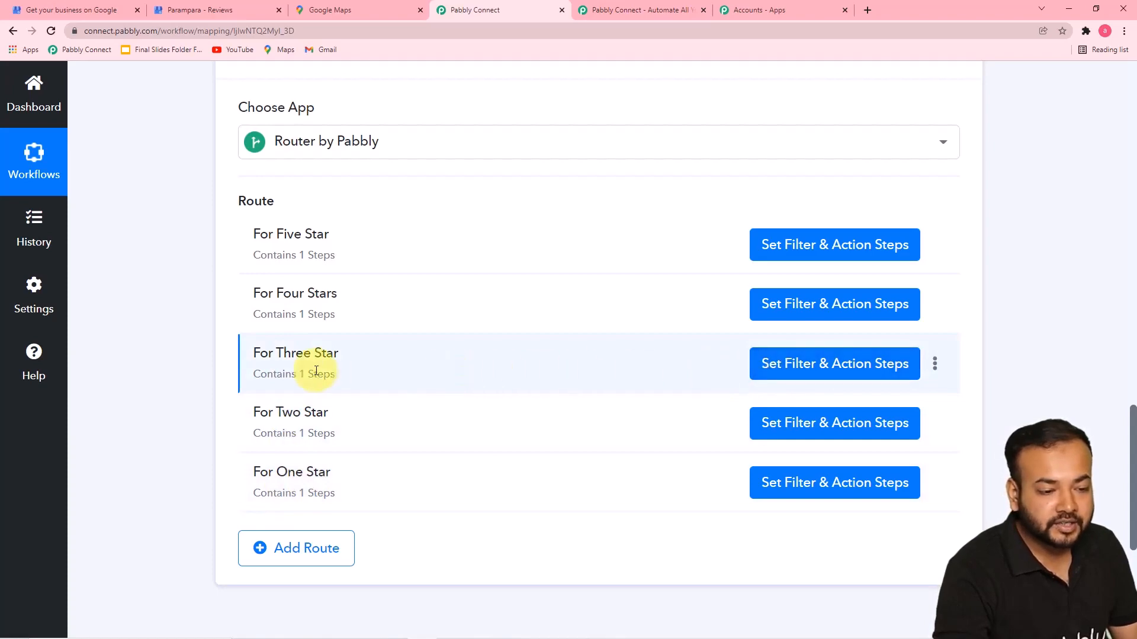
Set the filter value of the For Three Star route to THREE
{"action": "left_click", "coordinate": [775, 376]}
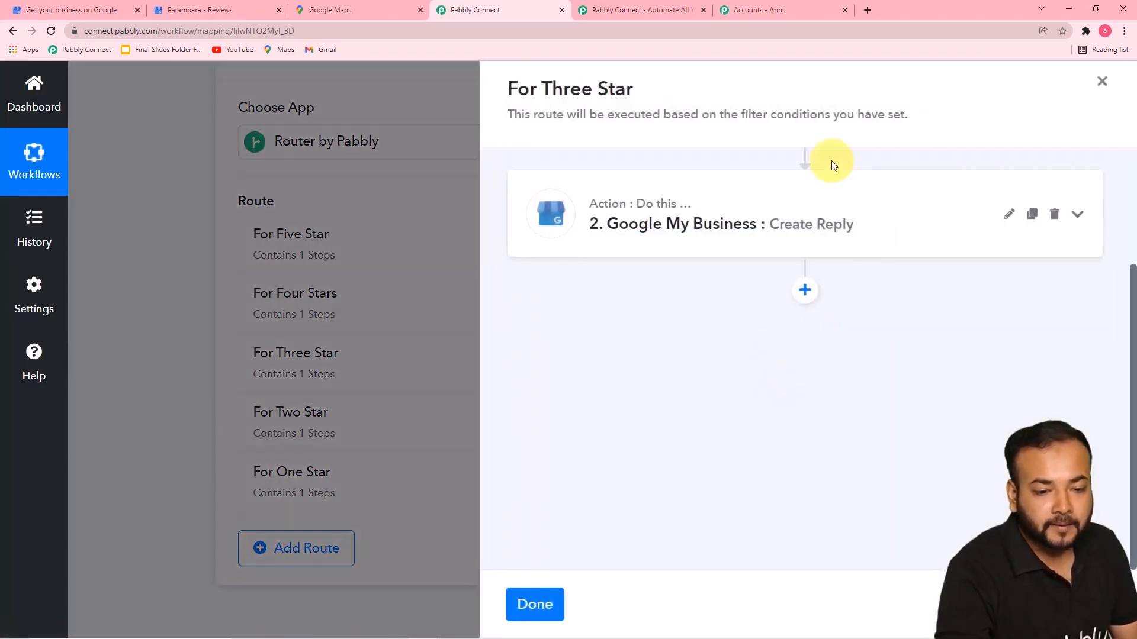
{"action": "left_click", "coordinate": [825, 228]}
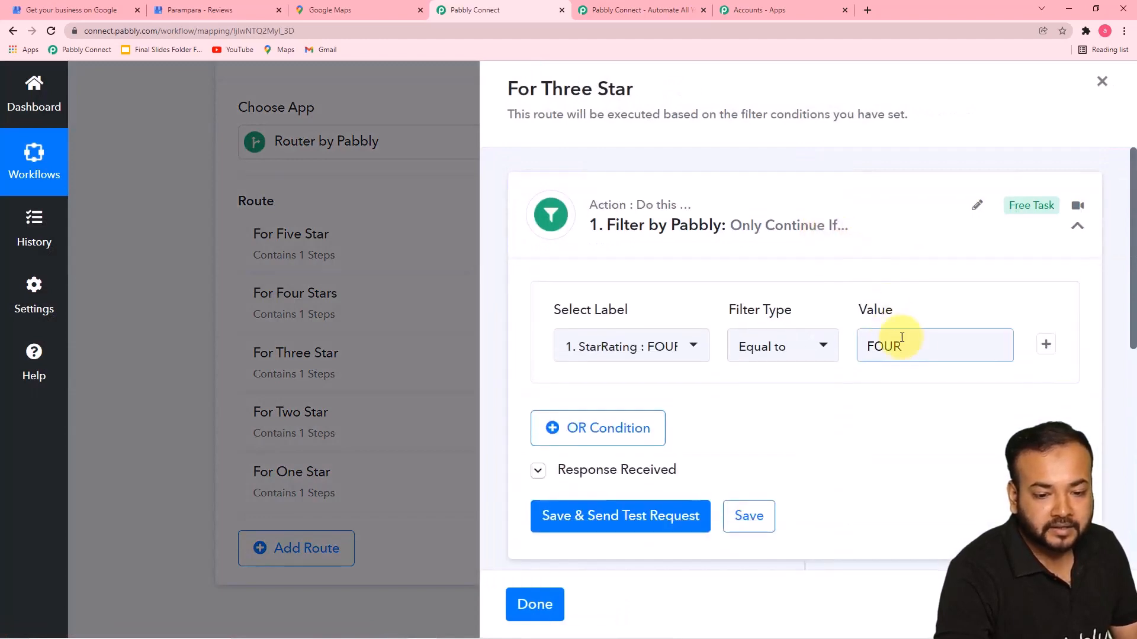
{"action": "left_click", "coordinate": [910, 345]}
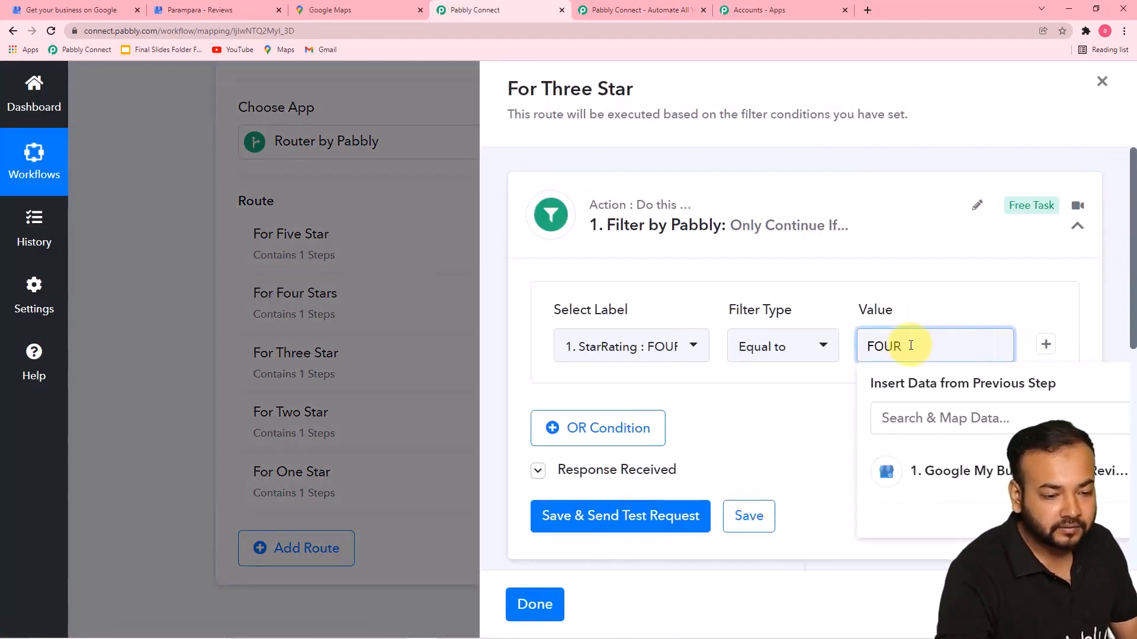
{"action": "key", "text": "BackSpace"}
{"action": "key", "text": "BackSpace"}
{"action": "key", "text": "BackSpace"}
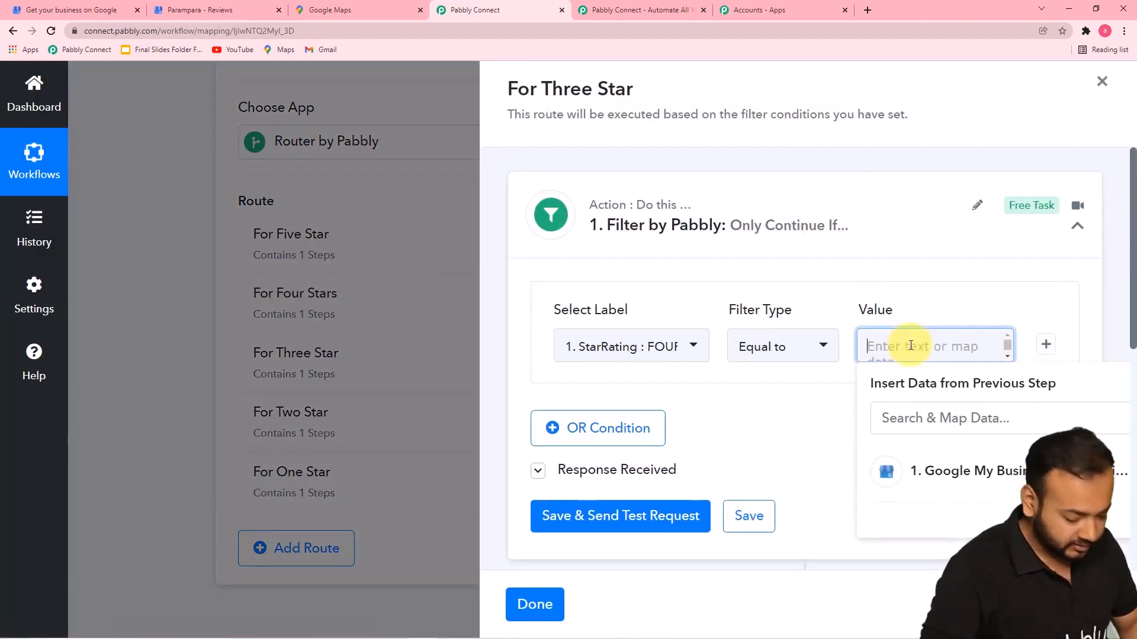
{"action": "type", "text": "THREE"}
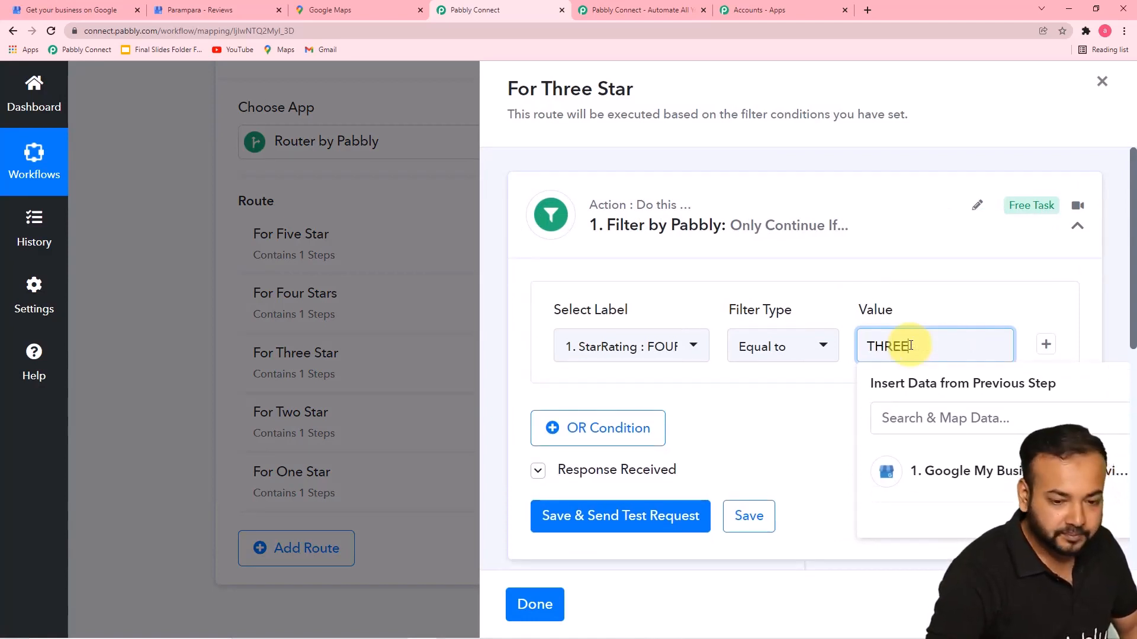
{"action": "left_click", "coordinate": [791, 430]}
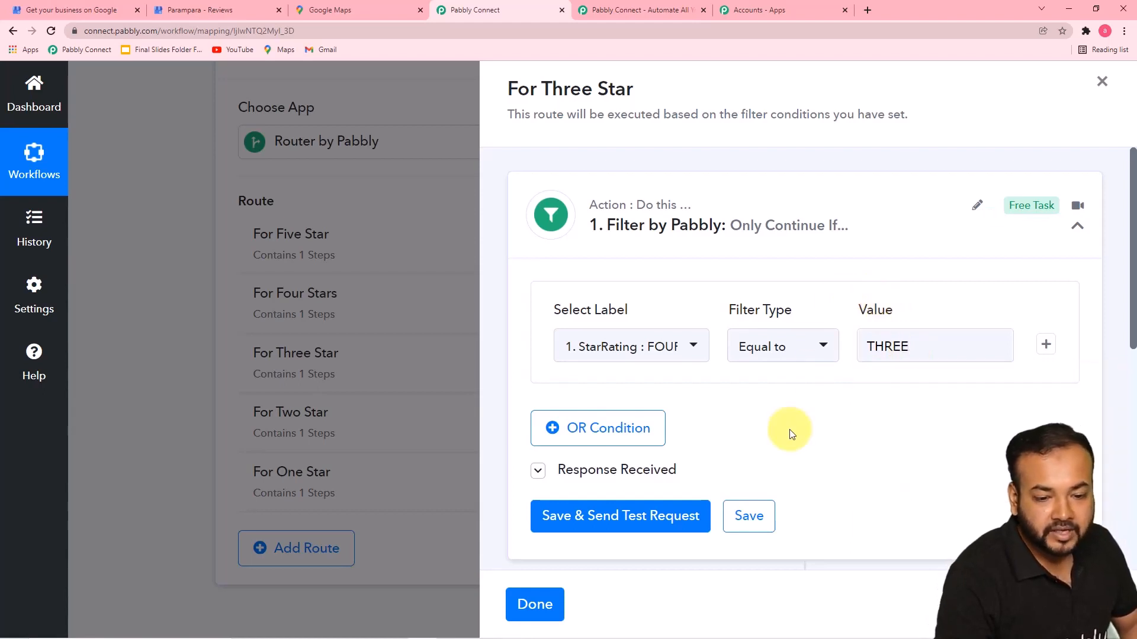
Select StarRating as the filter label in the For Three Star route and save the filter step
{"action": "left_click", "coordinate": [666, 363]}
{"action": "left_click", "coordinate": [703, 441]}
{"action": "scroll", "coordinate": [713, 510], "scroll_direction": "down", "scroll_amount": 1}
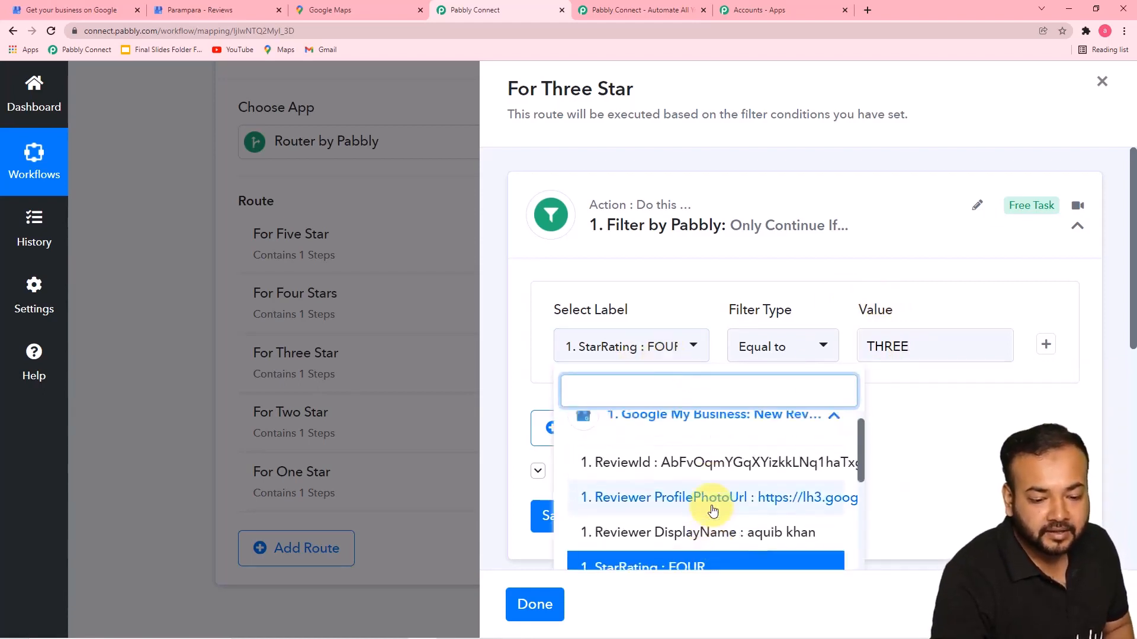
{"action": "scroll", "coordinate": [712, 510], "scroll_direction": "down", "scroll_amount": 2}
{"action": "left_click", "coordinate": [696, 483]}
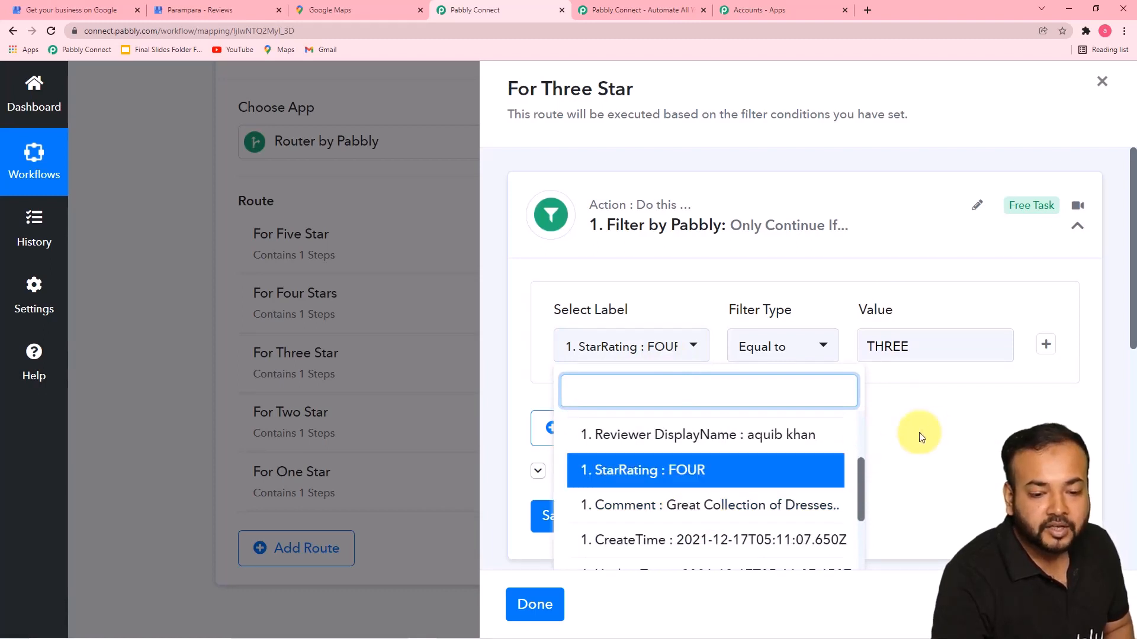
{"action": "scroll", "coordinate": [863, 383], "scroll_direction": "down", "scroll_amount": 2}
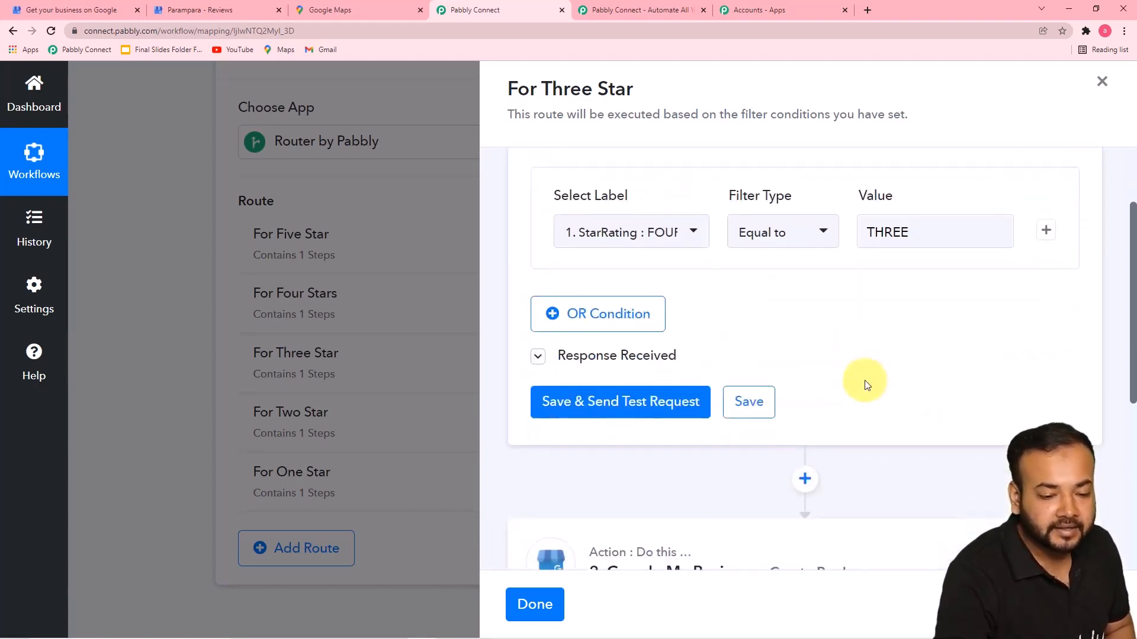
{"action": "left_click", "coordinate": [756, 400]}
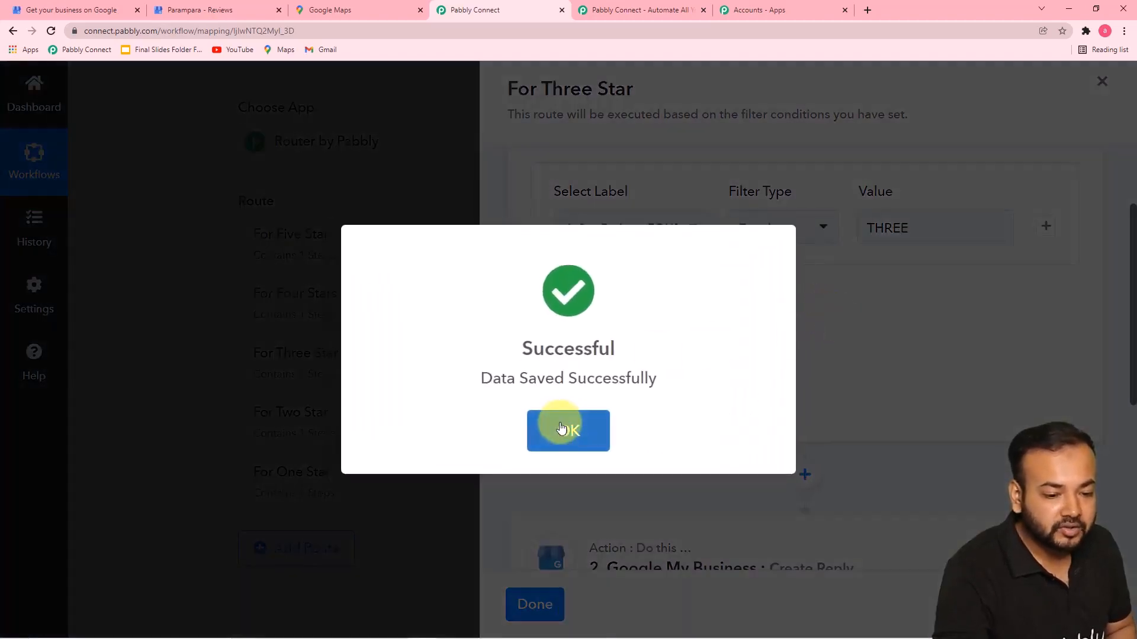
{"action": "left_click", "coordinate": [570, 426]}
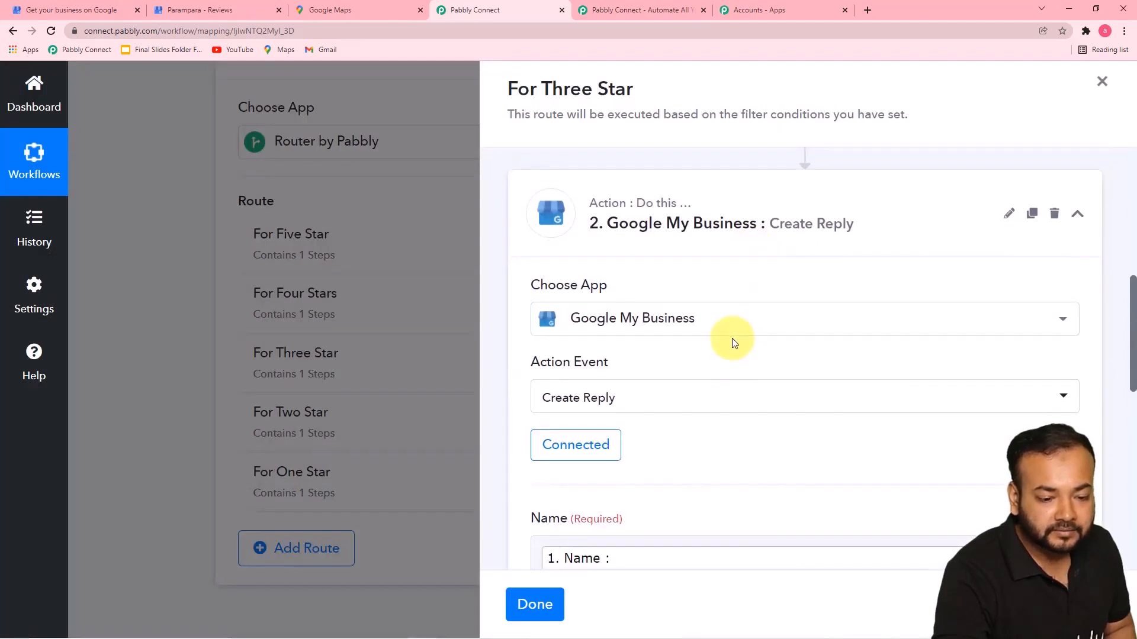
Review the reply text in the For Three Star route's Create Reply action, save the action and finish editing the route
{"action": "scroll", "coordinate": [732, 336], "scroll_direction": "down", "scroll_amount": 5}
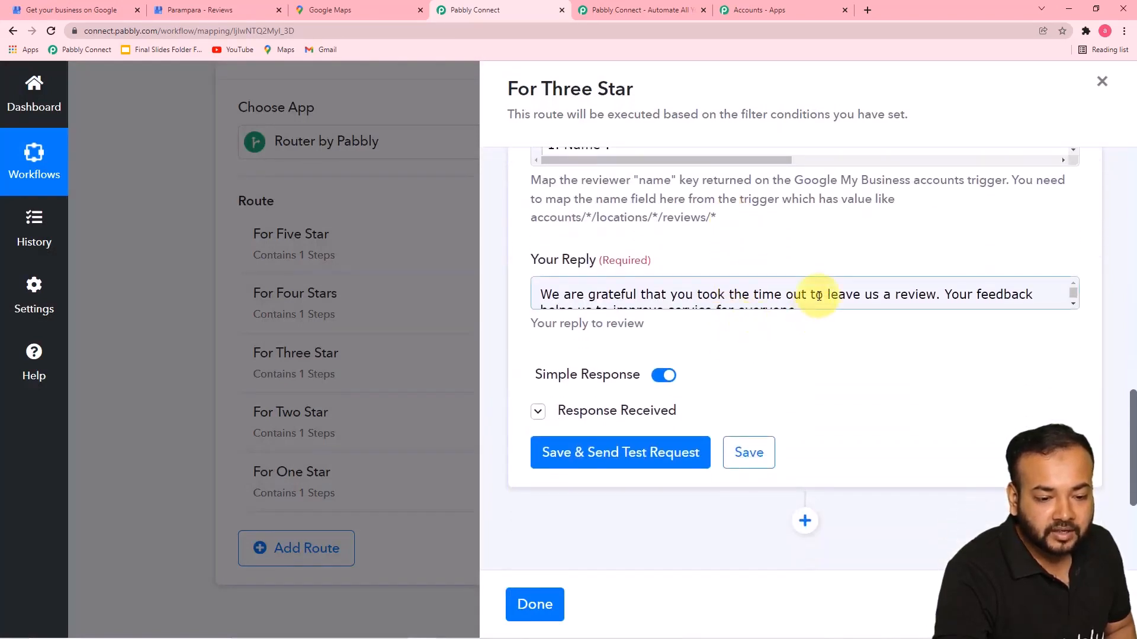
{"action": "left_click", "coordinate": [826, 289]}
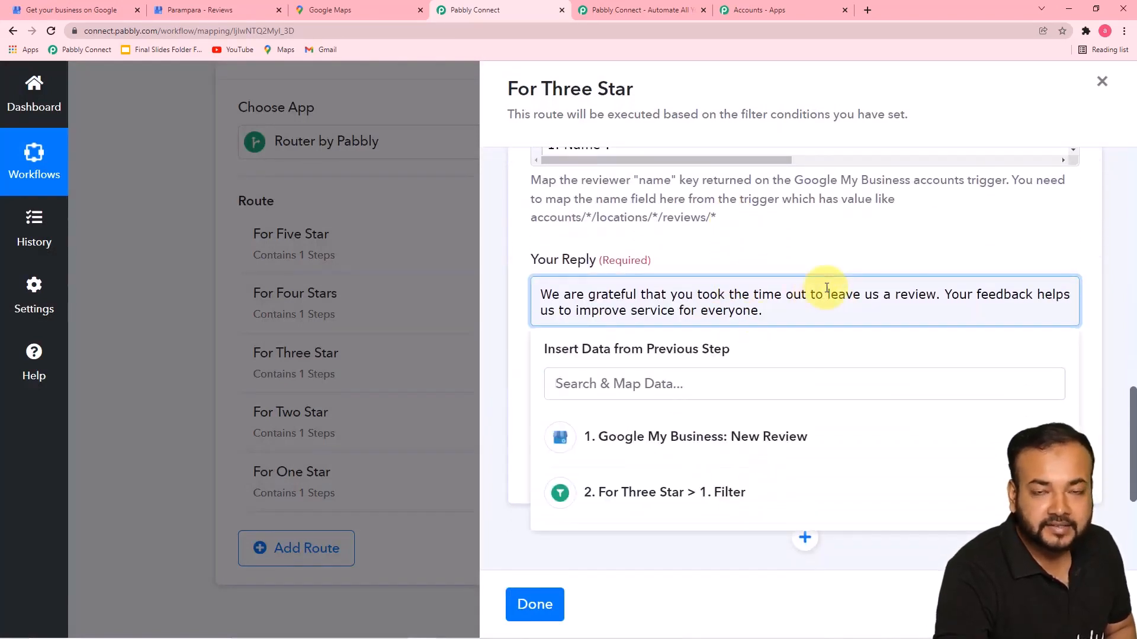
{"action": "left_click", "coordinate": [791, 249]}
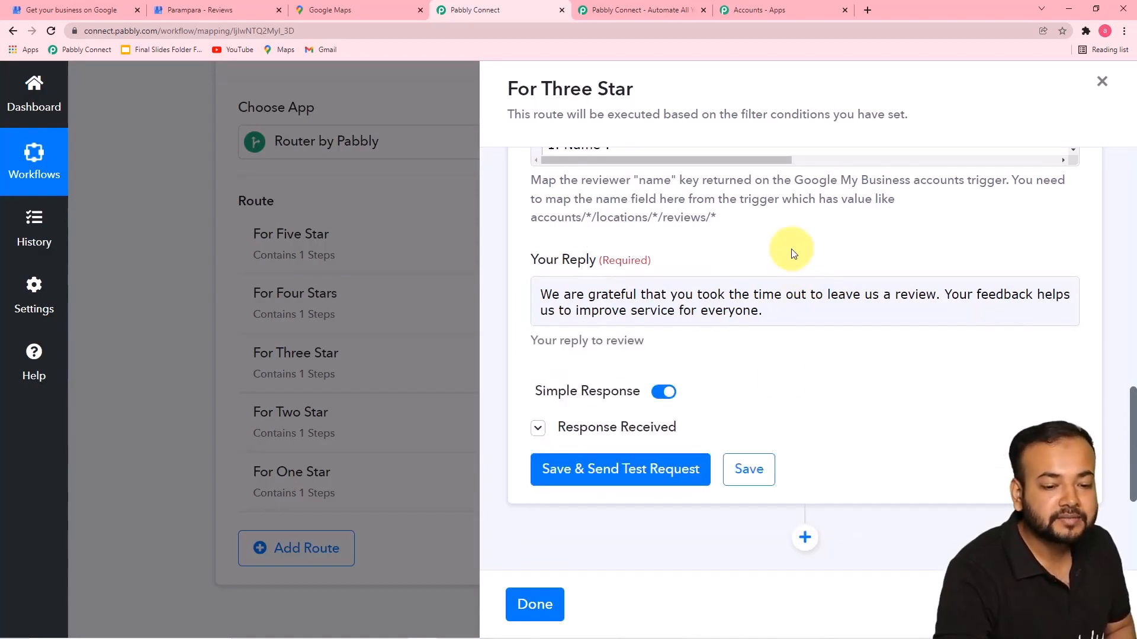
{"action": "left_click", "coordinate": [747, 467]}
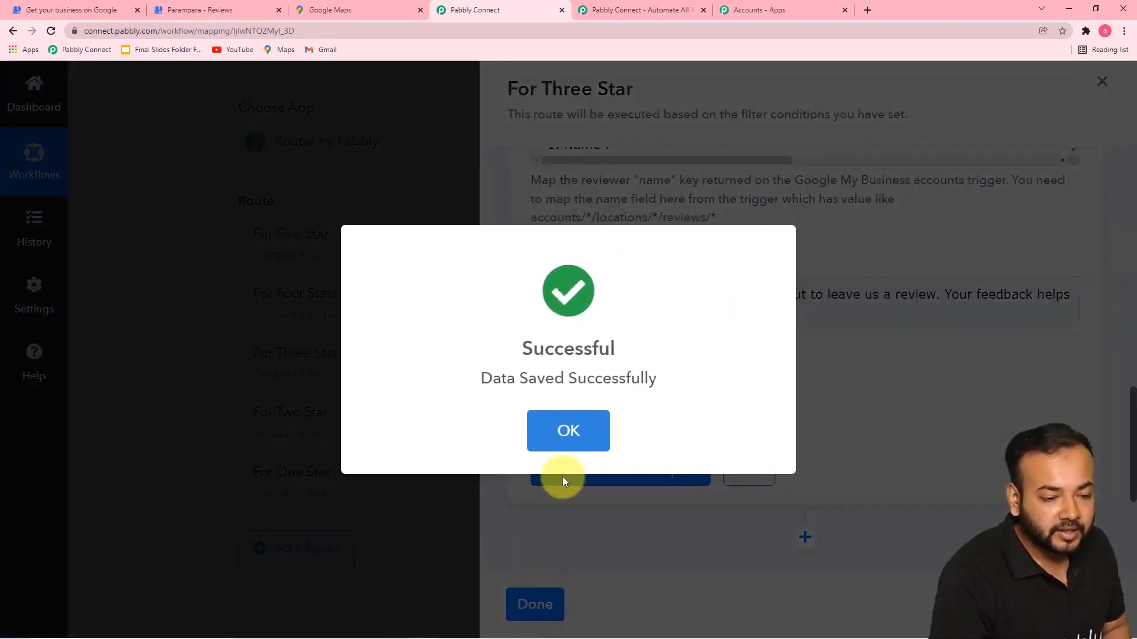
{"action": "left_click", "coordinate": [567, 437]}
{"action": "left_click", "coordinate": [532, 604]}
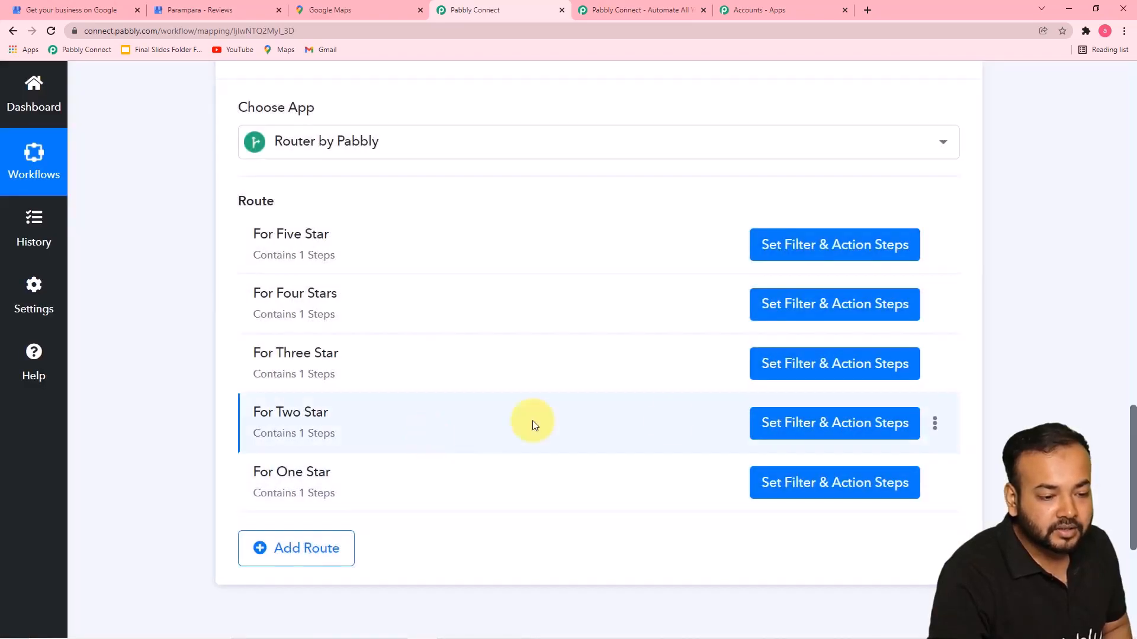
Set the For Two Star route's StarRating filter value to TWO and save the filter
{"action": "left_click", "coordinate": [817, 425]}
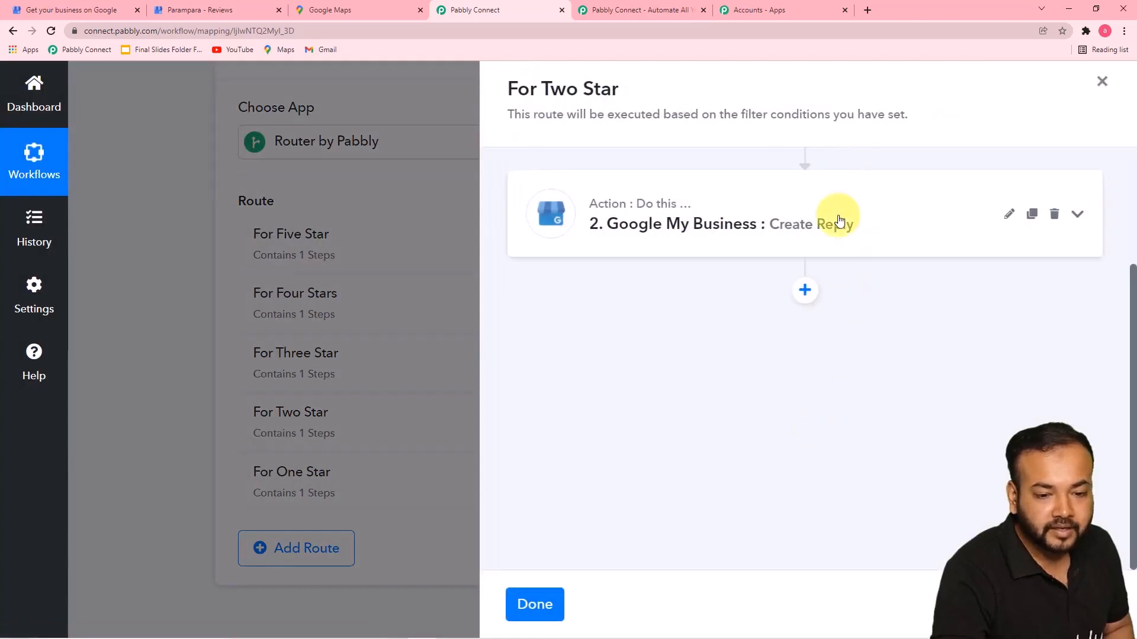
{"action": "left_click", "coordinate": [844, 230]}
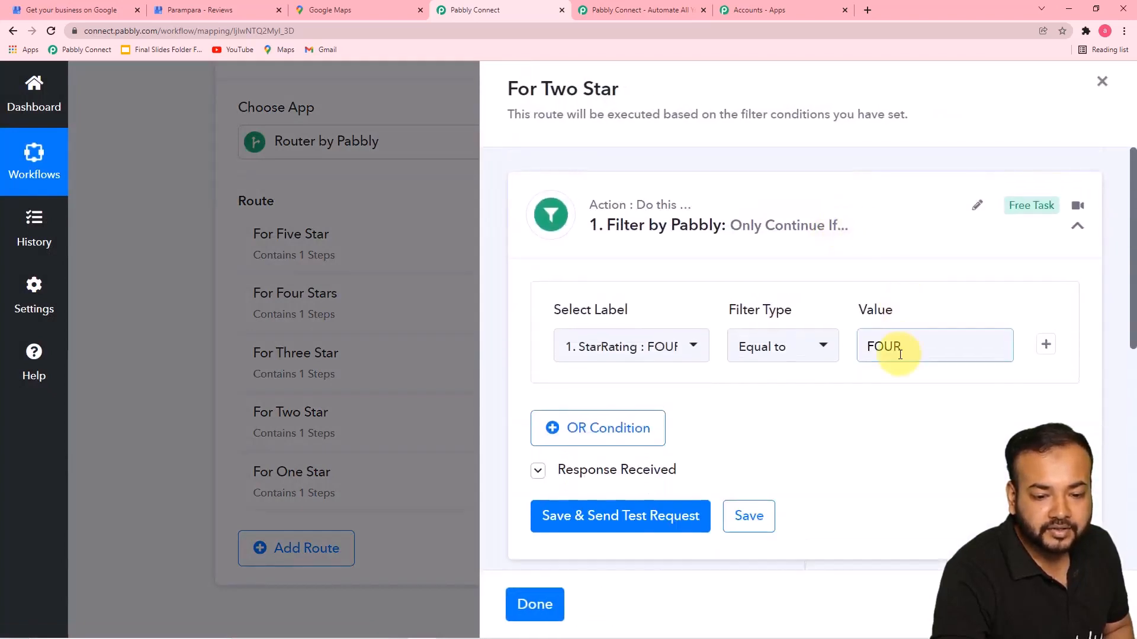
{"action": "left_click_drag", "start_coordinate": [907, 352], "coordinate": [850, 354]}
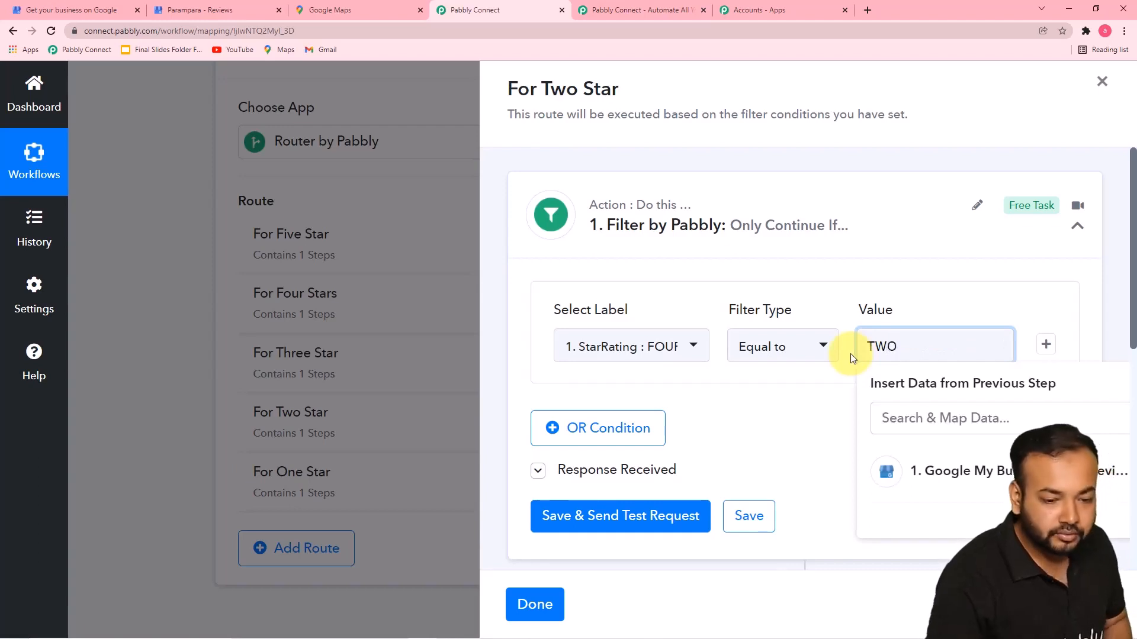
{"action": "type", "text": "TWO"}
{"action": "left_click", "coordinate": [817, 414]}
{"action": "scroll", "coordinate": [808, 413], "scroll_direction": "down", "scroll_amount": 3}
{"action": "left_click", "coordinate": [743, 335]}
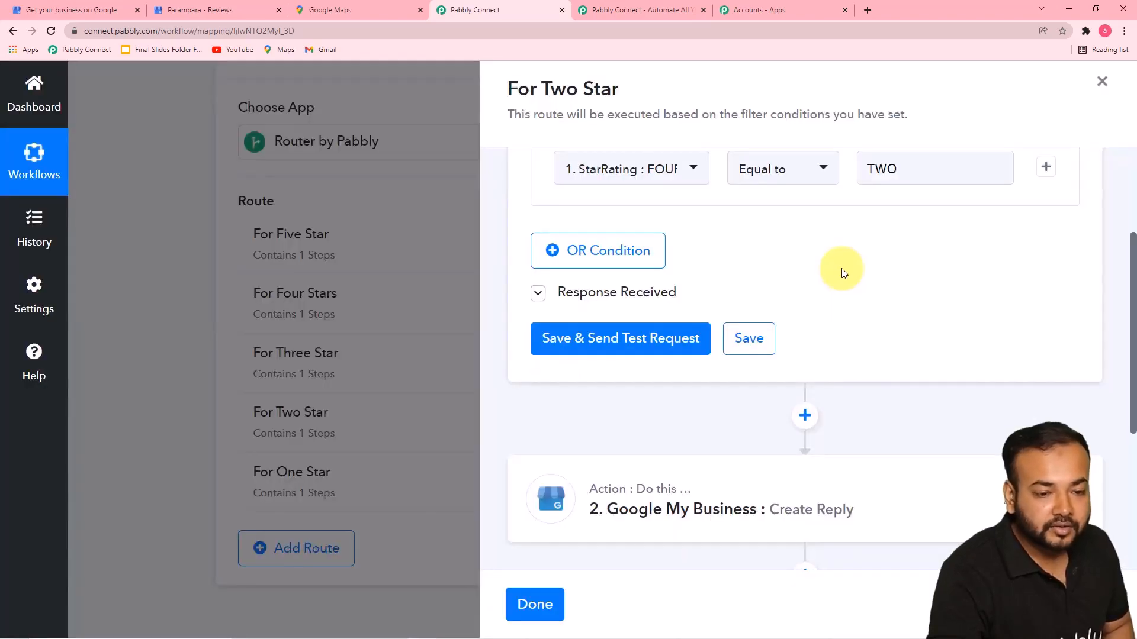
Go through the For Two Star route's Create Reply action and finish editing the route
{"action": "scroll", "coordinate": [828, 278], "scroll_direction": "down", "scroll_amount": 3}
{"action": "left_click", "coordinate": [687, 397]}
{"action": "scroll", "coordinate": [705, 395], "scroll_direction": "down", "scroll_amount": 3}
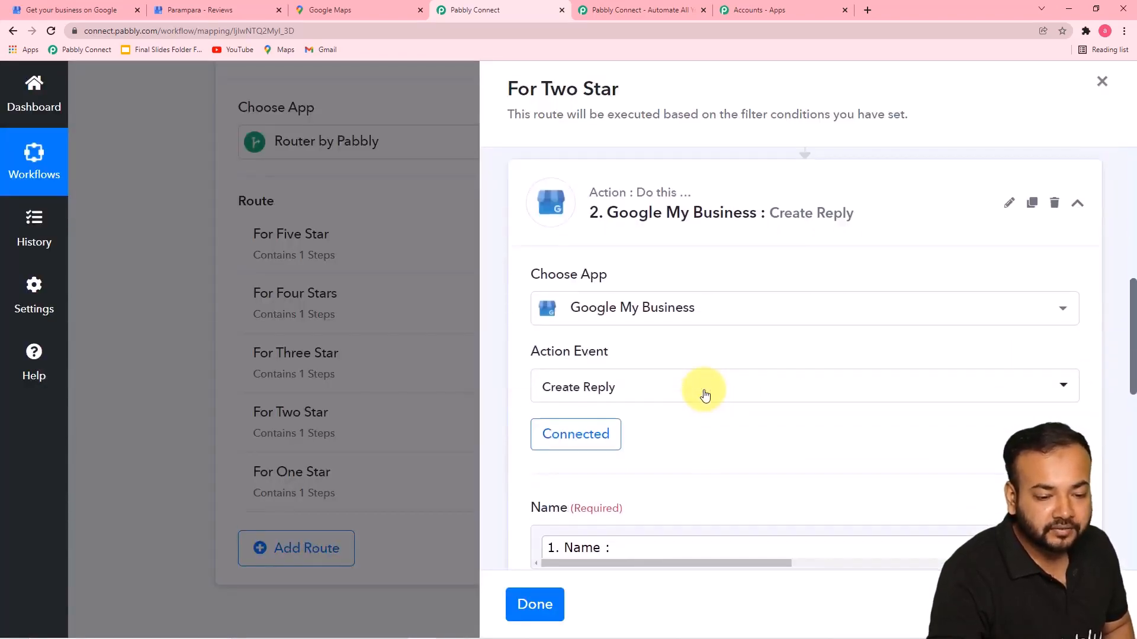
{"action": "scroll", "coordinate": [704, 392], "scroll_direction": "down", "scroll_amount": 10}
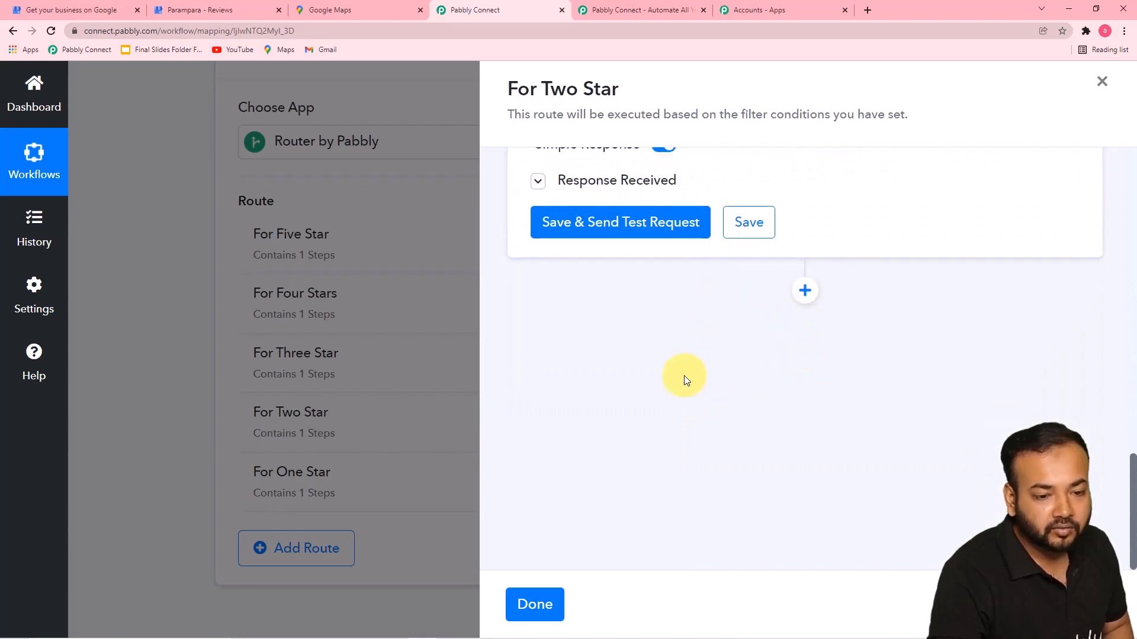
{"action": "left_click", "coordinate": [540, 603]}
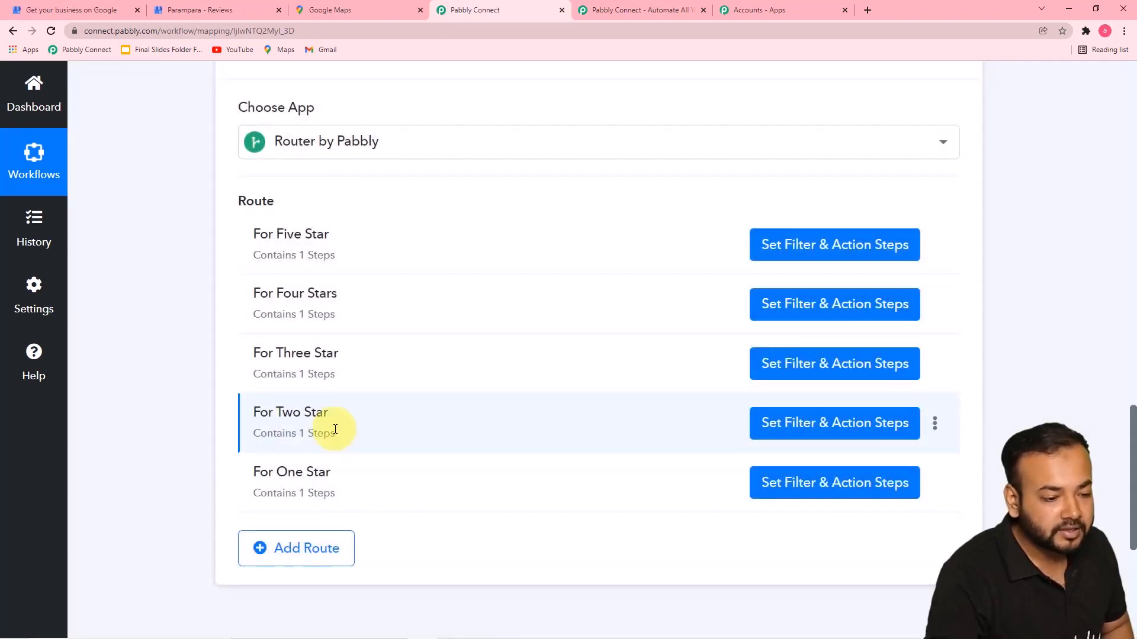
Set the For One Star route's StarRating filter value to ONE and save the filter
{"action": "scroll", "coordinate": [323, 415], "scroll_direction": "down", "scroll_amount": 1}
{"action": "left_click", "coordinate": [824, 423]}
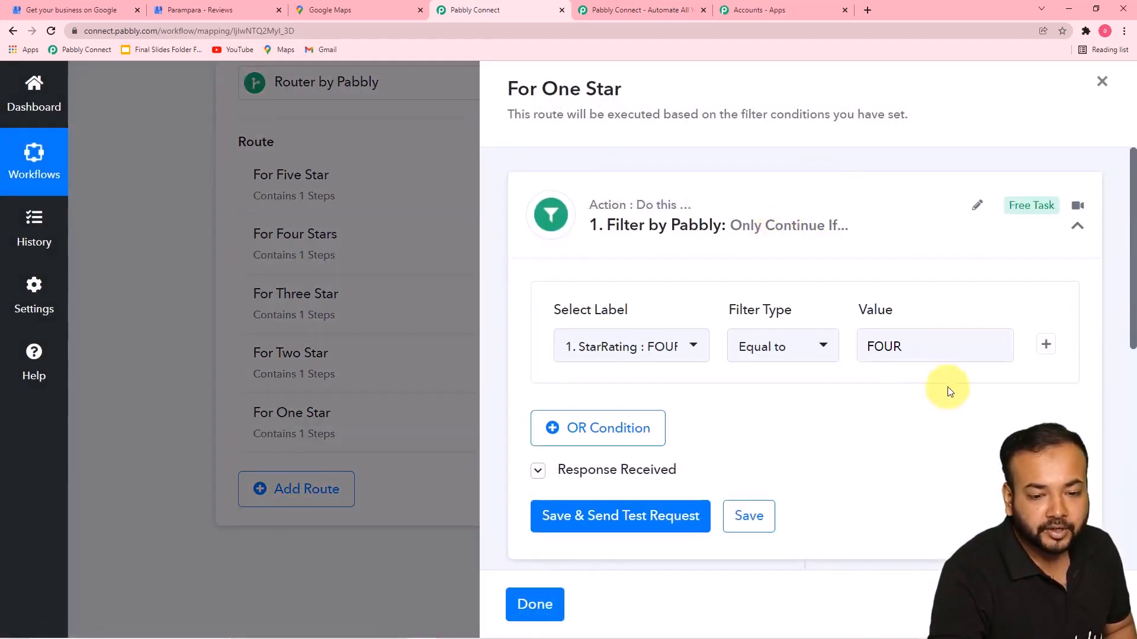
{"action": "left_click", "coordinate": [906, 345]}
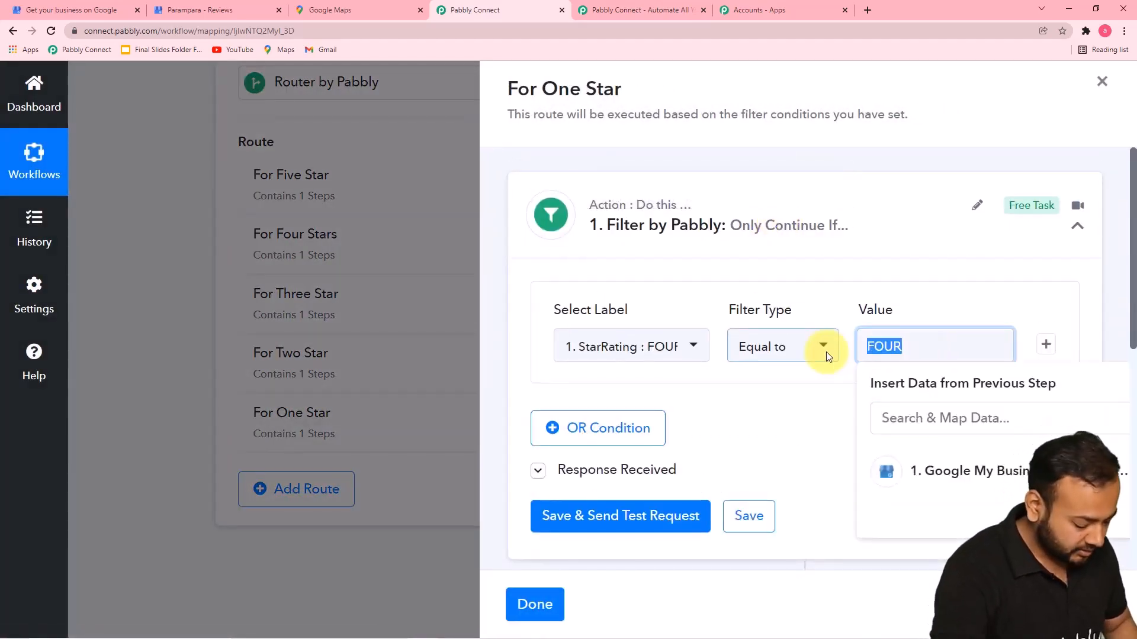
{"action": "type", "text": "ONE"}
{"action": "left_click", "coordinate": [817, 376]}
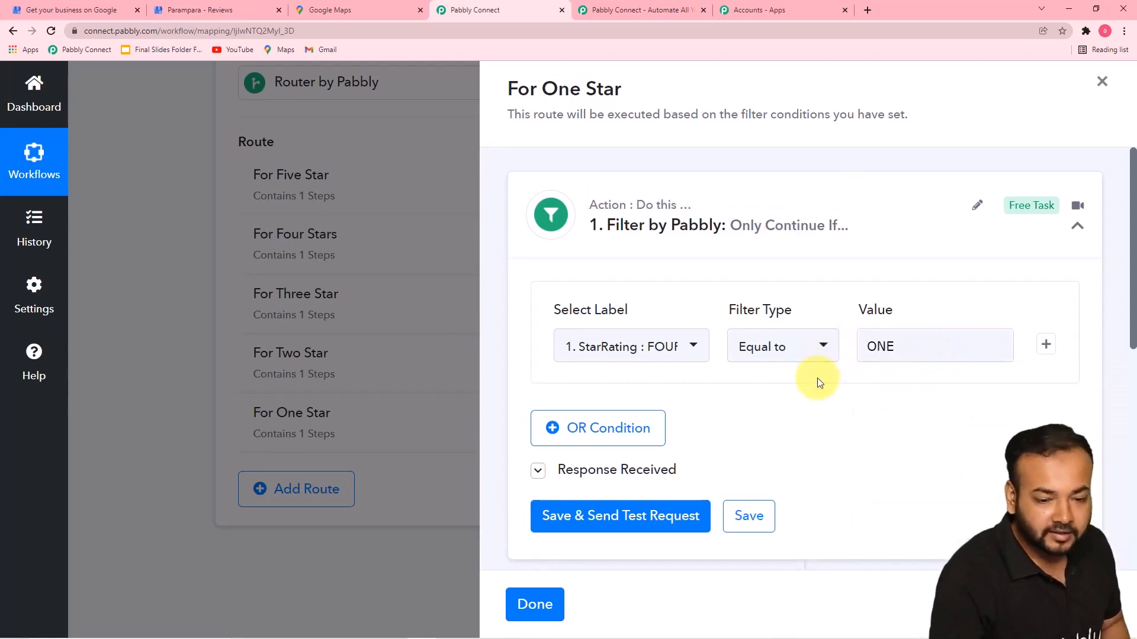
{"action": "left_click", "coordinate": [753, 515]}
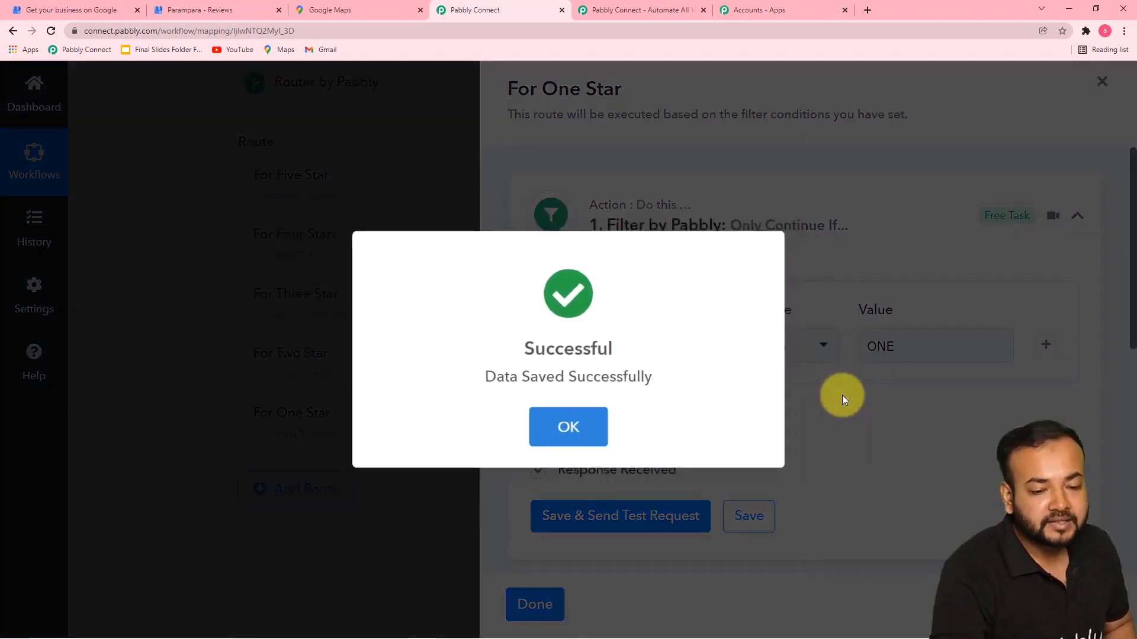
Review the reply in the For One Star route's Google My Business Create Reply action and save the action
{"action": "scroll", "coordinate": [844, 394], "scroll_direction": "down", "scroll_amount": 5}
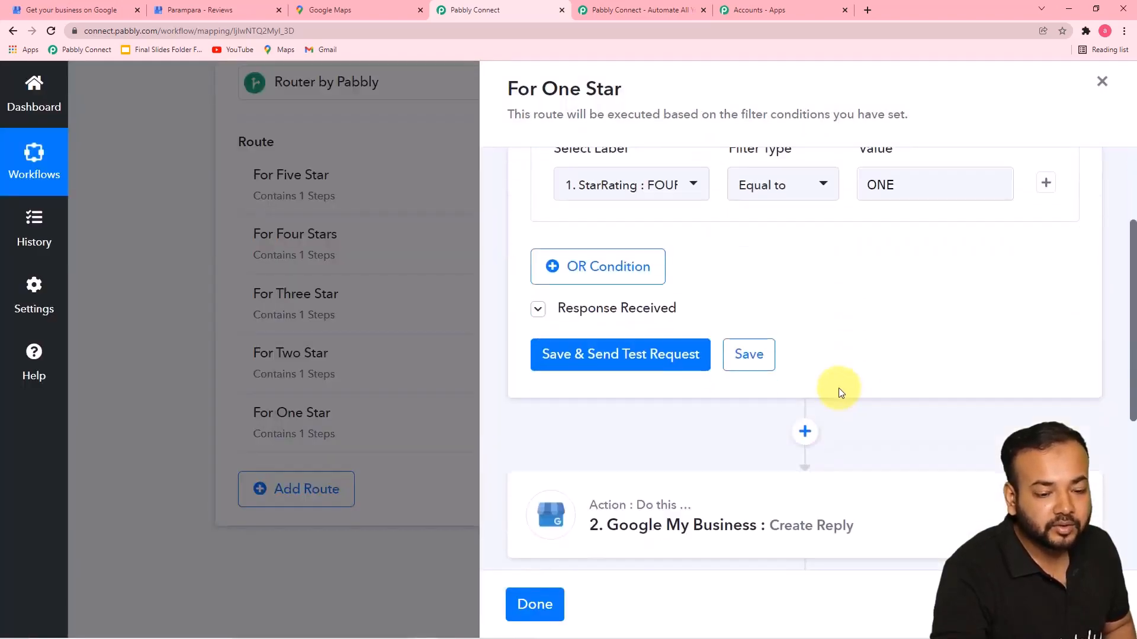
{"action": "left_click", "coordinate": [721, 351]}
{"action": "scroll", "coordinate": [721, 353], "scroll_direction": "down", "scroll_amount": 10}
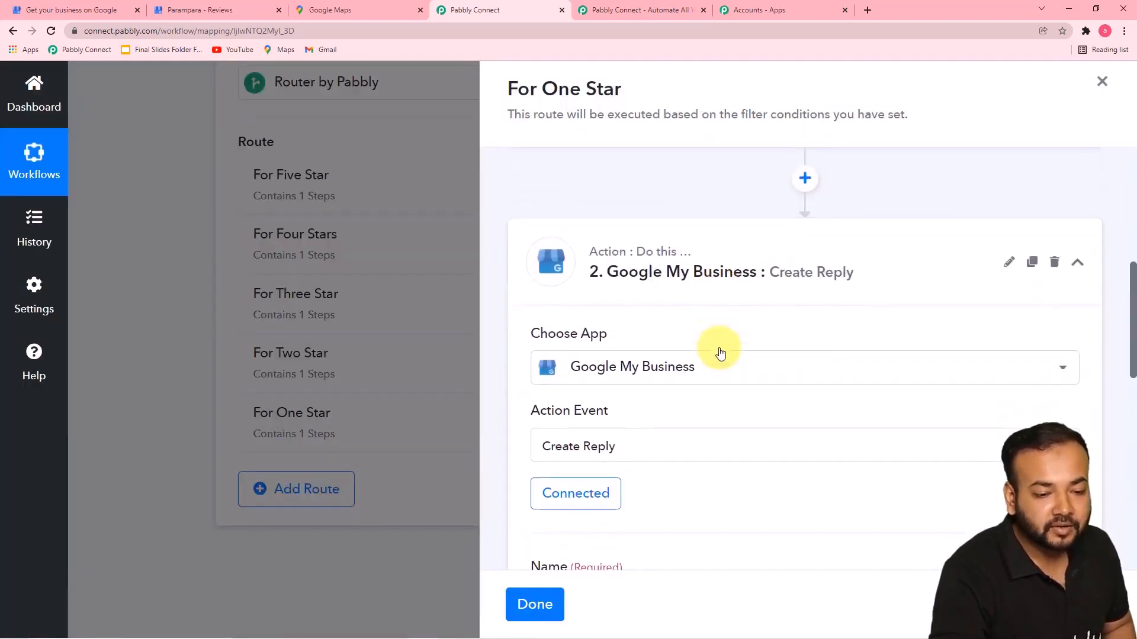
{"action": "scroll", "coordinate": [591, 218], "scroll_direction": "up", "scroll_amount": 2}
{"action": "scroll", "coordinate": [535, 362], "scroll_direction": "up", "scroll_amount": 2}
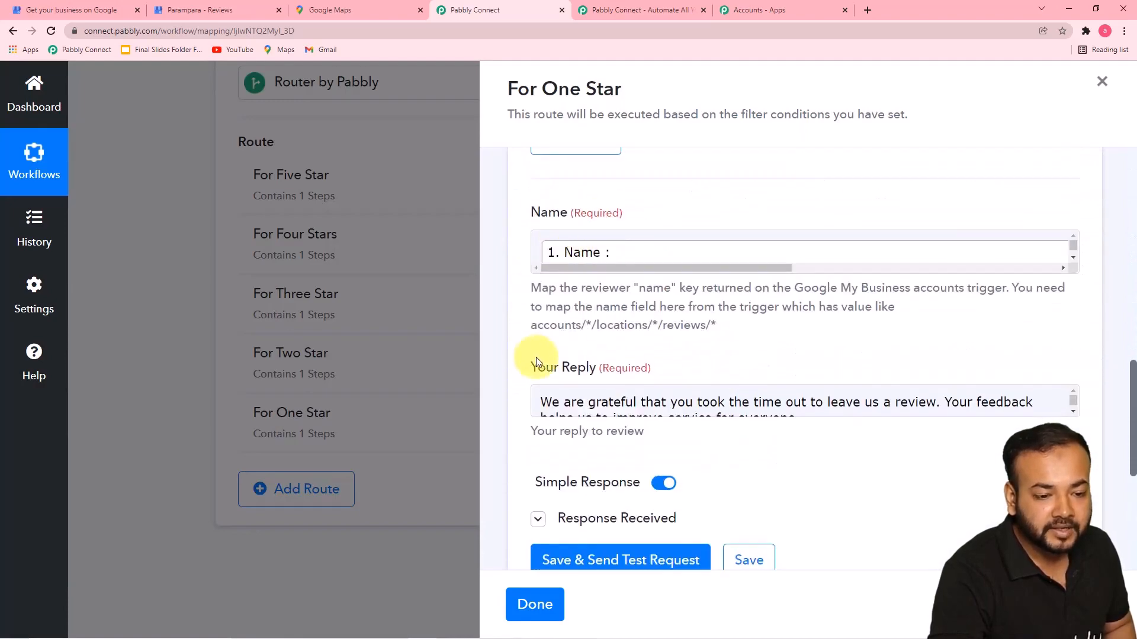
{"action": "scroll", "coordinate": [779, 419], "scroll_direction": "down", "scroll_amount": 3}
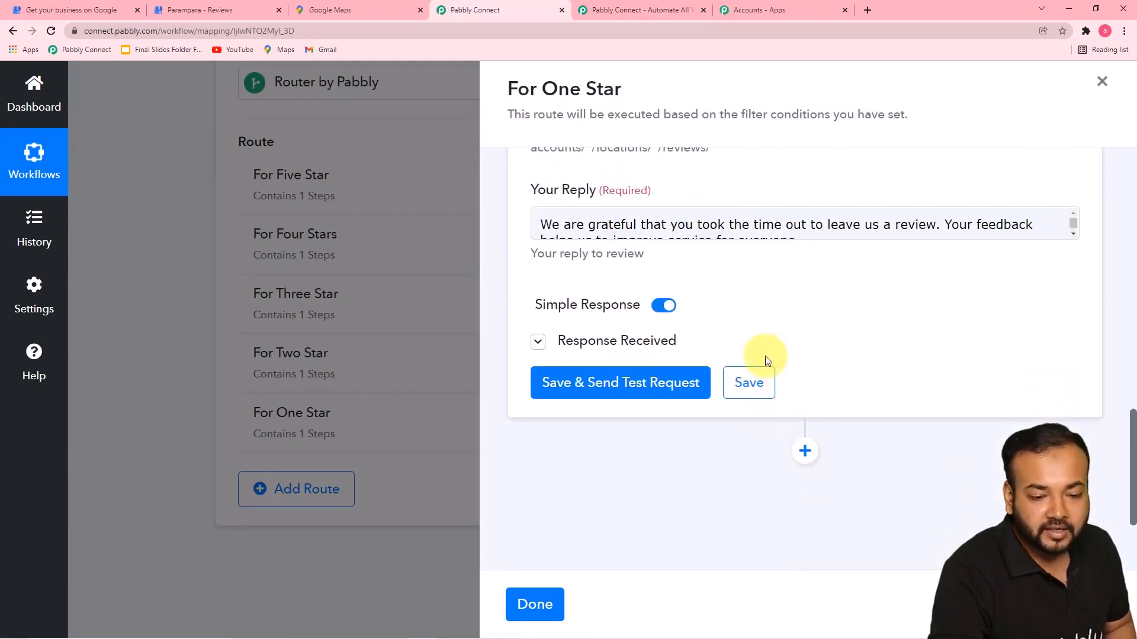
{"action": "left_click", "coordinate": [766, 393]}
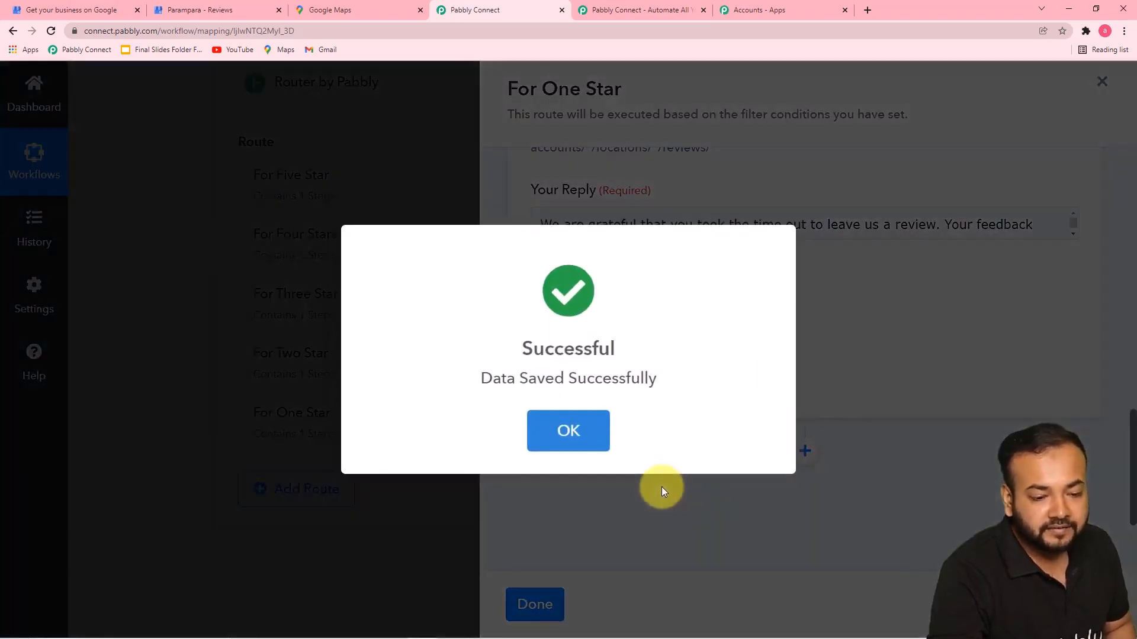
Finish editing the For One Star route and return to the workflow's router step
{"action": "left_click", "coordinate": [587, 440]}
{"action": "left_click", "coordinate": [533, 603]}
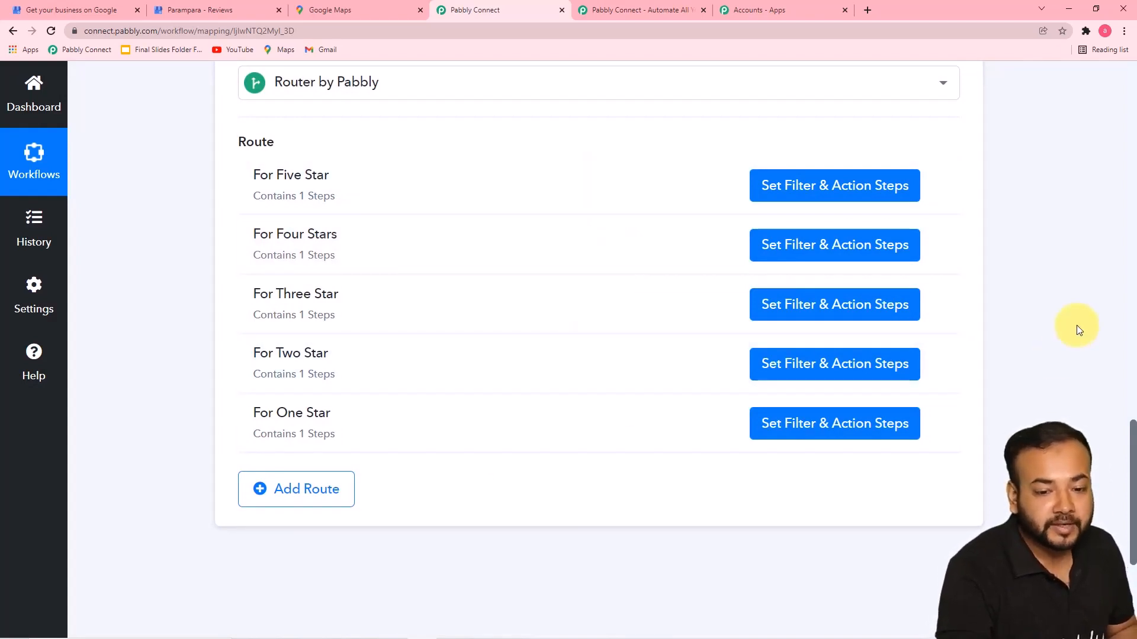
{"action": "scroll", "coordinate": [1078, 329], "scroll_direction": "up", "scroll_amount": 2}
{"action": "scroll", "coordinate": [1077, 325], "scroll_direction": "up", "scroll_amount": 3}
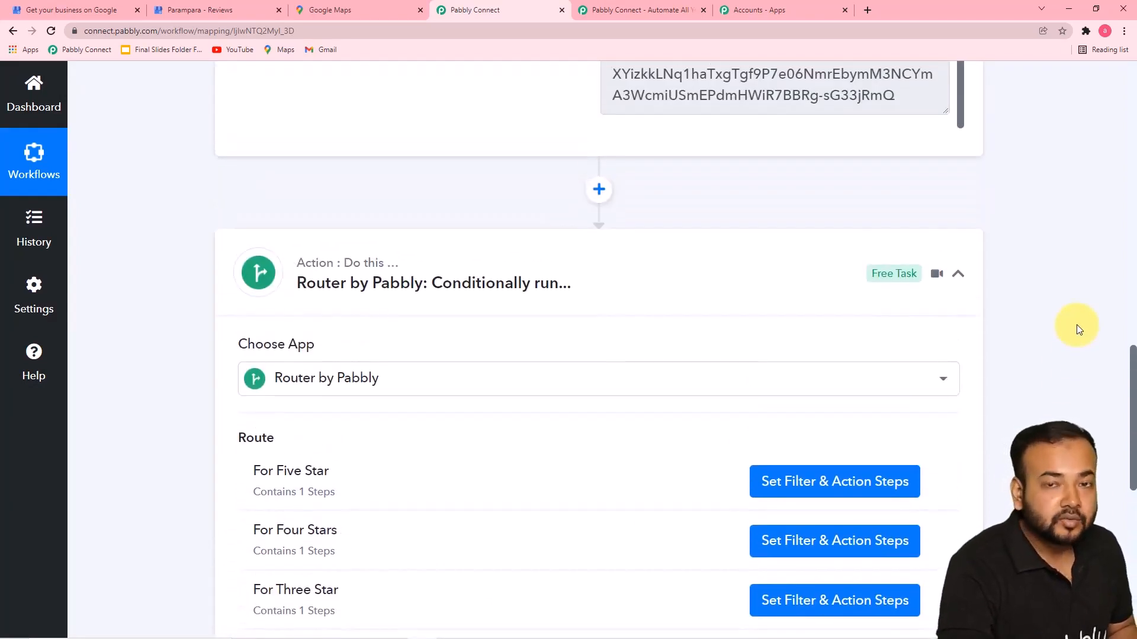
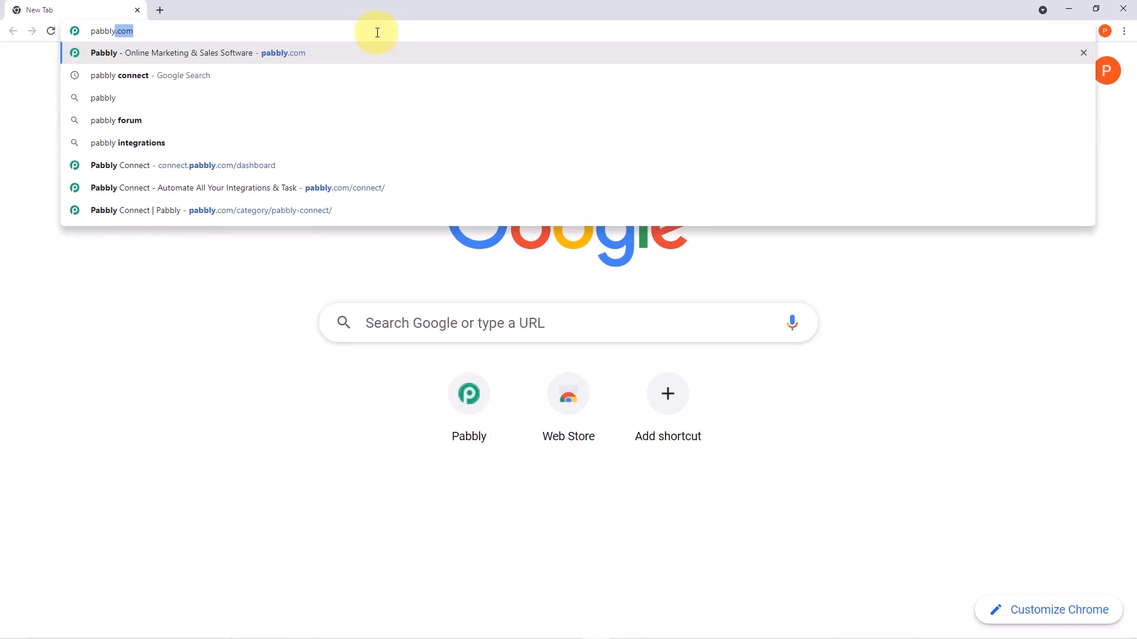
Open the Pabbly Connect product page on pabbly.com and sign in to the account
{"action": "key", "text": "Return"}
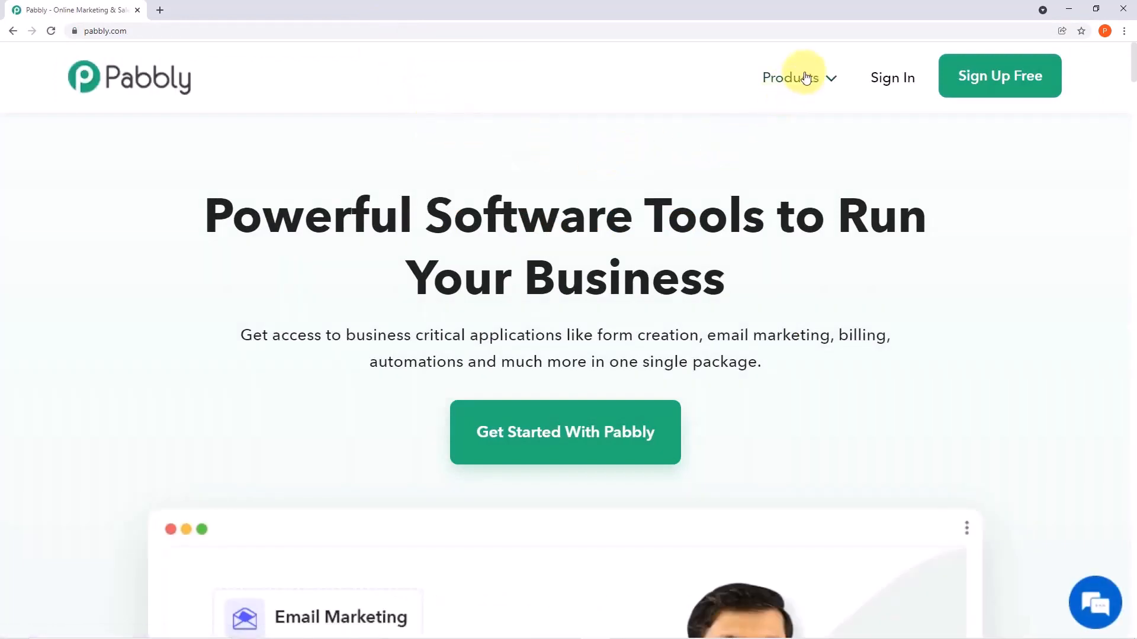
{"action": "mouse_move", "coordinate": [807, 78]}
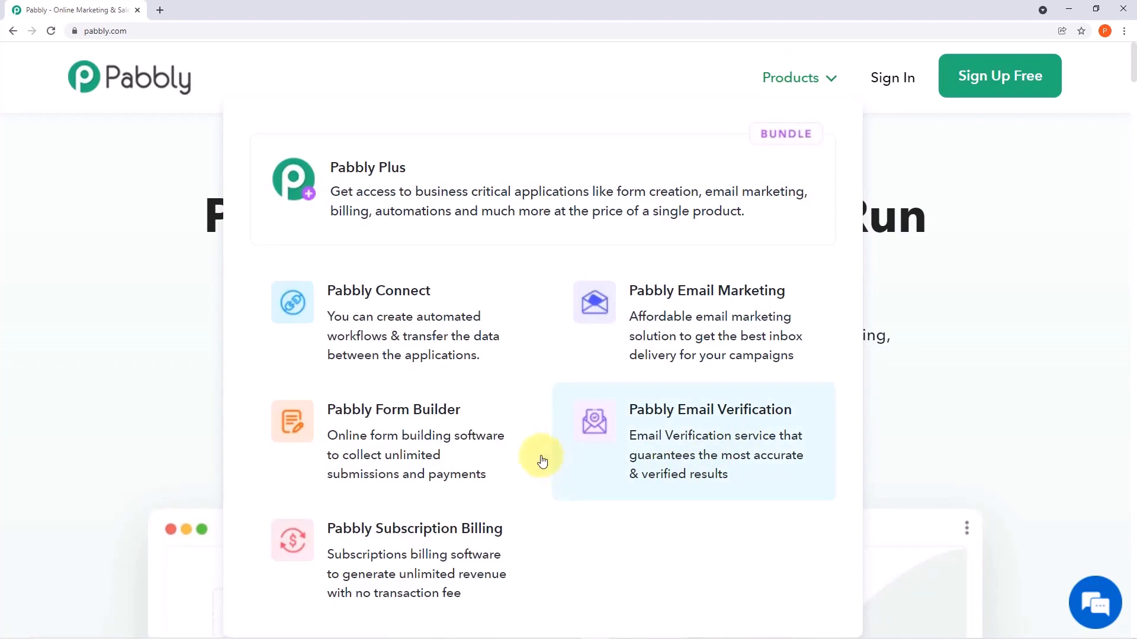
{"action": "left_click", "coordinate": [415, 338]}
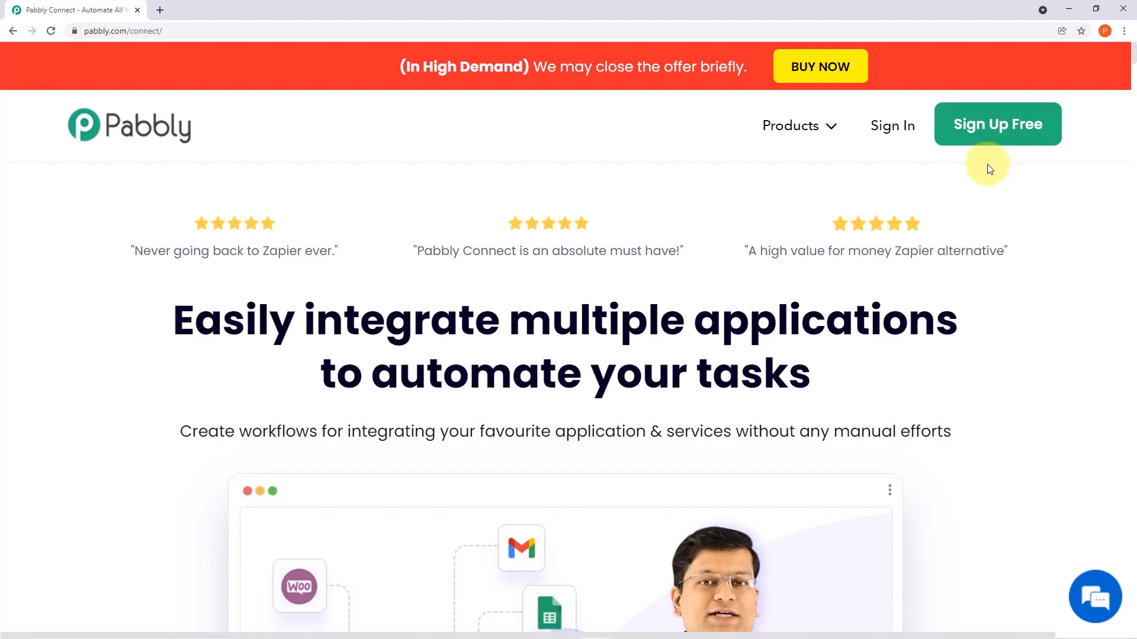
{"action": "left_click", "coordinate": [888, 130]}
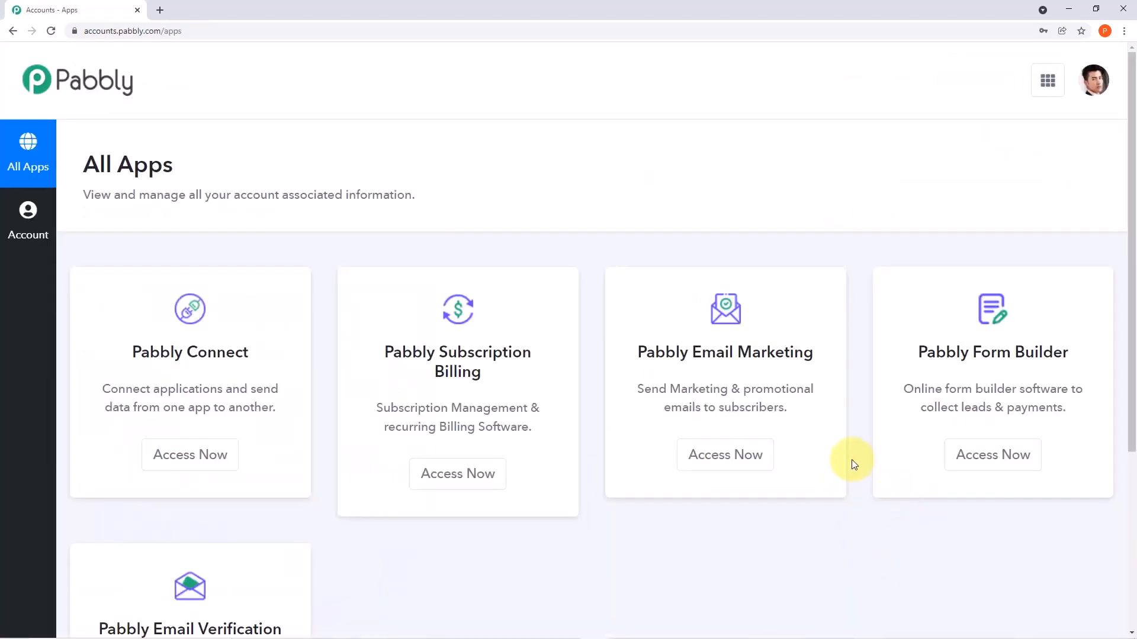
Open the Pabbly Connect dashboard from the account's list of apps
{"action": "scroll", "coordinate": [853, 463], "scroll_direction": "down", "scroll_amount": 2}
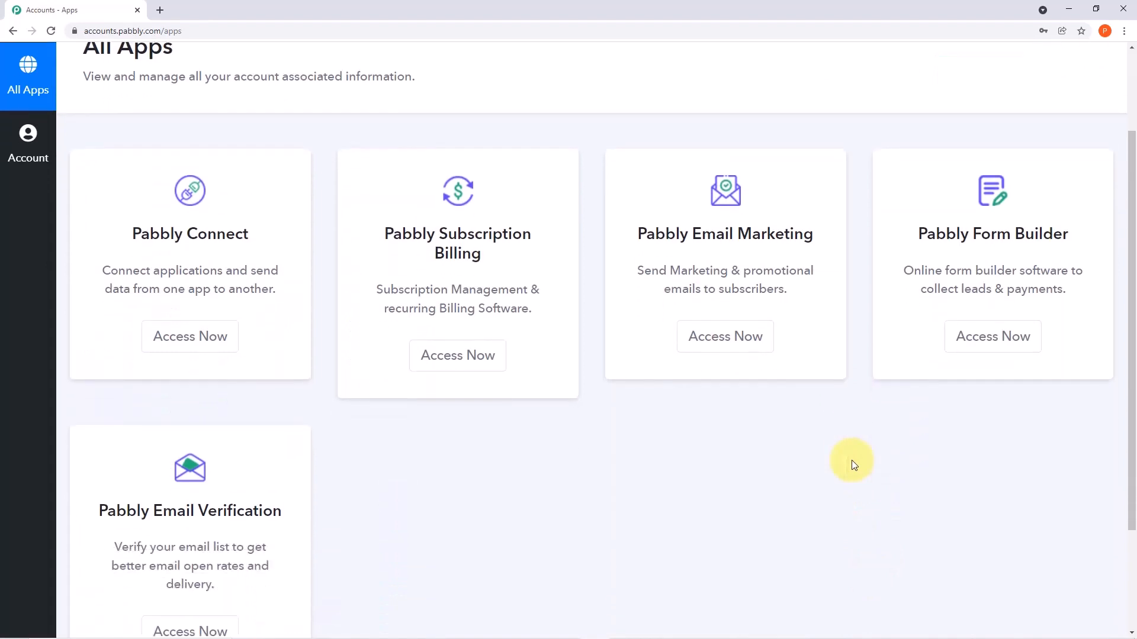
{"action": "scroll", "coordinate": [852, 462], "scroll_direction": "down", "scroll_amount": 1}
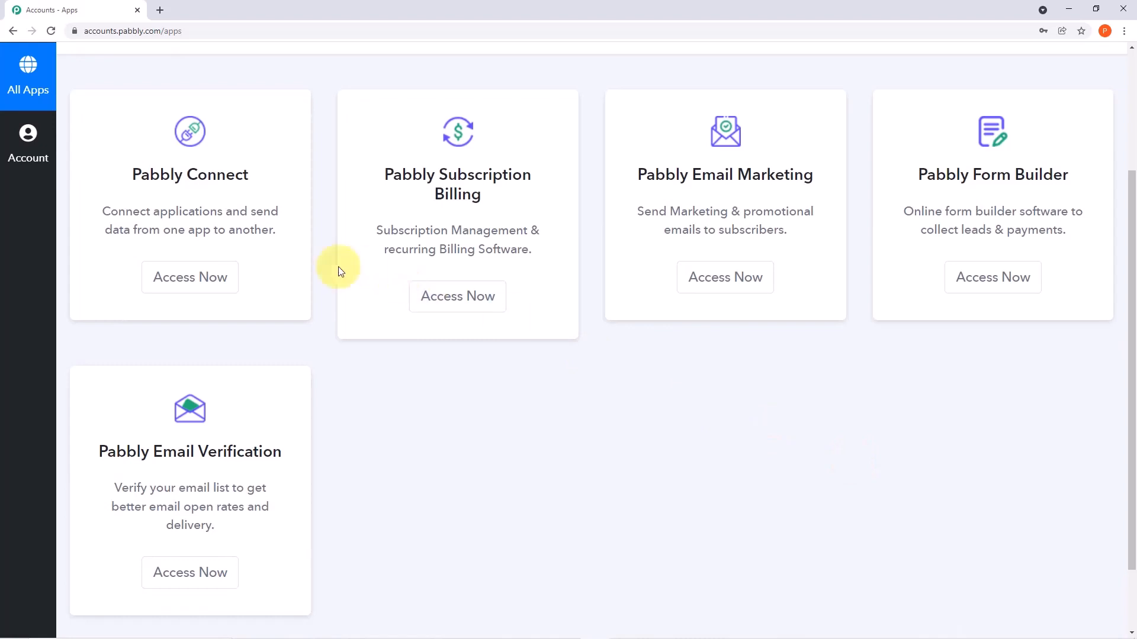
{"action": "left_click", "coordinate": [210, 278]}
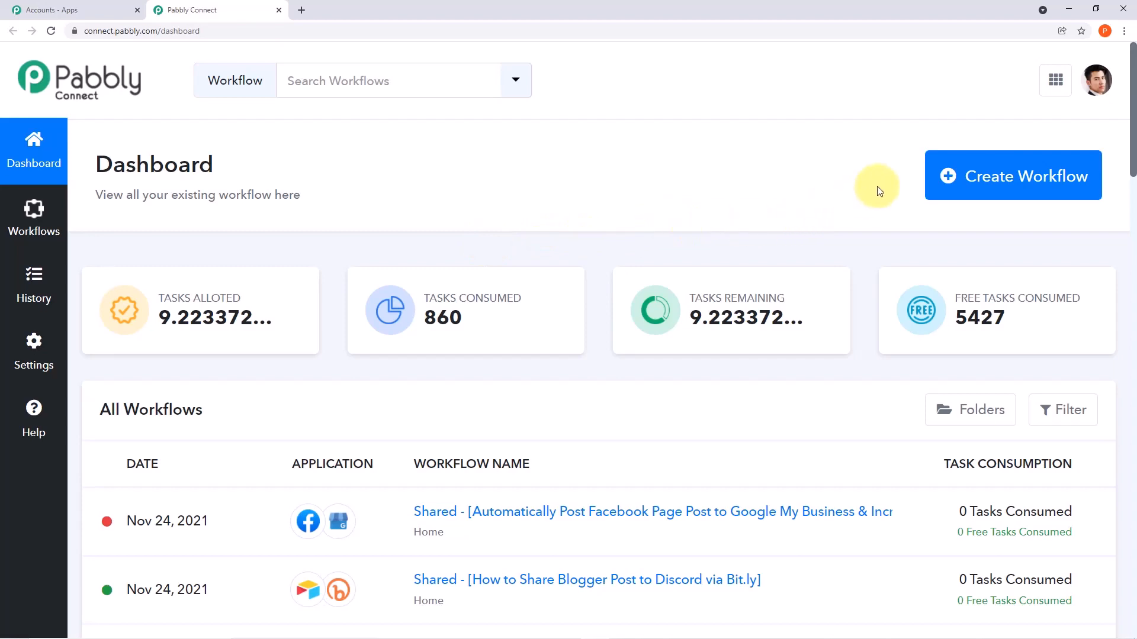
Create a workflow named Facebook to Google My Business and collapse its trigger step
{"action": "left_click", "coordinate": [988, 193]}
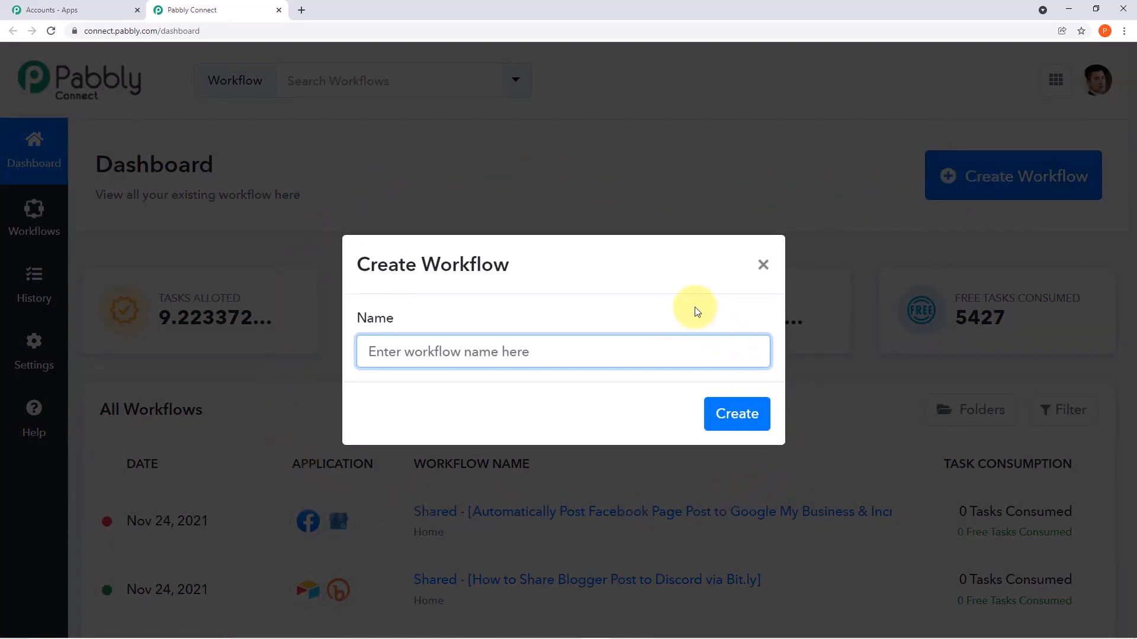
{"action": "type", "text": "Facebook to Google My Business"}
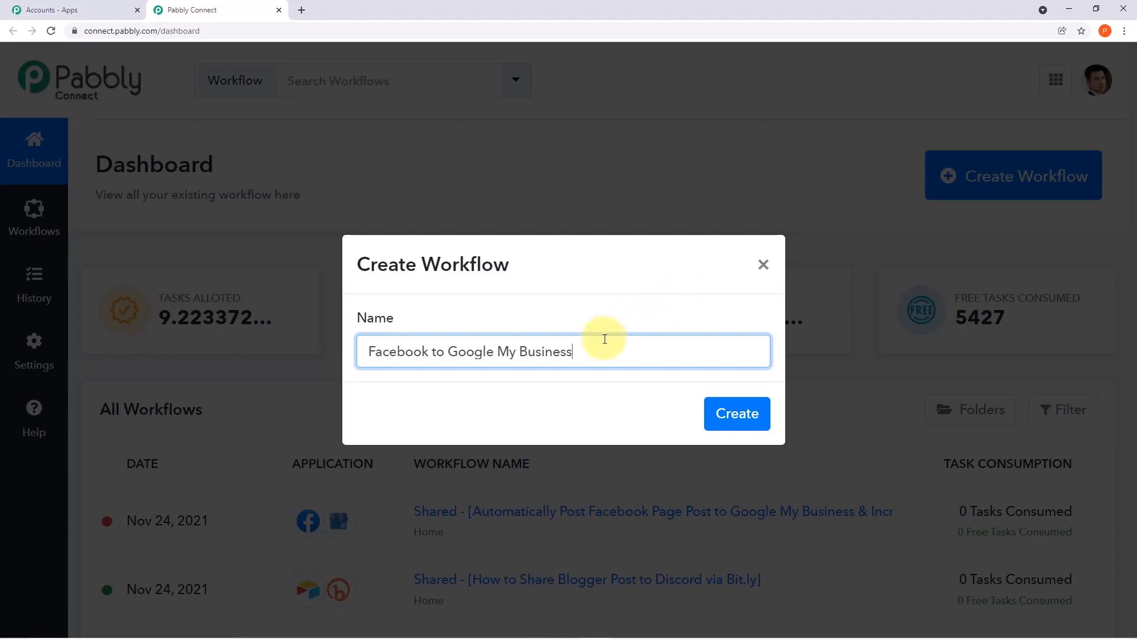
{"action": "left_click", "coordinate": [715, 420]}
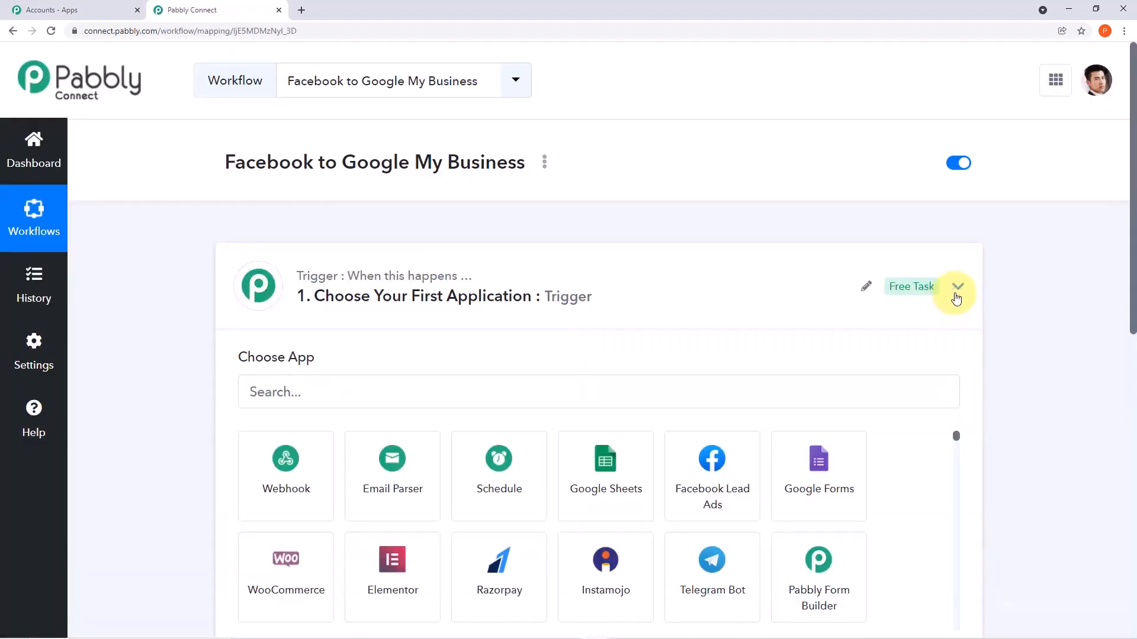
{"action": "left_click", "coordinate": [956, 296]}
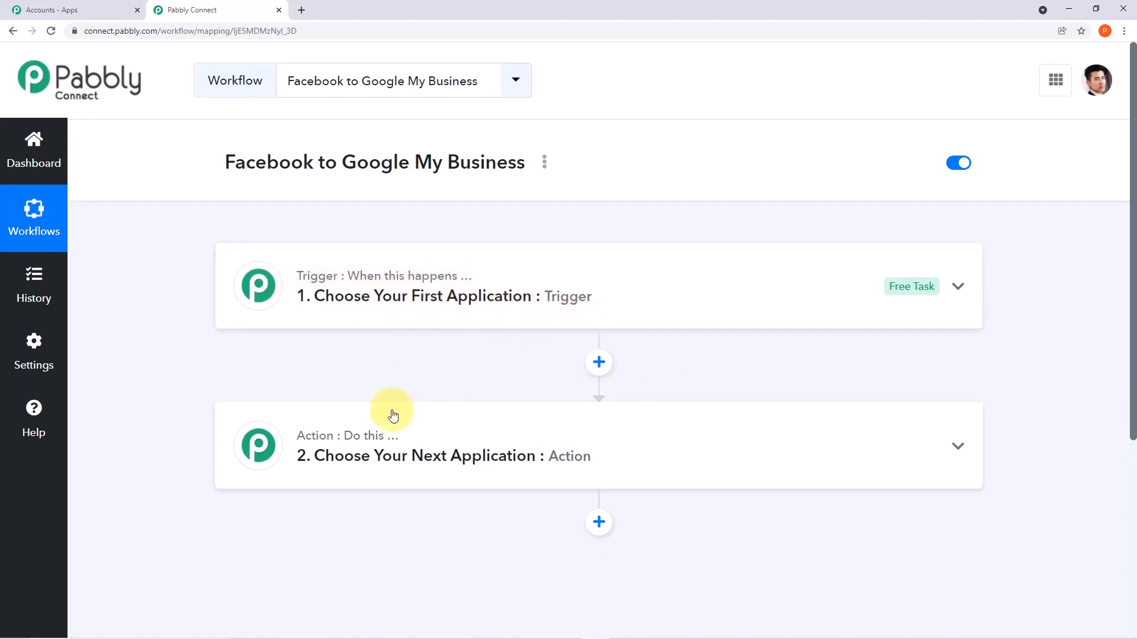
{"action": "mouse_move", "coordinate": [339, 450]}
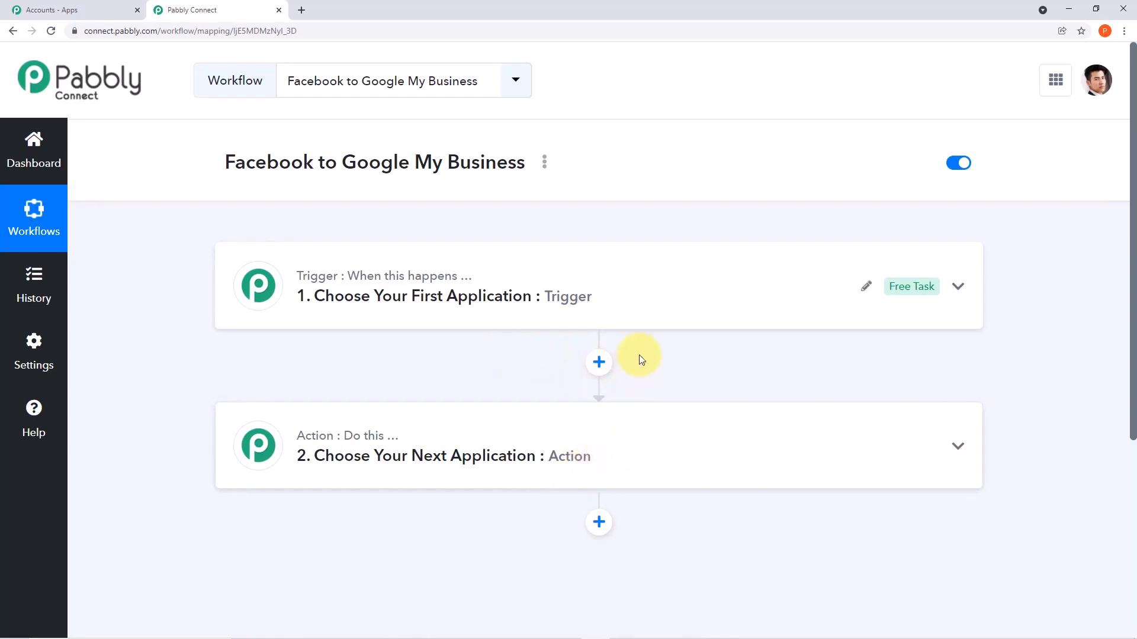
Set the workflow's trigger to the Facebook Pages app with the New Post event
{"action": "left_click", "coordinate": [647, 304]}
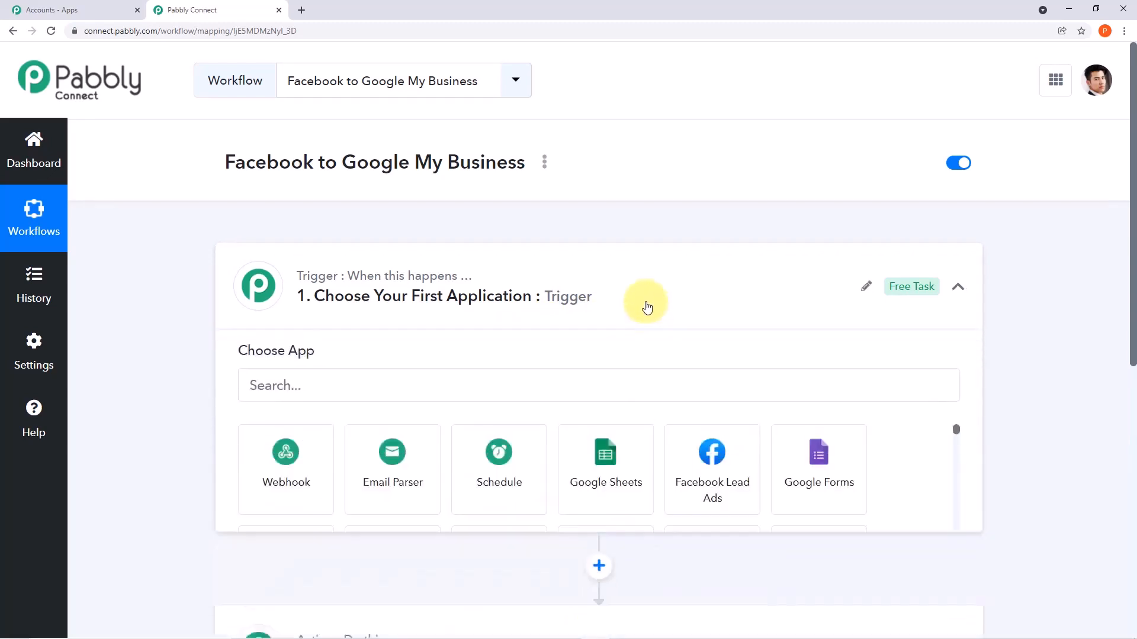
{"action": "left_click", "coordinate": [499, 400]}
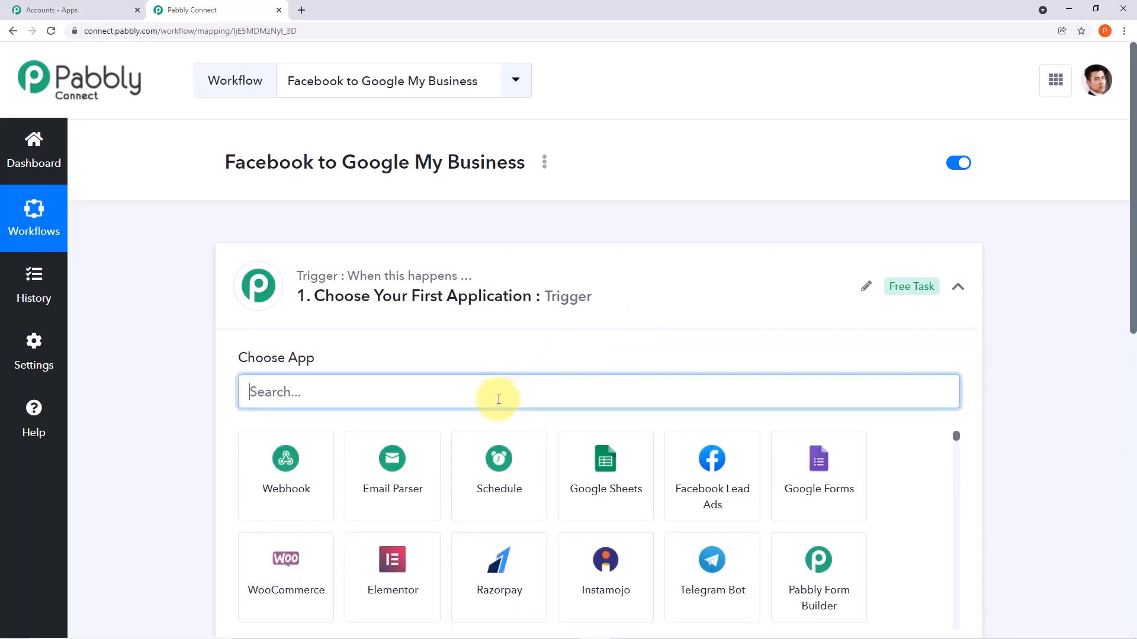
{"action": "type", "text": "fa"}
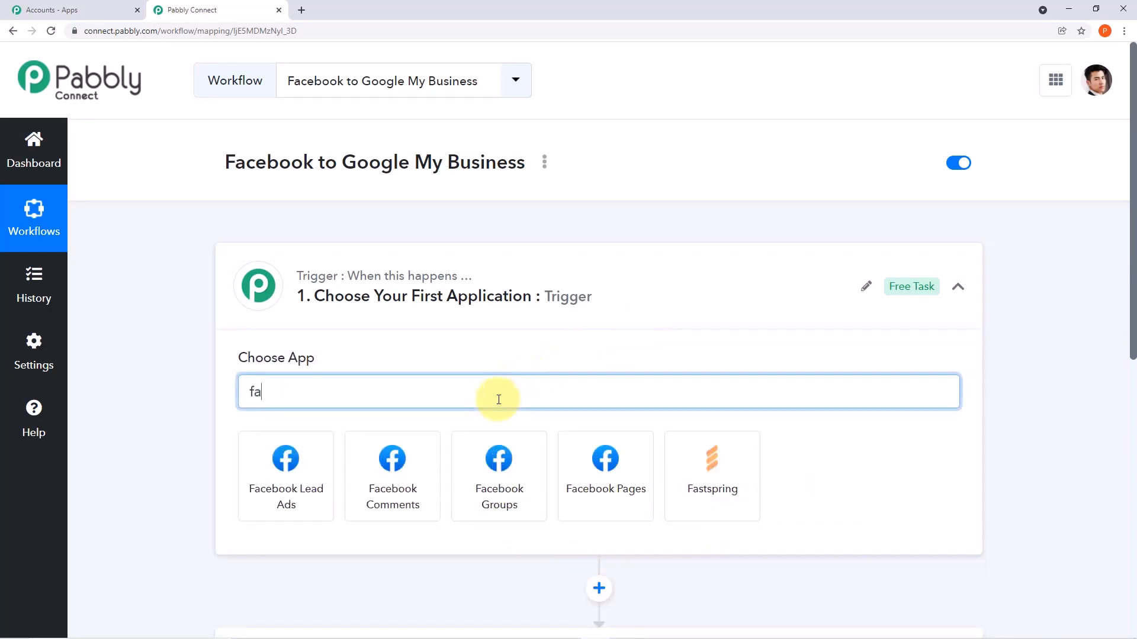
{"action": "type", "text": "cebook p"}
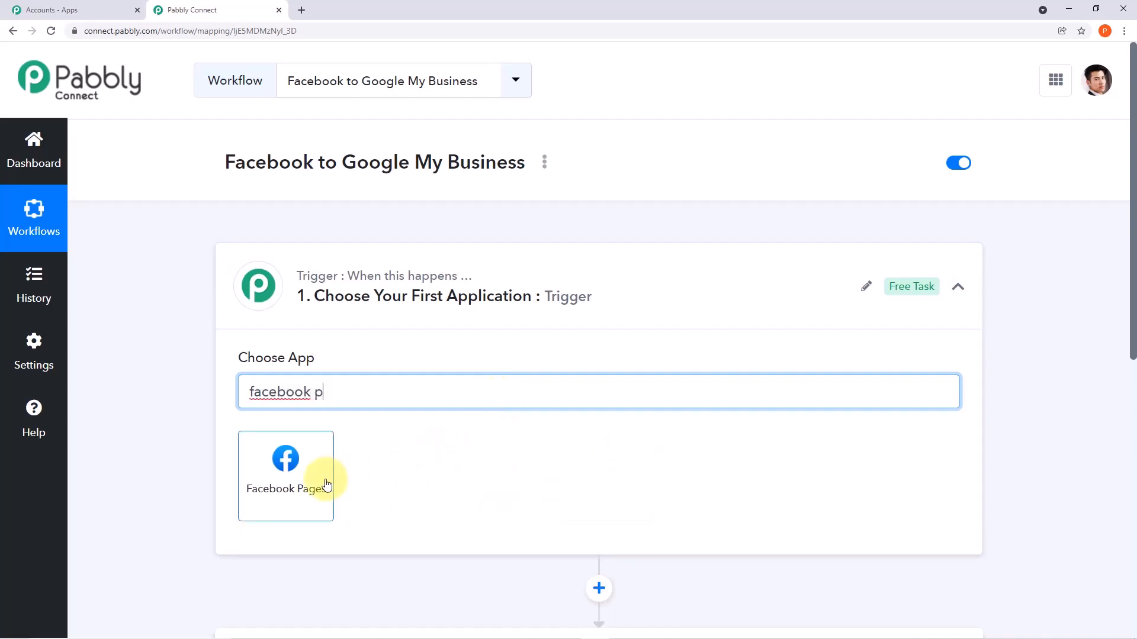
{"action": "left_click", "coordinate": [326, 485]}
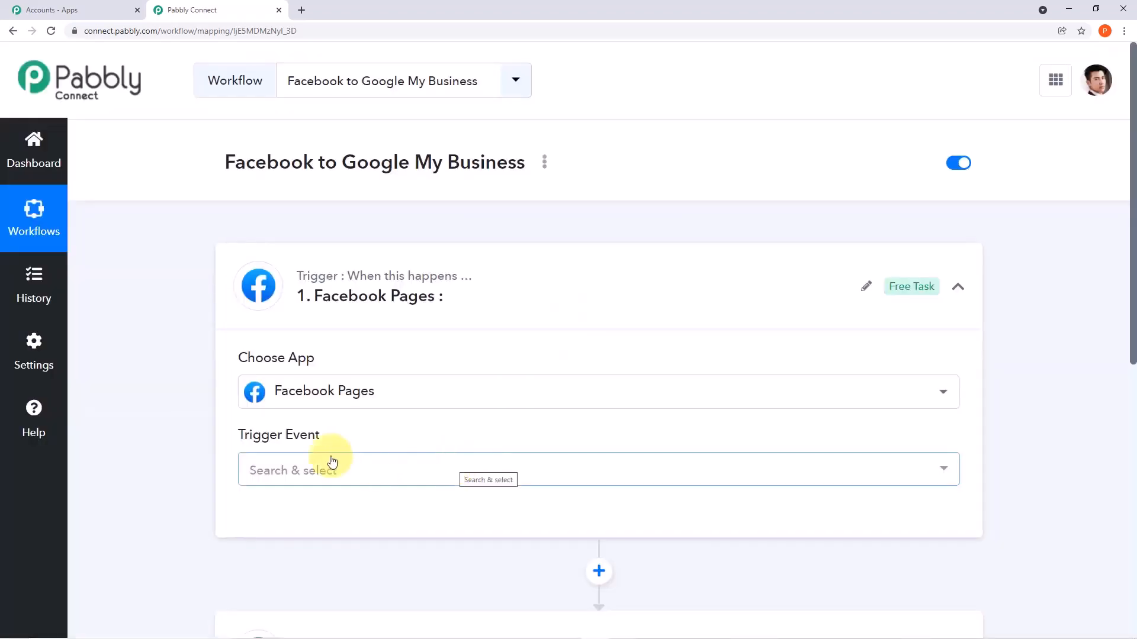
{"action": "scroll", "coordinate": [592, 461], "scroll_direction": "down", "scroll_amount": 1}
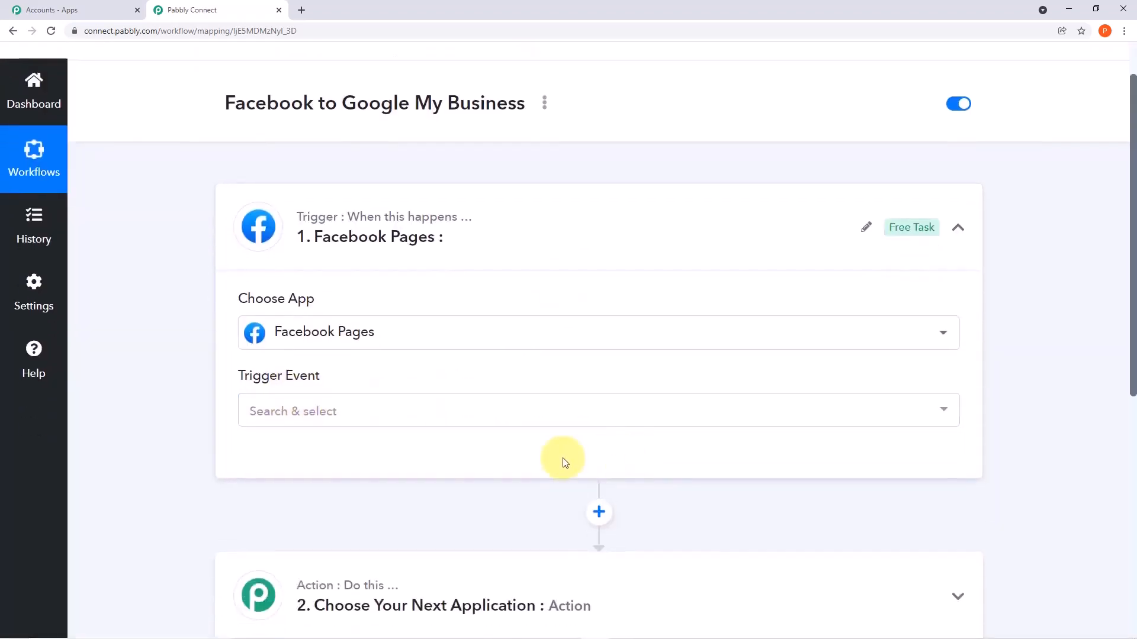
{"action": "left_click", "coordinate": [941, 411]}
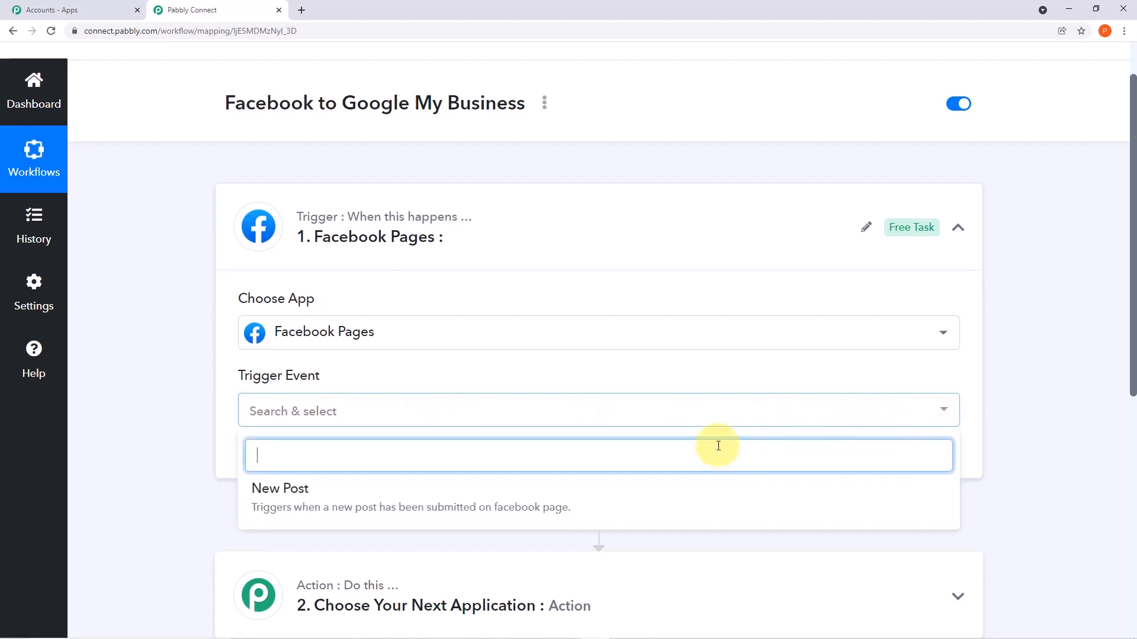
{"action": "left_click", "coordinate": [405, 504]}
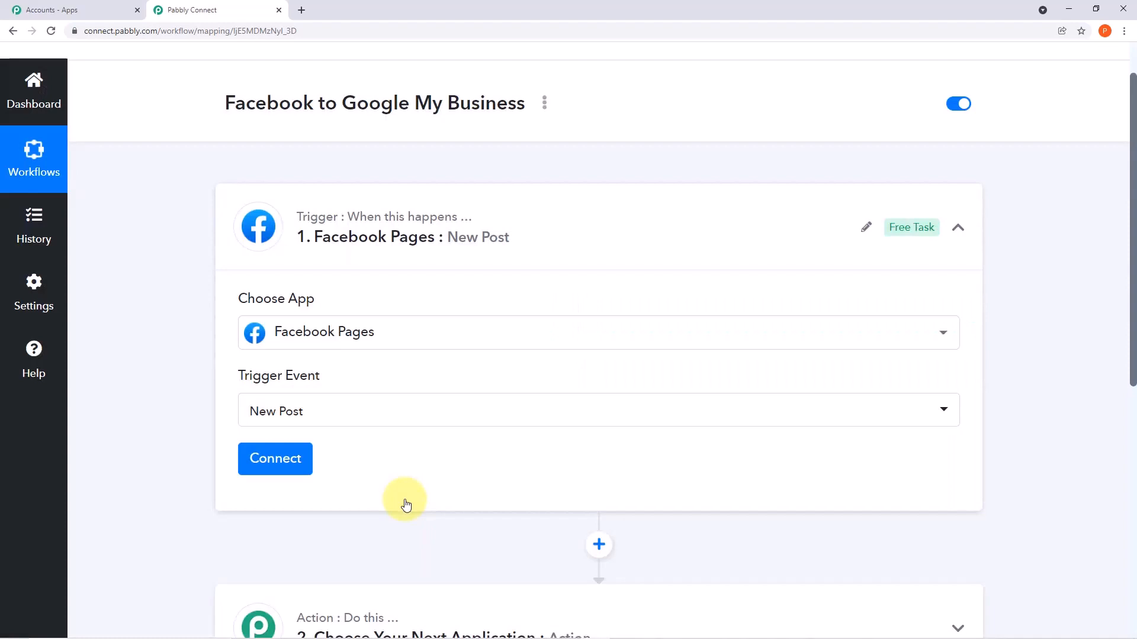
Connect the trigger to Facebook Pages through a new connection
{"action": "left_click", "coordinate": [303, 459]}
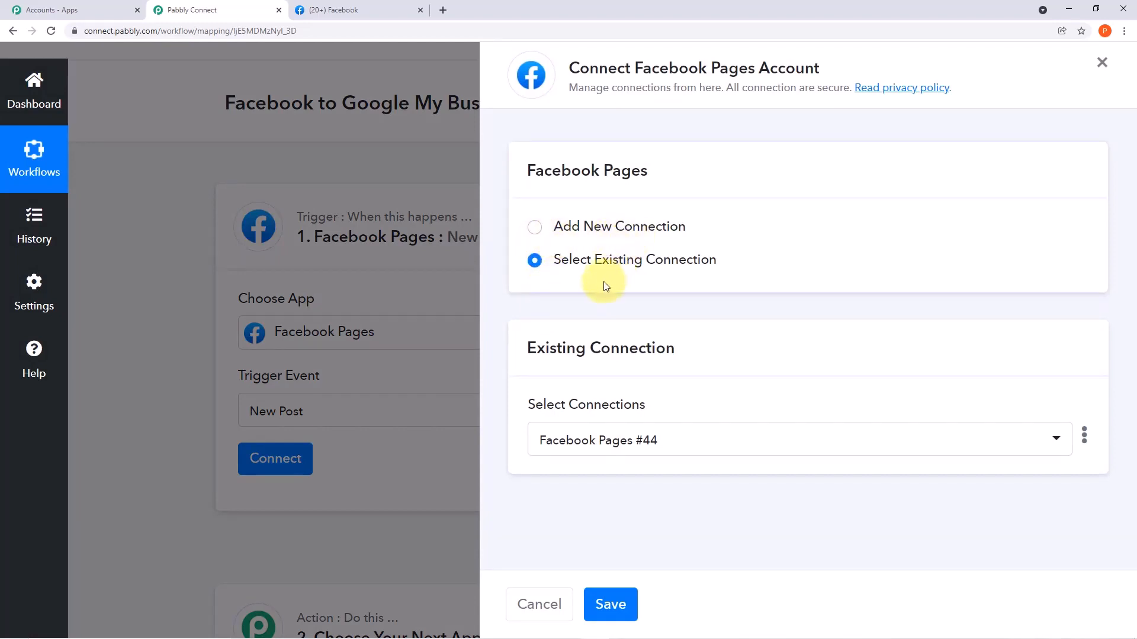
{"action": "left_click", "coordinate": [533, 226]}
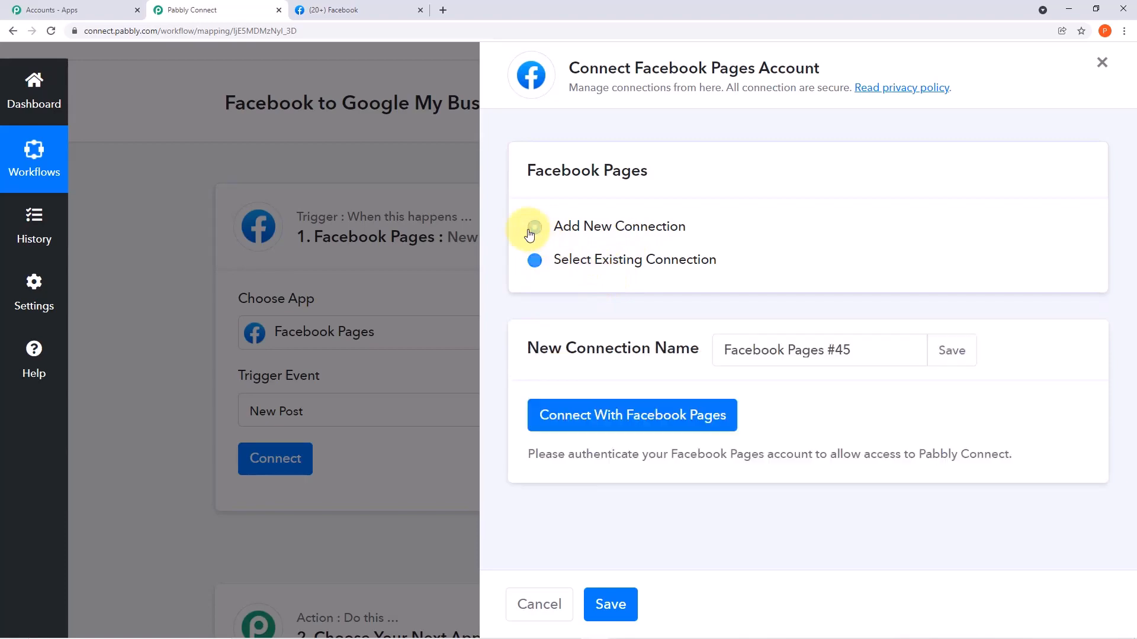
{"action": "left_click", "coordinate": [647, 413]}
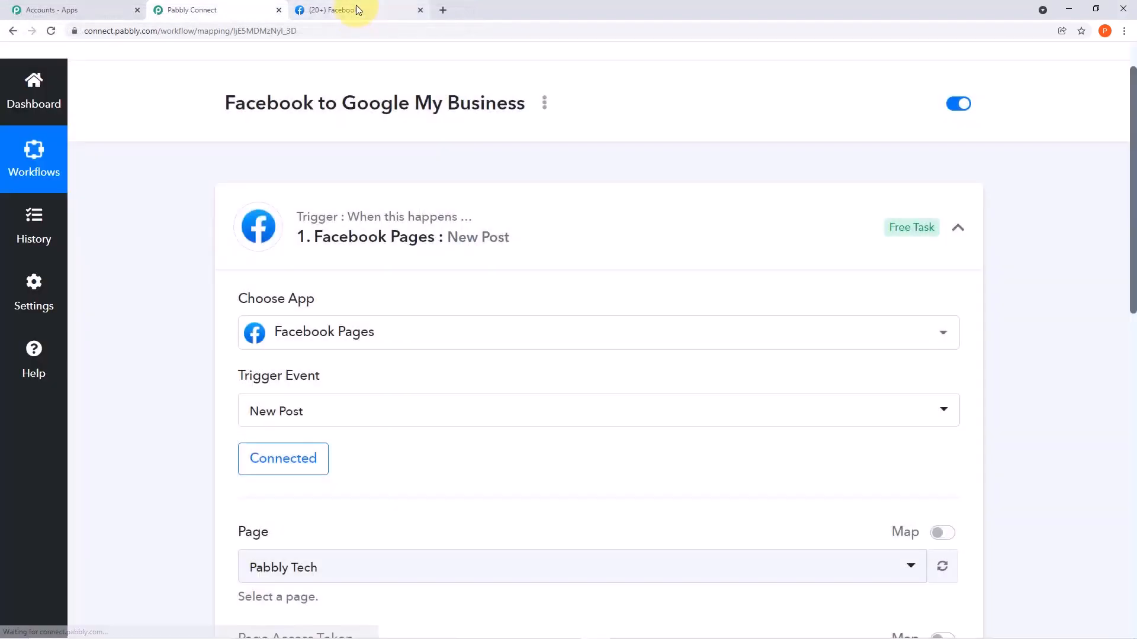
Check the signed-in Facebook account and look through the pages offered for the trigger
{"action": "left_click", "coordinate": [357, 10]}
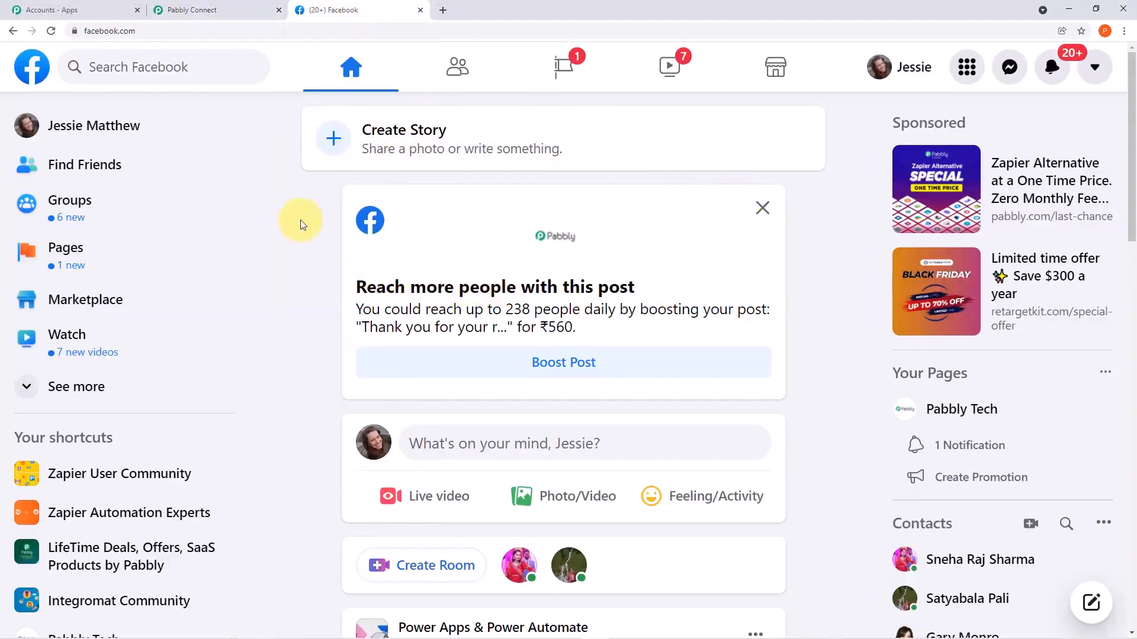
{"action": "left_click", "coordinate": [232, 9]}
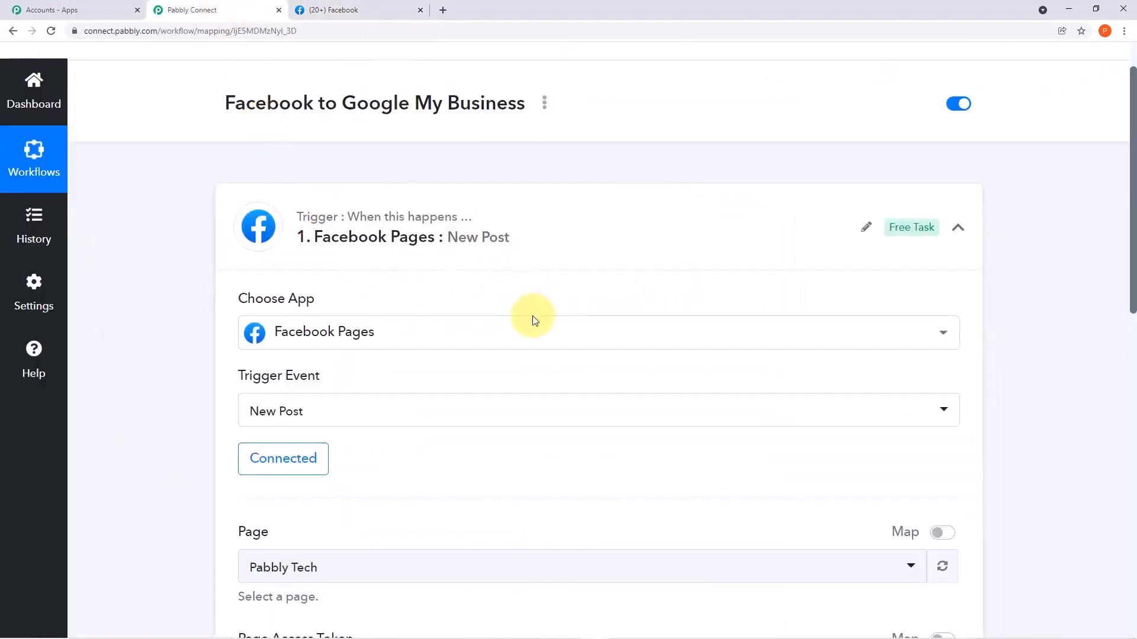
{"action": "scroll", "coordinate": [531, 323], "scroll_direction": "down", "scroll_amount": 3}
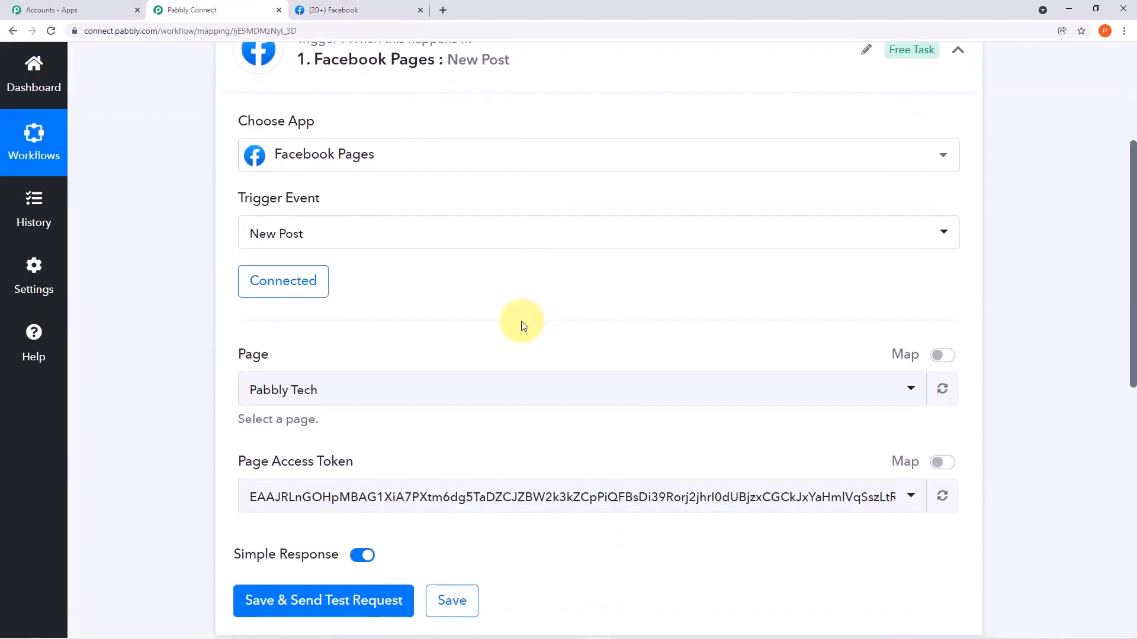
{"action": "left_click", "coordinate": [909, 389]}
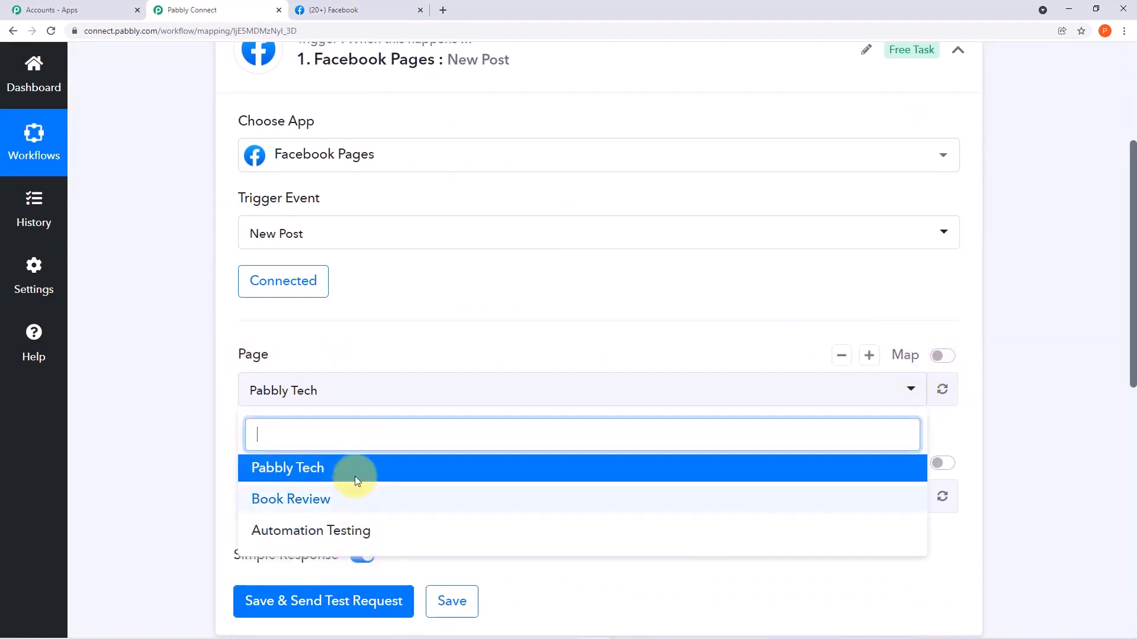
{"action": "left_click", "coordinate": [179, 423]}
Switch to Facebook, open the managed Book Review page and look through its posts
{"action": "left_click", "coordinate": [379, 10]}
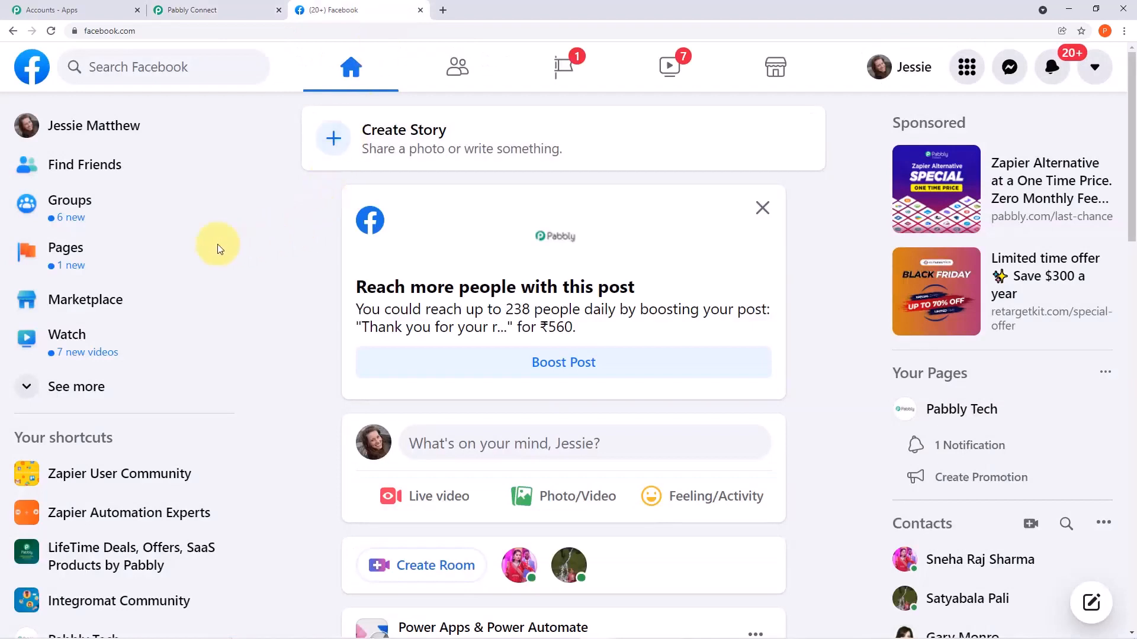
{"action": "left_click", "coordinate": [121, 248]}
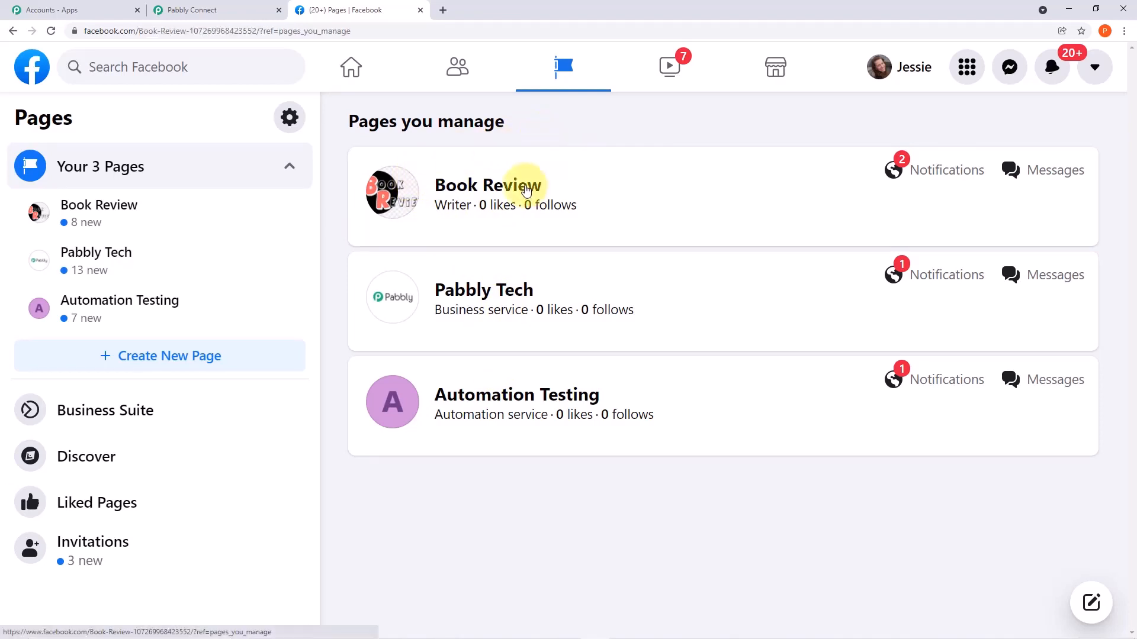
{"action": "left_click", "coordinate": [526, 189]}
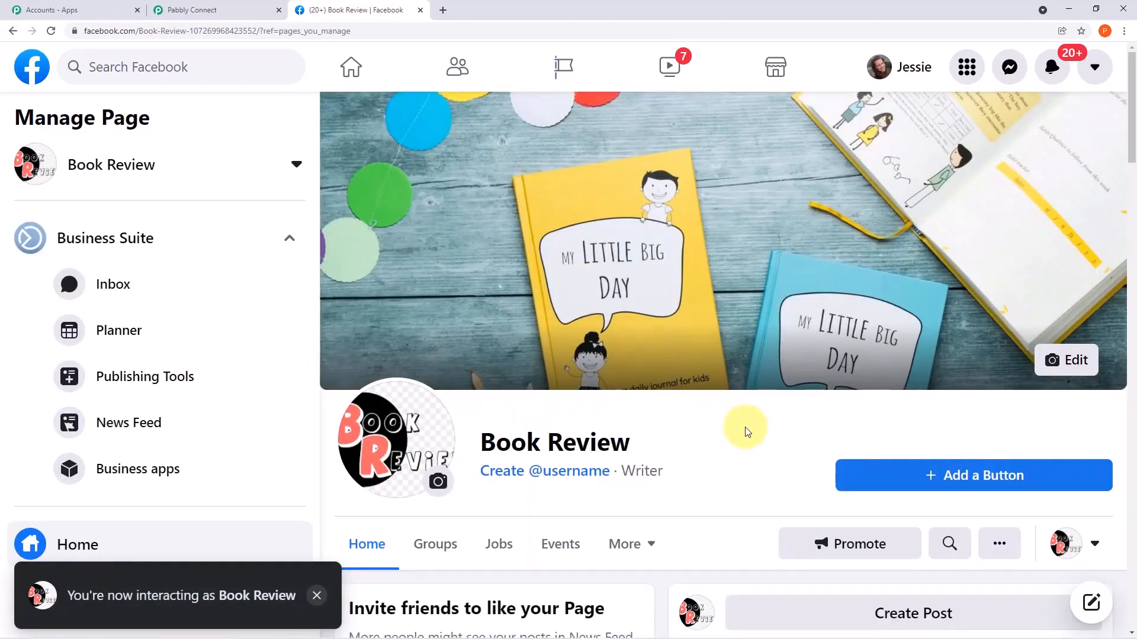
{"action": "scroll", "coordinate": [745, 431], "scroll_direction": "down", "scroll_amount": 4}
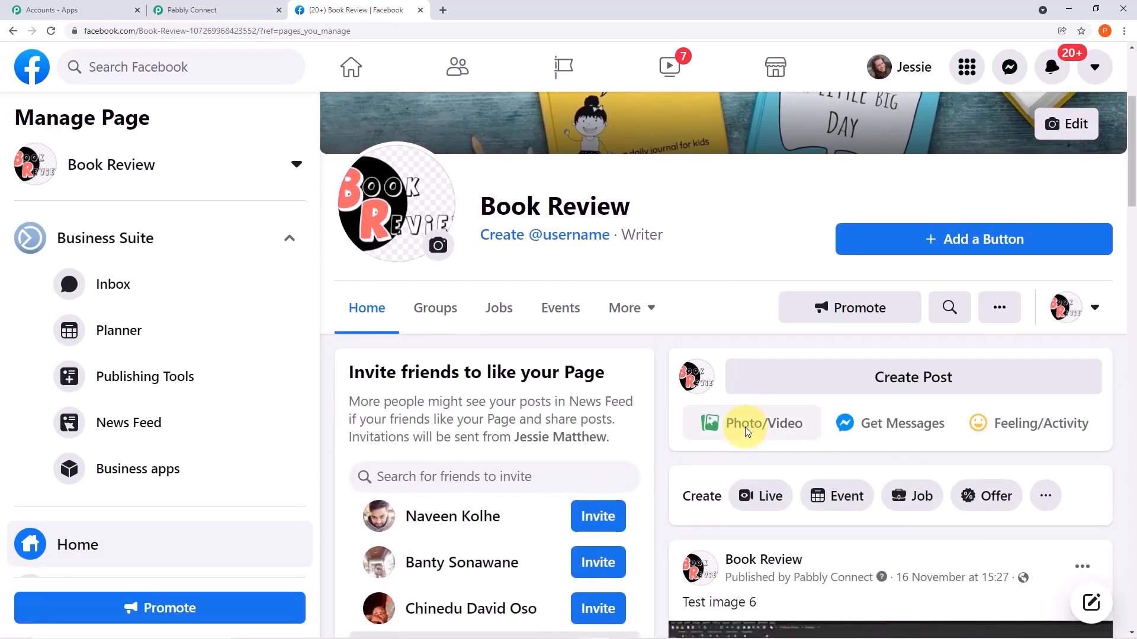
{"action": "scroll", "coordinate": [745, 432], "scroll_direction": "down", "scroll_amount": 4}
{"action": "scroll", "coordinate": [665, 398], "scroll_direction": "up", "scroll_amount": 2}
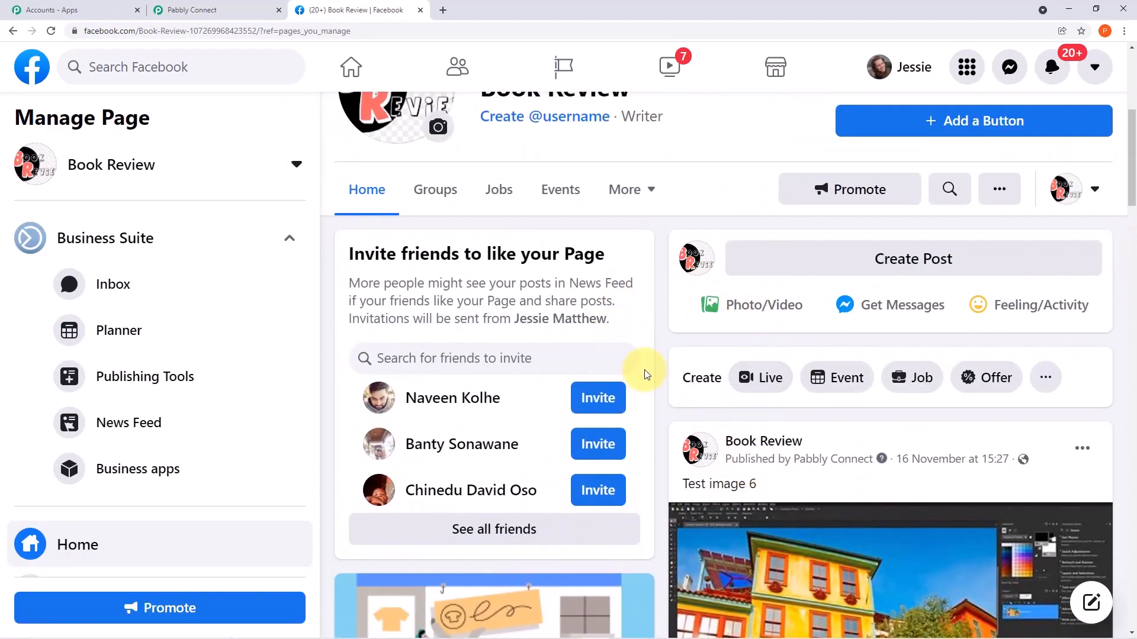
Switch to Pabbly Connect and review the trigger's event, page and access token settings
{"action": "left_click", "coordinate": [178, 10]}
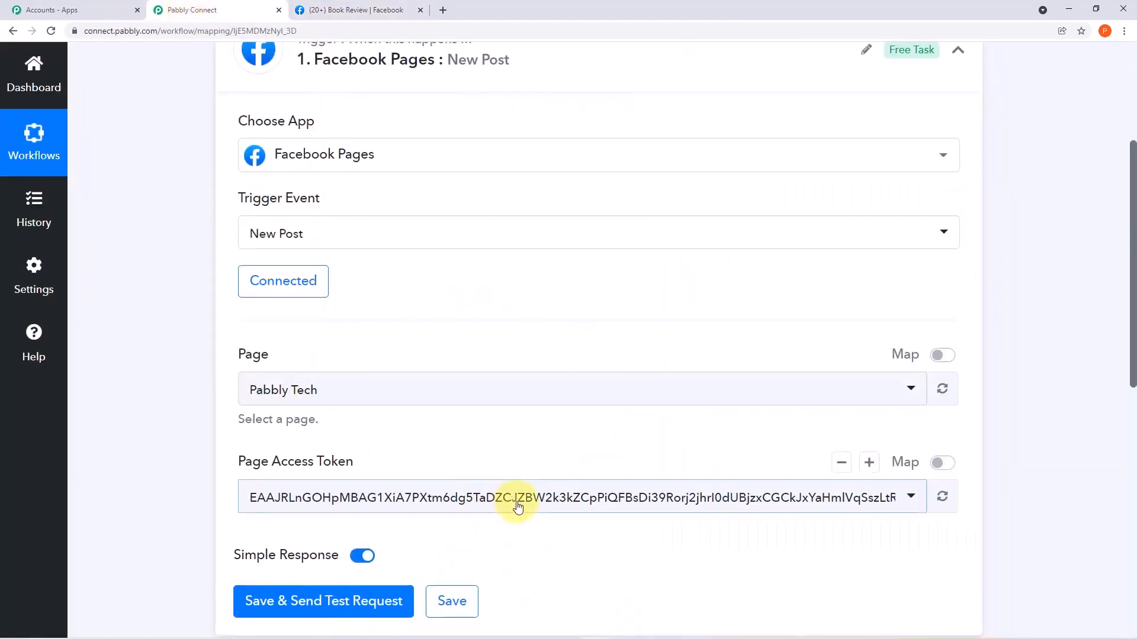
{"action": "scroll", "coordinate": [522, 509], "scroll_direction": "down", "scroll_amount": 1}
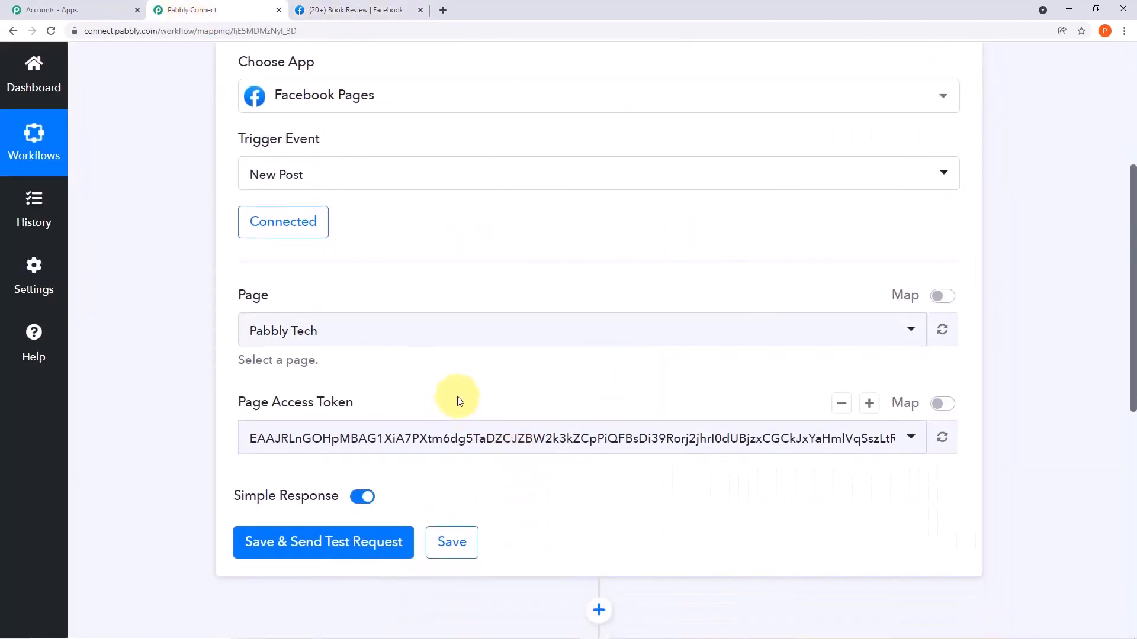
{"action": "scroll", "coordinate": [450, 385], "scroll_direction": "up", "scroll_amount": 1}
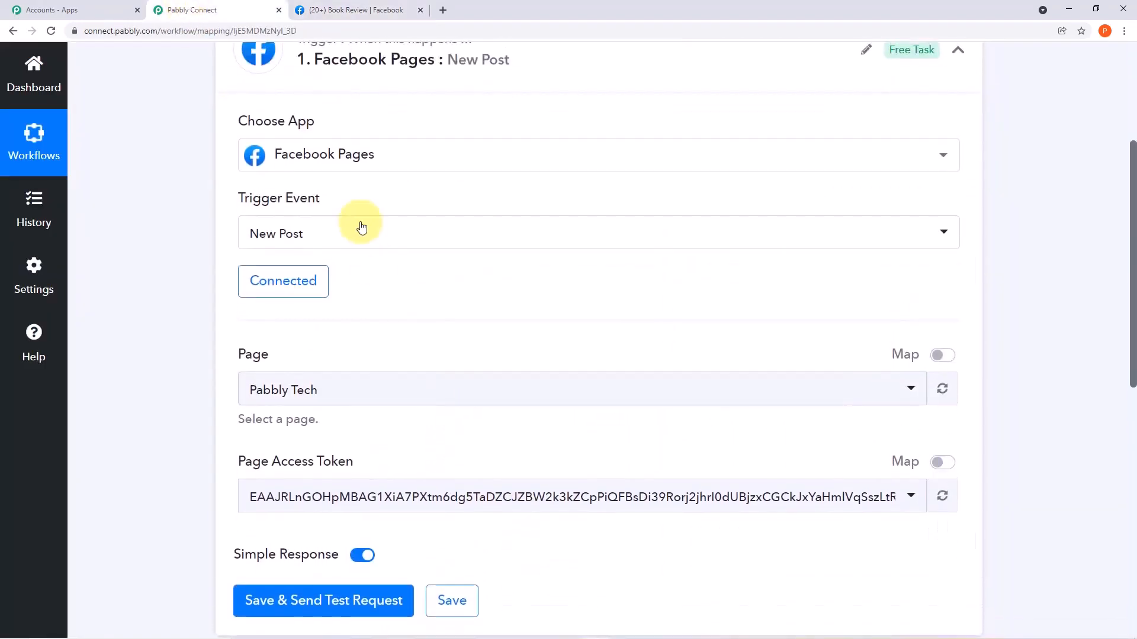
Switch to Facebook and start a photo post on the Book Review page with the Boutique-Dresses-For image from Downloads
{"action": "left_click", "coordinate": [367, 4]}
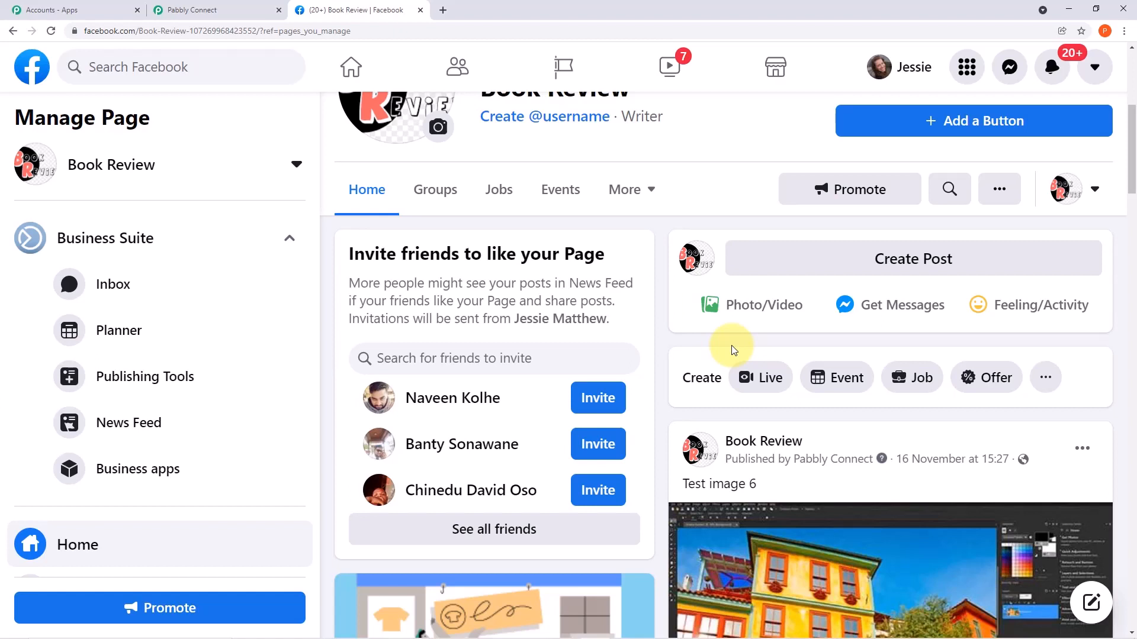
{"action": "scroll", "coordinate": [733, 349], "scroll_direction": "up", "scroll_amount": 1}
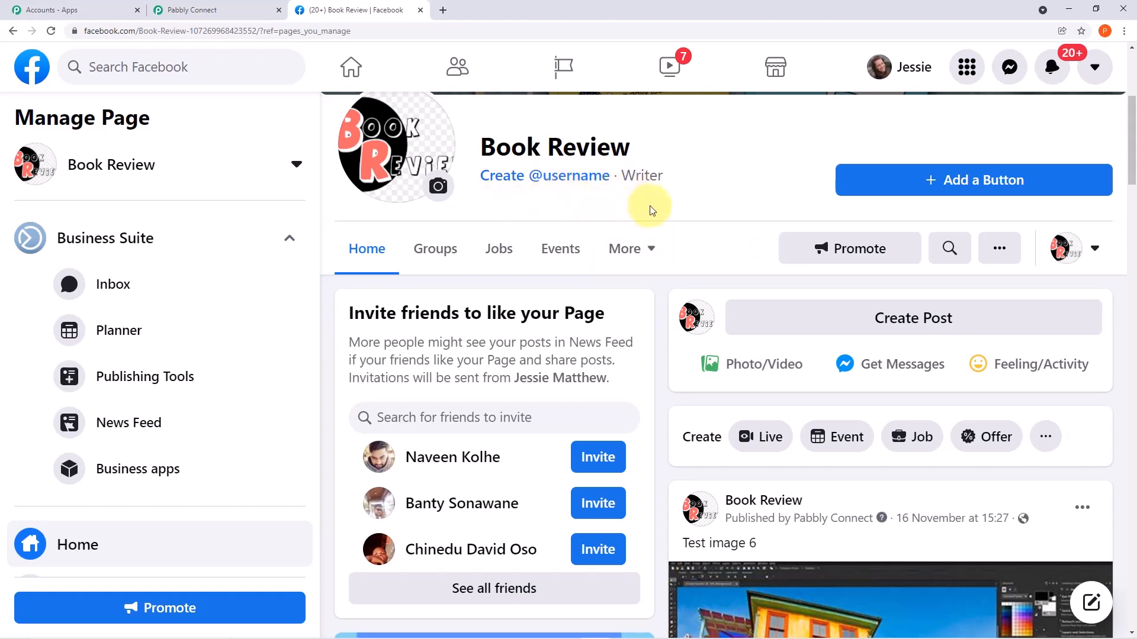
{"action": "left_click", "coordinate": [769, 365]}
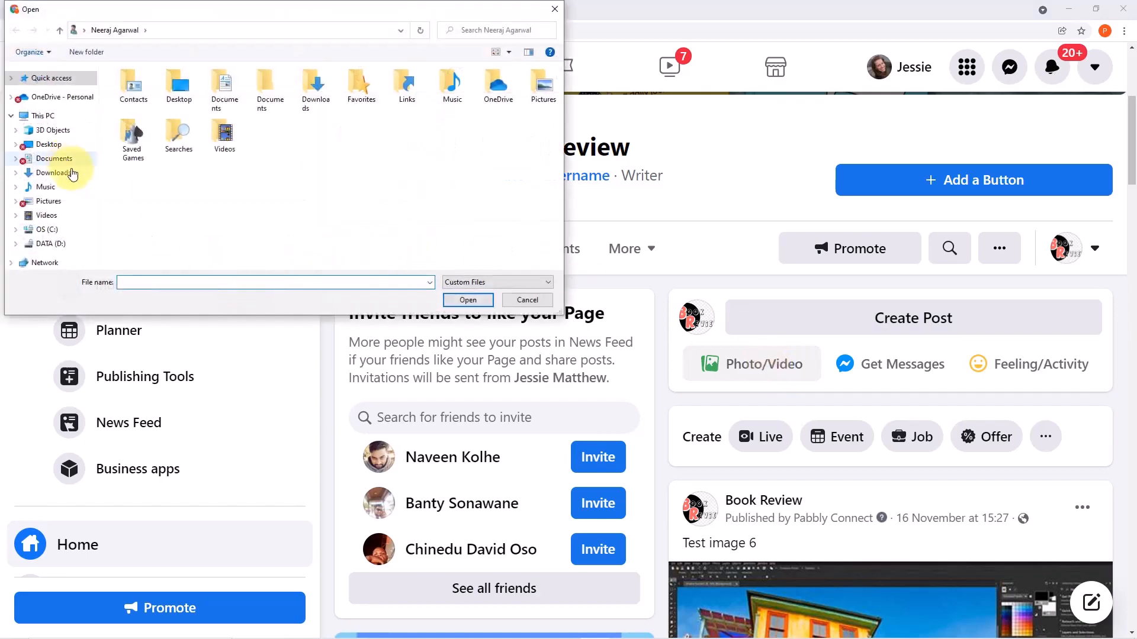
{"action": "left_click", "coordinate": [72, 173]}
{"action": "left_click", "coordinate": [203, 103]}
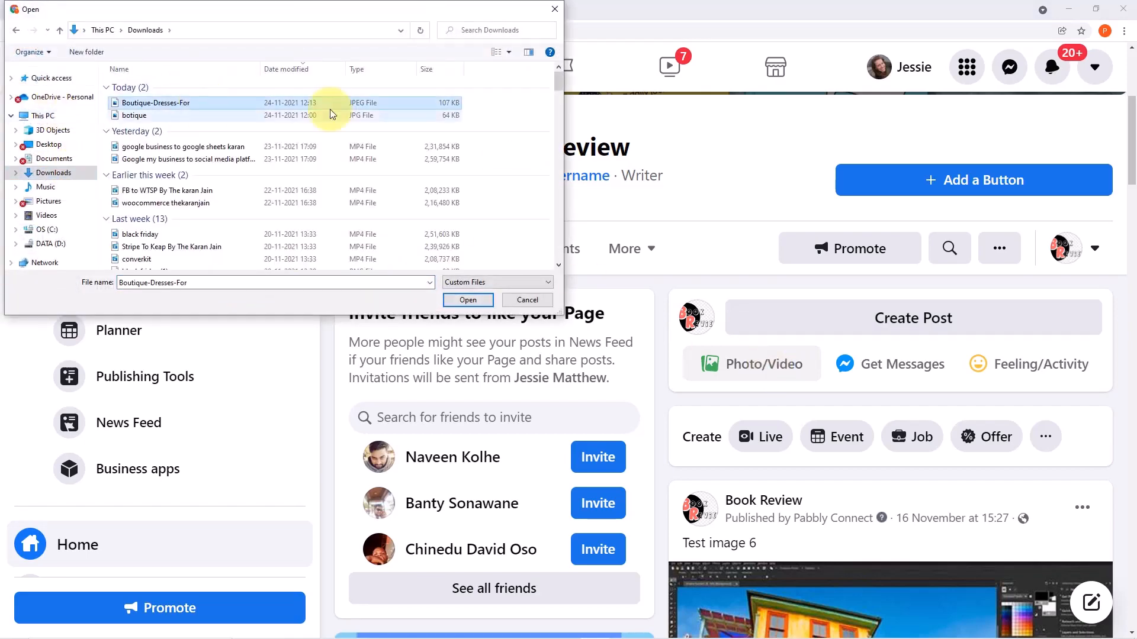
{"action": "left_click", "coordinate": [445, 301]}
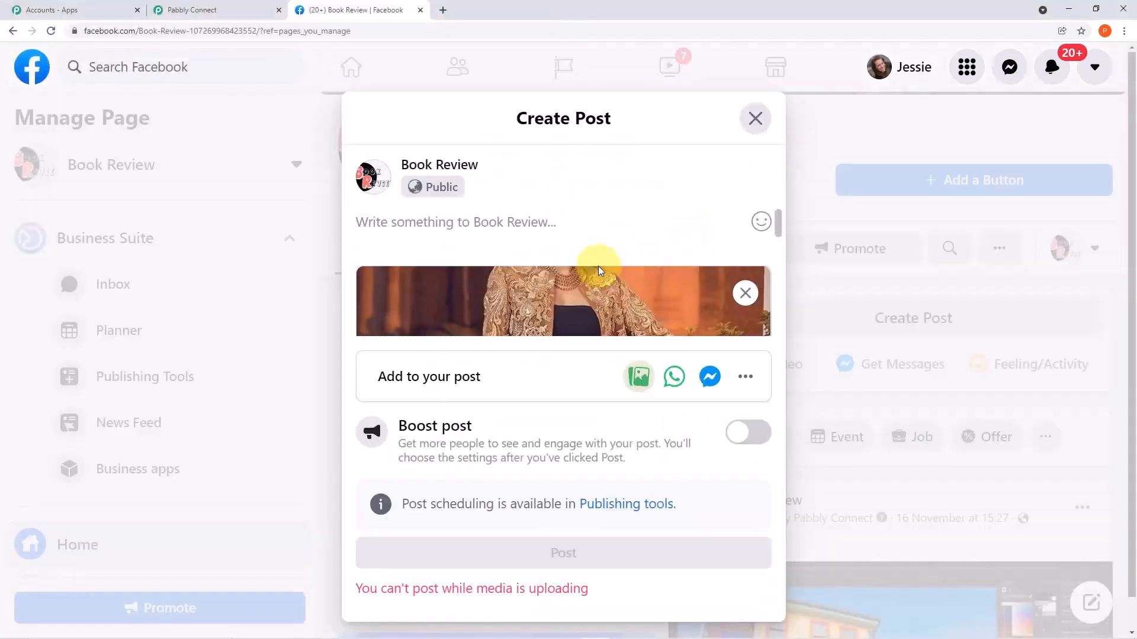
Add the text "New Collection !" to the photo post, publish it and view it on the page
{"action": "left_click", "coordinate": [533, 223]}
{"action": "type", "text": "Ne"}
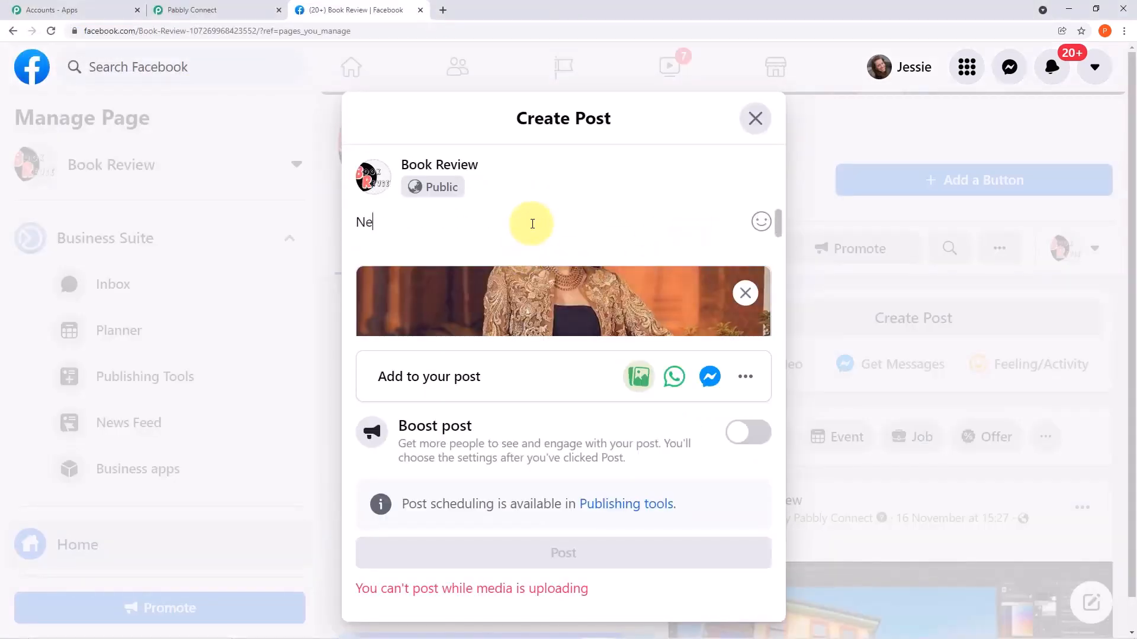
{"action": "type", "text": "w Collection !"}
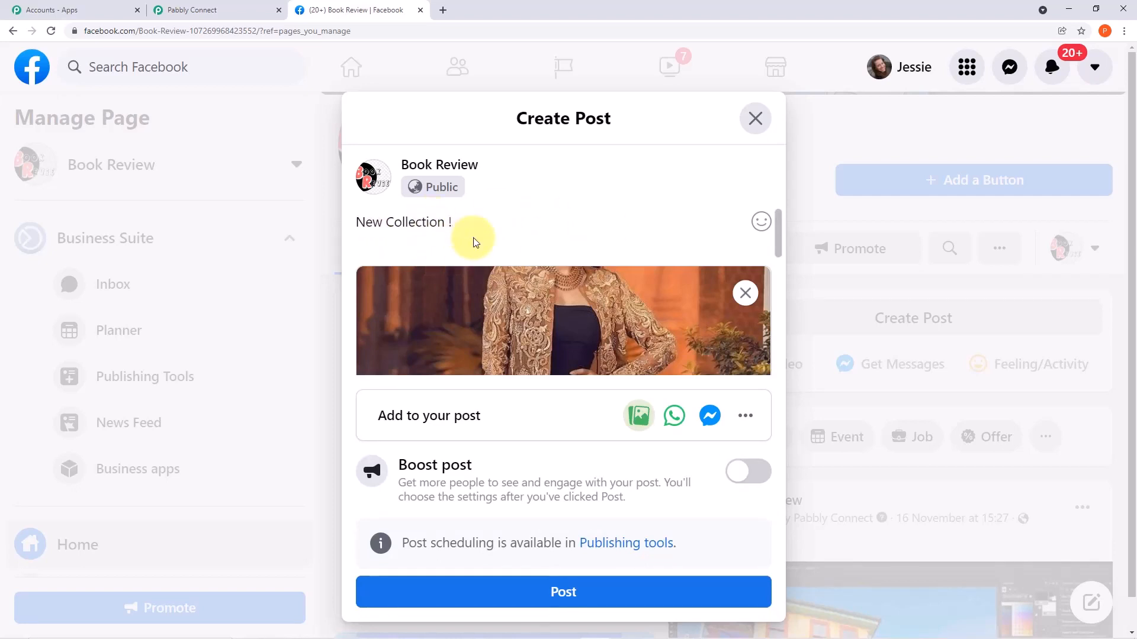
{"action": "scroll", "coordinate": [627, 326], "scroll_direction": "down", "scroll_amount": 1}
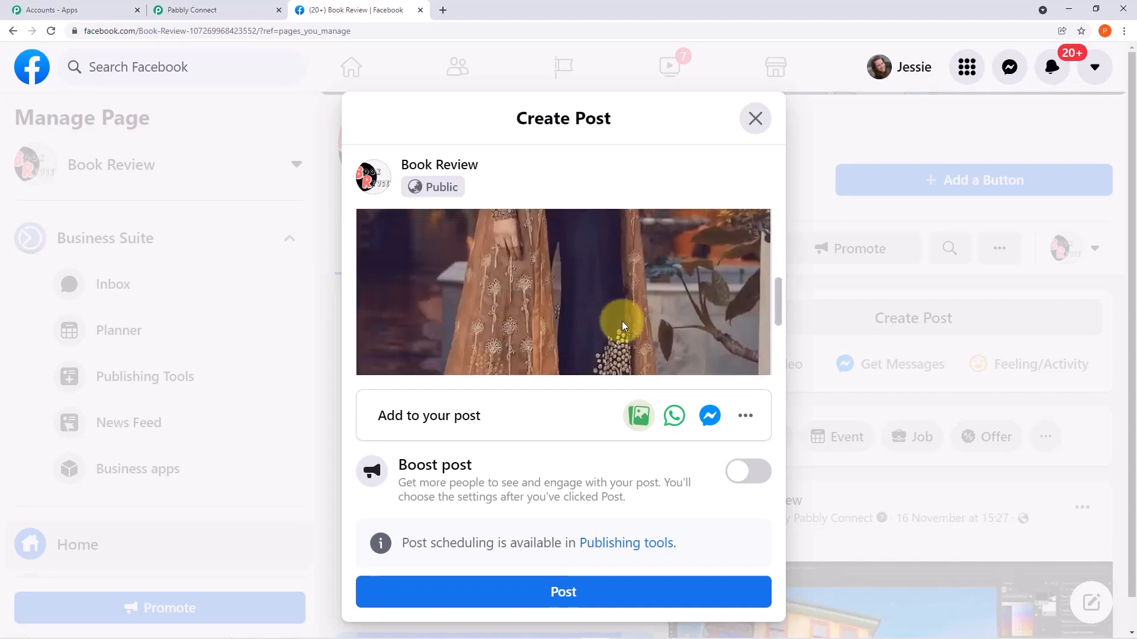
{"action": "left_click", "coordinate": [637, 587]}
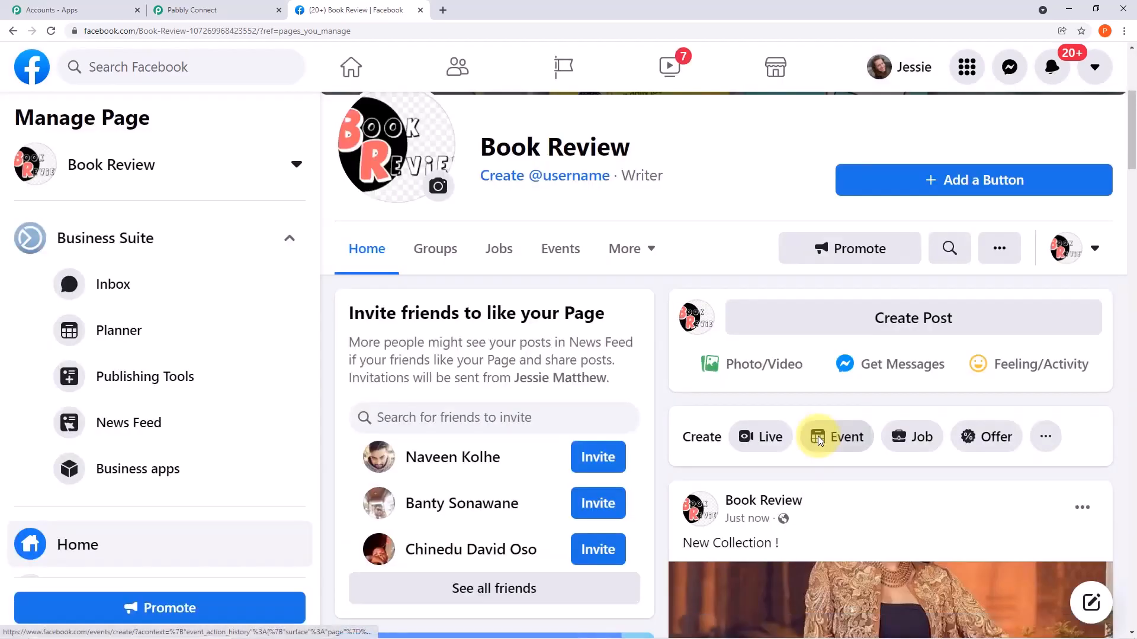
{"action": "scroll", "coordinate": [820, 438], "scroll_direction": "down", "scroll_amount": 5}
{"action": "scroll", "coordinate": [824, 436], "scroll_direction": "down", "scroll_amount": 1}
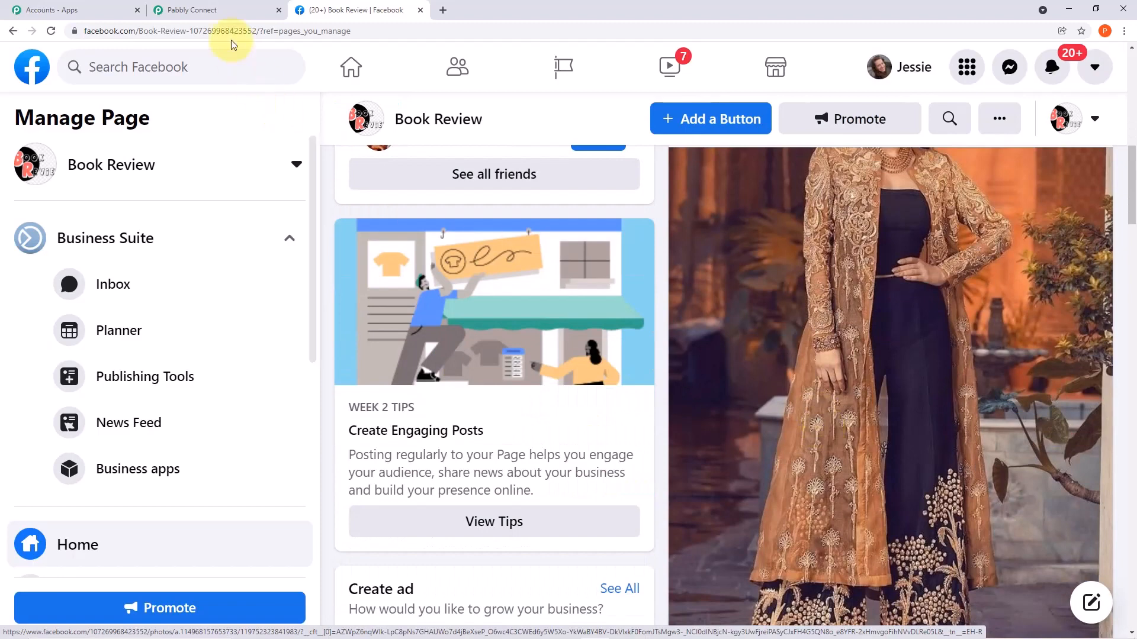
Check the page chosen for the Pabbly Connect trigger against the Facebook page holding the new post
{"action": "left_click", "coordinate": [222, 10]}
{"action": "scroll", "coordinate": [413, 200], "scroll_direction": "down", "scroll_amount": 1}
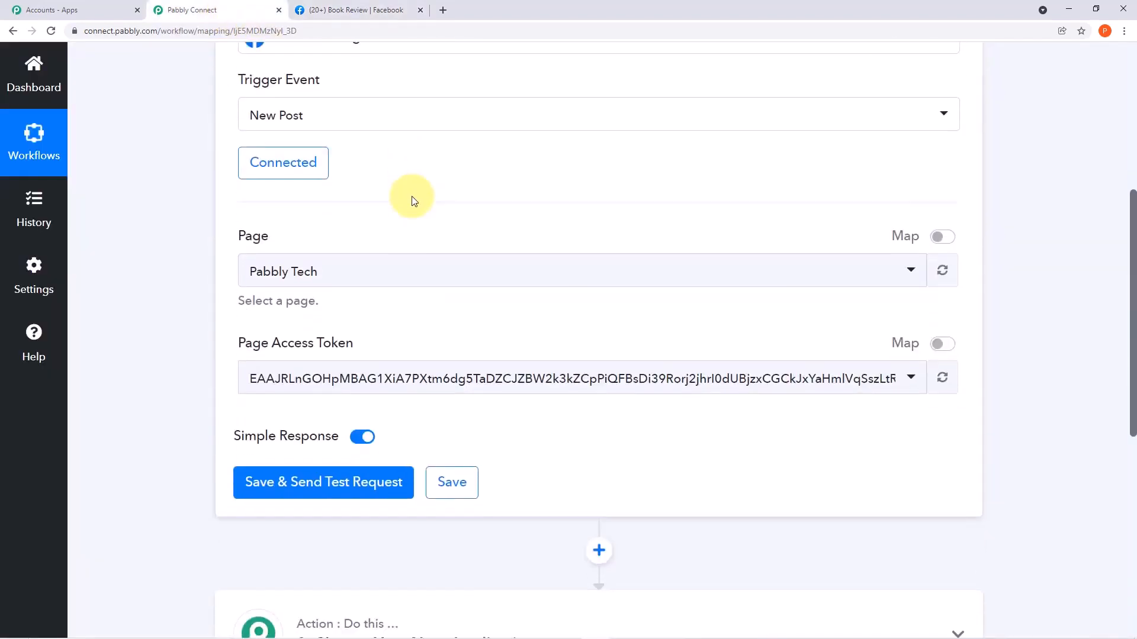
{"action": "scroll", "coordinate": [412, 201], "scroll_direction": "up", "scroll_amount": 2}
{"action": "scroll", "coordinate": [409, 332], "scroll_direction": "down", "scroll_amount": 1}
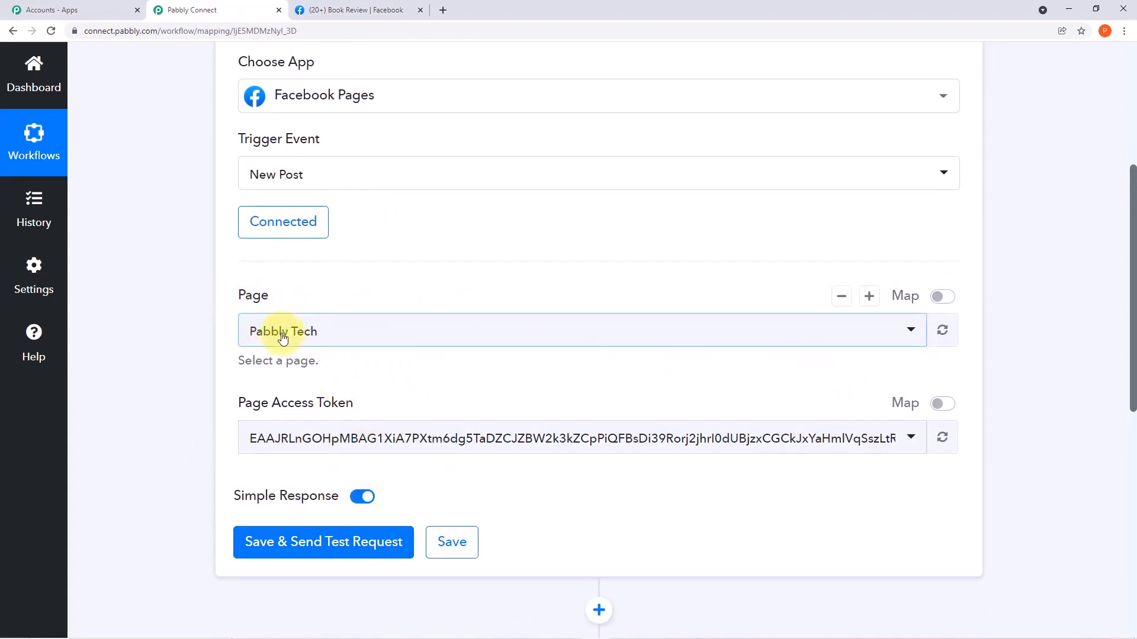
{"action": "left_click", "coordinate": [355, 10]}
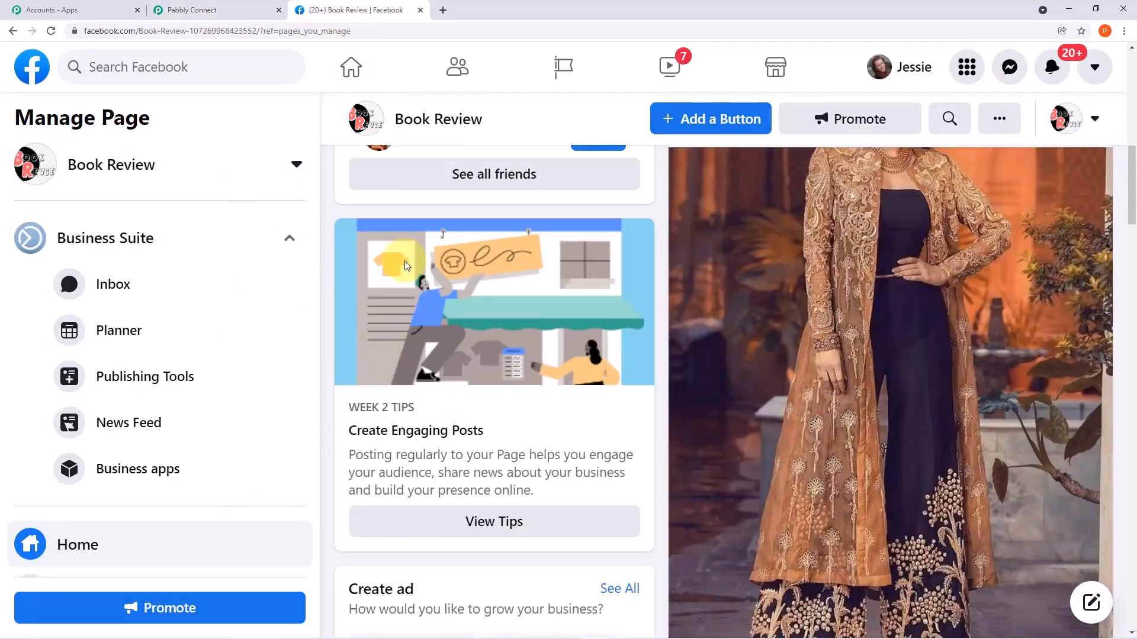
{"action": "scroll", "coordinate": [408, 267], "scroll_direction": "up", "scroll_amount": 3}
{"action": "scroll", "coordinate": [408, 266], "scroll_direction": "up", "scroll_amount": 4}
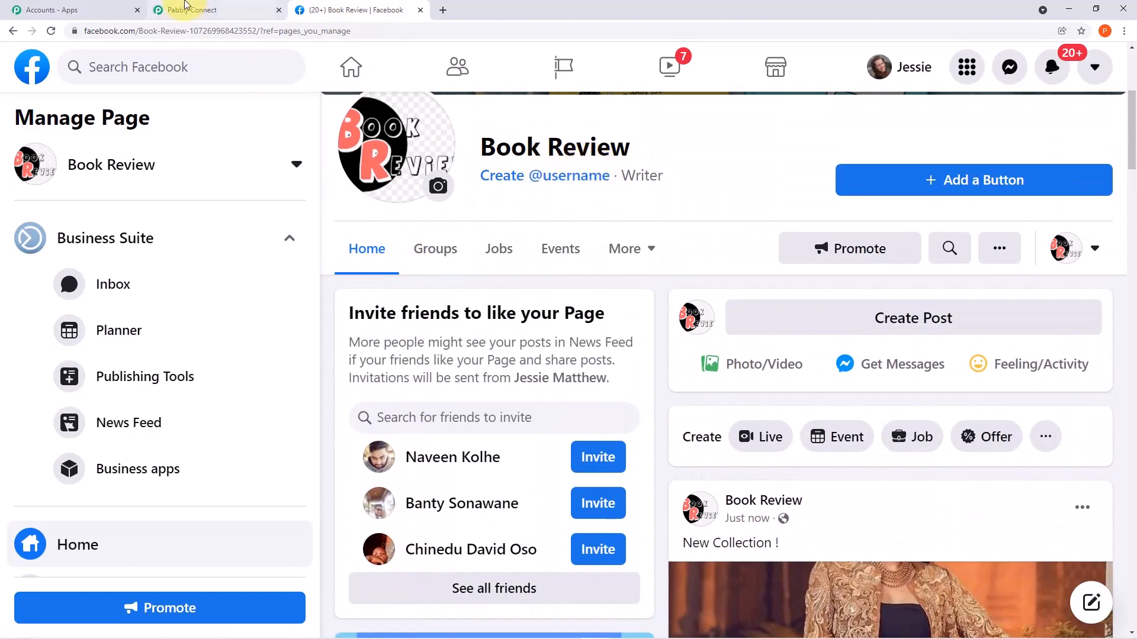
Switch to Pabbly Connect, set the trigger's page to Book Review, and save and send a test request
{"action": "left_click", "coordinate": [185, 8]}
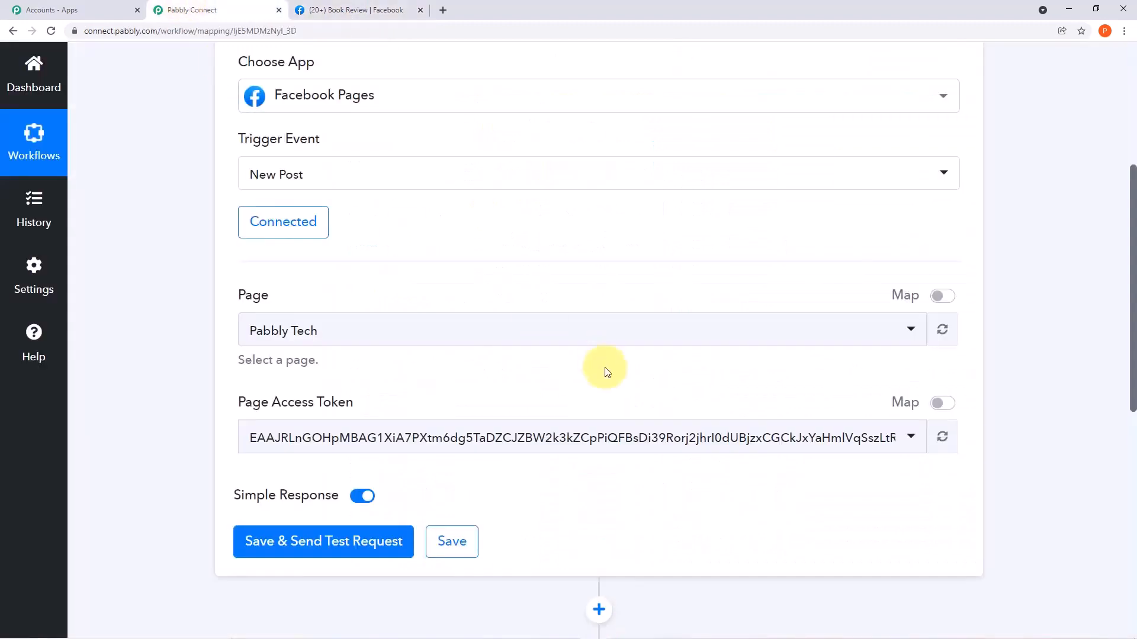
{"action": "left_click", "coordinate": [911, 331]}
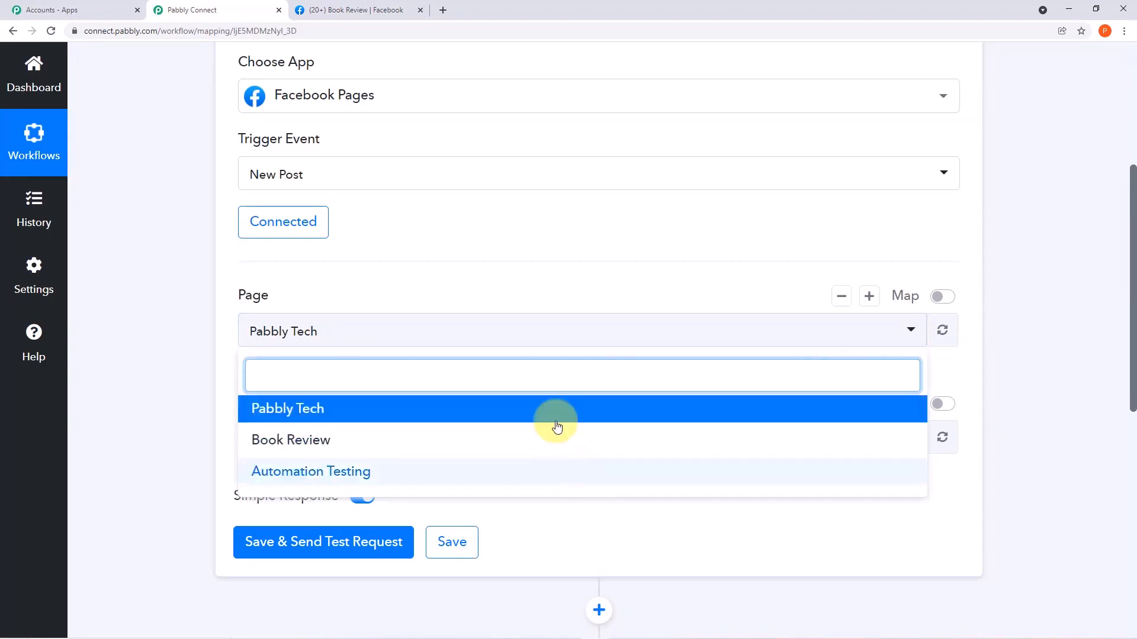
{"action": "left_click", "coordinate": [318, 438]}
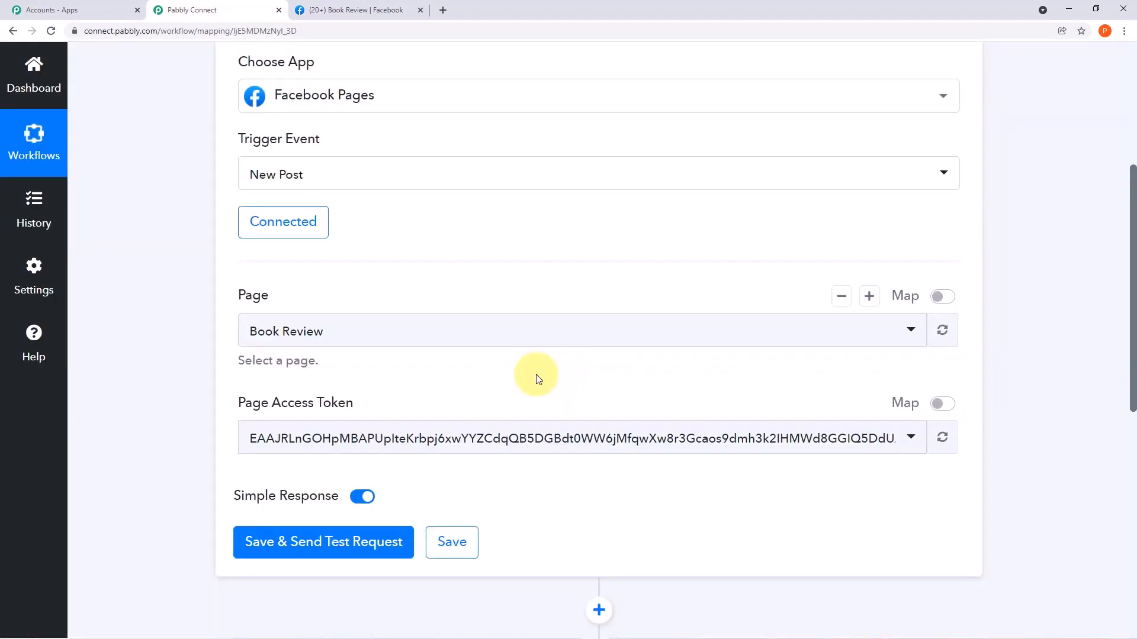
{"action": "scroll", "coordinate": [538, 379], "scroll_direction": "down", "scroll_amount": 1}
{"action": "left_click", "coordinate": [364, 484]}
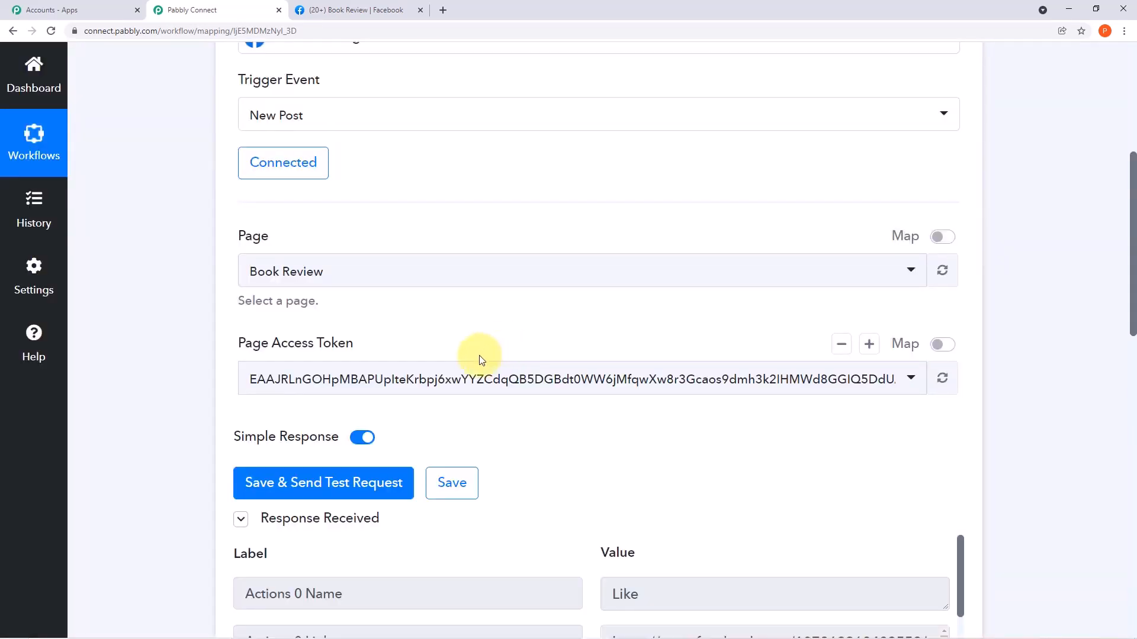
Examine the trigger's received response for the new post's message, creation time, page name and picture links
{"action": "scroll", "coordinate": [481, 359], "scroll_direction": "down", "scroll_amount": 6}
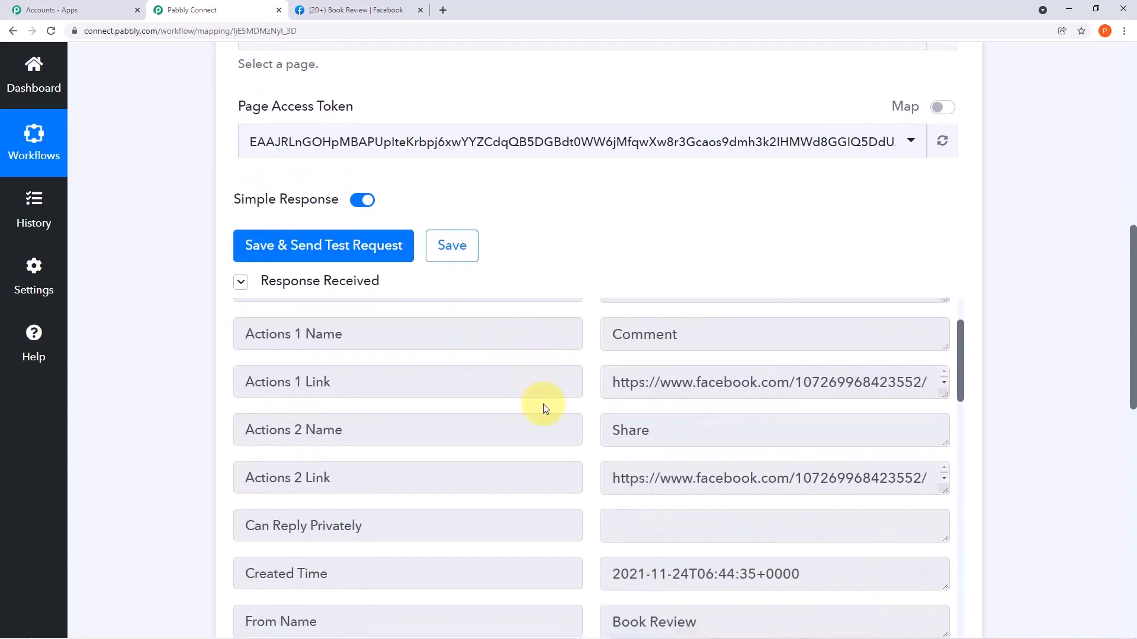
{"action": "scroll", "coordinate": [543, 407], "scroll_direction": "up", "scroll_amount": 3}
{"action": "scroll", "coordinate": [1001, 401], "scroll_direction": "down", "scroll_amount": 4}
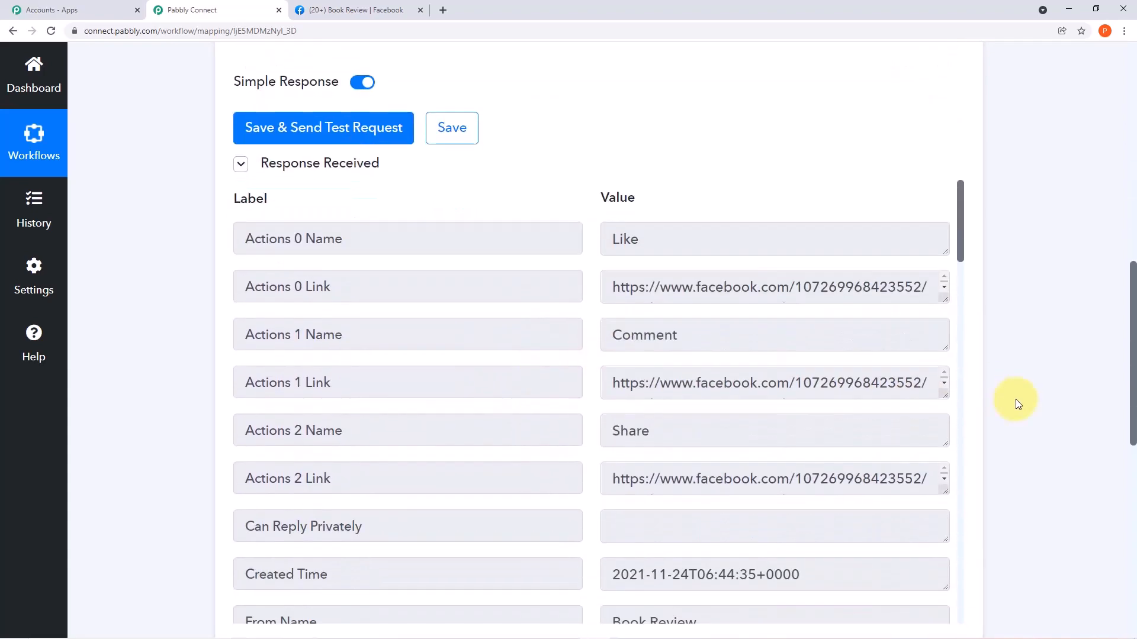
{"action": "scroll", "coordinate": [799, 331], "scroll_direction": "down", "scroll_amount": 3}
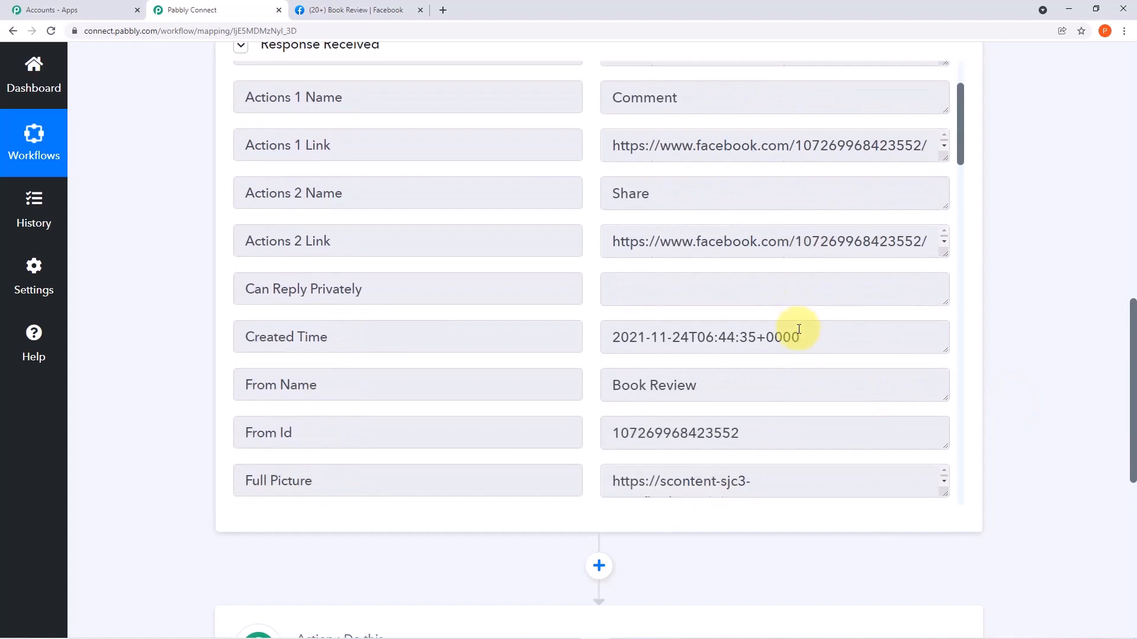
{"action": "scroll", "coordinate": [799, 329], "scroll_direction": "down", "scroll_amount": 8}
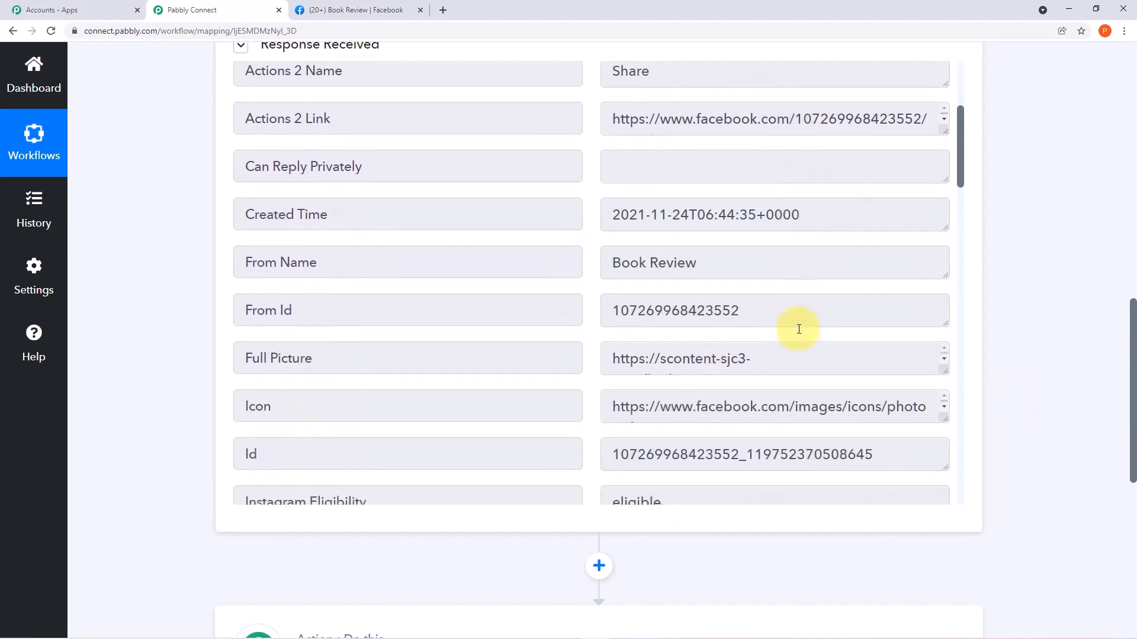
{"action": "scroll", "coordinate": [798, 329], "scroll_direction": "down", "scroll_amount": 10}
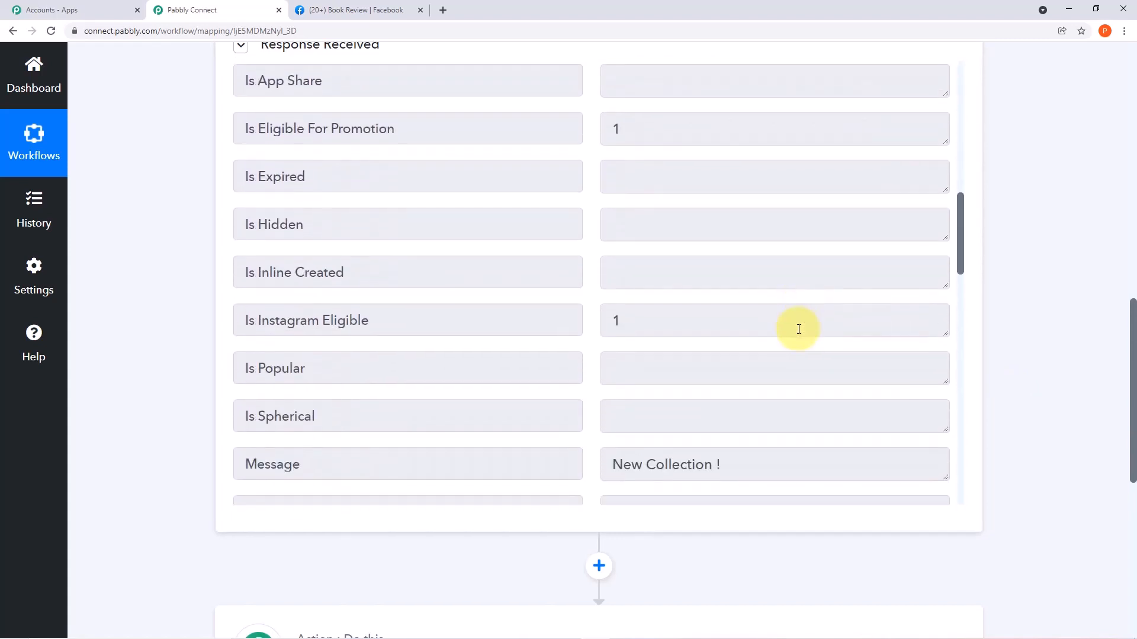
{"action": "scroll", "coordinate": [799, 329], "scroll_direction": "down", "scroll_amount": 9}
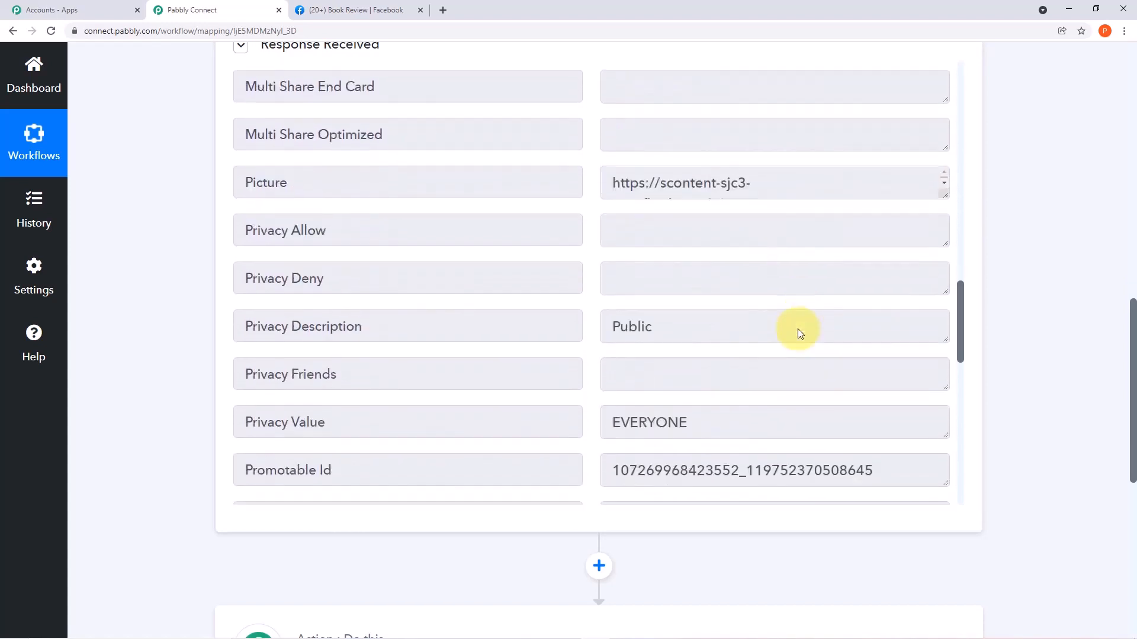
{"action": "scroll", "coordinate": [799, 329], "scroll_direction": "down", "scroll_amount": 10}
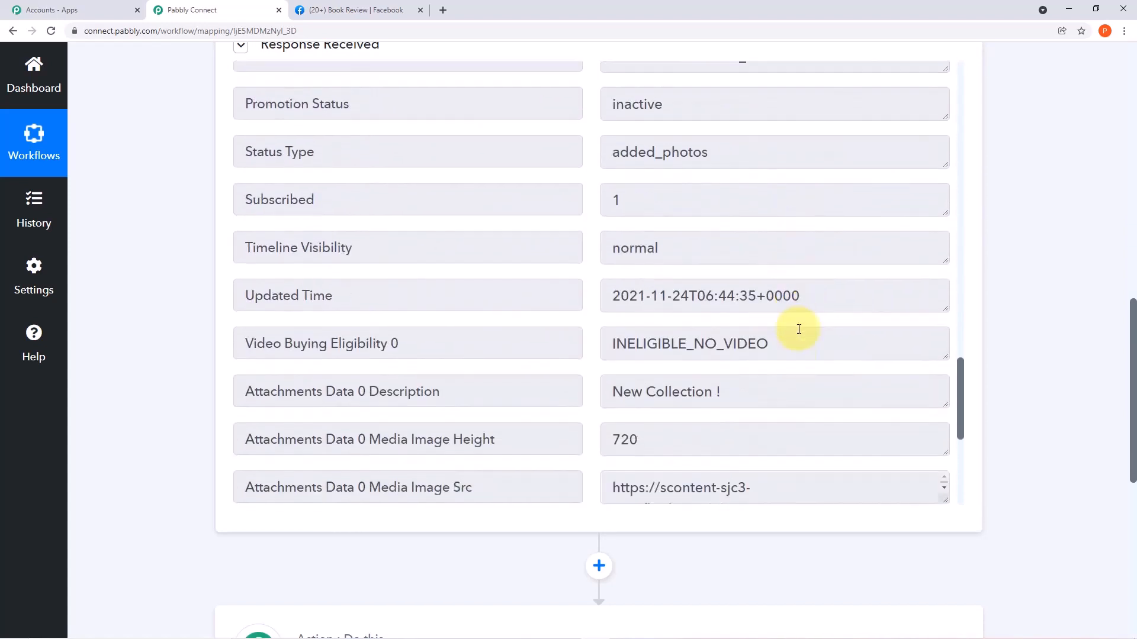
{"action": "scroll", "coordinate": [798, 330], "scroll_direction": "down", "scroll_amount": 3}
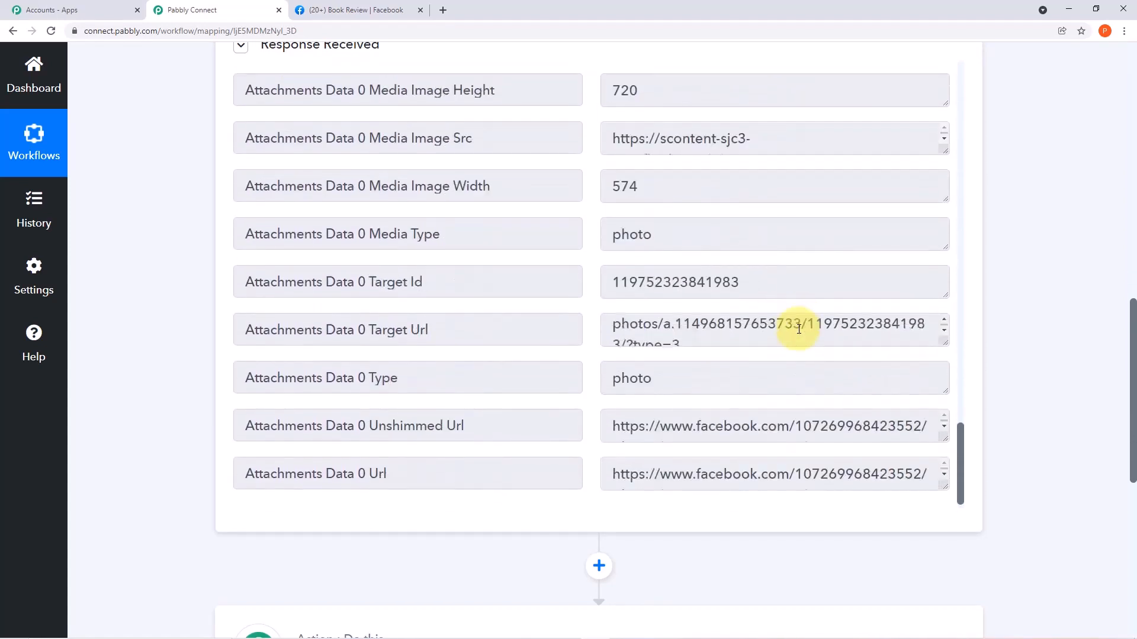
{"action": "scroll", "coordinate": [572, 276], "scroll_direction": "up", "scroll_amount": 20}
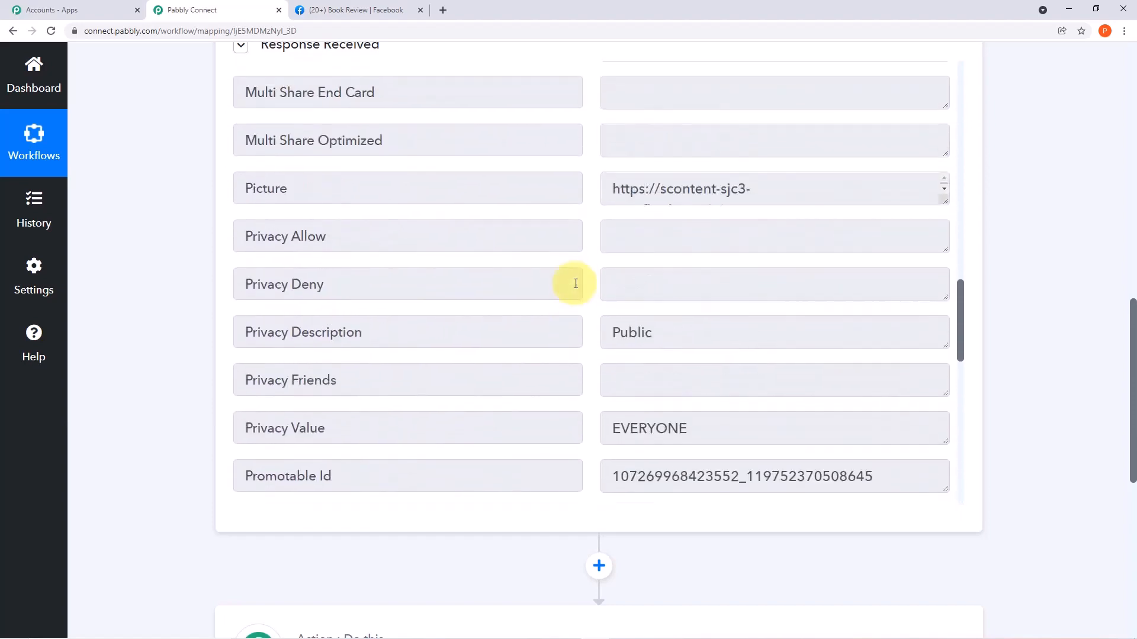
{"action": "scroll", "coordinate": [575, 284], "scroll_direction": "up", "scroll_amount": 13}
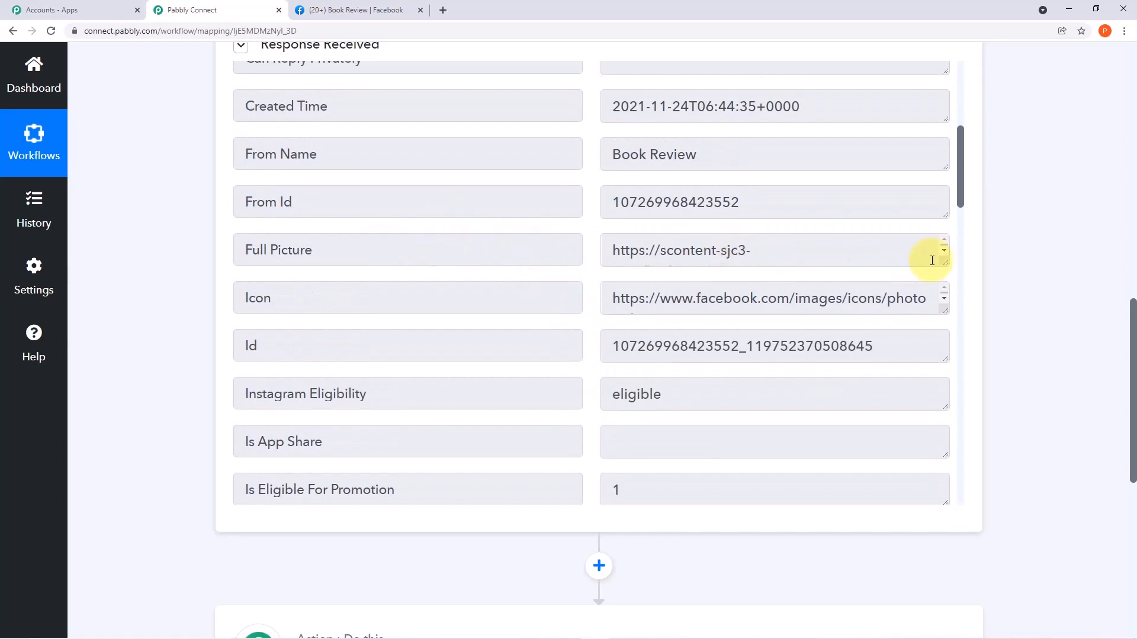
Open the response's Full Picture link in a new browser tab, view the post's image, and close that tab
{"action": "left_click_drag", "start_coordinate": [945, 264], "coordinate": [983, 441]}
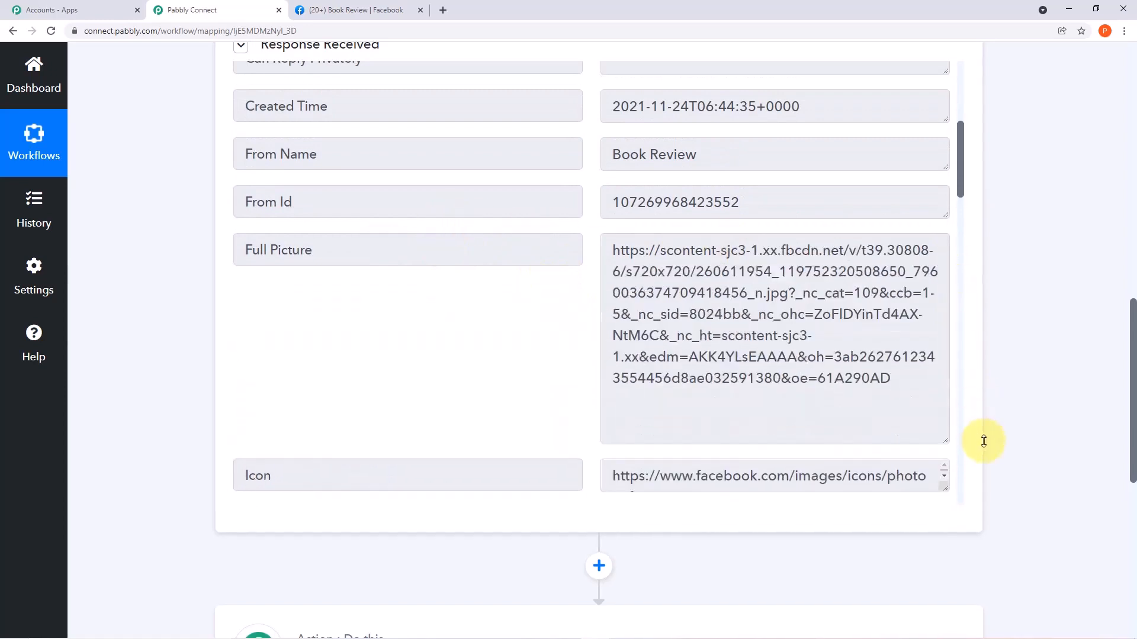
{"action": "left_click_drag", "start_coordinate": [919, 381], "coordinate": [608, 219]}
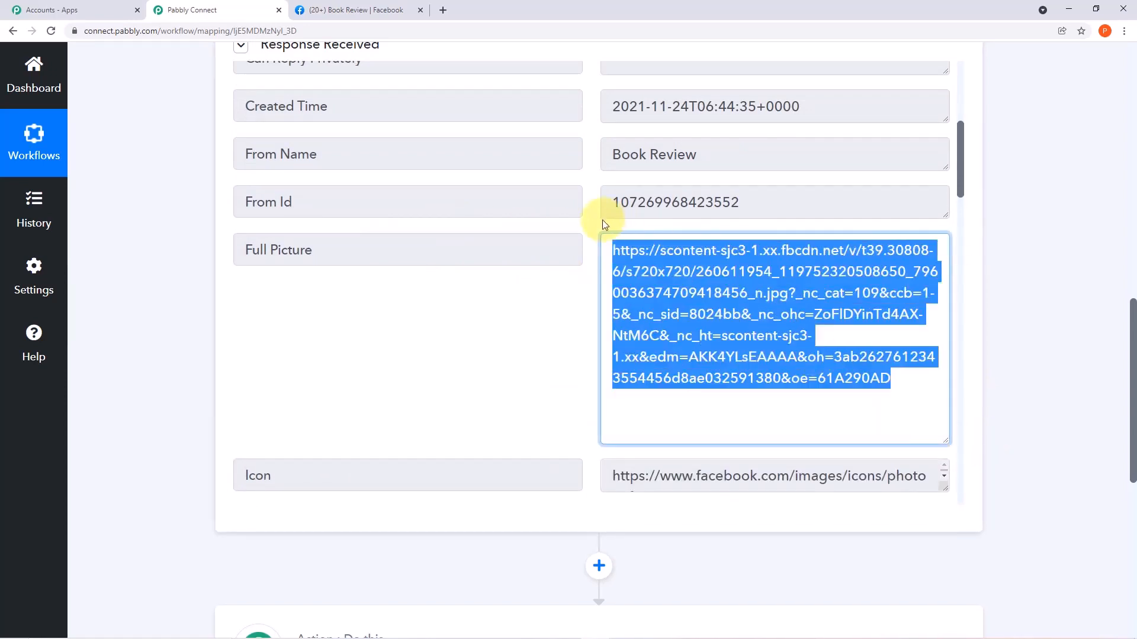
{"action": "left_click", "coordinate": [443, 10]}
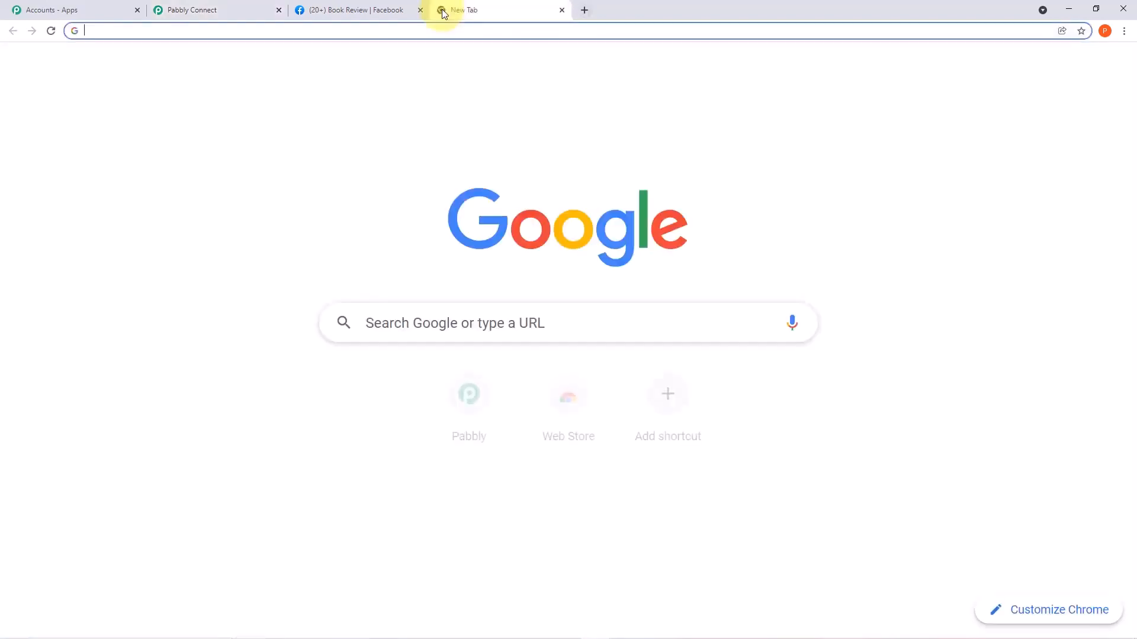
{"action": "left_click", "coordinate": [444, 31]}
{"action": "key", "text": "ctrl+v"}
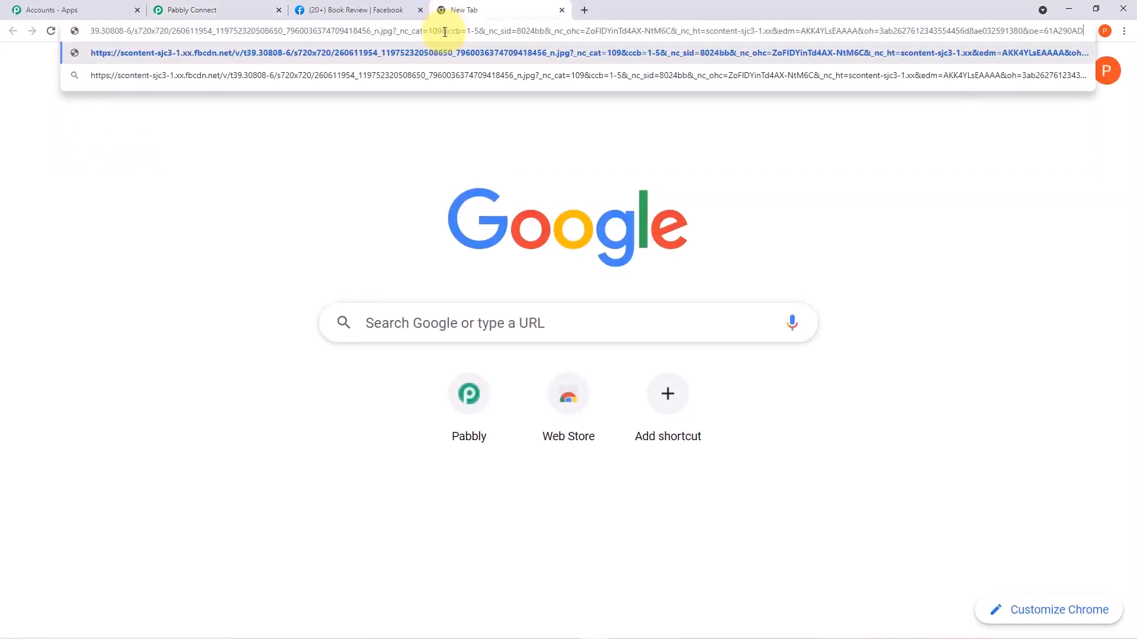
{"action": "key", "text": "Return"}
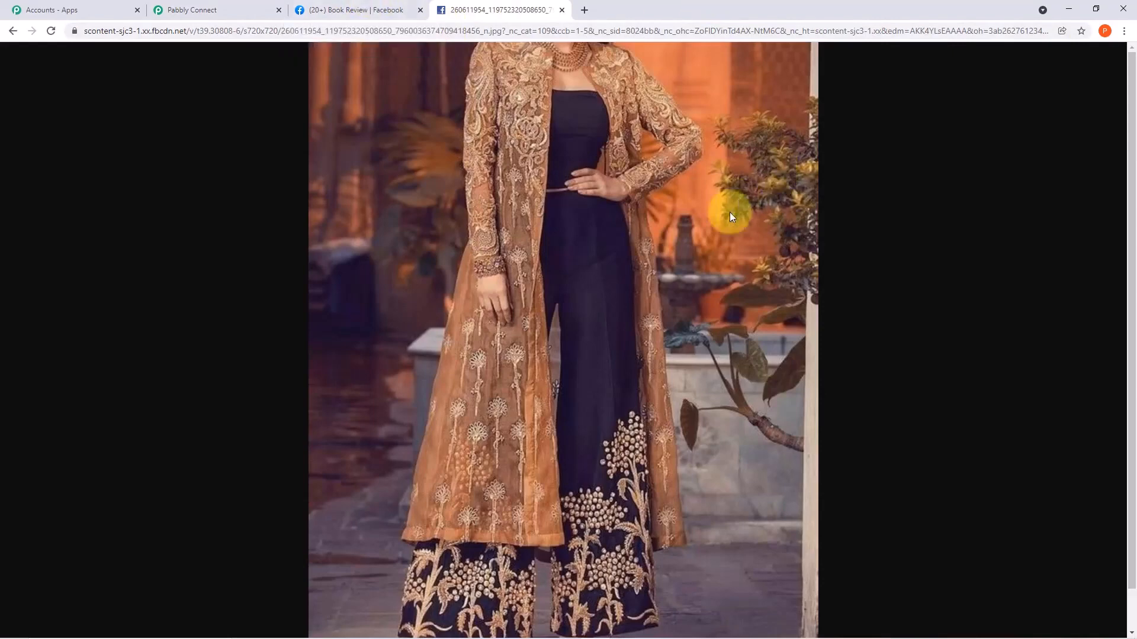
{"action": "left_click", "coordinate": [564, 11]}
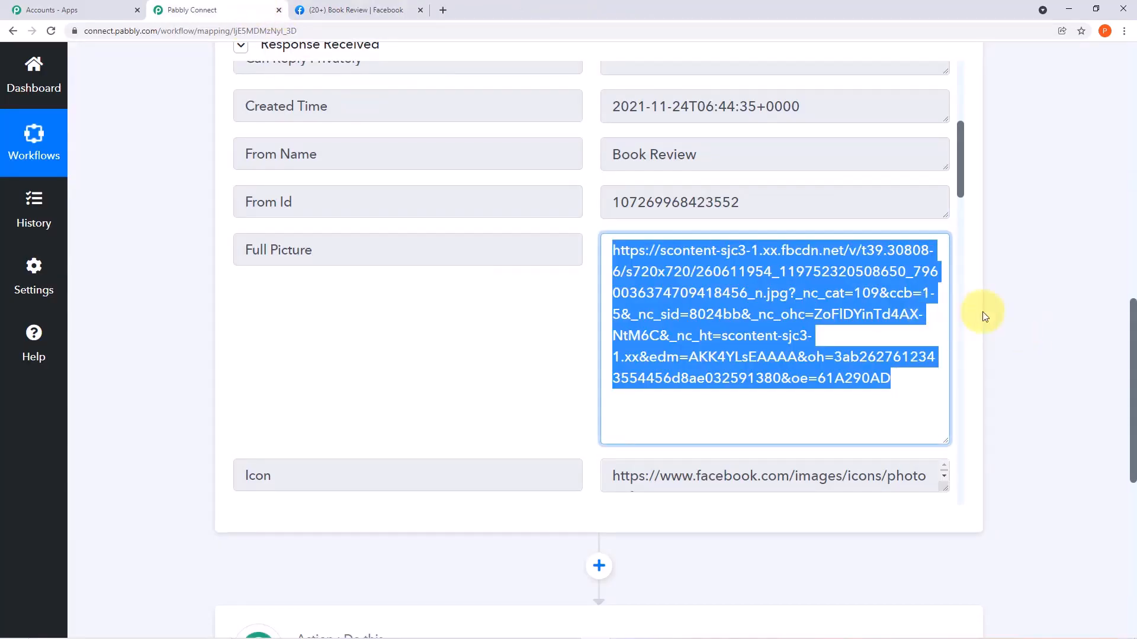
{"action": "left_click", "coordinate": [1044, 317]}
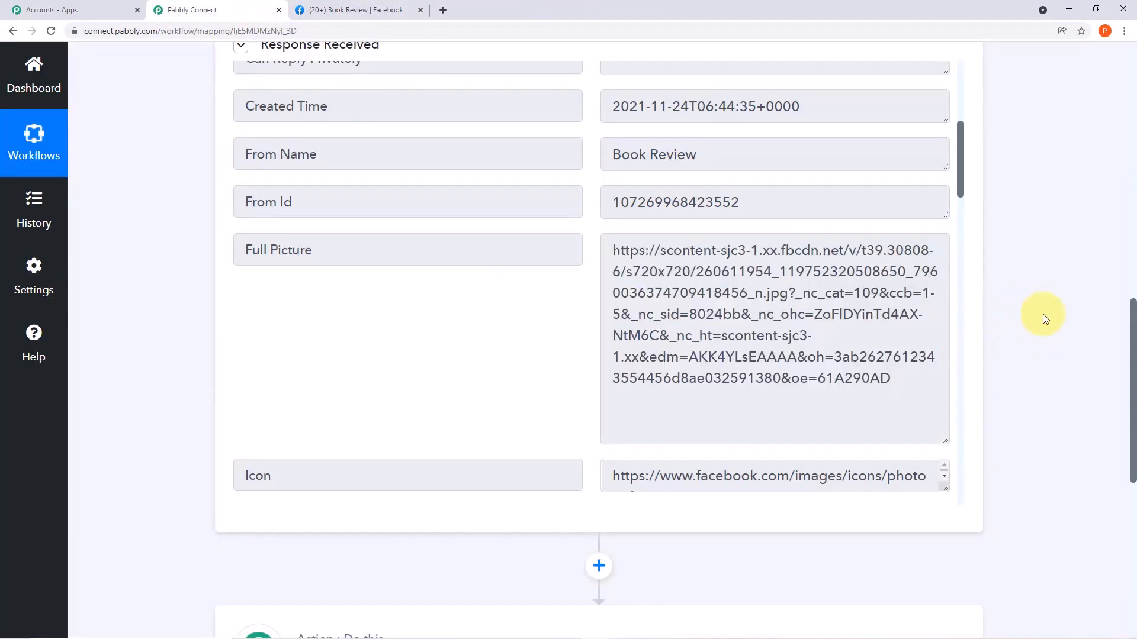
Choose Google My Business as the app for the workflow's action step after the Facebook Pages trigger
{"action": "scroll", "coordinate": [1042, 314], "scroll_direction": "up", "scroll_amount": 10}
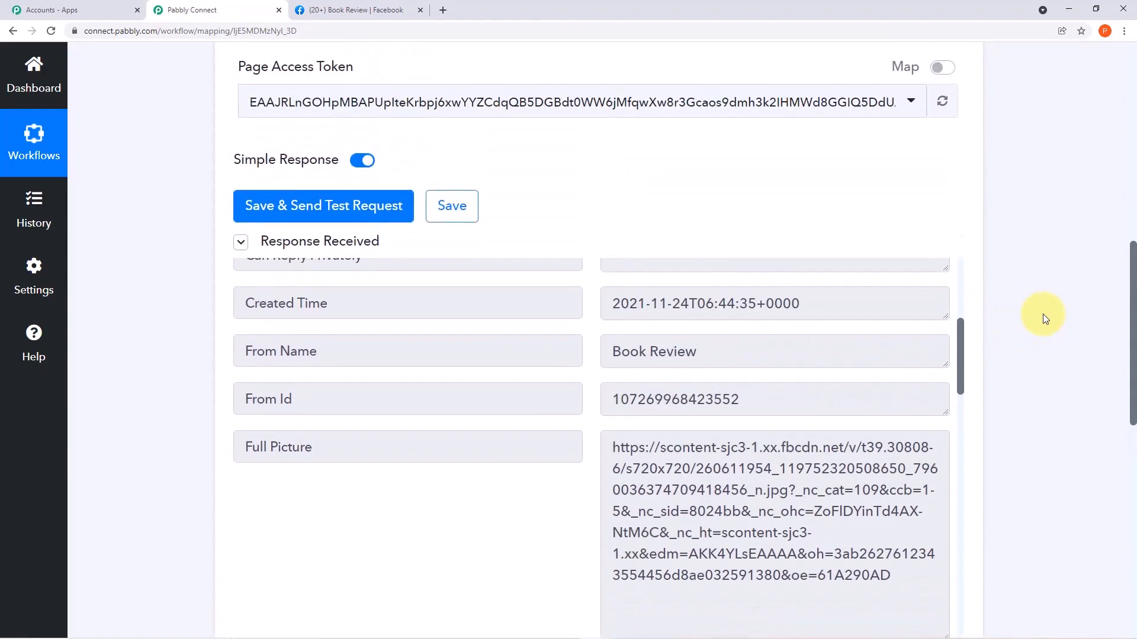
{"action": "scroll", "coordinate": [1043, 313], "scroll_direction": "up", "scroll_amount": 2}
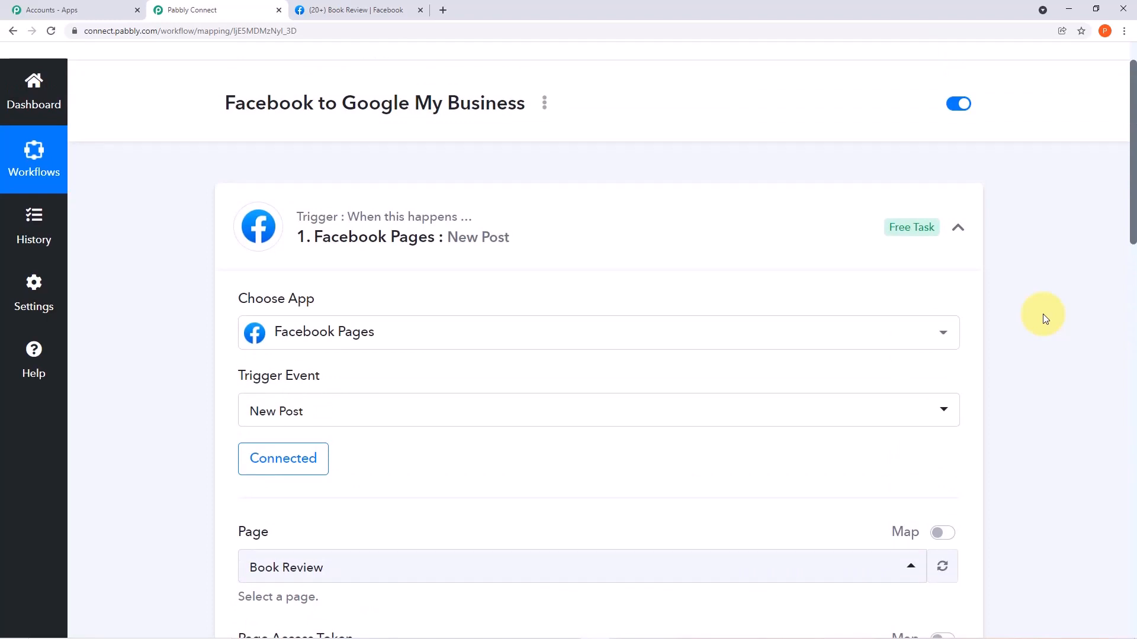
{"action": "scroll", "coordinate": [1043, 316], "scroll_direction": "down", "scroll_amount": 5}
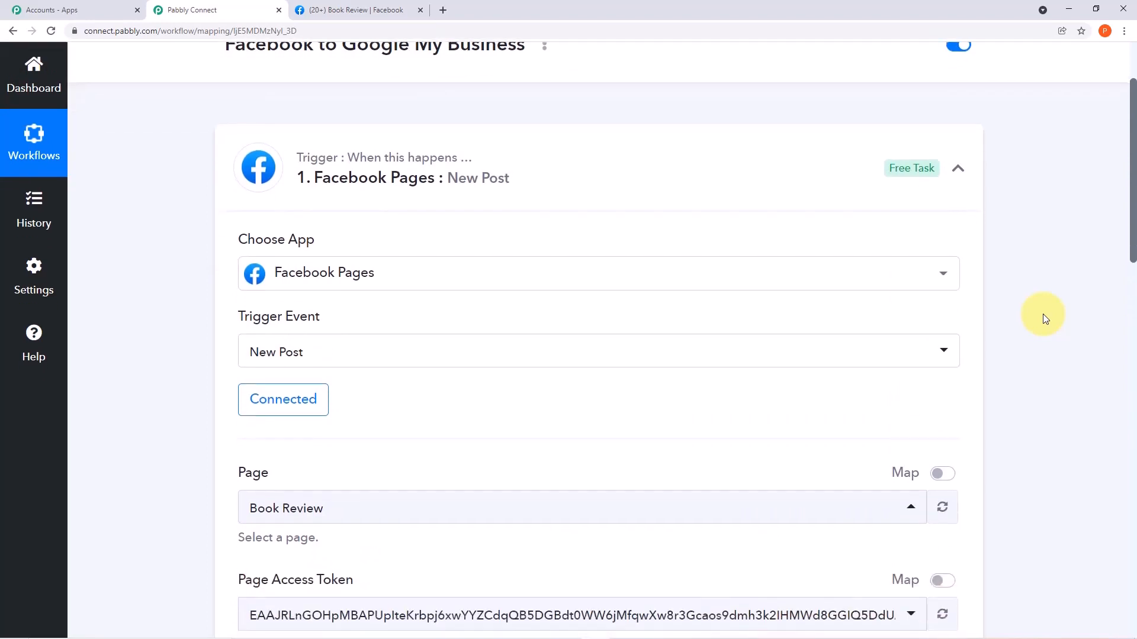
{"action": "scroll", "coordinate": [1043, 313], "scroll_direction": "down", "scroll_amount": 9}
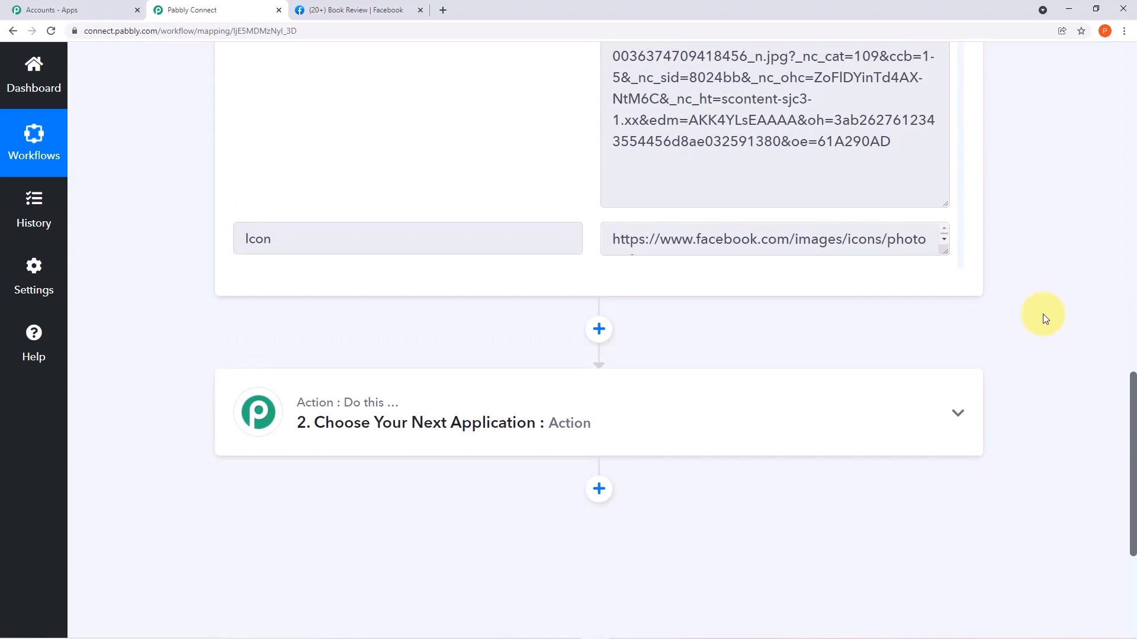
{"action": "scroll", "coordinate": [1042, 314], "scroll_direction": "up", "scroll_amount": 2}
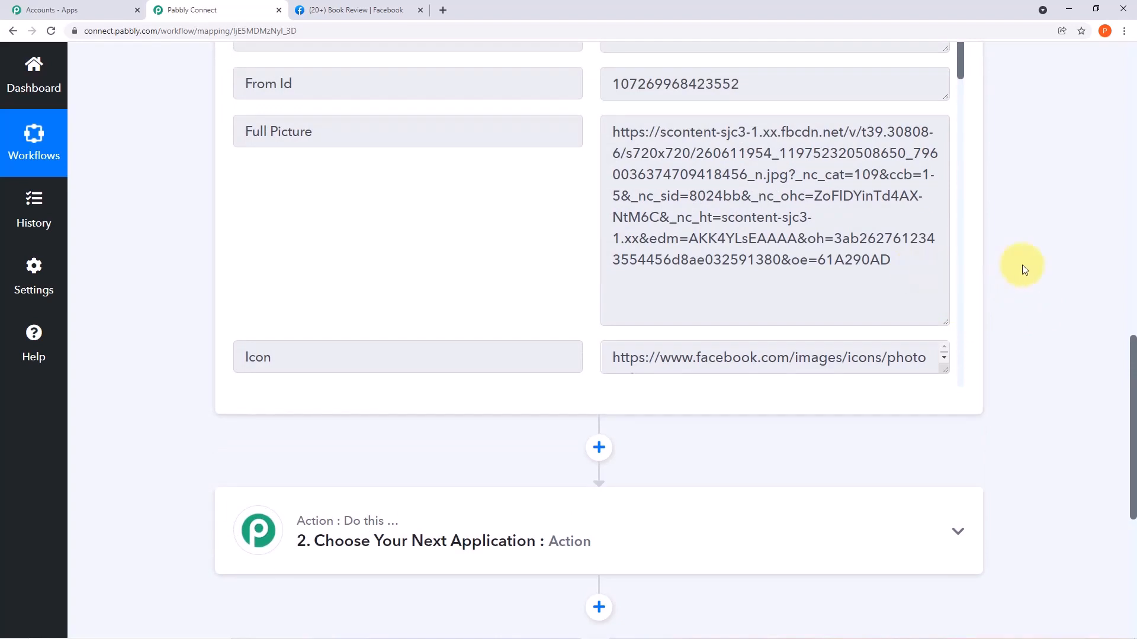
{"action": "scroll", "coordinate": [1039, 298], "scroll_direction": "down", "scroll_amount": 5}
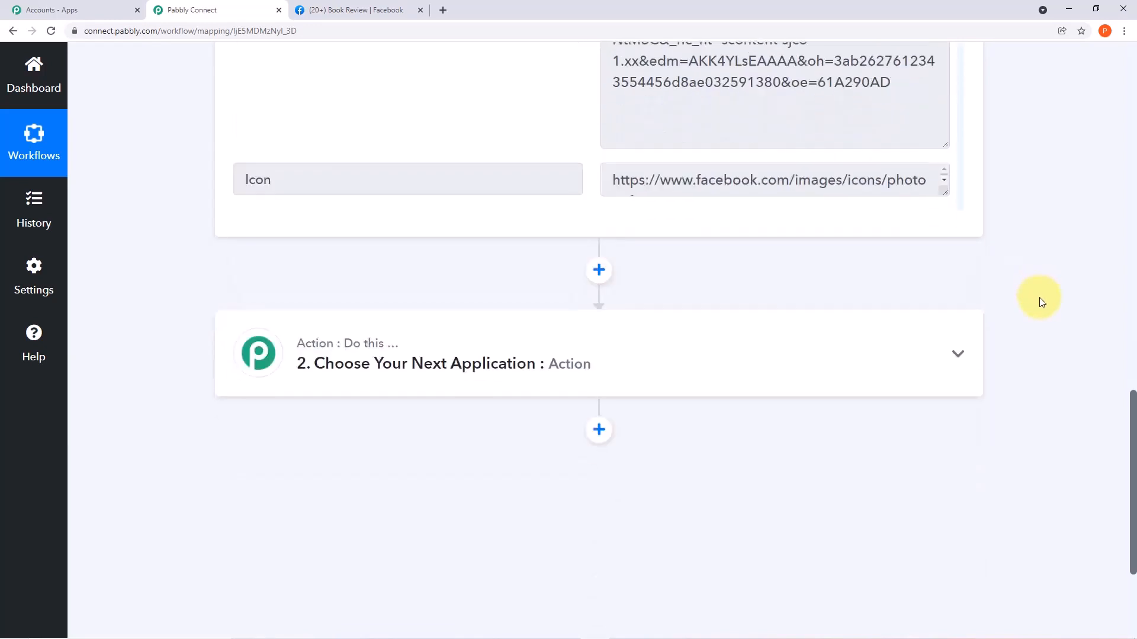
{"action": "left_click", "coordinate": [735, 261]}
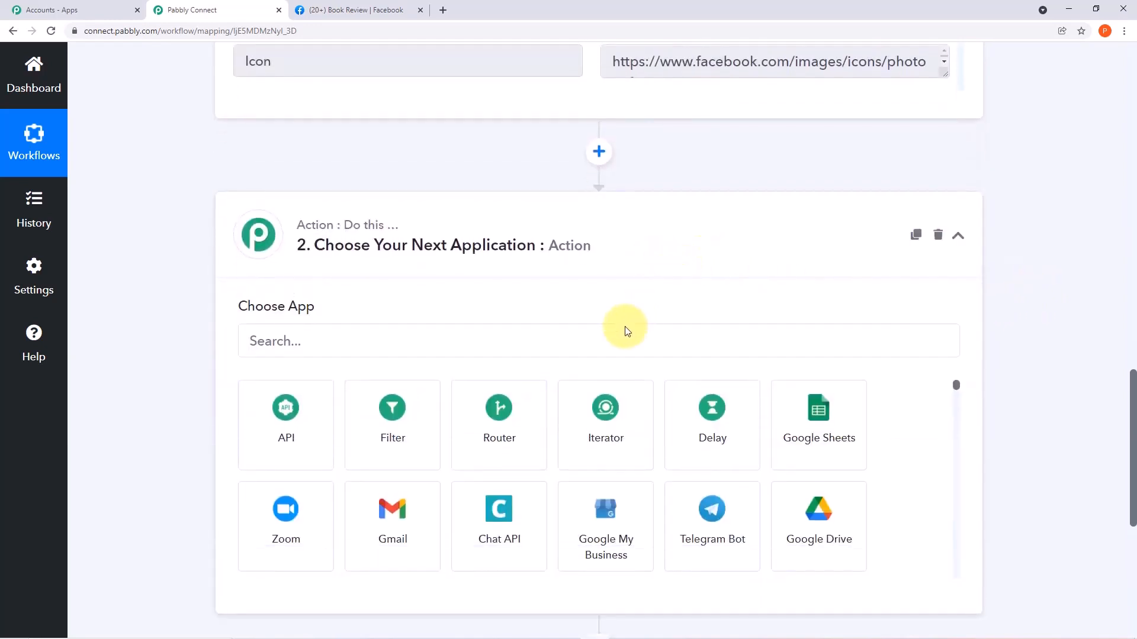
{"action": "left_click", "coordinate": [602, 346]}
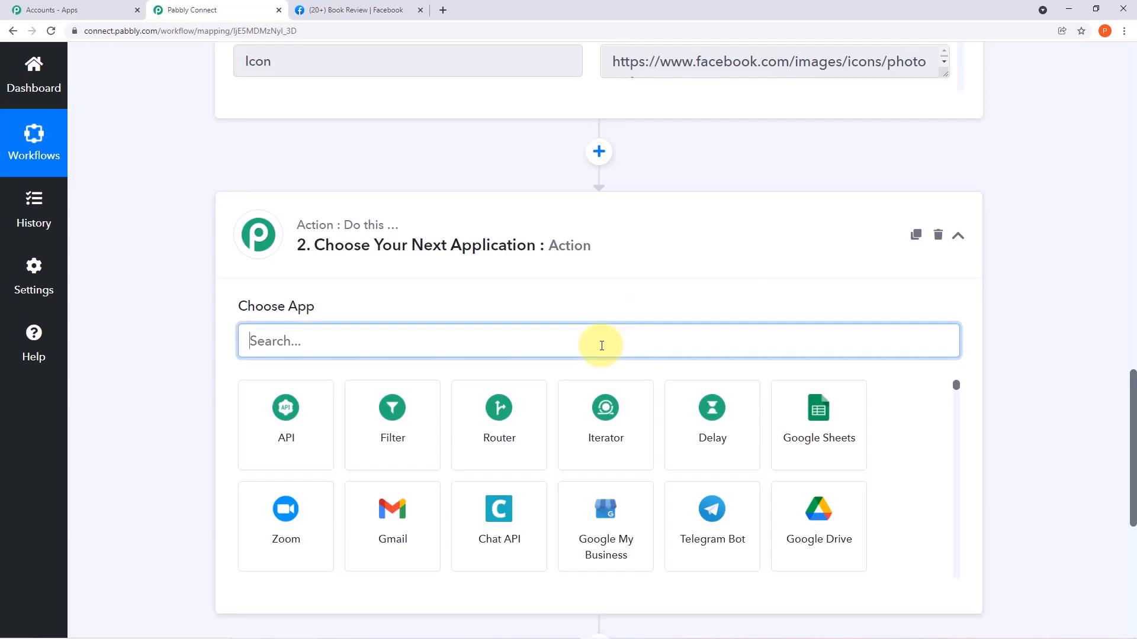
{"action": "type", "text": "goog"}
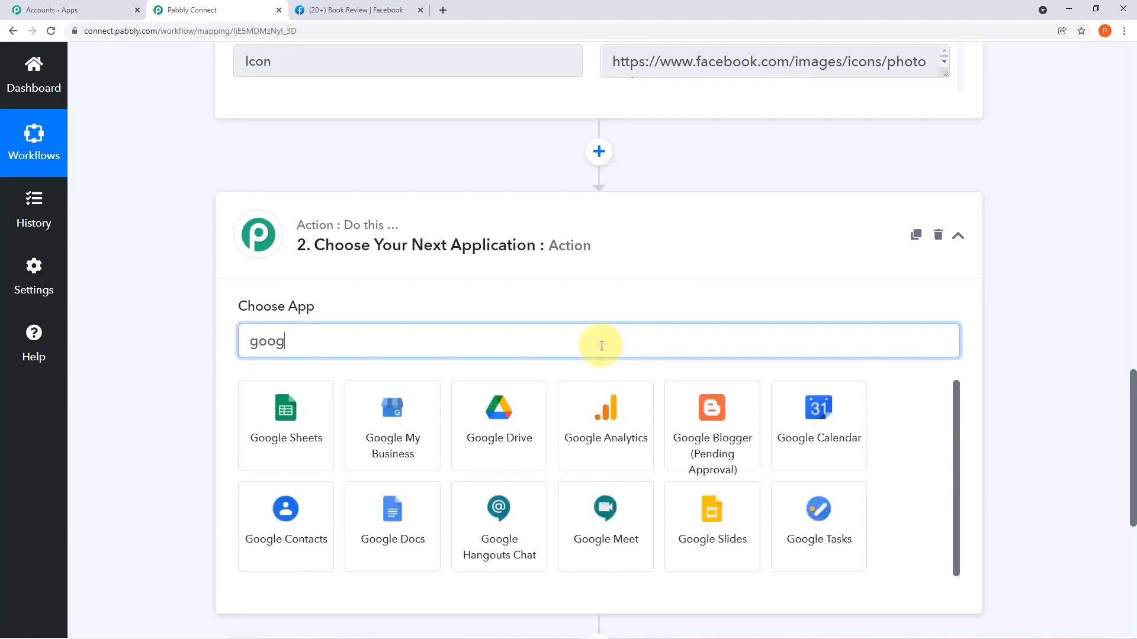
{"action": "type", "text": "le my b"}
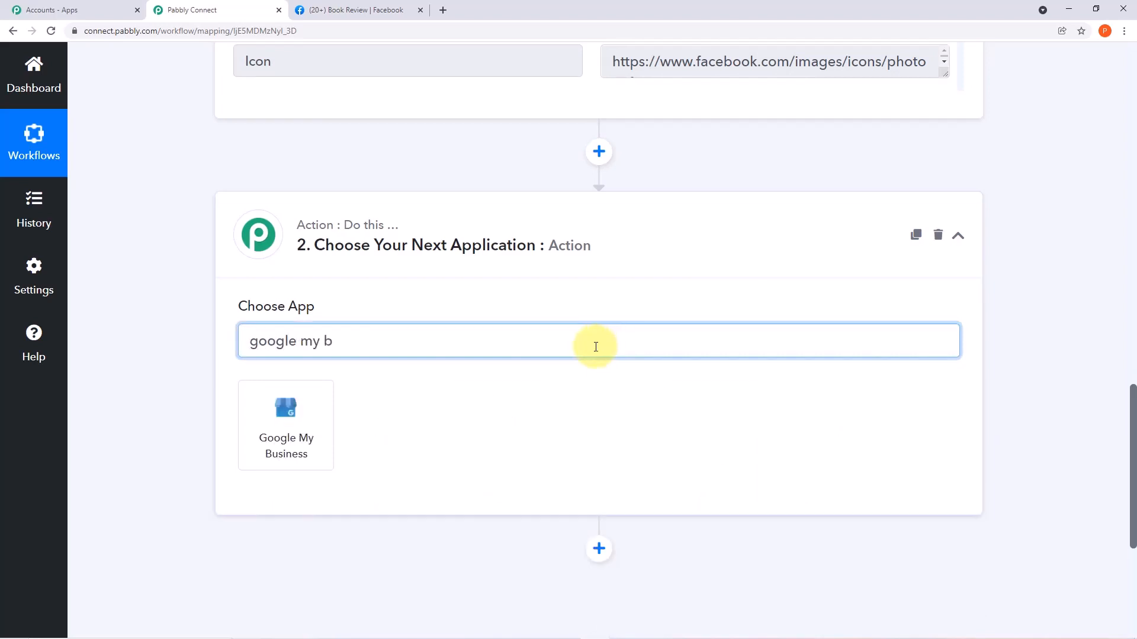
{"action": "left_click", "coordinate": [300, 438]}
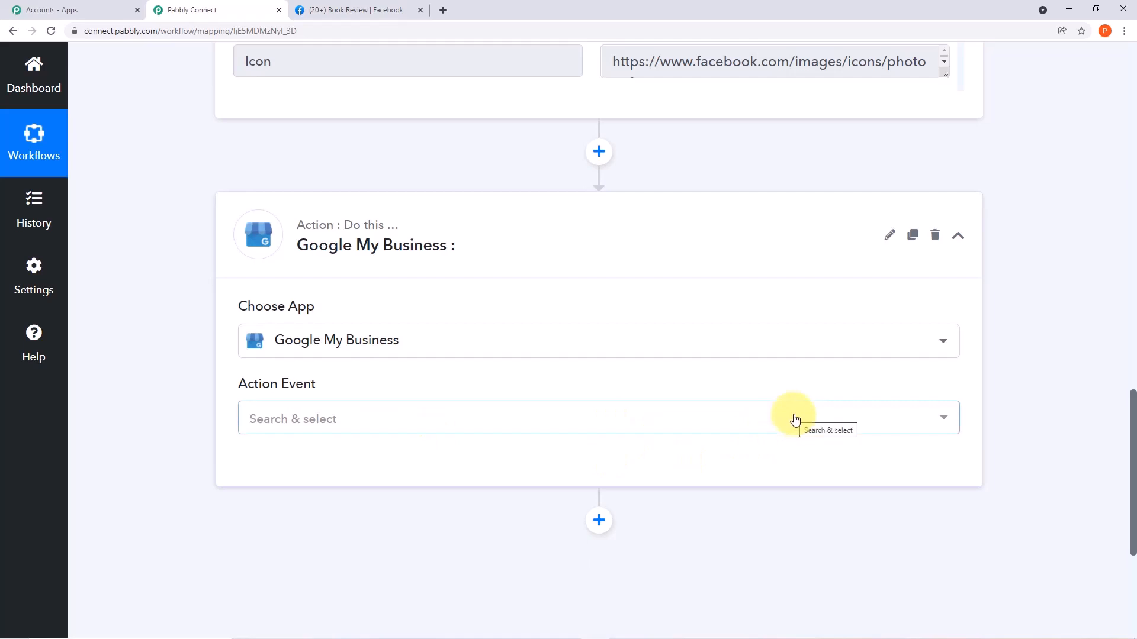
Set the Google My Business action event to Upload Media Photo
{"action": "left_click", "coordinate": [943, 423]}
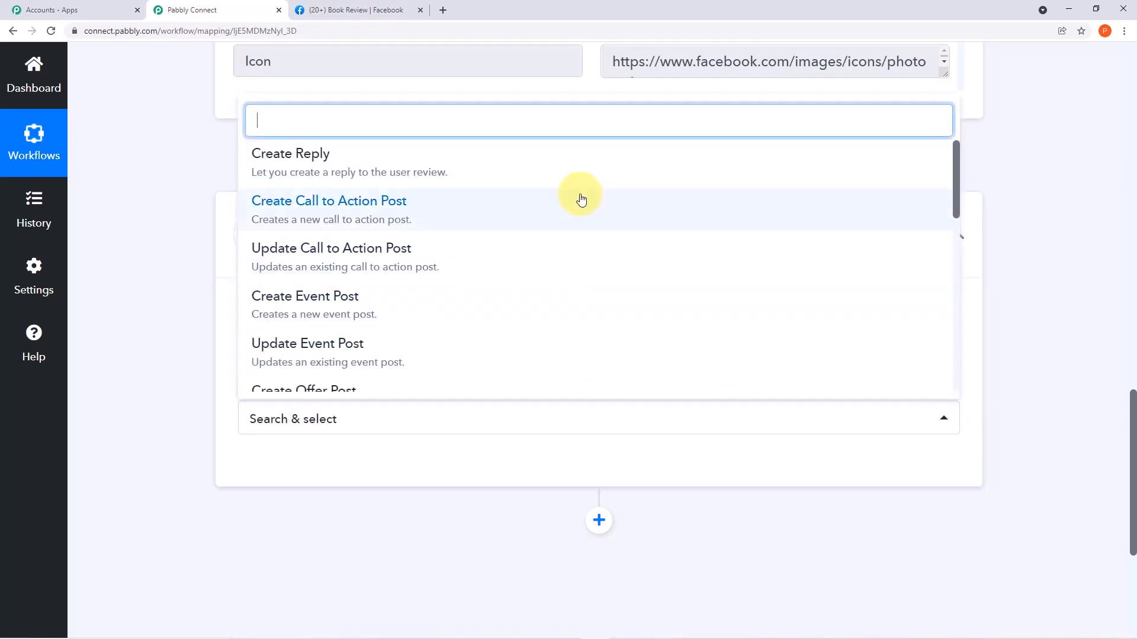
{"action": "scroll", "coordinate": [601, 284], "scroll_direction": "down", "scroll_amount": 3}
{"action": "scroll", "coordinate": [601, 284], "scroll_direction": "down", "scroll_amount": 3}
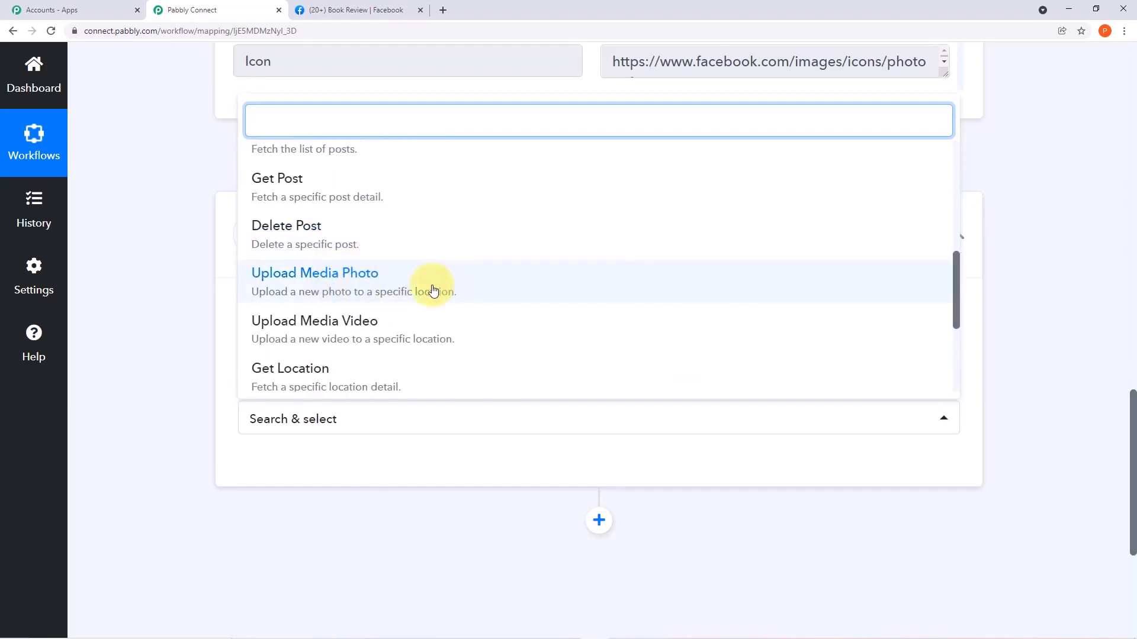
{"action": "left_click", "coordinate": [432, 291]}
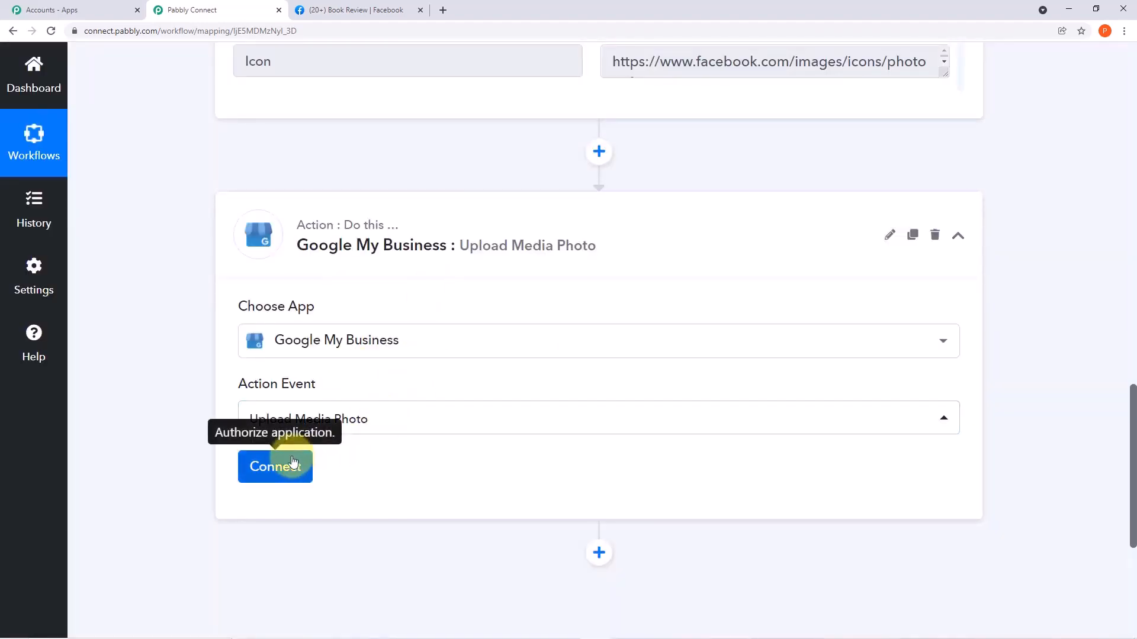
Add a new Google My Business connection and authorize Pabbly's access with the business Google account
{"action": "left_click", "coordinate": [291, 472]}
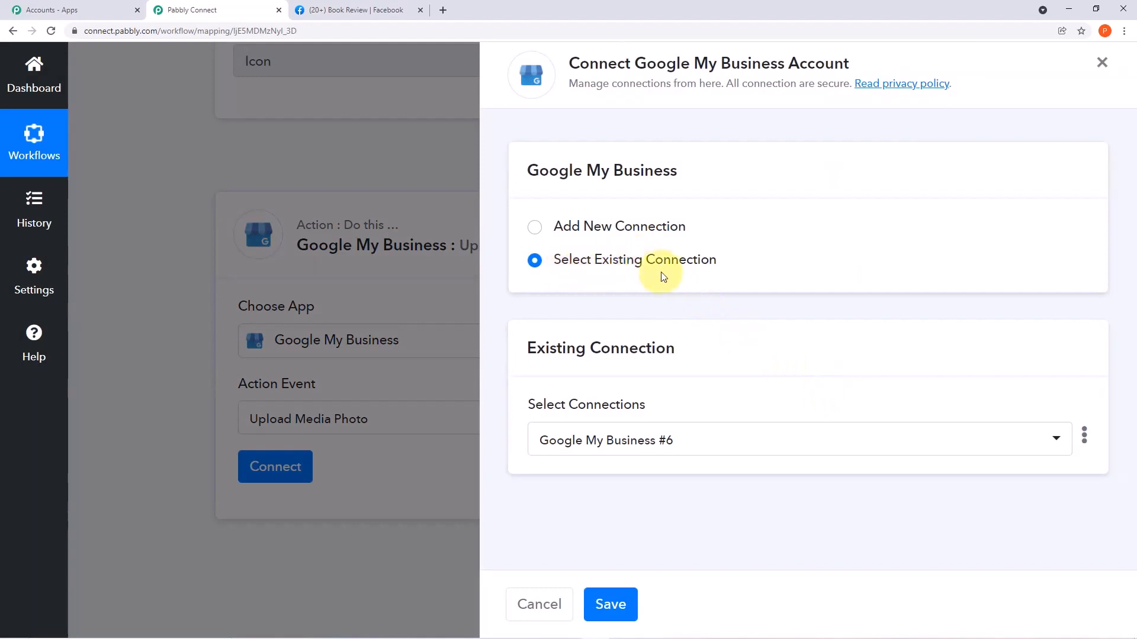
{"action": "left_click", "coordinate": [533, 228]}
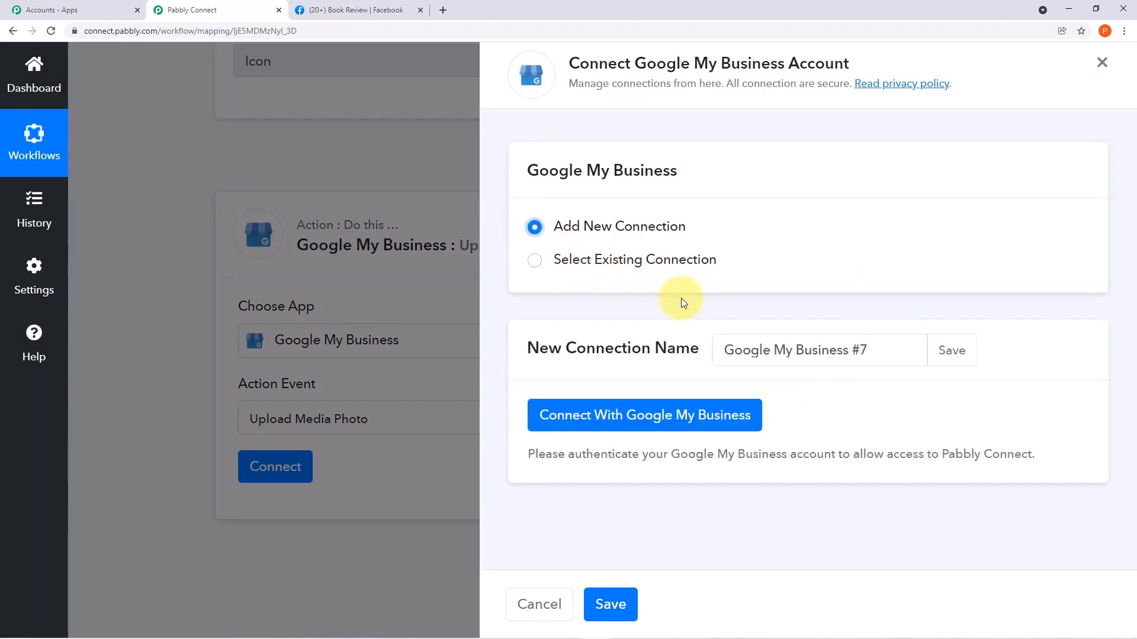
{"action": "left_click", "coordinate": [654, 416]}
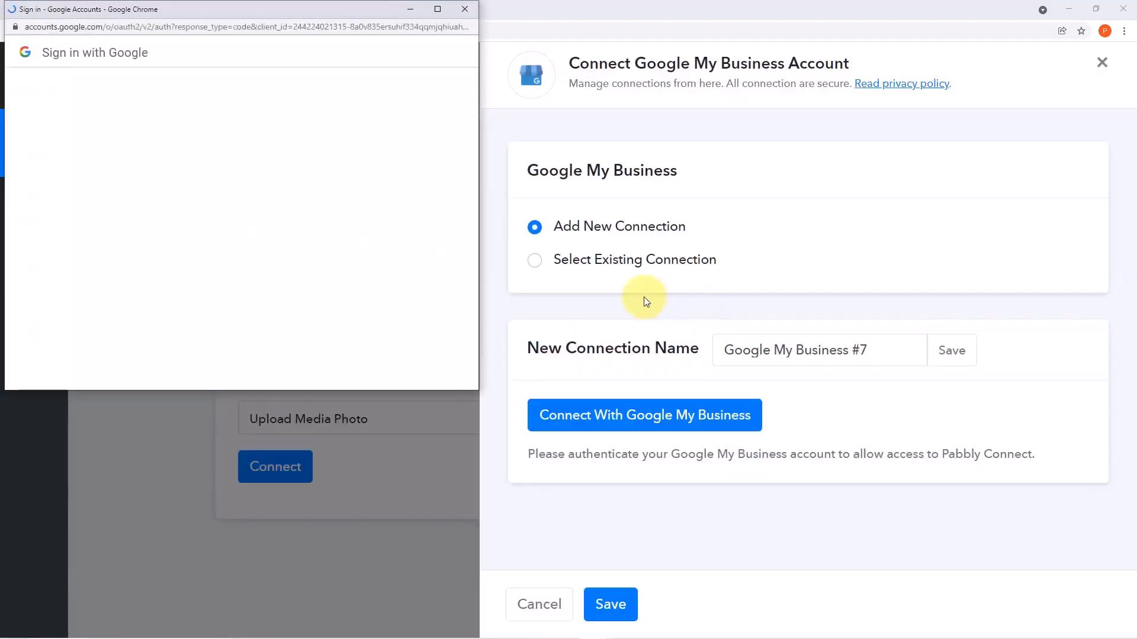
{"action": "left_click", "coordinate": [242, 210]}
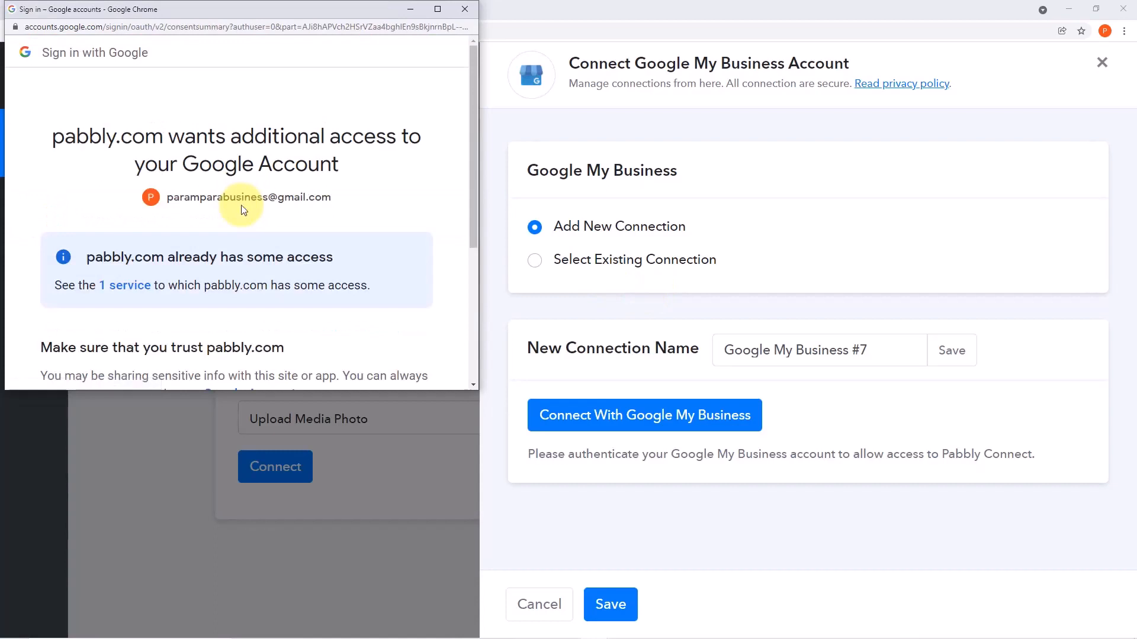
{"action": "scroll", "coordinate": [241, 211], "scroll_direction": "down", "scroll_amount": 3}
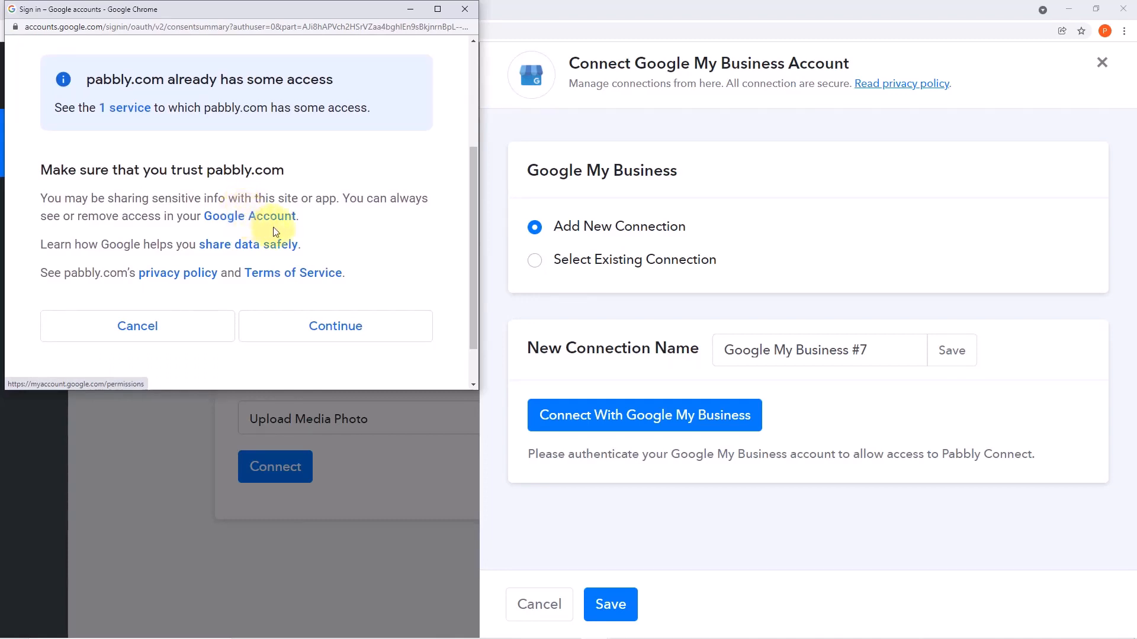
{"action": "left_click", "coordinate": [333, 323]}
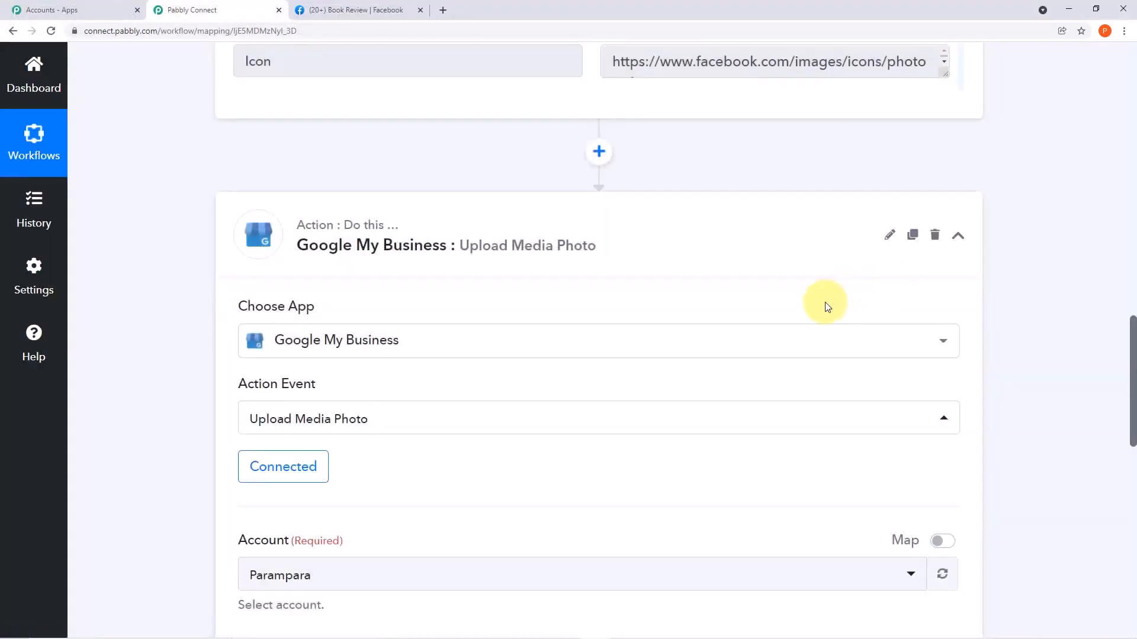
Examine the upload action's Account, Location, Source URL and Association Category fields against the Full Picture link in the trigger's response
{"action": "scroll", "coordinate": [825, 305], "scroll_direction": "down", "scroll_amount": 5}
{"action": "scroll", "coordinate": [799, 306], "scroll_direction": "down", "scroll_amount": 1}
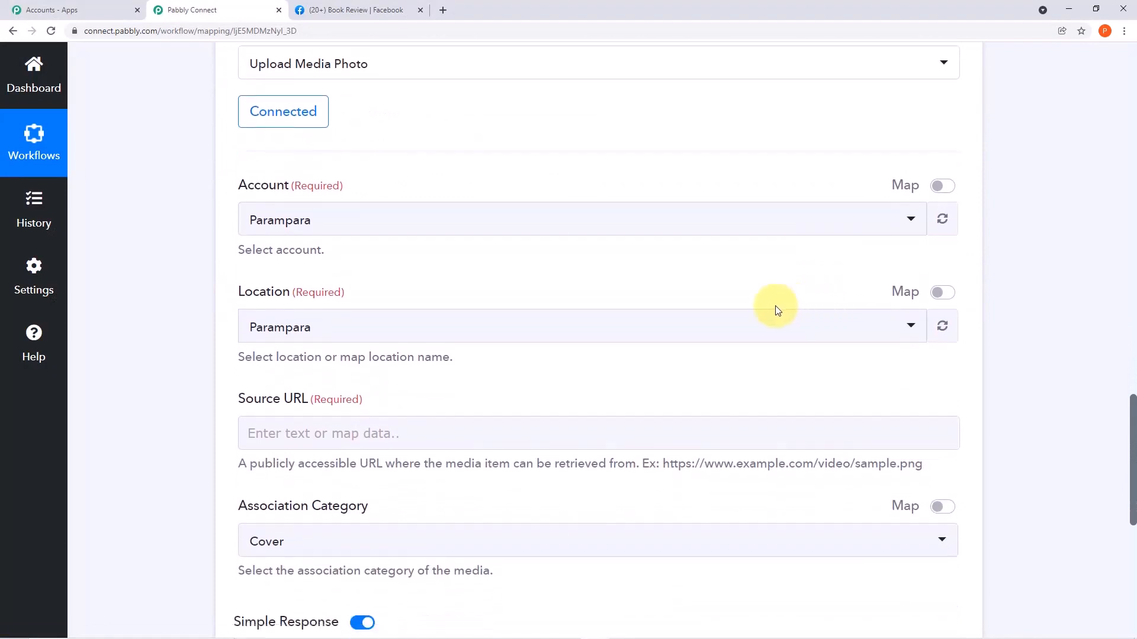
{"action": "scroll", "coordinate": [651, 302], "scroll_direction": "up", "scroll_amount": 1}
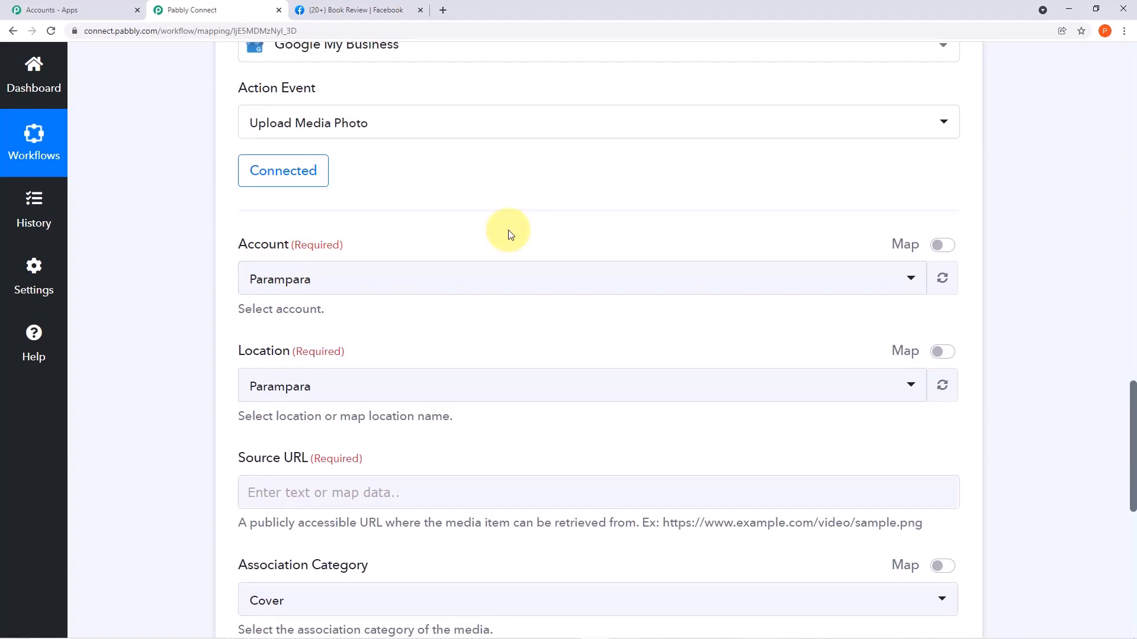
{"action": "scroll", "coordinate": [508, 235], "scroll_direction": "down", "scroll_amount": 2}
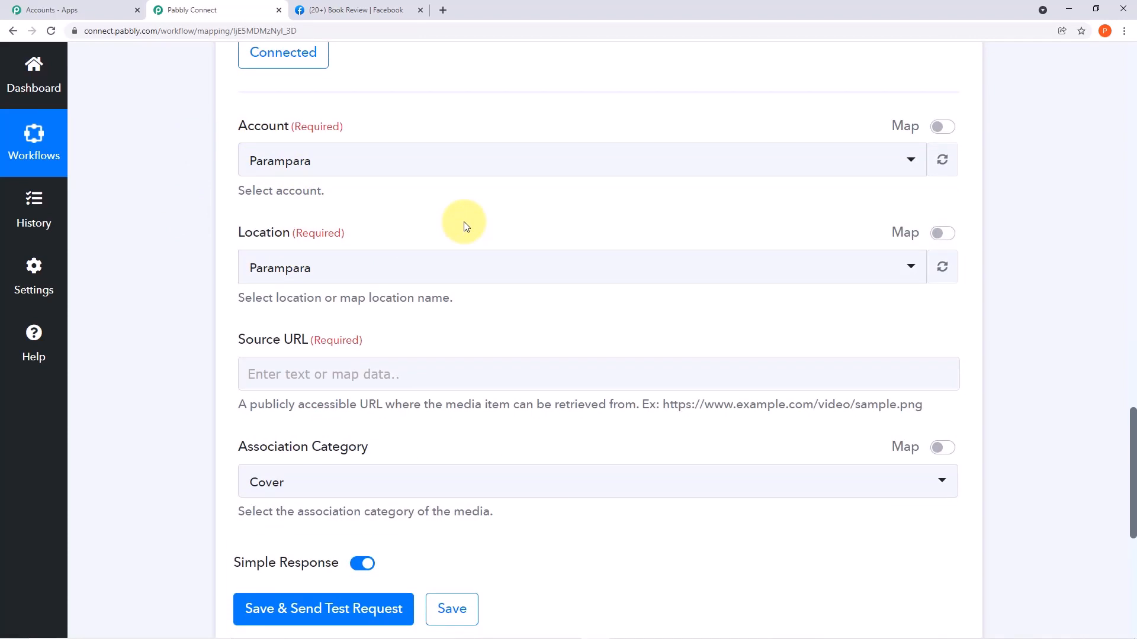
{"action": "left_click", "coordinate": [281, 359]}
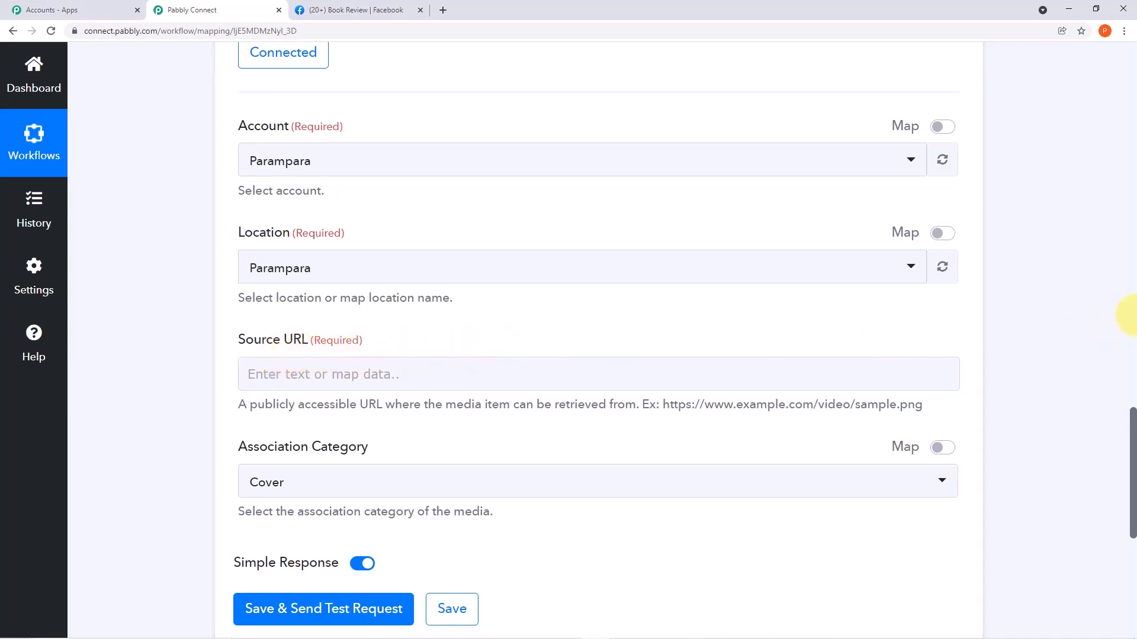
{"action": "scroll", "coordinate": [1134, 316], "scroll_direction": "up", "scroll_amount": 15}
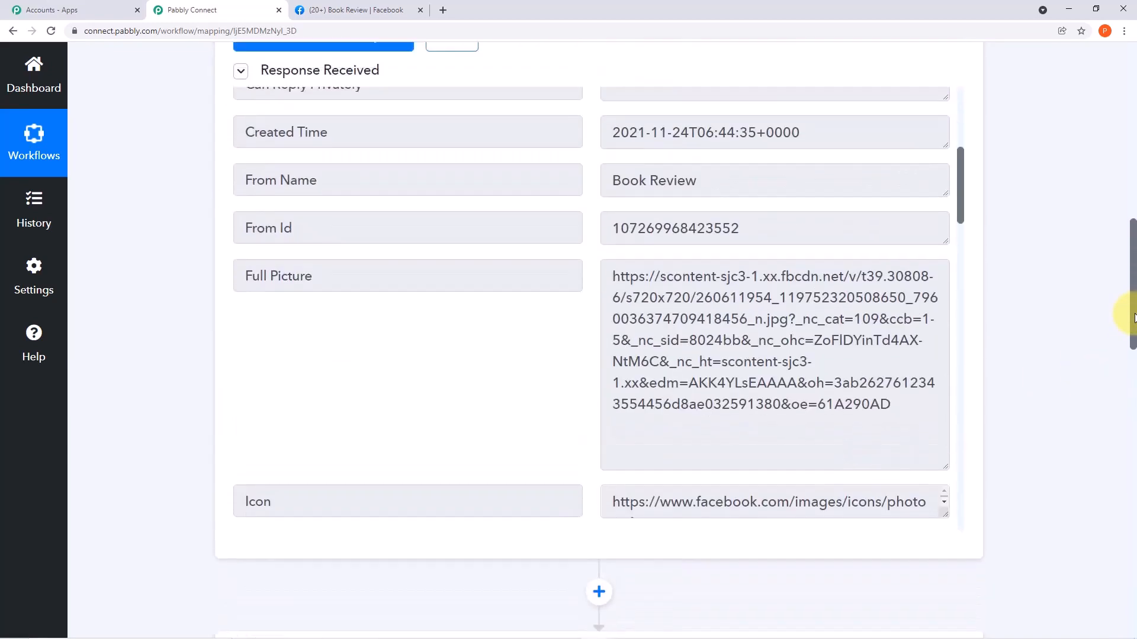
{"action": "scroll", "coordinate": [1034, 482], "scroll_direction": "down", "scroll_amount": 15}
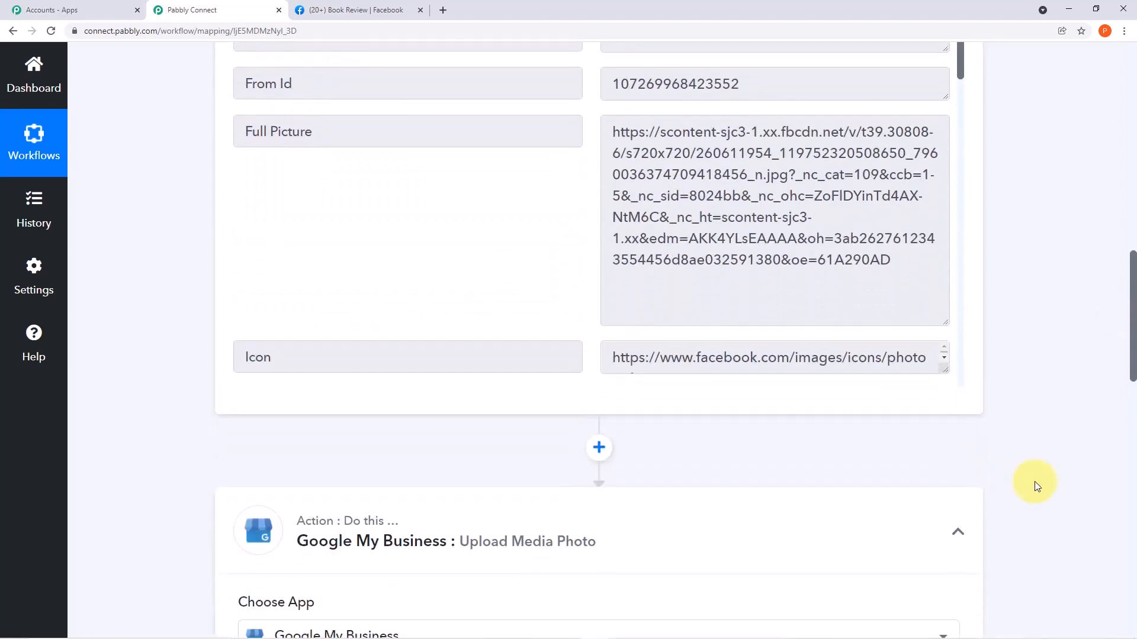
{"action": "scroll", "coordinate": [1035, 486], "scroll_direction": "down", "scroll_amount": 1}
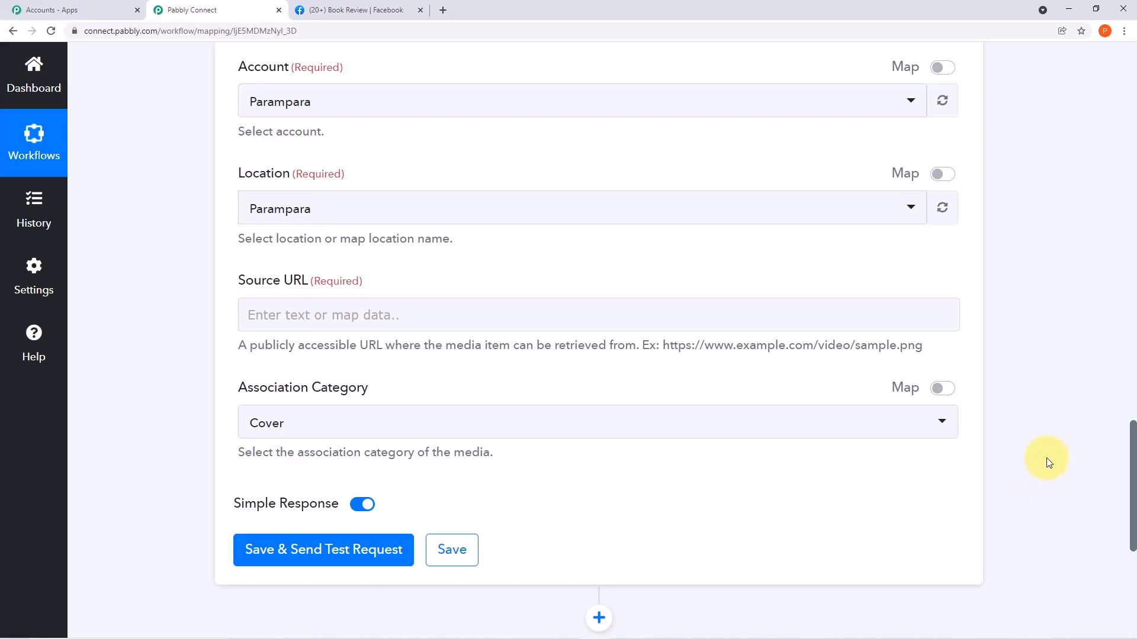
{"action": "left_click", "coordinate": [599, 312]}
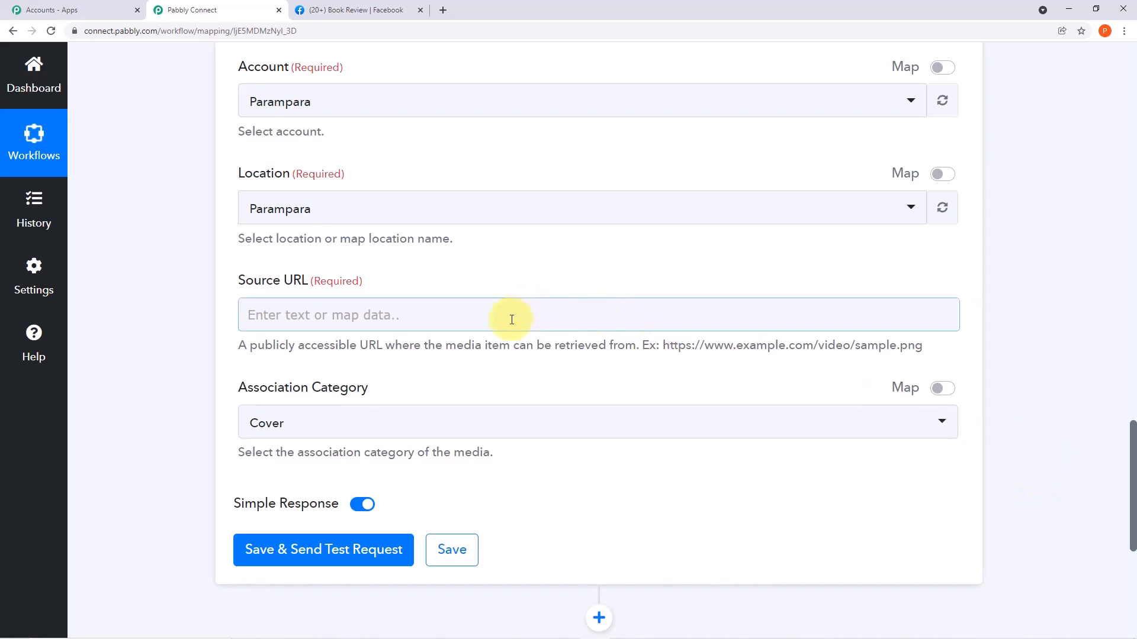
Map the Full Picture link from the Facebook Pages New Post data into the upload action's Source URL
{"action": "left_click", "coordinate": [434, 311]}
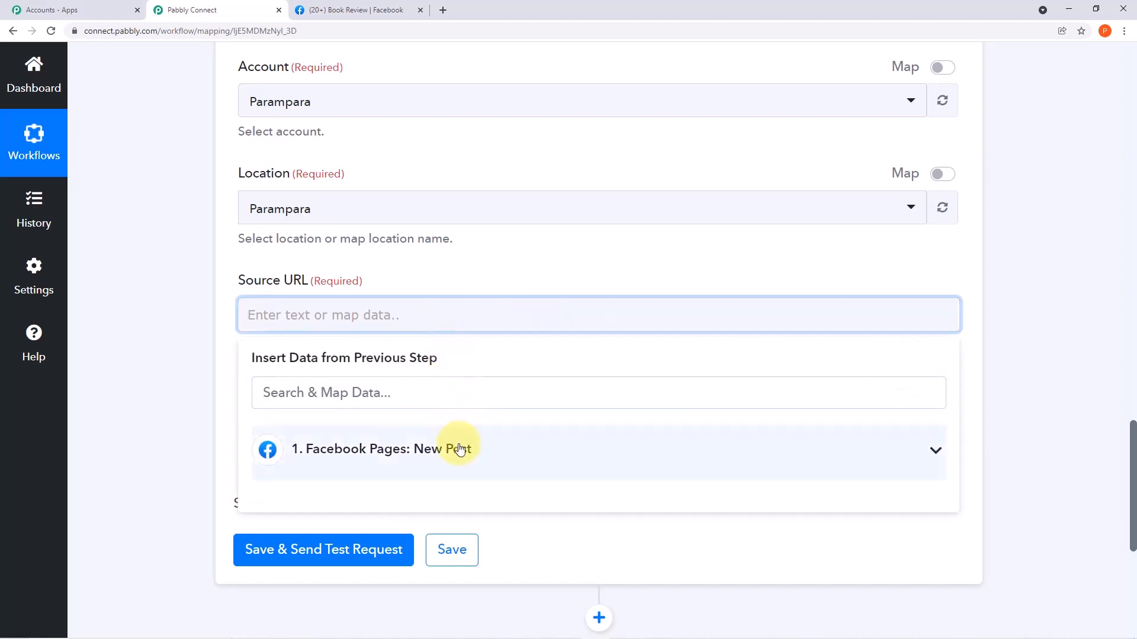
{"action": "left_click", "coordinate": [927, 457]}
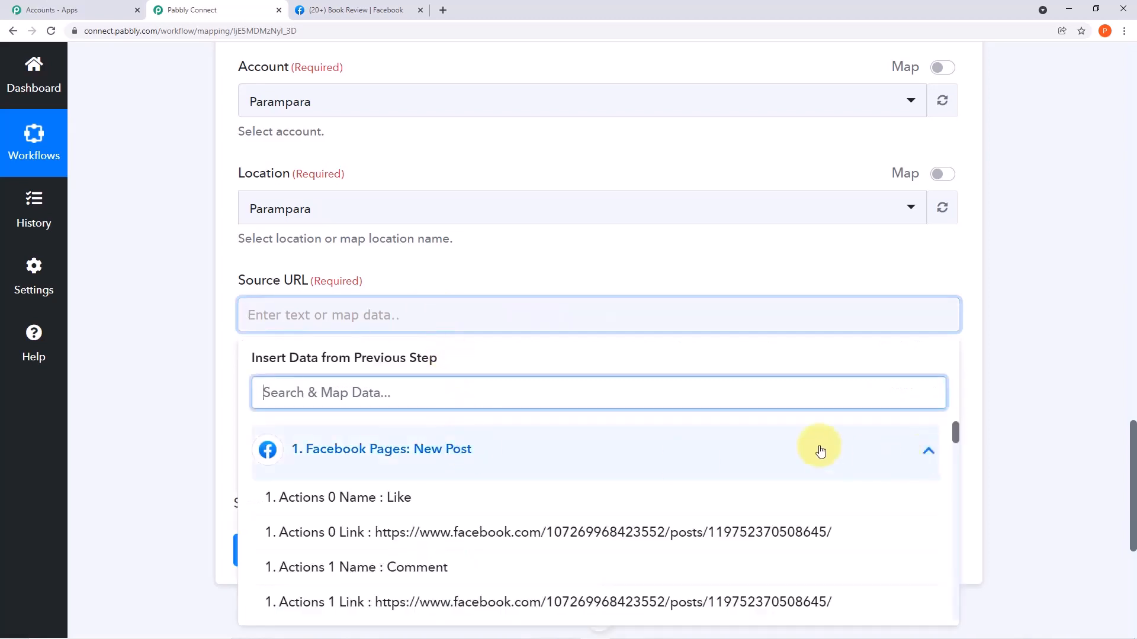
{"action": "scroll", "coordinate": [784, 447], "scroll_direction": "down", "scroll_amount": 3}
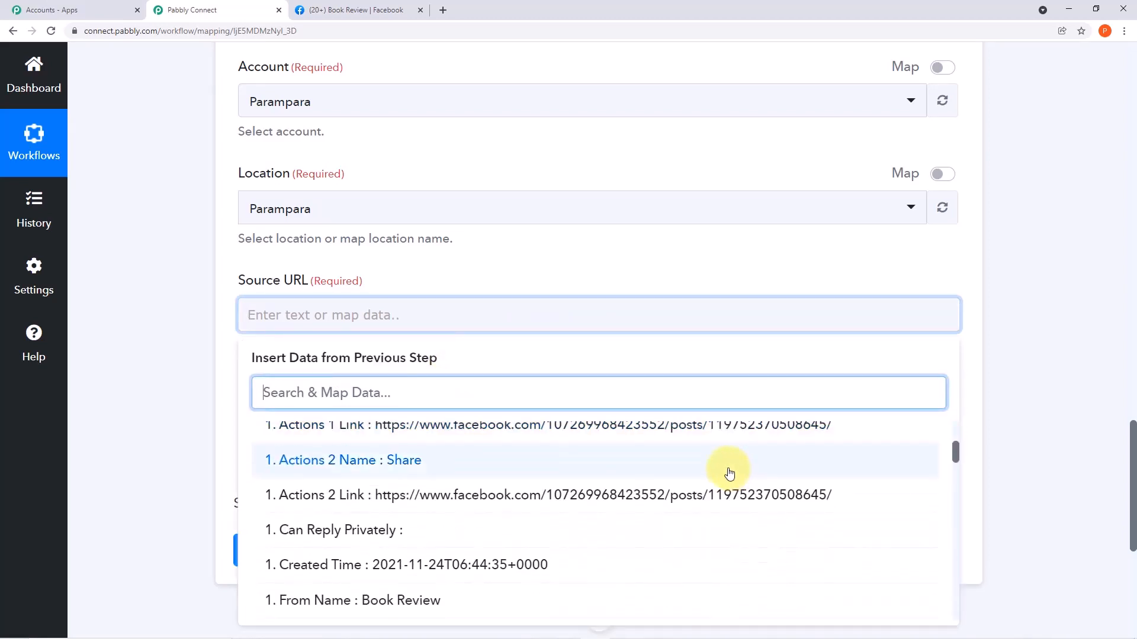
{"action": "scroll", "coordinate": [729, 473], "scroll_direction": "down", "scroll_amount": 3}
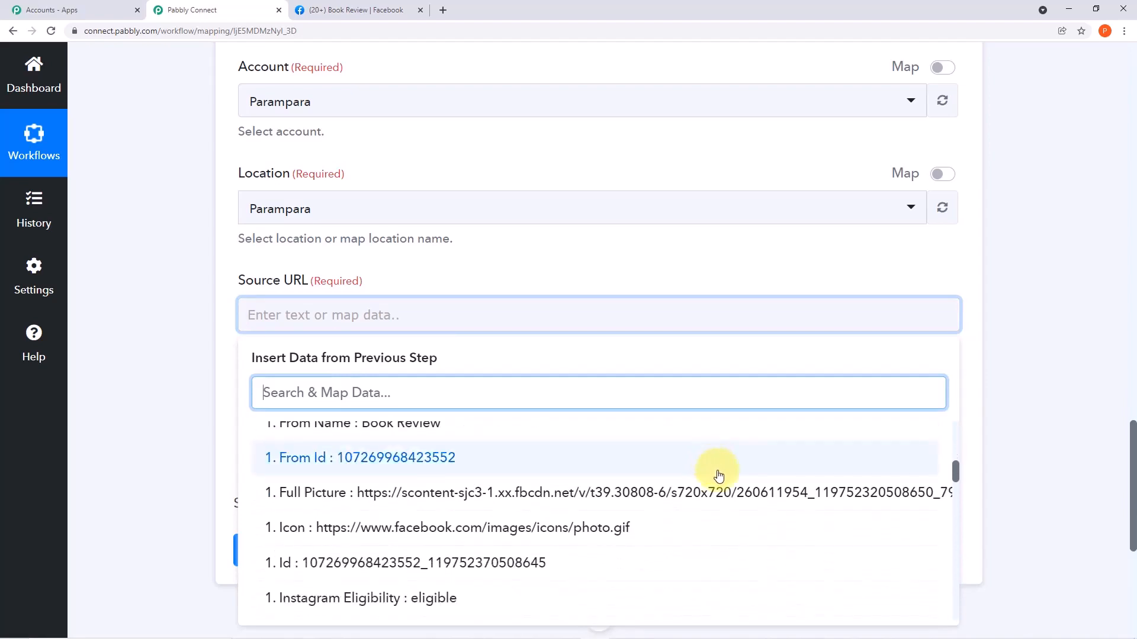
{"action": "scroll", "coordinate": [1022, 477], "scroll_direction": "up", "scroll_amount": 10}
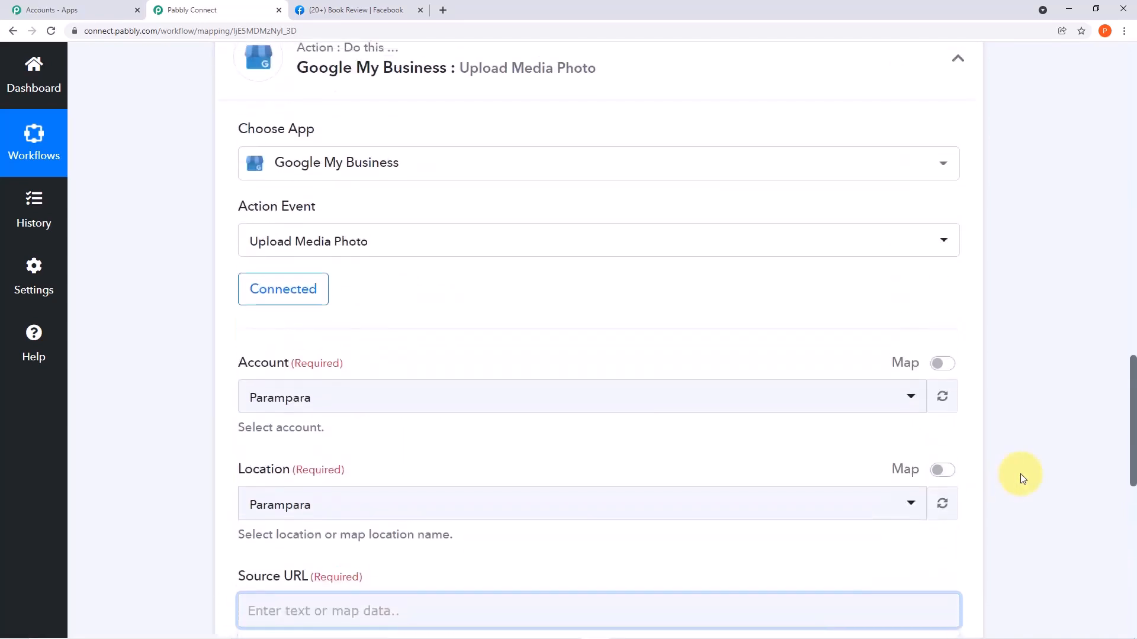
{"action": "scroll", "coordinate": [1021, 474], "scroll_direction": "up", "scroll_amount": 3}
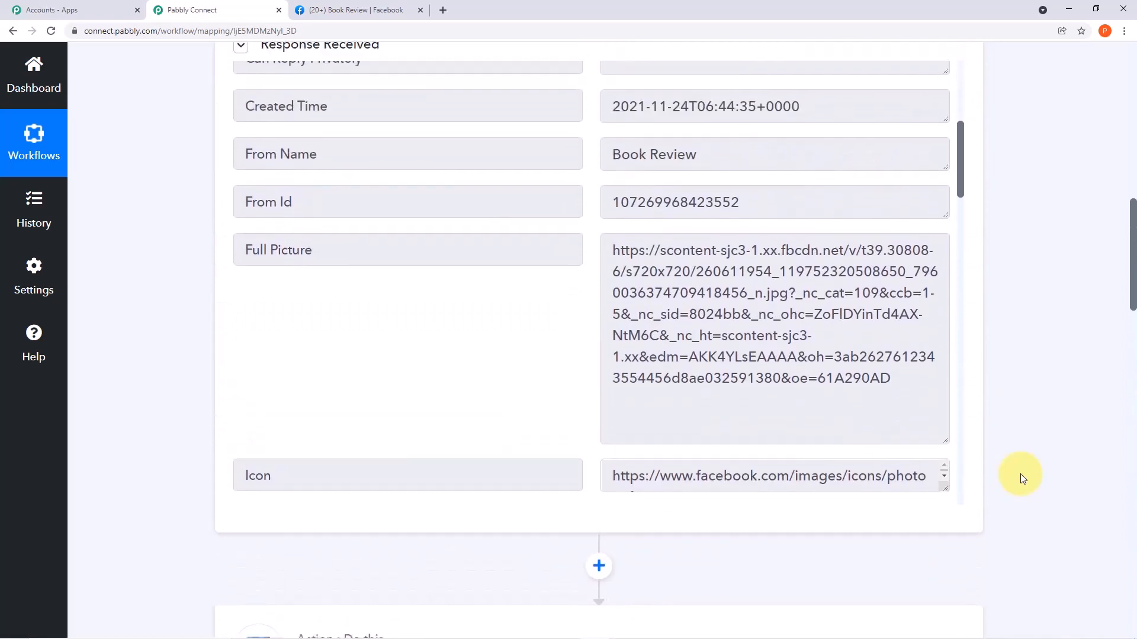
{"action": "scroll", "coordinate": [1014, 354], "scroll_direction": "down", "scroll_amount": 1}
{"action": "scroll", "coordinate": [1013, 353], "scroll_direction": "down", "scroll_amount": 15}
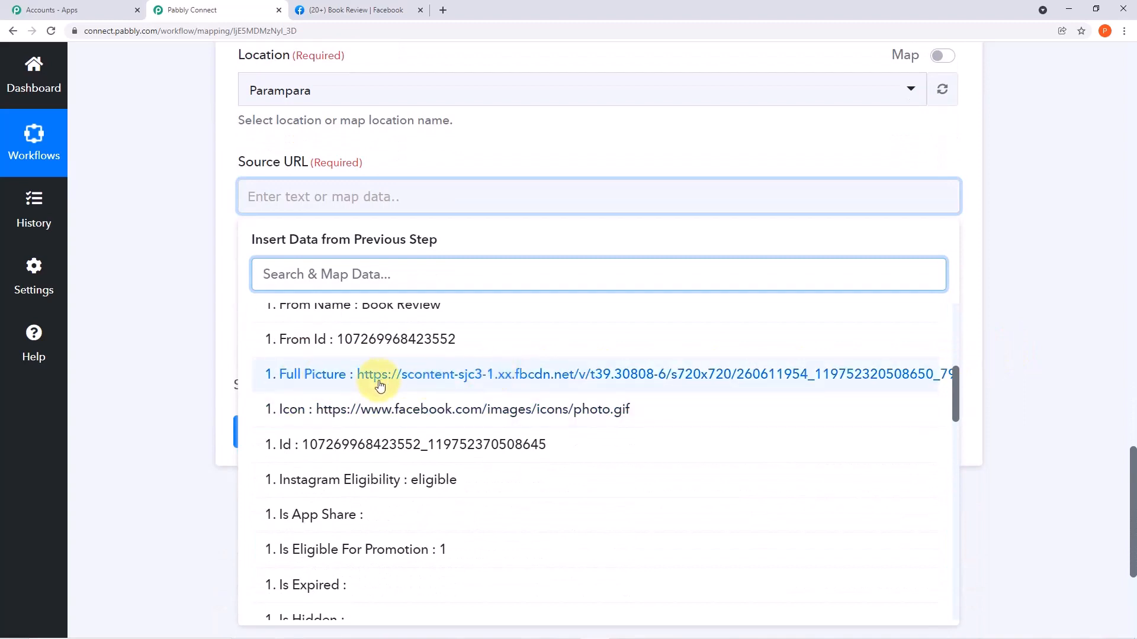
{"action": "left_click", "coordinate": [492, 376]}
{"action": "left_click", "coordinate": [180, 250]}
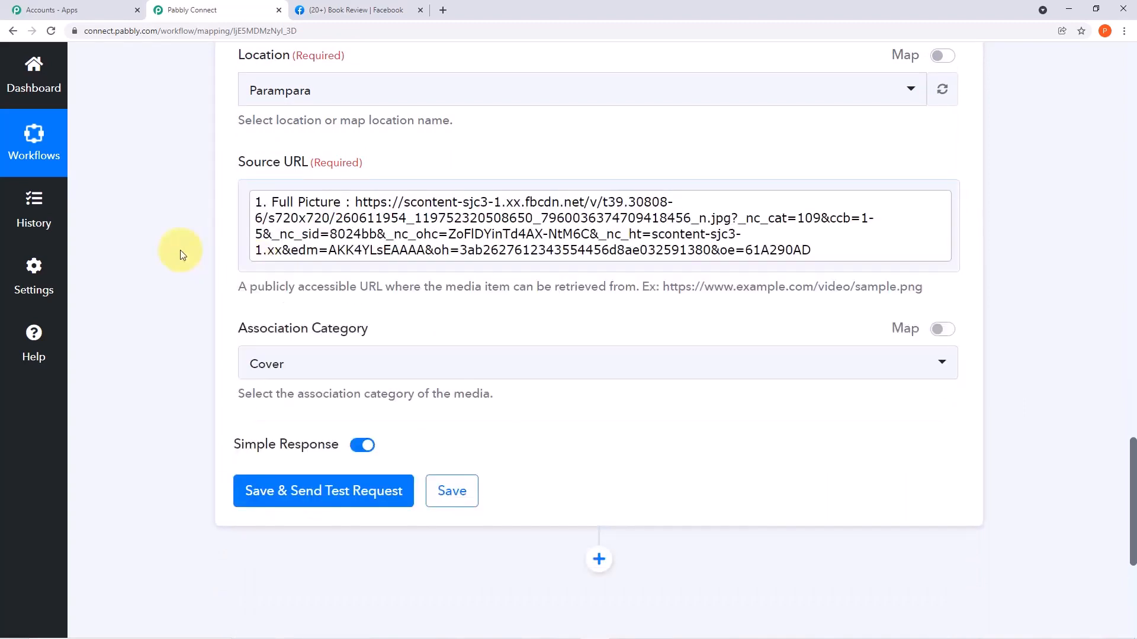
Save the upload action with the Cover association category, send a test request and review the response received
{"action": "scroll", "coordinate": [196, 267], "scroll_direction": "down", "scroll_amount": 2}
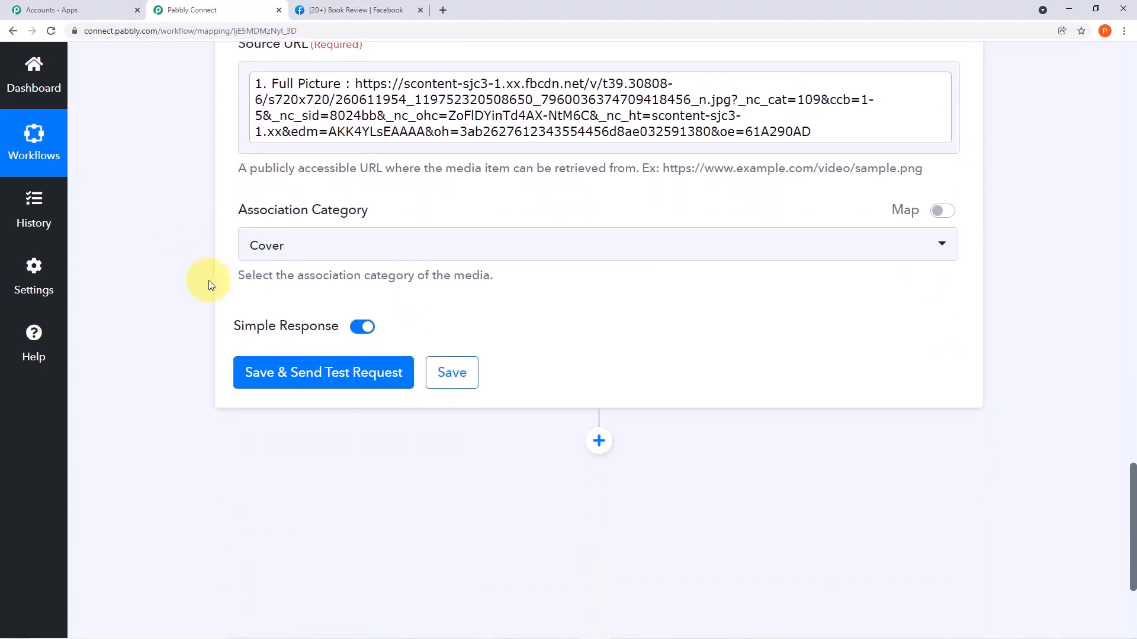
{"action": "left_click", "coordinate": [344, 377]}
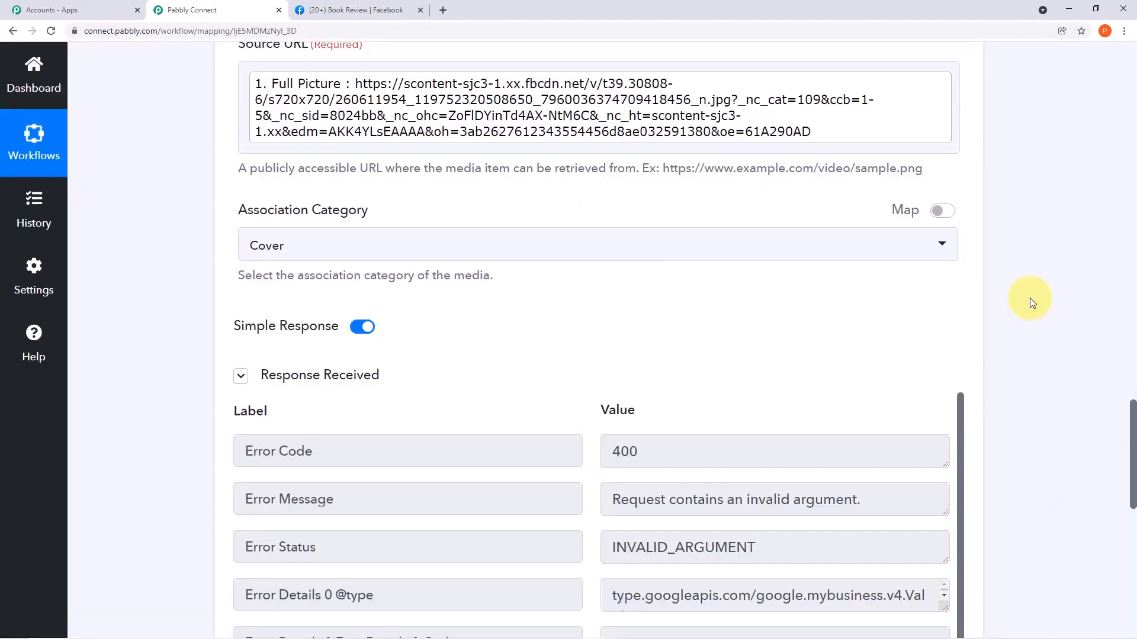
{"action": "scroll", "coordinate": [1023, 293], "scroll_direction": "down", "scroll_amount": 3}
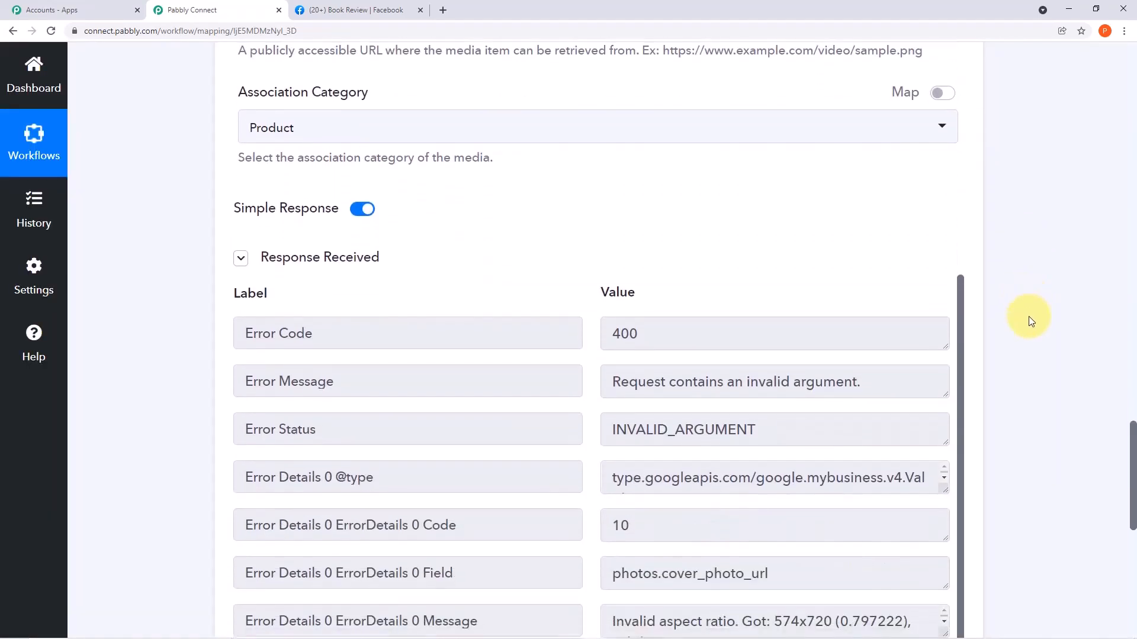
{"action": "scroll", "coordinate": [1028, 320], "scroll_direction": "down", "scroll_amount": 1}
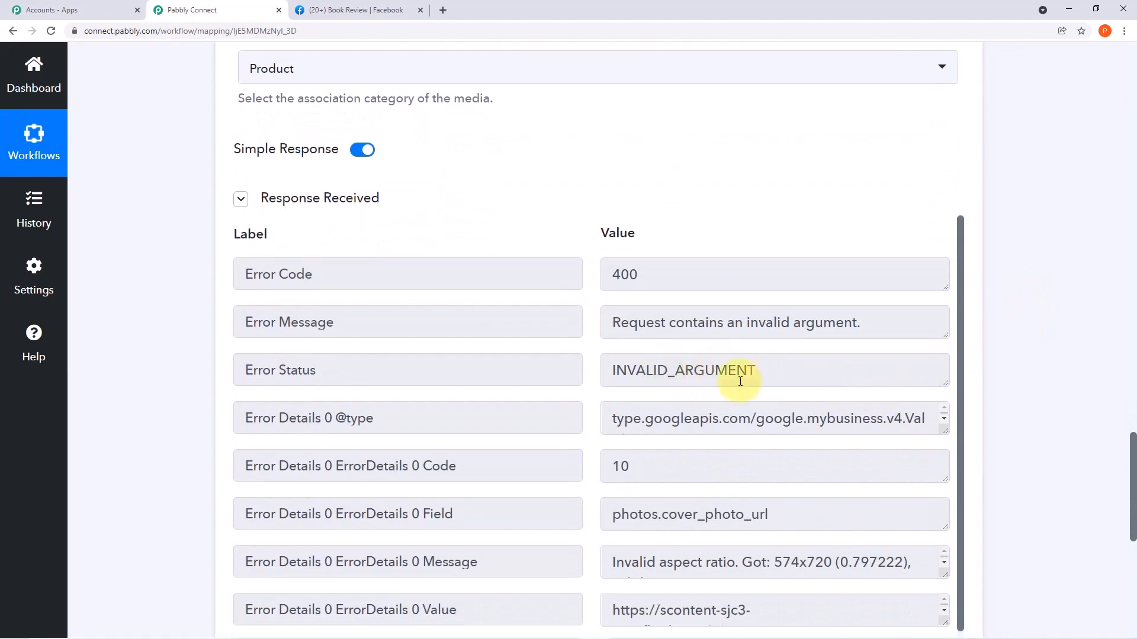
Set the upload action's Association Category to Product
{"action": "scroll", "coordinate": [827, 385], "scroll_direction": "up", "scroll_amount": 4}
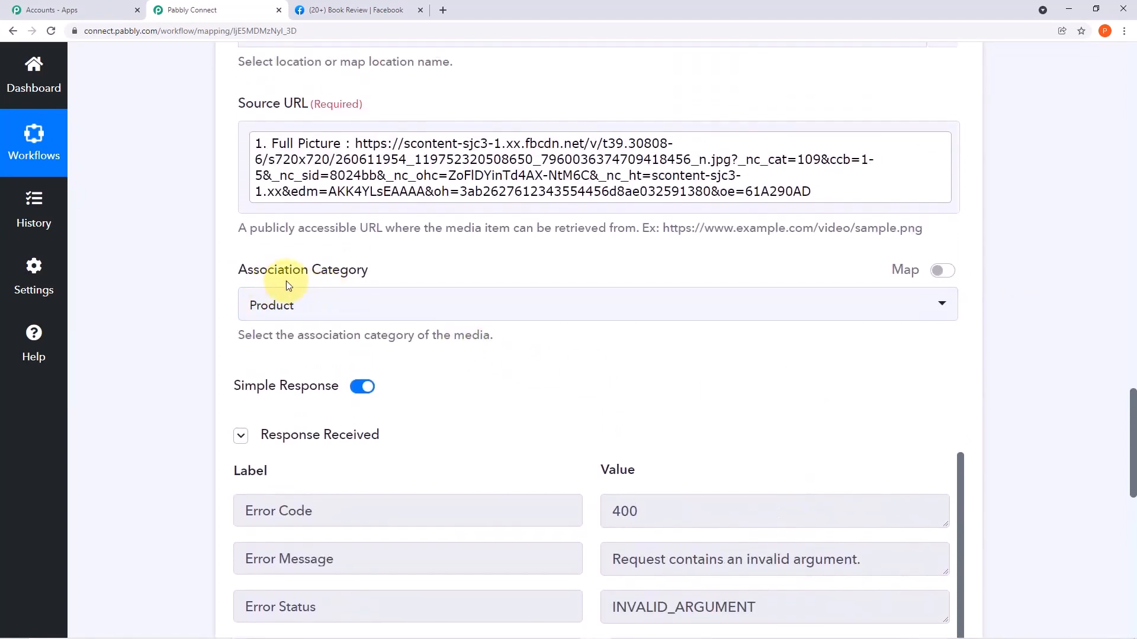
{"action": "left_click", "coordinate": [900, 315]}
{"action": "scroll", "coordinate": [497, 408], "scroll_direction": "up", "scroll_amount": 1}
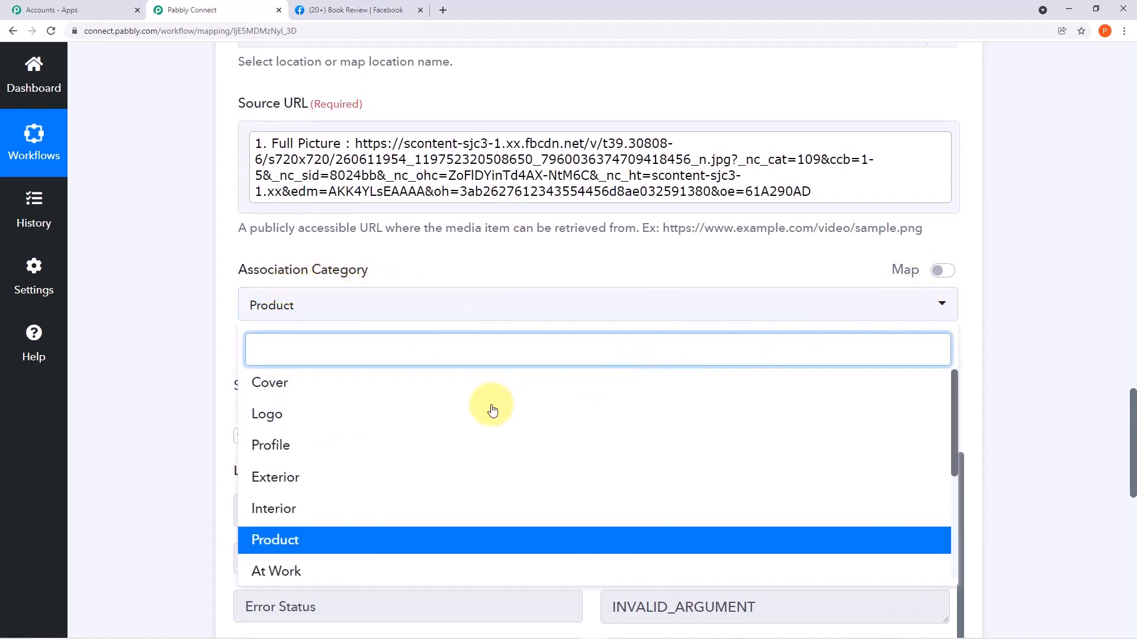
{"action": "scroll", "coordinate": [492, 409], "scroll_direction": "up", "scroll_amount": 1}
{"action": "left_click", "coordinate": [452, 437]}
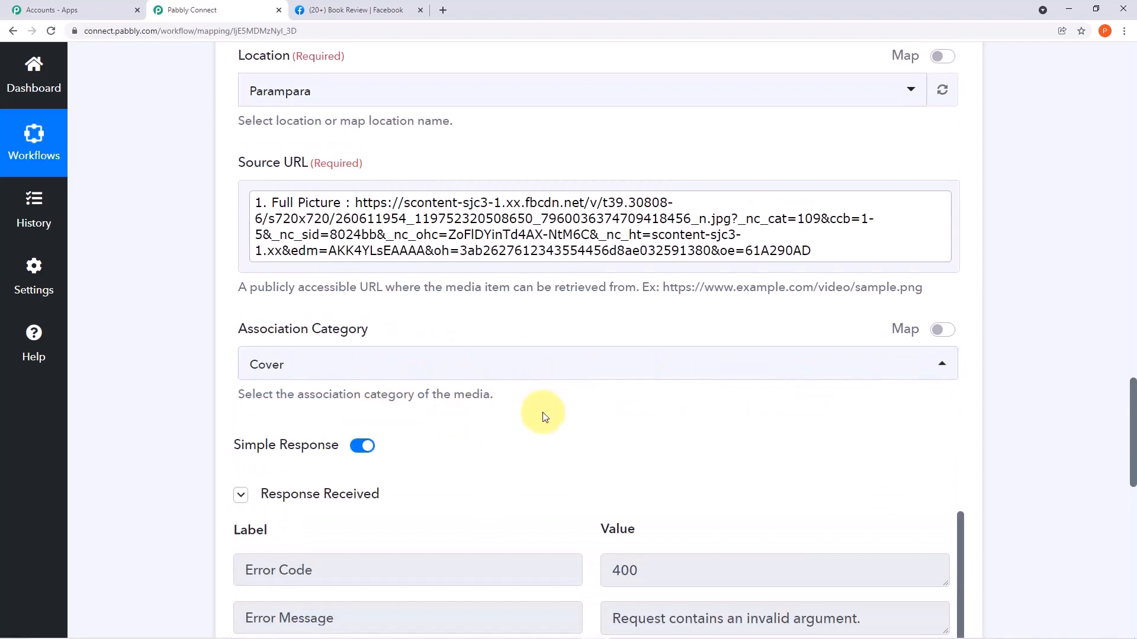
{"action": "left_click", "coordinate": [939, 367]}
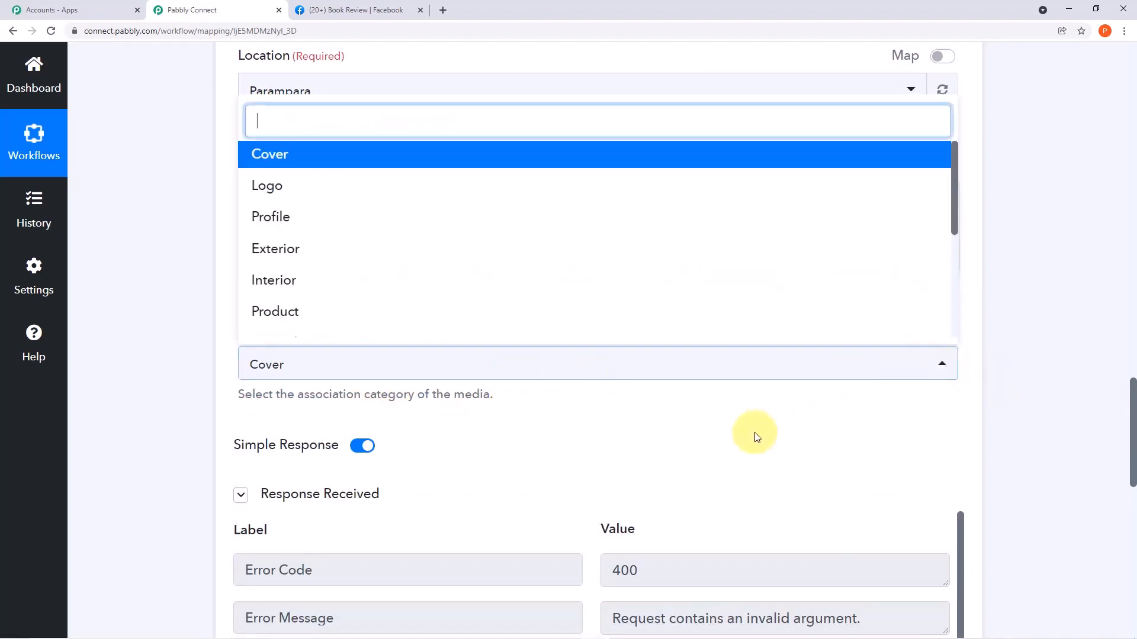
{"action": "left_click", "coordinate": [565, 320]}
Save the upload action, send another test request and review the returned photo details
{"action": "scroll", "coordinate": [651, 425], "scroll_direction": "down", "scroll_amount": 6}
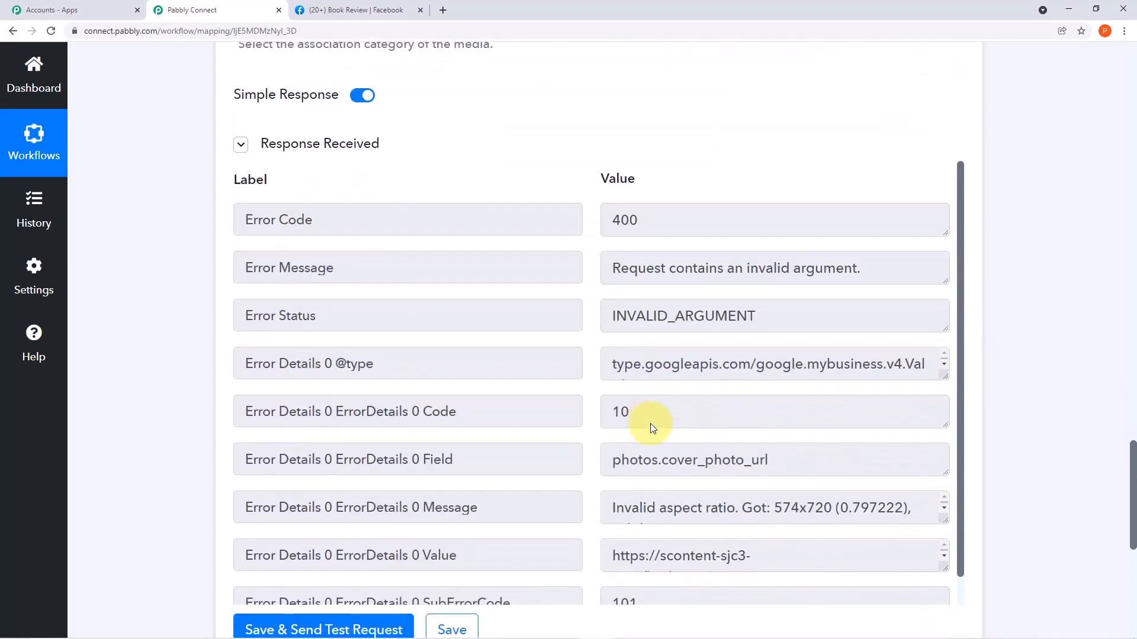
{"action": "scroll", "coordinate": [650, 424], "scroll_direction": "down", "scroll_amount": 2}
{"action": "left_click", "coordinate": [384, 506]}
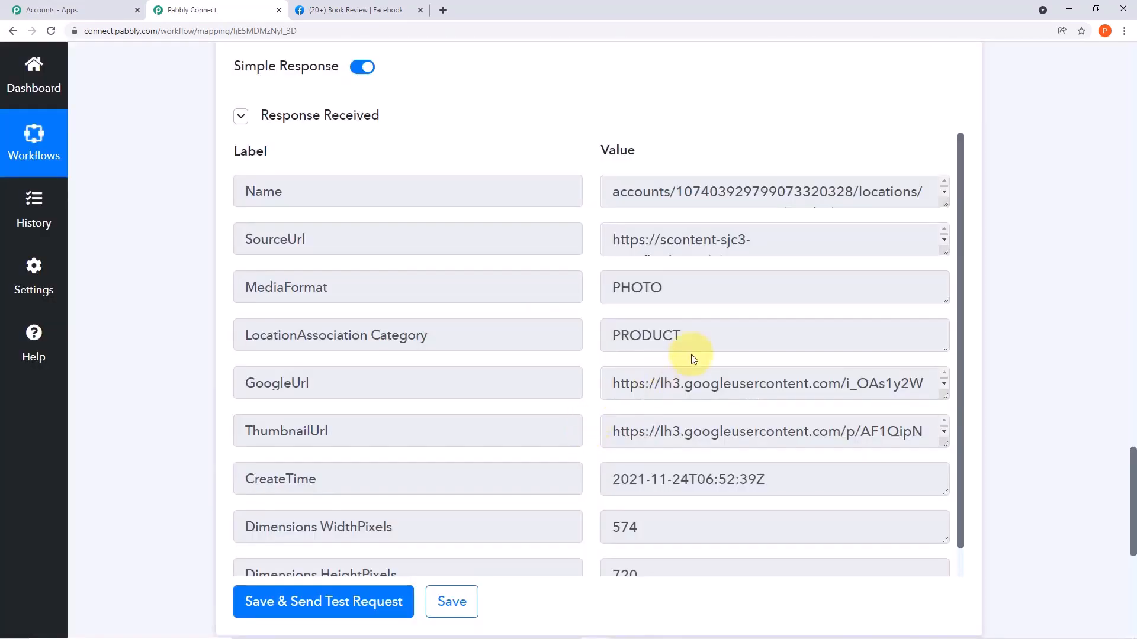
{"action": "scroll", "coordinate": [719, 321], "scroll_direction": "down", "scroll_amount": 1}
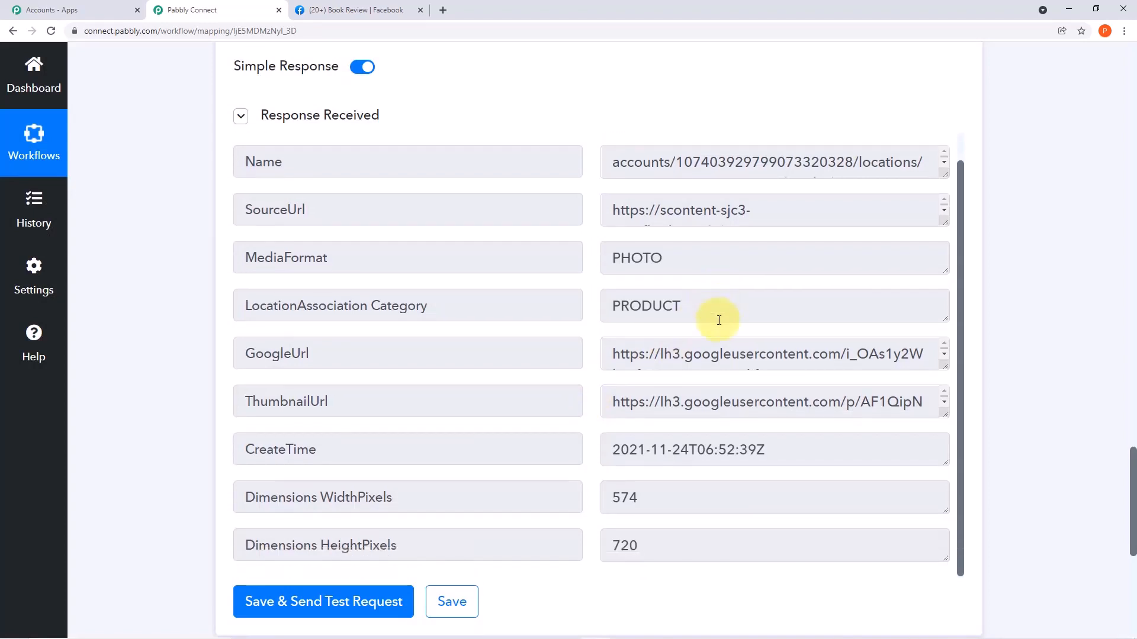
{"action": "scroll", "coordinate": [719, 321], "scroll_direction": "up", "scroll_amount": 1}
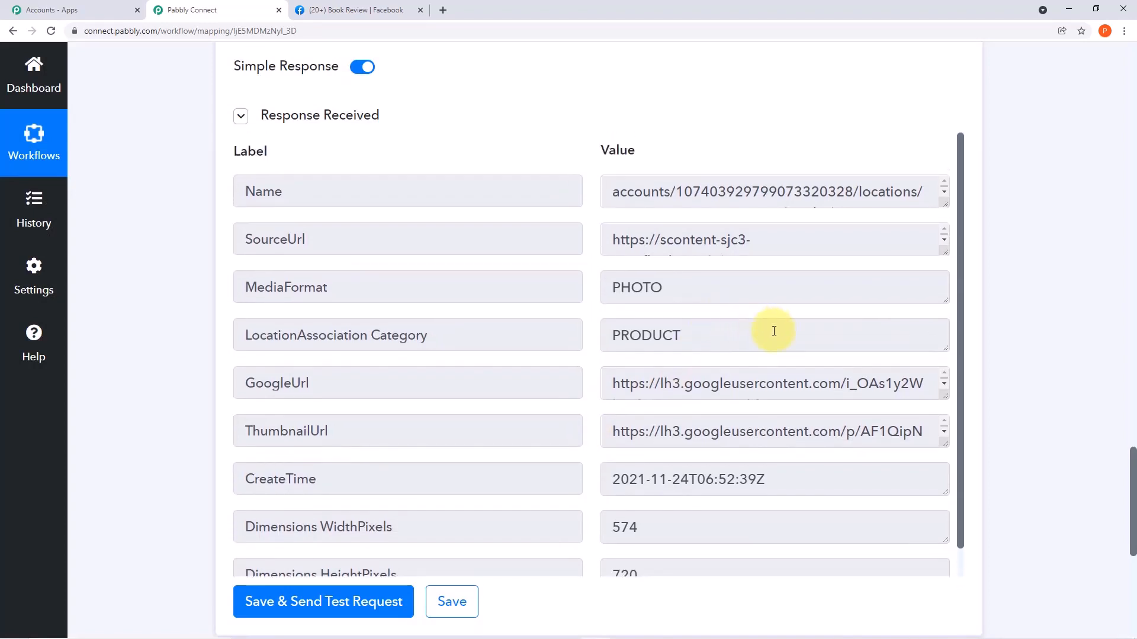
{"action": "scroll", "coordinate": [1002, 335], "scroll_direction": "up", "scroll_amount": 8}
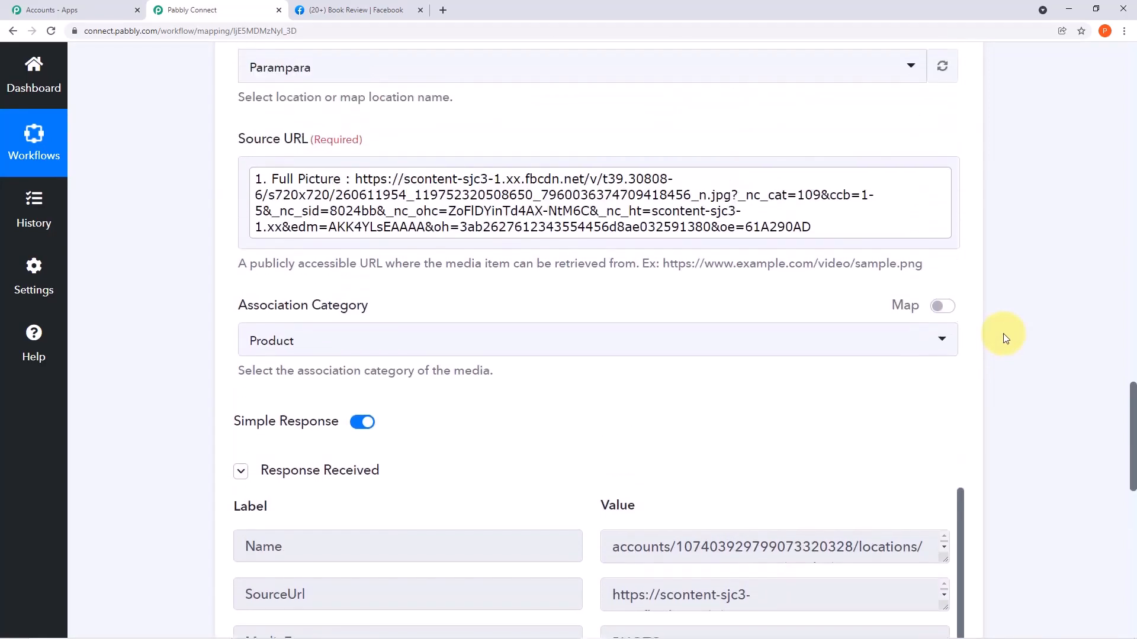
{"action": "scroll", "coordinate": [1003, 335], "scroll_direction": "up", "scroll_amount": 6}
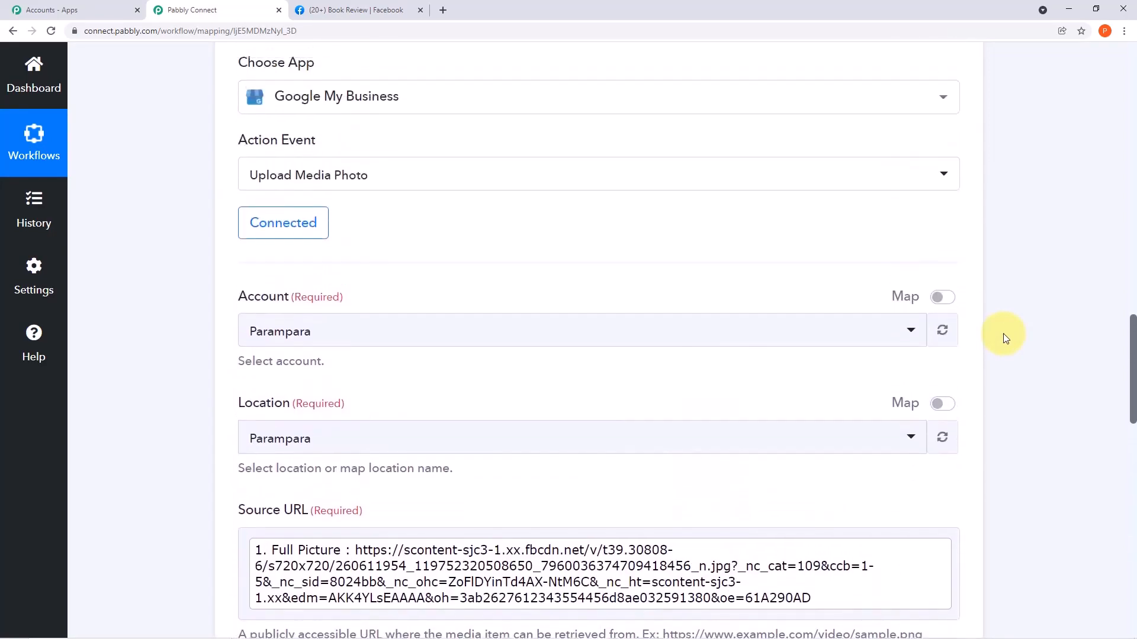
{"action": "scroll", "coordinate": [1005, 337], "scroll_direction": "up", "scroll_amount": 3}
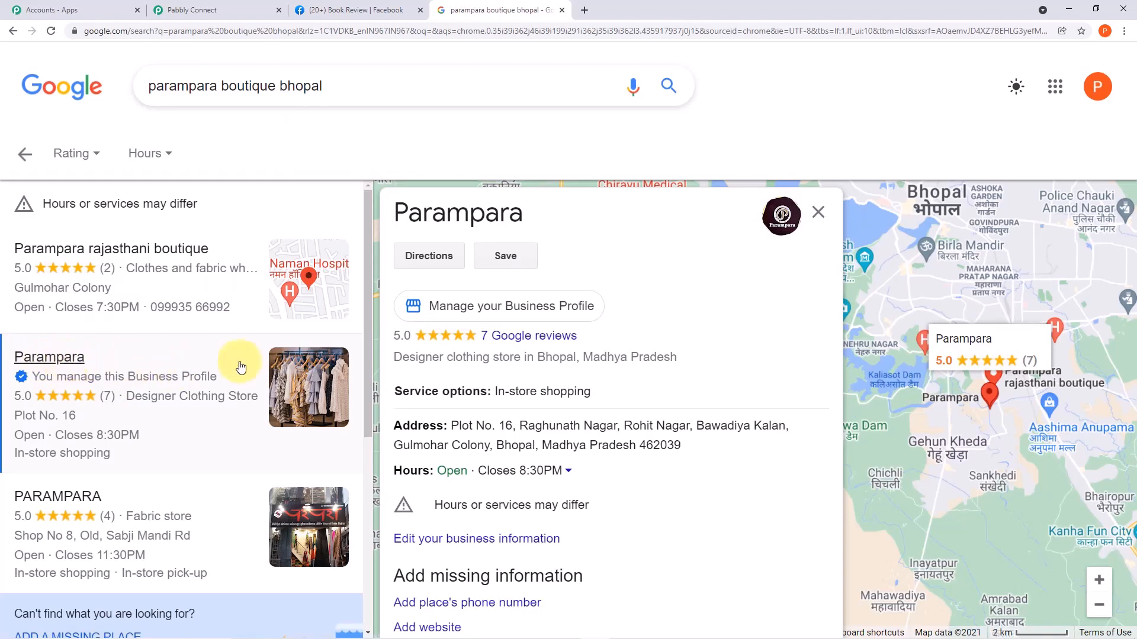
Check the Parampara business profile's photos on Google for the uploaded picture
{"action": "scroll", "coordinate": [739, 375], "scroll_direction": "down", "scroll_amount": 2}
{"action": "scroll", "coordinate": [737, 373], "scroll_direction": "down", "scroll_amount": 7}
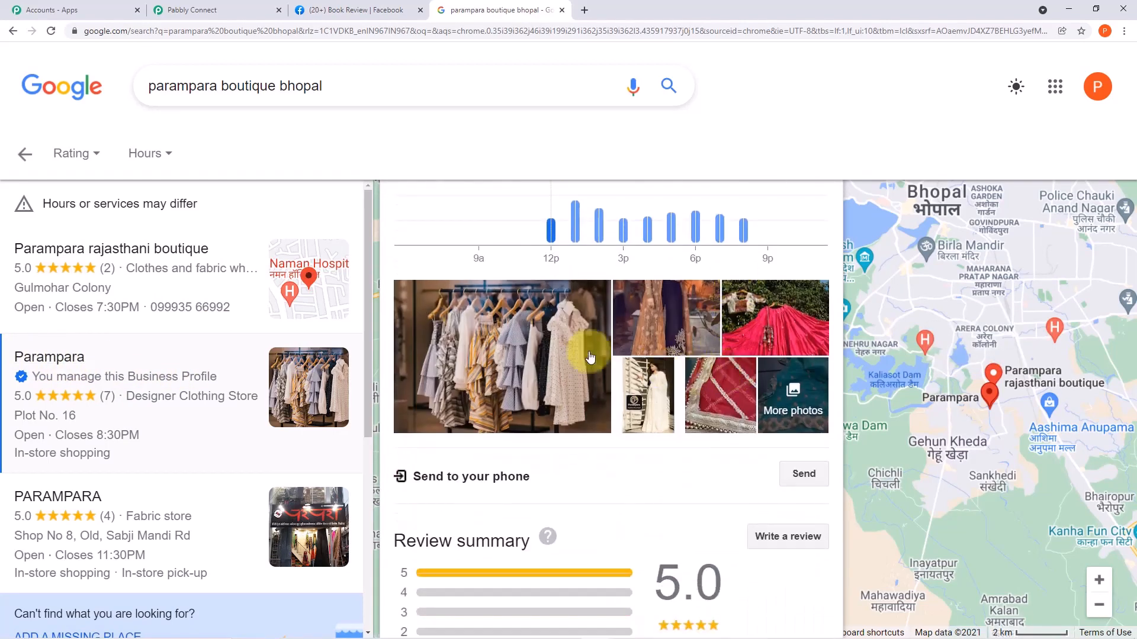
{"action": "left_click", "coordinate": [671, 345]}
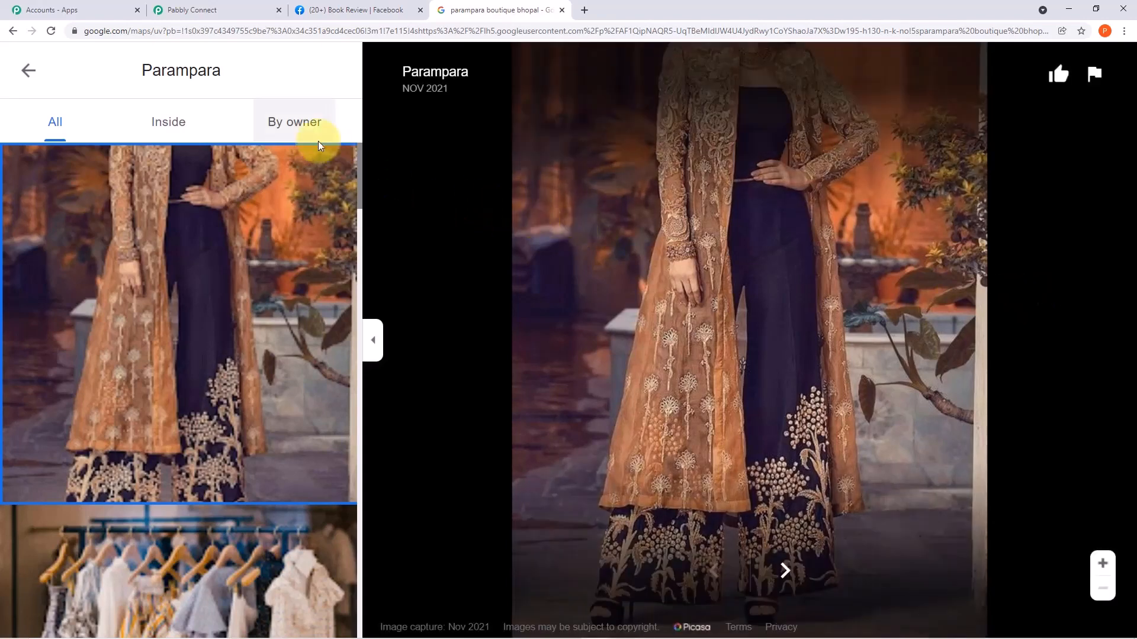
{"action": "left_click", "coordinate": [27, 84]}
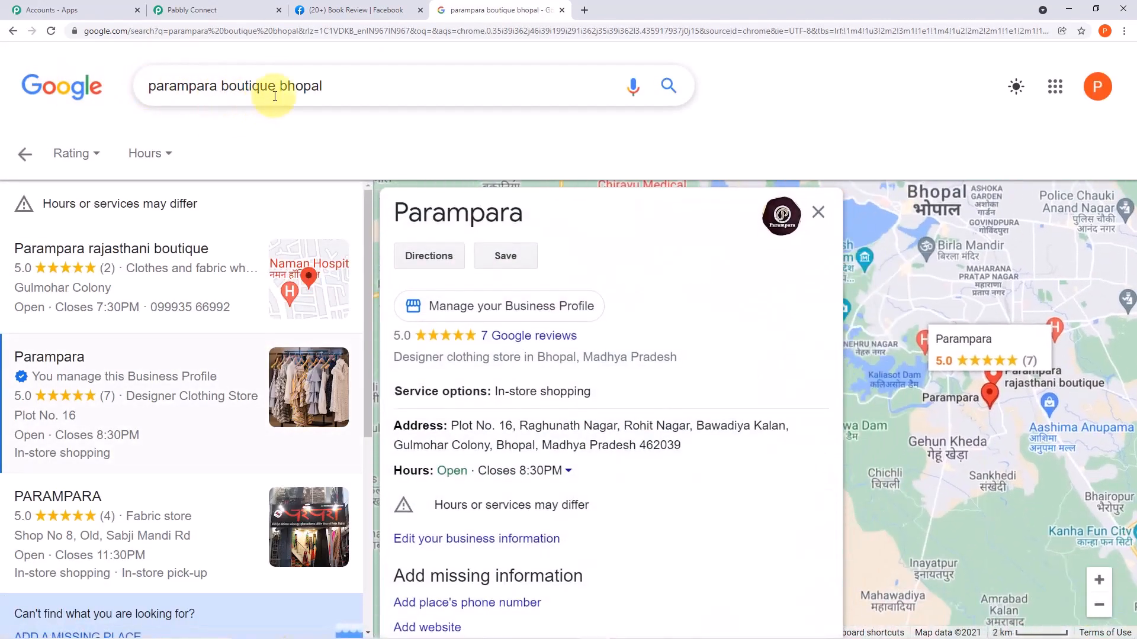
Return to Pabbly Connect and collapse the Google My Business action and the Facebook Pages trigger
{"action": "left_click", "coordinate": [193, 10]}
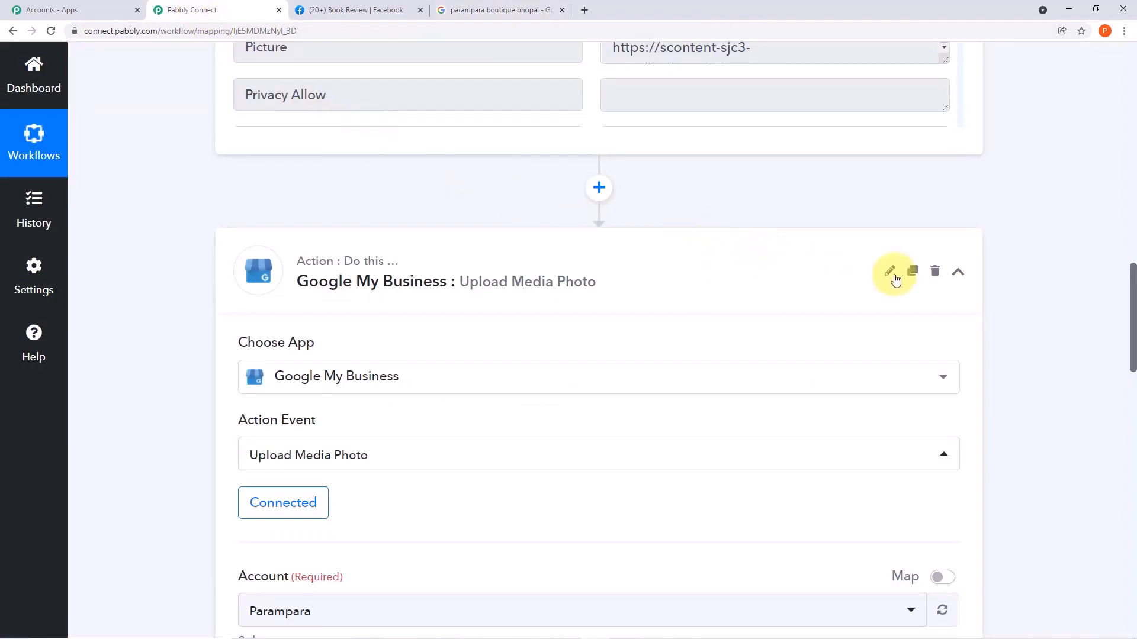
{"action": "left_click", "coordinate": [958, 273]}
{"action": "scroll", "coordinate": [960, 275], "scroll_direction": "up", "scroll_amount": 20}
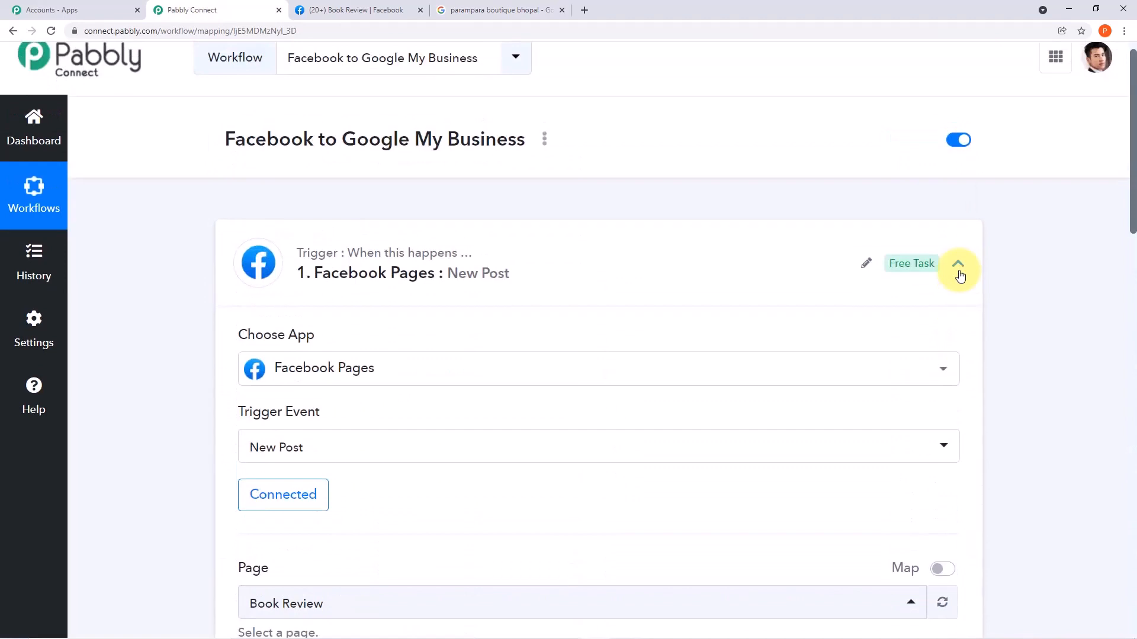
{"action": "left_click", "coordinate": [958, 265]}
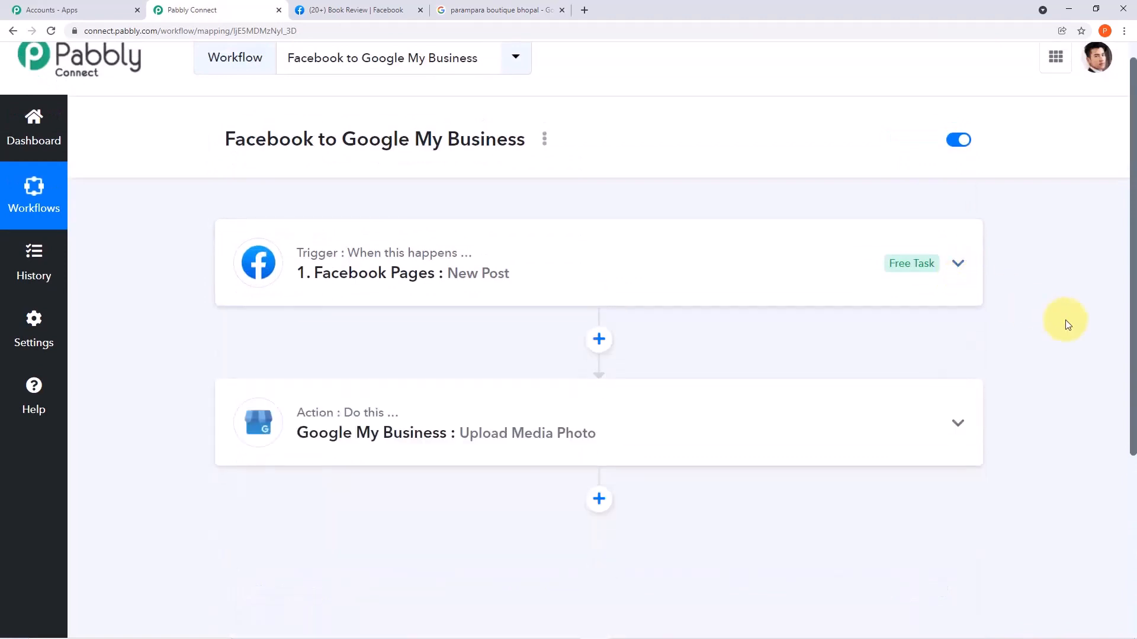
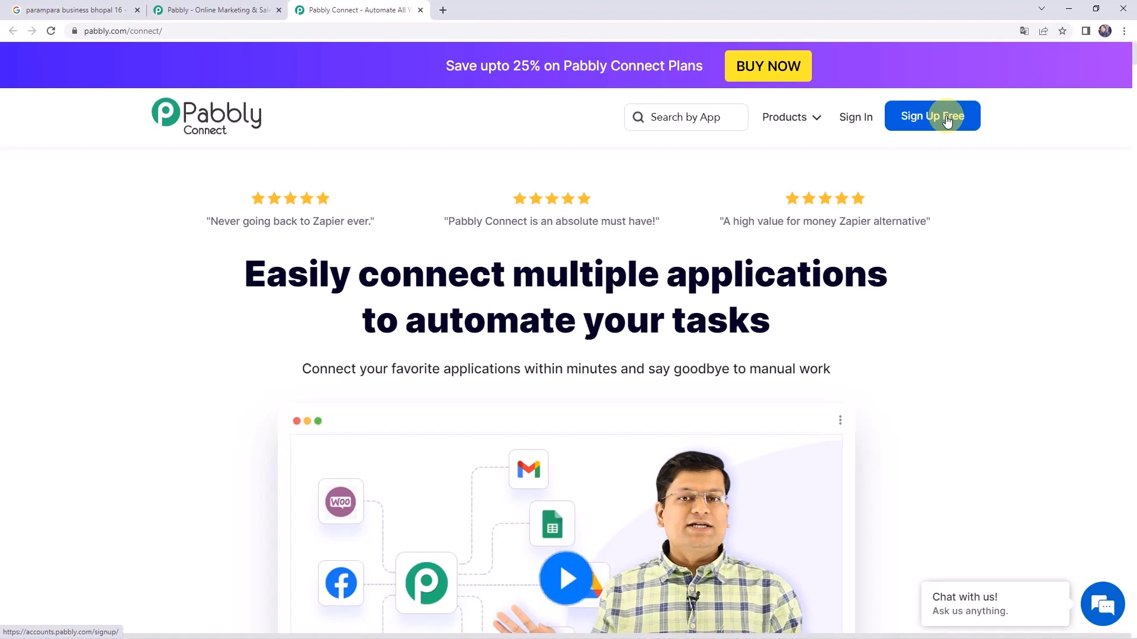
Sign in to Pabbly and access Pabbly Connect from the apps page
{"action": "left_click", "coordinate": [853, 121]}
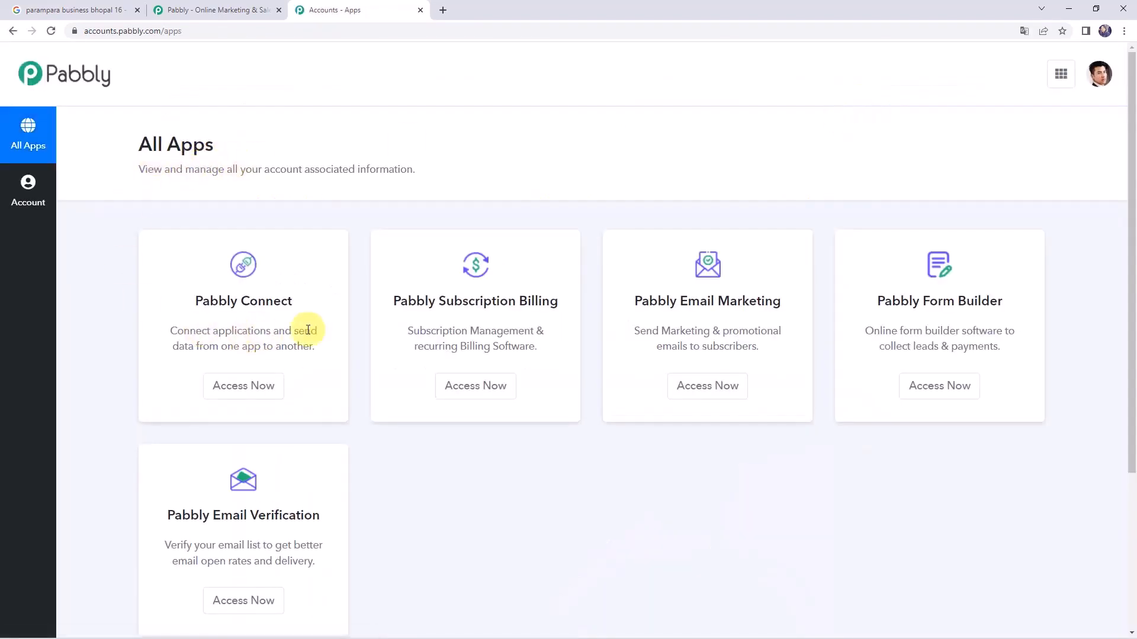
{"action": "left_click", "coordinate": [247, 396]}
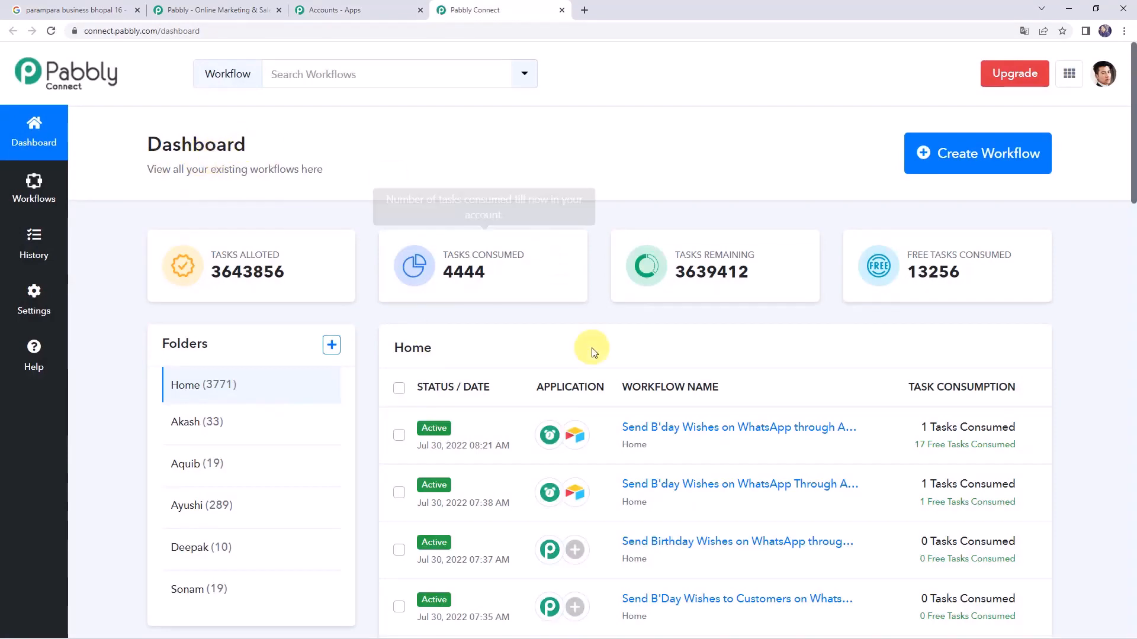
Create a workflow named "Share Multiple Response to Google My Business Based on Specific Keywords"
{"action": "scroll", "coordinate": [592, 350], "scroll_direction": "down", "scroll_amount": 7}
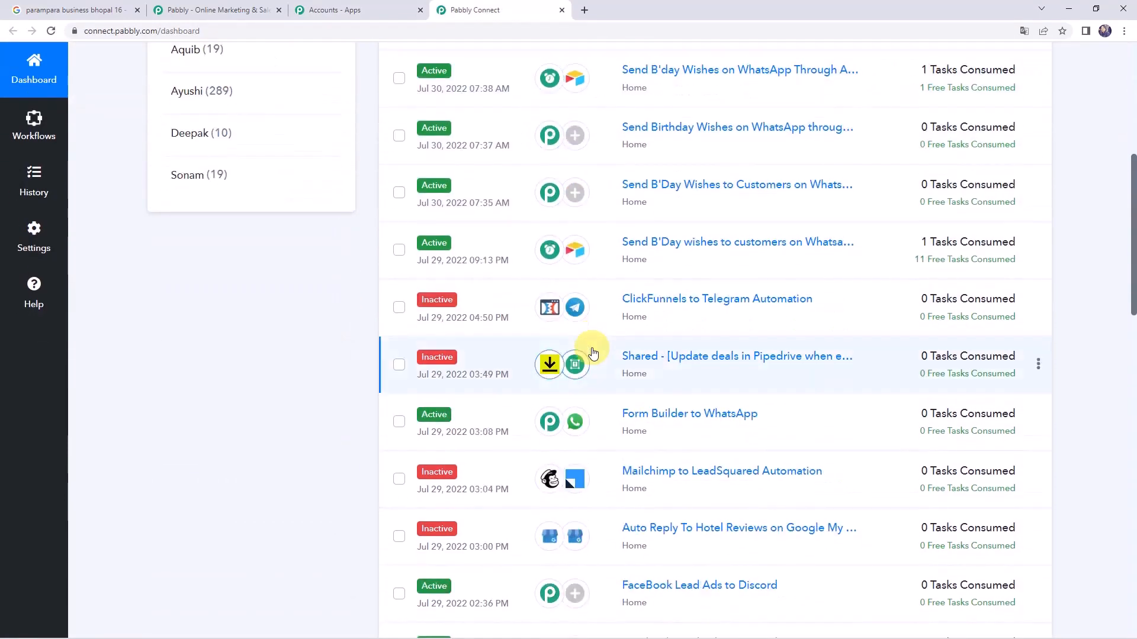
{"action": "scroll", "coordinate": [591, 349], "scroll_direction": "up", "scroll_amount": 7}
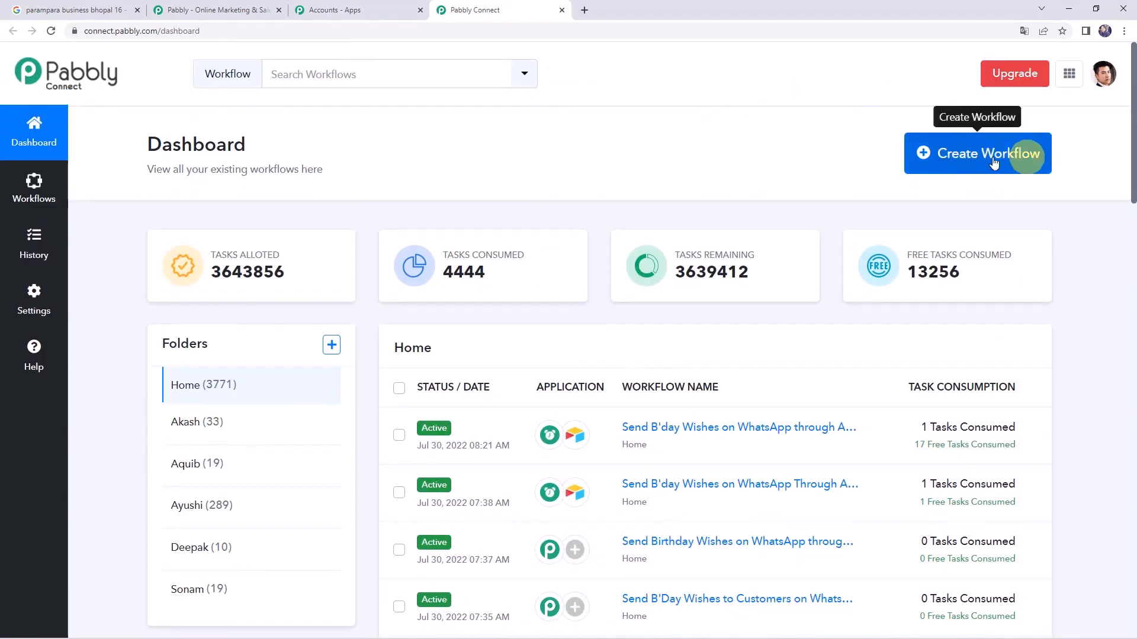
{"action": "left_click", "coordinate": [961, 158]}
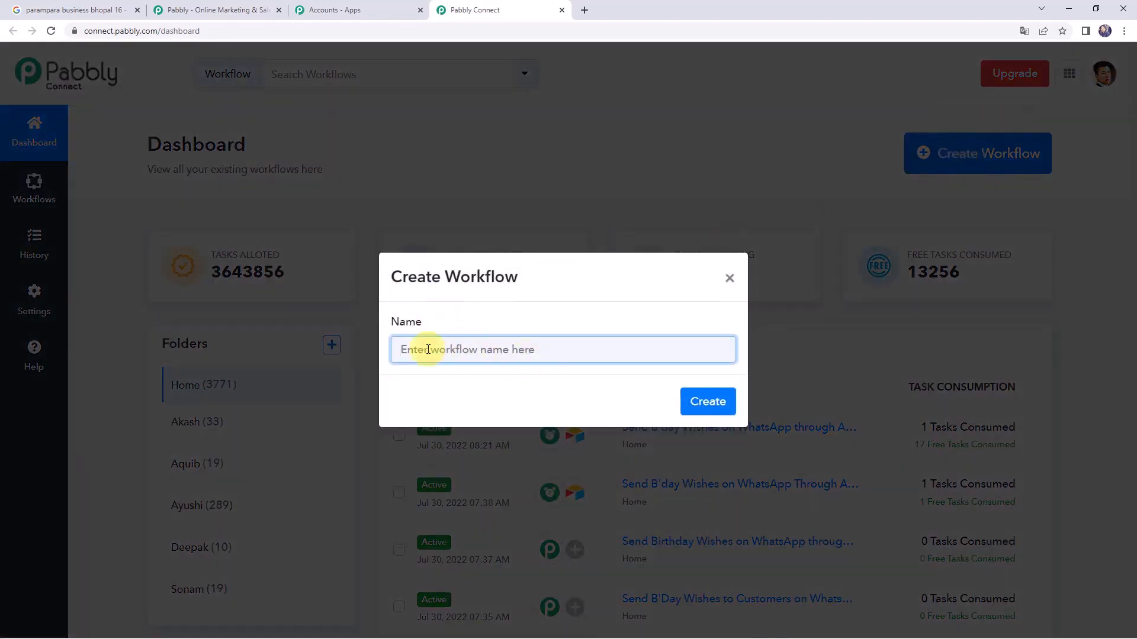
{"action": "key", "text": "ctrl+v"}
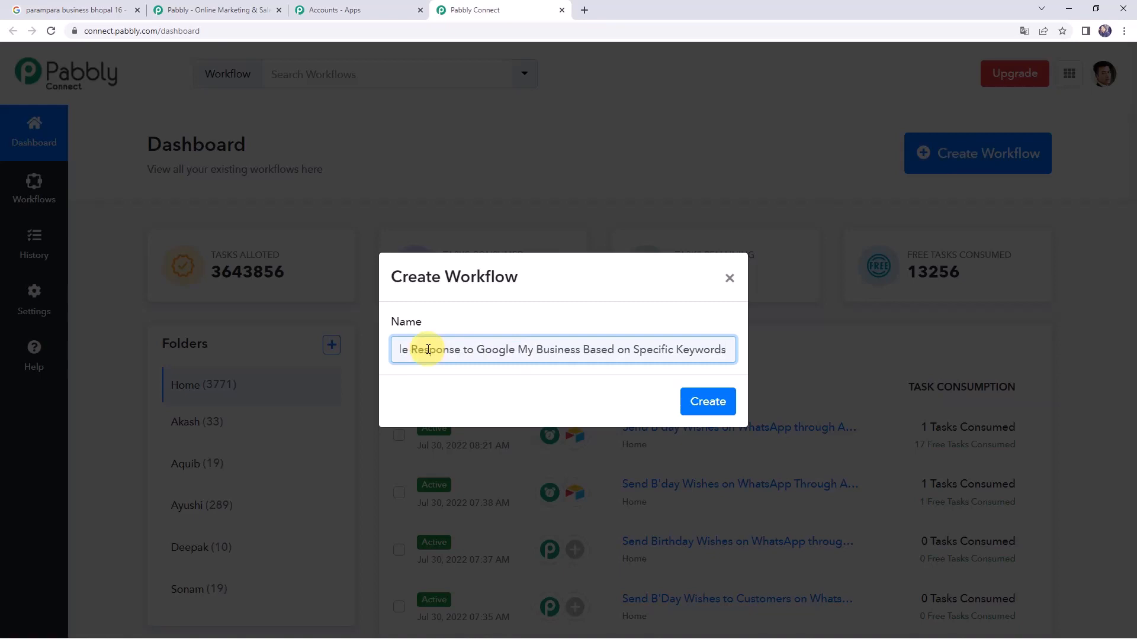
{"action": "key", "text": "Home"}
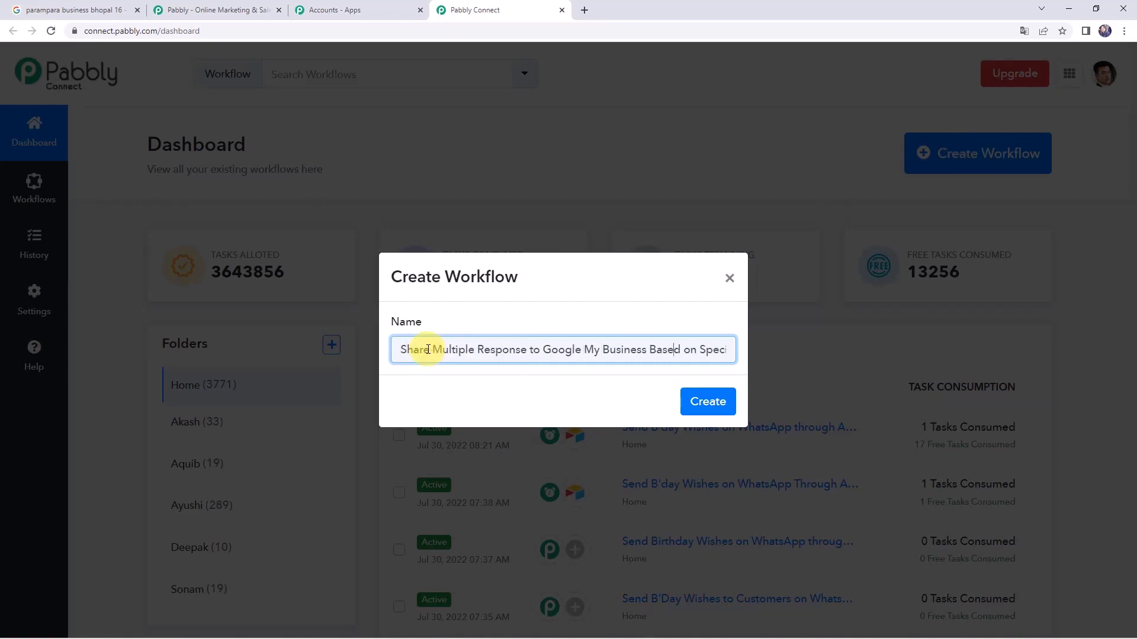
{"action": "key", "text": "Right"}
{"action": "key", "text": "Right"}
{"action": "key", "text": "Right"}
{"action": "key", "text": "Right"}
{"action": "key", "text": "Right"}
{"action": "key", "text": "Right"}
{"action": "key", "text": "Right"}
{"action": "key", "text": "Right"}
{"action": "key", "text": "Right"}
{"action": "key", "text": "Right"}
{"action": "key", "text": "Right"}
{"action": "key", "text": "Right"}
{"action": "key", "text": "Right"}
{"action": "key", "text": "Right"}
{"action": "key", "text": "Right"}
{"action": "key", "text": "Right"}
{"action": "key", "text": "Right"}
{"action": "key", "text": "Right"}
{"action": "key", "text": "Right"}
{"action": "key", "text": "Right"}
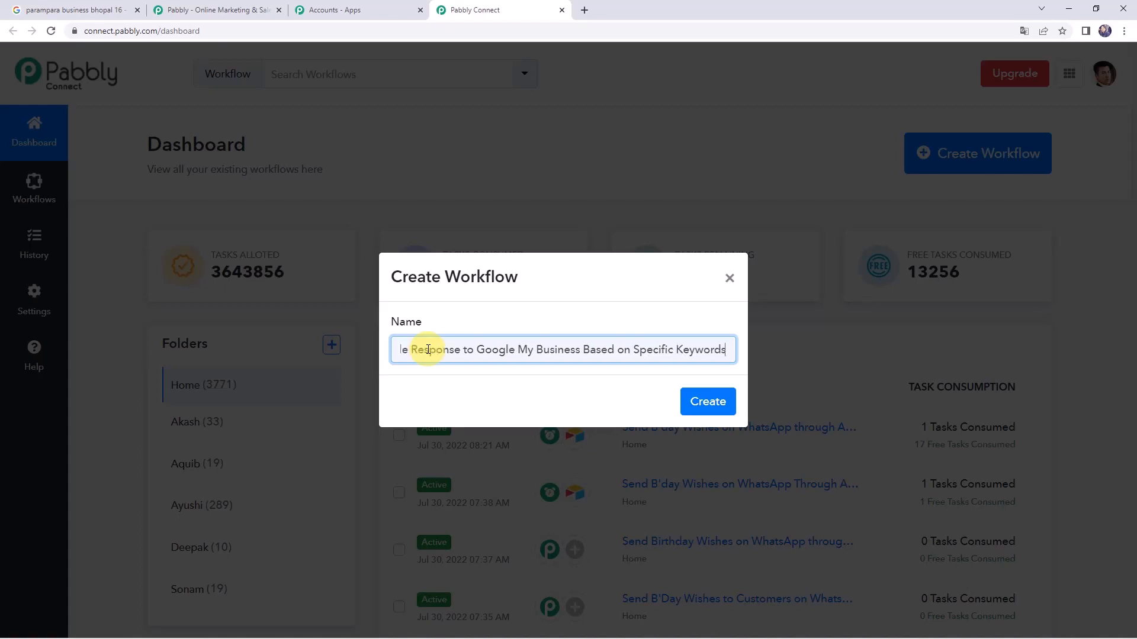
{"action": "left_click", "coordinate": [708, 402]}
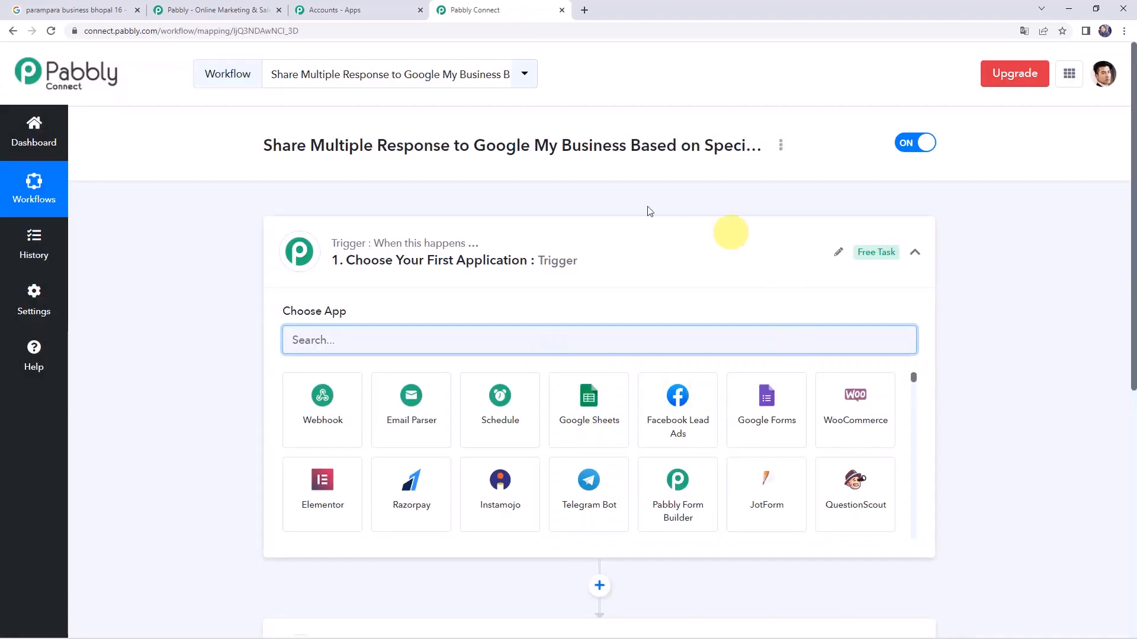
Set the workflow's trigger to Google My Business with the New Review Multi Location event
{"action": "left_click", "coordinate": [576, 249]}
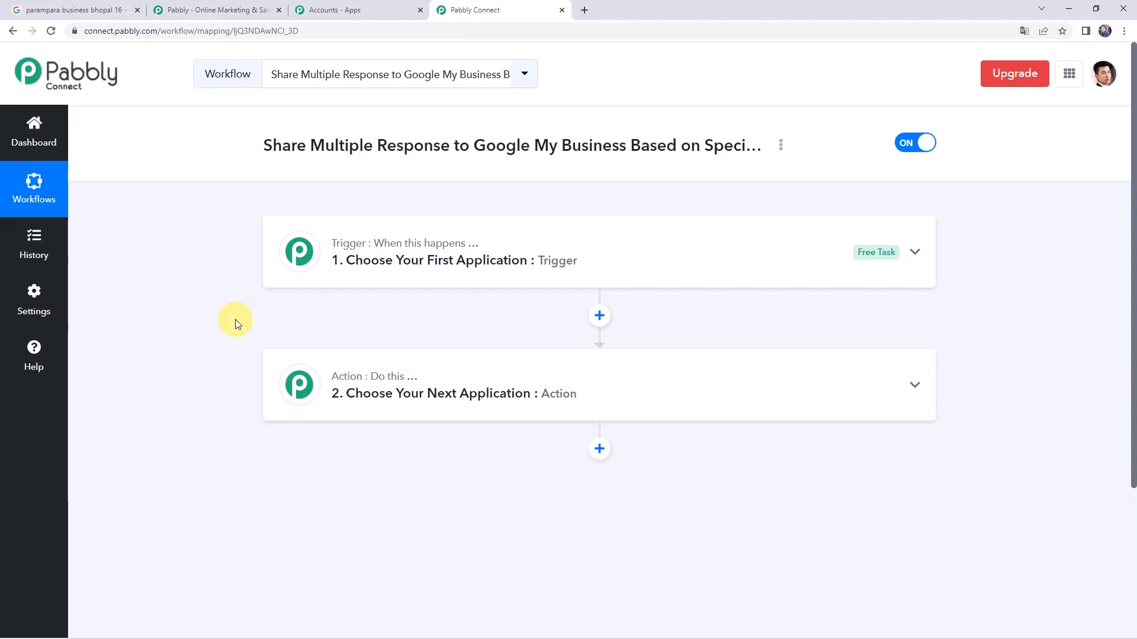
{"action": "left_click", "coordinate": [570, 264]}
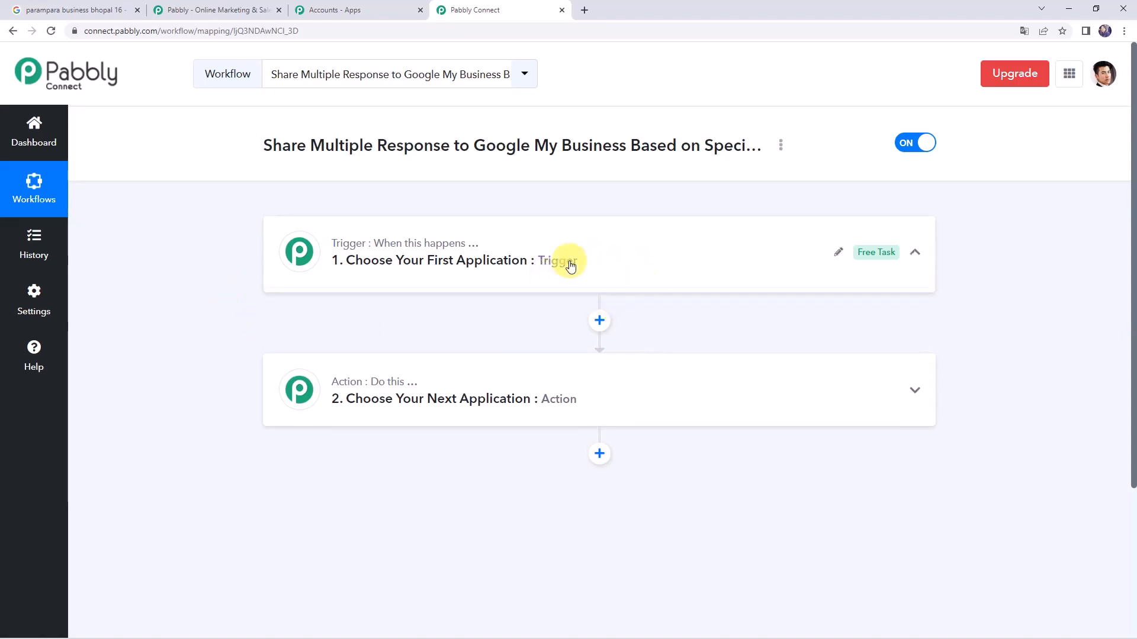
{"action": "left_click", "coordinate": [324, 340]}
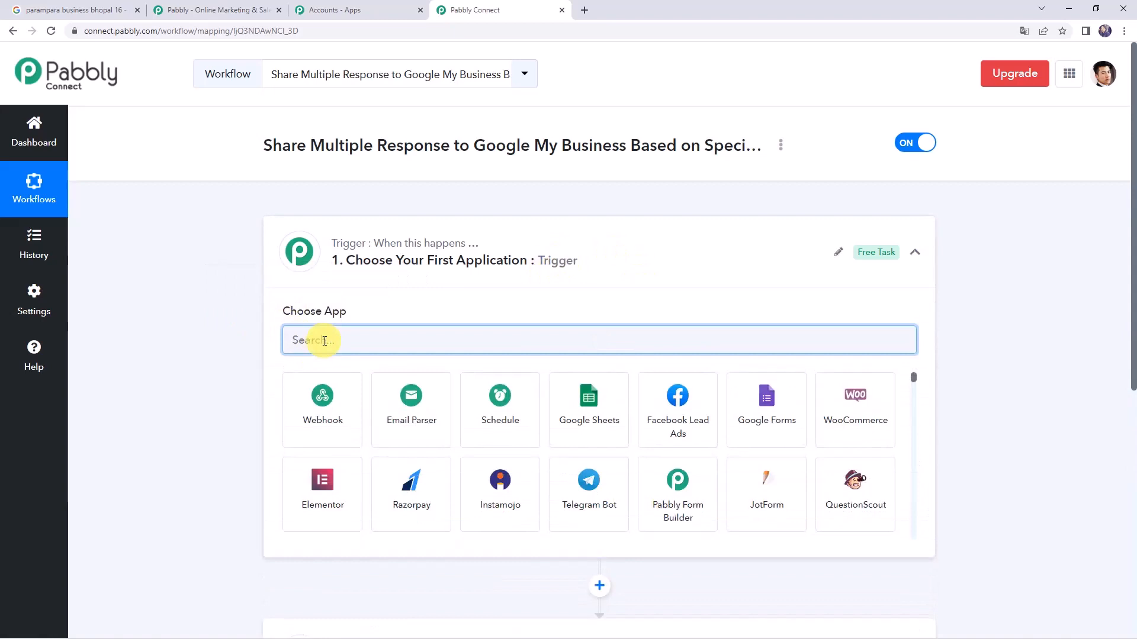
{"action": "type", "text": "Goo"}
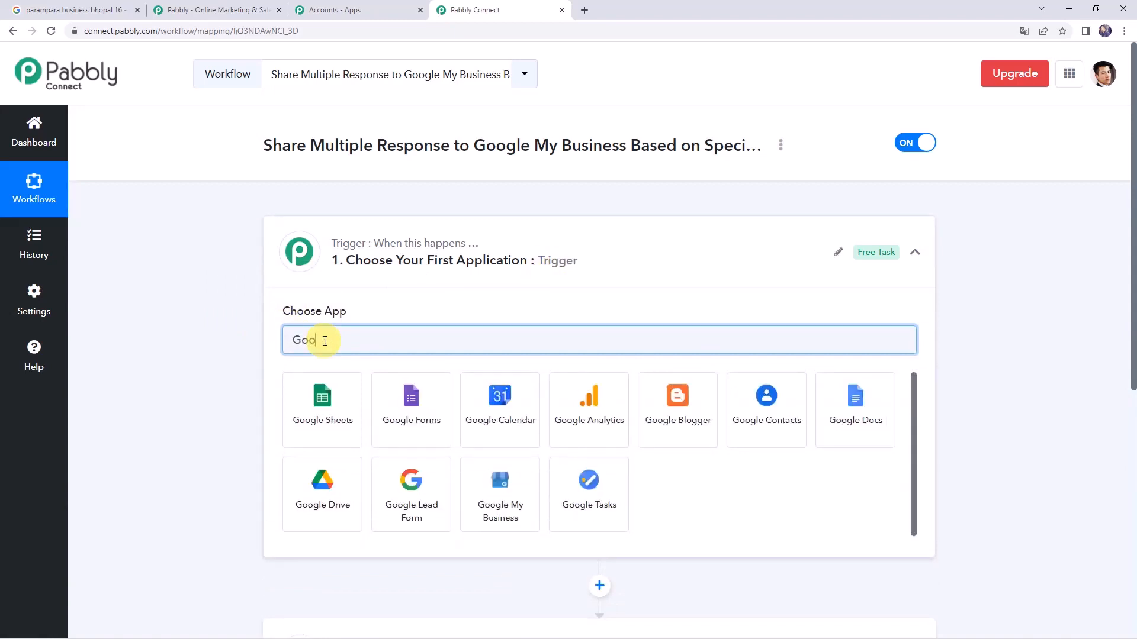
{"action": "left_click", "coordinate": [502, 511]}
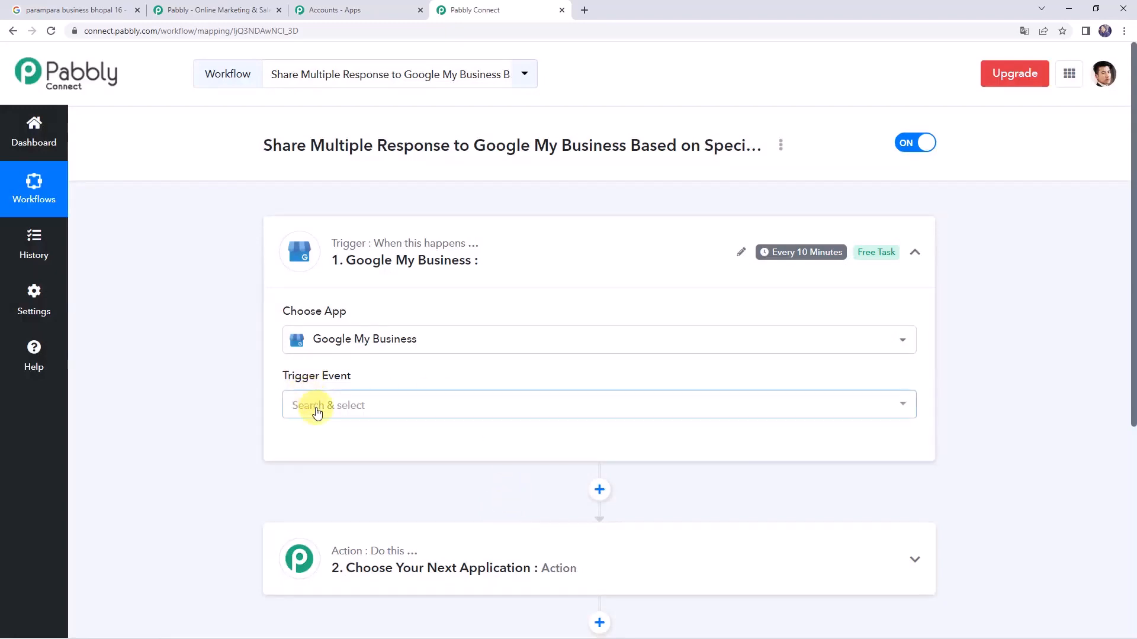
{"action": "left_click", "coordinate": [316, 411]}
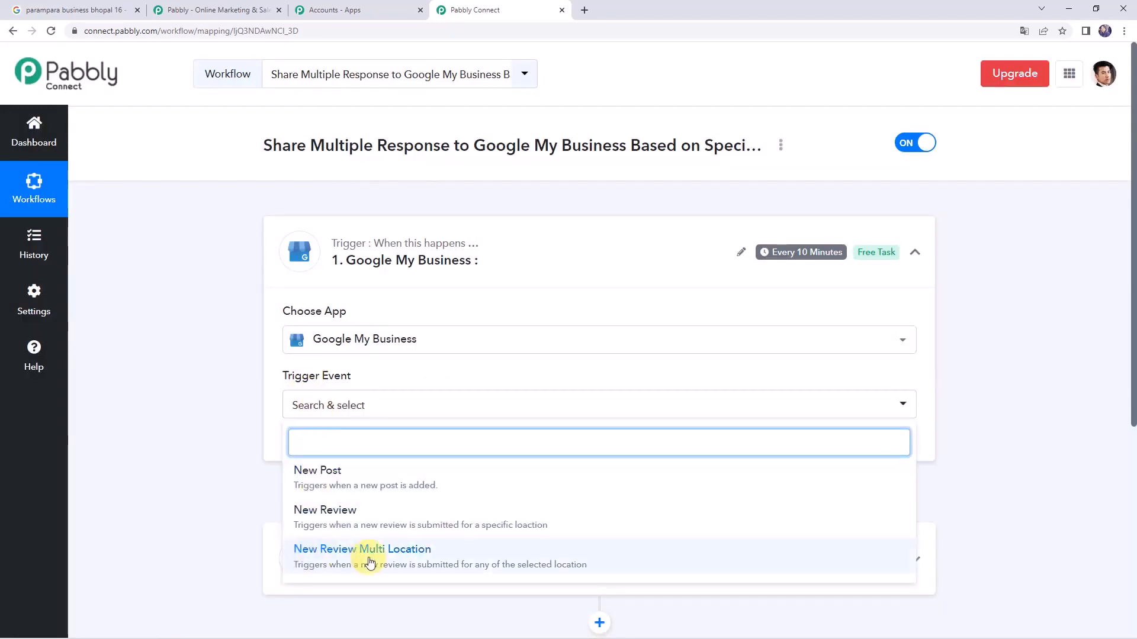
{"action": "left_click", "coordinate": [367, 558]}
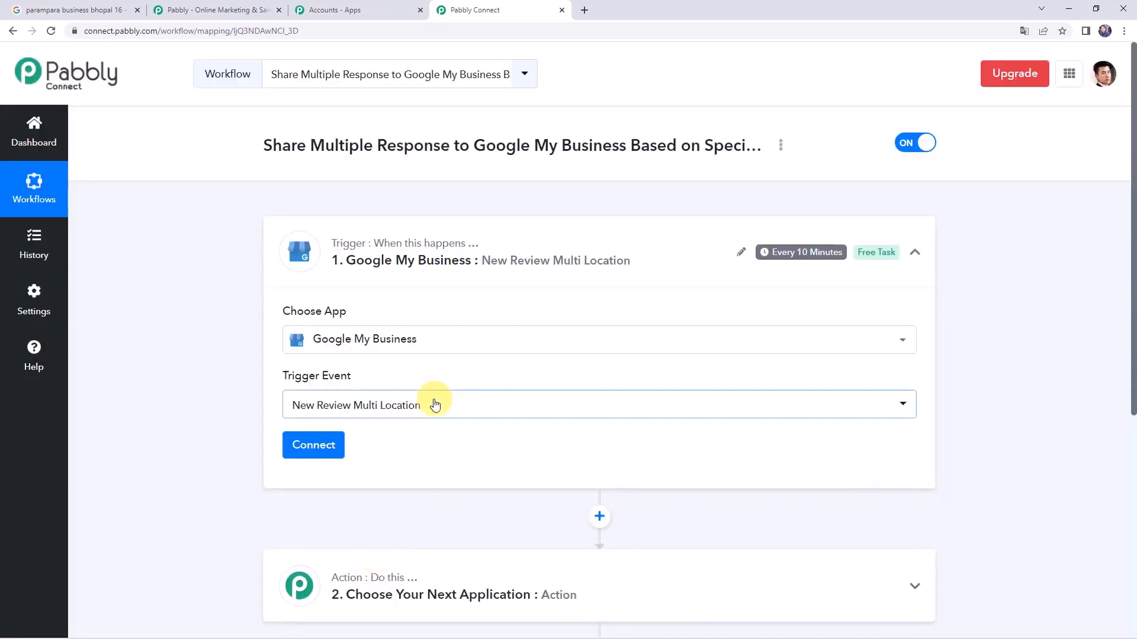
Connect the trigger through a new Google My Business connection and grant Pabbly access to the Google account
{"action": "left_click", "coordinate": [326, 449]}
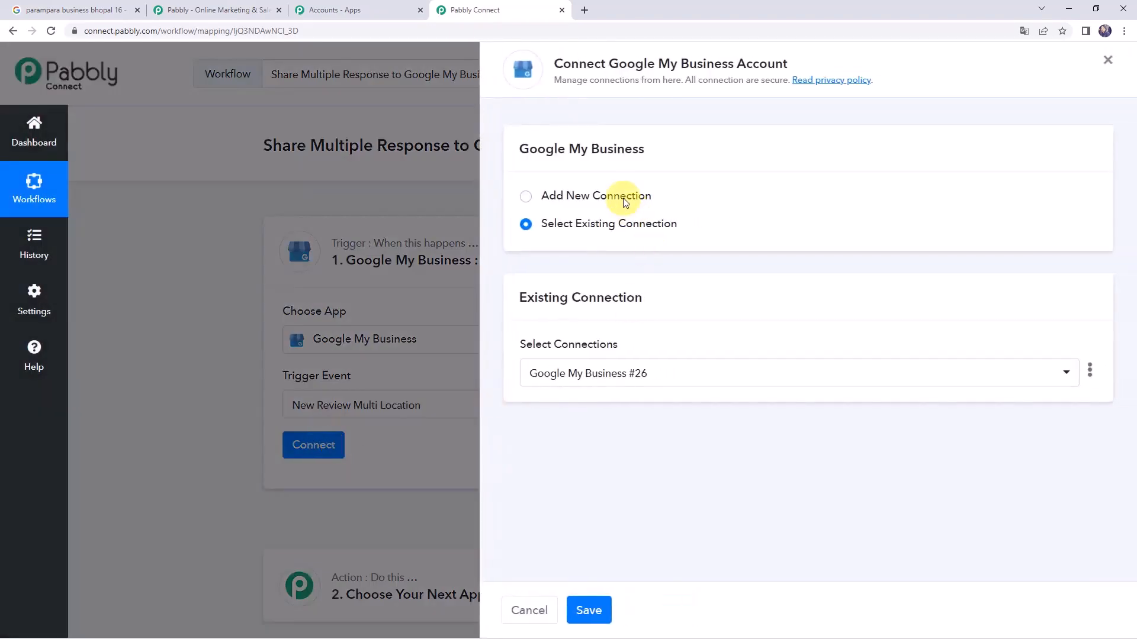
{"action": "left_click", "coordinate": [619, 199]}
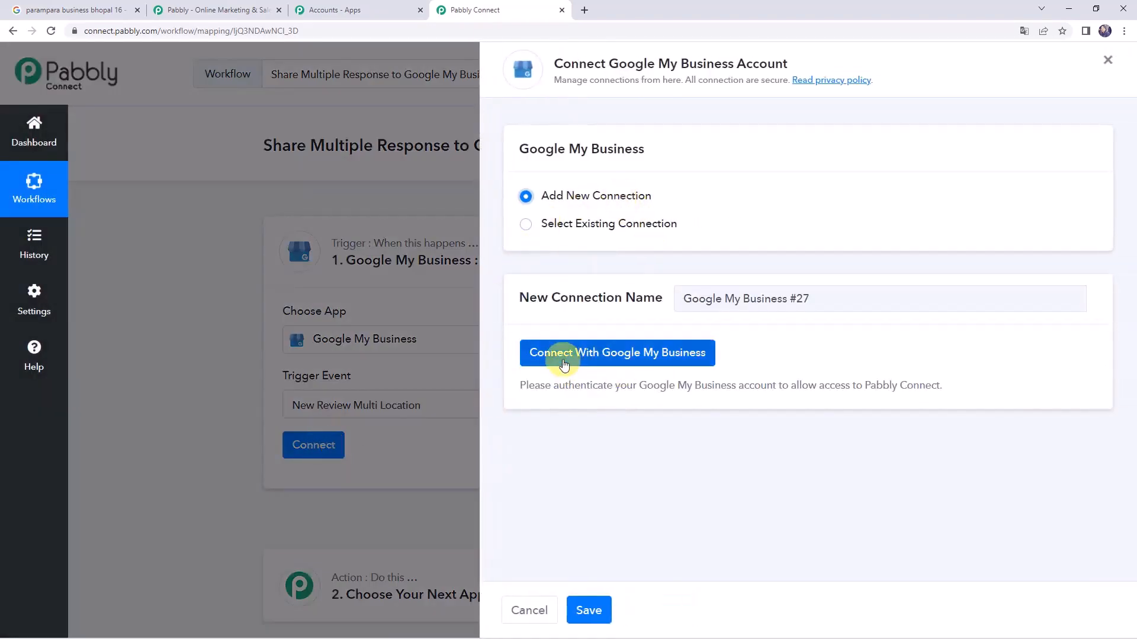
{"action": "left_click", "coordinate": [640, 362]}
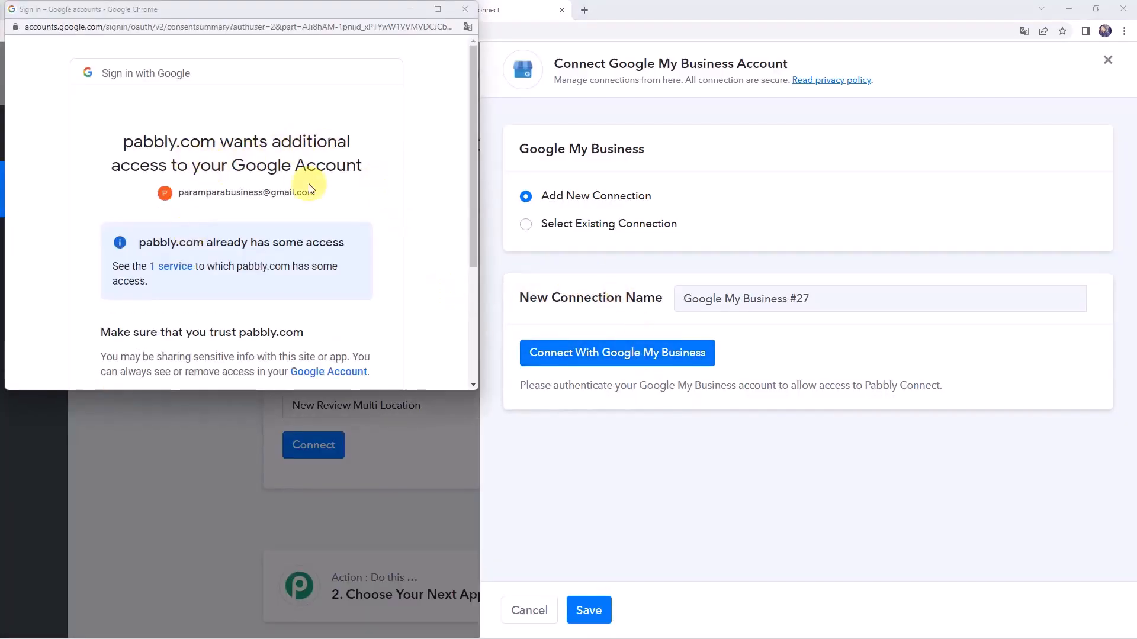
{"action": "scroll", "coordinate": [308, 184], "scroll_direction": "down", "scroll_amount": 3}
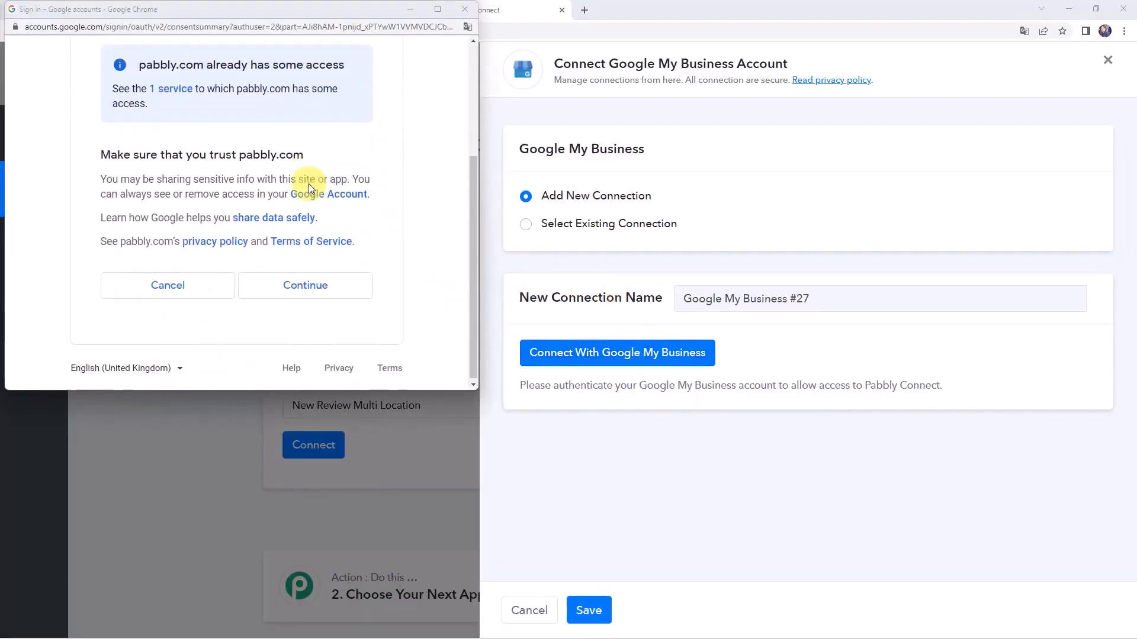
{"action": "left_click", "coordinate": [315, 284]}
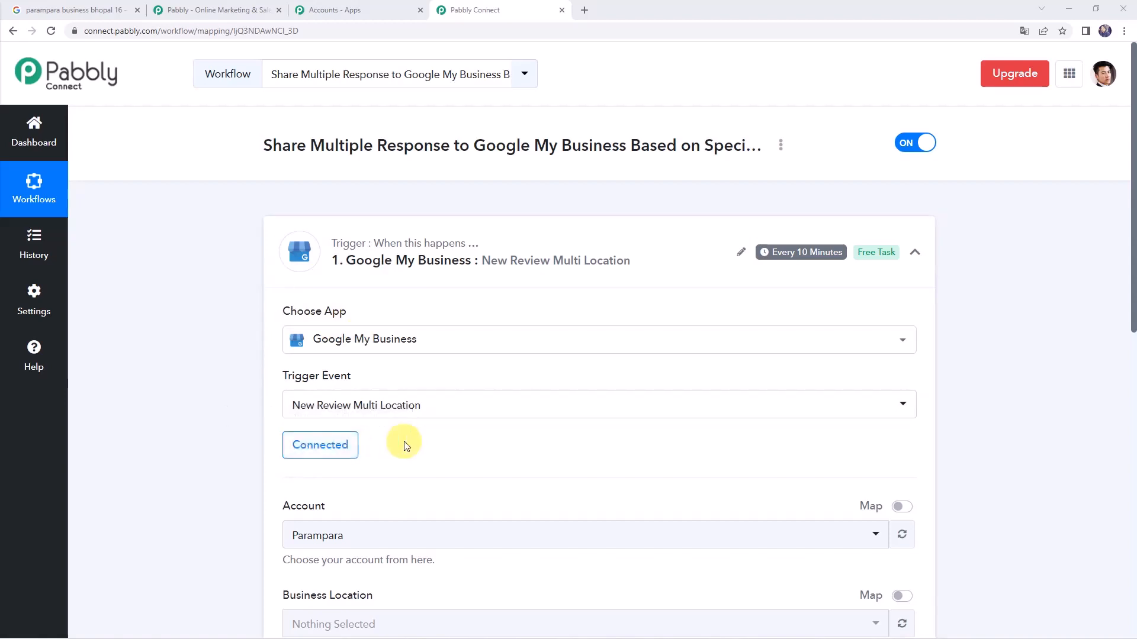
Set the trigger's business location to Parampara
{"action": "scroll", "coordinate": [172, 348], "scroll_direction": "down", "scroll_amount": 1}
{"action": "scroll", "coordinate": [172, 349], "scroll_direction": "down", "scroll_amount": 3}
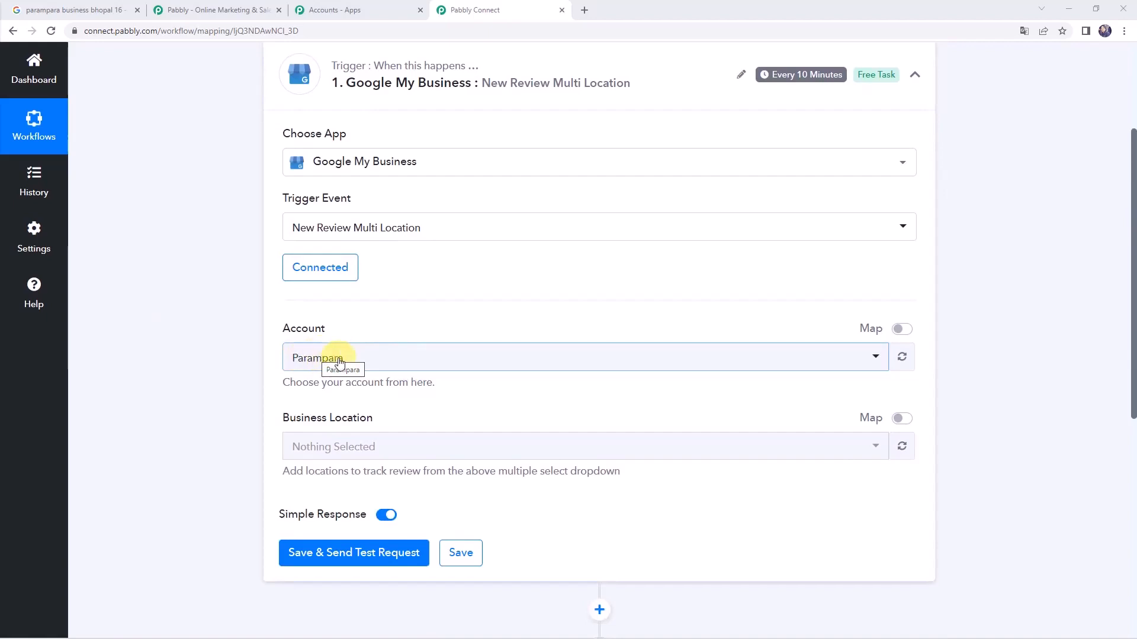
{"action": "scroll", "coordinate": [339, 362], "scroll_direction": "down", "scroll_amount": 1}
{"action": "scroll", "coordinate": [266, 450], "scroll_direction": "up", "scroll_amount": 1}
{"action": "scroll", "coordinate": [248, 433], "scroll_direction": "down", "scroll_amount": 3}
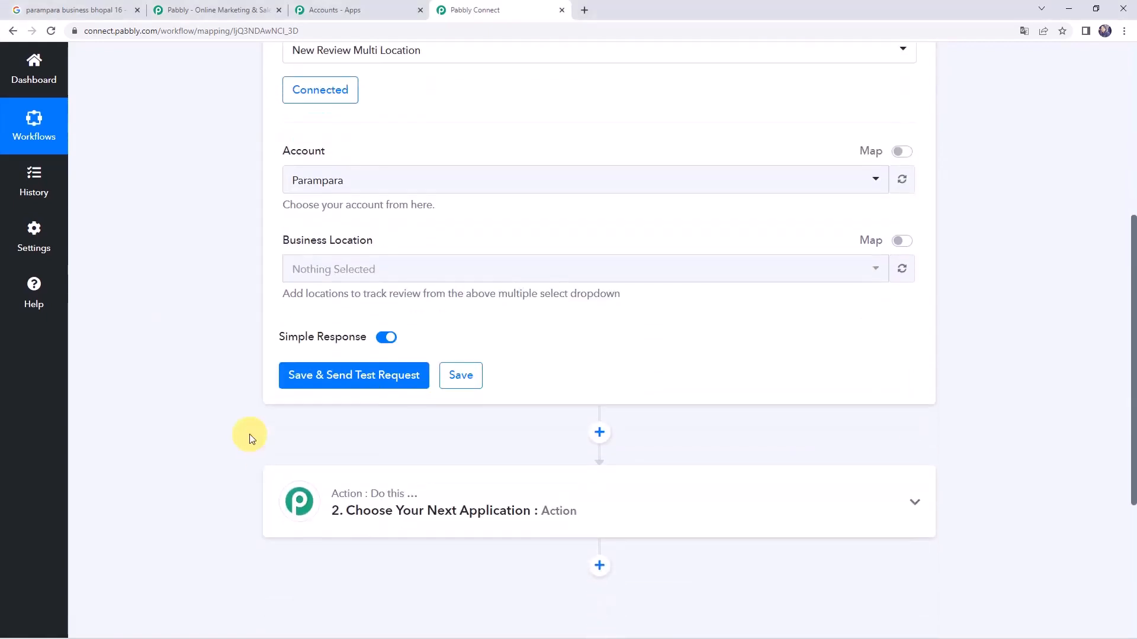
{"action": "left_click", "coordinate": [347, 268]}
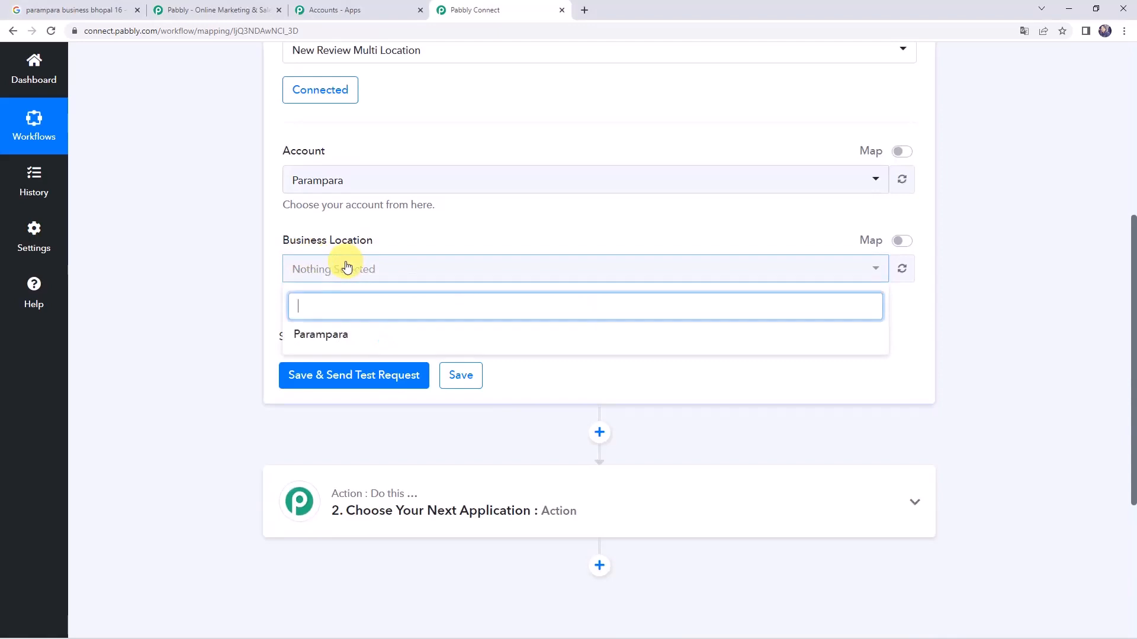
{"action": "left_click", "coordinate": [324, 336]}
{"action": "left_click", "coordinate": [246, 308]}
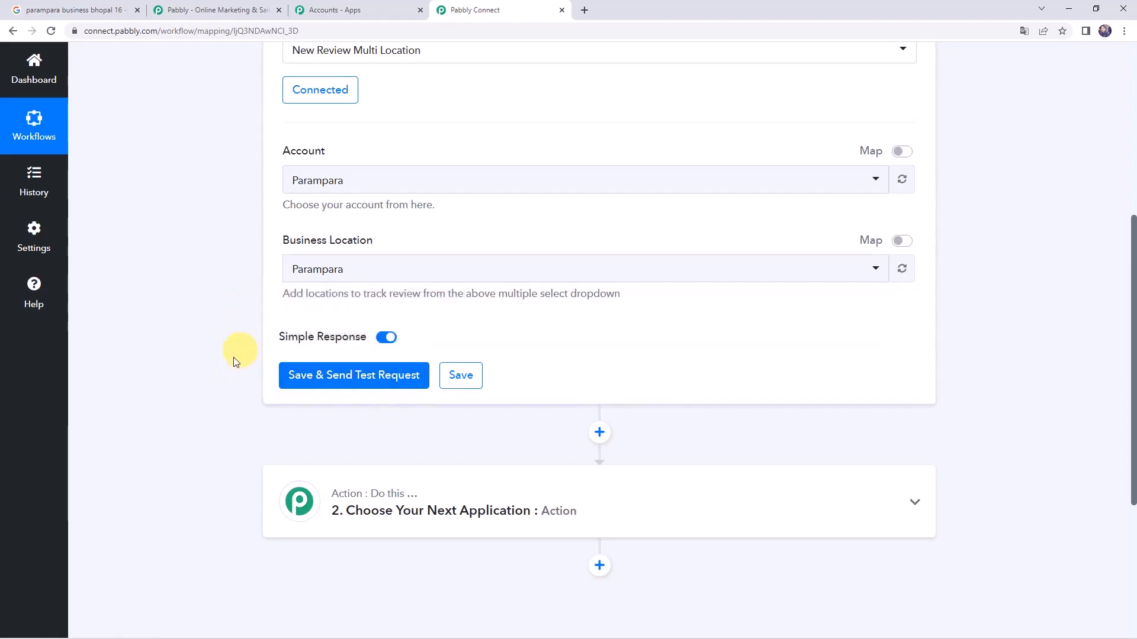
Post a one-star Google review for Parampara reading "Unhappy with the service provided. Highly Disappointed." and view it among the business's reviews
{"action": "scroll", "coordinate": [225, 364], "scroll_direction": "up", "scroll_amount": 2}
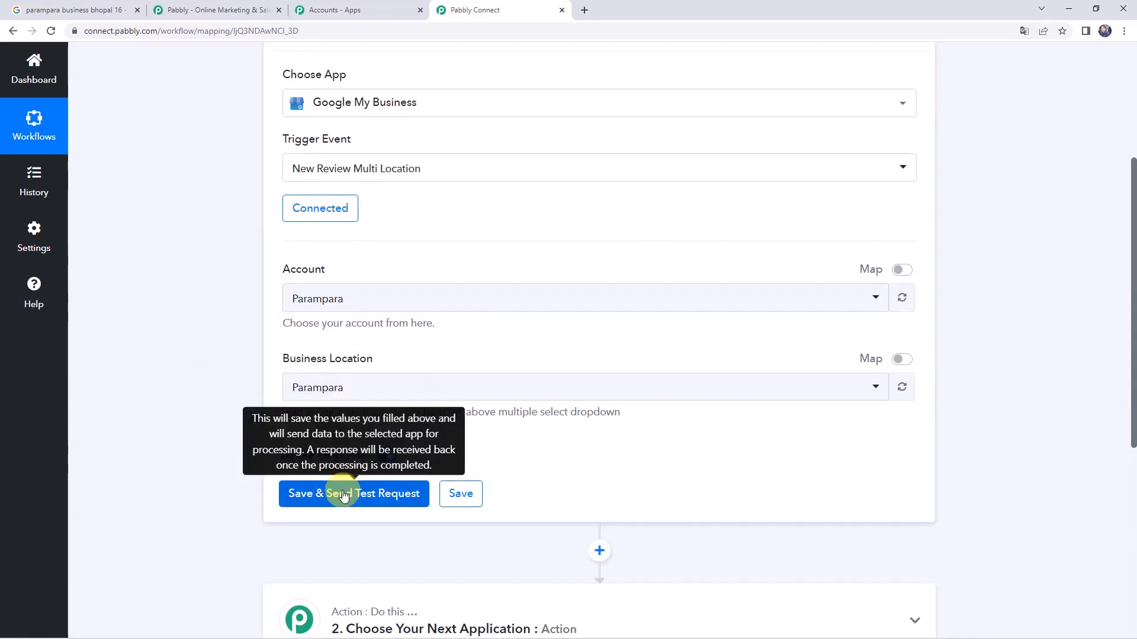
{"action": "left_click", "coordinate": [65, 8]}
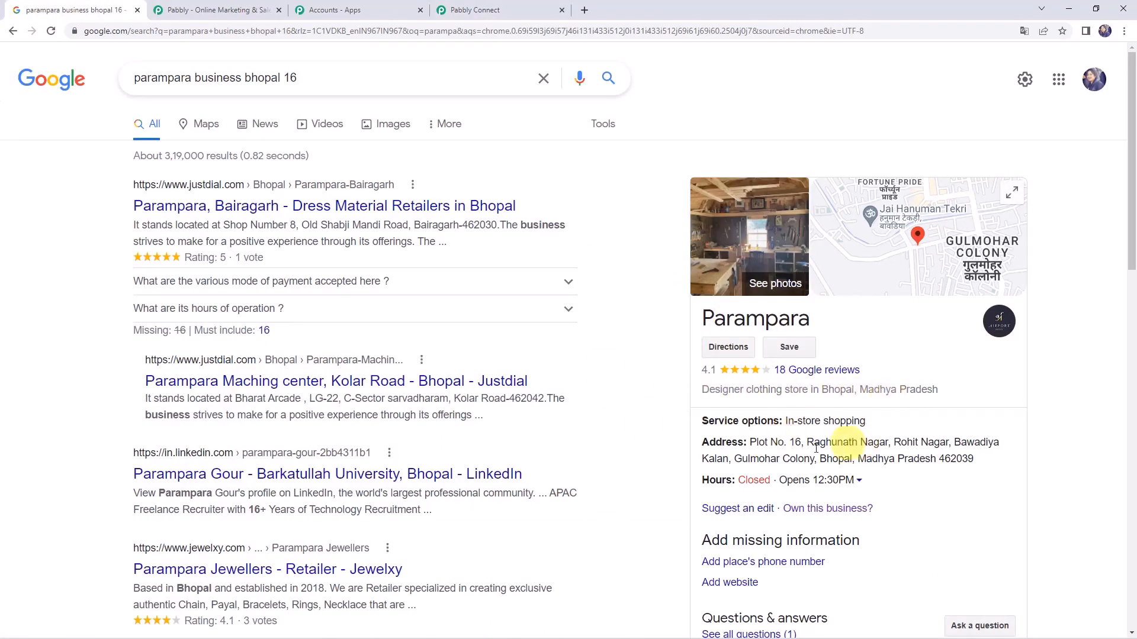
{"action": "scroll", "coordinate": [794, 444], "scroll_direction": "down", "scroll_amount": 4}
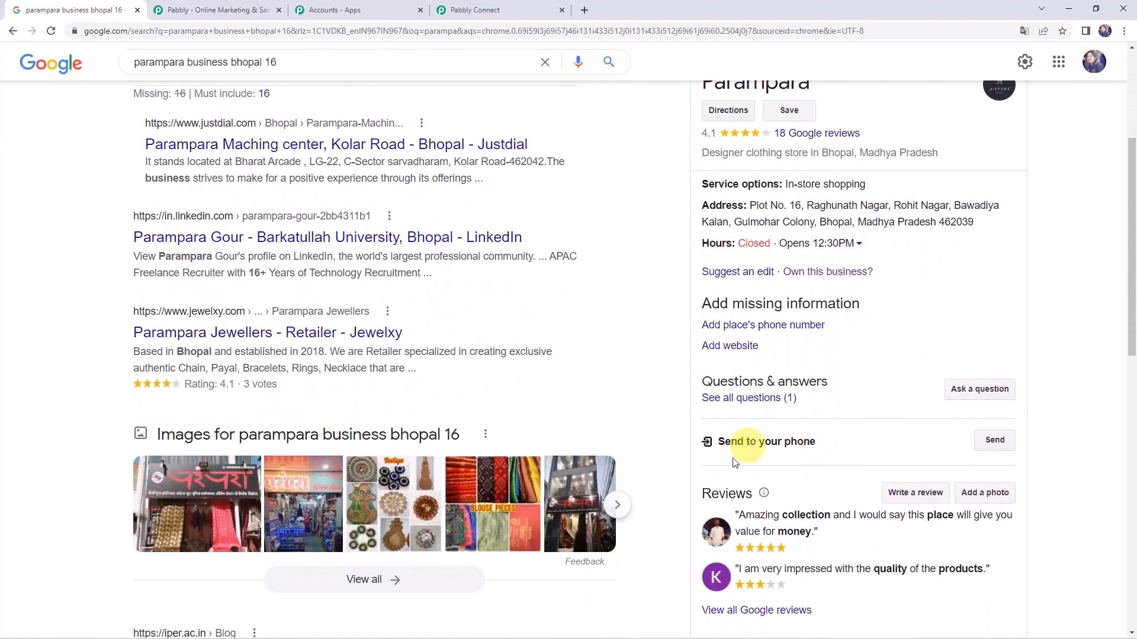
{"action": "left_click", "coordinate": [914, 494]}
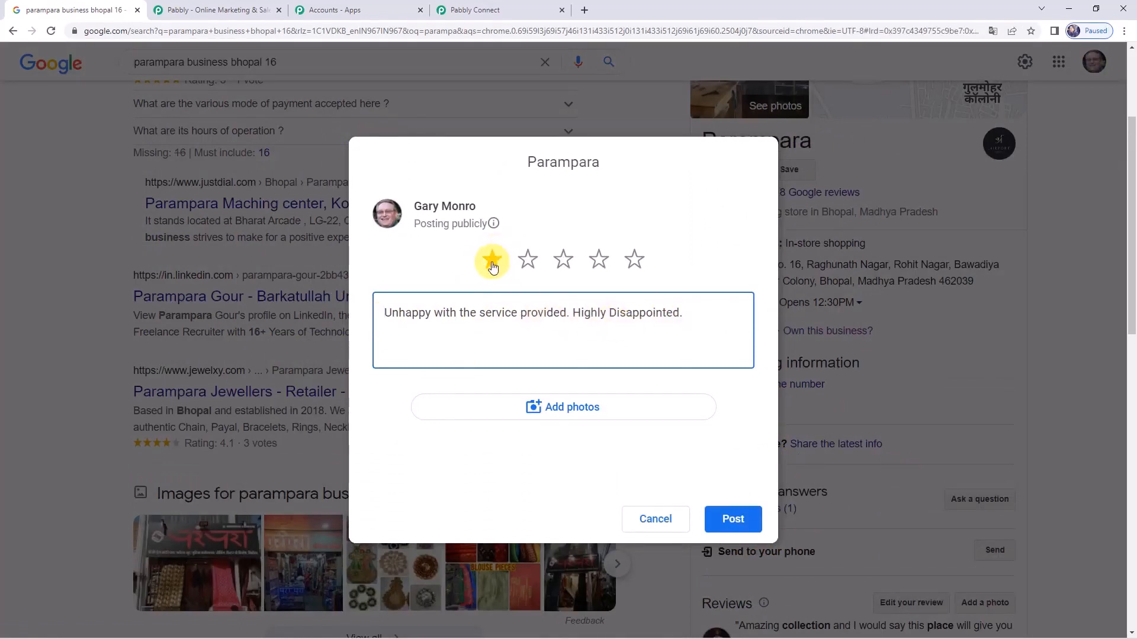
{"action": "left_click", "coordinate": [736, 526]}
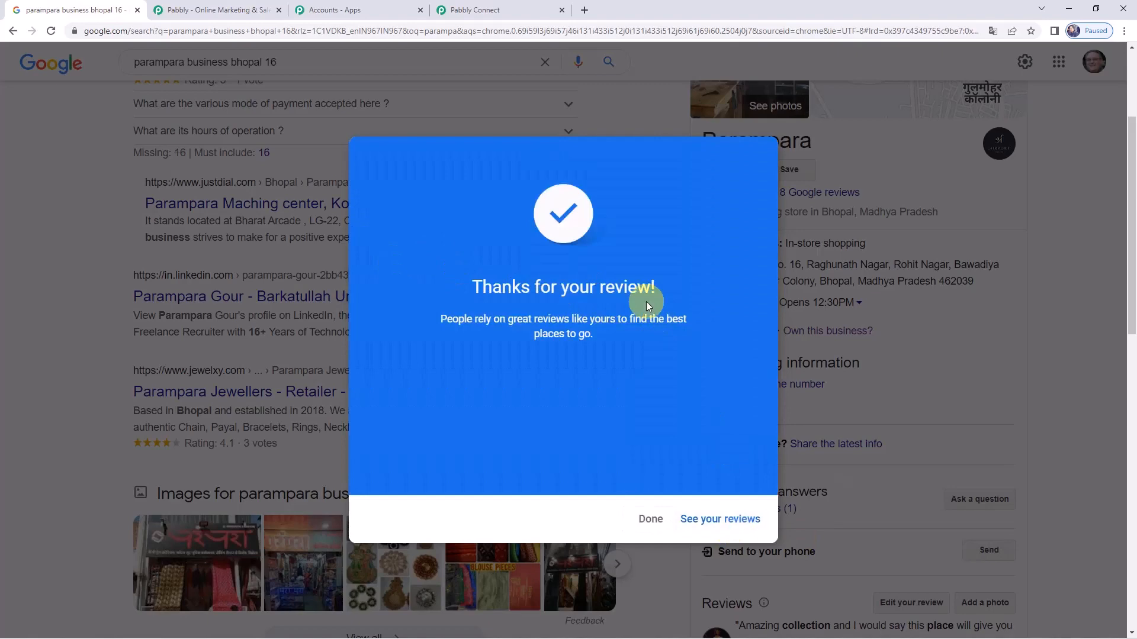
{"action": "left_click", "coordinate": [650, 520]}
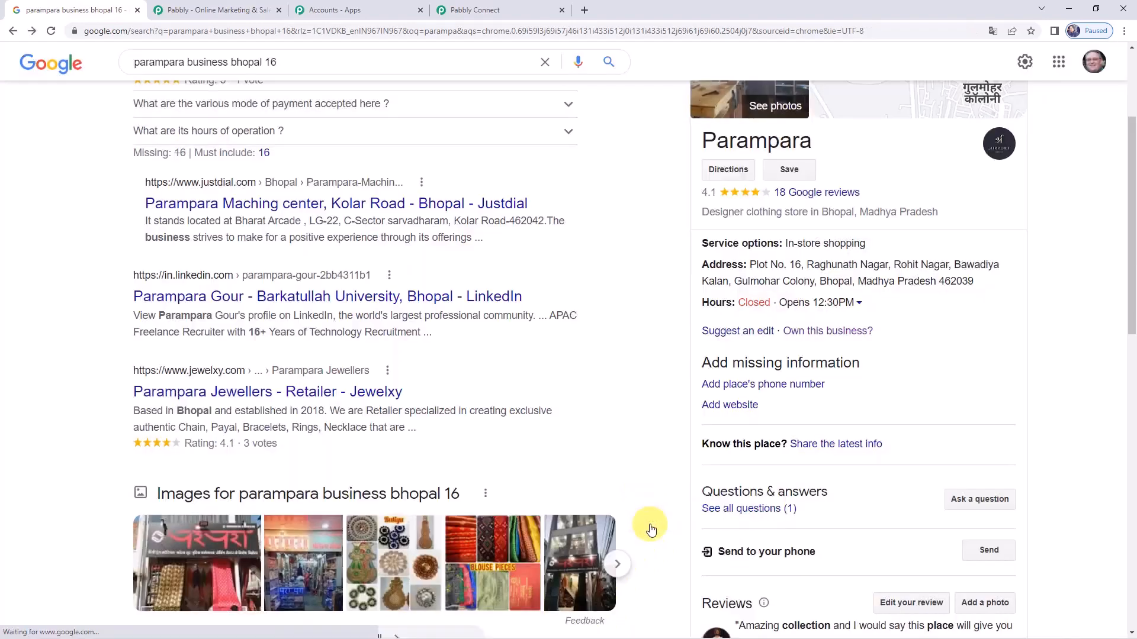
{"action": "left_click", "coordinate": [817, 194]}
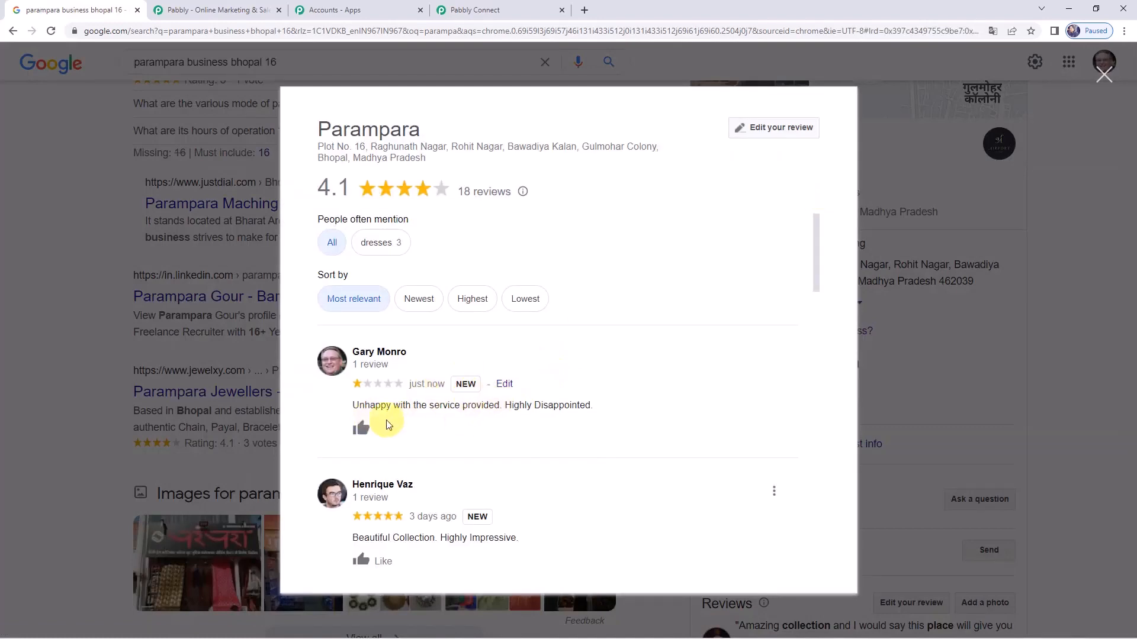
Return to Pabbly Connect, save the trigger with a test request and check the reviewer name and star rating in the response
{"action": "left_click", "coordinate": [496, 11]}
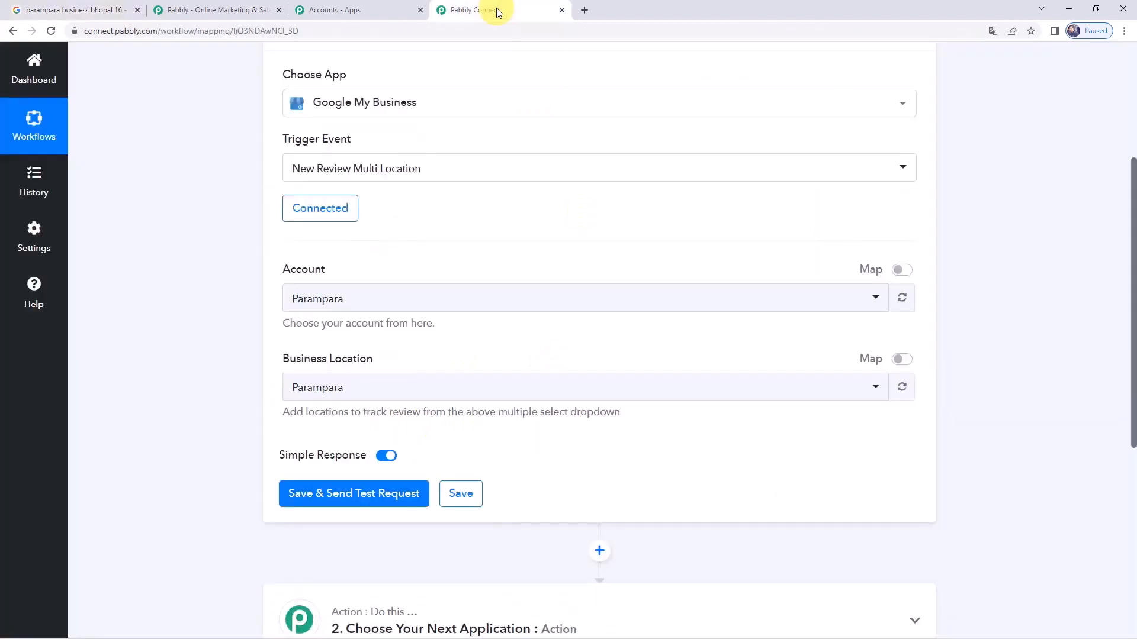
{"action": "left_click", "coordinate": [337, 507]}
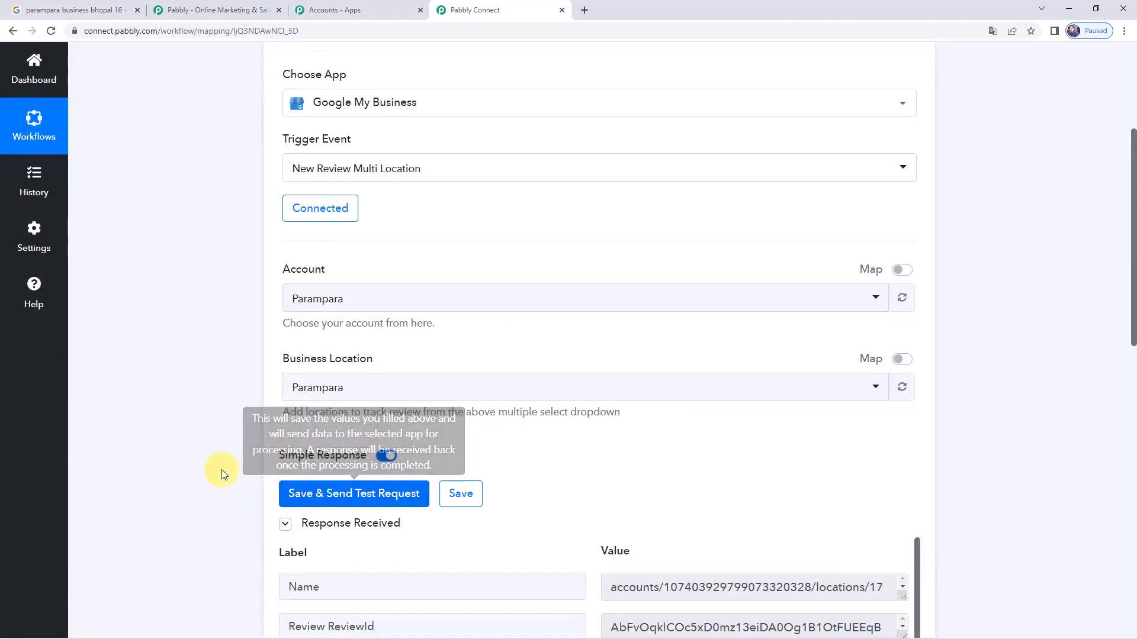
{"action": "scroll", "coordinate": [222, 472], "scroll_direction": "down", "scroll_amount": 4}
{"action": "scroll", "coordinate": [222, 472], "scroll_direction": "down", "scroll_amount": 2}
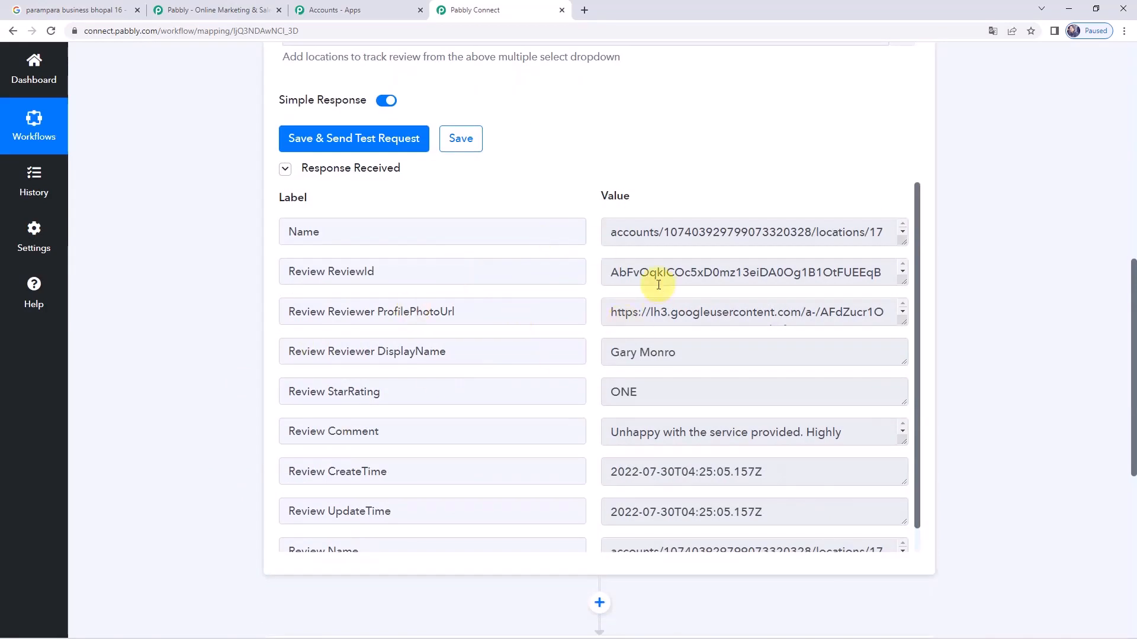
{"action": "left_click_drag", "start_coordinate": [778, 355], "coordinate": [520, 353]}
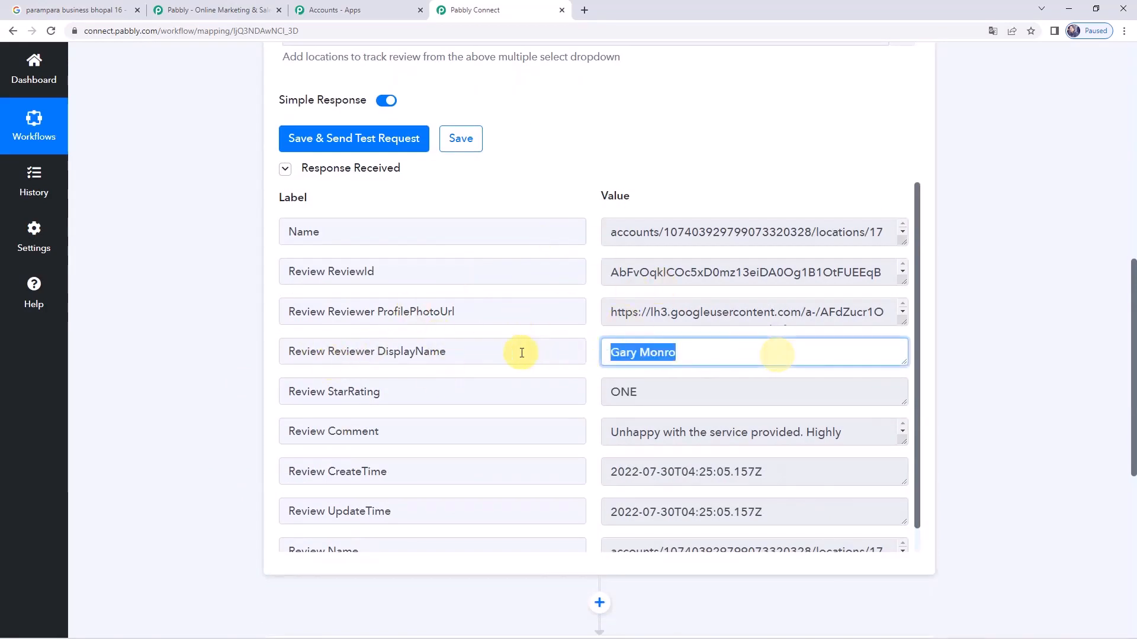
{"action": "scroll", "coordinate": [520, 352], "scroll_direction": "down", "scroll_amount": 1}
{"action": "left_click", "coordinate": [420, 362]}
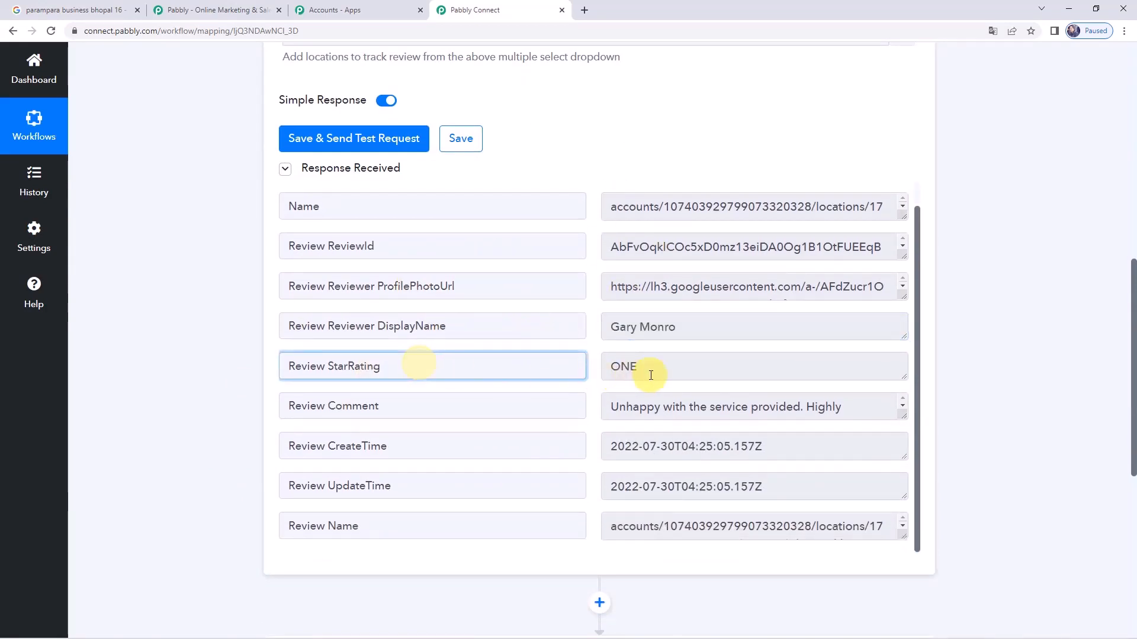
Examine the star rating, full review comment and review name in the trigger's received response
{"action": "left_click", "coordinate": [650, 371]}
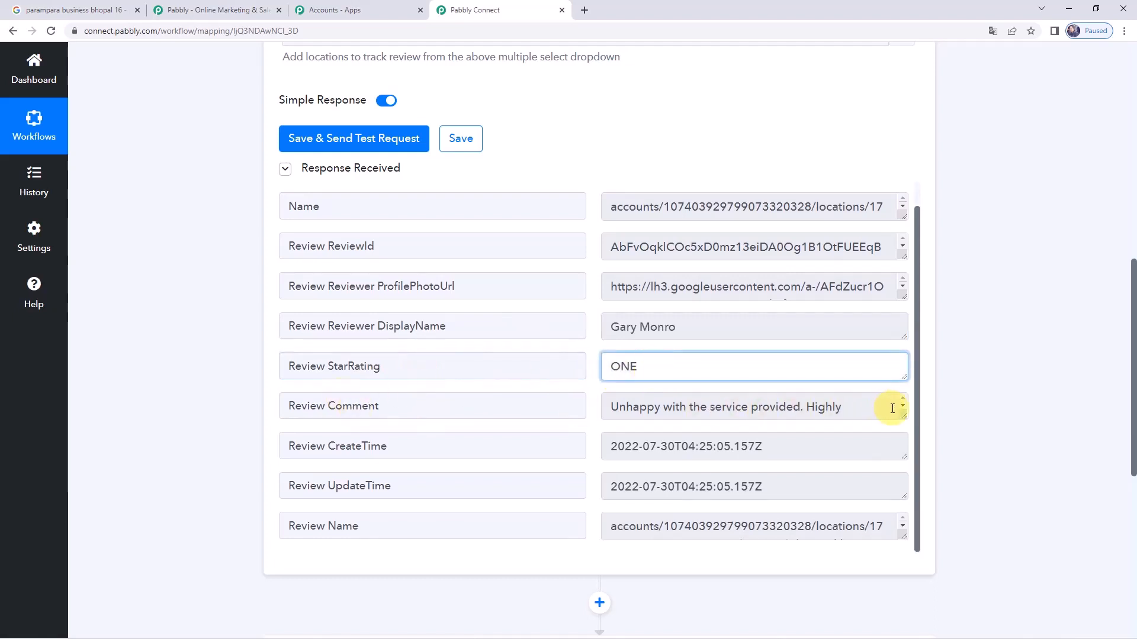
{"action": "left_click_drag", "start_coordinate": [902, 416], "coordinate": [901, 445]}
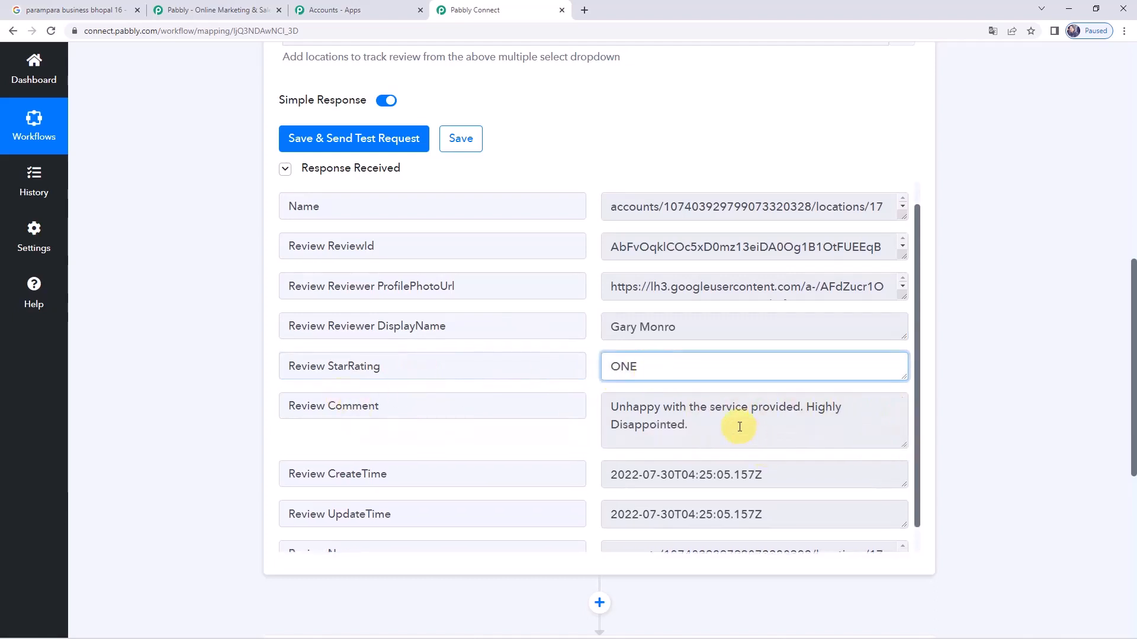
{"action": "scroll", "coordinate": [628, 424], "scroll_direction": "down", "scroll_amount": 1}
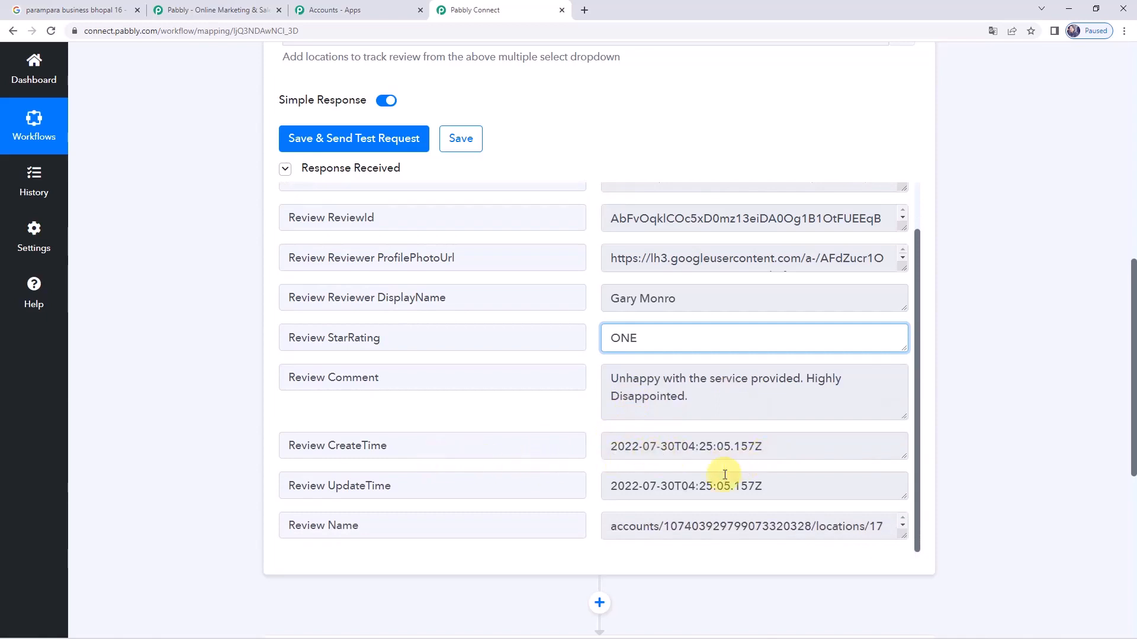
{"action": "scroll", "coordinate": [725, 472], "scroll_direction": "down", "scroll_amount": 3}
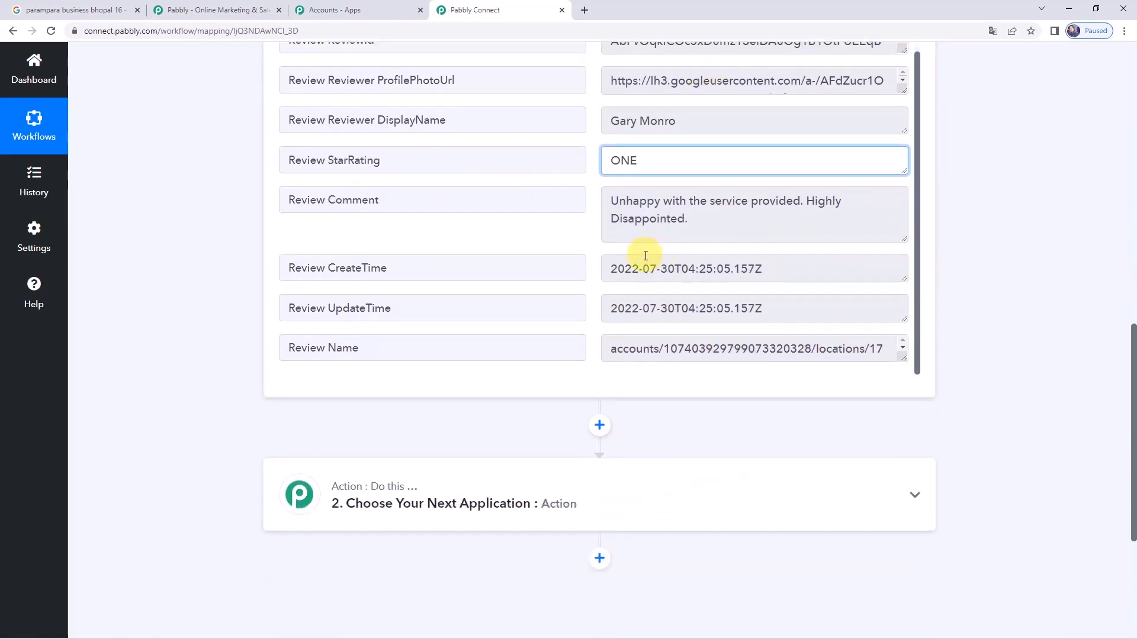
{"action": "left_click", "coordinate": [398, 348]}
{"action": "left_click", "coordinate": [656, 344]}
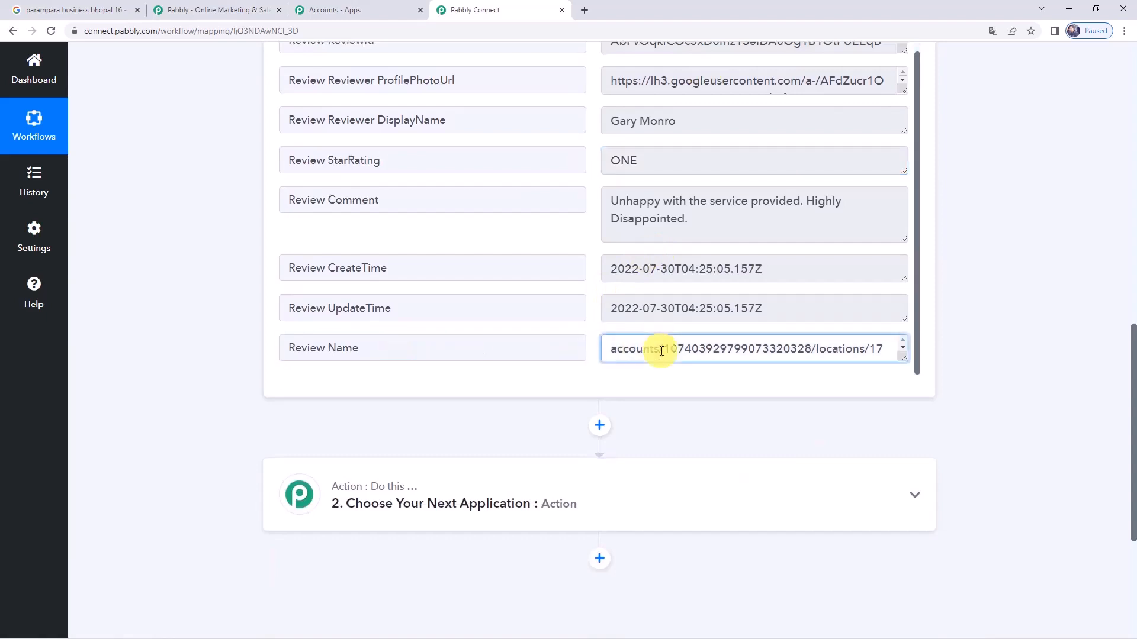
{"action": "scroll", "coordinate": [195, 324], "scroll_direction": "up", "scroll_amount": 2}
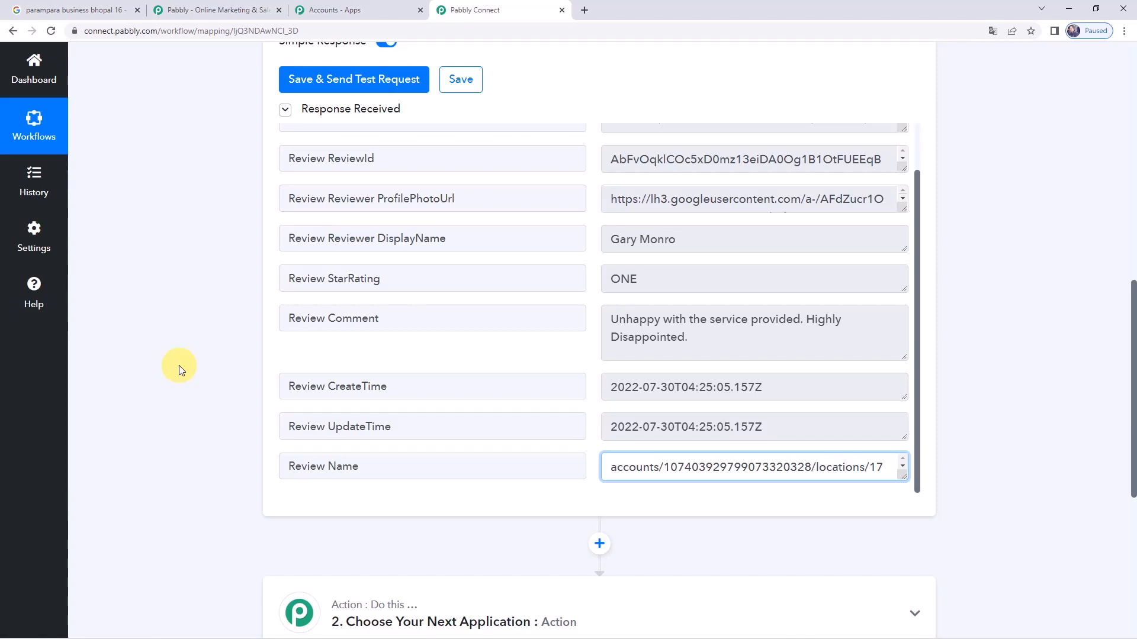
Choose Router by Pabbly as the app for the workflow's second action step
{"action": "scroll", "coordinate": [178, 368], "scroll_direction": "down", "scroll_amount": 5}
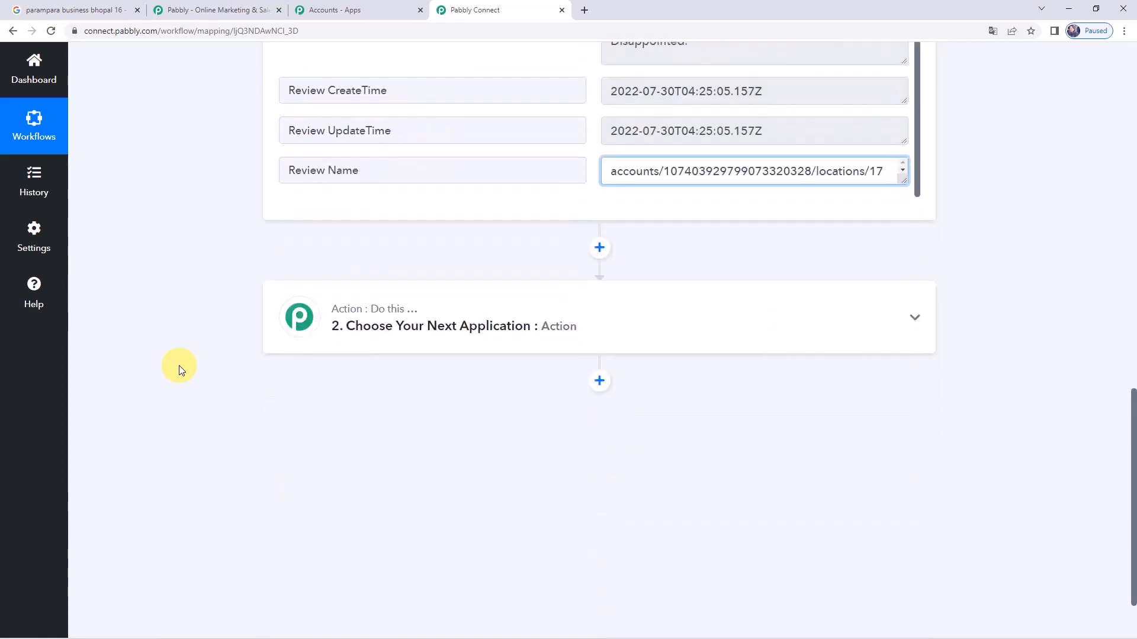
{"action": "left_click", "coordinate": [577, 327]}
{"action": "scroll", "coordinate": [577, 324], "scroll_direction": "down", "scroll_amount": 2}
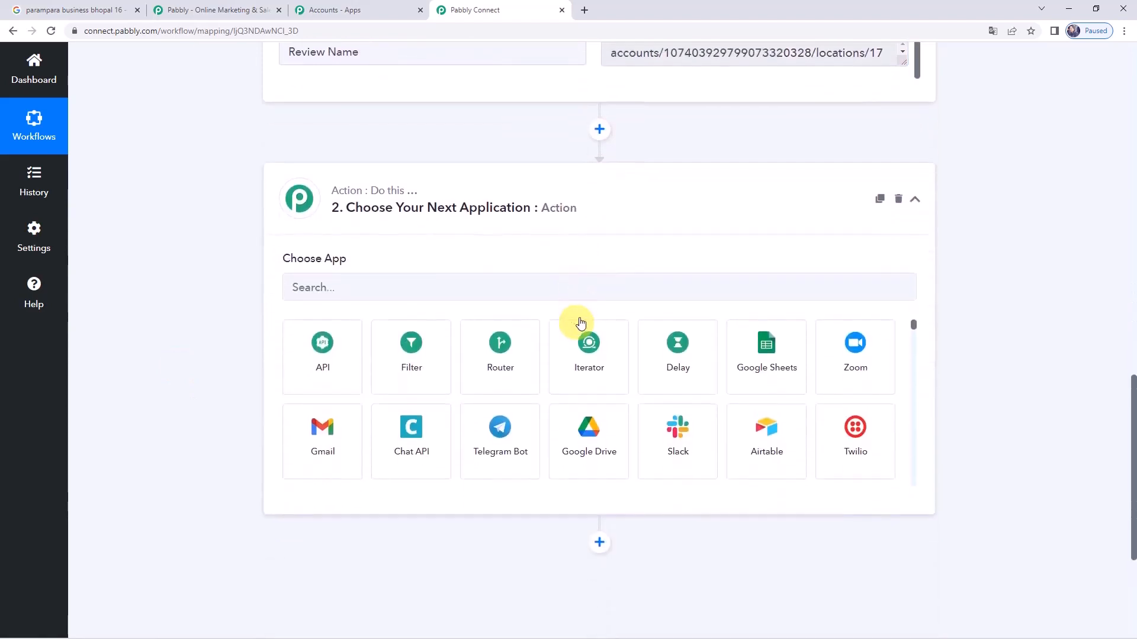
{"action": "left_click", "coordinate": [372, 288]}
{"action": "type", "text": "rou"}
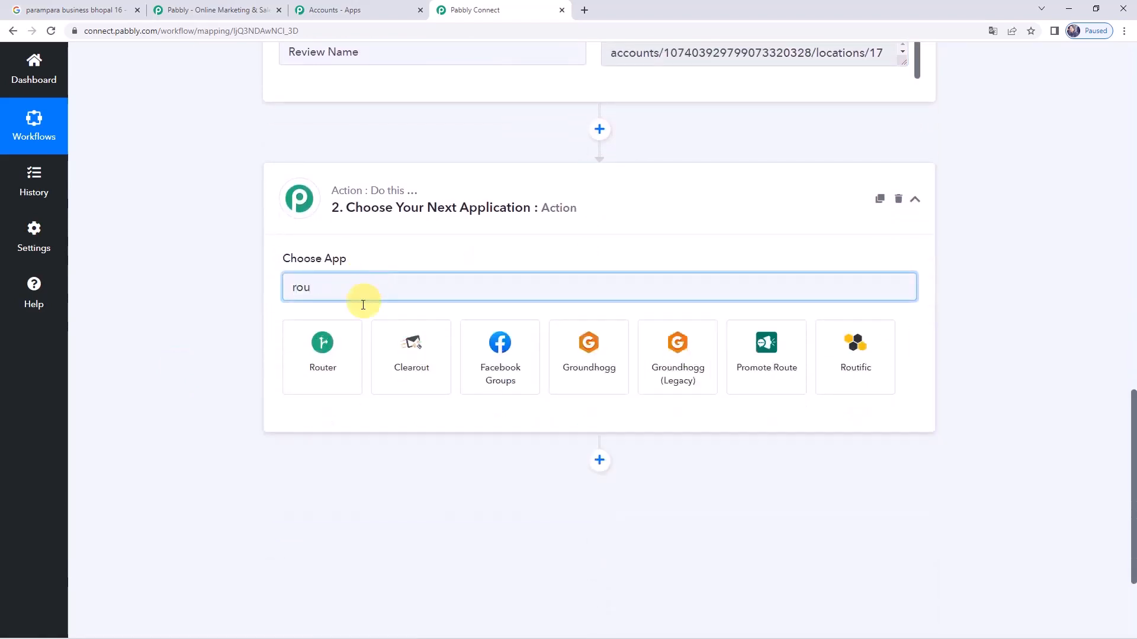
{"action": "left_click", "coordinate": [336, 362]}
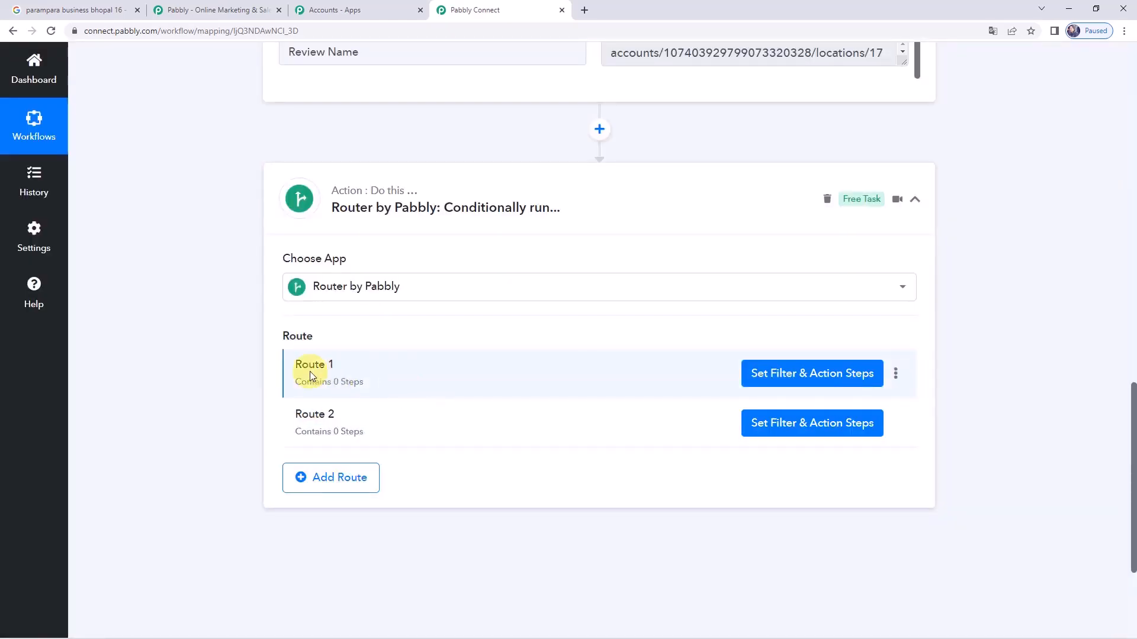
Rename the router's Route 1 as "Positive Review"
{"action": "left_click", "coordinate": [895, 374]}
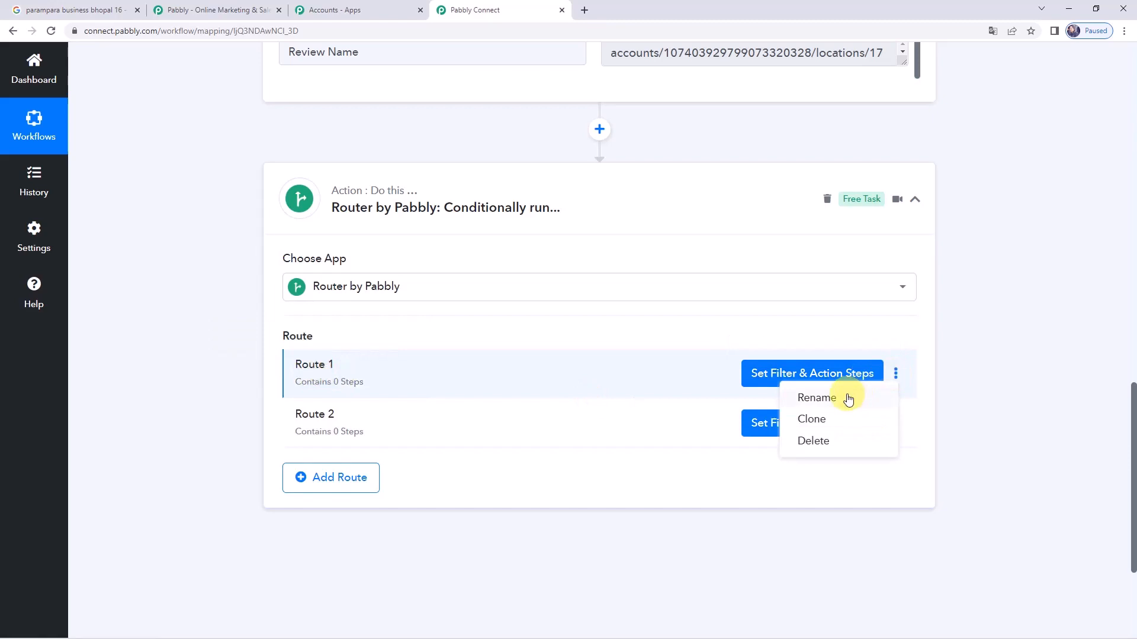
{"action": "left_click", "coordinate": [848, 399]}
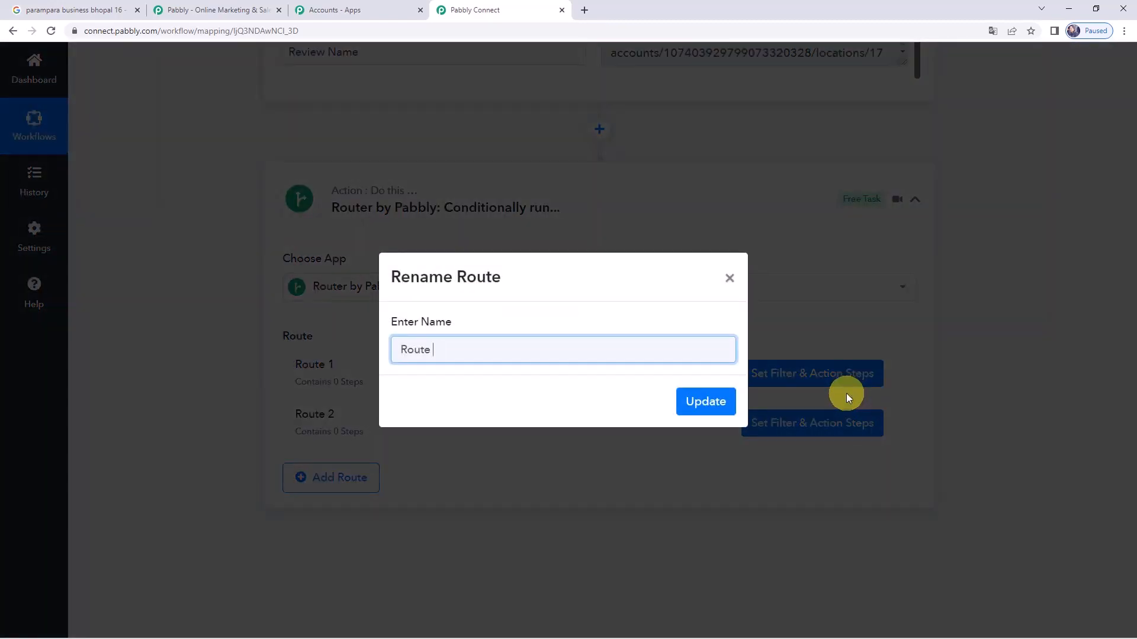
{"action": "key", "text": "BackSpace"}
{"action": "key", "text": "BackSpace"}
{"action": "key", "text": "BackSpace"}
{"action": "key", "text": "BackSpace"}
{"action": "key", "text": "BackSpace"}
{"action": "key", "text": "BackSpace"}
{"action": "type", "text": "Po"}
{"action": "type", "text": "sitive Review"}
{"action": "left_click", "coordinate": [705, 401]}
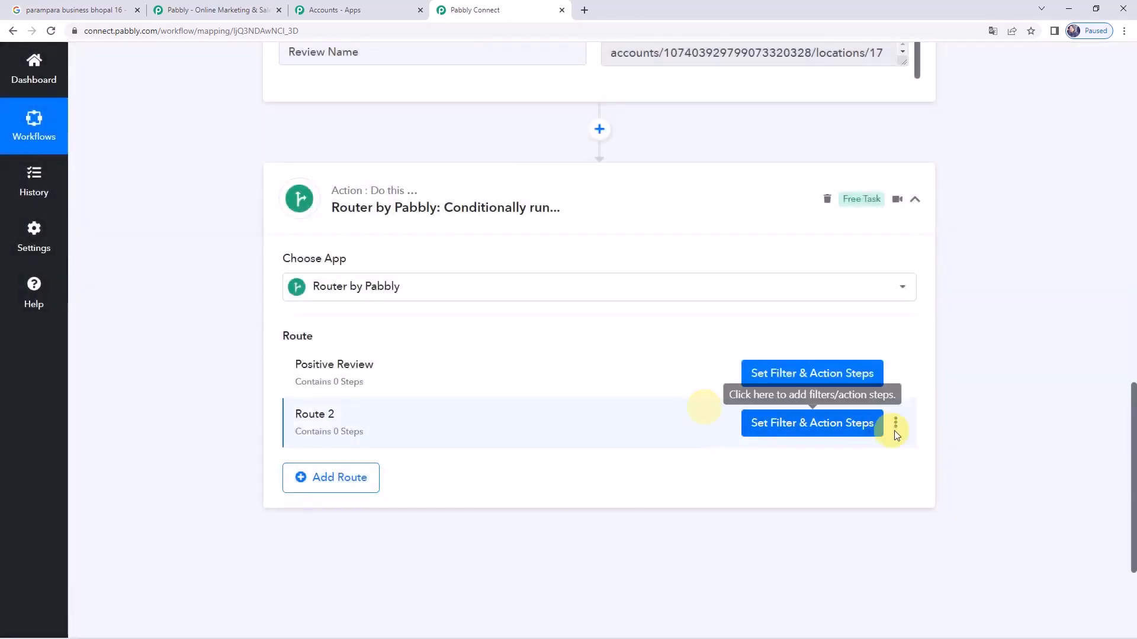
Rename the router's Route 2 as "Negative Review"
{"action": "left_click", "coordinate": [896, 427]}
{"action": "left_click", "coordinate": [838, 449]}
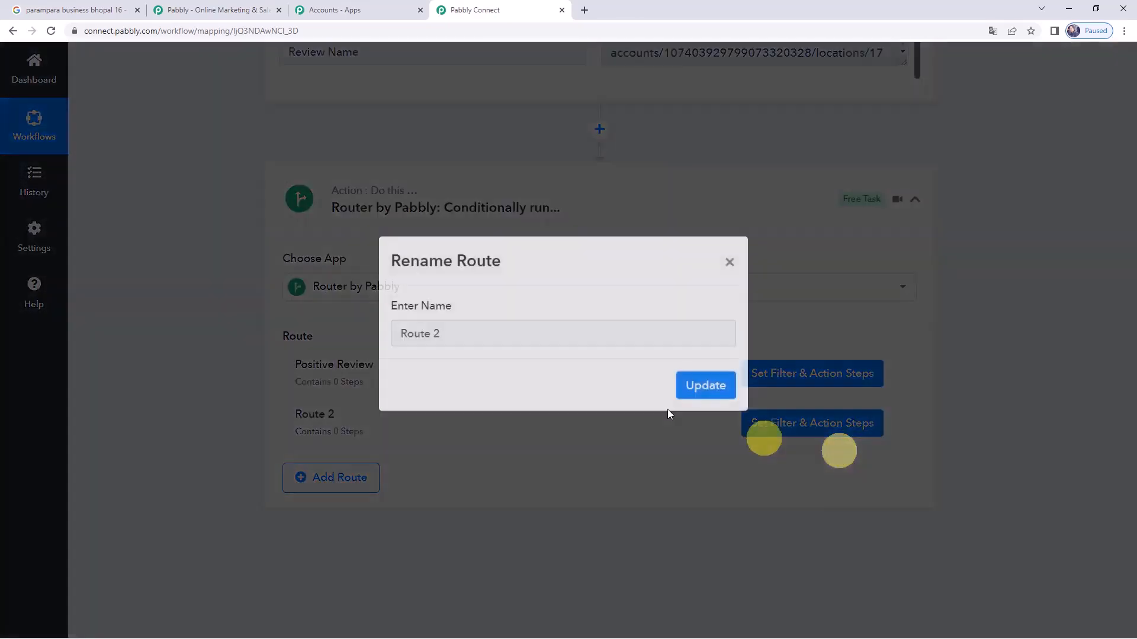
{"action": "left_click_drag", "start_coordinate": [524, 346], "coordinate": [298, 357]}
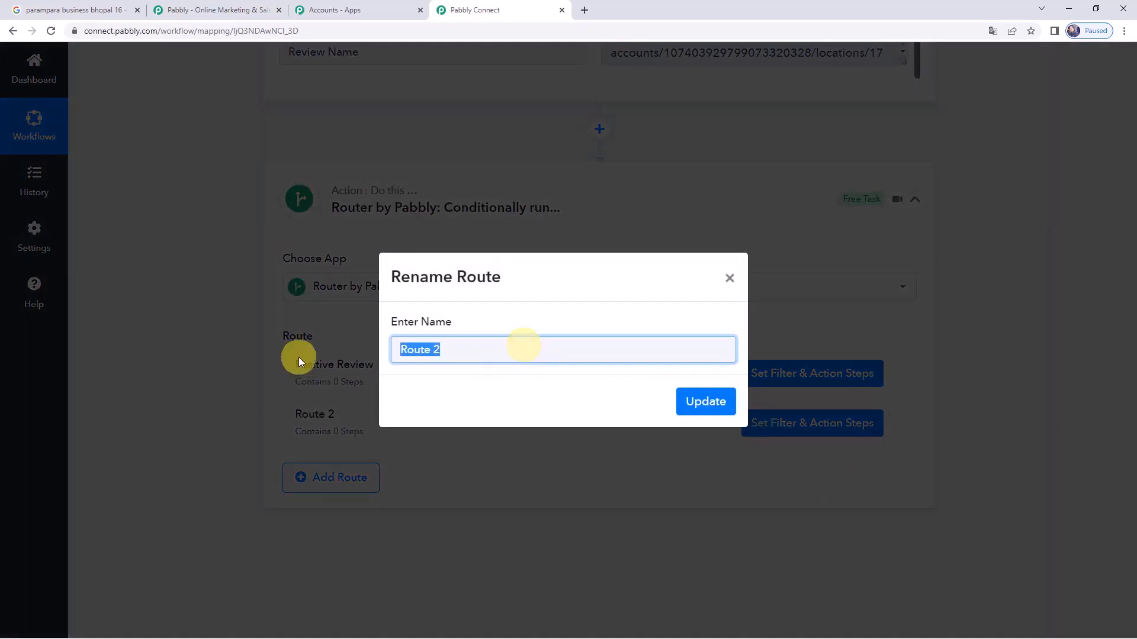
{"action": "type", "text": "Negative Review"}
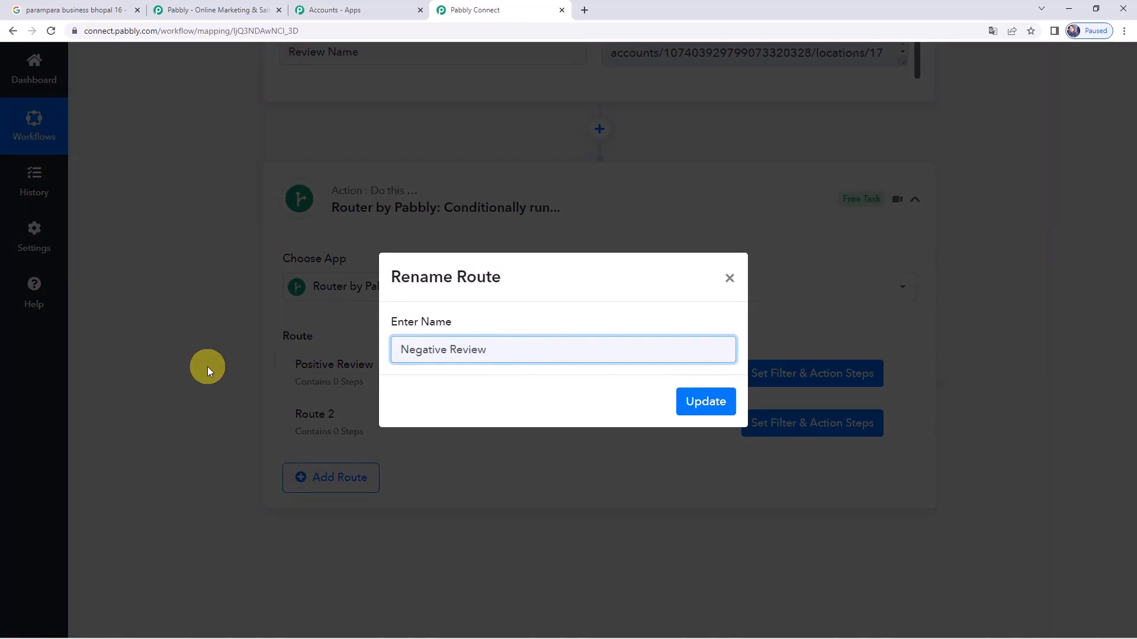
{"action": "left_click", "coordinate": [690, 401]}
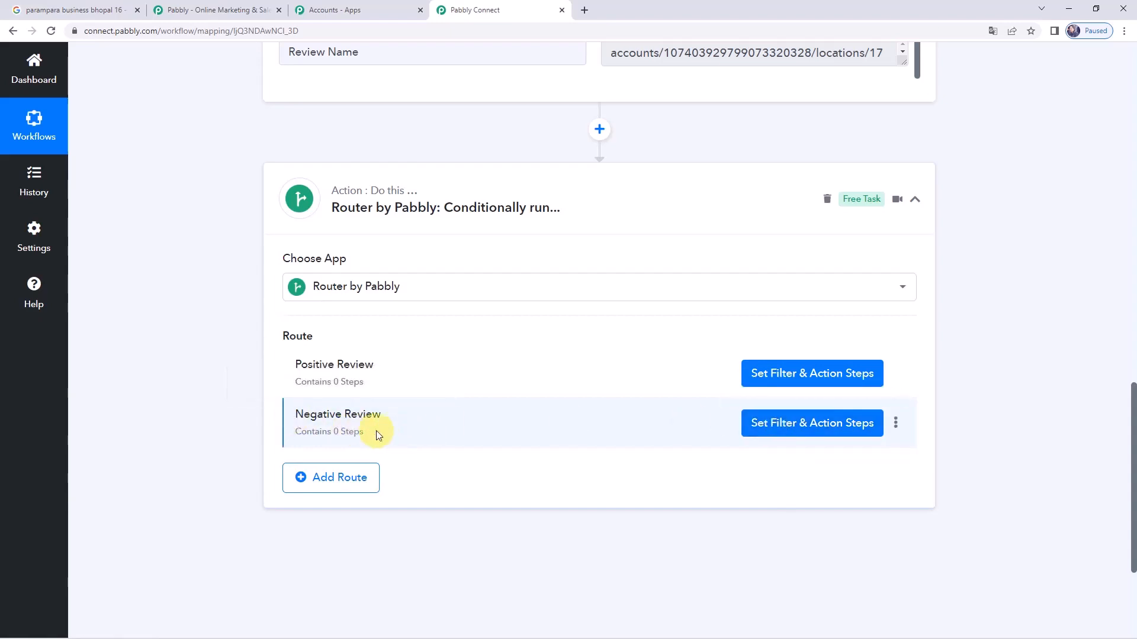
Open the Negative Review route's filter and set its first condition to Review Comment Contains "Unhappy"
{"action": "left_click", "coordinate": [816, 431]}
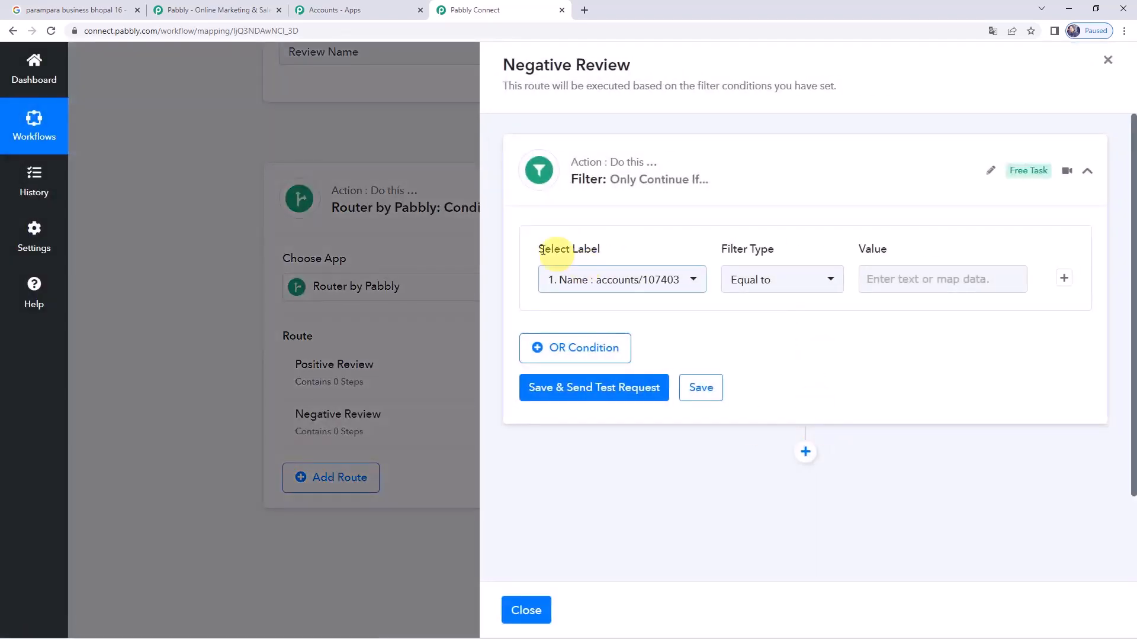
{"action": "left_click", "coordinate": [598, 283]}
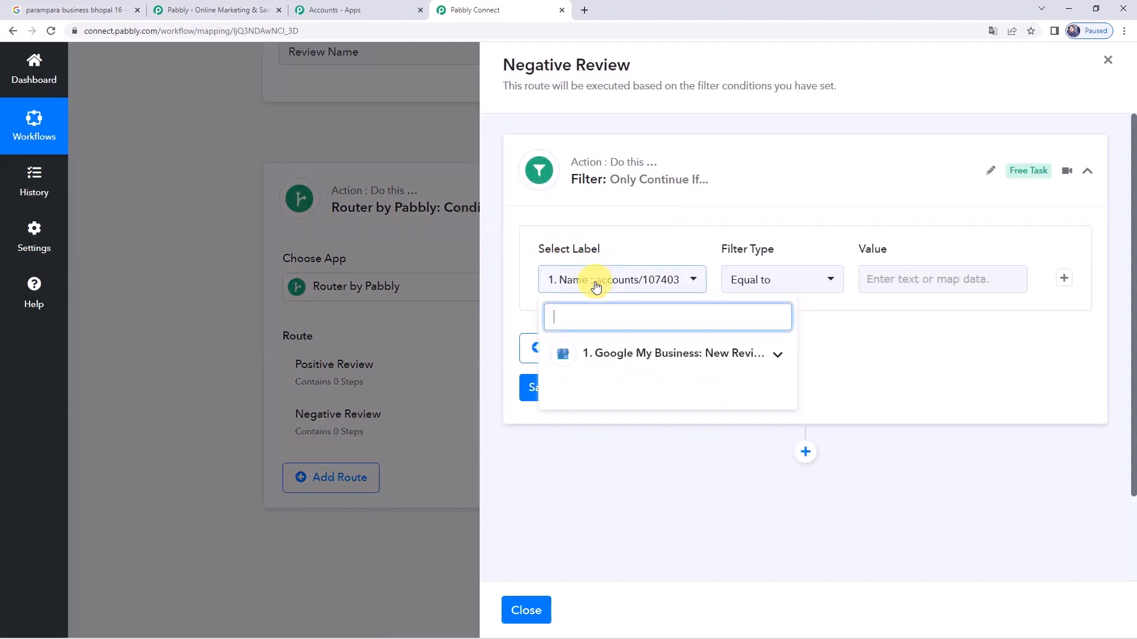
{"action": "left_click", "coordinate": [620, 358]}
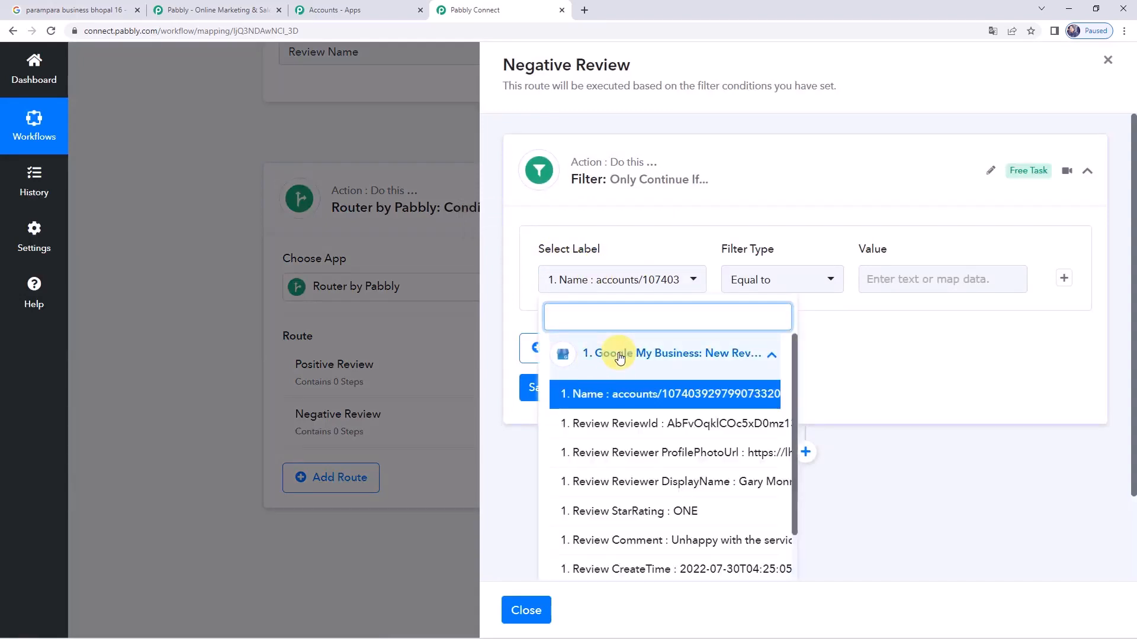
{"action": "scroll", "coordinate": [647, 482], "scroll_direction": "down", "scroll_amount": 1}
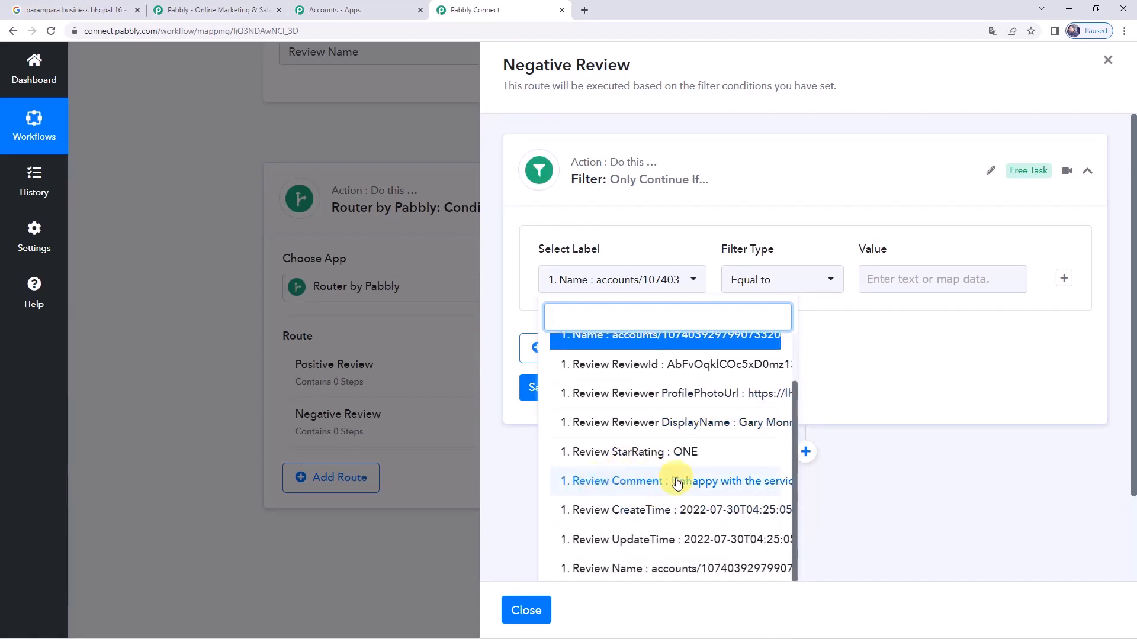
{"action": "left_click", "coordinate": [677, 483]}
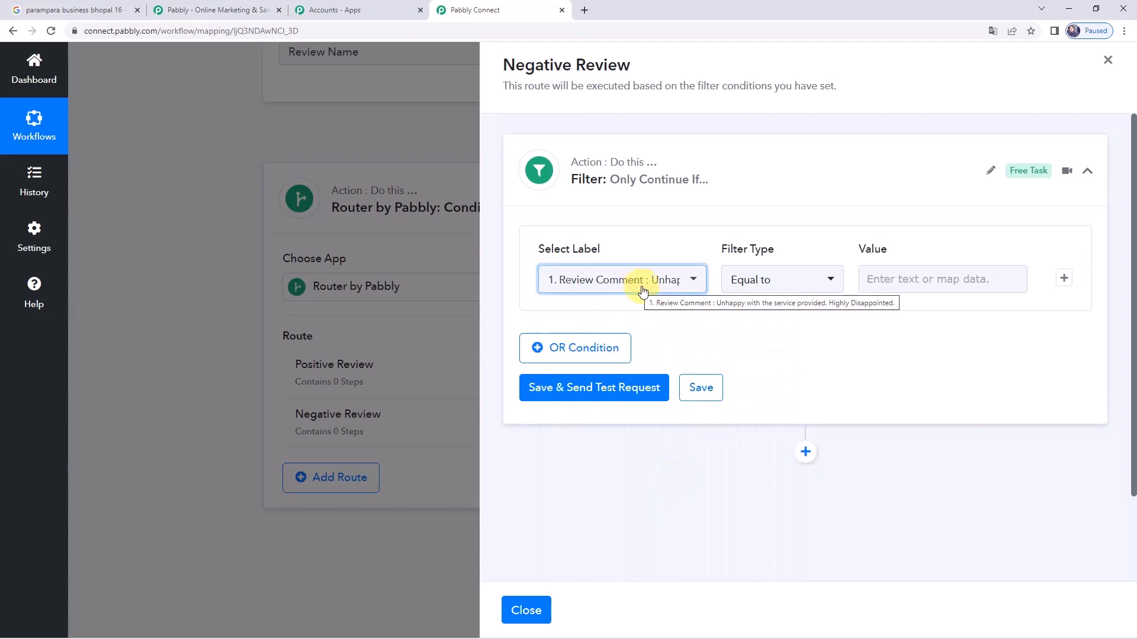
{"action": "left_click", "coordinate": [755, 283]}
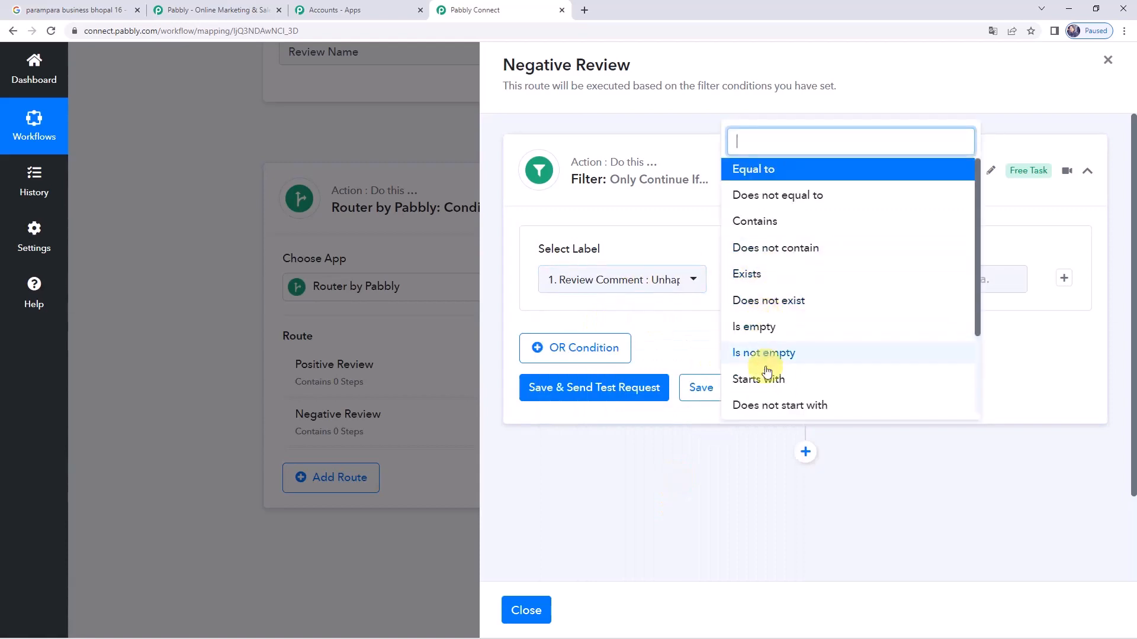
{"action": "left_click", "coordinate": [751, 226]}
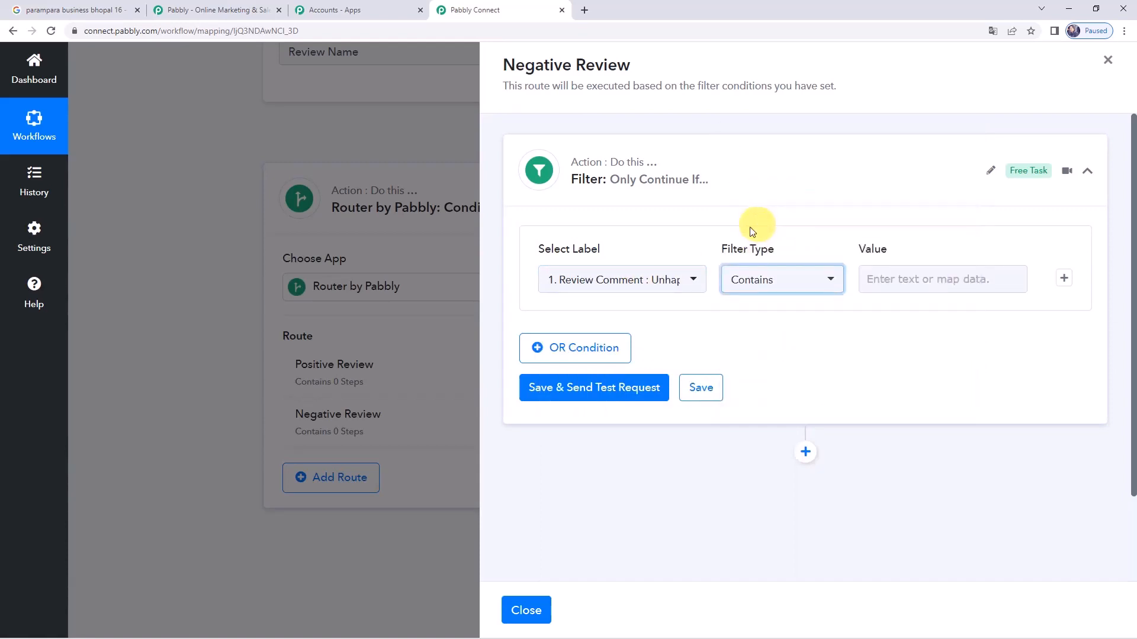
{"action": "left_click", "coordinate": [904, 275]}
{"action": "type", "text": "Unhappy"}
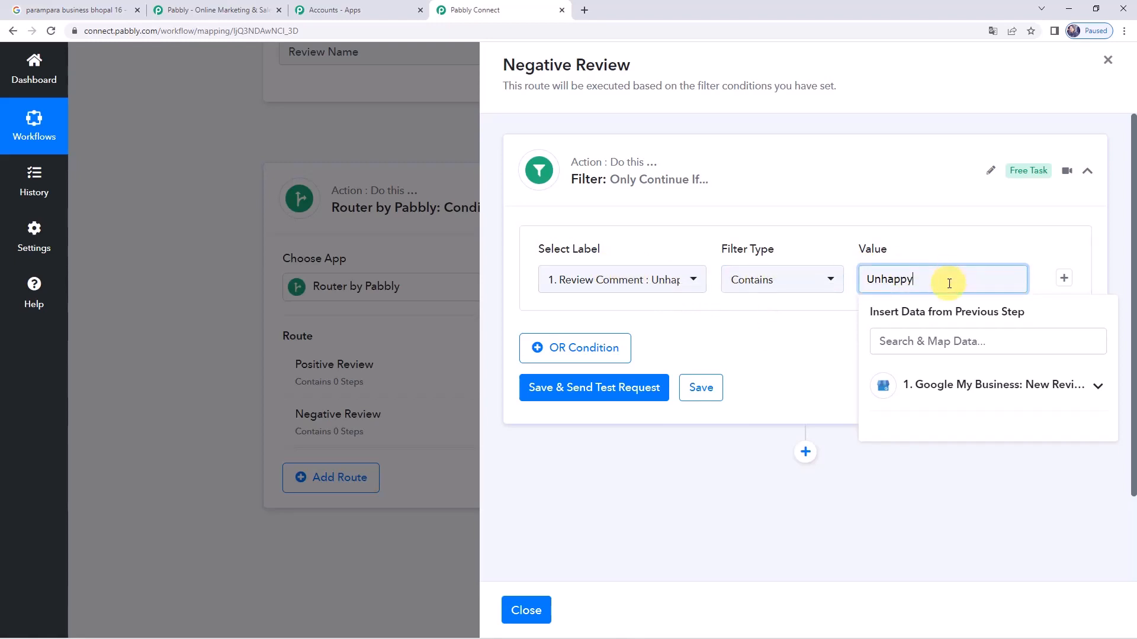
{"action": "left_click", "coordinate": [792, 337]}
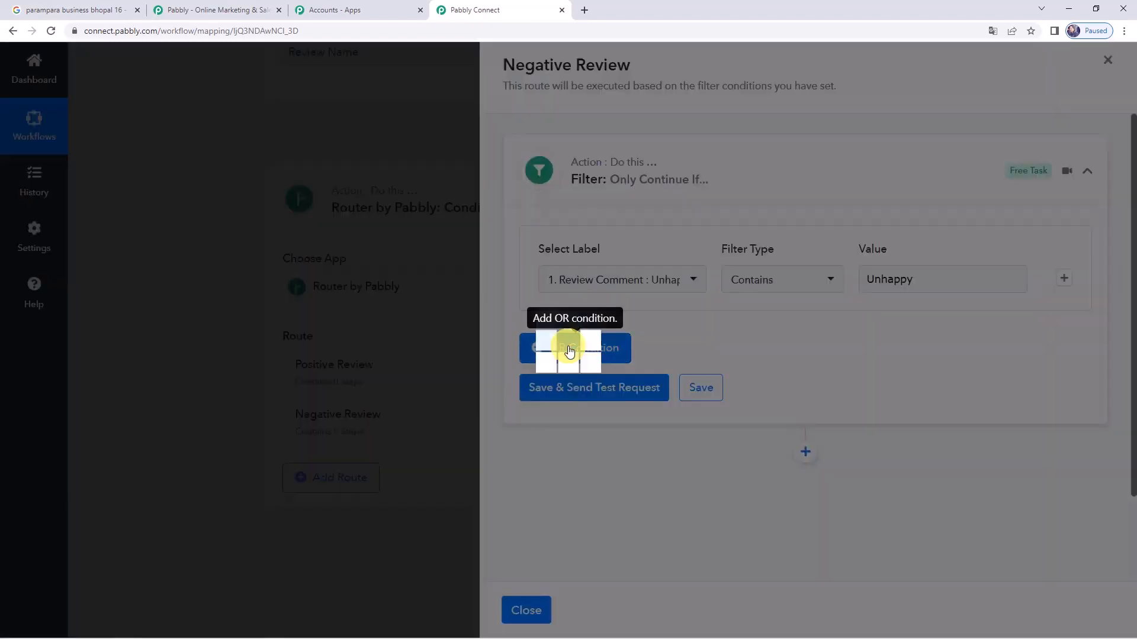
Add an OR condition to the Negative Review filter: Review Comment Contains "Poor service"
{"action": "left_click", "coordinate": [570, 349]}
{"action": "left_click", "coordinate": [626, 395]}
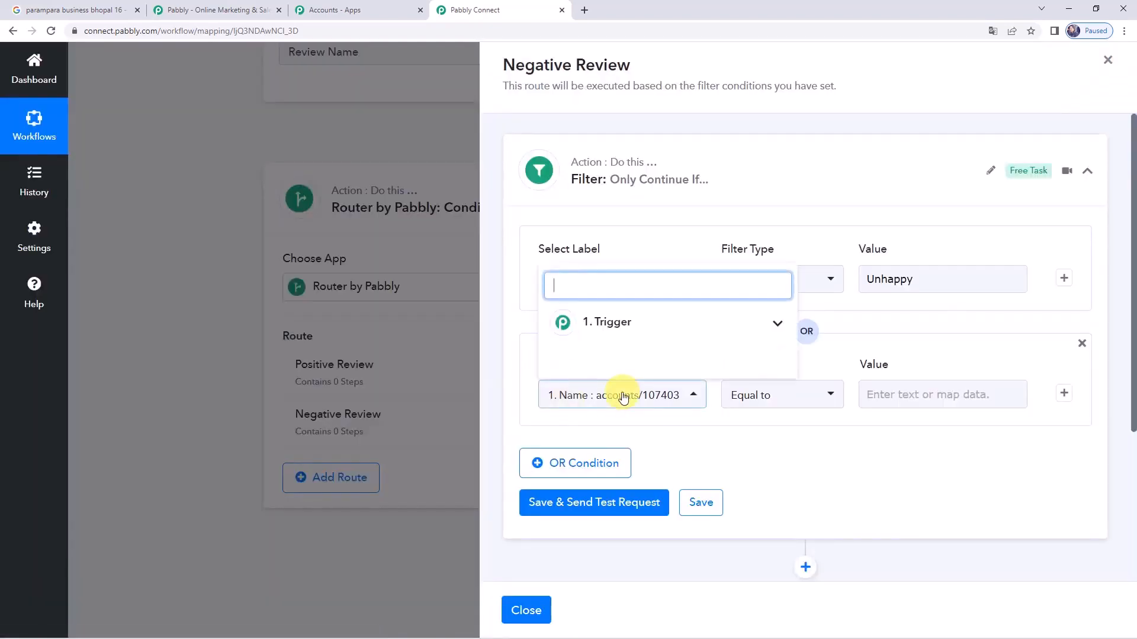
{"action": "left_click", "coordinate": [641, 322]}
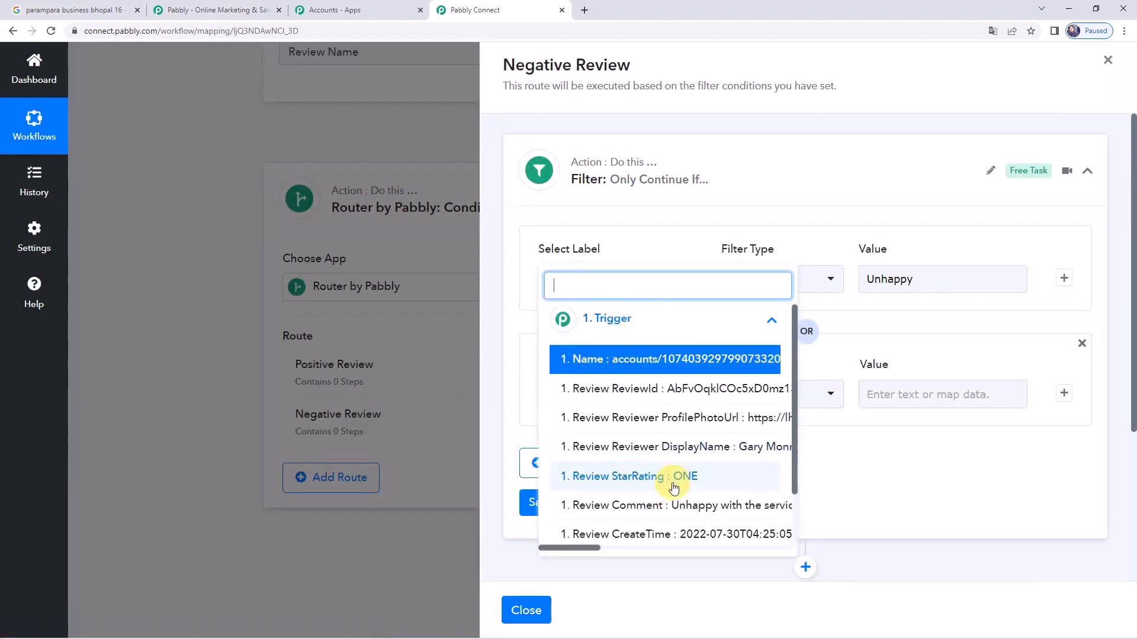
{"action": "scroll", "coordinate": [665, 477], "scroll_direction": "down", "scroll_amount": 2}
{"action": "left_click", "coordinate": [631, 447]}
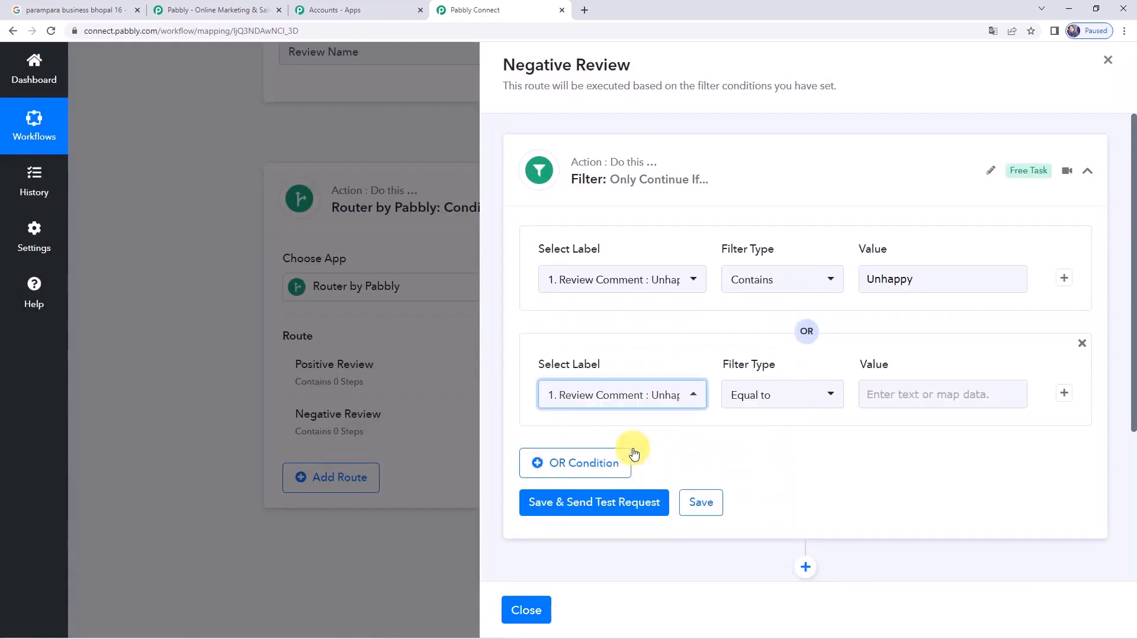
{"action": "left_click", "coordinate": [756, 396]}
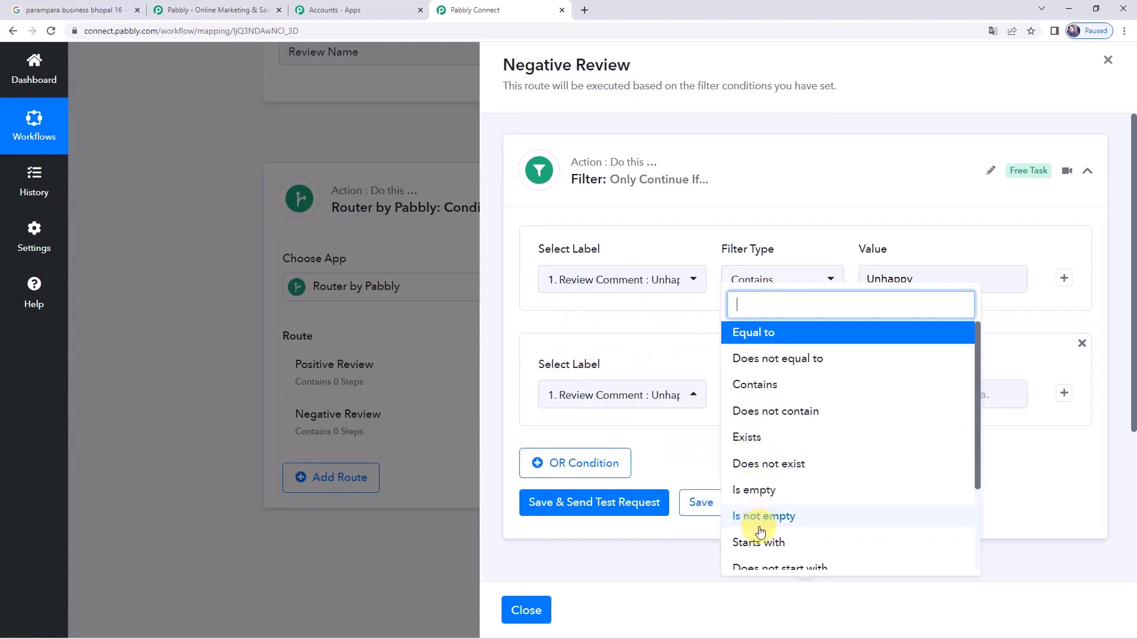
{"action": "left_click", "coordinate": [764, 385]}
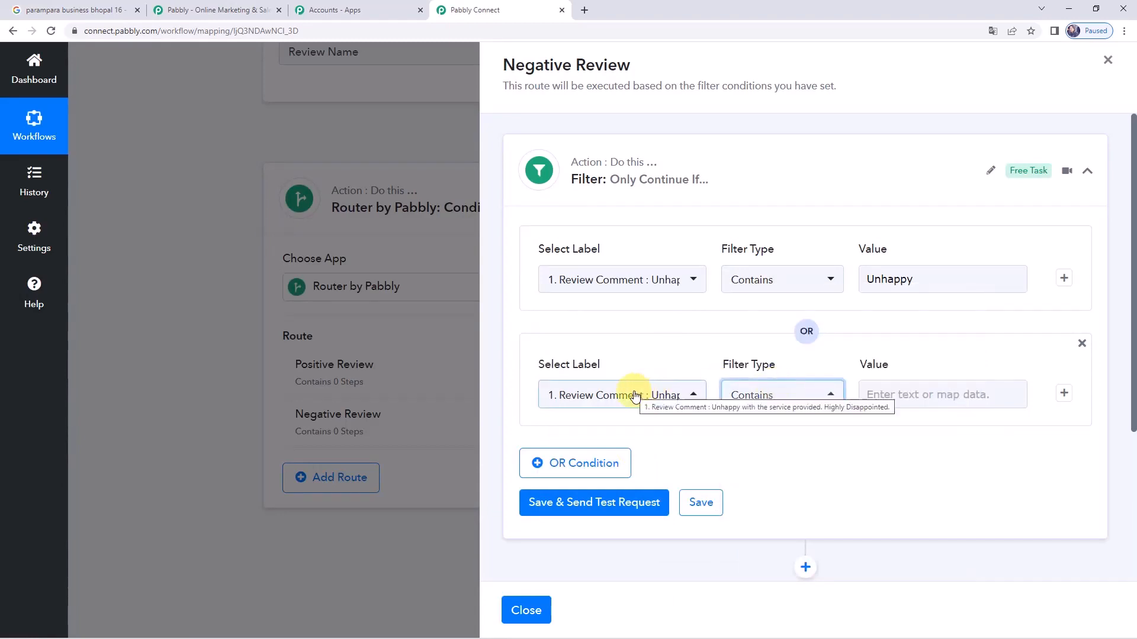
{"action": "left_click", "coordinate": [906, 396]}
{"action": "type", "text": "Poor service"}
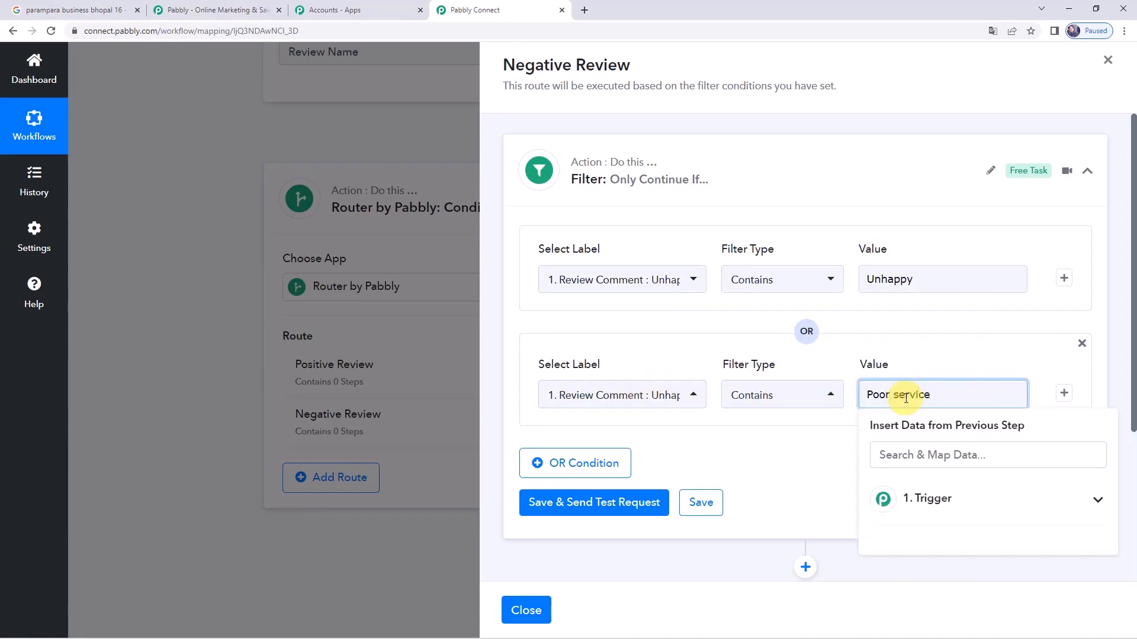
{"action": "left_click", "coordinate": [775, 435]}
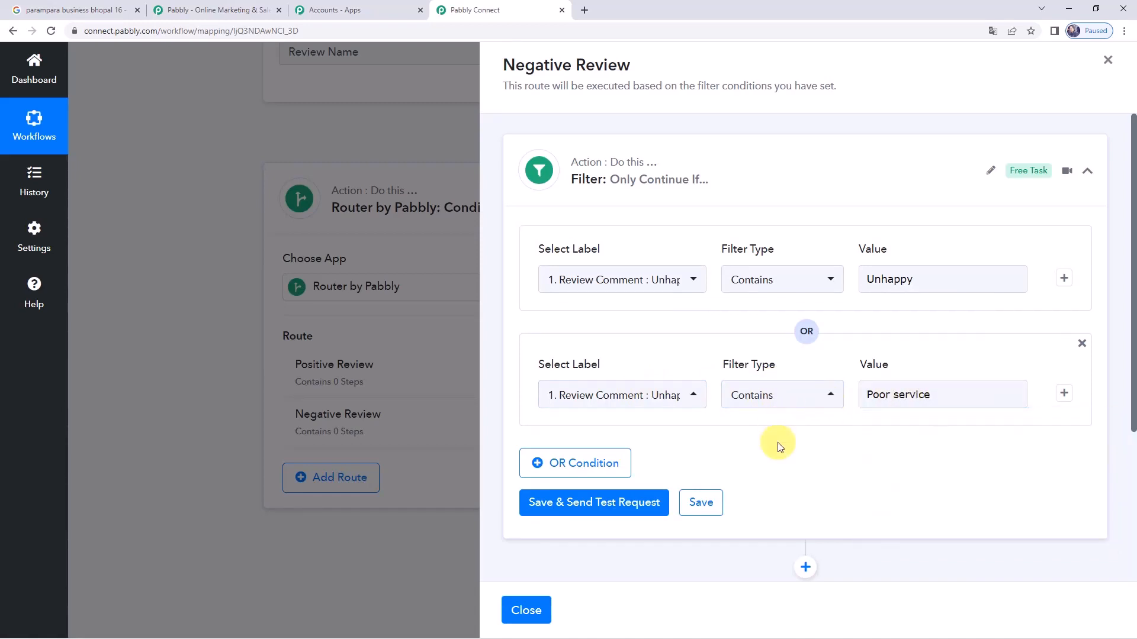
Add a third OR condition to the Negative Review filter: Review Comment Contains "waste of time"
{"action": "left_click", "coordinate": [545, 468]}
{"action": "scroll", "coordinate": [605, 464], "scroll_direction": "down", "scroll_amount": 1}
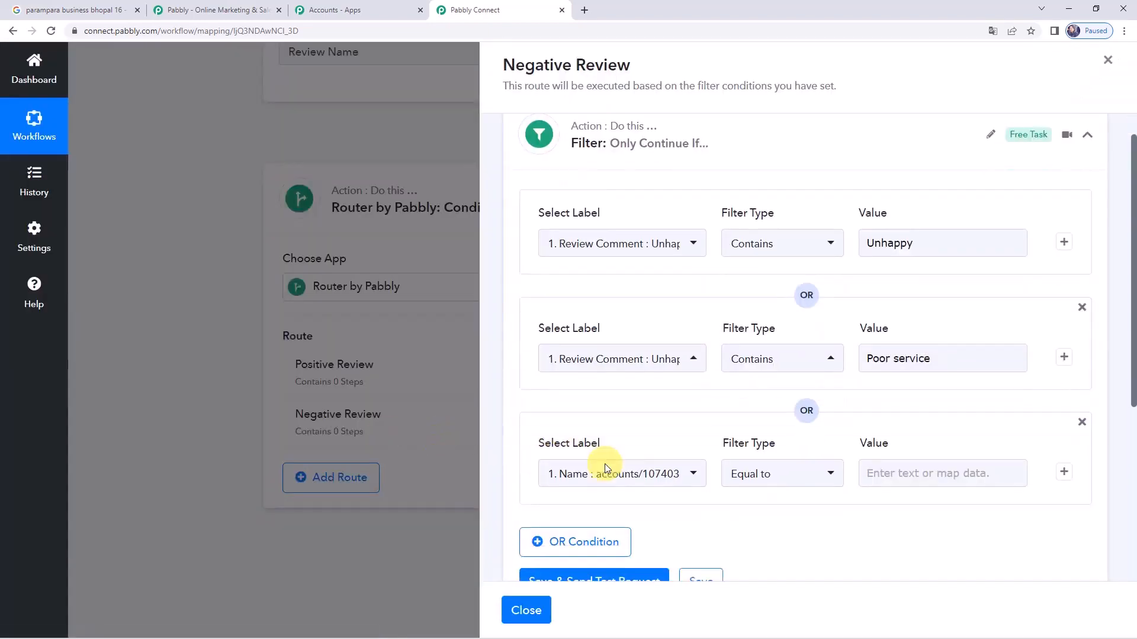
{"action": "left_click", "coordinate": [625, 395]}
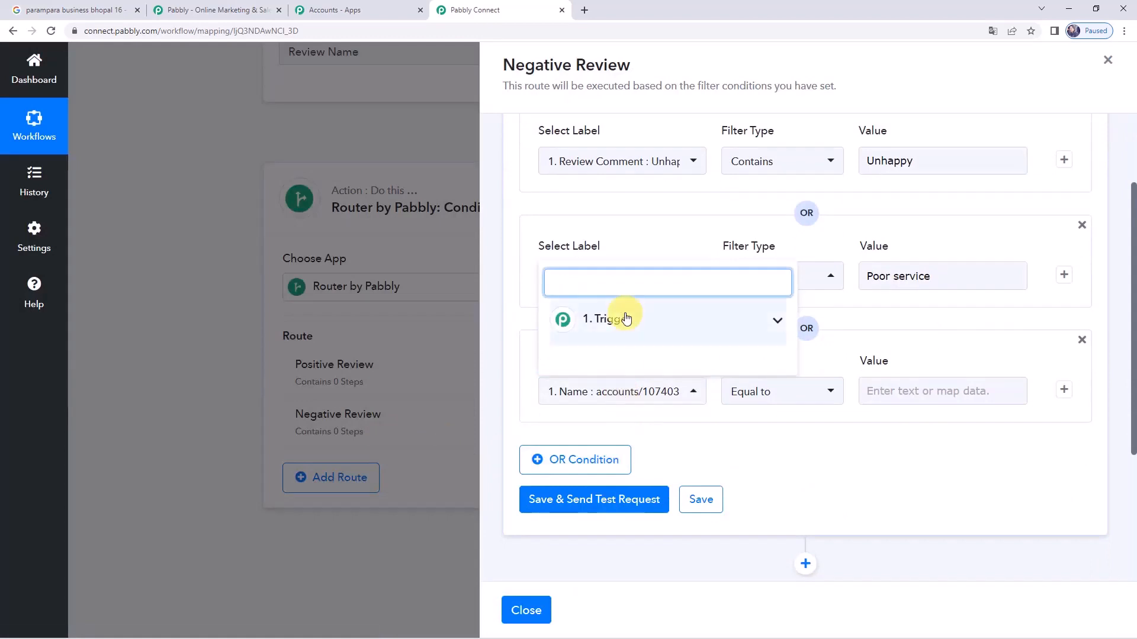
{"action": "left_click", "coordinate": [626, 318]}
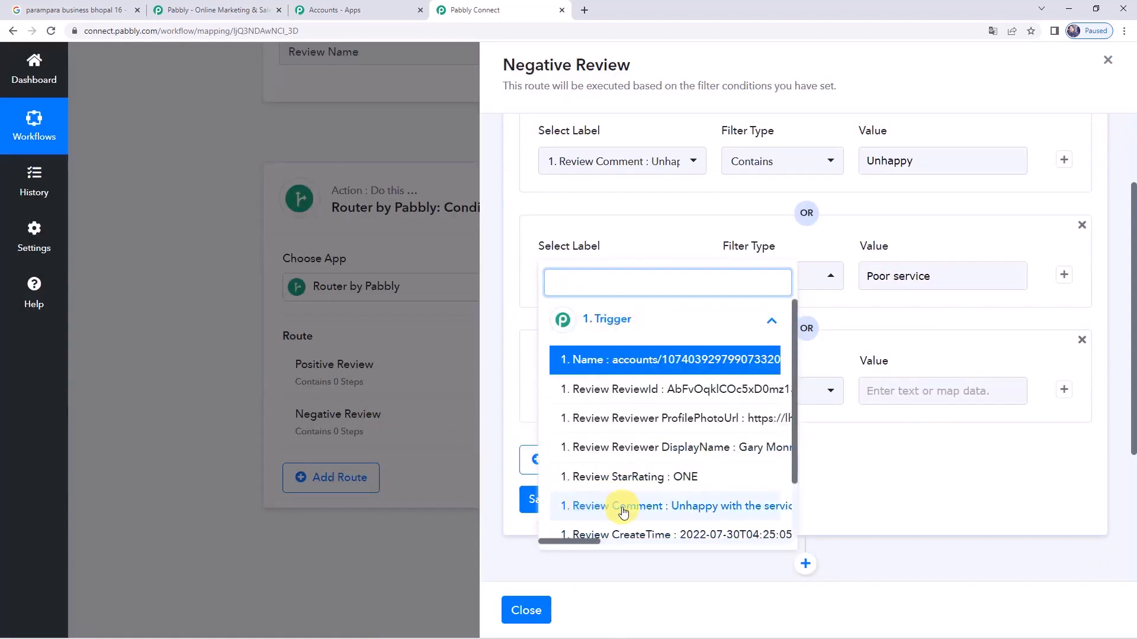
{"action": "left_click", "coordinate": [623, 511]}
{"action": "left_click", "coordinate": [825, 389]}
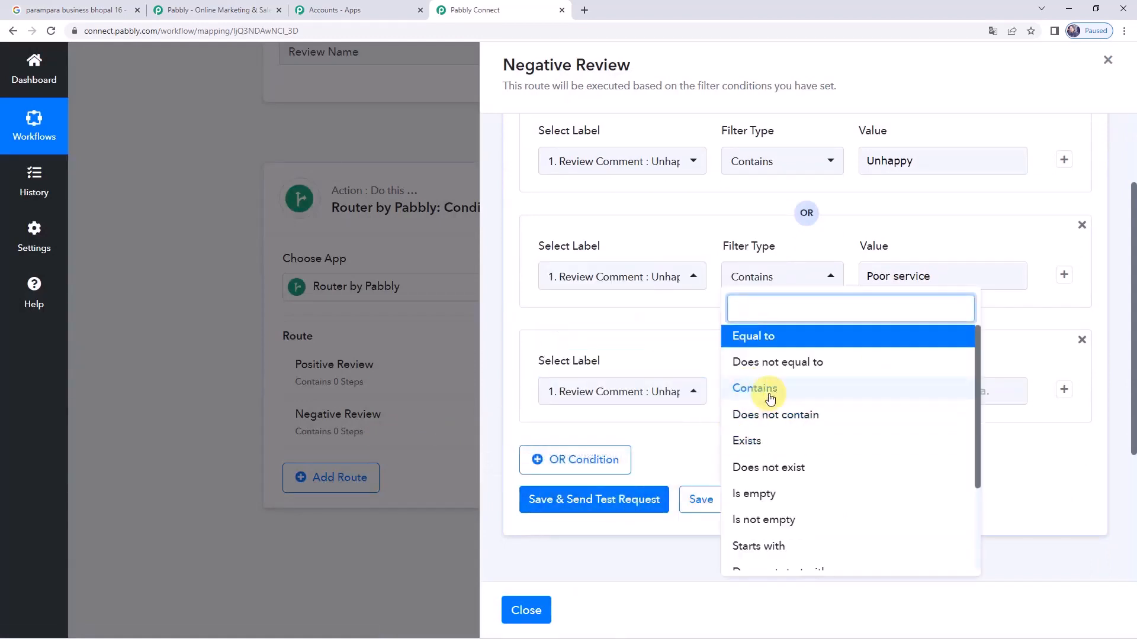
{"action": "left_click", "coordinate": [768, 391]}
{"action": "left_click", "coordinate": [889, 390]}
{"action": "type", "text": "waste of"}
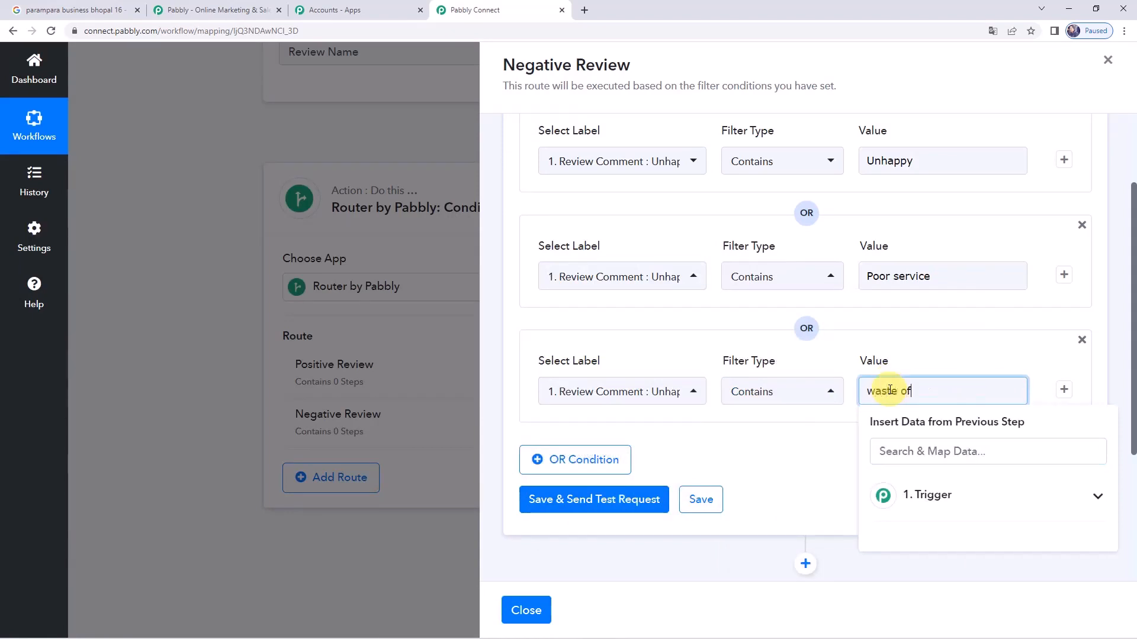
{"action": "type", "text": " time"}
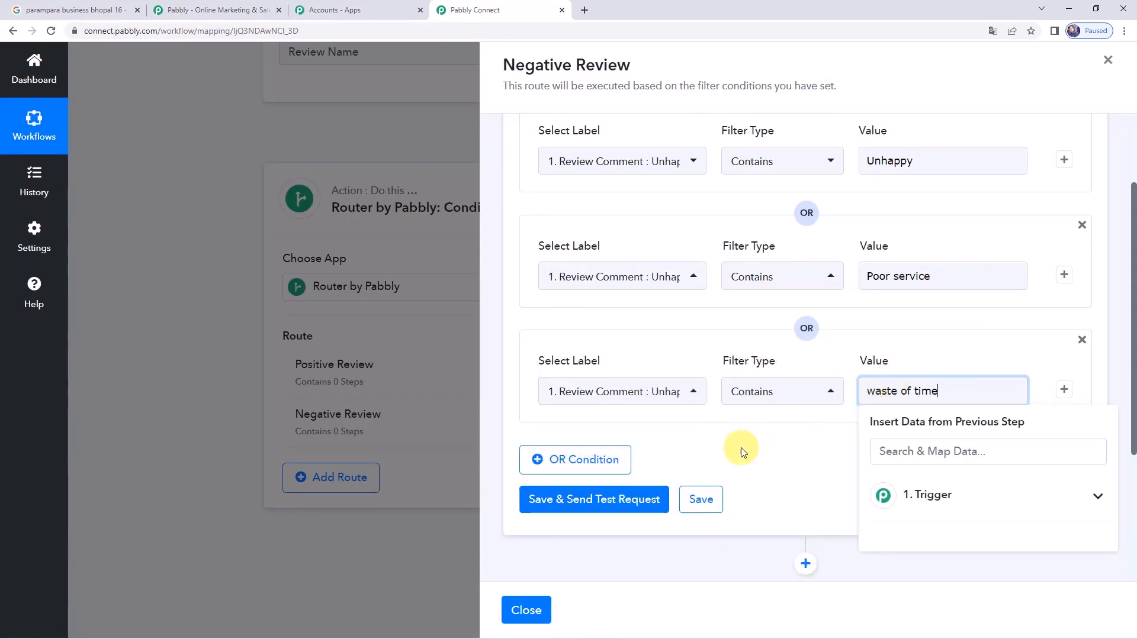
{"action": "left_click", "coordinate": [737, 448]}
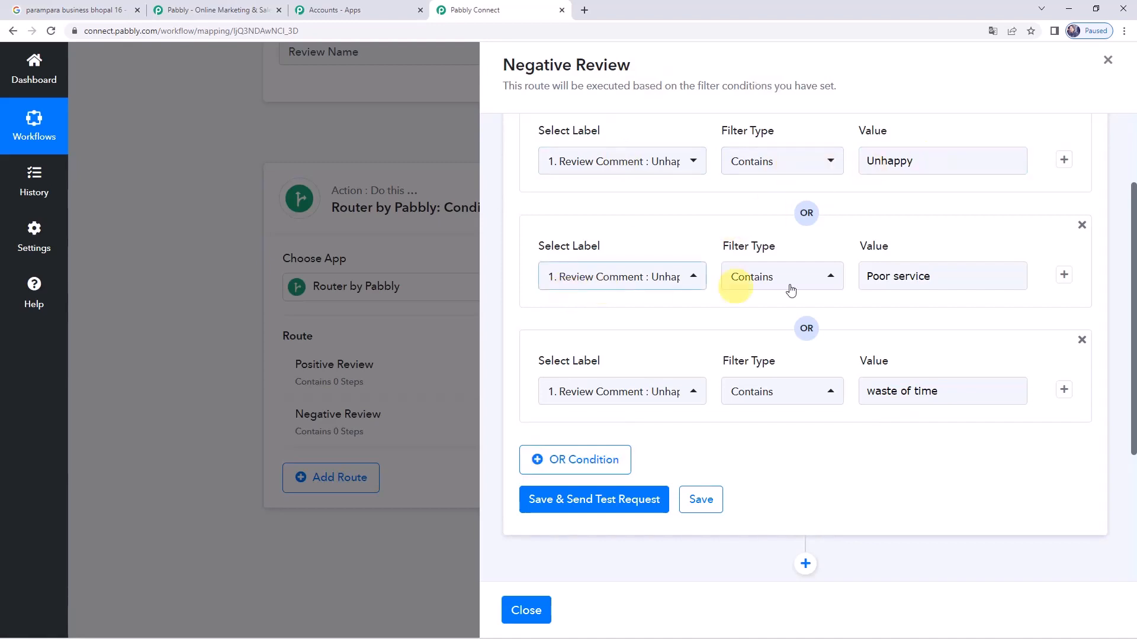
Save the Negative Review filter and send a test request
{"action": "left_click", "coordinate": [938, 276]}
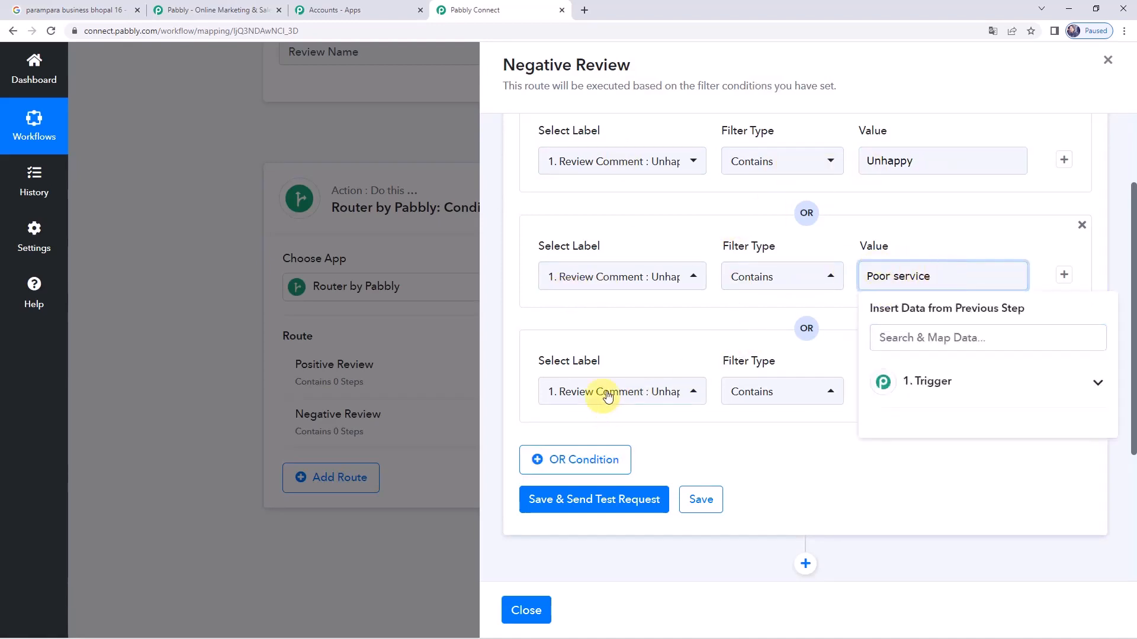
{"action": "left_click", "coordinate": [768, 344]}
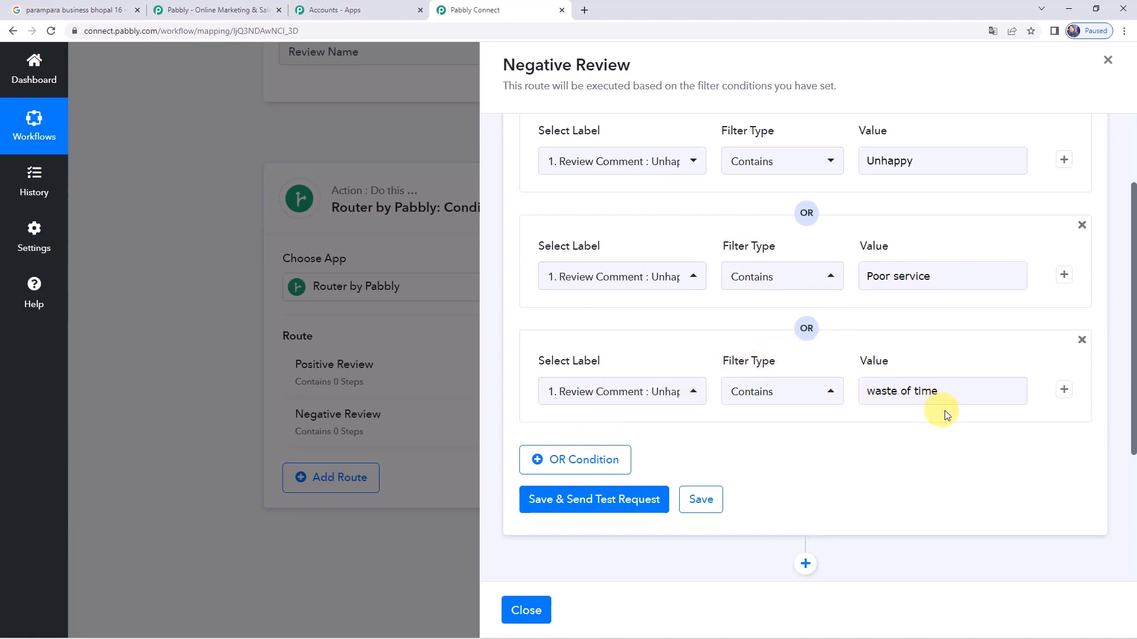
{"action": "left_click", "coordinate": [540, 501]}
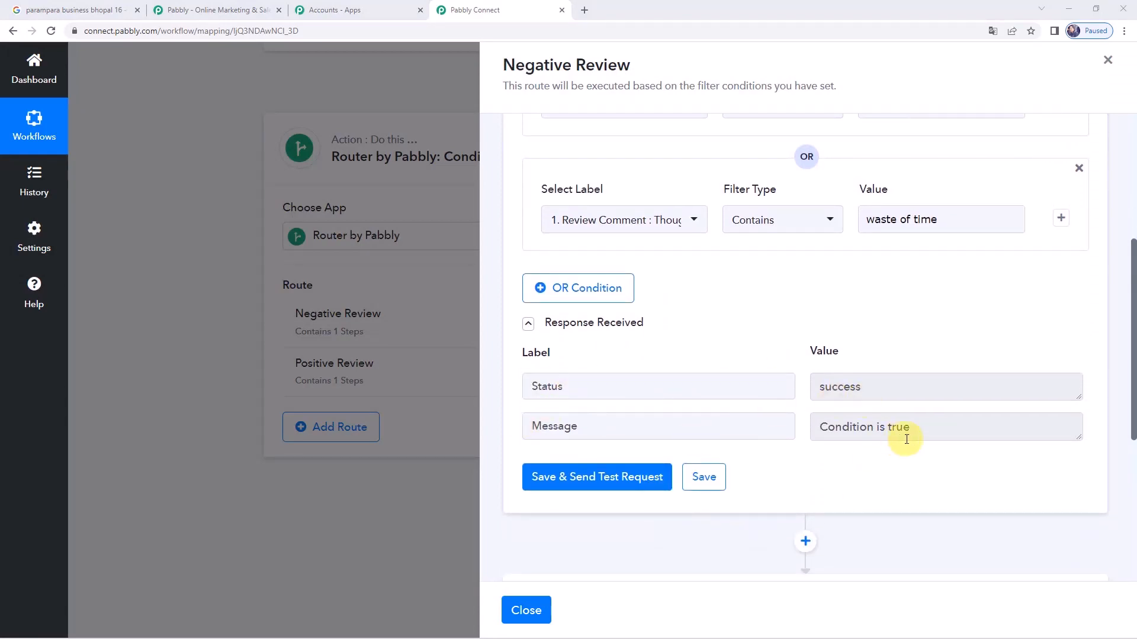
Compare the filter's "Unhappy" keyword with the review text in the Google review form and check the filter's test response
{"action": "scroll", "coordinate": [879, 452], "scroll_direction": "up", "scroll_amount": 5}
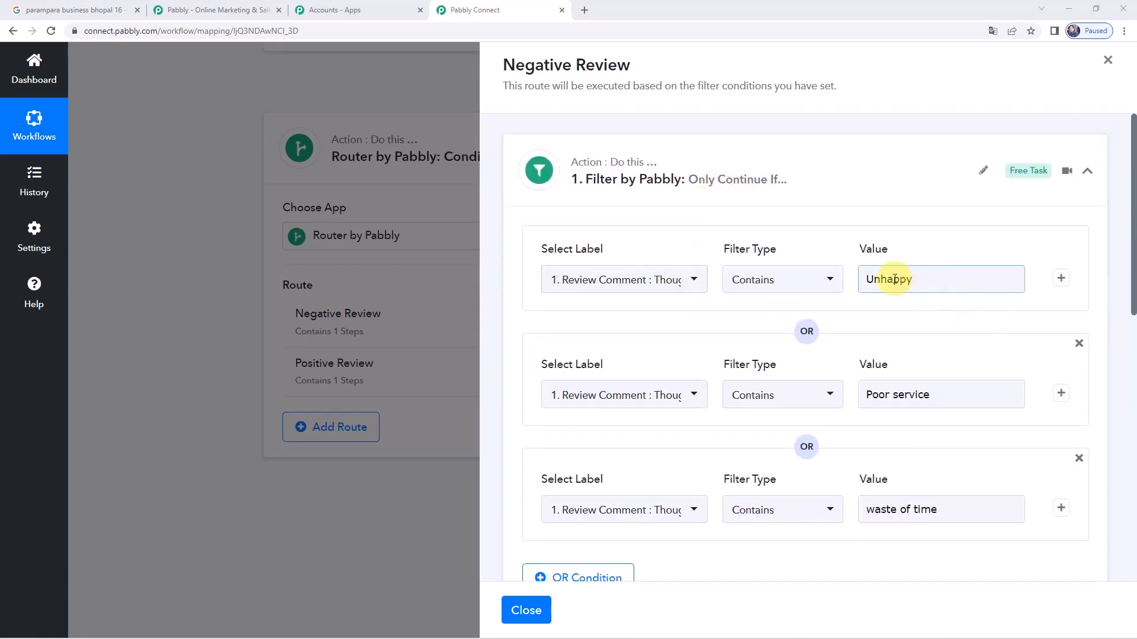
{"action": "left_click", "coordinate": [913, 279]}
{"action": "left_click_drag", "start_coordinate": [914, 279], "coordinate": [826, 278]}
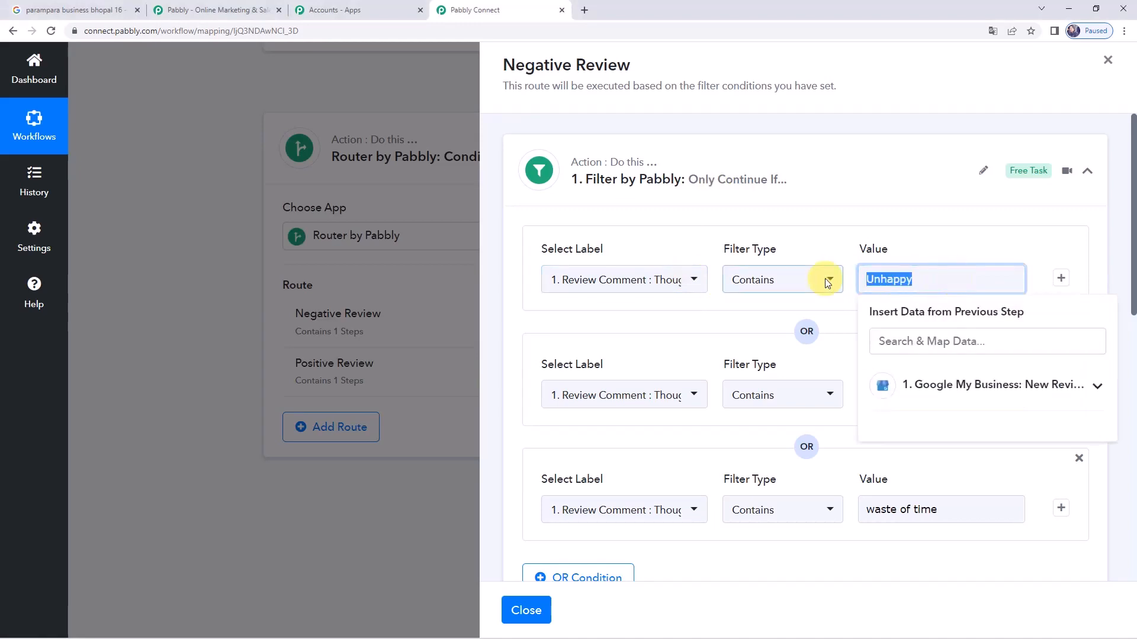
{"action": "left_click", "coordinate": [75, 11]}
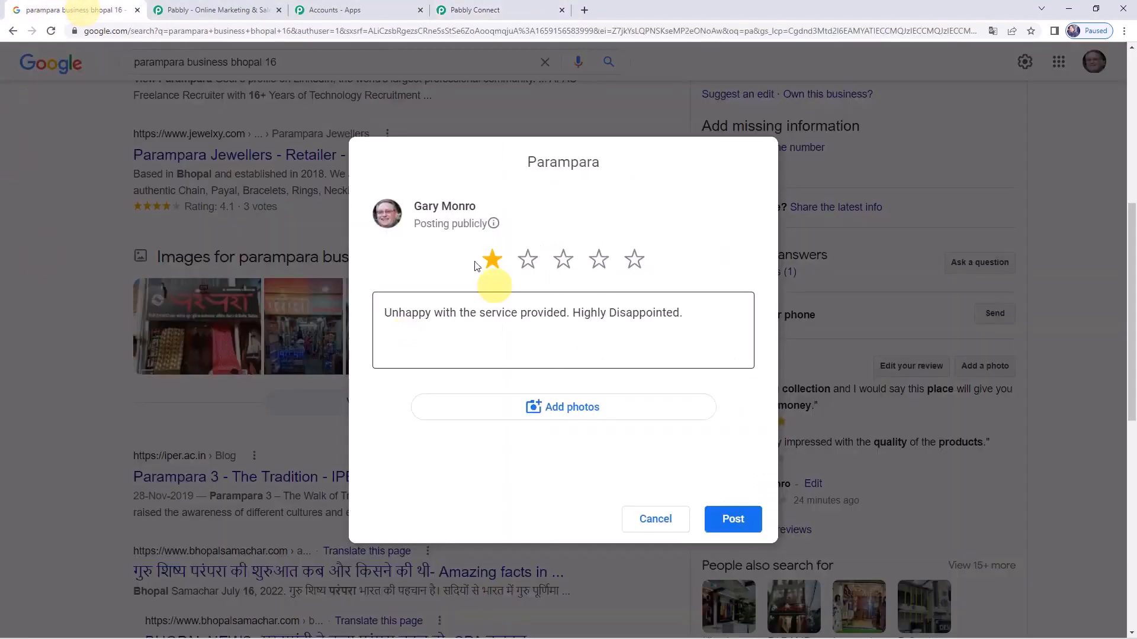
{"action": "double_click", "coordinate": [408, 317]}
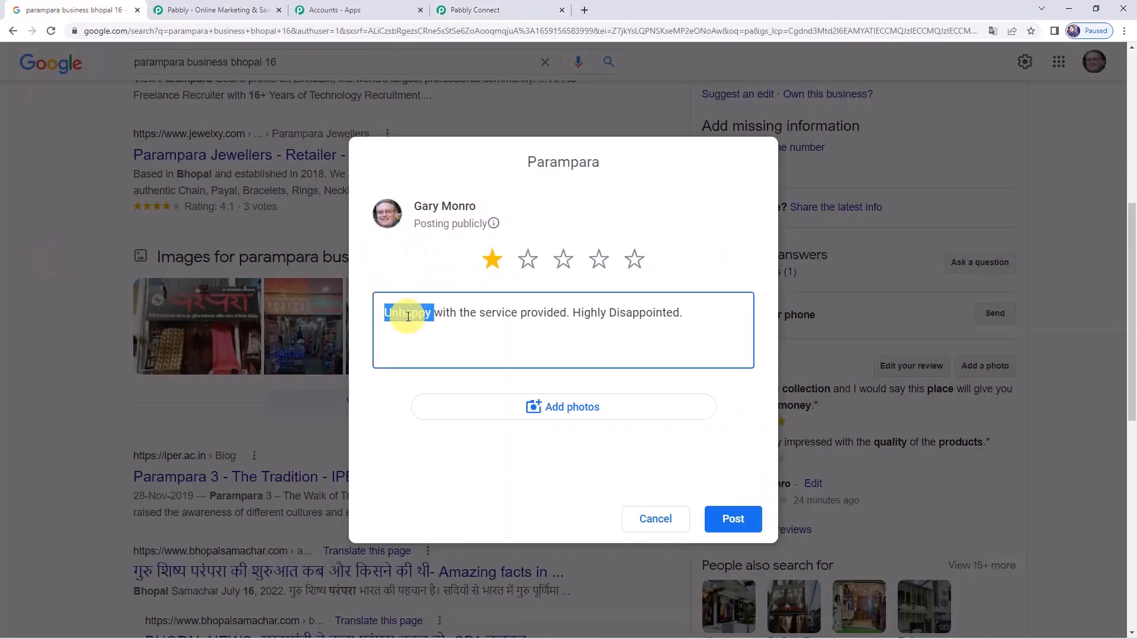
{"action": "left_click", "coordinate": [487, 12]}
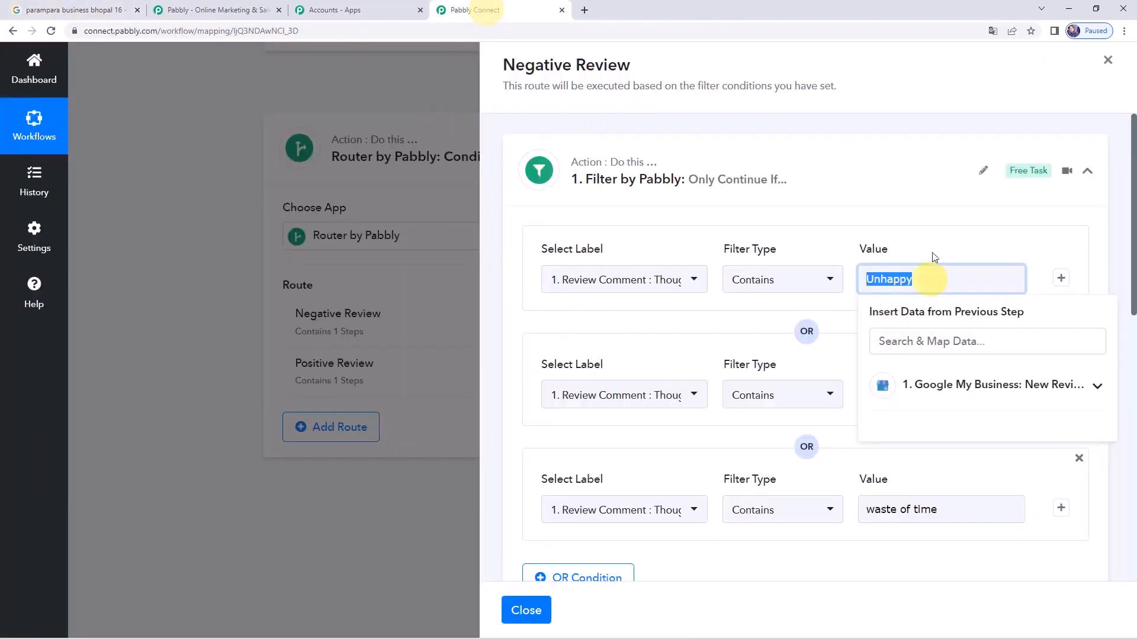
{"action": "left_click", "coordinate": [931, 274]}
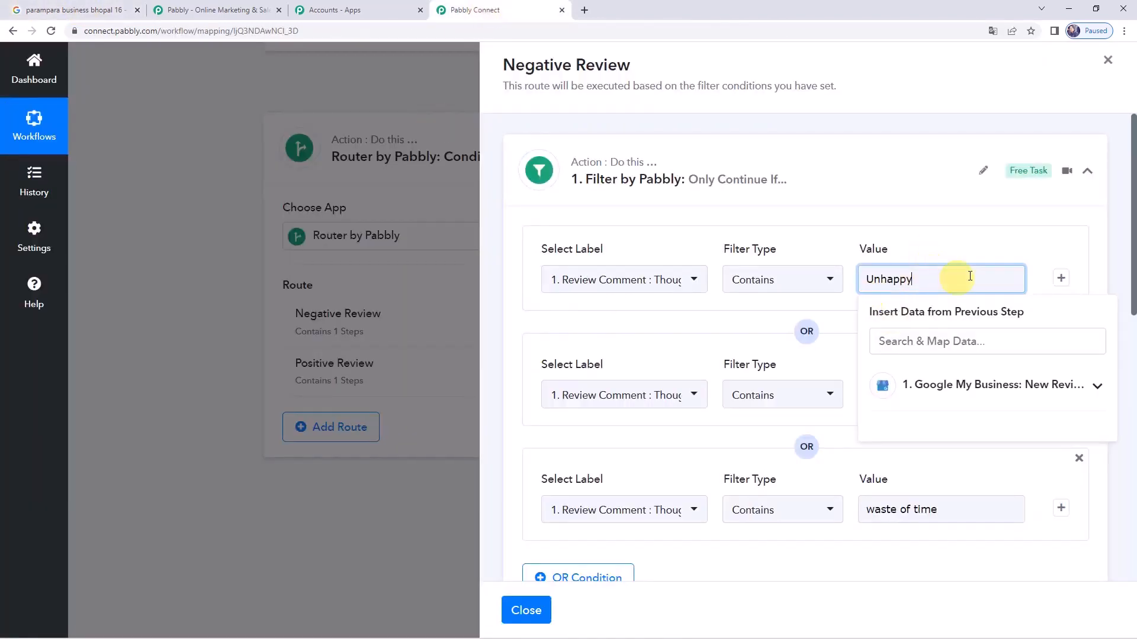
{"action": "left_click_drag", "start_coordinate": [956, 277], "coordinate": [838, 282]}
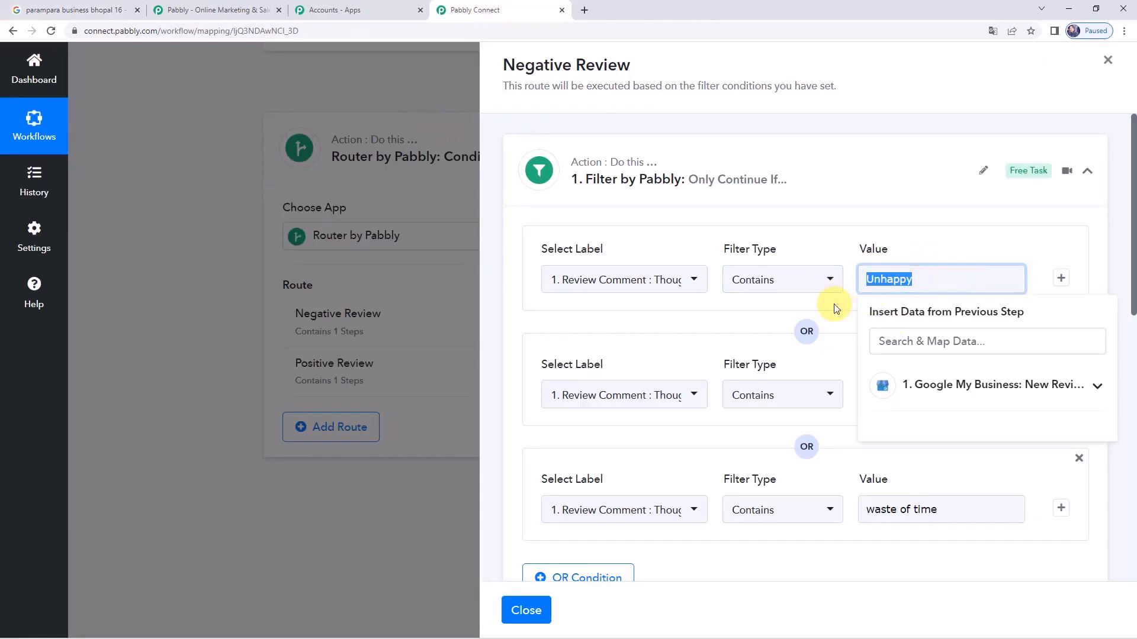
{"action": "scroll", "coordinate": [832, 304], "scroll_direction": "down", "scroll_amount": 4}
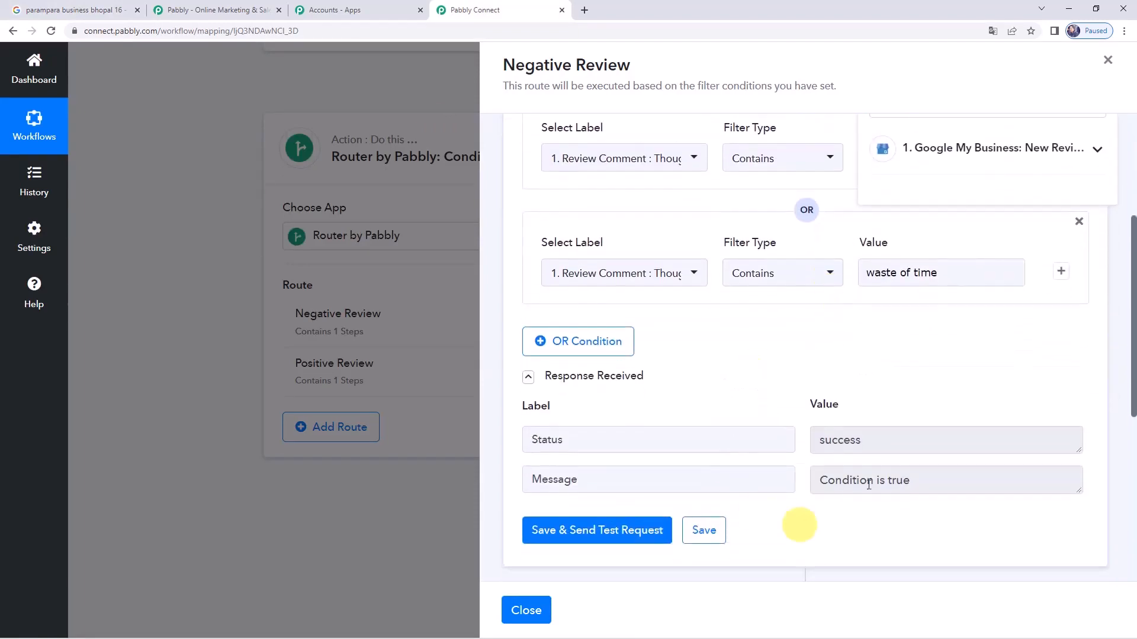
{"action": "scroll", "coordinate": [882, 500], "scroll_direction": "down", "scroll_amount": 1}
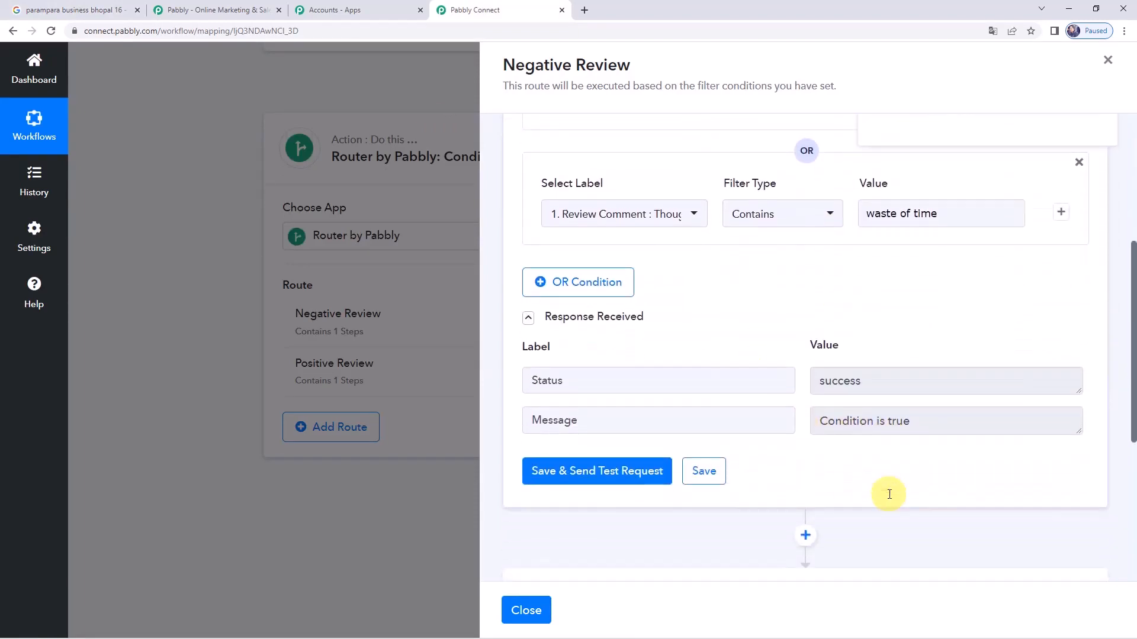
{"action": "scroll", "coordinate": [888, 495], "scroll_direction": "down", "scroll_amount": 1}
{"action": "left_click", "coordinate": [914, 360]}
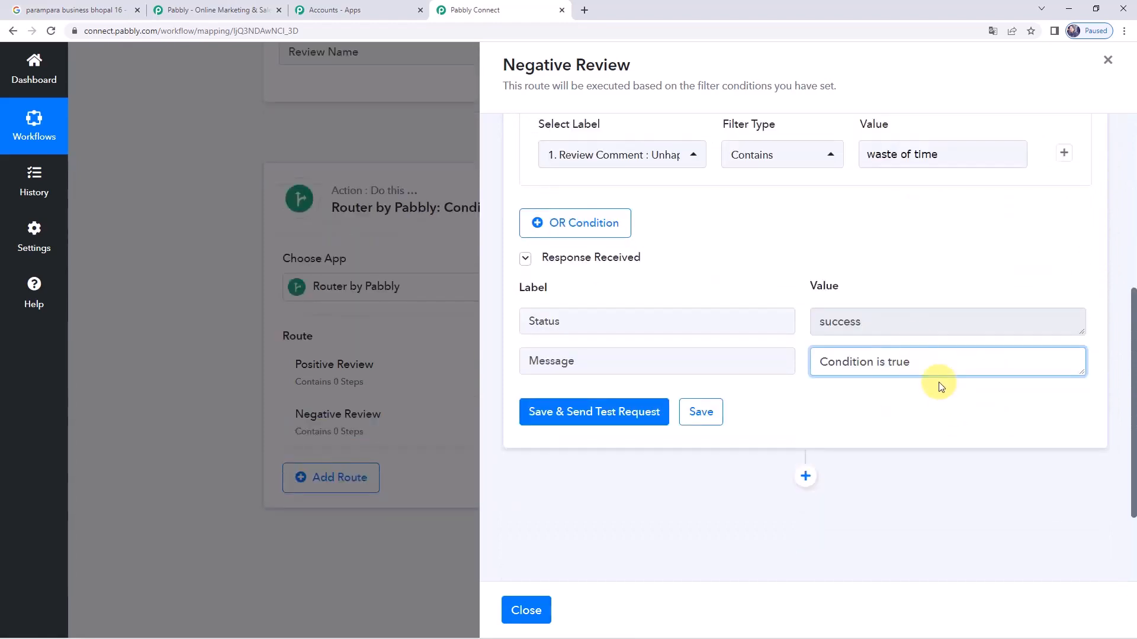
{"action": "scroll", "coordinate": [906, 388], "scroll_direction": "down", "scroll_amount": 2}
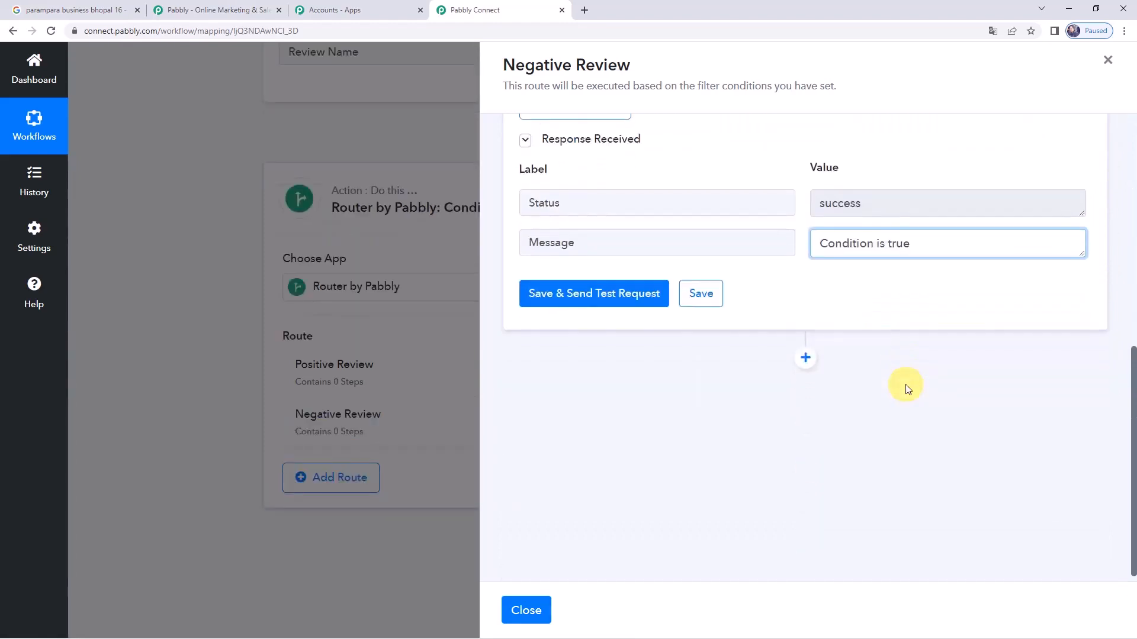
{"action": "scroll", "coordinate": [901, 385], "scroll_direction": "up", "scroll_amount": 3}
{"action": "scroll", "coordinate": [943, 387], "scroll_direction": "down", "scroll_amount": 3}
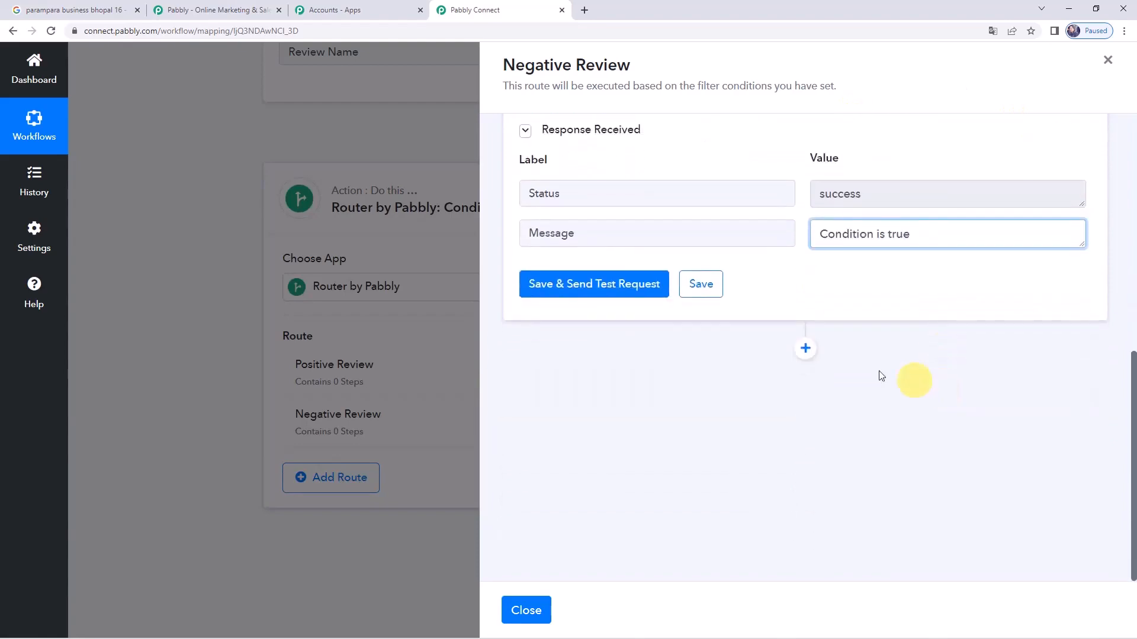
Add a Google My Business Create Reply action to the Negative Review route using the existing connection Google My Business #28
{"action": "left_click", "coordinate": [805, 348]}
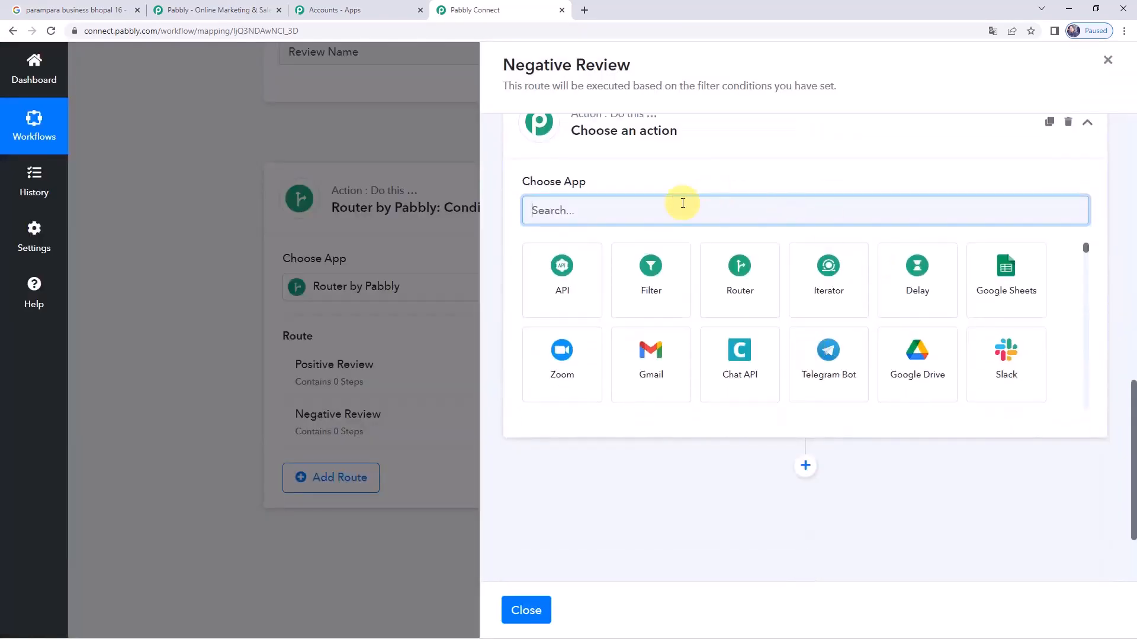
{"action": "type", "text": "my"}
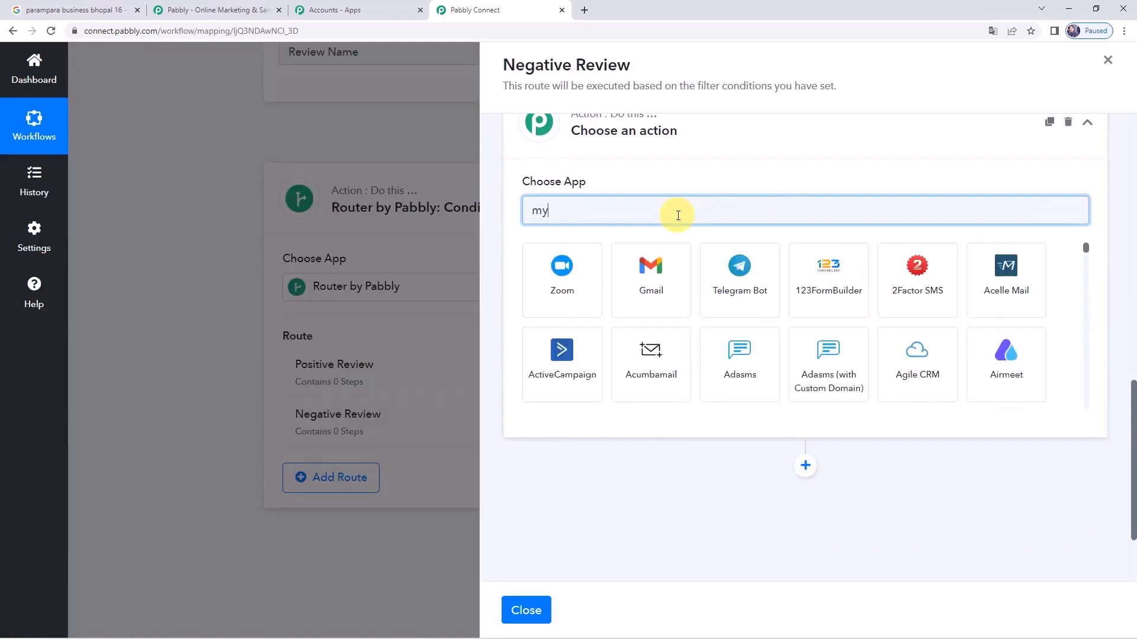
{"action": "left_click", "coordinate": [571, 287]}
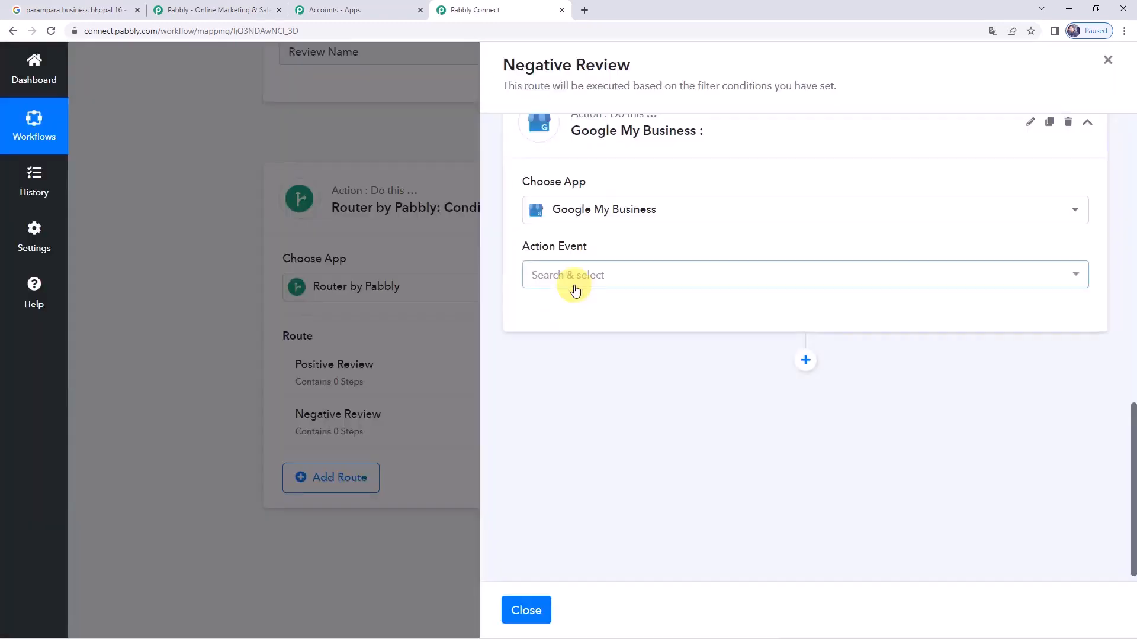
{"action": "left_click", "coordinate": [589, 274]}
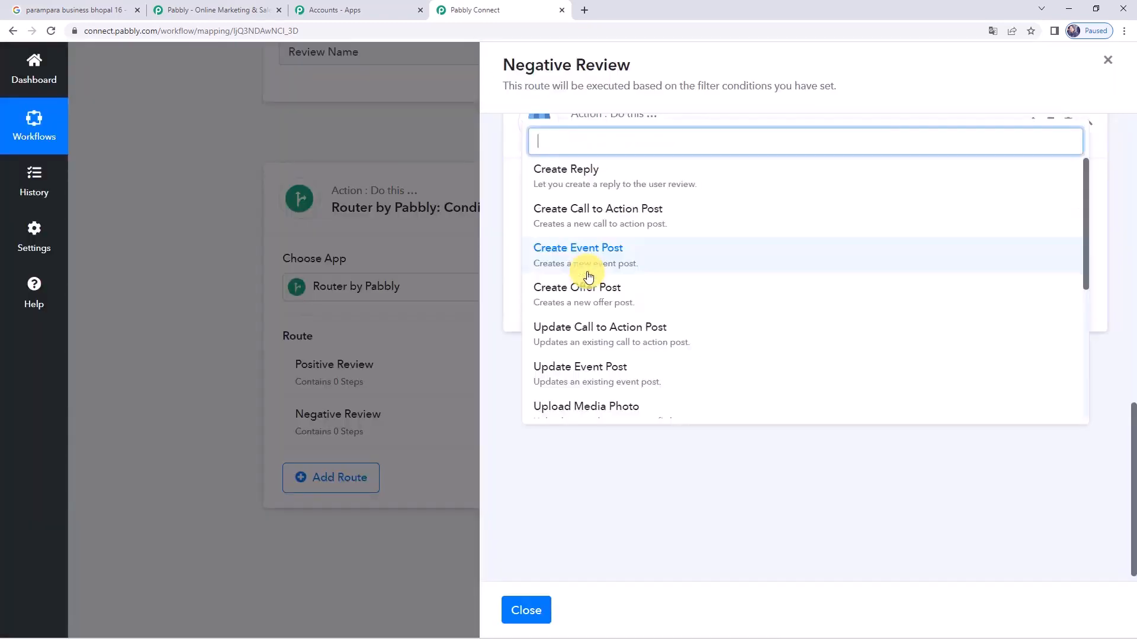
{"action": "left_click", "coordinate": [567, 177]}
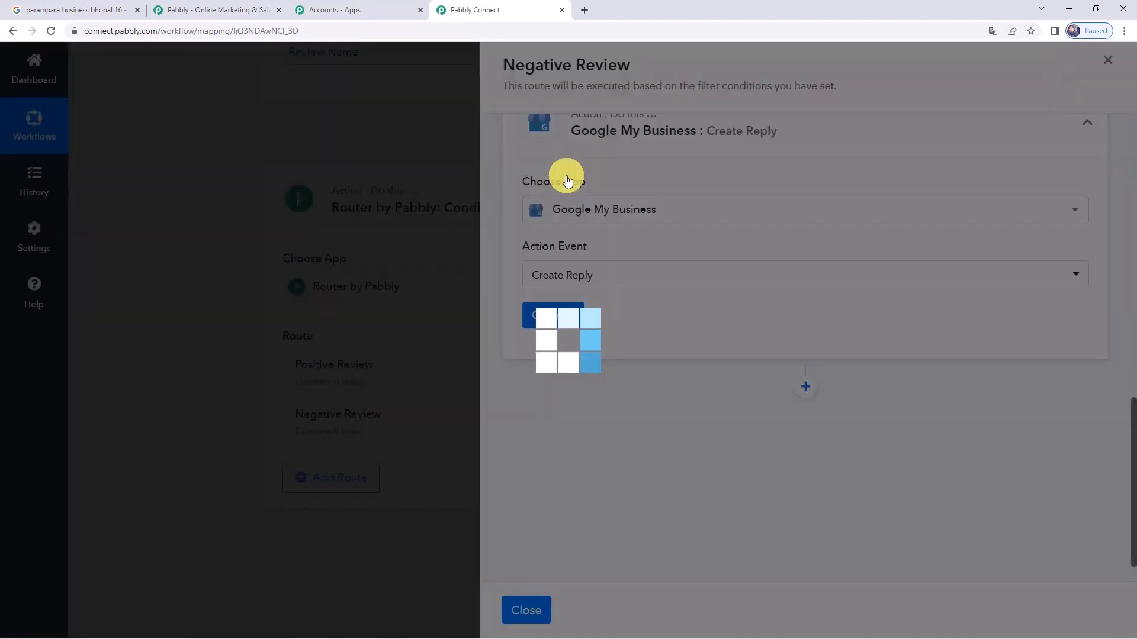
{"action": "left_click", "coordinate": [573, 319]}
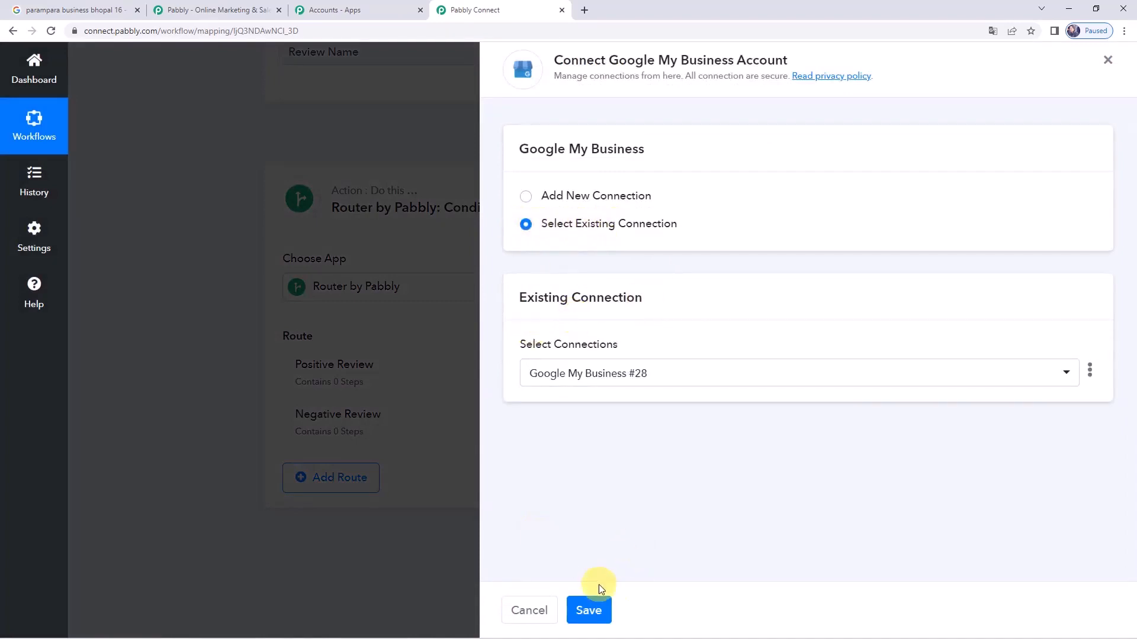
{"action": "left_click", "coordinate": [594, 610]}
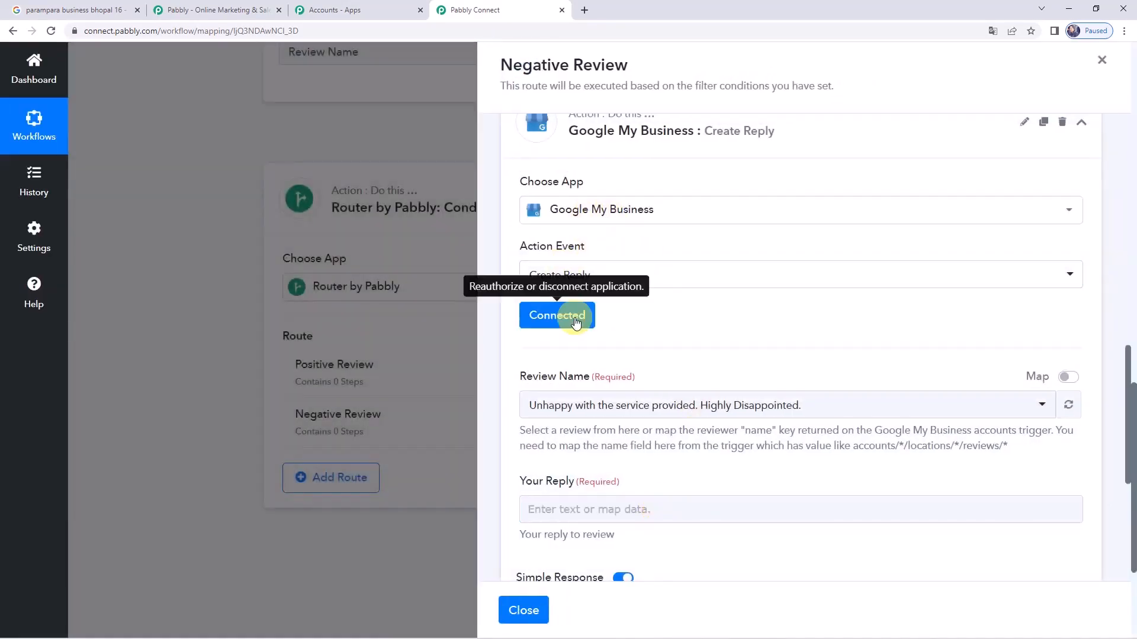
Enable mapping for the Create Reply action's Review Name and replace its value with the trigger's Review Name data
{"action": "scroll", "coordinate": [569, 320], "scroll_direction": "down", "scroll_amount": 1}
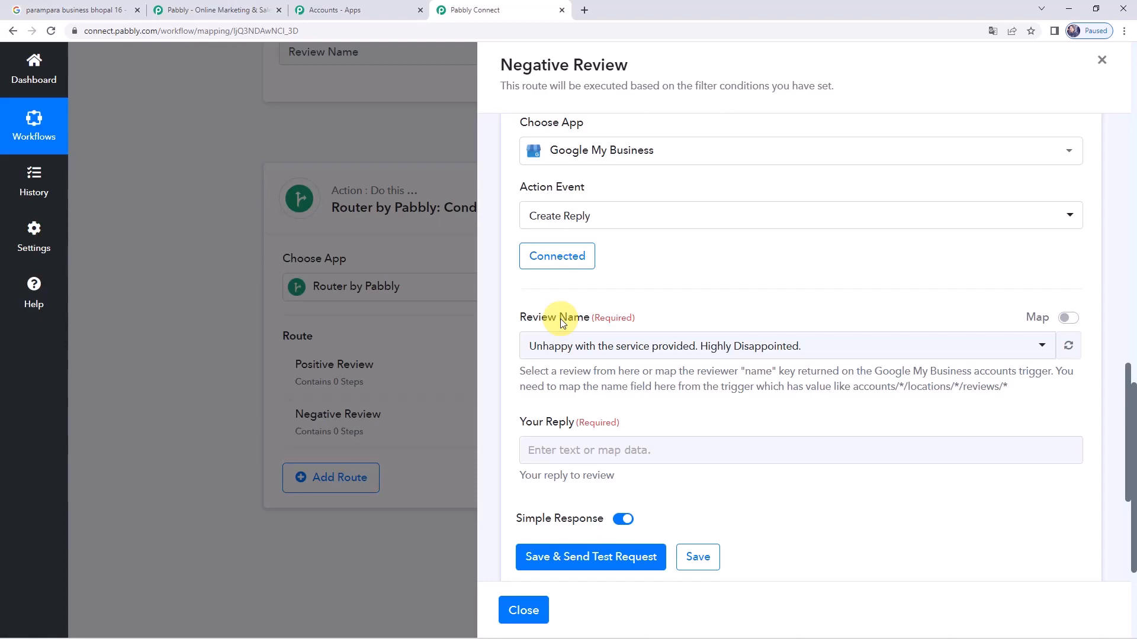
{"action": "left_click", "coordinate": [873, 348]}
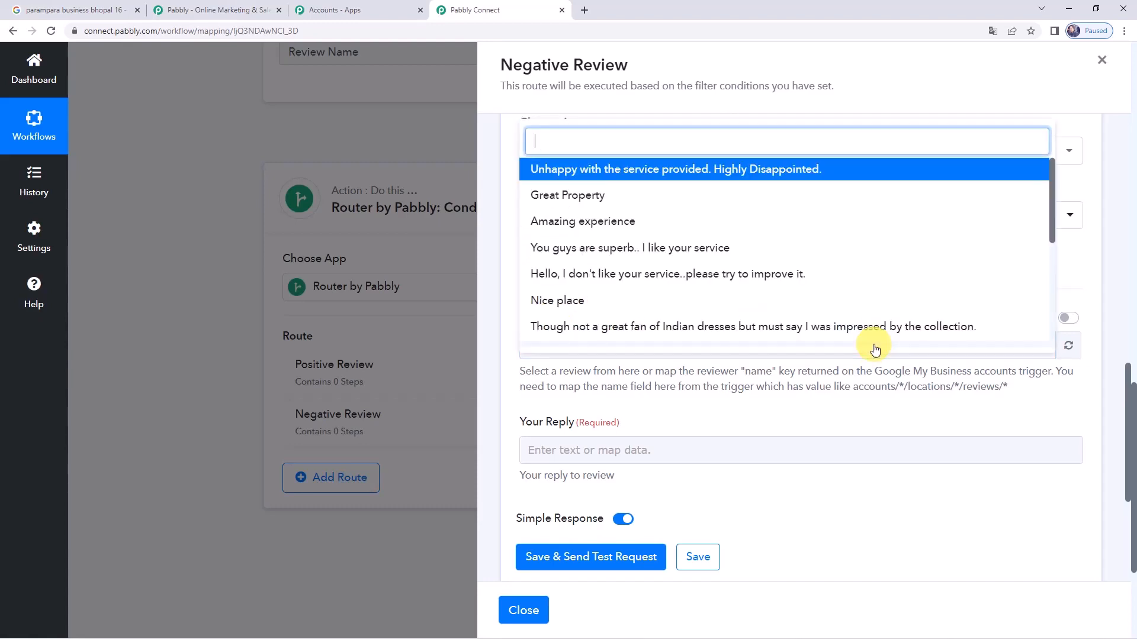
{"action": "left_click", "coordinate": [939, 393]}
{"action": "left_click", "coordinate": [1068, 323]}
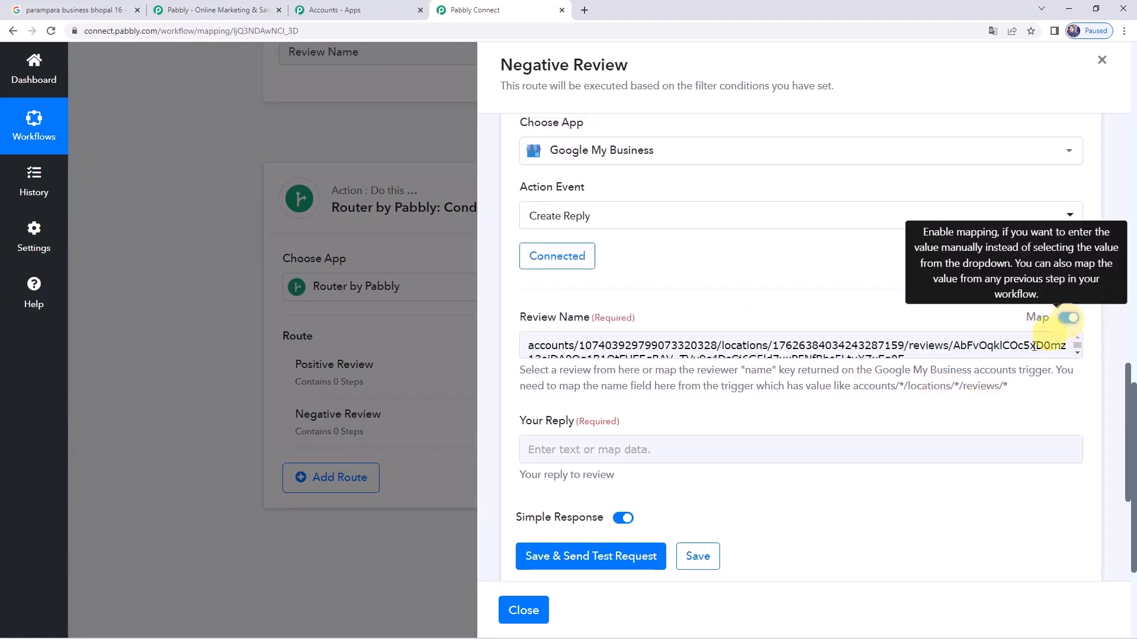
{"action": "left_click", "coordinate": [928, 348]}
{"action": "key", "text": "ctrl+a"}
{"action": "key", "text": "BackSpace"}
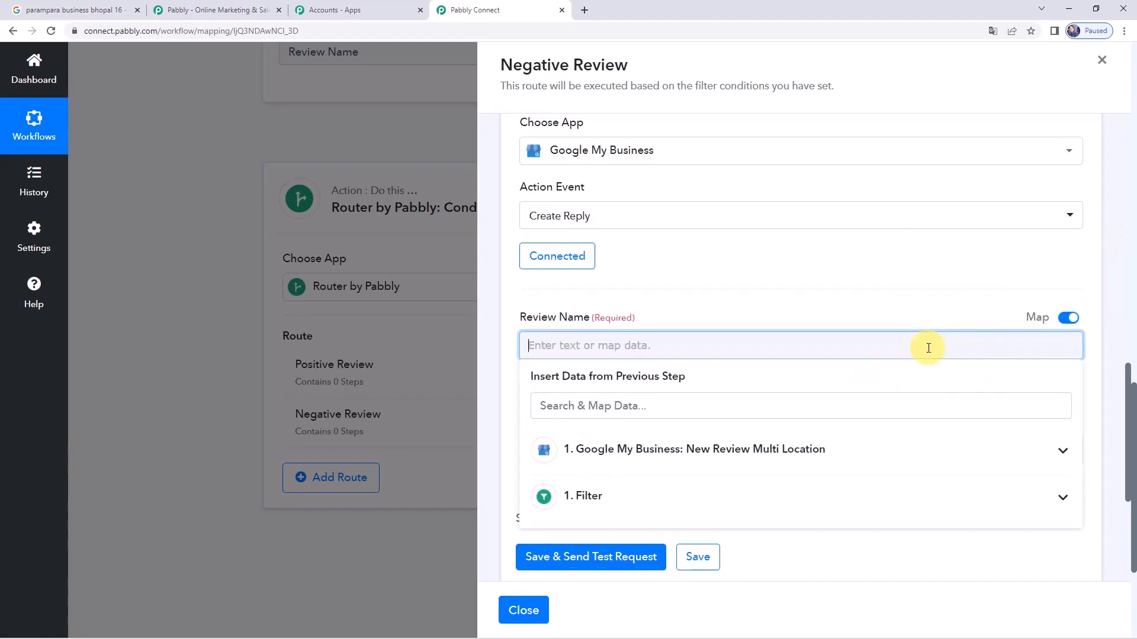
{"action": "left_click", "coordinate": [624, 455]}
{"action": "scroll", "coordinate": [641, 534], "scroll_direction": "down", "scroll_amount": 2}
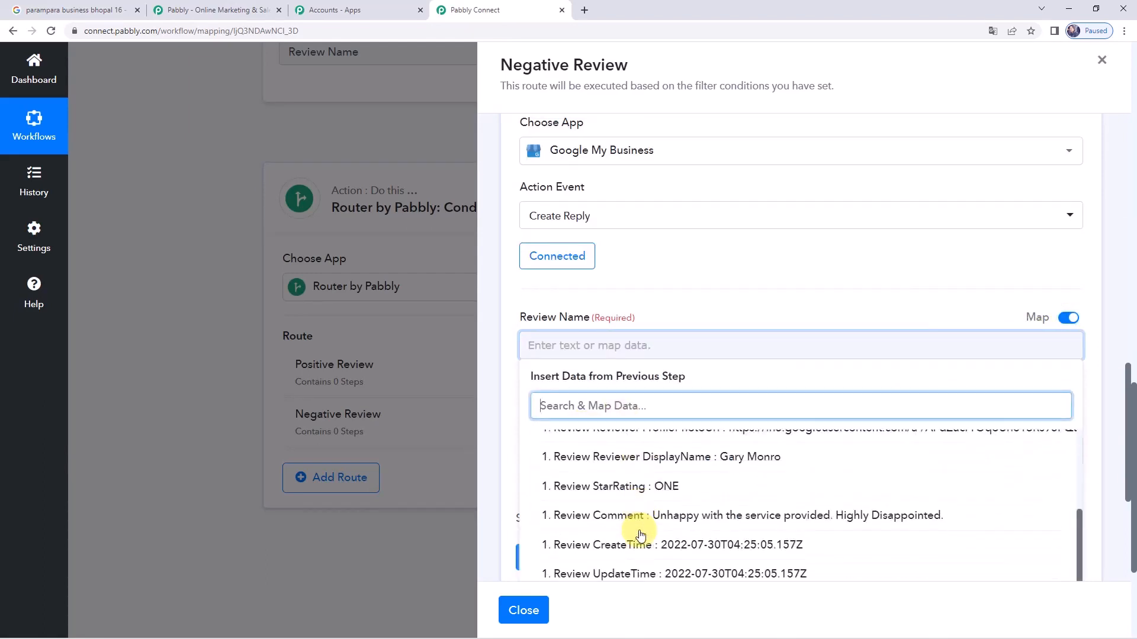
{"action": "scroll", "coordinate": [667, 221], "scroll_direction": "down", "scroll_amount": 2}
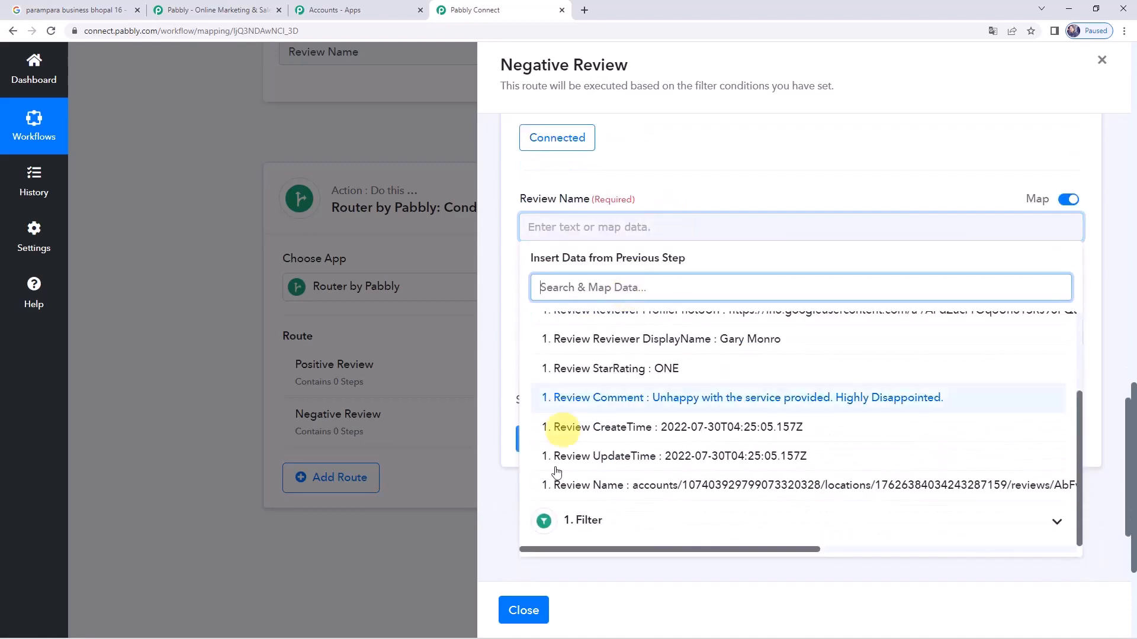
{"action": "left_click", "coordinate": [662, 489]}
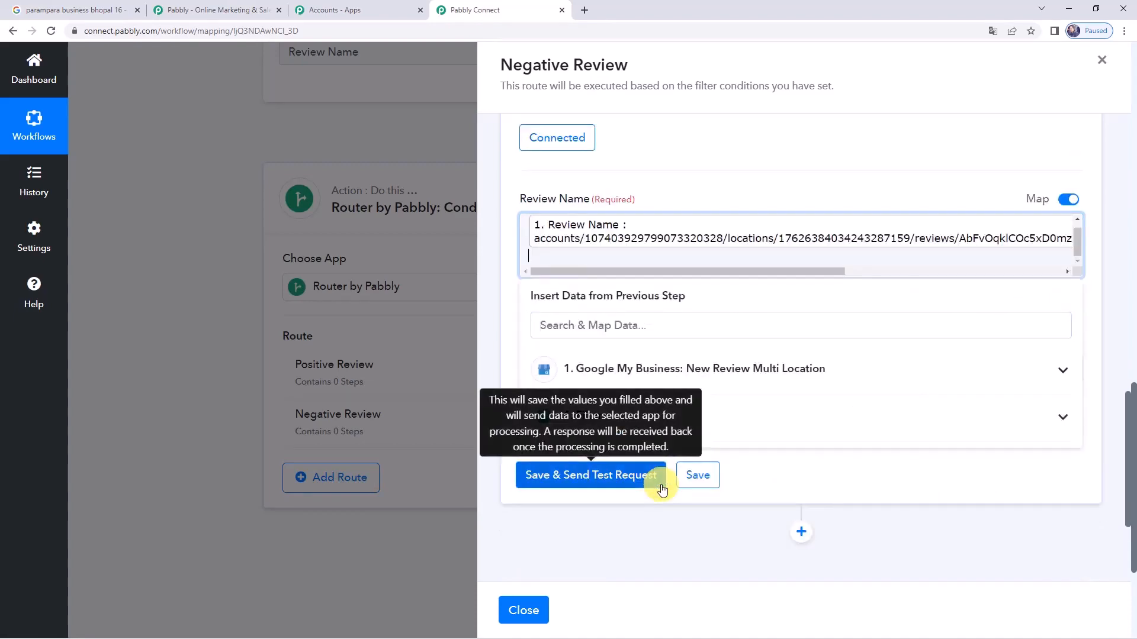
{"action": "left_click", "coordinate": [672, 174]}
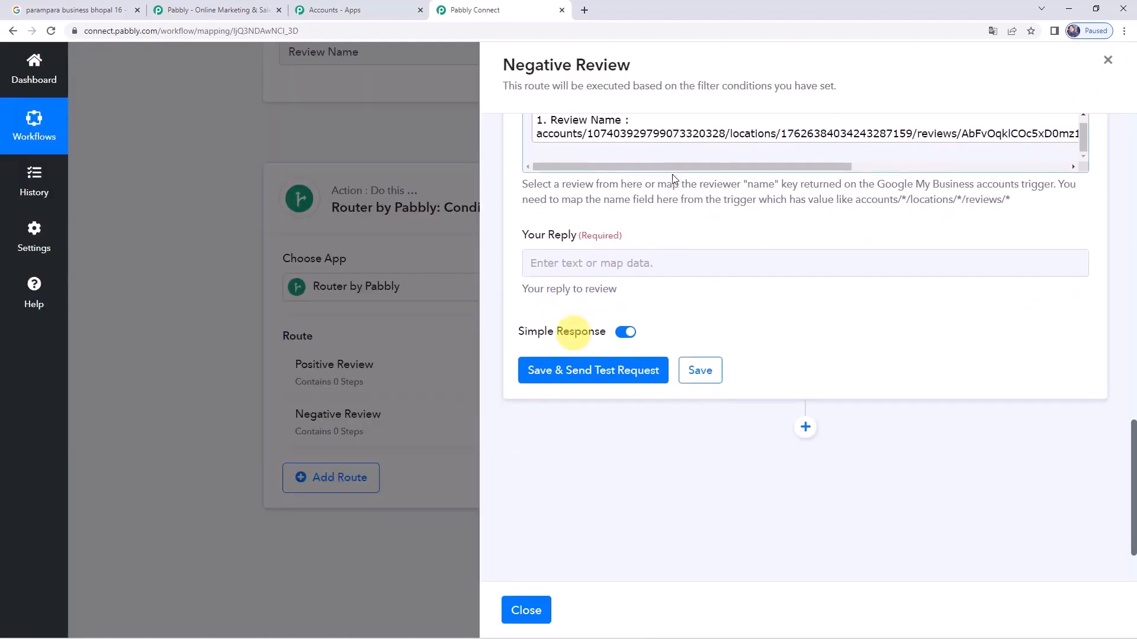
Begin the reply with "Hi", the trigger's mapped Review Reviewer DisplayName and a comma
{"action": "left_click", "coordinate": [557, 306]}
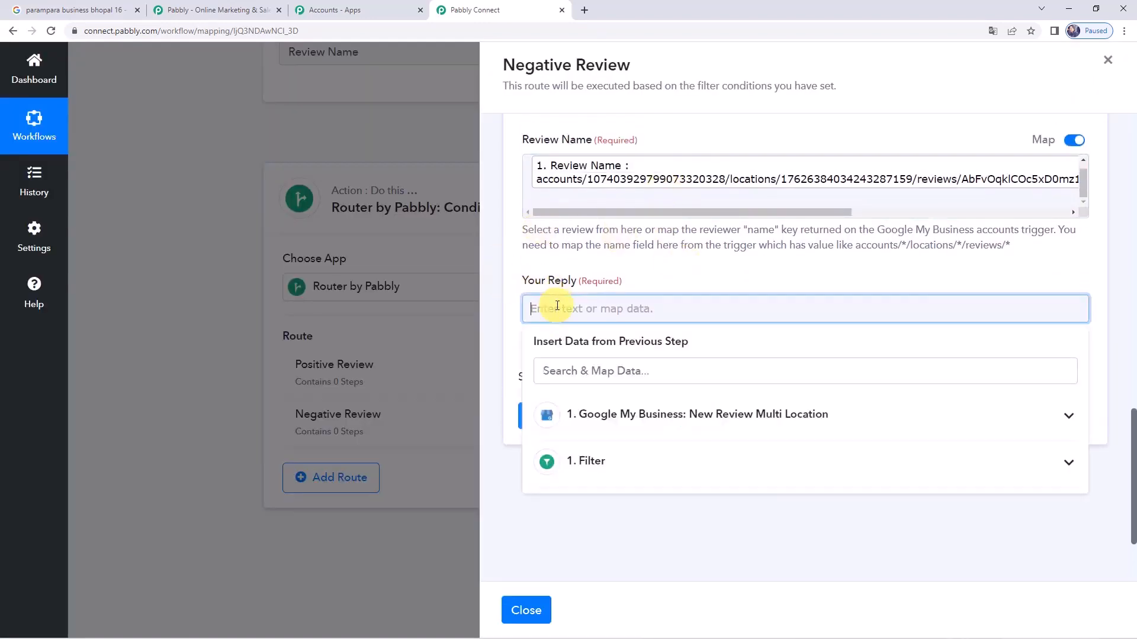
{"action": "type", "text": "Hi"}
{"action": "left_click", "coordinate": [634, 414]}
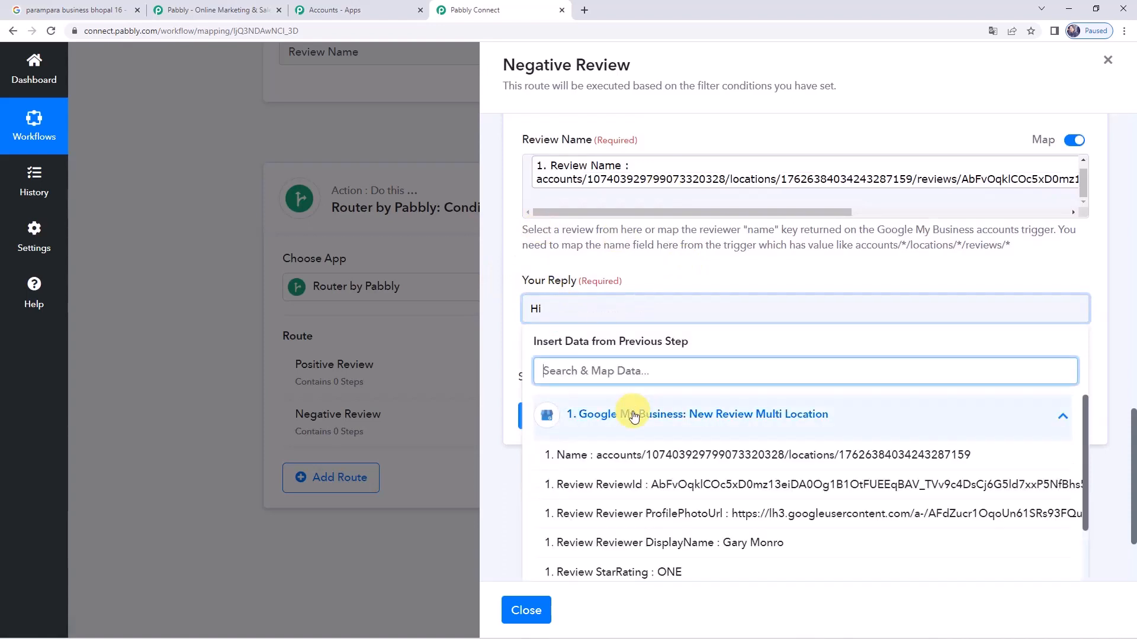
{"action": "left_click", "coordinate": [662, 548]}
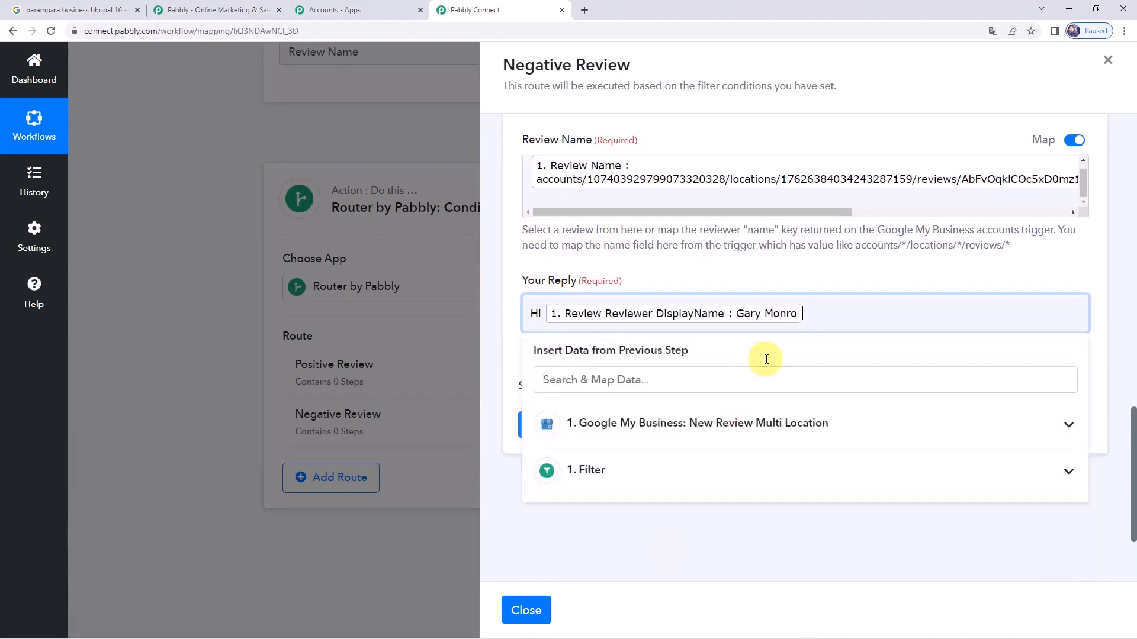
{"action": "type", "text": ","}
Add the reply body starting "Thank you for sharing your negative experience with us" and ending with "Regards," and "Team Pabbly." on separate lines
{"action": "key", "text": "Return"}
{"action": "type", "text": "Thank you for sharing your negative experience with us; we appreciate every form of feedback. Thanks for pointing out what we can do better in the future; we really appreciate your valuable feedback. Regards, Team Pabbly."}
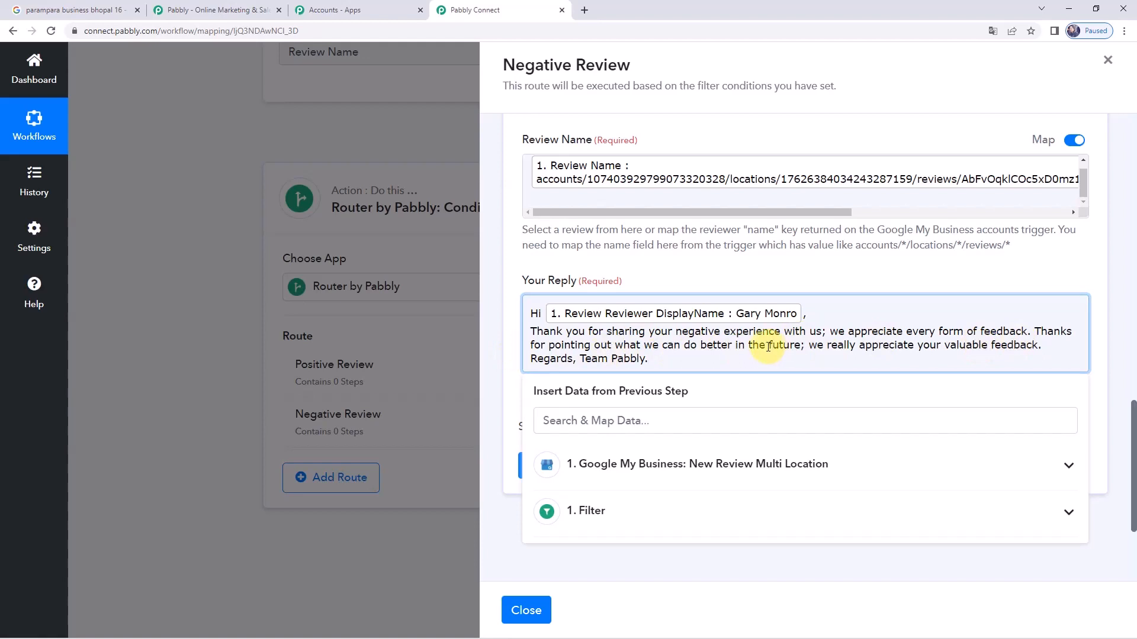
{"action": "left_click", "coordinate": [579, 359]}
{"action": "key", "text": "Return"}
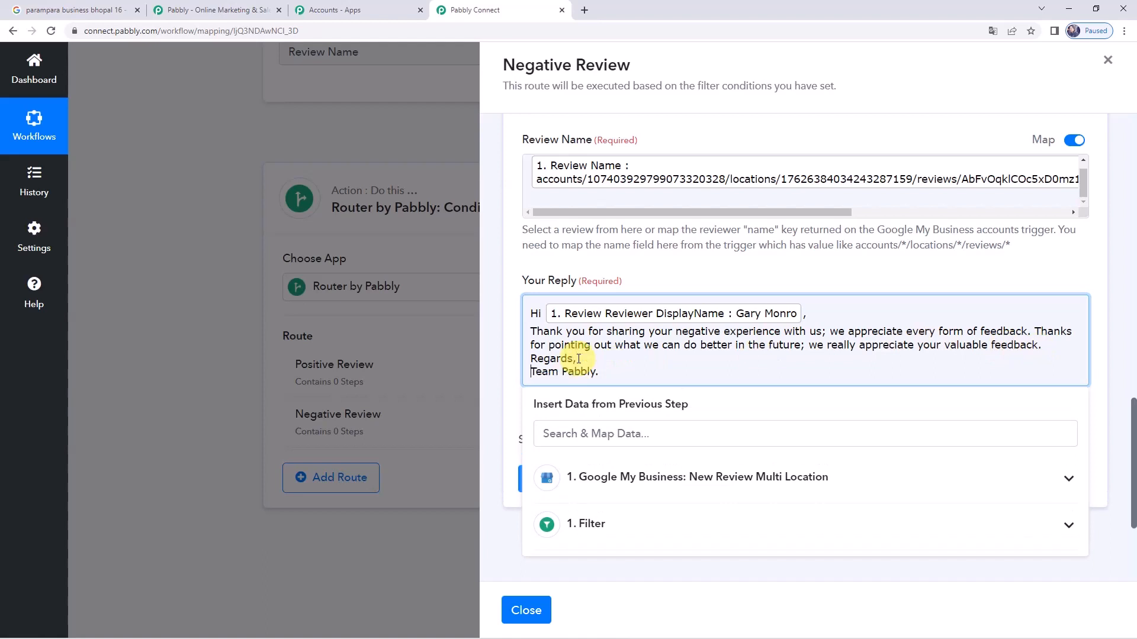
{"action": "left_click", "coordinate": [638, 287]}
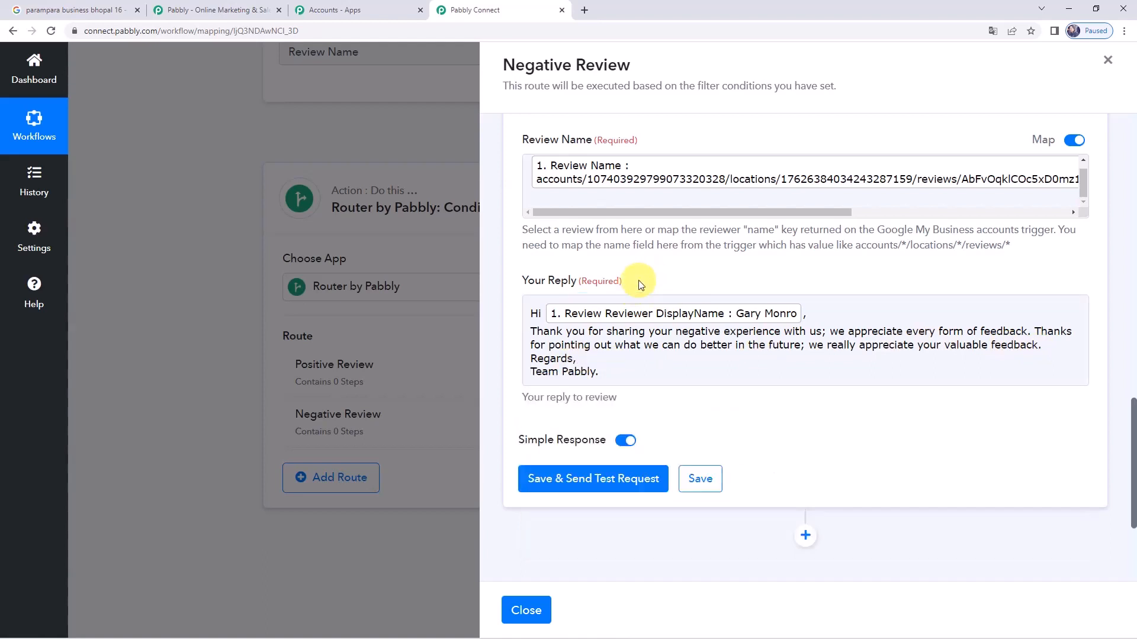
Save the Create Reply action with a test request and enlarge the returned Comment value to read it in full
{"action": "left_click", "coordinate": [615, 481]}
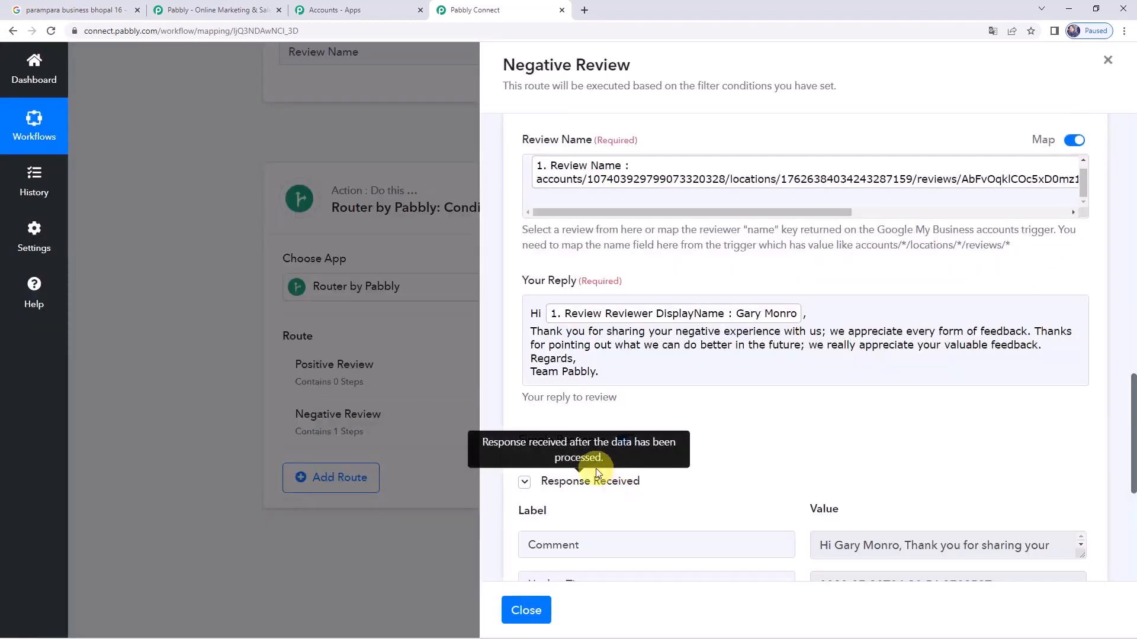
{"action": "scroll", "coordinate": [801, 414], "scroll_direction": "down", "scroll_amount": 2}
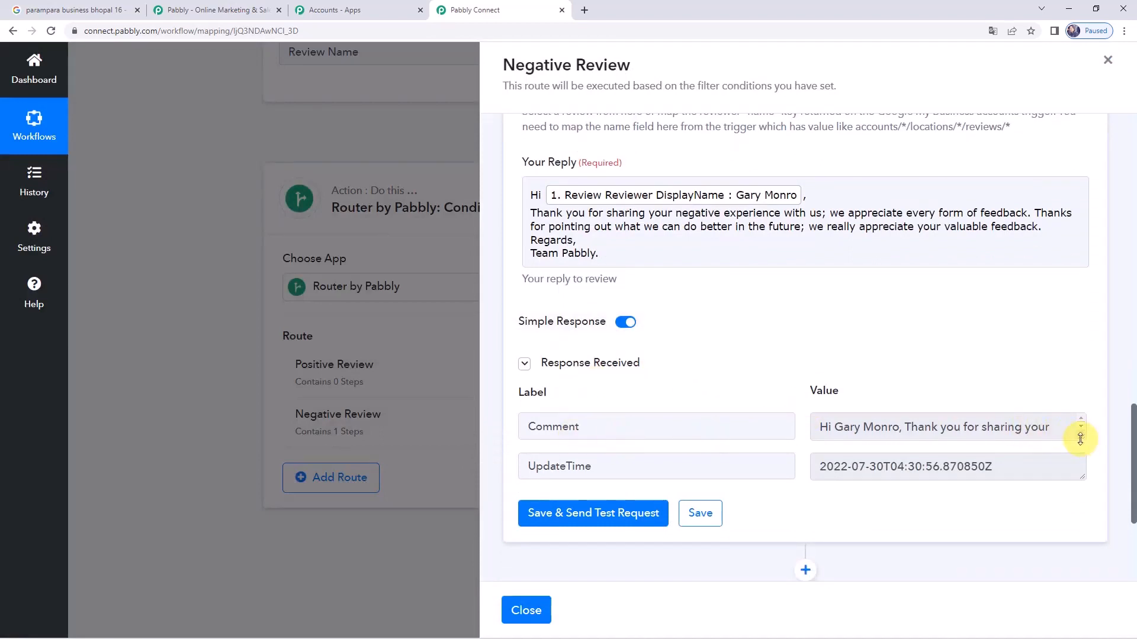
{"action": "left_click_drag", "start_coordinate": [1081, 439], "coordinate": [1084, 529]}
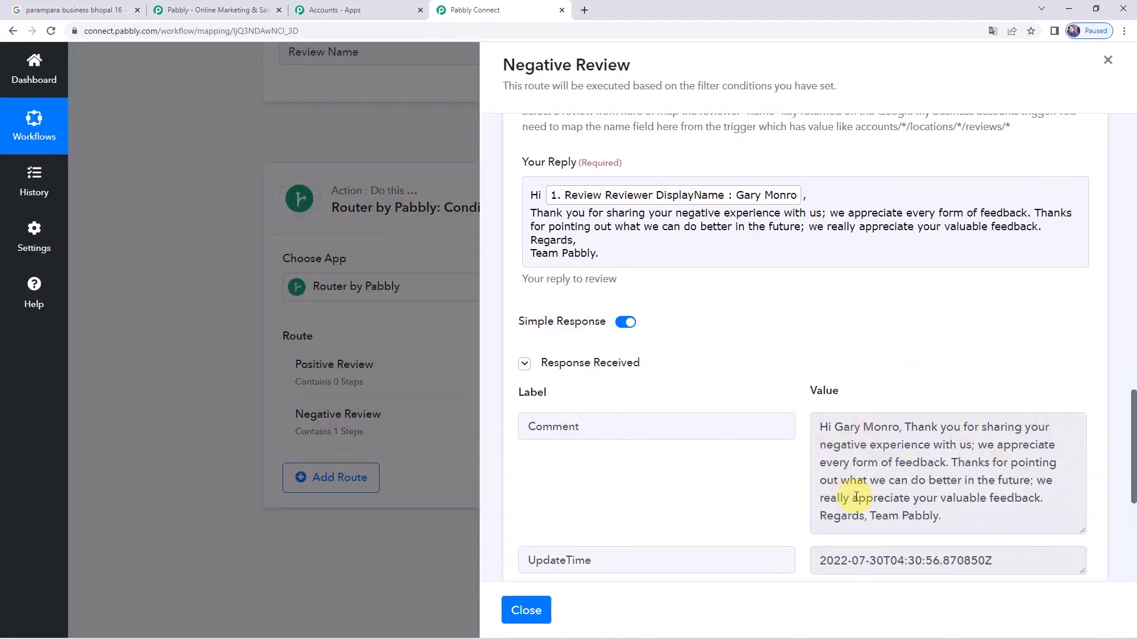
Reload the Parampara reviews page on Google and check the owner's response under the one-star review
{"action": "left_click", "coordinate": [83, 11]}
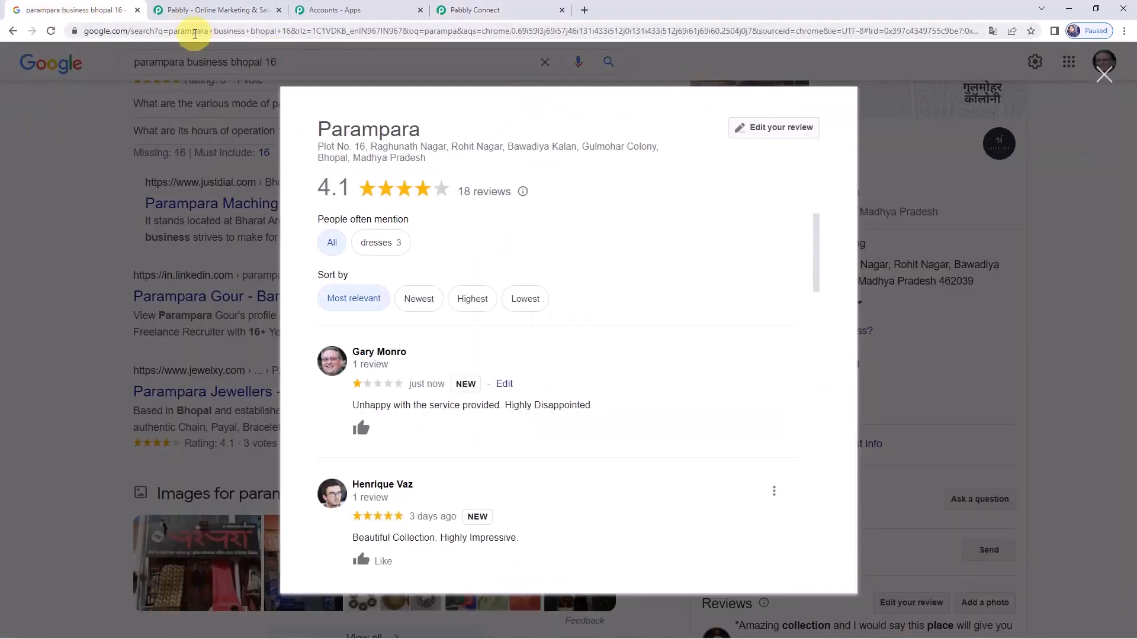
{"action": "left_click", "coordinate": [195, 31]}
{"action": "key", "text": "Return"}
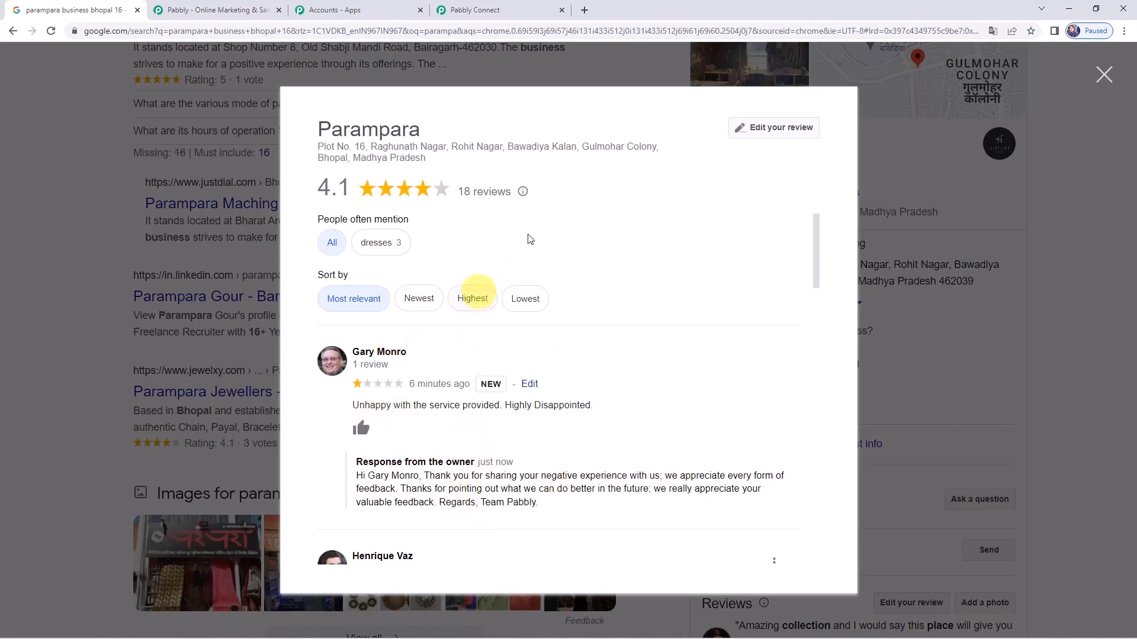
Return to Pabbly Connect, save the Create Reply action and close the Negative Review route
{"action": "left_click", "coordinate": [513, 15]}
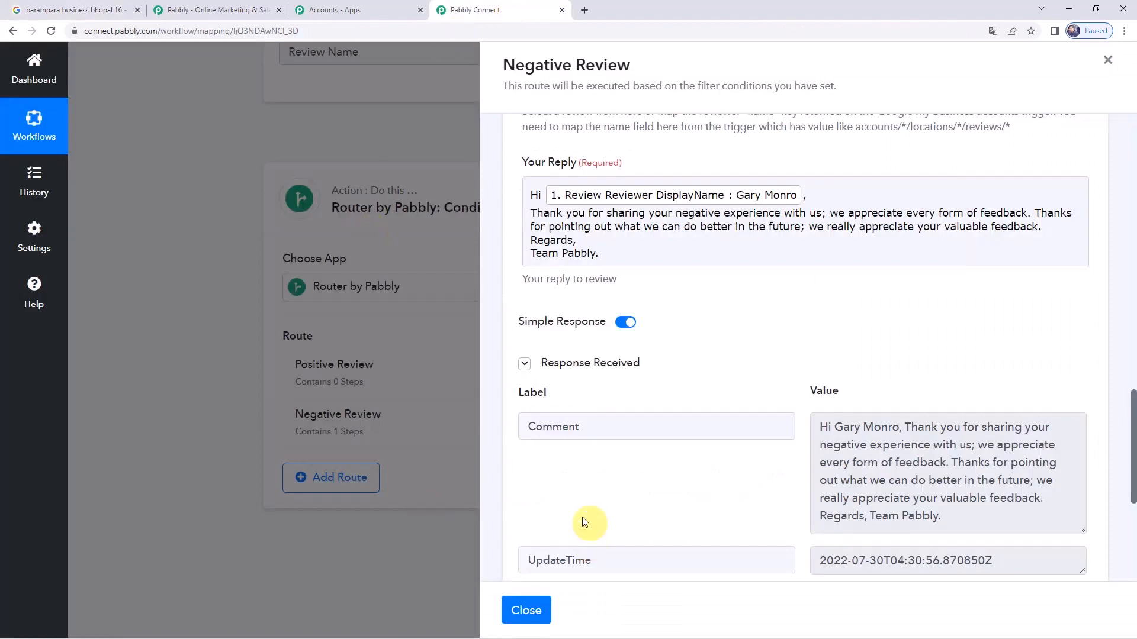
{"action": "scroll", "coordinate": [622, 511], "scroll_direction": "down", "scroll_amount": 2}
{"action": "scroll", "coordinate": [622, 506], "scroll_direction": "down", "scroll_amount": 2}
{"action": "left_click", "coordinate": [708, 314]}
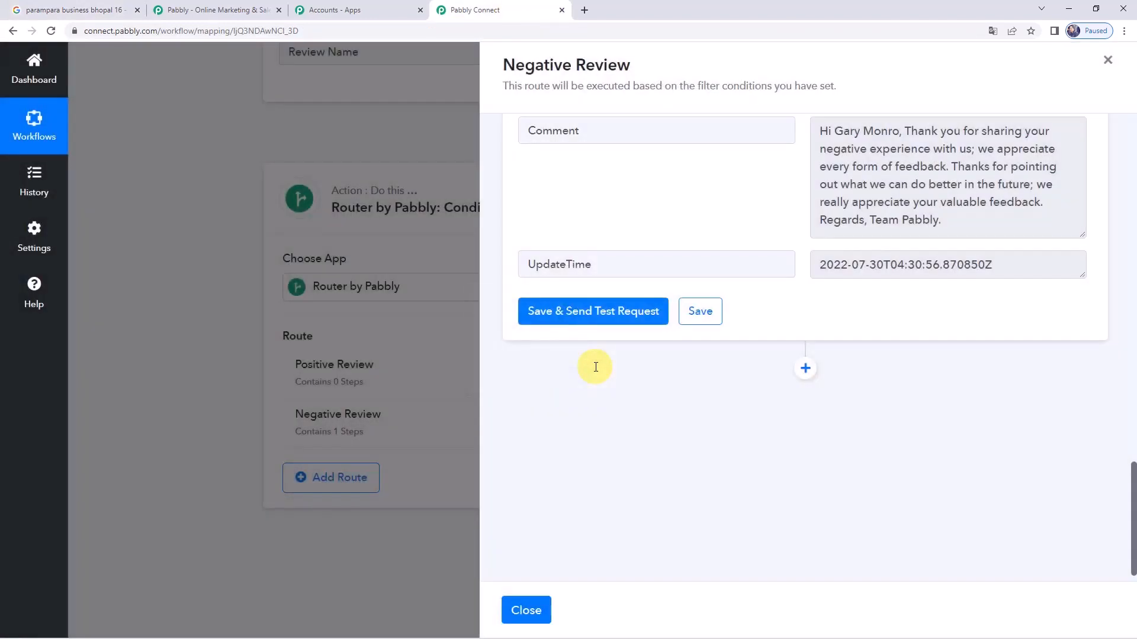
{"action": "left_click", "coordinate": [532, 610]}
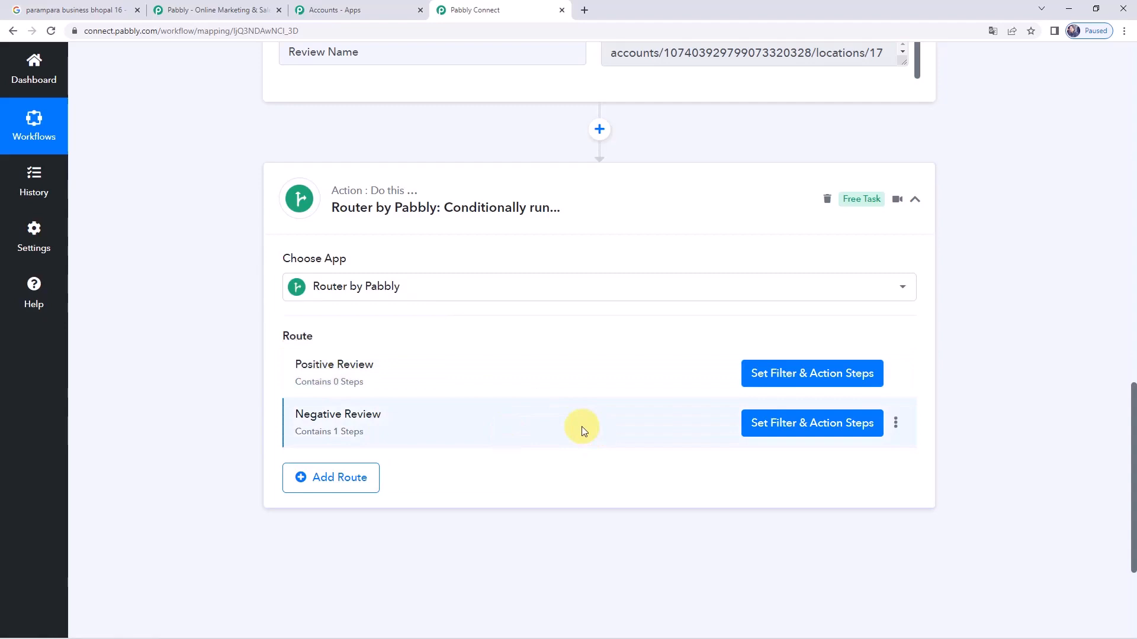
Clone the Negative Review route in the router
{"action": "left_click", "coordinate": [896, 424]}
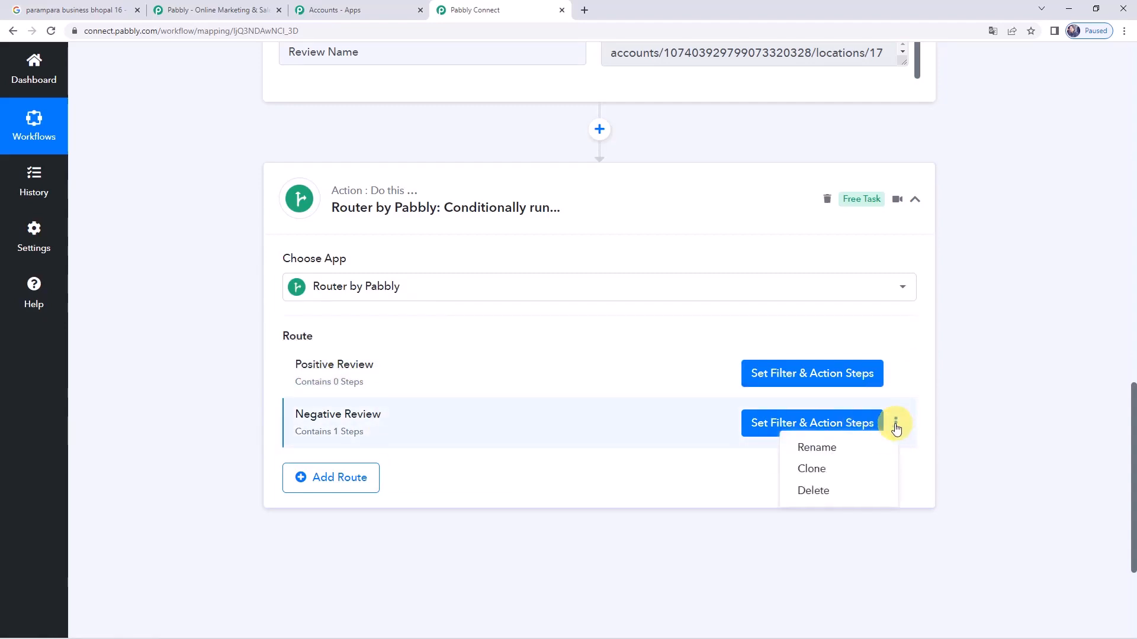
{"action": "left_click", "coordinate": [811, 469]}
{"action": "left_click", "coordinate": [820, 471]}
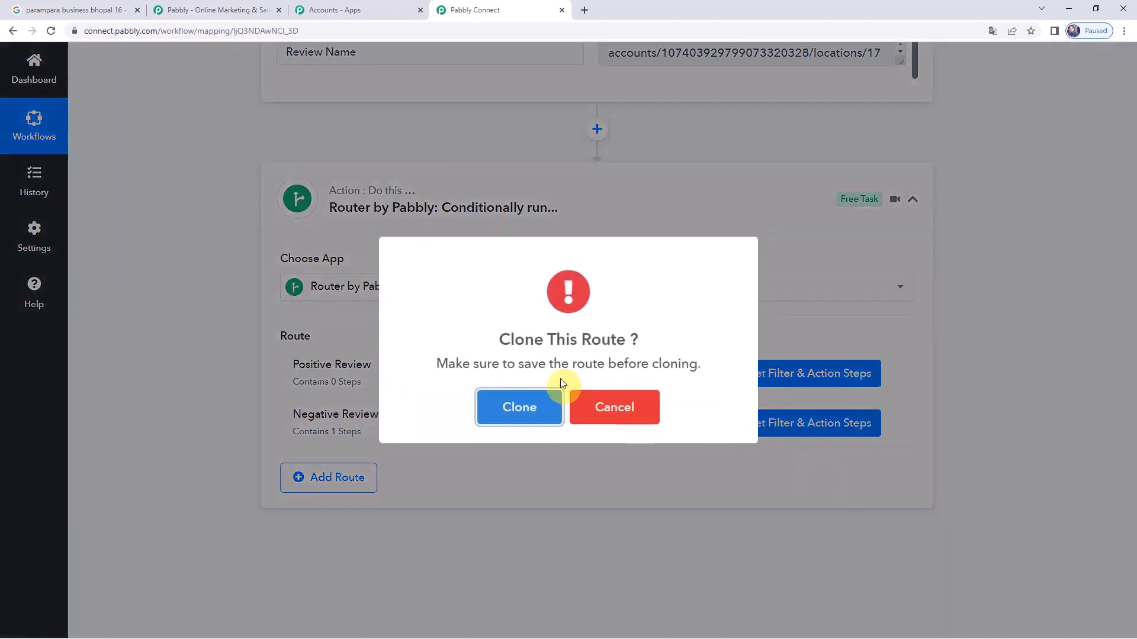
{"action": "left_click", "coordinate": [491, 405]}
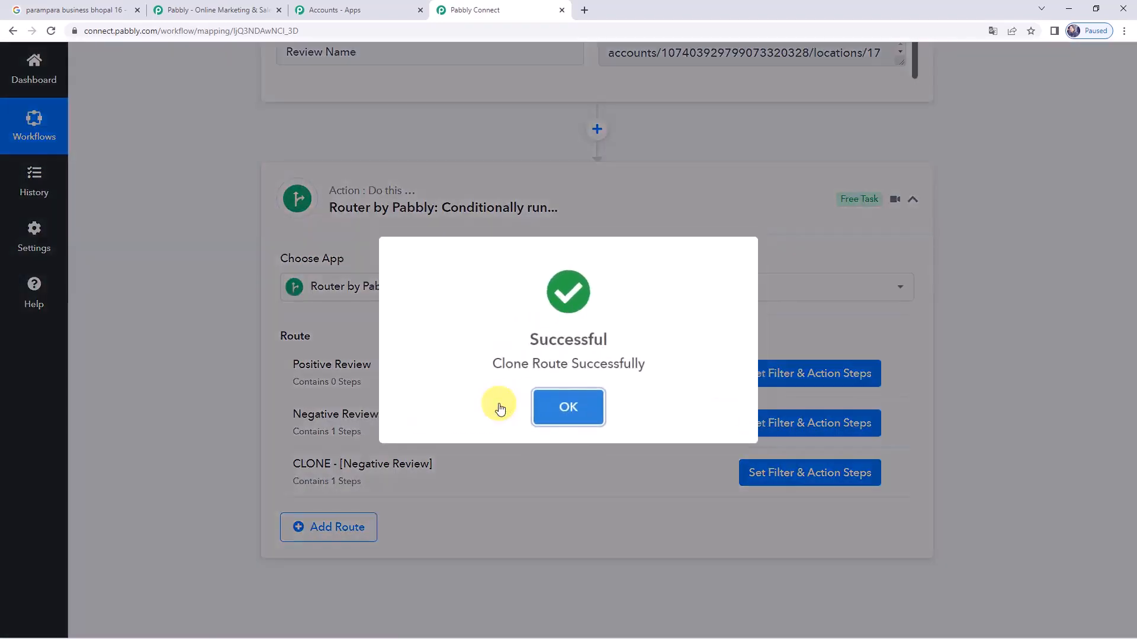
{"action": "left_click", "coordinate": [568, 397]}
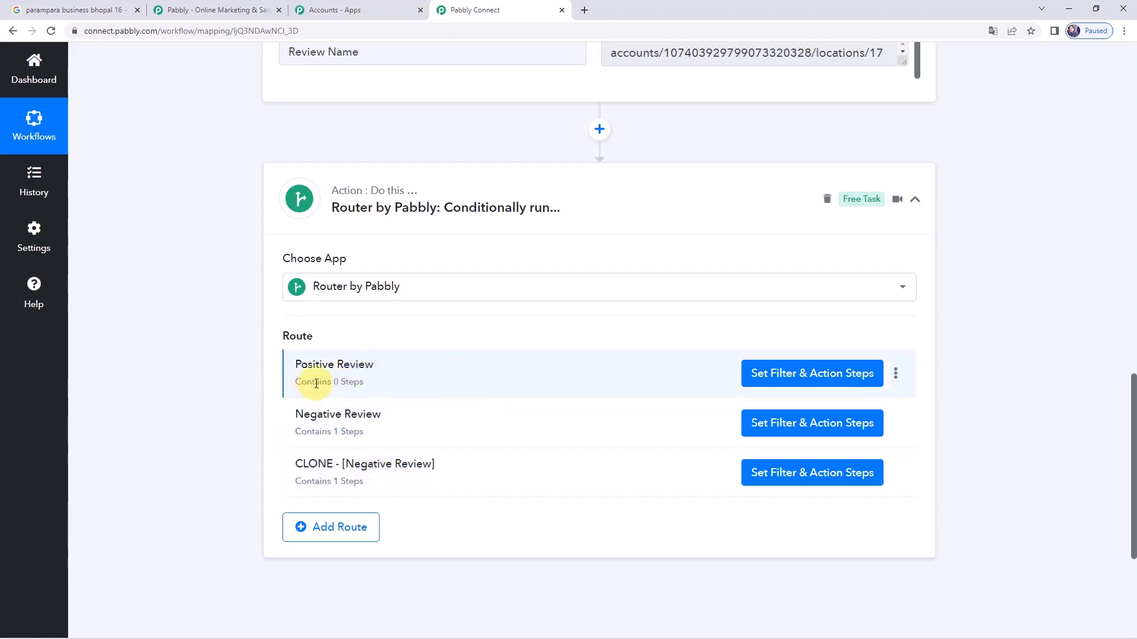
Delete the empty Positive Review route from the router
{"action": "left_click", "coordinate": [895, 373]}
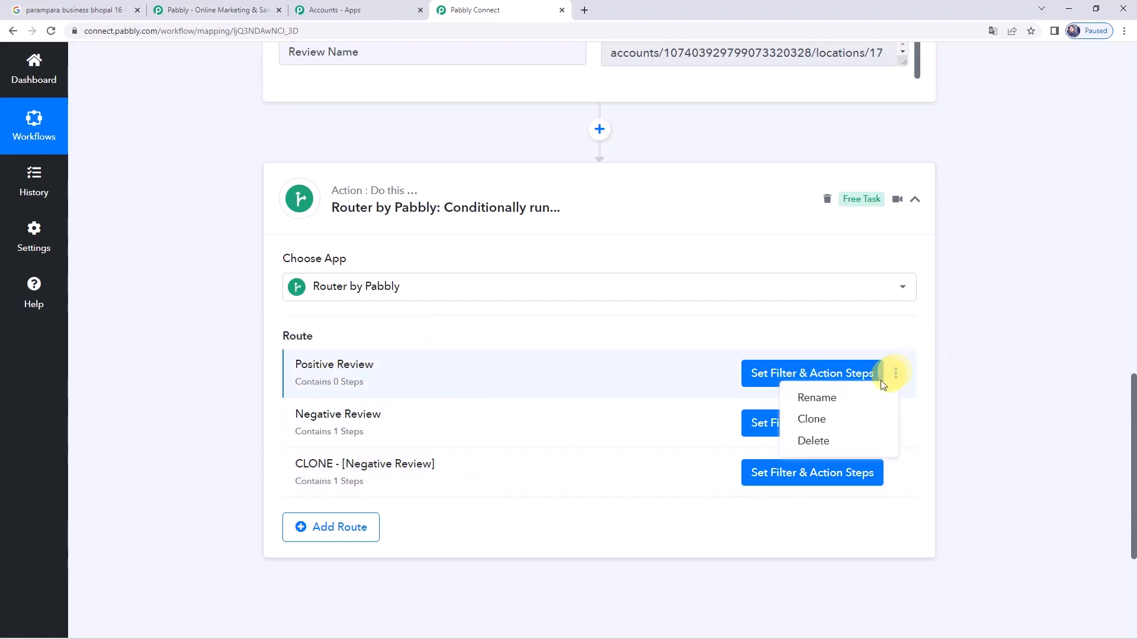
{"action": "left_click", "coordinate": [836, 441]}
{"action": "left_click", "coordinate": [524, 411]}
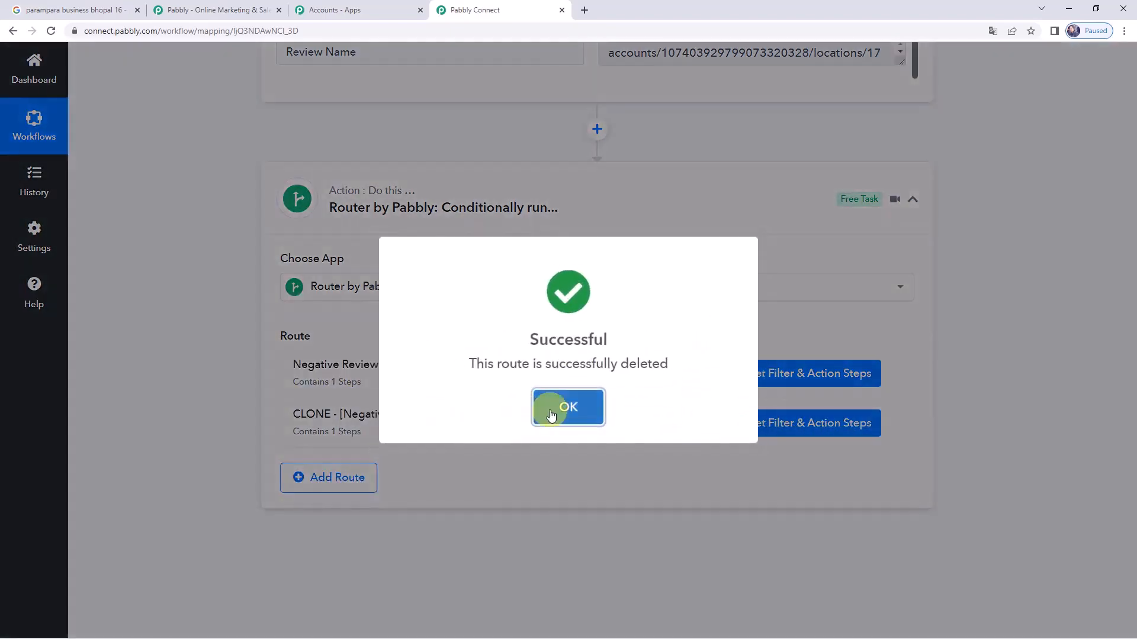
{"action": "left_click", "coordinate": [552, 408]}
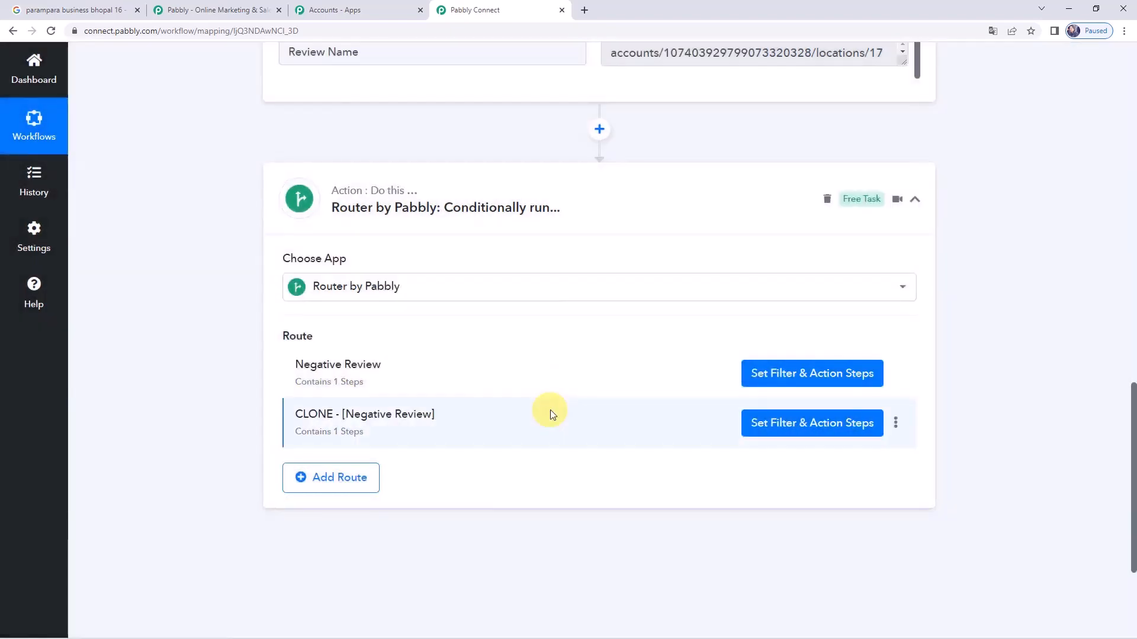
Rename the cloned Negative Review route as "Positive Review"
{"action": "left_click", "coordinate": [895, 422]}
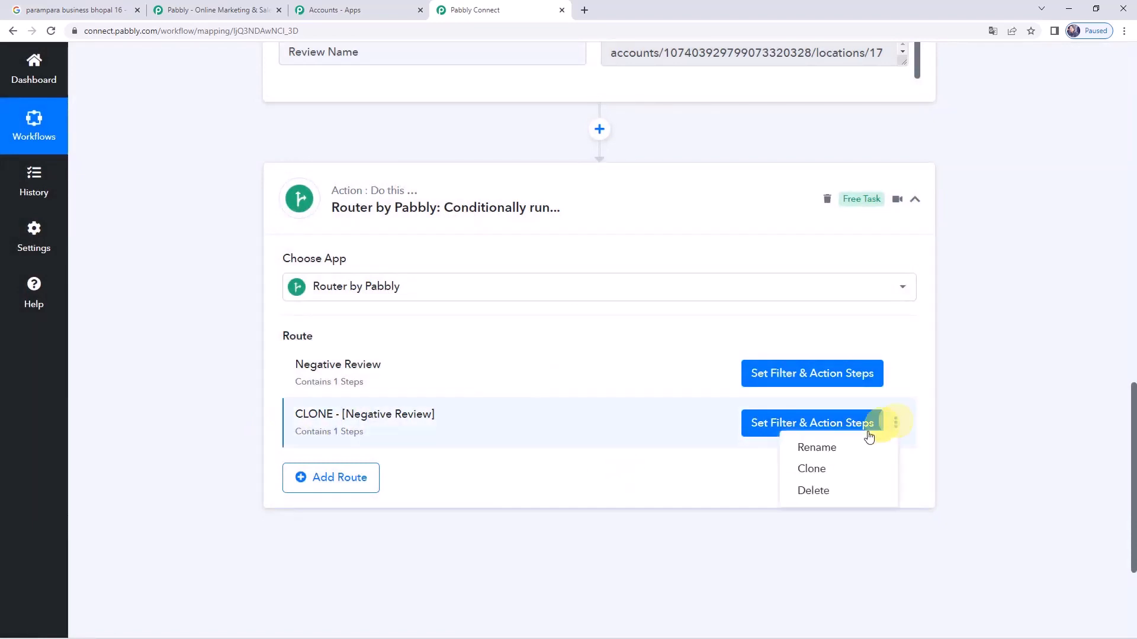
{"action": "left_click", "coordinate": [814, 448]}
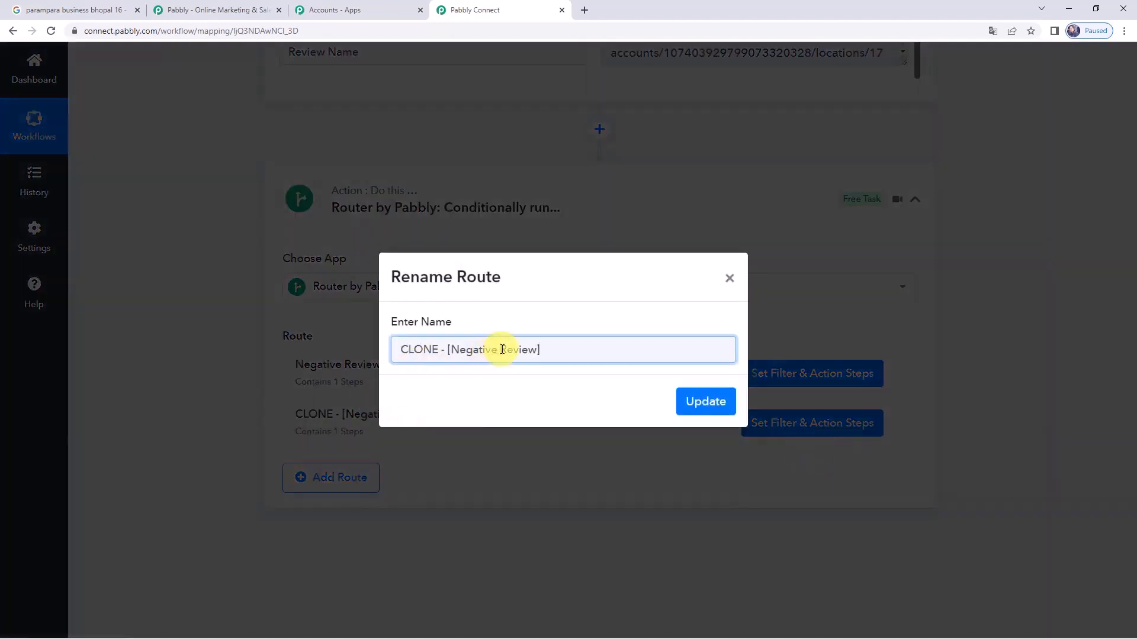
{"action": "left_click_drag", "start_coordinate": [502, 349], "coordinate": [277, 356]}
{"action": "type", "text": "Pos"}
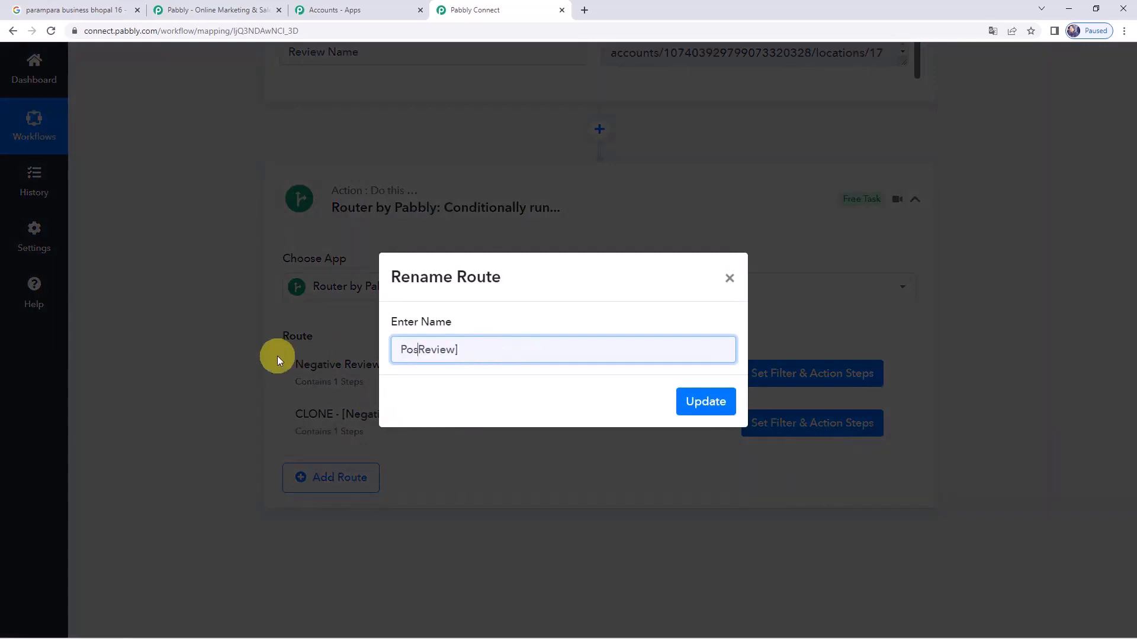
{"action": "type", "text": "itive"}
{"action": "key", "text": "BackSpace"}
{"action": "left_click", "coordinate": [701, 405]}
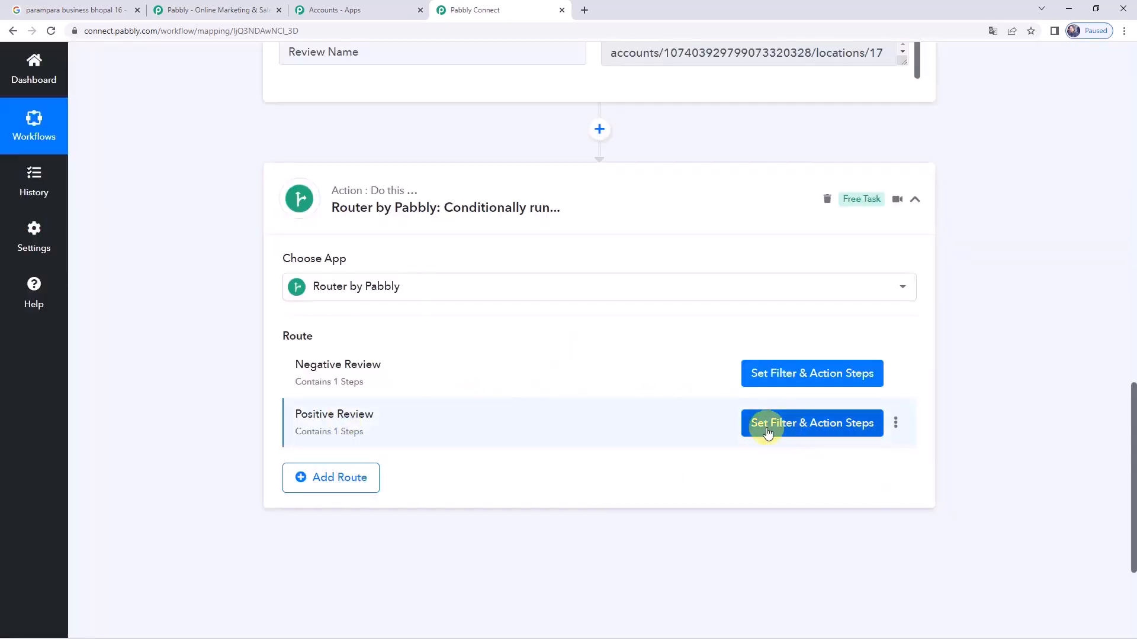
Open the filter and action steps of the Positive Review route and set the first condition's value to "Highly Satisfied"
{"action": "left_click", "coordinate": [840, 424]}
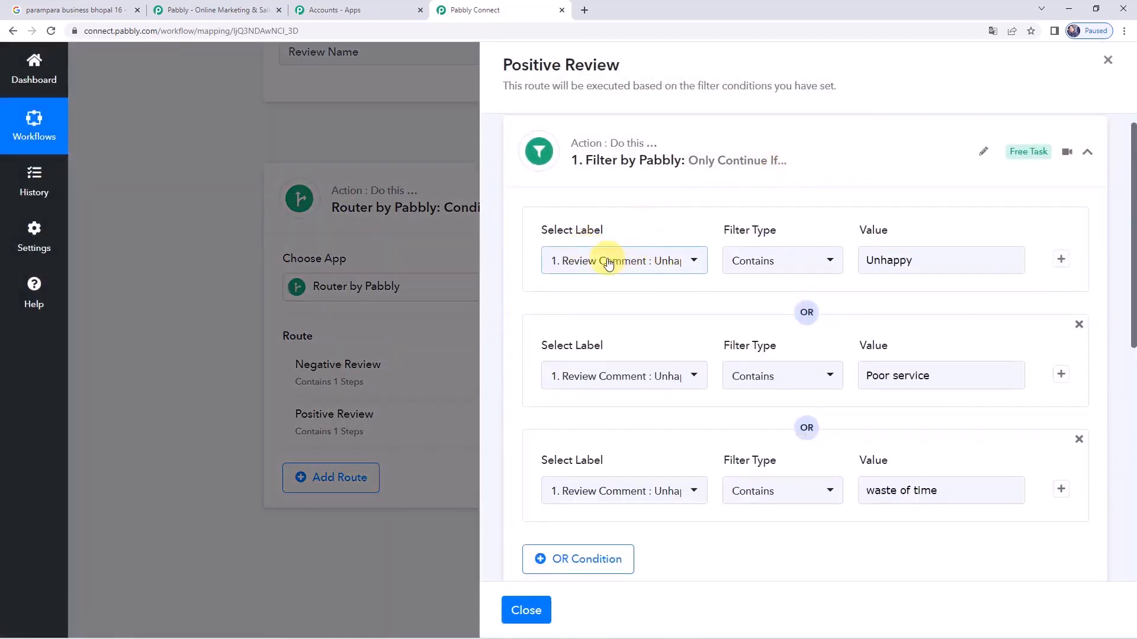
{"action": "left_click", "coordinate": [934, 263]}
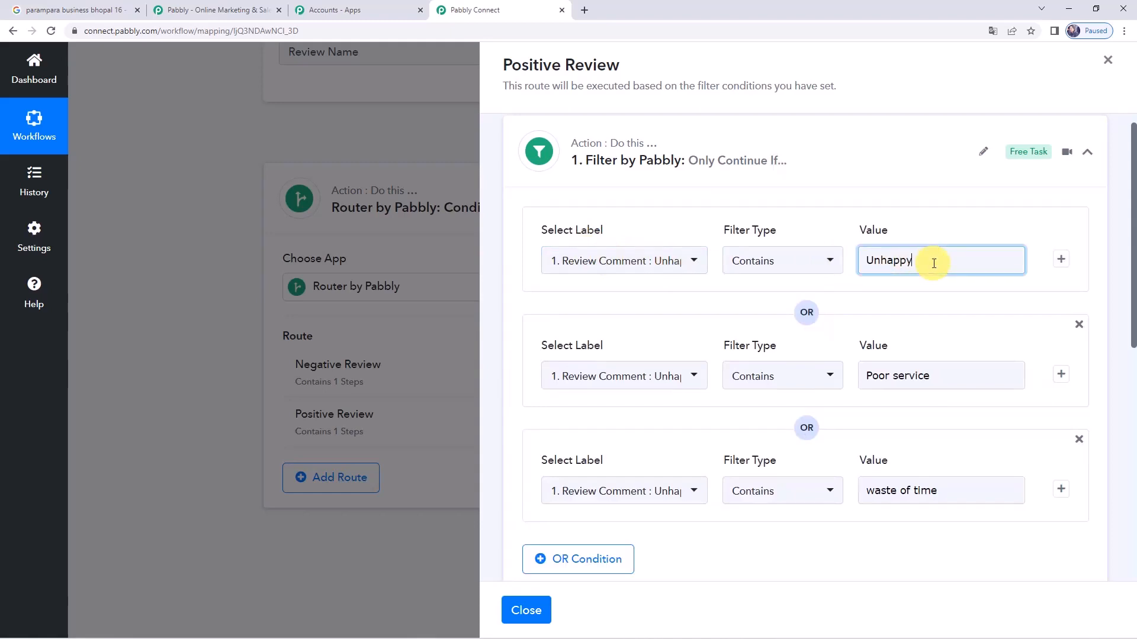
{"action": "key", "text": "BackSpace"}
{"action": "key", "text": "BackSpace"}
{"action": "key", "text": "BackSpace"}
{"action": "key", "text": "BackSpace"}
{"action": "key", "text": "BackSpace"}
{"action": "key", "text": "BackSpace"}
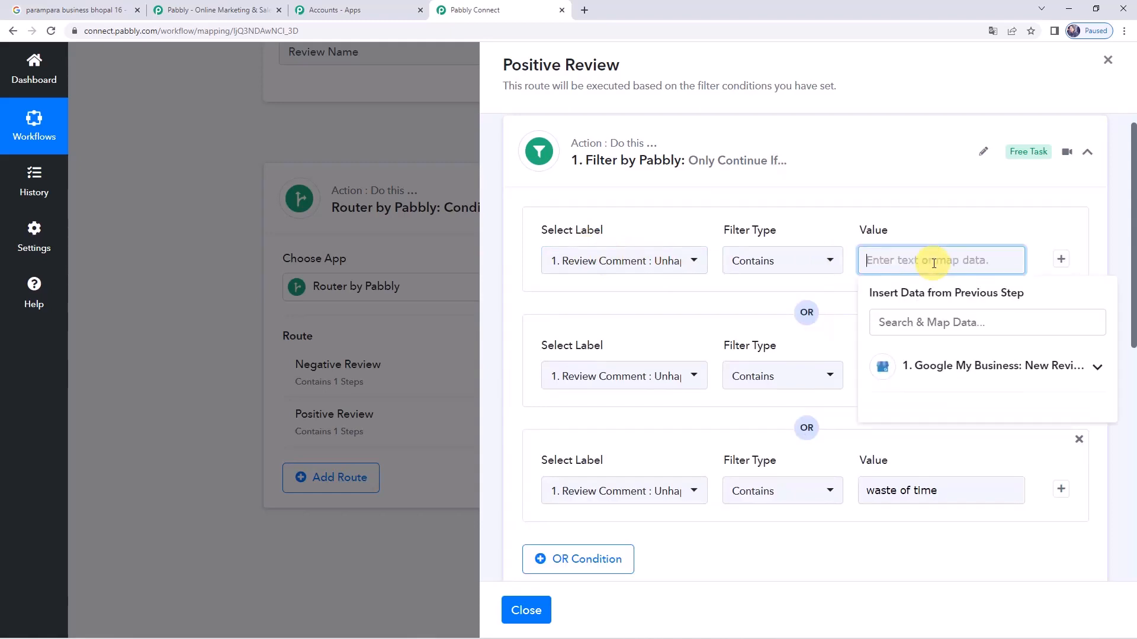
{"action": "type", "text": "Highly Satisfied"}
{"action": "left_click", "coordinate": [657, 338]}
Replace the "Poor service" value in the second OR condition with "Amazing"
{"action": "left_click", "coordinate": [984, 379]}
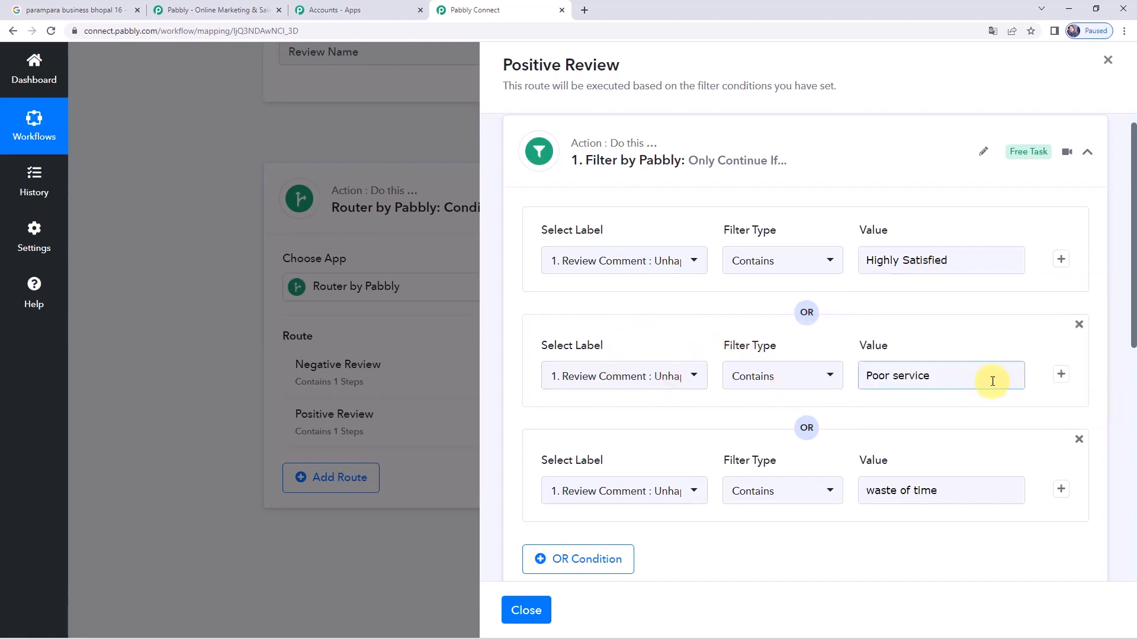
{"action": "left_click", "coordinate": [969, 377]}
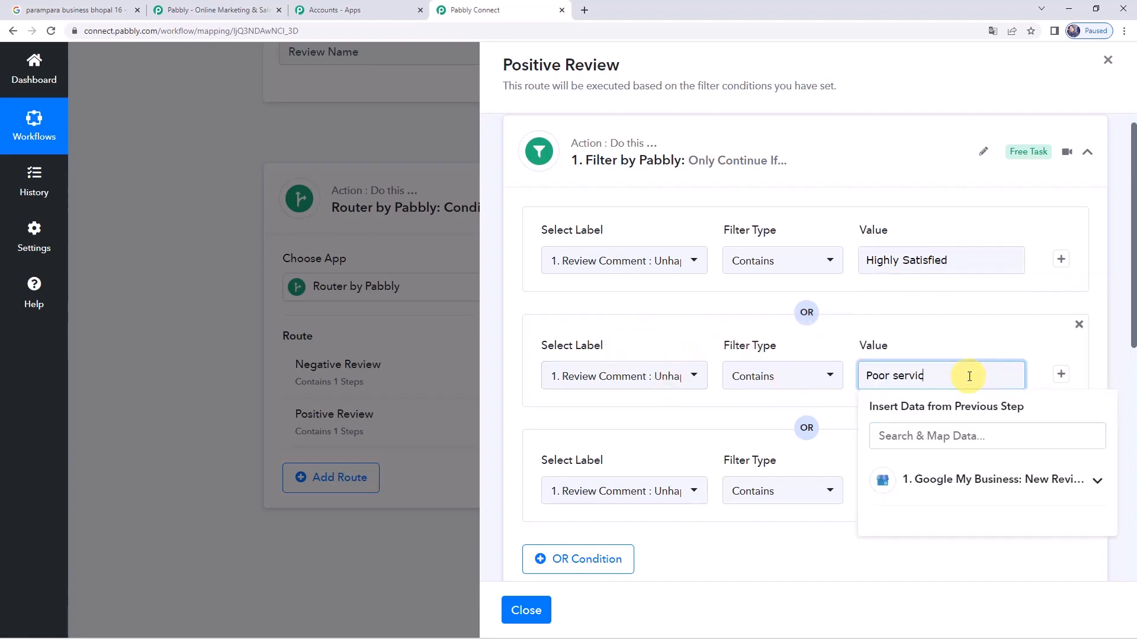
{"action": "key", "text": "BackSpace"}
{"action": "key", "text": "BackSpace"}
{"action": "key", "text": "BackSpace"}
{"action": "key", "text": "BackSpace"}
{"action": "key", "text": "BackSpace"}
{"action": "key", "text": "BackSpace"}
{"action": "key", "text": "BackSpace"}
{"action": "key", "text": "BackSpace"}
{"action": "key", "text": "BackSpace"}
{"action": "key", "text": "BackSpace"}
{"action": "key", "text": "BackSpace"}
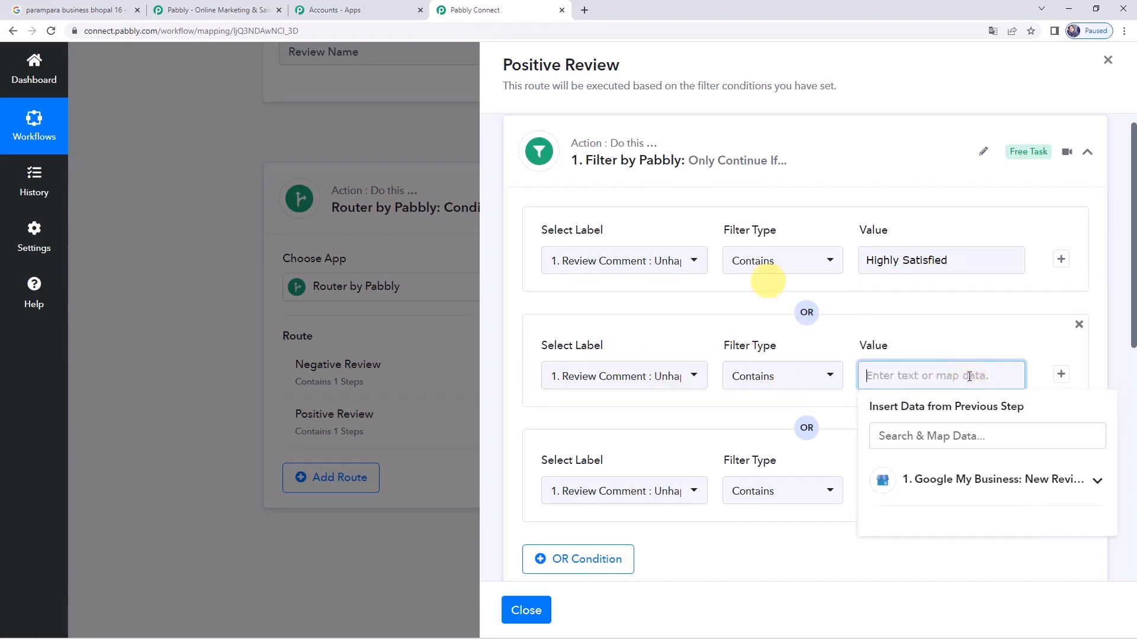
{"action": "type", "text": "Amazing"}
{"action": "left_click", "coordinate": [680, 419]}
Replace the "waste of time" value in the third OR condition with "Great"
{"action": "scroll", "coordinate": [680, 418], "scroll_direction": "down", "scroll_amount": 2}
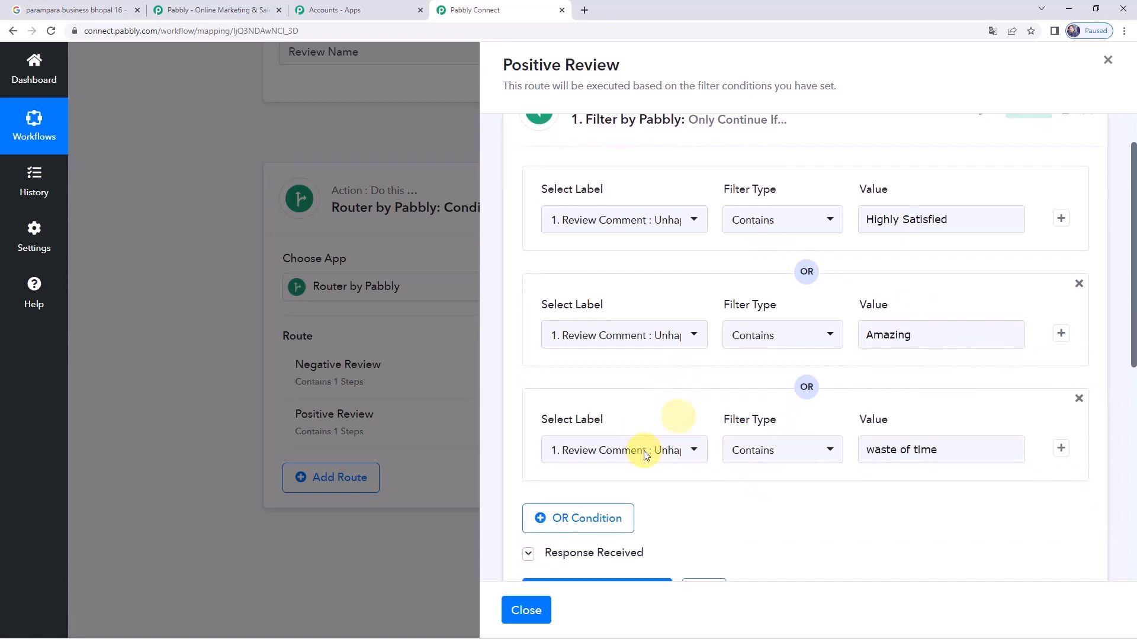
{"action": "triple_click", "coordinate": [968, 360]}
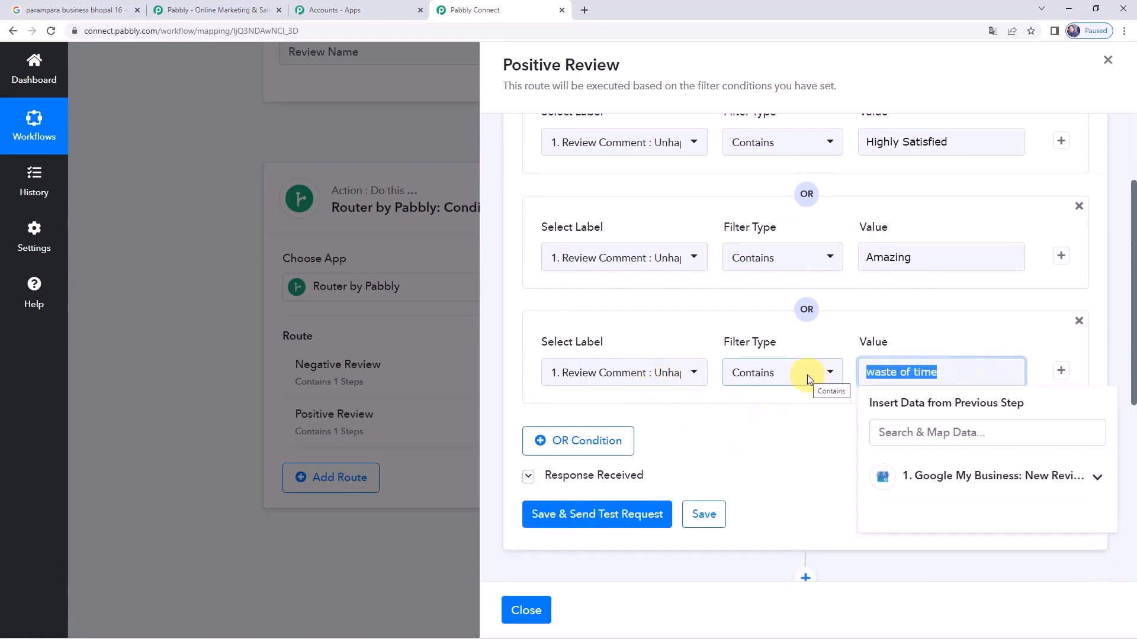
{"action": "type", "text": "G"}
{"action": "type", "text": "rea"}
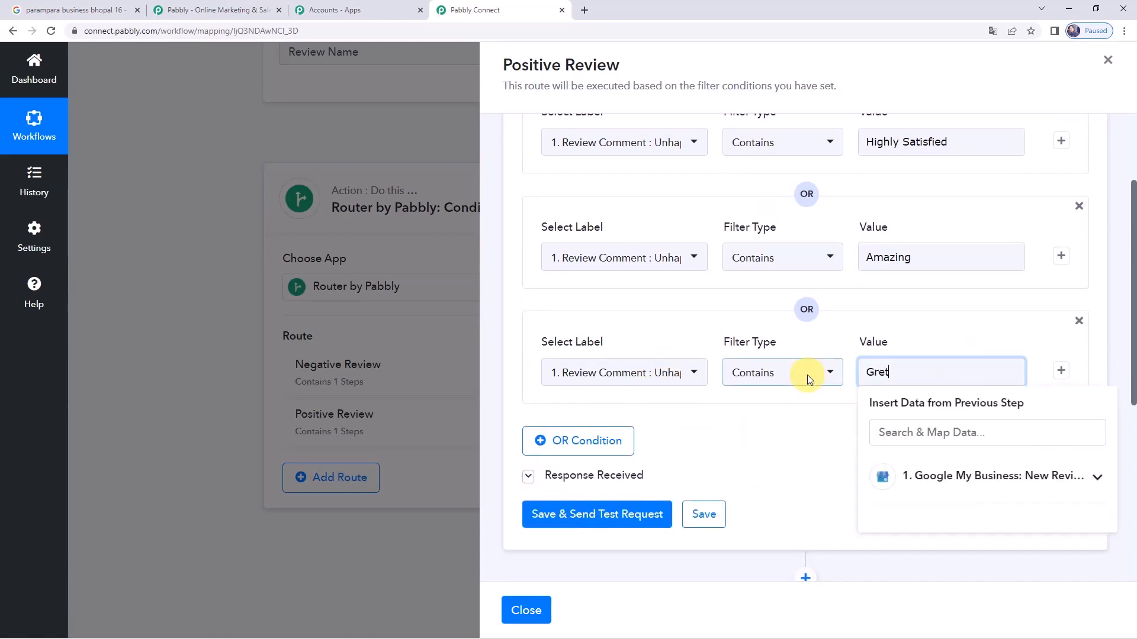
{"action": "type", "text": "t"}
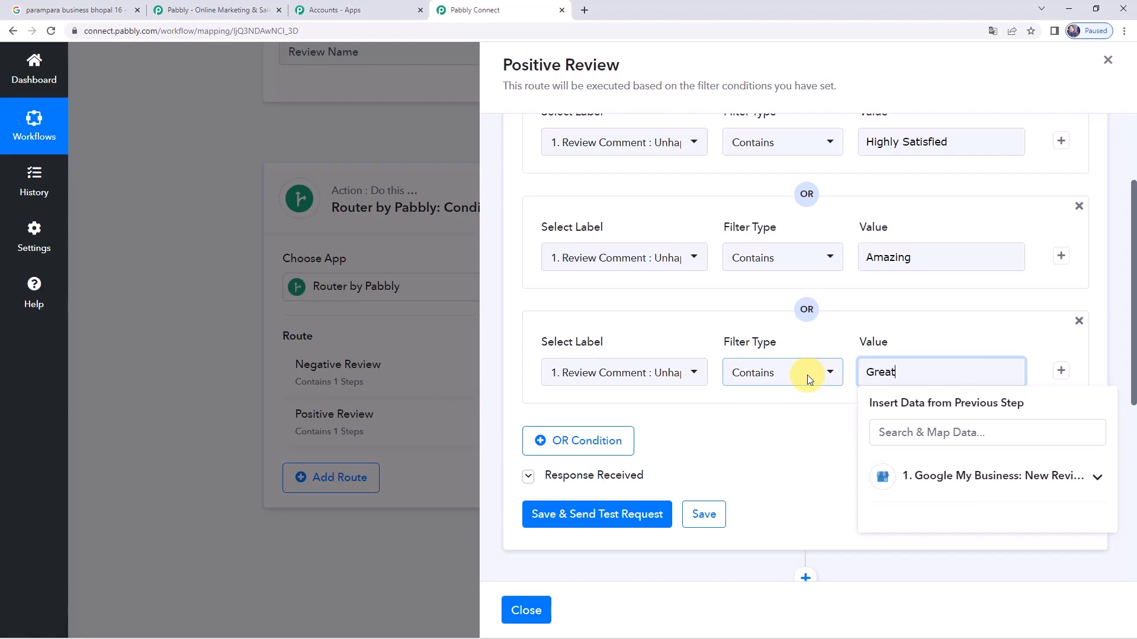
{"action": "left_click", "coordinate": [793, 466]}
Save the Positive Review filter and send a test request to check its response
{"action": "scroll", "coordinate": [809, 350], "scroll_direction": "up", "scroll_amount": 2}
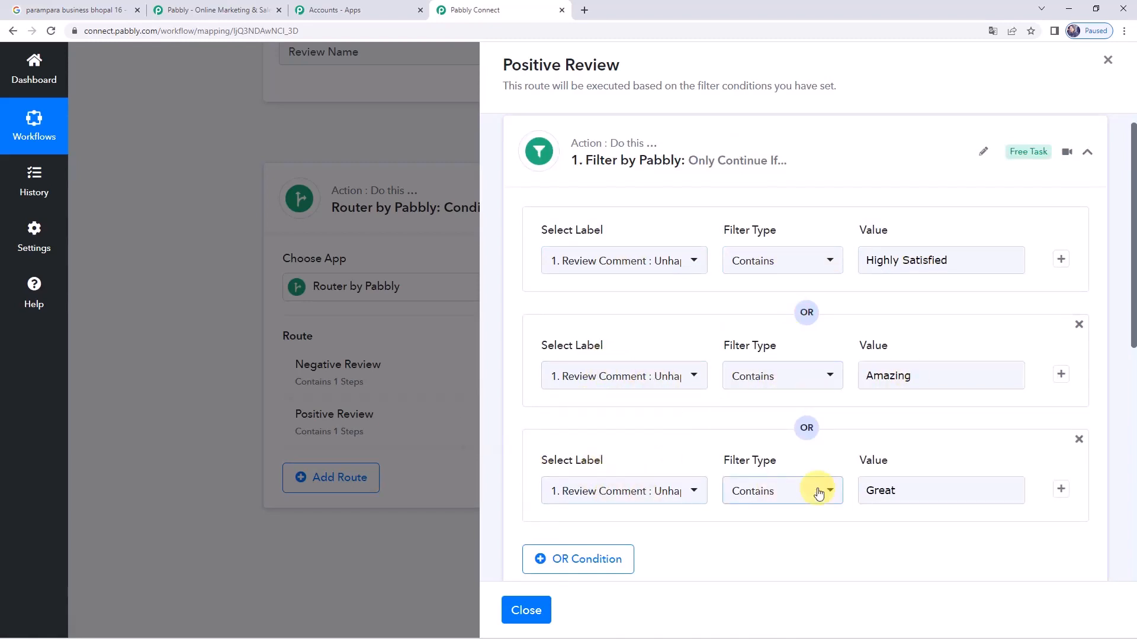
{"action": "scroll", "coordinate": [936, 461], "scroll_direction": "down", "scroll_amount": 3}
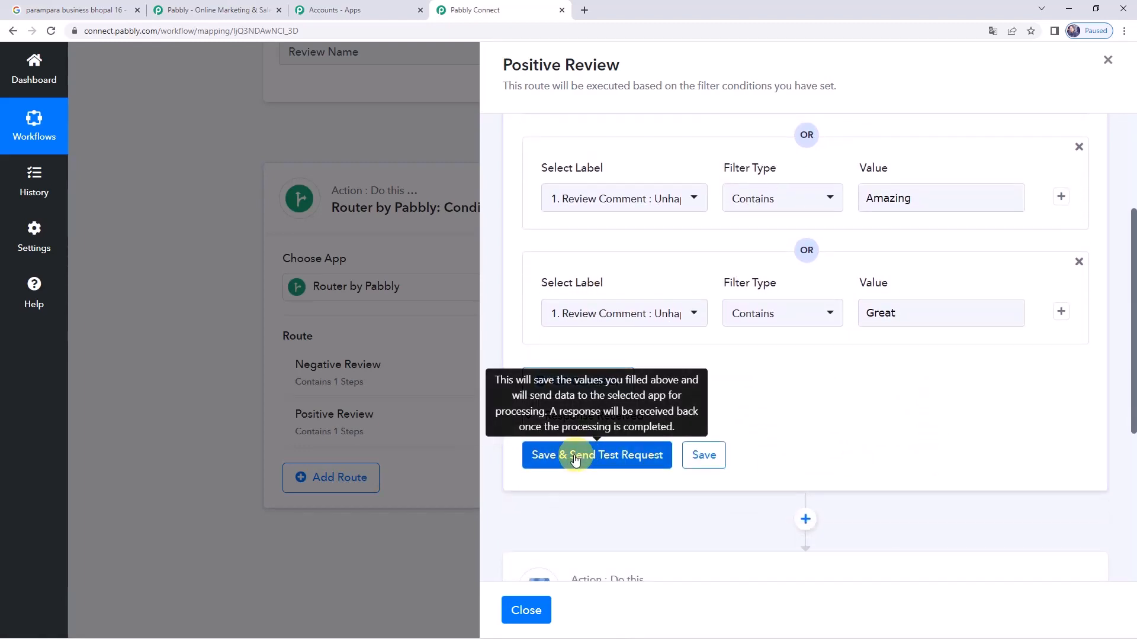
{"action": "left_click", "coordinate": [575, 459]}
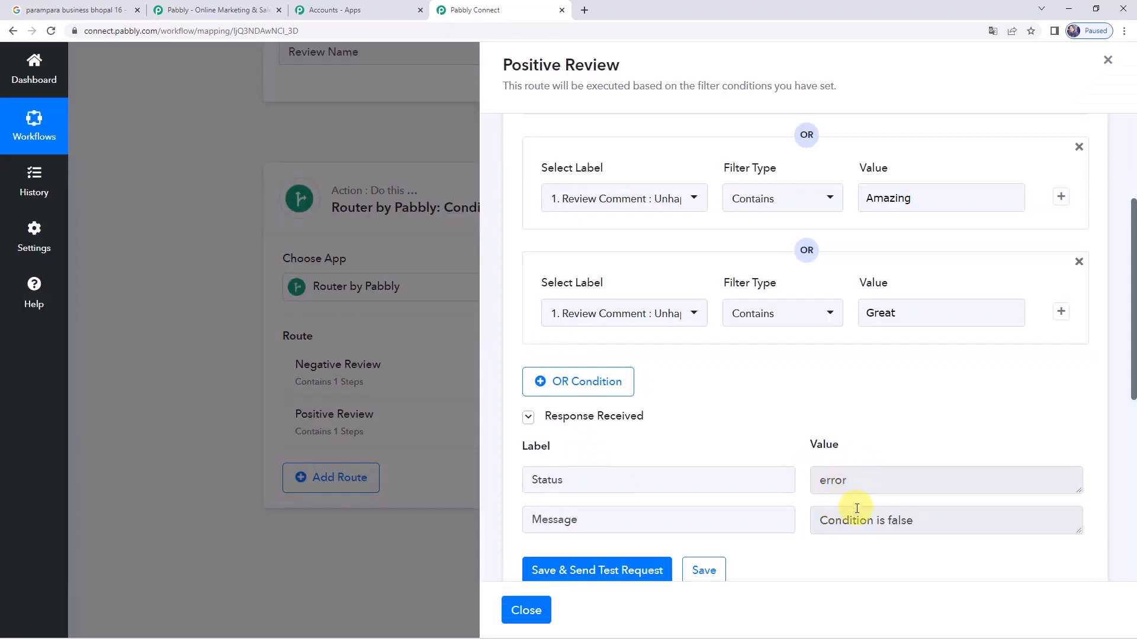
{"action": "left_click", "coordinate": [854, 521]}
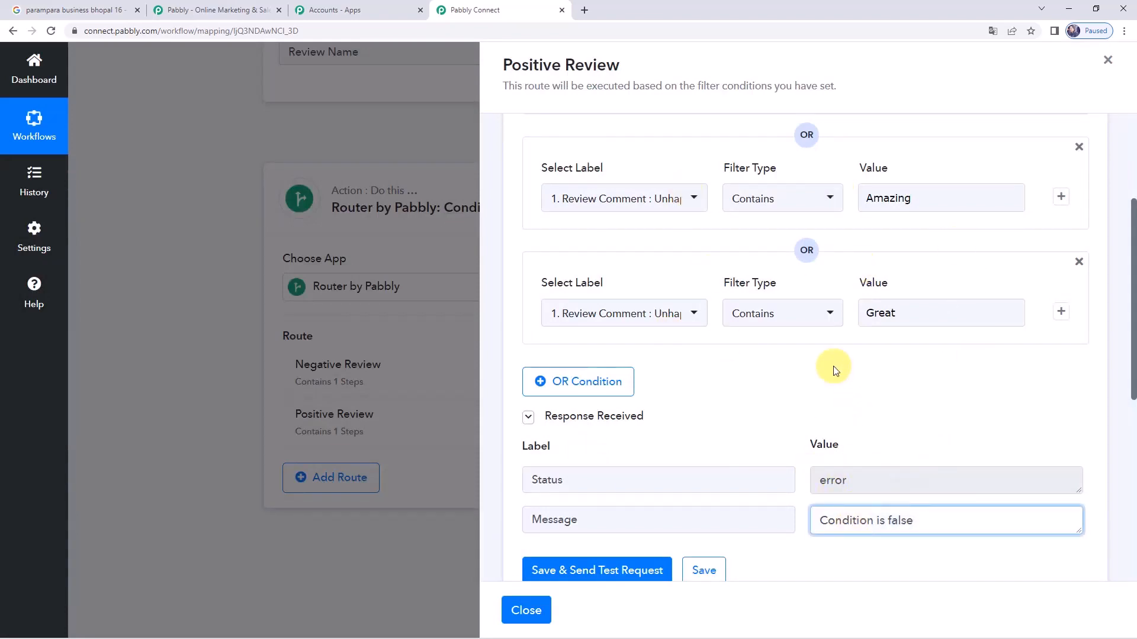
Expand the route's Google My Business Create Reply action and check the Review Name mapping
{"action": "scroll", "coordinate": [833, 366], "scroll_direction": "down", "scroll_amount": 6}
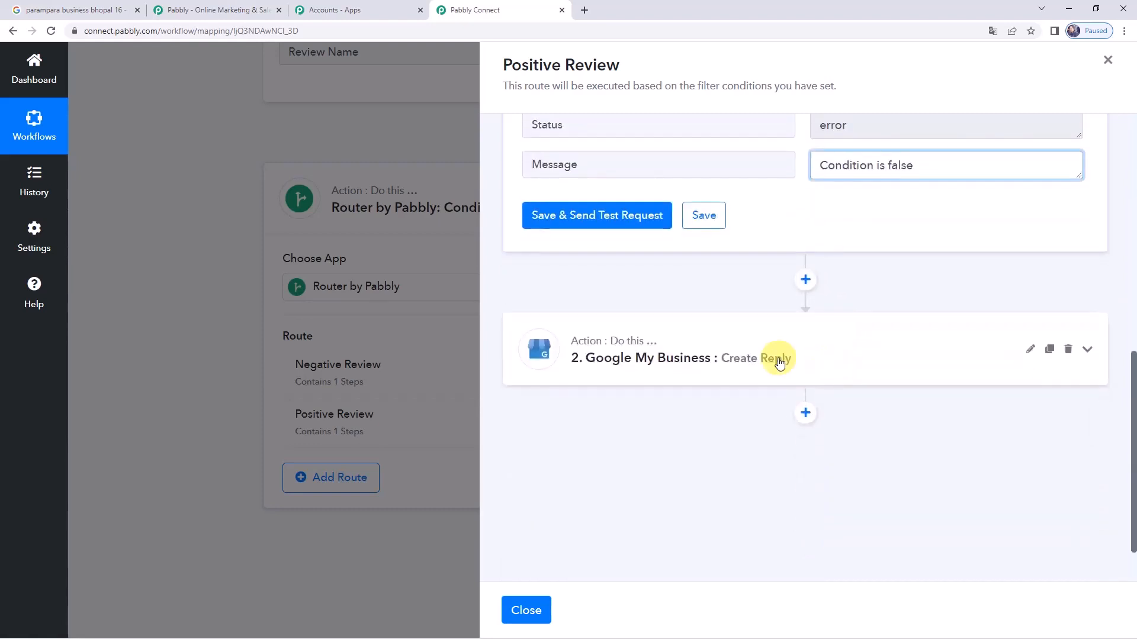
{"action": "left_click", "coordinate": [799, 347]}
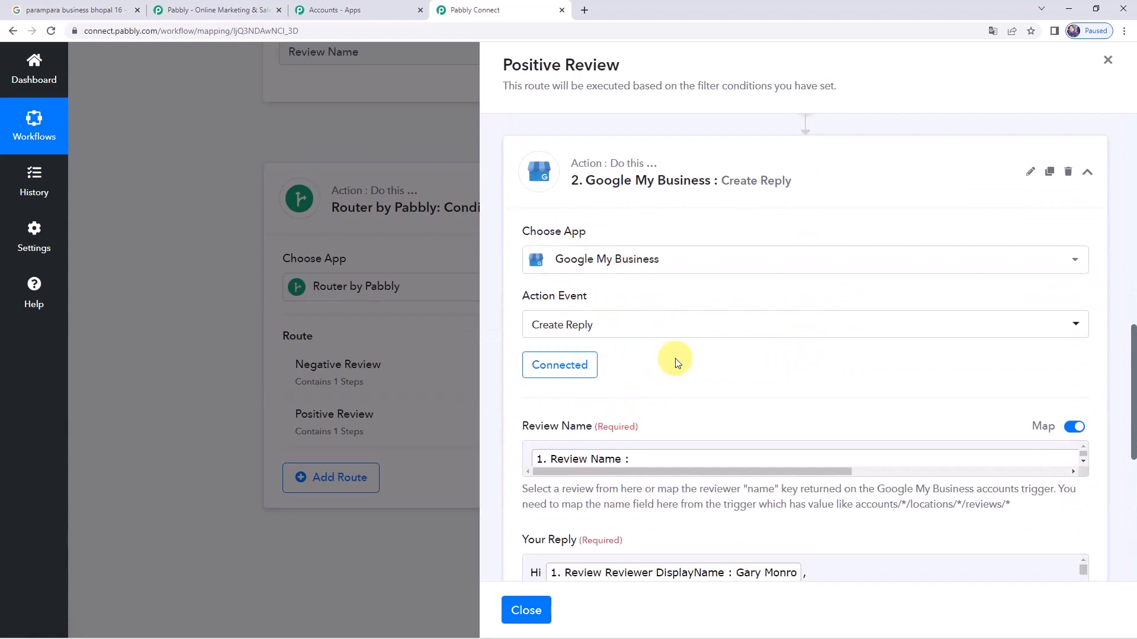
{"action": "scroll", "coordinate": [675, 355], "scroll_direction": "down", "scroll_amount": 3}
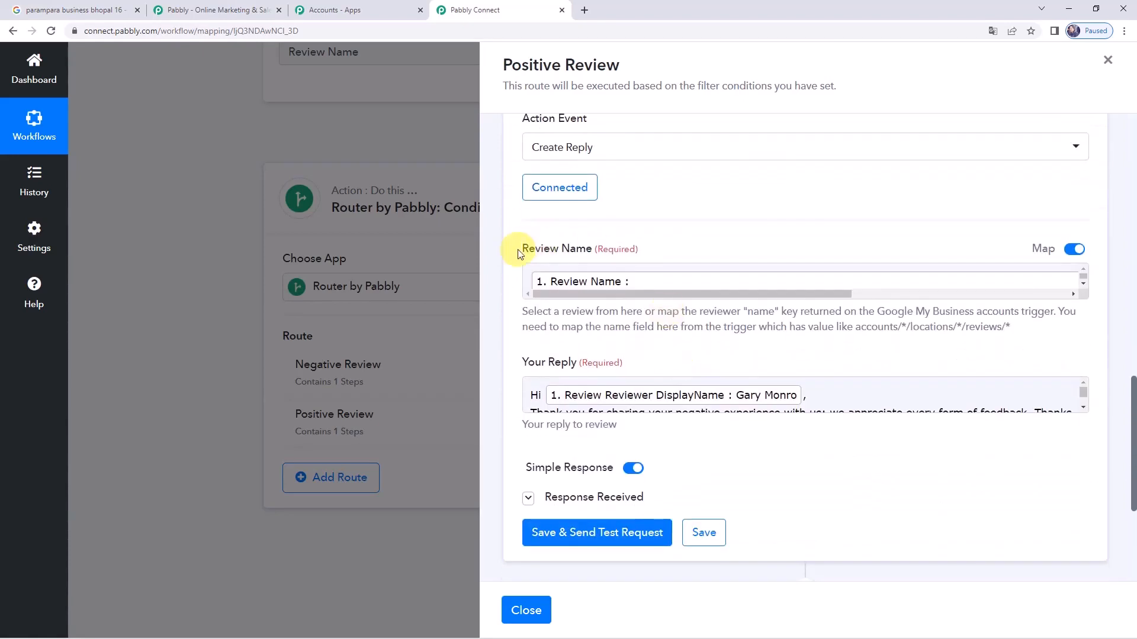
{"action": "left_click", "coordinate": [1085, 296]}
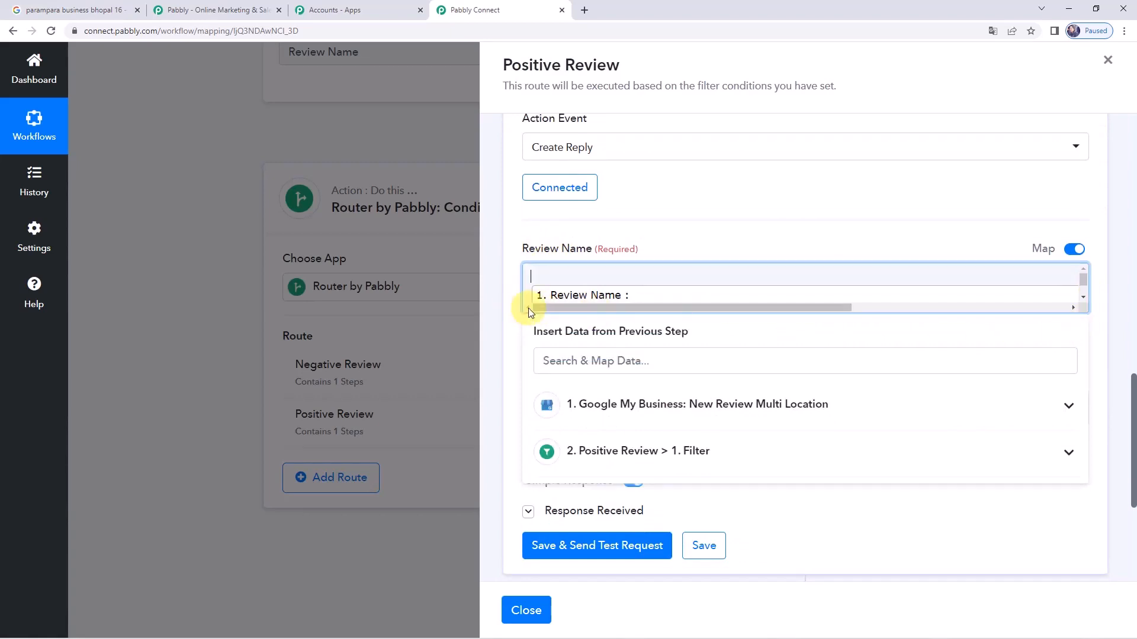
{"action": "left_click", "coordinate": [681, 252]}
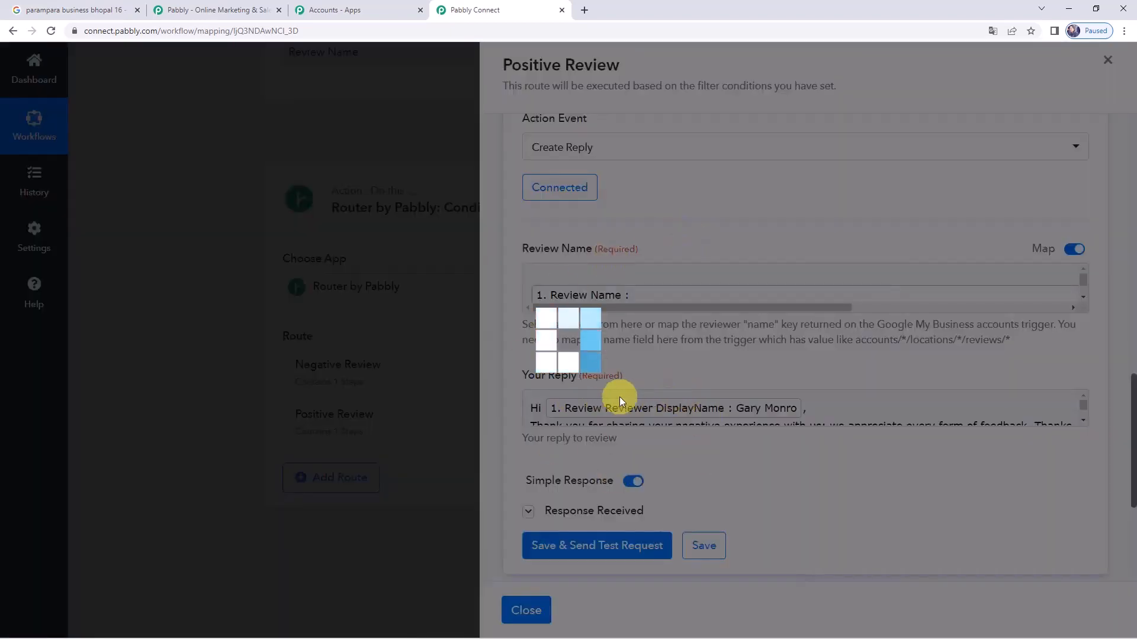
Replace the reply text below the greeting with "We are so grateful for your kind words. Thanks for sharing your review with us. Regards, Team Pabbly."
{"action": "scroll", "coordinate": [619, 397], "scroll_direction": "down", "scroll_amount": 3}
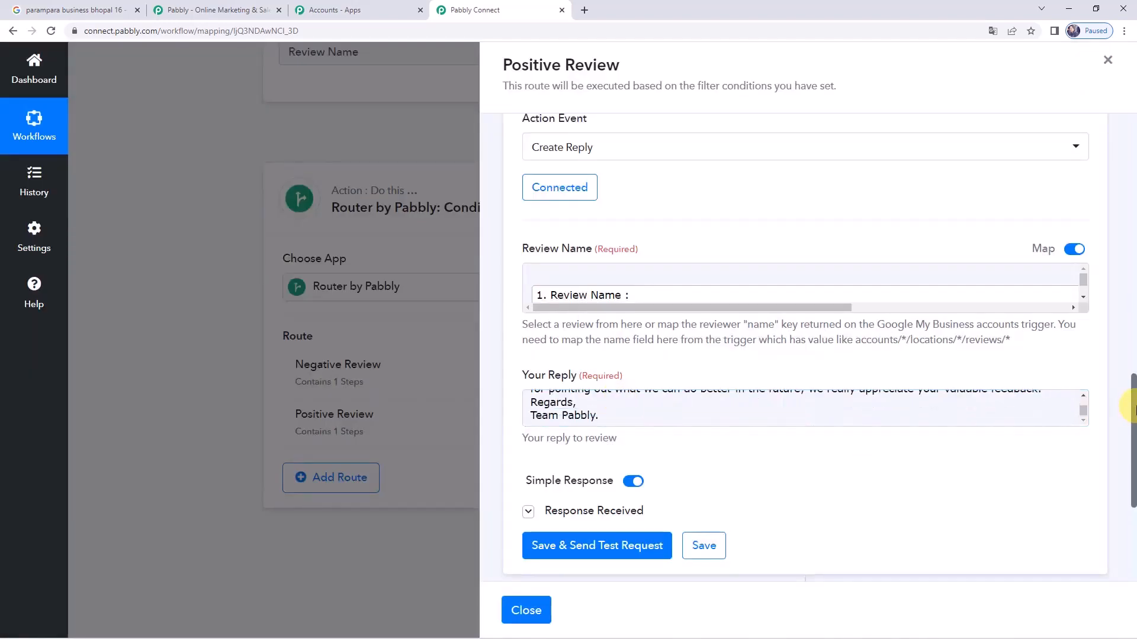
{"action": "left_click", "coordinate": [1071, 425]}
{"action": "scroll", "coordinate": [654, 325], "scroll_direction": "down", "scroll_amount": 3}
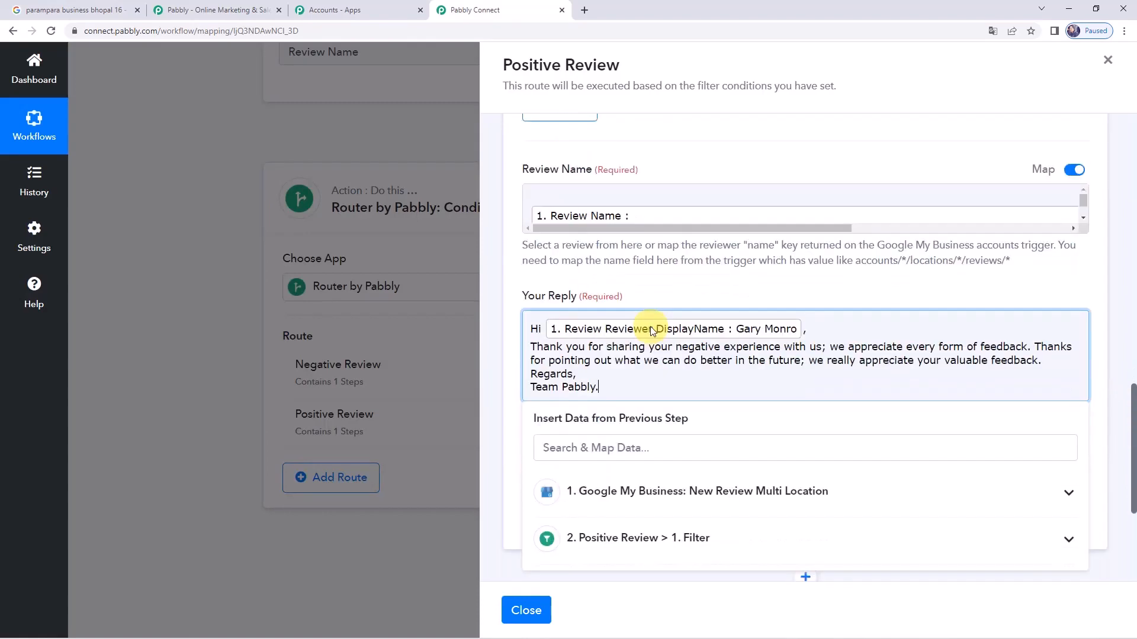
{"action": "left_click_drag", "start_coordinate": [609, 289], "coordinate": [530, 252]}
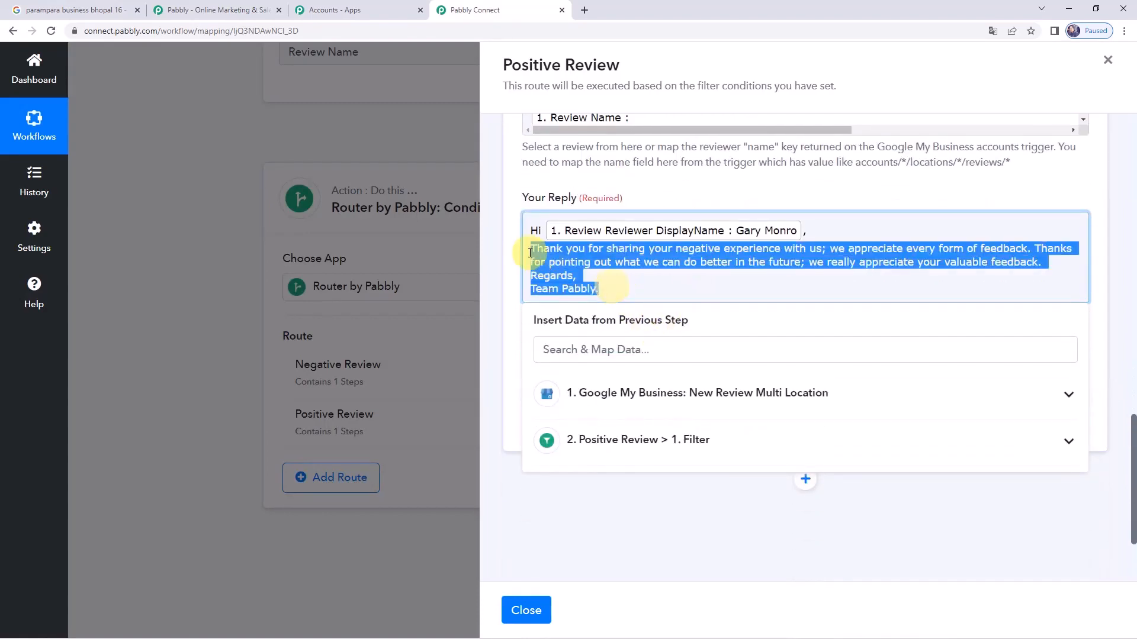
{"action": "key", "text": "BackSpace"}
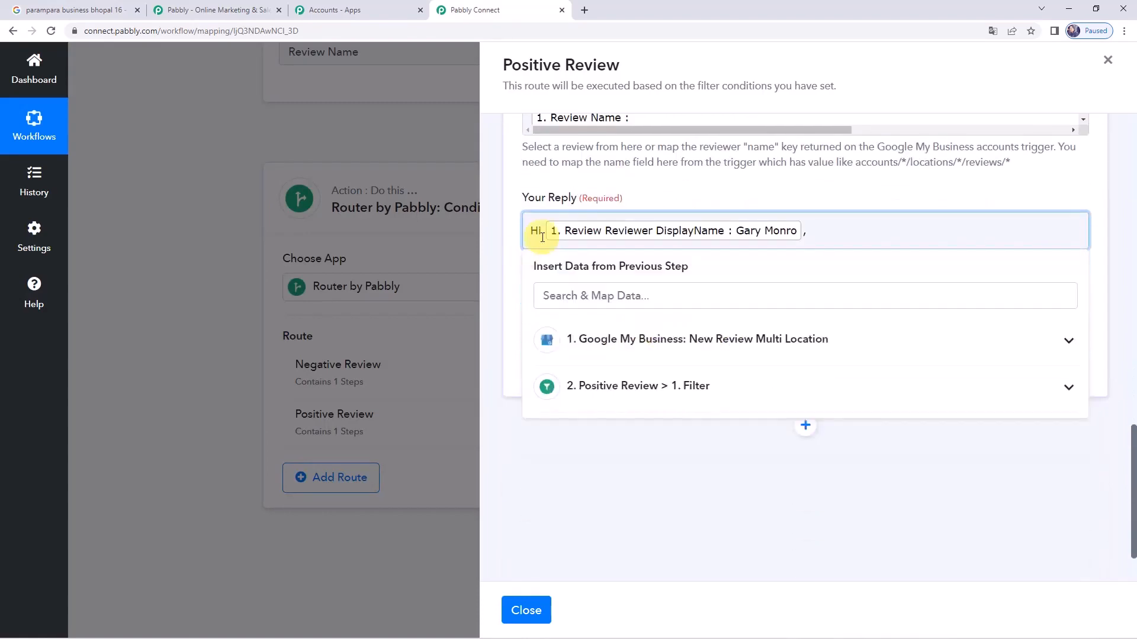
{"action": "key", "text": "Return"}
{"action": "type", "text": "We are so grateful for your kind words. Thanks for sharing your review with us. Regards, Team Pabbly."}
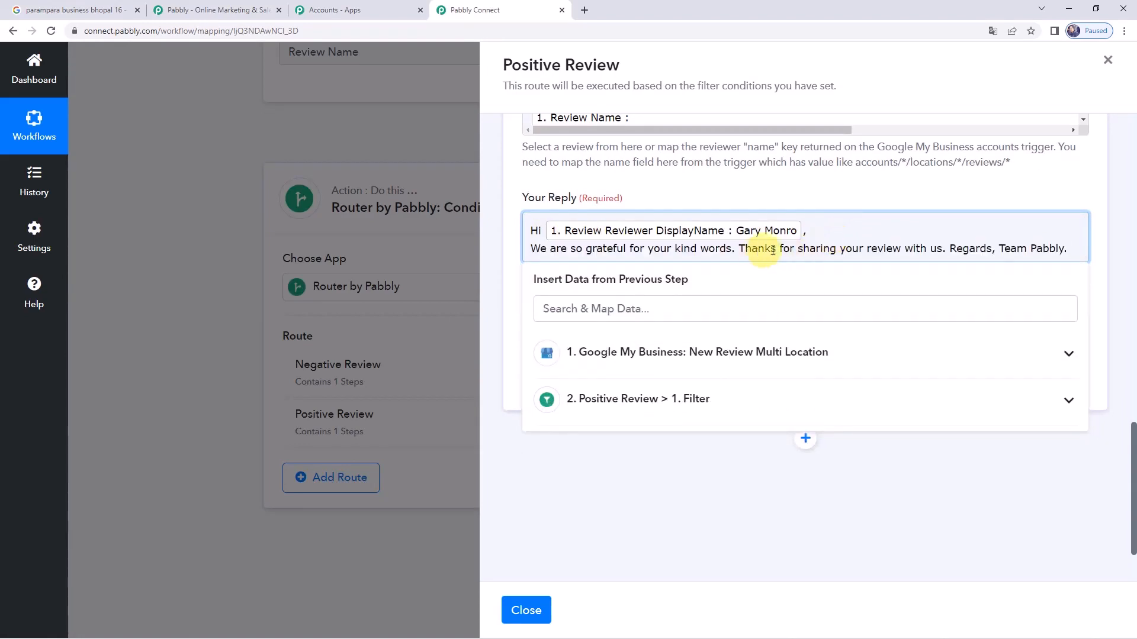
Put "Regards," and "Team Pabbly." on separate lines at the end of the reply
{"action": "left_click", "coordinate": [949, 249]}
{"action": "key", "text": "Return"}
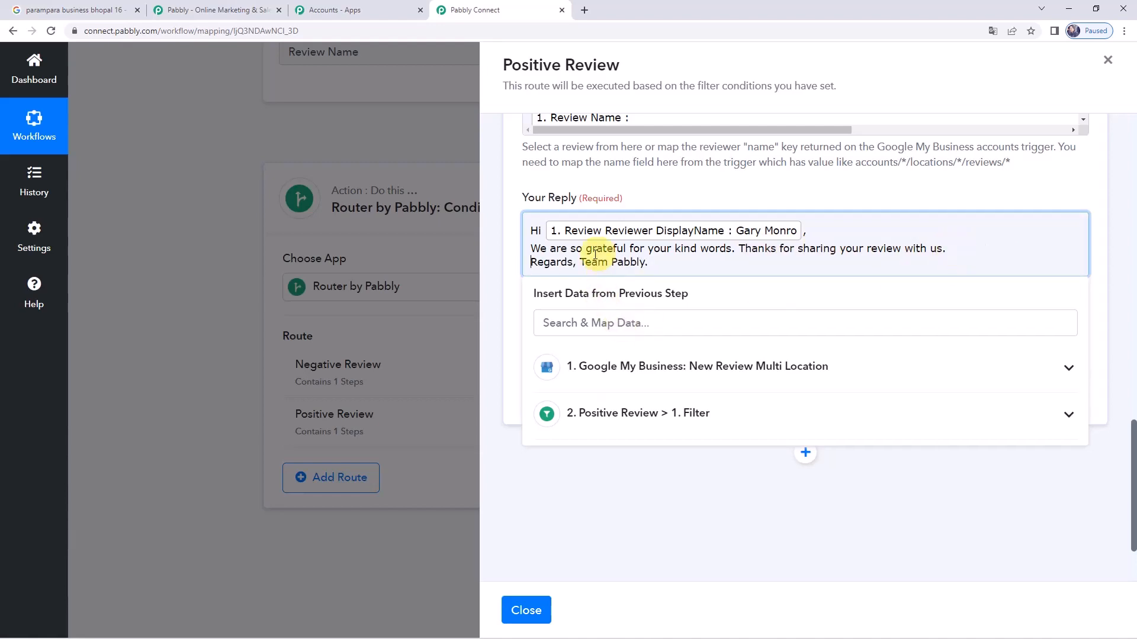
{"action": "left_click", "coordinate": [577, 262]}
{"action": "key", "text": "Return"}
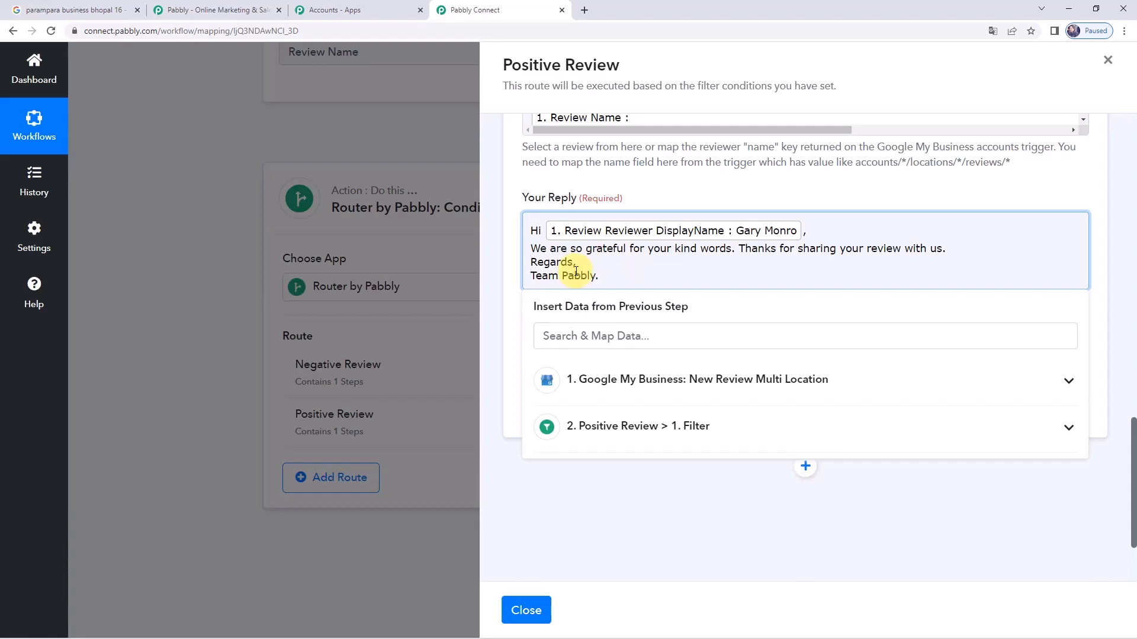
{"action": "left_click", "coordinate": [514, 310]}
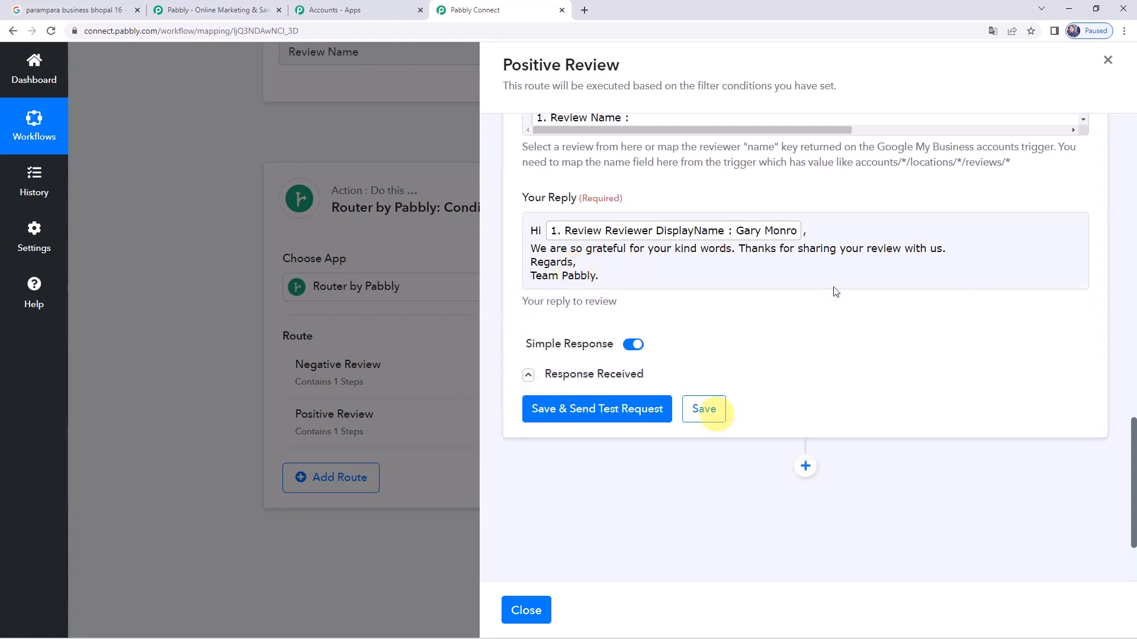
Save the Create Reply action and close the Positive Review route
{"action": "left_click", "coordinate": [703, 417]}
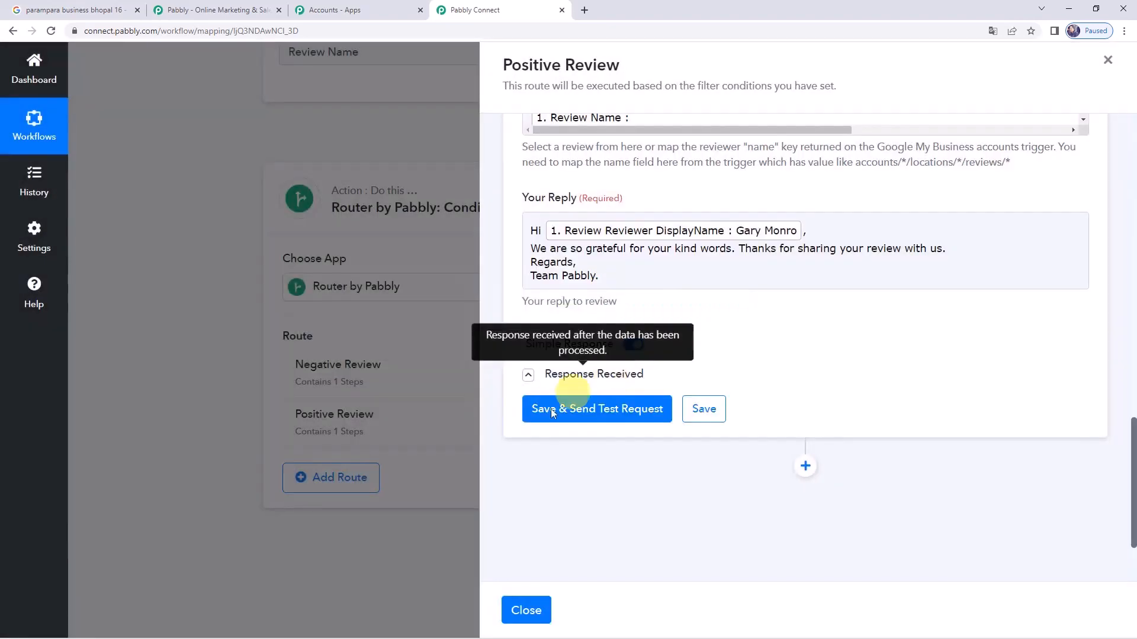
{"action": "left_click", "coordinate": [524, 613]}
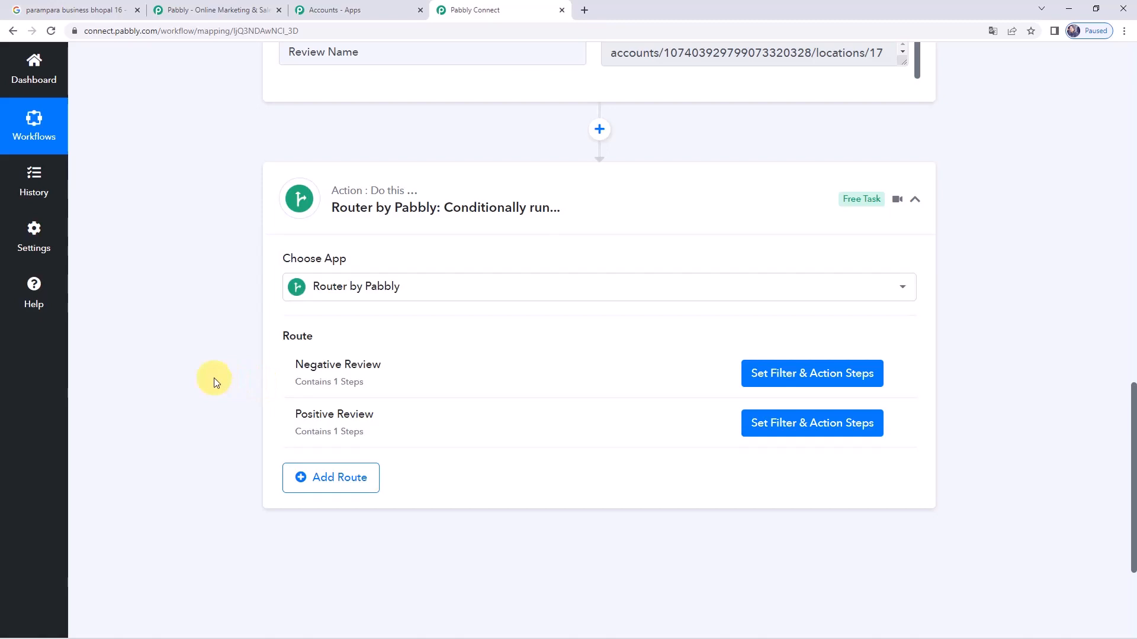
Switch to the Google search page, rate Parampara five stars, post the drafted positive review and decline the Local Guides offer
{"action": "left_click", "coordinate": [122, 8]}
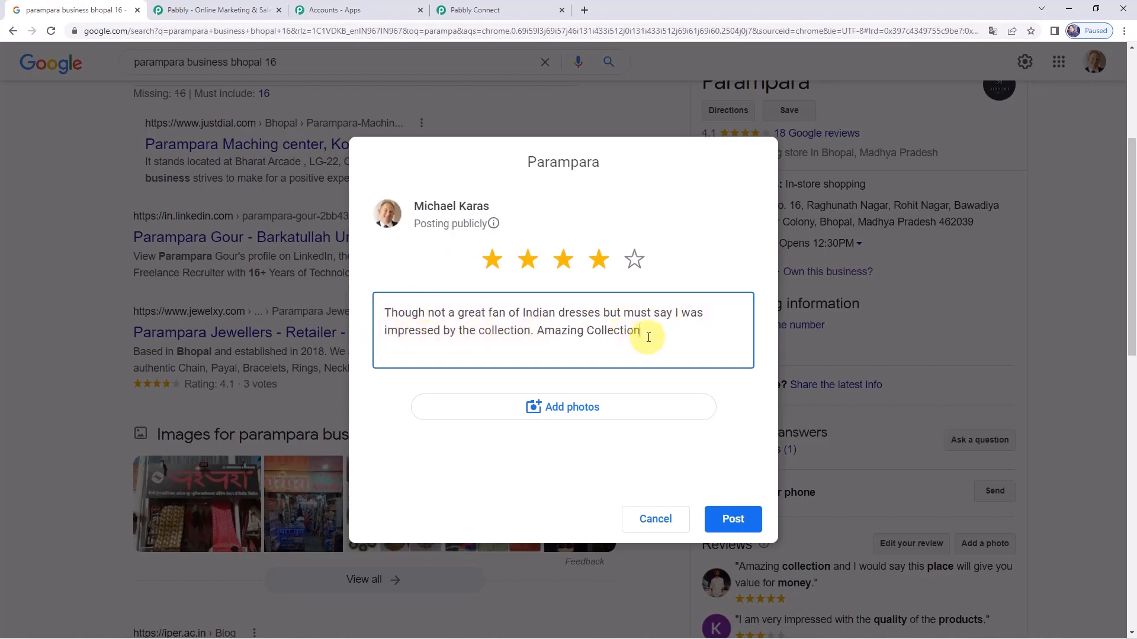
{"action": "left_click", "coordinate": [635, 264]}
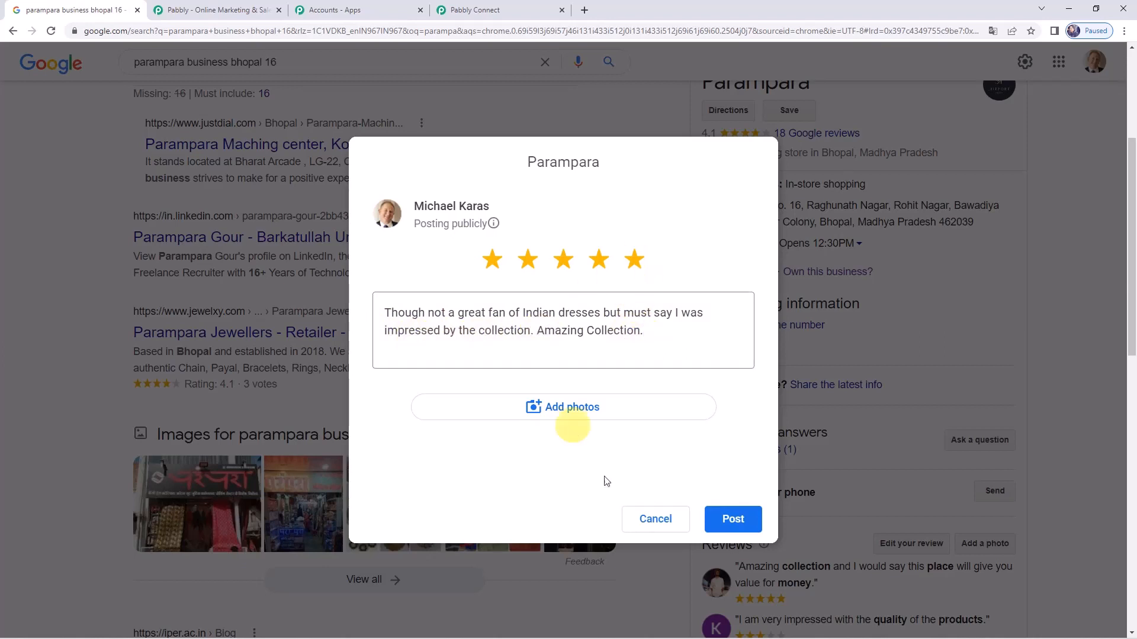
{"action": "left_click", "coordinate": [730, 522]}
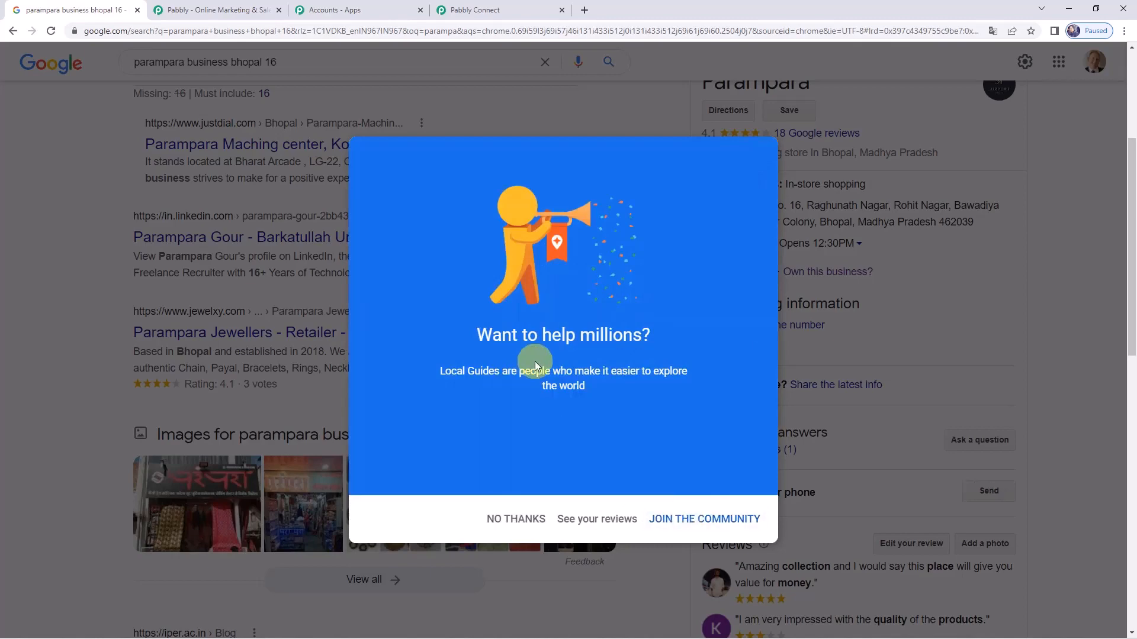
{"action": "left_click", "coordinate": [522, 525]}
Open Parampara's Google reviews to check the owner's response to the new positive review
{"action": "scroll", "coordinate": [794, 184], "scroll_direction": "up", "scroll_amount": 2}
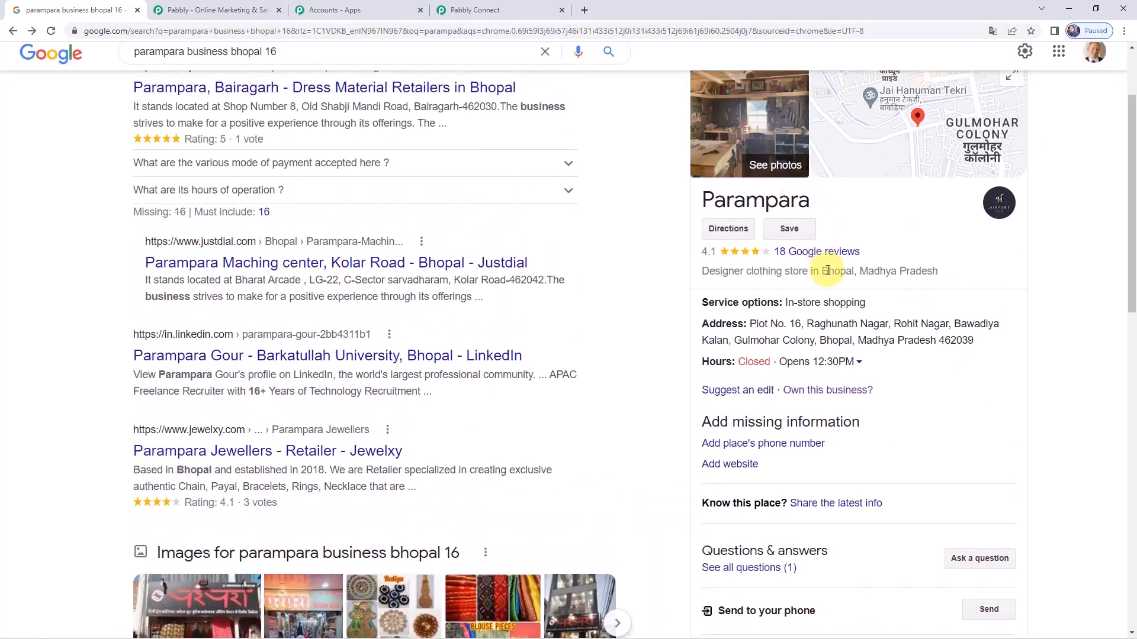
{"action": "left_click", "coordinate": [830, 253]}
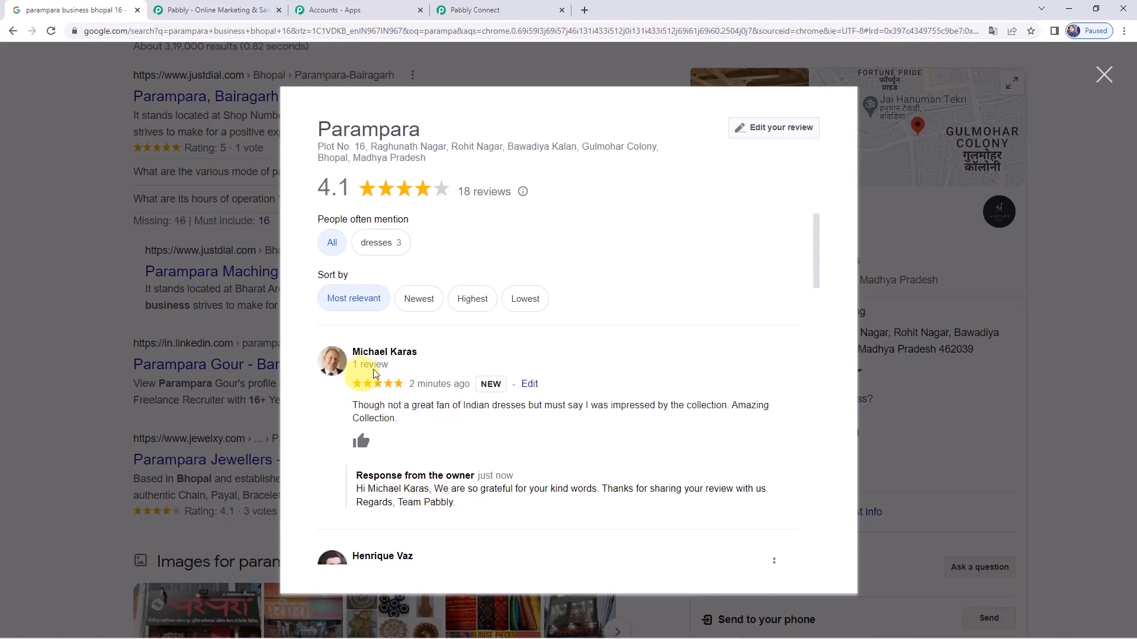
Return to Pabbly Connect, collapse the trigger and router steps, and review the finished workflow and its two routes
{"action": "left_click", "coordinate": [478, 9]}
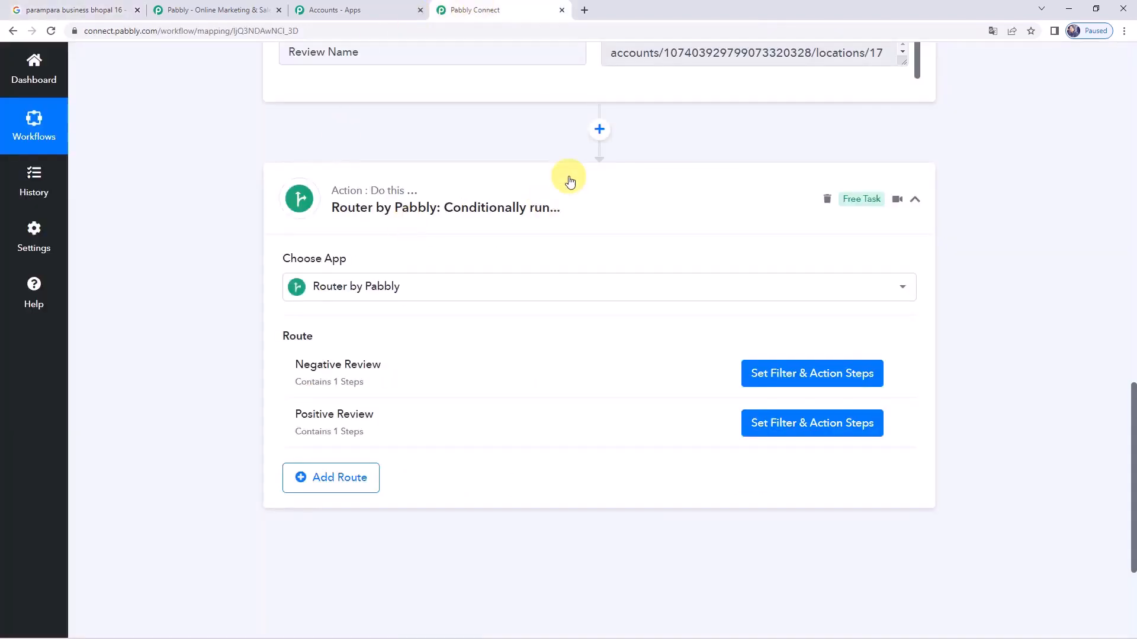
{"action": "left_click", "coordinate": [568, 178]}
{"action": "scroll", "coordinate": [546, 241], "scroll_direction": "up", "scroll_amount": 10}
{"action": "scroll", "coordinate": [544, 278], "scroll_direction": "up", "scroll_amount": 6}
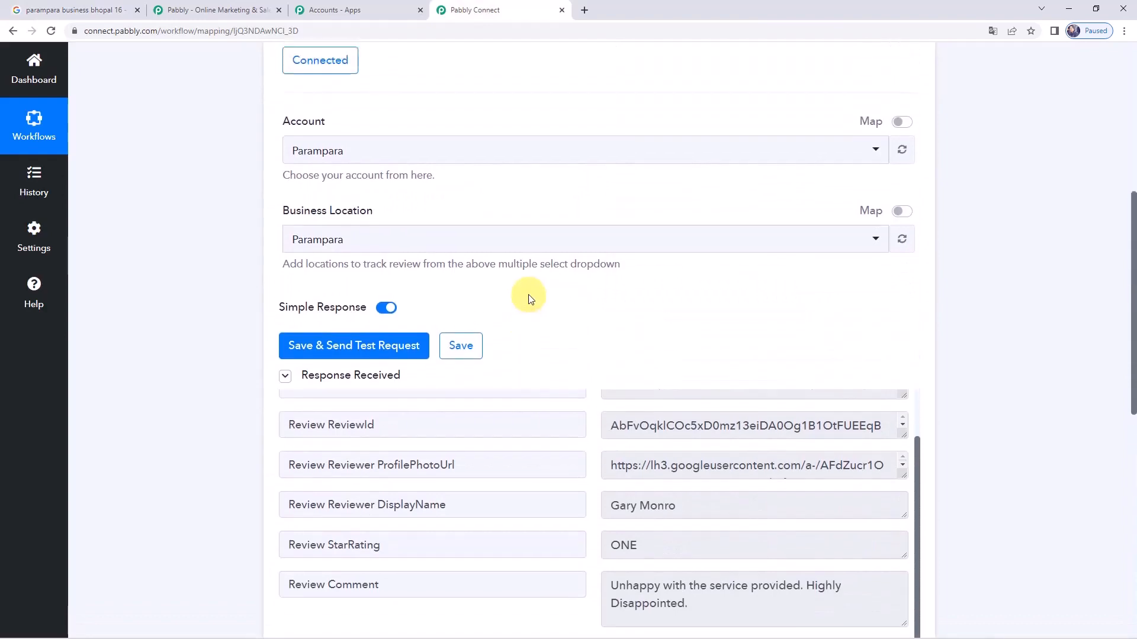
{"action": "left_click", "coordinate": [503, 124]}
{"action": "scroll", "coordinate": [477, 275], "scroll_direction": "up", "scroll_amount": 2}
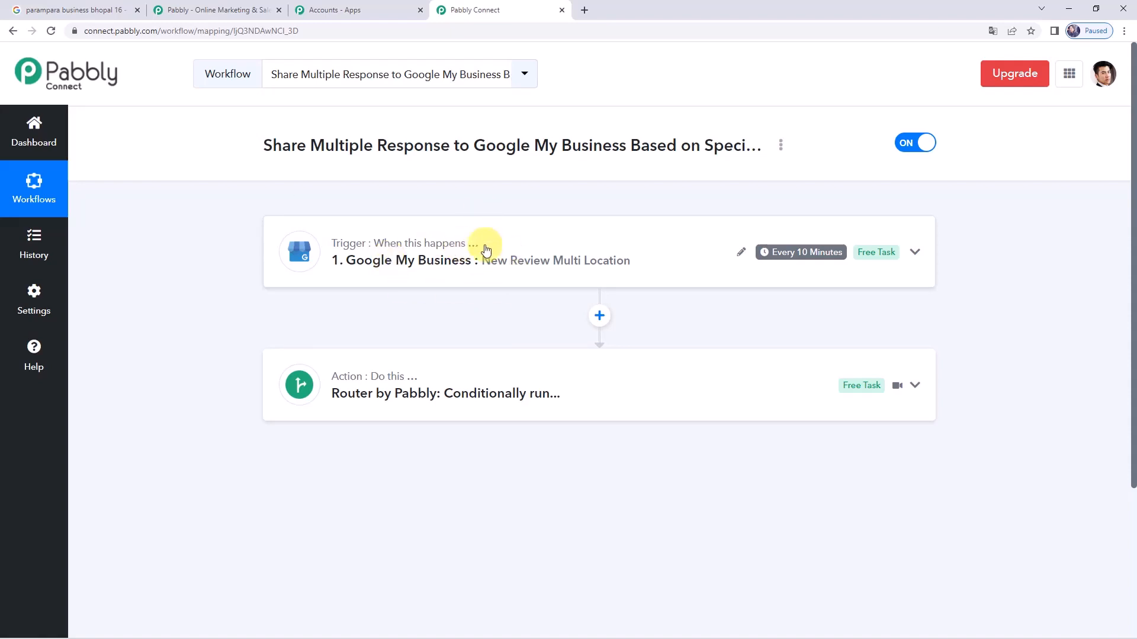
{"action": "left_click", "coordinate": [398, 406]}
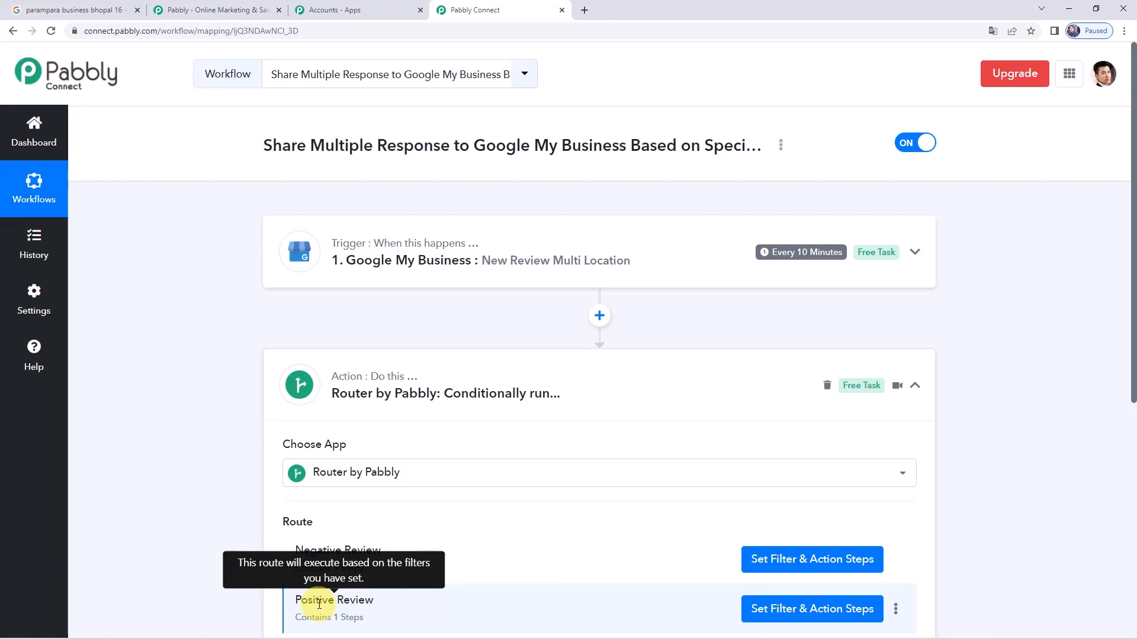
{"action": "left_click", "coordinate": [503, 376]}
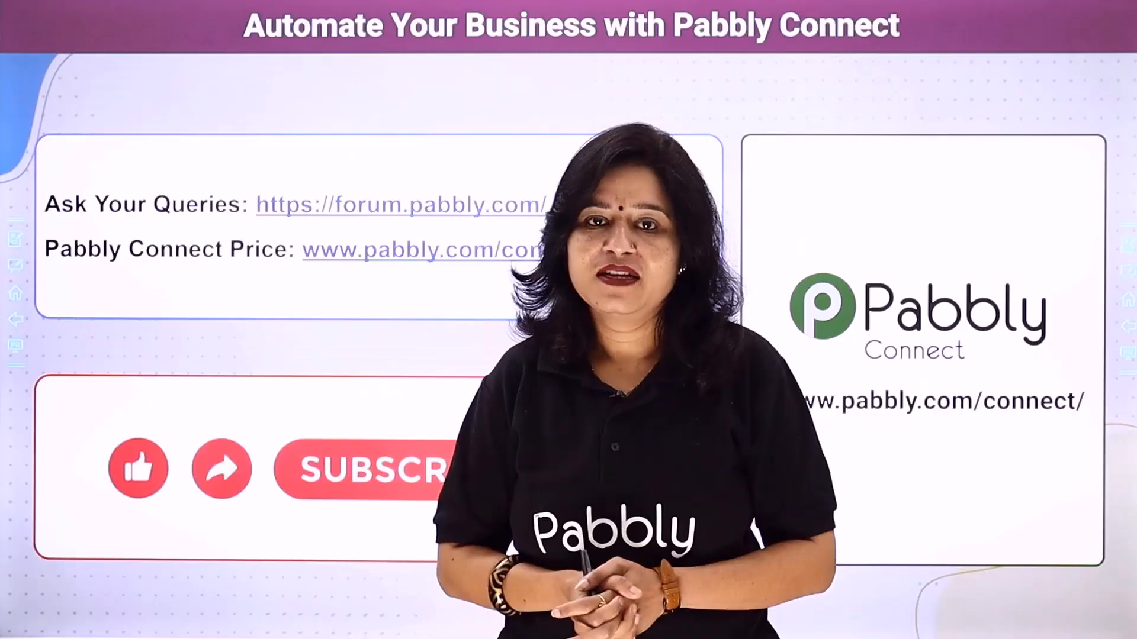